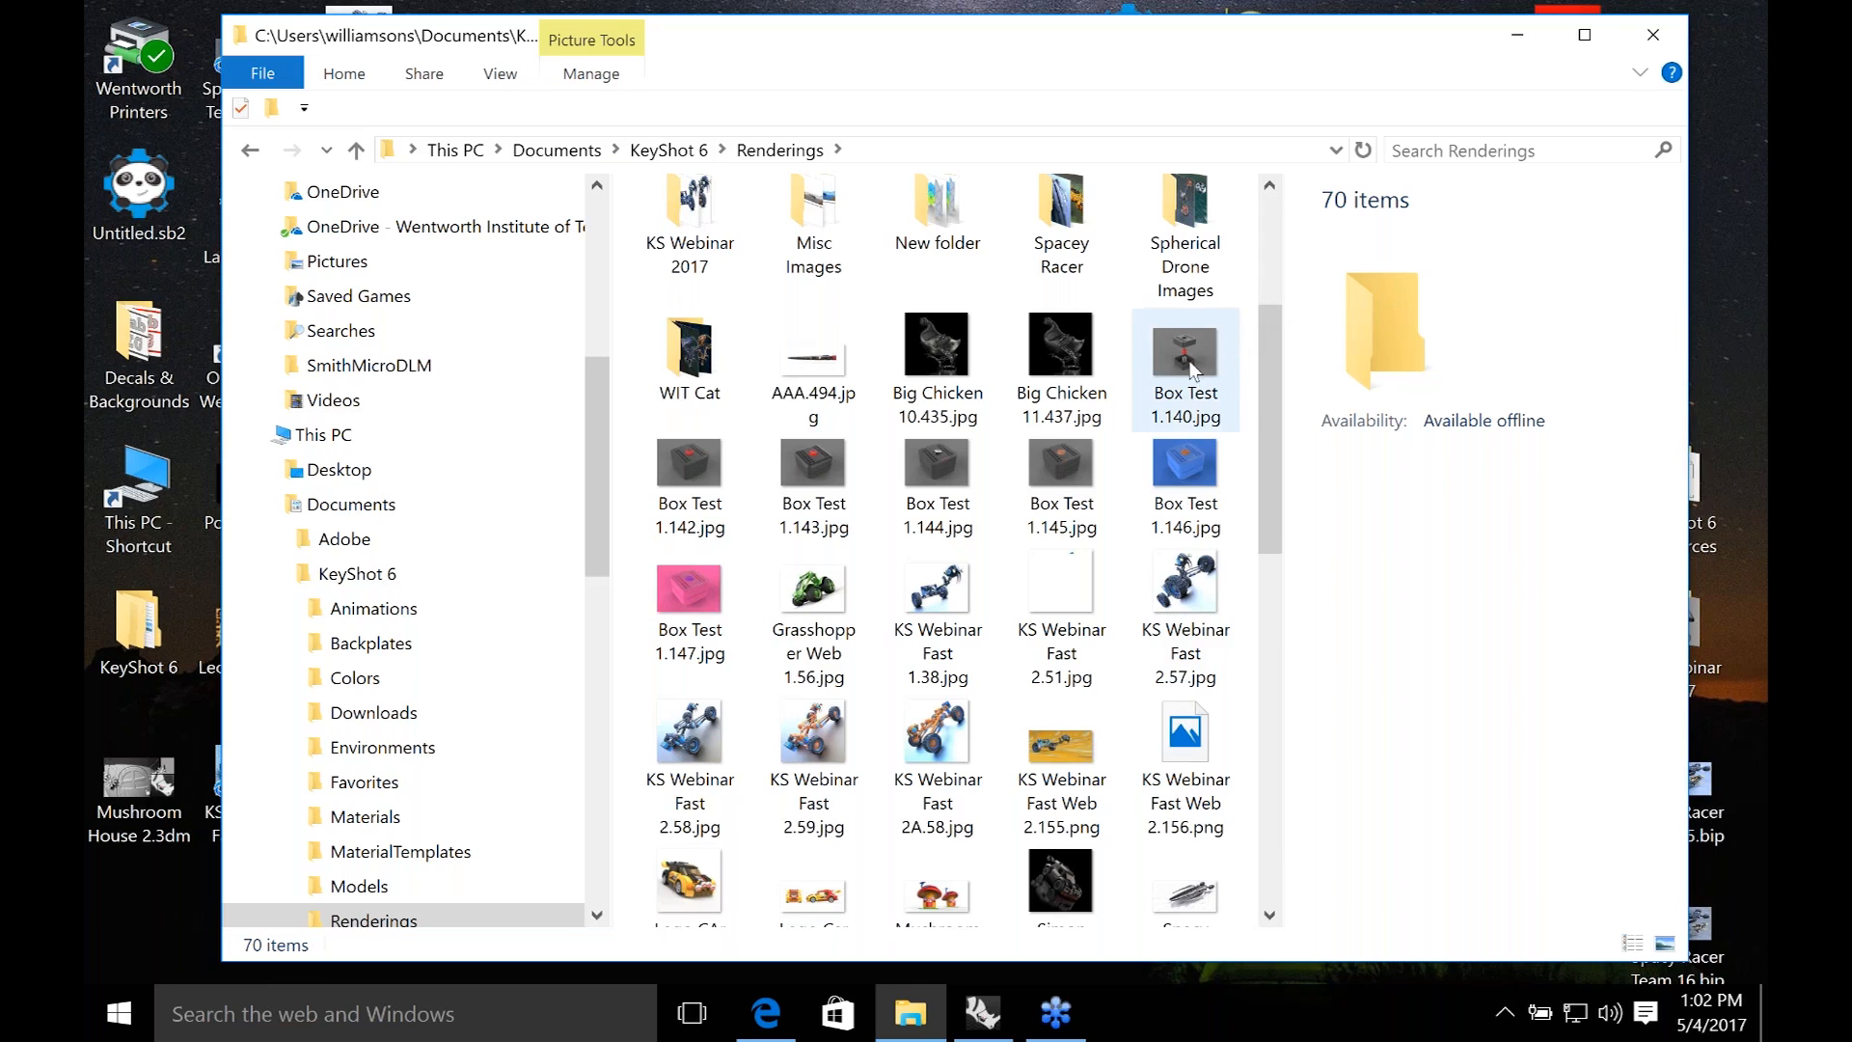
View the Box Test 1.146.jpg rendering from the Renderings folder and close it.
mouse_move(1266, 408)
left_mouse_down()
mouse_move(1285, 345)
mouse_move(1294, 637)
mouse_move(1267, 299)
mouse_move(1280, 410)
mouse_move(1257, 437)
mouse_move(1264, 395)
left_mouse_up()
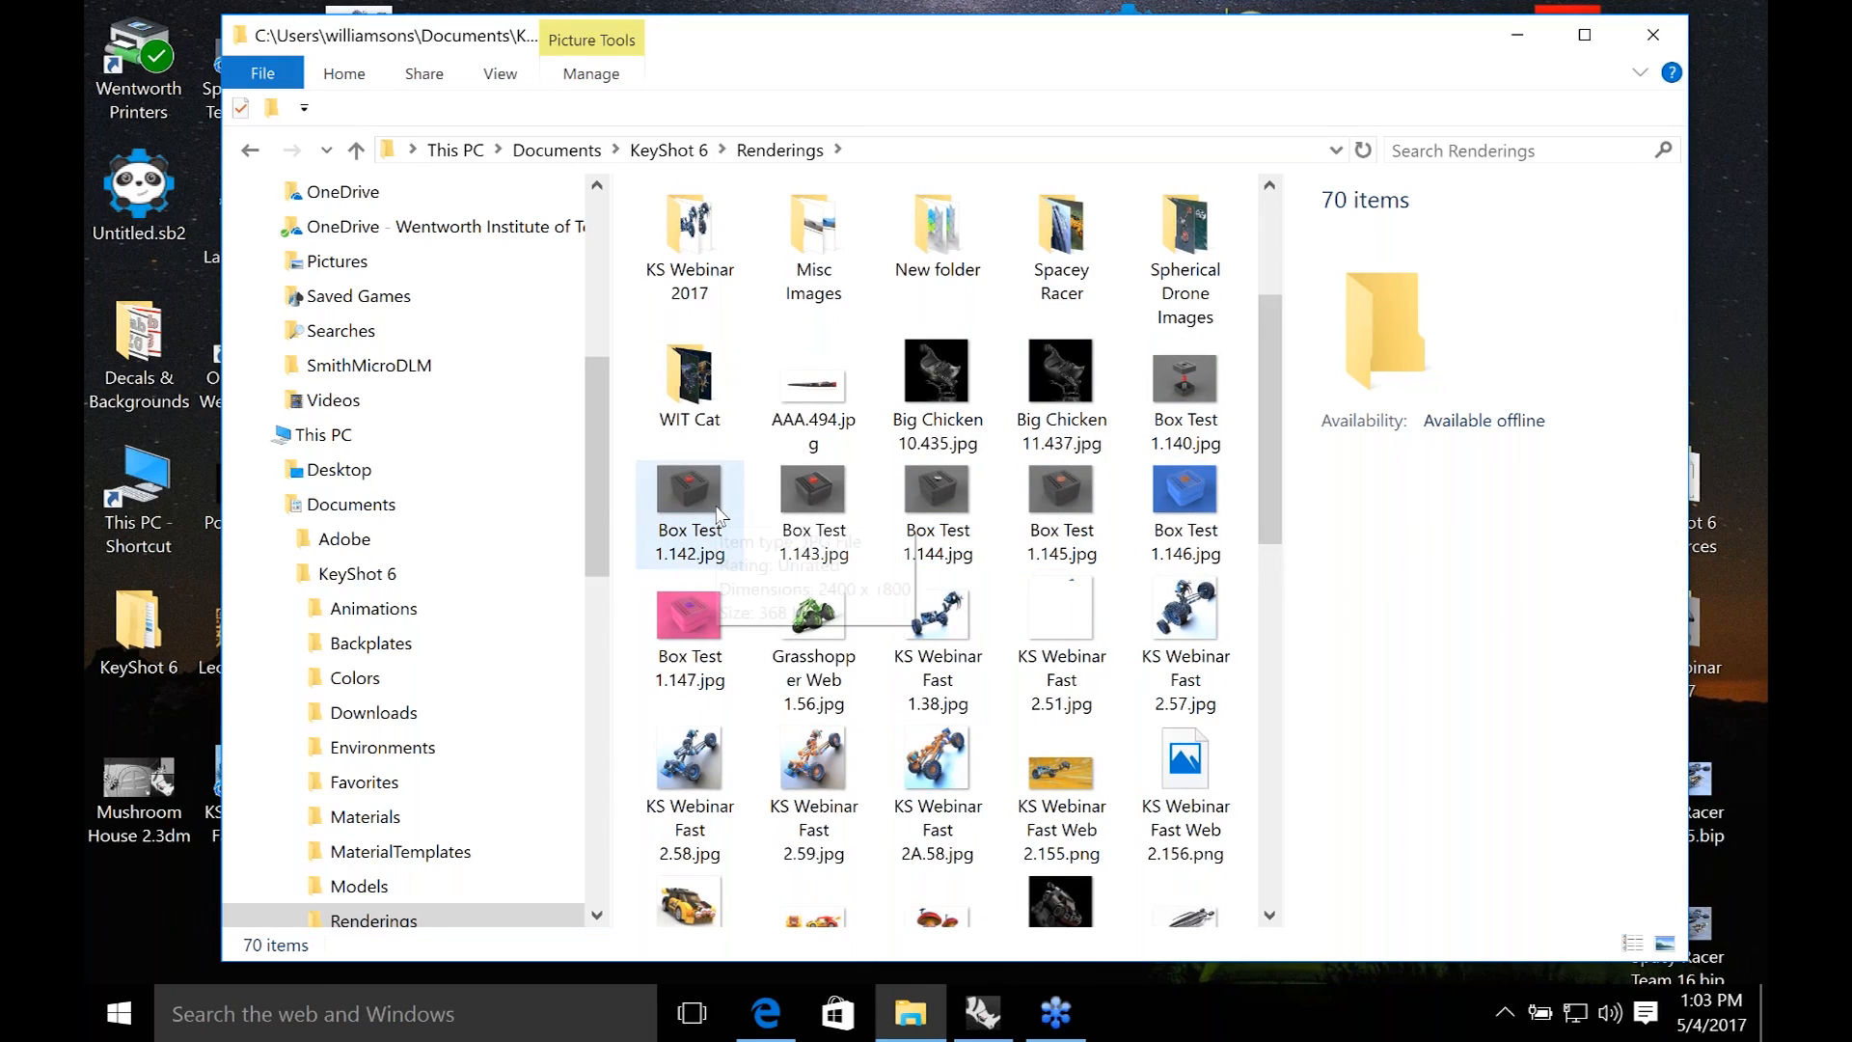
double_click(1178, 490)
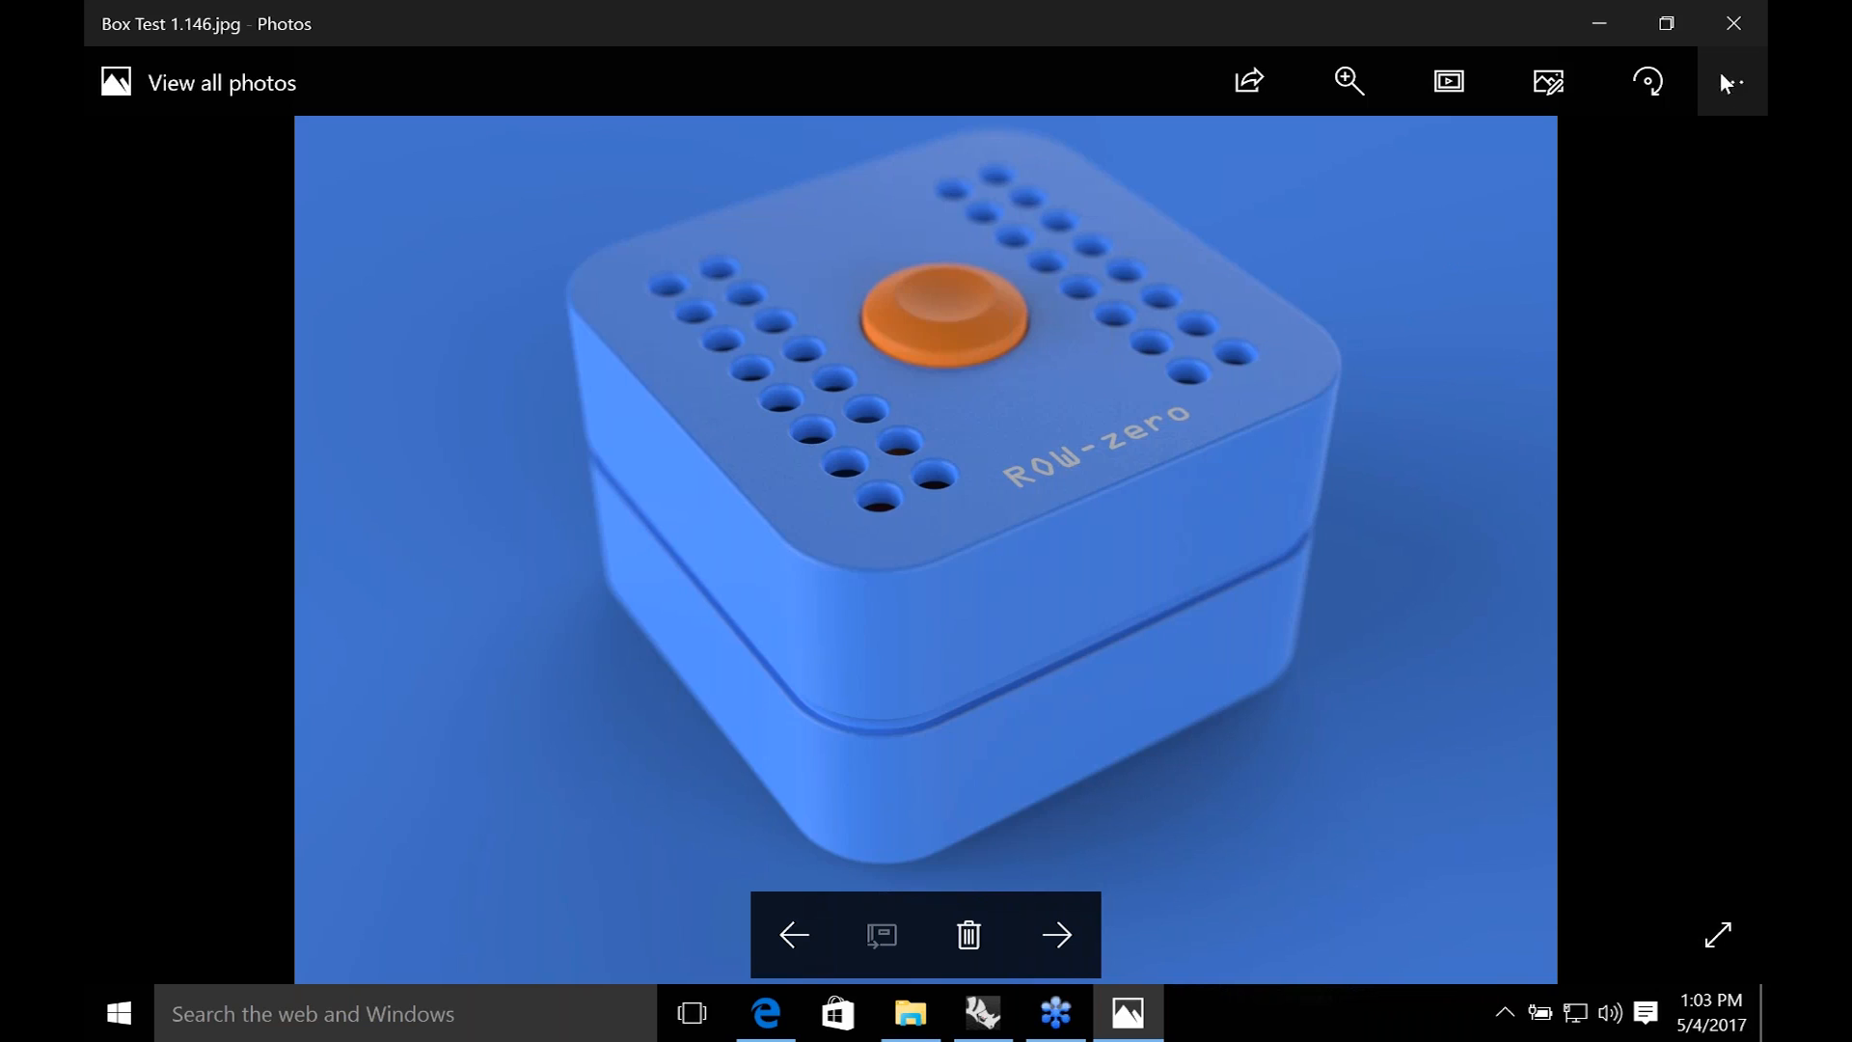
left_click(1733, 23)
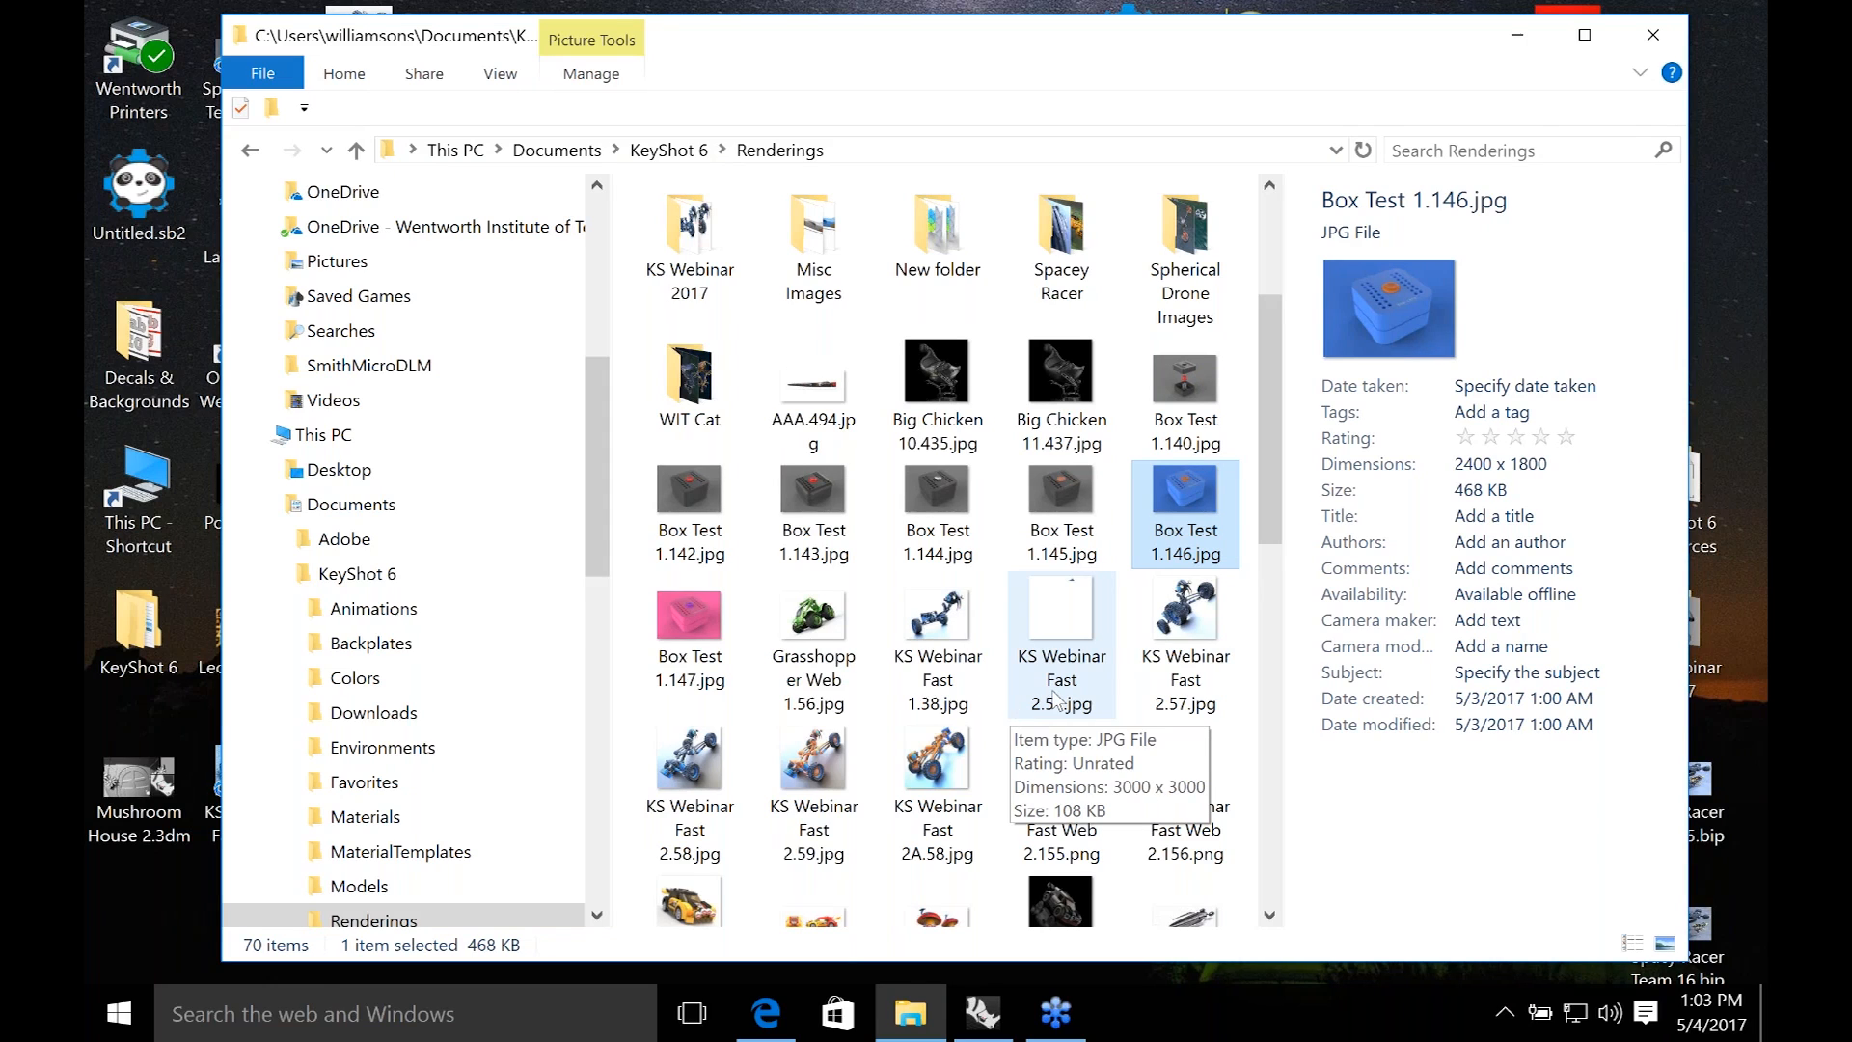
View the Lego CAr 5.165.jpg rendering and close it.
left_click_drag(1264, 496, 1259, 563)
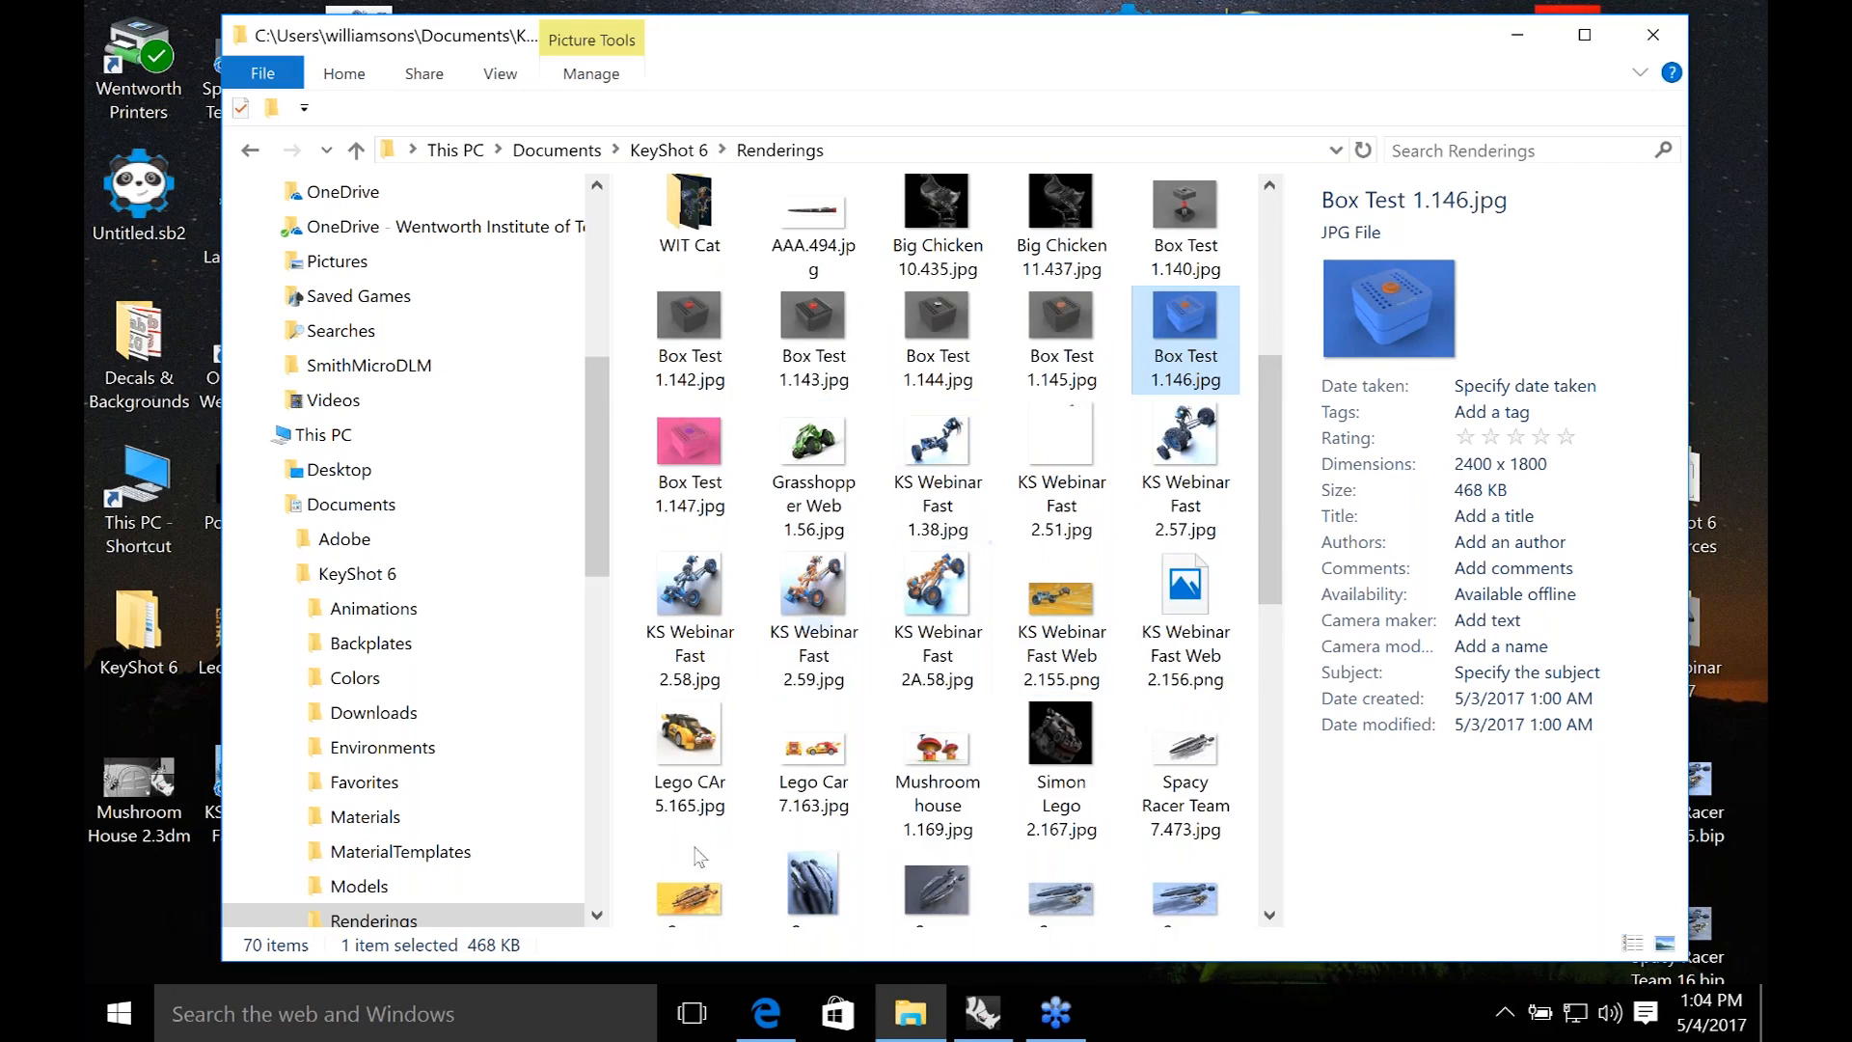
double_click(691, 731)
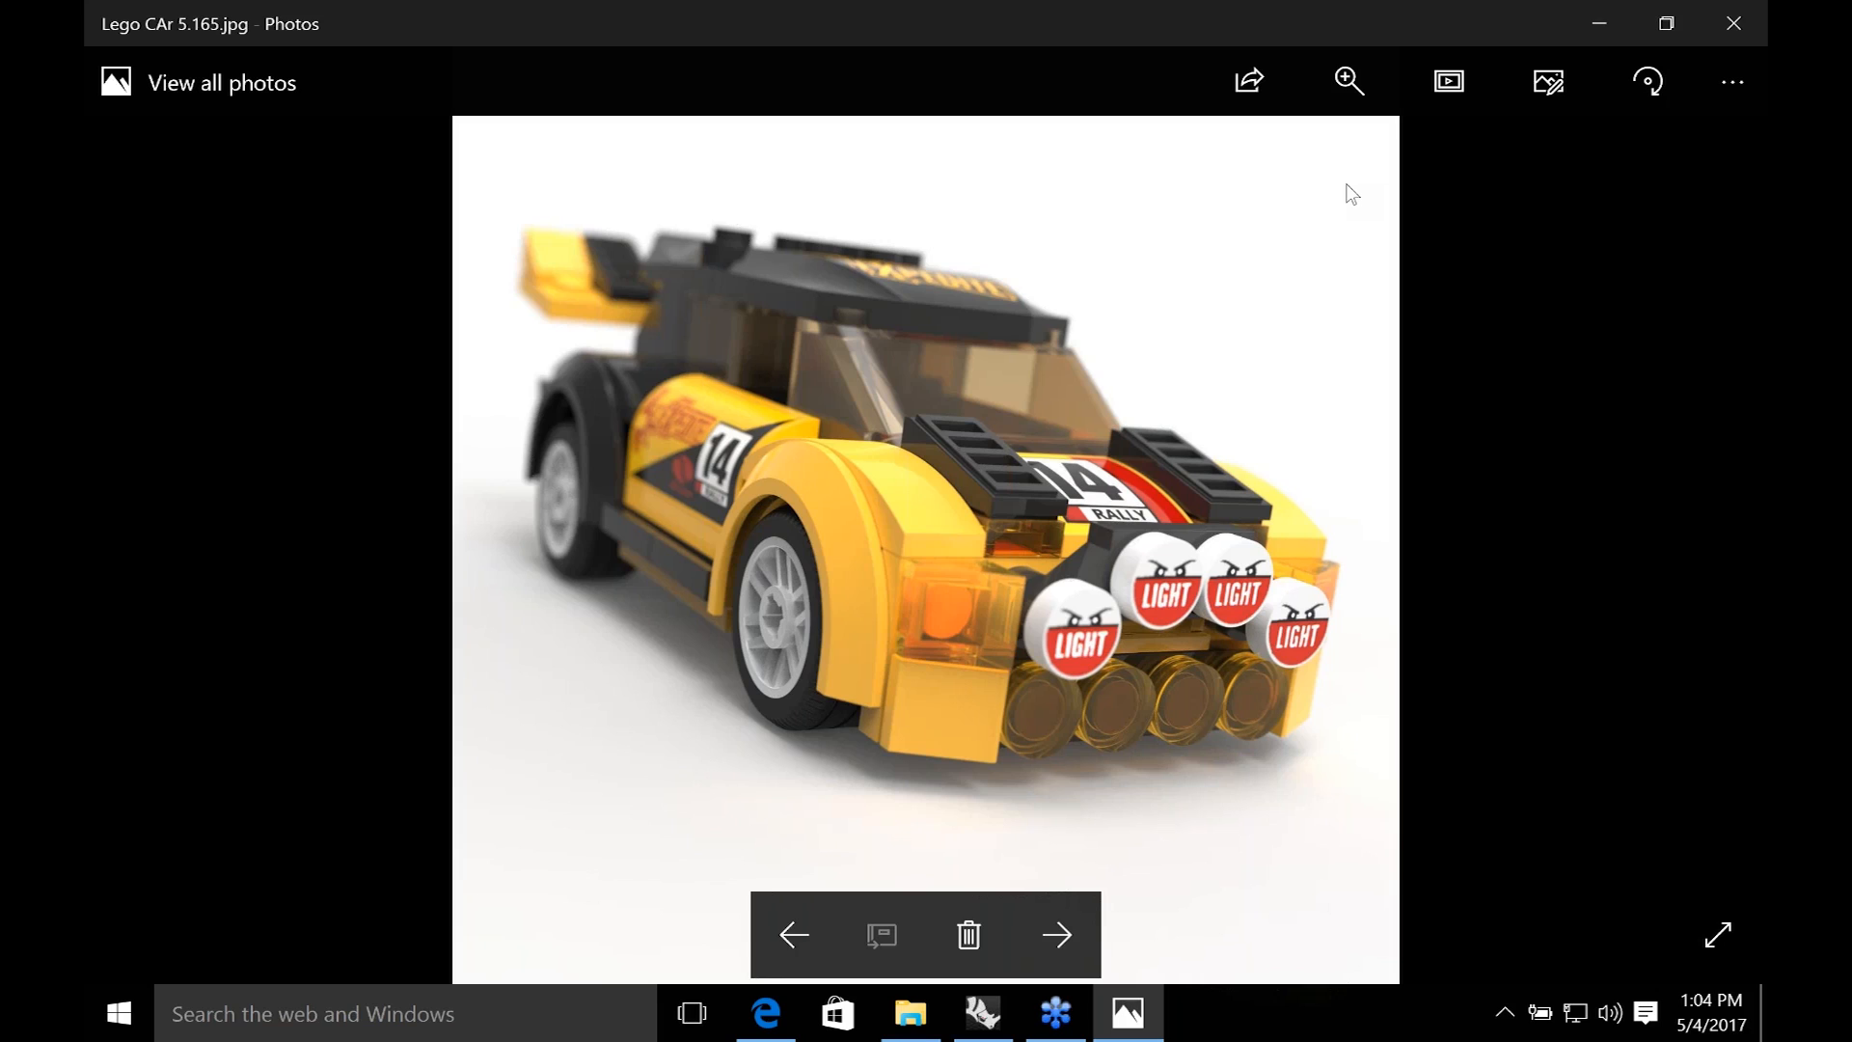
left_click(1733, 24)
Find the Spacy Racer Team Small 14.498.jpg rendering, view it full size and close it.
scroll(682, 764, "down", 10)
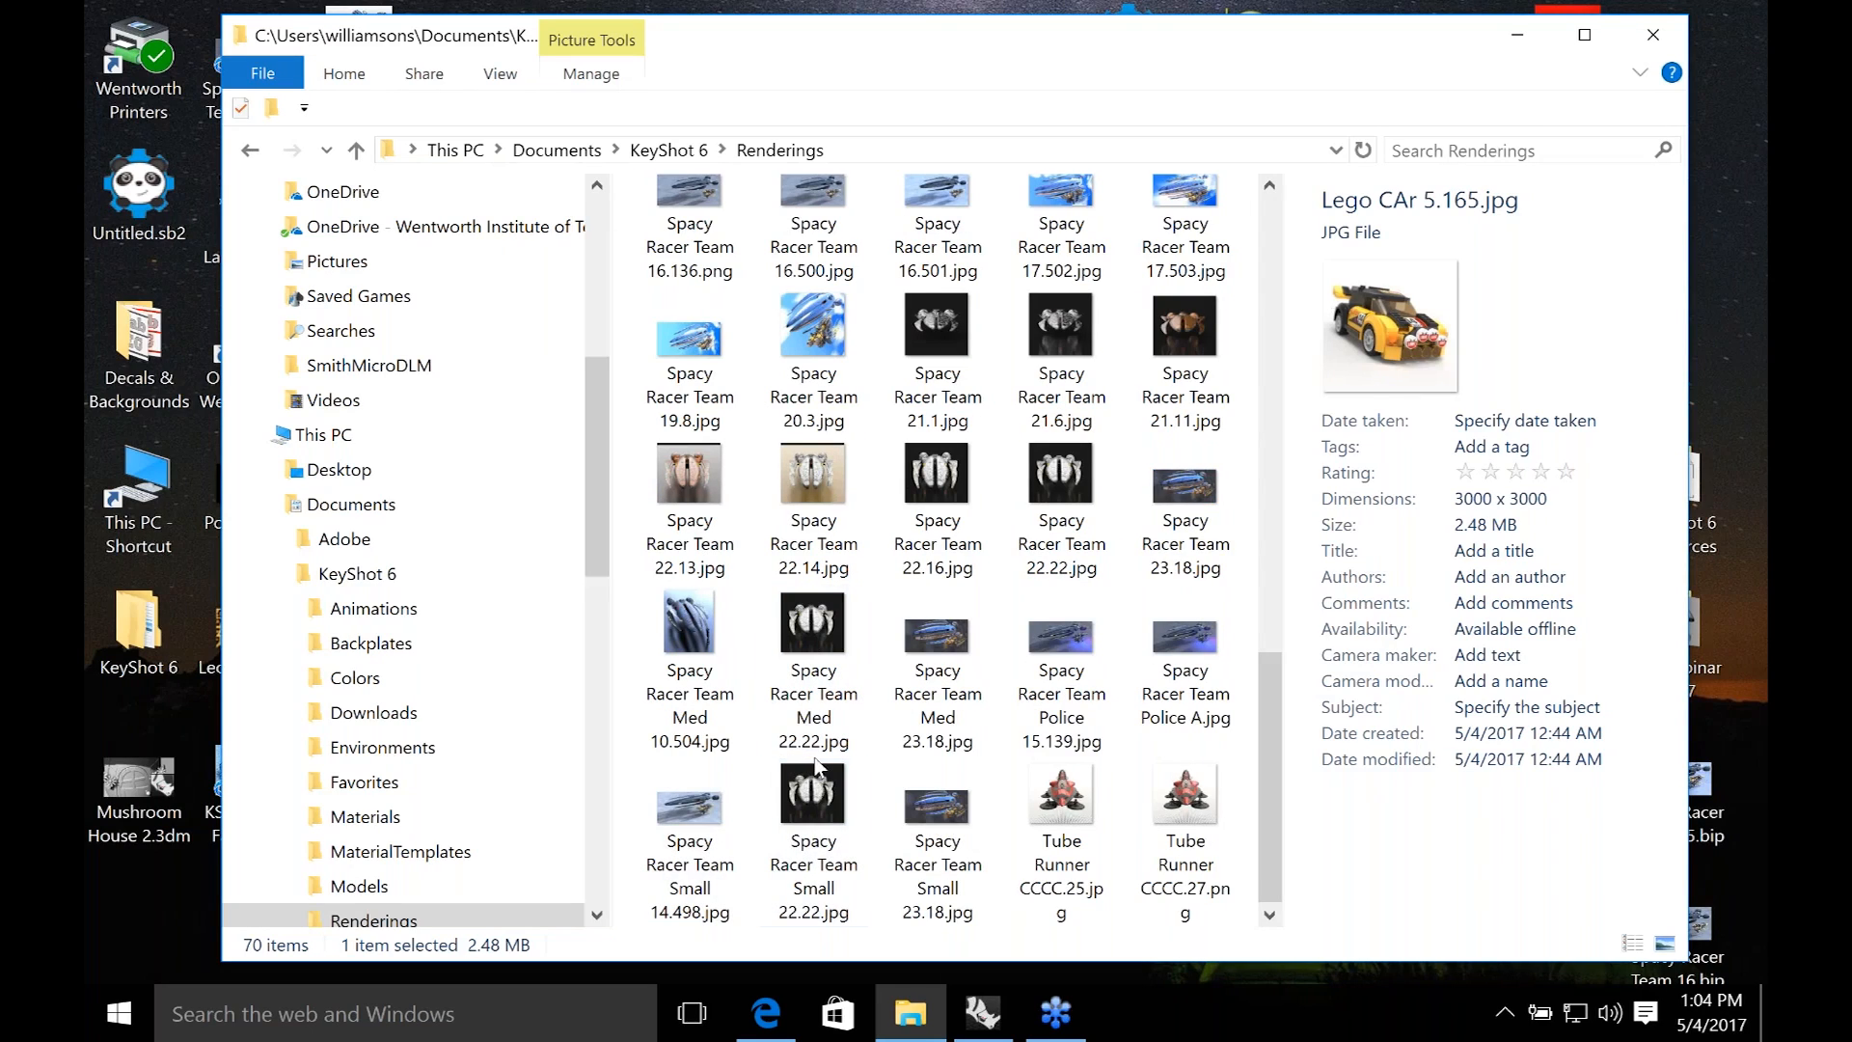
scroll(815, 767, "up", 3)
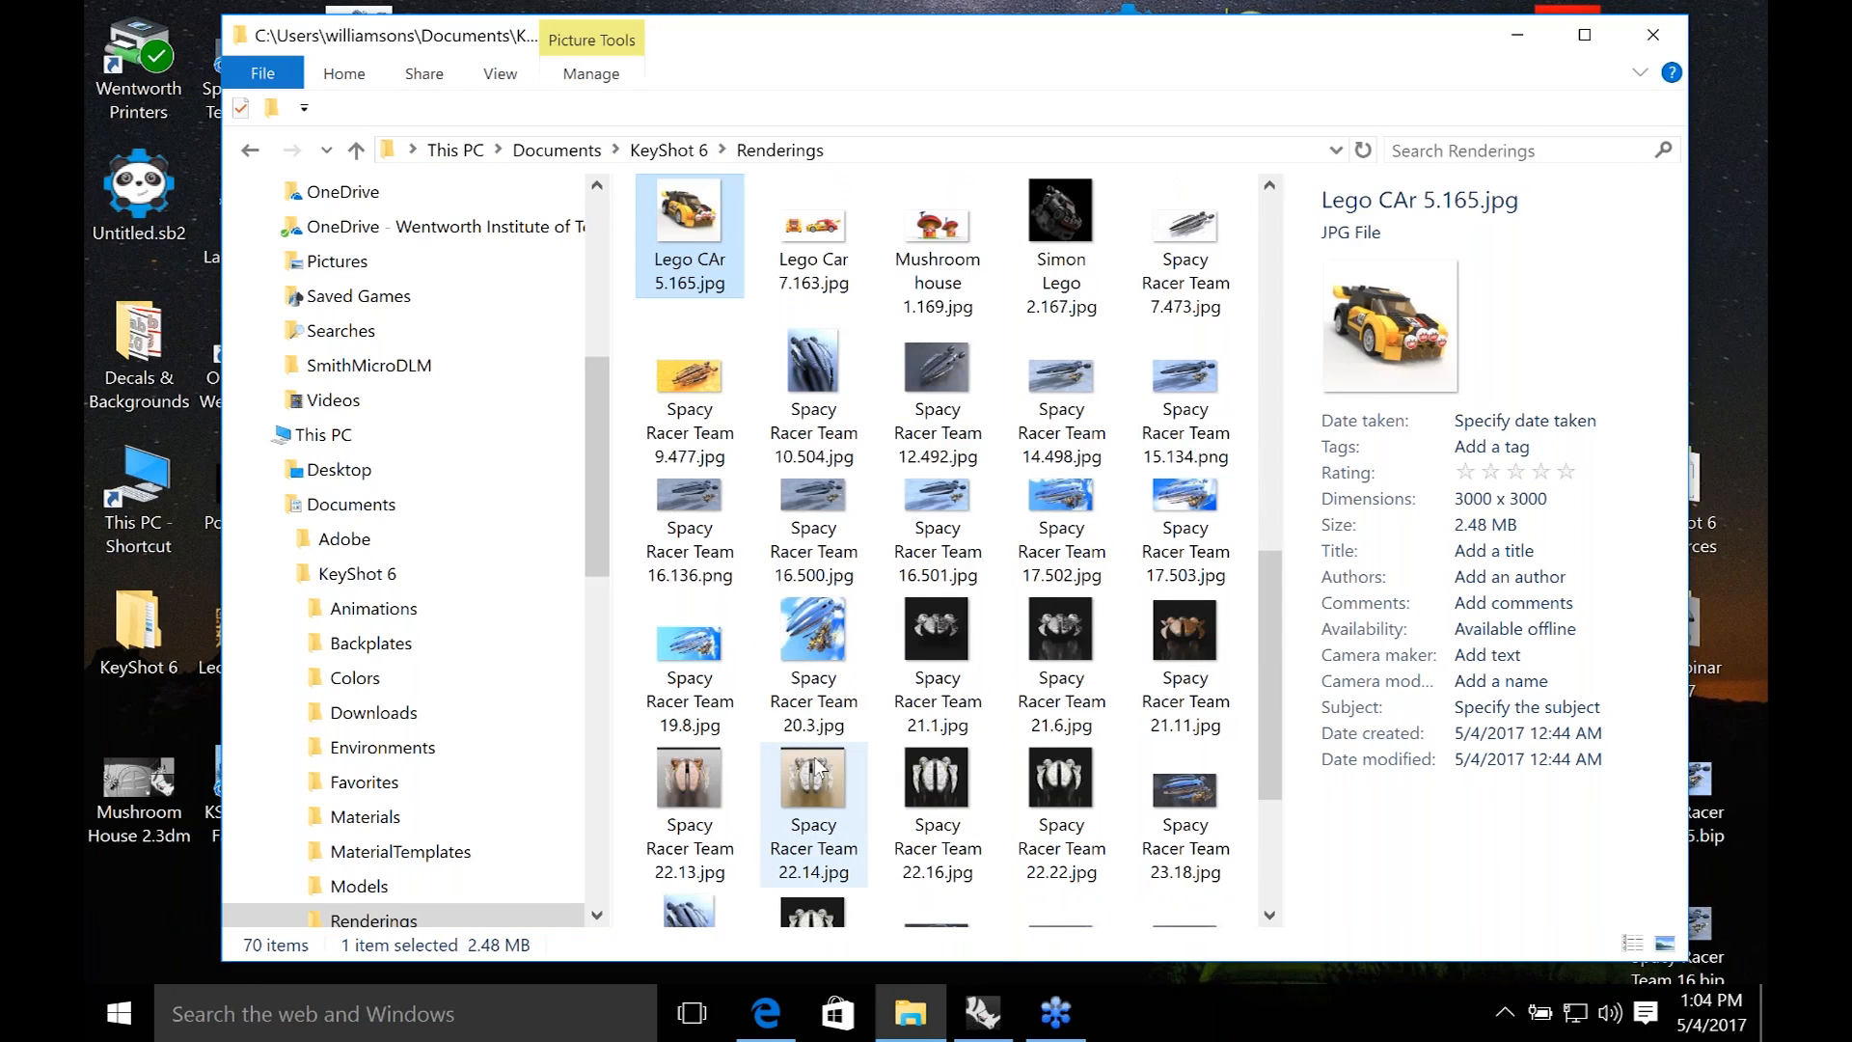
scroll(815, 767, "down", 3)
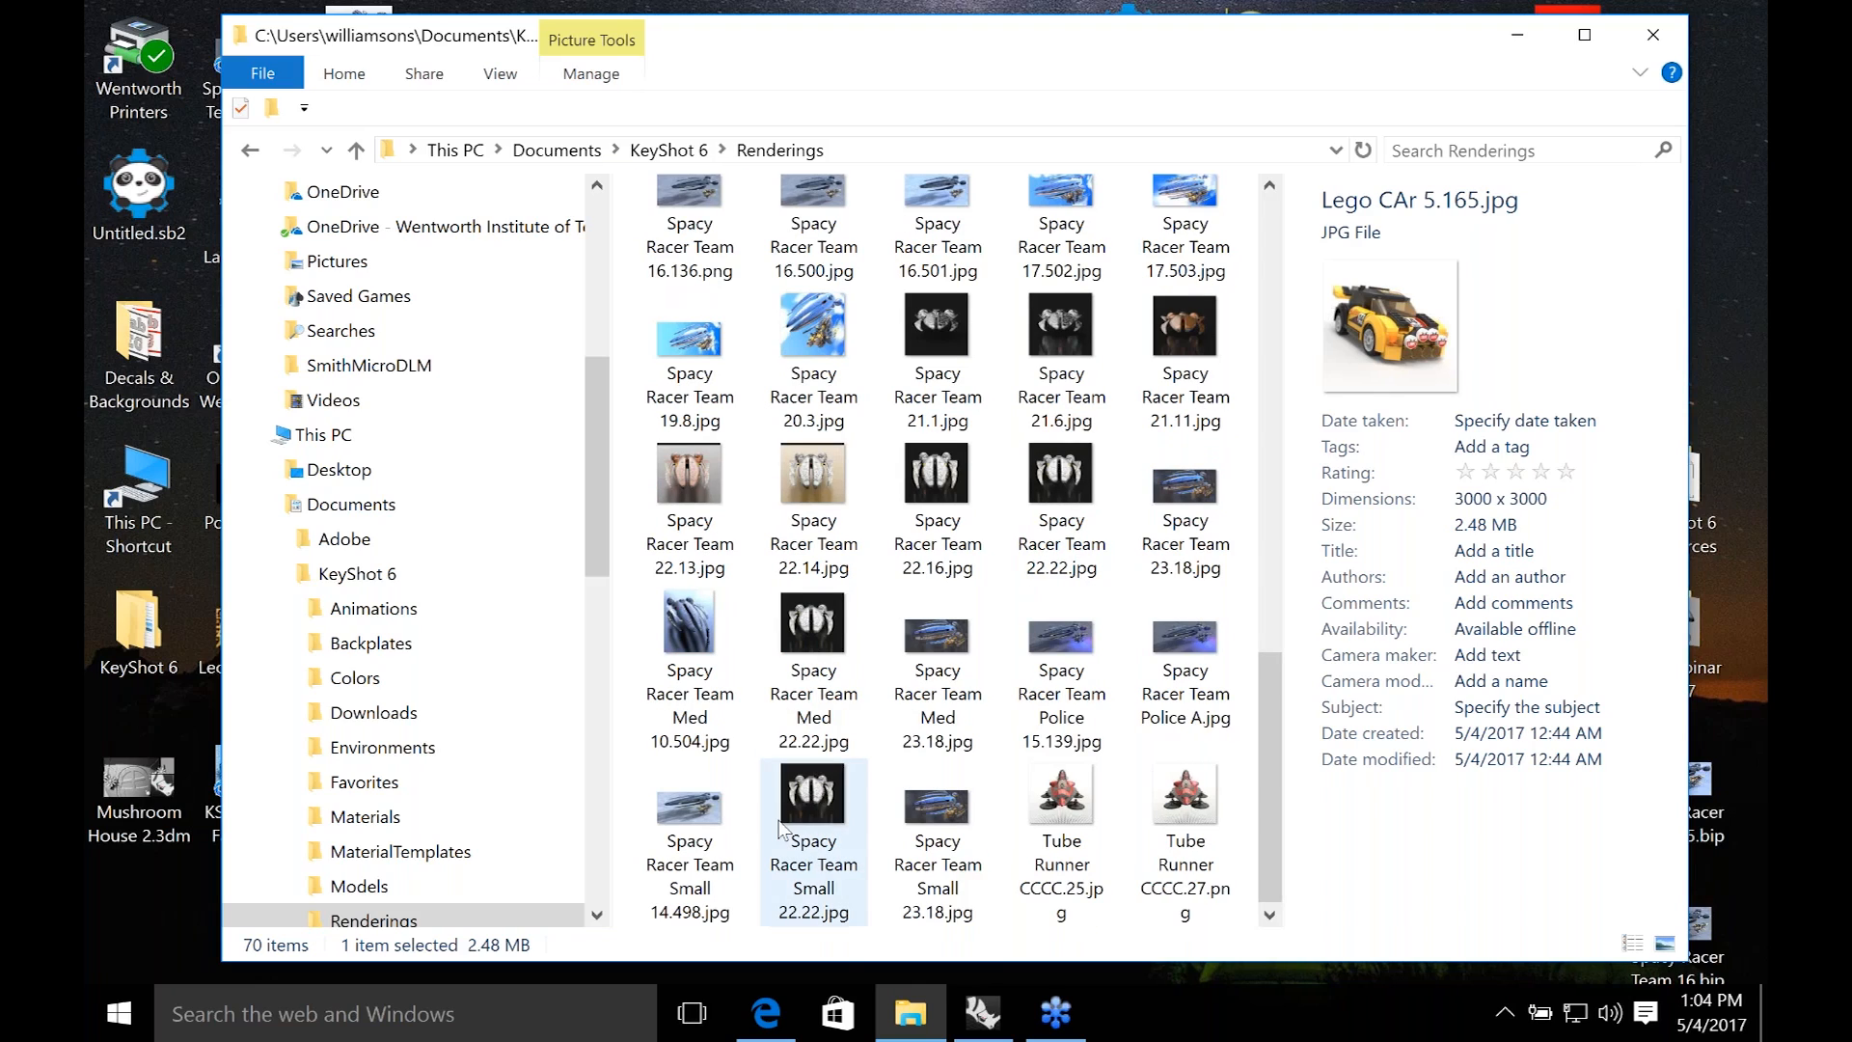
left_click(687, 814)
double_click(685, 812)
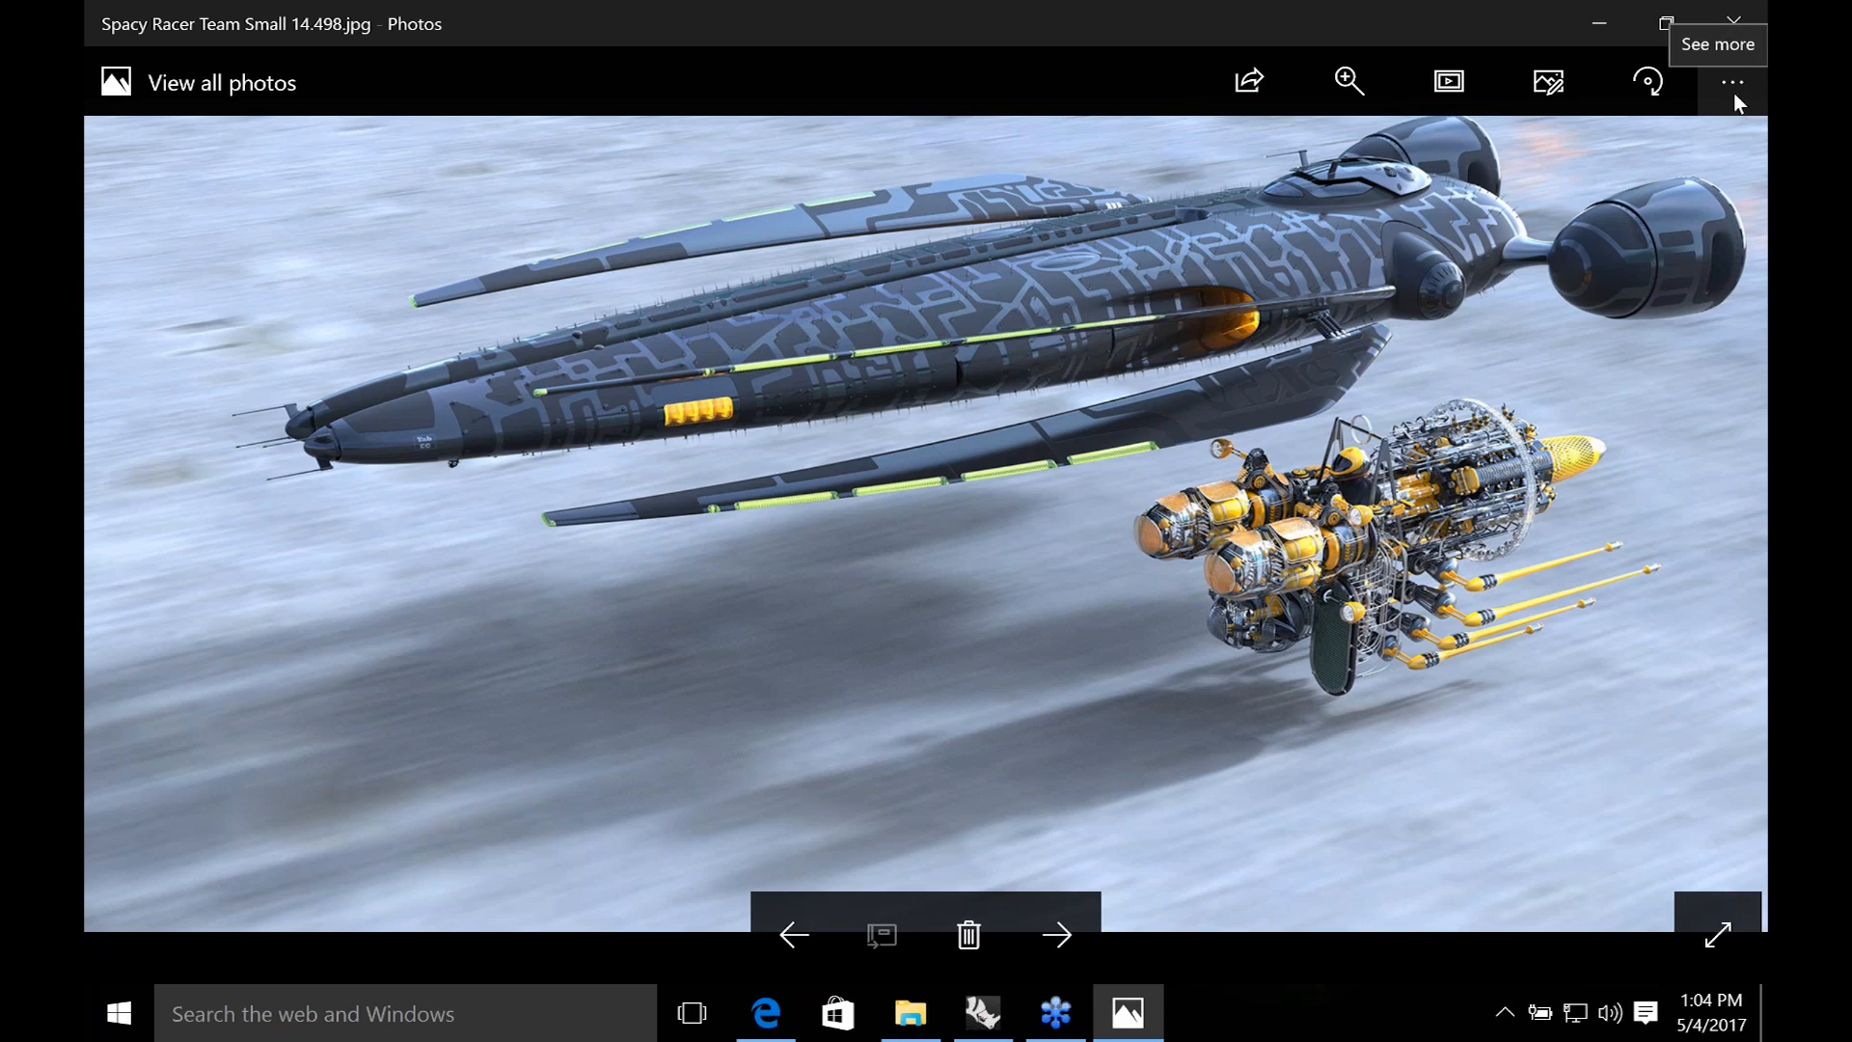
left_click(1733, 22)
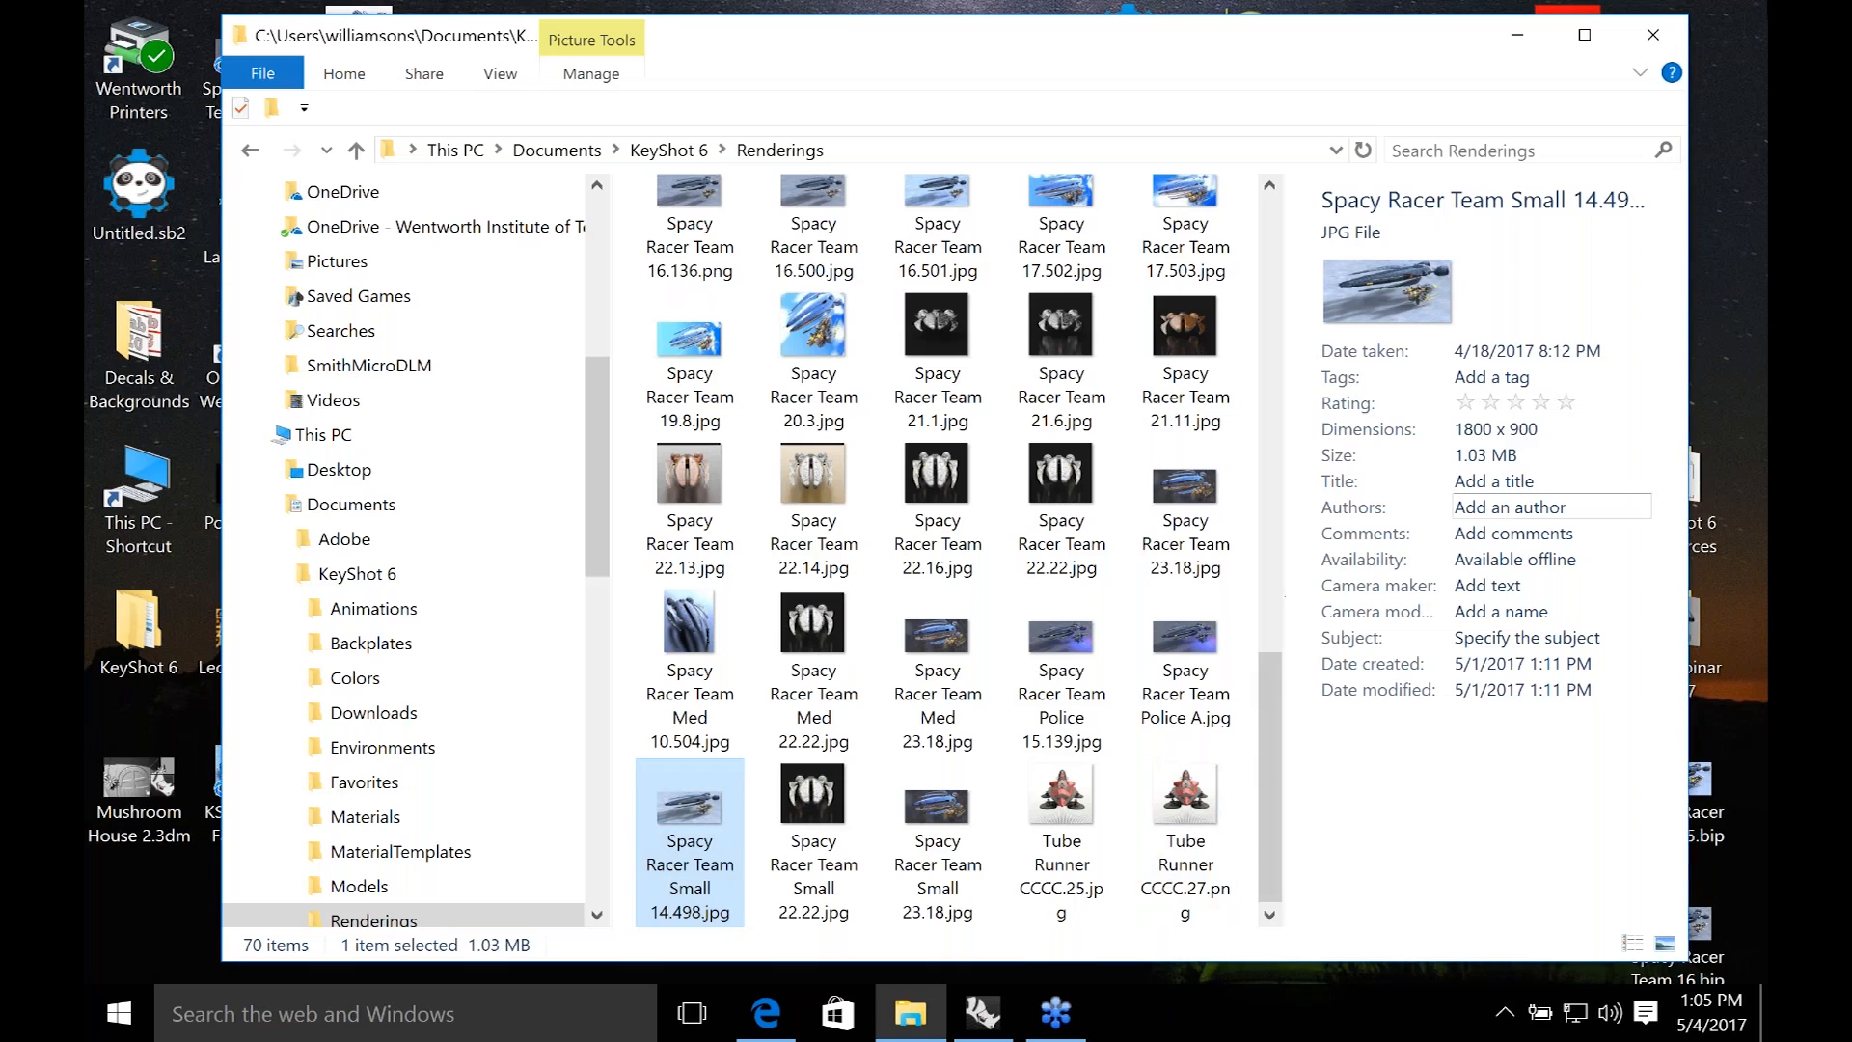
Close the Renderings folder, switch to Rhinoceros with KS Box Demo 1.3dm, and send the box model to KeyShot 6 for rendering.
left_click(1672, 48)
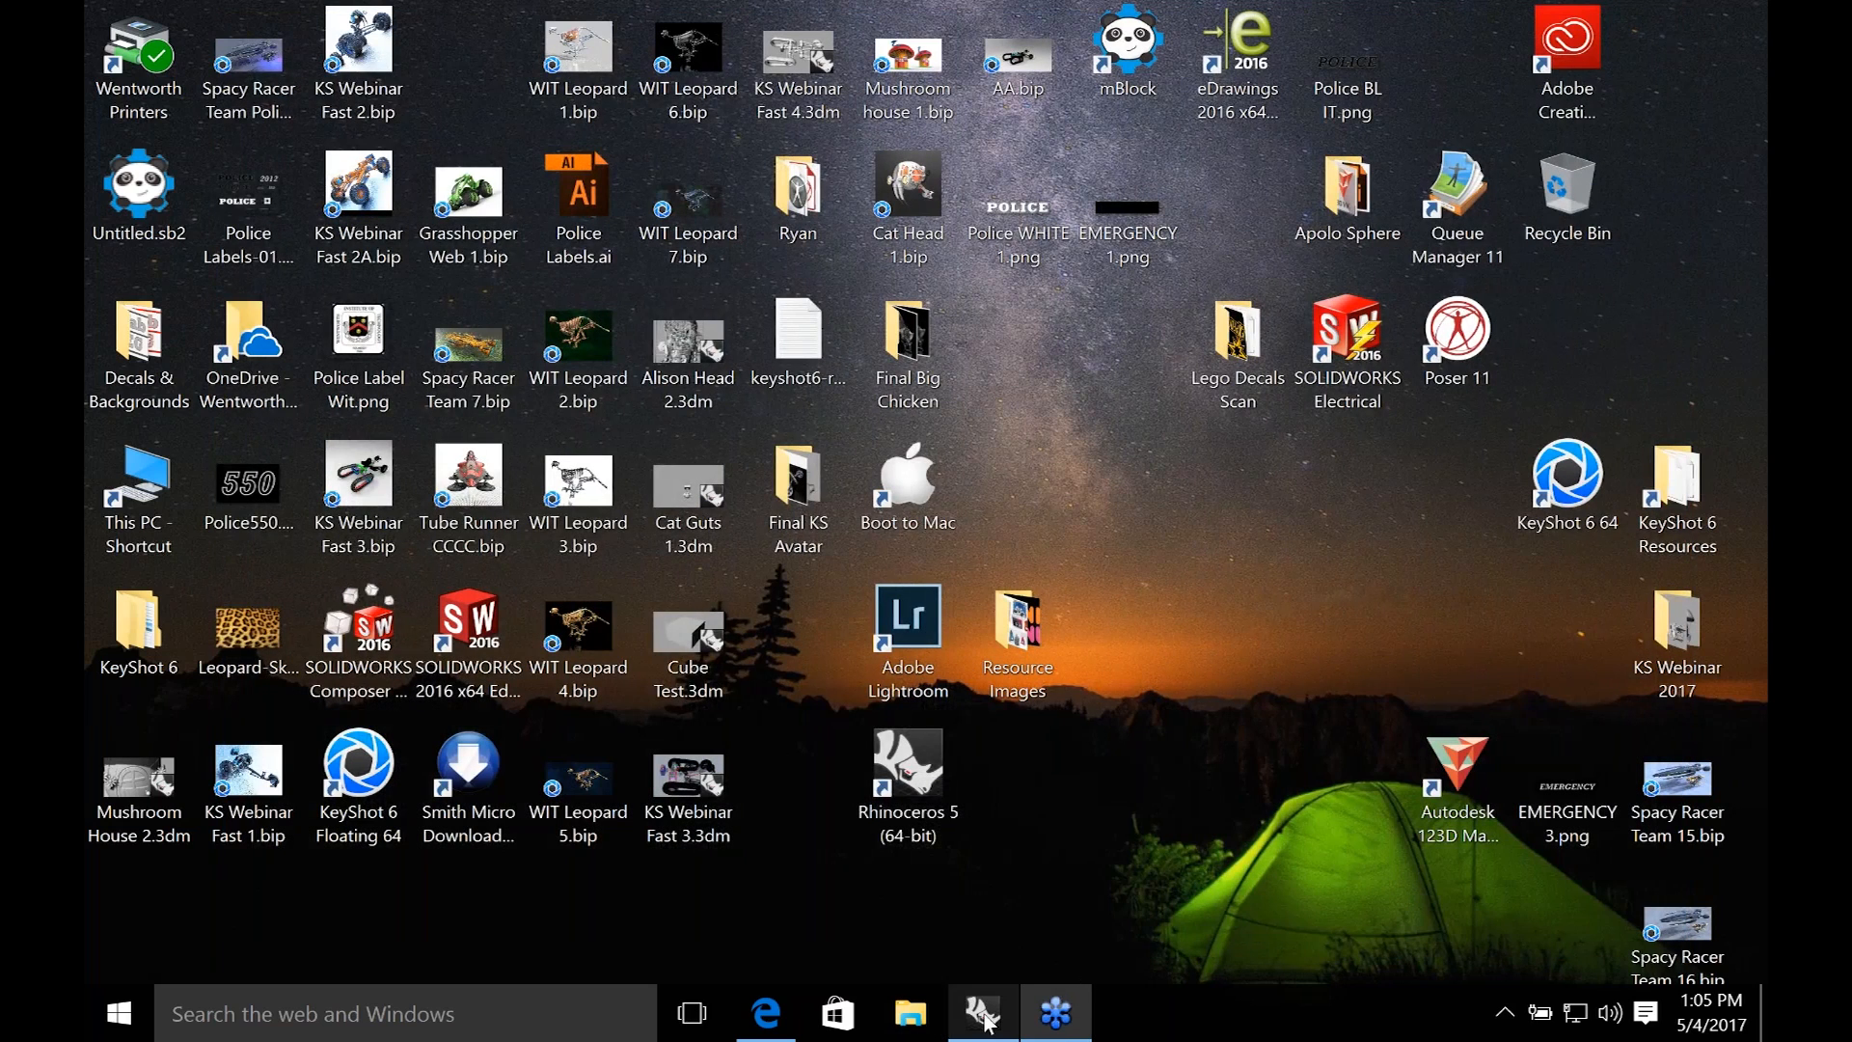
mouse_move(986, 1021)
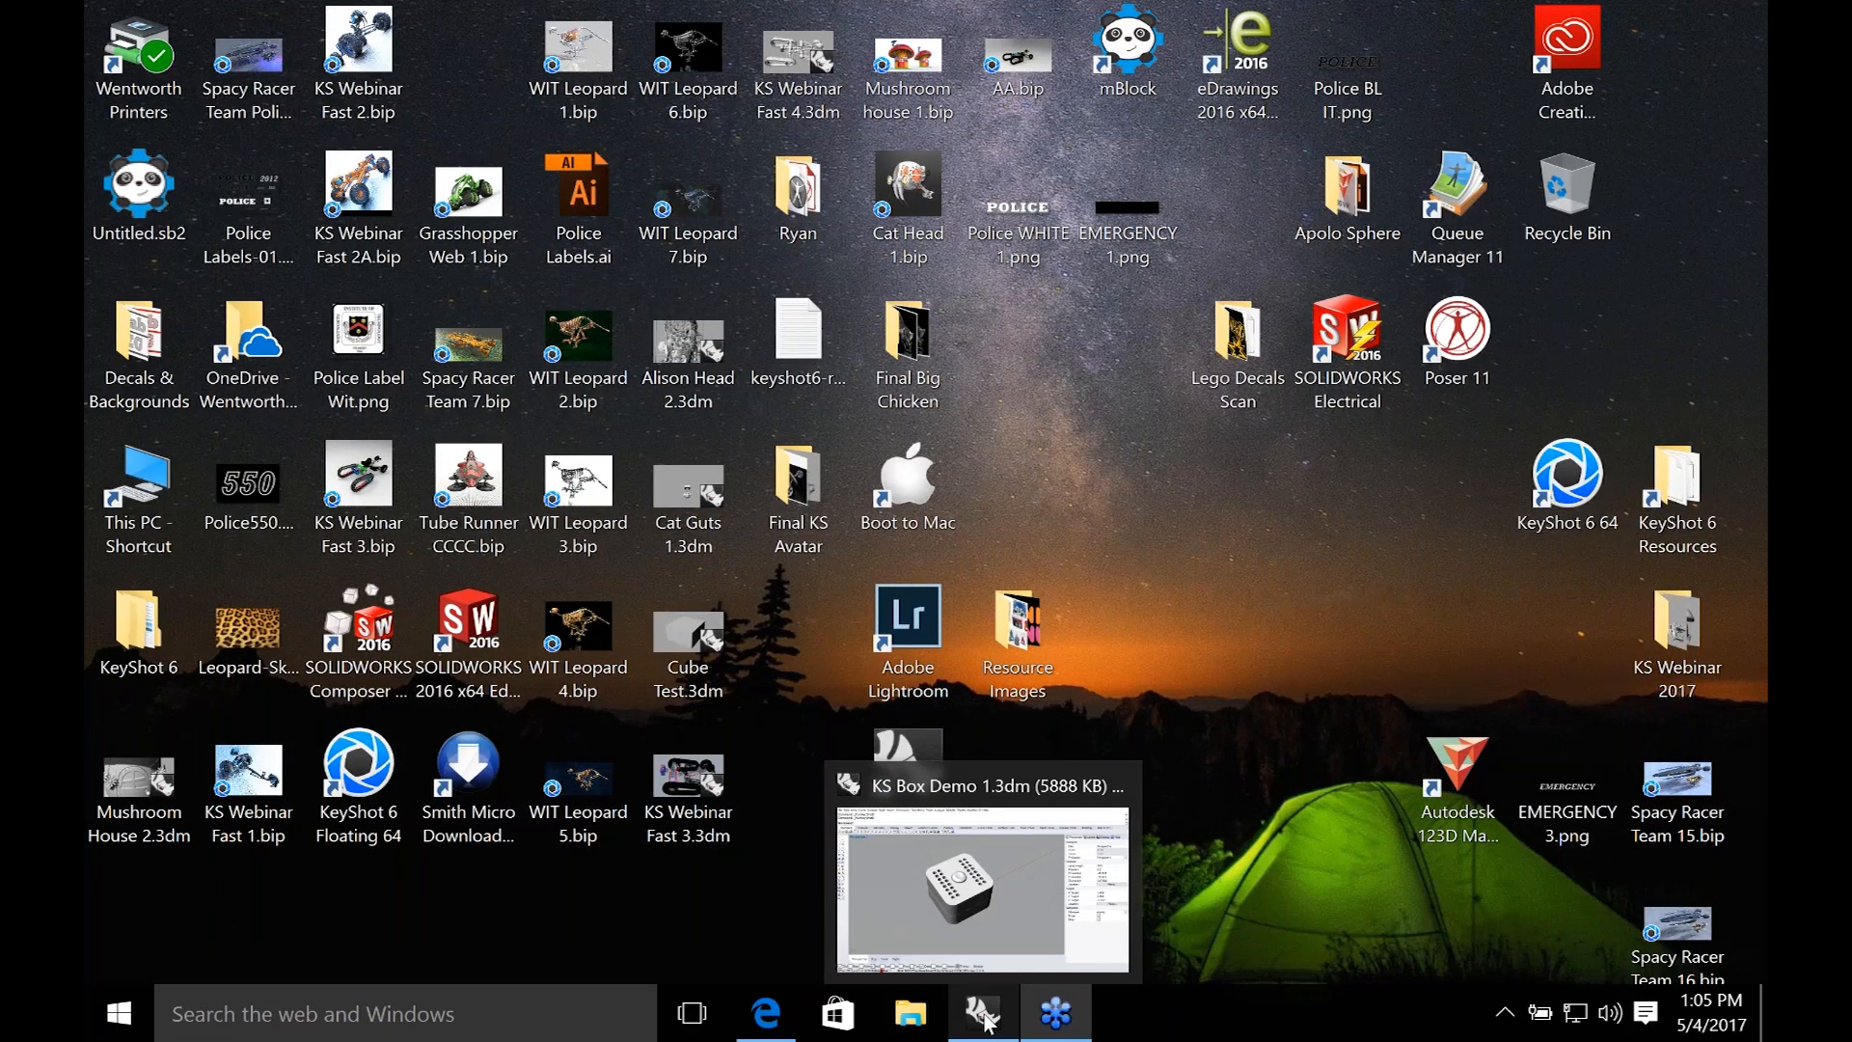
left_click(986, 1020)
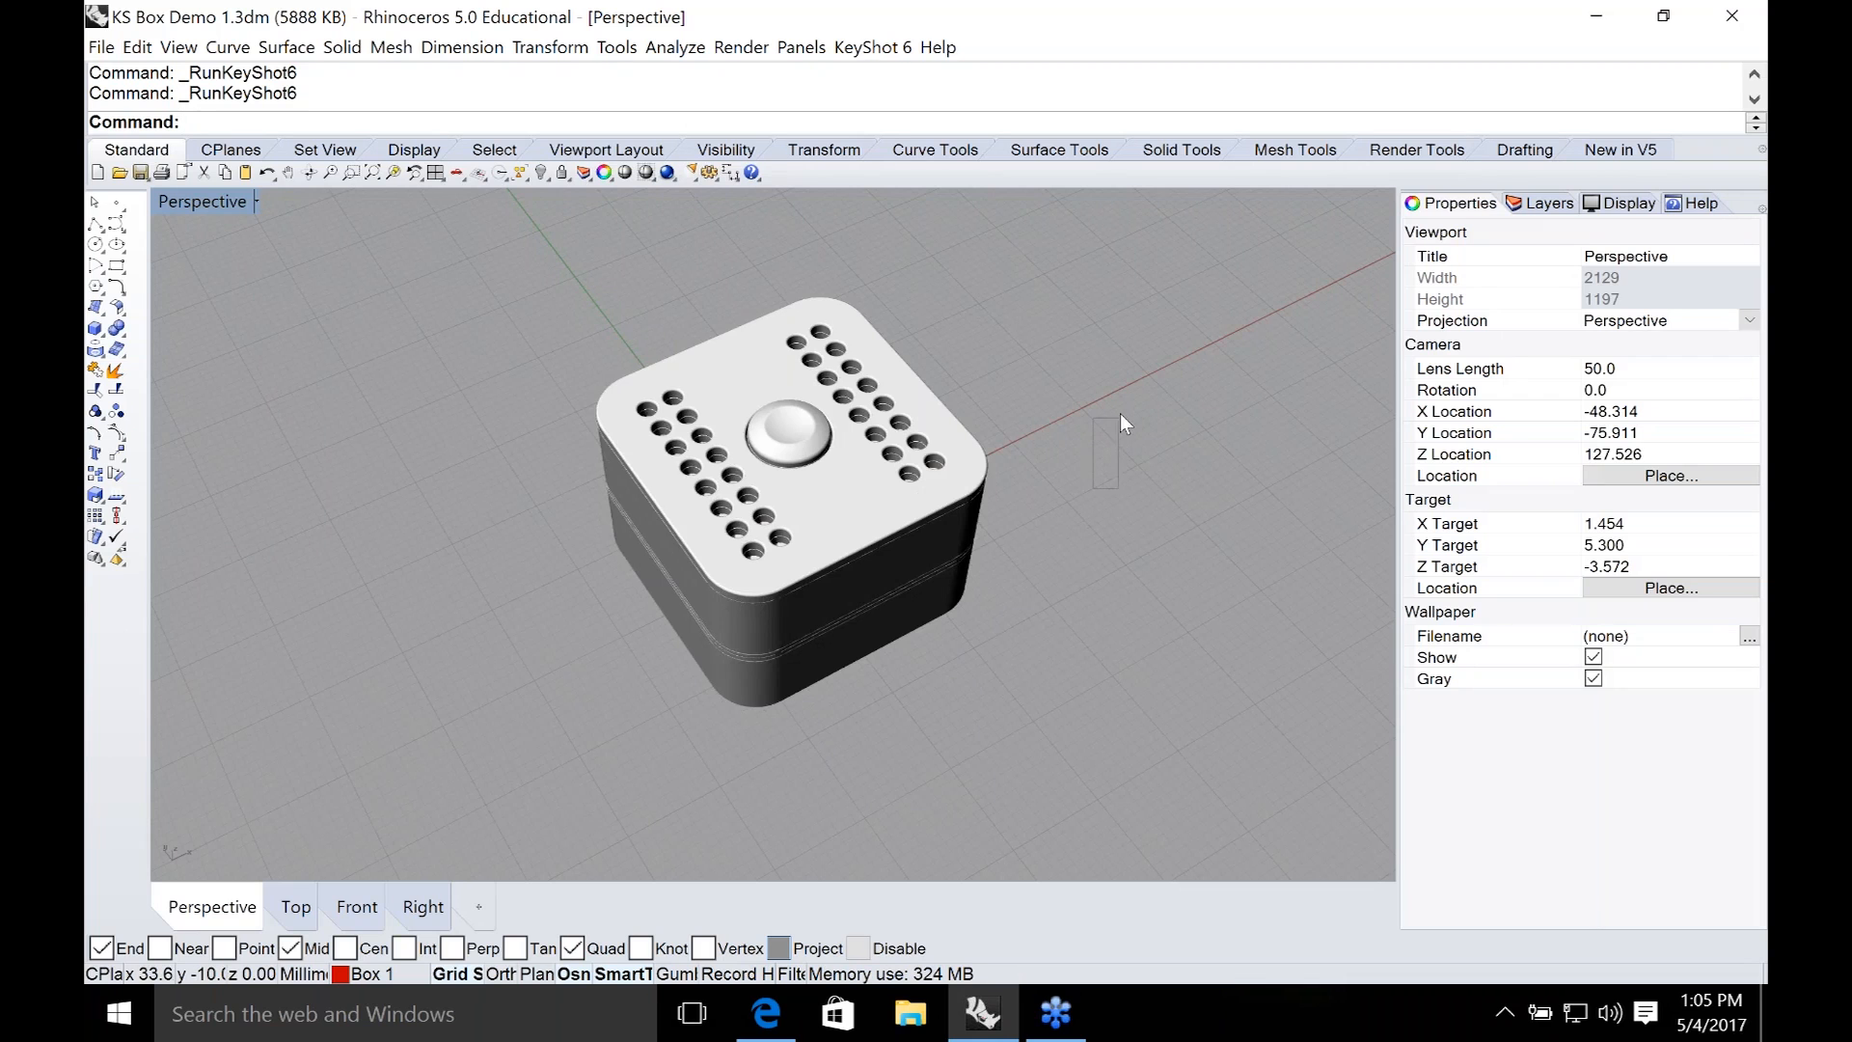
right_click_drag(1032, 368, 1054, 294)
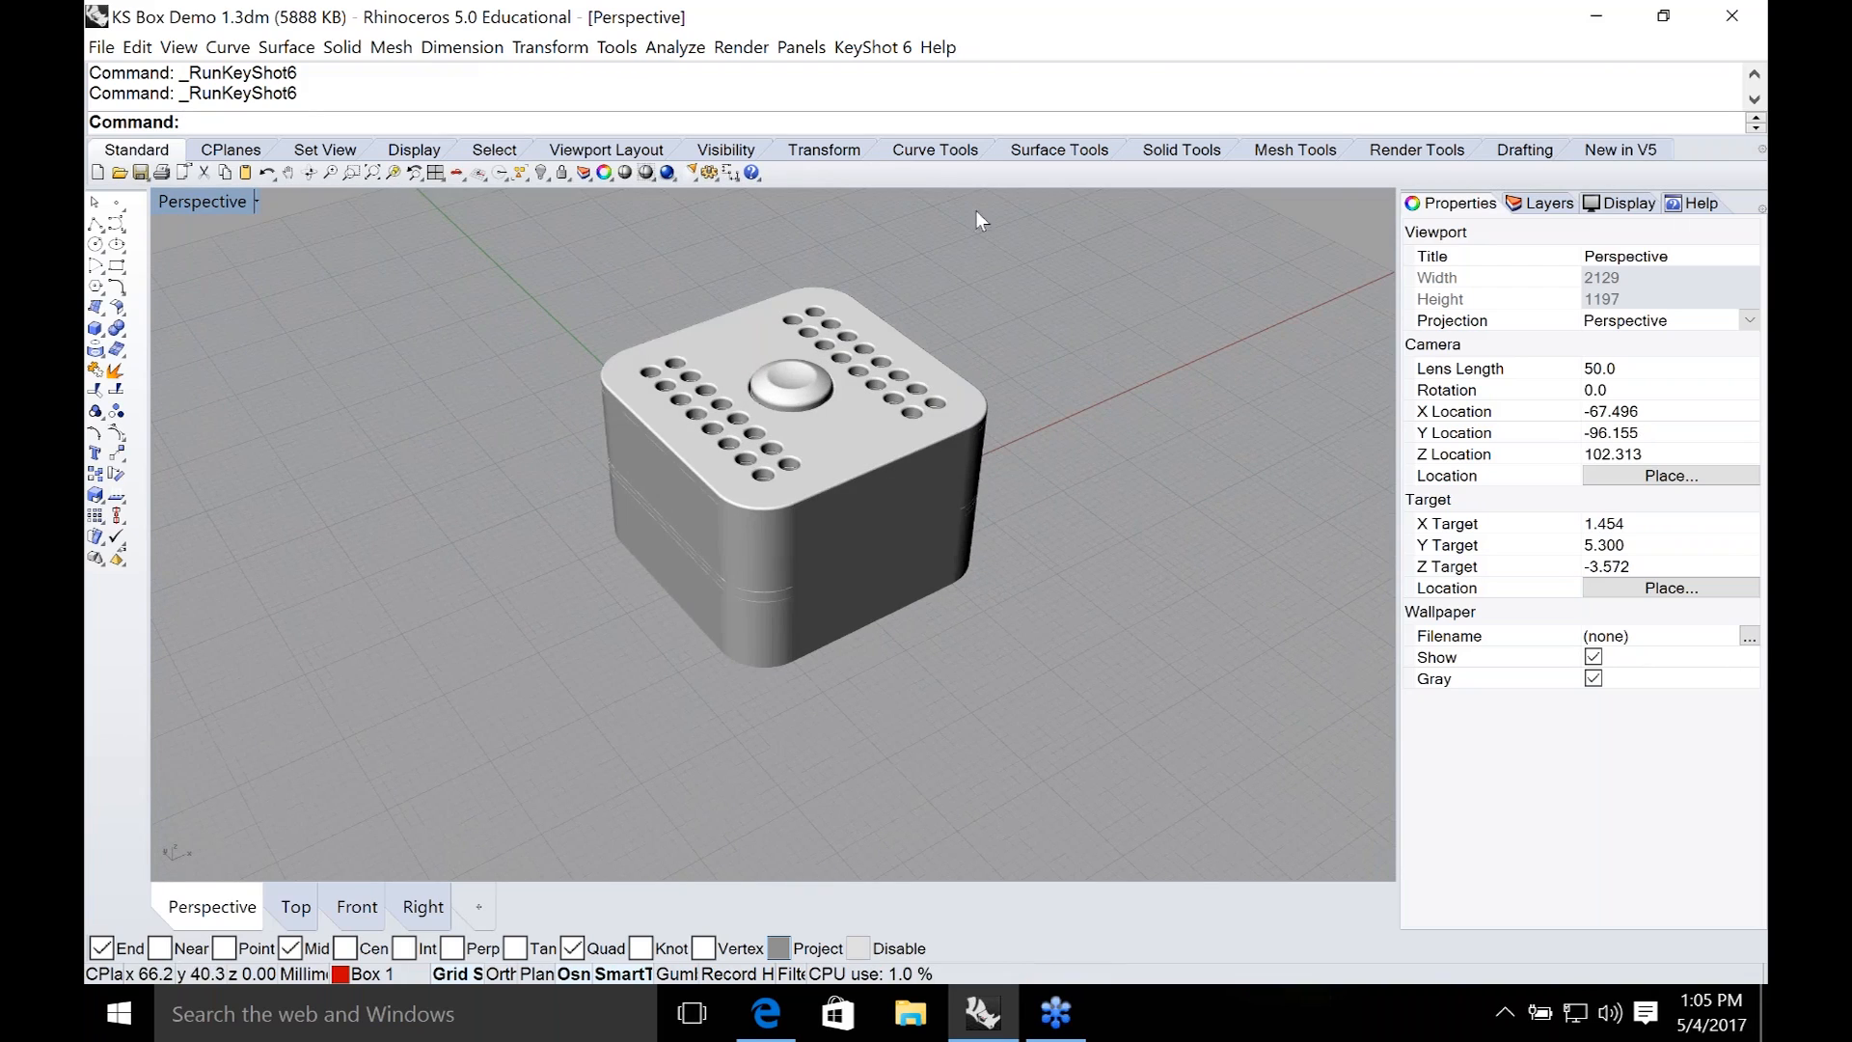
left_click(898, 49)
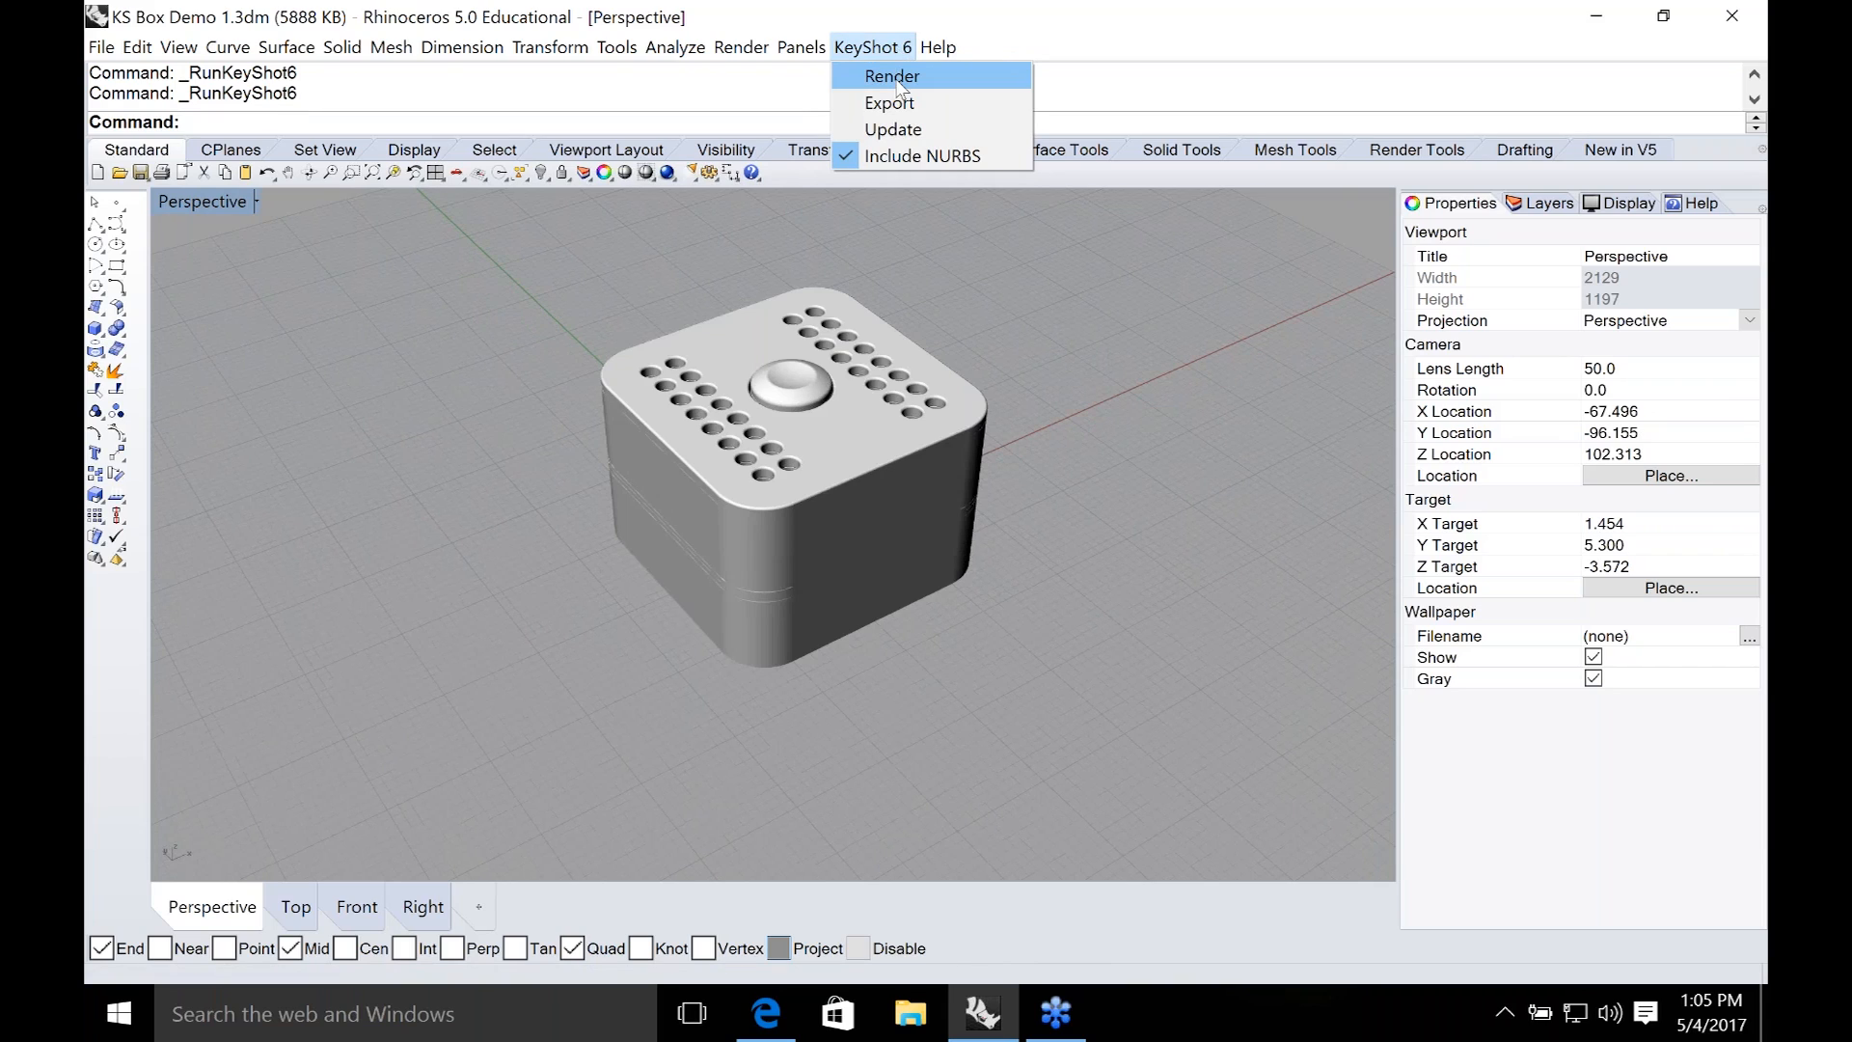
left_click(898, 77)
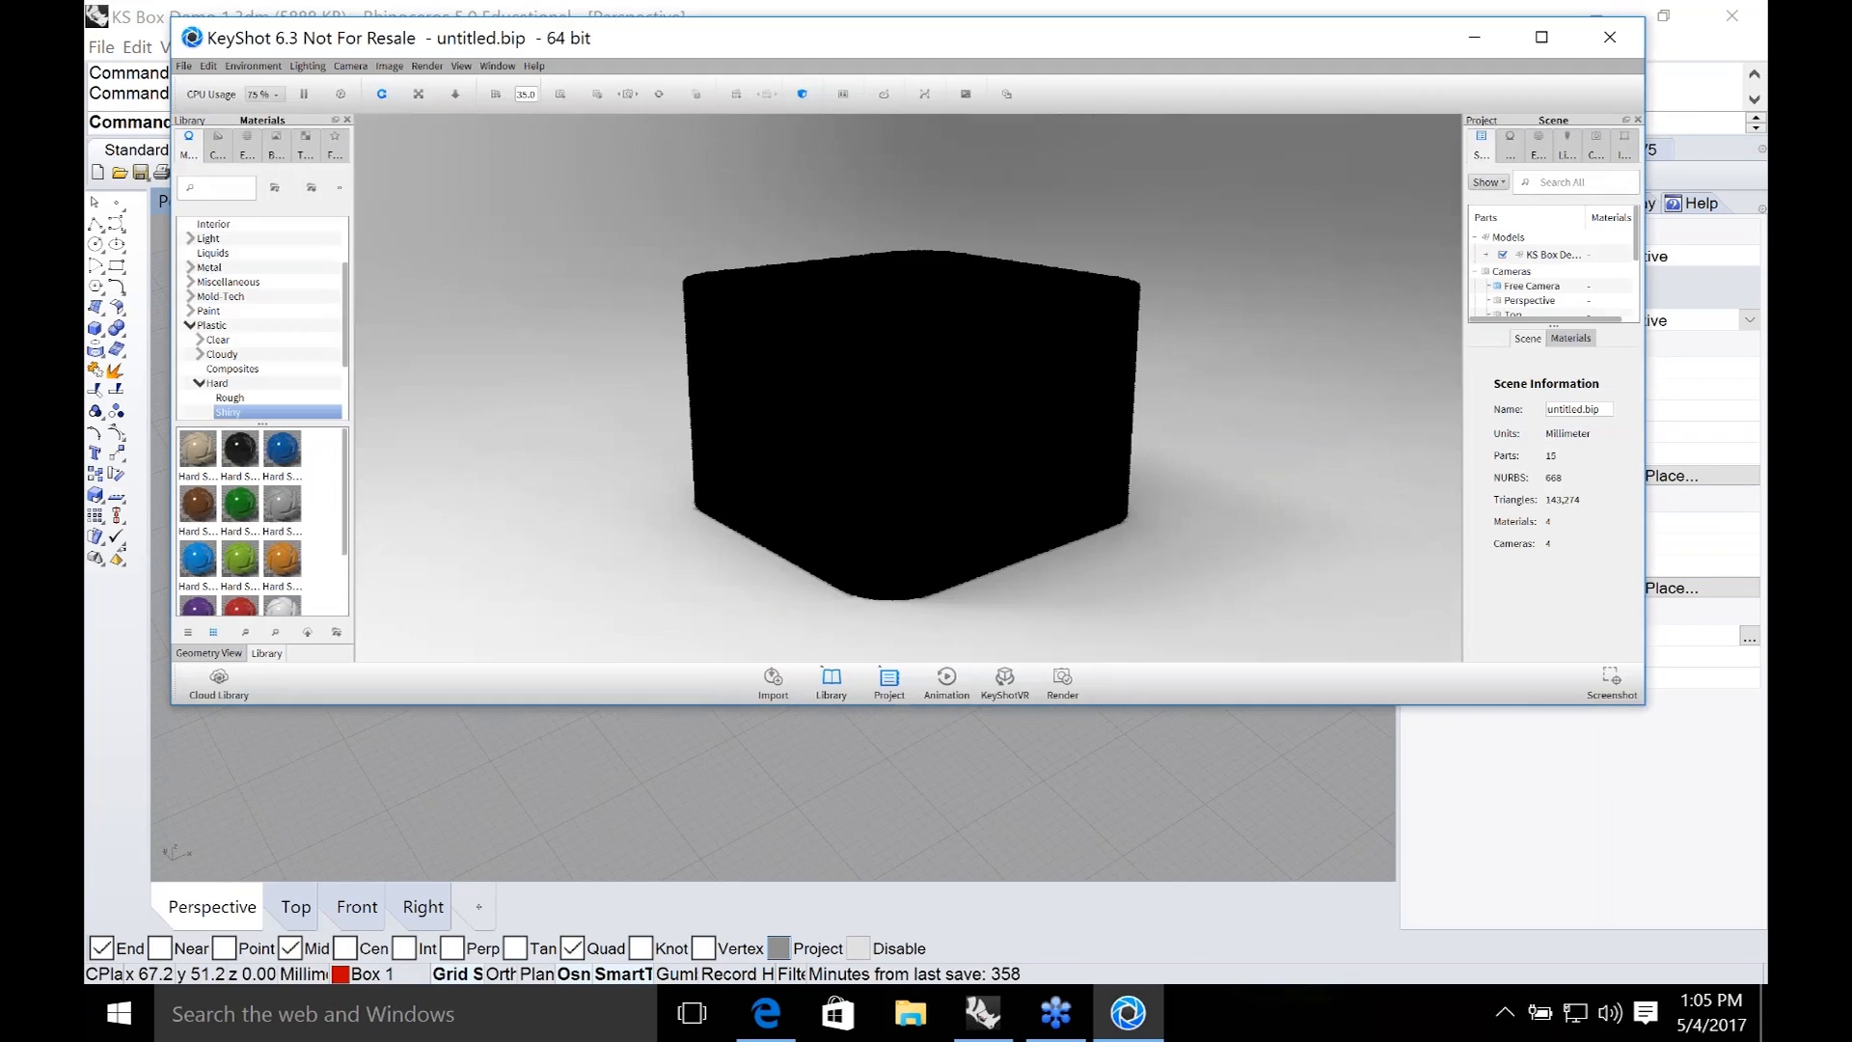
Center and fit the box model, then frame it in the real-time view from a higher angle.
right_click(1186, 248)
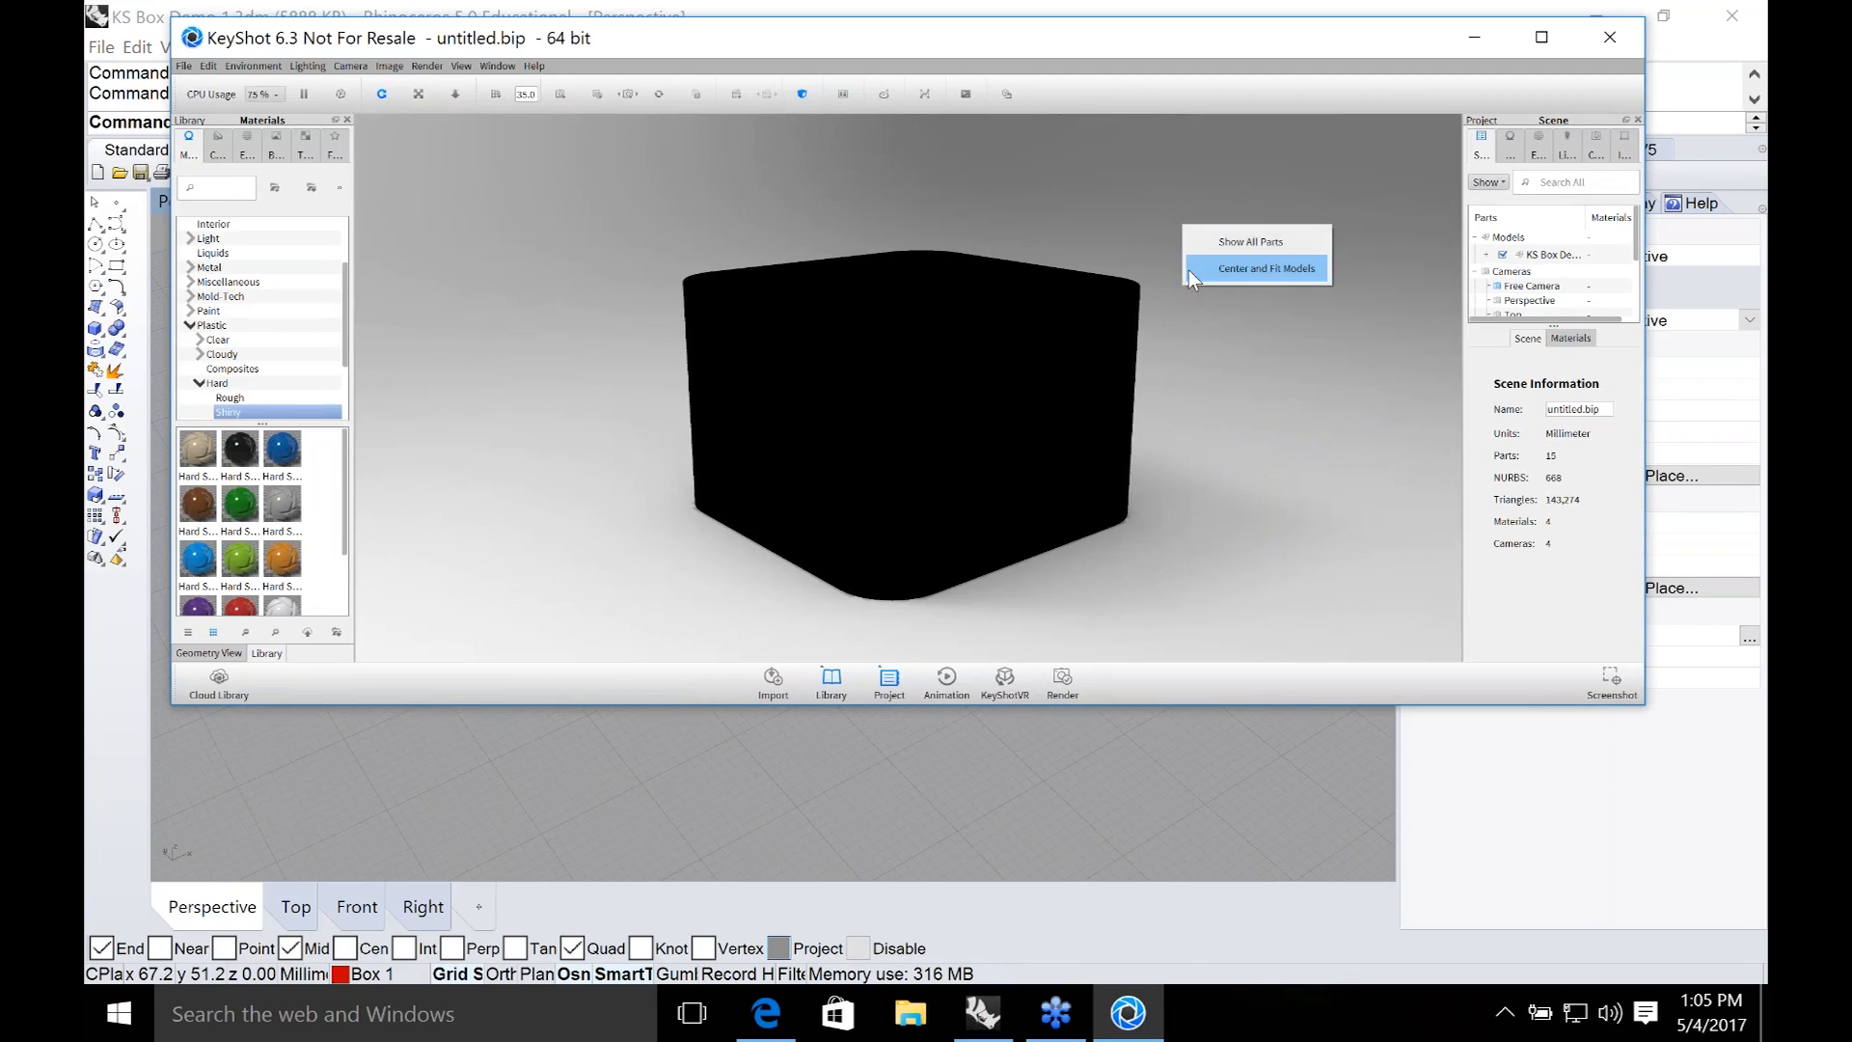
left_click(1188, 270)
left_click_drag(1133, 211, 1085, 429)
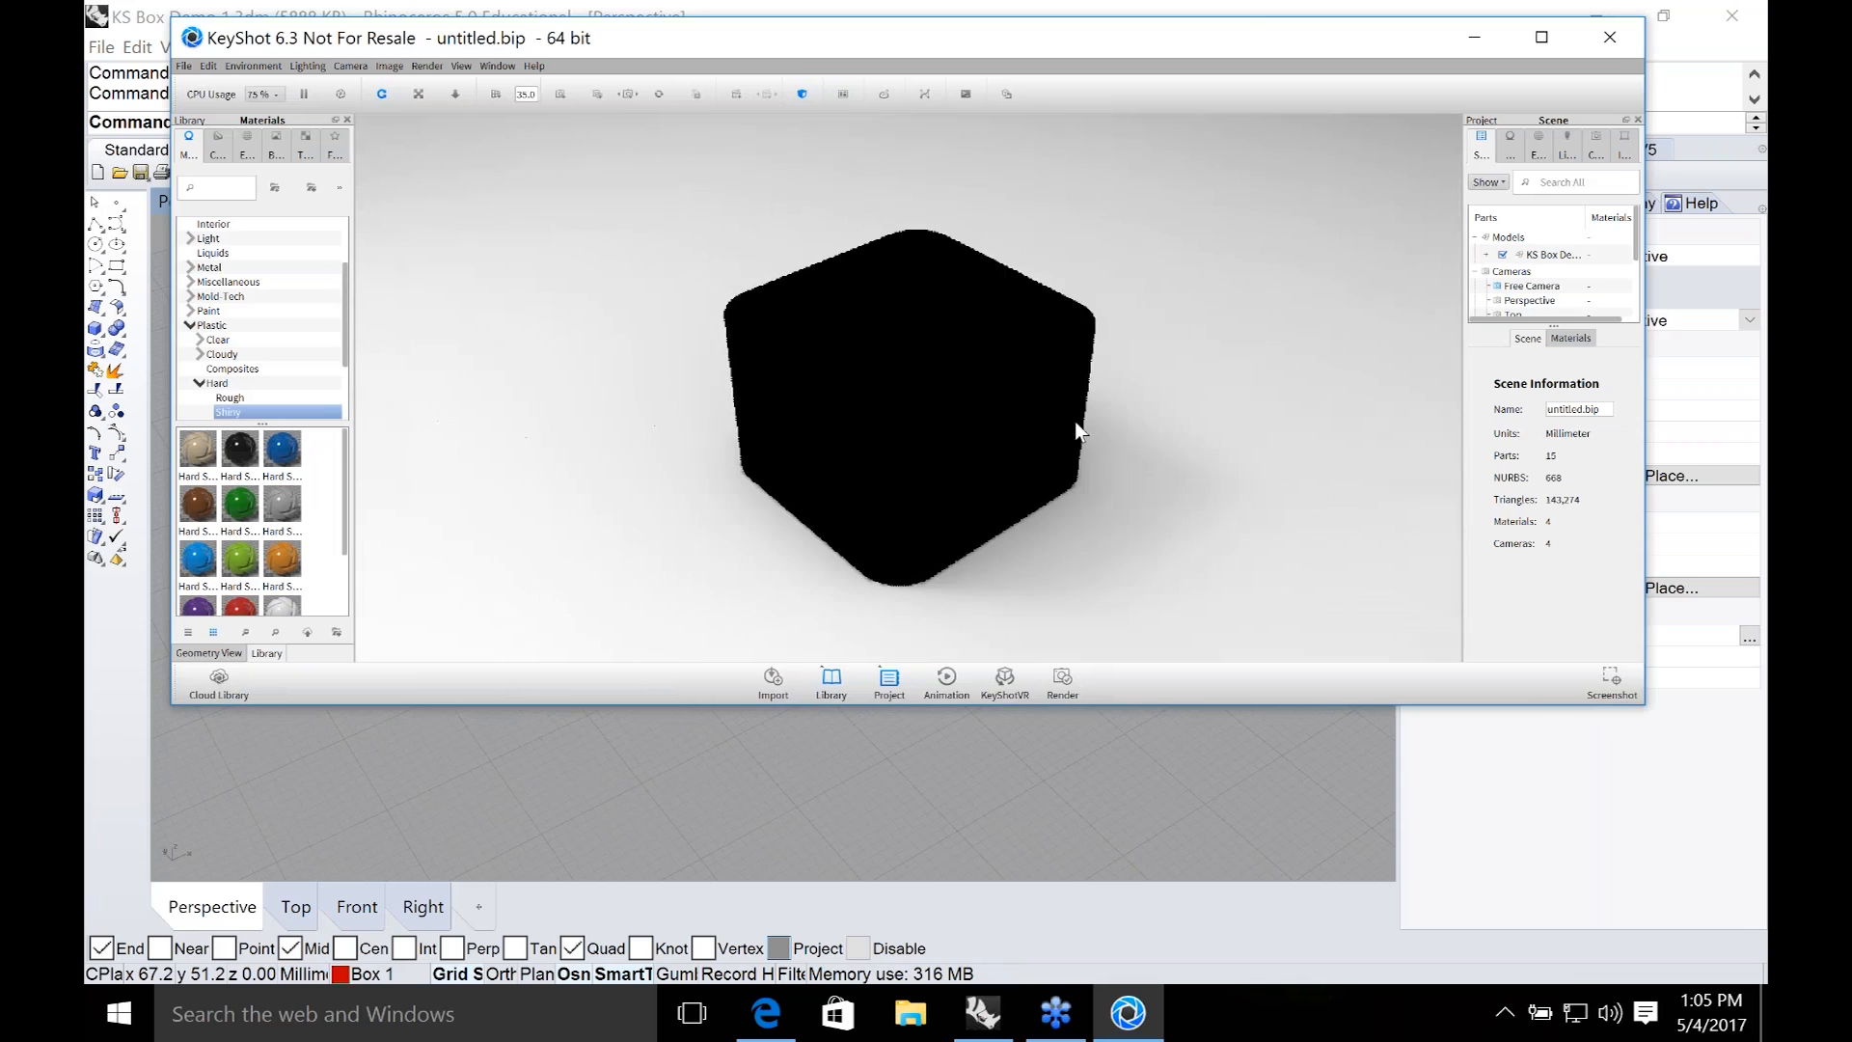
left_click_drag(1209, 43, 1237, 72)
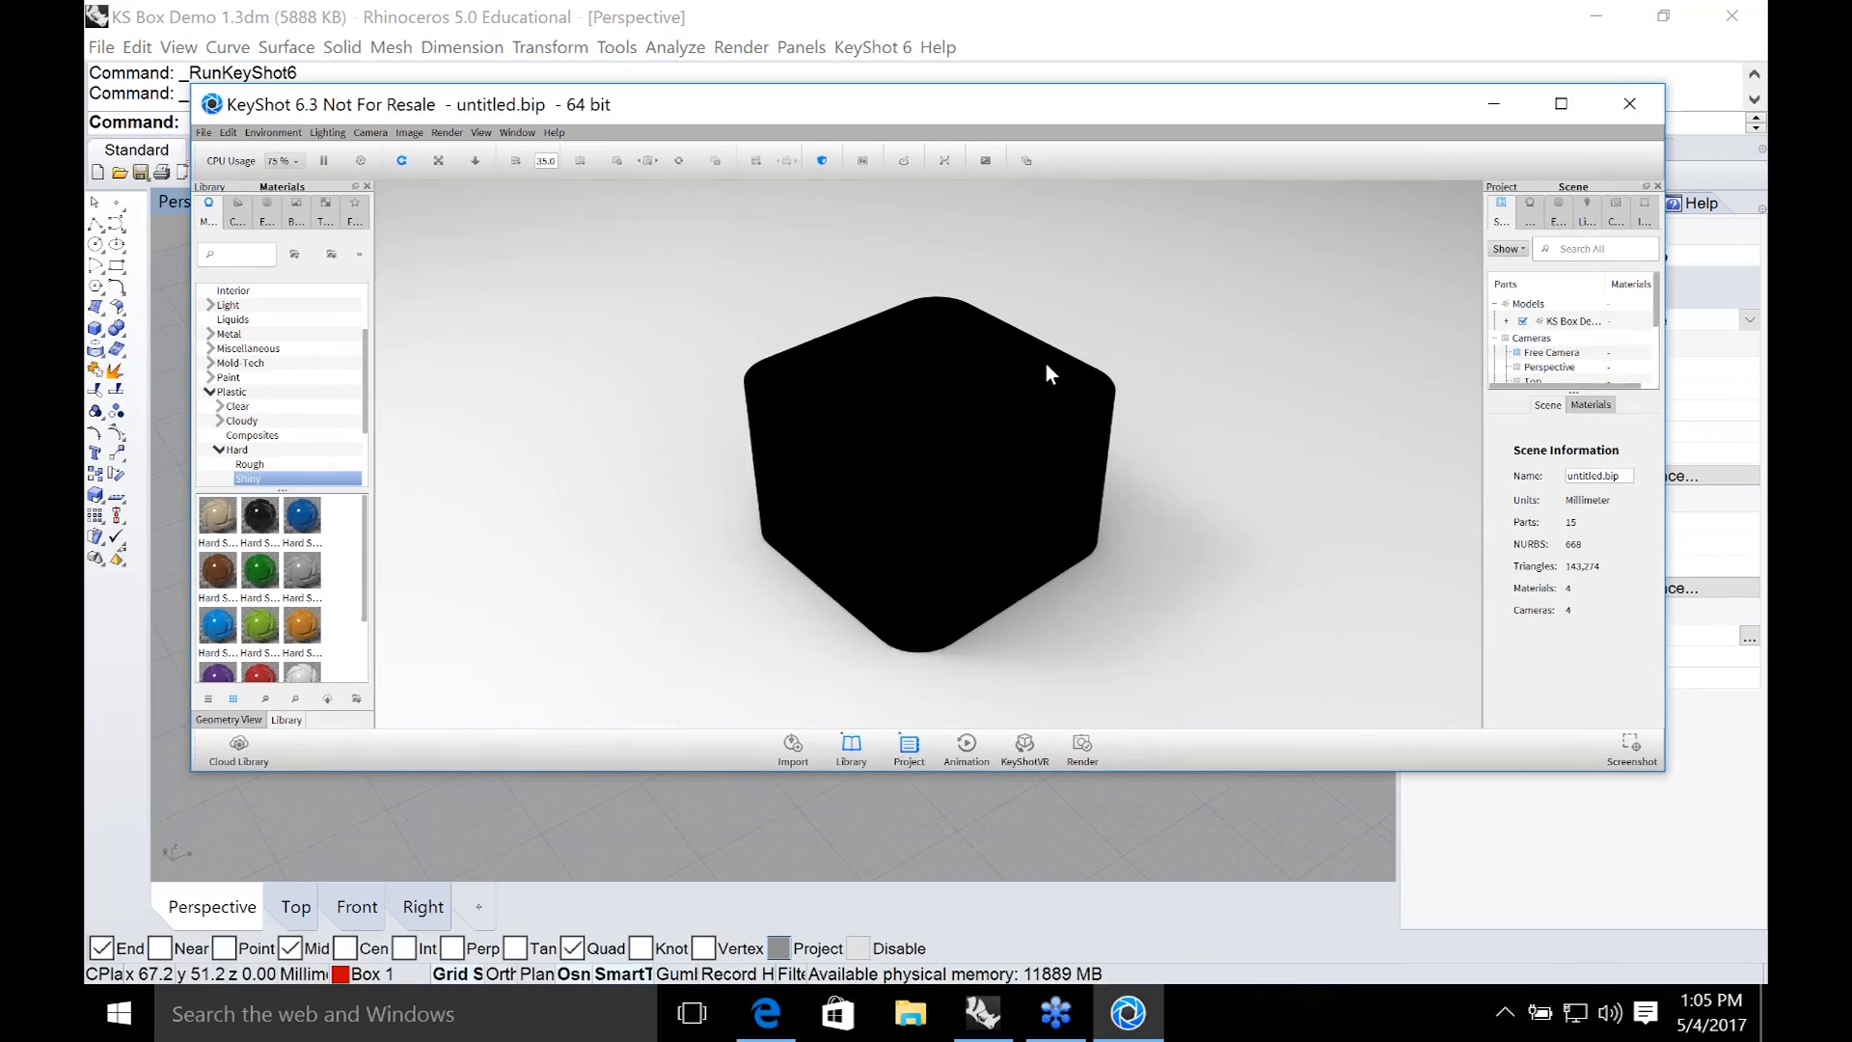
scroll(1143, 494, "up", 2)
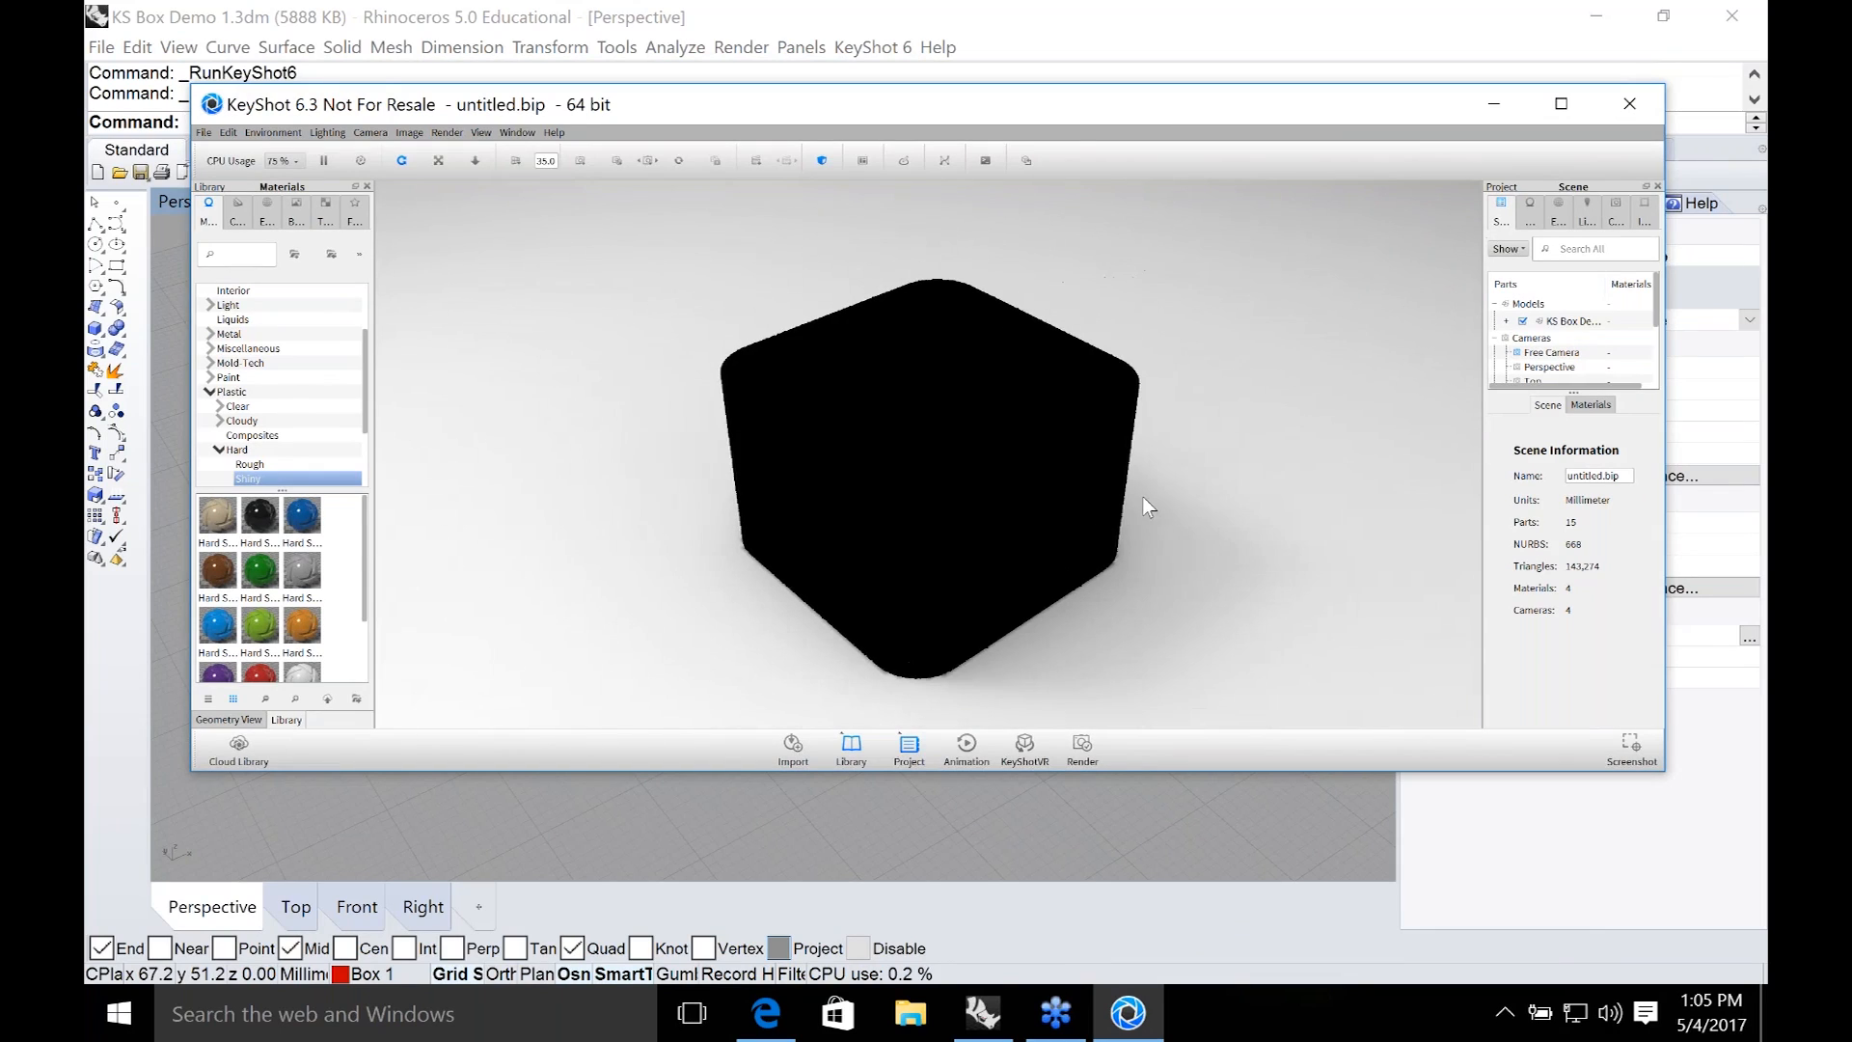
middle_click_drag(1143, 508, 1092, 478)
scroll(1100, 473, "down", 1)
Maximize the KeyShot window and widen both the Project and Library panels.
left_click(1561, 103)
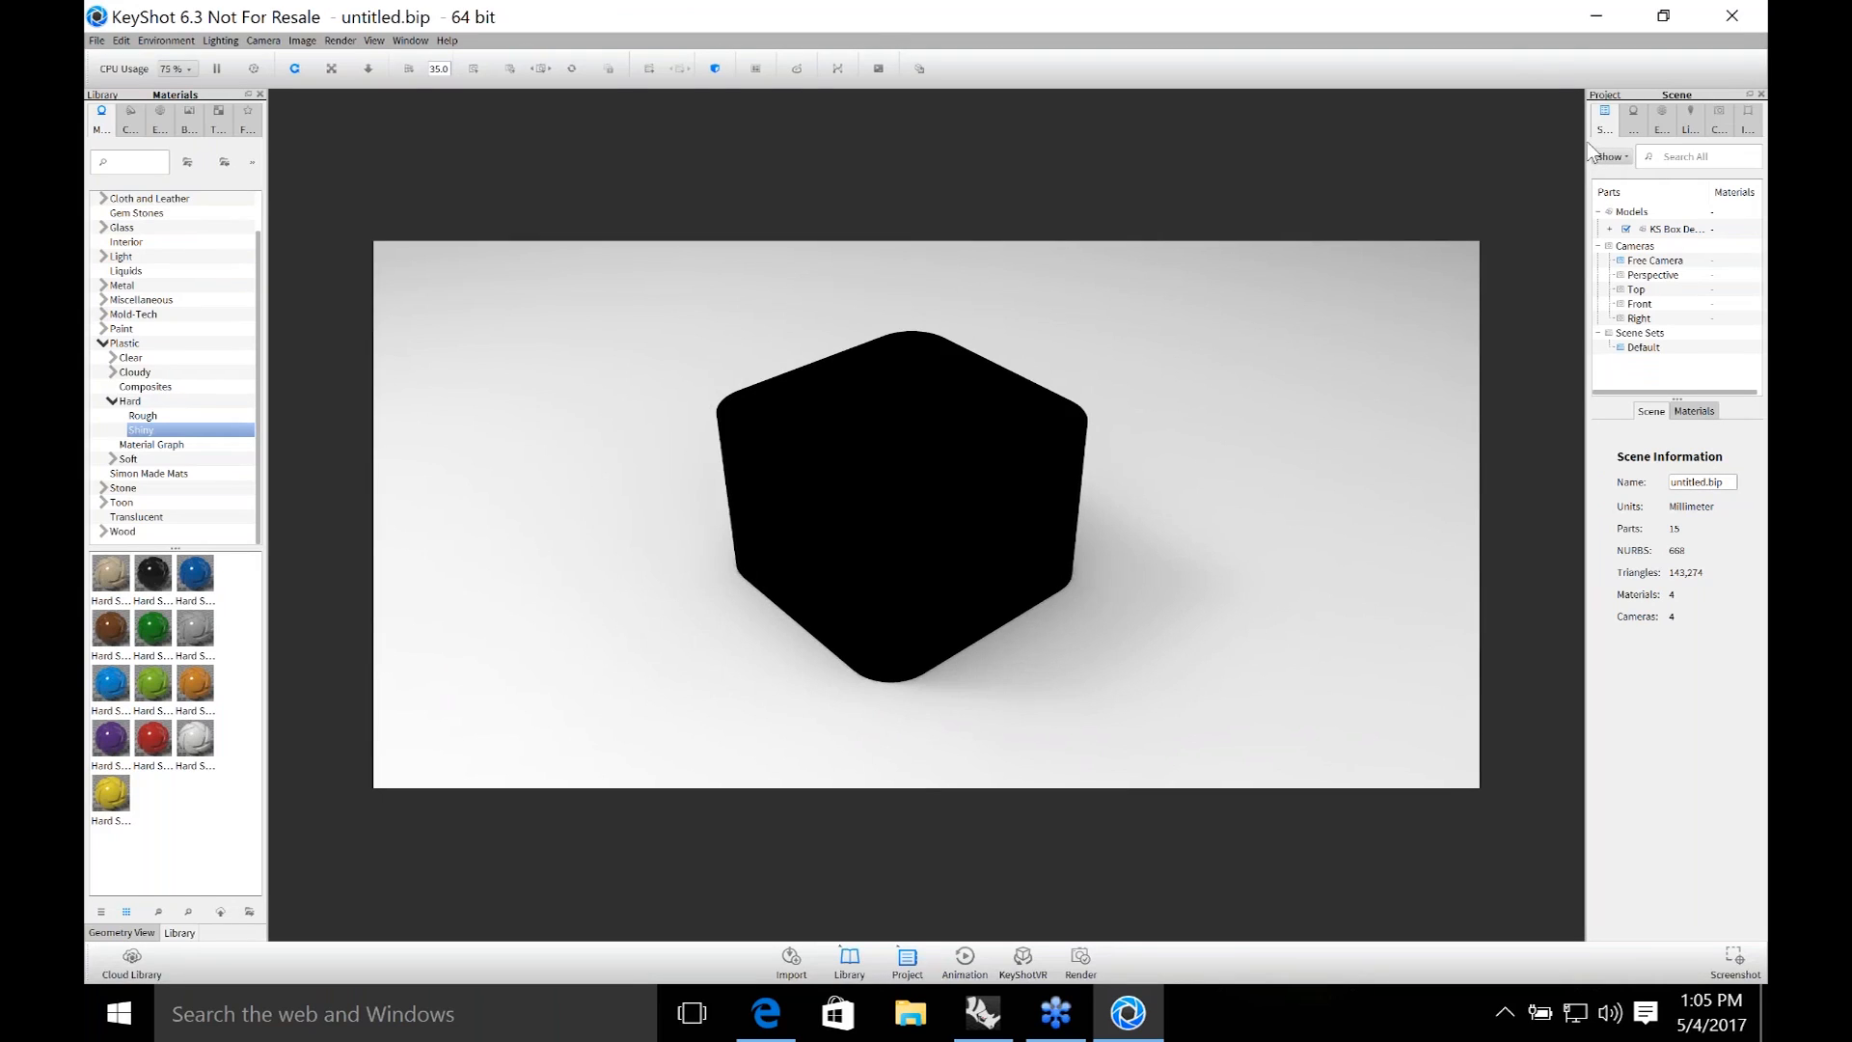
left_click_drag(1586, 135, 1465, 136)
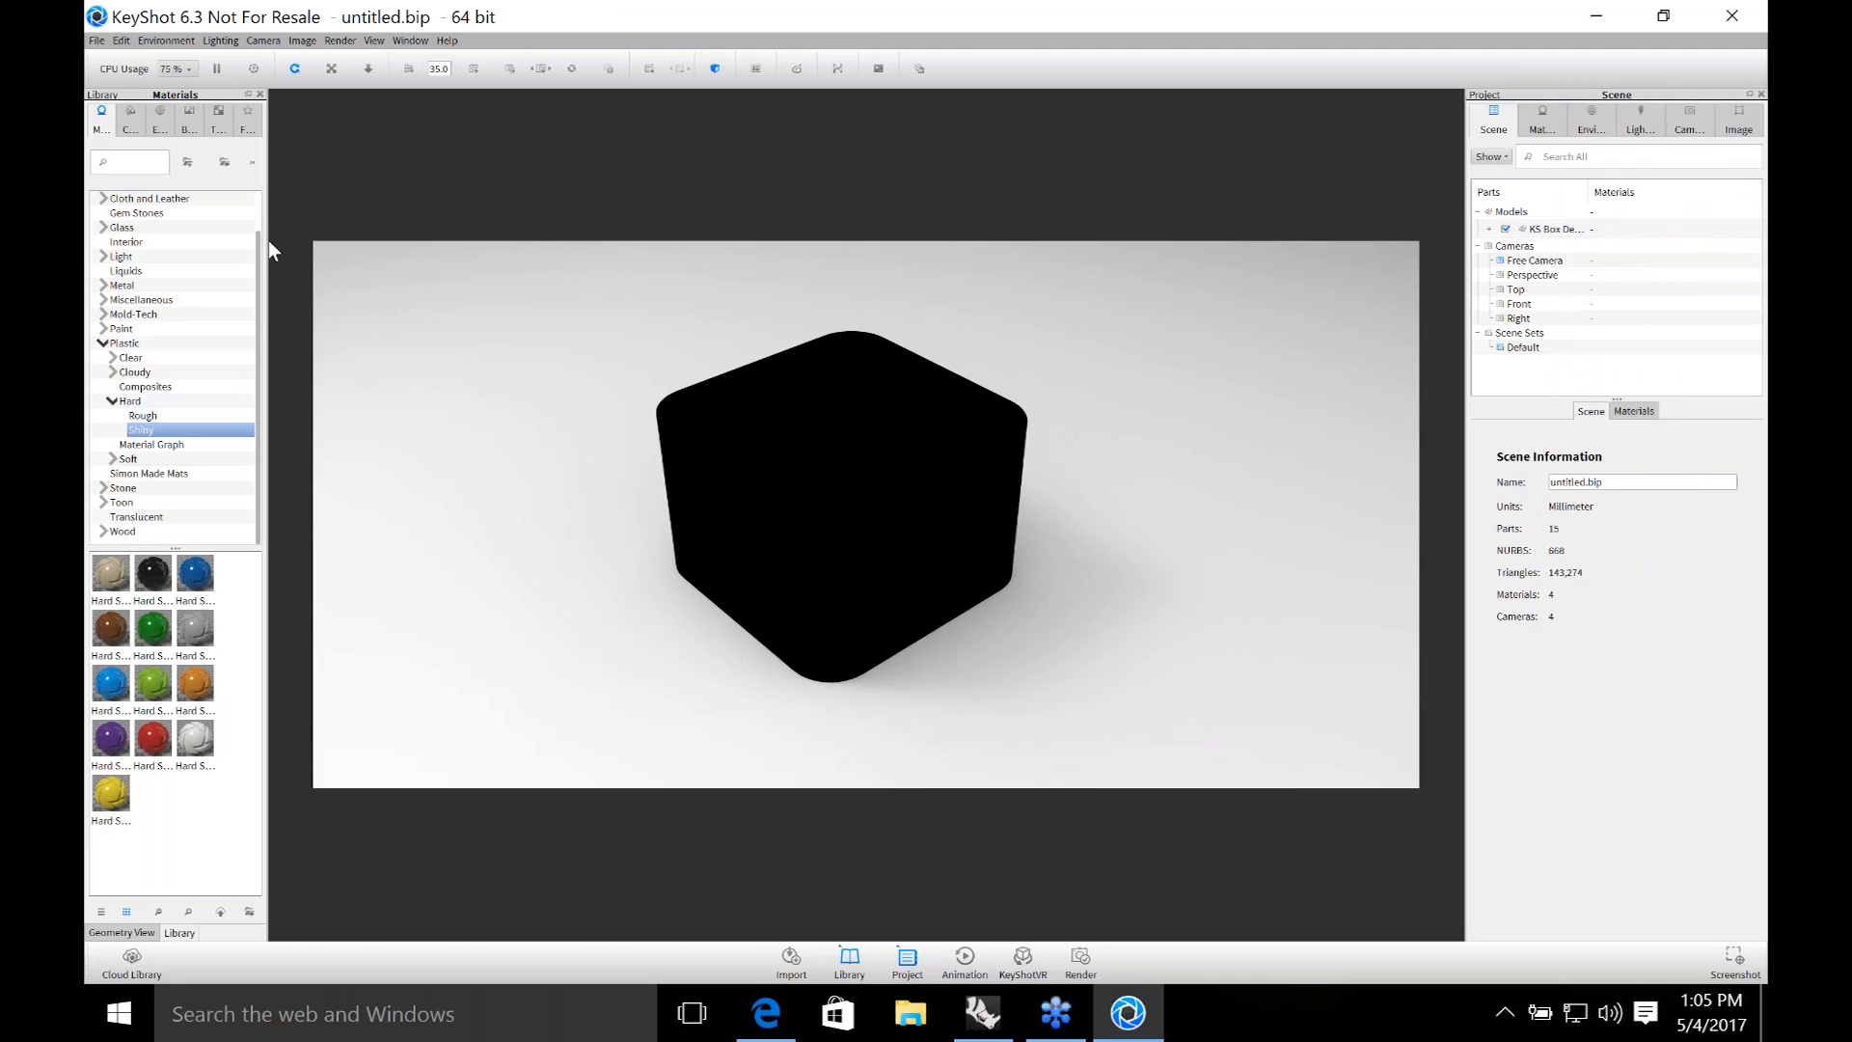
left_click_drag(270, 259, 345, 280)
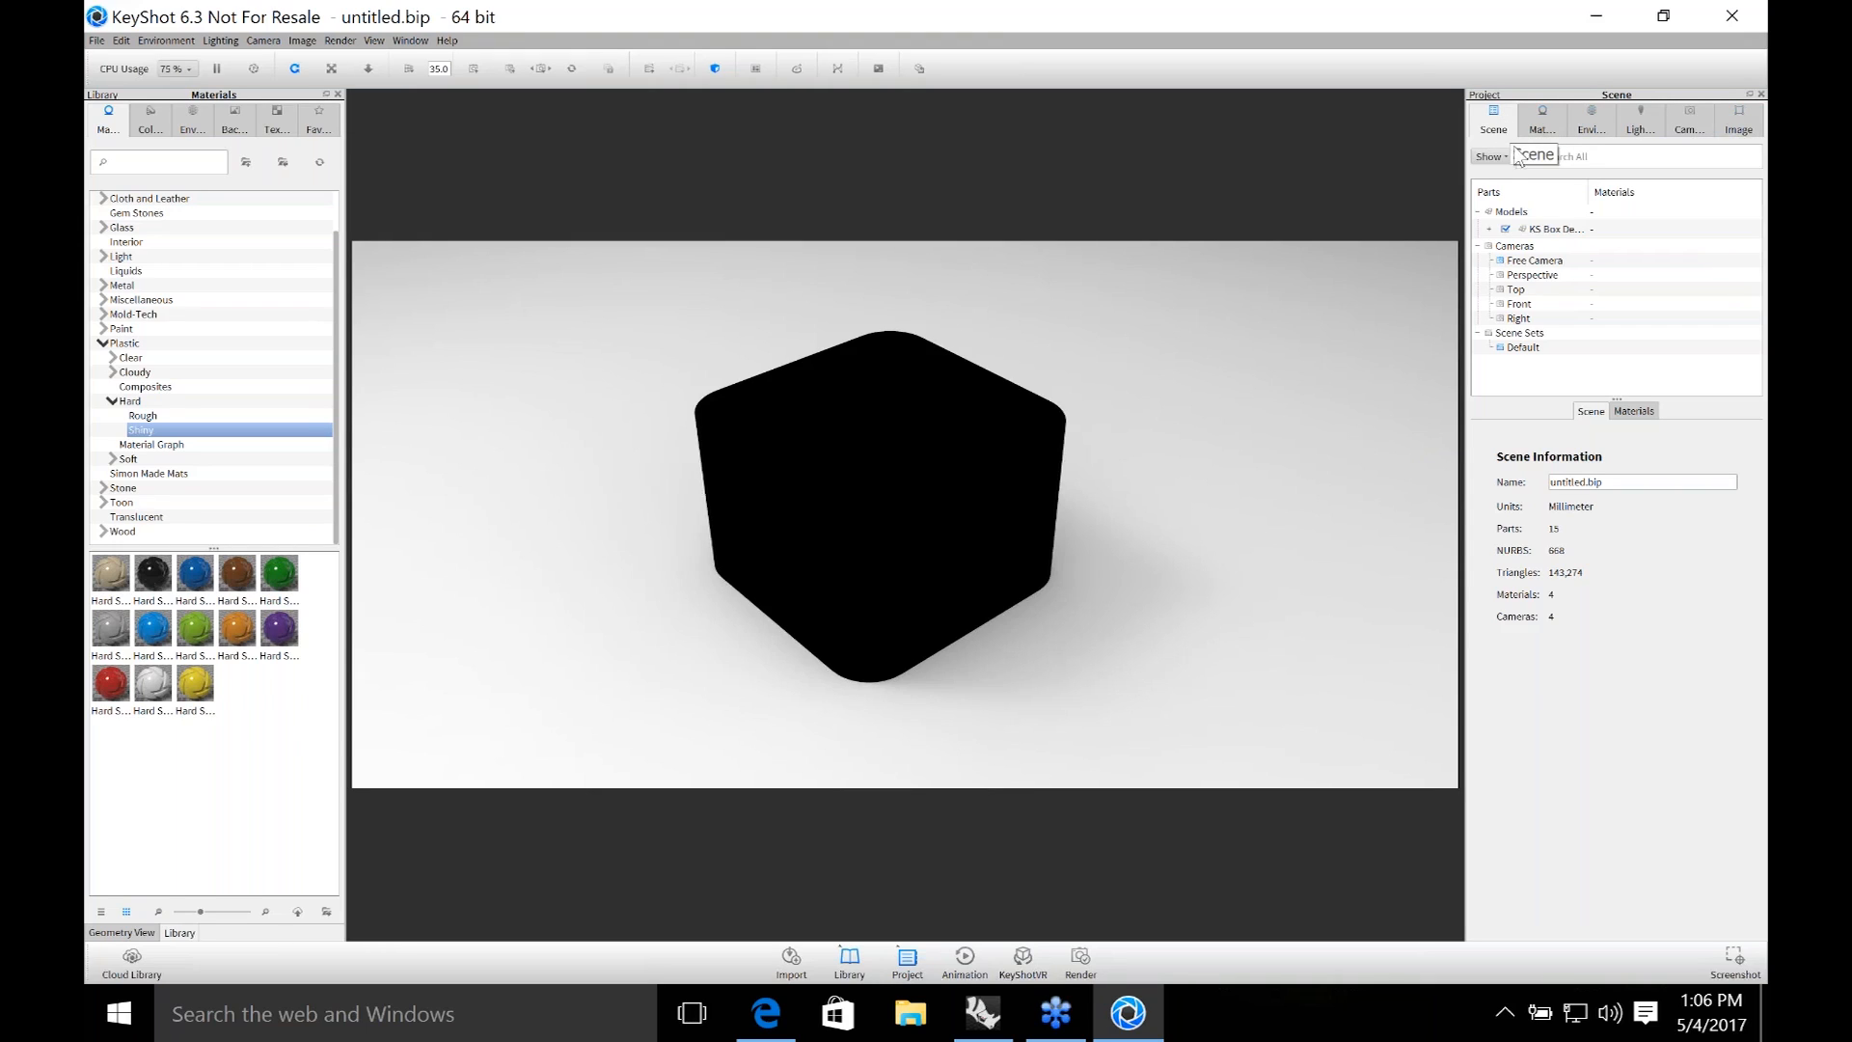
Toggle the Project panel's visibility repeatedly, ending with it shown.
key("space")
key("space")
key("space")
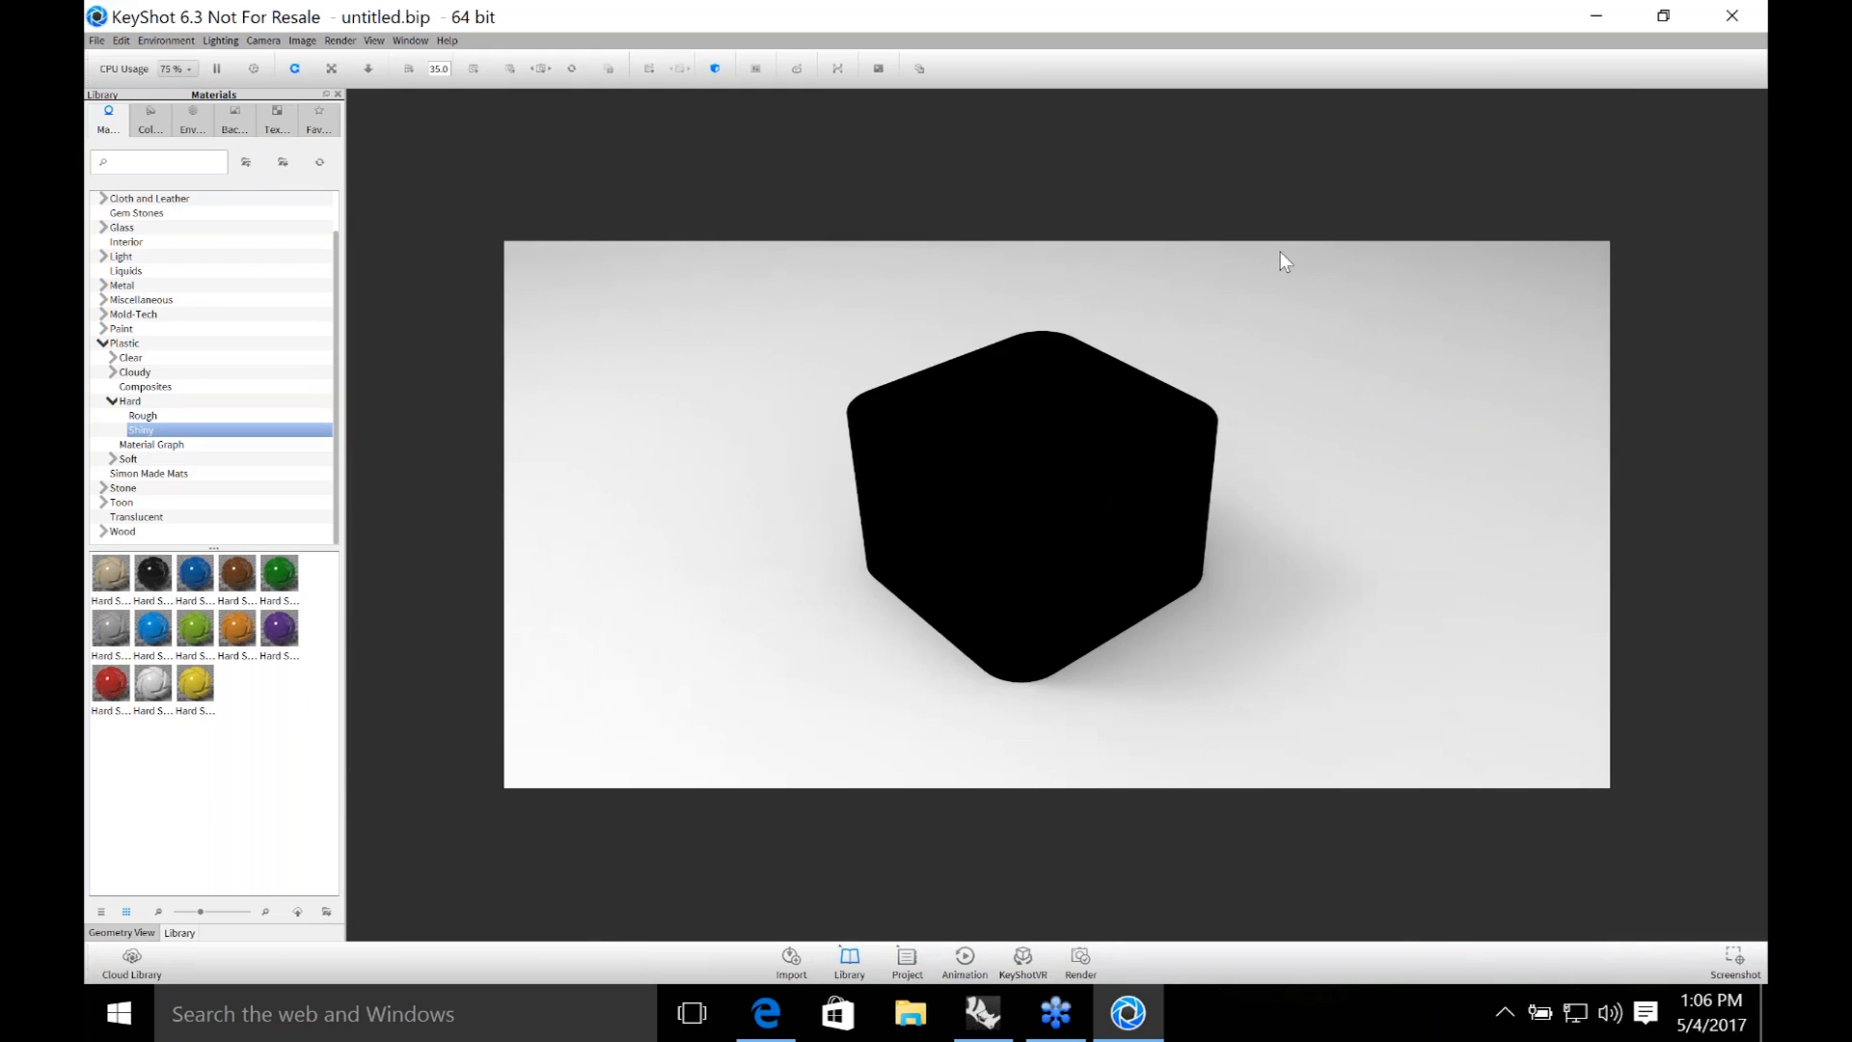
key("space")
key("space")
key("space")
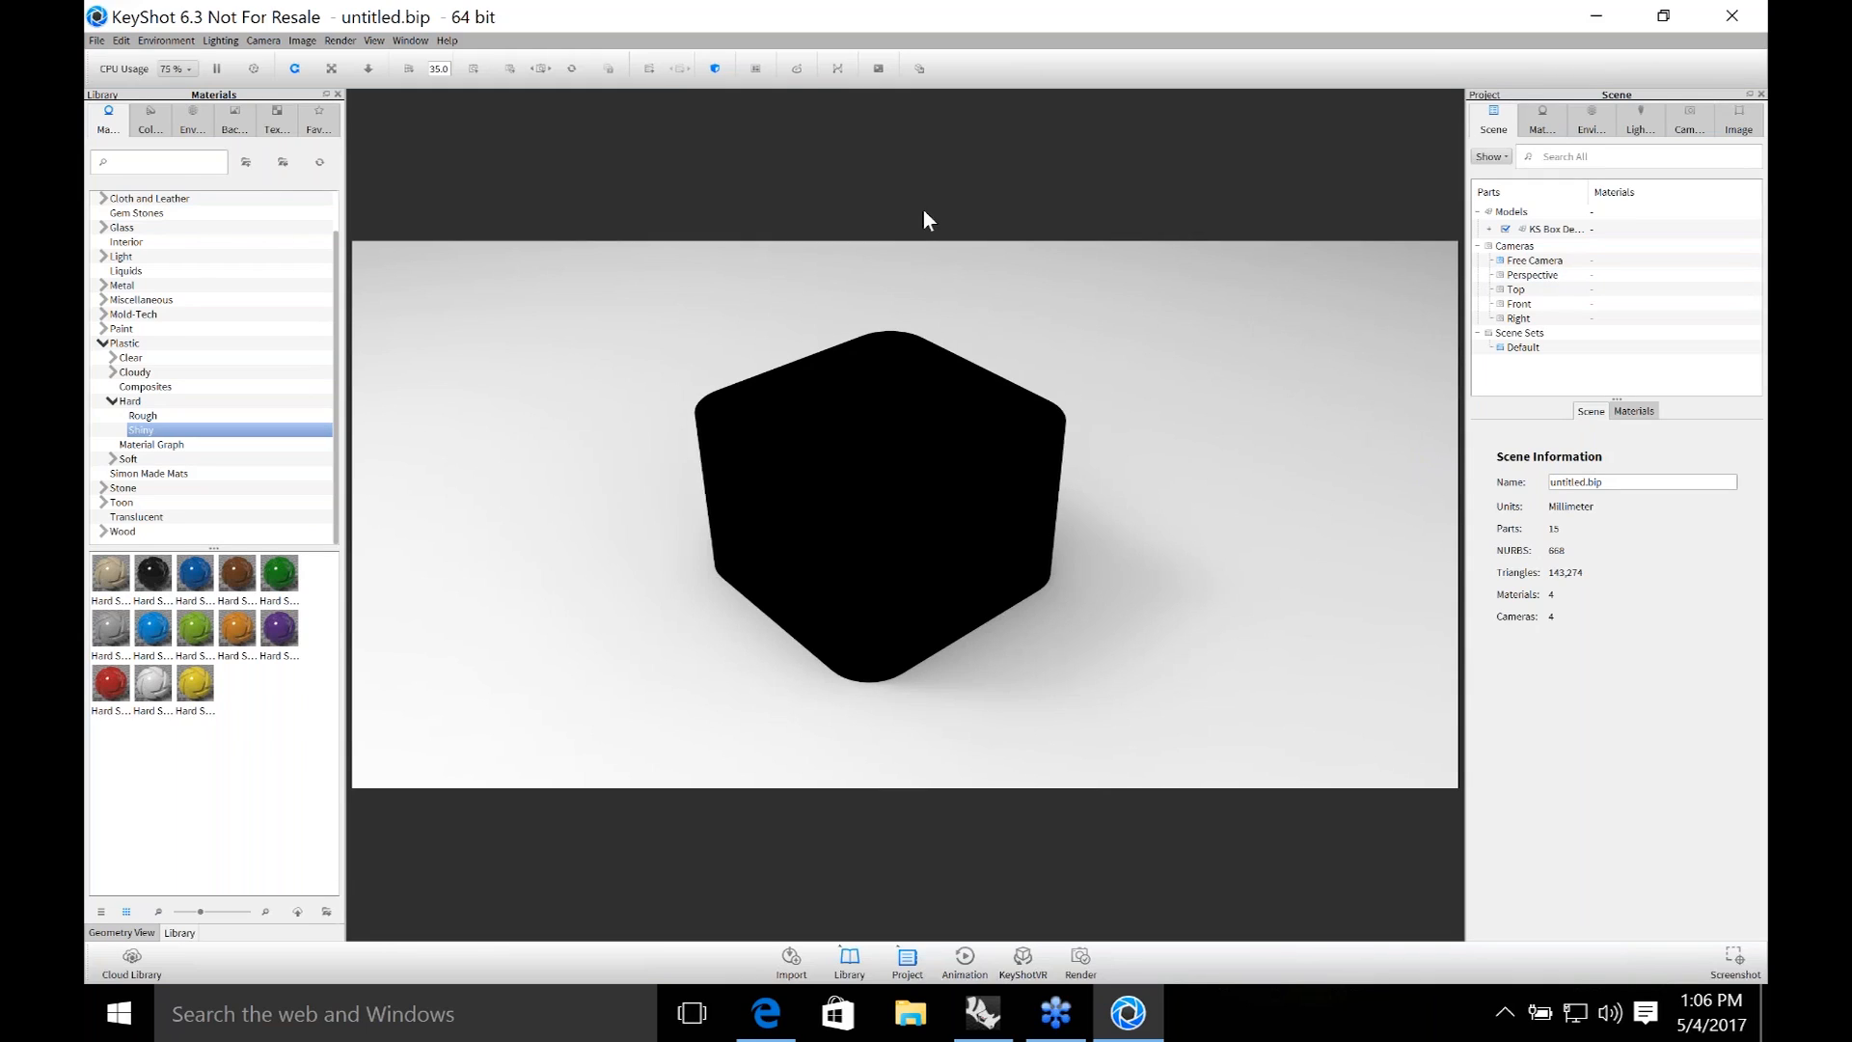
Hide the Library panel and bring it back.
key("o")
key("m")
left_click(338, 95)
left_click(336, 94)
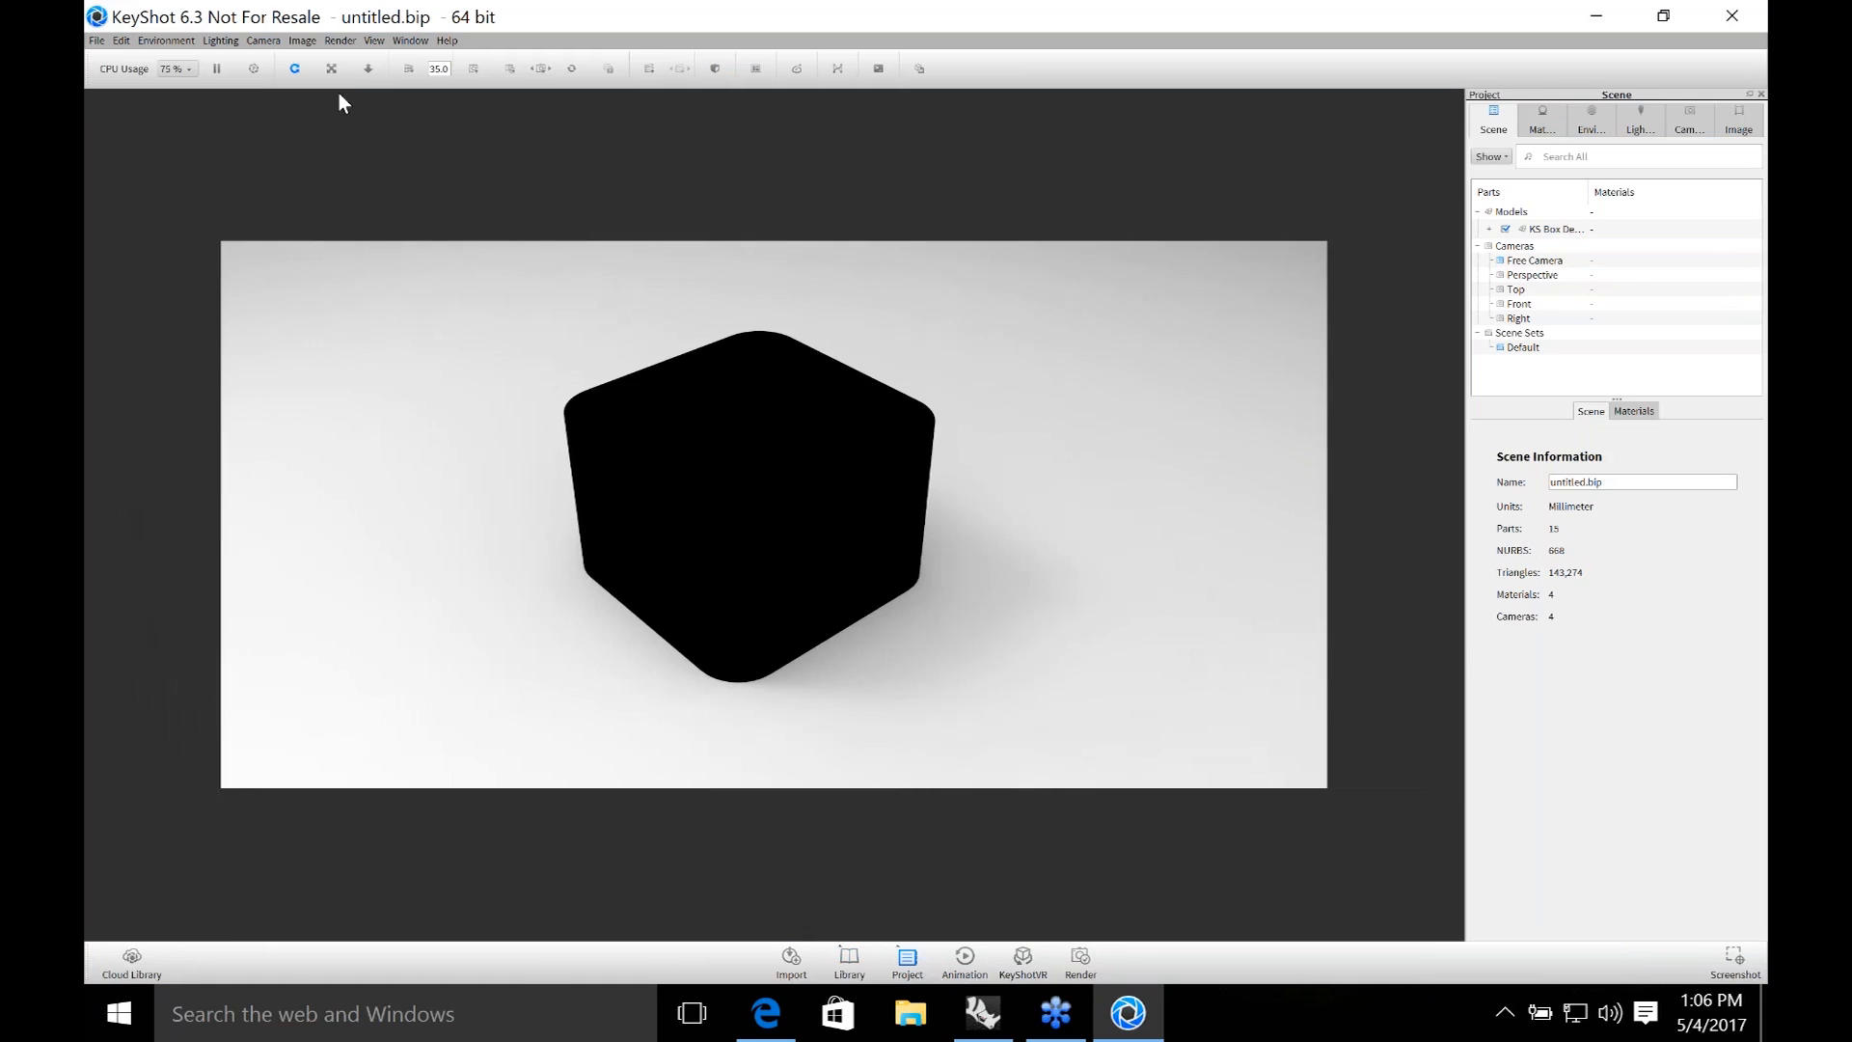
key("m")
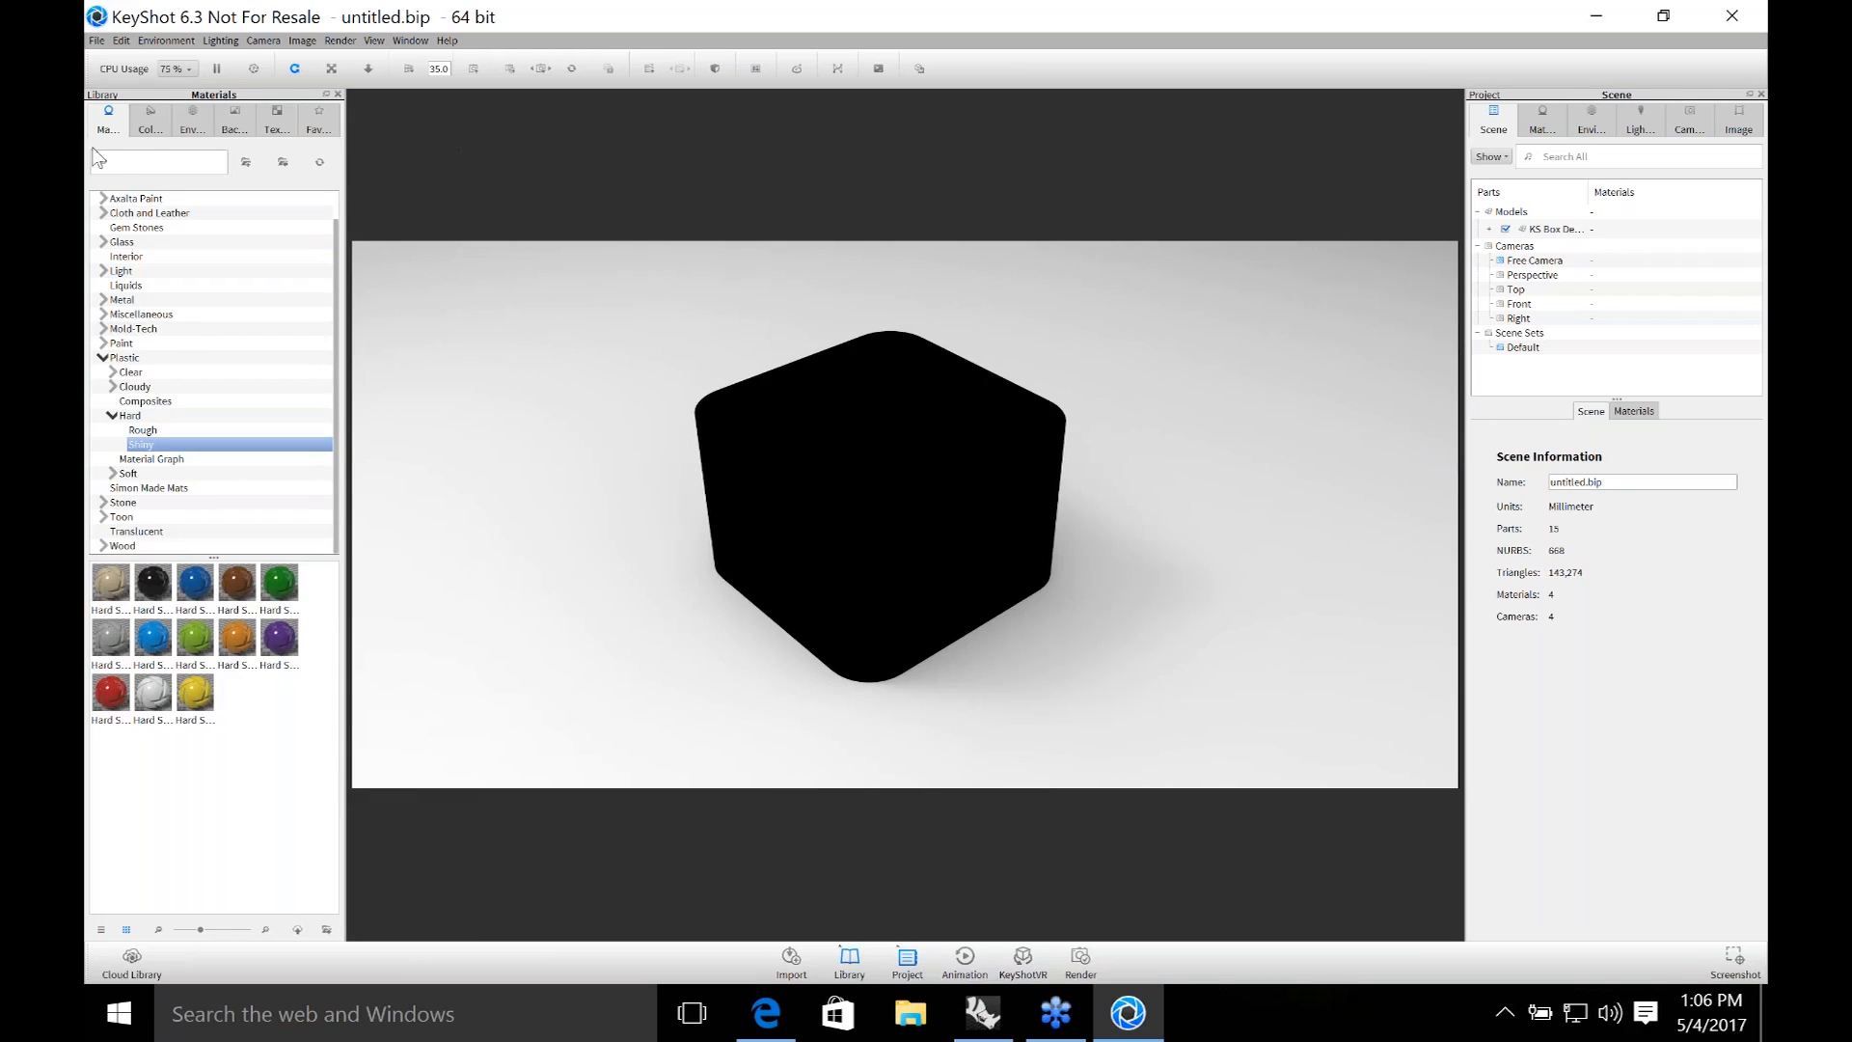
Review the library's colors, environments, backplates, textures and KS Robots favorites, then return to the materials.
left_click(152, 129)
left_click(192, 126)
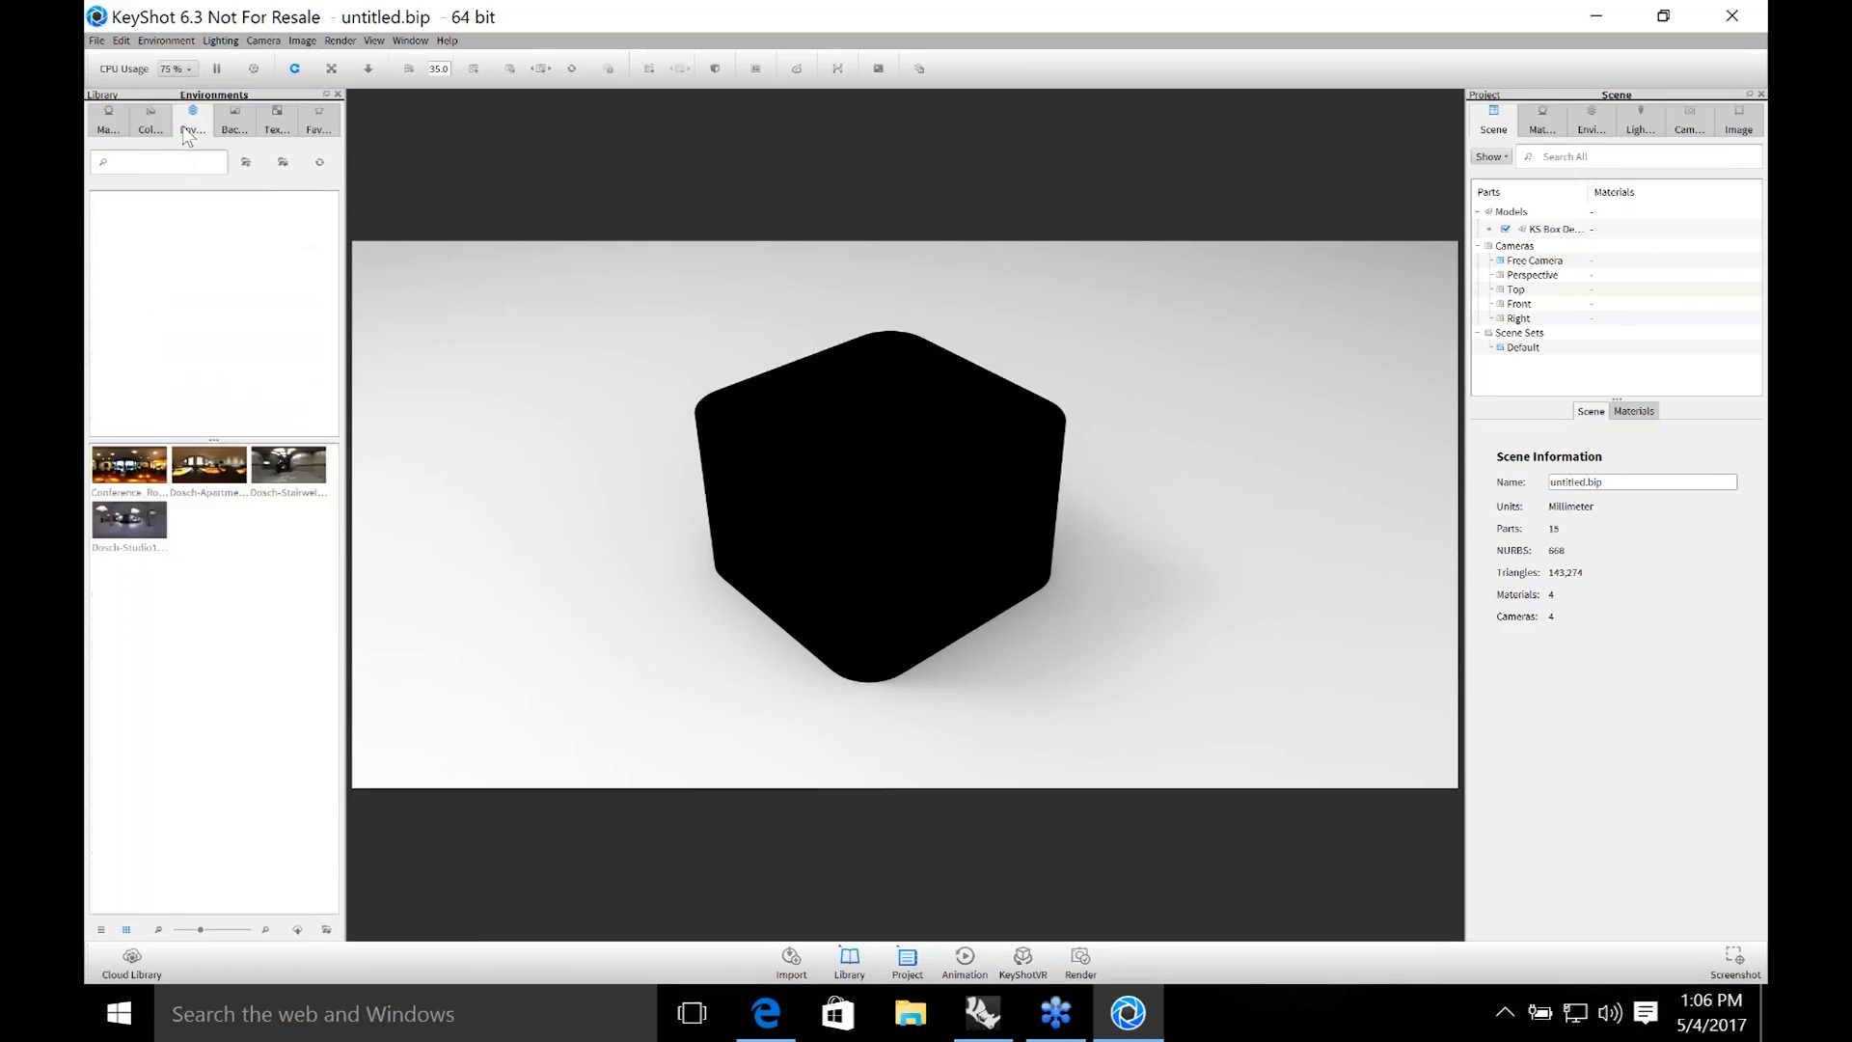
left_click(232, 135)
left_click(277, 126)
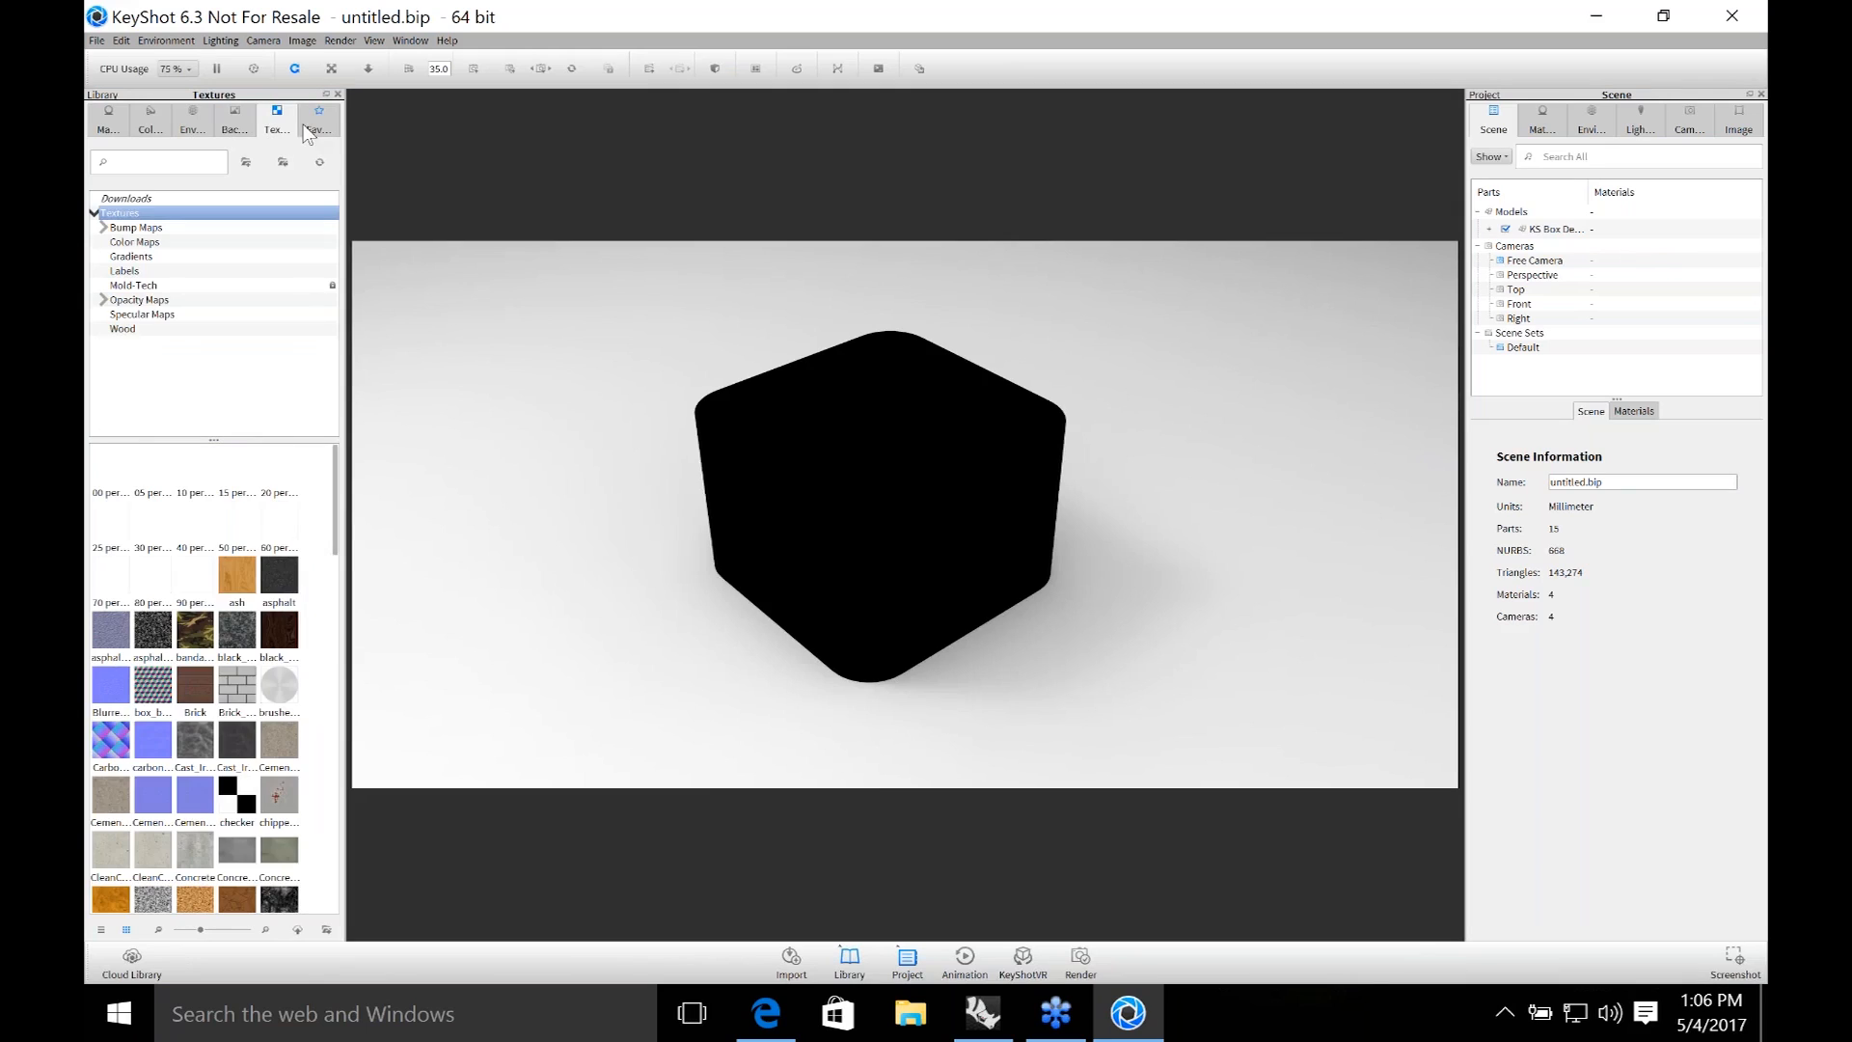
left_click(308, 130)
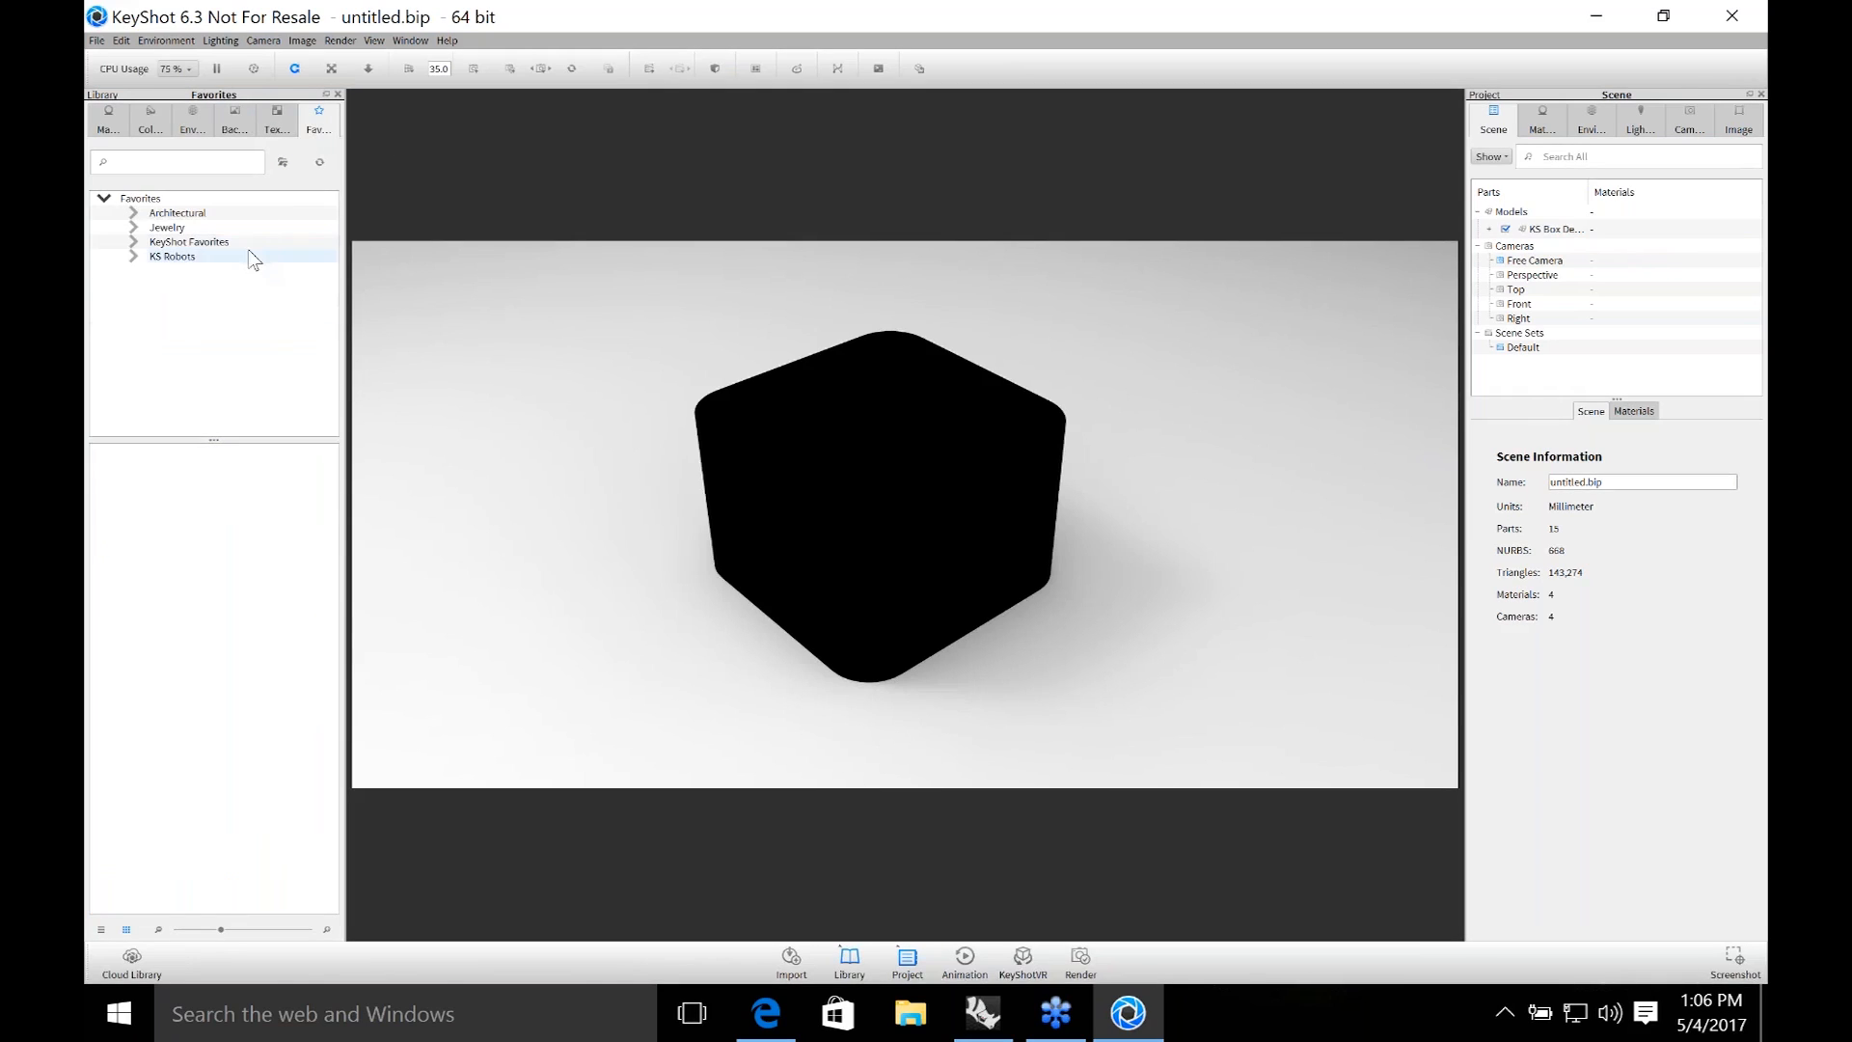
left_click(172, 257)
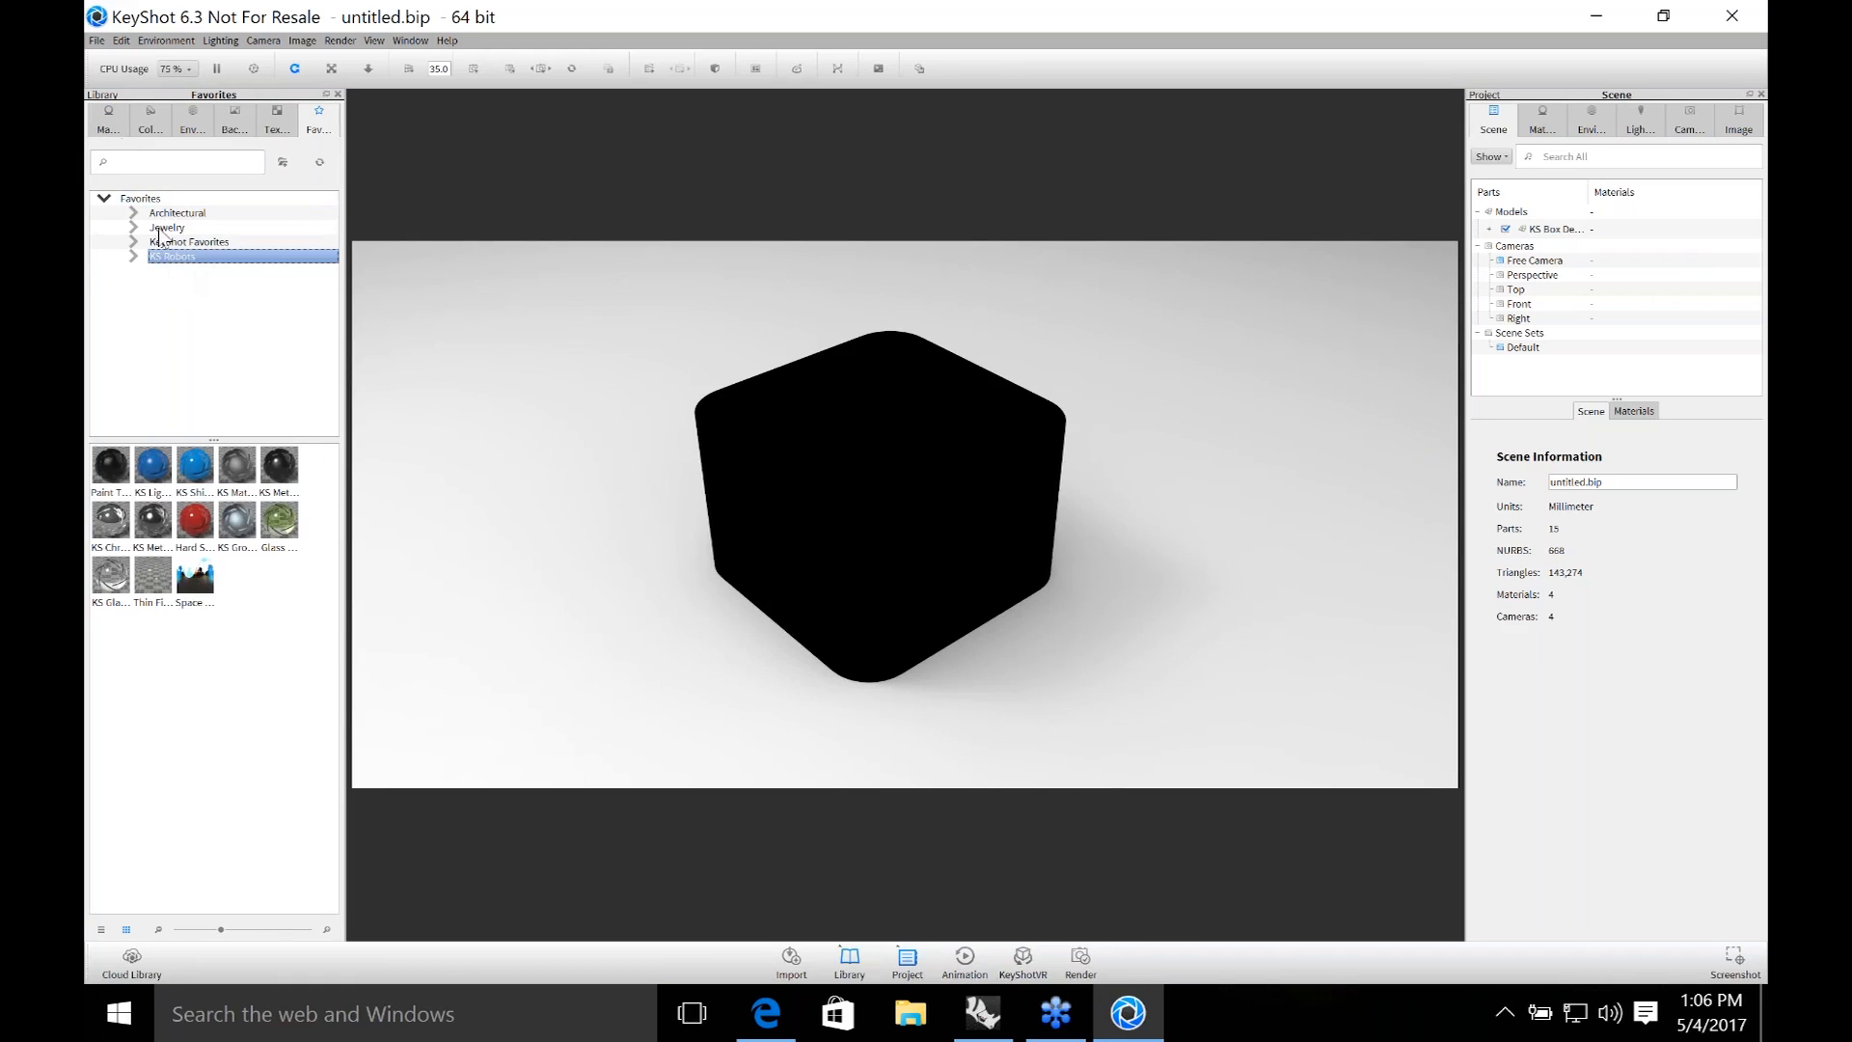
left_click(111, 125)
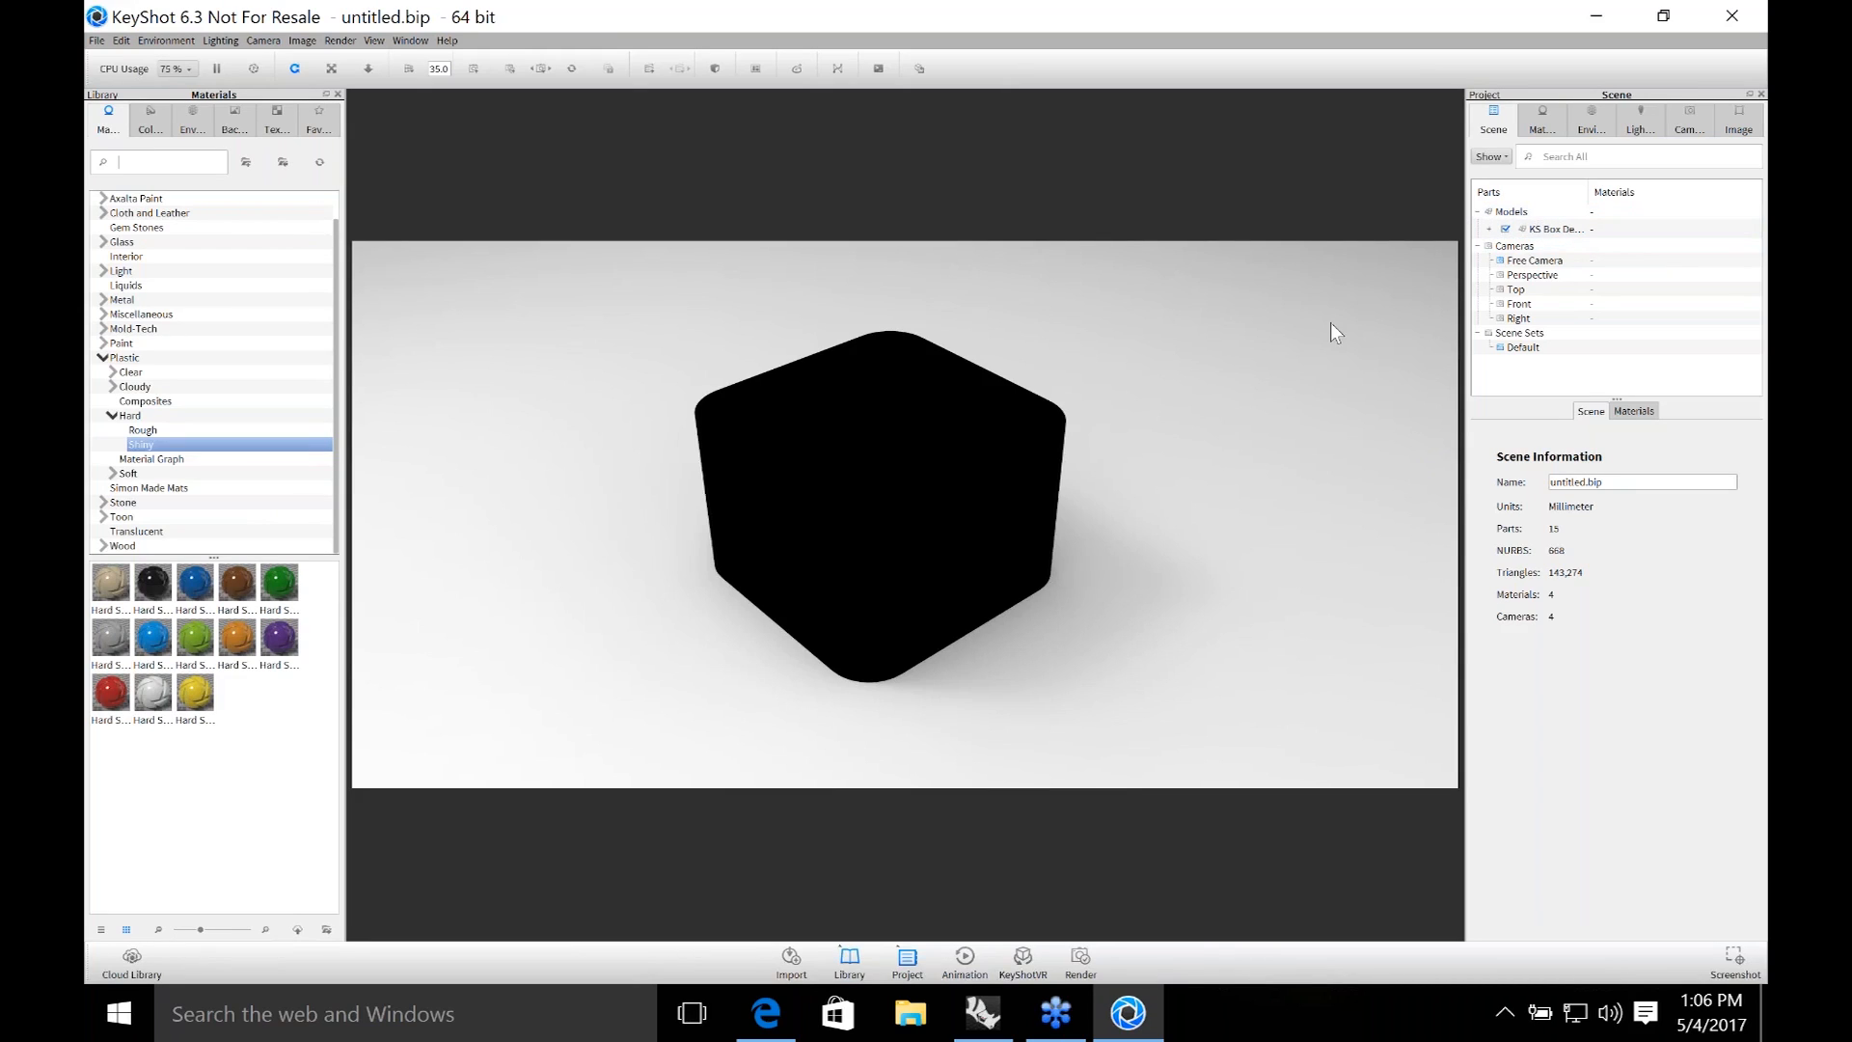
Set the image resolution to the custom Square (1500 x 1500) preset.
left_click(1734, 123)
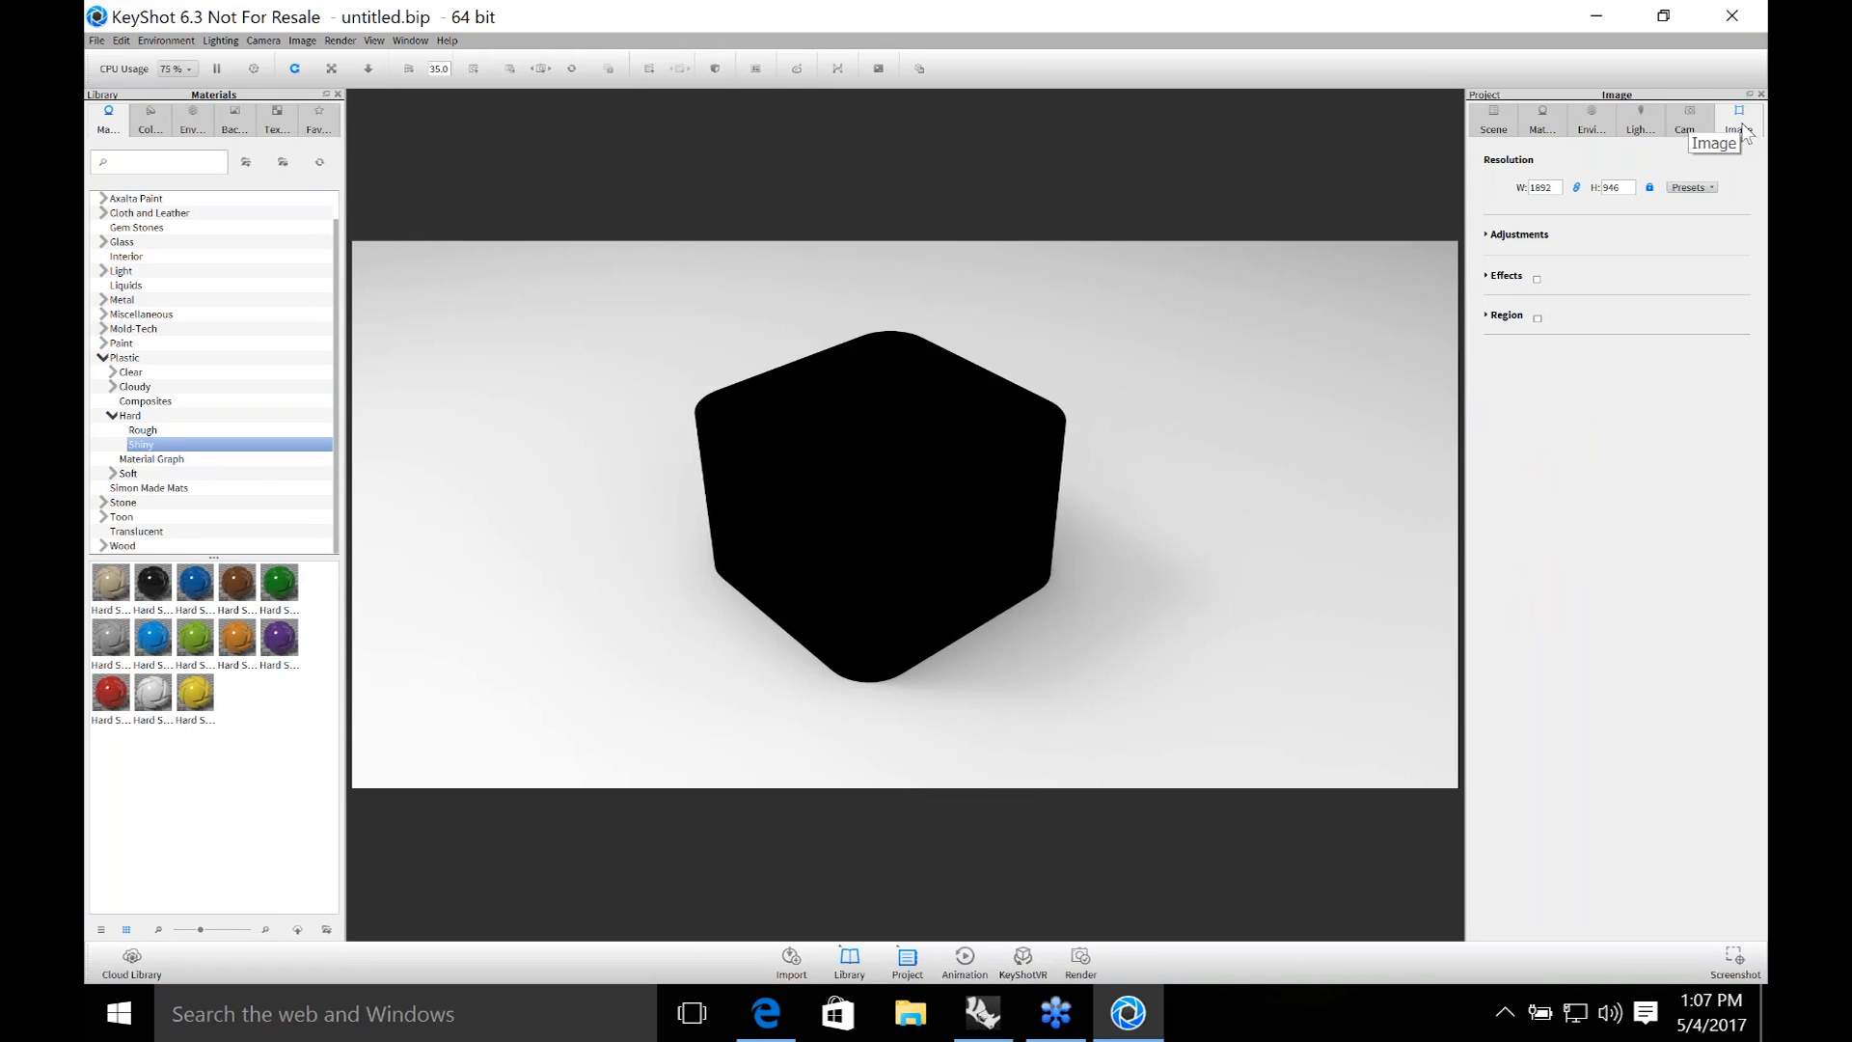
left_click(1713, 188)
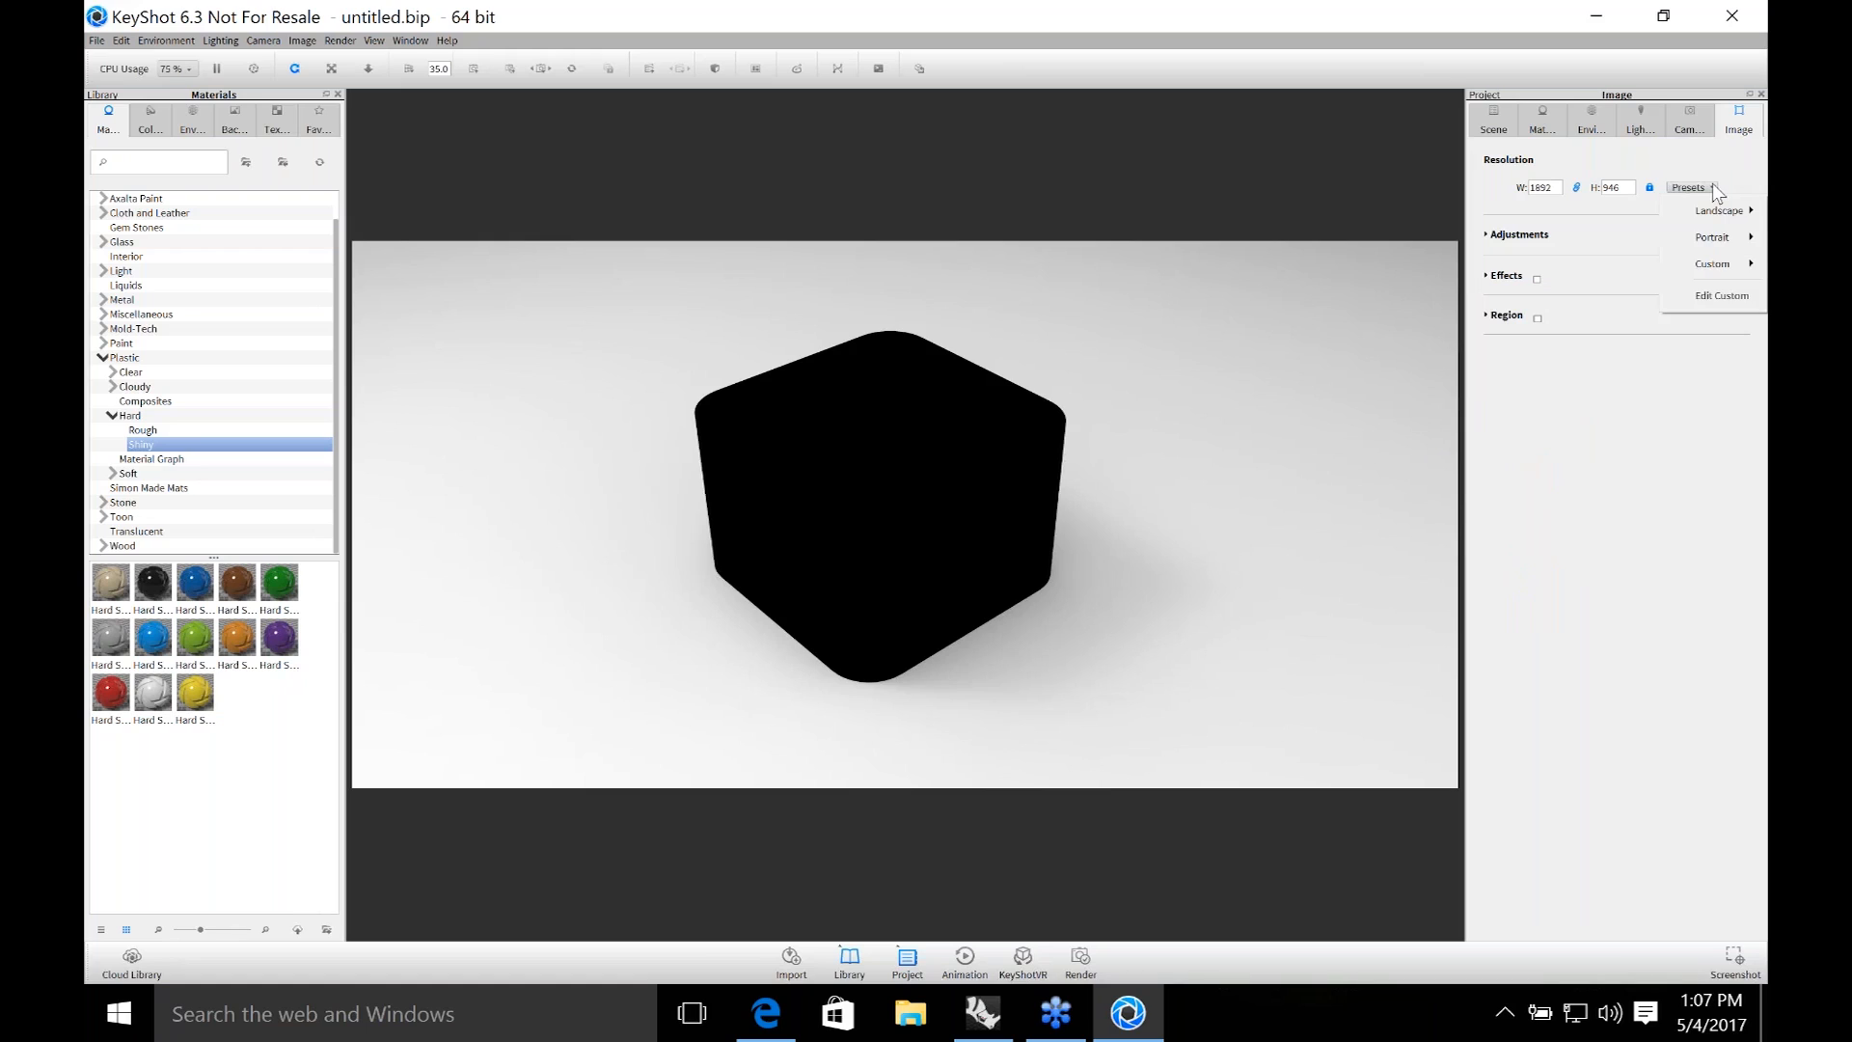
mouse_move(1706, 263)
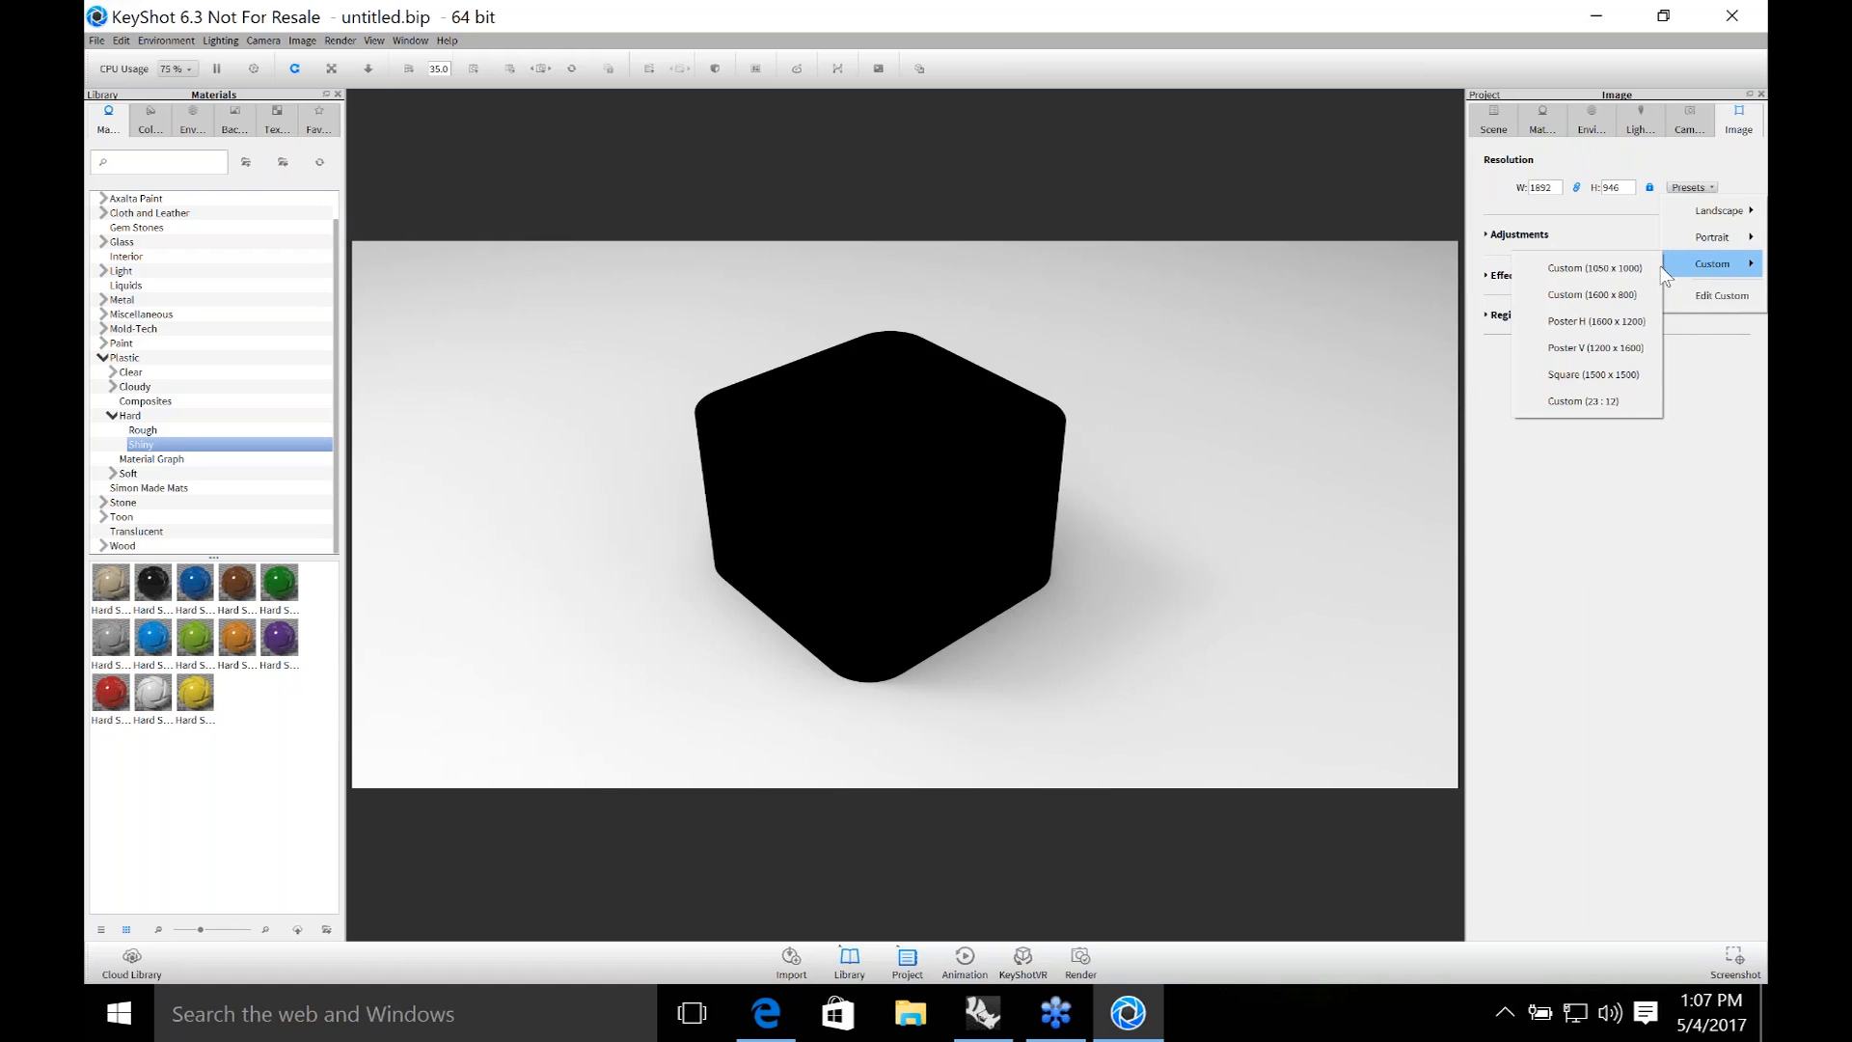
left_click(1601, 374)
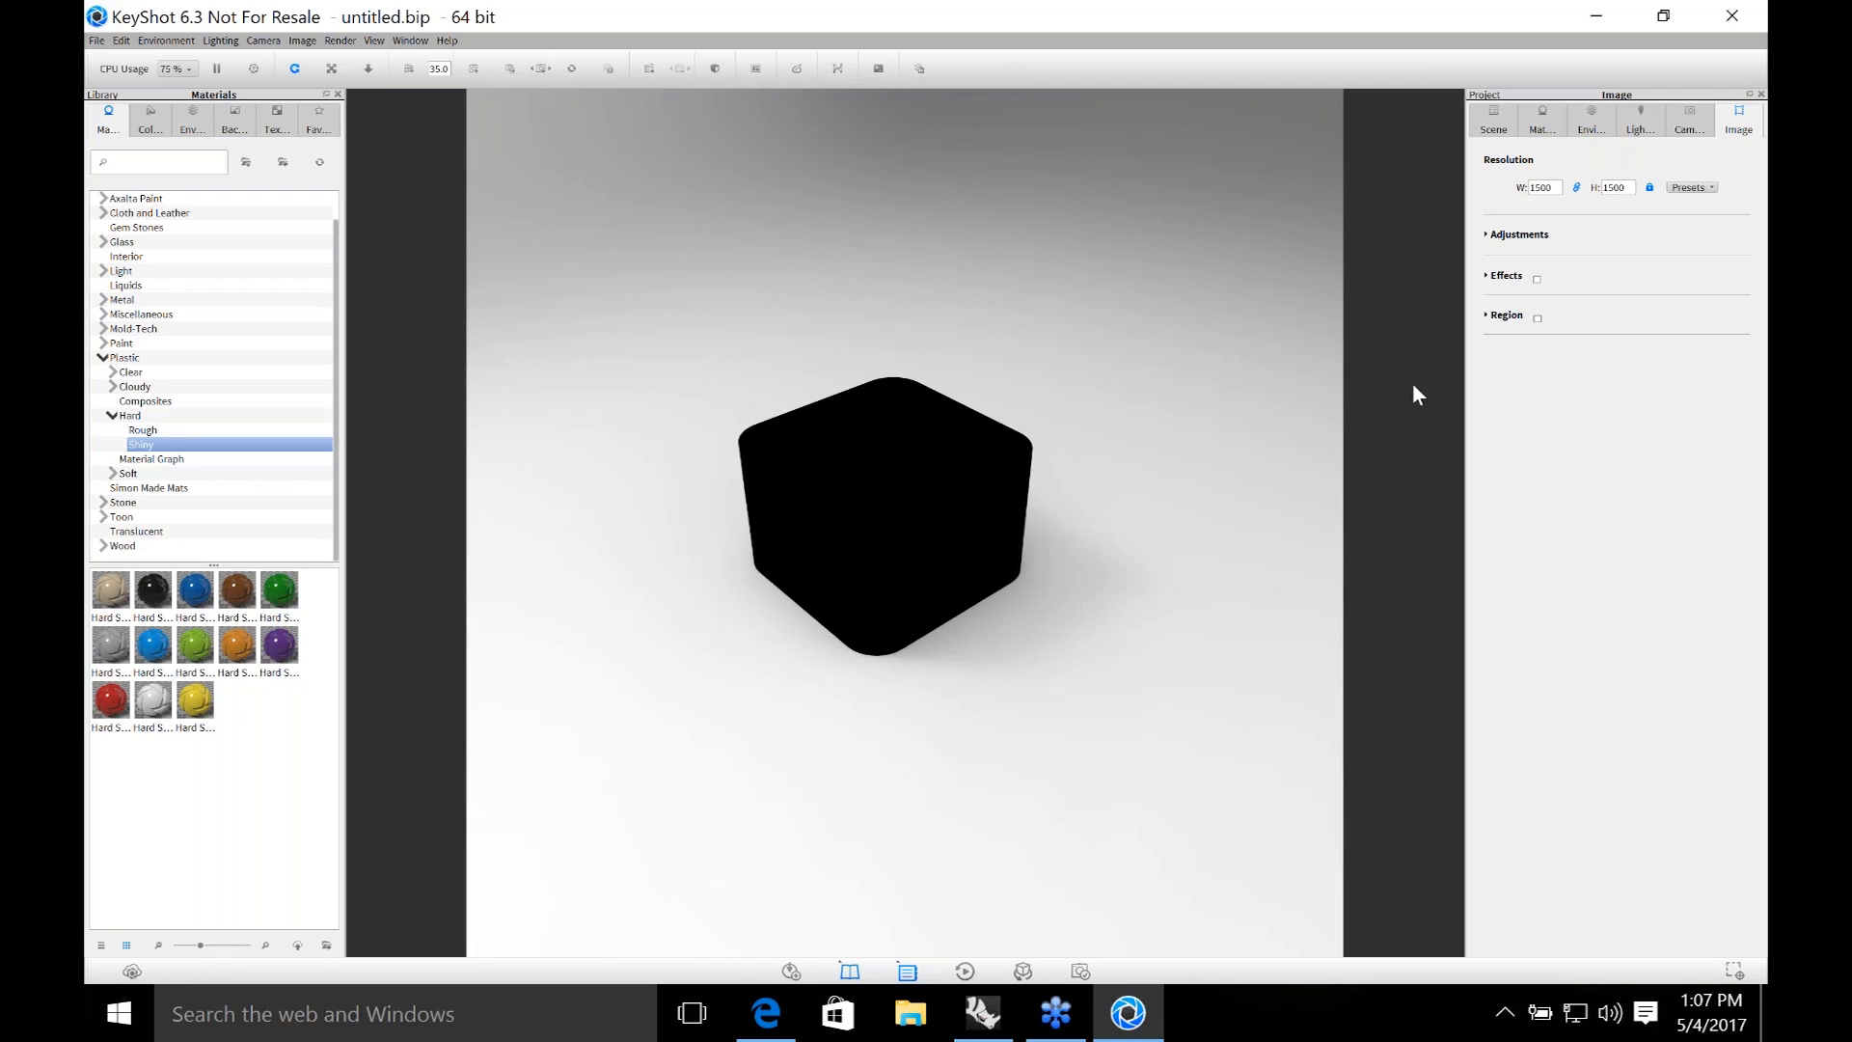
Orbit, pan and zoom the camera so the box is centered and fills more of the square frame.
left_click_drag(1187, 917, 1182, 670)
scroll(1154, 485, "up", 5)
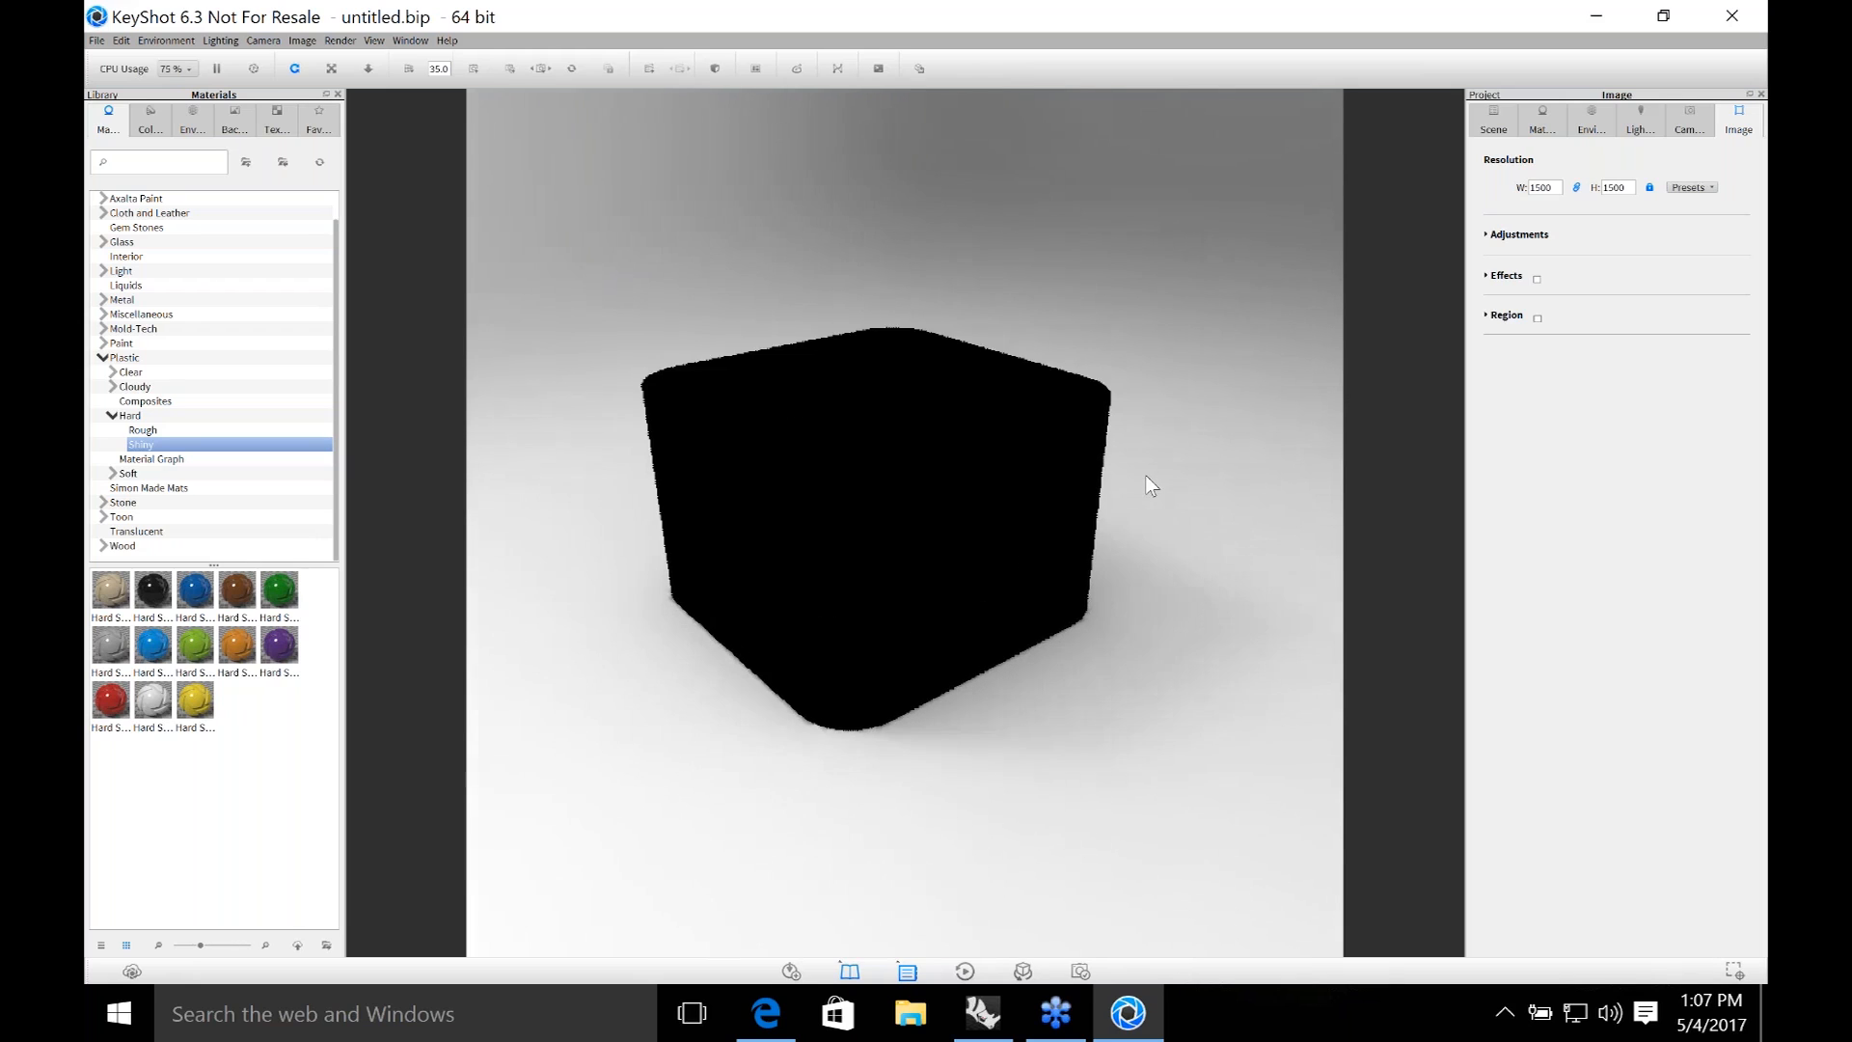
middle_click_drag(1198, 471, 1222, 467)
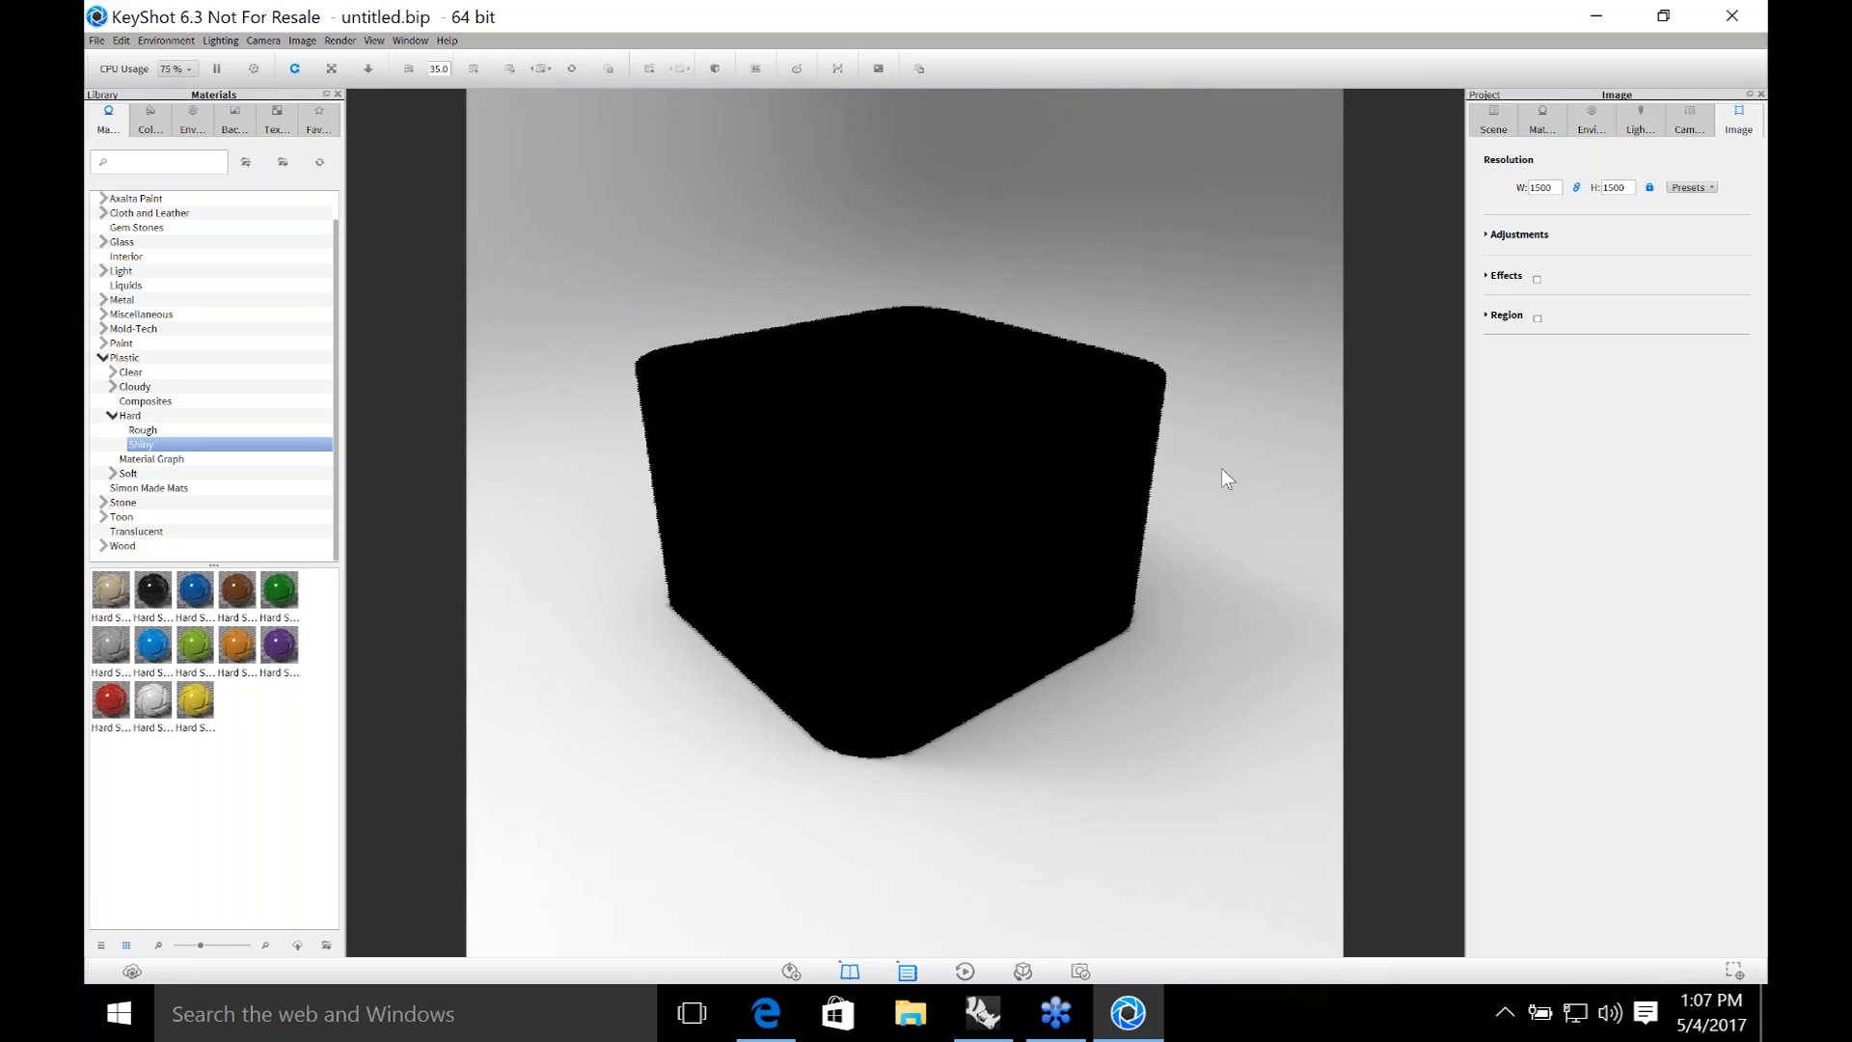
scroll(1200, 482, "down", 1)
scroll(1200, 483, "up", 1)
mouse_move(1200, 483)
left_mouse_down()
mouse_move(1206, 557)
mouse_move(1211, 517)
left_mouse_up()
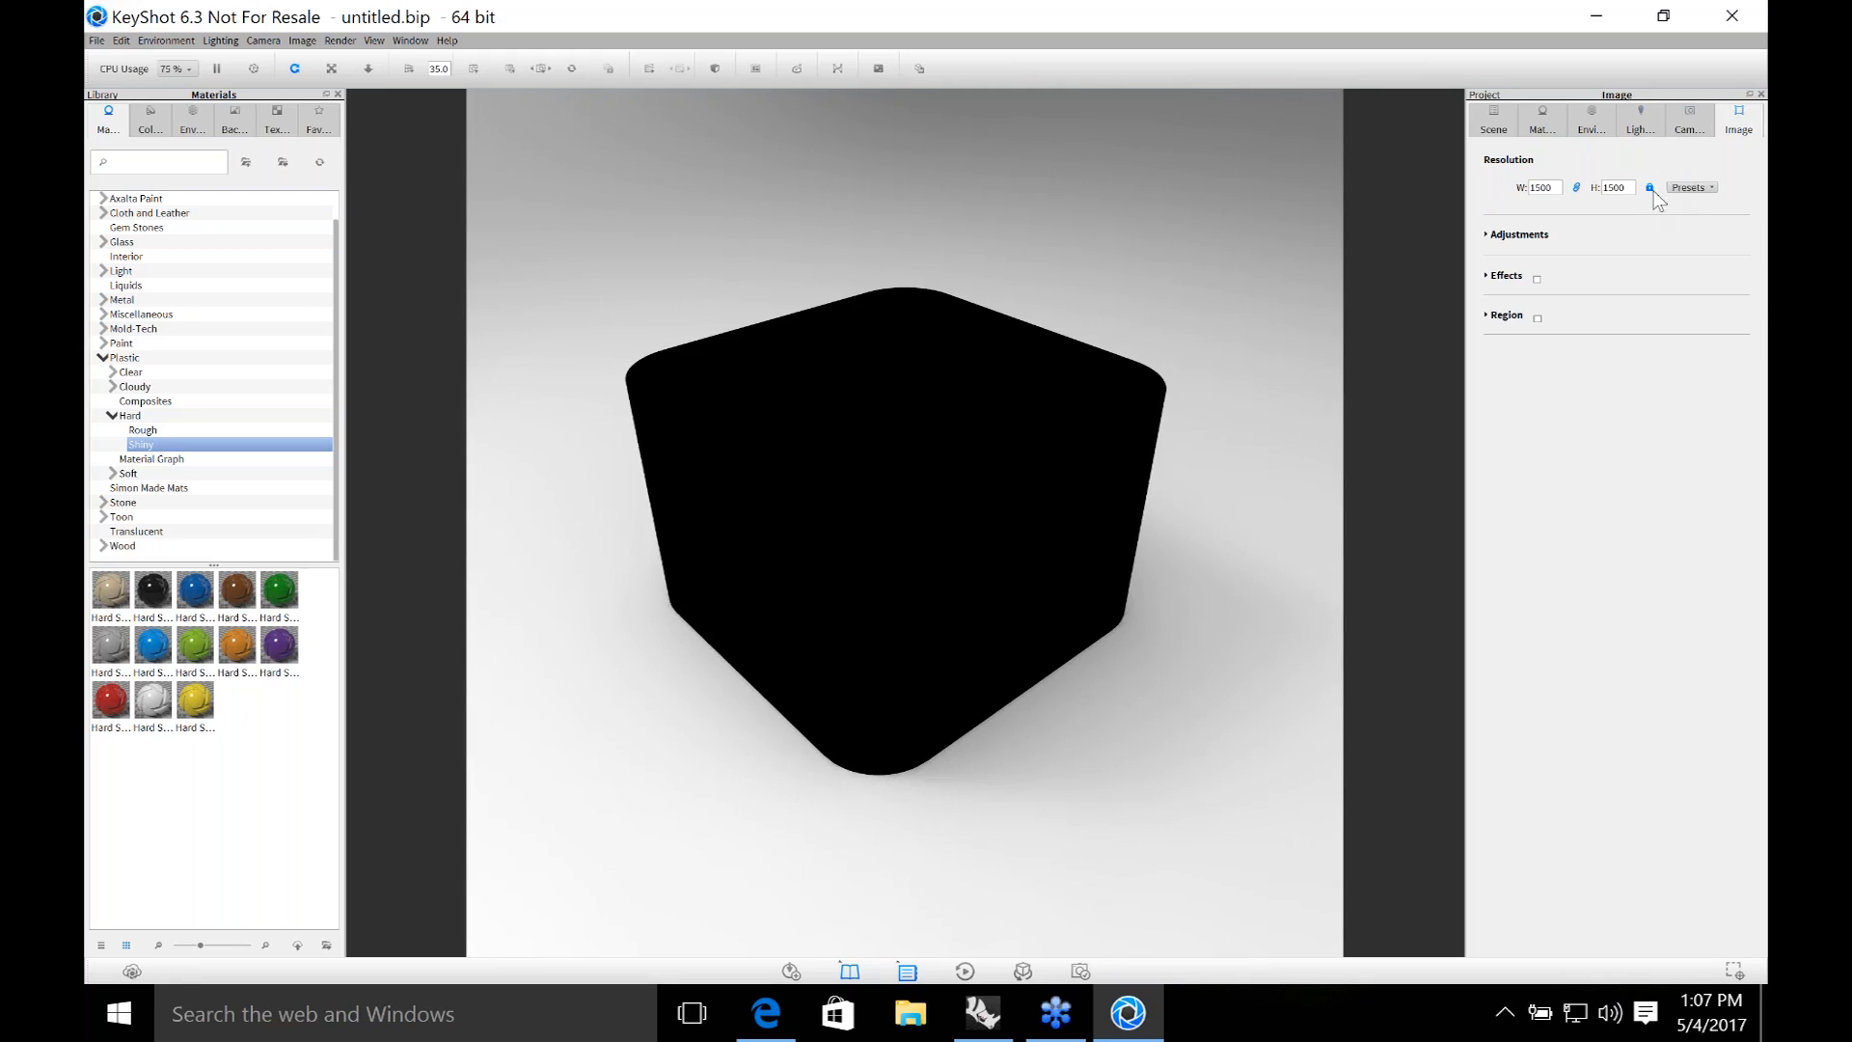
Review the camera settings and set the perspective focal length to 55.
left_click(1704, 130)
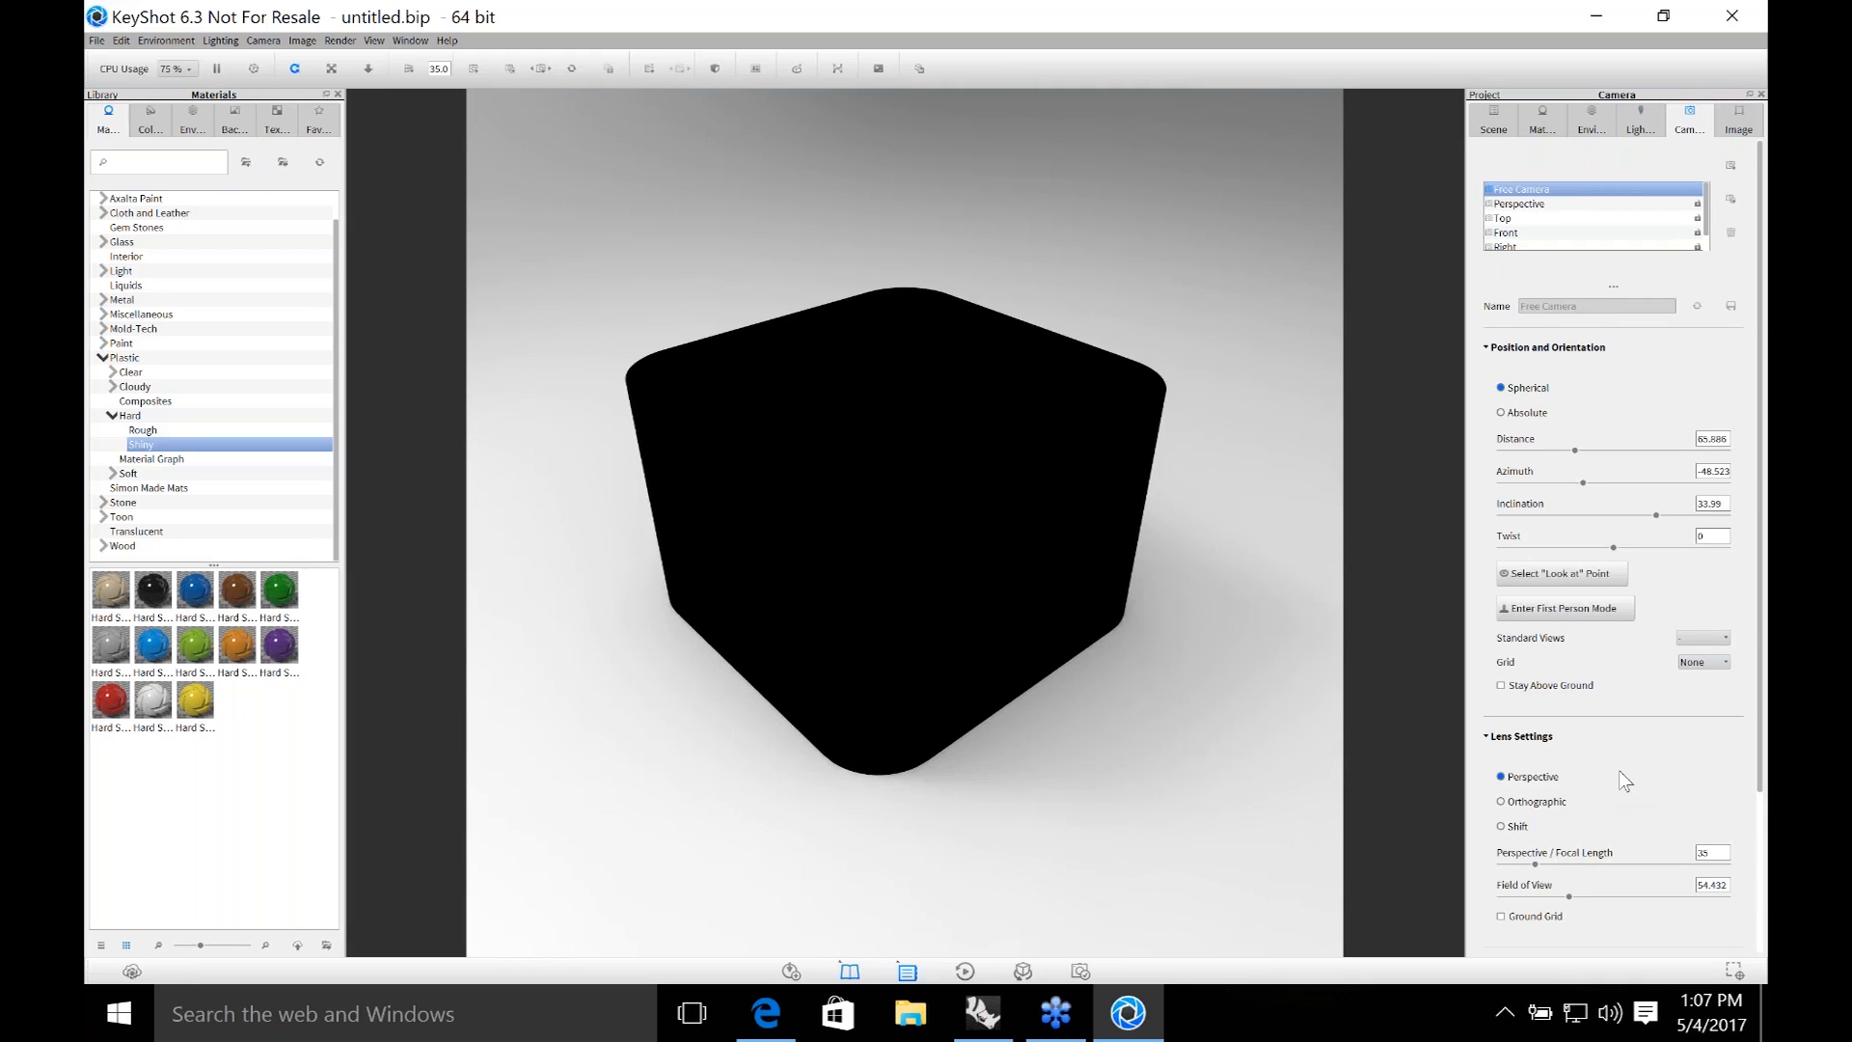
scroll(1624, 783, "down", 1)
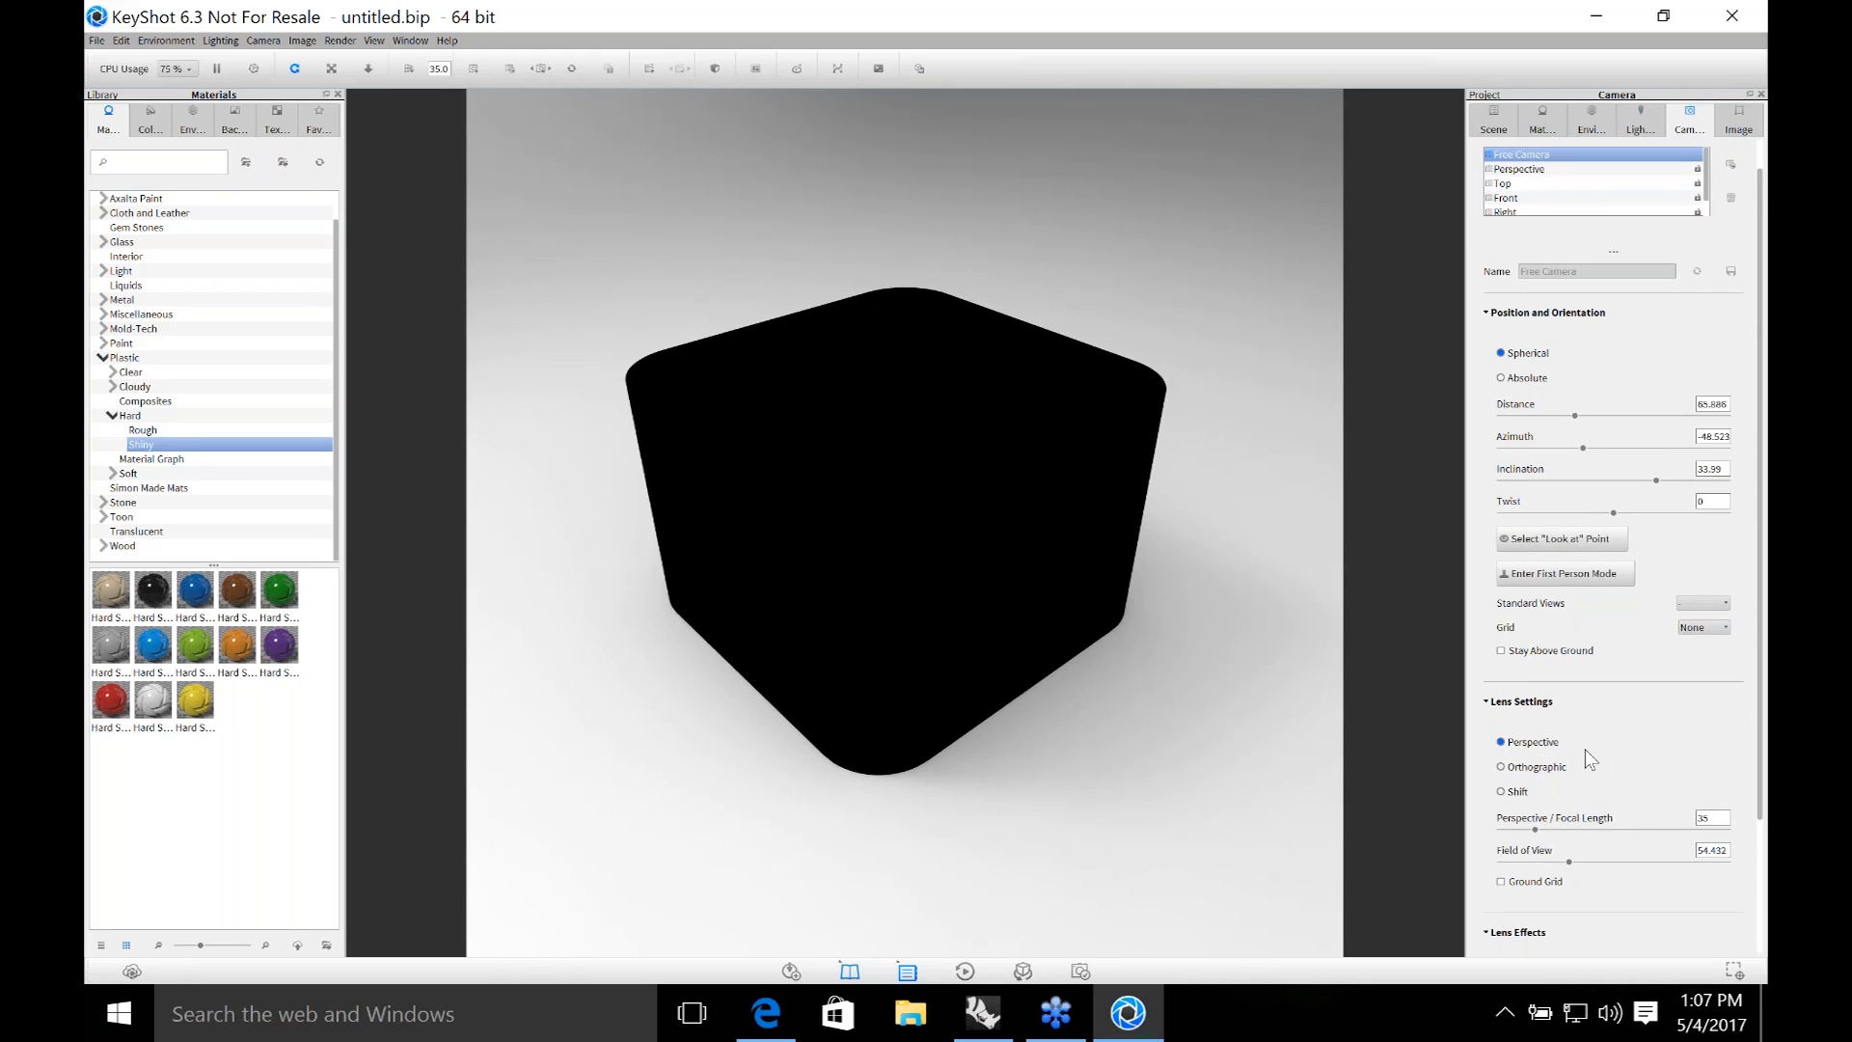
scroll(1585, 750, "down", 3)
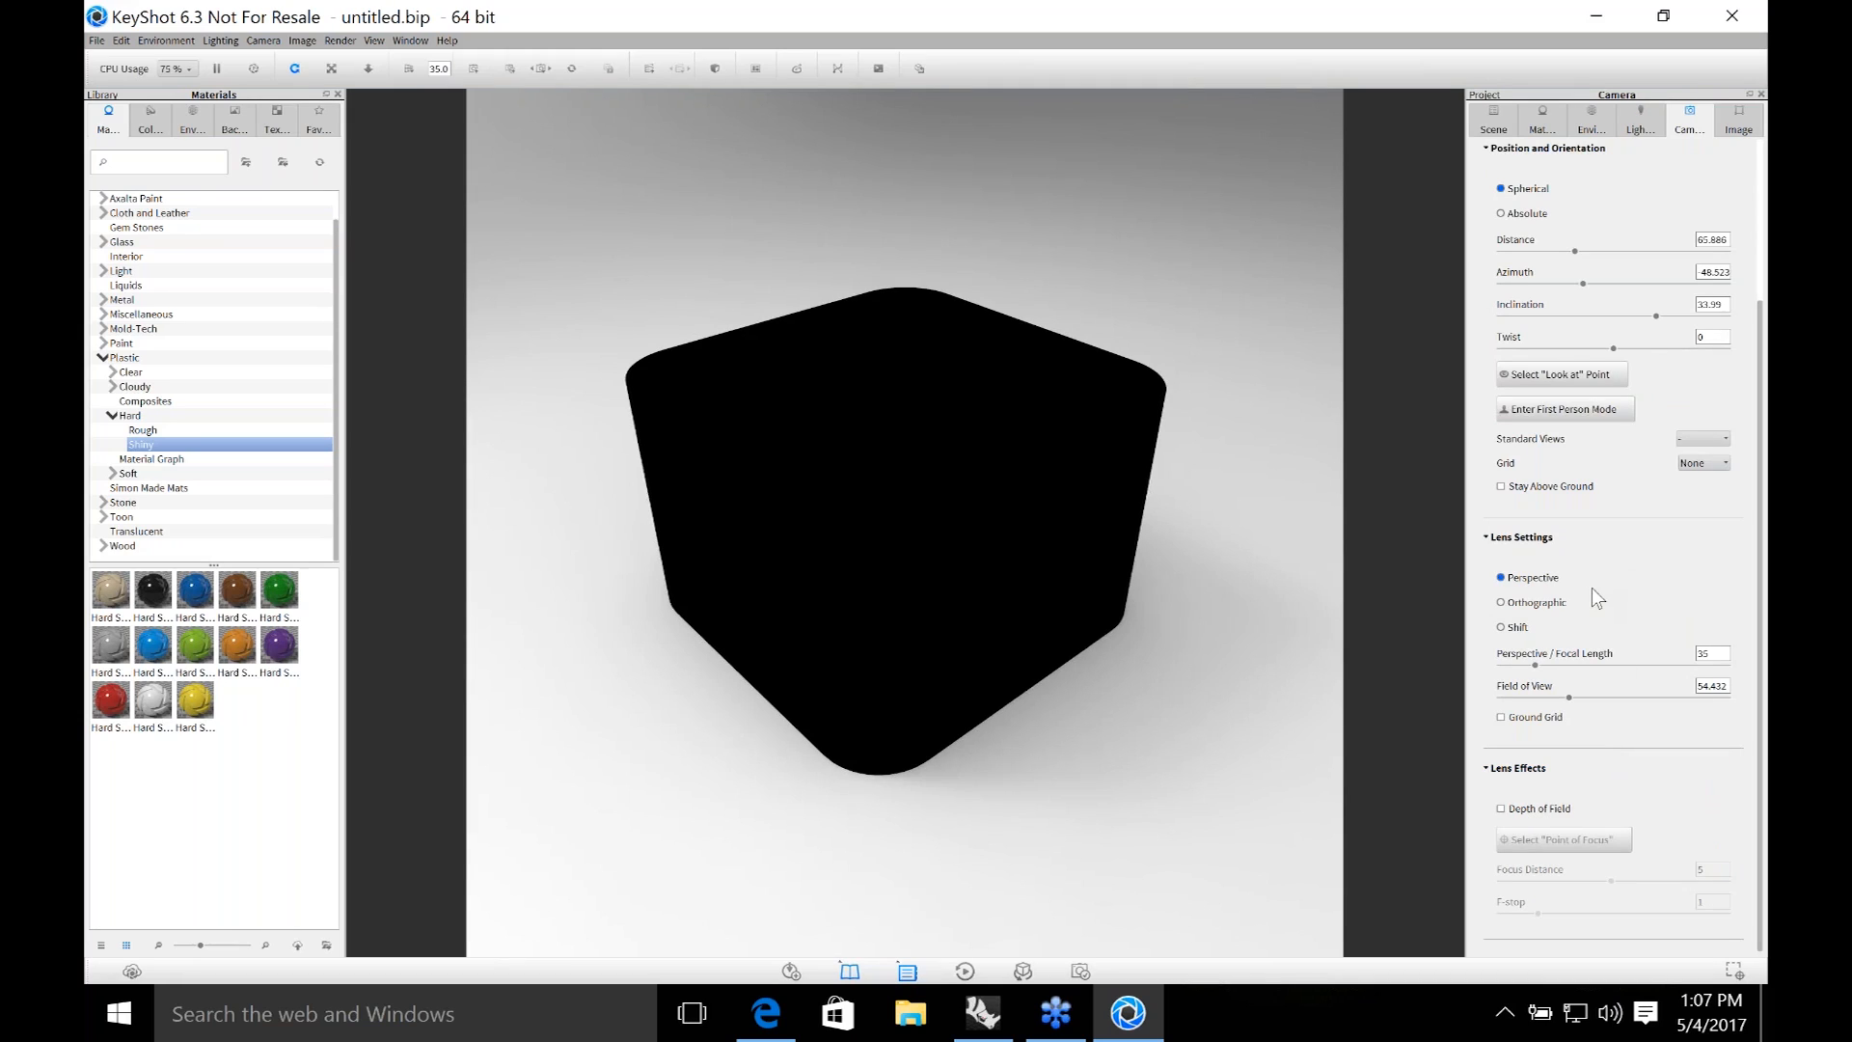
scroll(1592, 587, "up", 1)
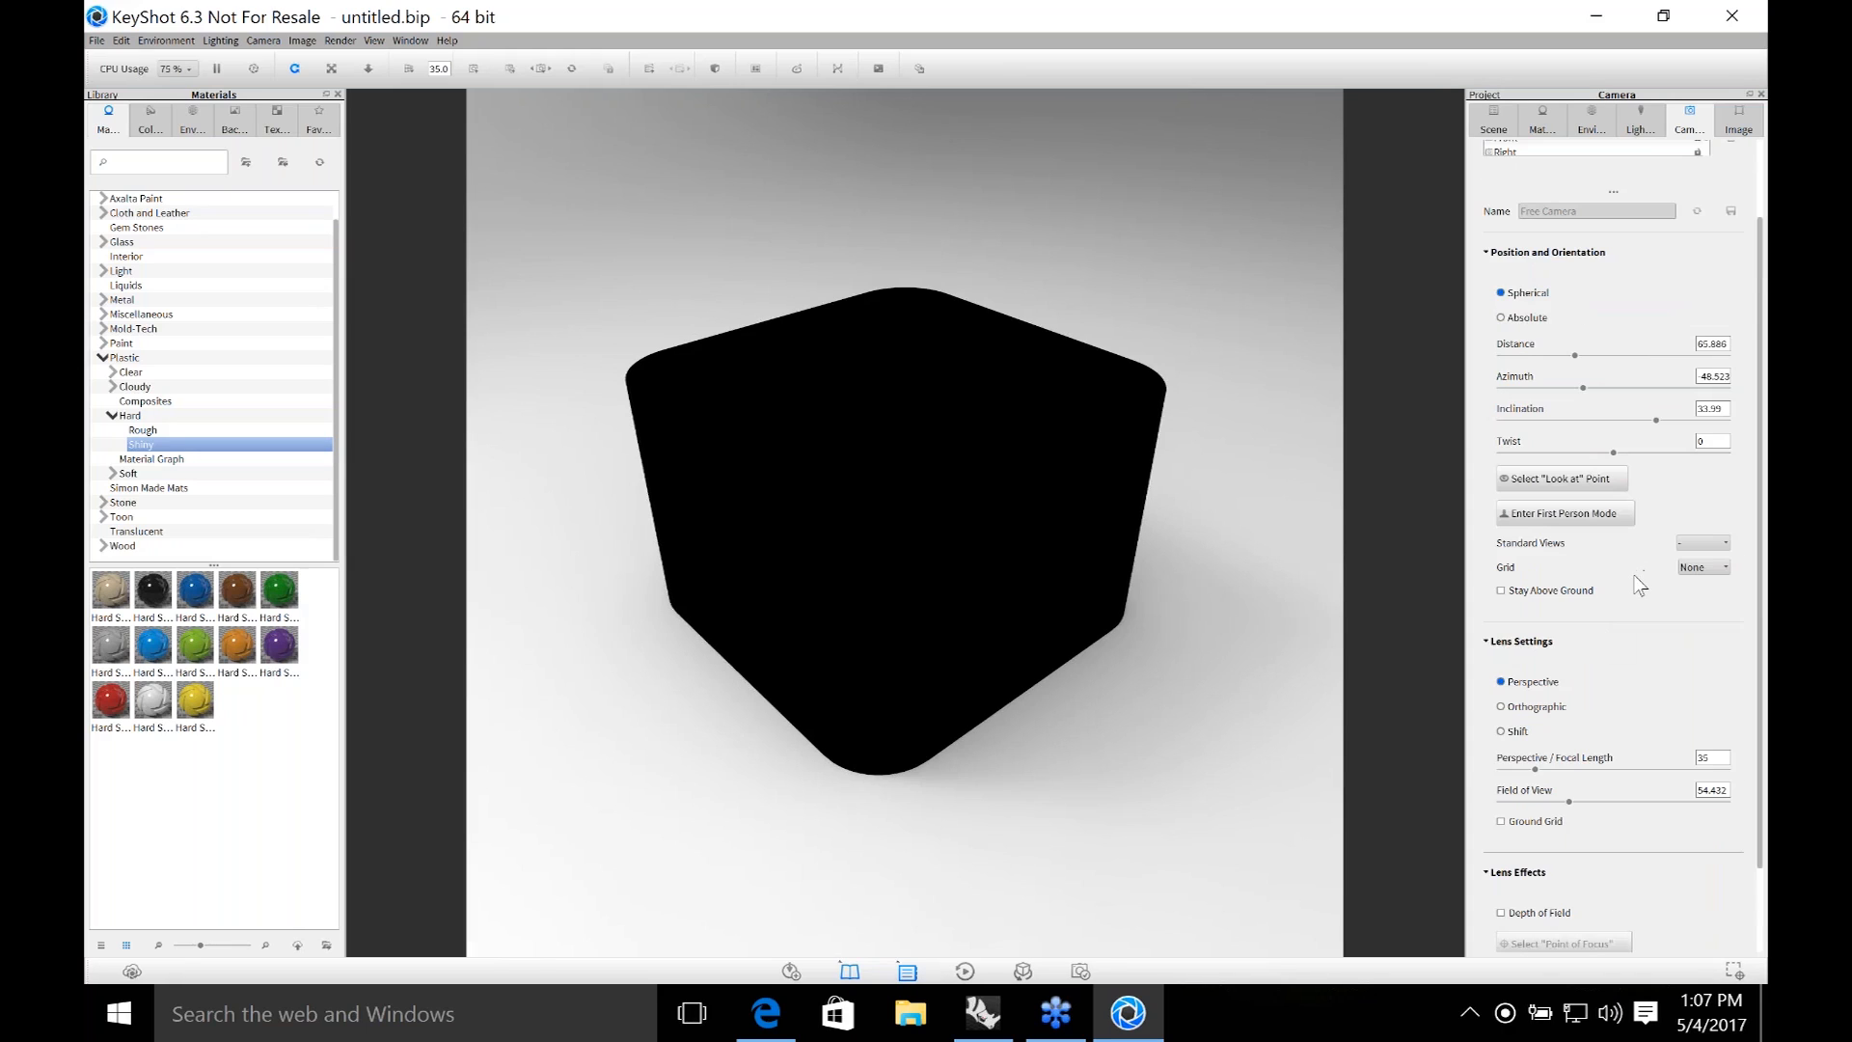
scroll(1633, 576, "down", 1)
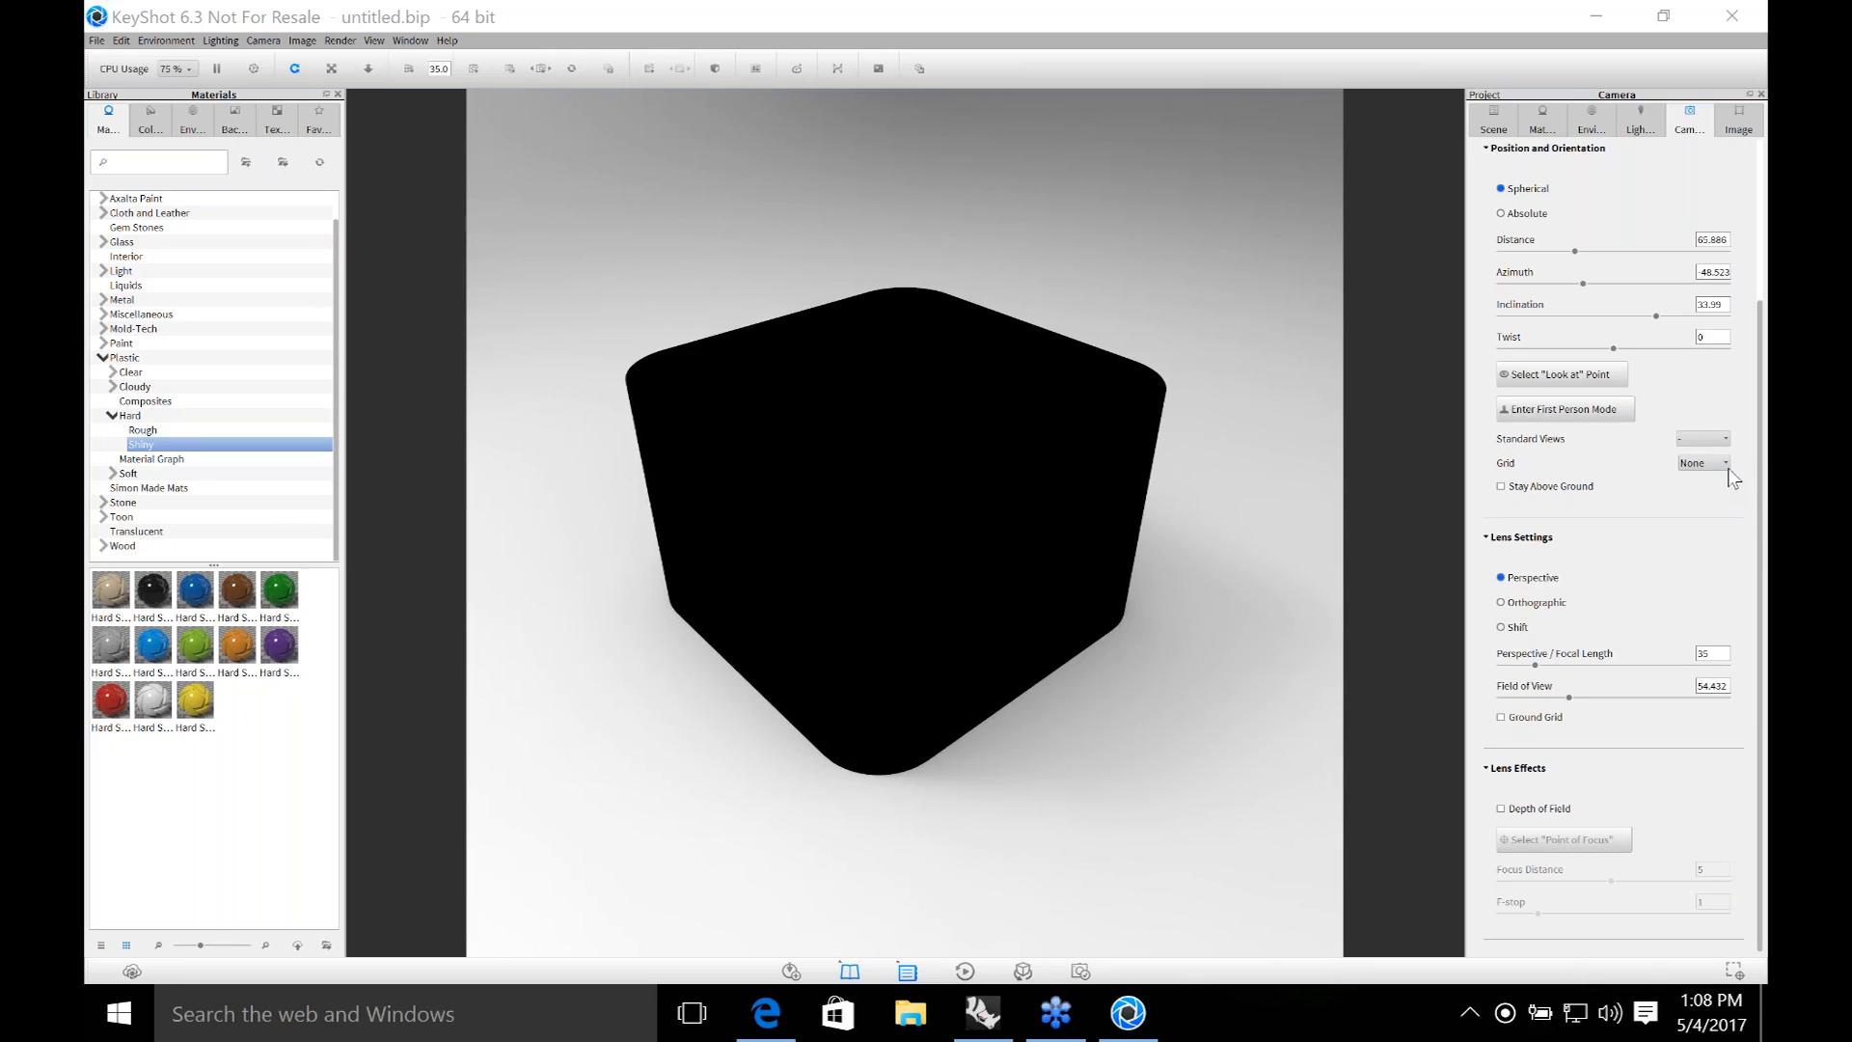
double_click(1705, 654)
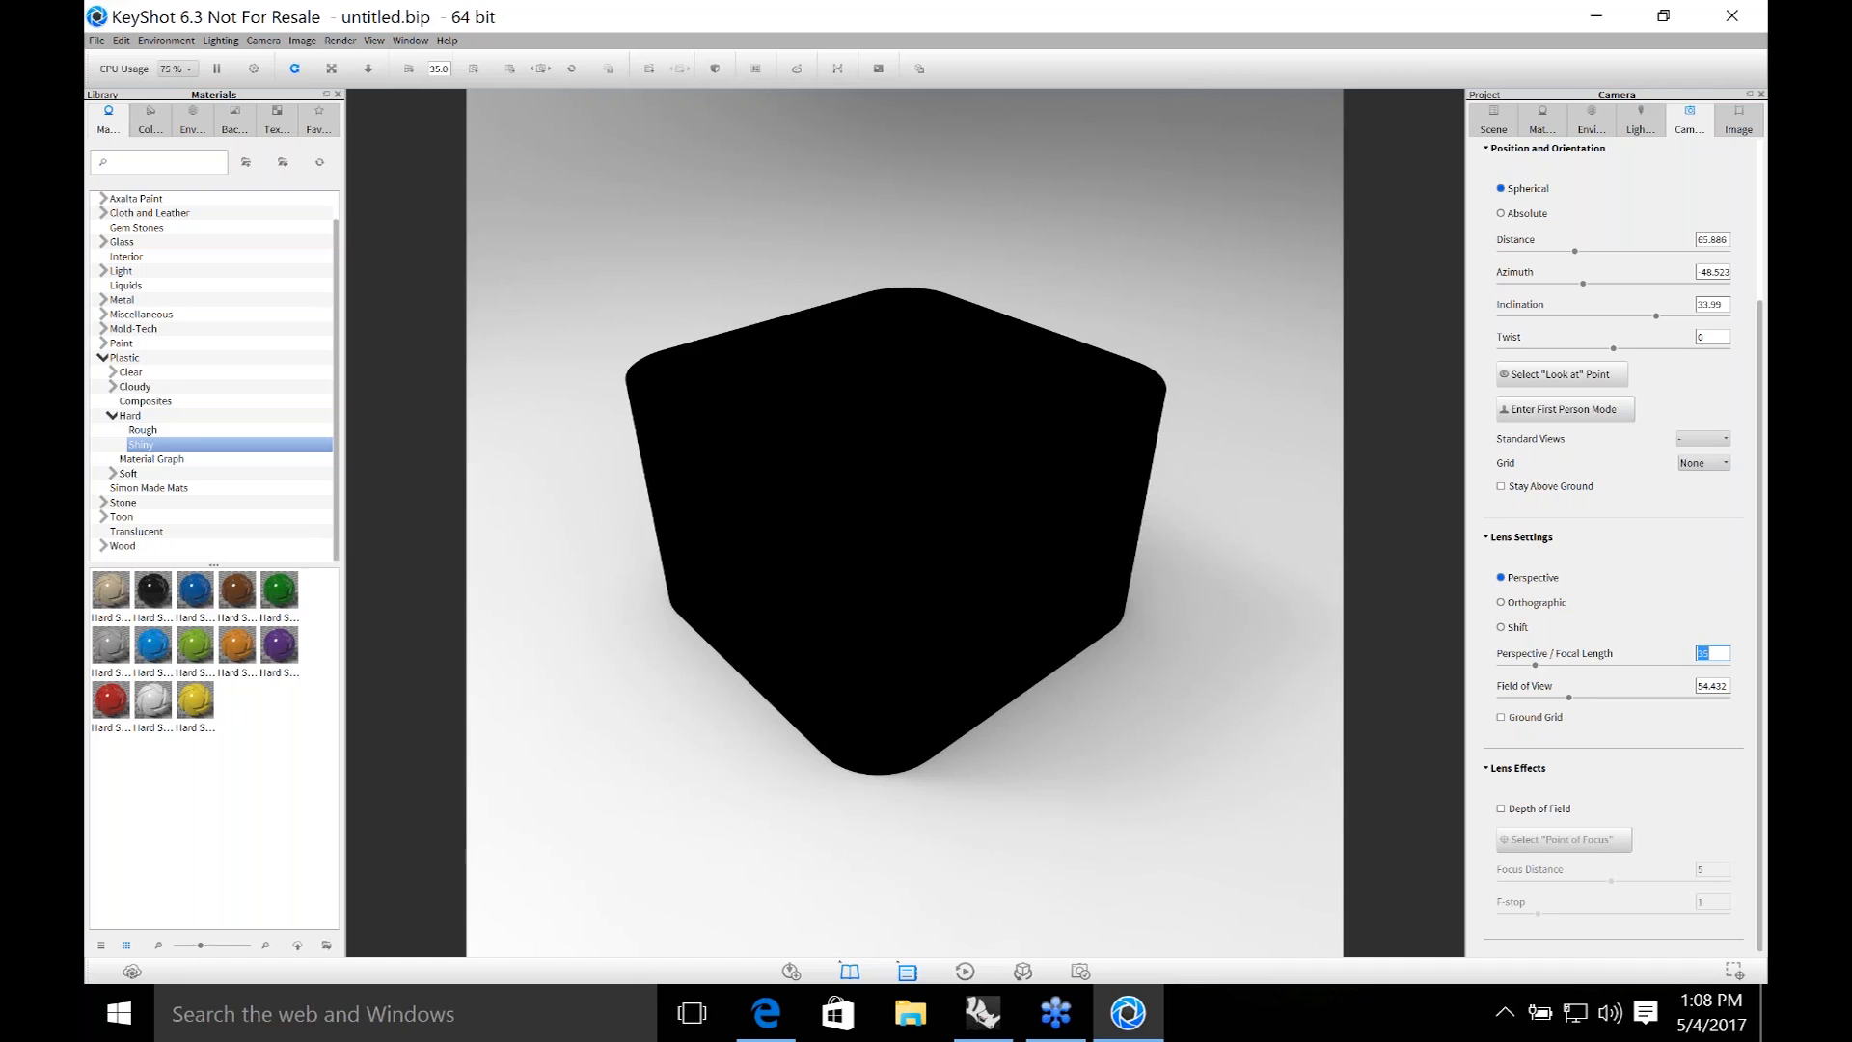
type("55")
key("Return")
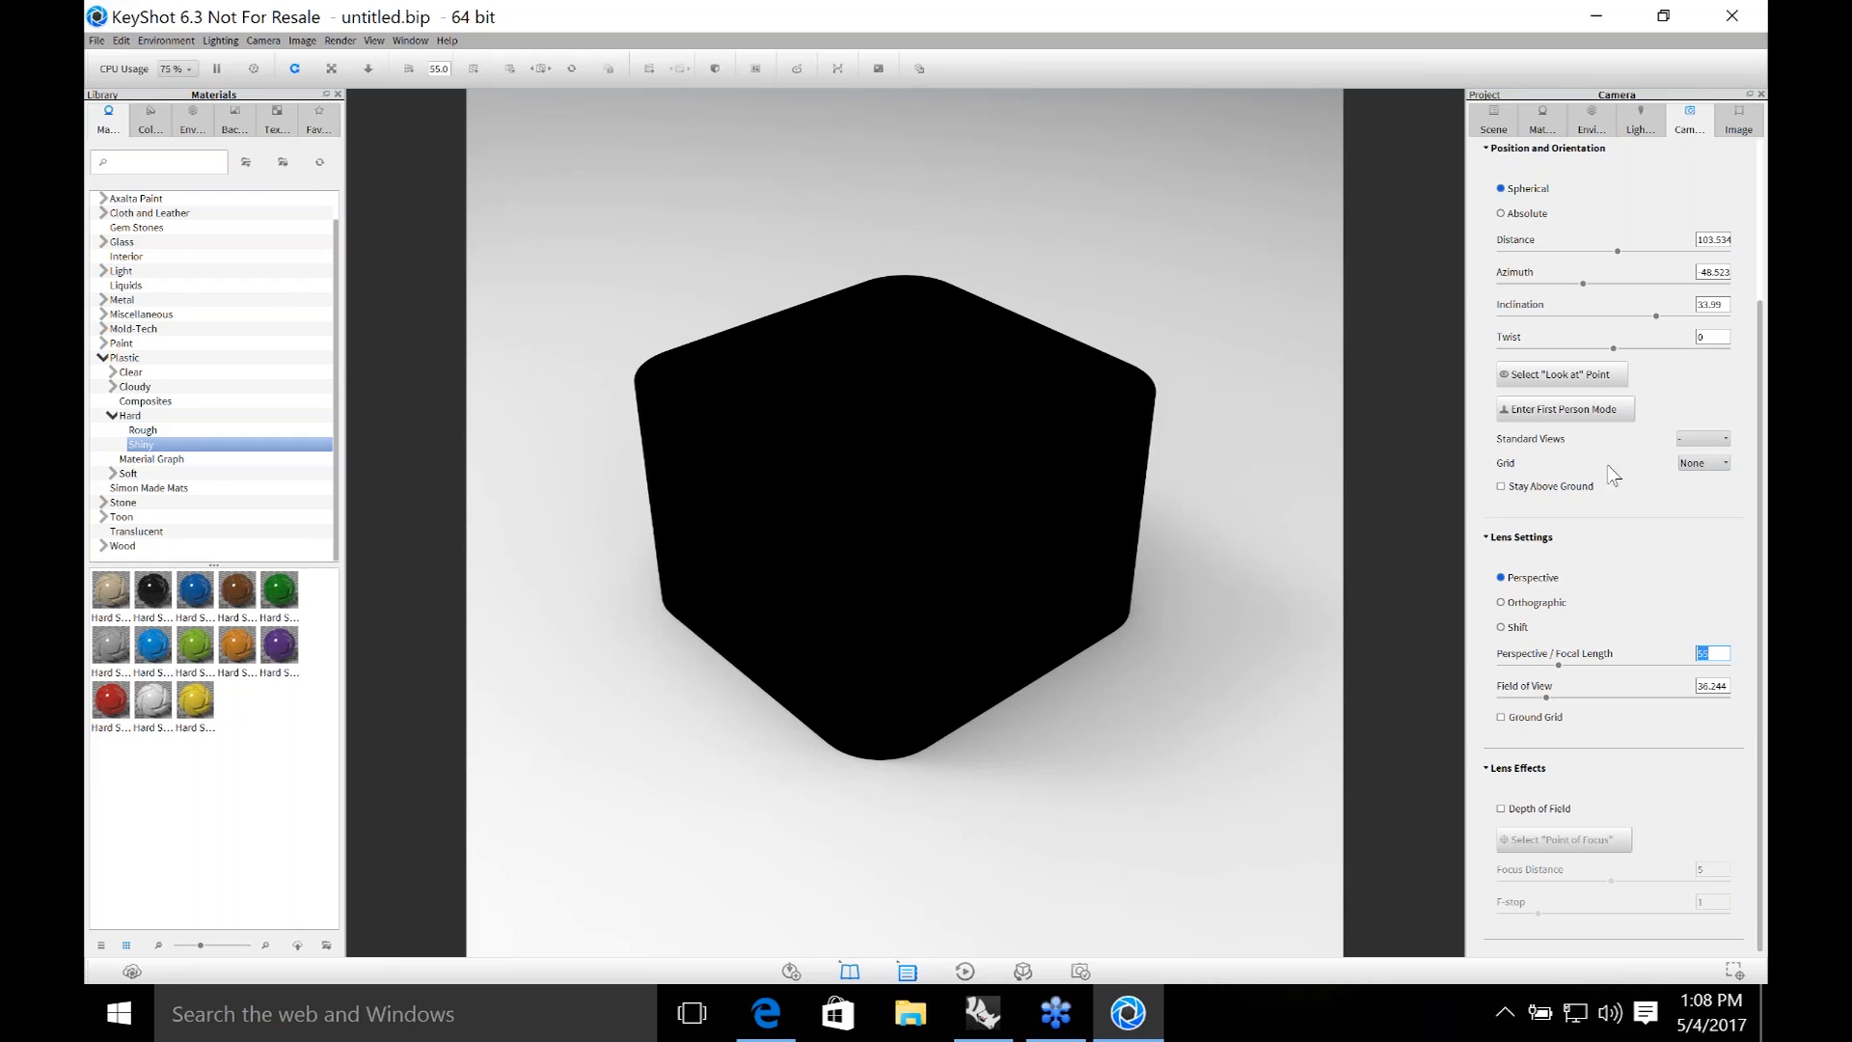
Try the Performance Mode lighting preset on the scene, then return to the Product preset.
left_click(1641, 132)
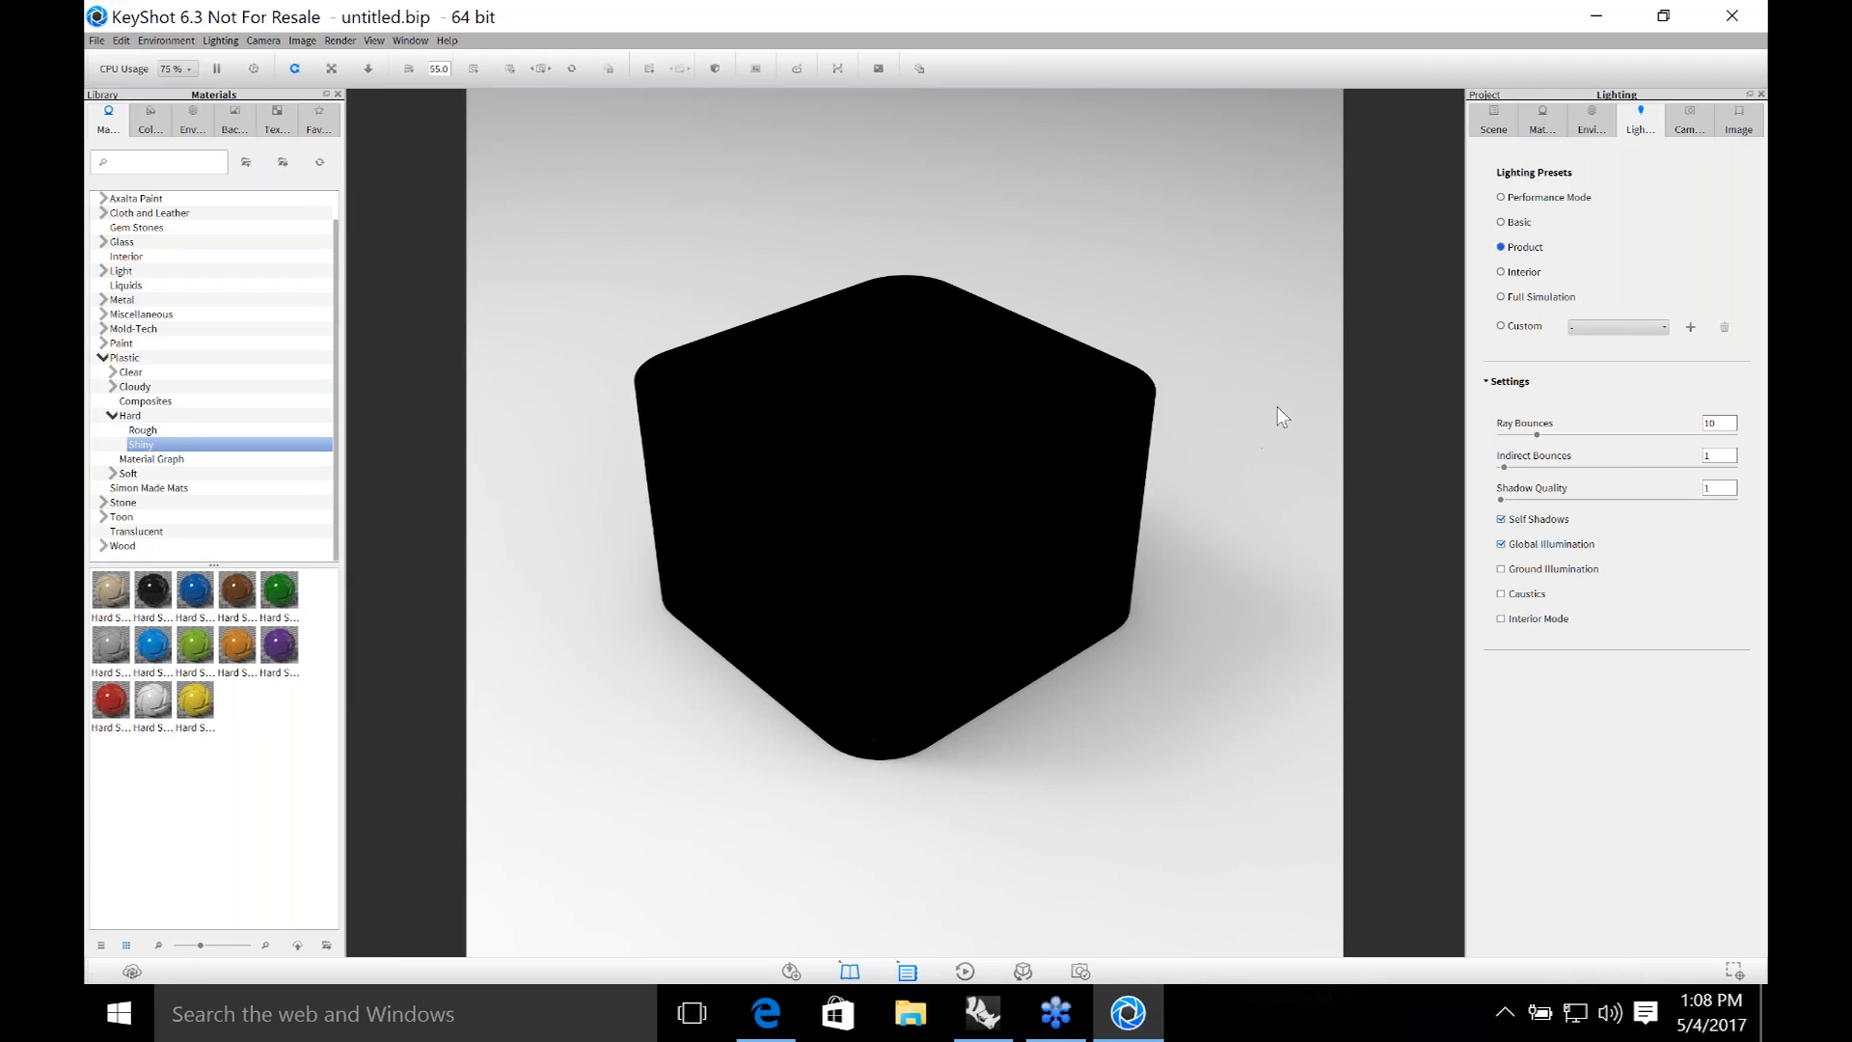
left_click(1502, 198)
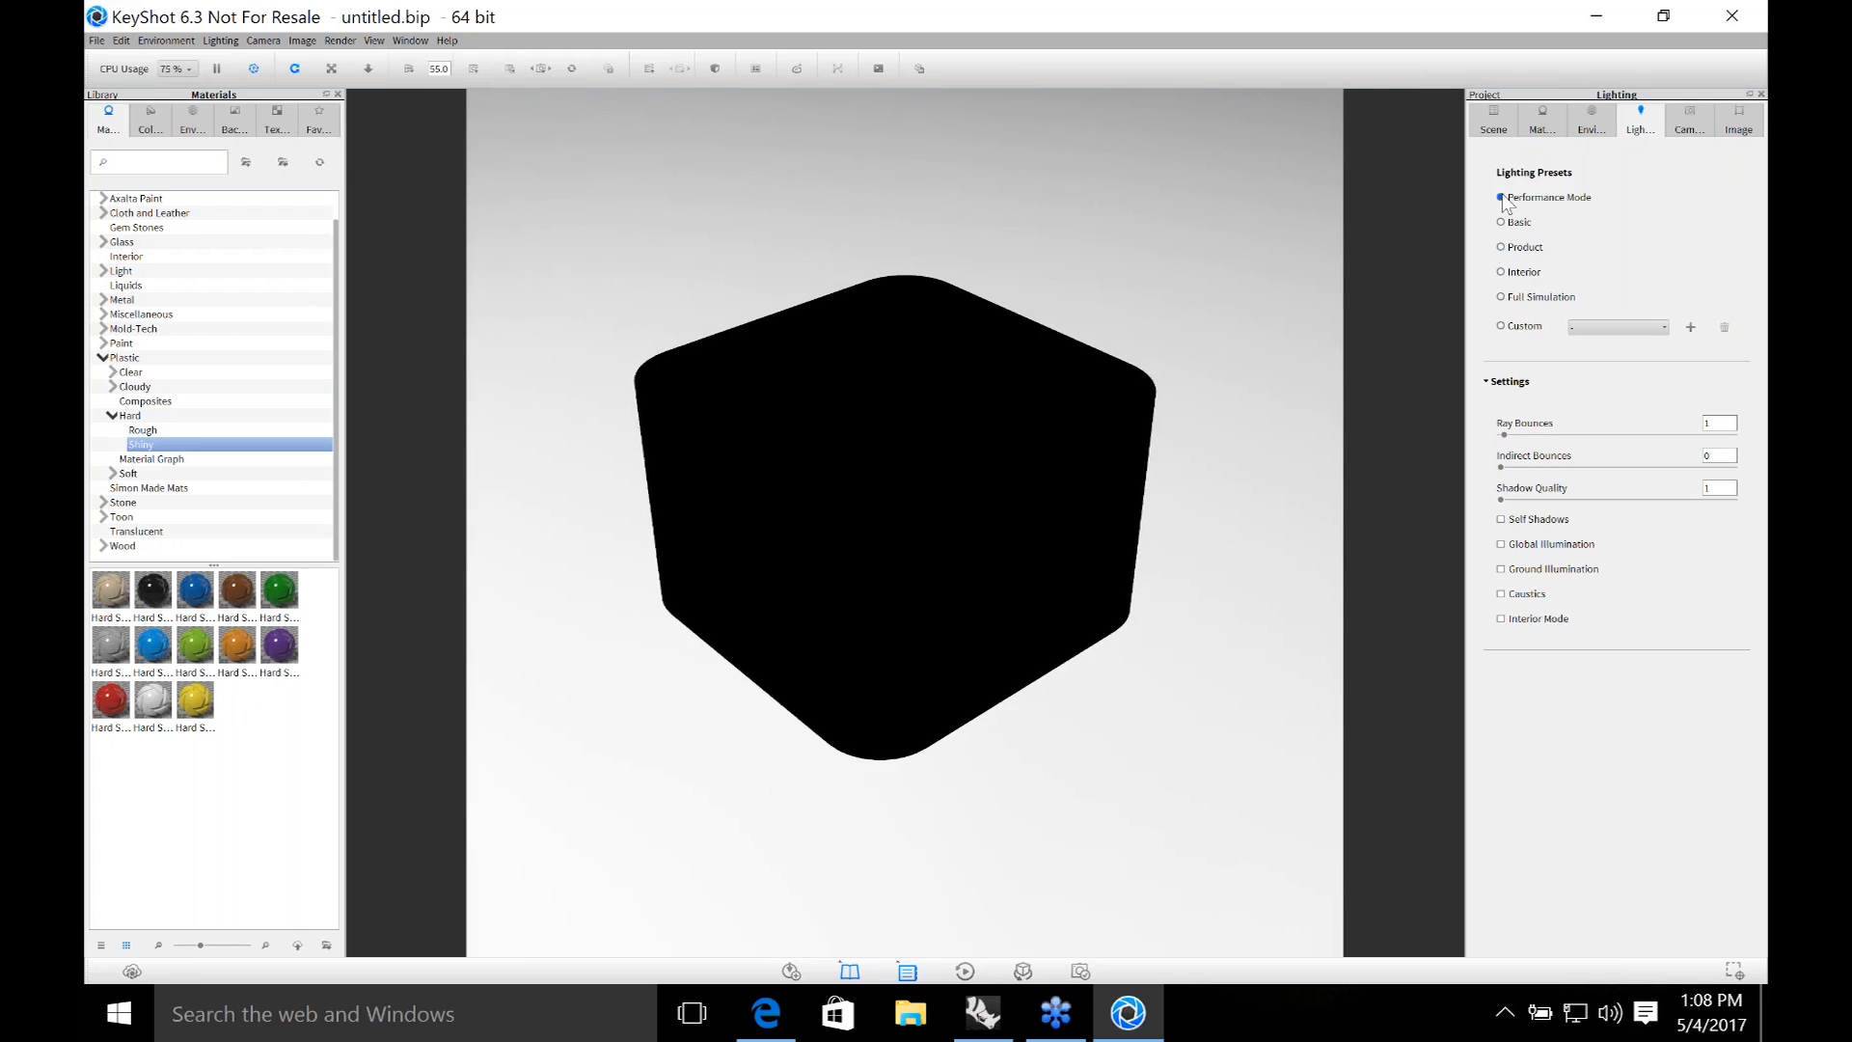
left_click(1502, 247)
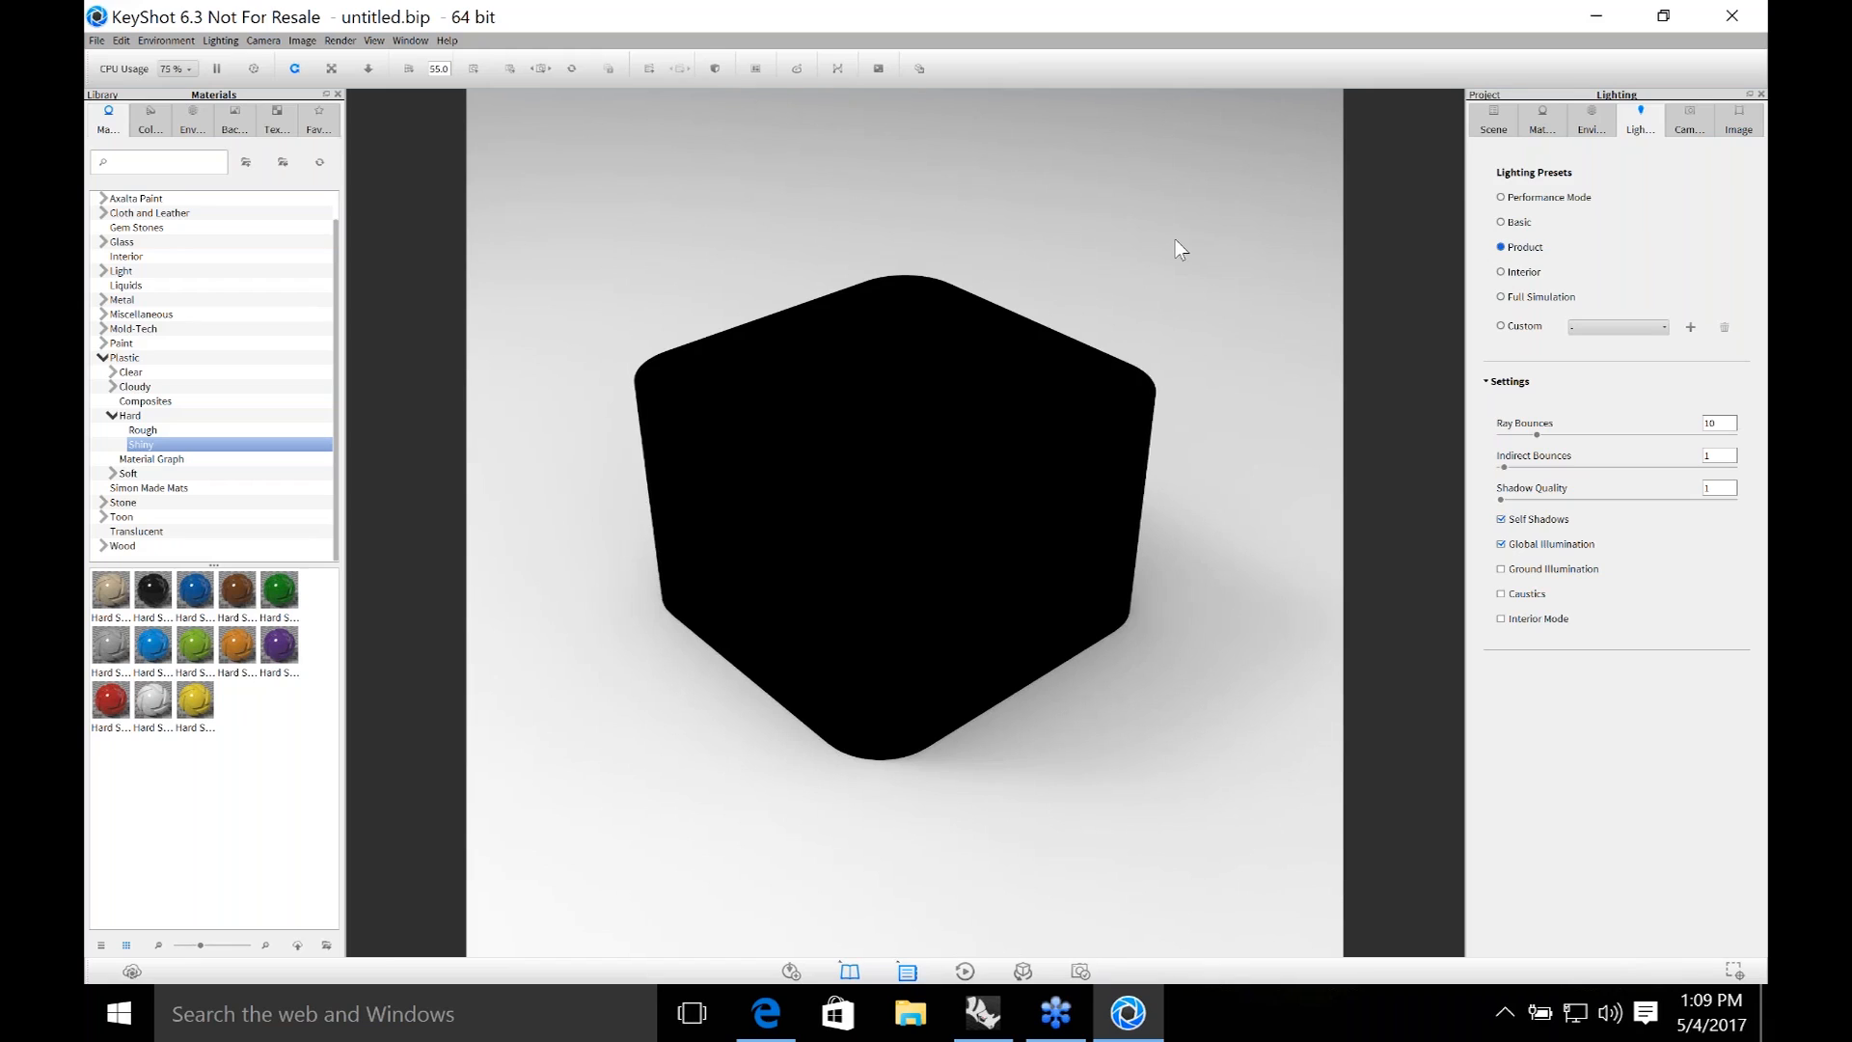
Try a solid color background in the environment settings, then restore the Lighting Environment background.
left_click(1594, 123)
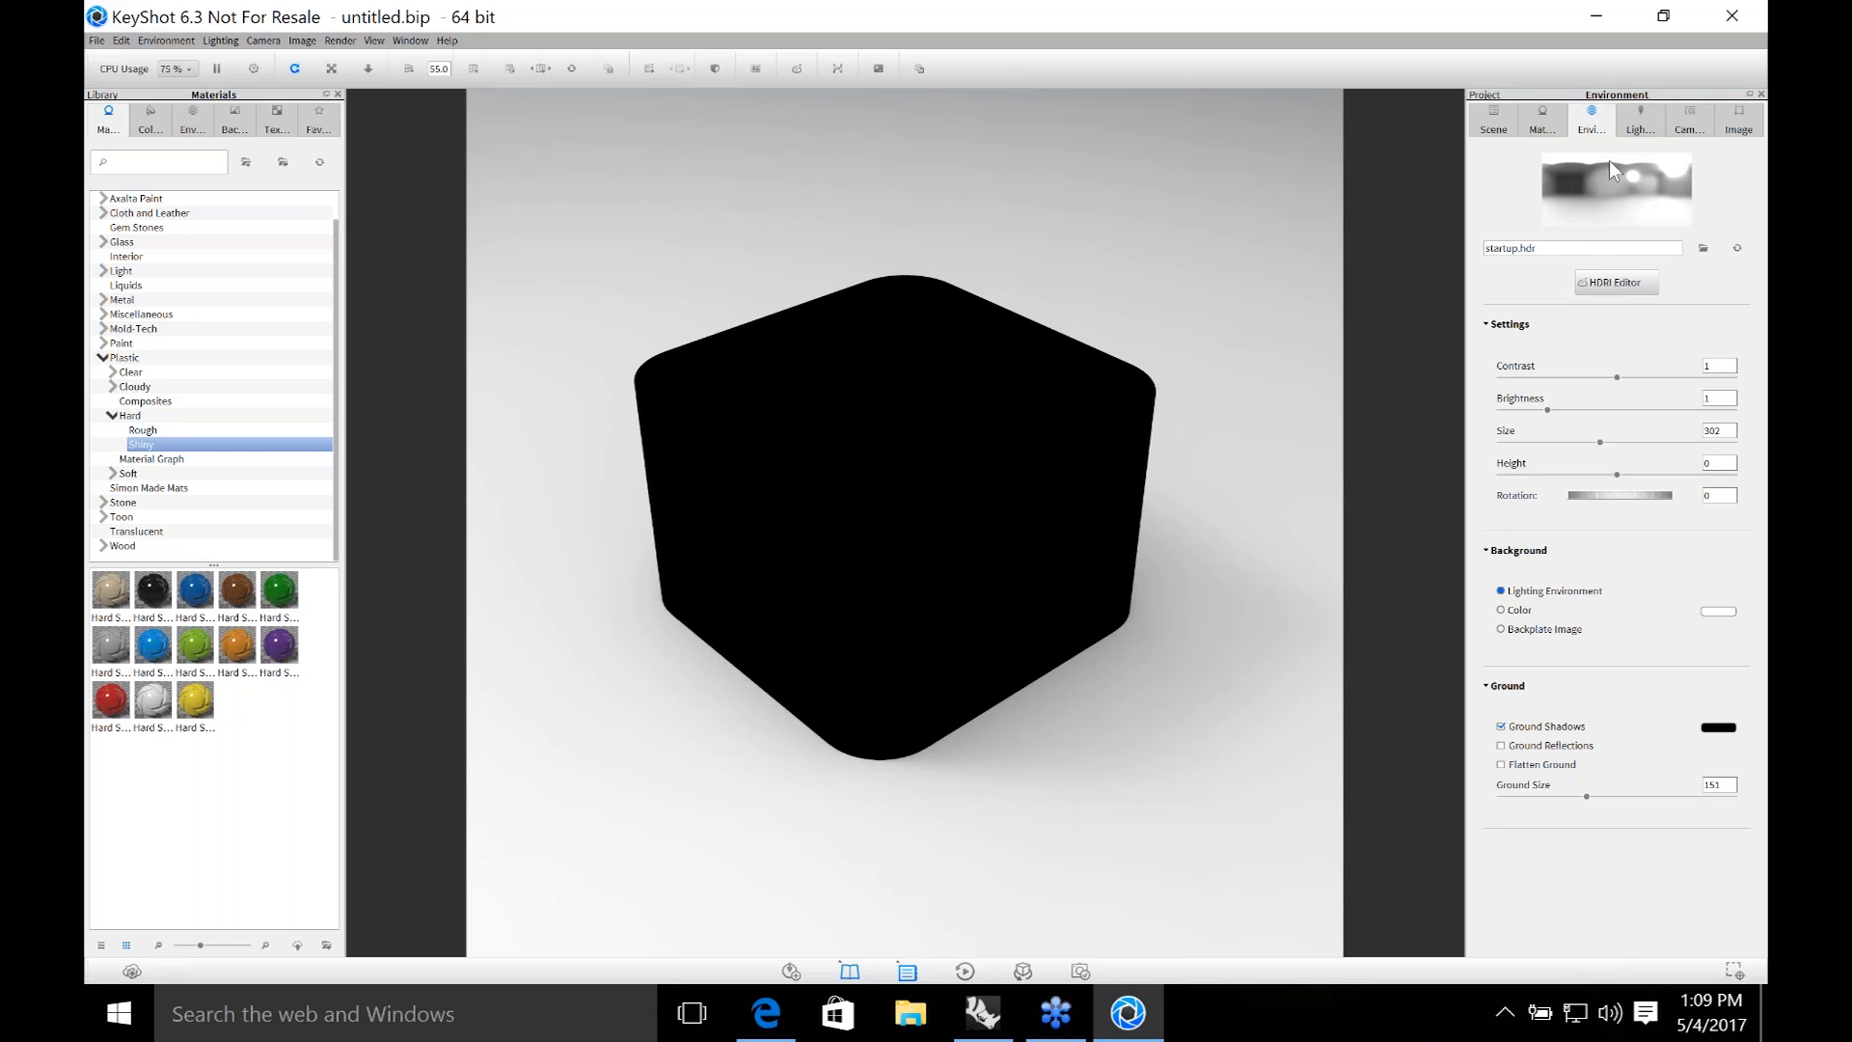
left_click(1502, 611)
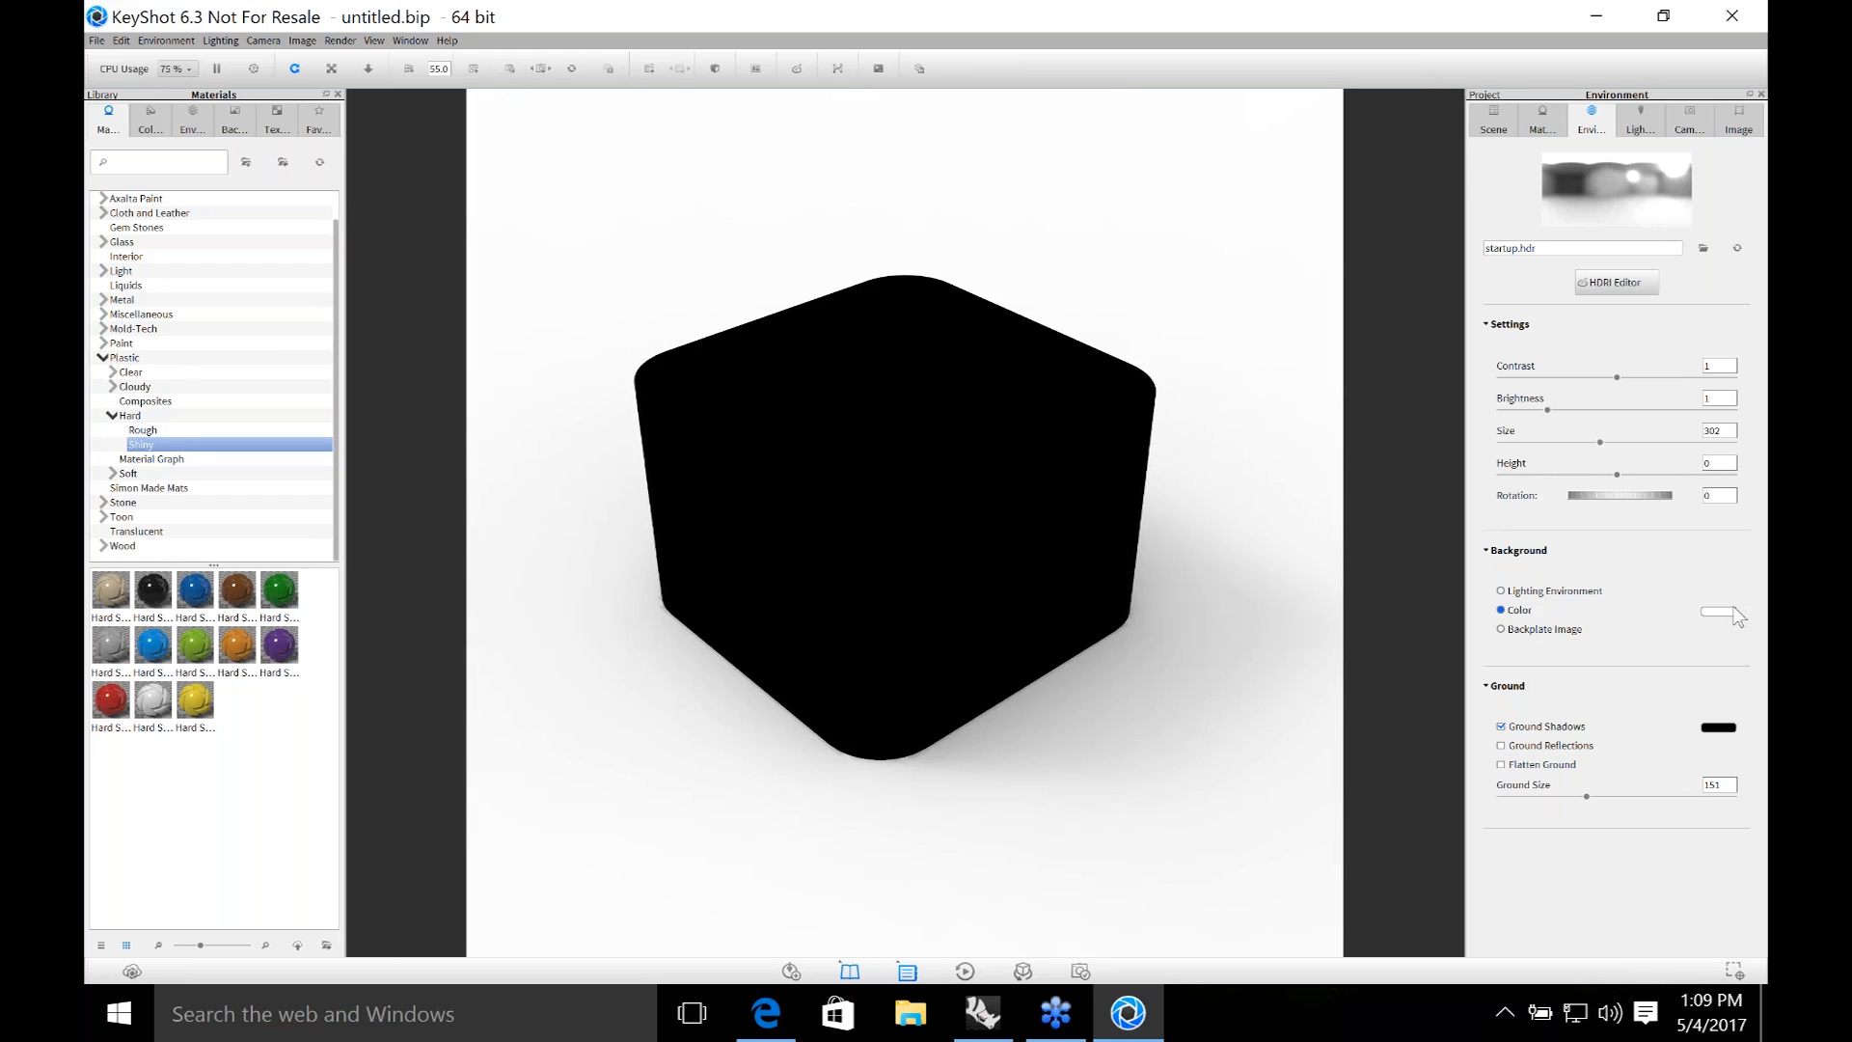
left_click(1502, 592)
Examine the extent of the lighting environment surrounding the box from far away and close up.
scroll(1189, 591, "down", 5)
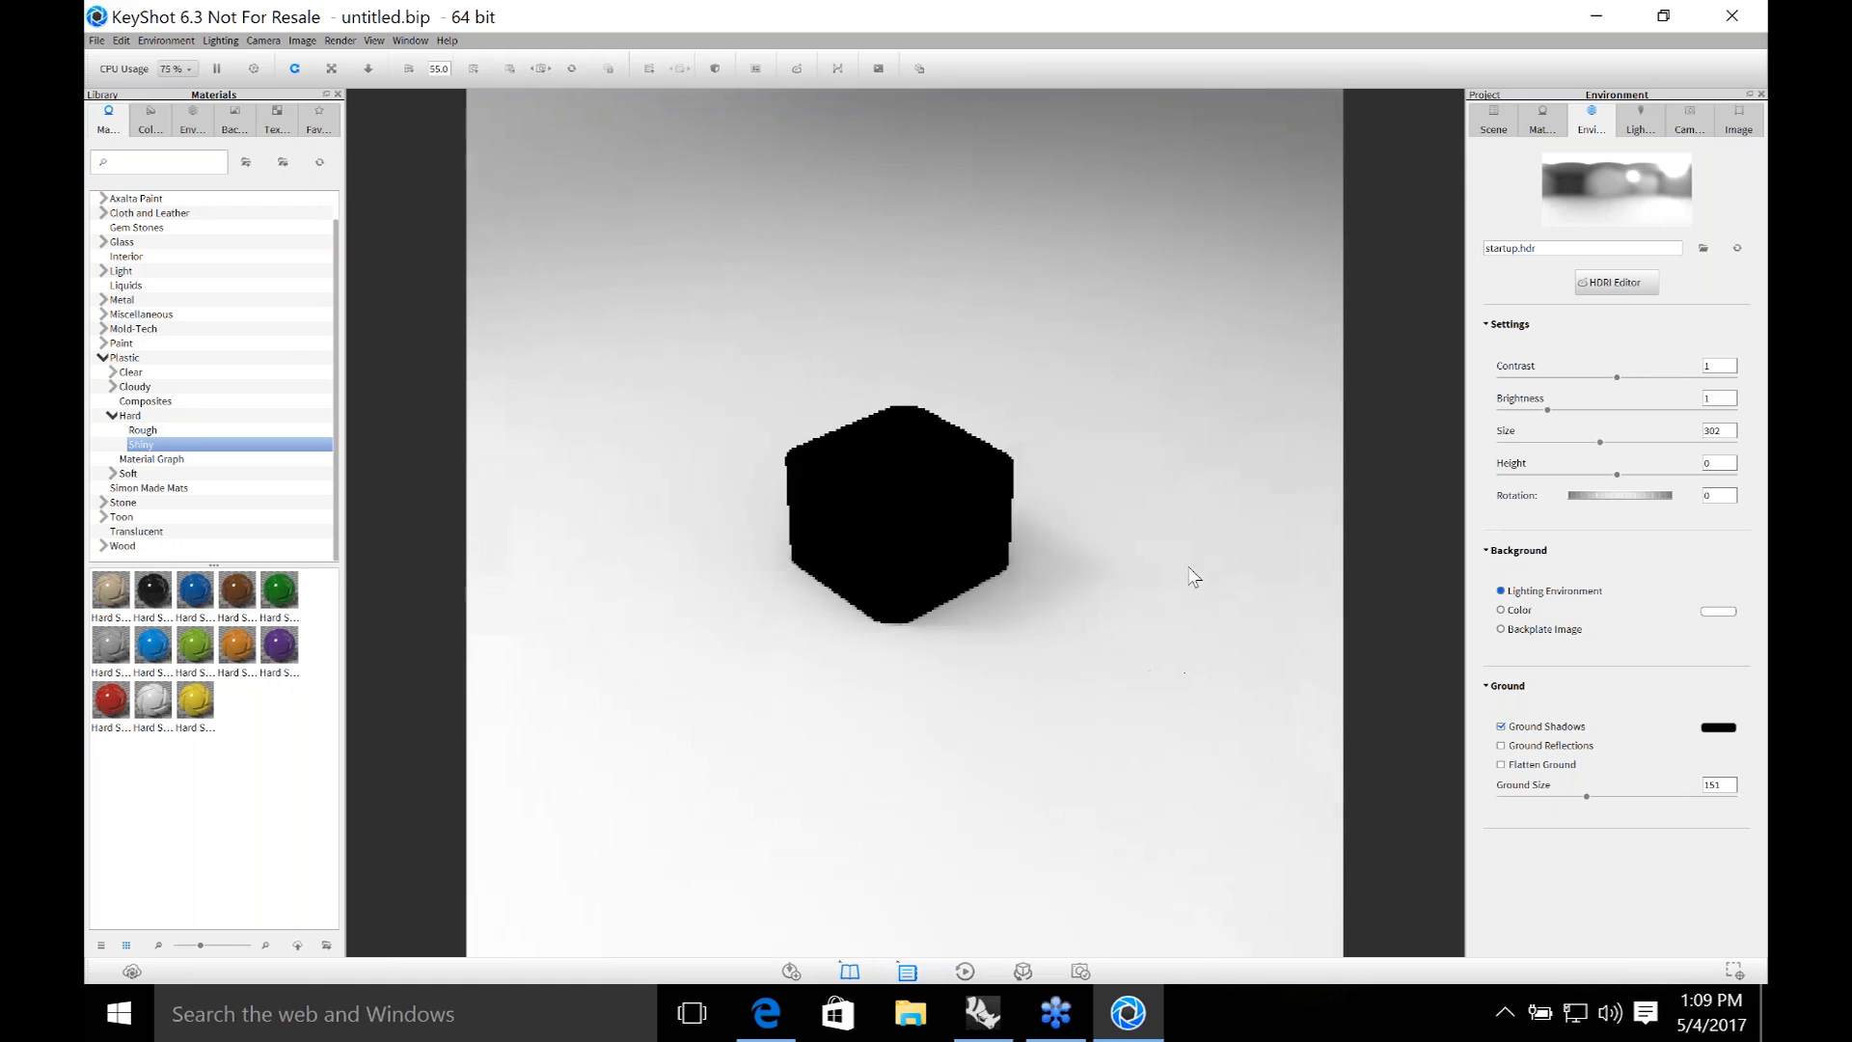
scroll(1193, 569, "down", 6)
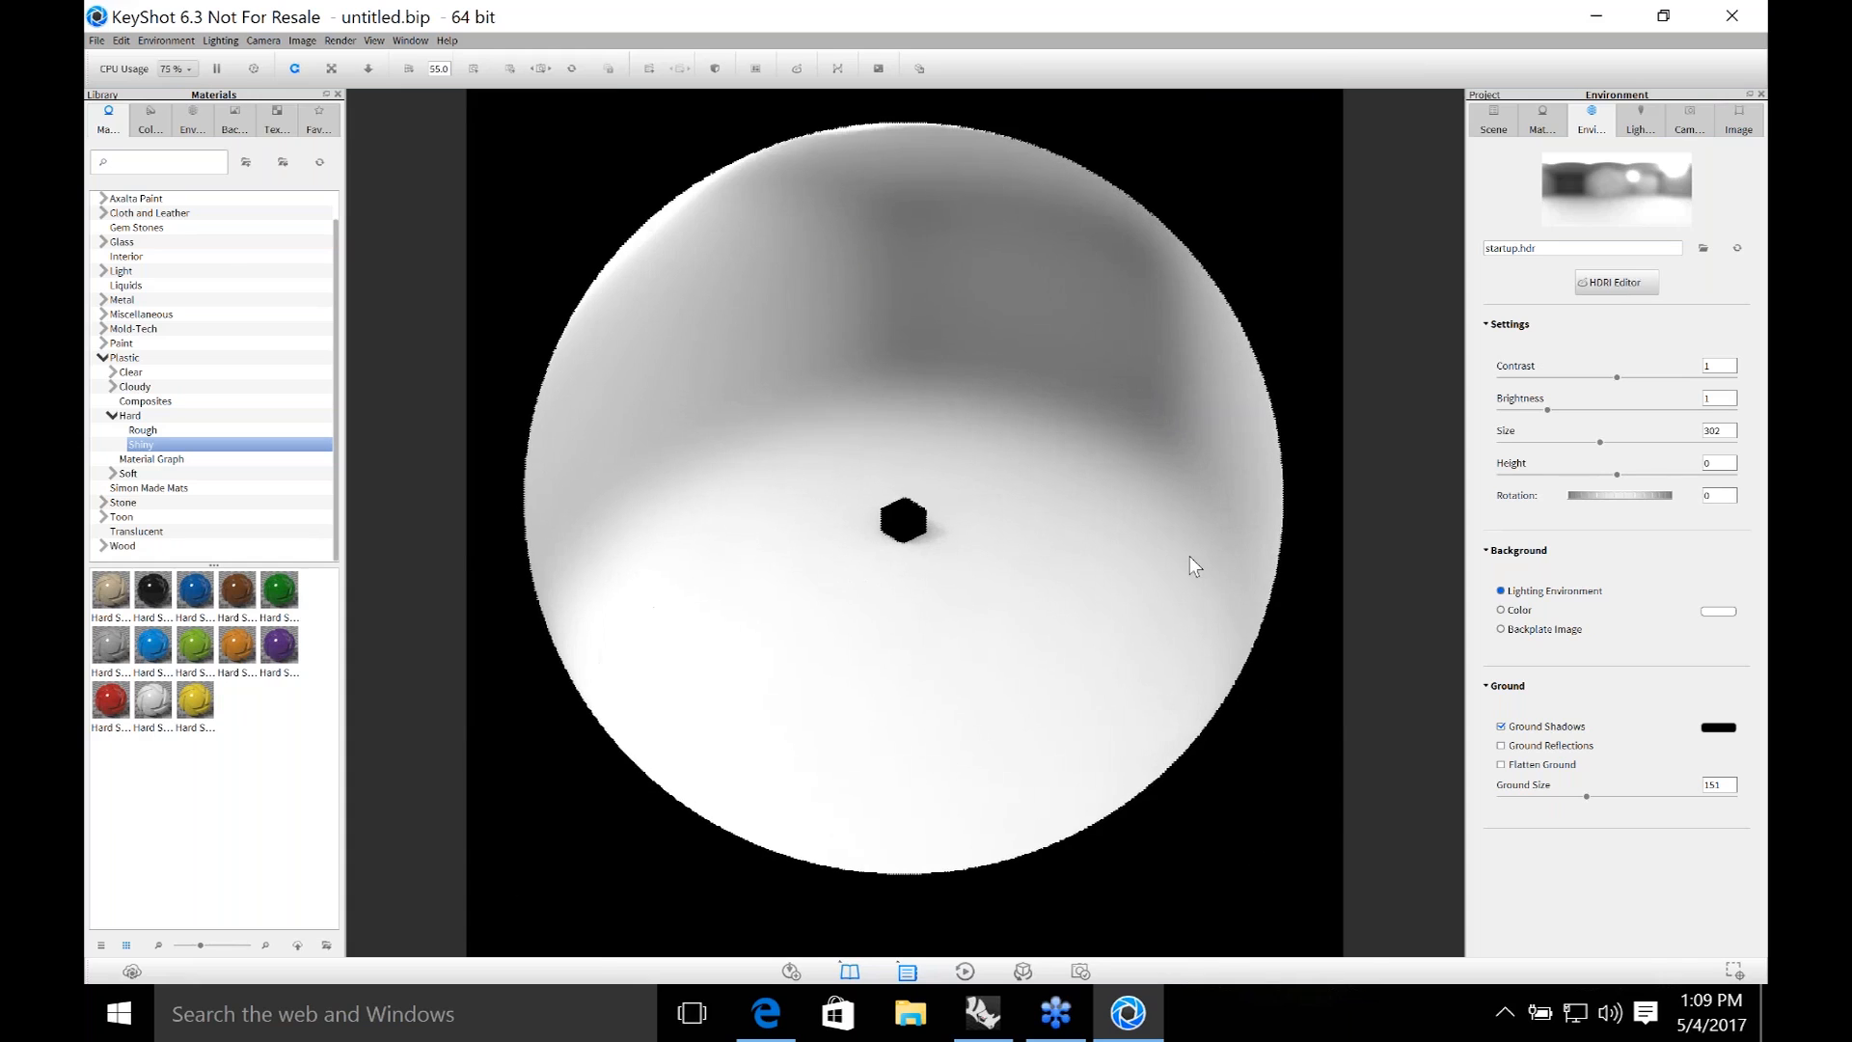
scroll(1191, 550, "up", 2)
scroll(1190, 546, "up", 6)
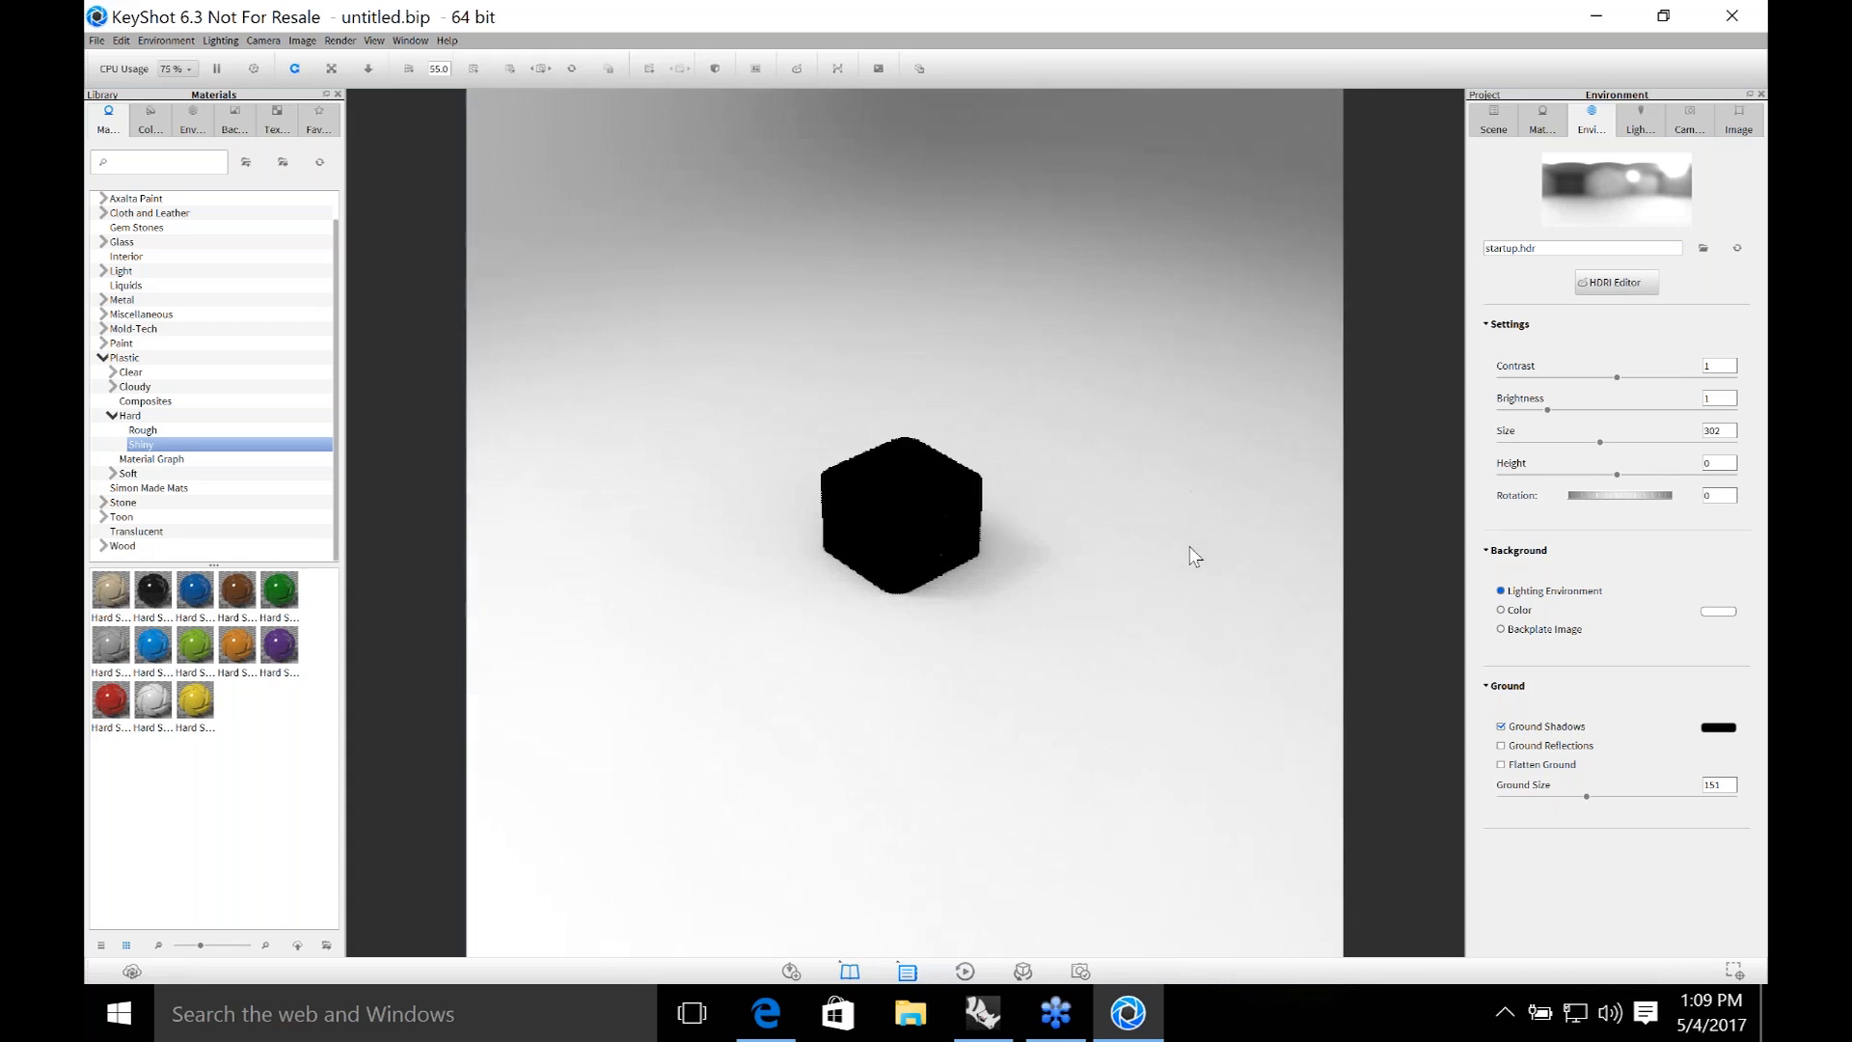
scroll(1189, 546, "down", 4)
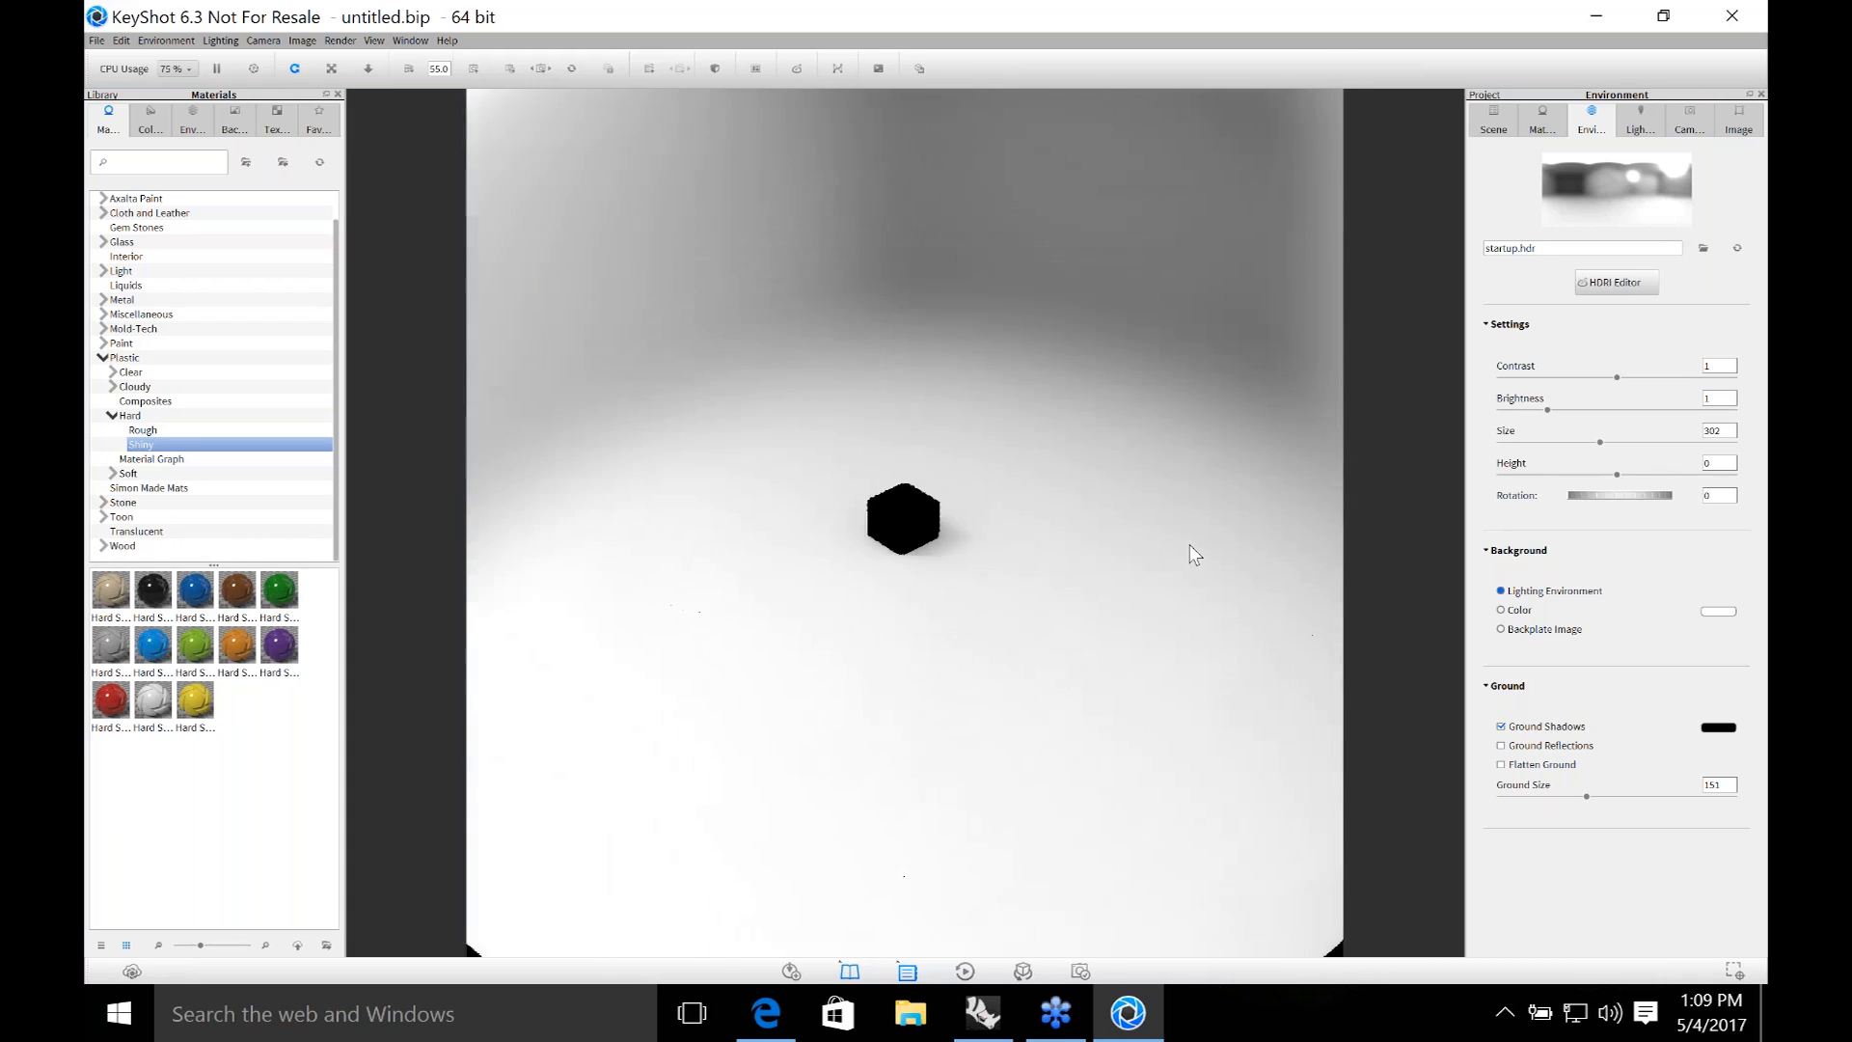
scroll(1189, 544, "up", 2)
scroll(1189, 543, "up", 6)
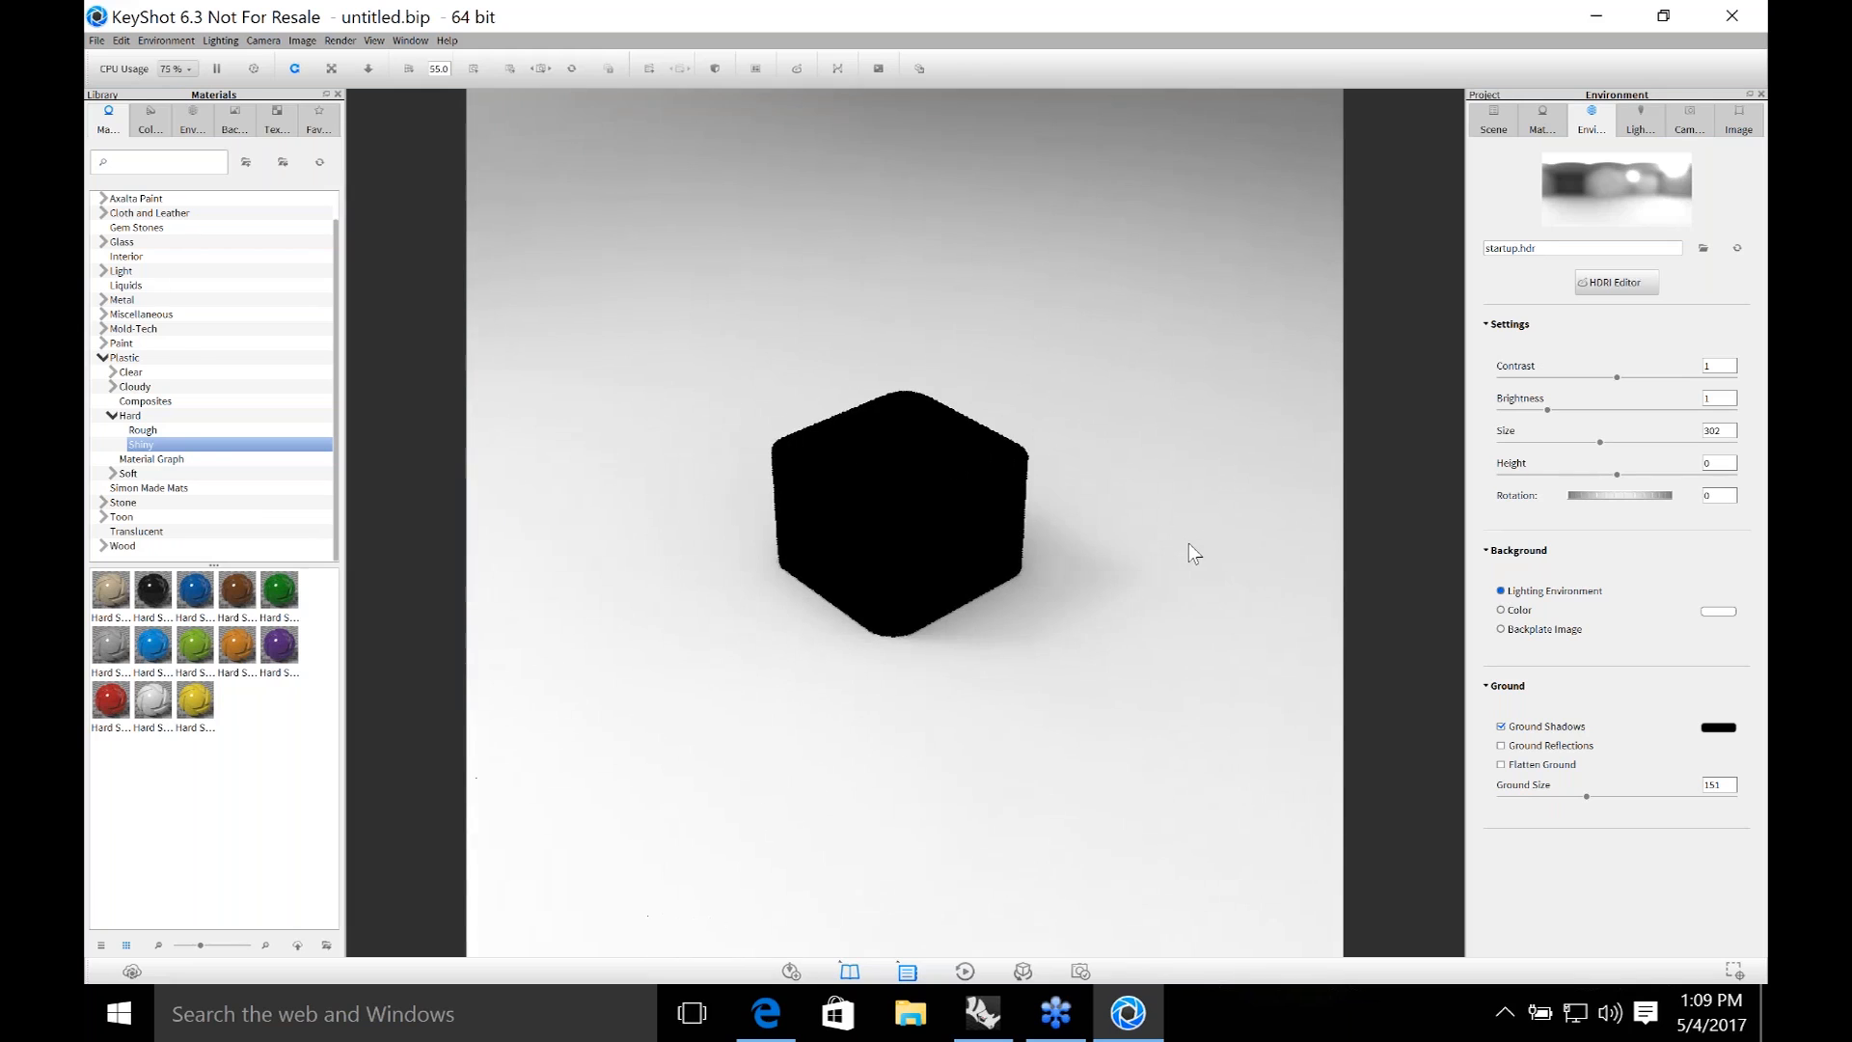
Apply the 2 Panels 2k studio environment to the scene and check it around the box.
left_click(193, 120)
left_click(125, 271)
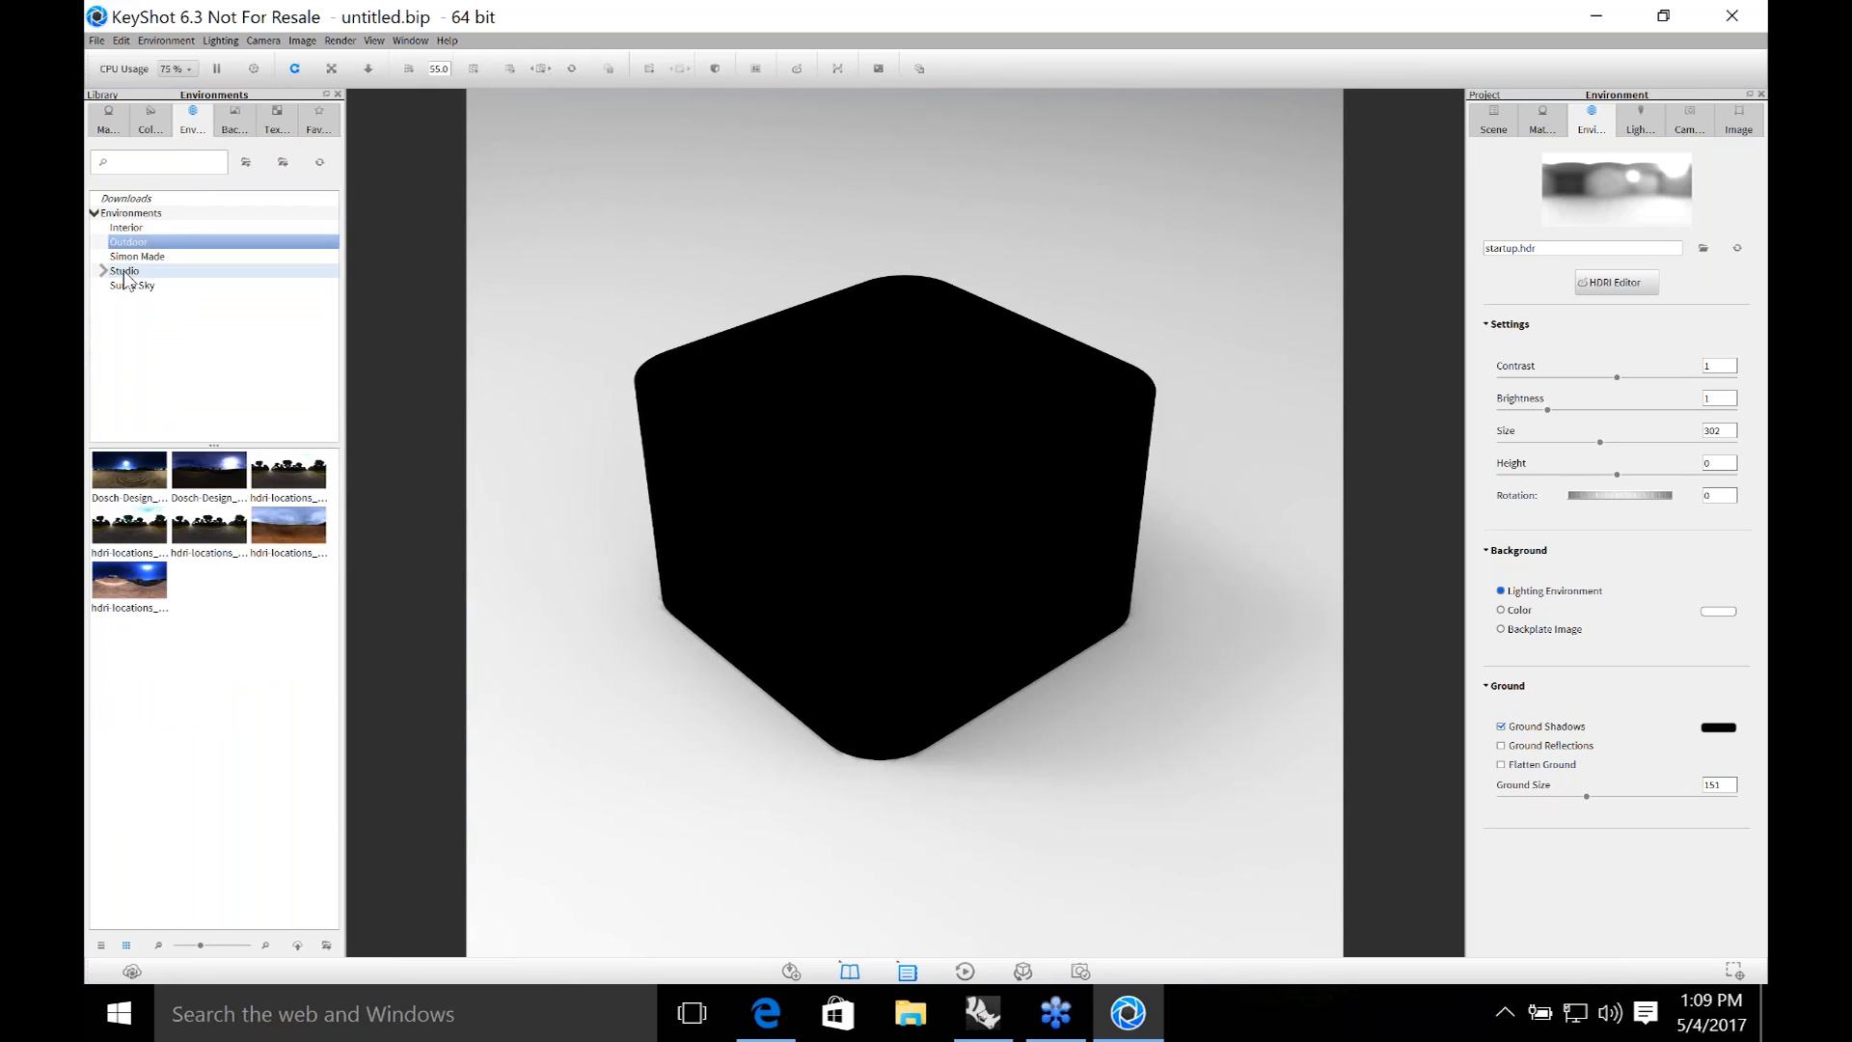
left_click_drag(141, 460, 591, 648)
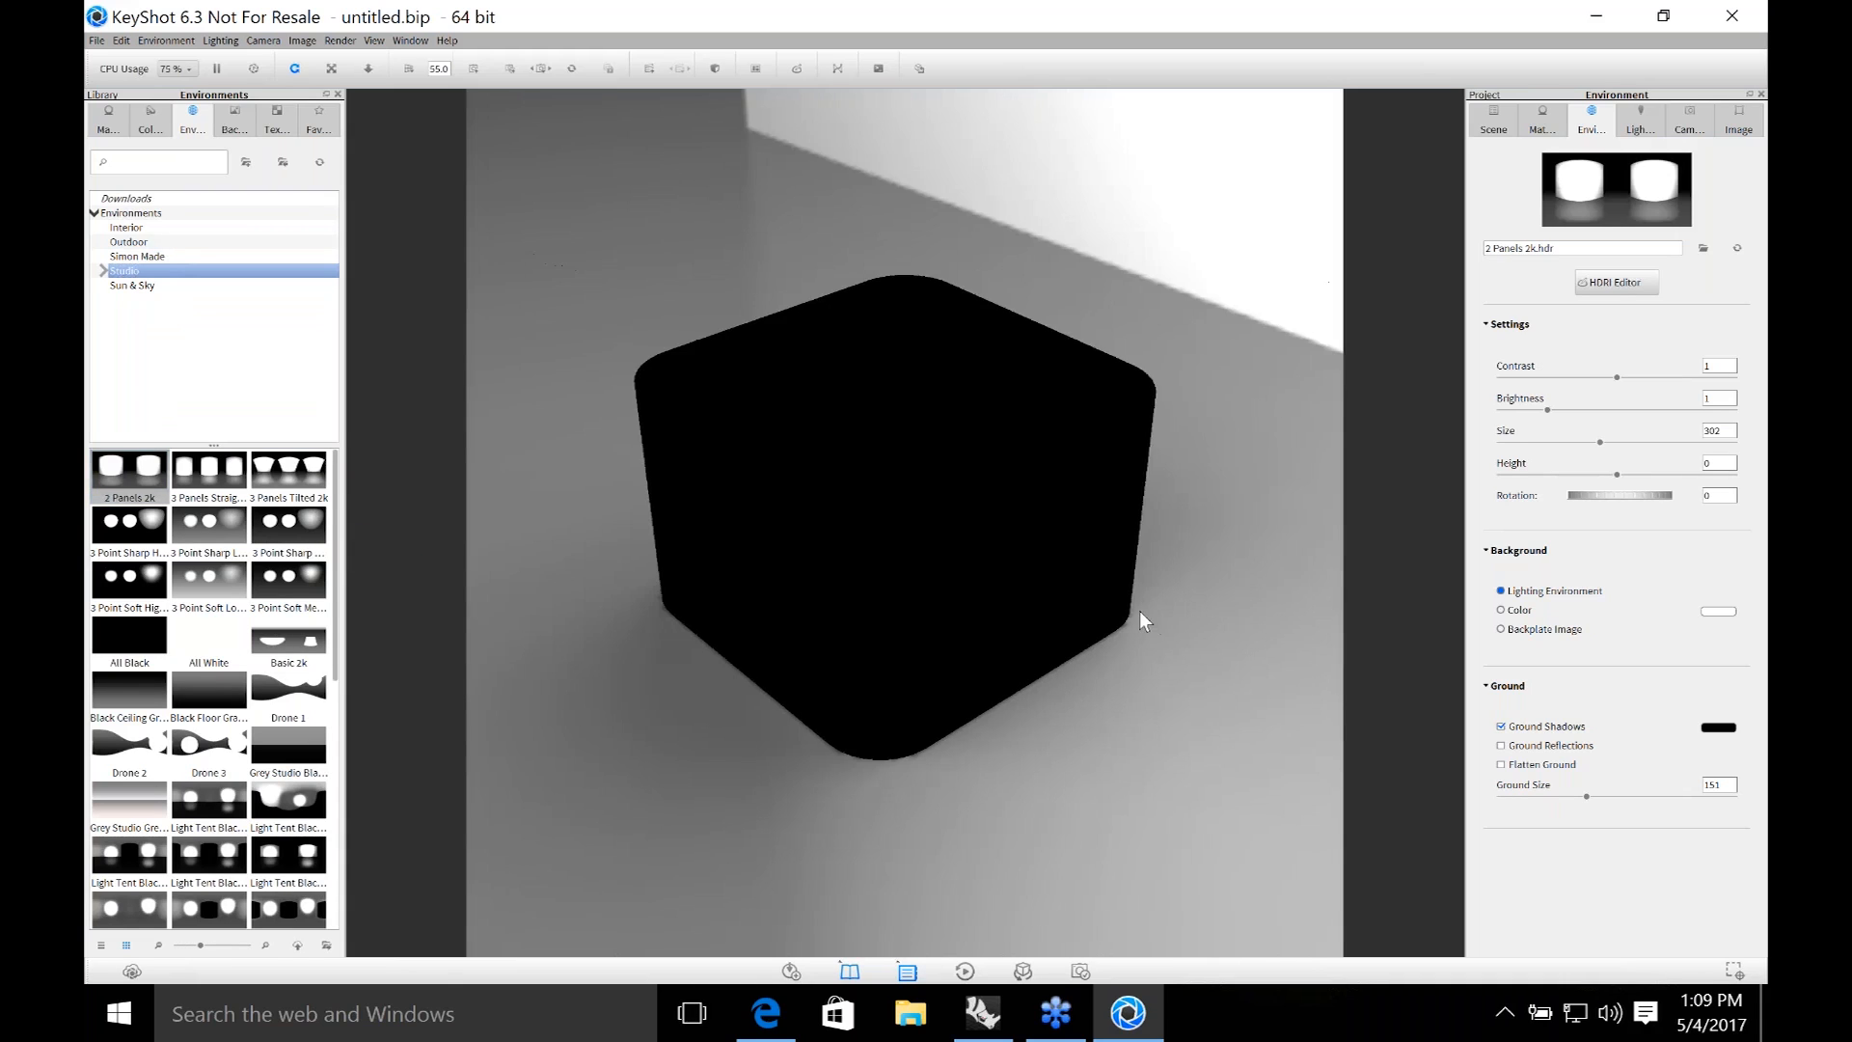
scroll(1138, 610, "down", 5)
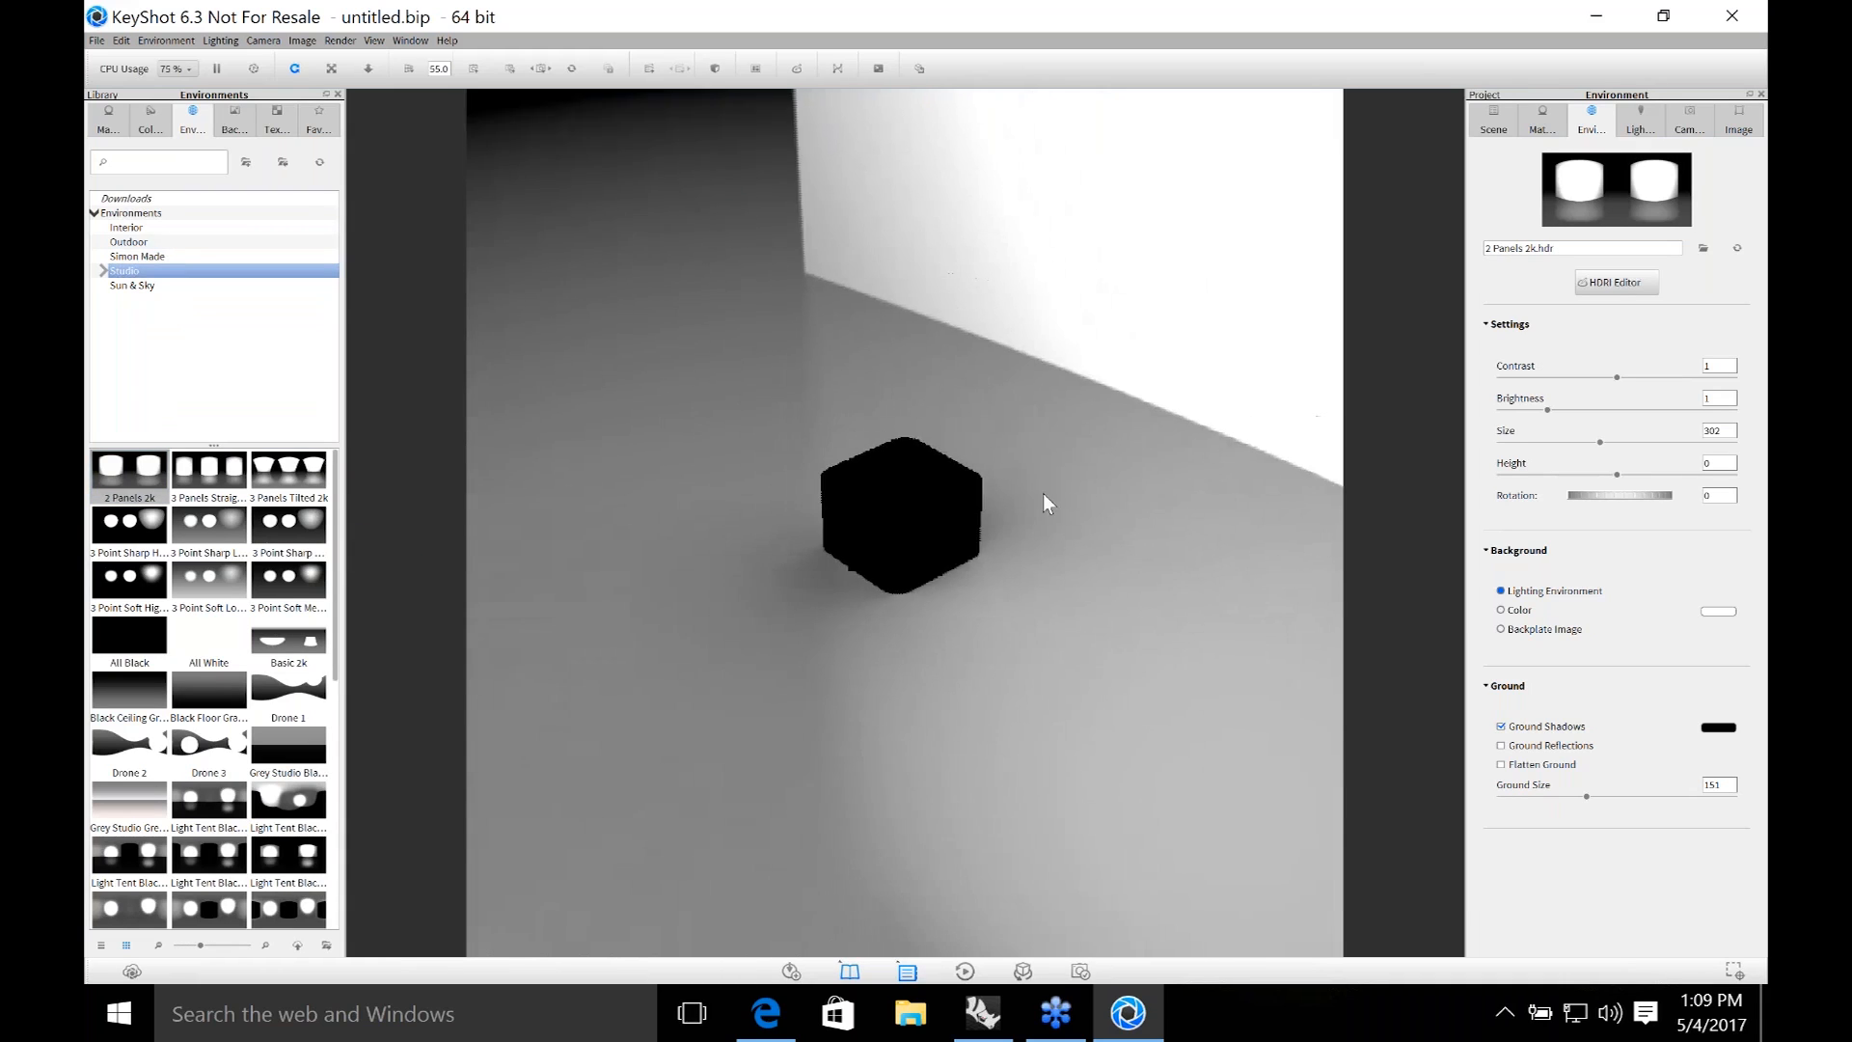
scroll(1043, 494, "up", 5)
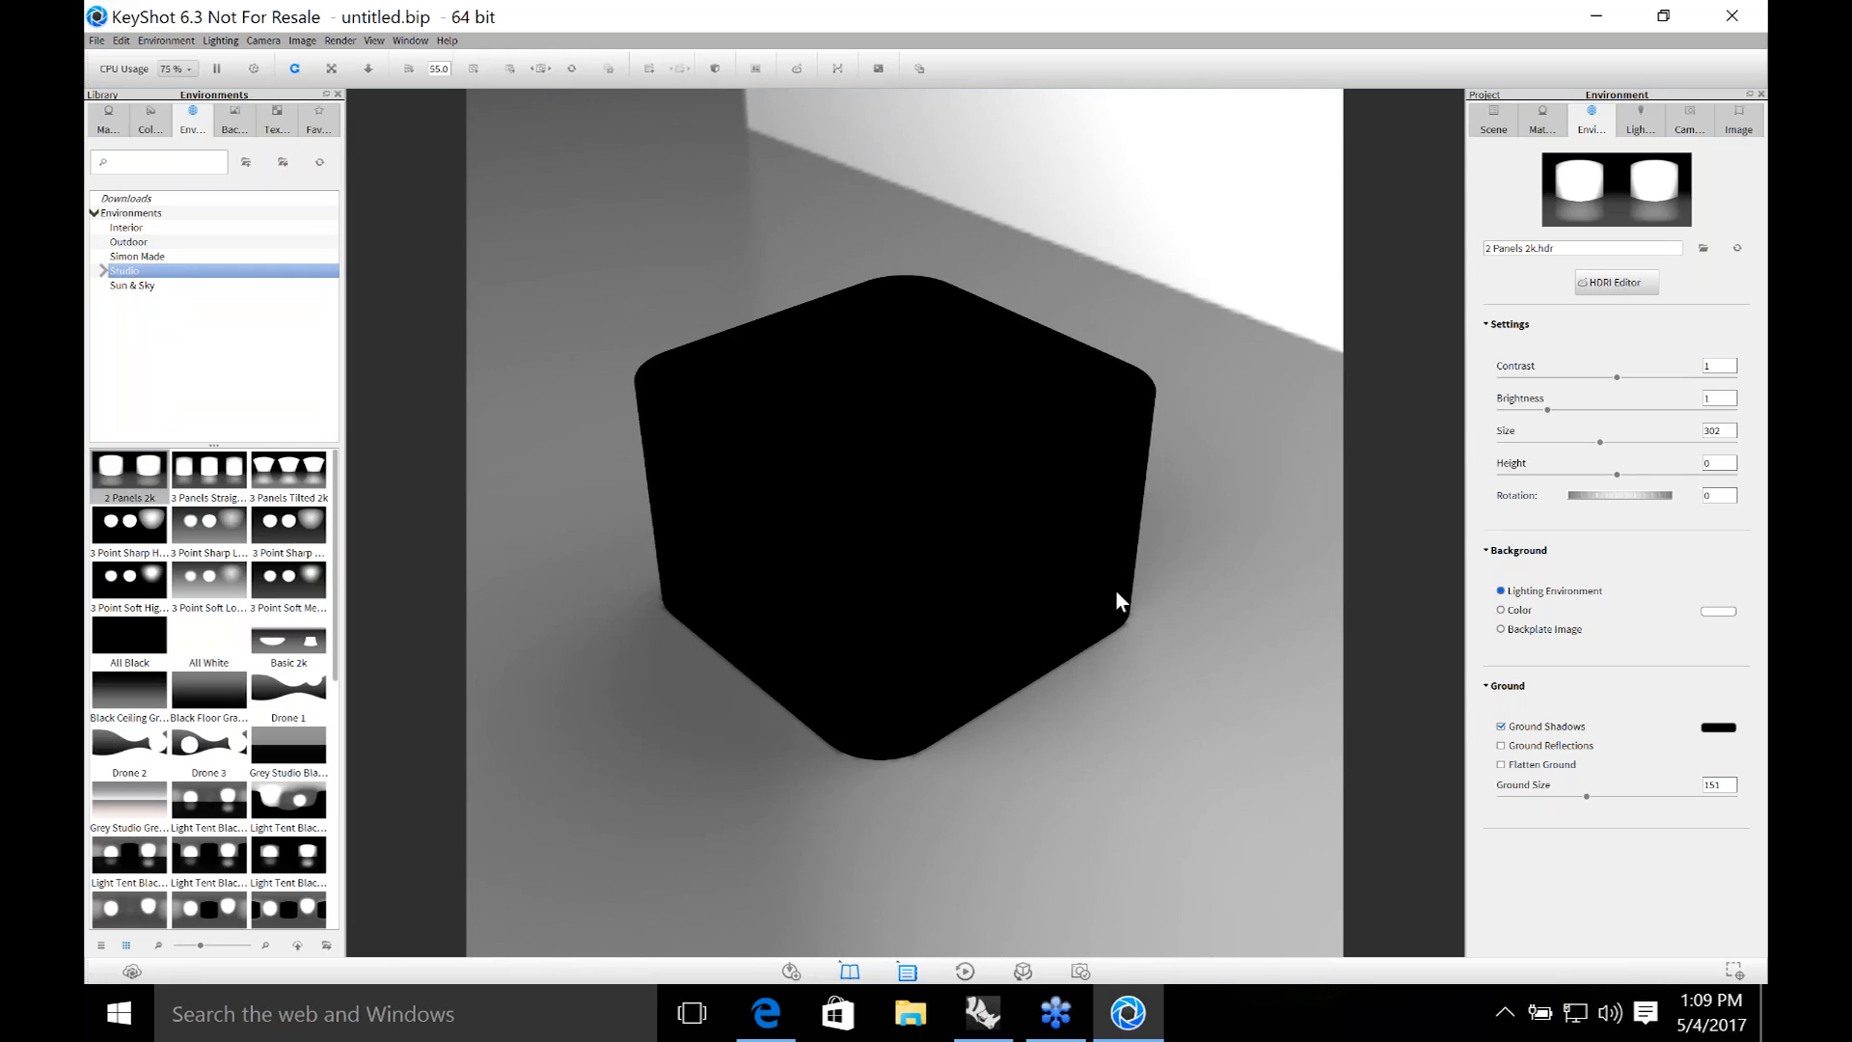
scroll(1115, 600, "down", 5)
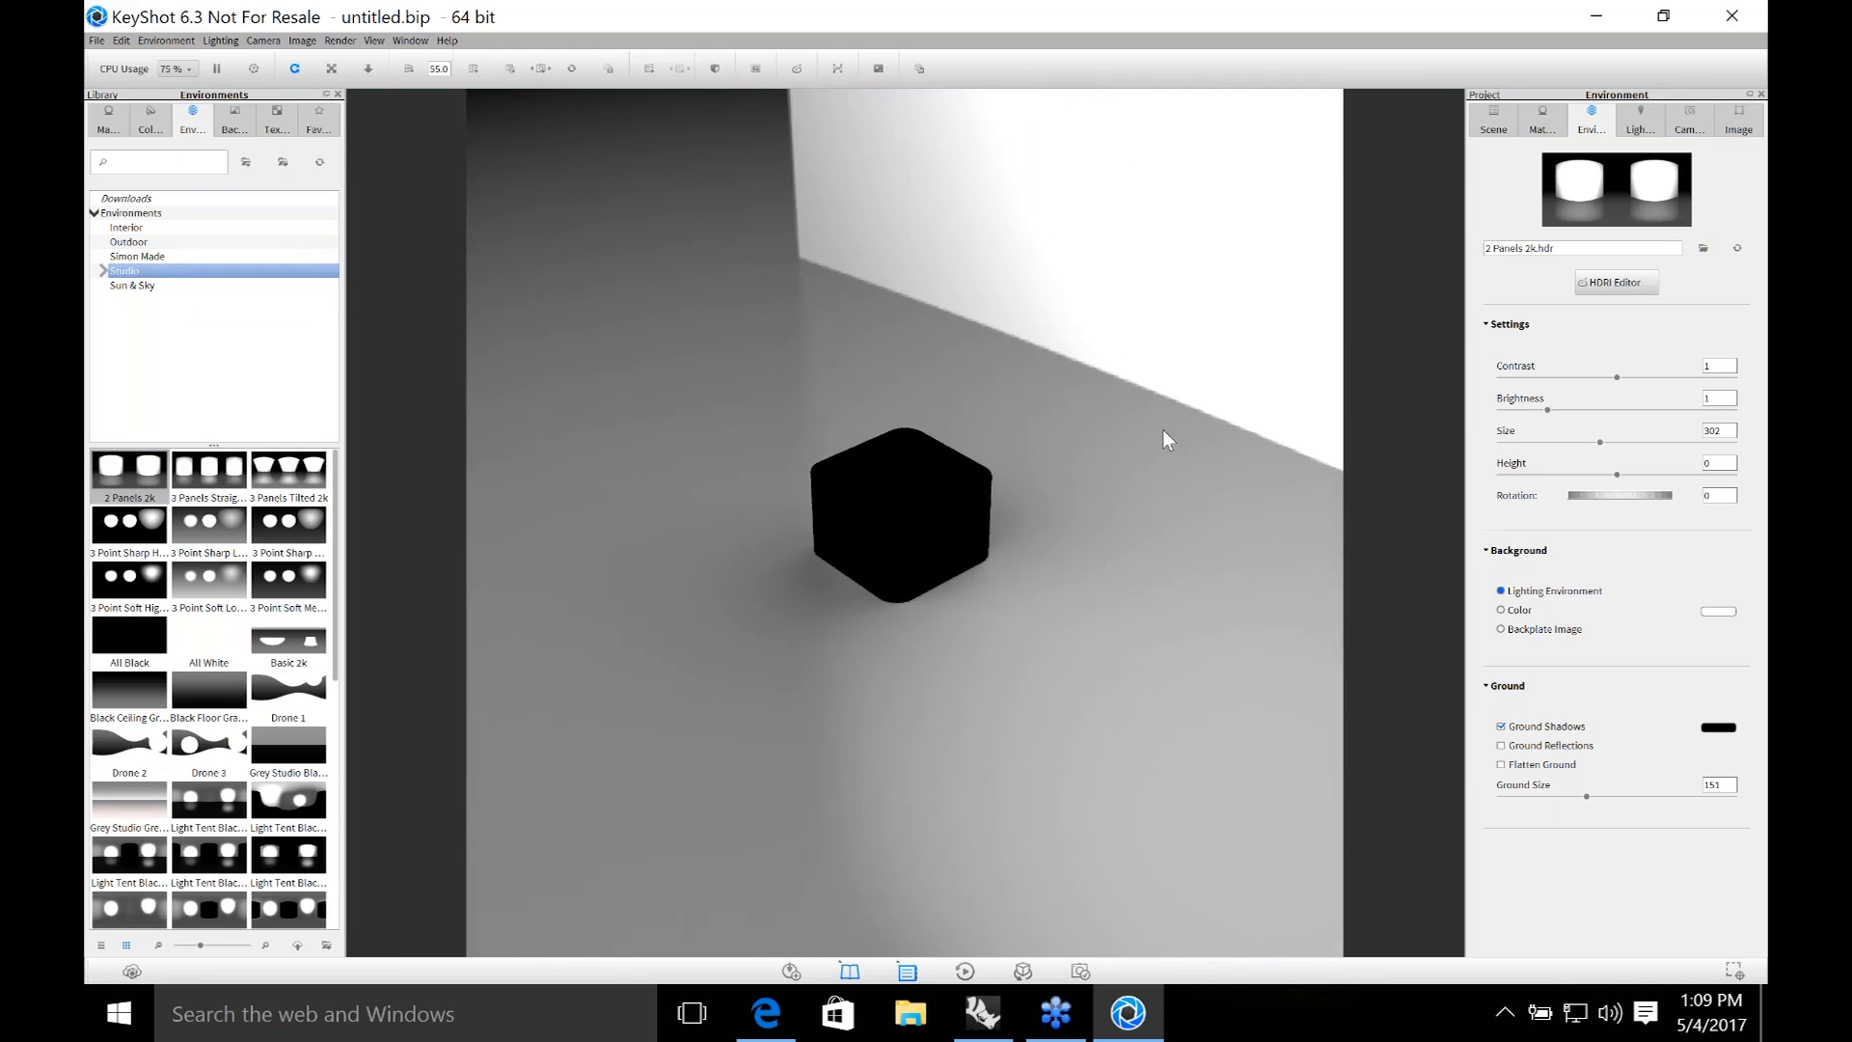
mouse_move(1161, 431)
left_mouse_down()
mouse_move(1146, 420)
mouse_move(1154, 453)
left_mouse_up()
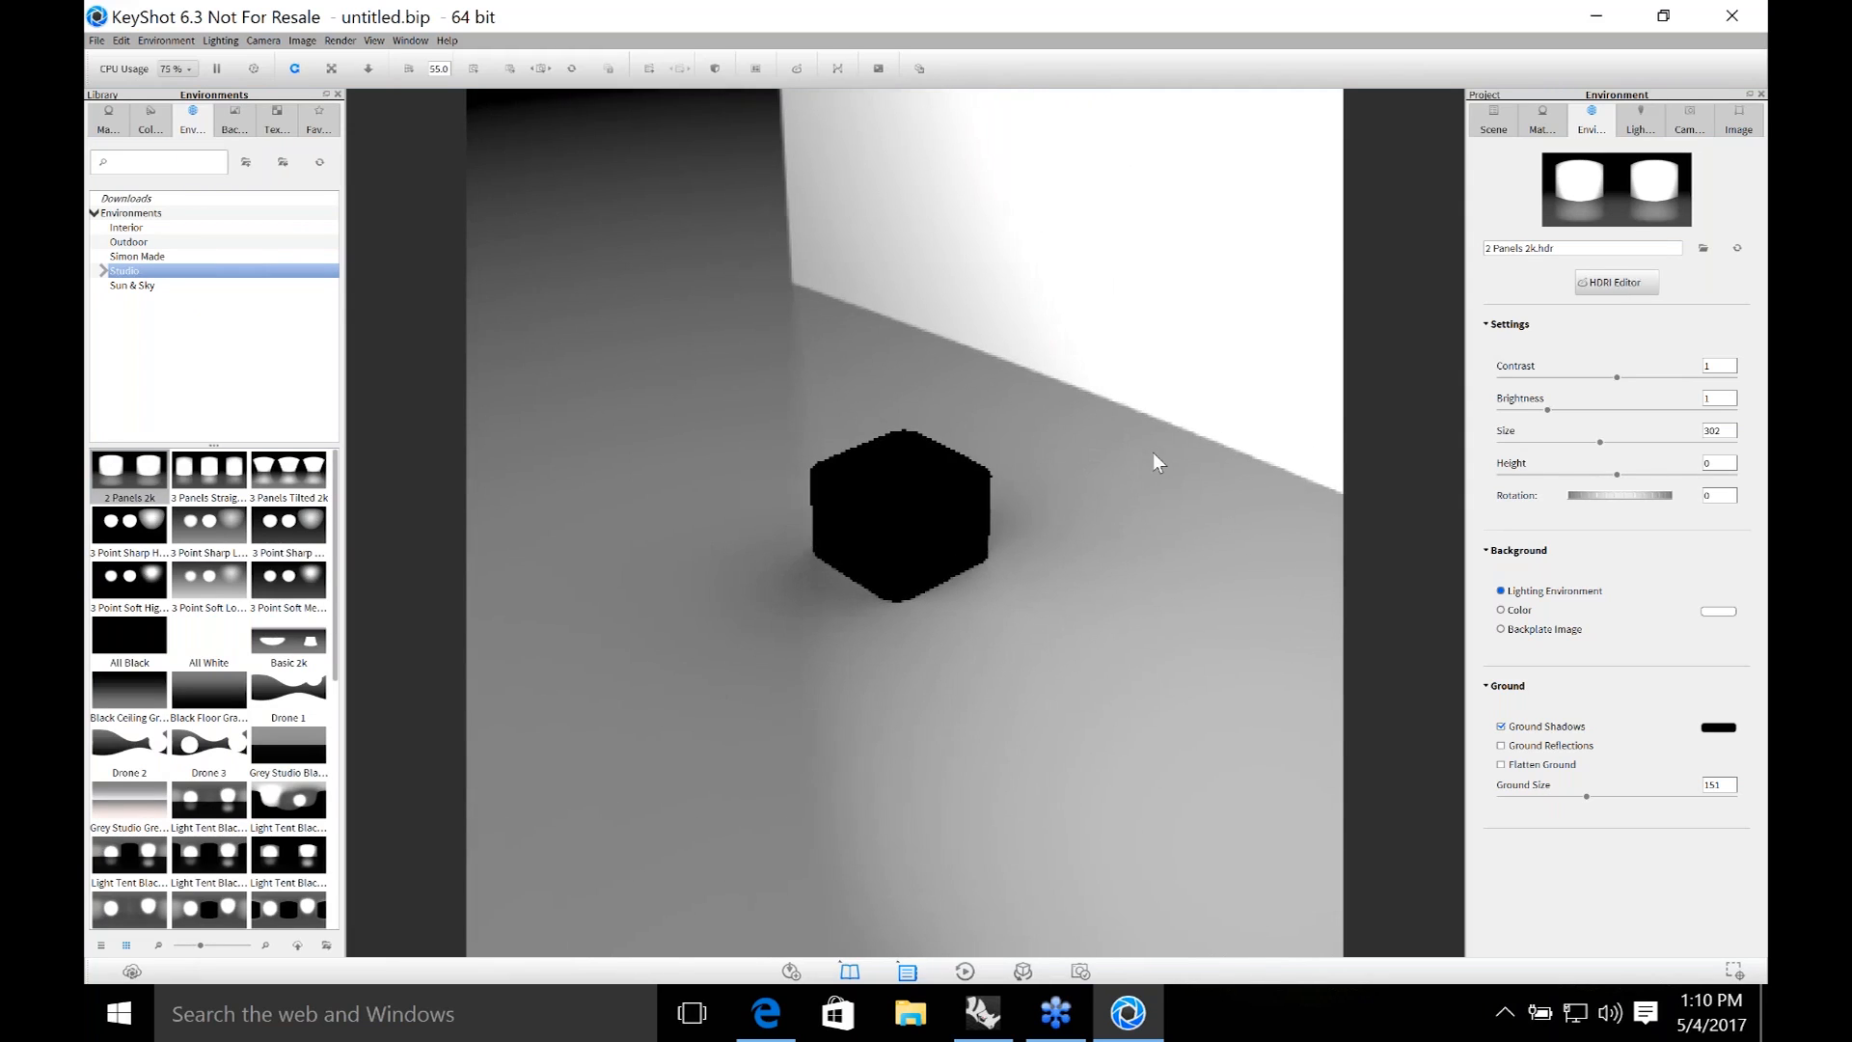
Set the environment background to Color and reframe the box closer in the view.
left_click(1503, 612)
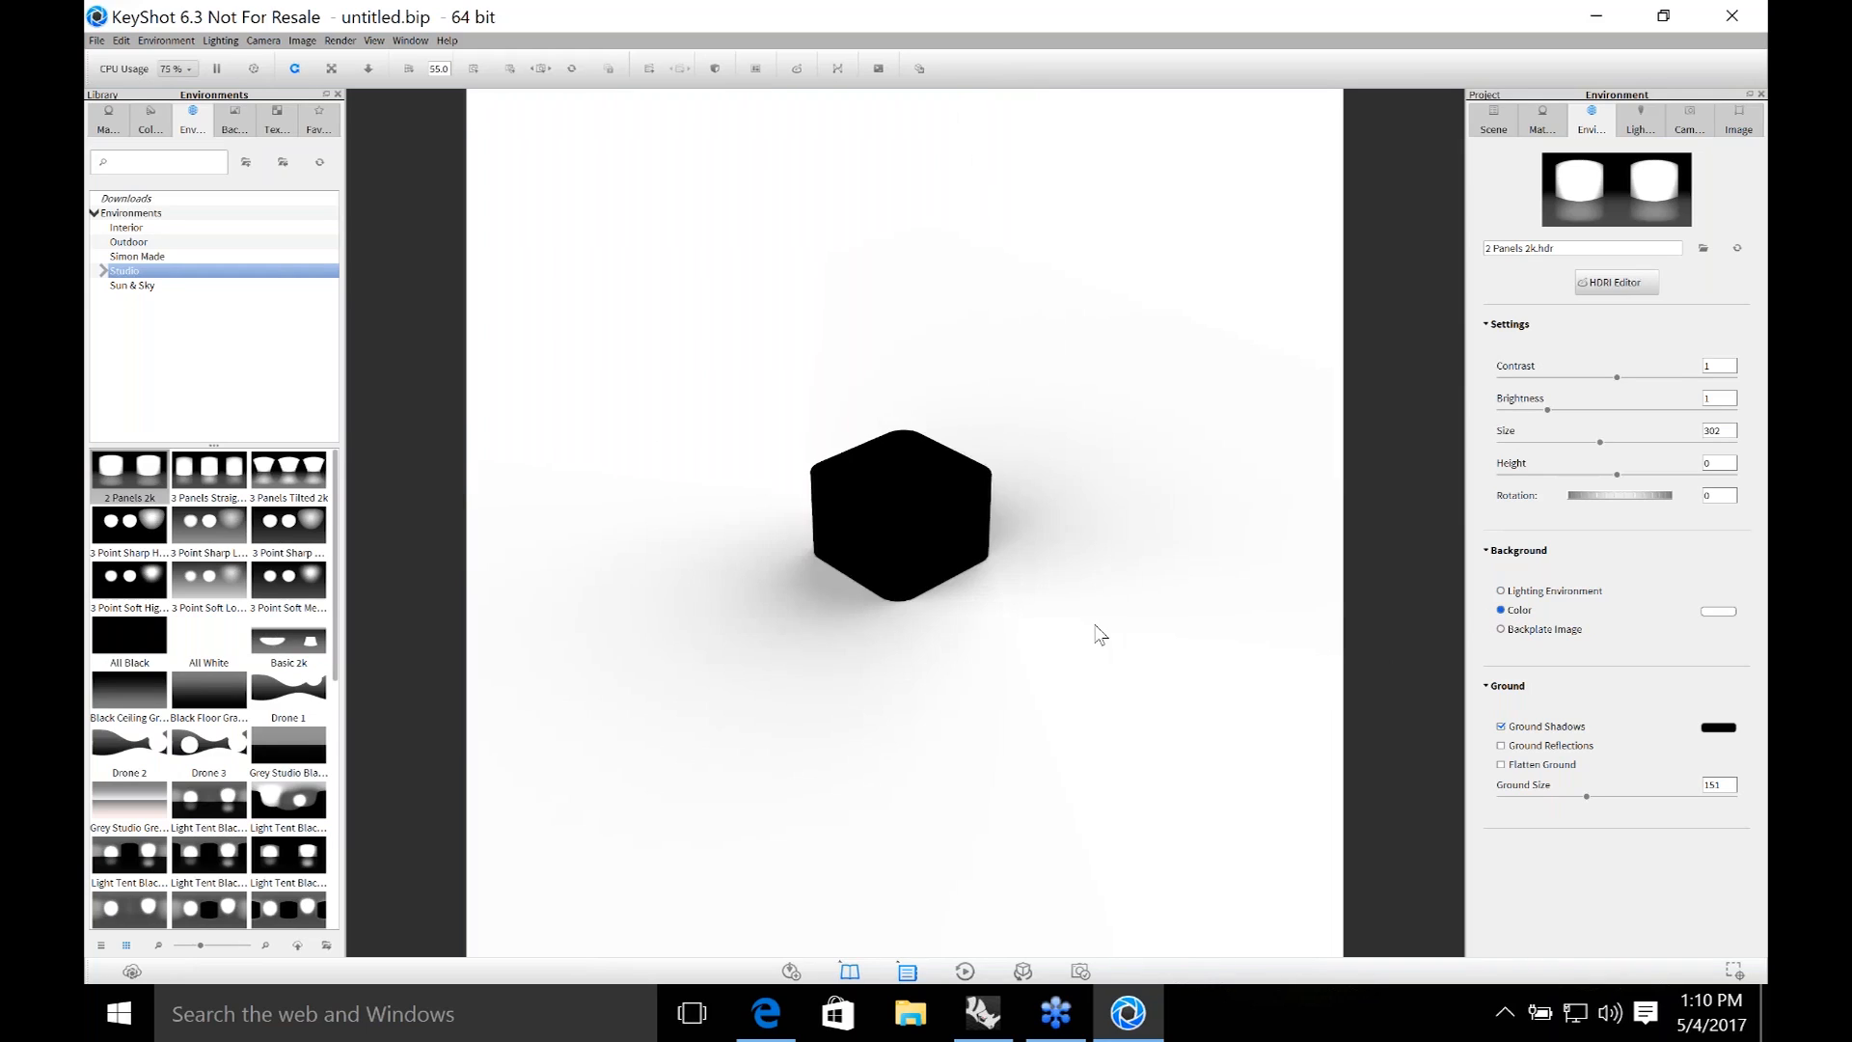
scroll(1090, 598, "up", 3)
scroll(1088, 590, "up", 1)
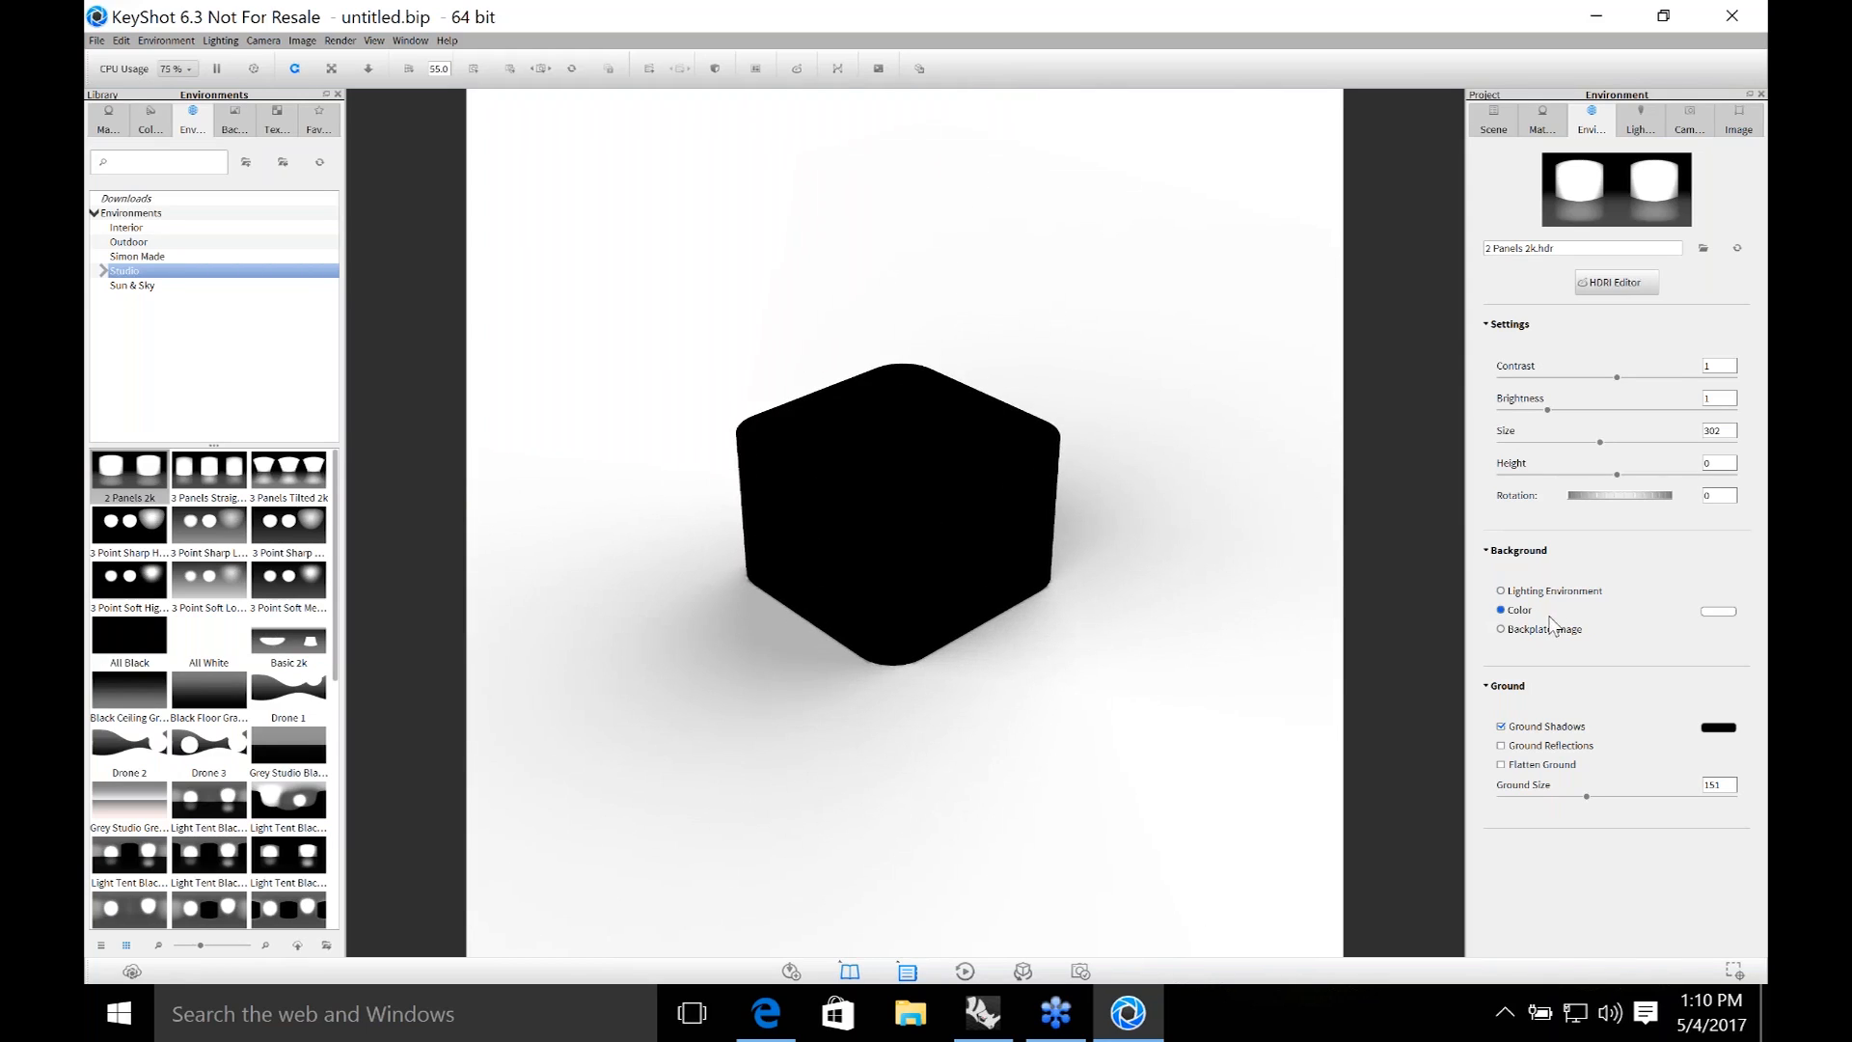
mouse_move(1270, 629)
left_mouse_down()
mouse_move(1265, 605)
mouse_move(1256, 619)
left_mouse_up()
left_click(1245, 617)
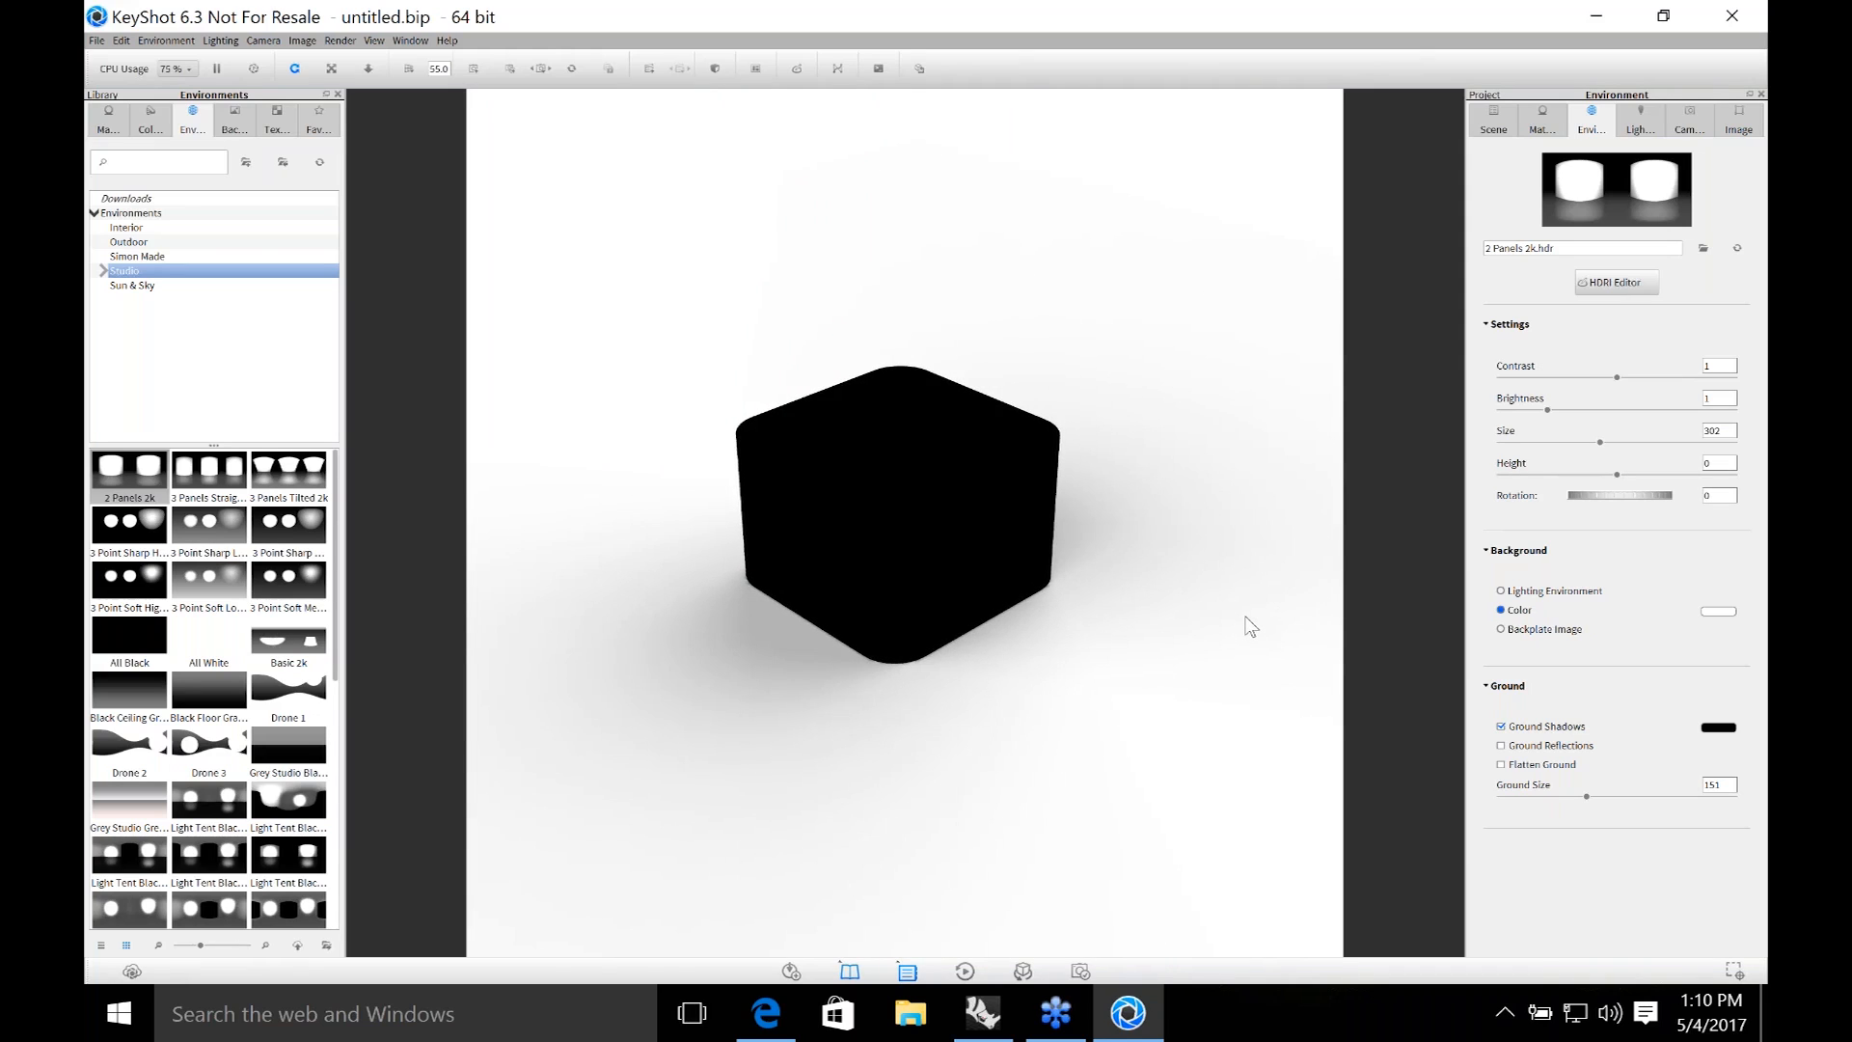
Review the project's list of materials, then return to the scene's parts tree.
left_click(1532, 125)
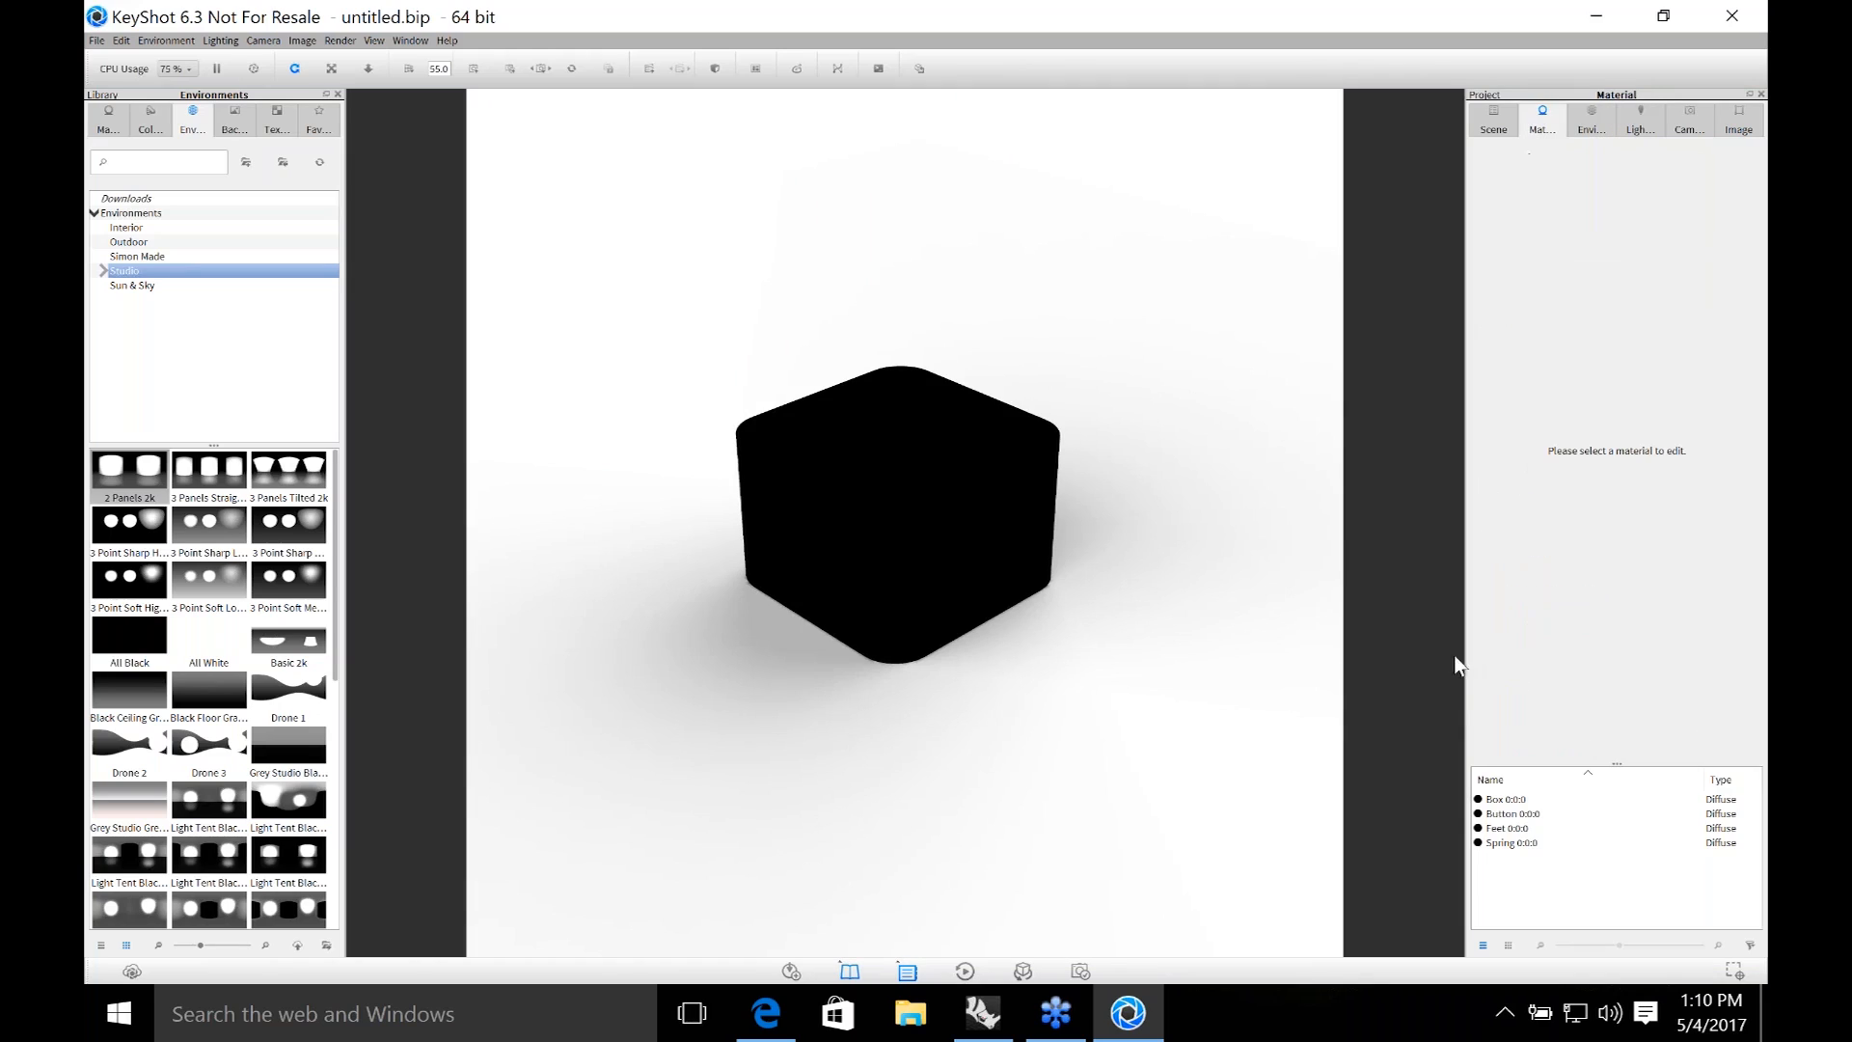
left_click(1497, 133)
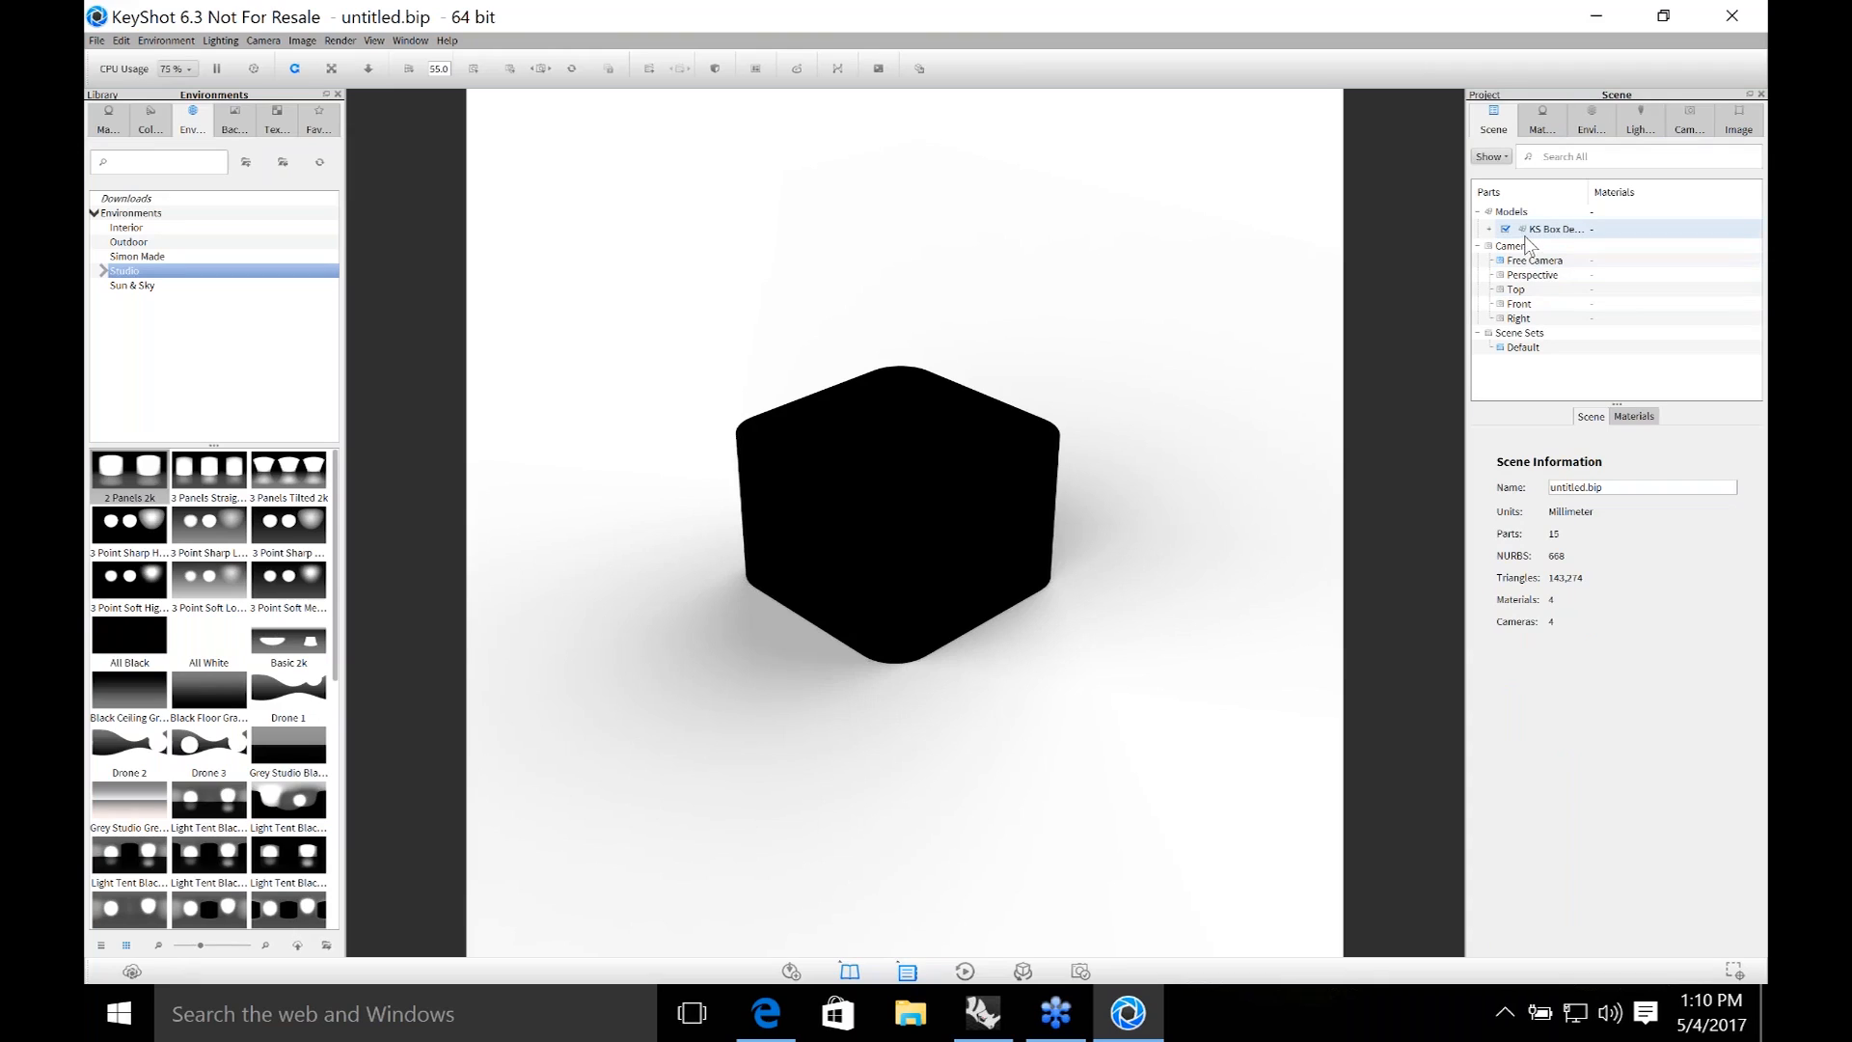
Hide Box 2 and Box 3 of the KS Box model and bring up the hard shiny plastics in the material library.
left_click(1491, 230)
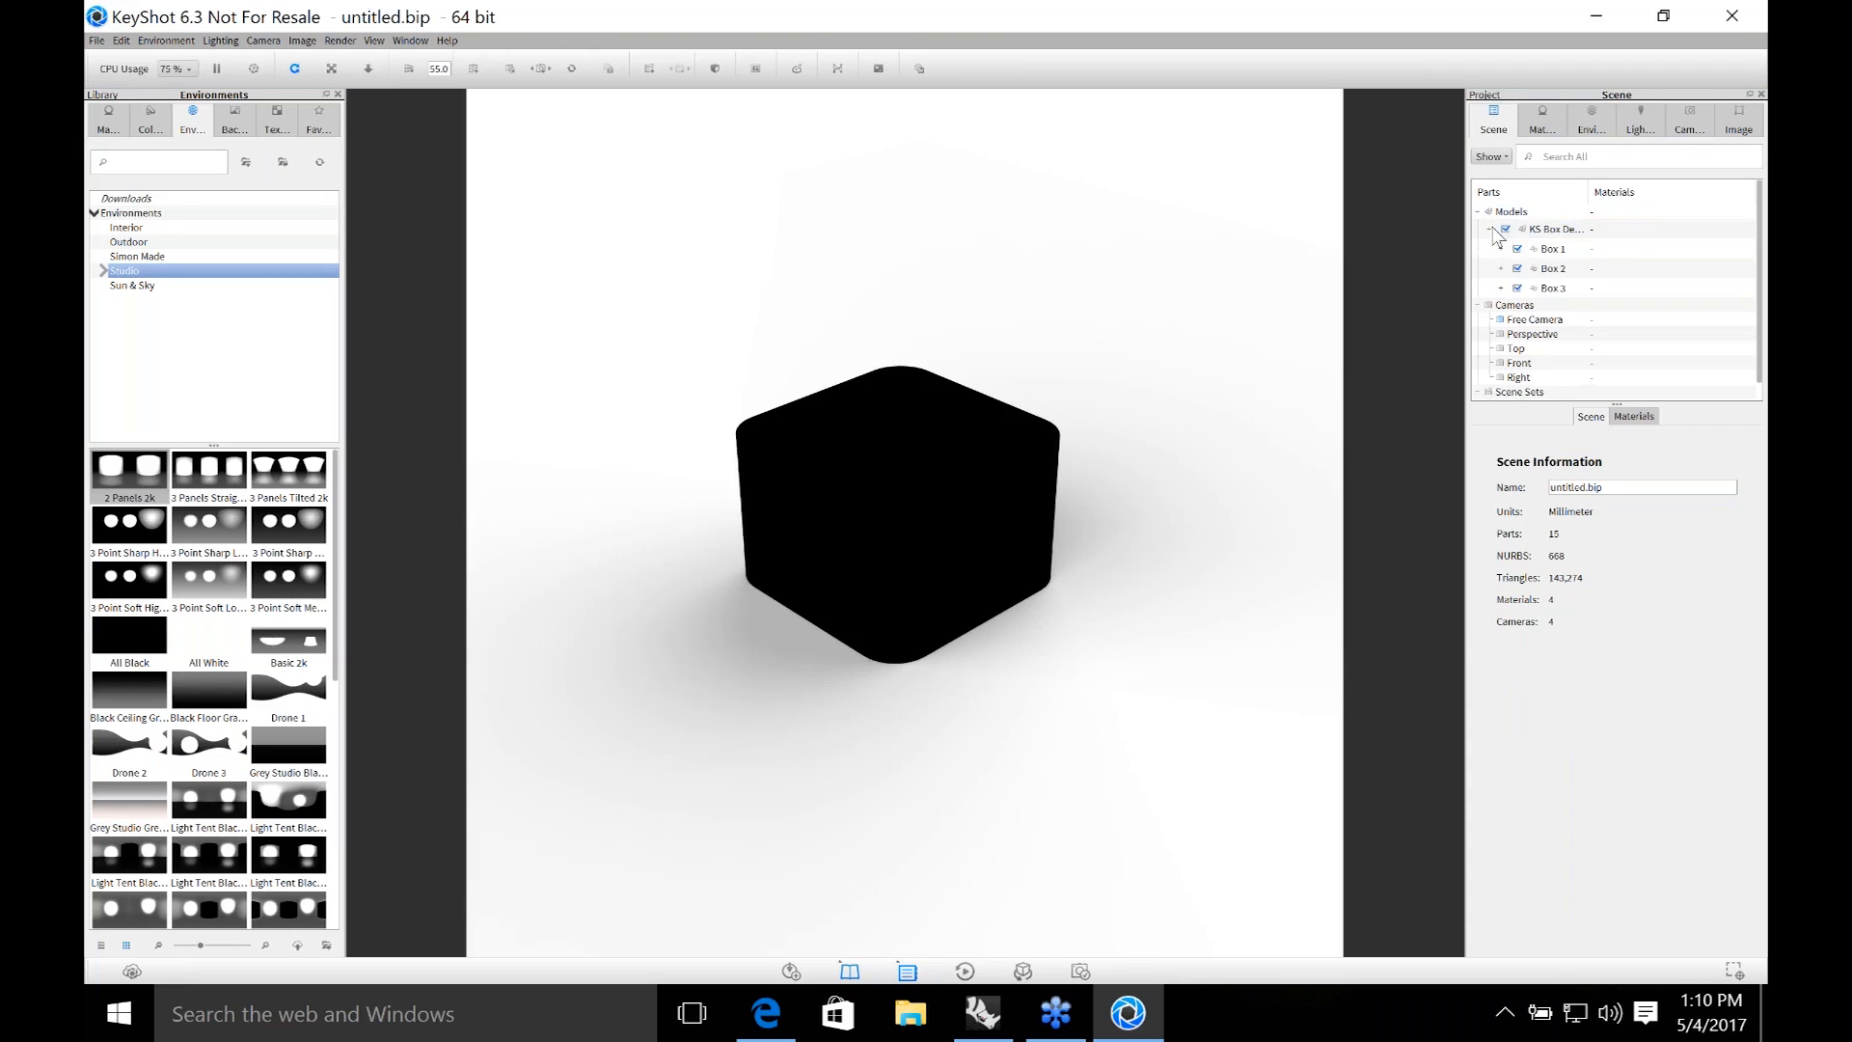
left_click(1518, 269)
left_click(1518, 288)
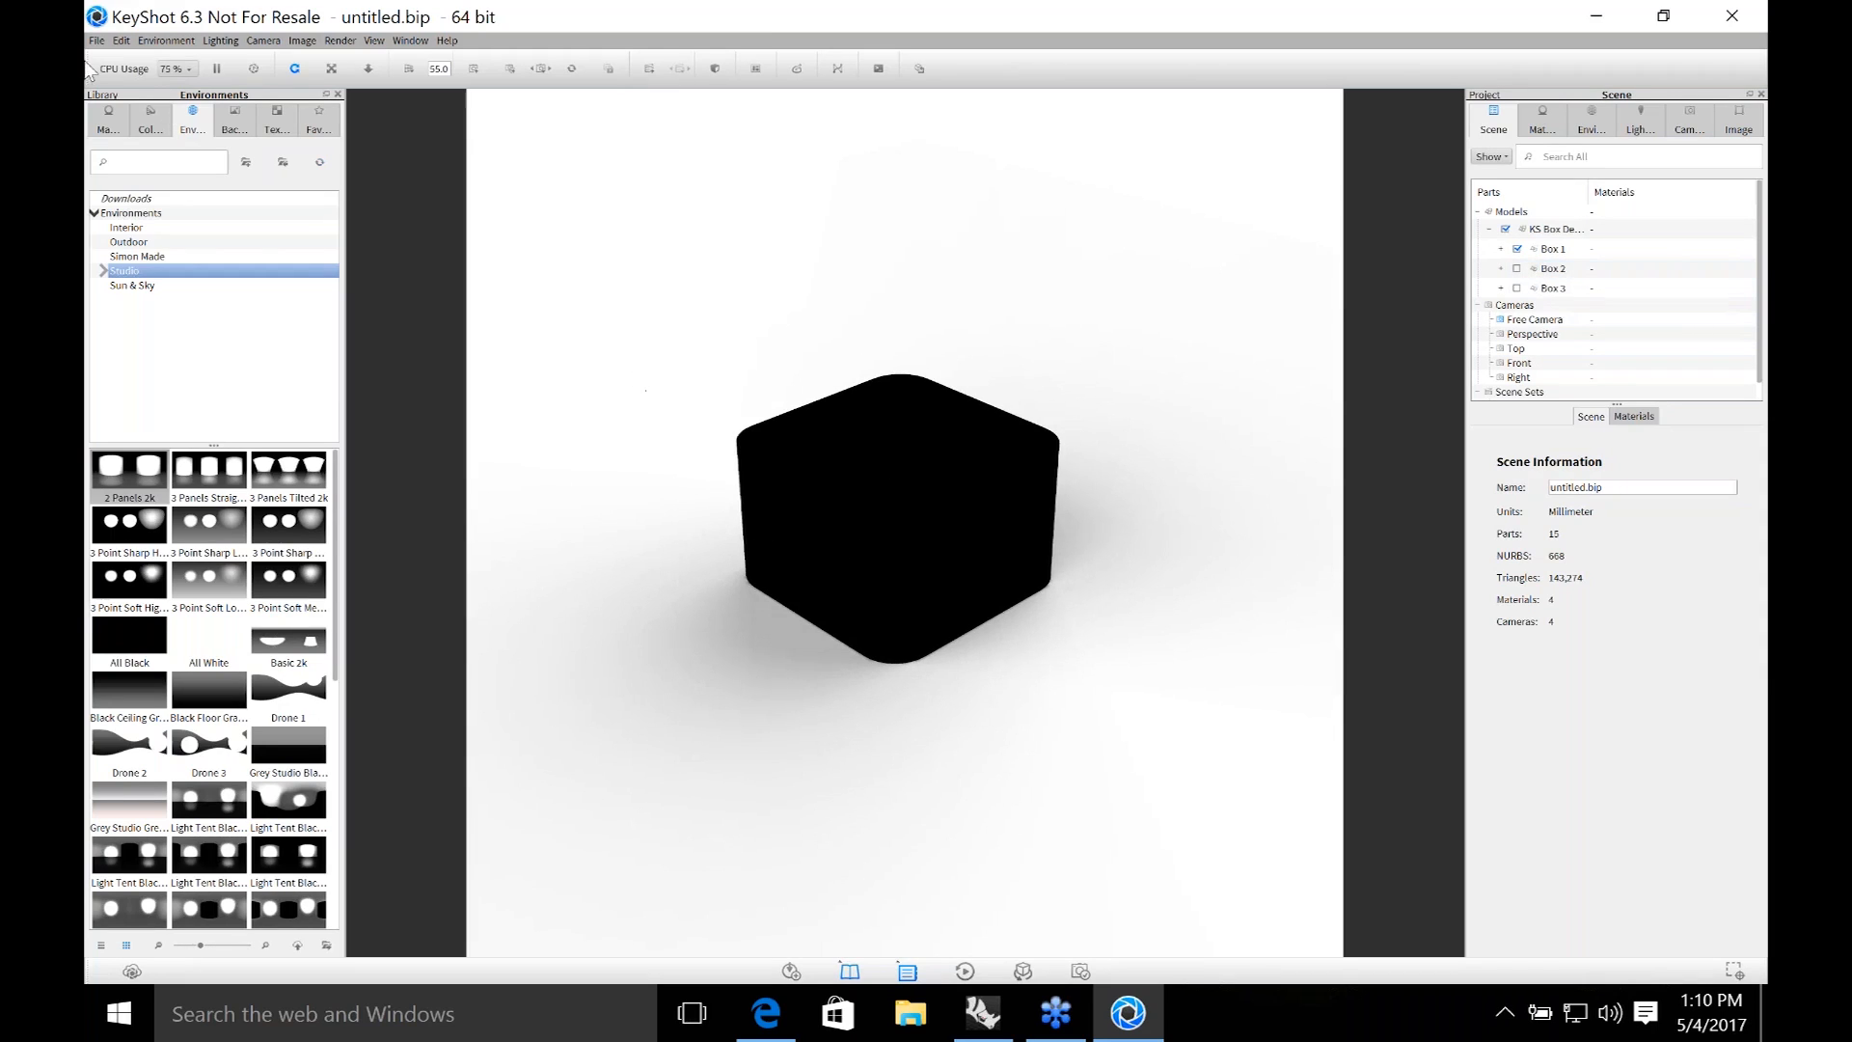
left_click(112, 123)
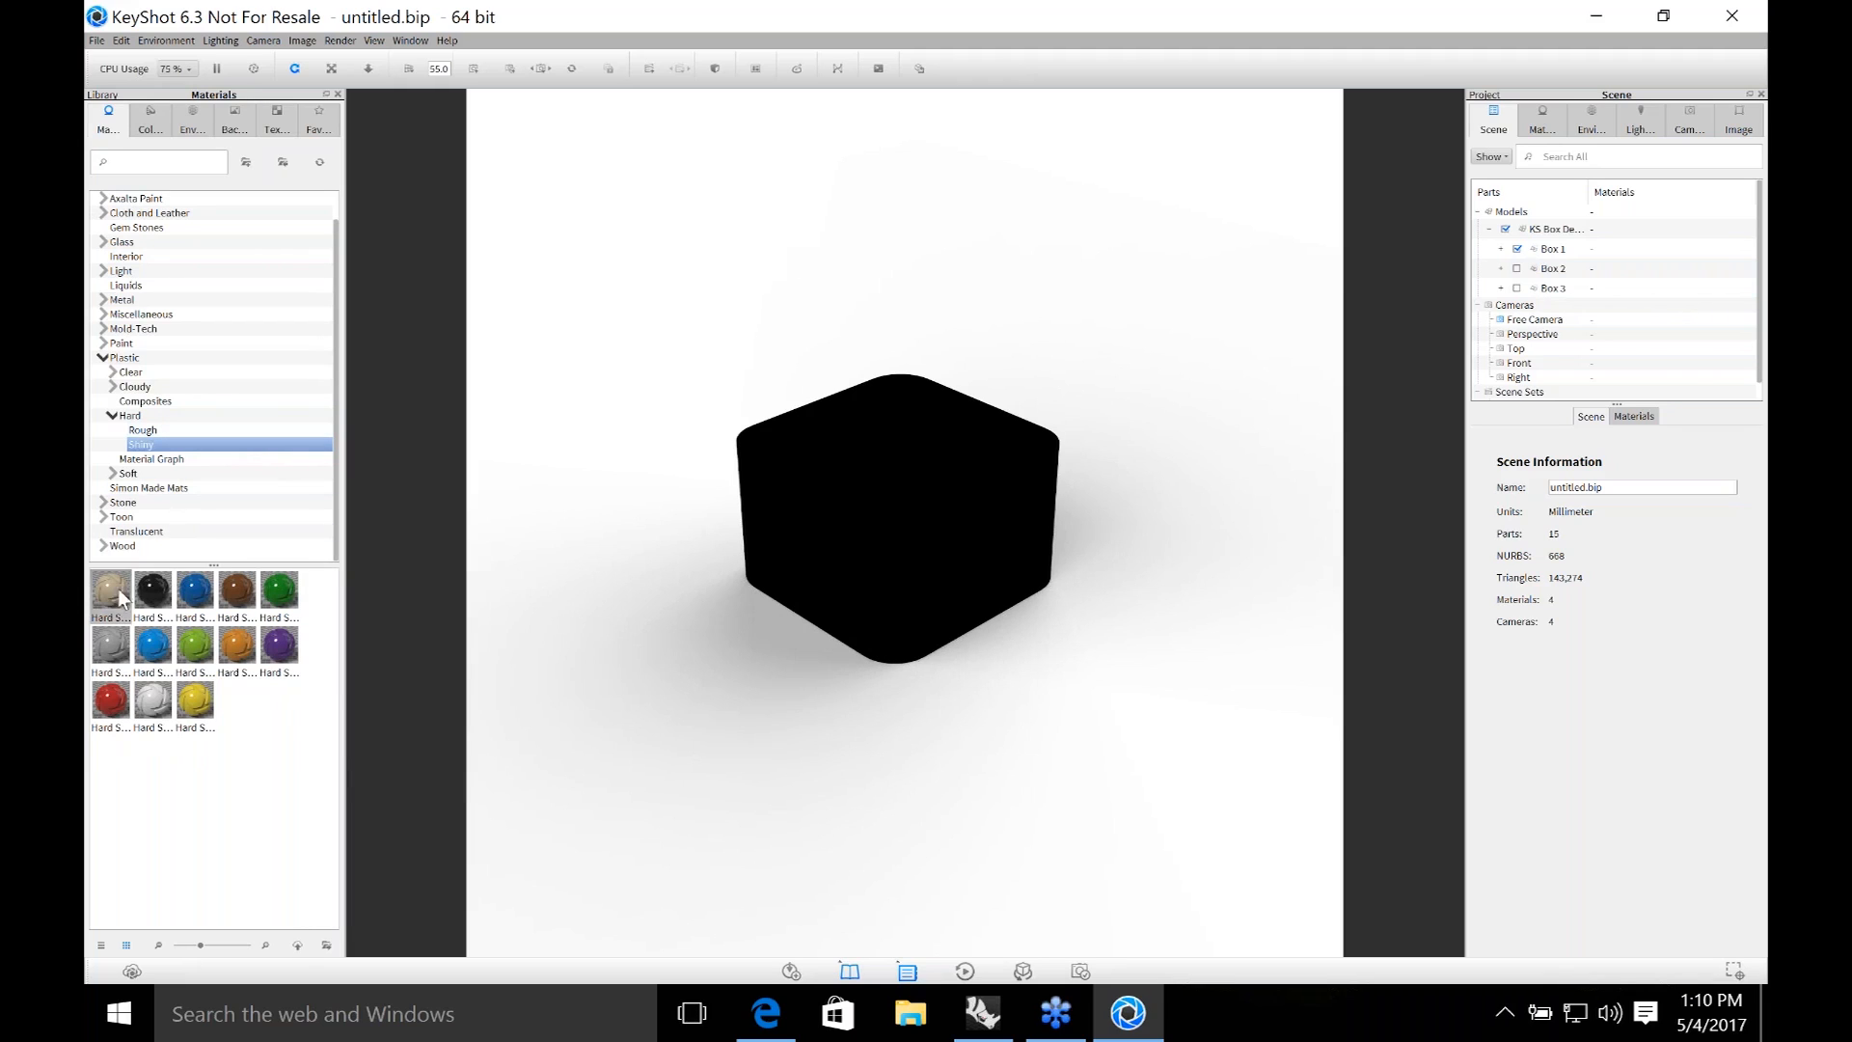
Apply Hard Shiny Plastic Light Blue to the box body and Hard Shiny Plastic Red to the button on its lid.
left_click_drag(152, 644, 926, 558)
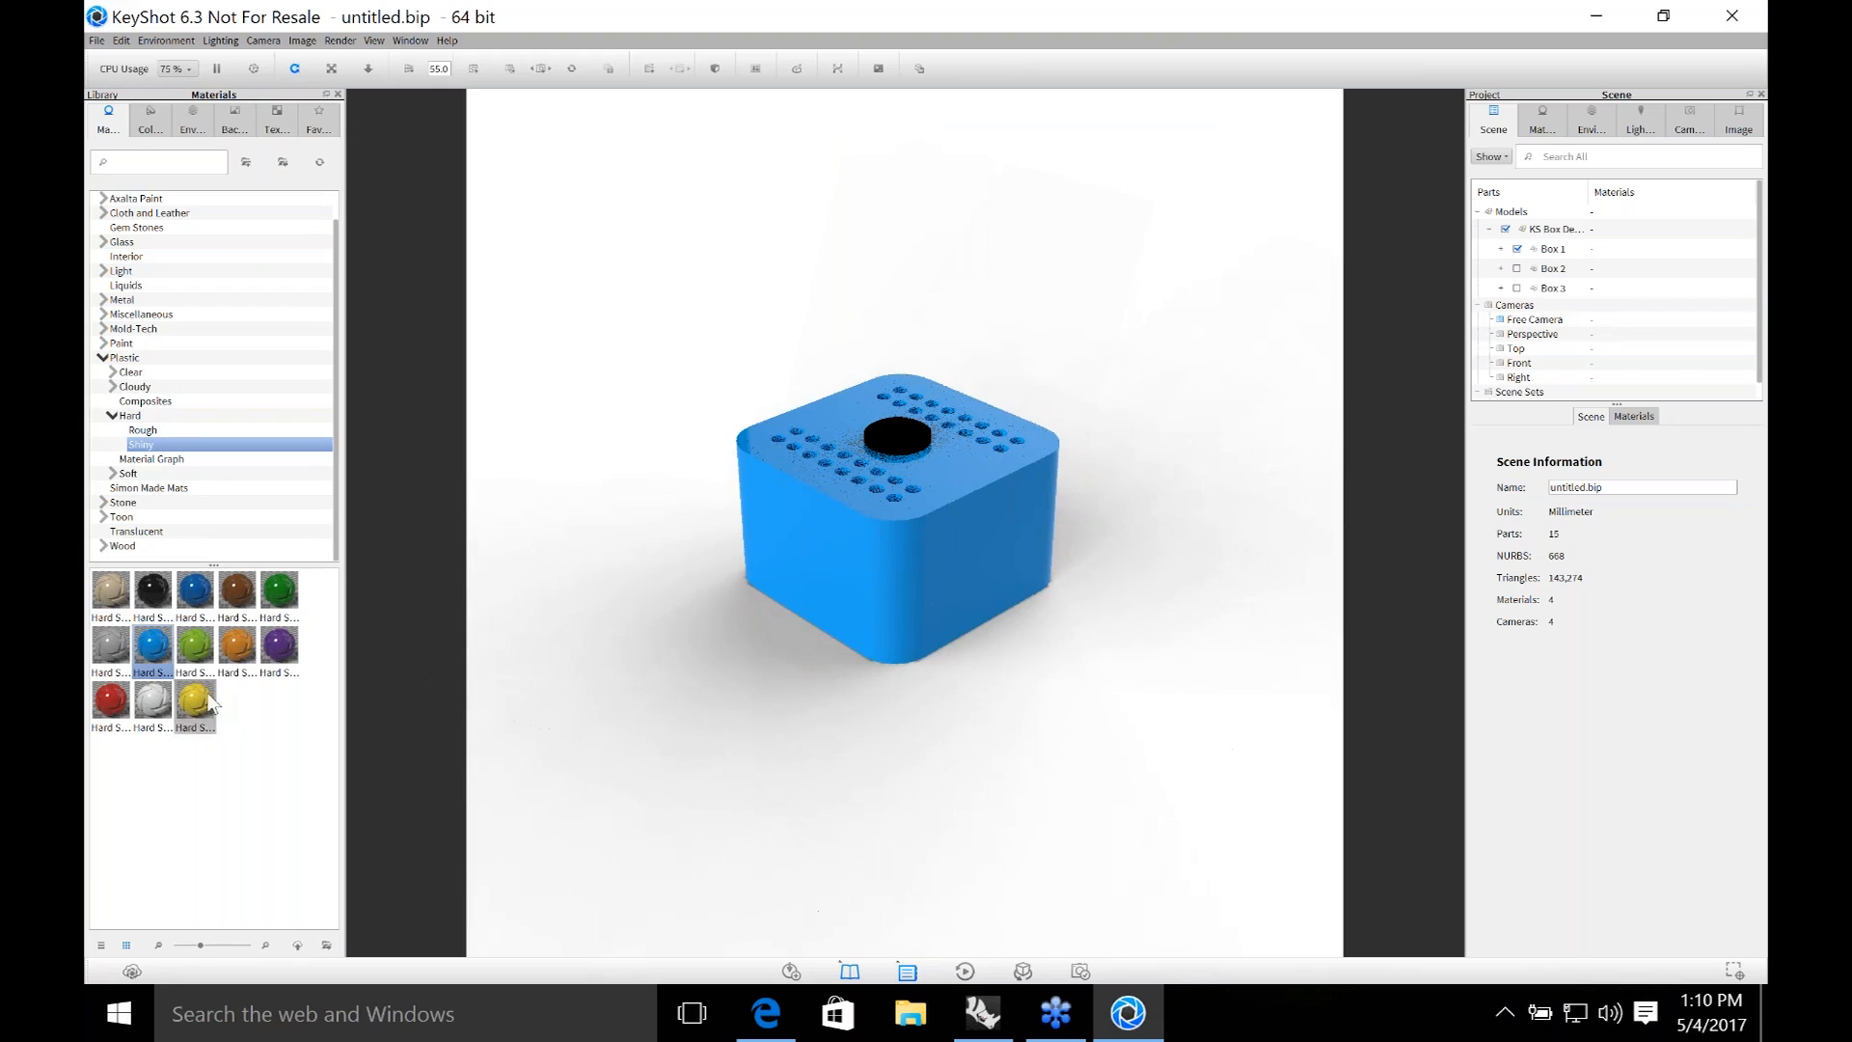
mouse_move(151, 646)
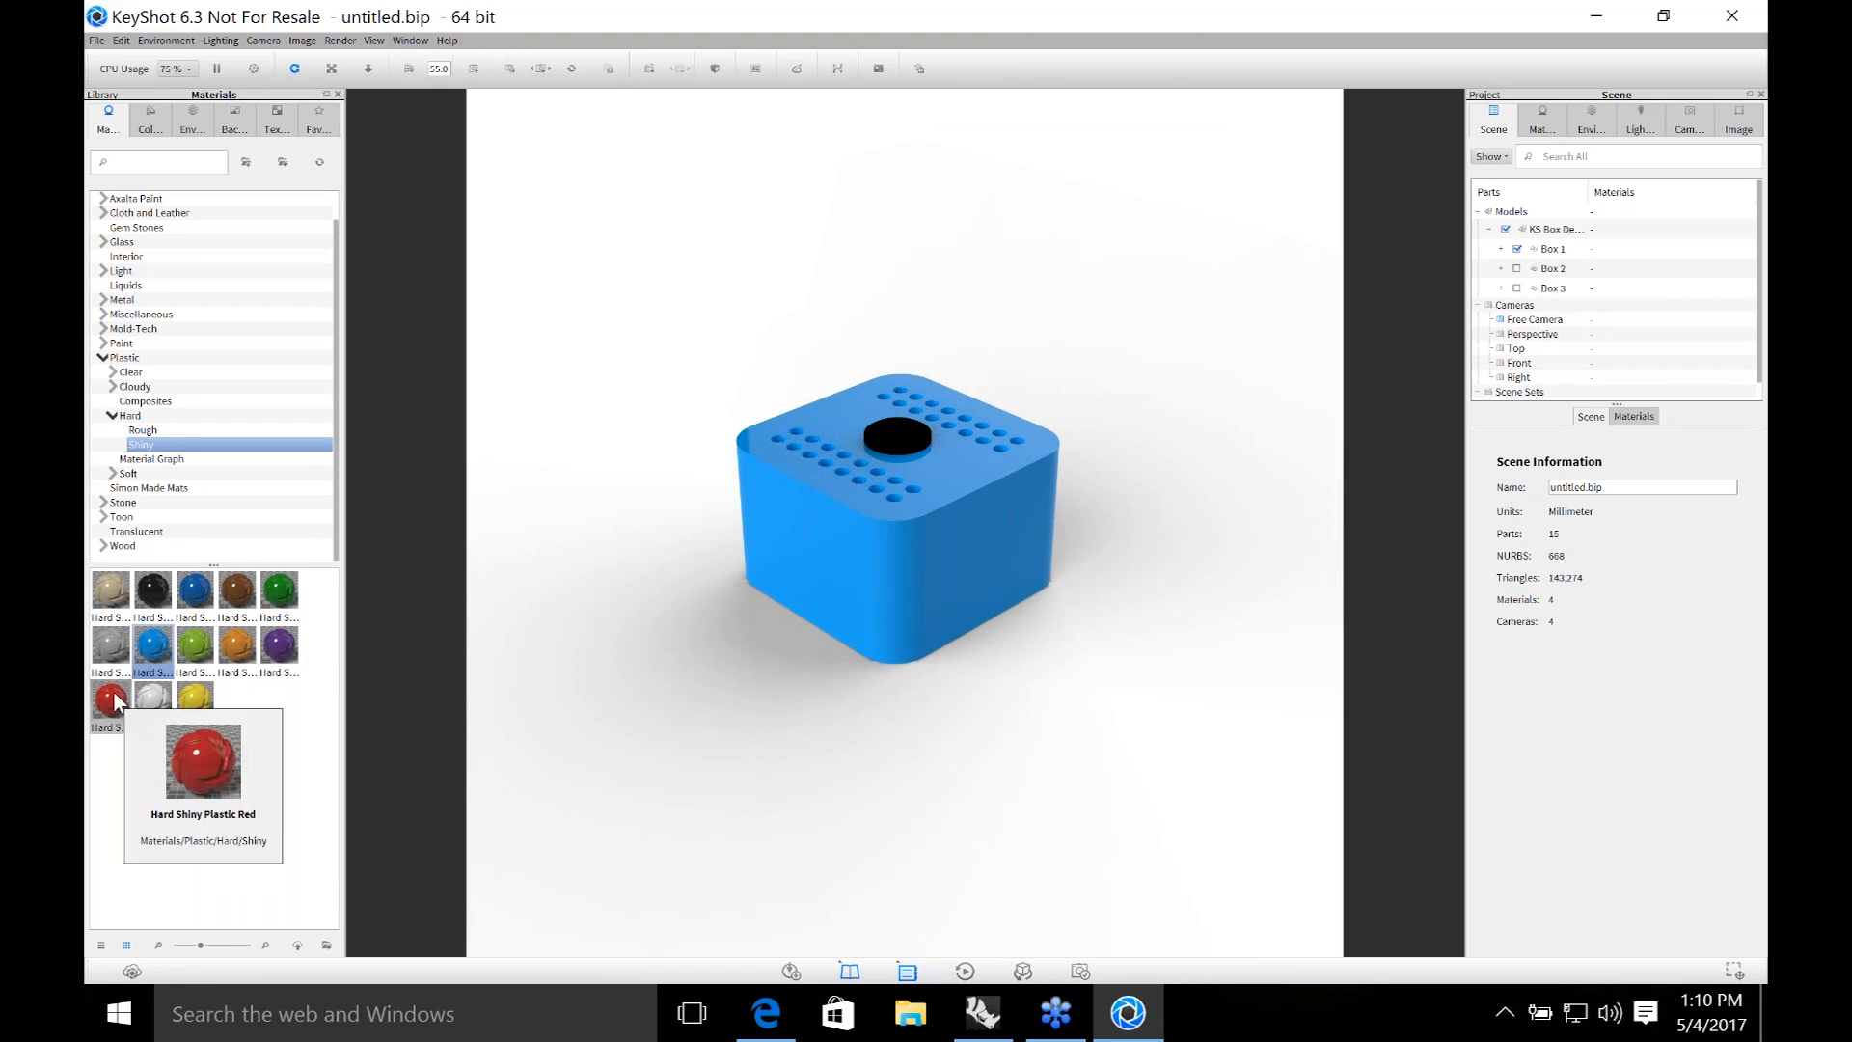
left_click_drag(111, 700, 901, 433)
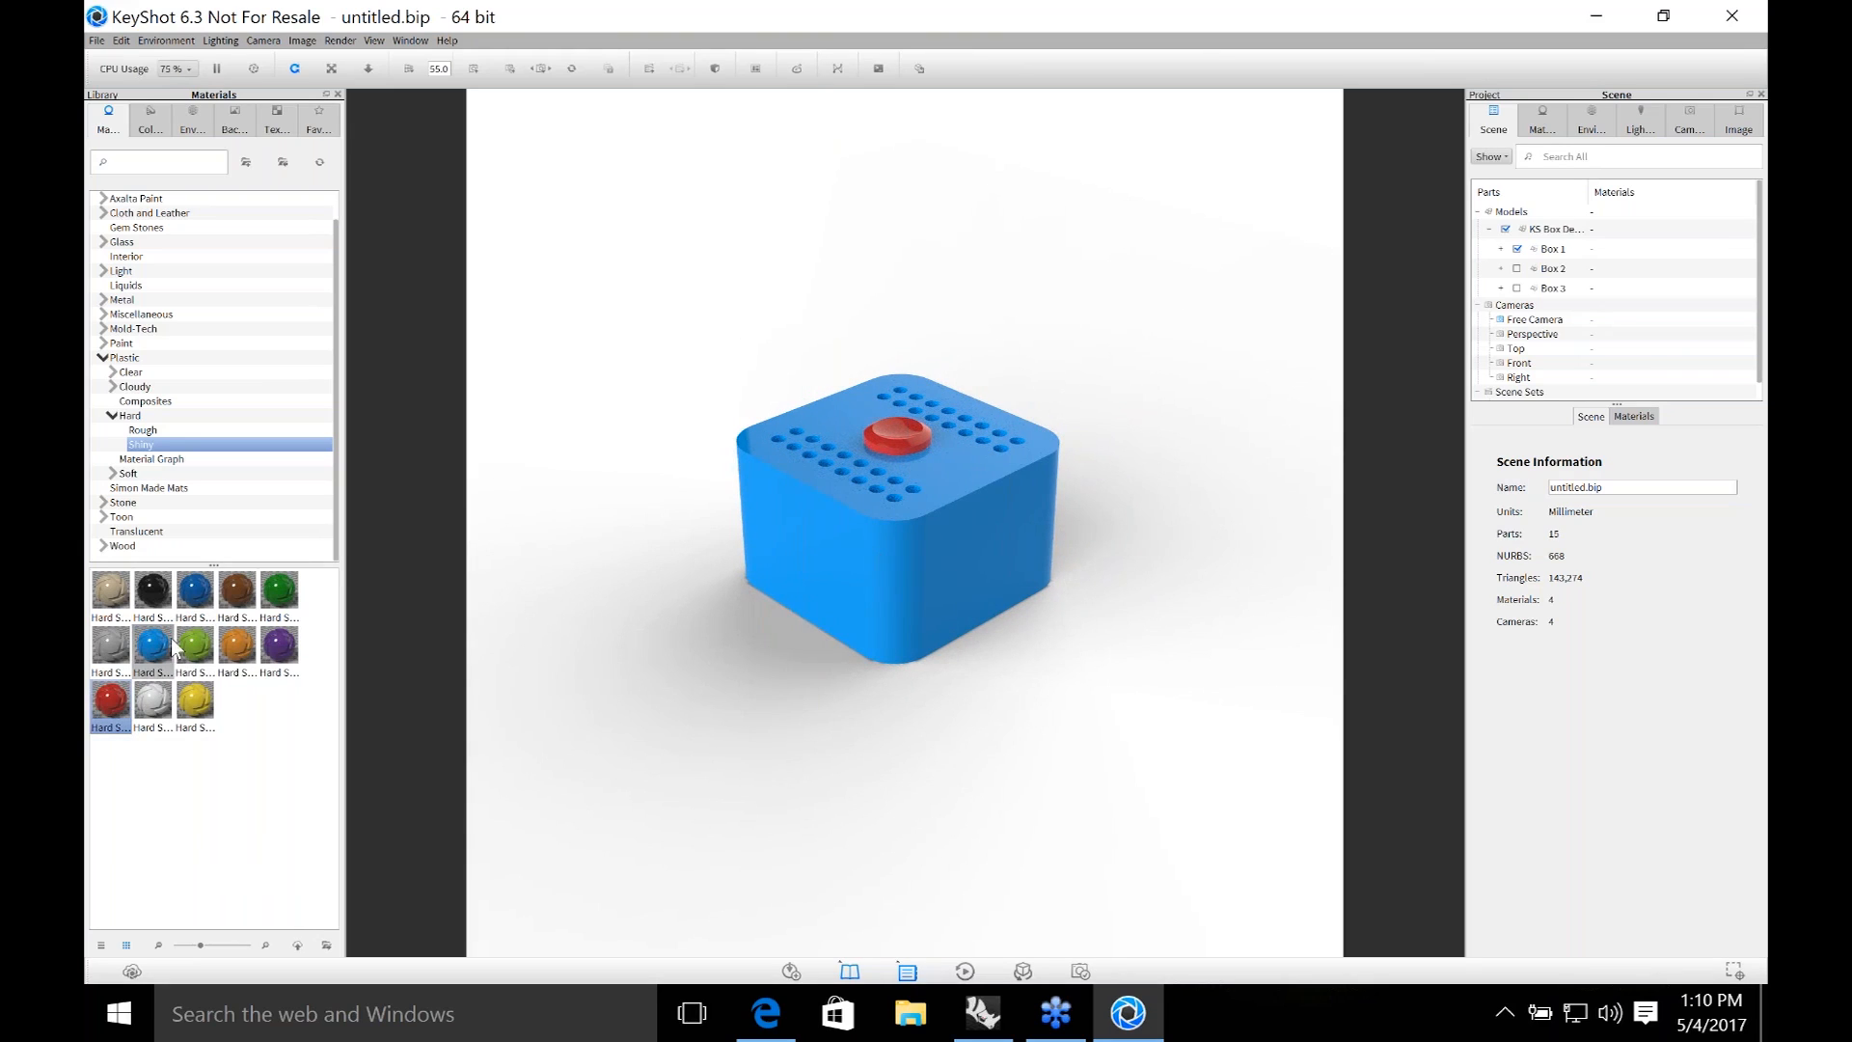
left_click_drag(152, 645, 860, 629)
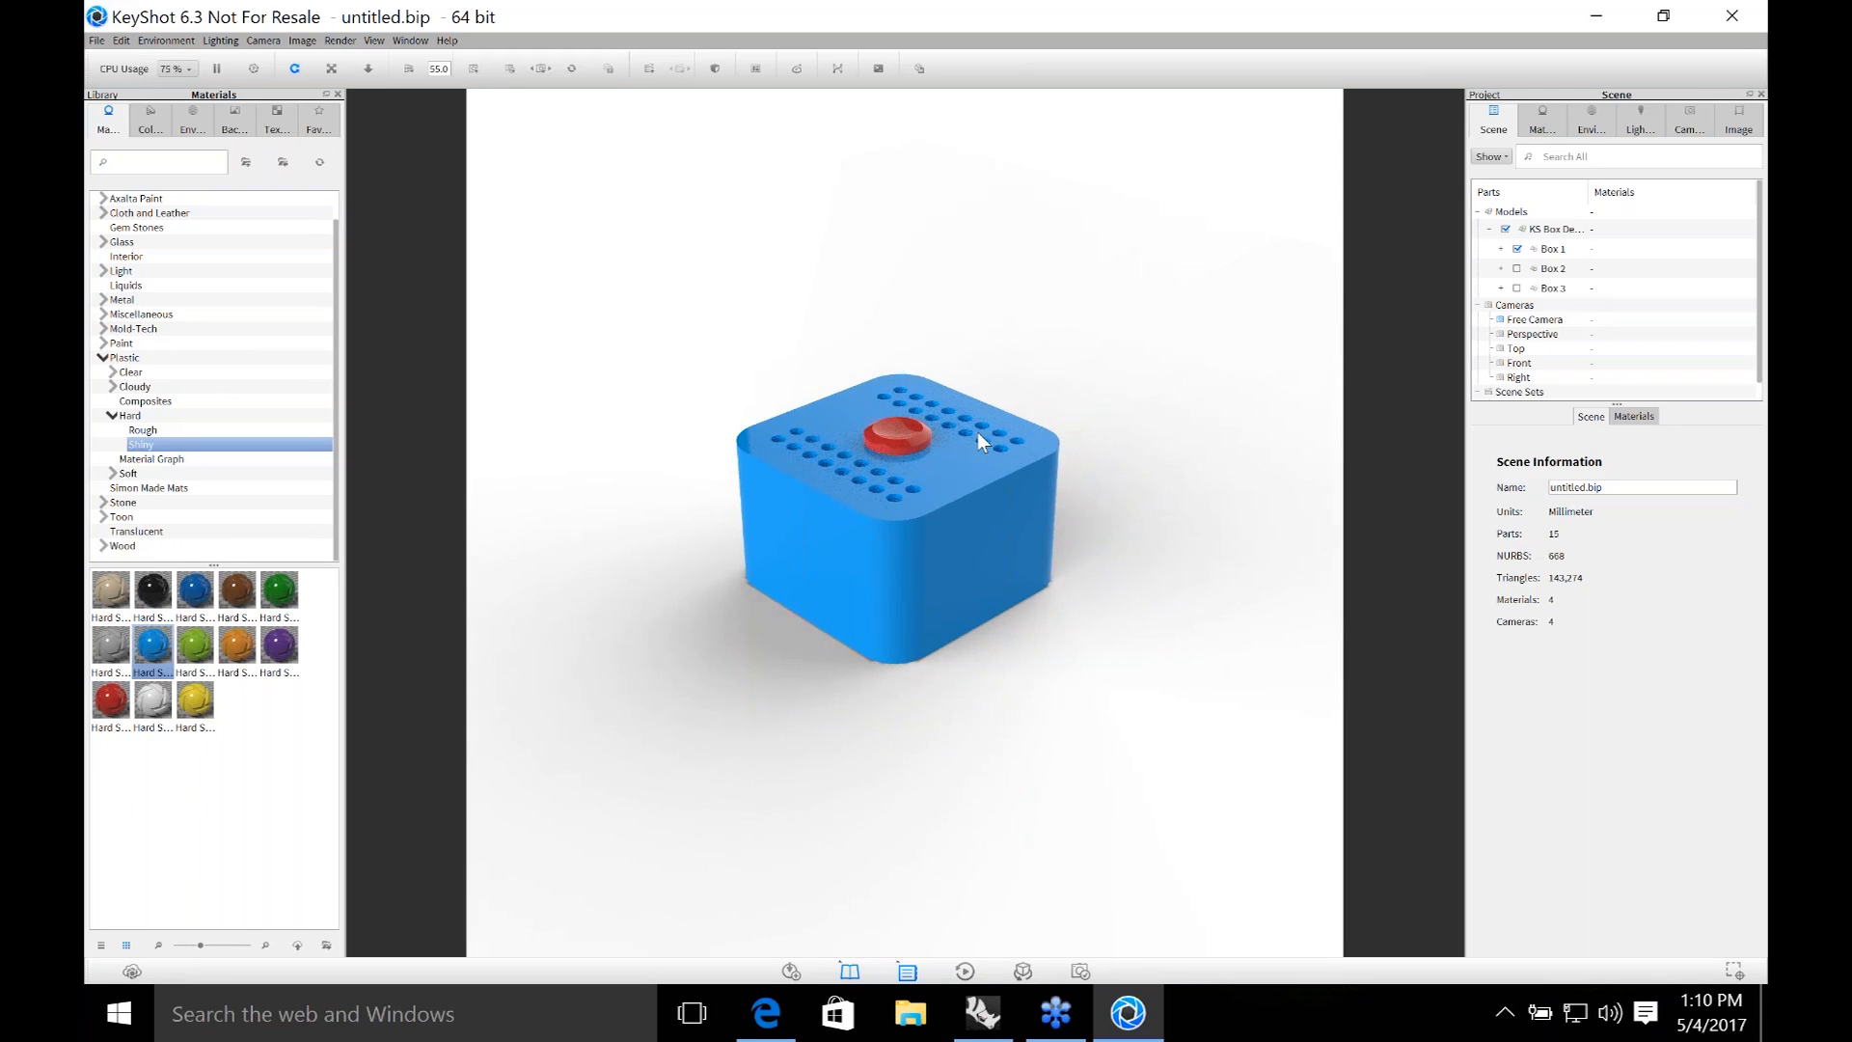
Try the orange hard shiny plastic on the box body, and Hard Shiny Plastic Green on the entire KS Box model.
left_click_drag(236, 644, 961, 567)
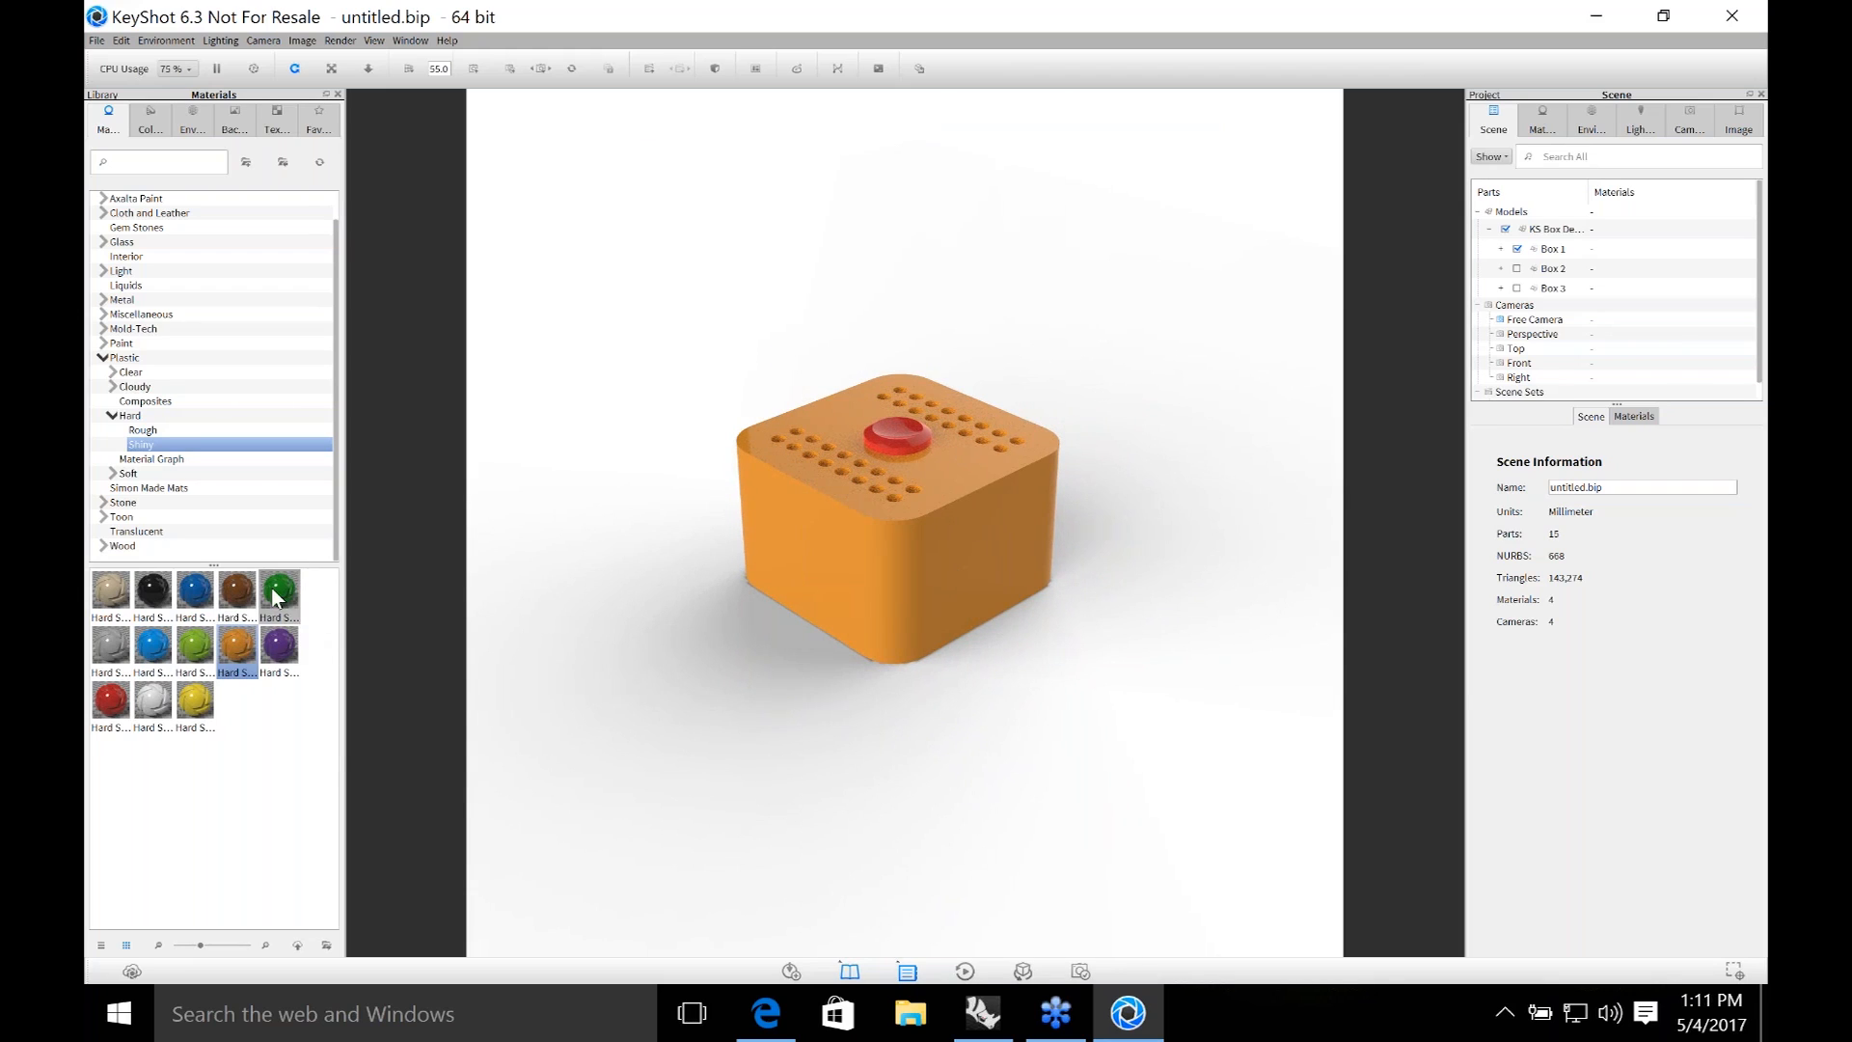
mouse_move(278, 599)
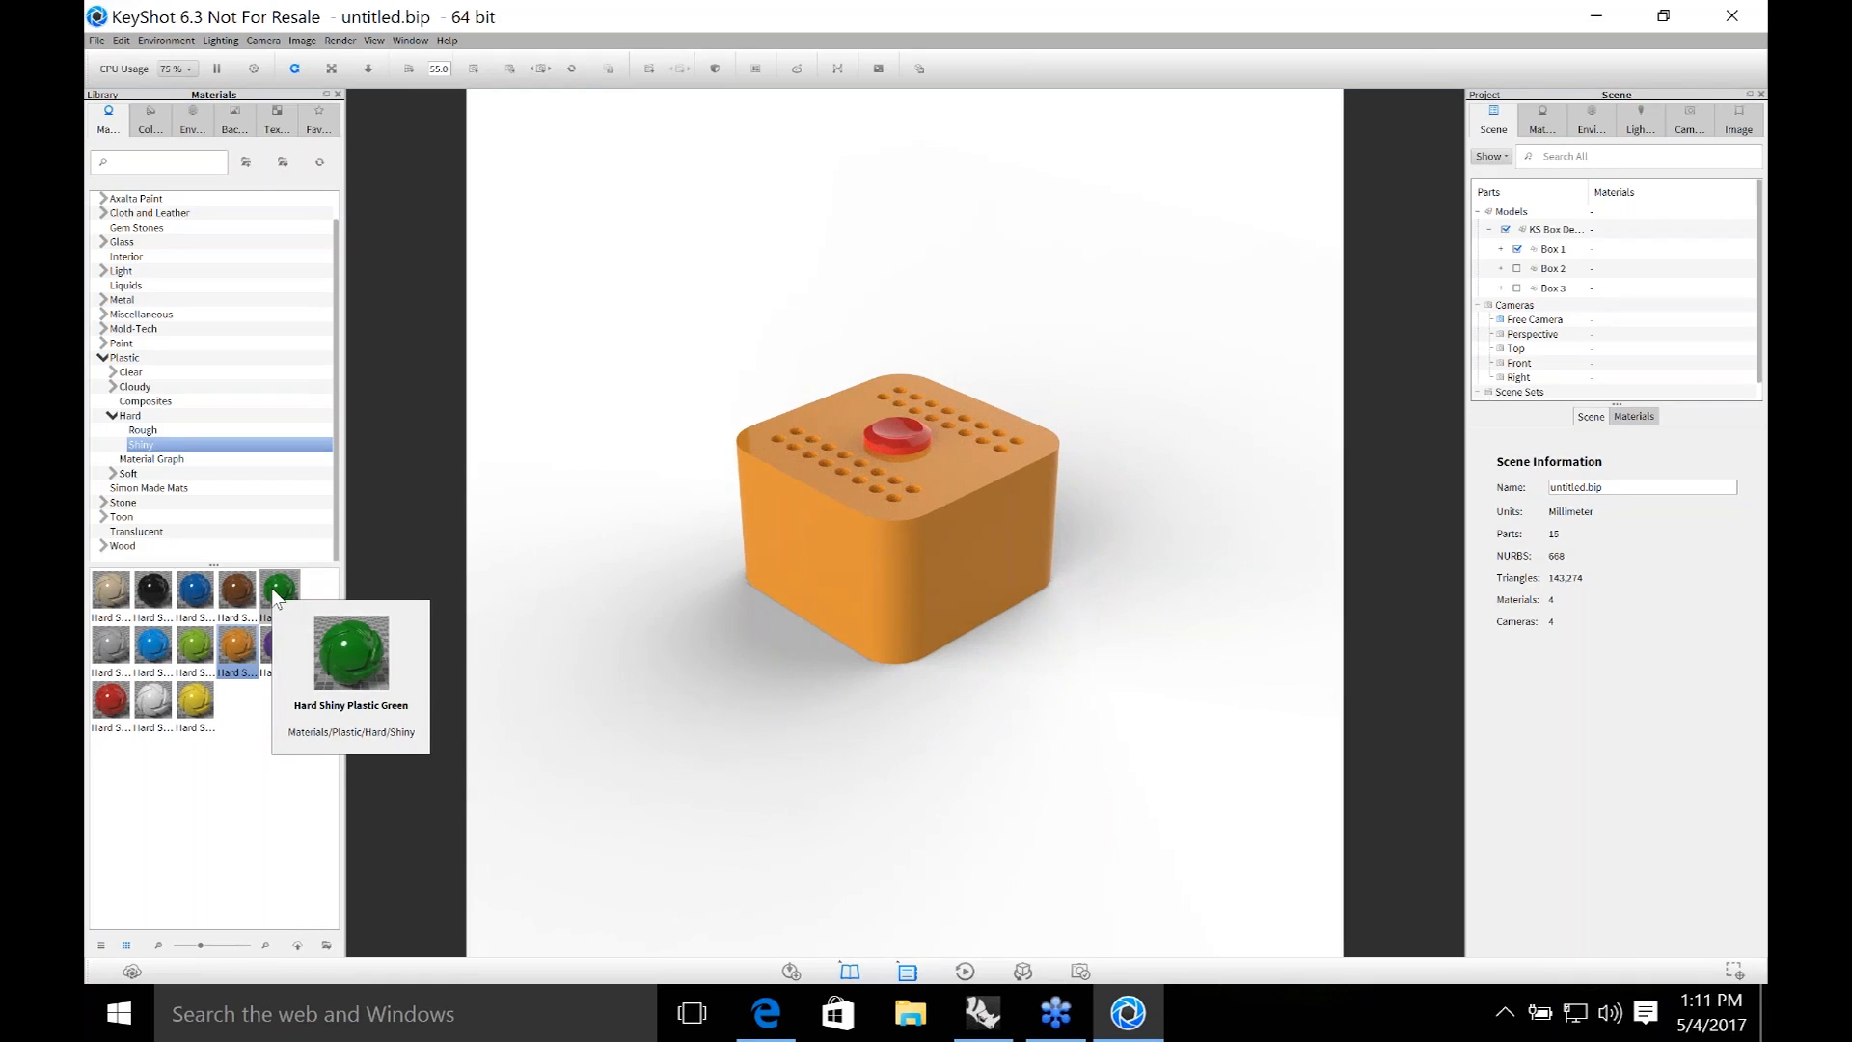
left_click_drag(278, 599, 1553, 232)
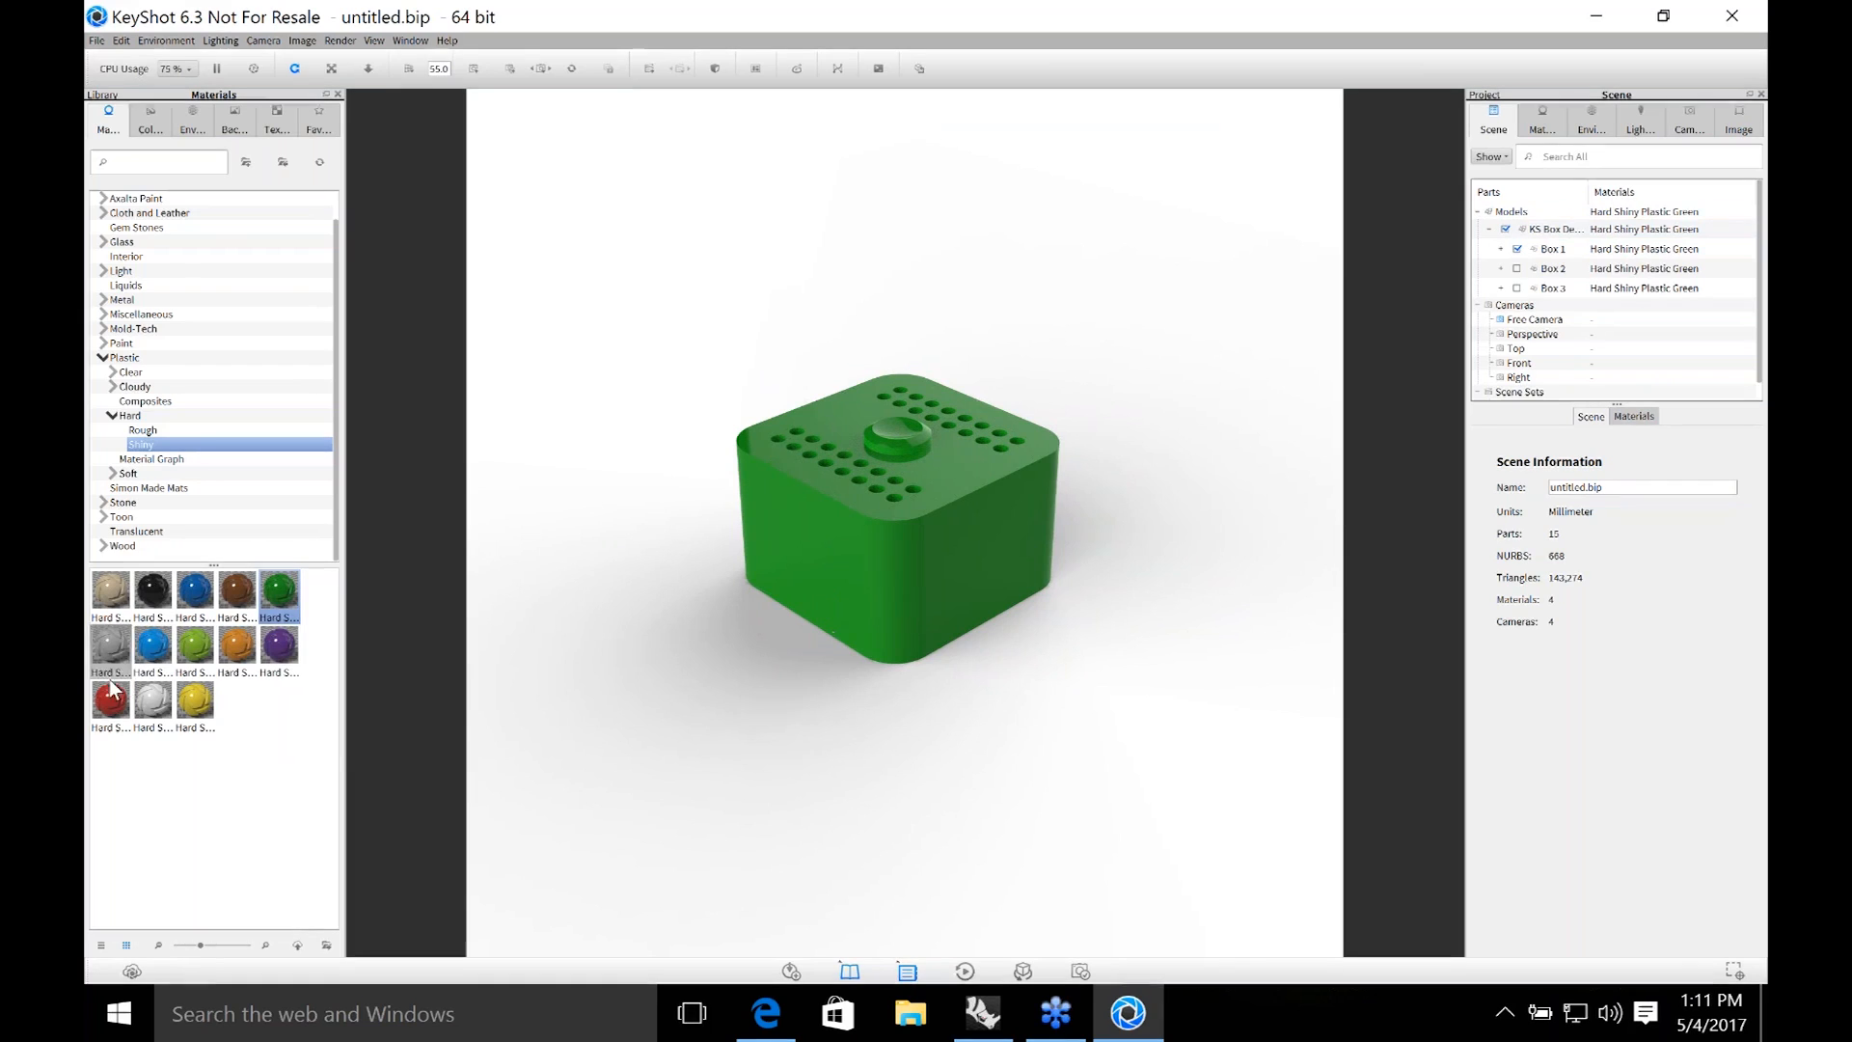
Replace the whole model's shared material with Hard Shiny Plastic Light Blue.
left_click(152, 648)
left_click_drag(502, 689, 909, 605)
scroll(936, 482, "up", 3)
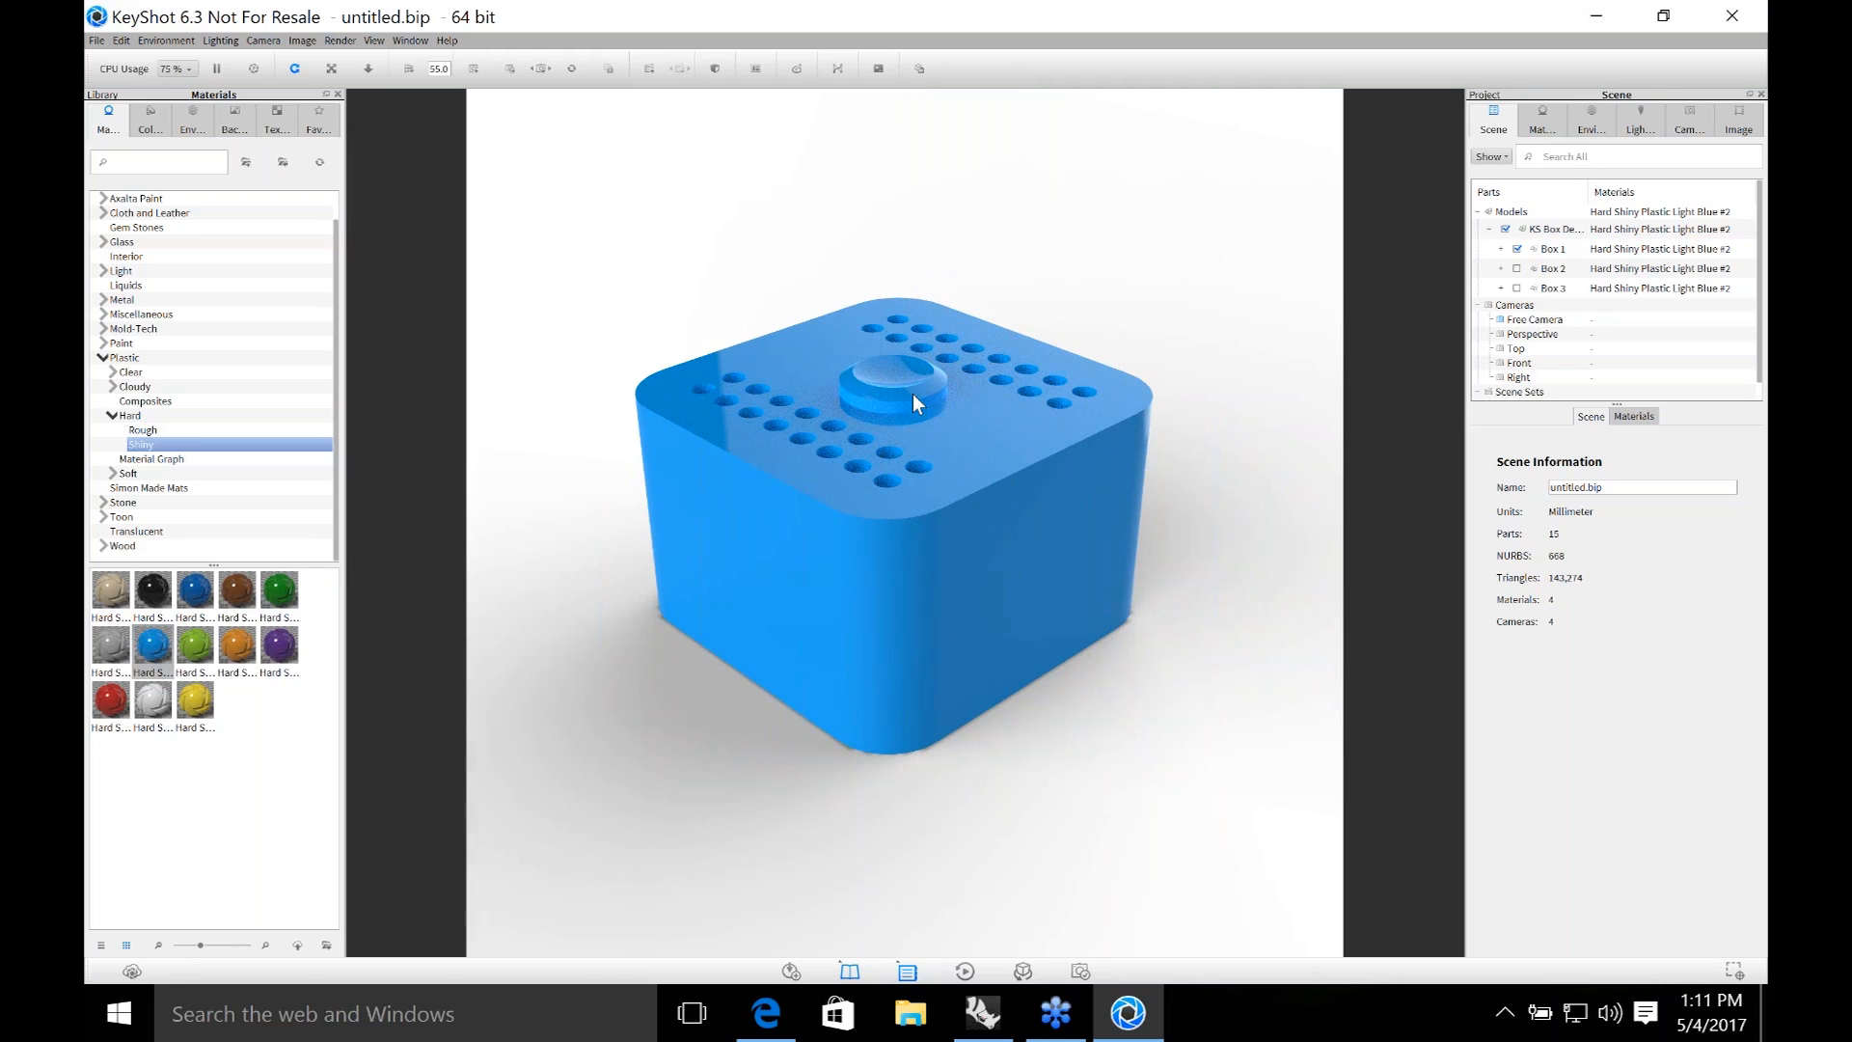
Unlink the button's material from the rest of the model and apply Hard Shiny Plastic Red to the button.
scroll(913, 394, "up", 2)
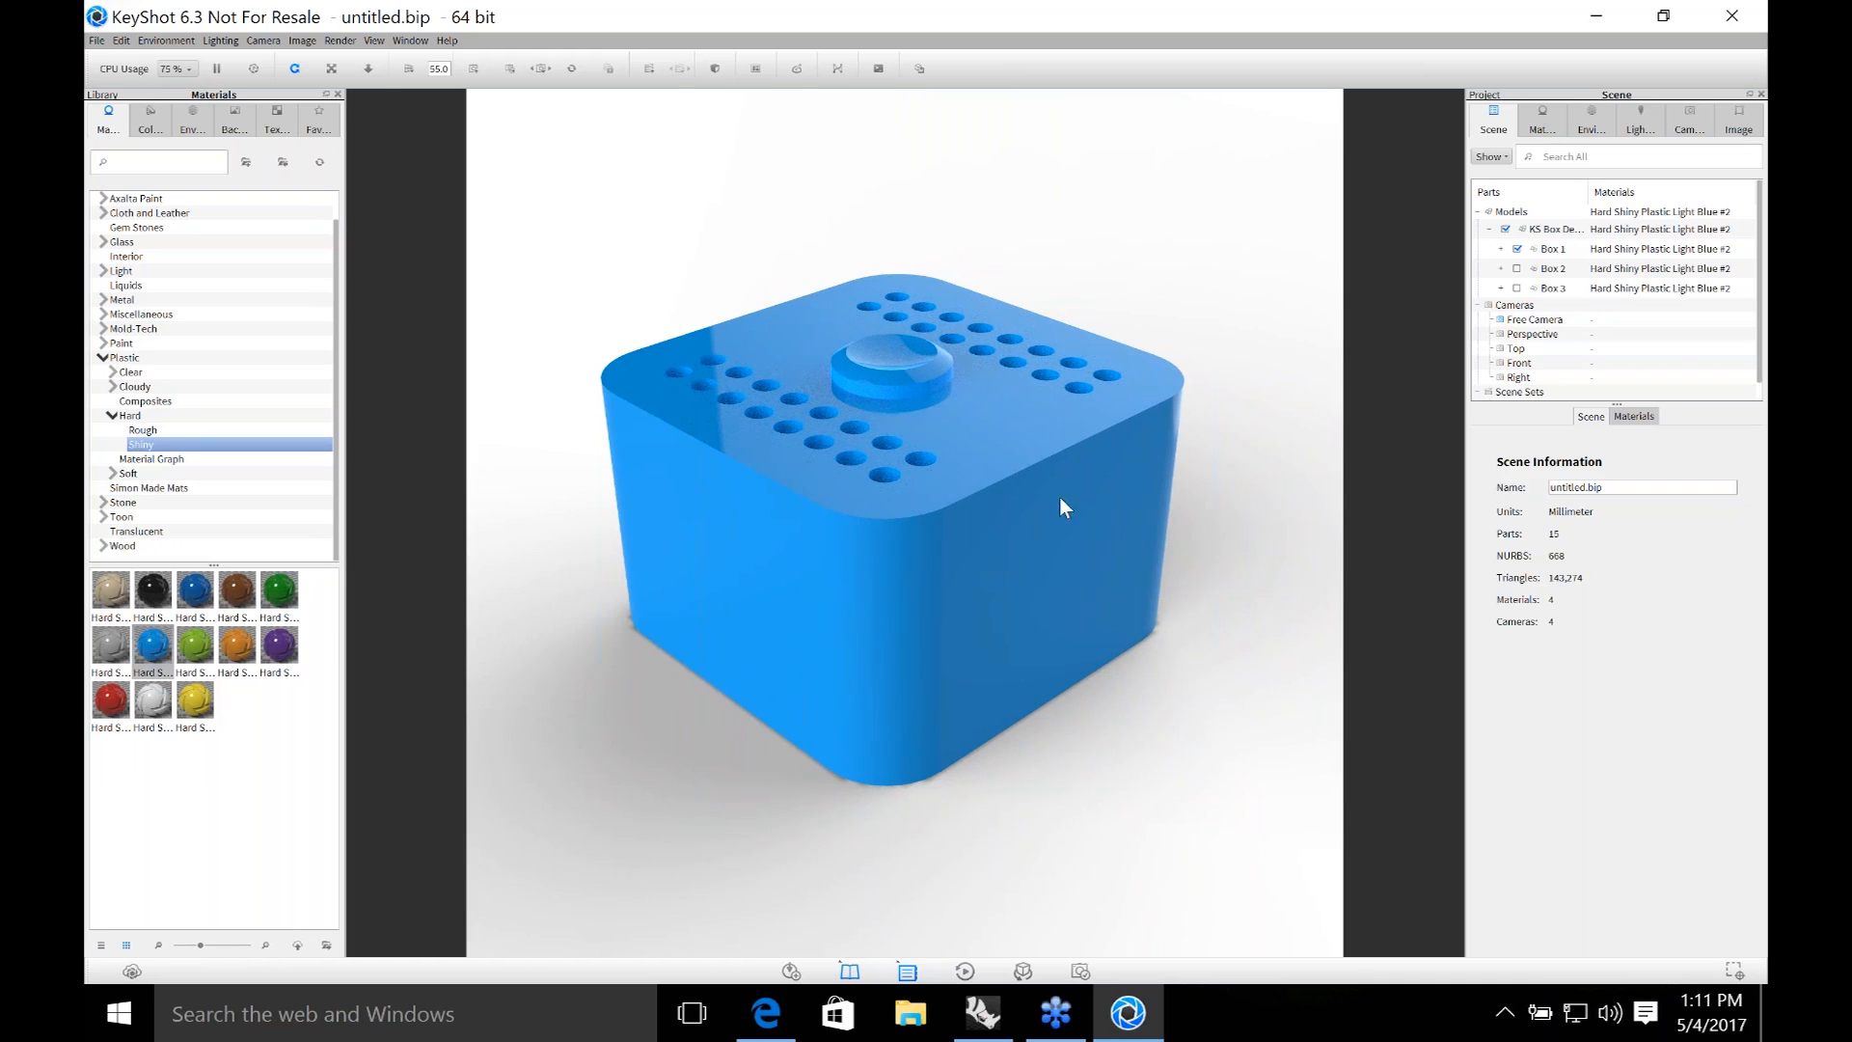
right_click(925, 376)
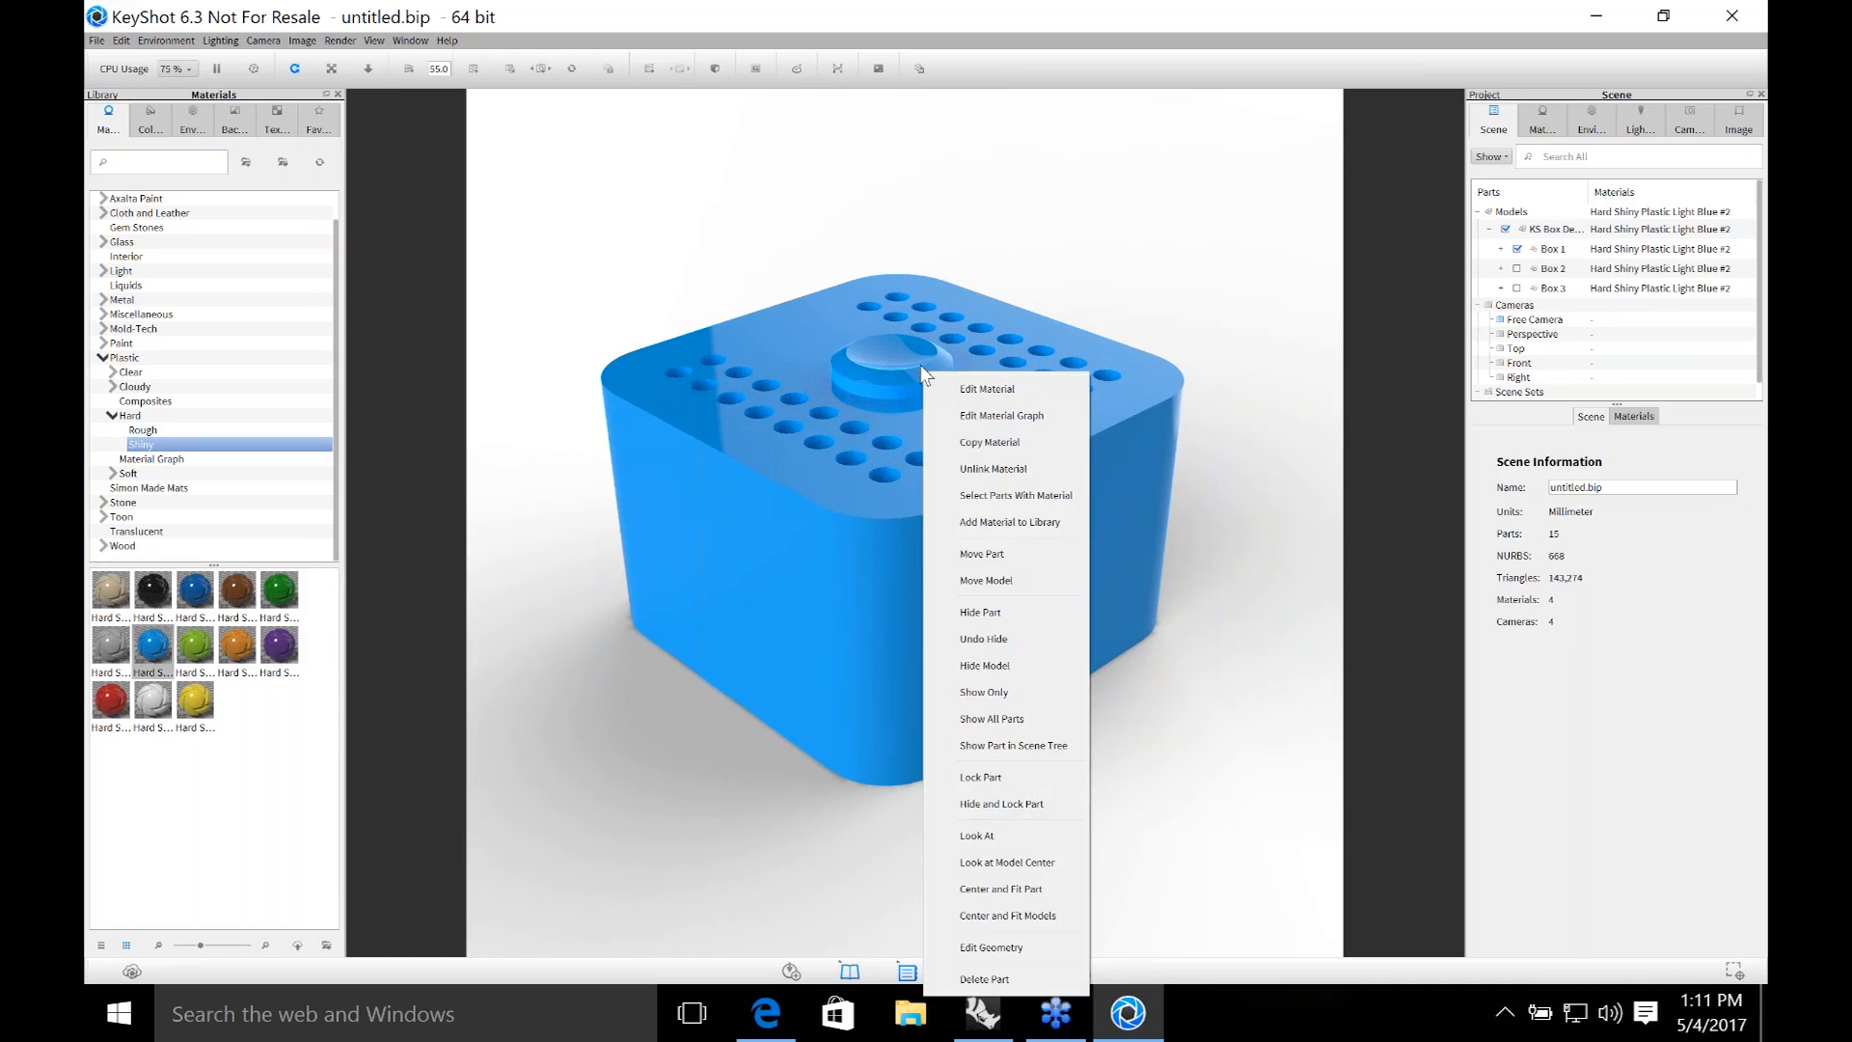
left_click(986, 467)
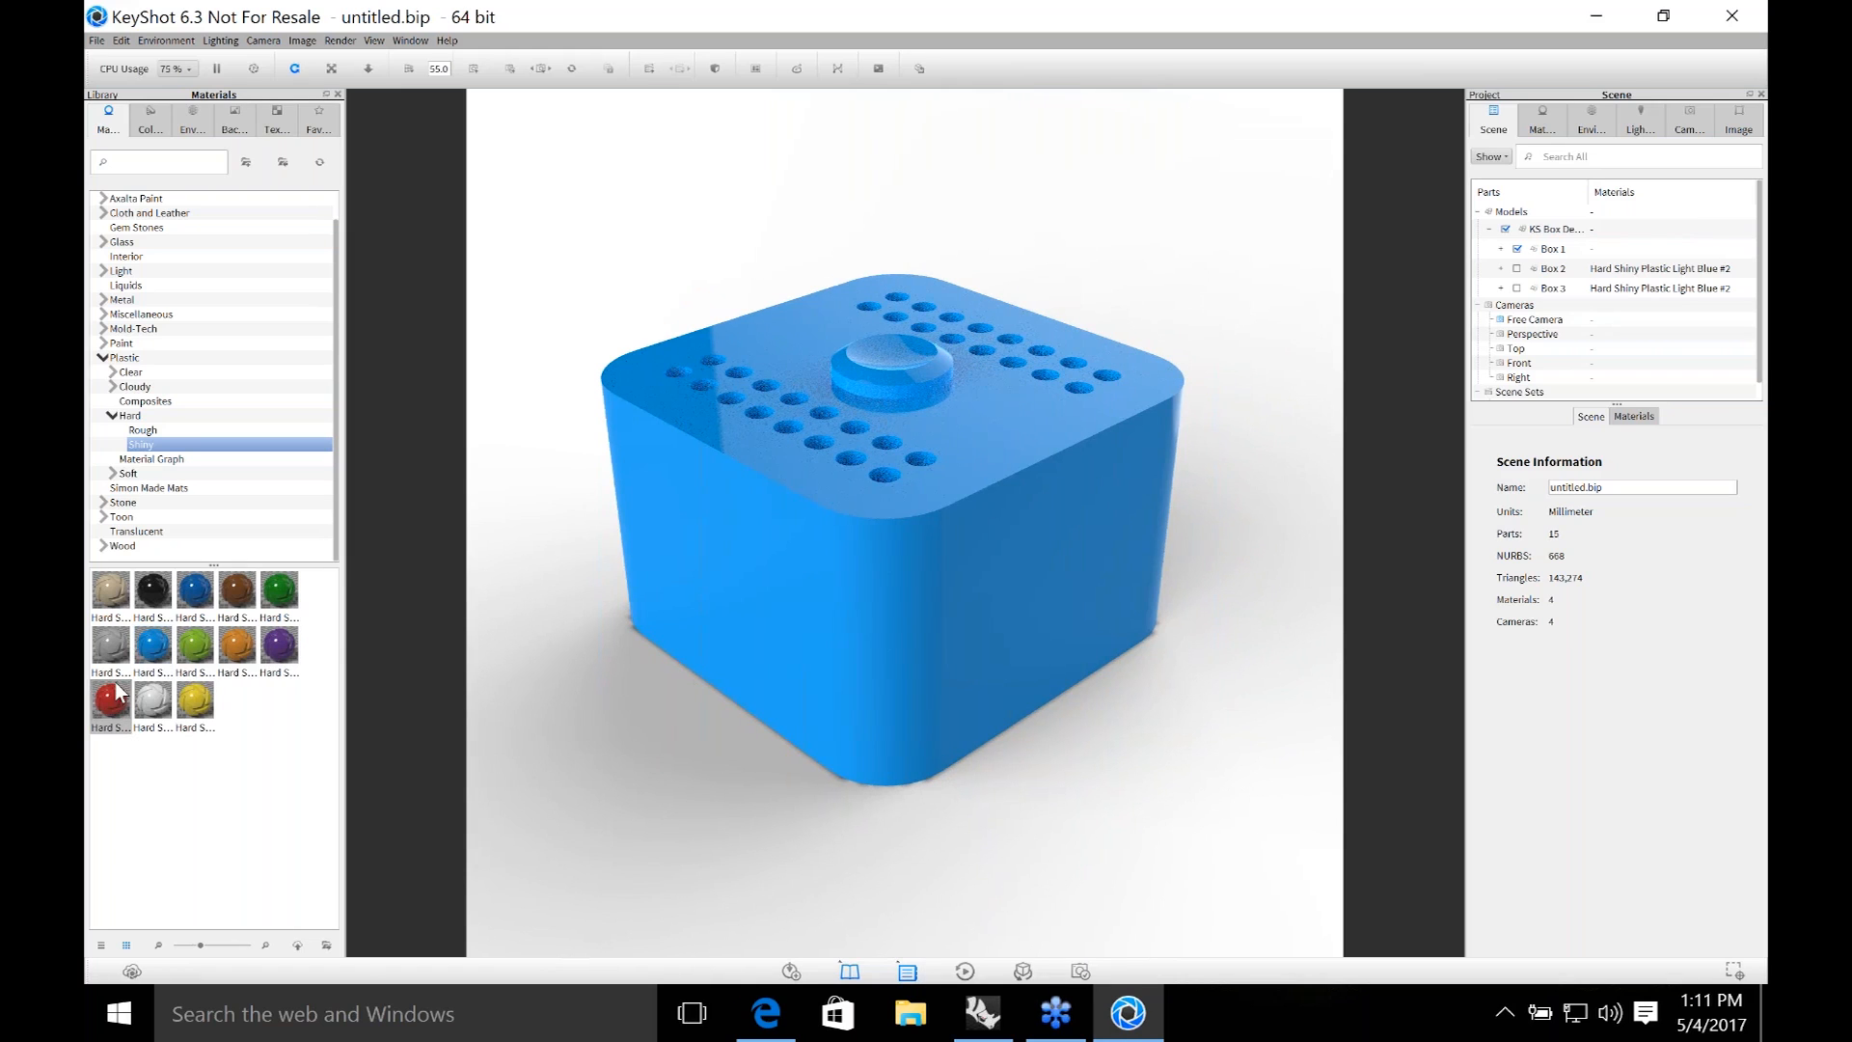
left_click_drag(111, 699, 928, 441)
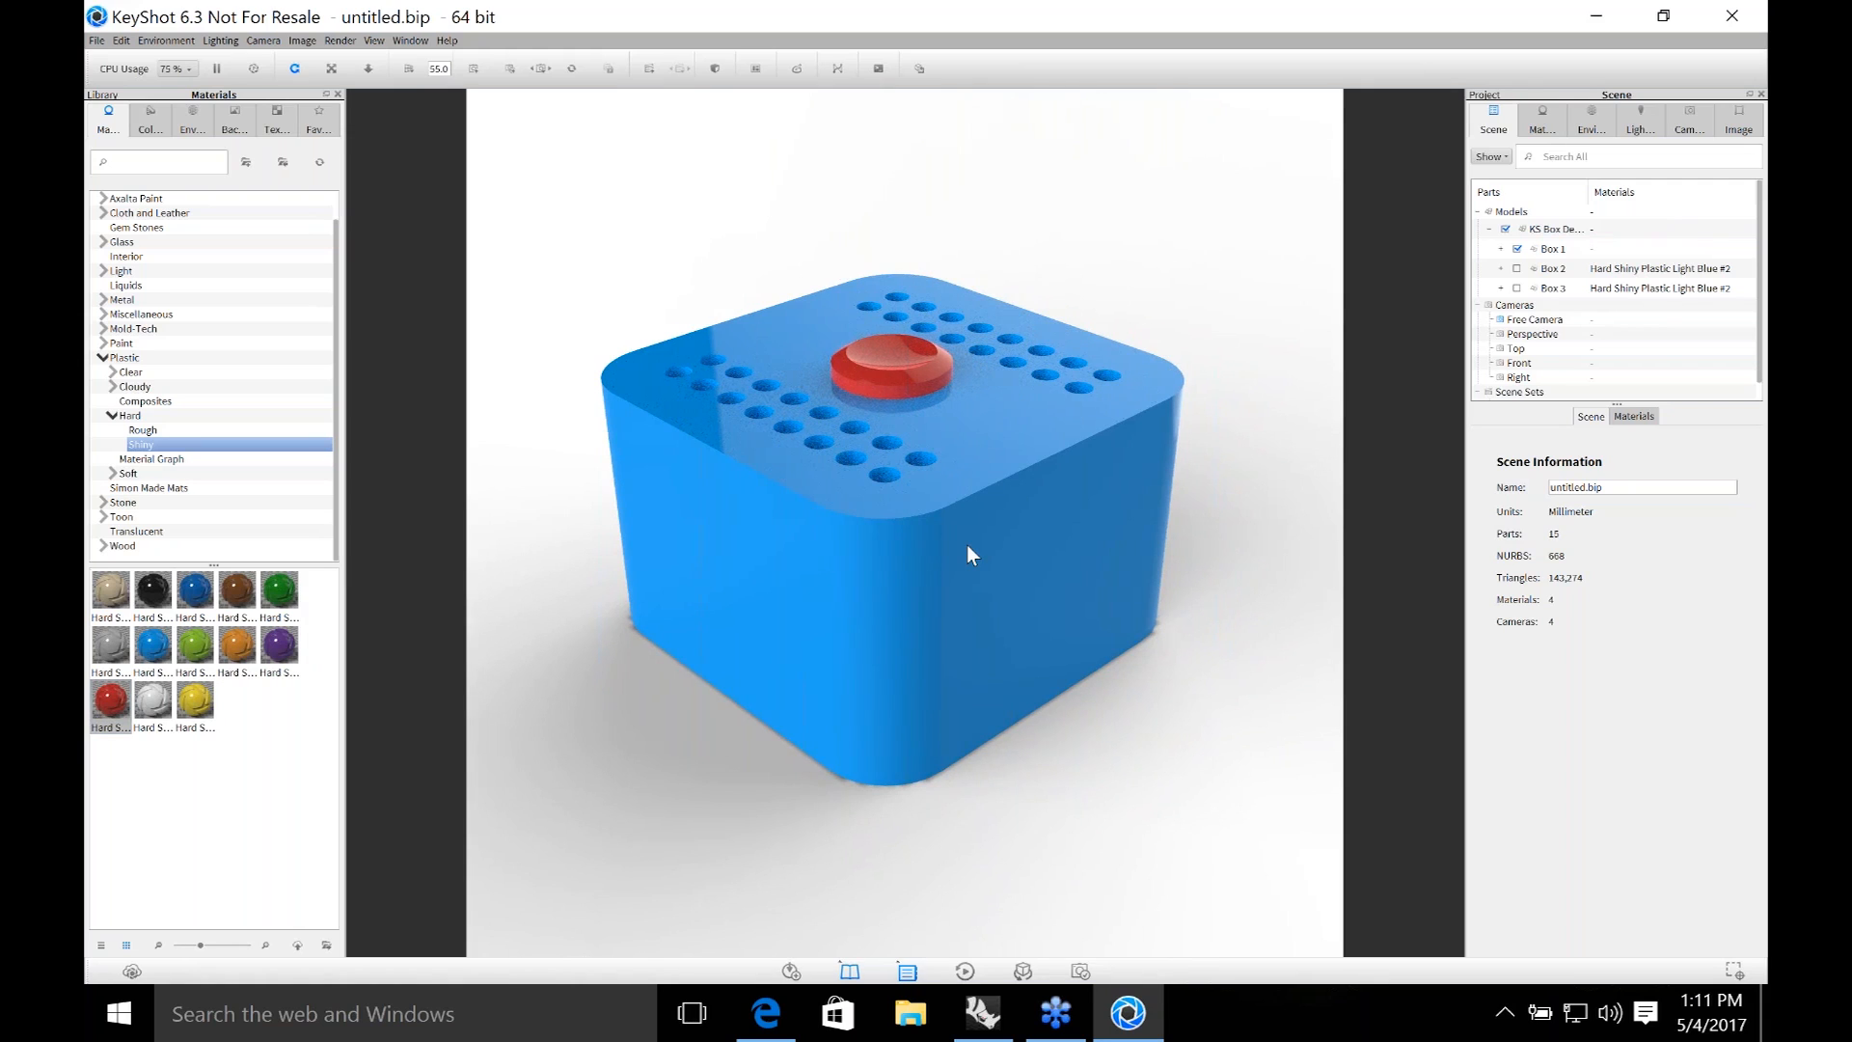
Widen the project panel and check which tree entries and materials belong to the lower box half, upper box half and button.
left_click(1017, 705)
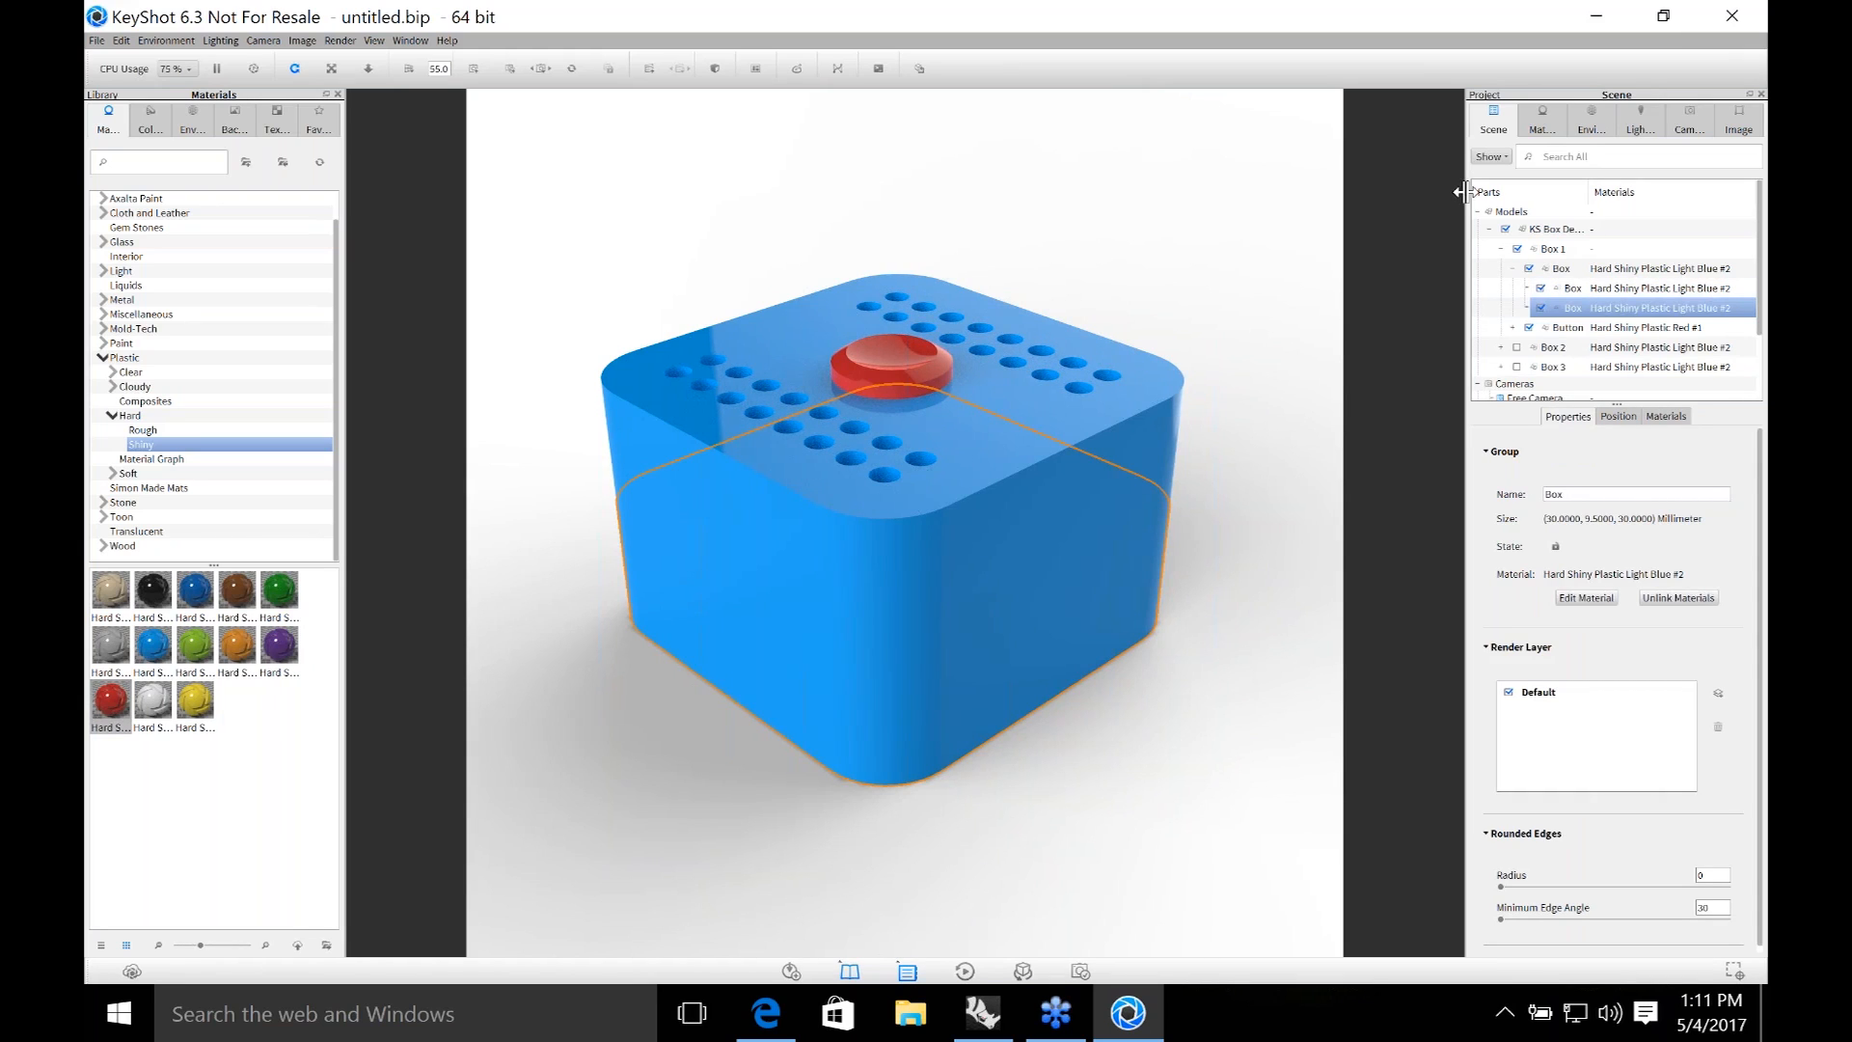
left_click_drag(1464, 188, 1324, 190)
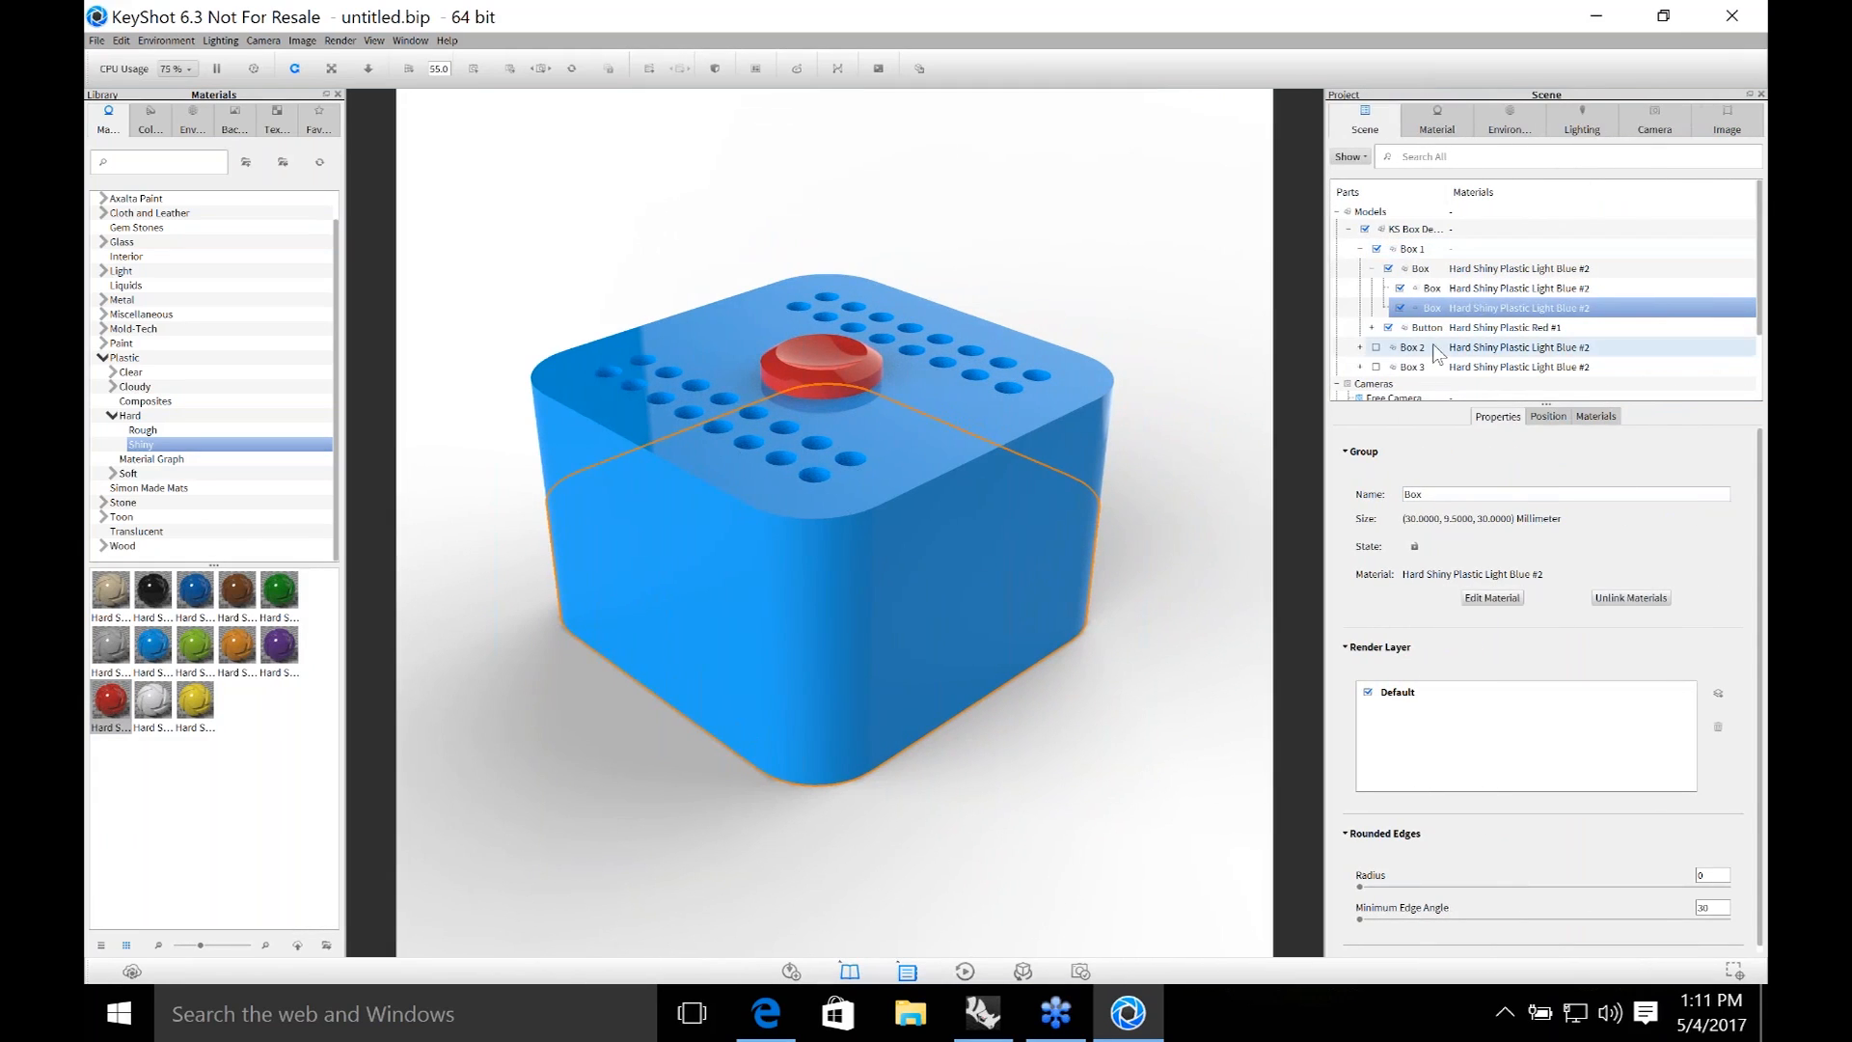
left_click(1096, 424)
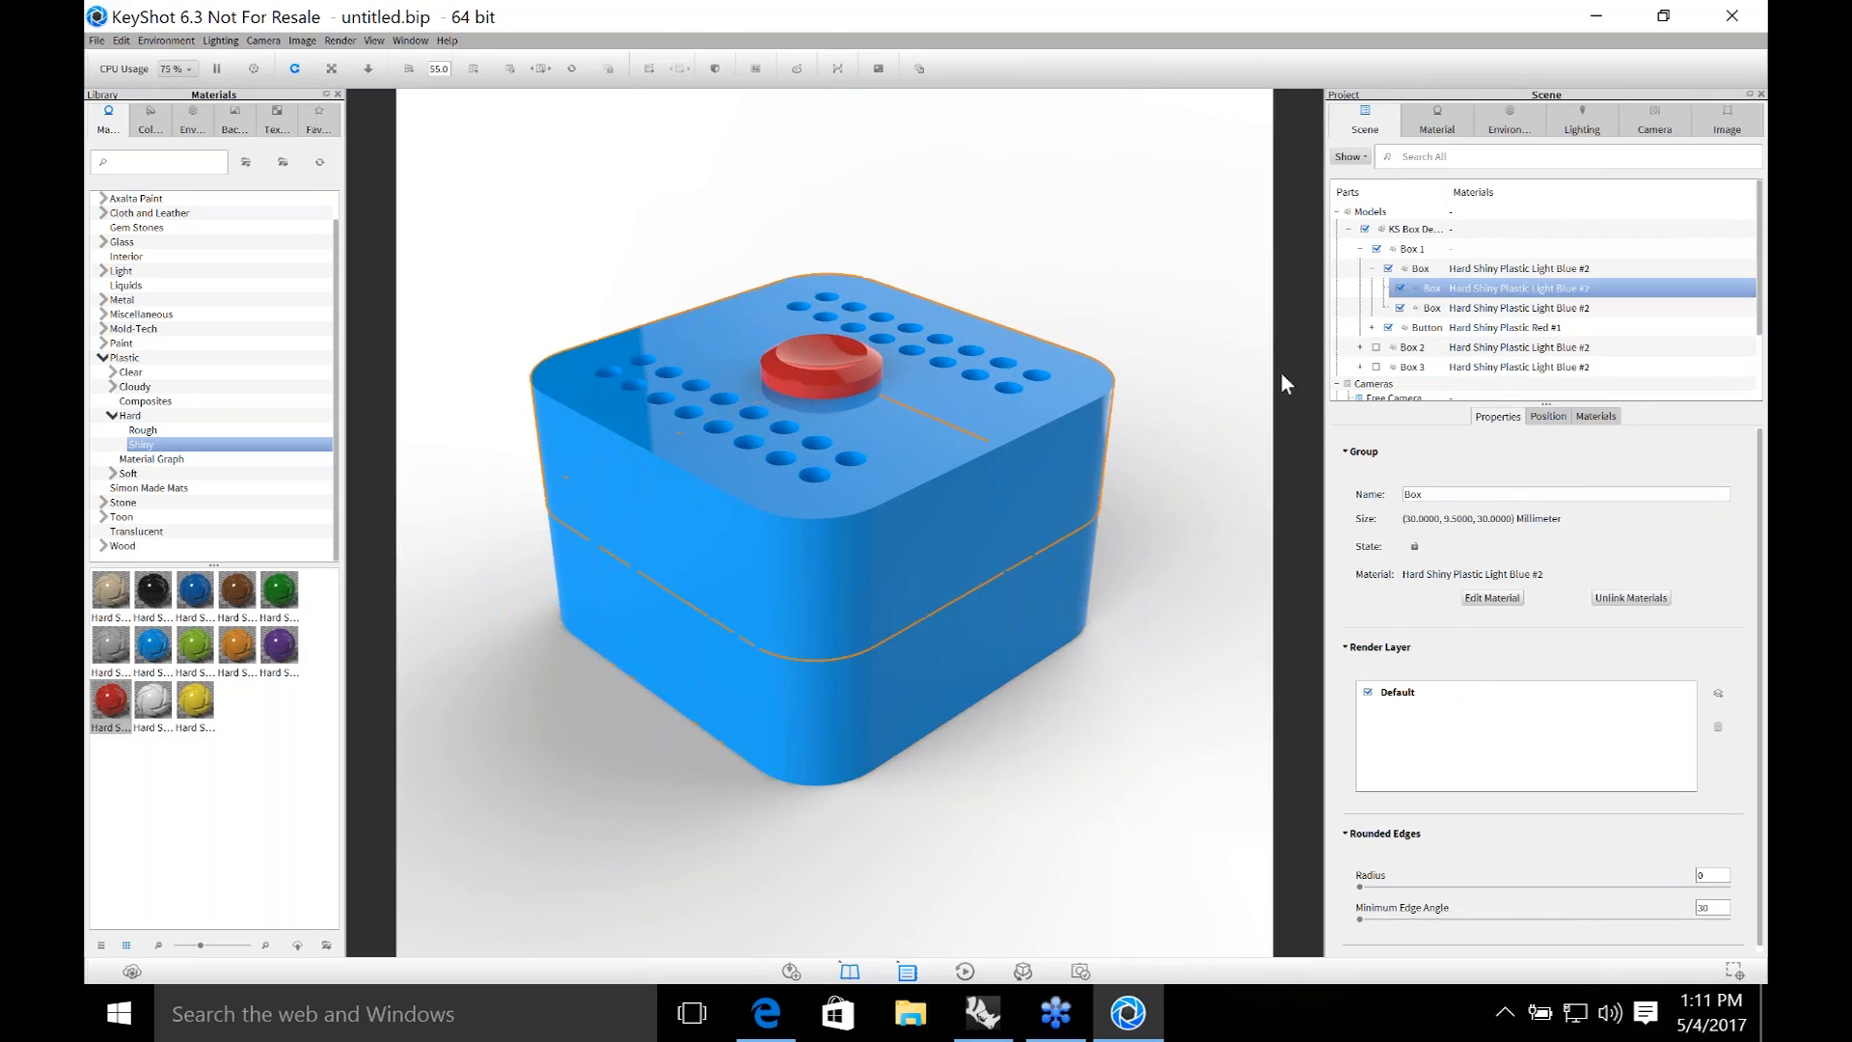
left_click(975, 639)
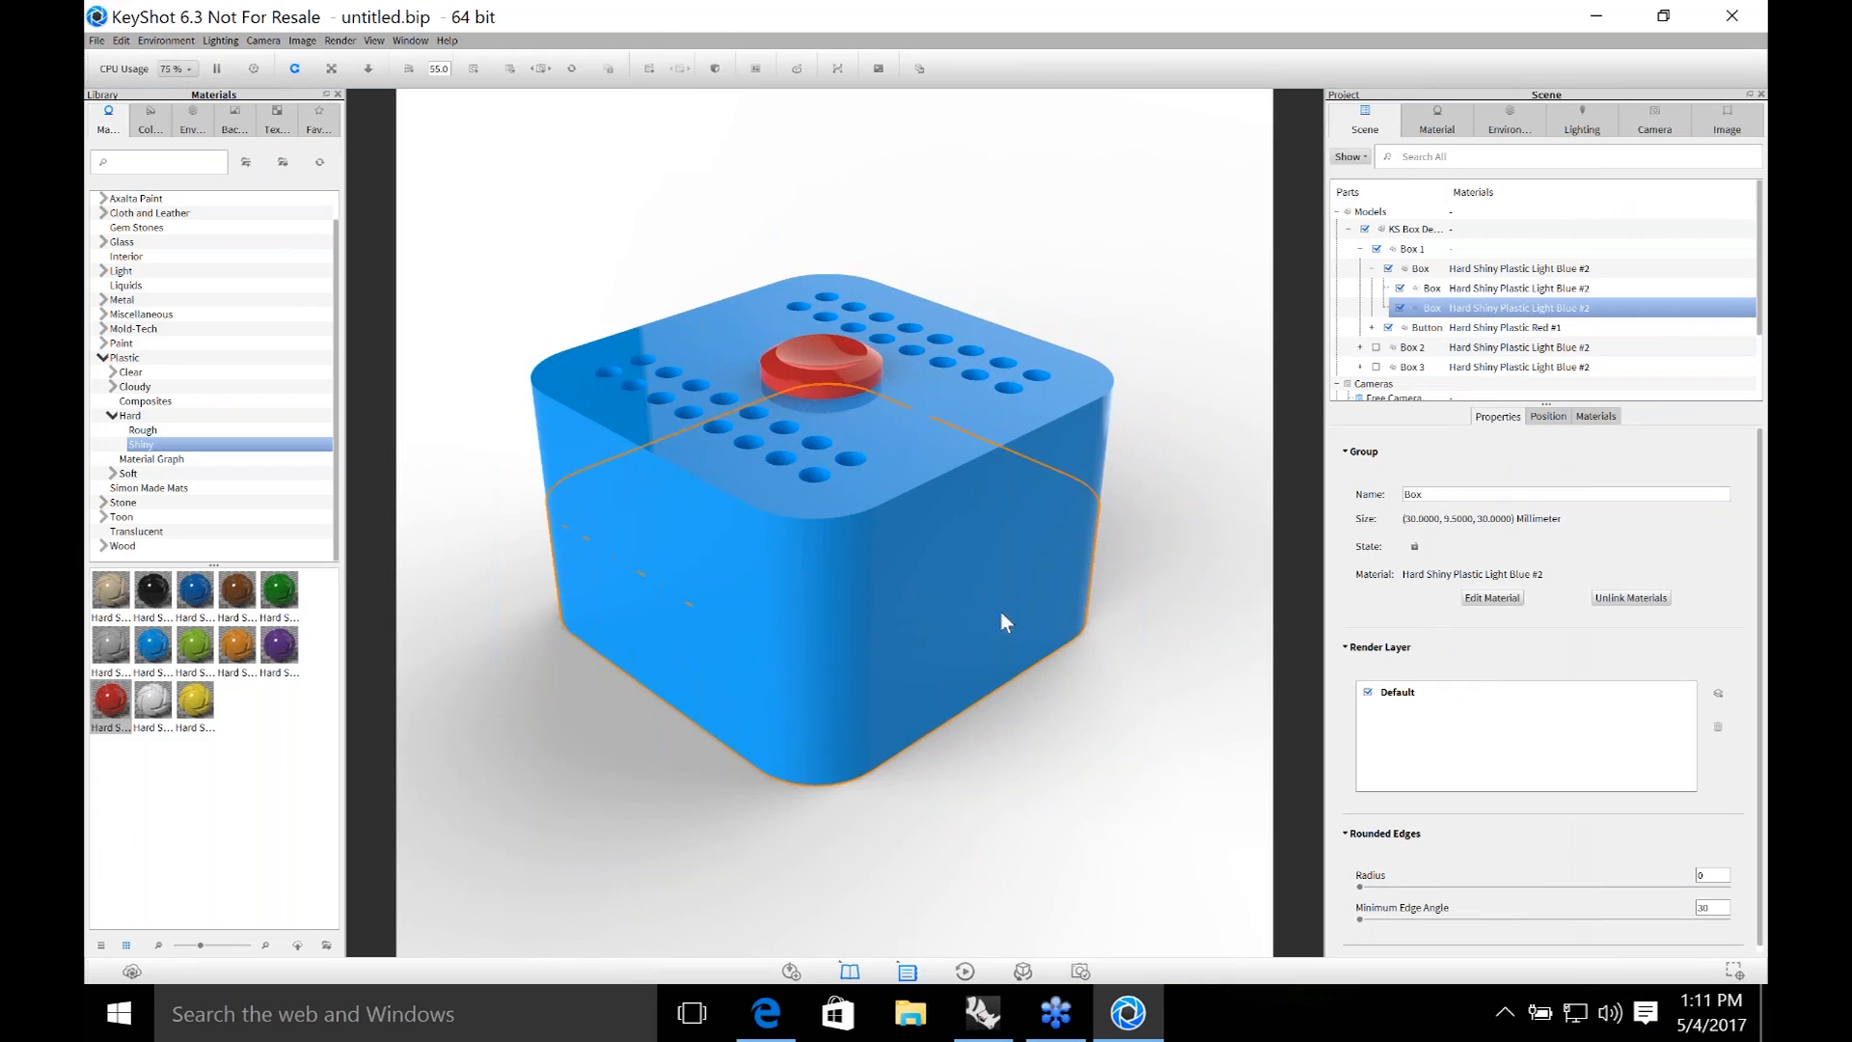
left_click(999, 522)
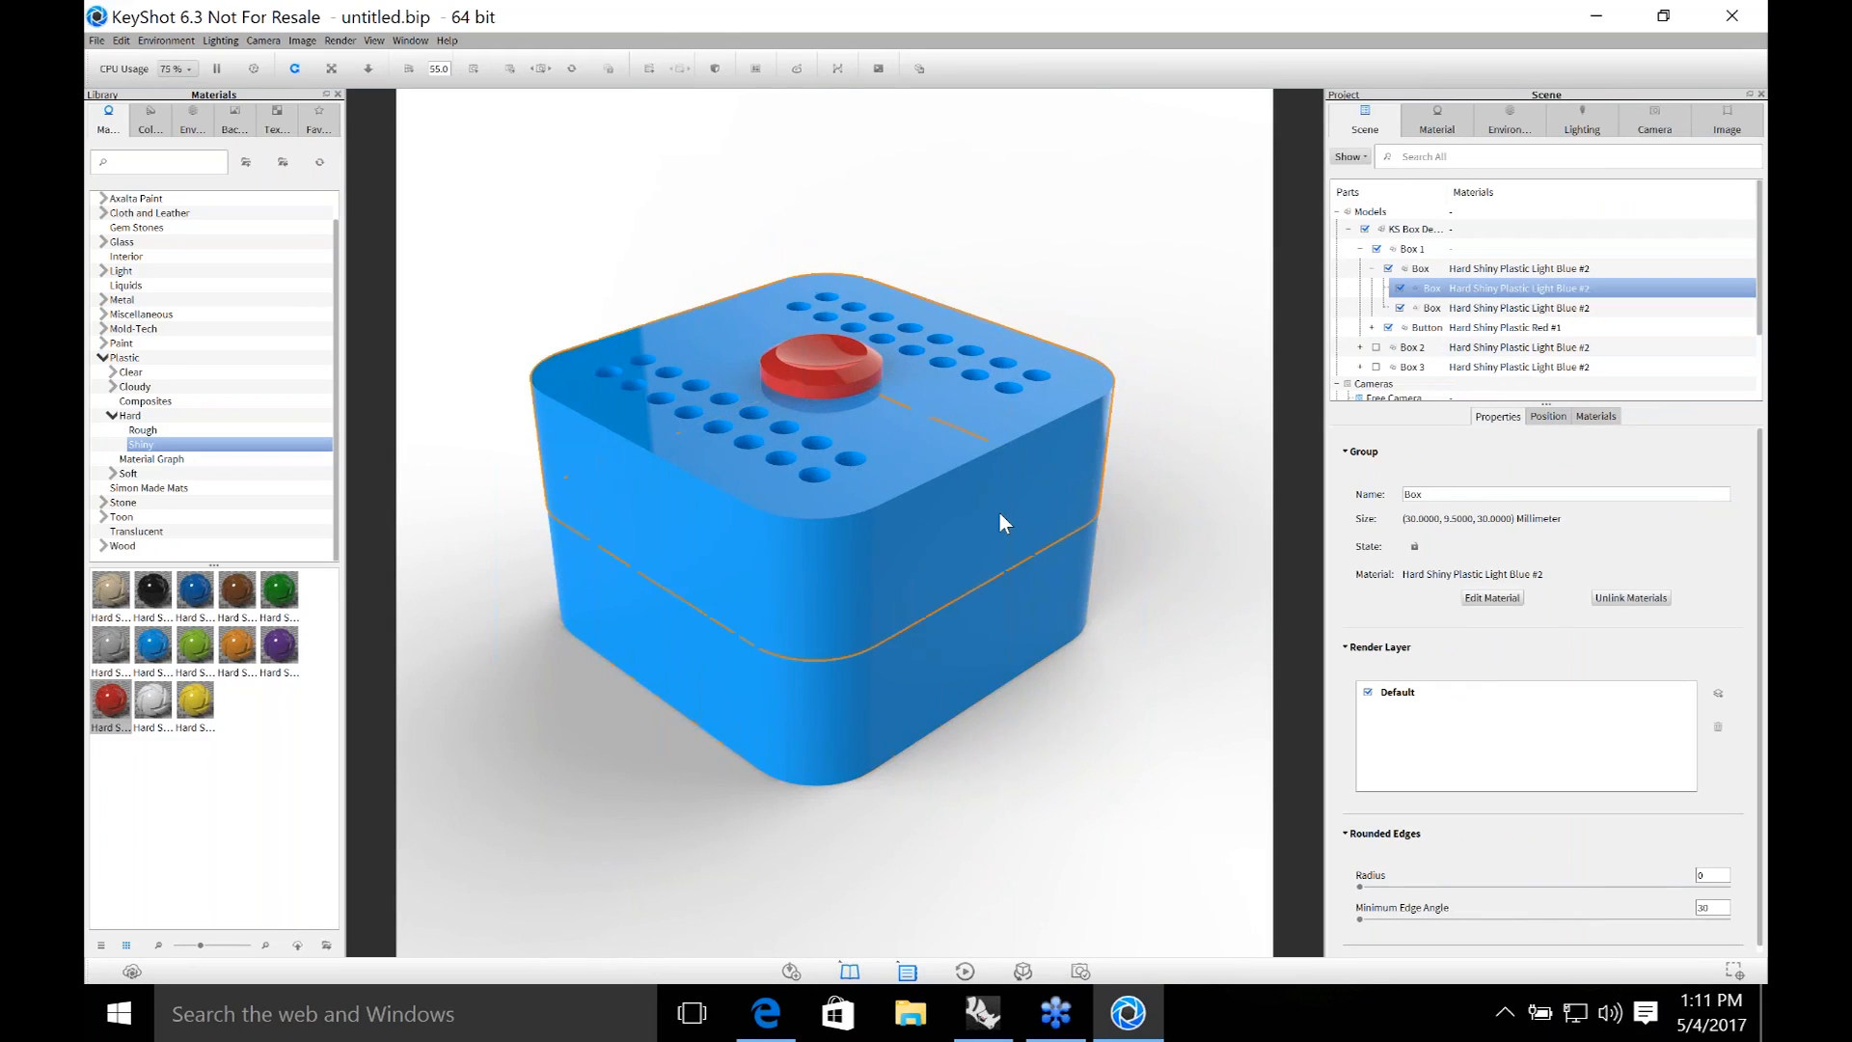
left_click(1033, 623)
left_click(829, 355)
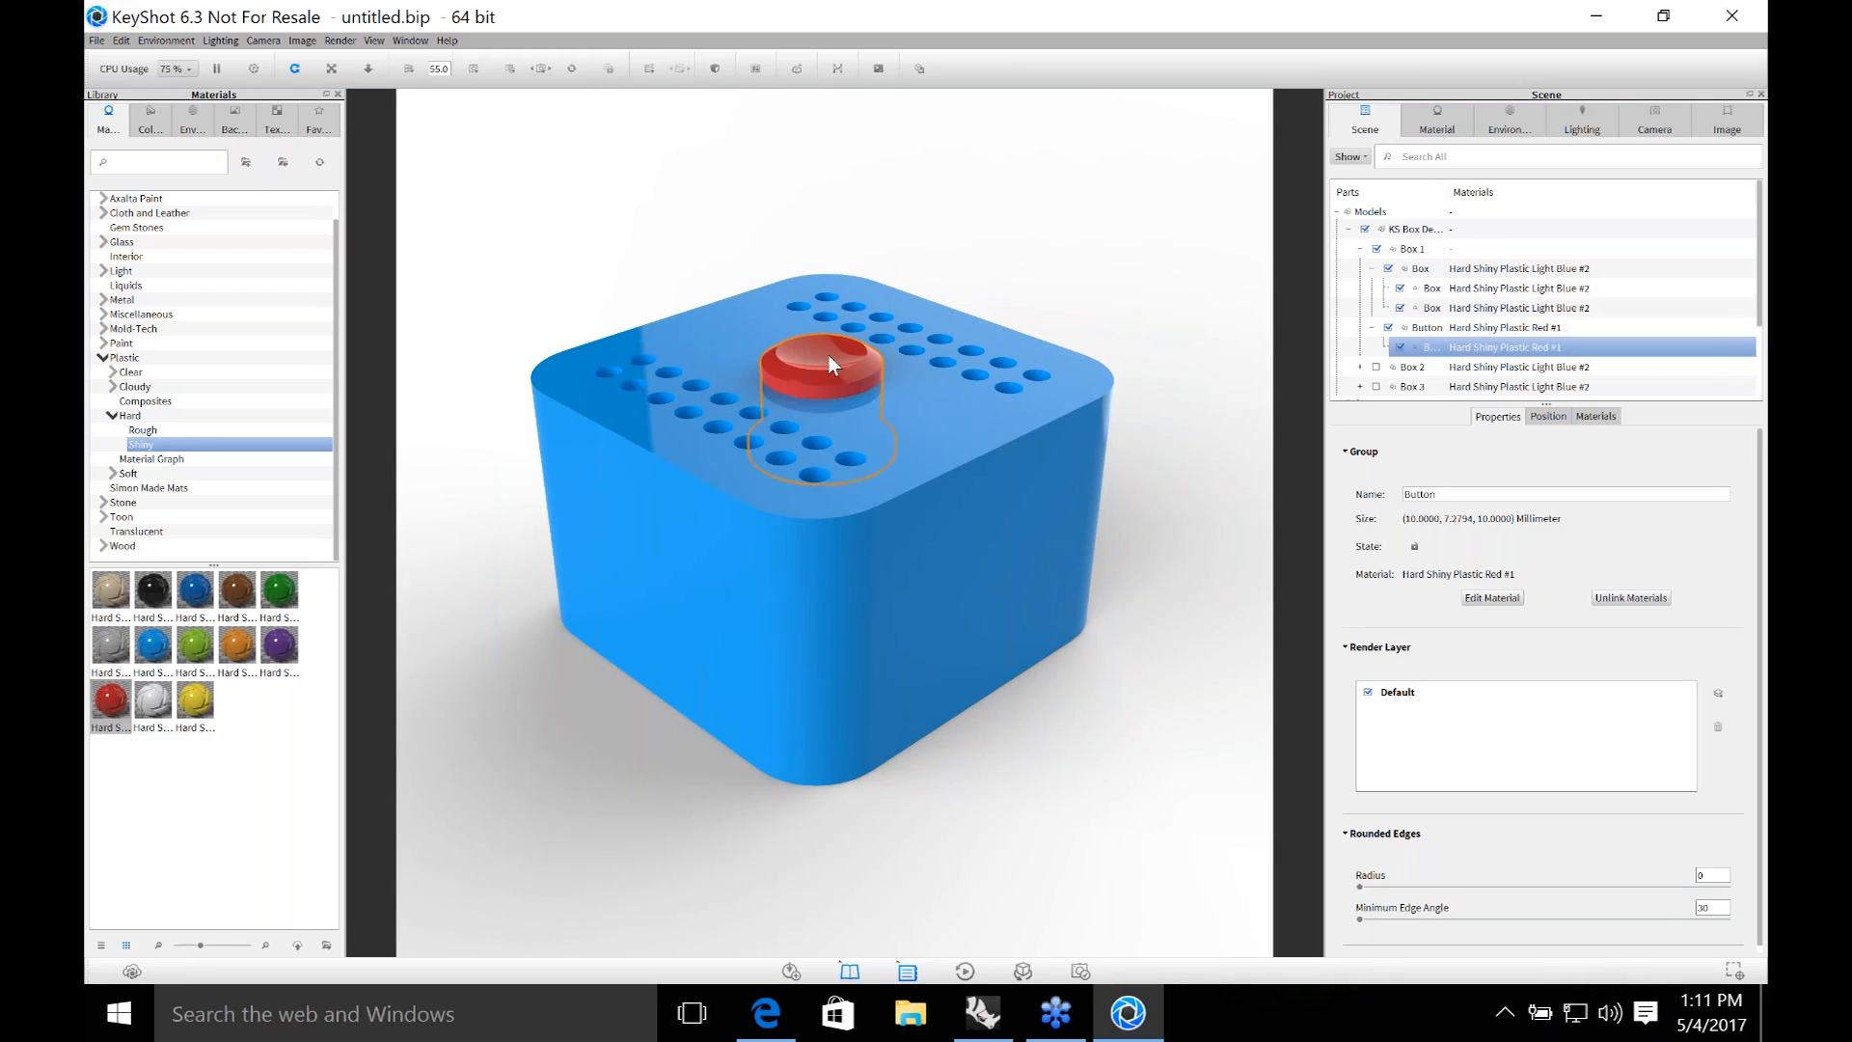
left_click(928, 251)
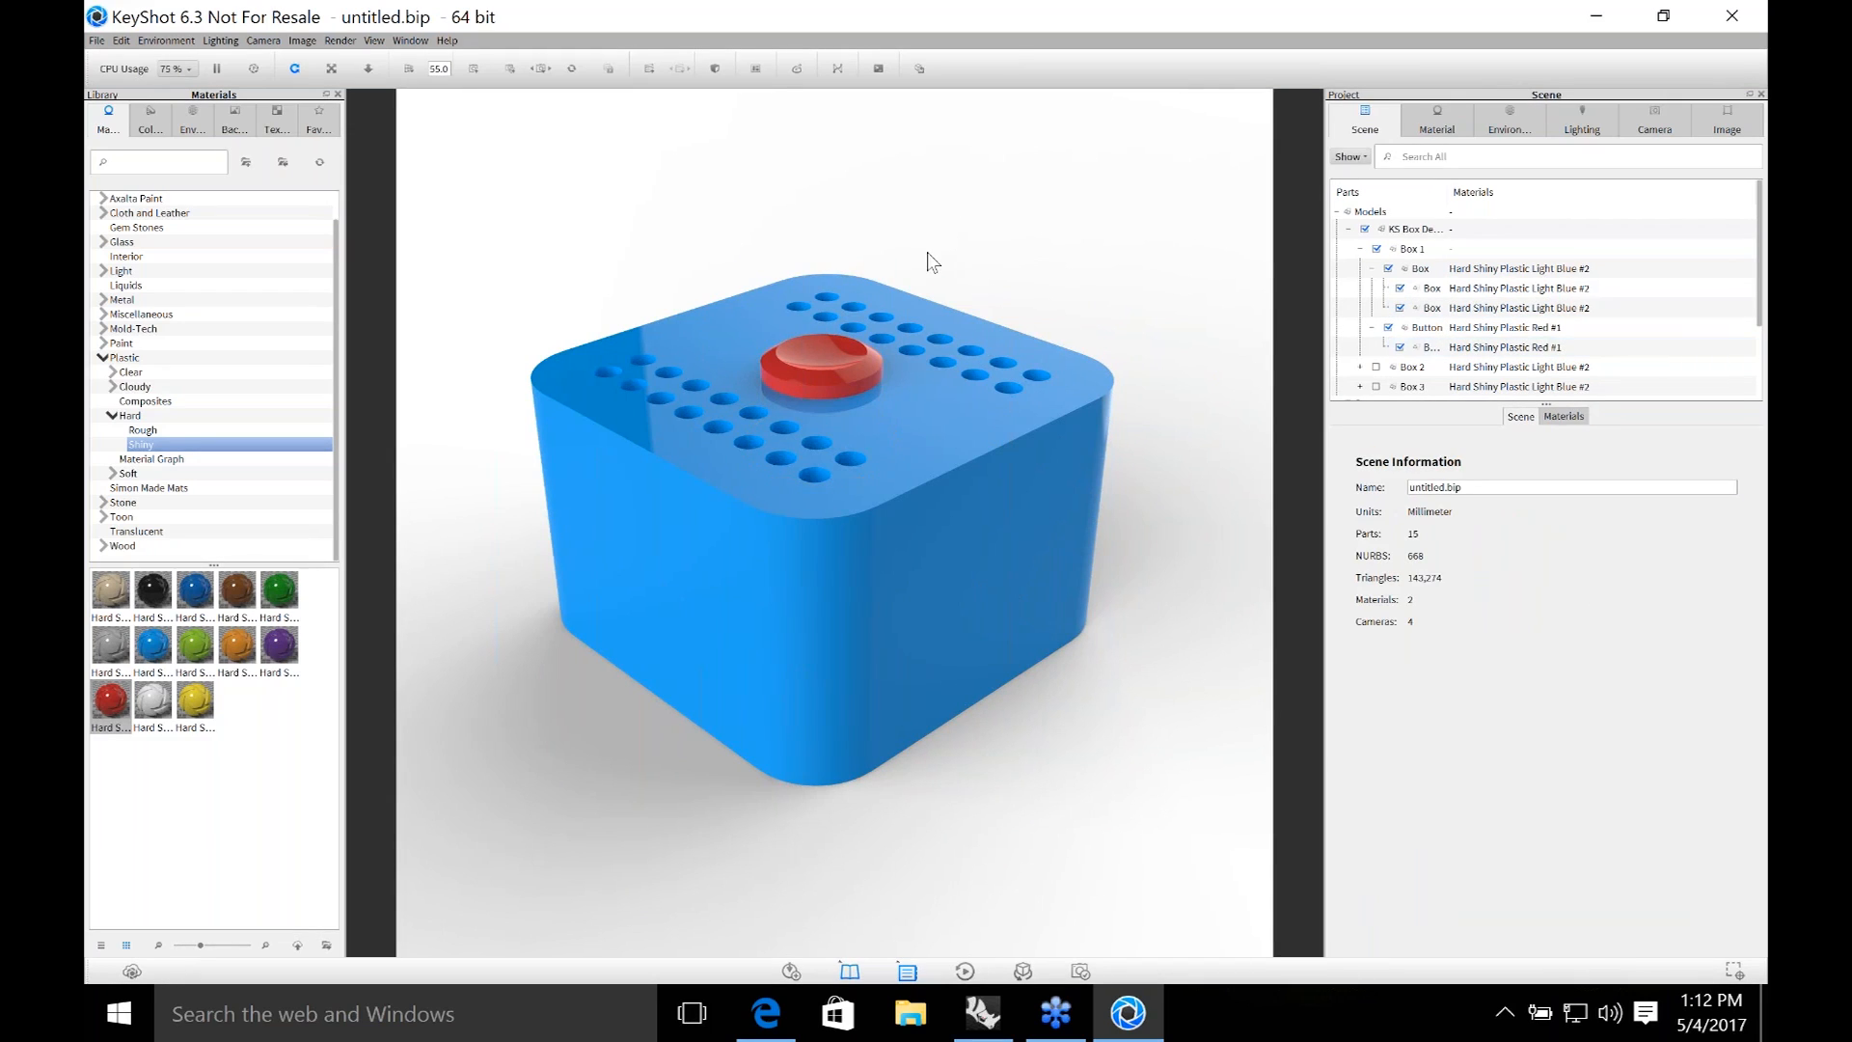
Examine the reflections on the blue box and red button from several angles, close up and from further away.
scroll(928, 252, "up", 2)
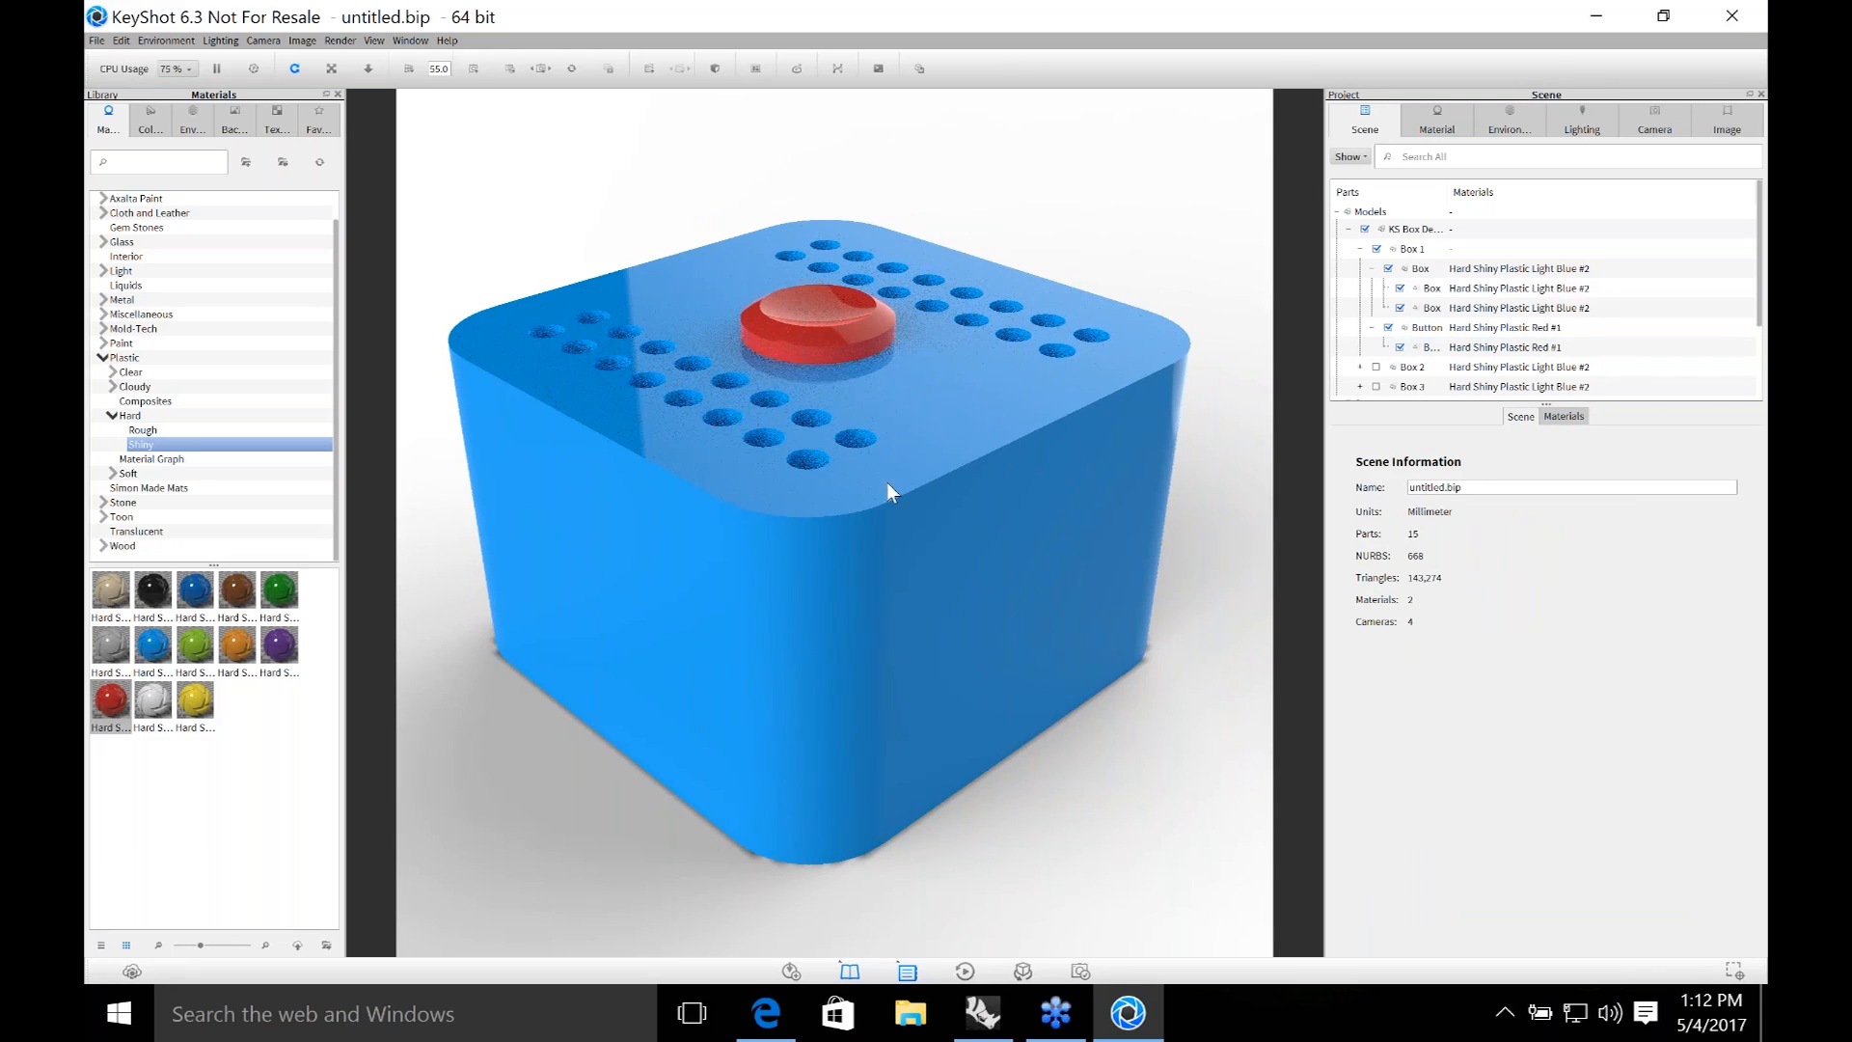
left_click_drag(865, 530, 916, 541)
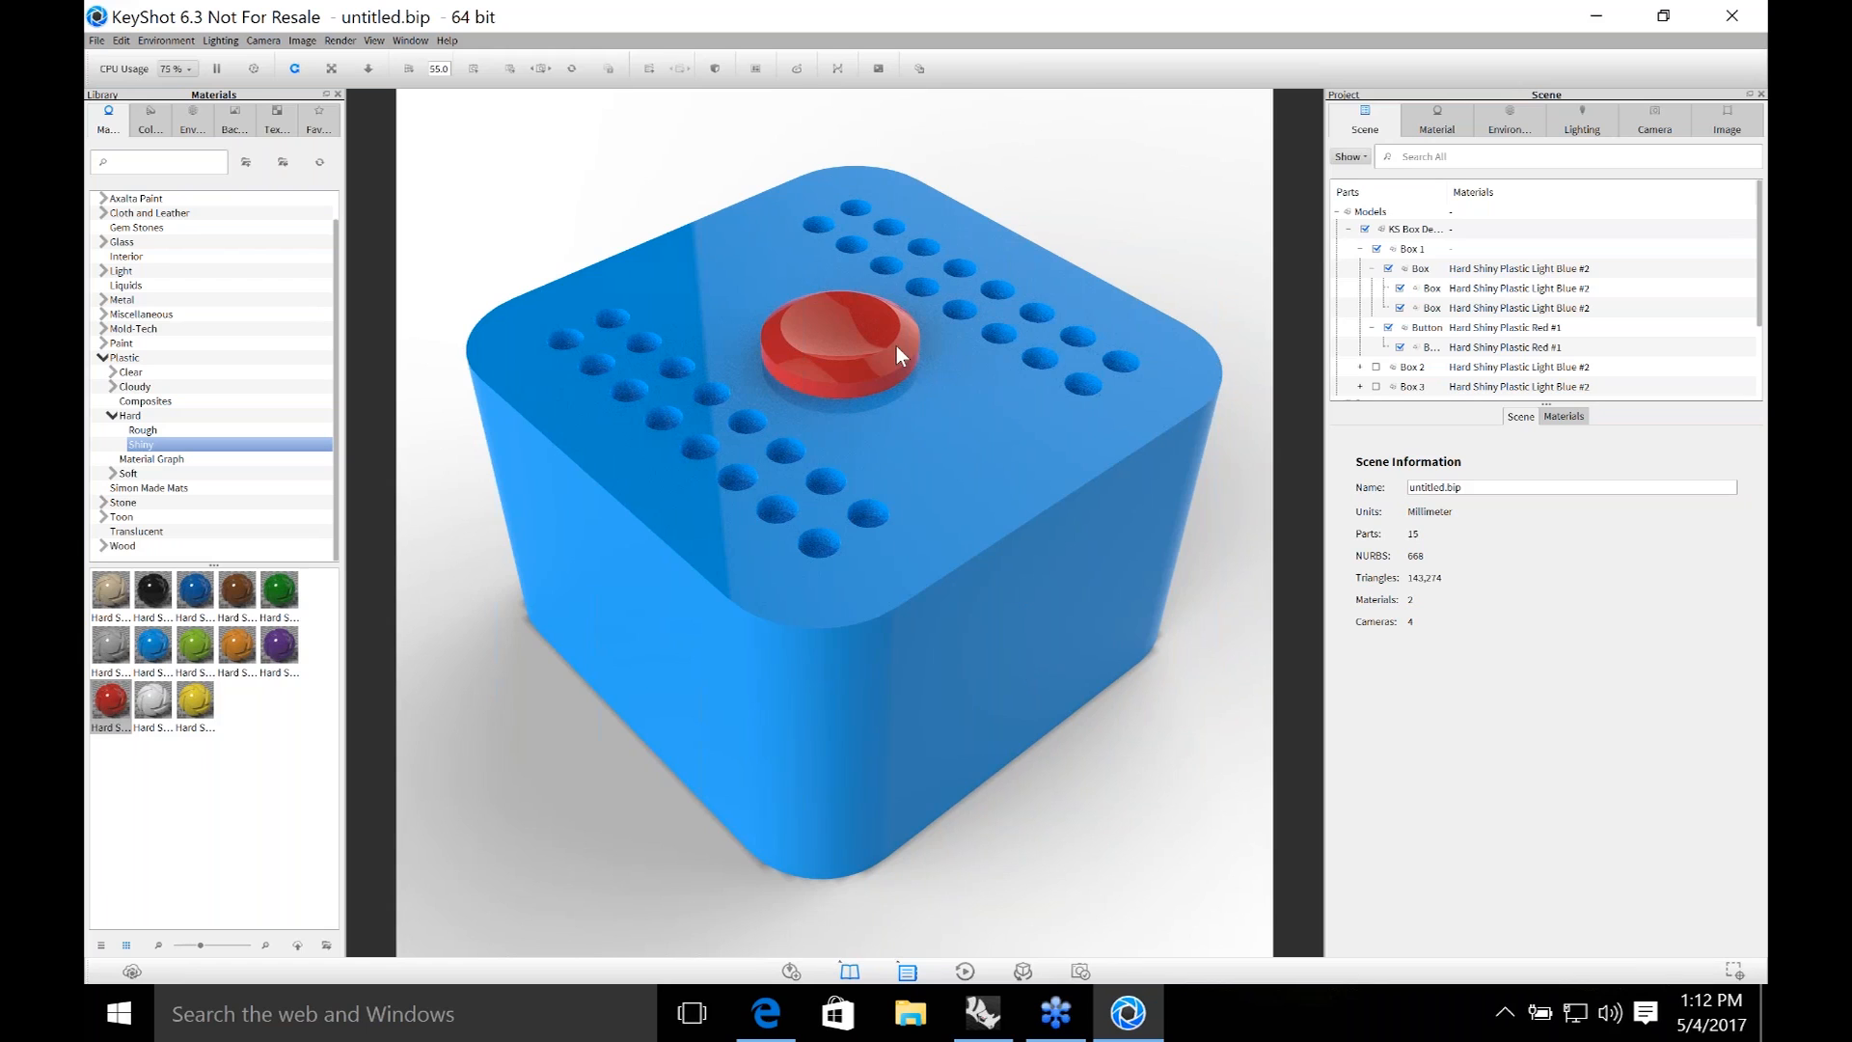
mouse_move(1125, 215)
left_mouse_down()
mouse_move(1126, 156)
mouse_move(1131, 200)
left_mouse_up()
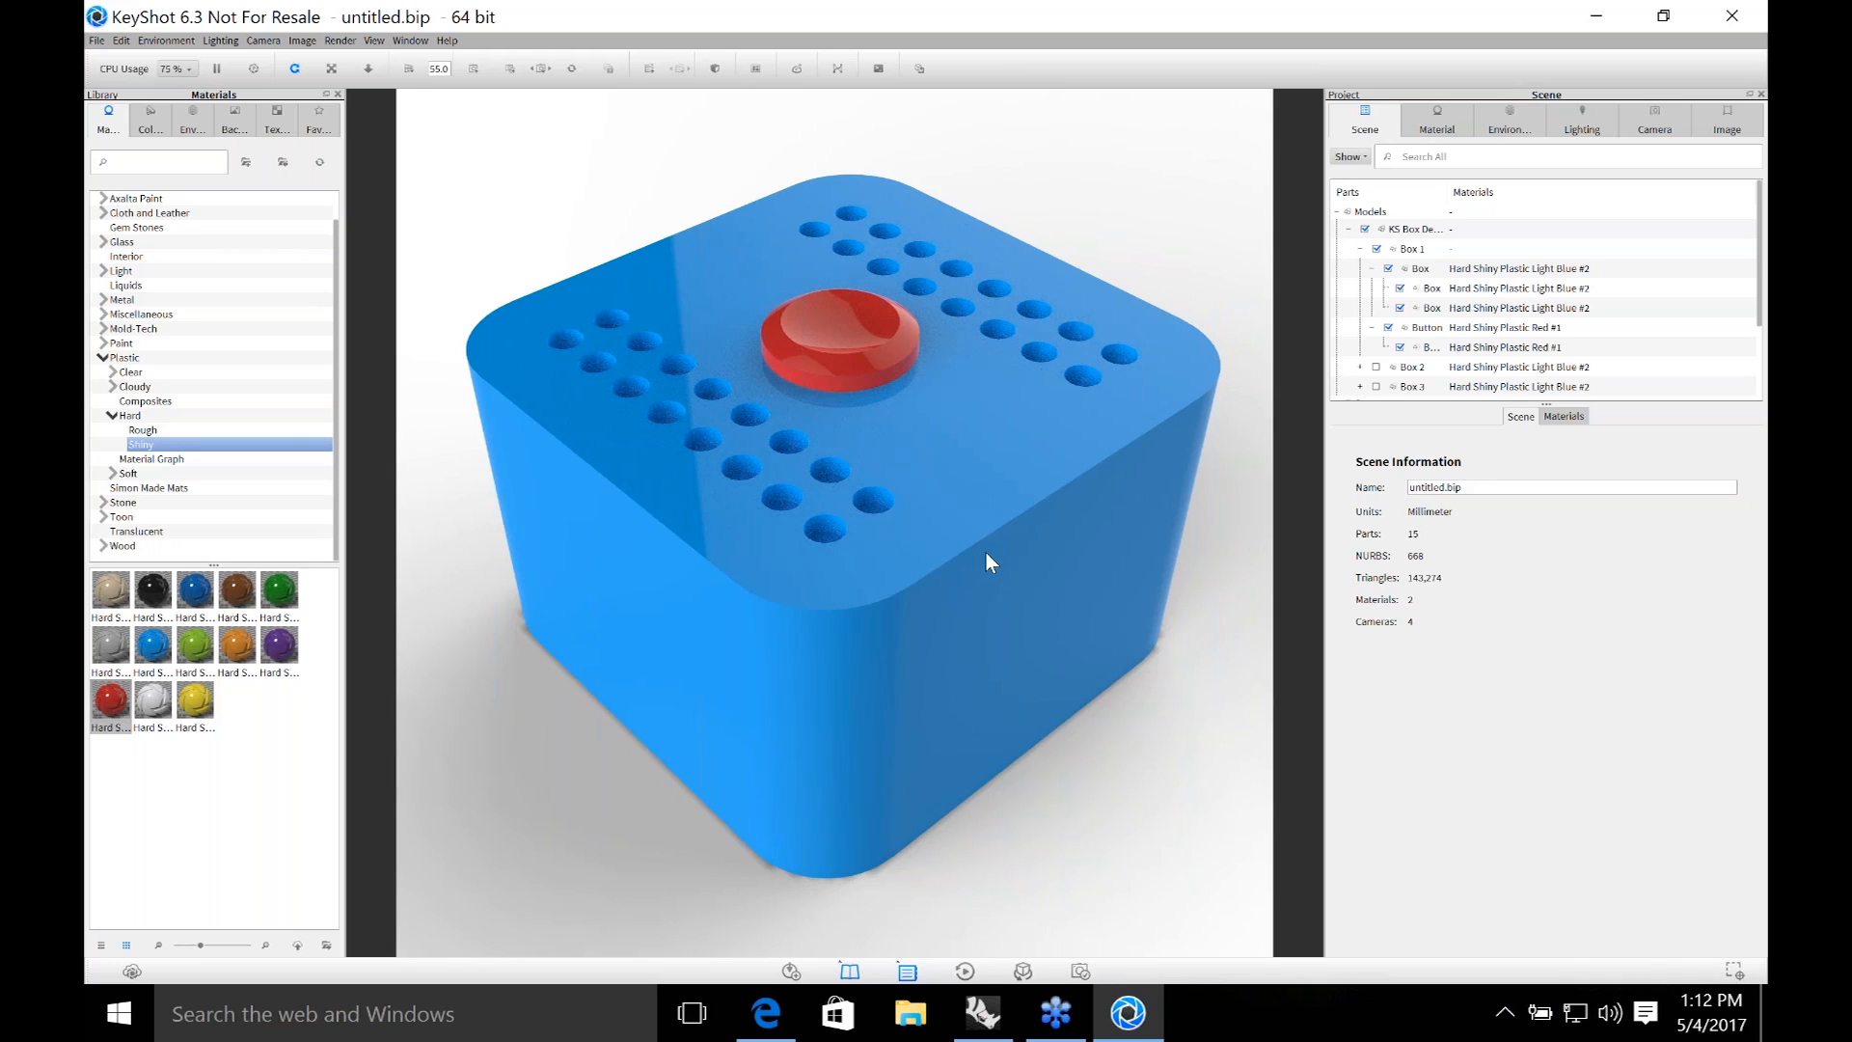
mouse_move(1137, 177)
left_mouse_down()
mouse_move(1137, 157)
mouse_move(1113, 180)
mouse_move(1128, 198)
left_mouse_up()
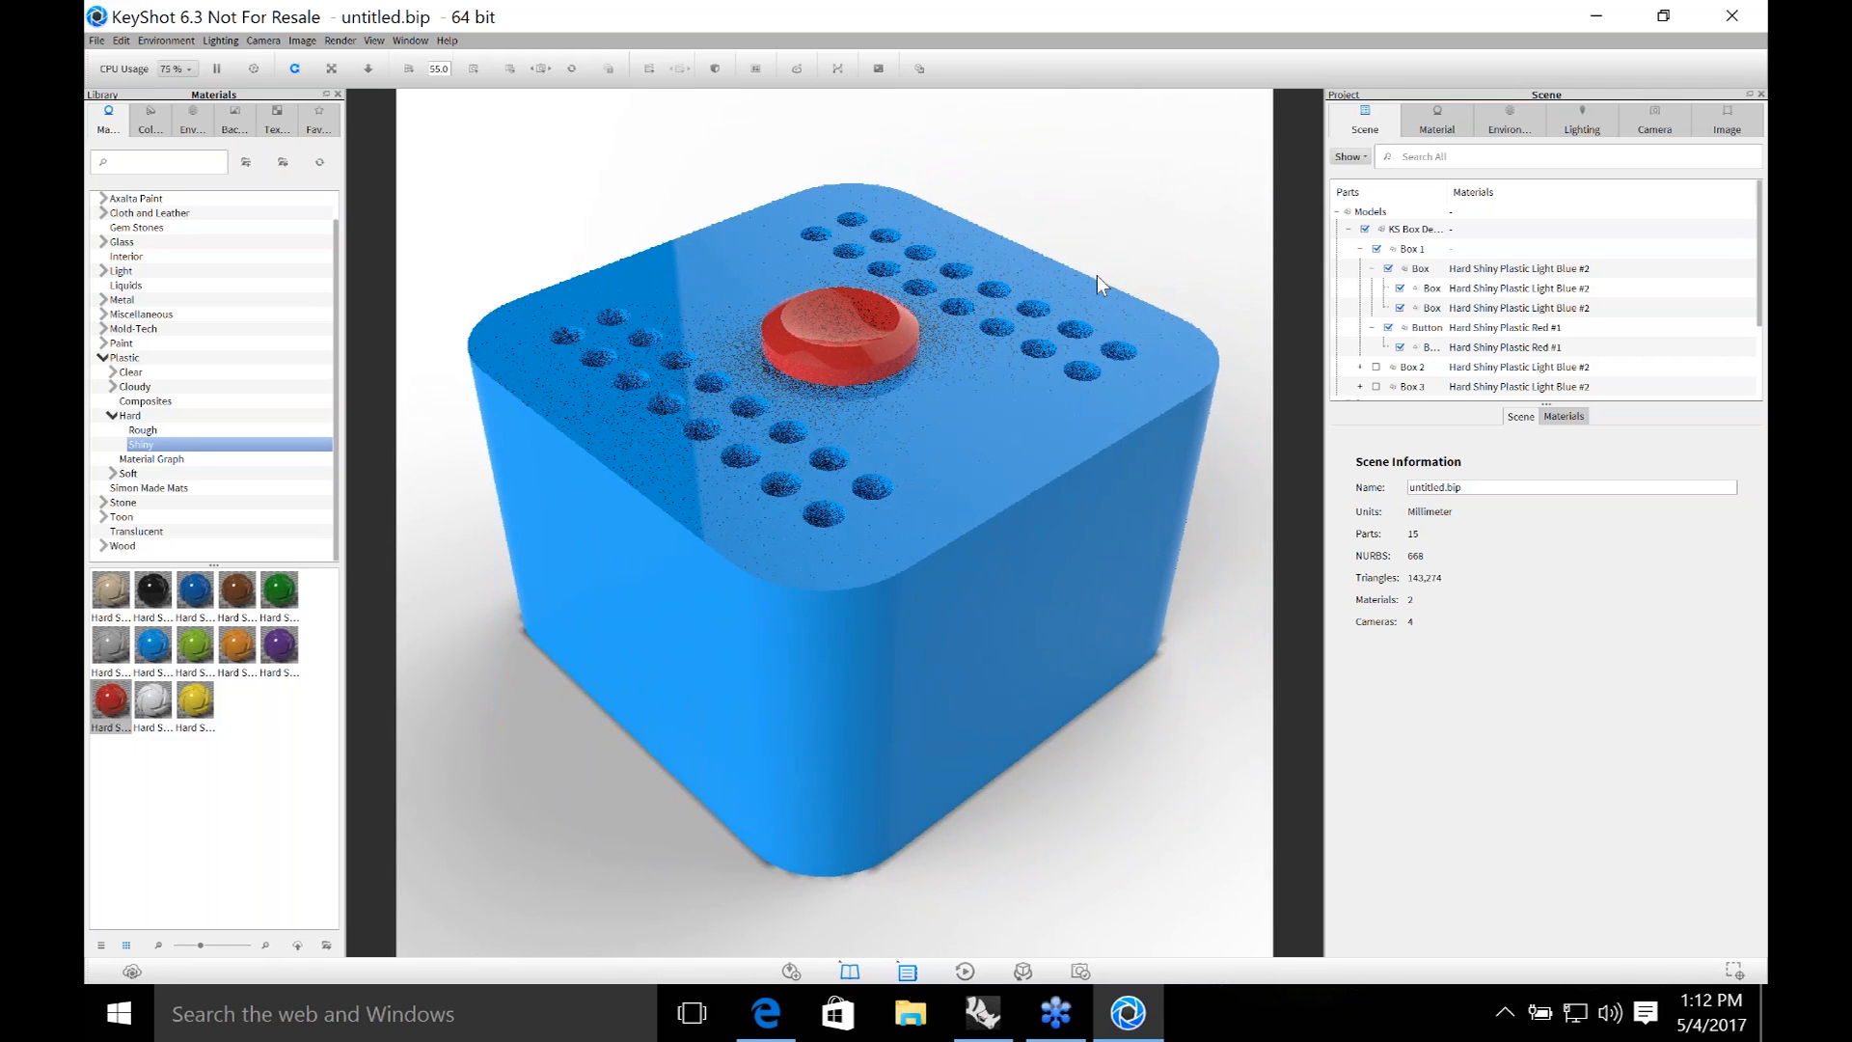
scroll(911, 505, "down", 3)
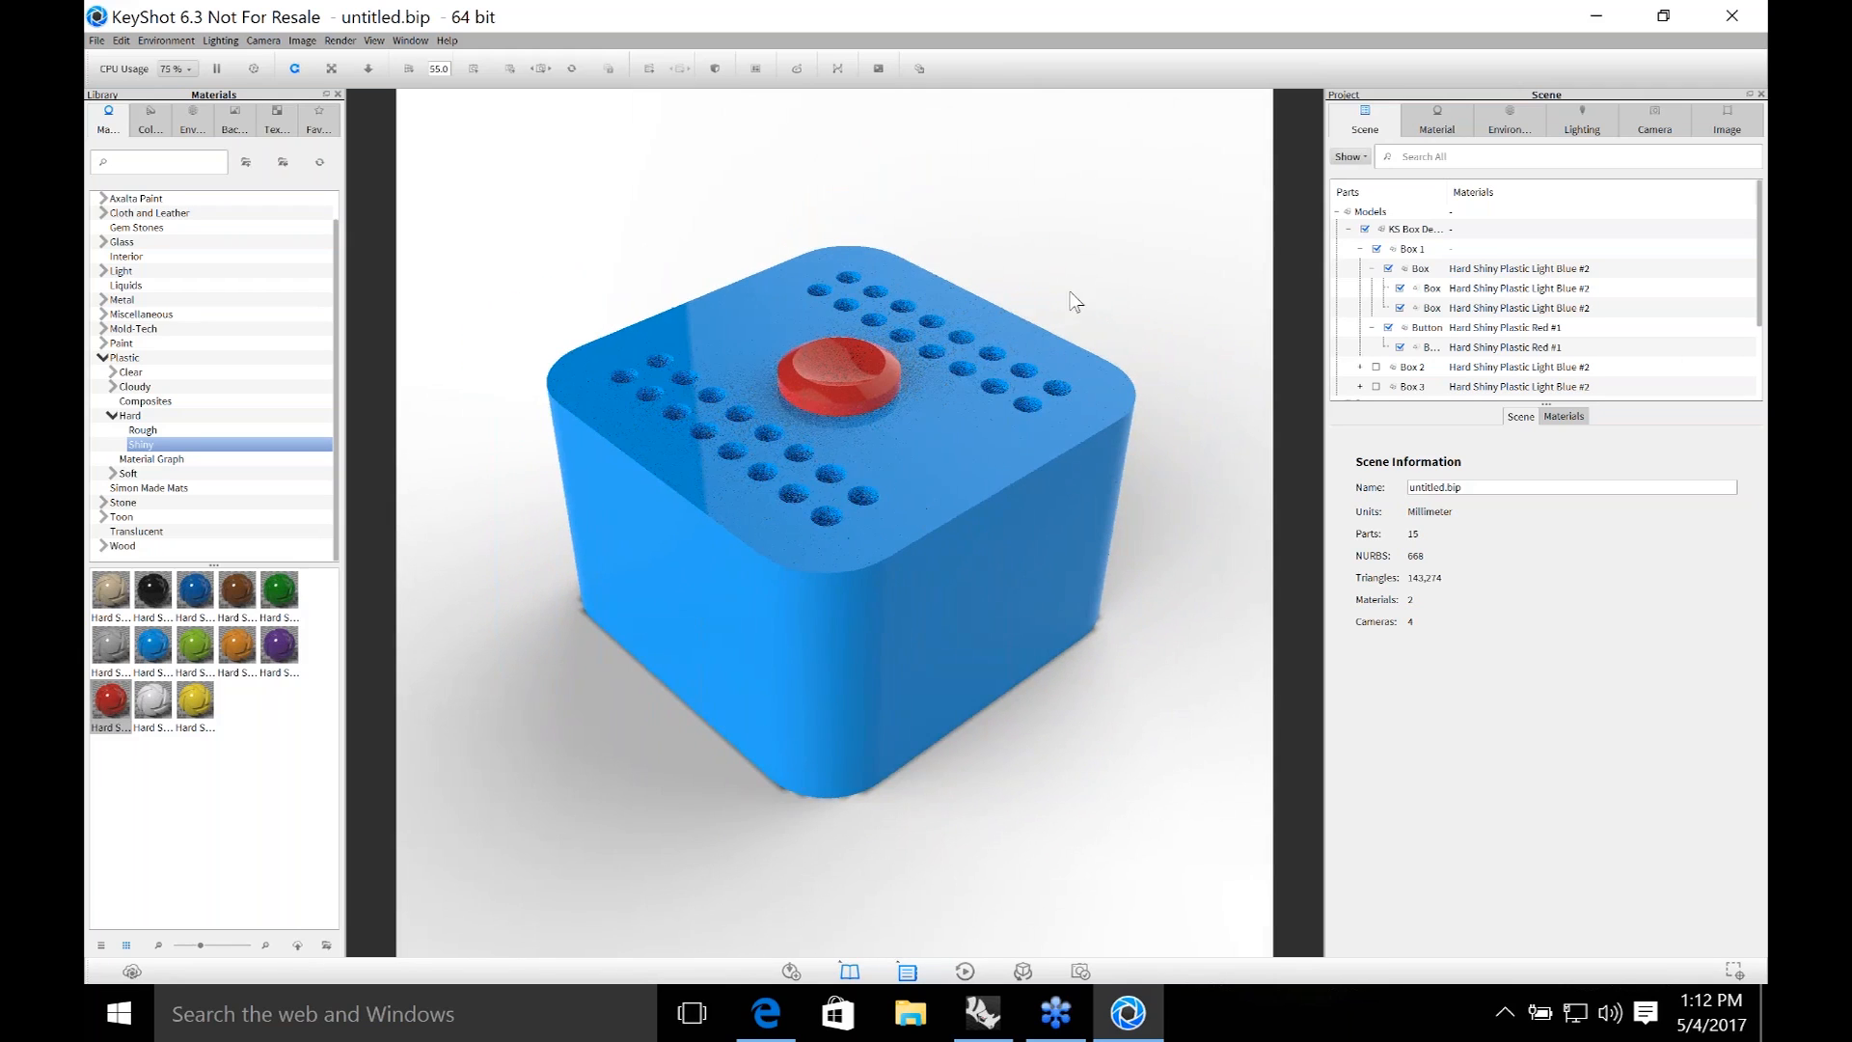
left_click_drag(1097, 279, 1052, 316)
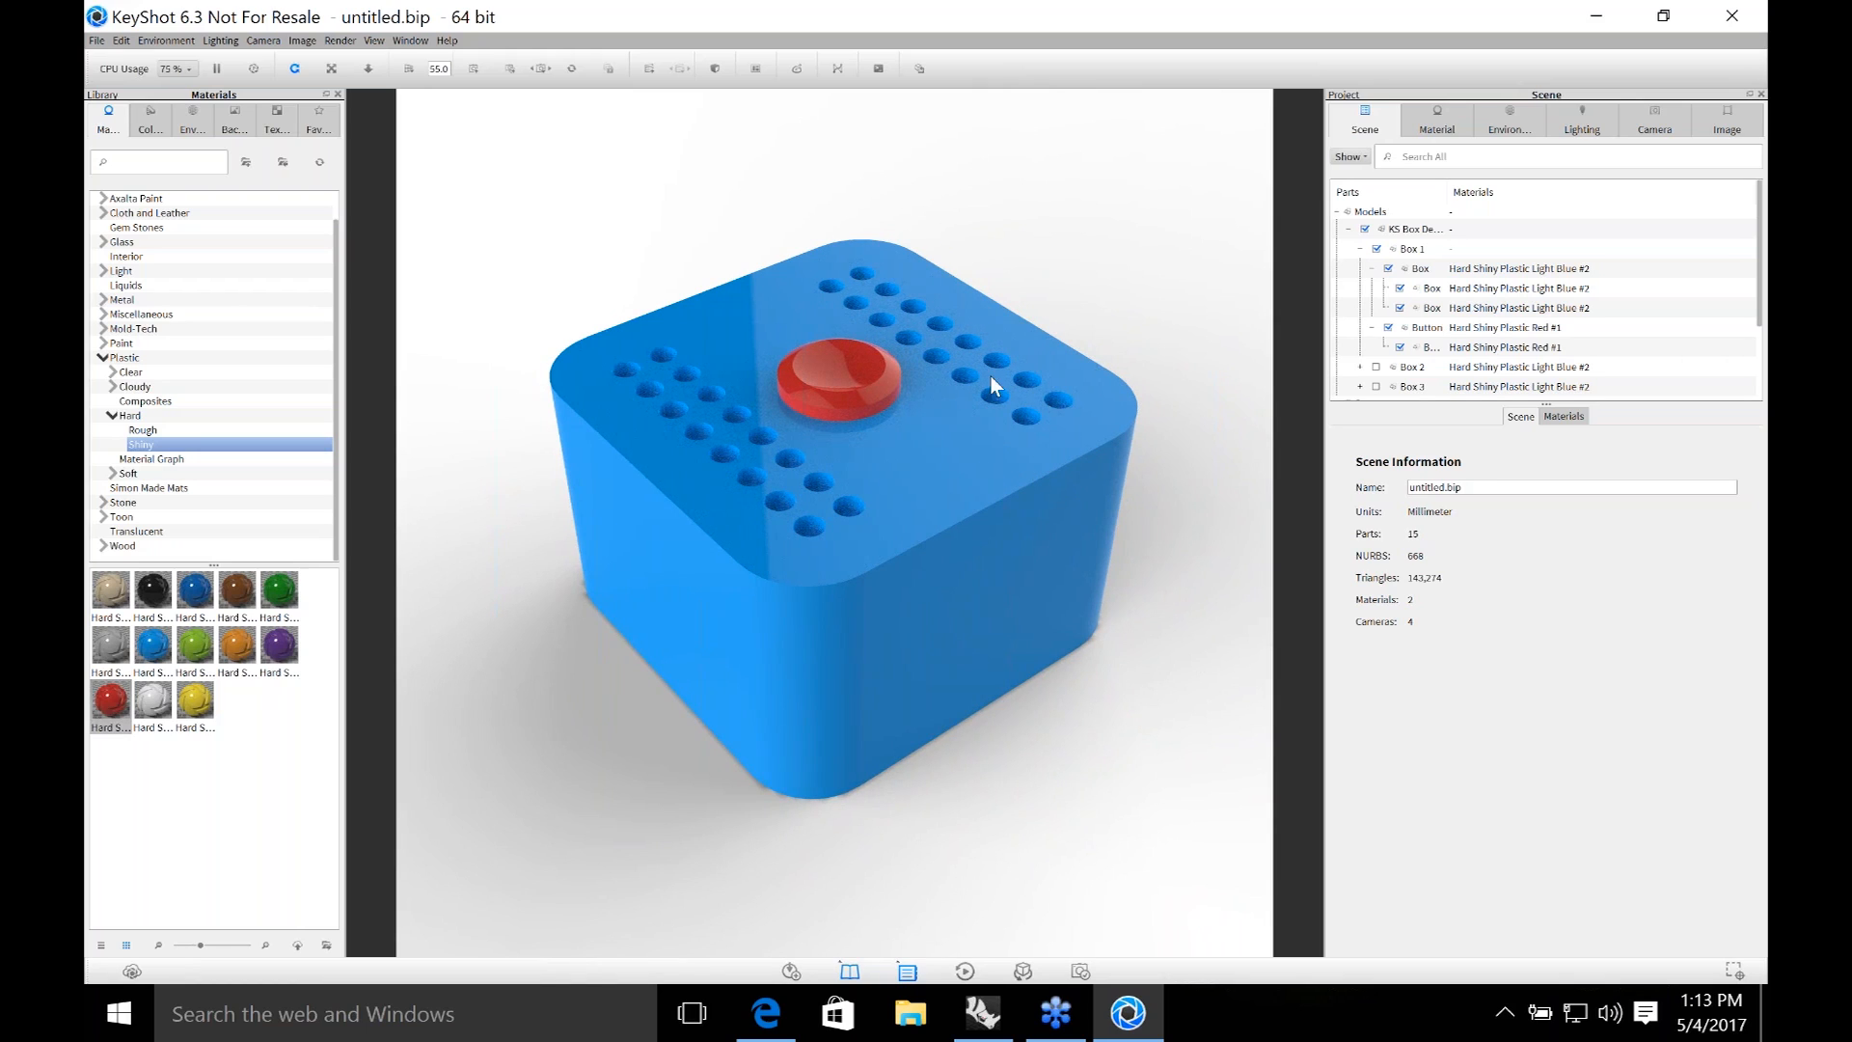
left_click_drag(946, 437, 848, 465)
scroll(858, 419, "up", 6)
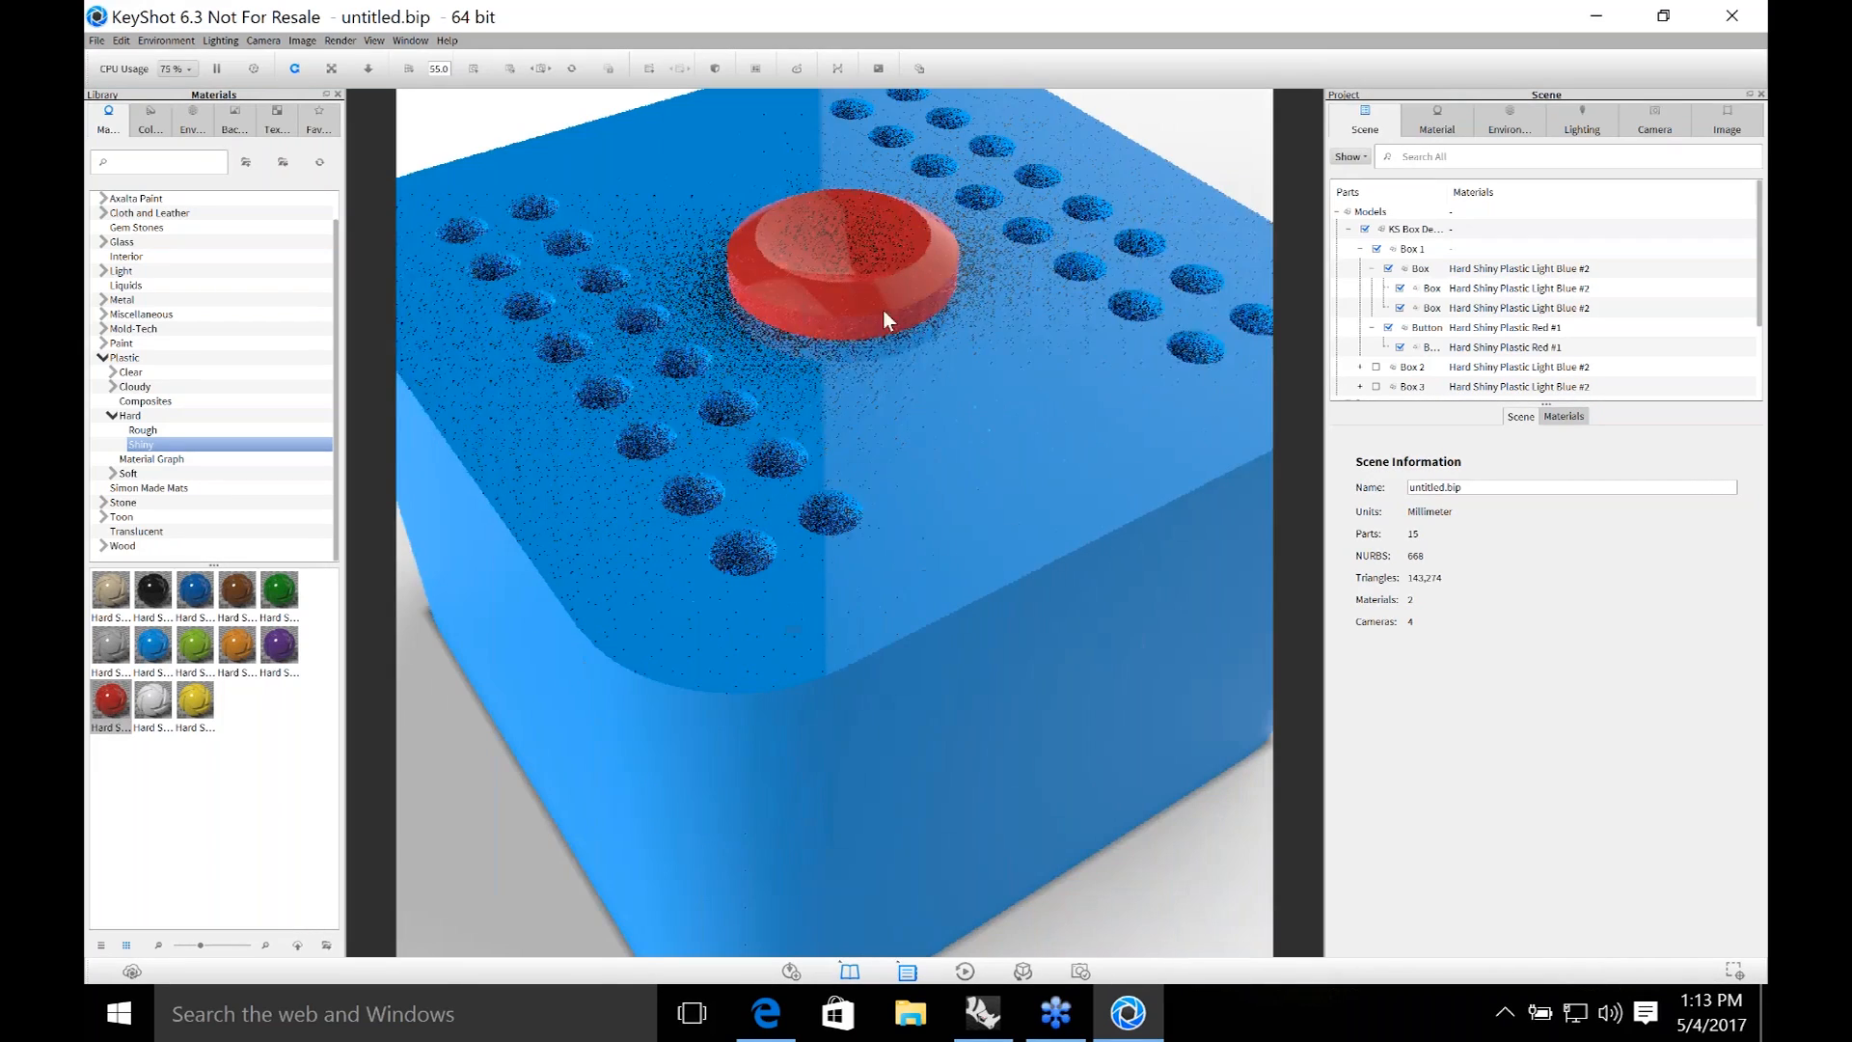
left_click_drag(875, 347, 864, 427)
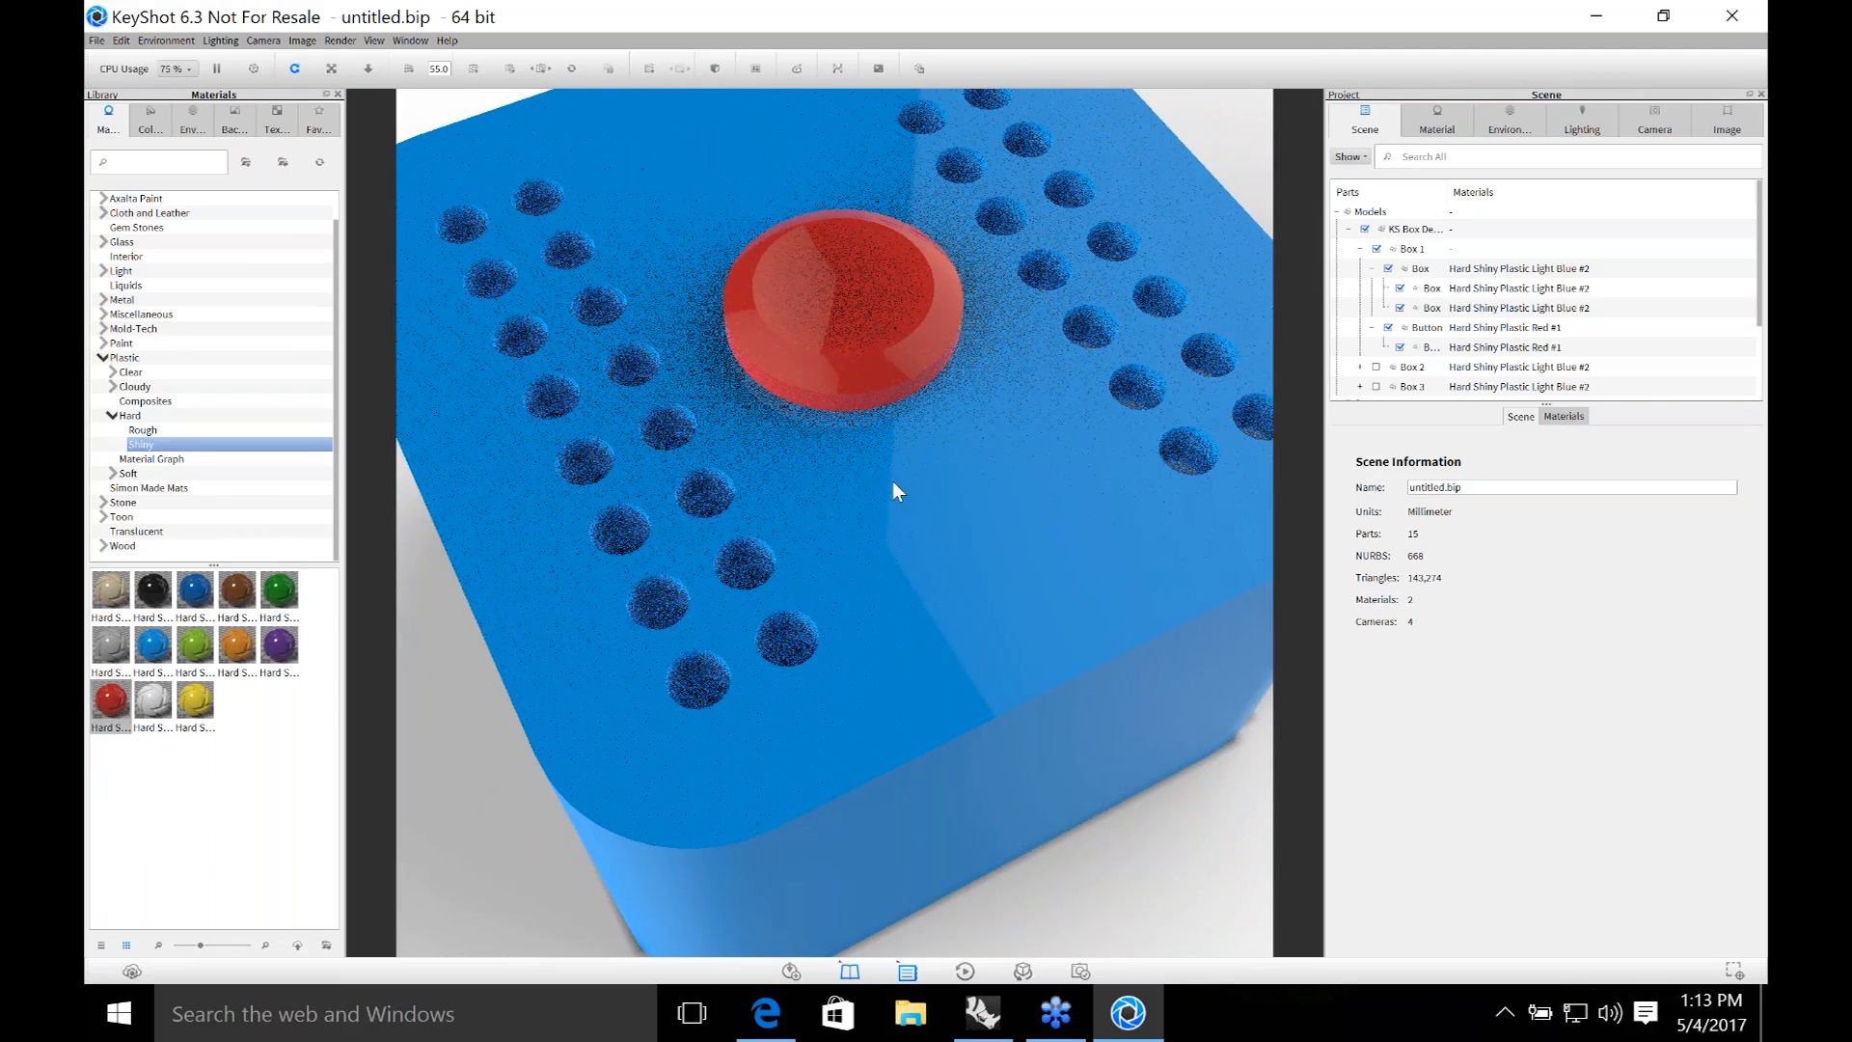
scroll(923, 472, "down", 5)
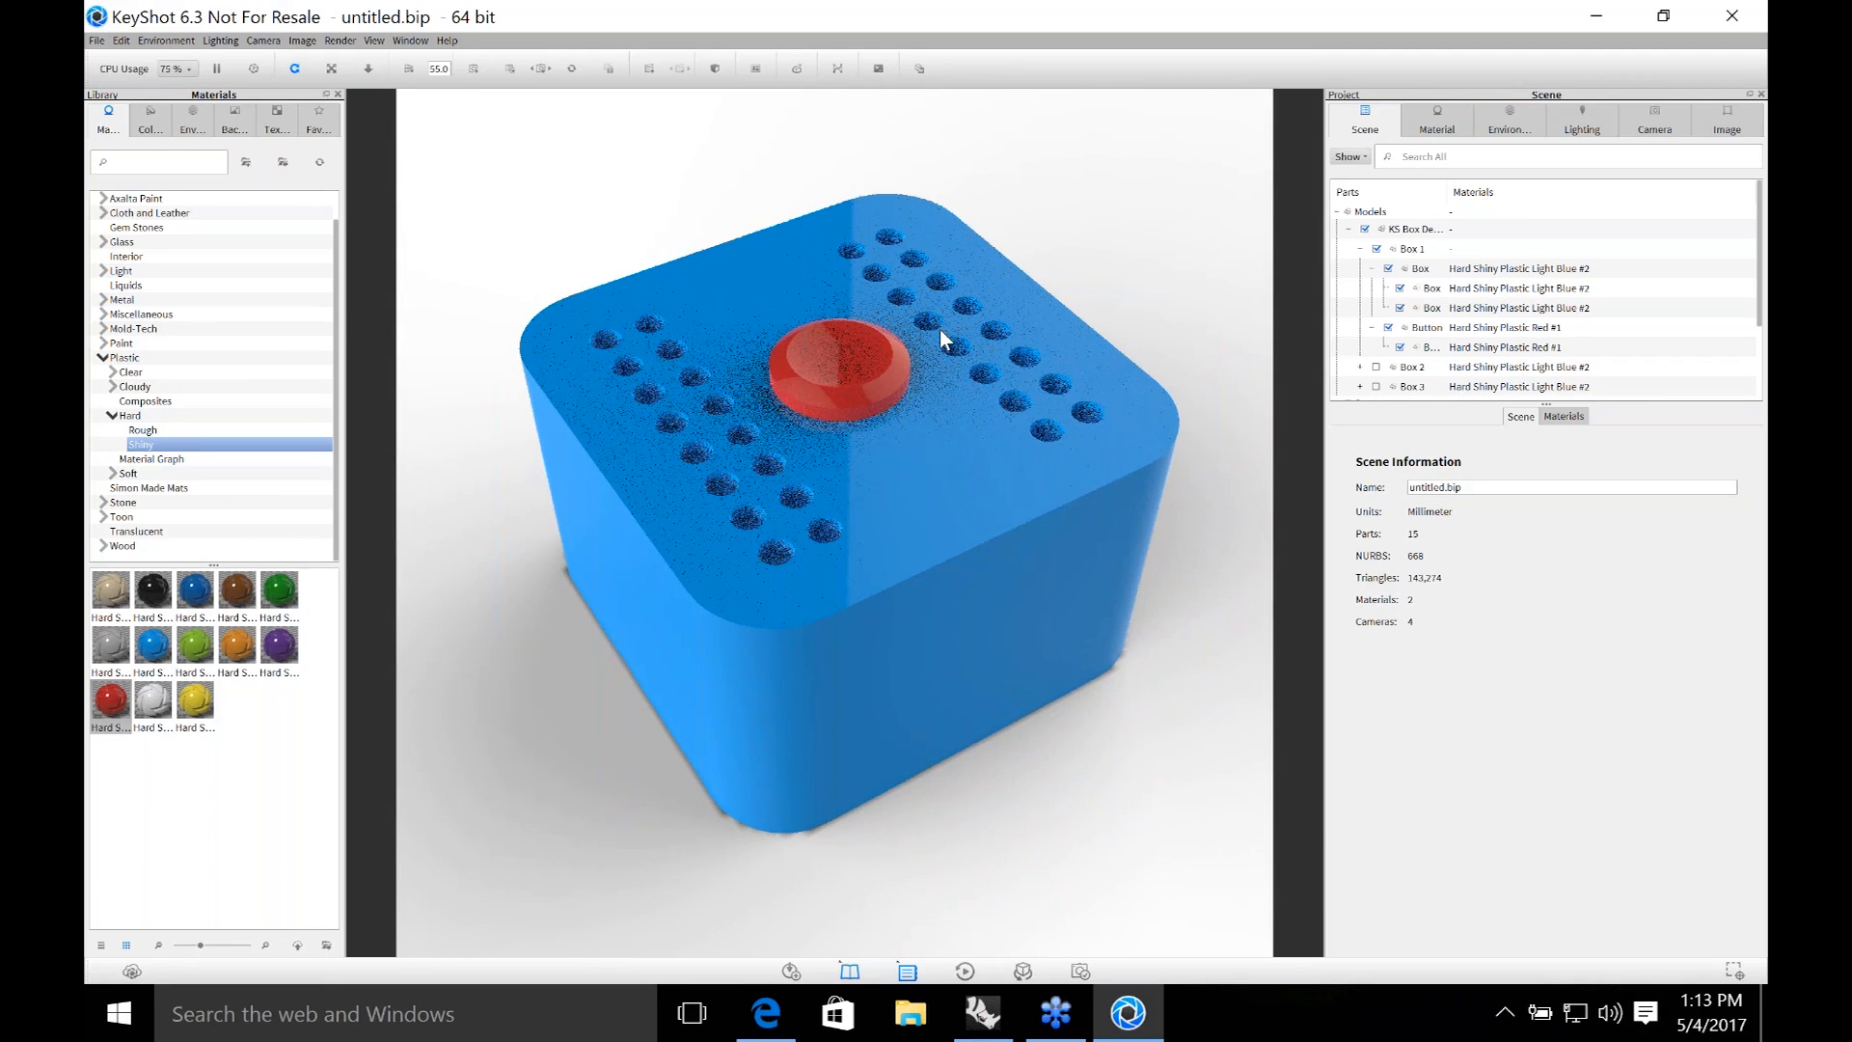
left_click_drag(934, 447, 932, 409)
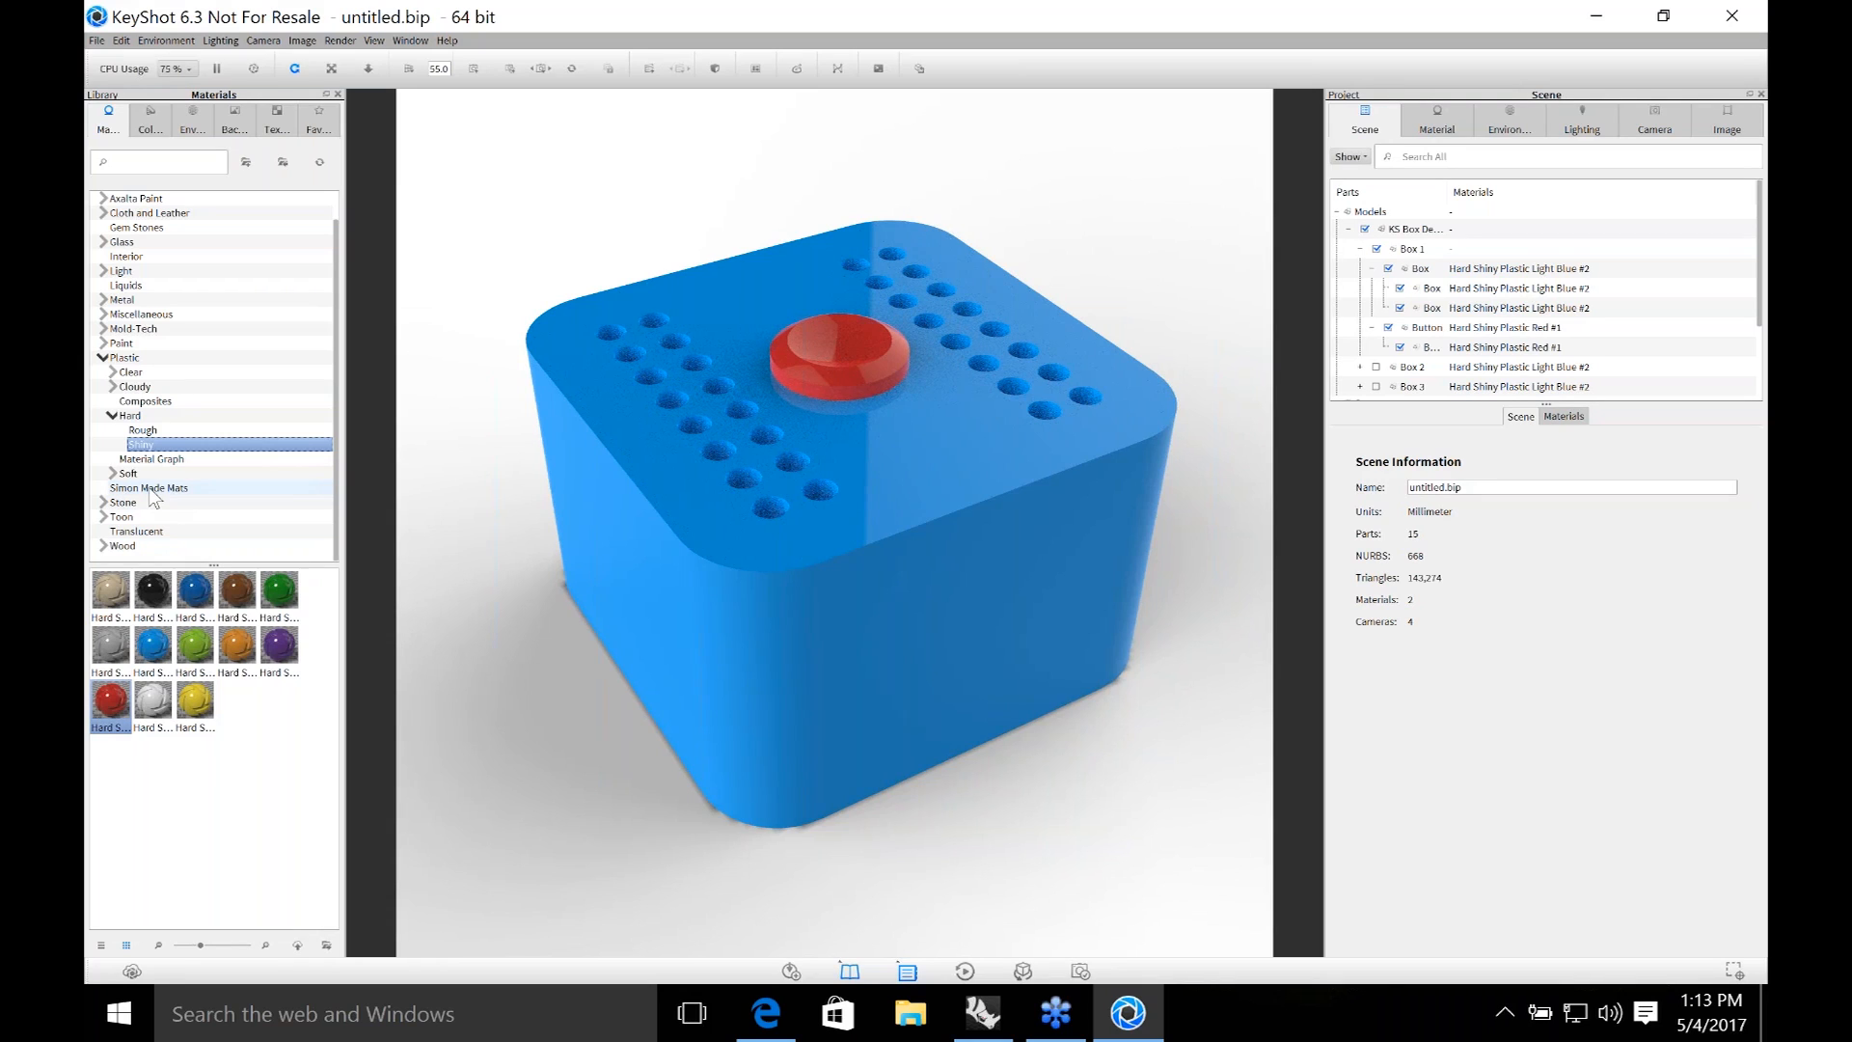
left_click_drag(623, 704, 640, 658)
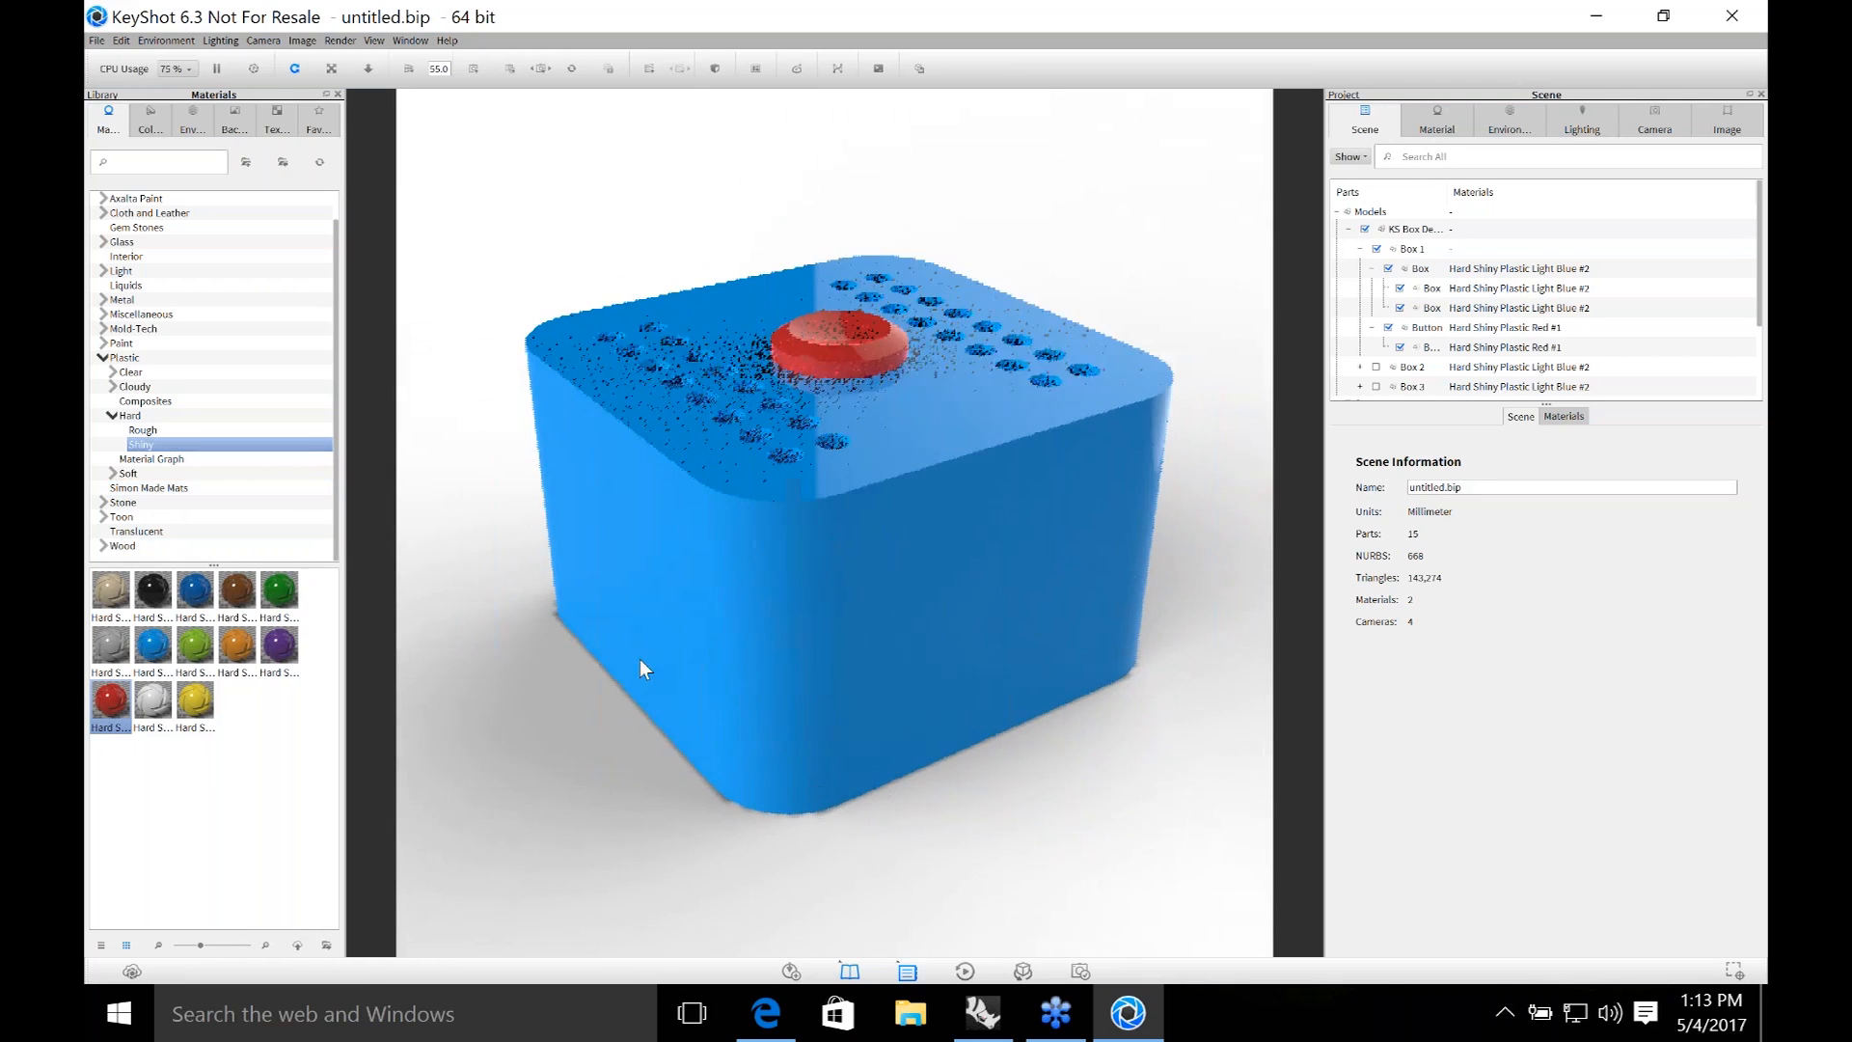
left_click_drag(1213, 472, 1210, 511)
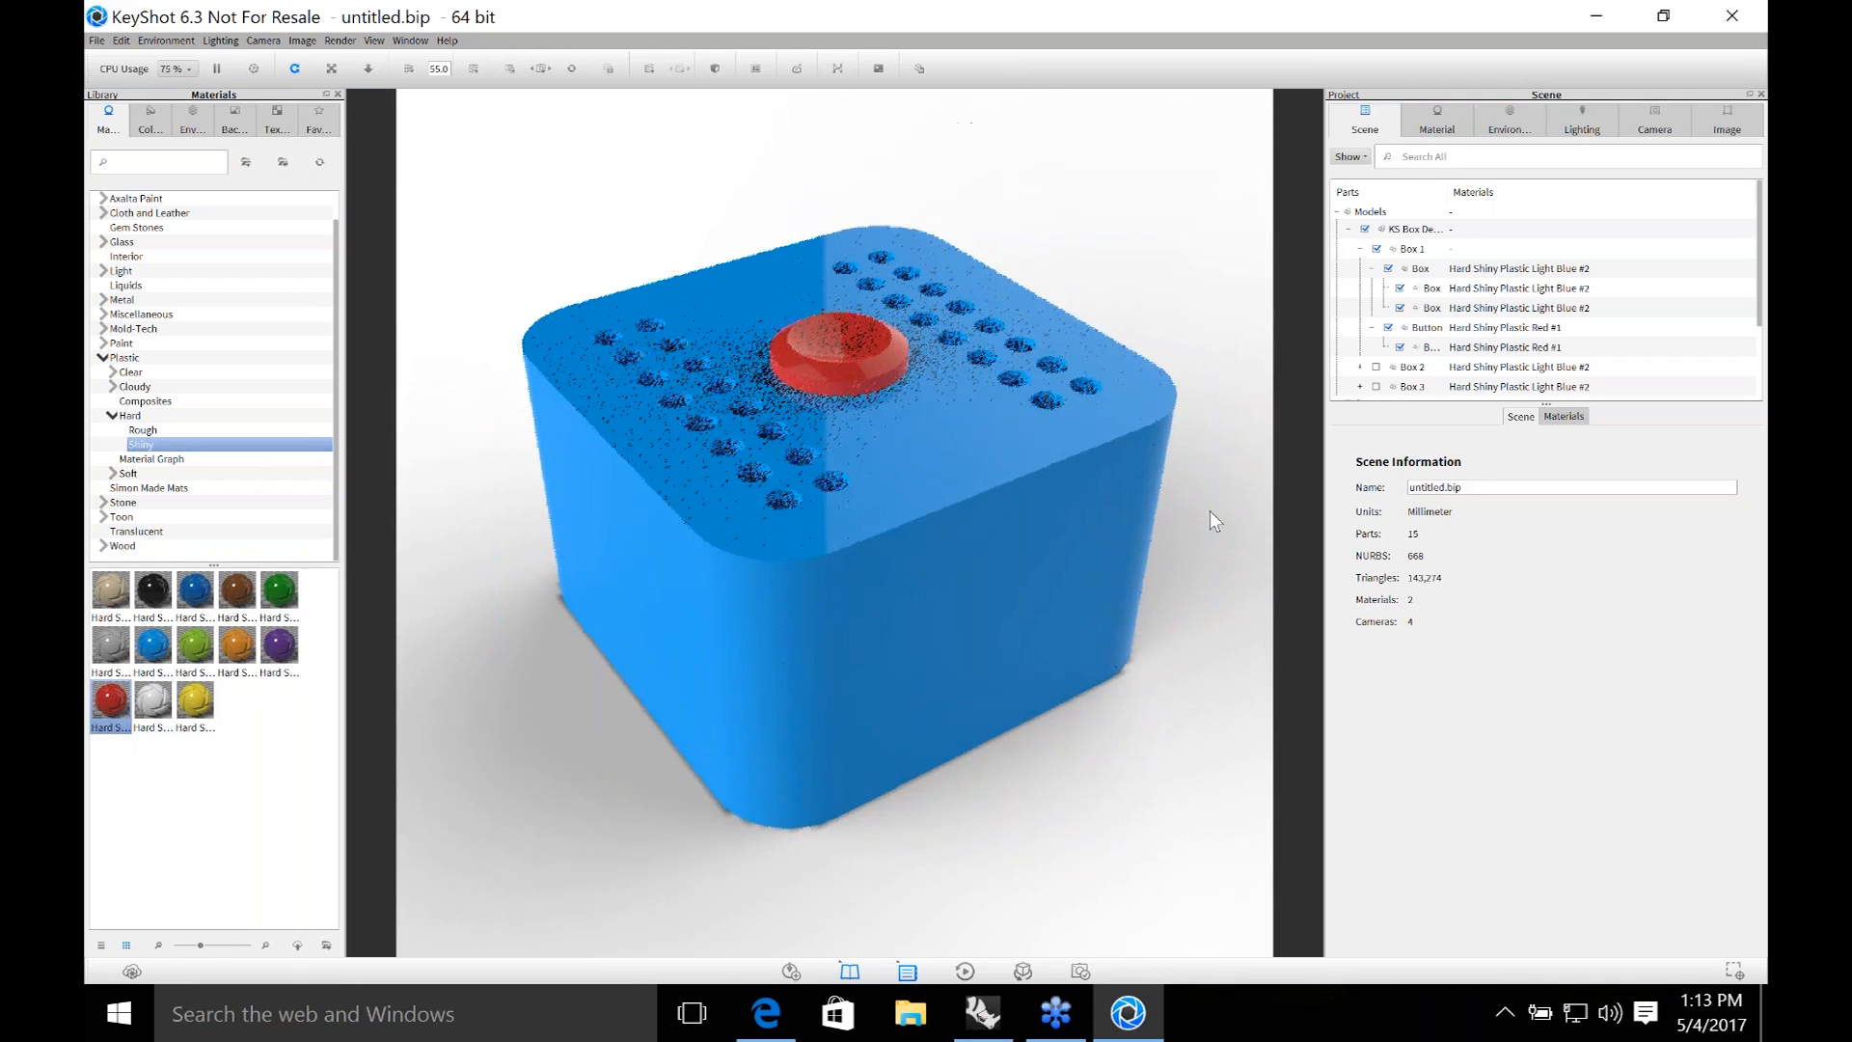
scroll(1166, 527, "down", 1)
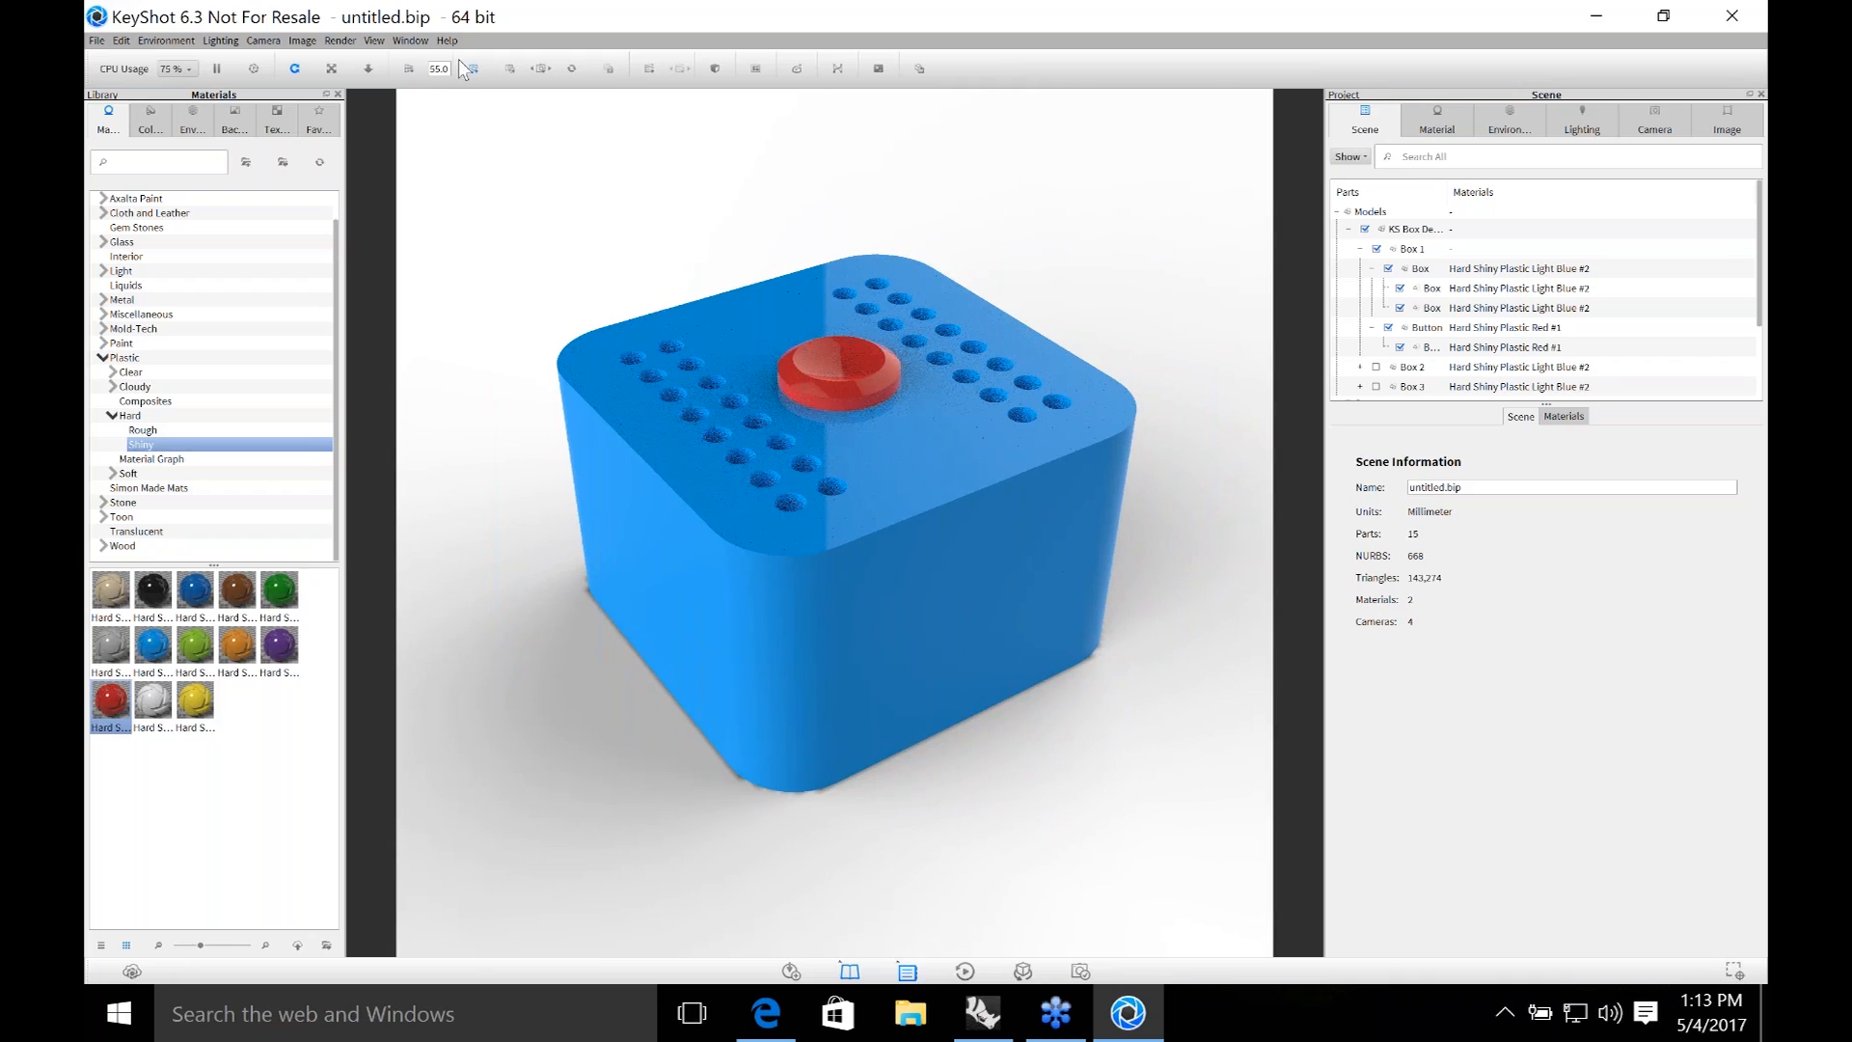
Set the camera's field of view to 25 and check the box's perspective from a low angle.
left_click_drag(452, 69, 418, 69)
type("25")
key("Return")
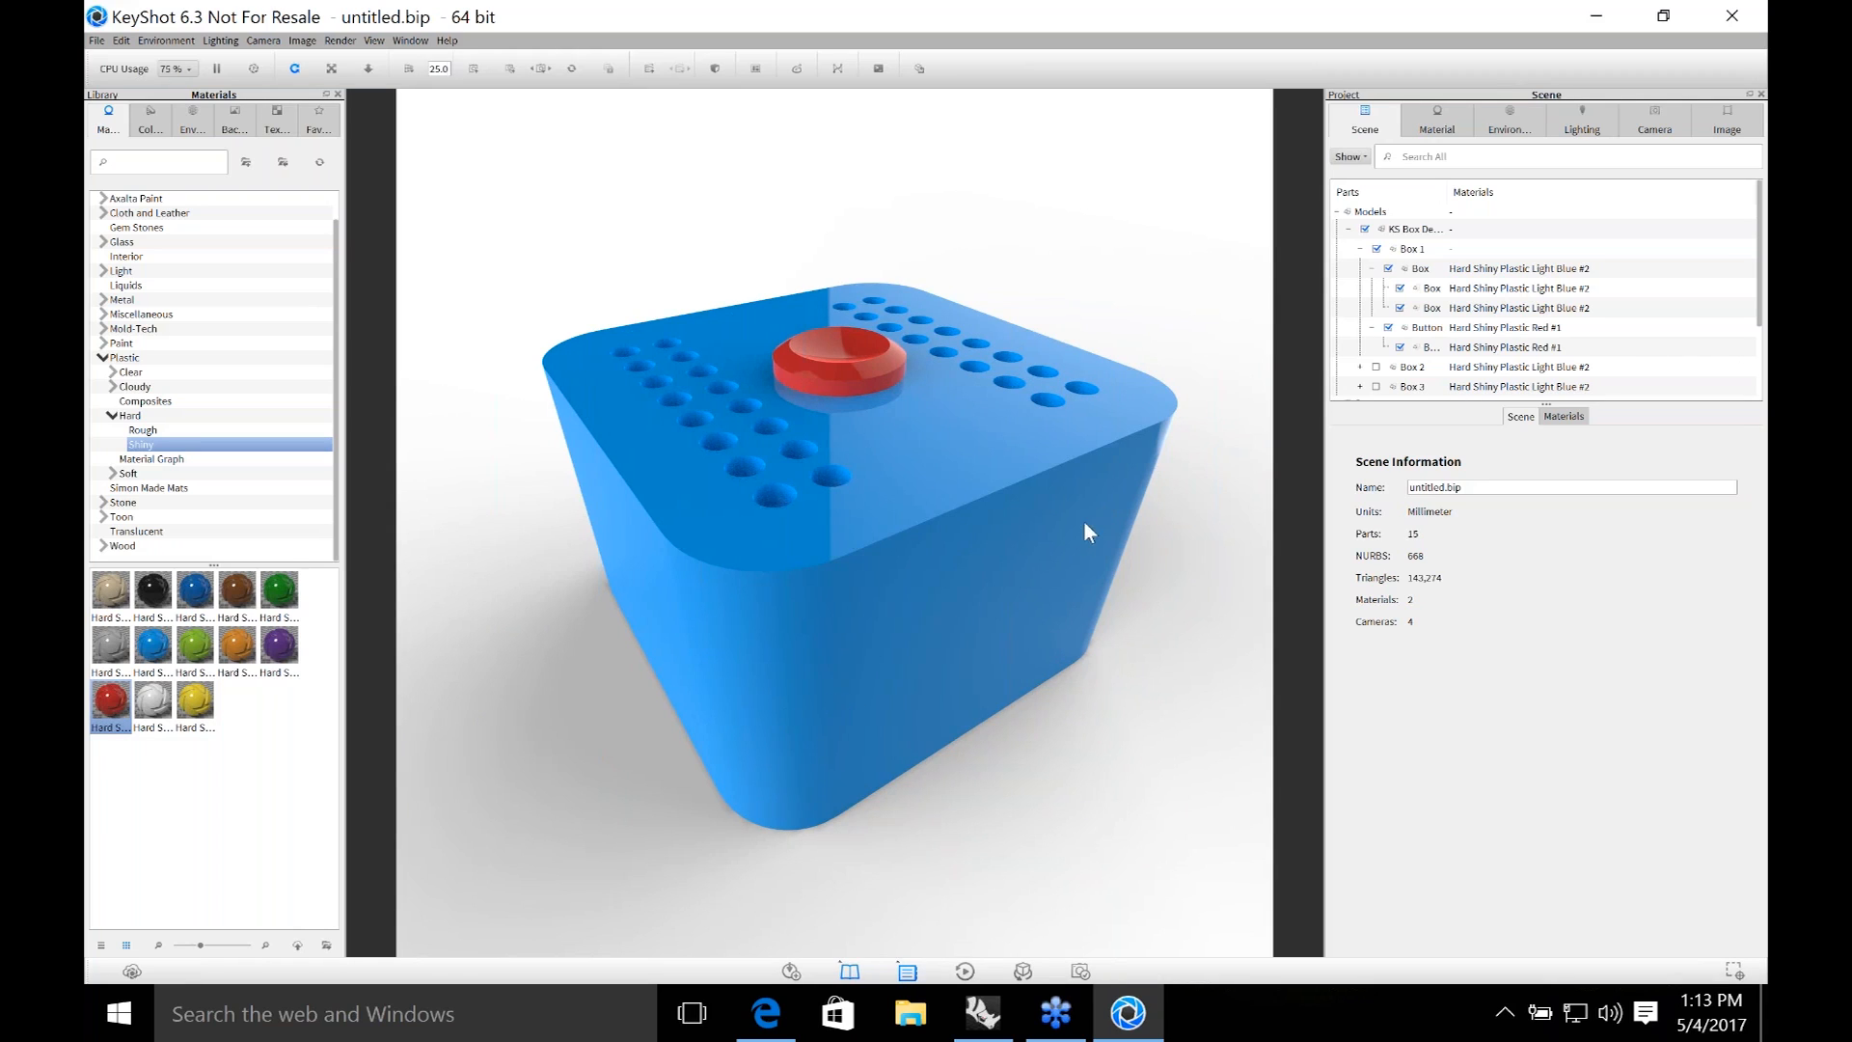
left_click_drag(1085, 519, 1108, 322)
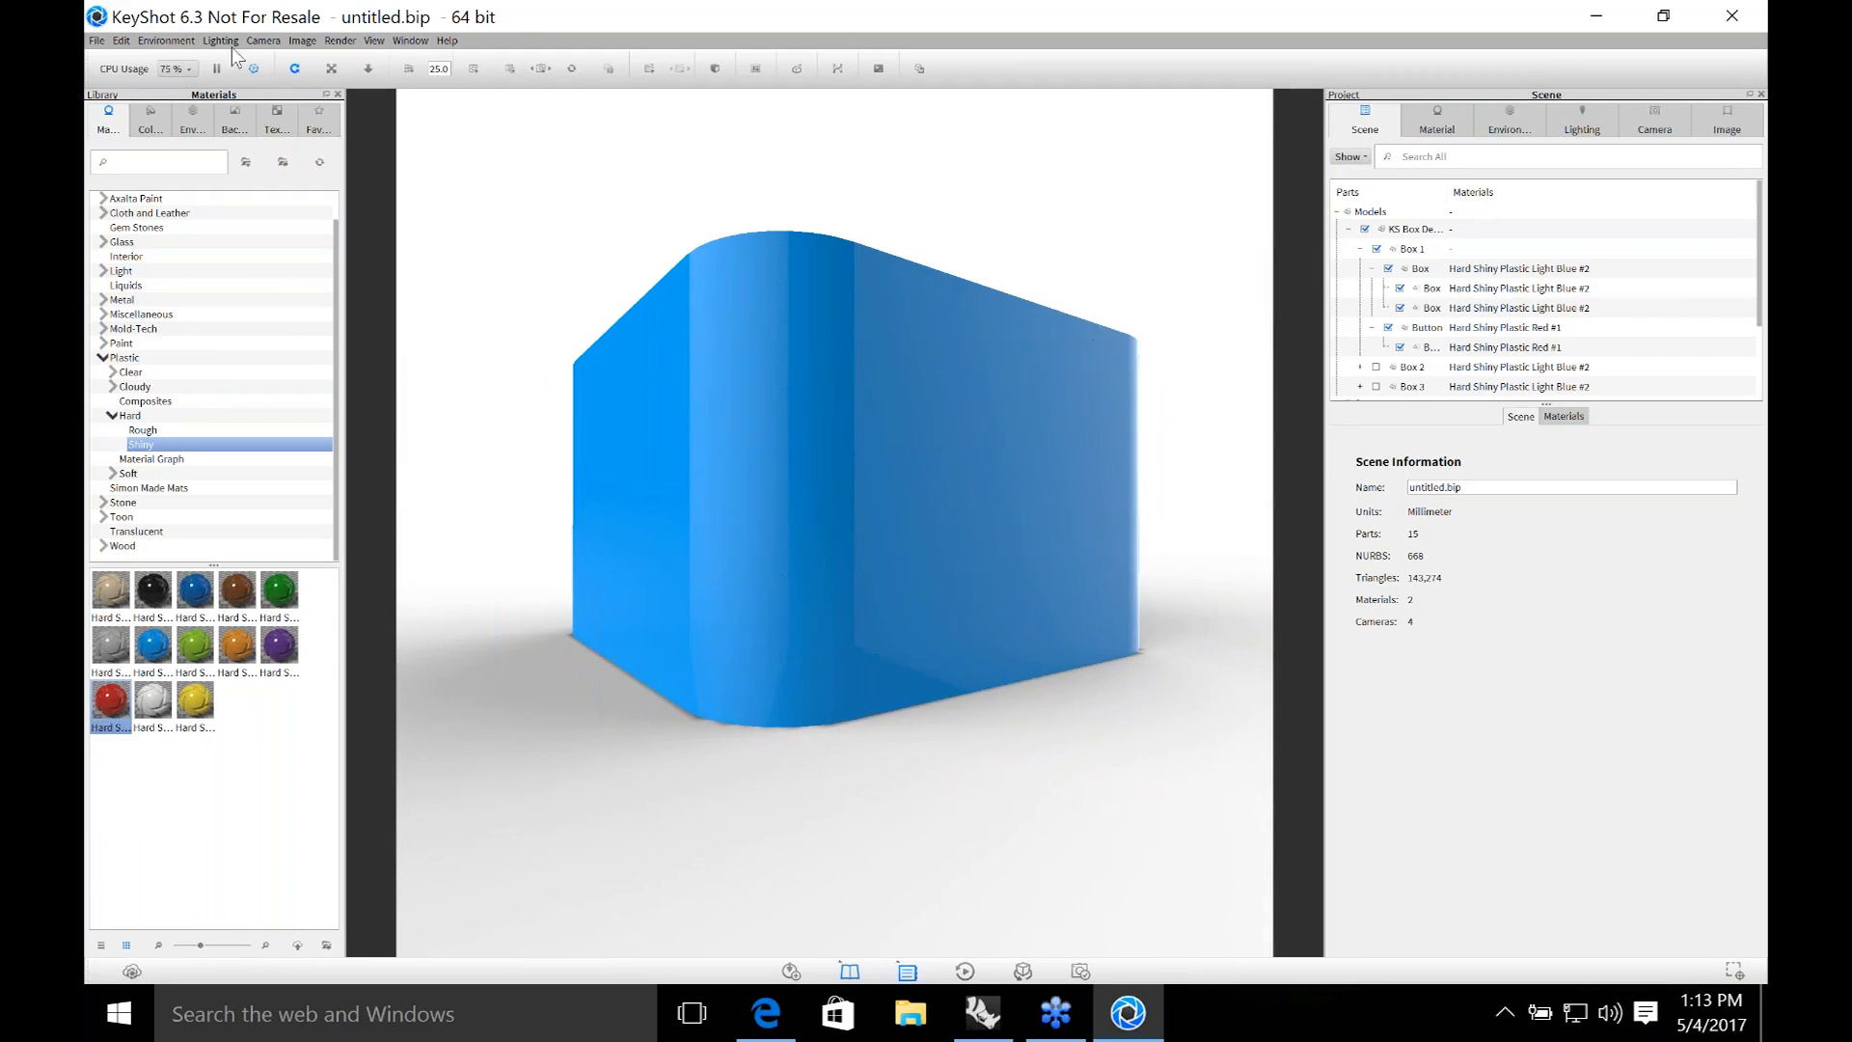
left_click_drag(801, 286, 820, 268)
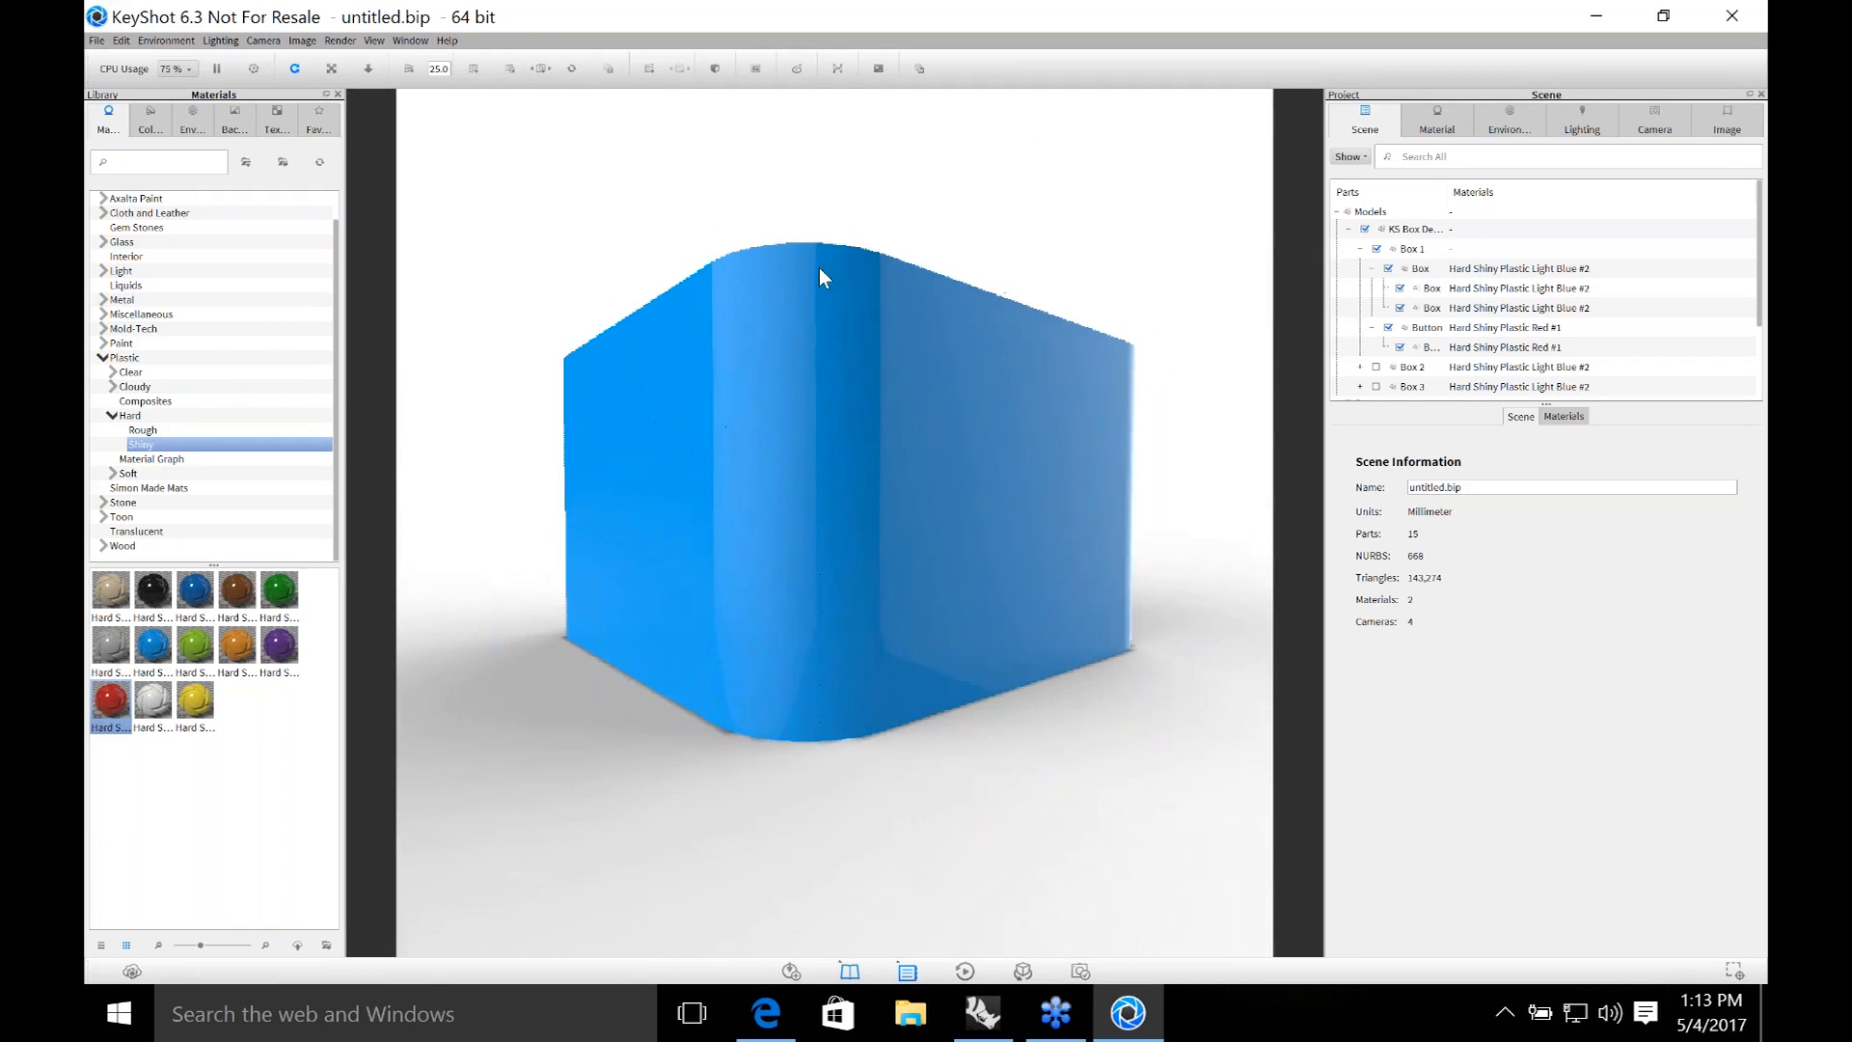
left_click_drag(864, 728, 932, 660)
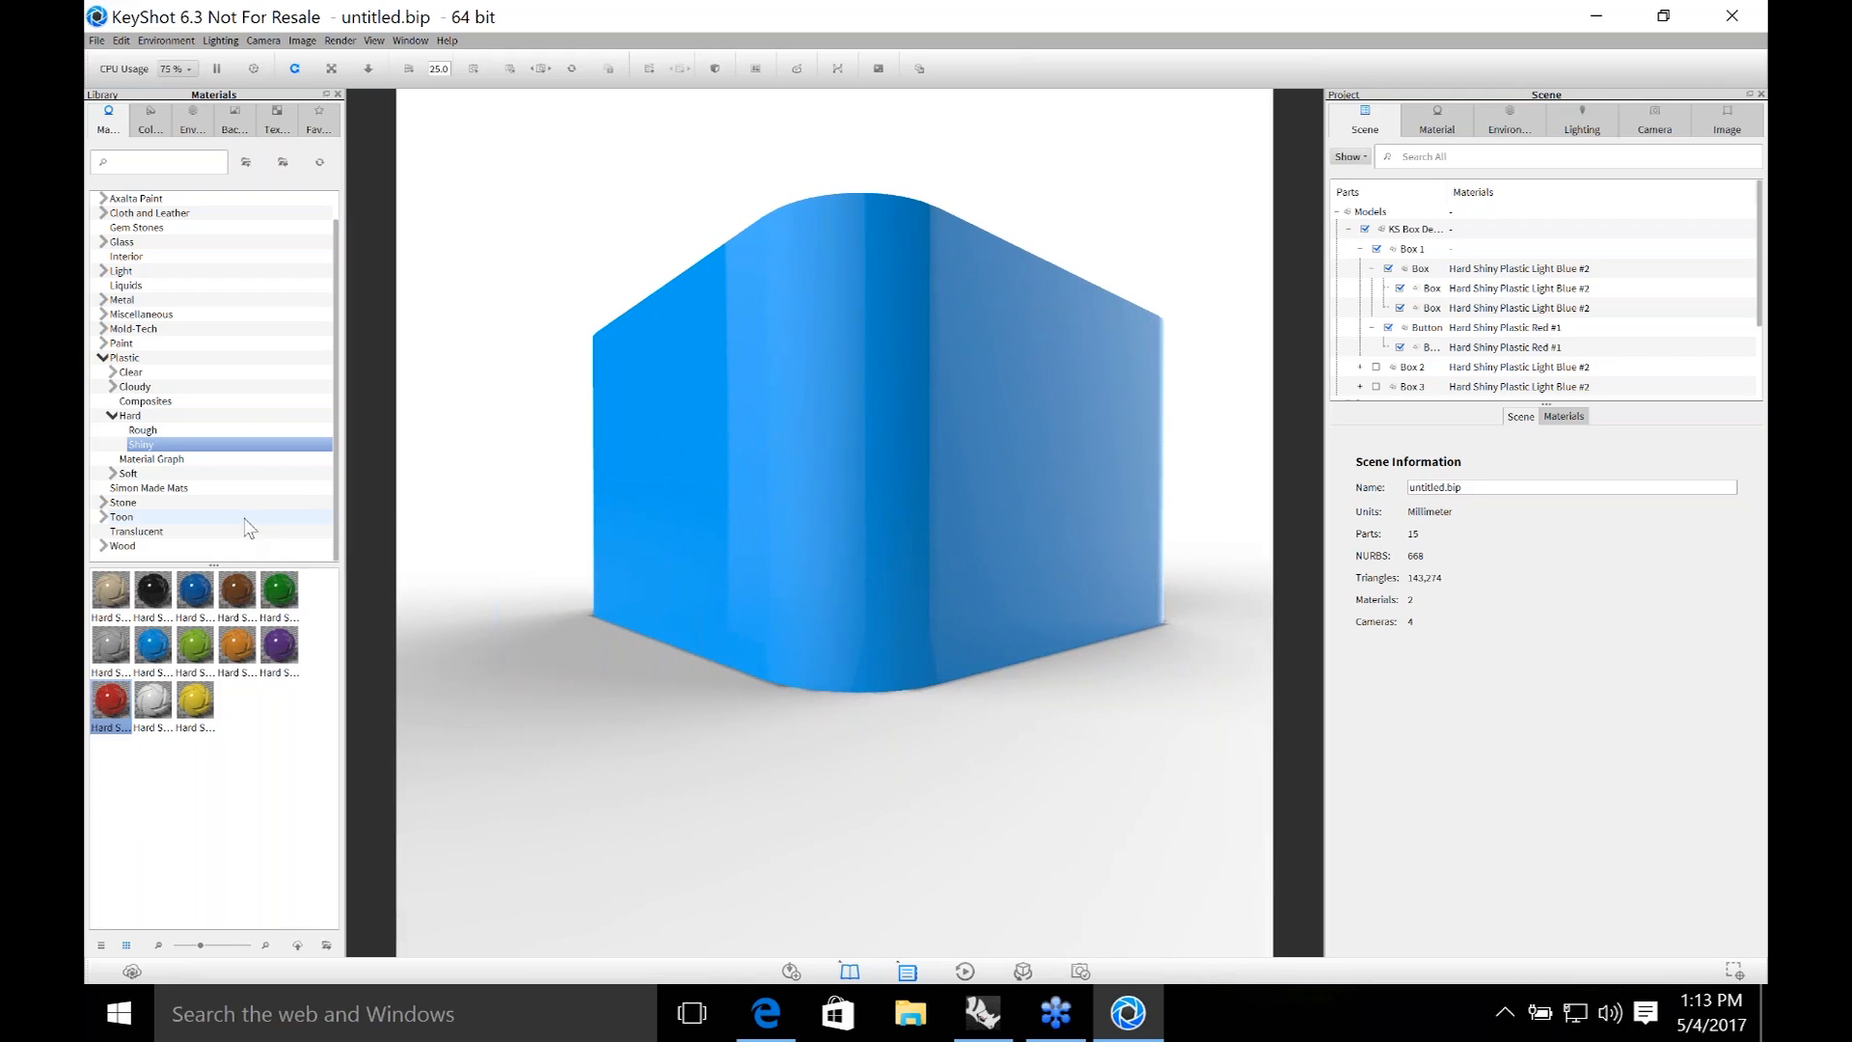
Apply the Brick material from the stone surface materials to the box.
scroll(240, 409, "up", 2)
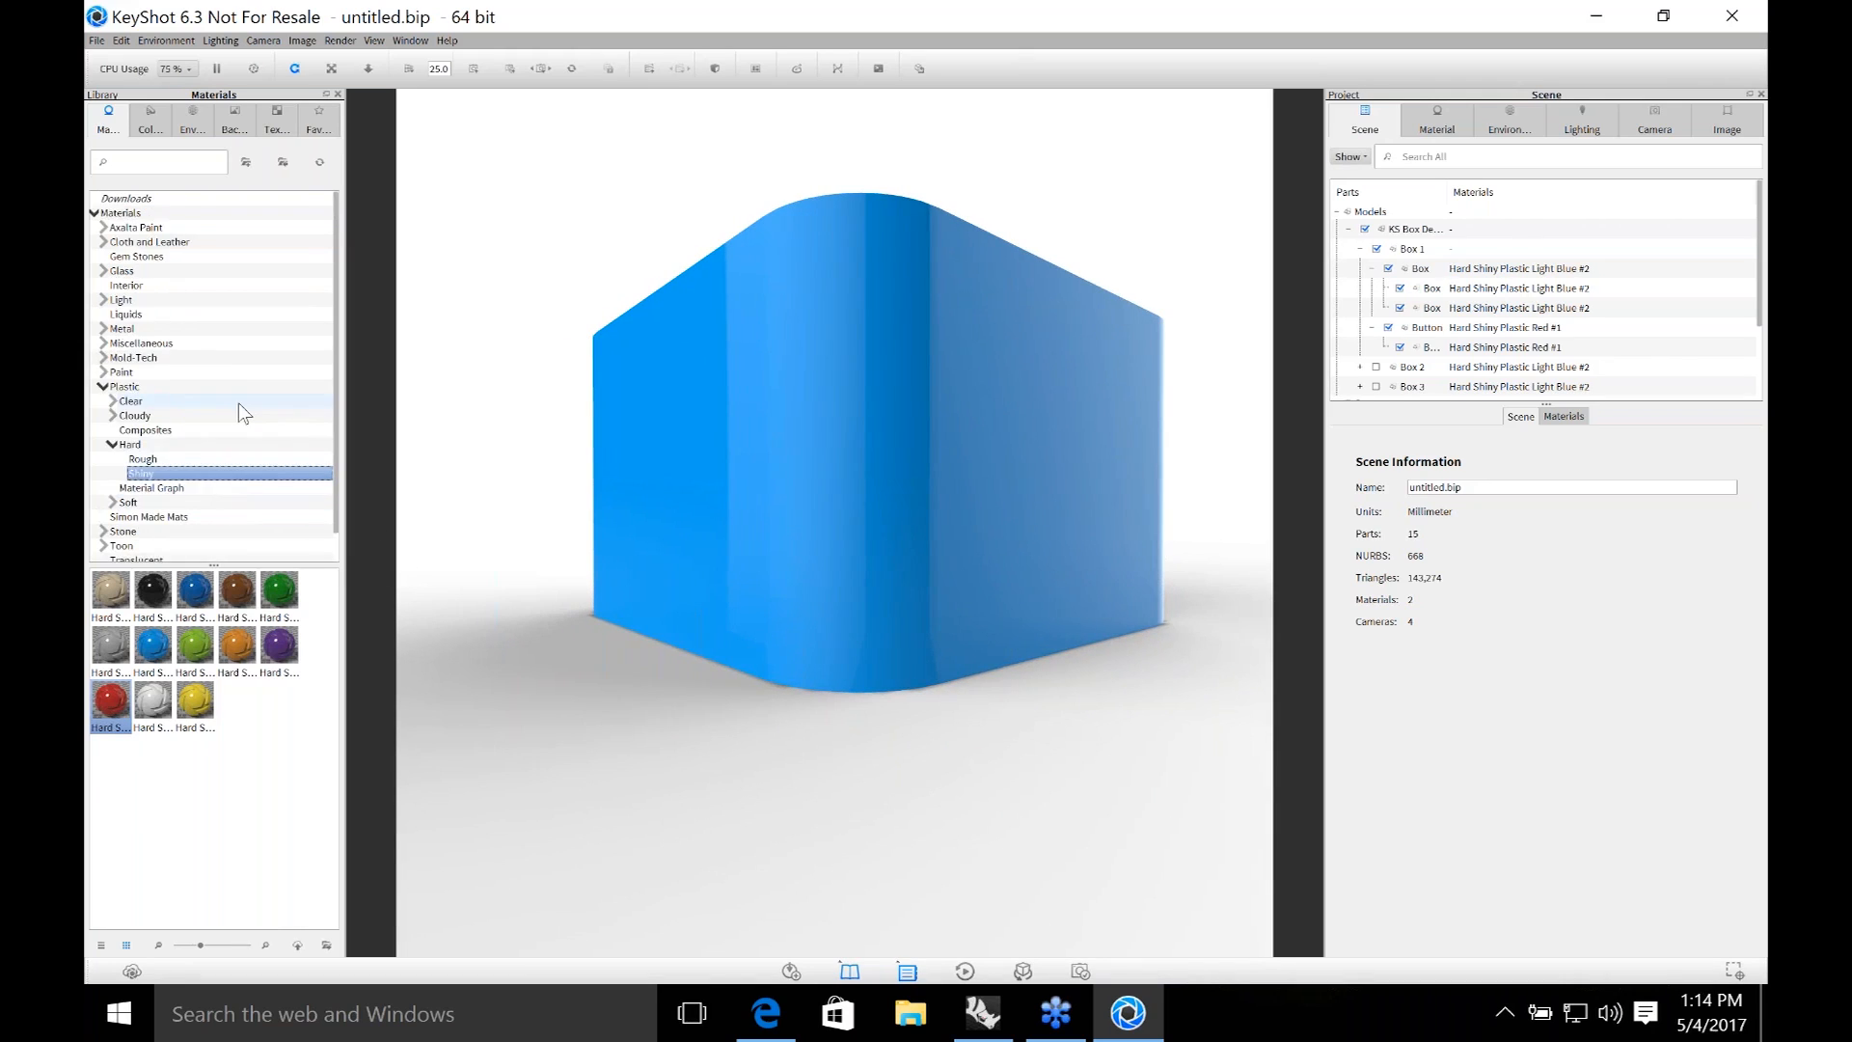
scroll(240, 409, "down", 2)
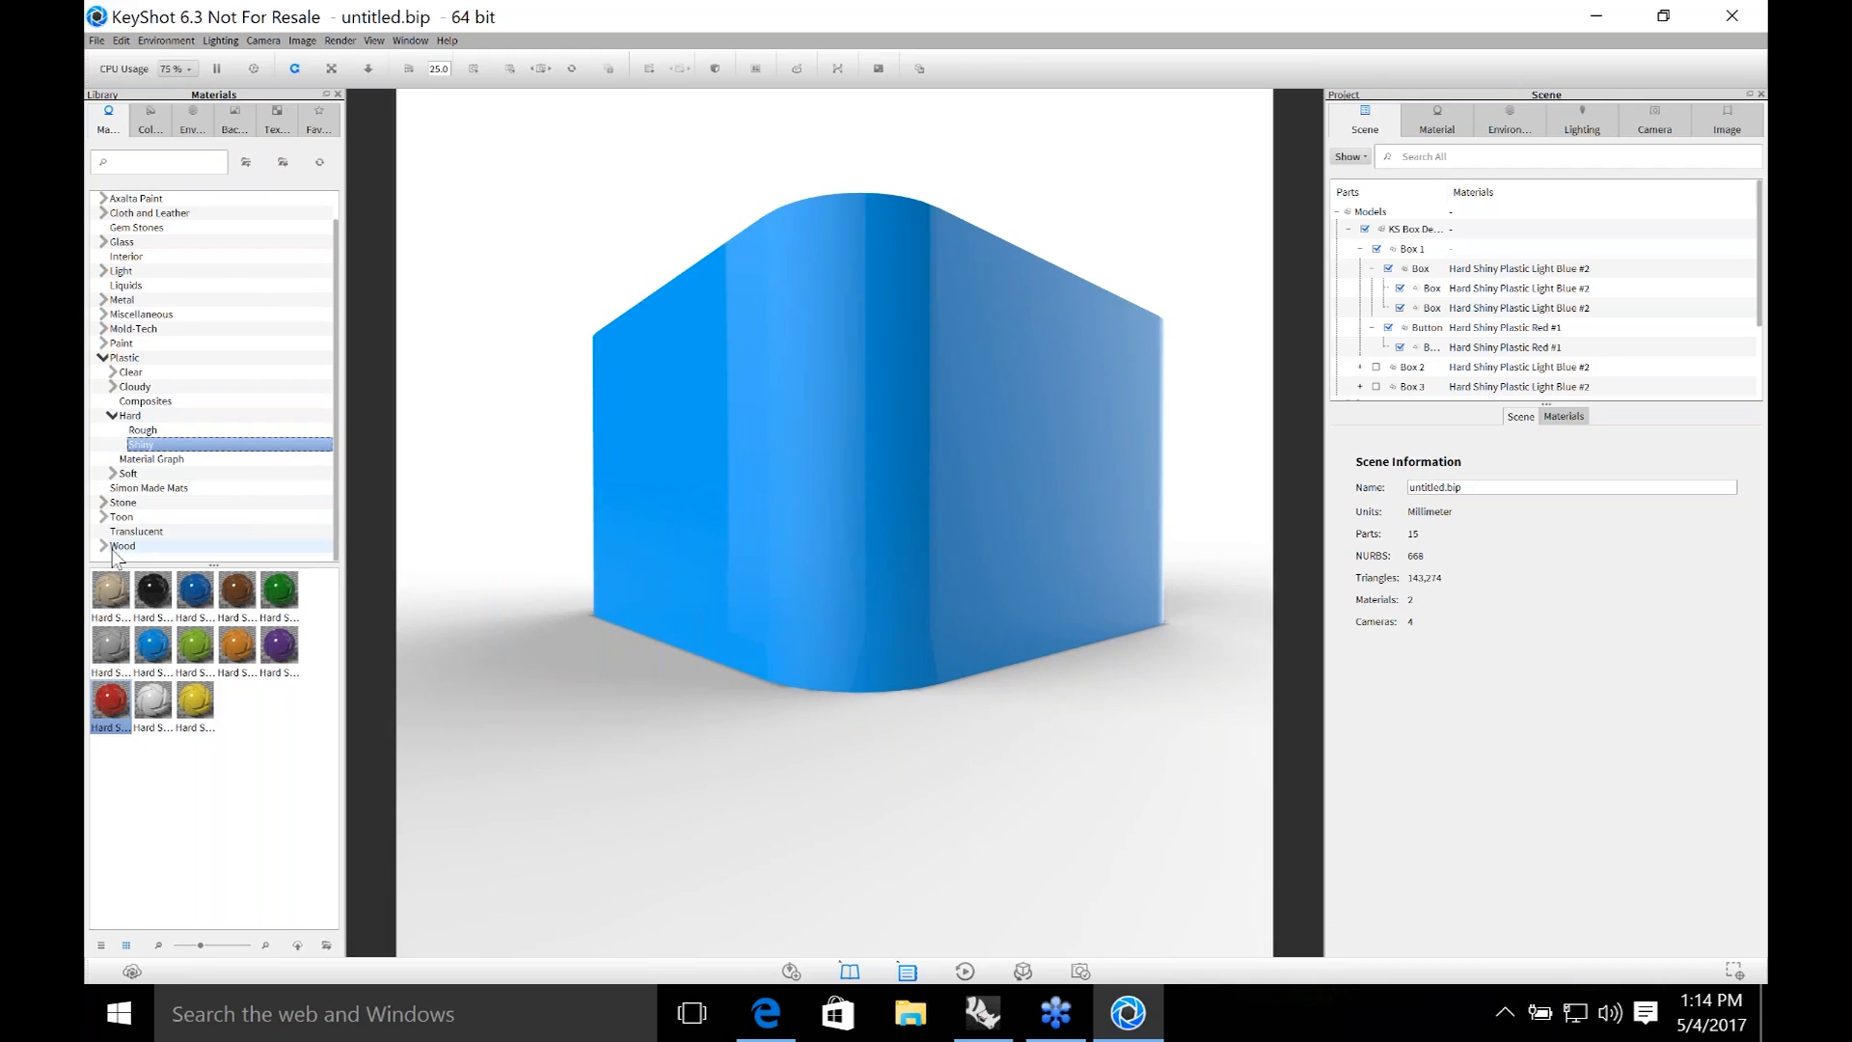
left_click(103, 502)
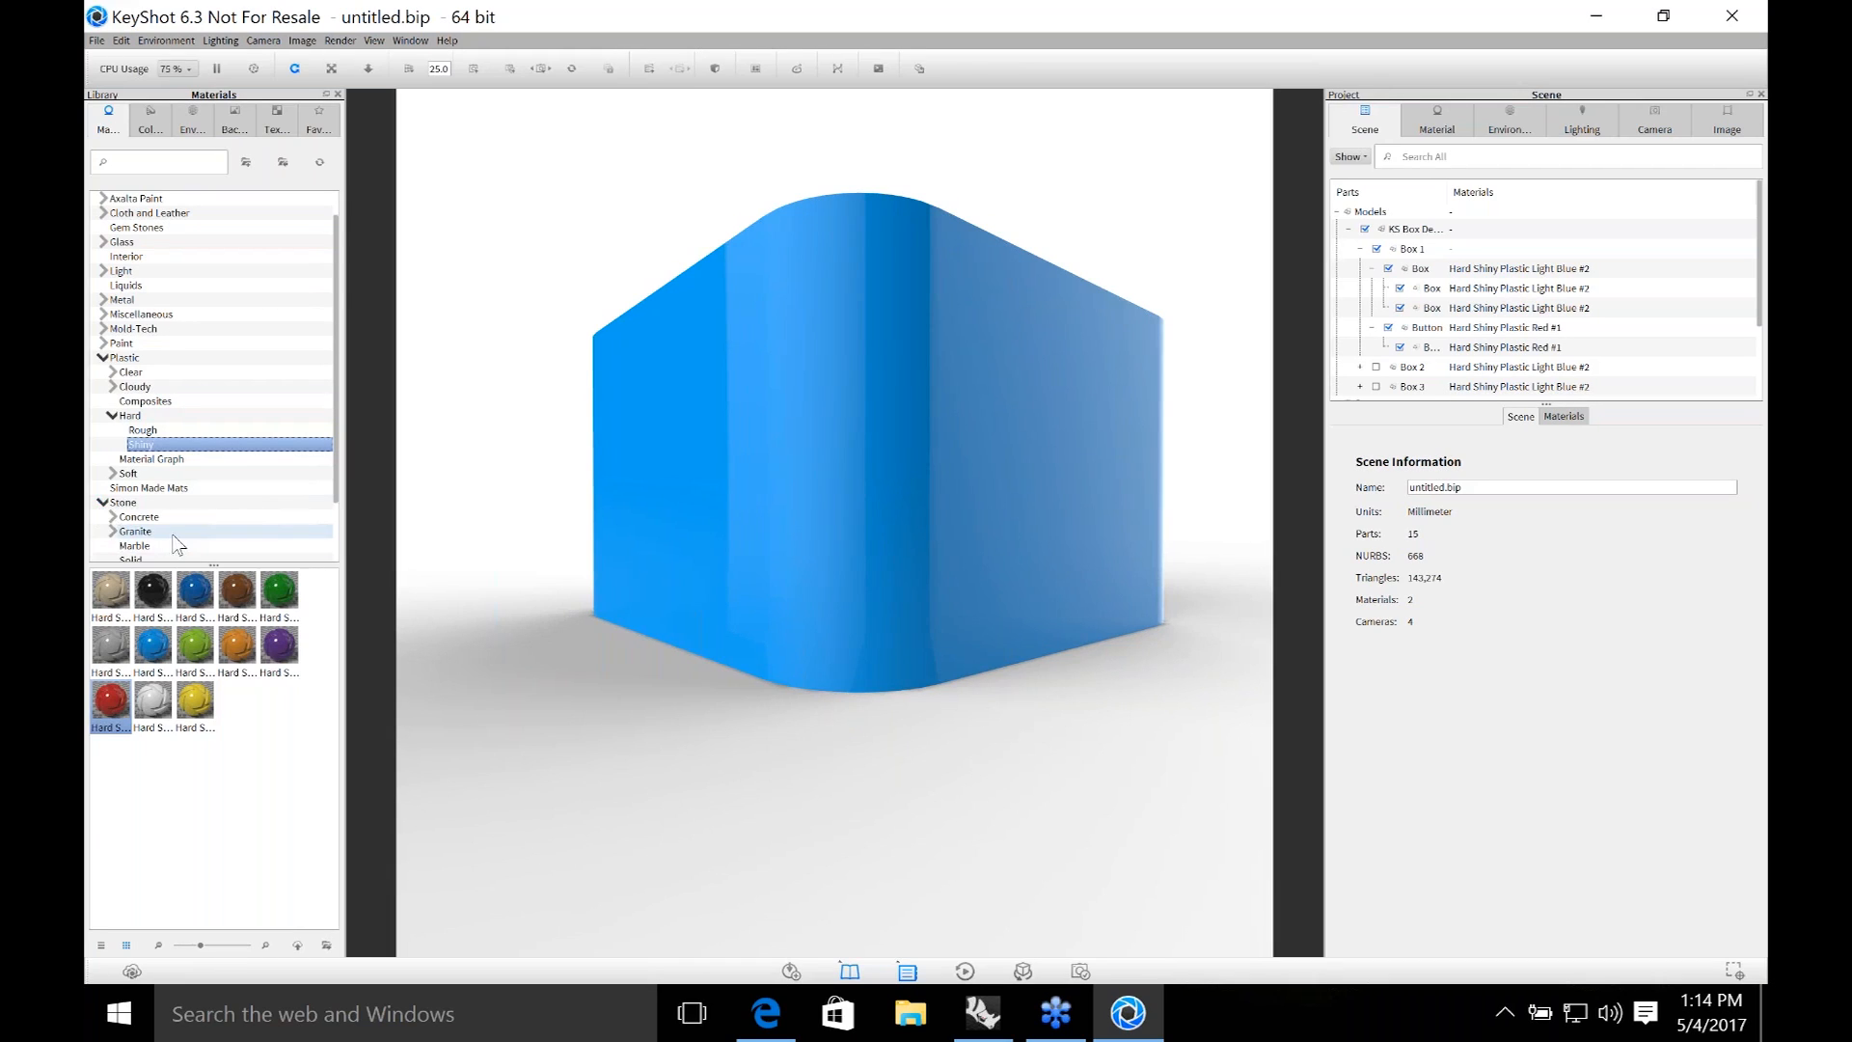
scroll(176, 545, "down", 2)
left_click(147, 501)
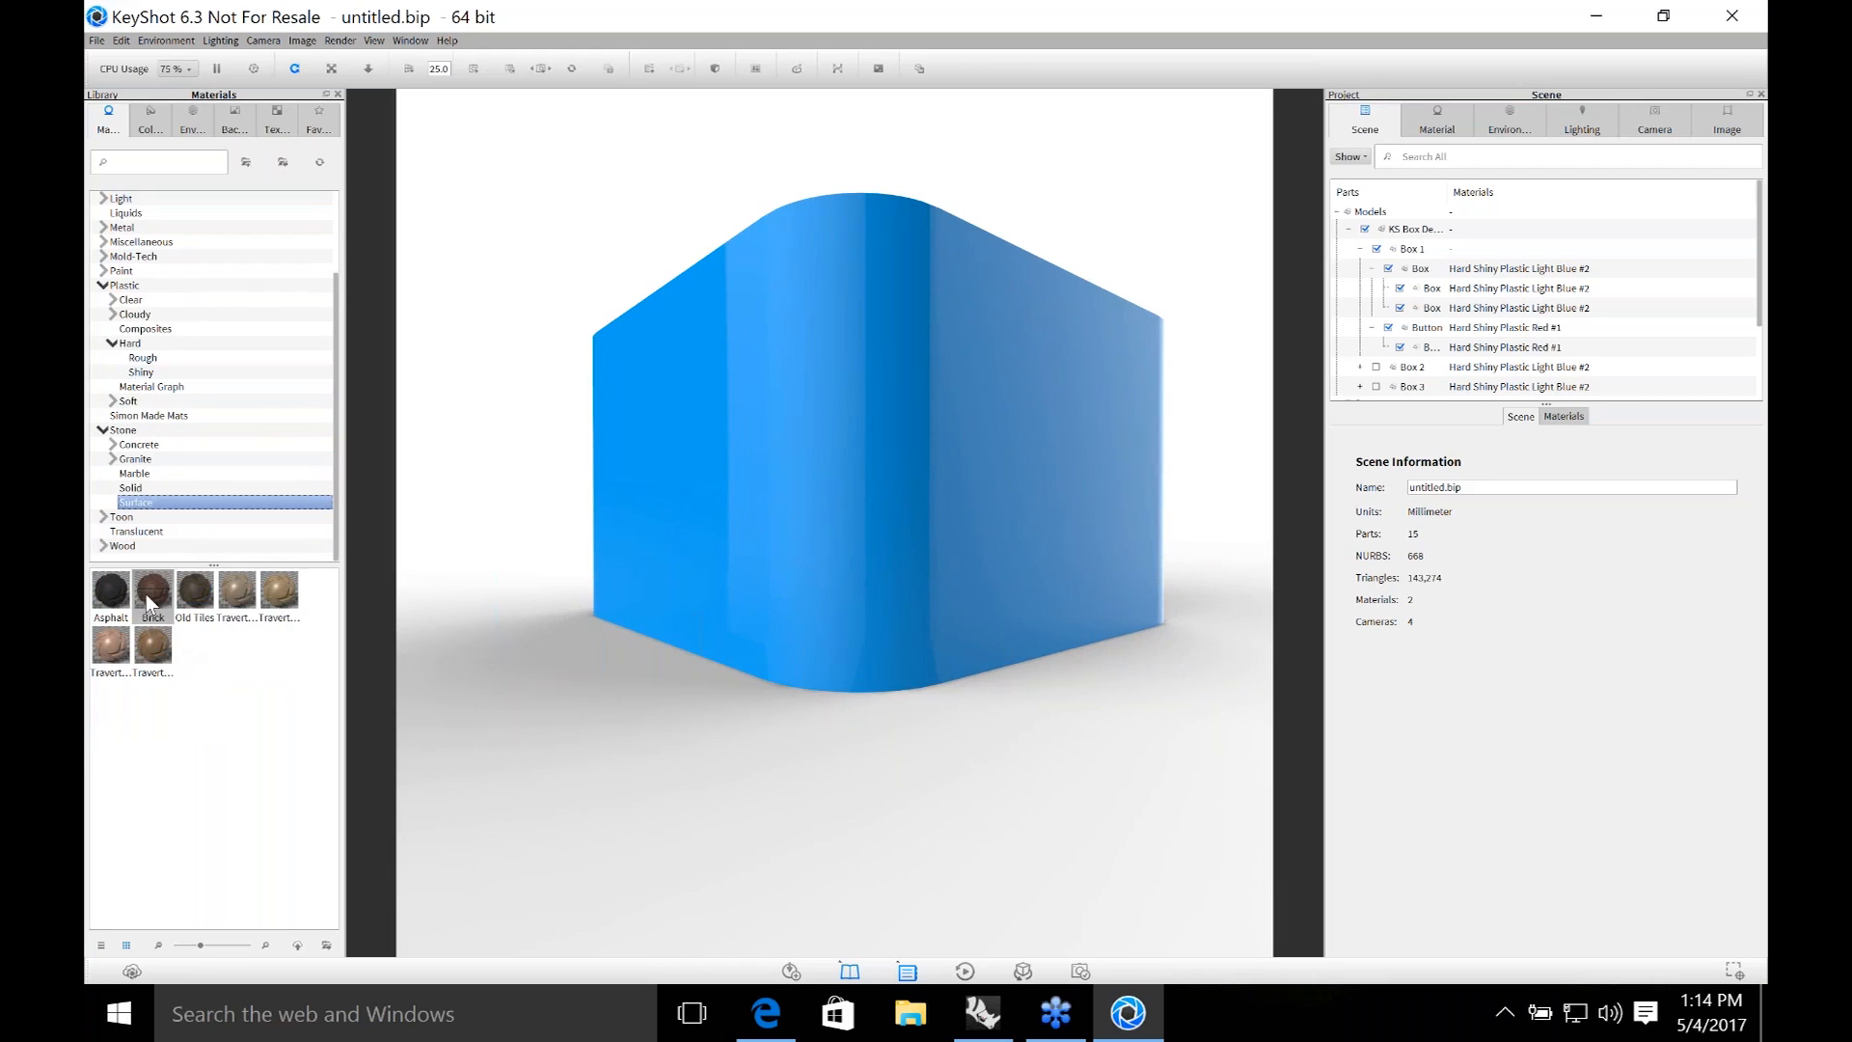
left_click_drag(146, 594, 943, 542)
Reduce the mapping scale of the box's Brick texture, trying .001 and then 0.005, and inspect the brick pattern from above and the side.
double_click(1143, 522)
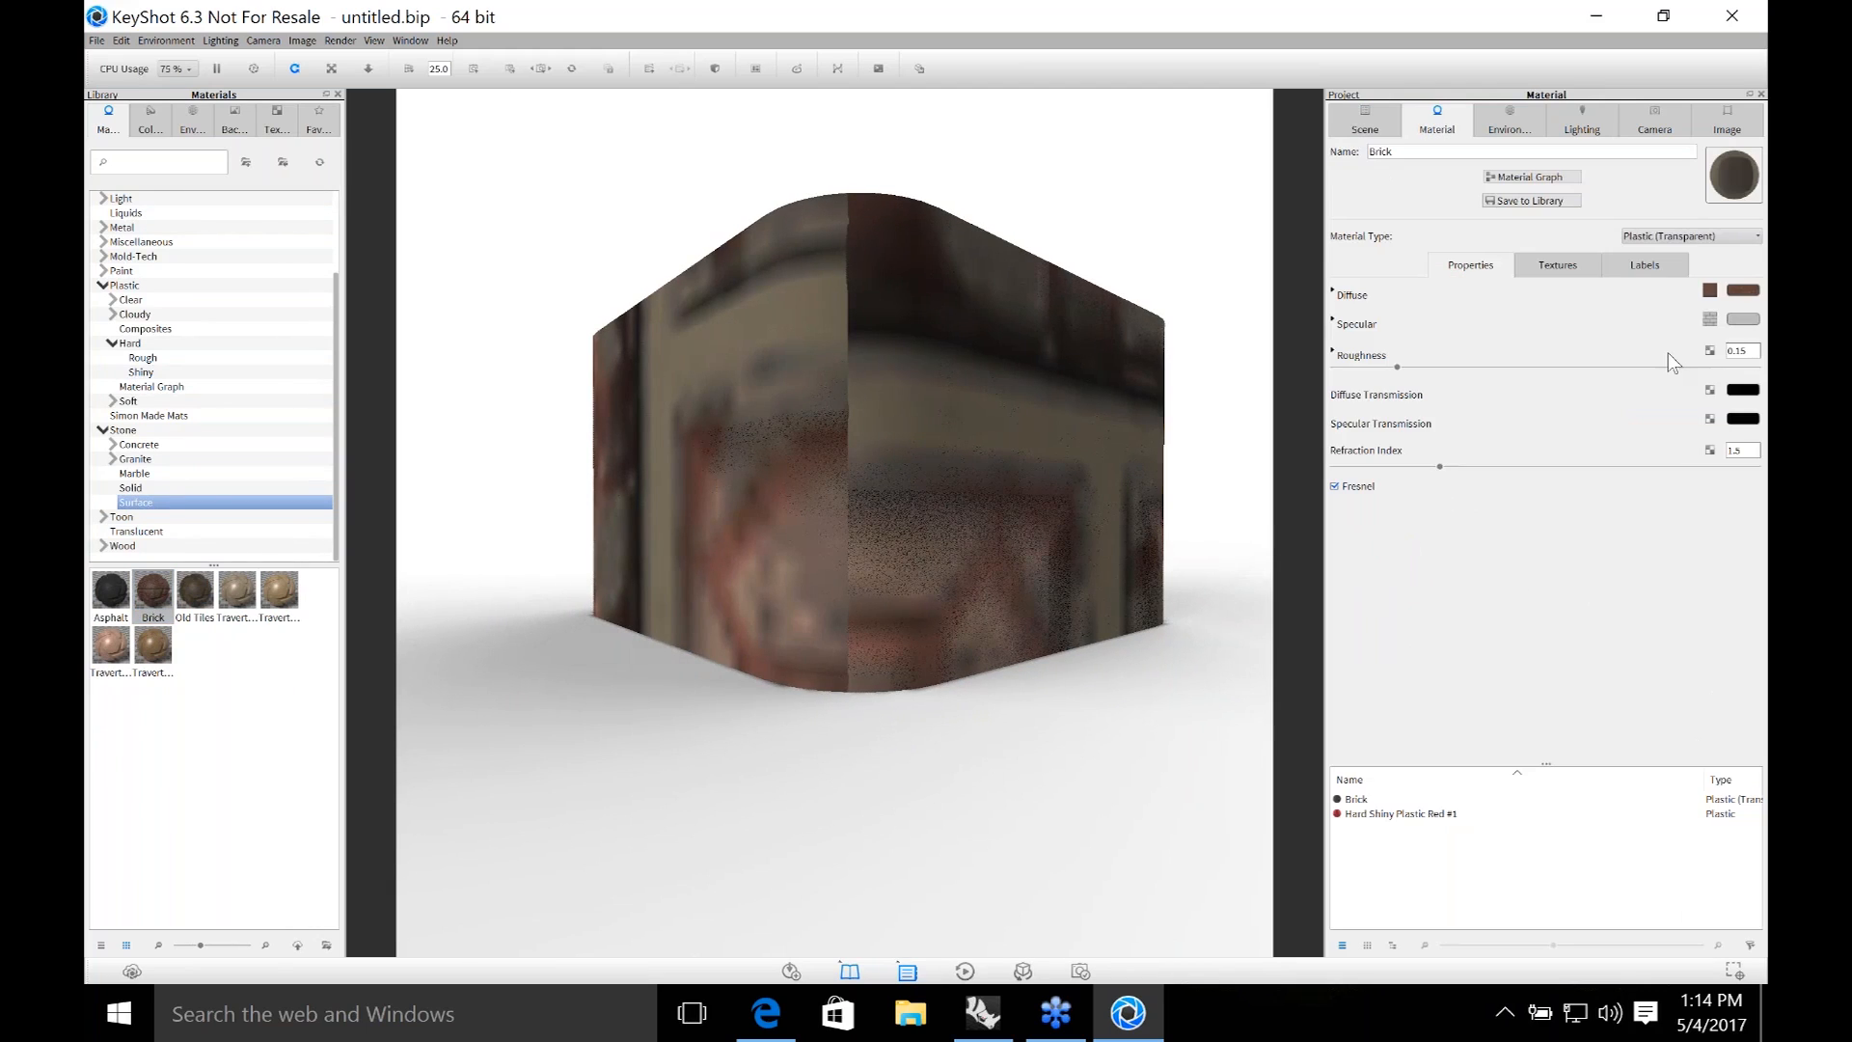
left_click(1760, 210)
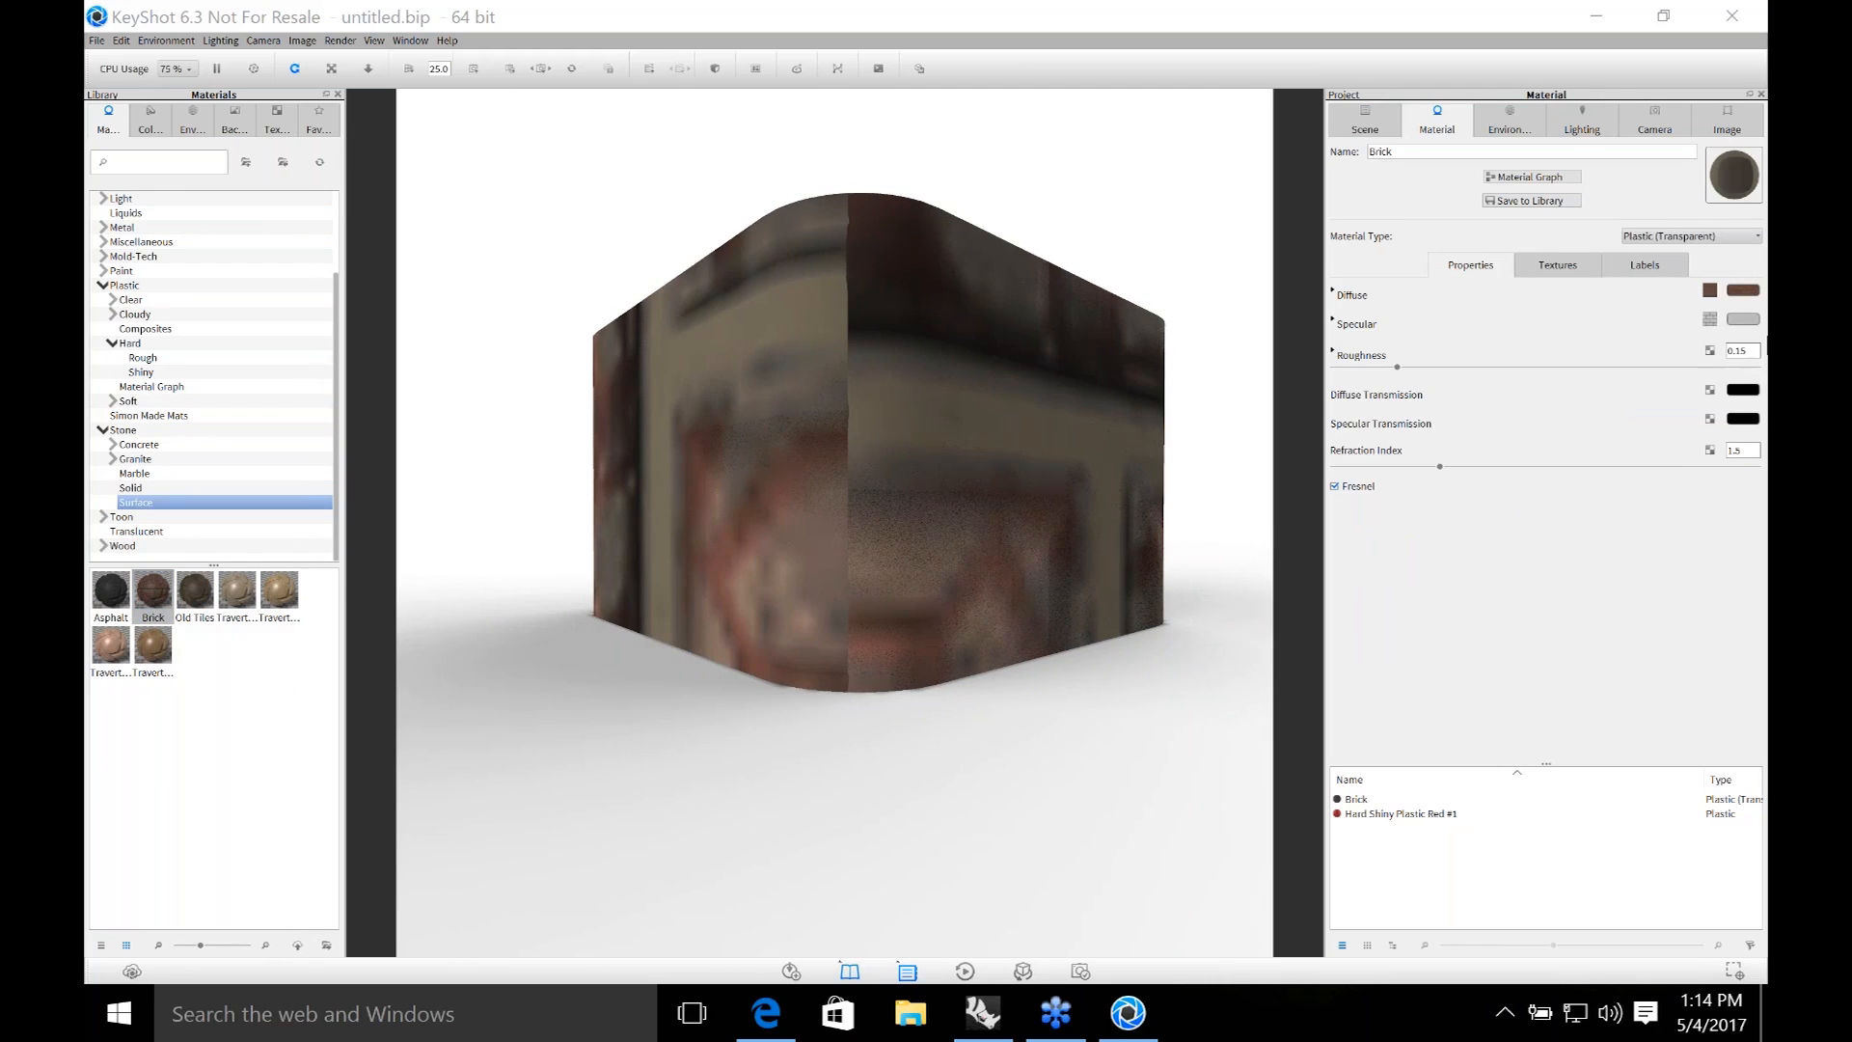
left_click(1558, 264)
left_click(1745, 484)
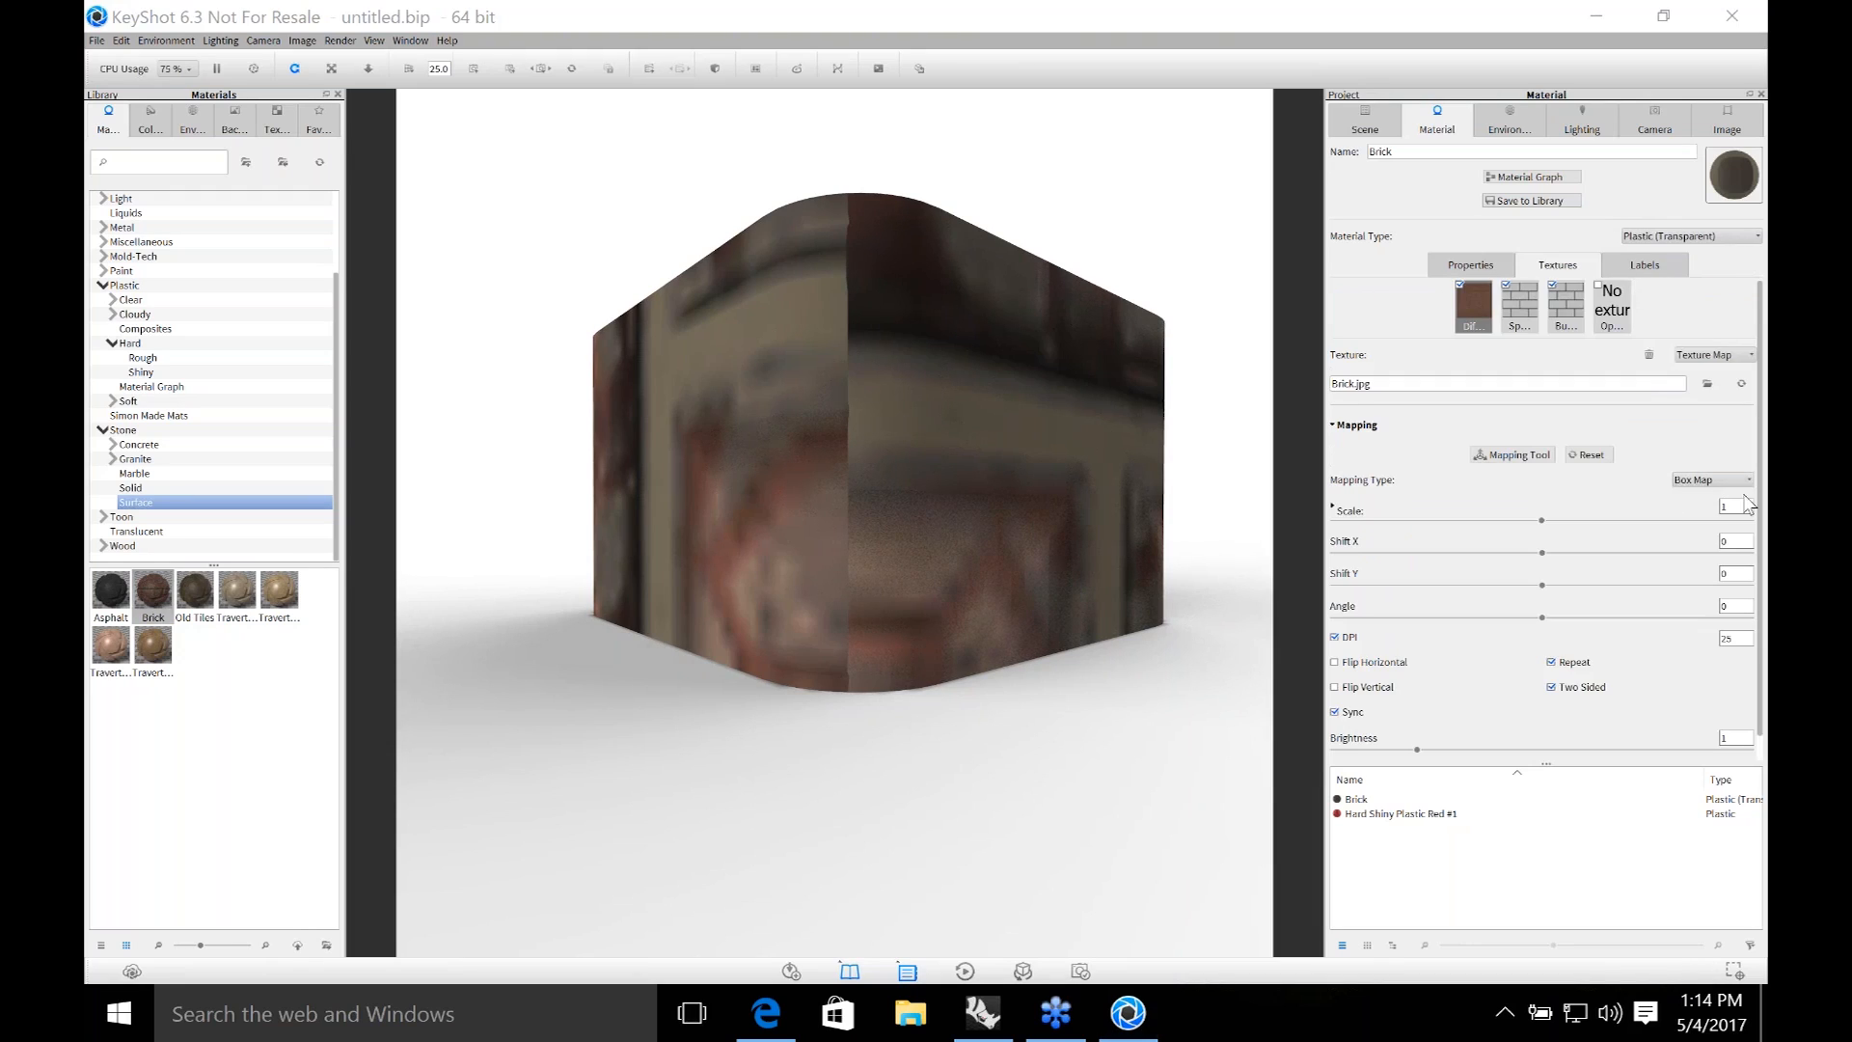
left_click(1740, 506)
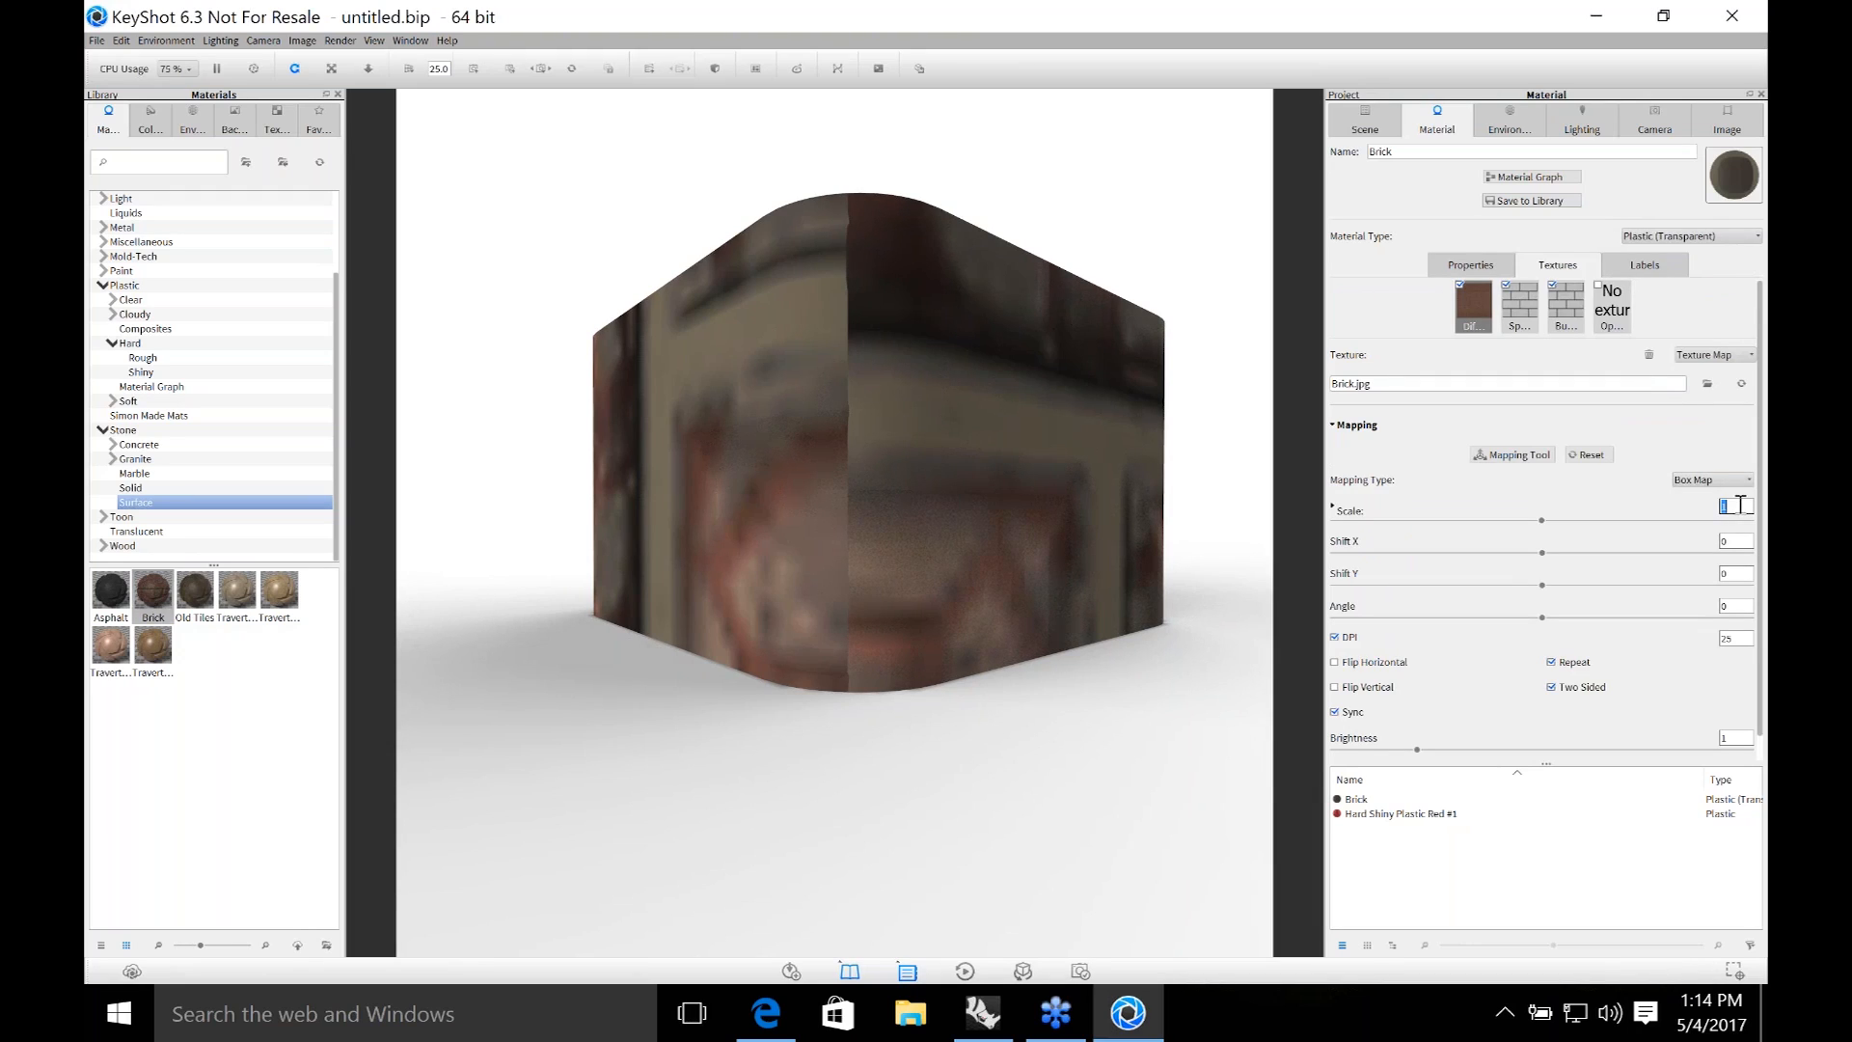
type(".001")
key("Return")
type("0.005")
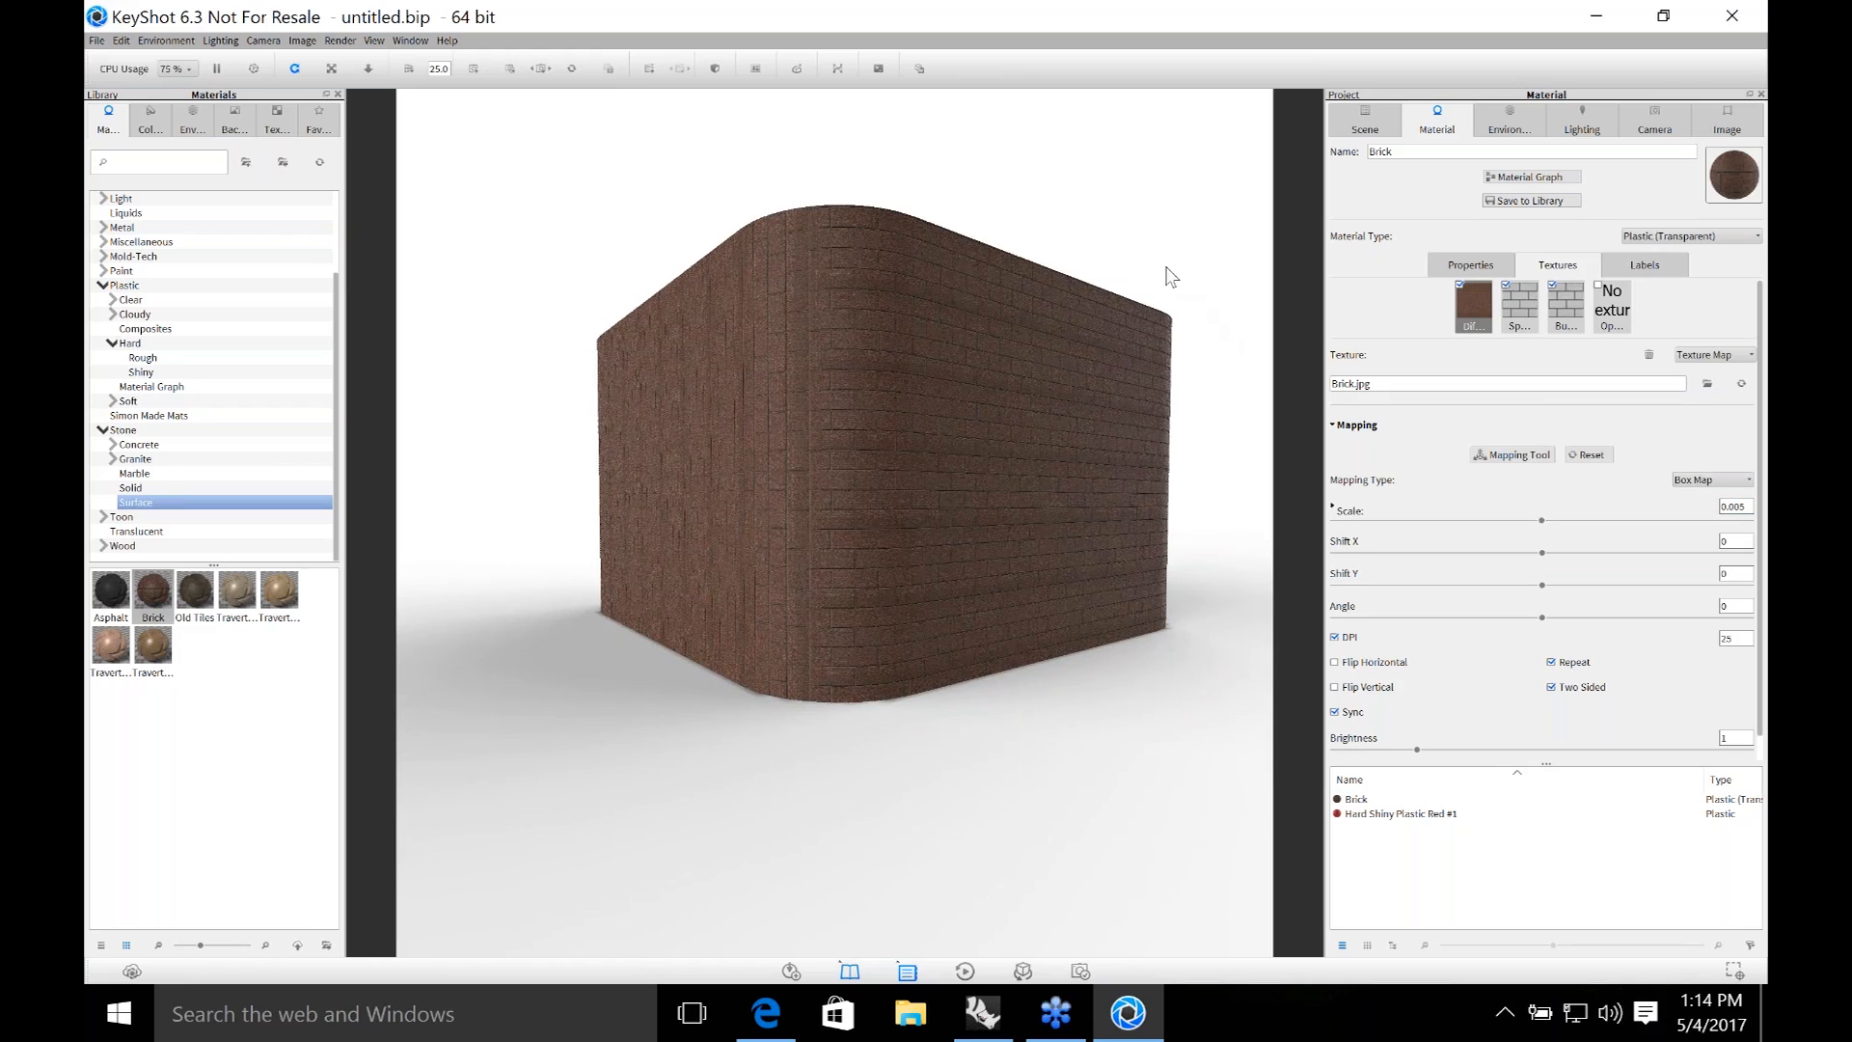
left_click_drag(1140, 228, 1170, 575)
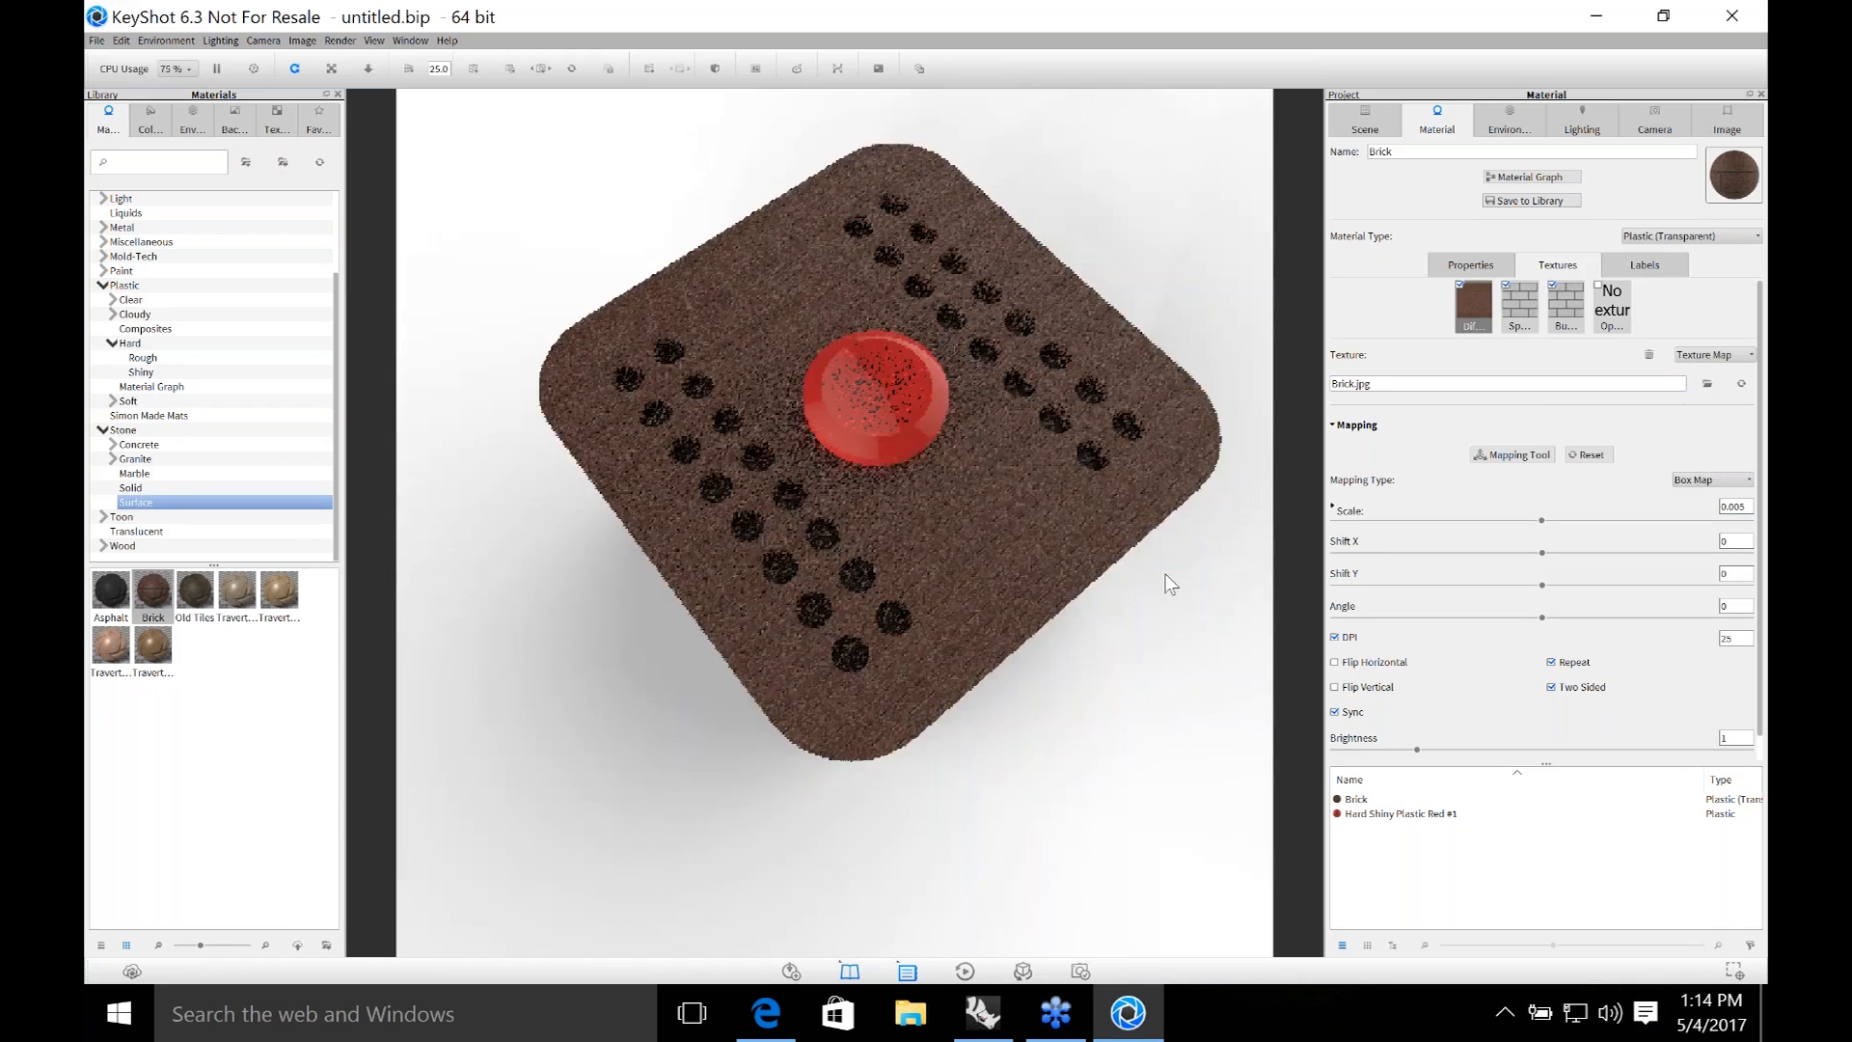
scroll(884, 639, "up", 2)
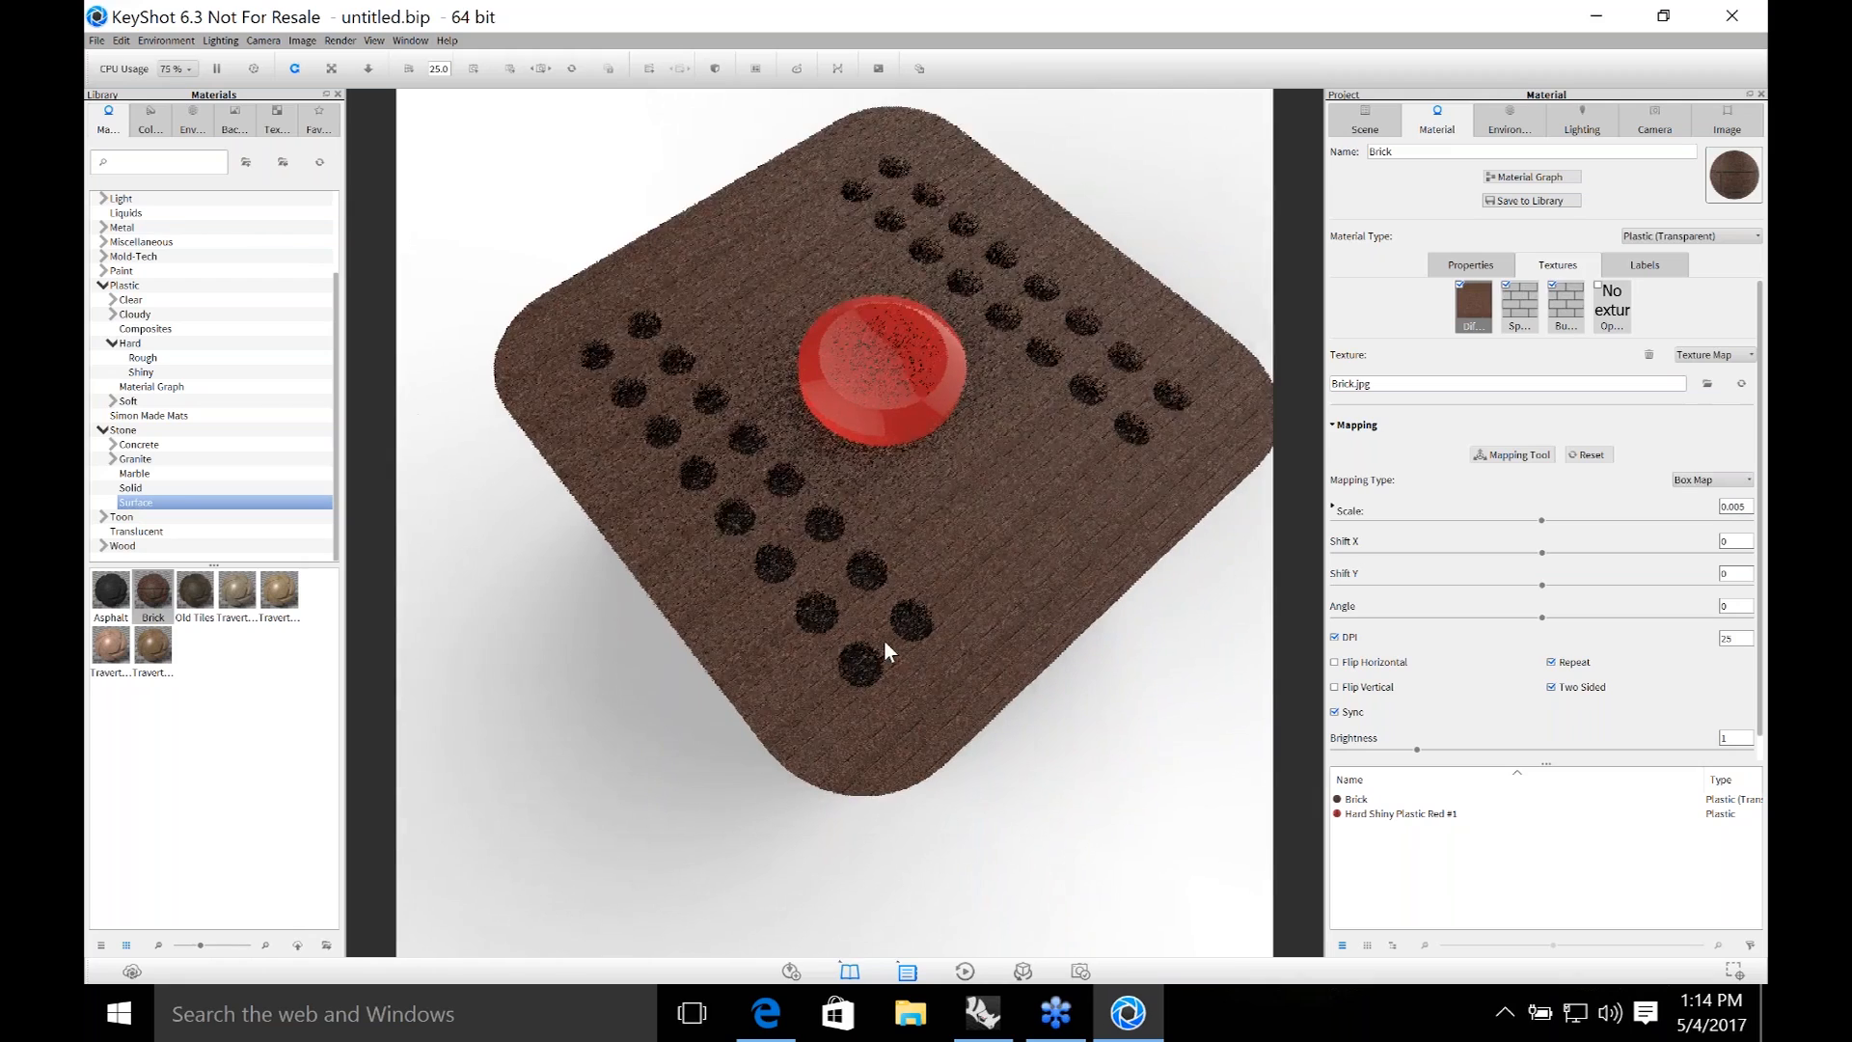
left_click_drag(940, 629, 943, 619)
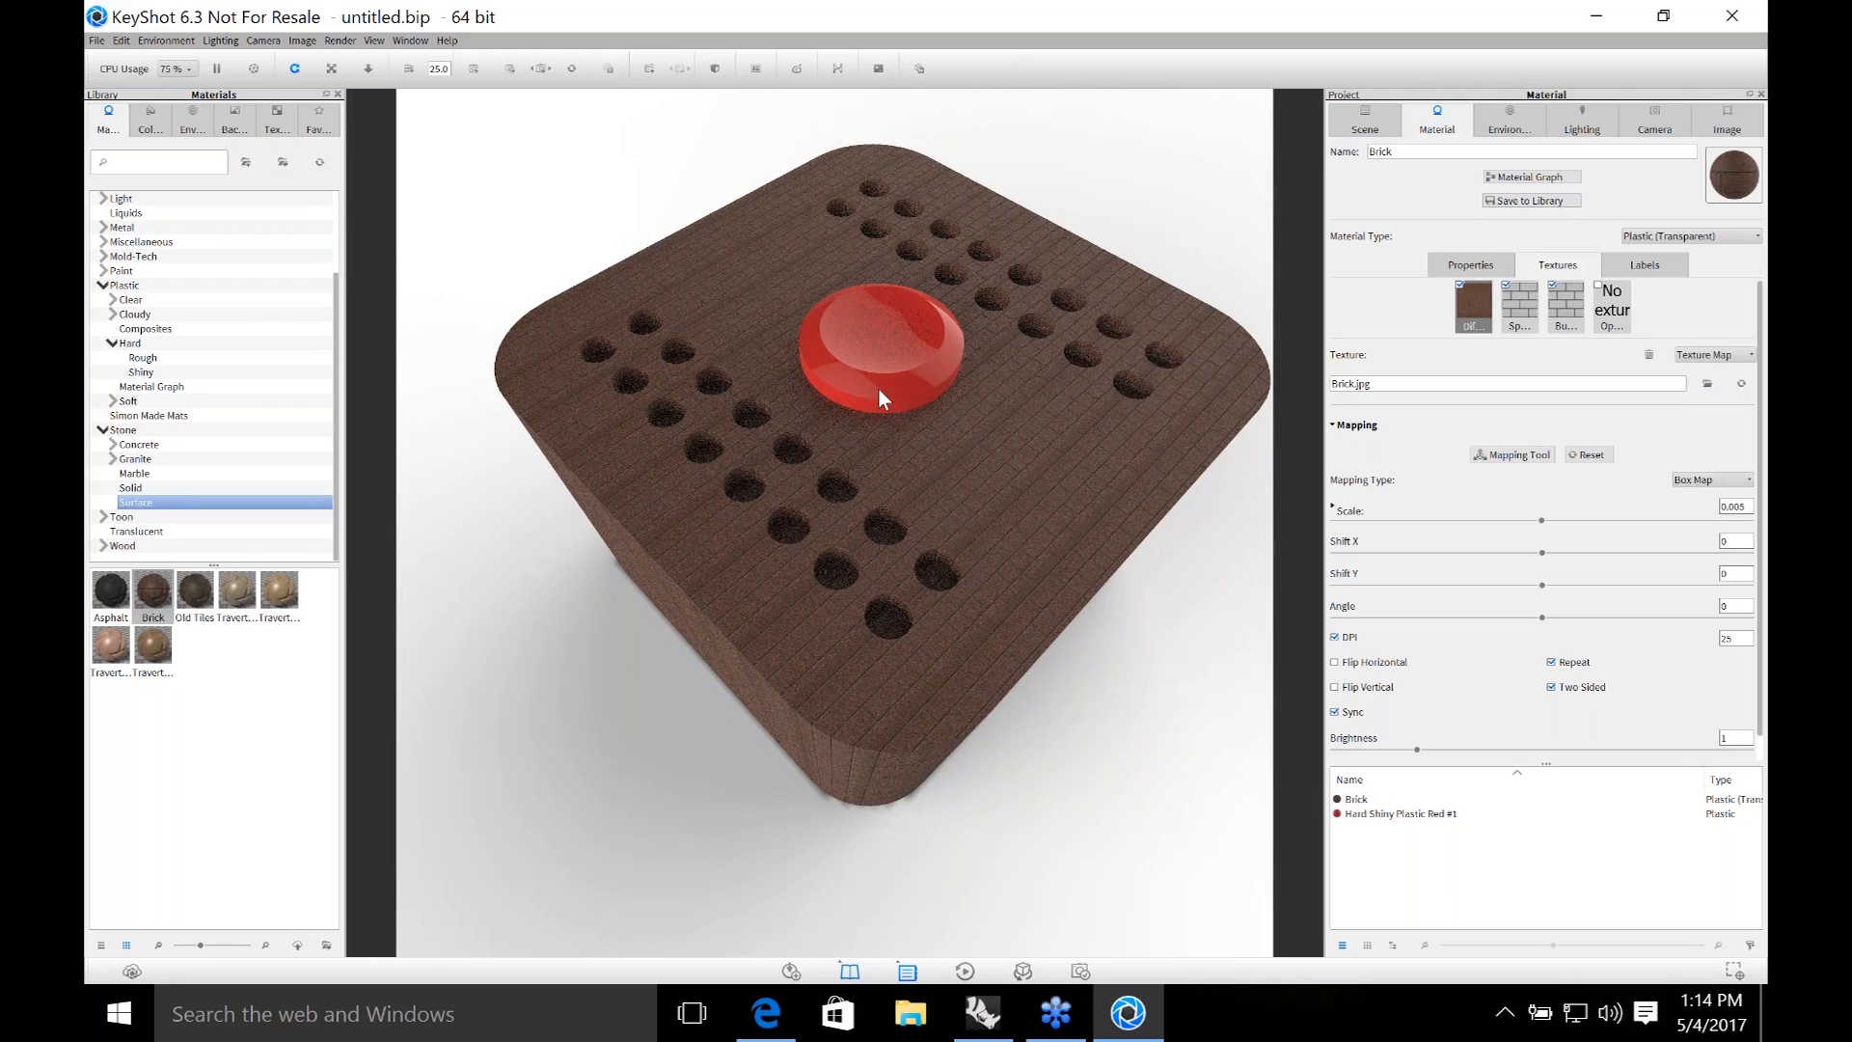
left_click_drag(1061, 482, 999, 236)
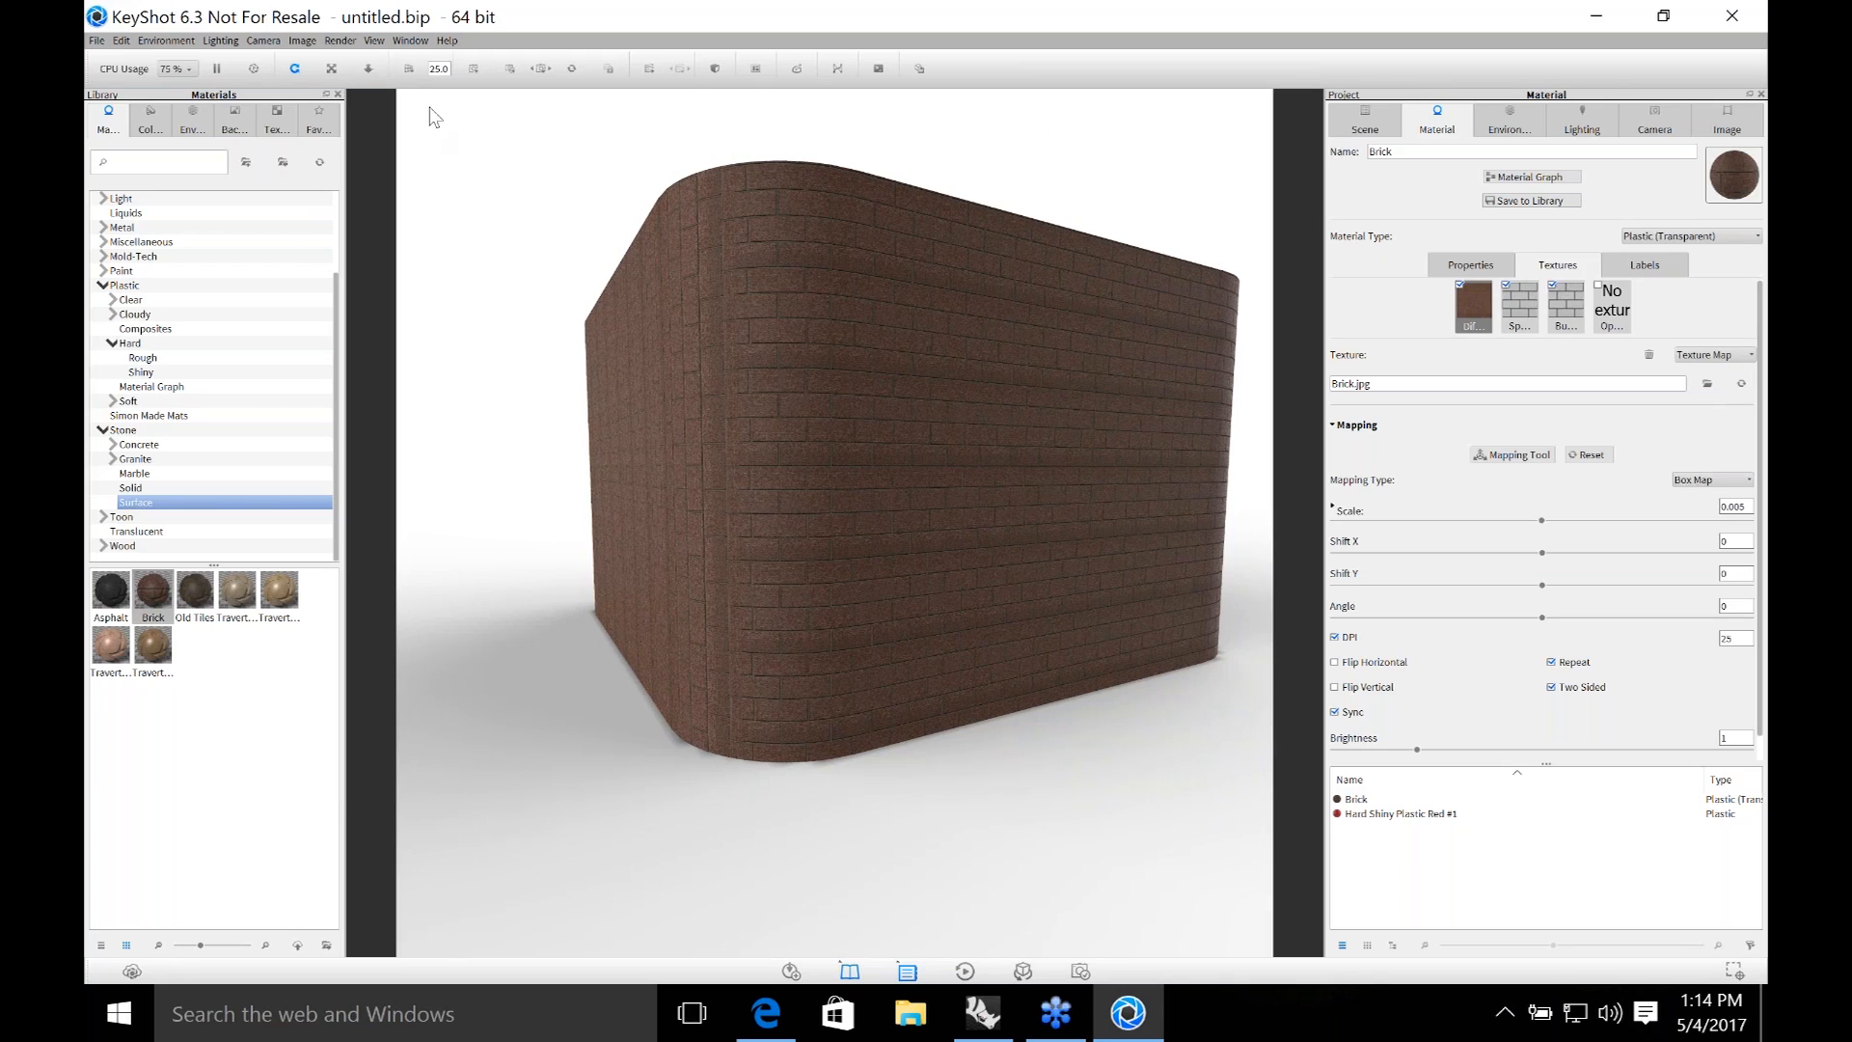
Import the thinking figure's KeyShot document (.bip) from the KS Webinar 2017 folder, adding it to the scene, and compare its scale with the brick box.
left_click(122, 41)
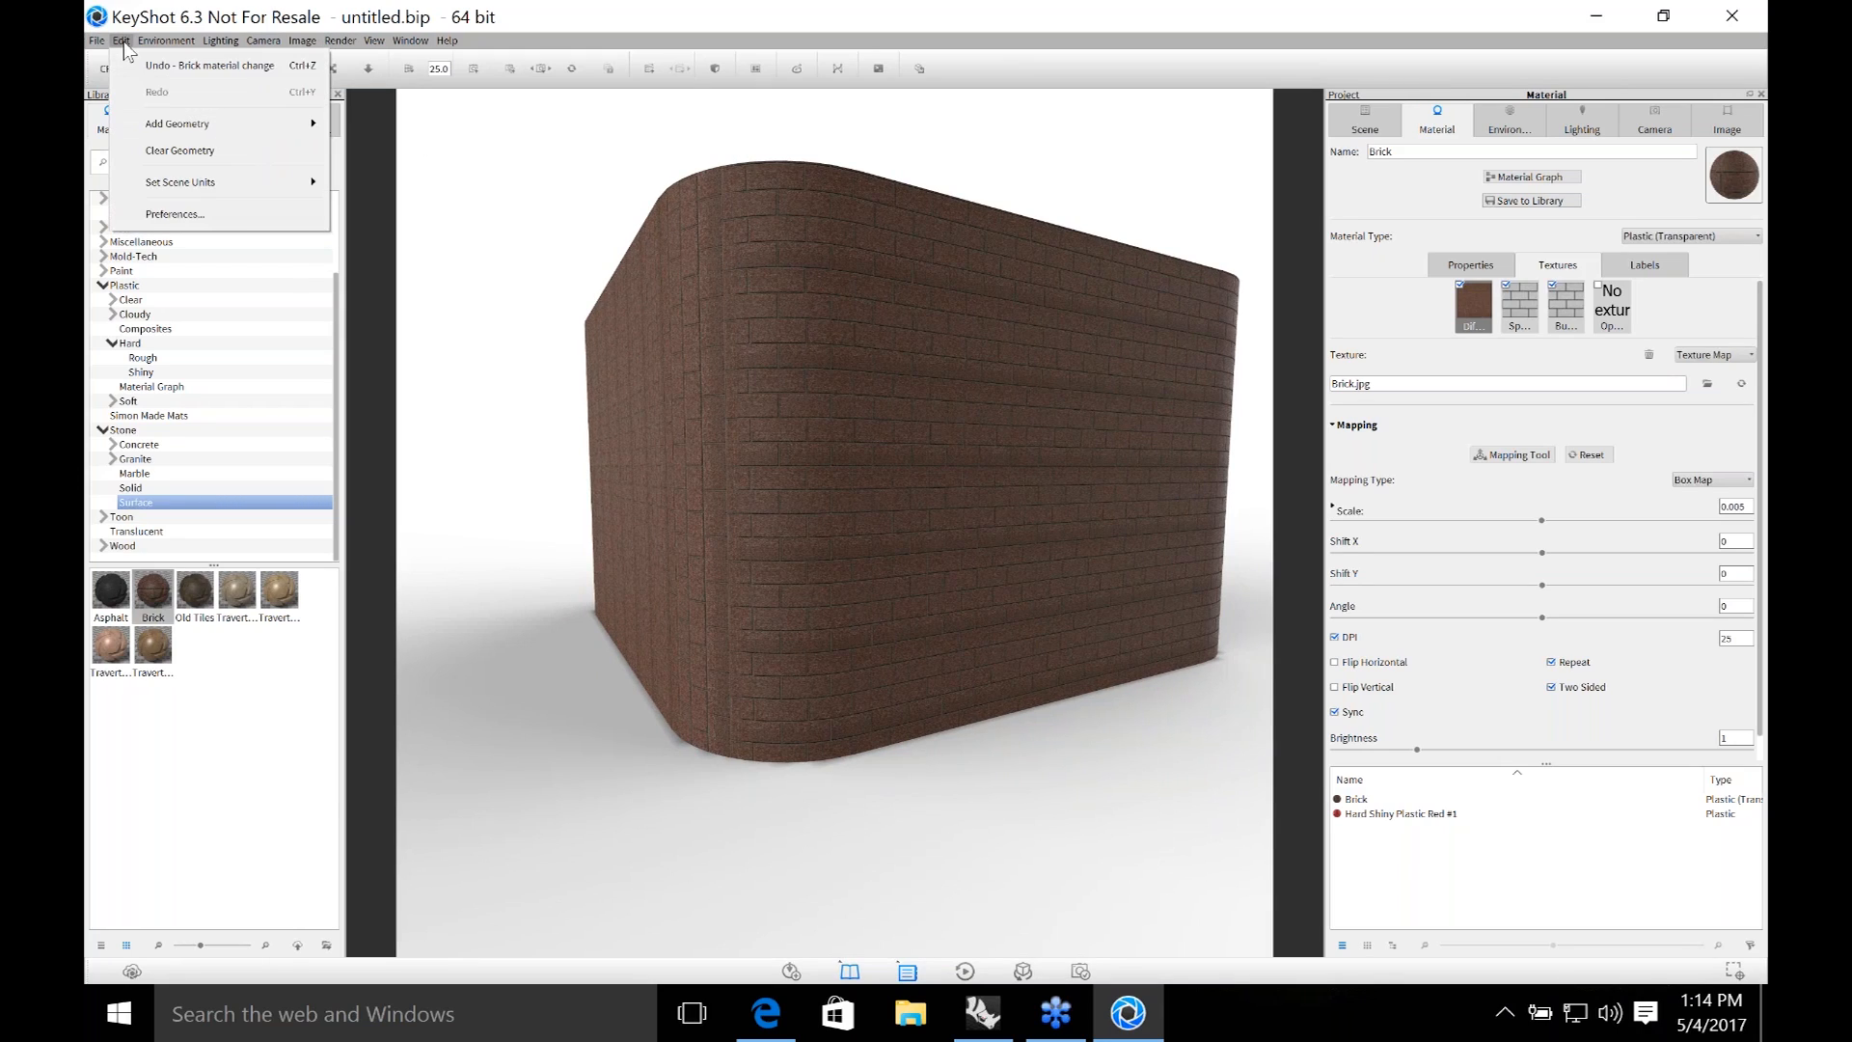
mouse_move(204, 193)
mouse_move(103, 41)
left_click(128, 95)
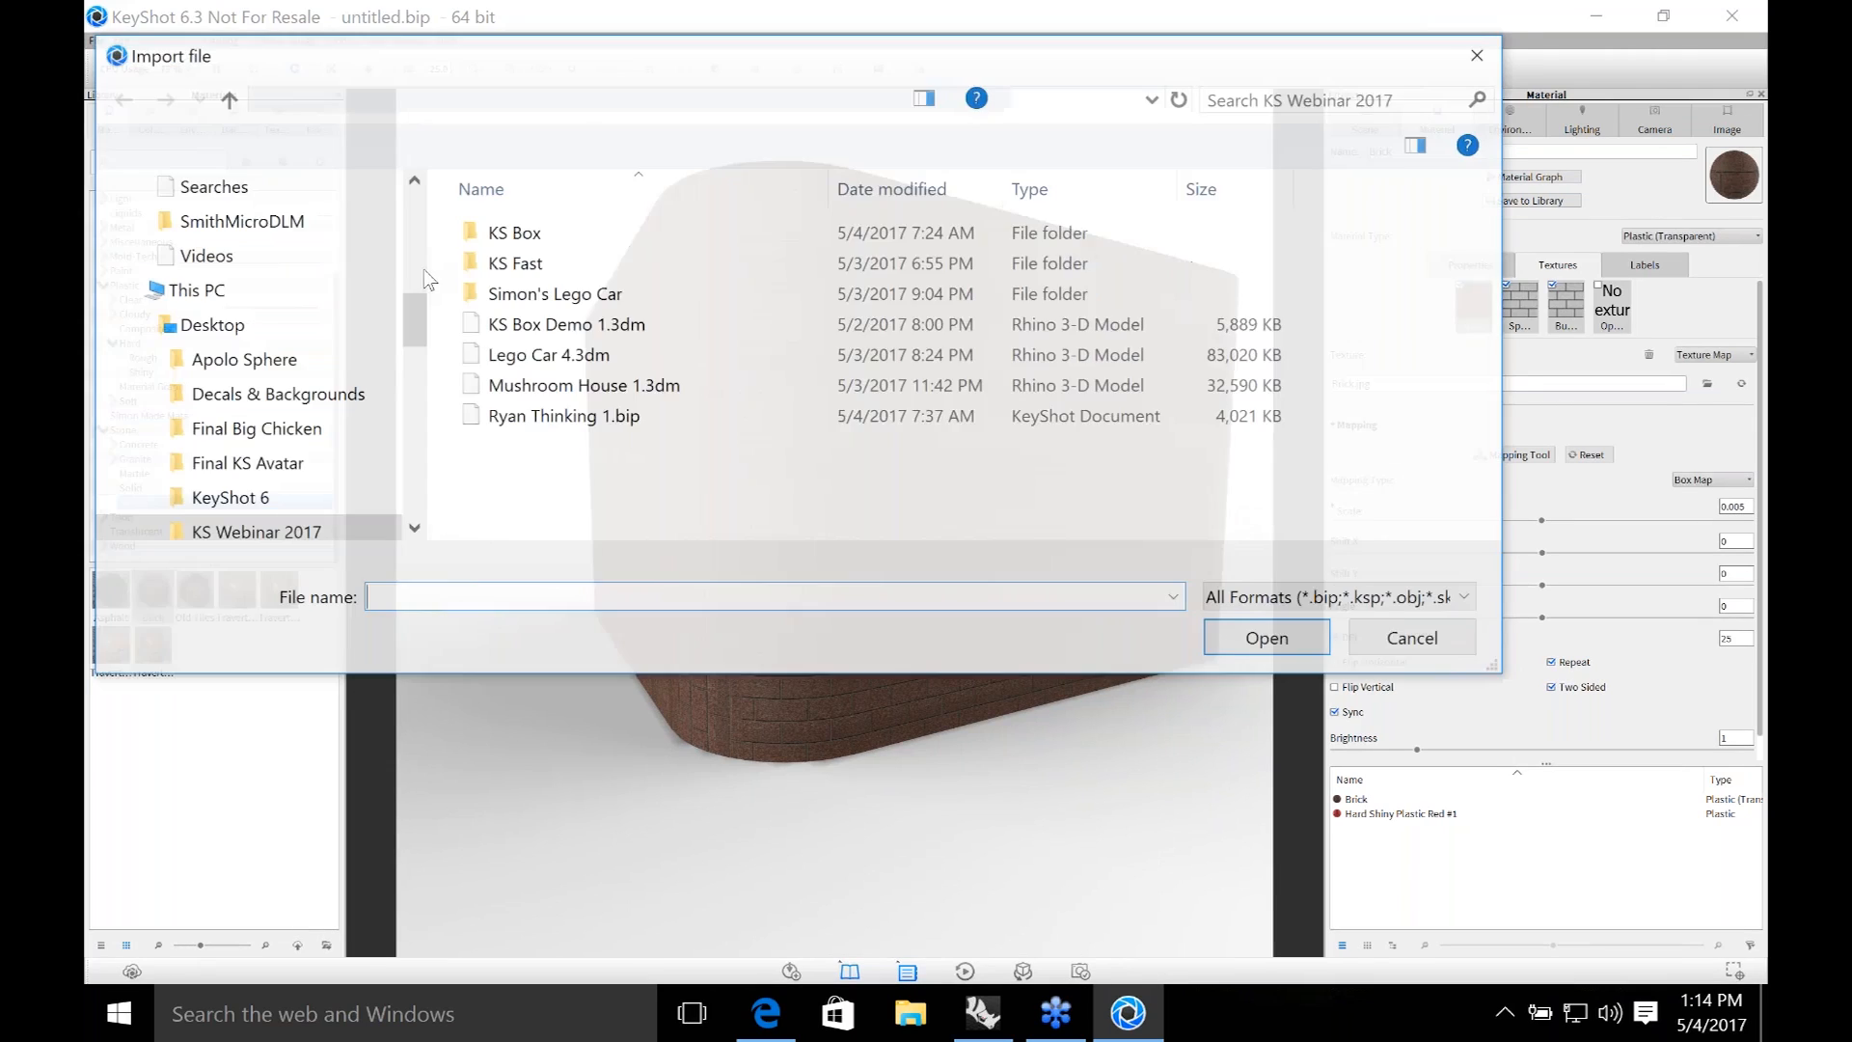
left_click(622, 423)
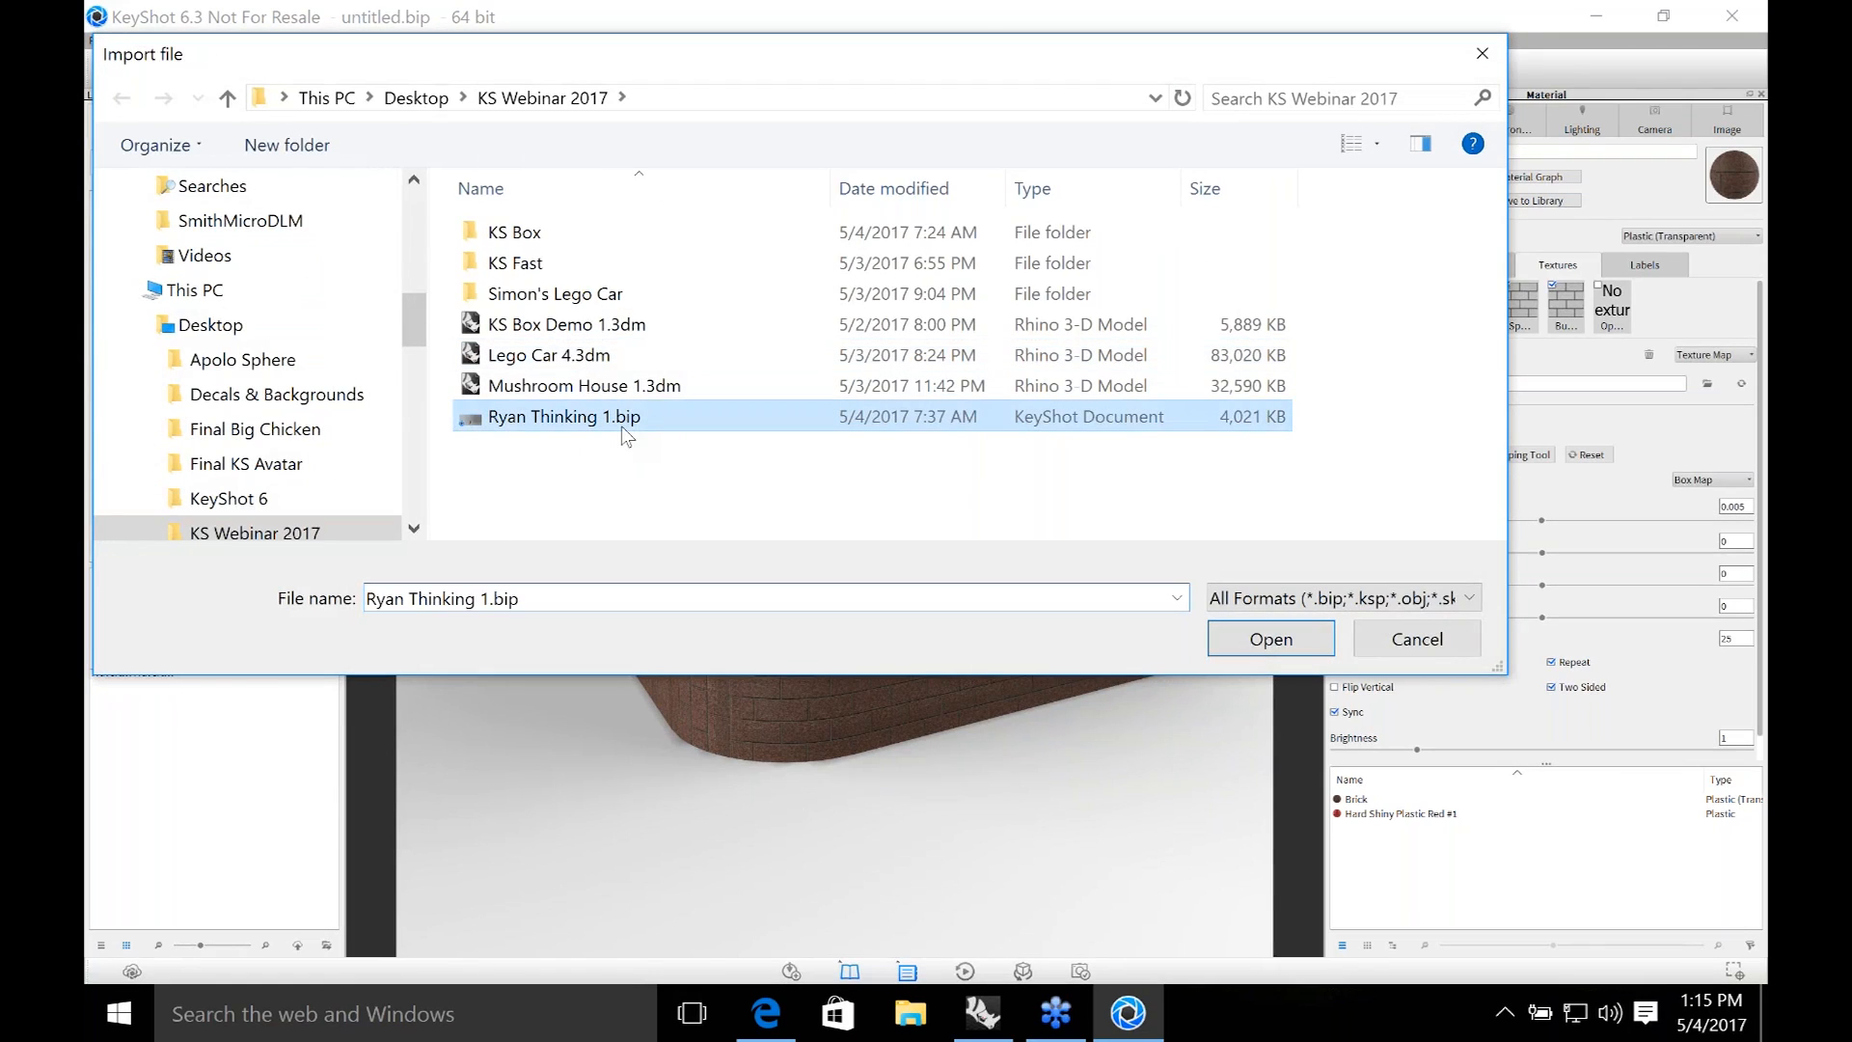
double_click(622, 433)
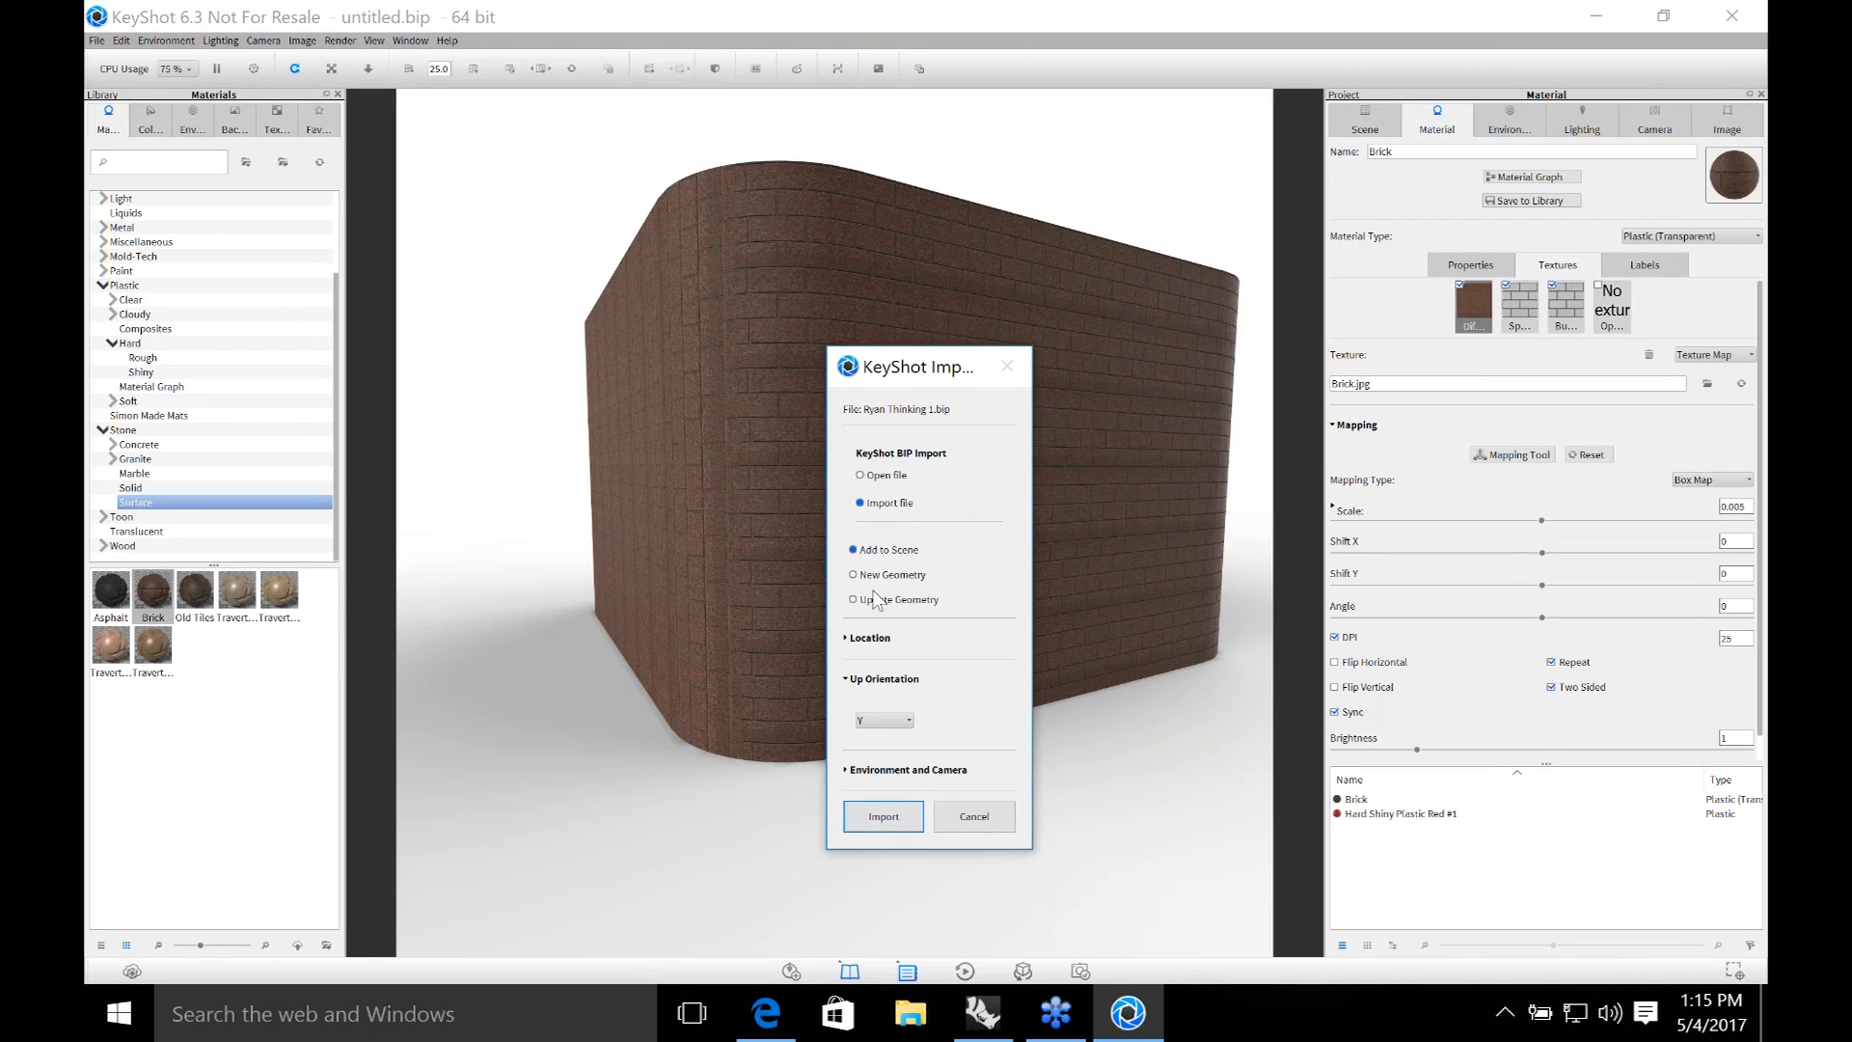
left_click(849, 820)
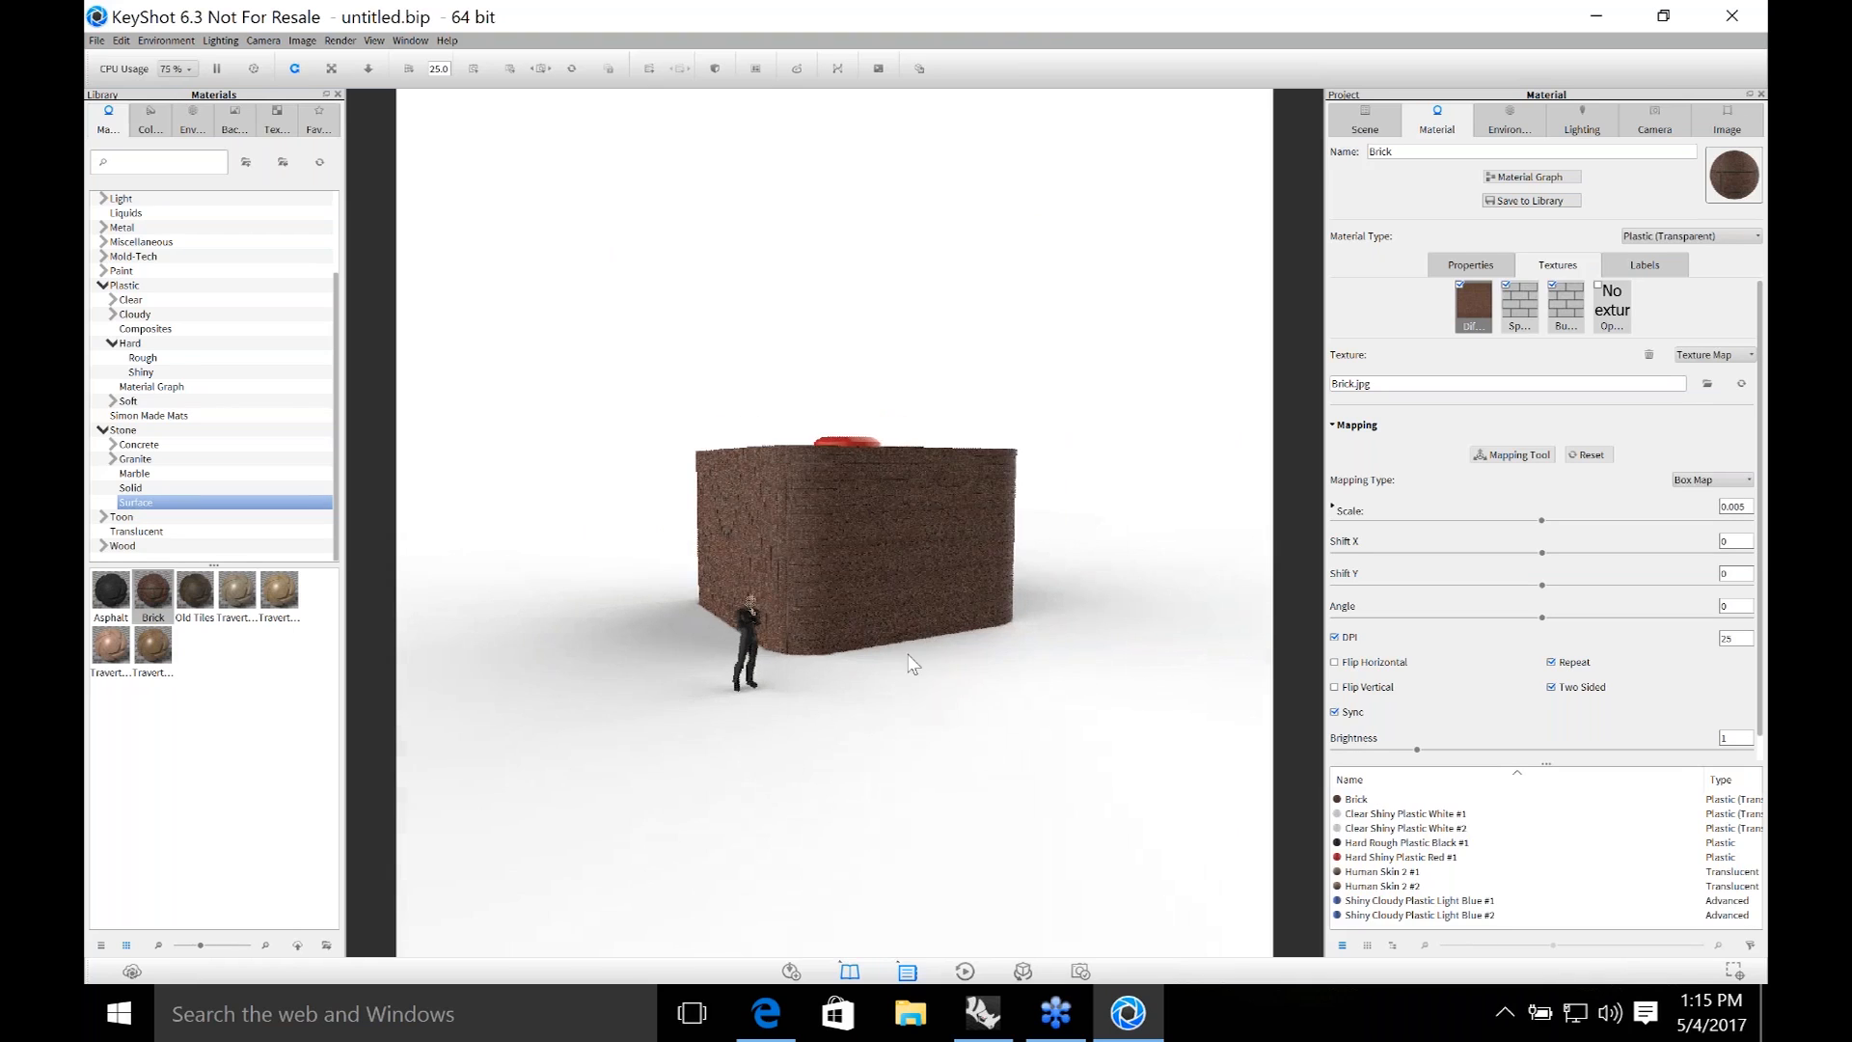
scroll(916, 733, "up", 3)
scroll(920, 791, "up", 3)
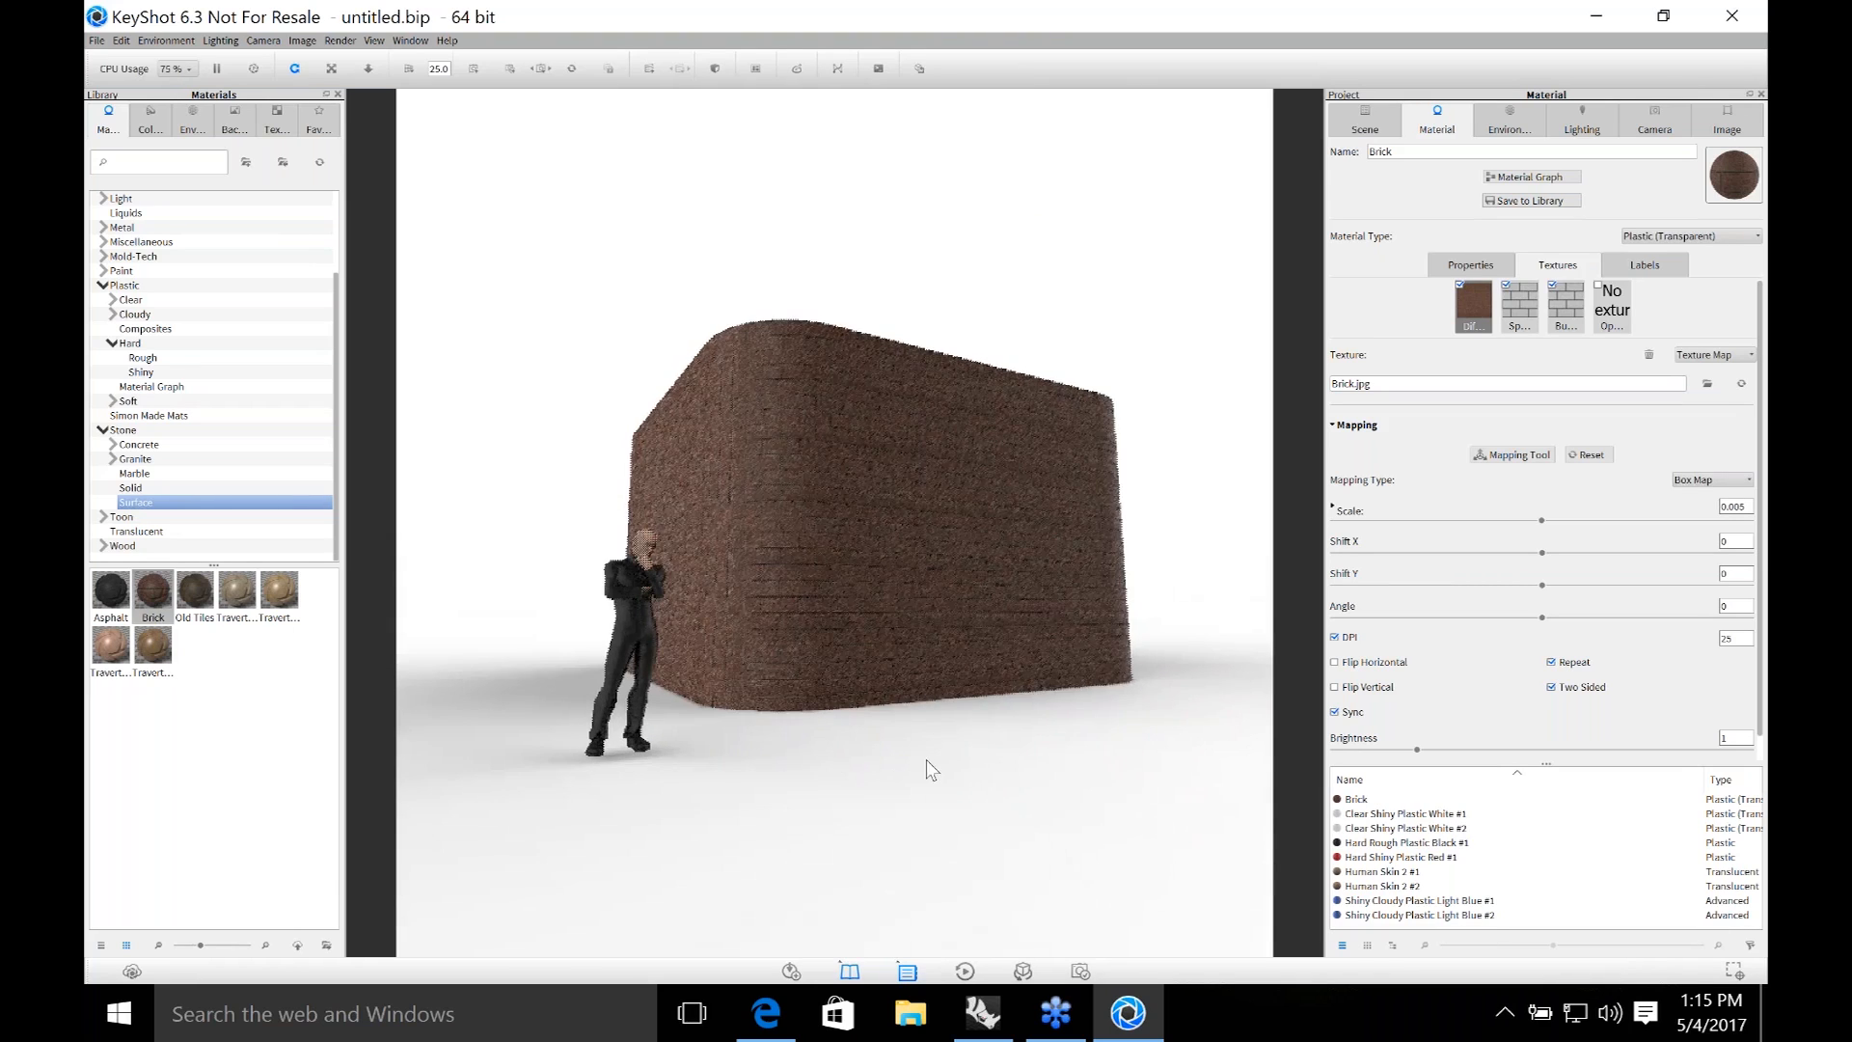
left_click_drag(926, 760, 934, 760)
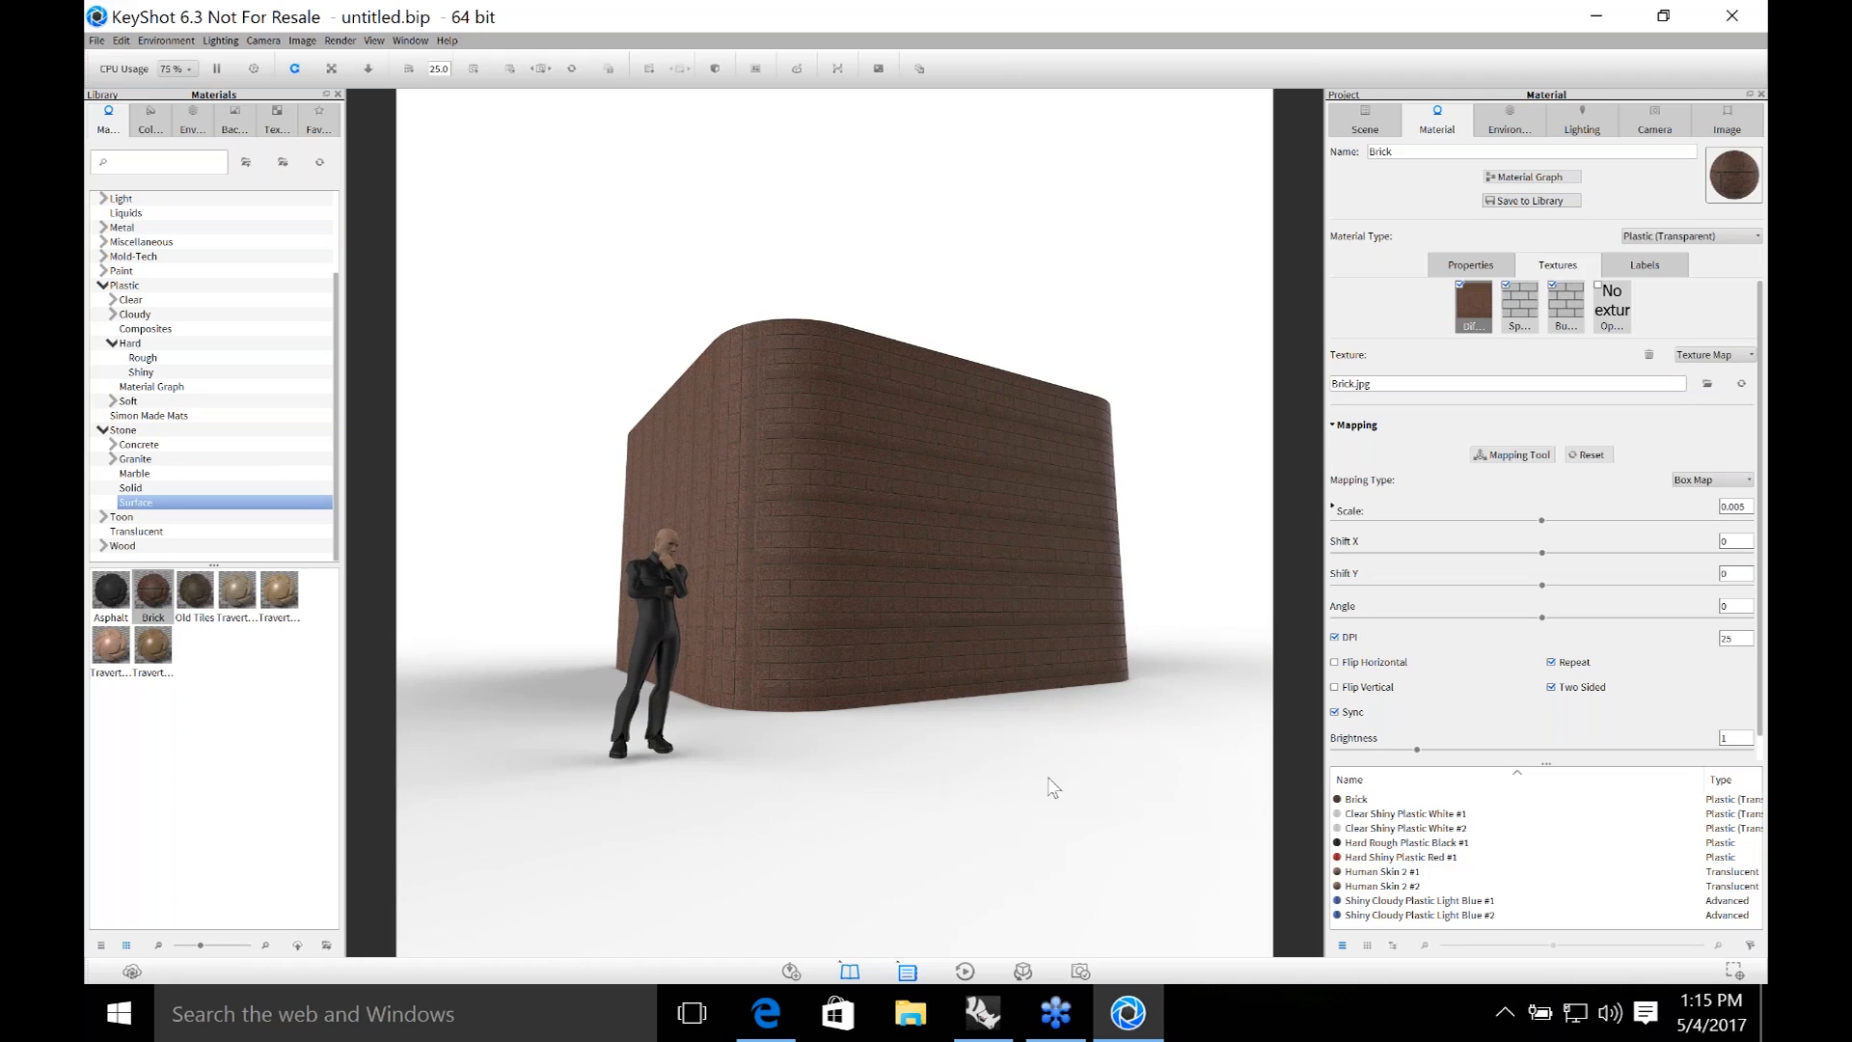
Delete the imported thinking figure's whole group from the scene.
left_click(1380, 122)
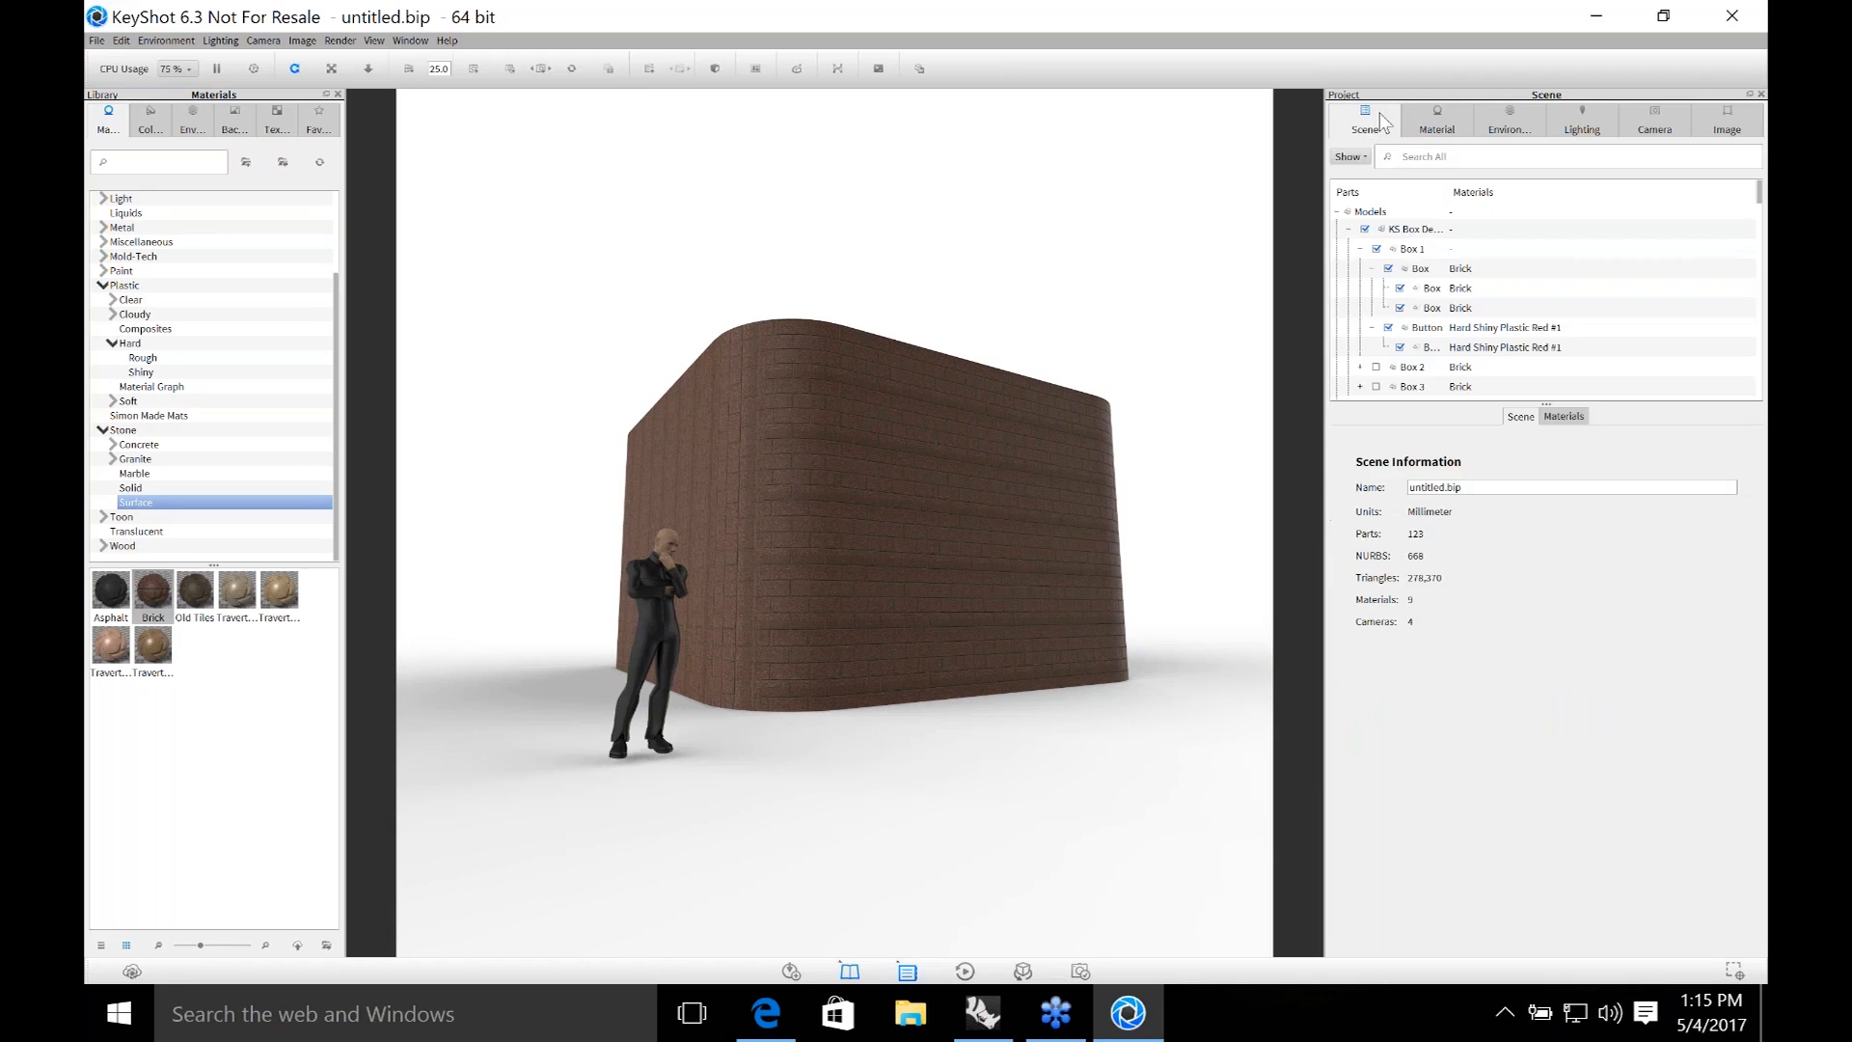
left_click_drag(1183, 377, 1163, 567)
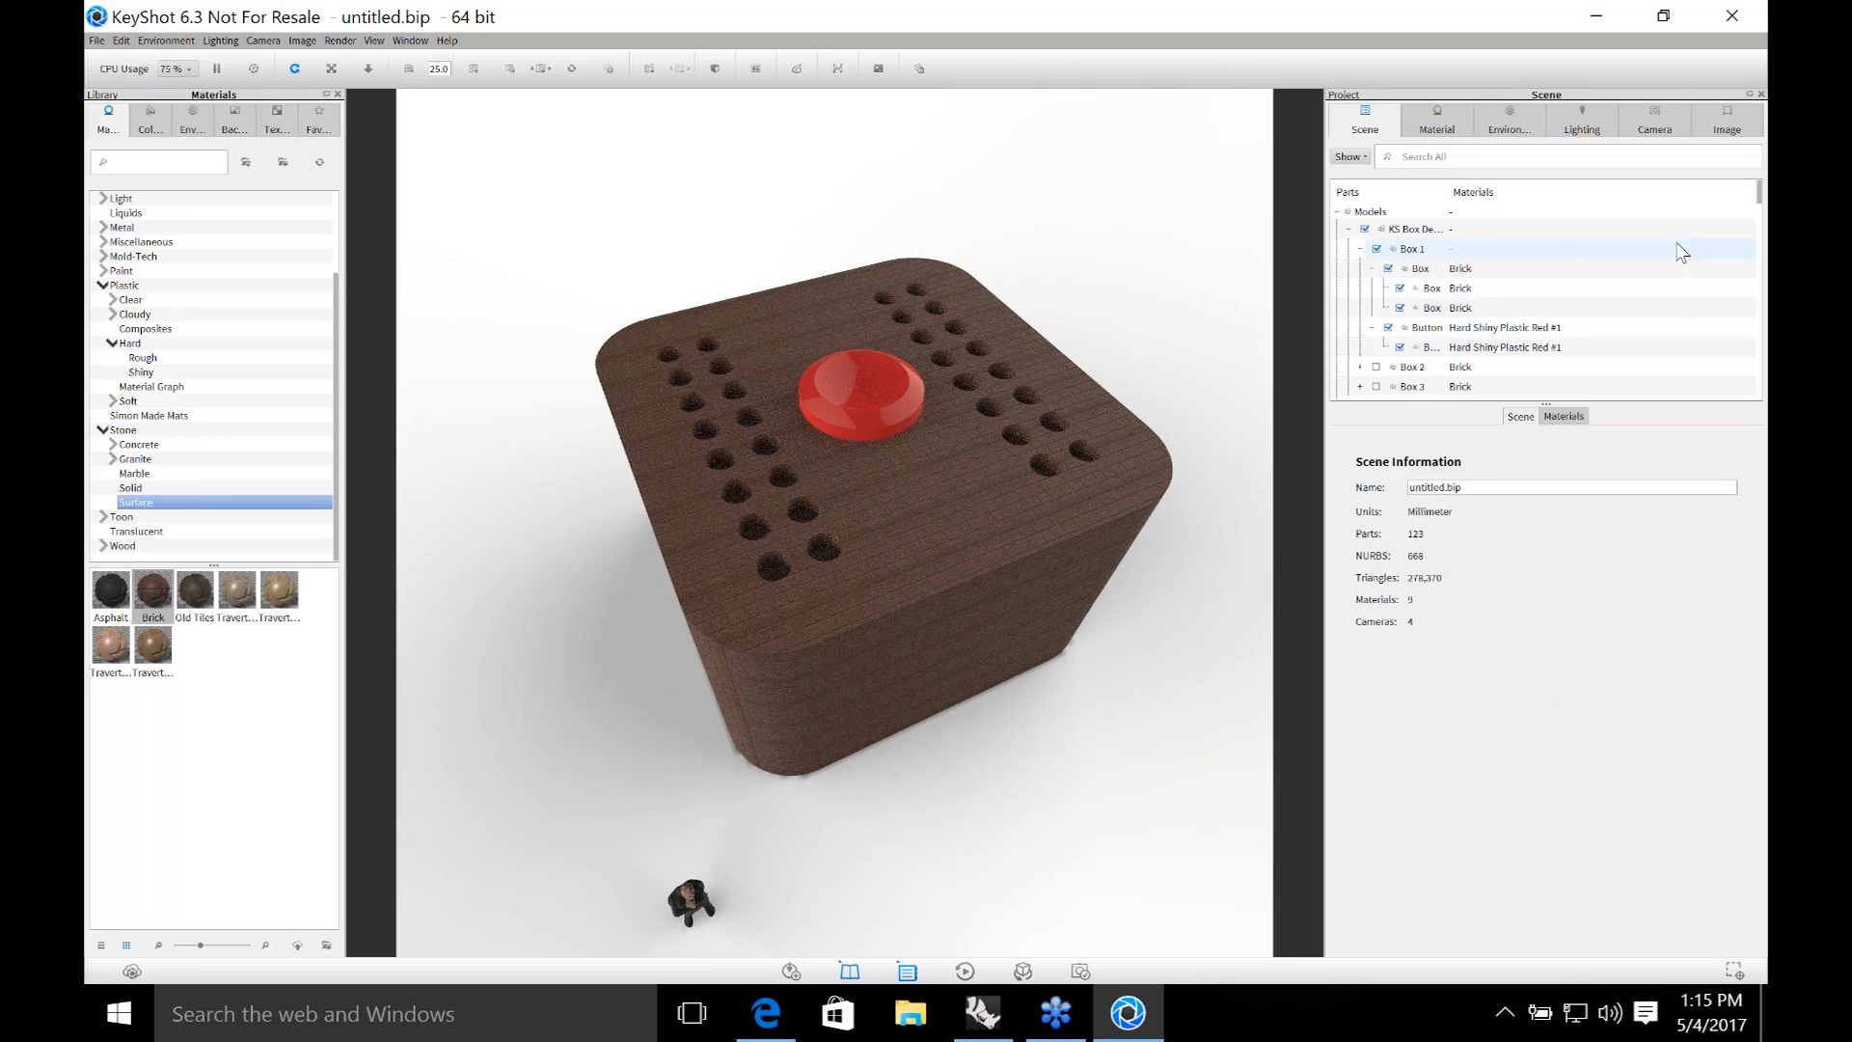
scroll(1664, 270, "down", 5)
scroll(1544, 288, "up", 4)
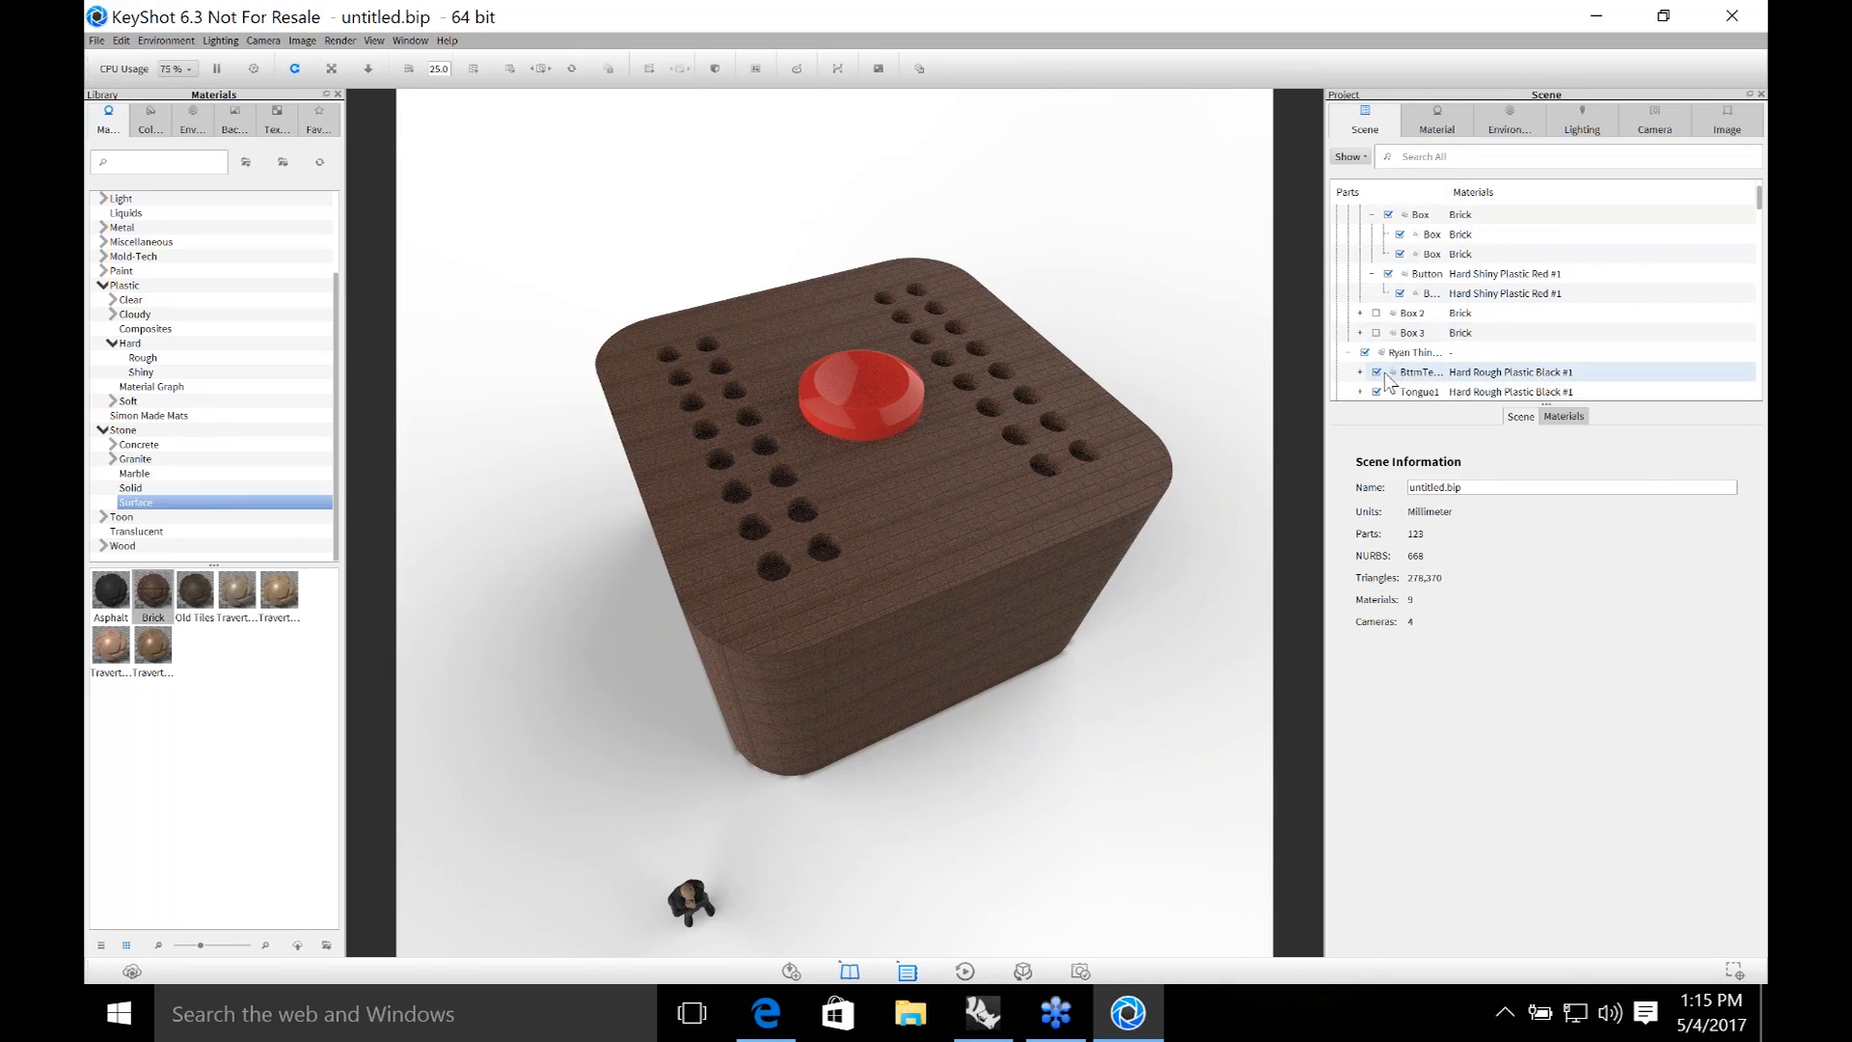
left_click(1353, 354)
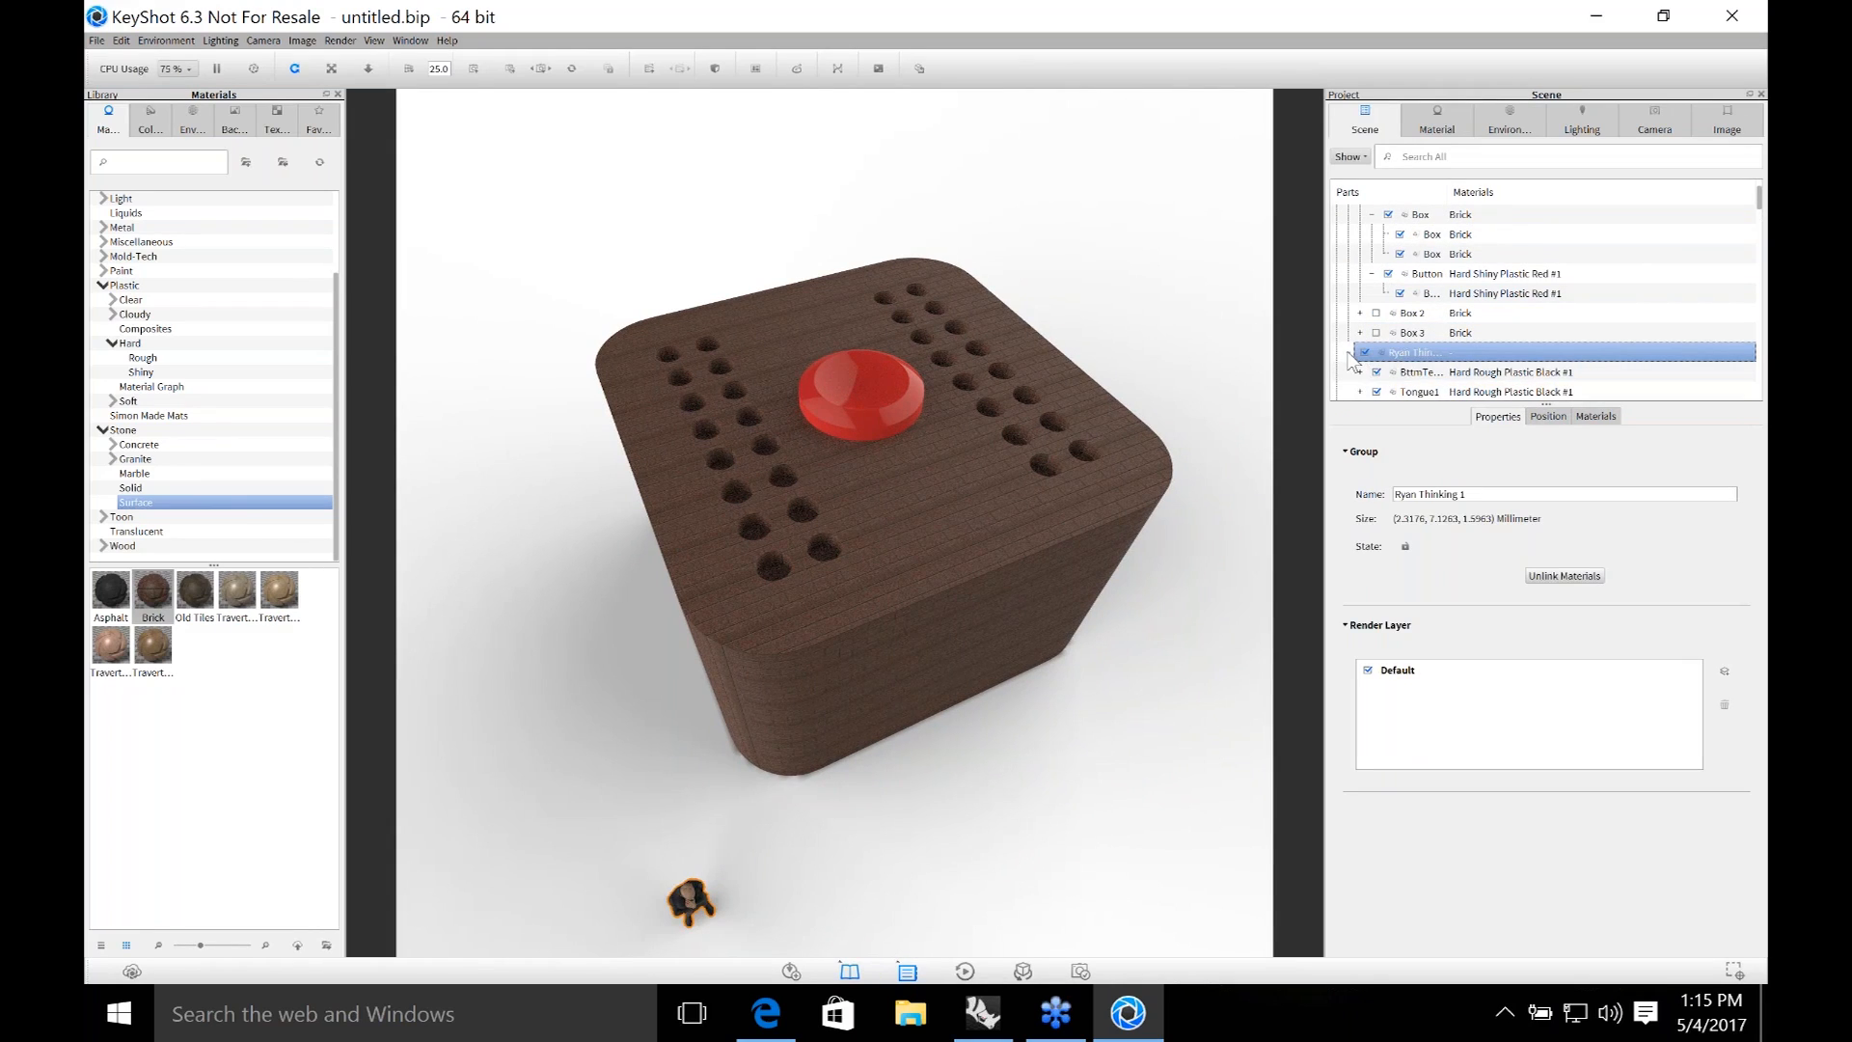
left_click(1349, 353)
right_click(1428, 355)
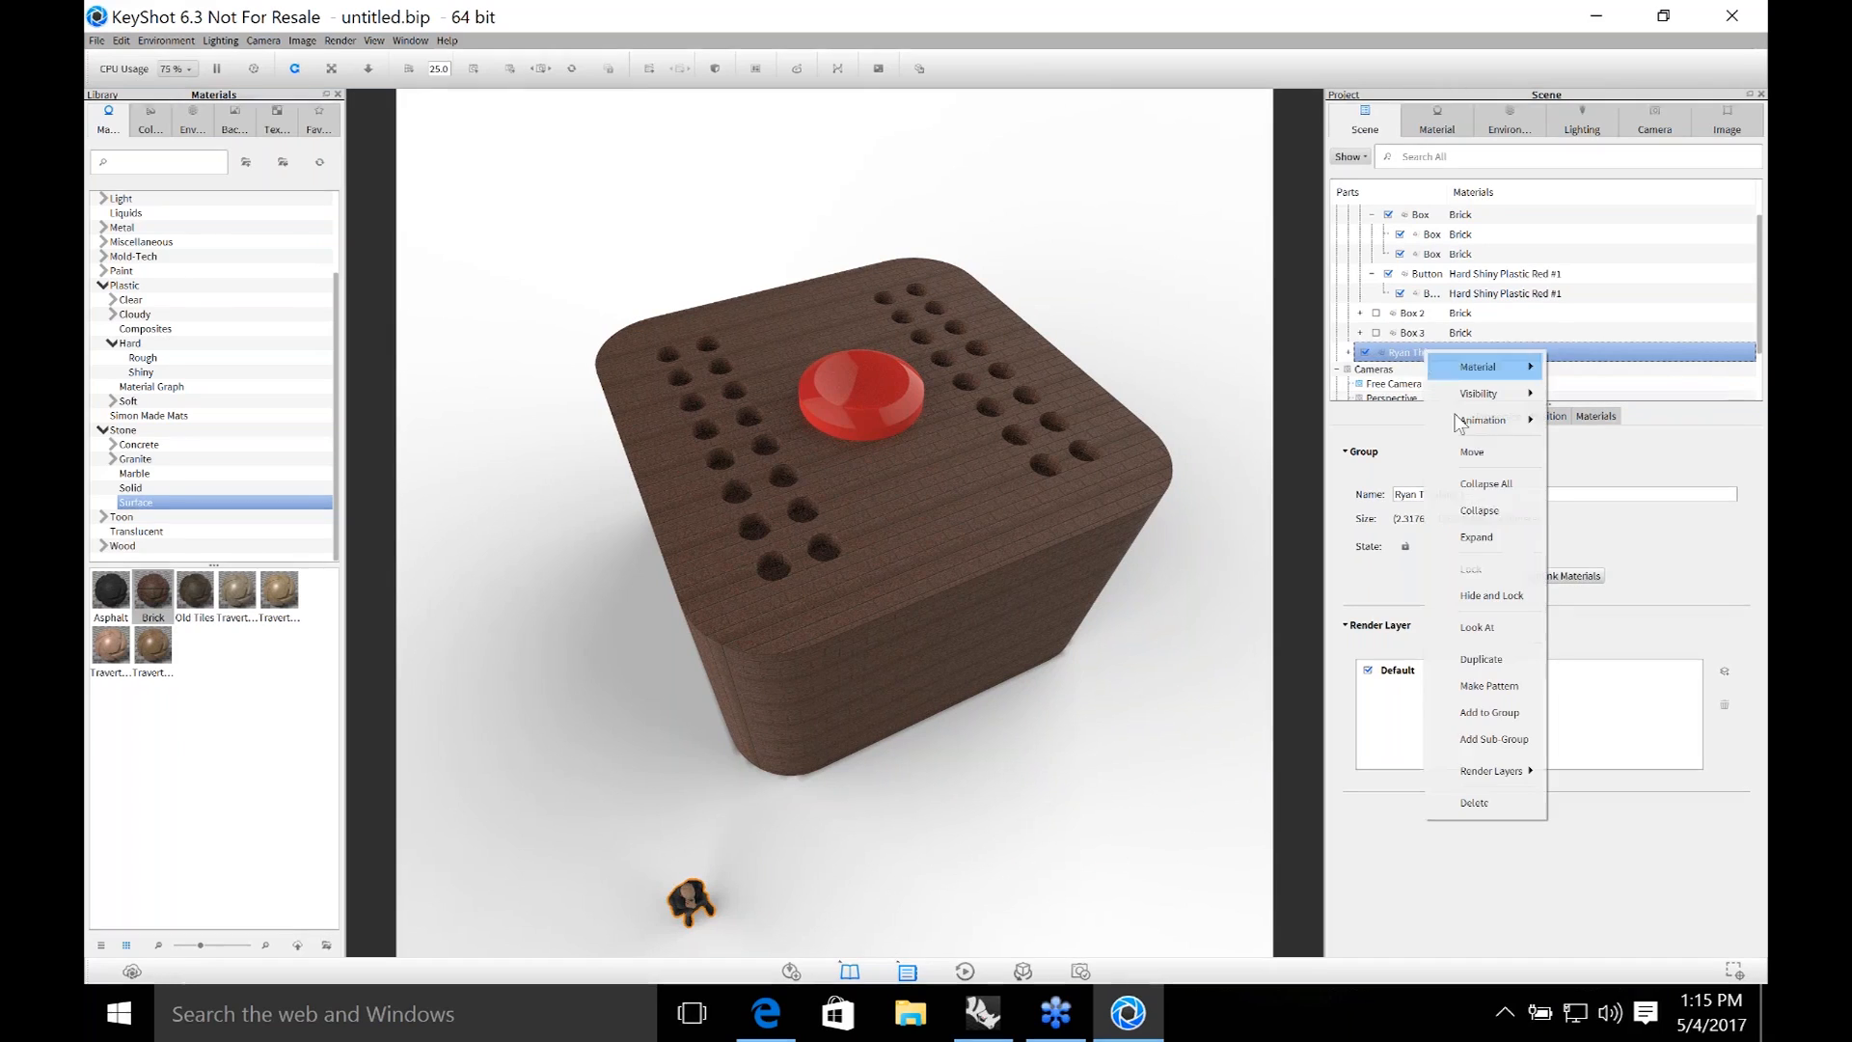
left_click(1476, 801)
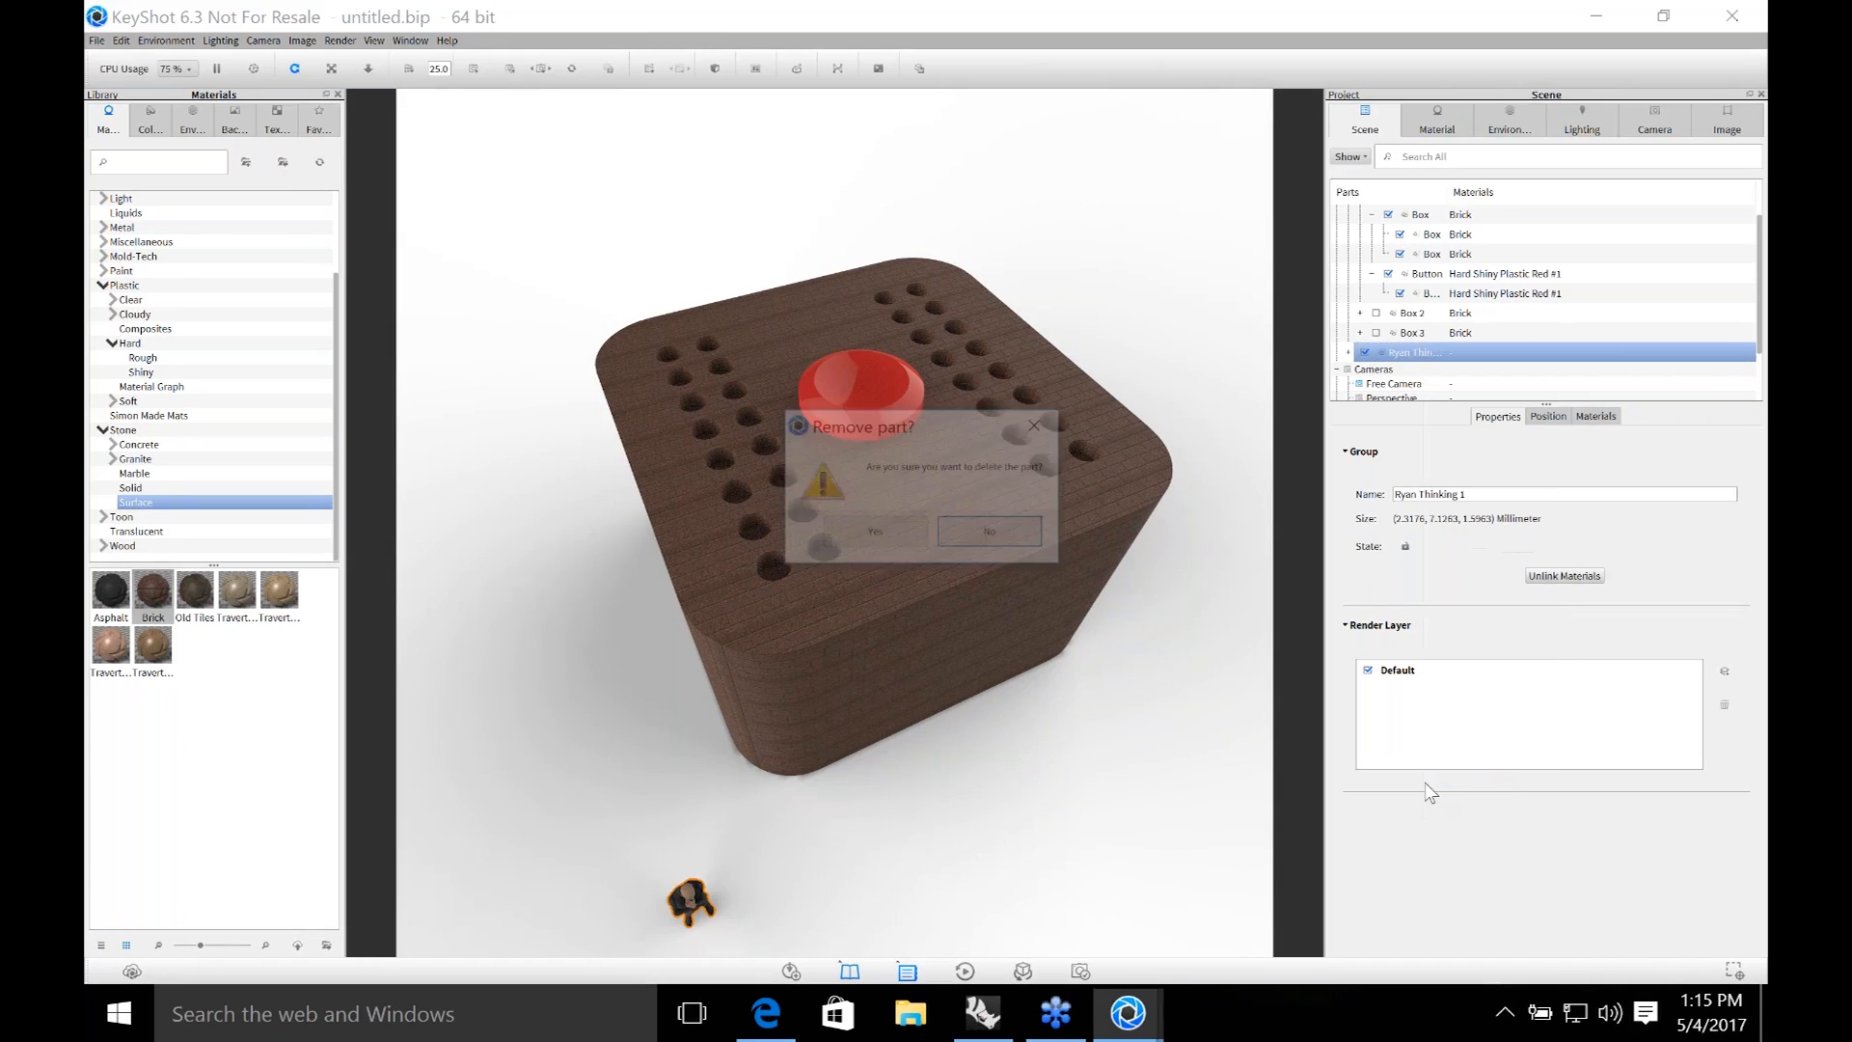
left_click(856, 550)
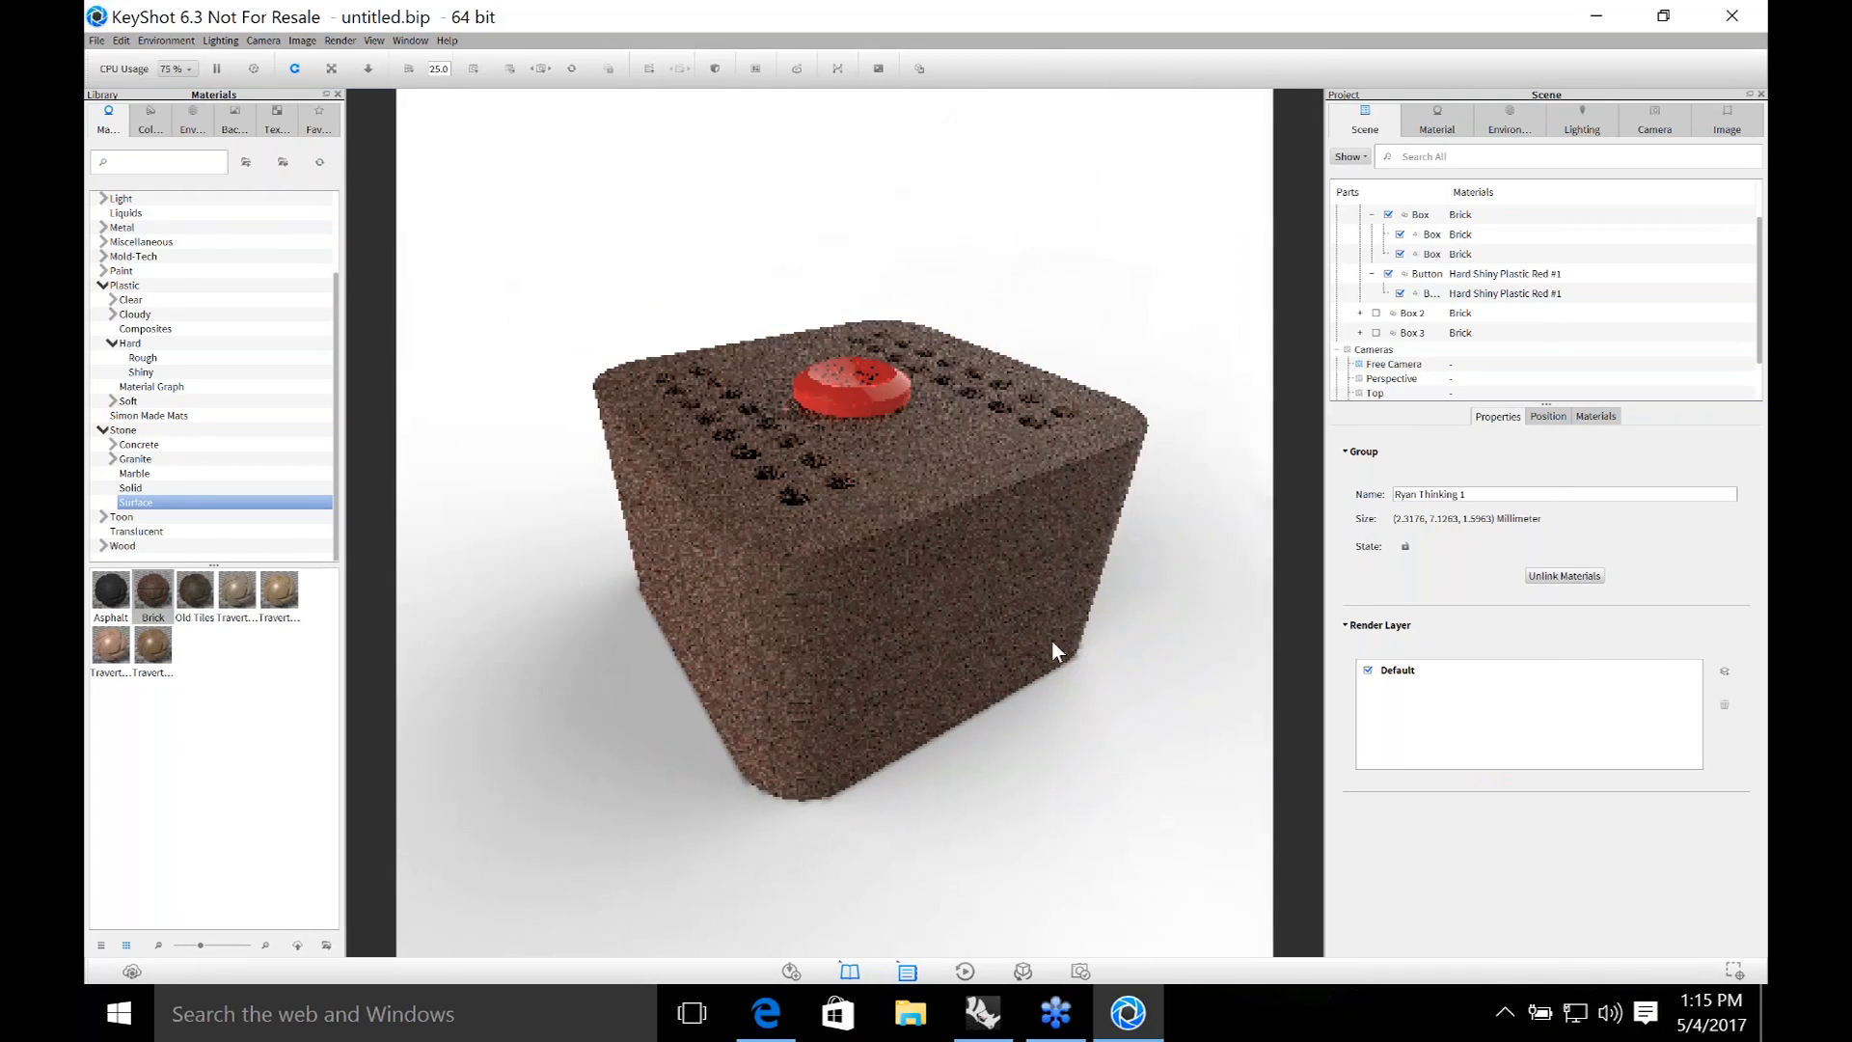
Replace the Brick on the box with Hard Shiny Plastic Light Blue and check the reflections.
left_click(153, 372)
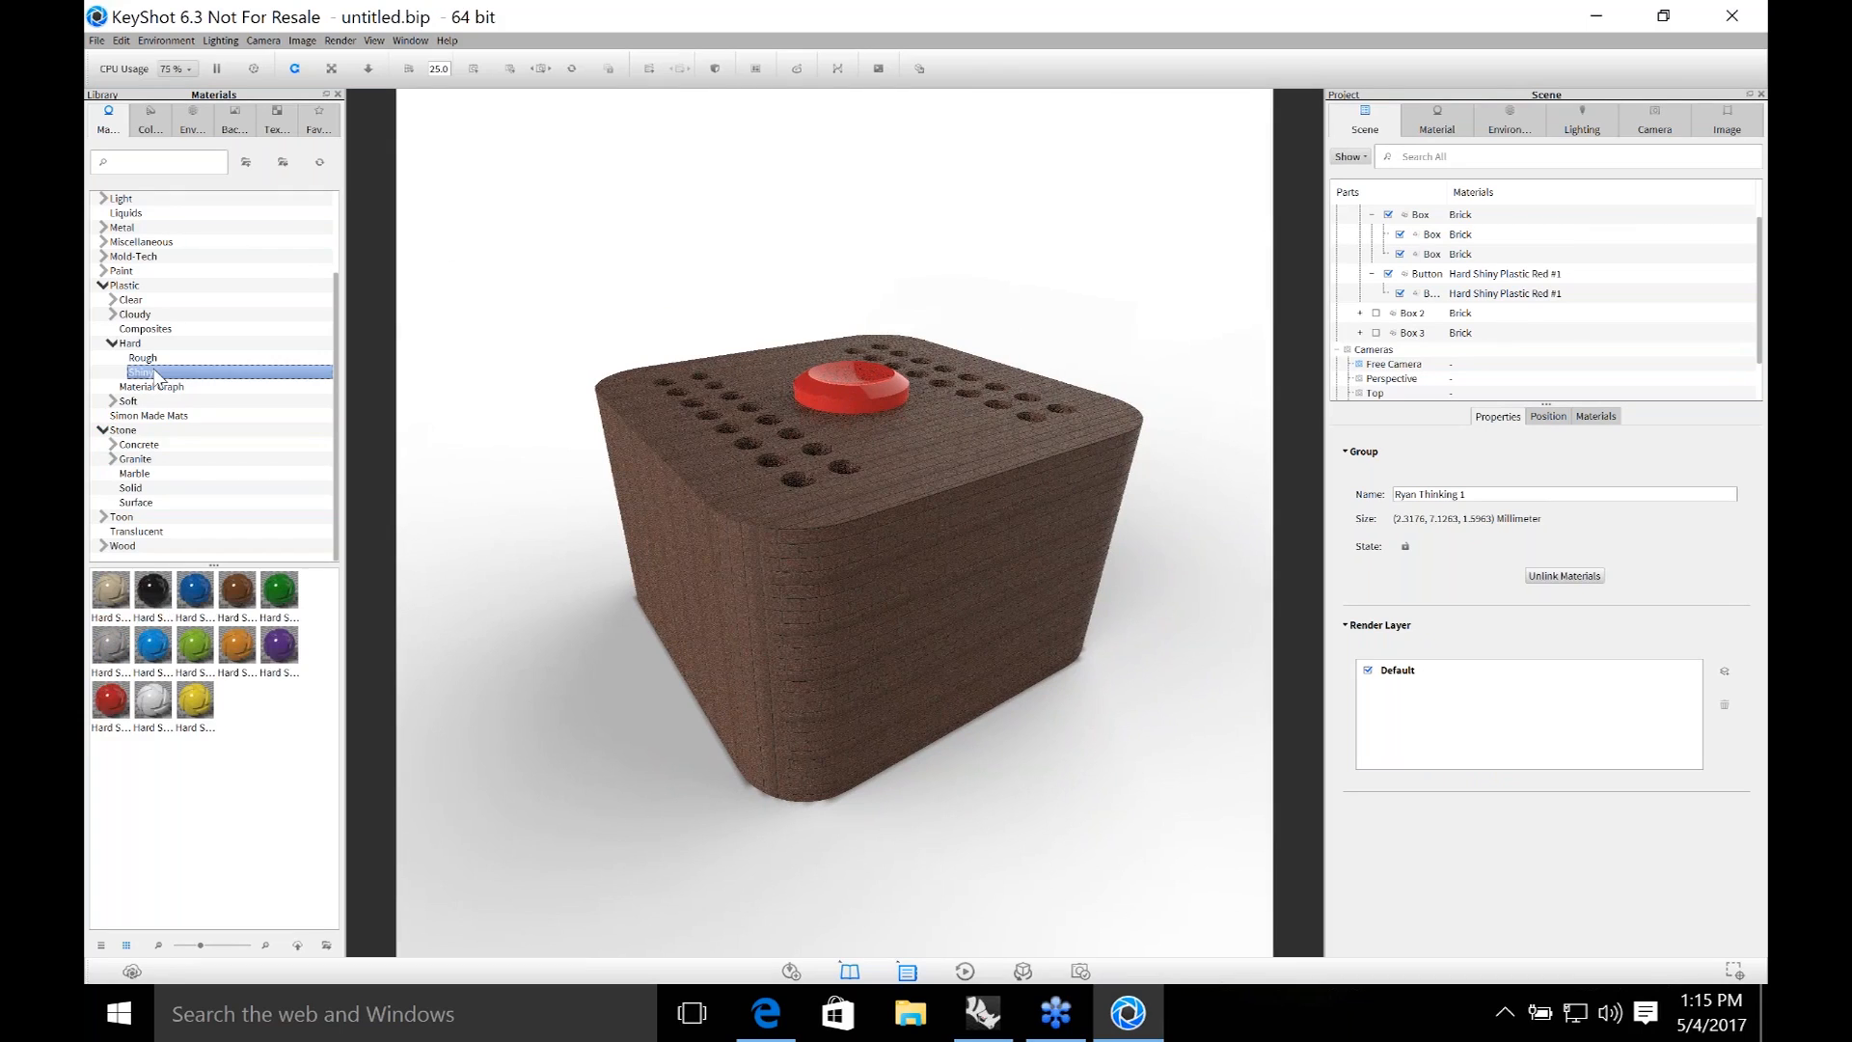
left_click_drag(153, 644, 808, 639)
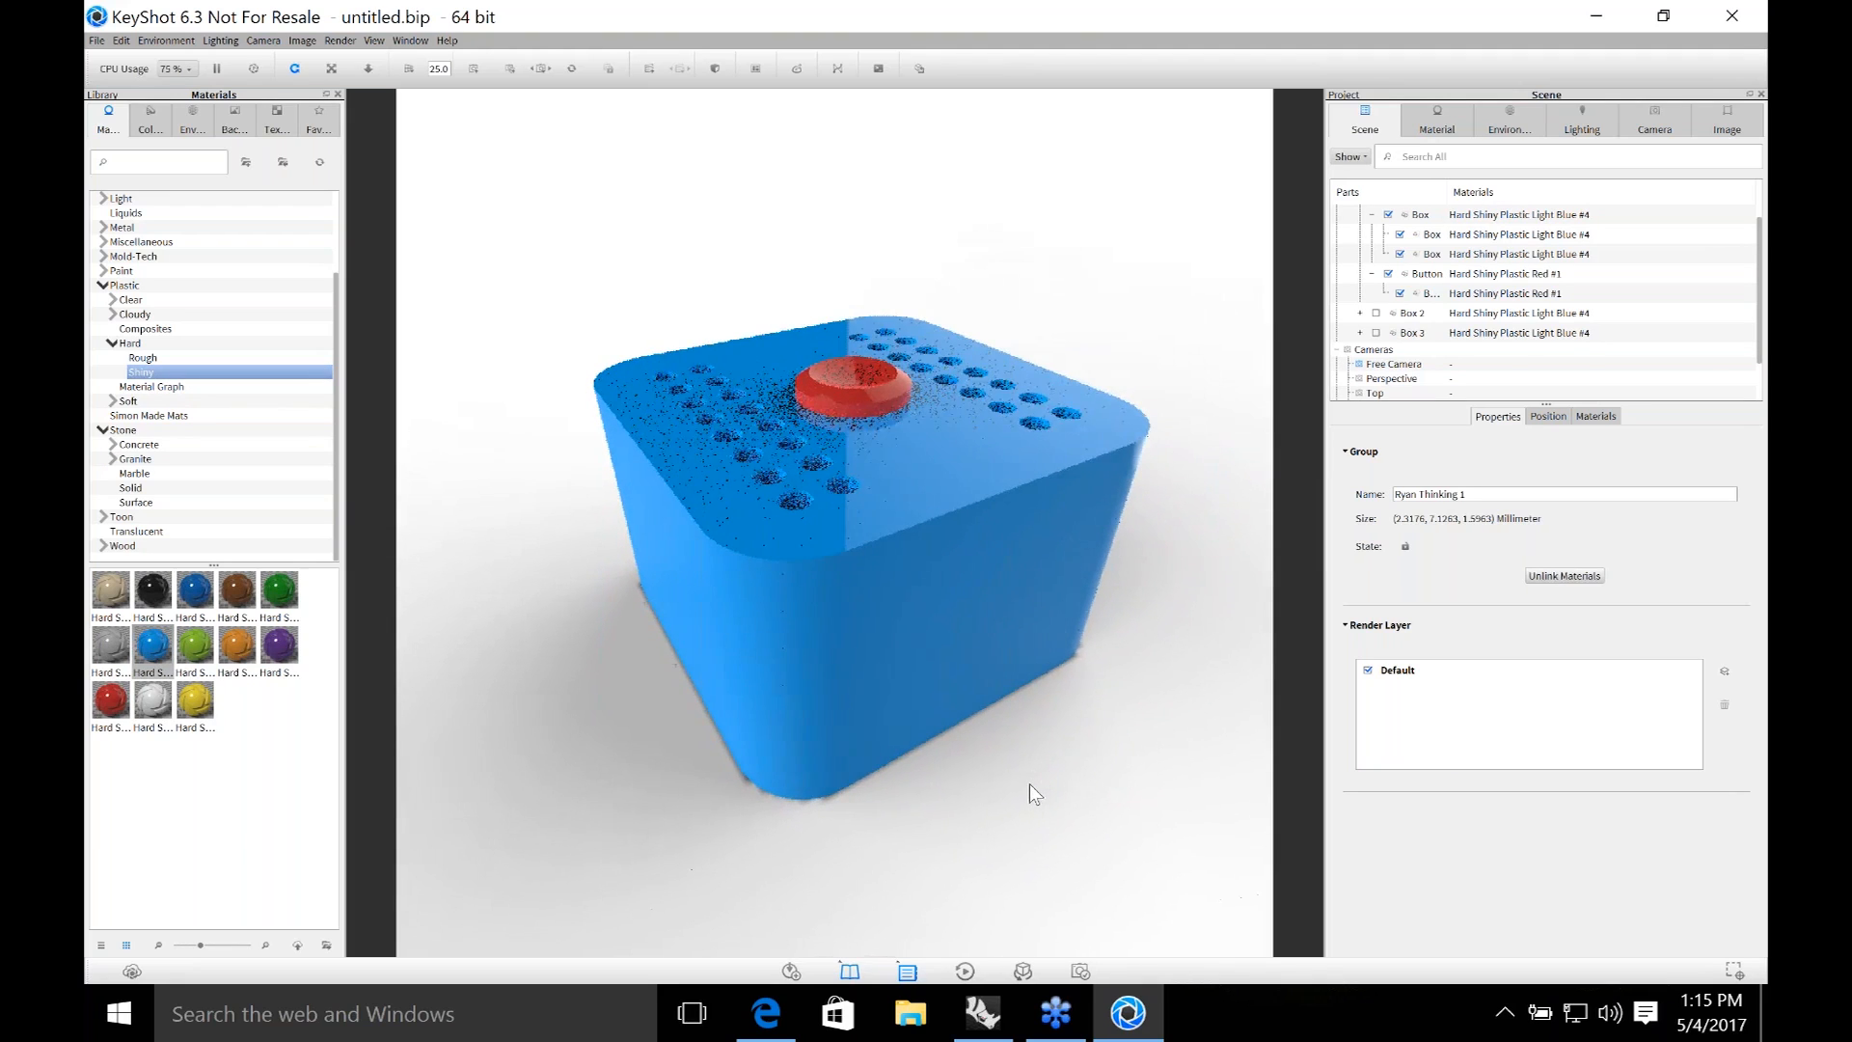
left_click_drag(1028, 783, 1050, 651)
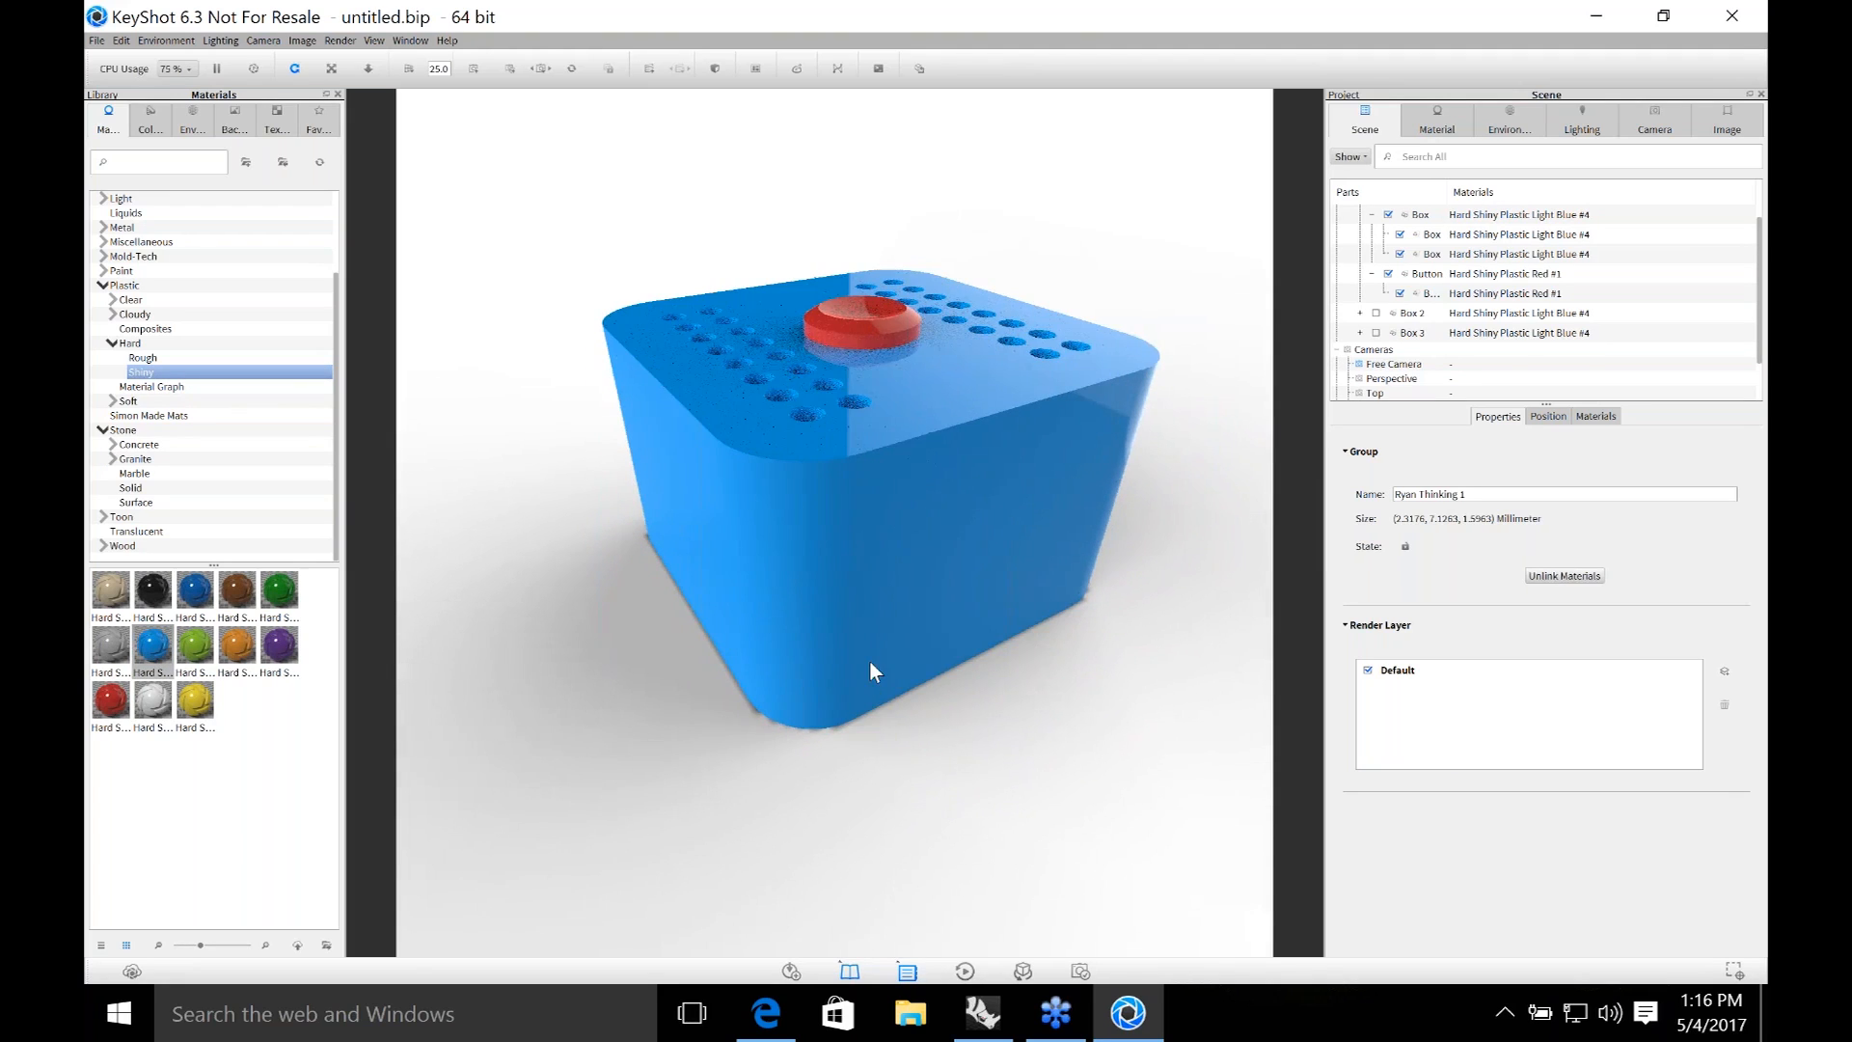
mouse_move(934, 702)
left_mouse_down()
mouse_move(955, 589)
mouse_move(911, 718)
left_mouse_up()
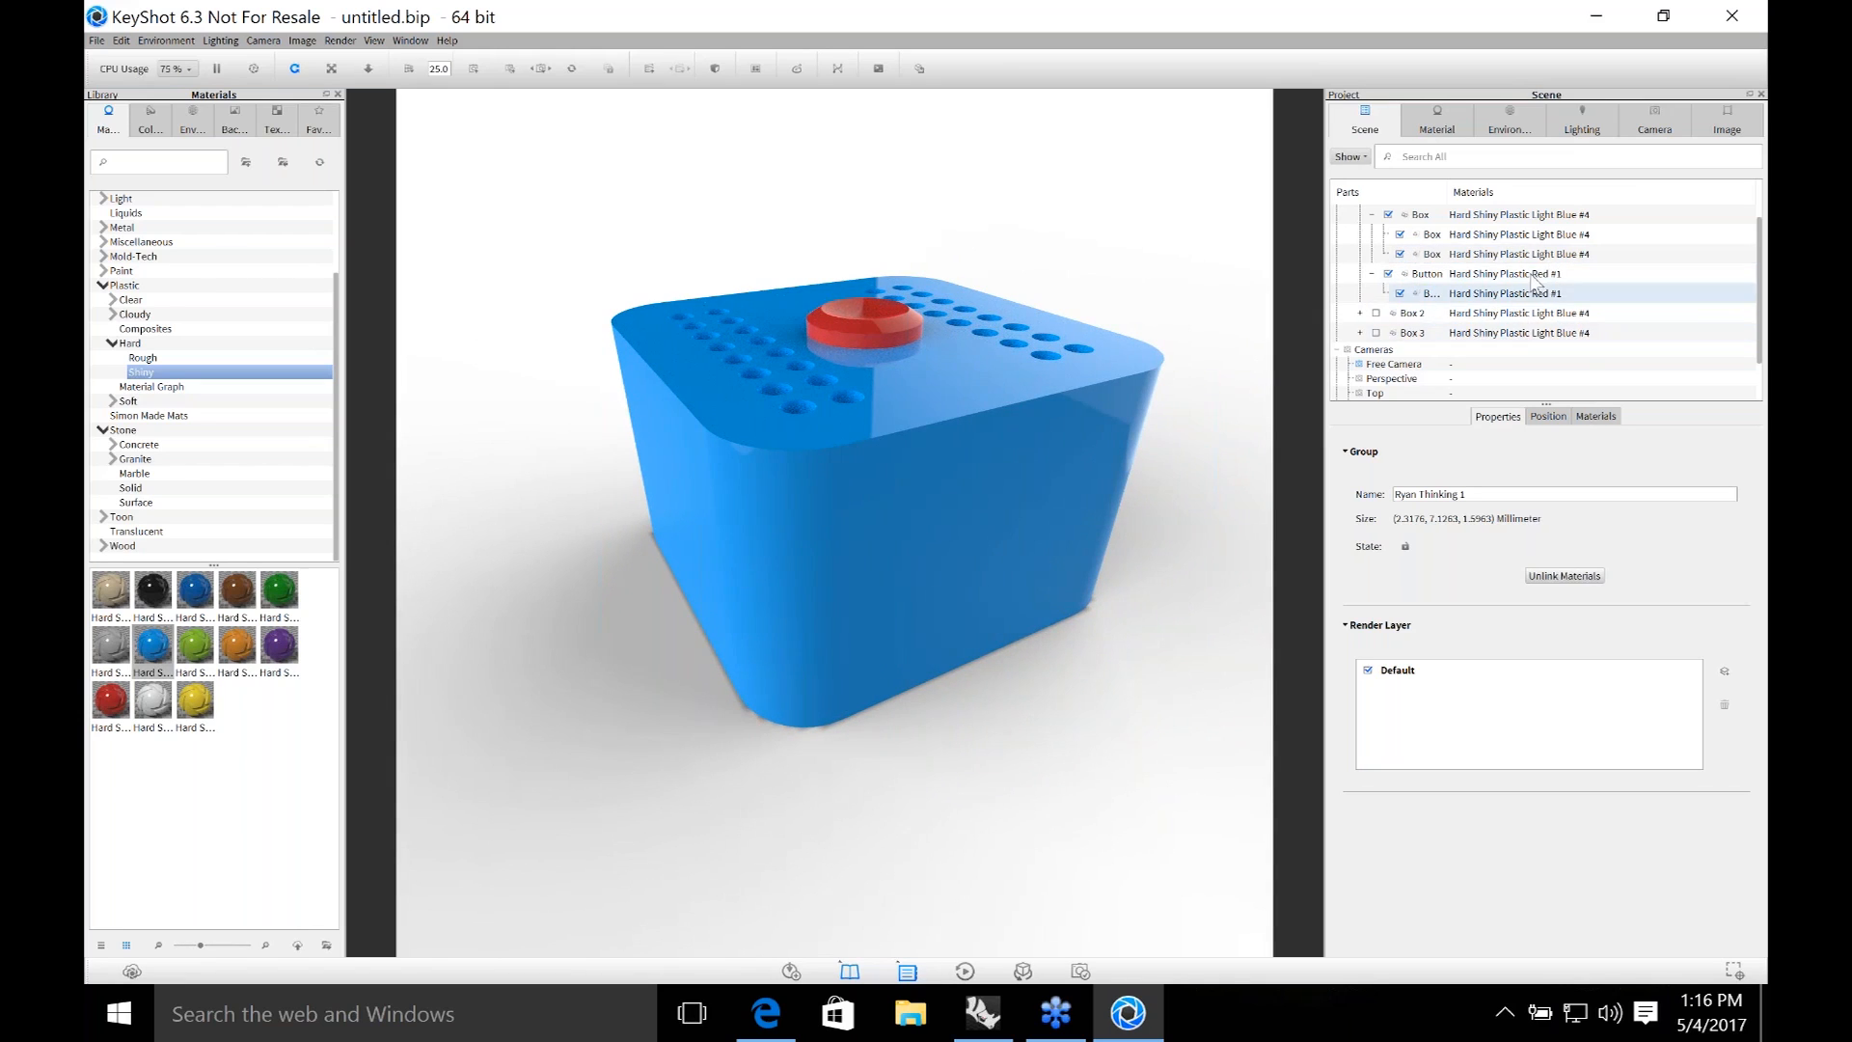
Raise the Box 1 group about 0.97 mm along Z with the Move Tool and accept the move.
left_click(1751, 293)
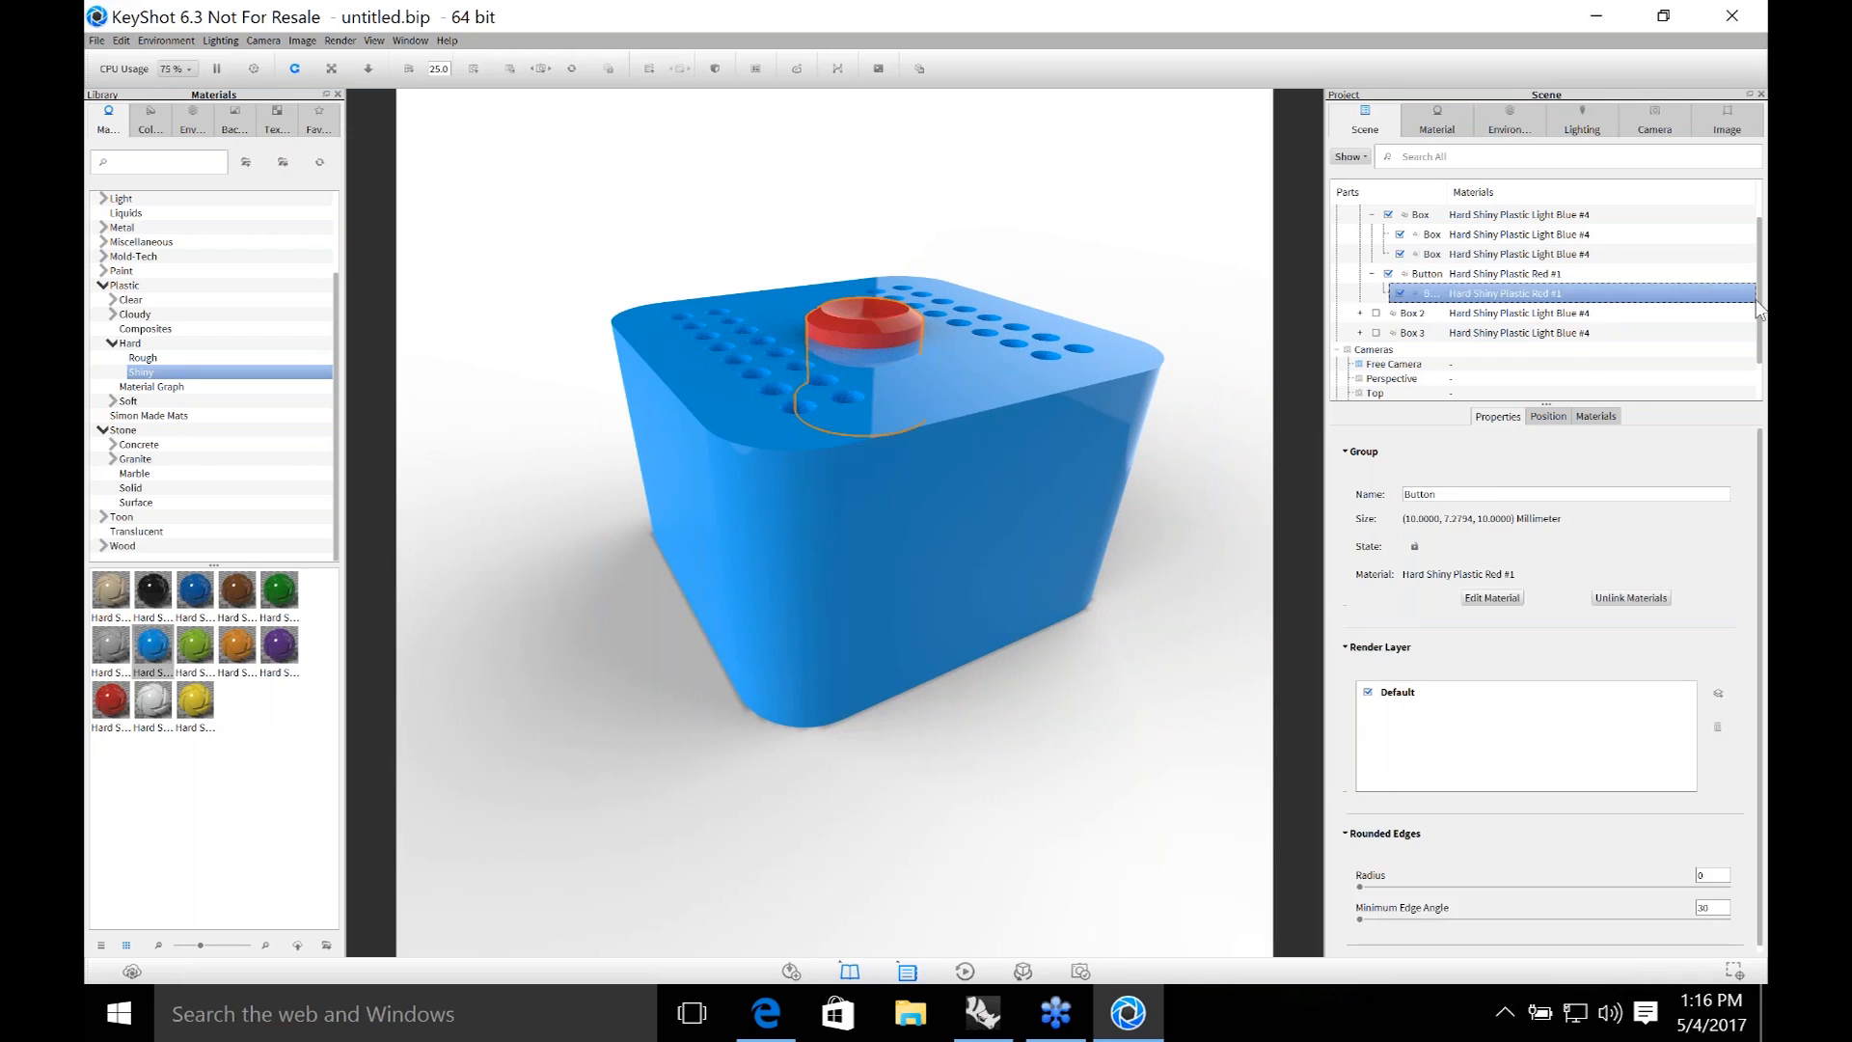
scroll(1763, 208, "up", 1)
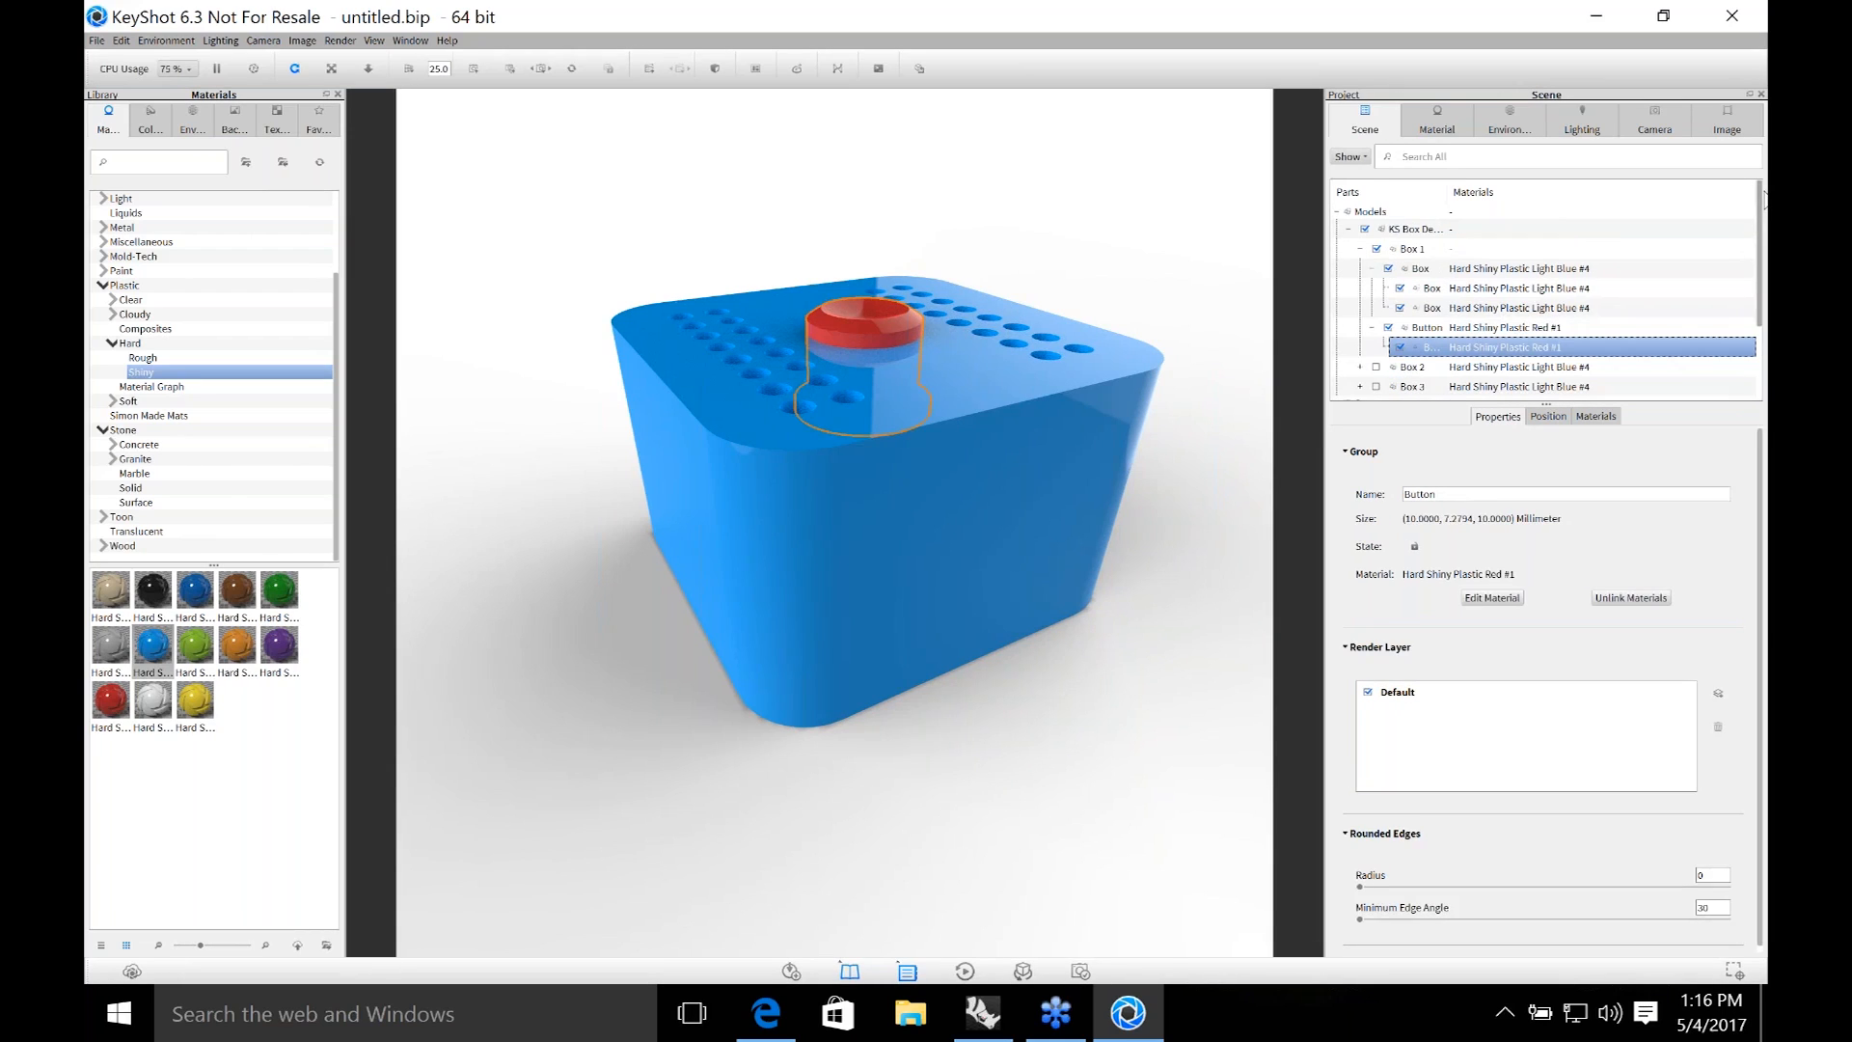
left_click(1449, 253)
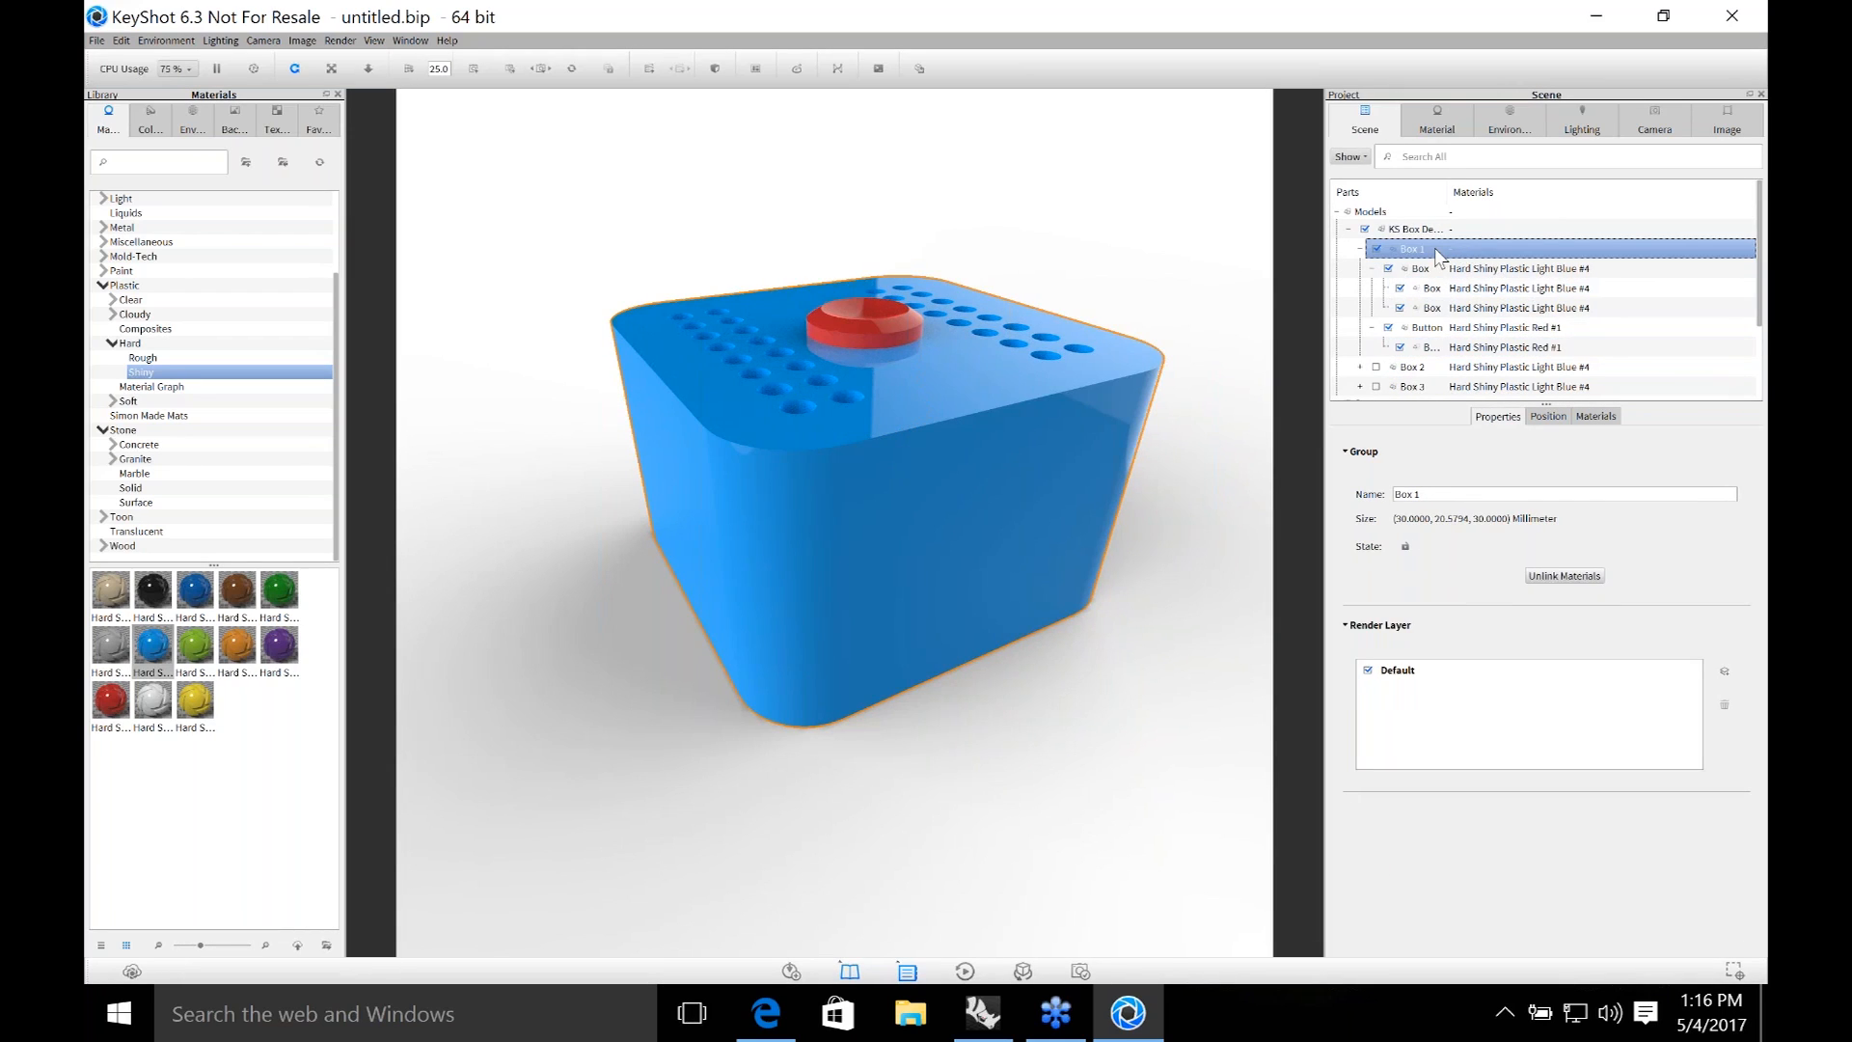
left_click(1549, 417)
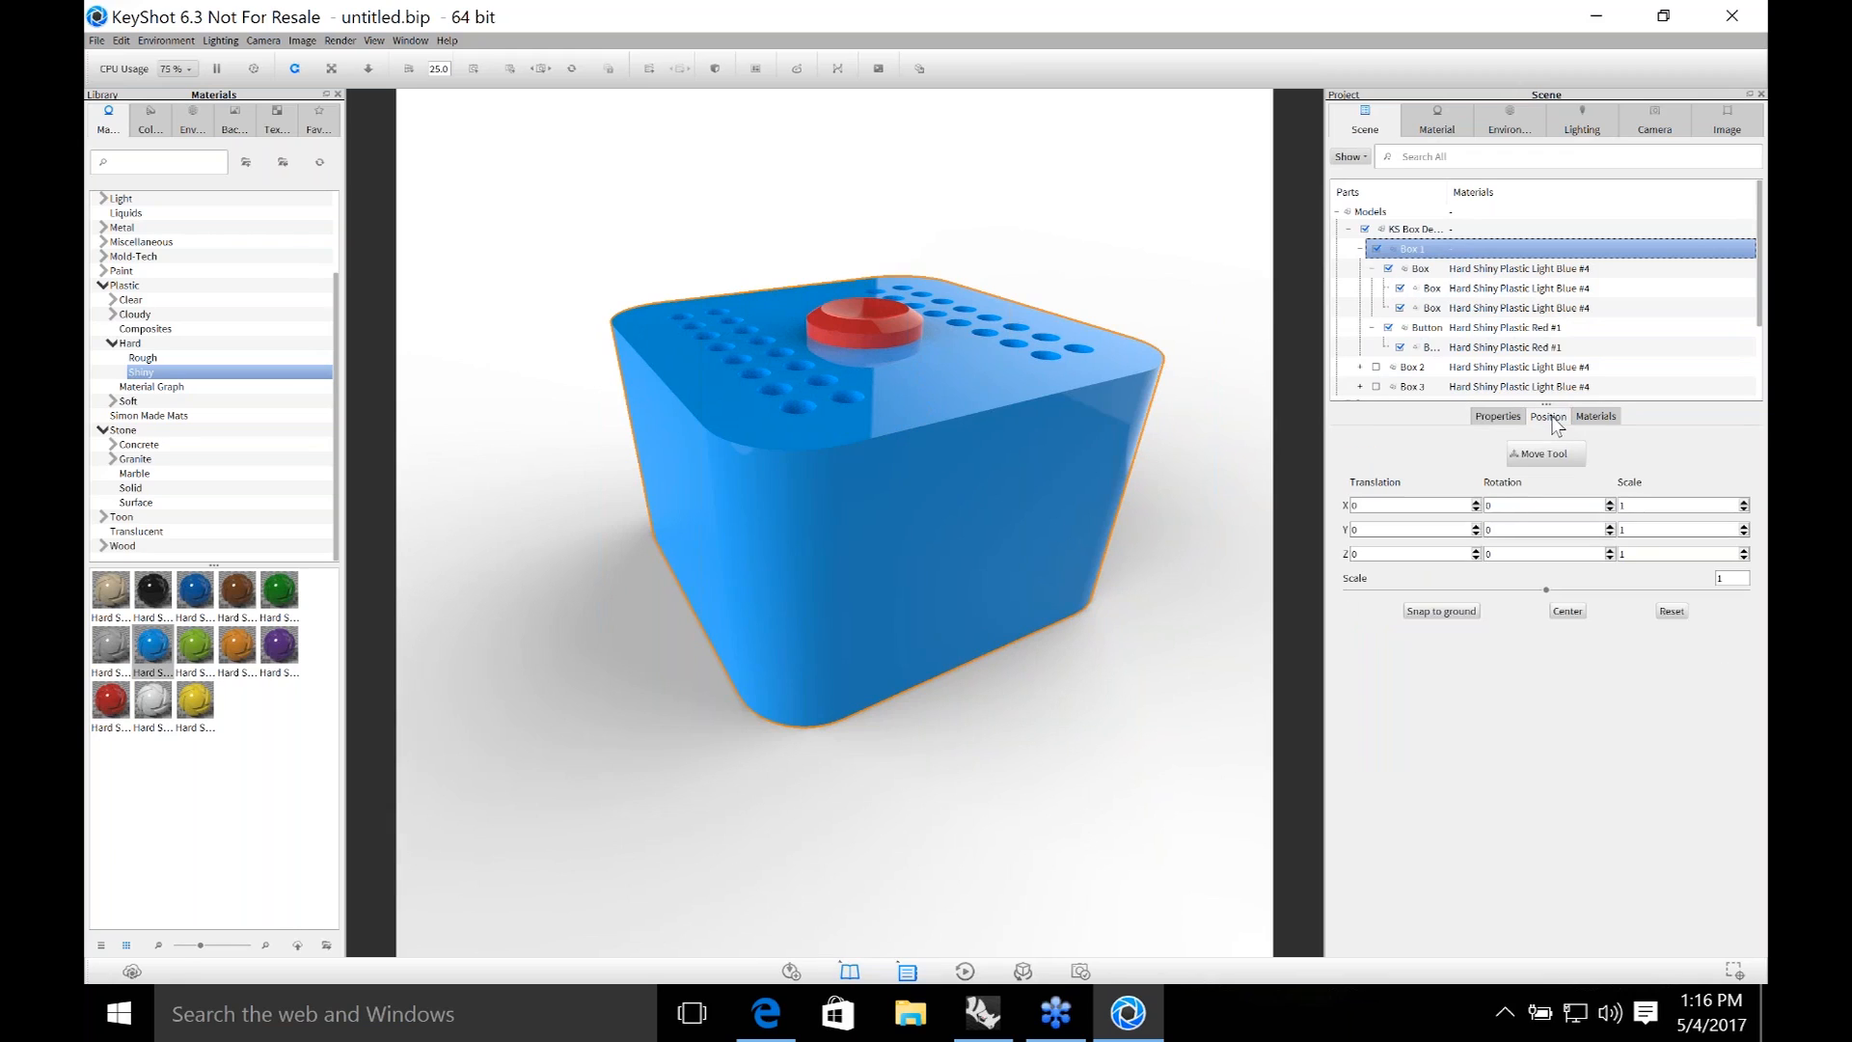
left_click(1498, 417)
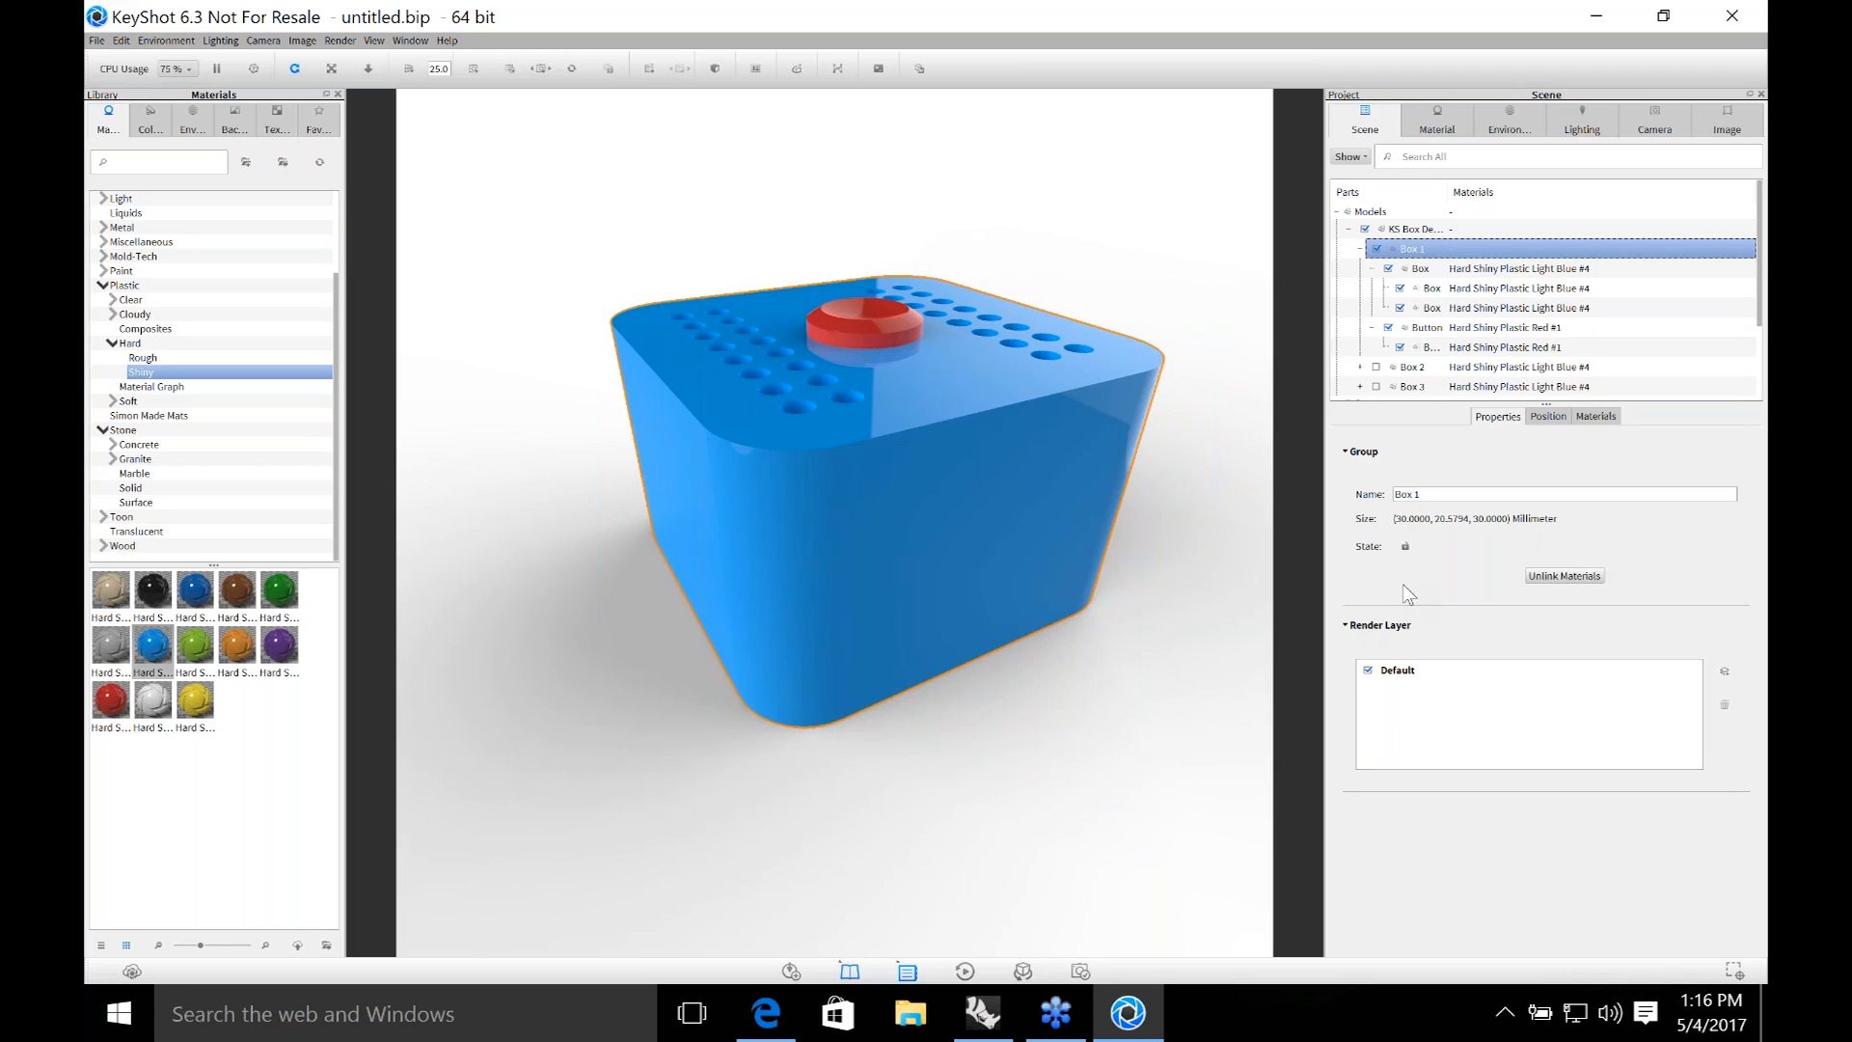
left_click(1548, 417)
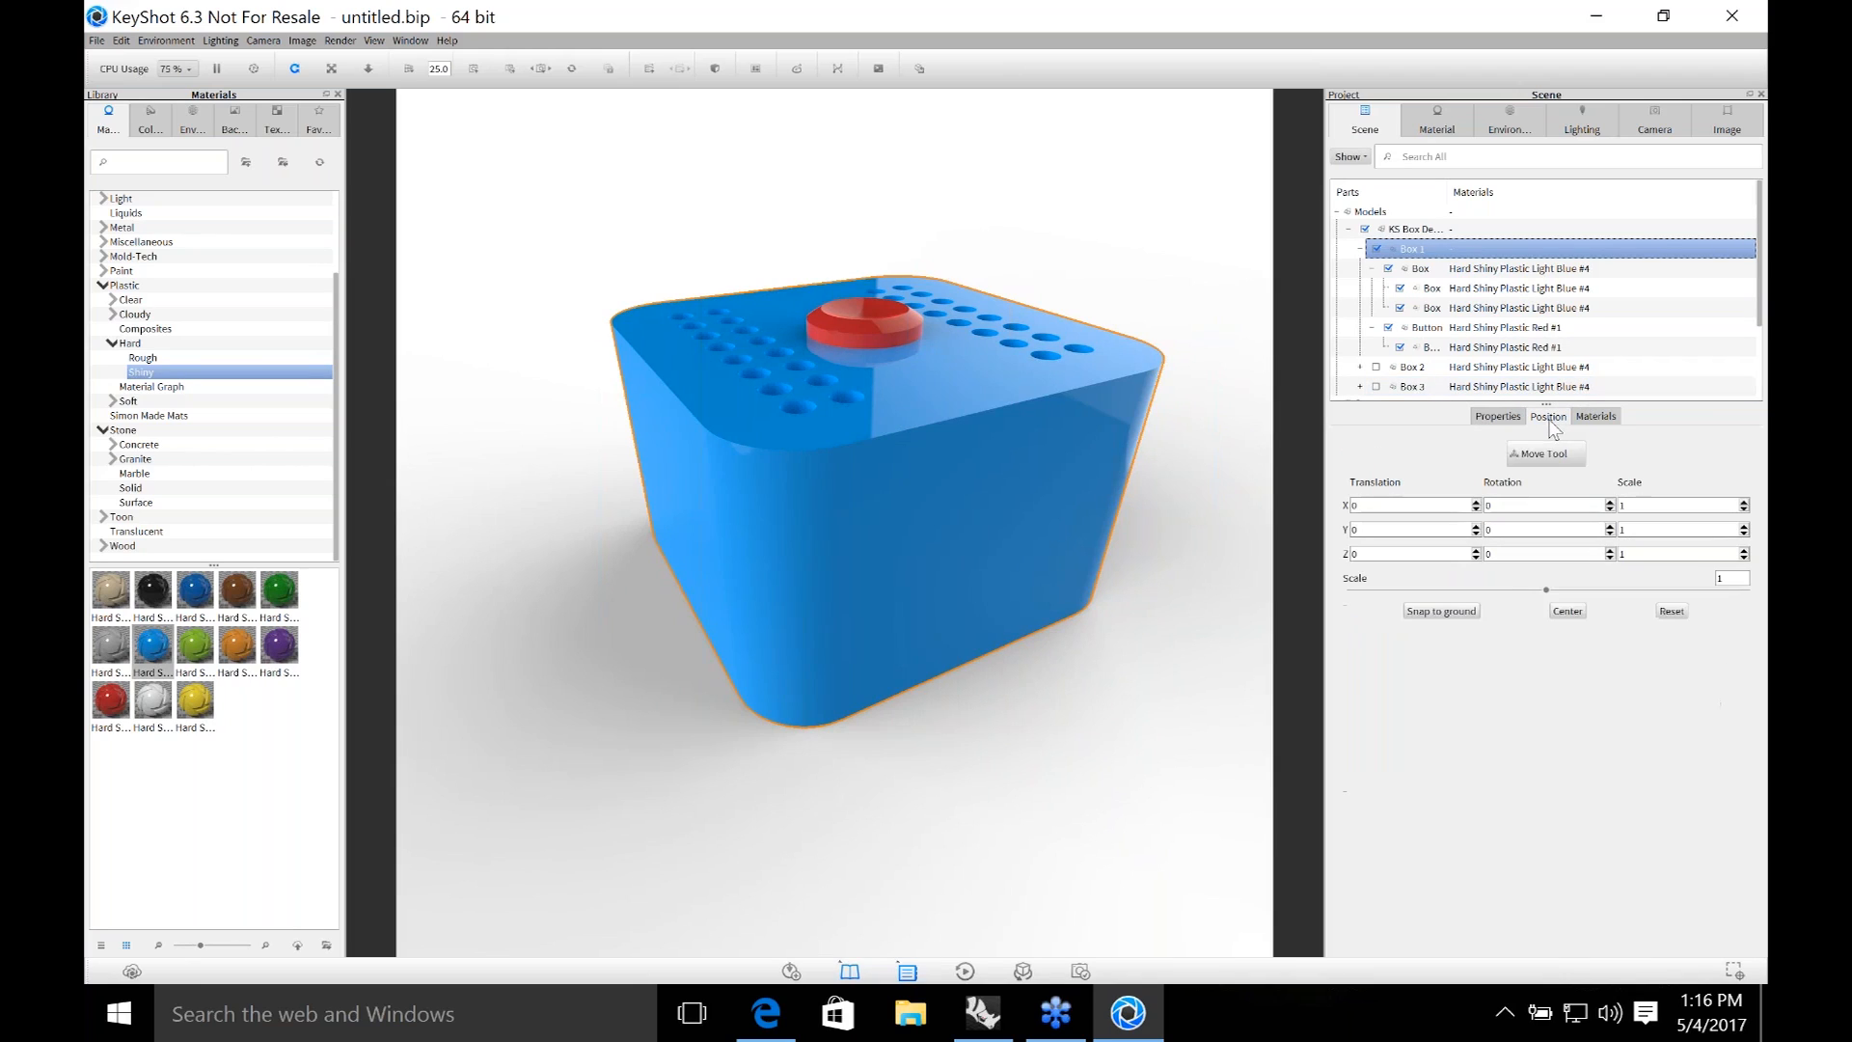
left_click(1544, 453)
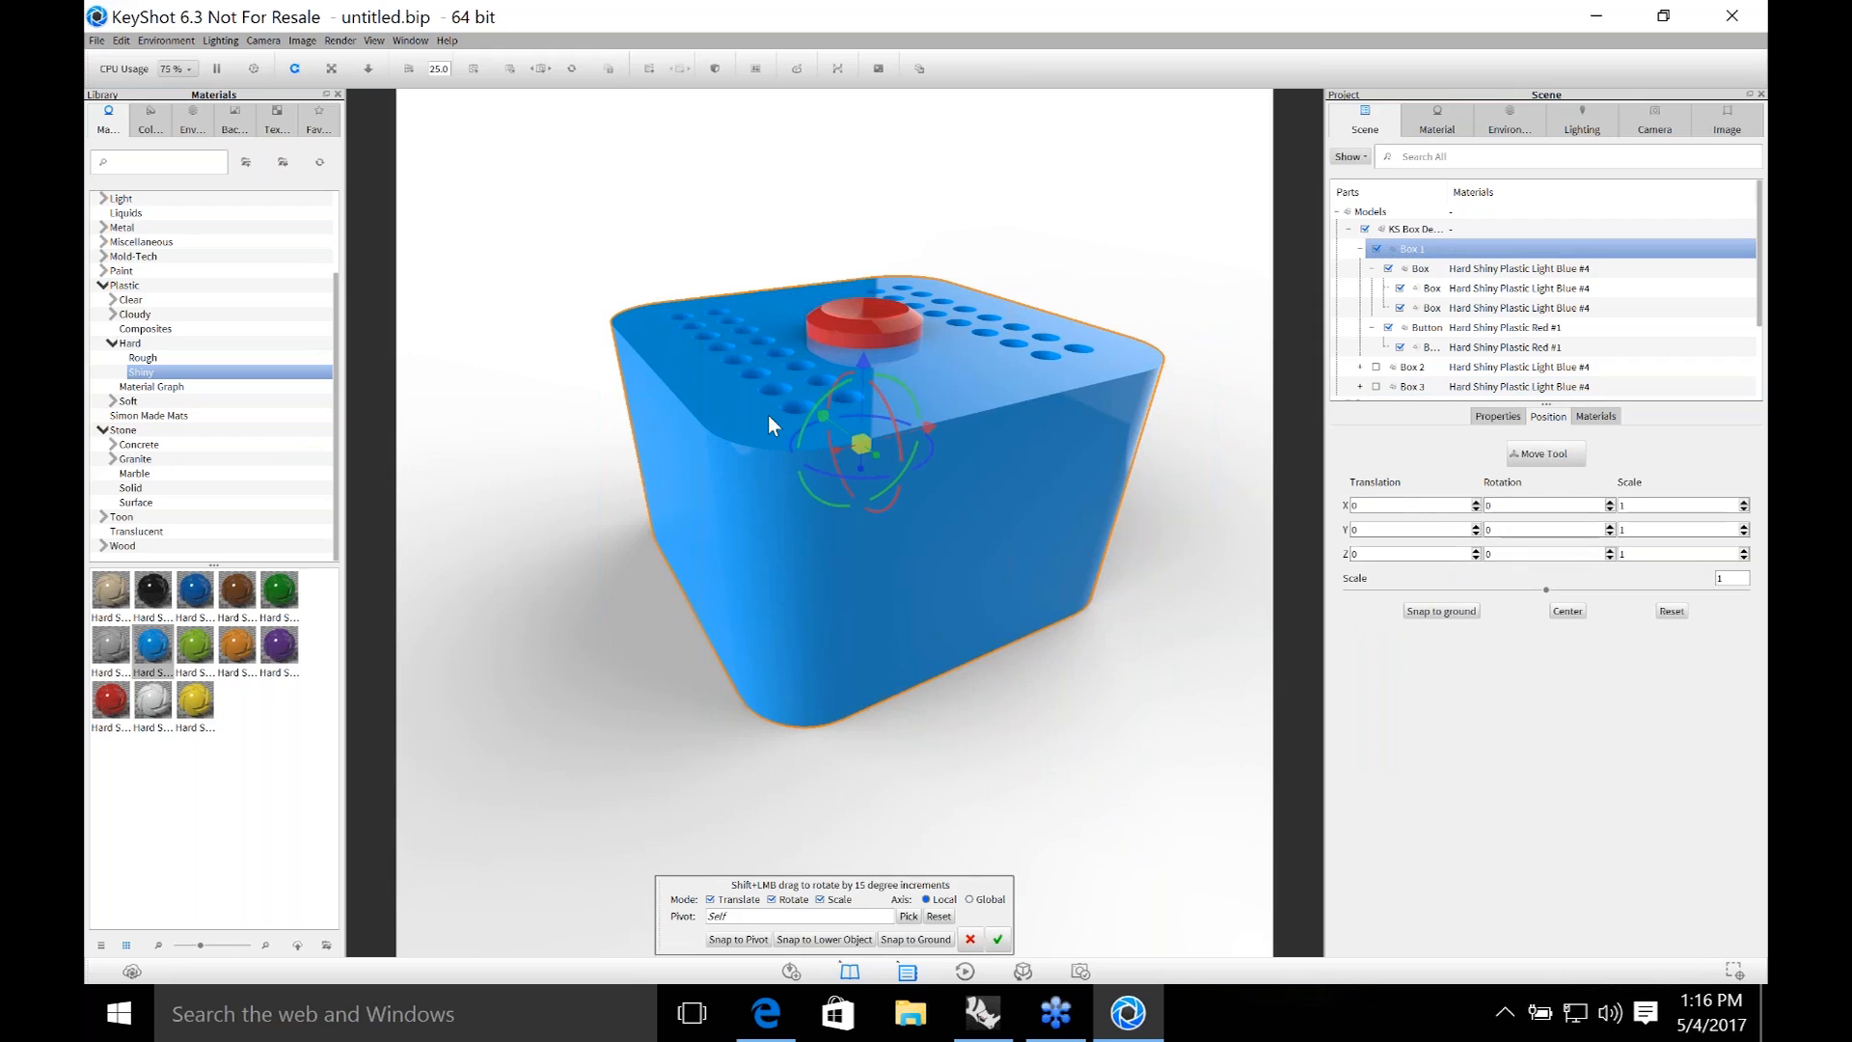
left_click_drag(861, 391, 889, 345)
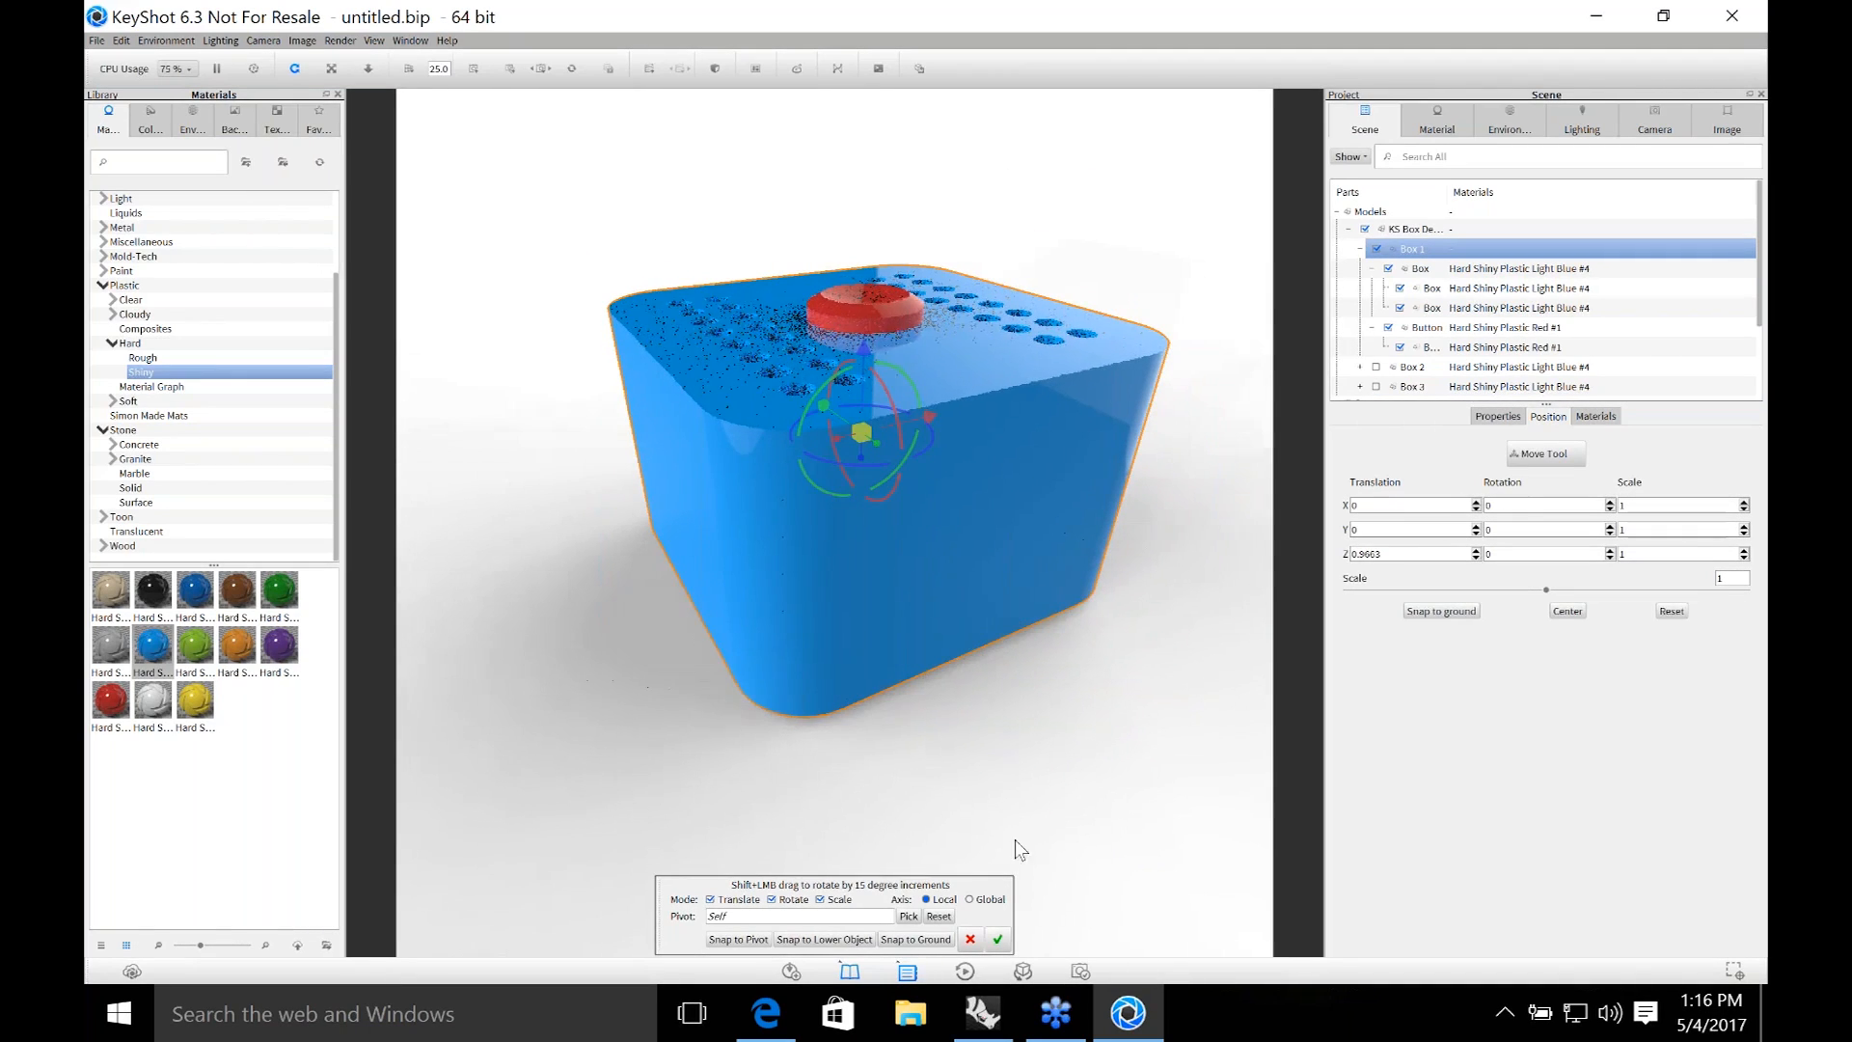
left_click(998, 938)
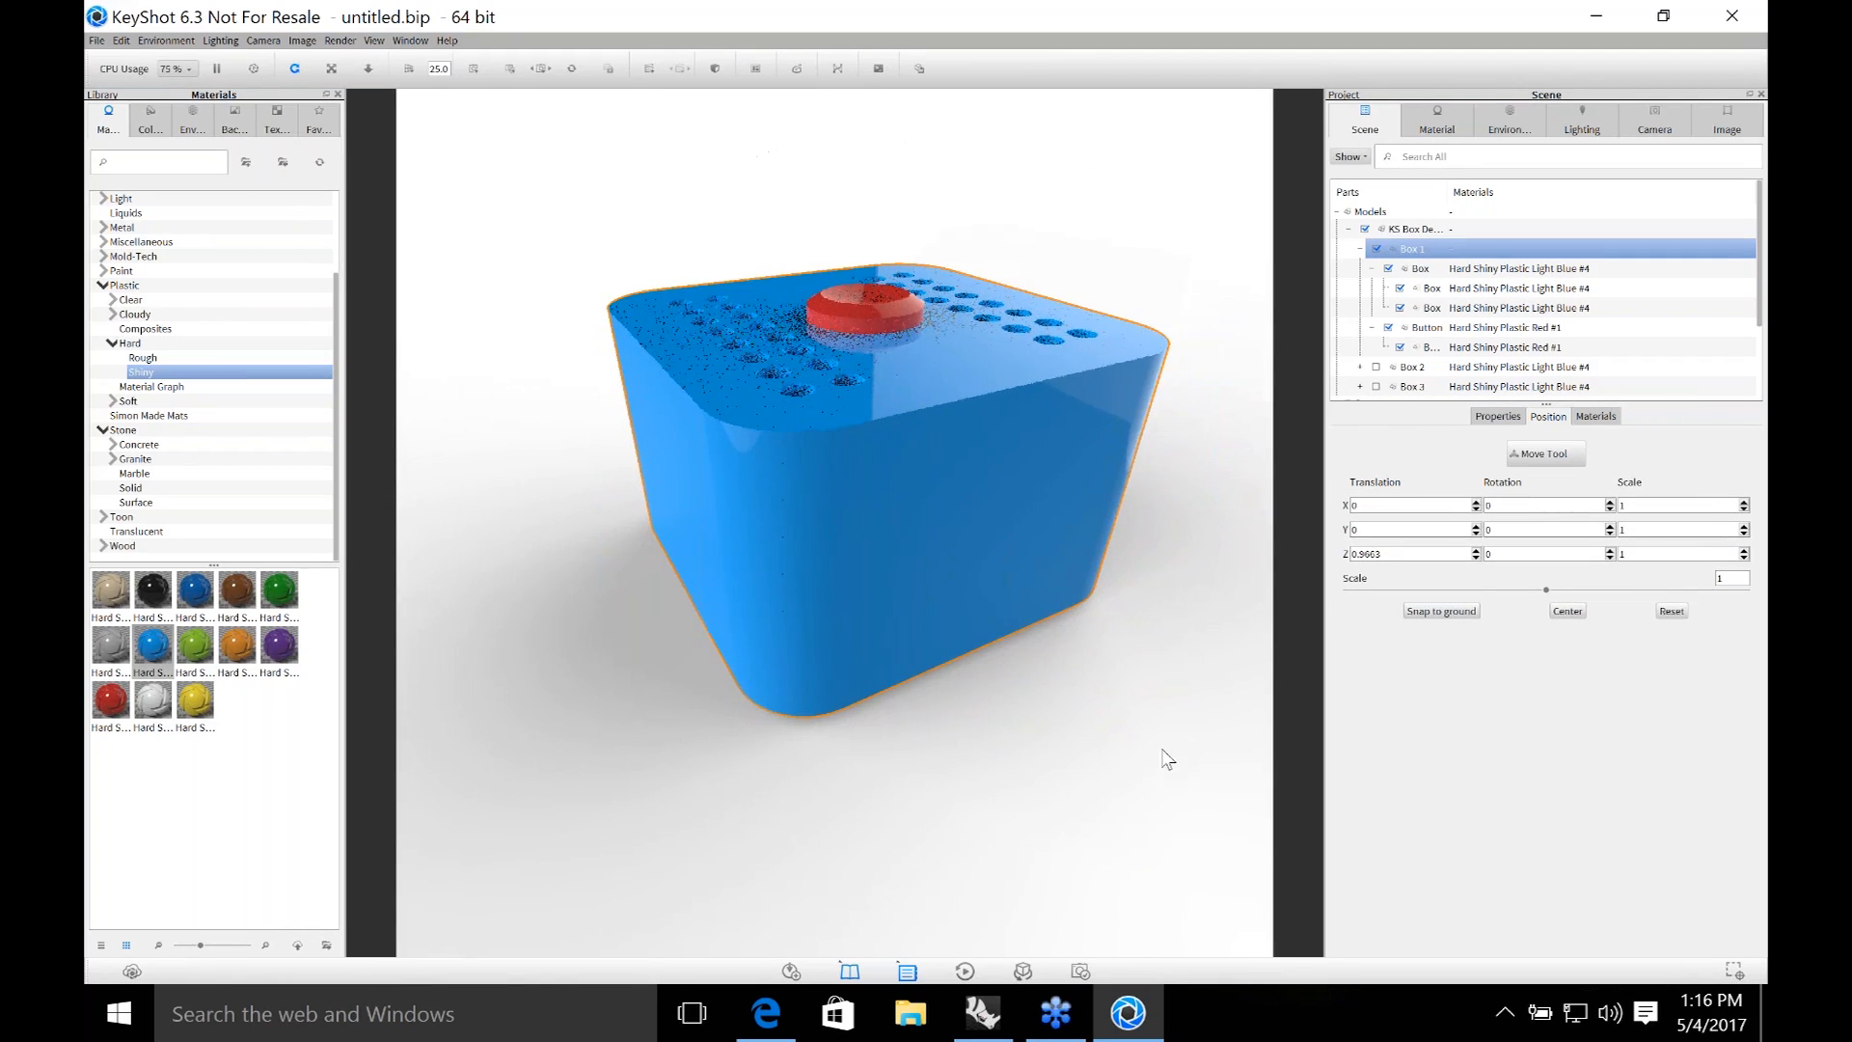
left_click(1162, 757)
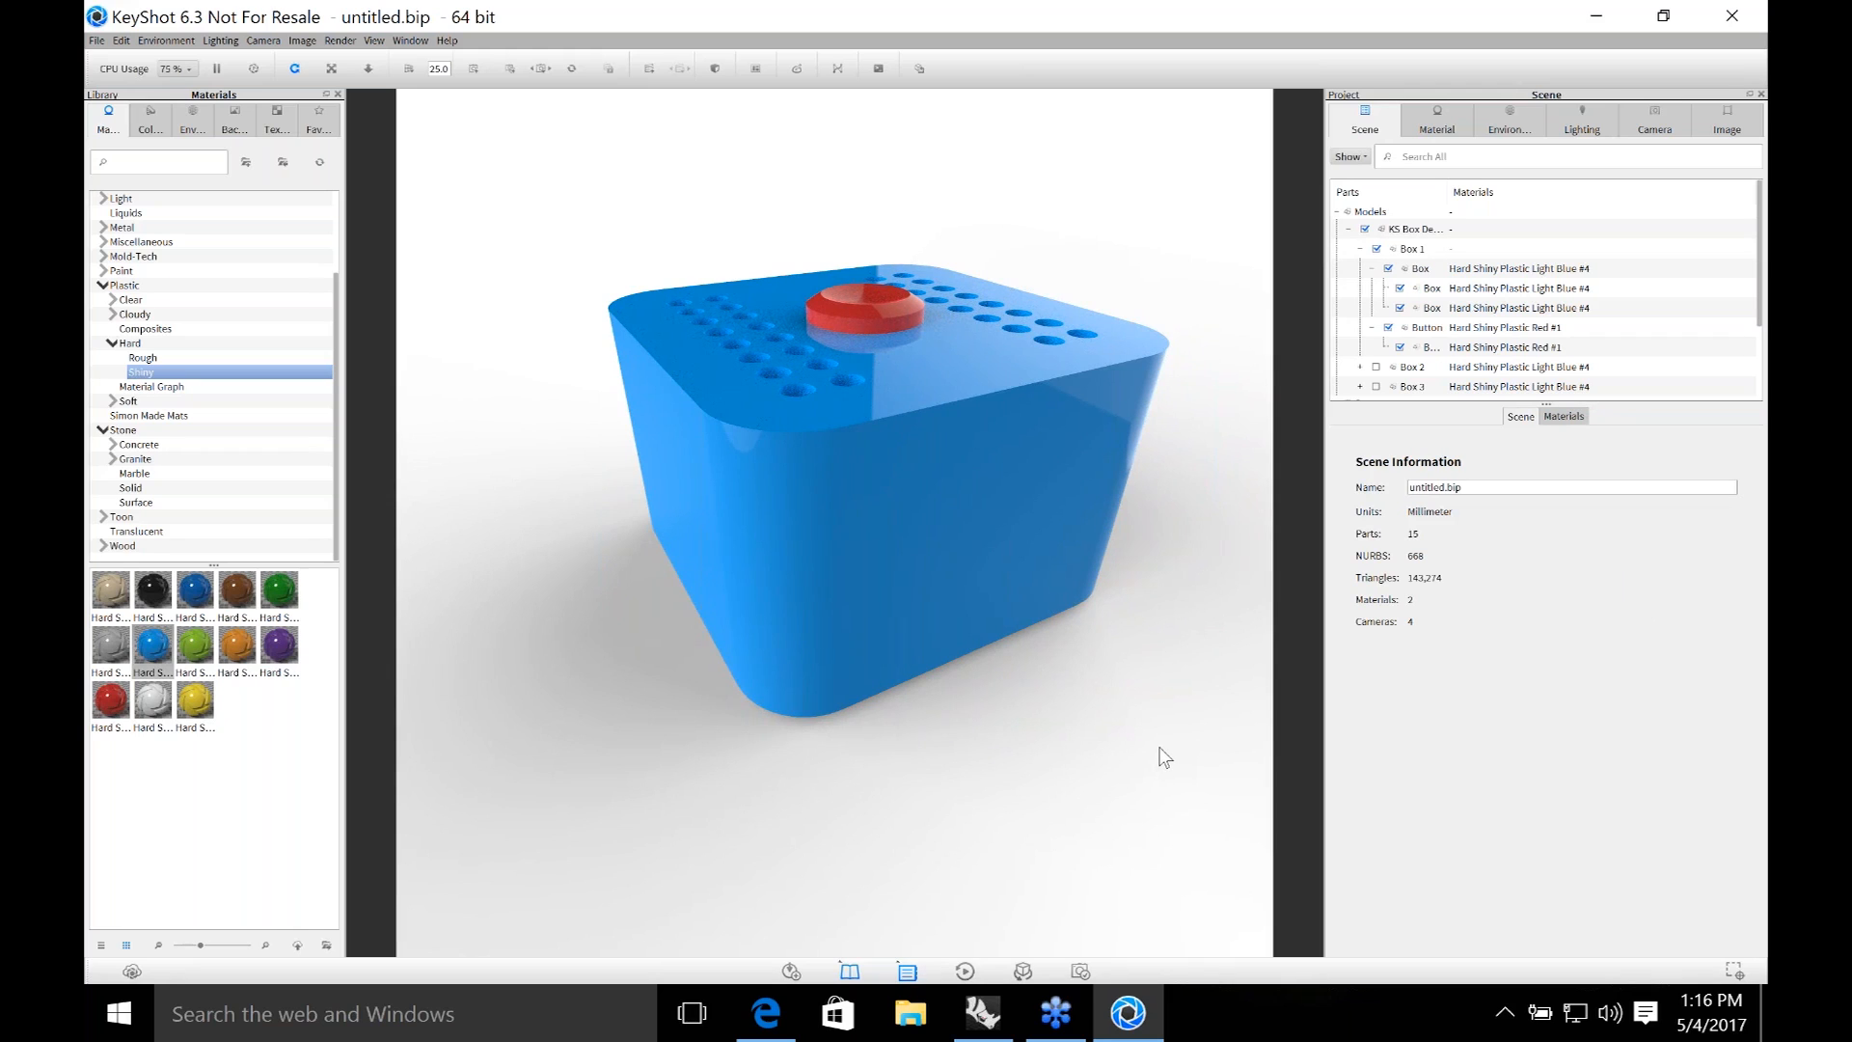
Collapse and hide the Box 1 model, and show Box 2 in its place.
left_click_drag(1163, 683, 1141, 810)
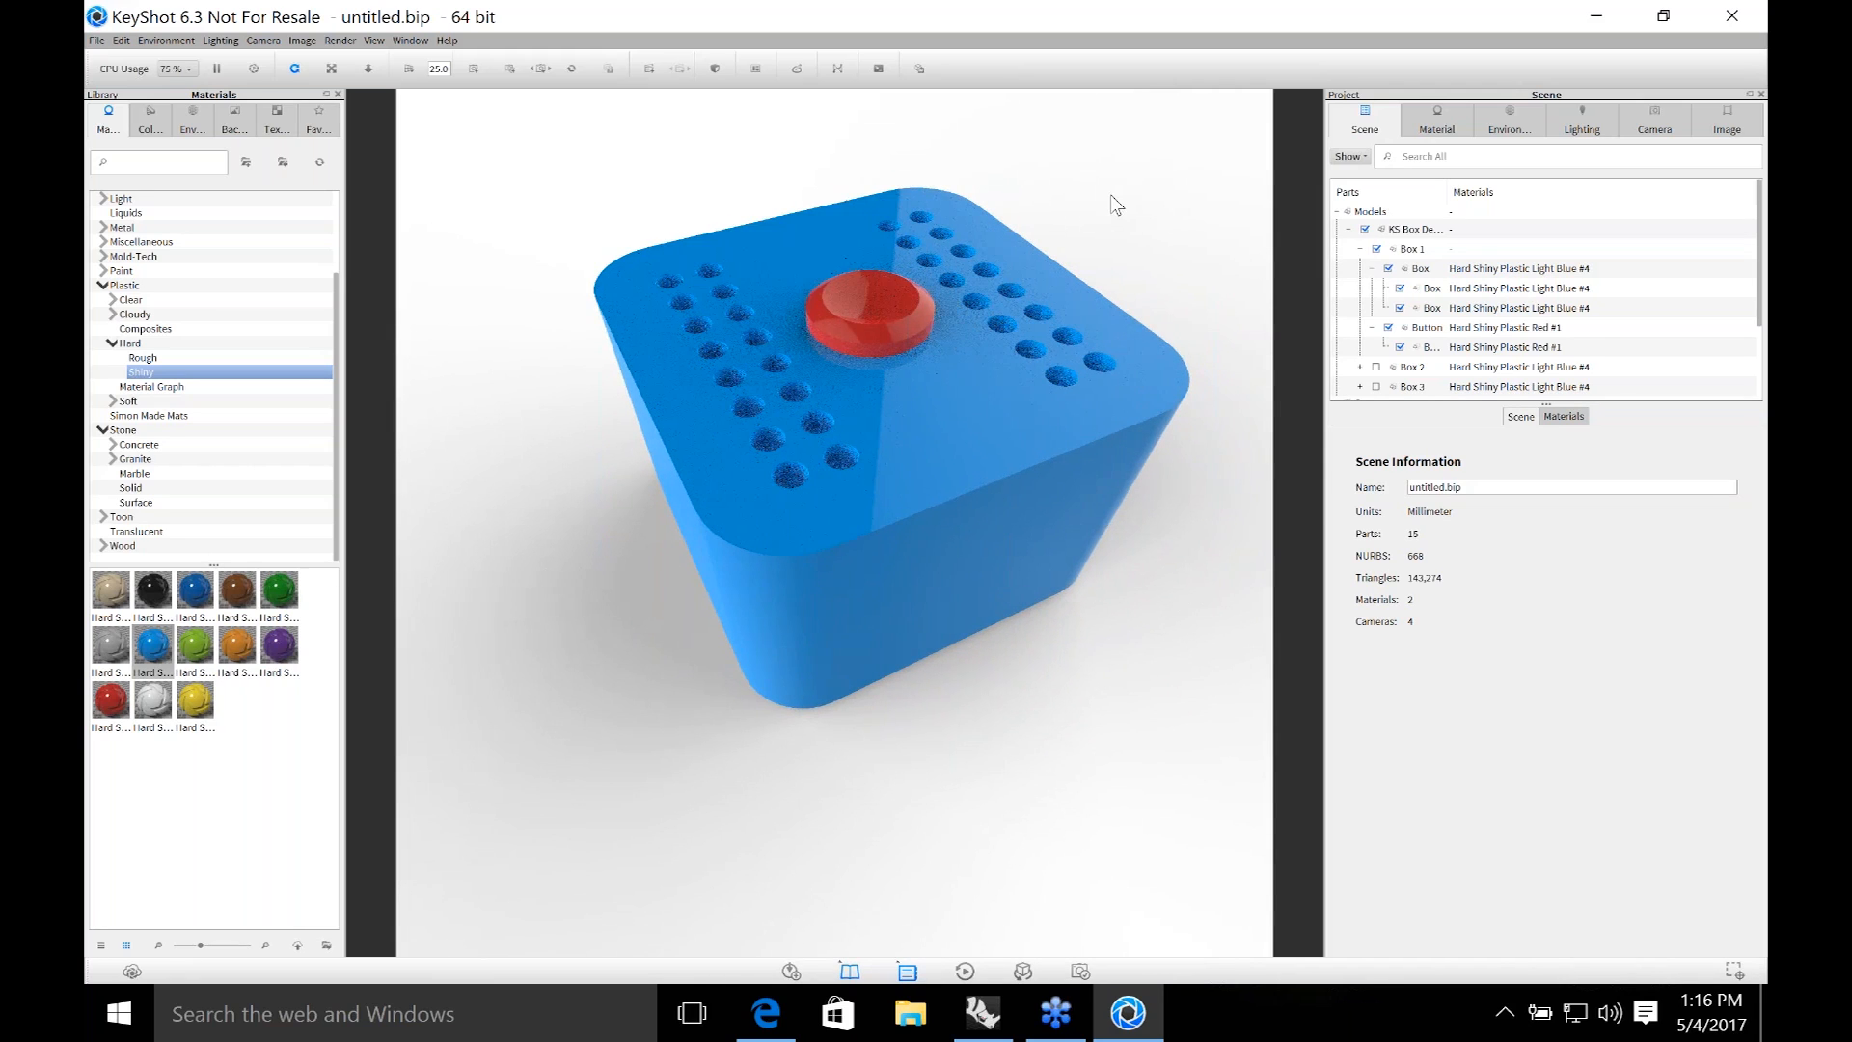
left_click_drag(1125, 186, 1096, 316)
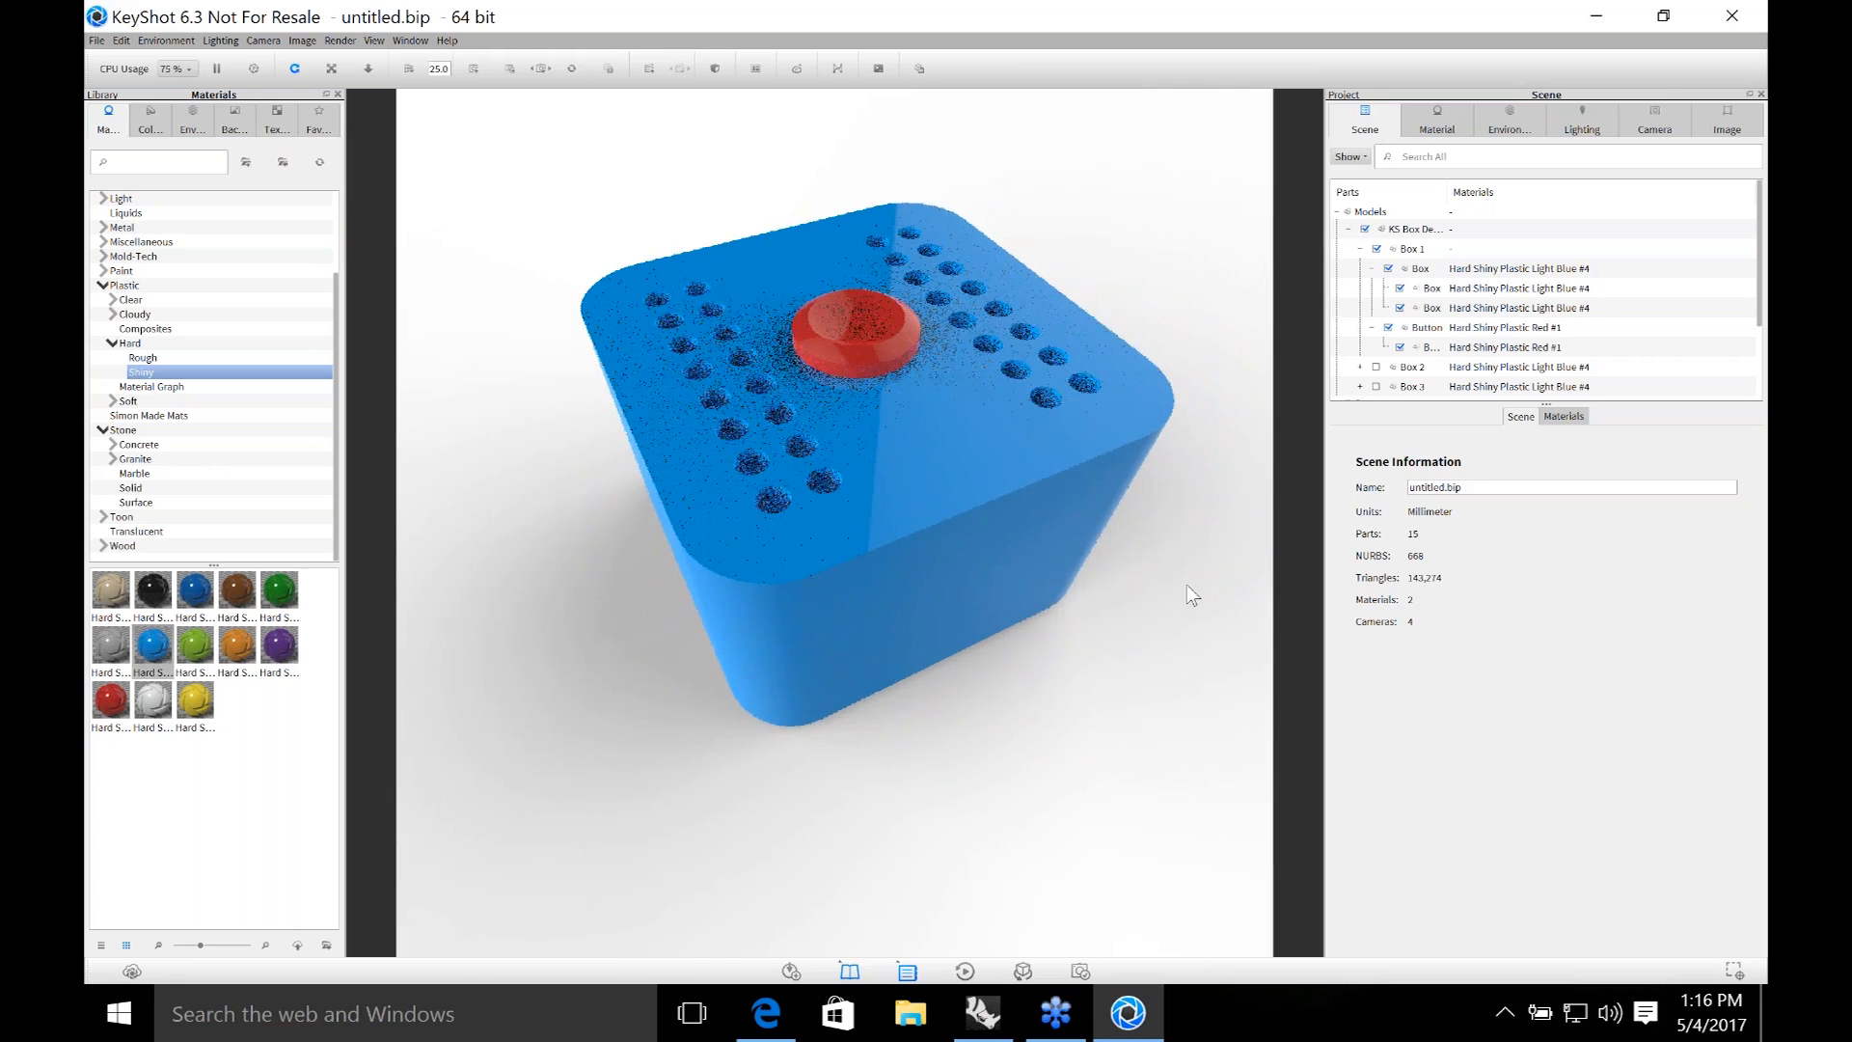
left_click_drag(1187, 585, 1240, 525)
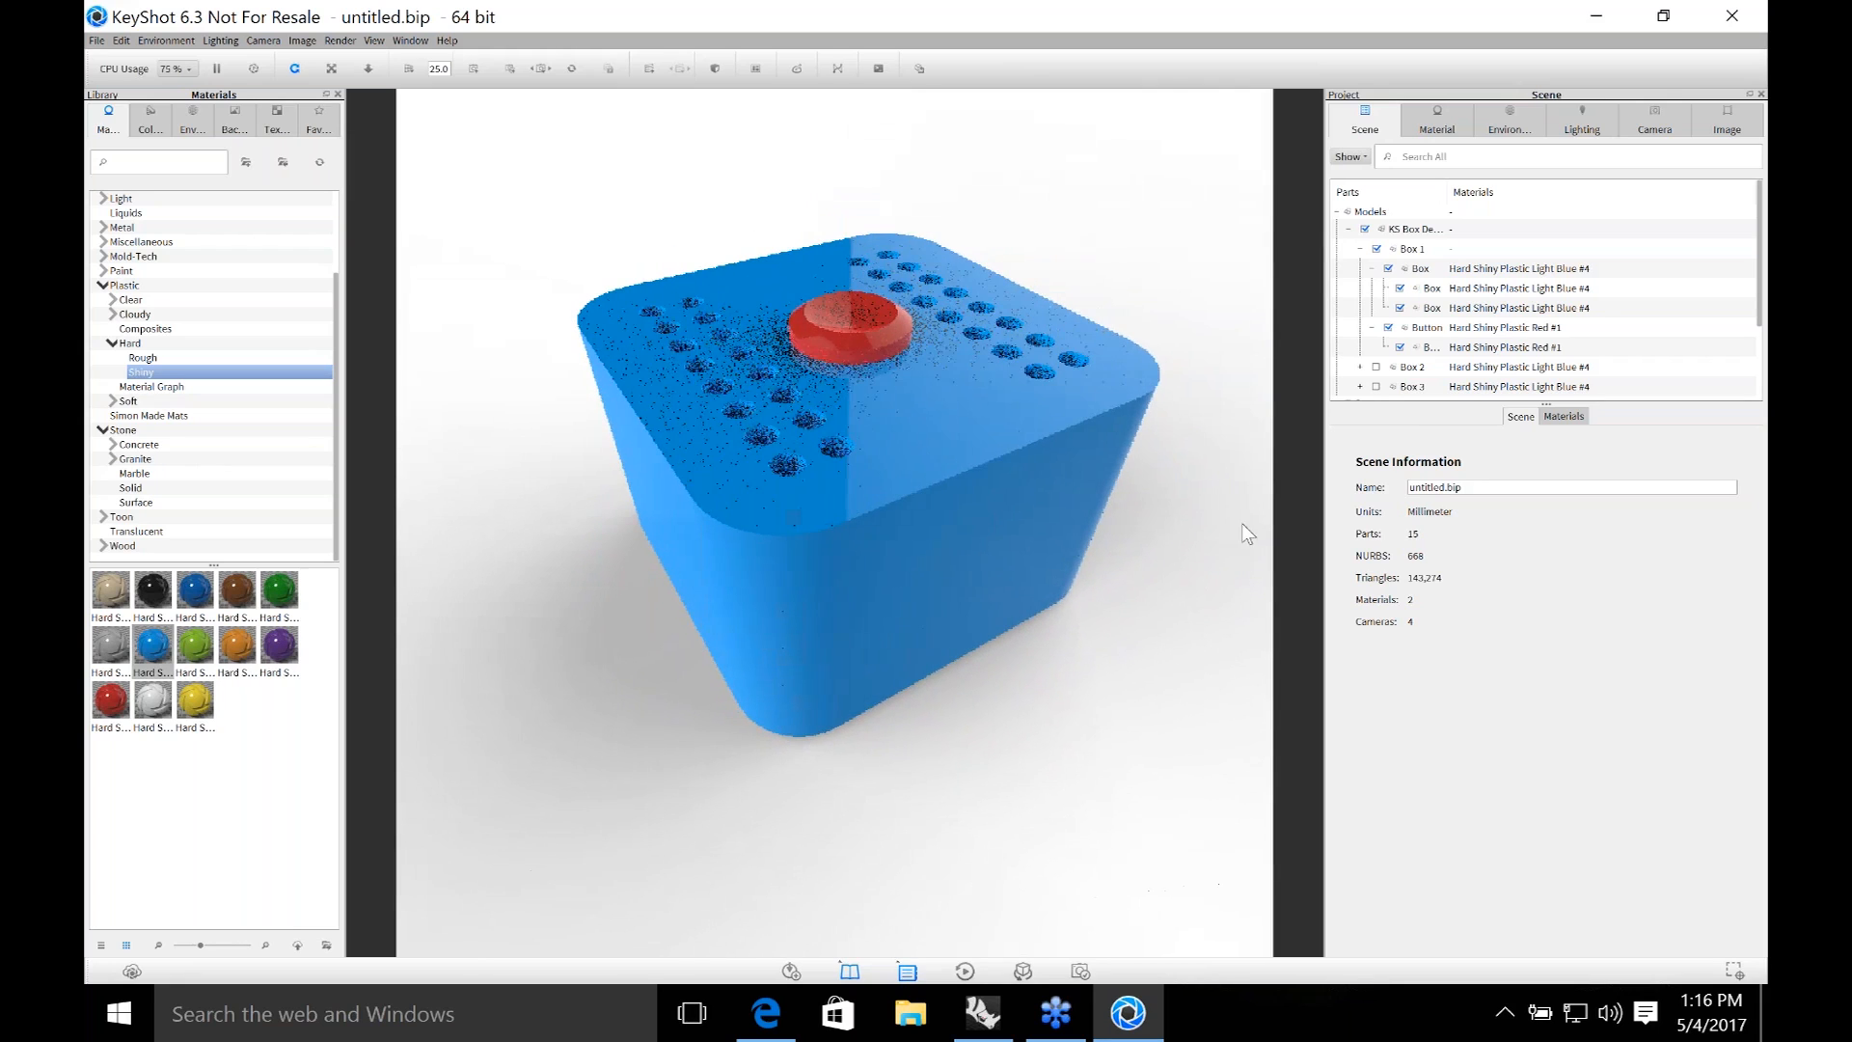
left_click(1360, 249)
left_click(1368, 253)
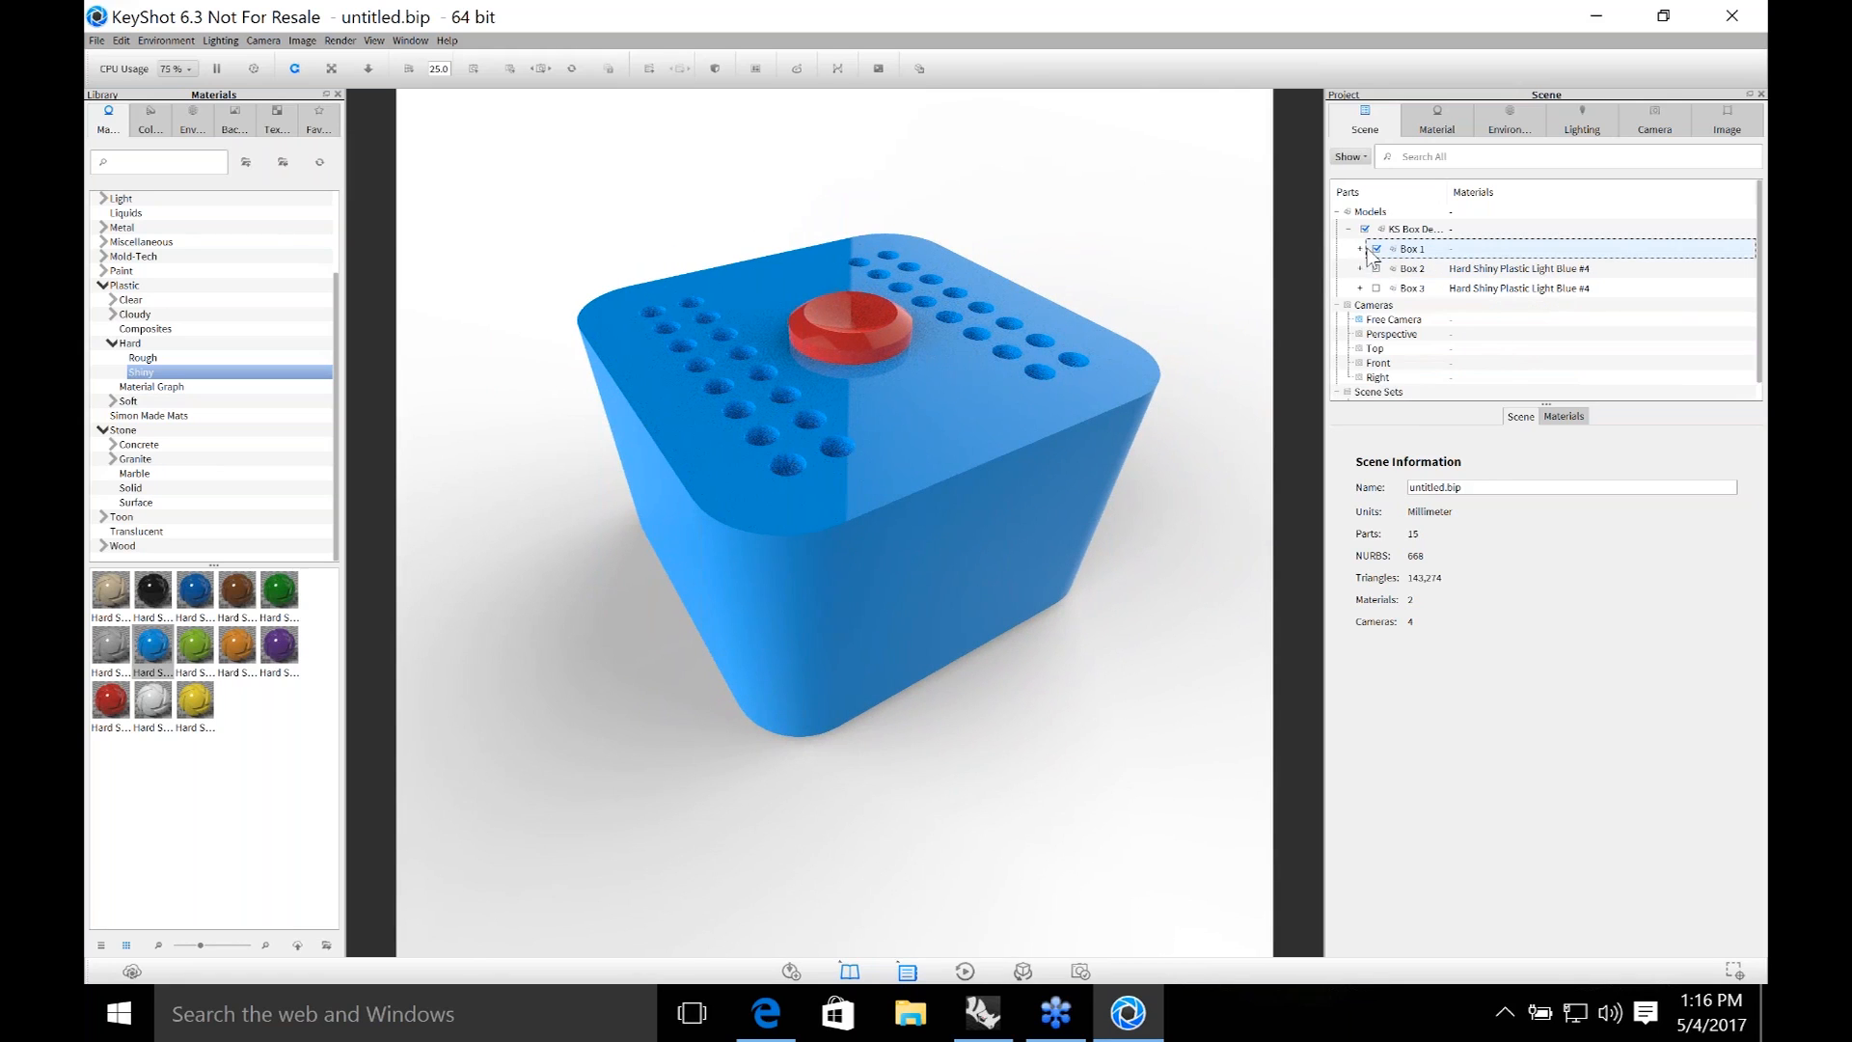
left_click(1377, 249)
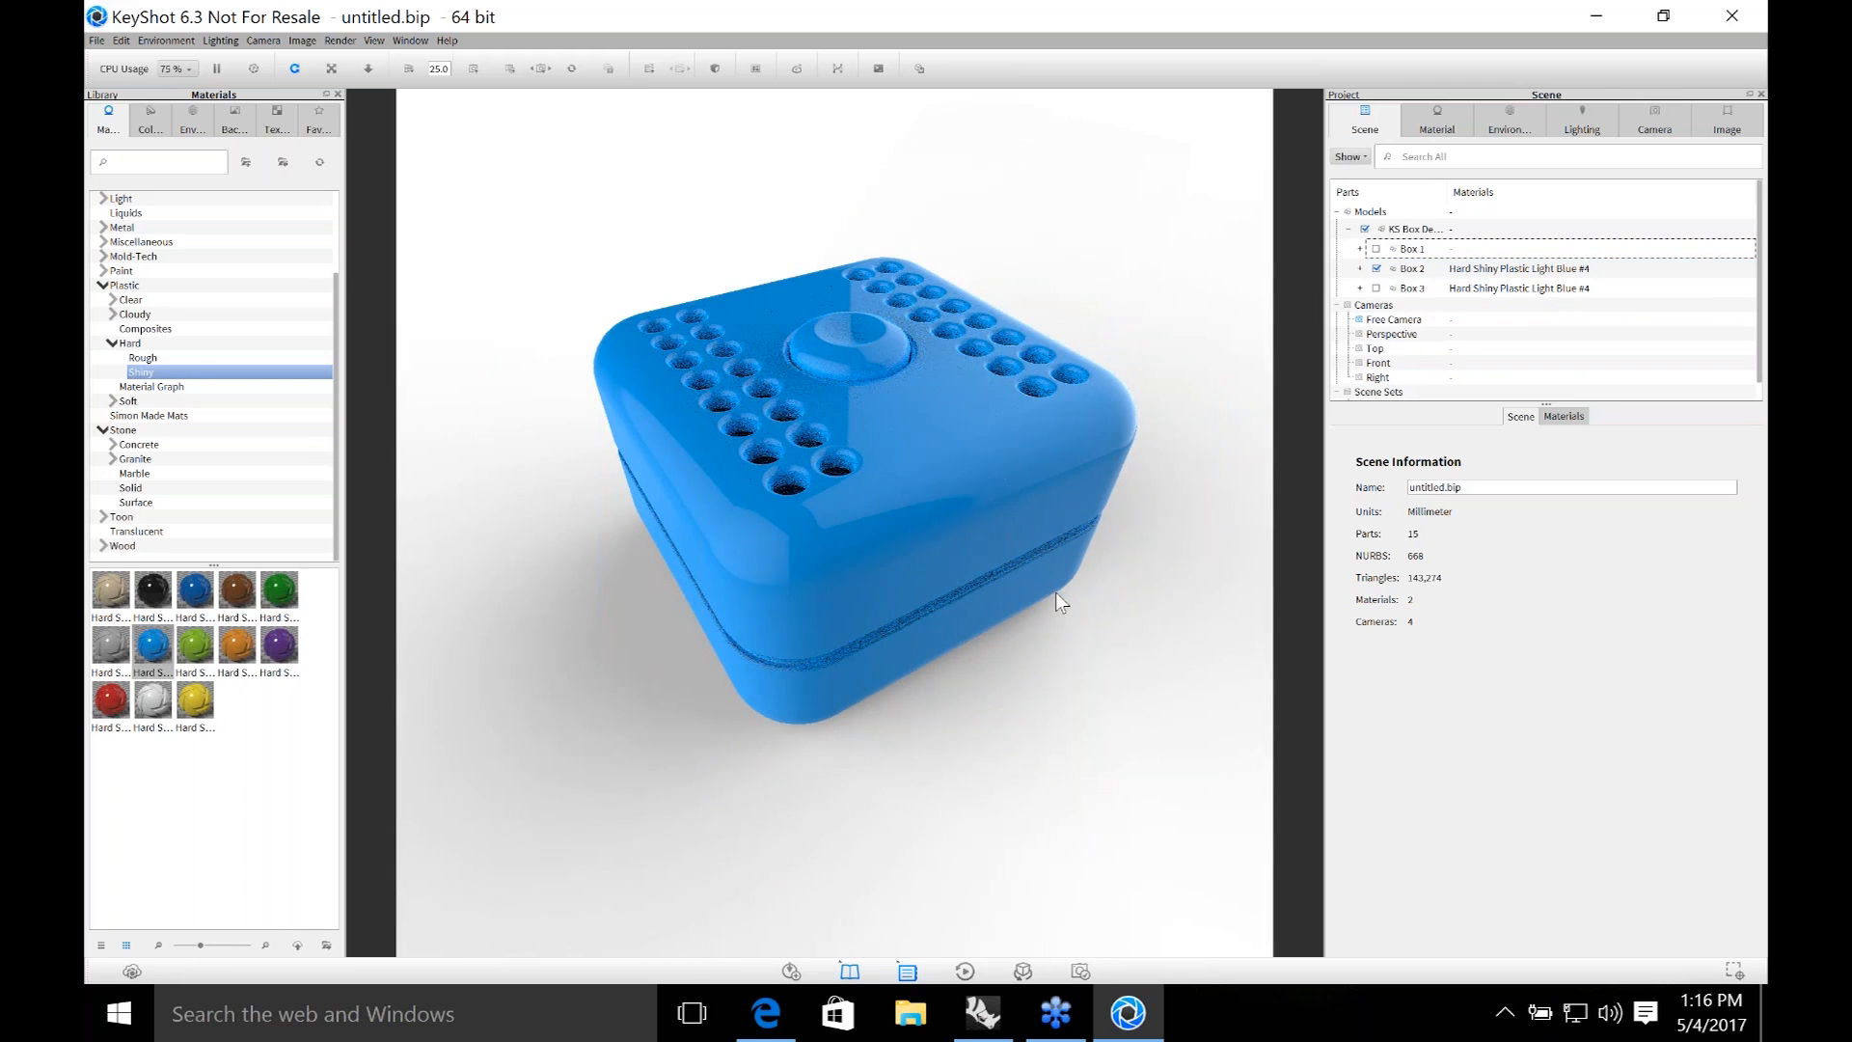
left_click_drag(1067, 627, 1070, 675)
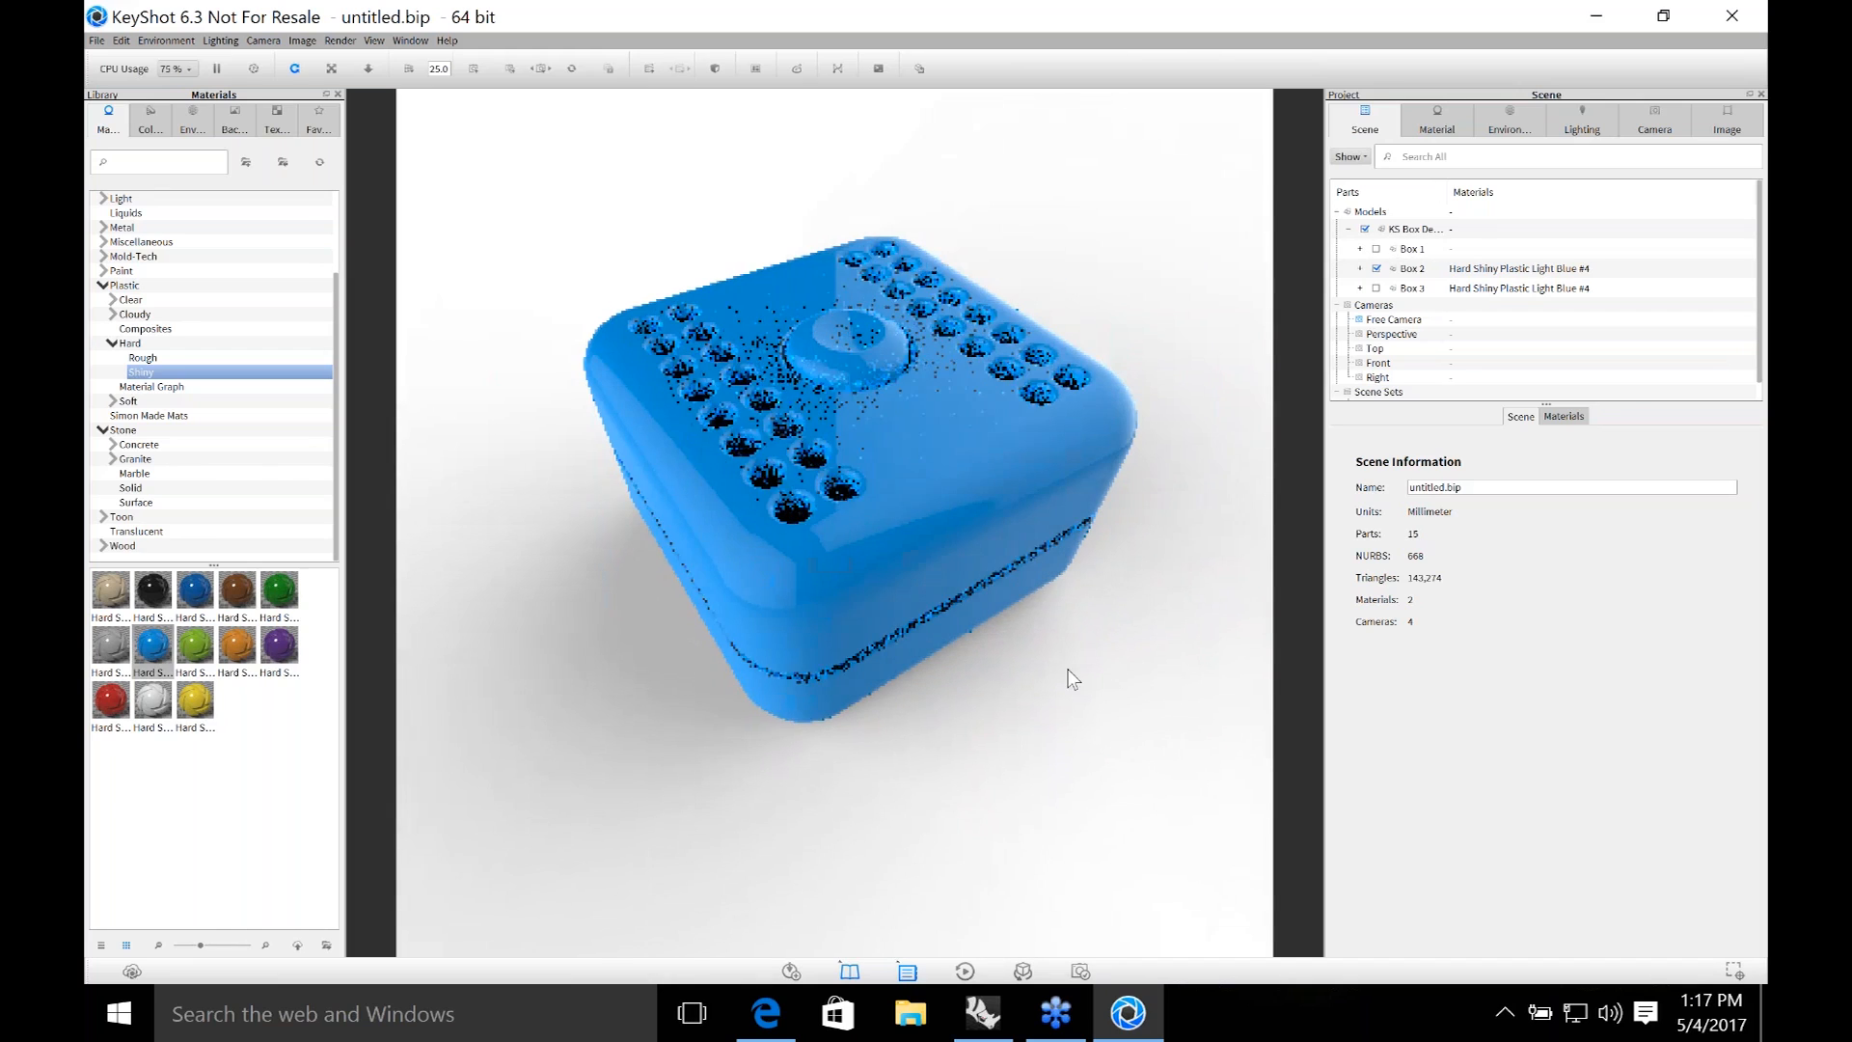
Apply the cadmium yellow swatch from the color library to Box 2.
left_click(1510, 123)
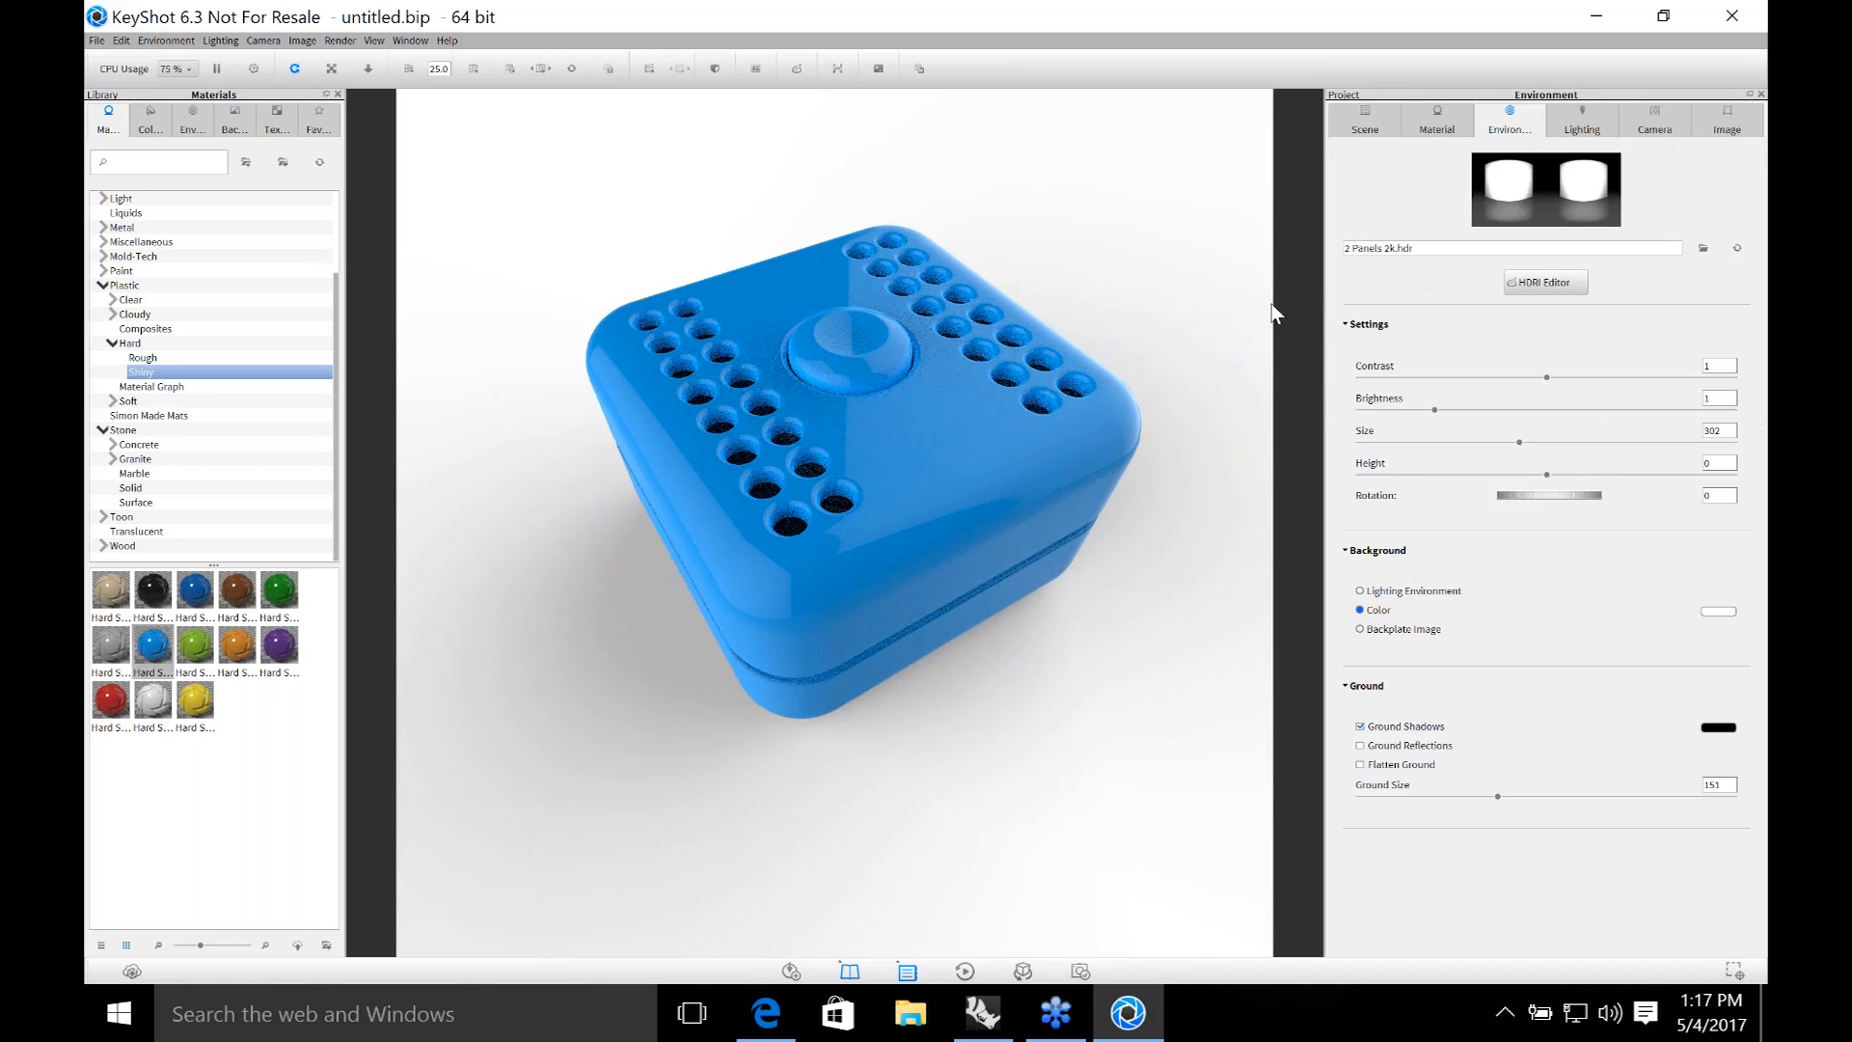
left_click_drag(1121, 289, 1126, 279)
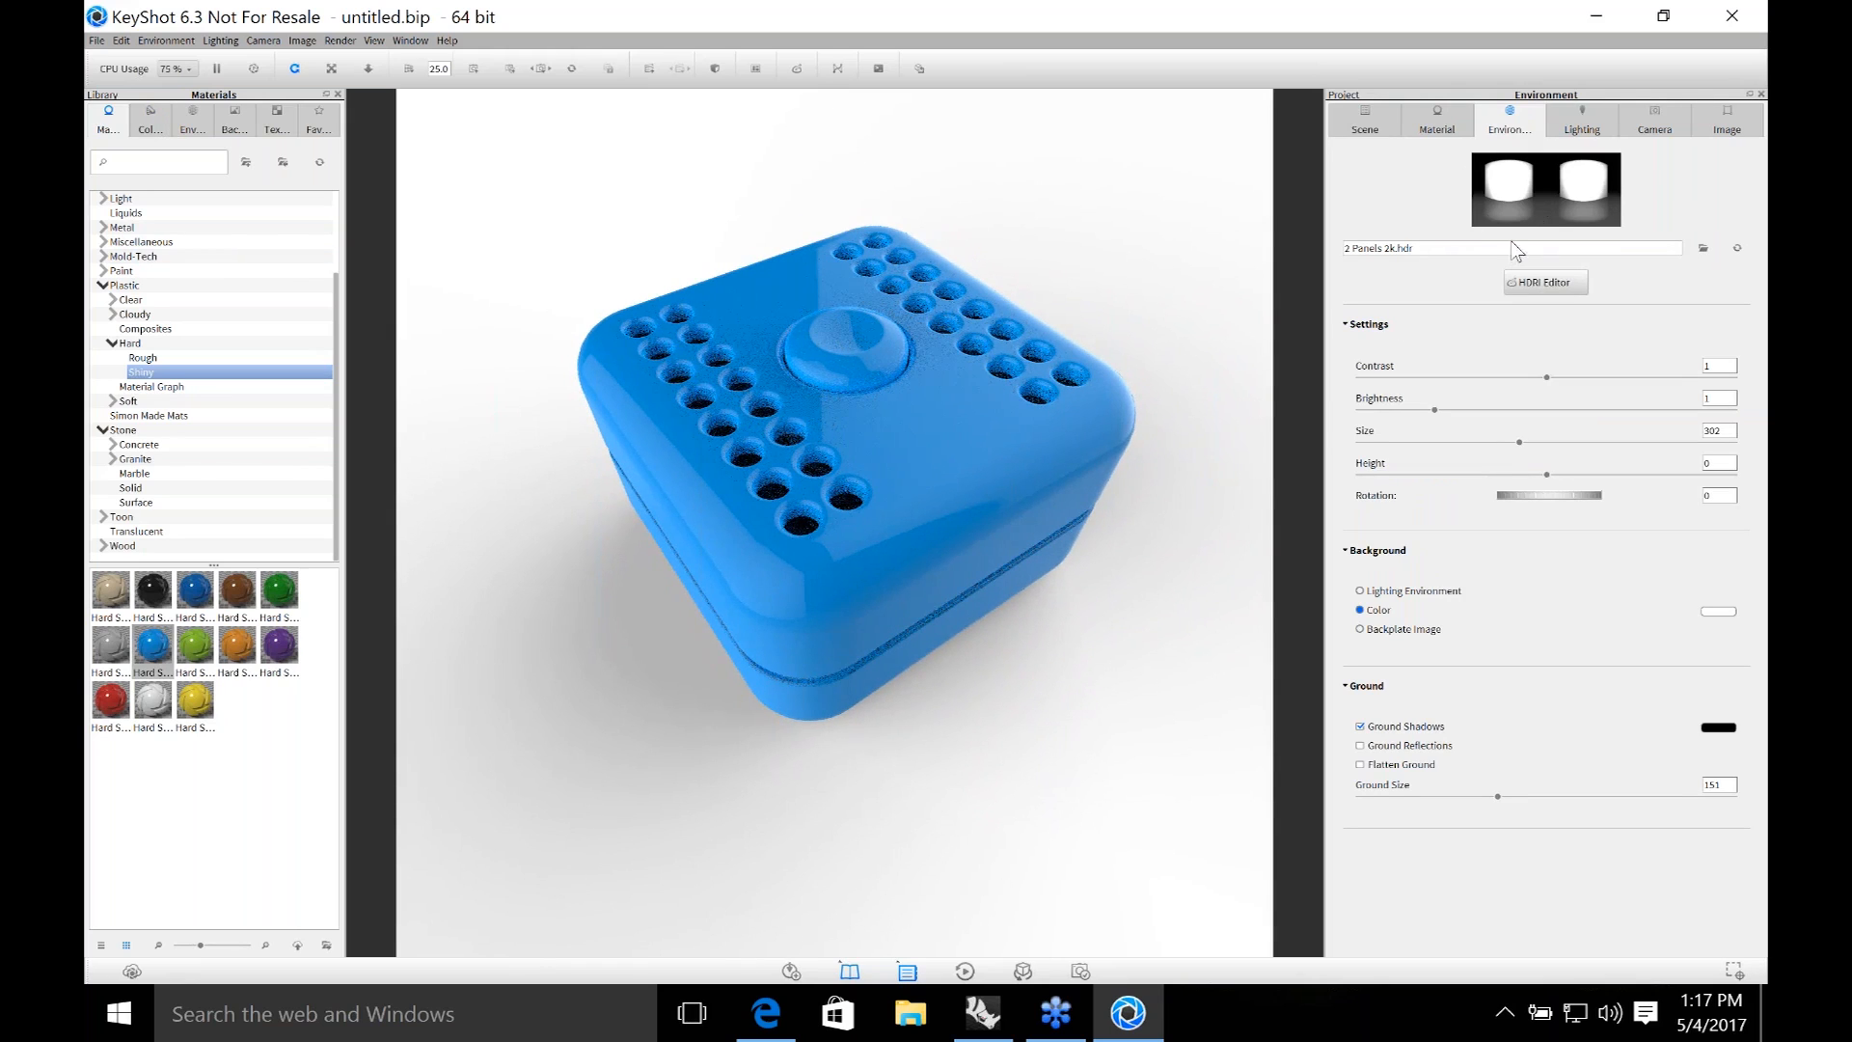
left_click(194, 132)
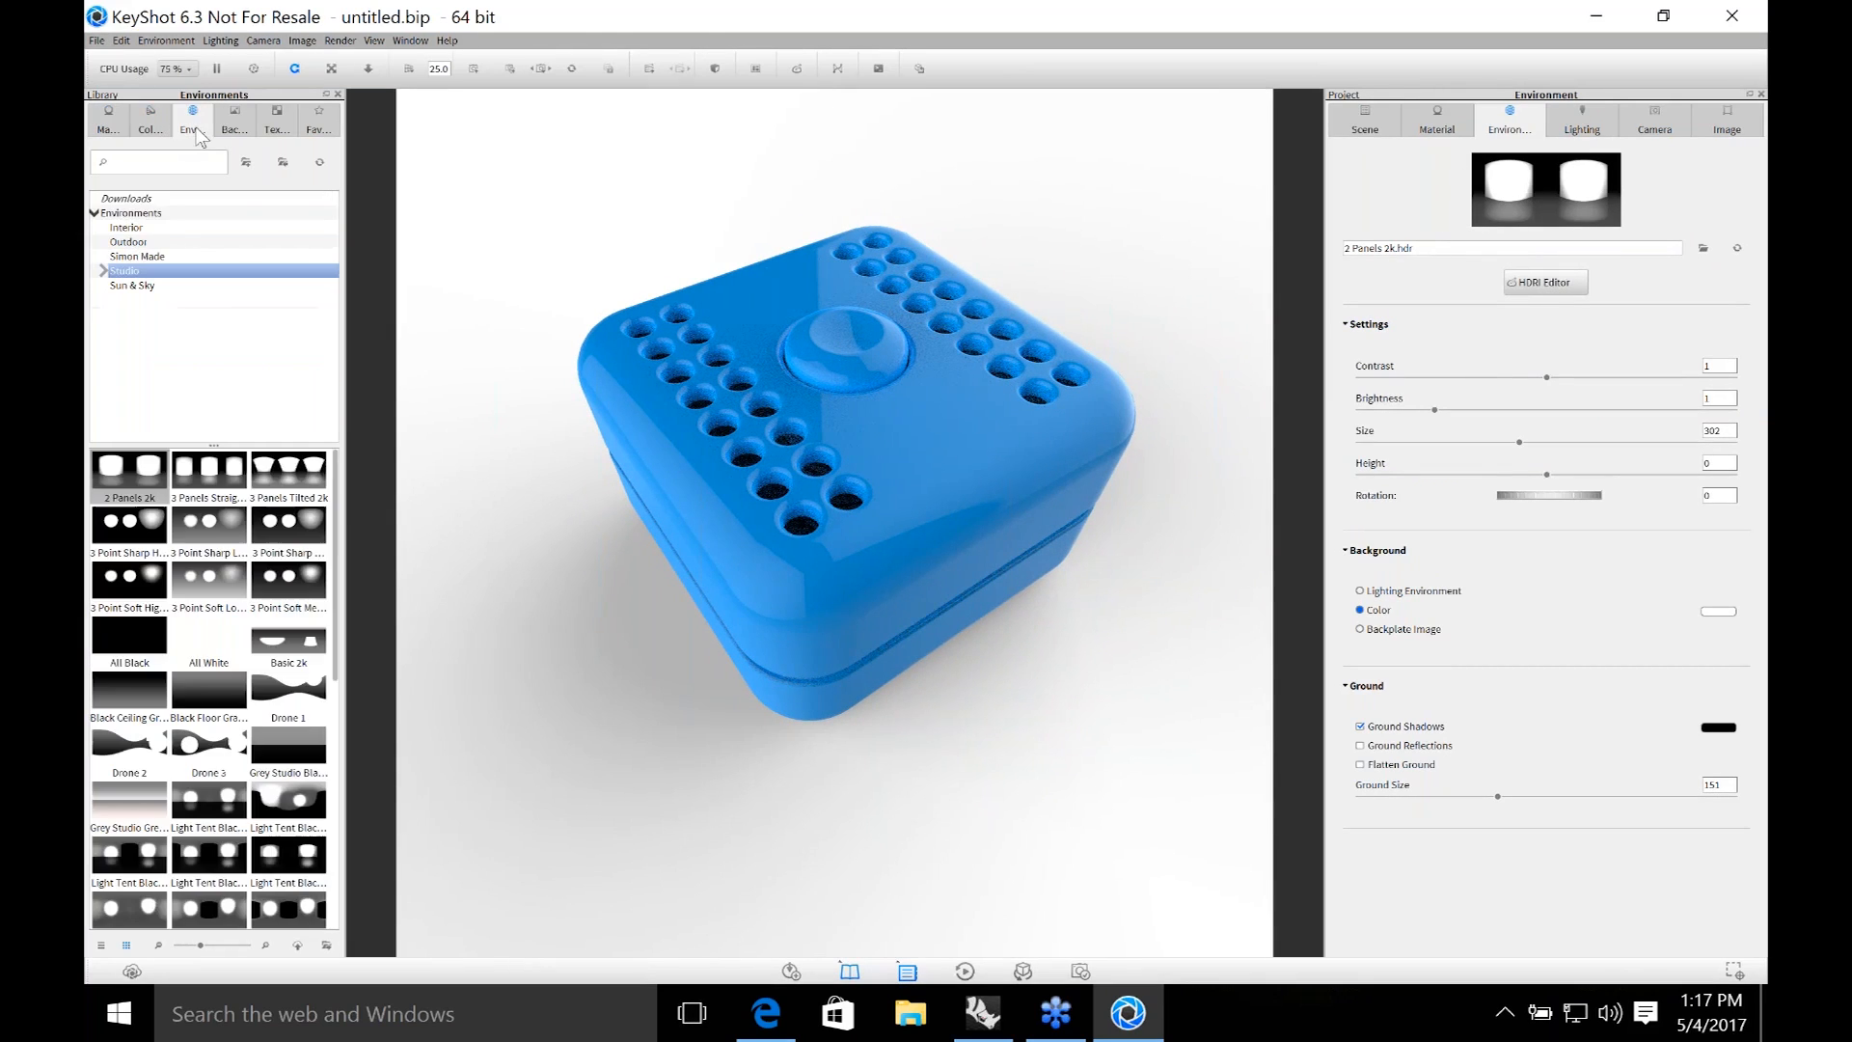
left_click(123, 130)
left_click(140, 131)
left_click(187, 133)
left_click(103, 135)
left_click(138, 133)
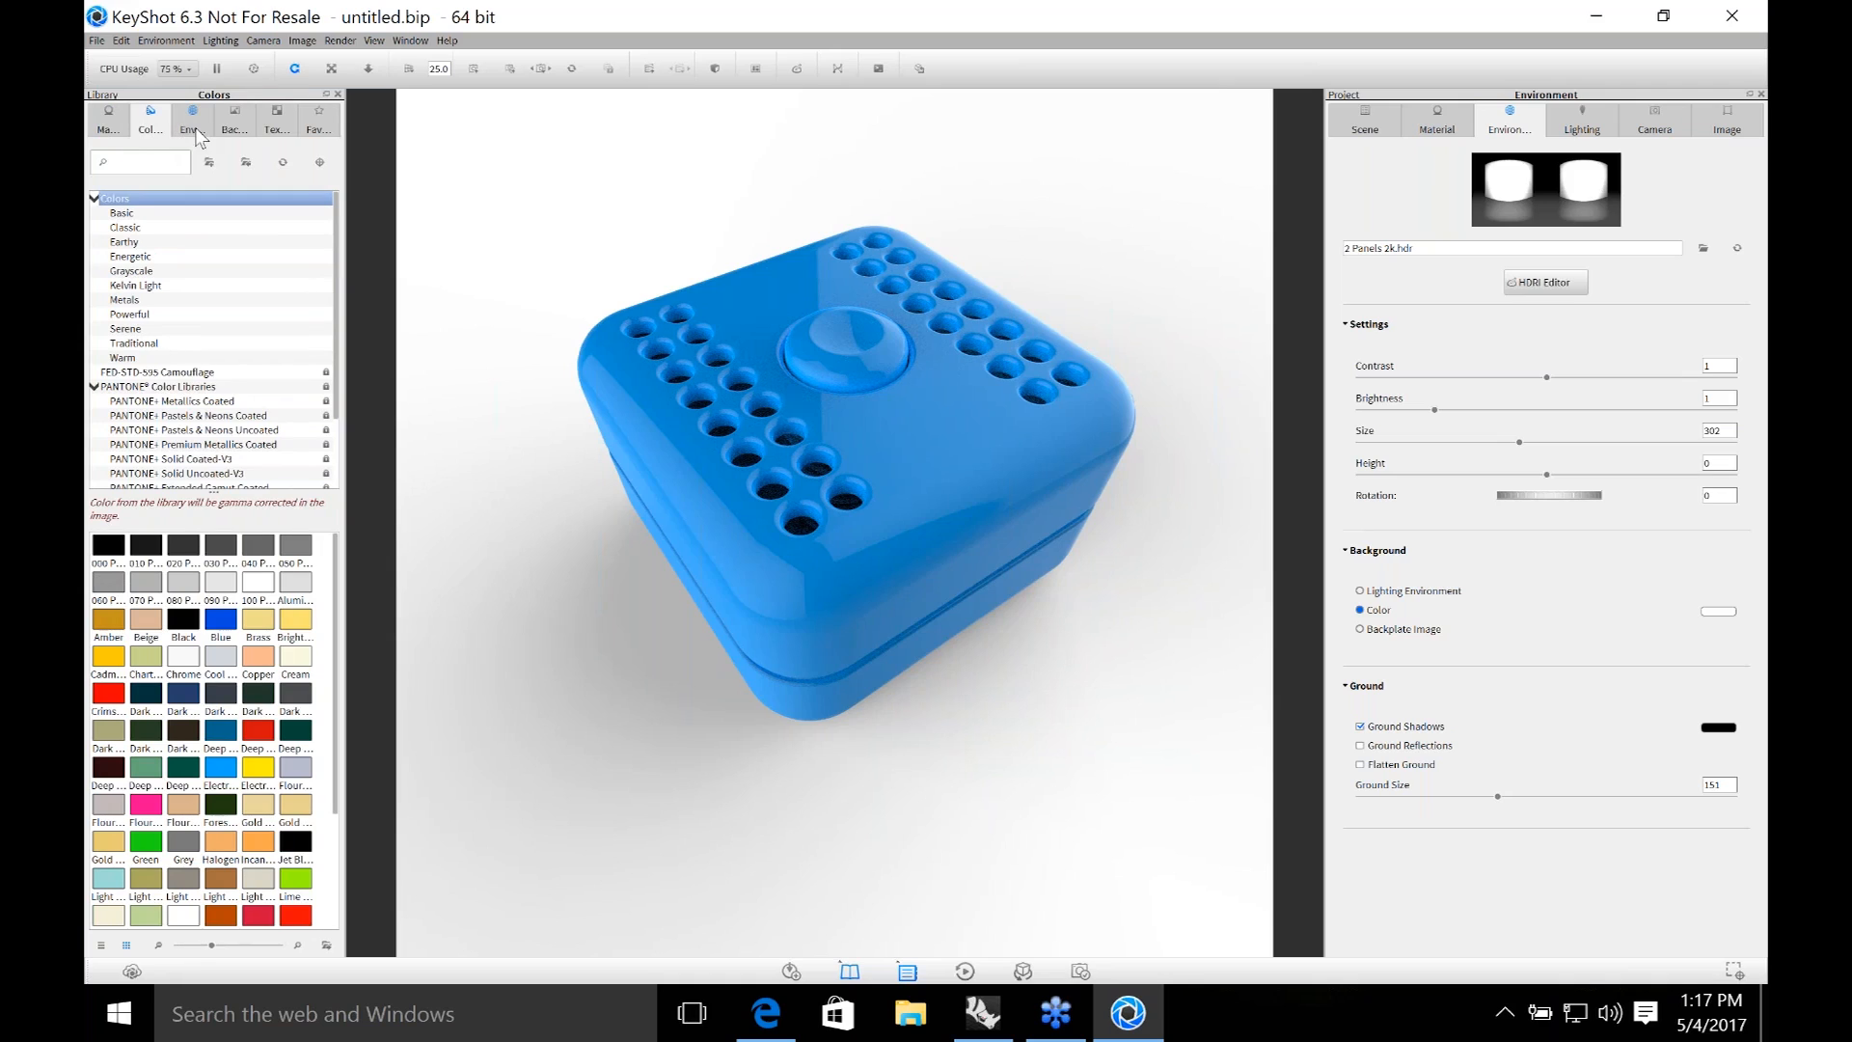
left_click_drag(107, 659, 707, 530)
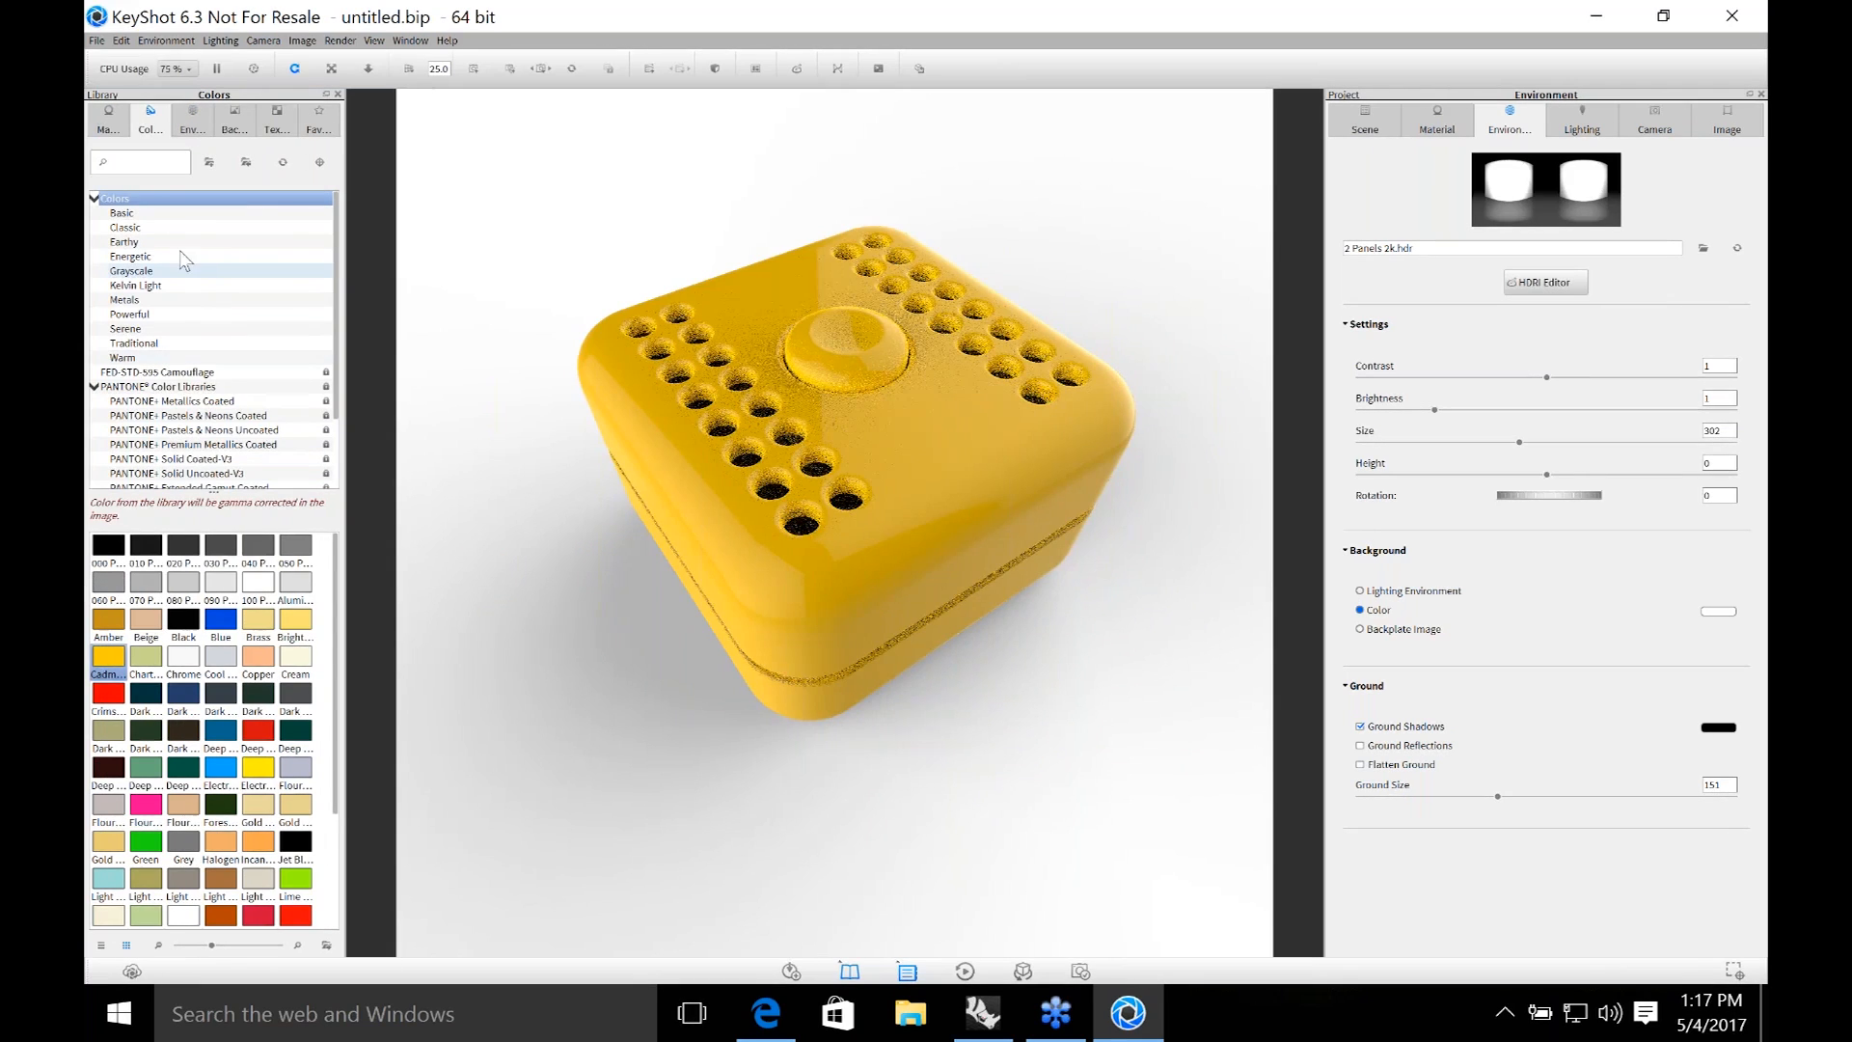
Light the scene with the 3 Panels Tilted 2k environment from the Studio Panels folder.
left_click(192, 121)
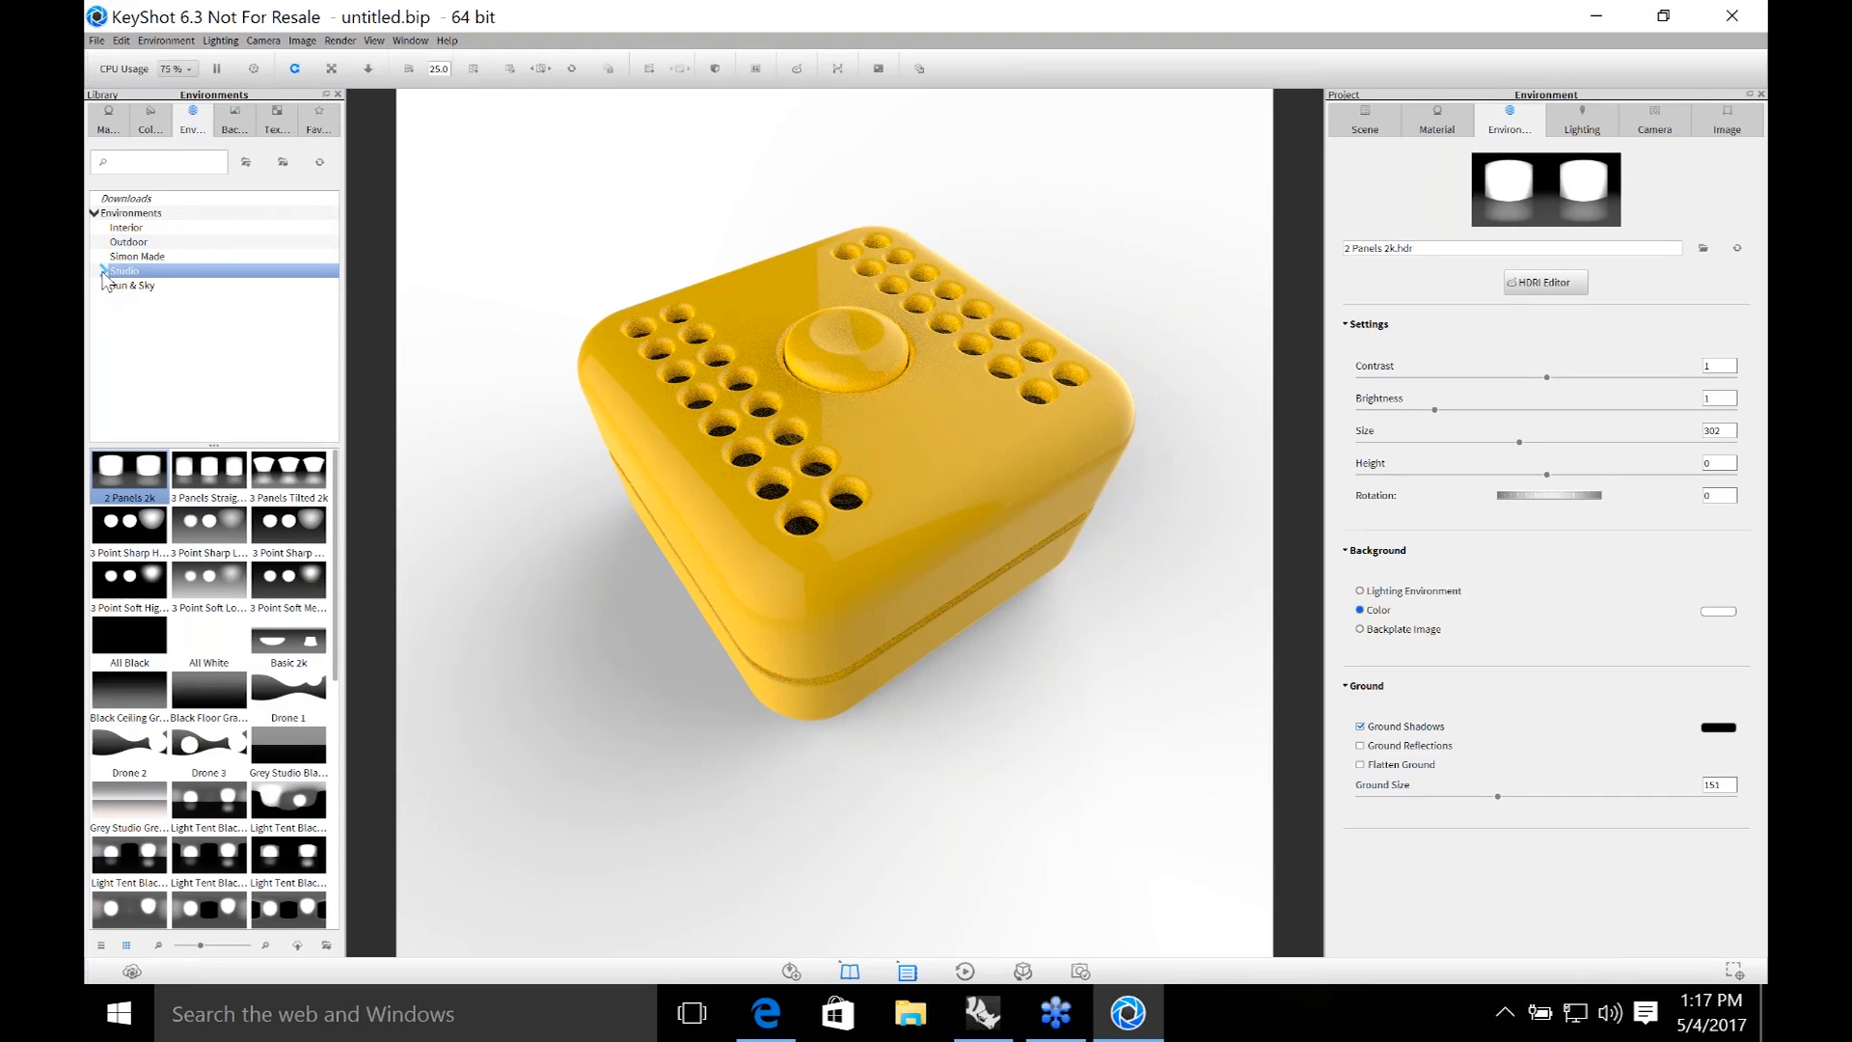
left_click(103, 272)
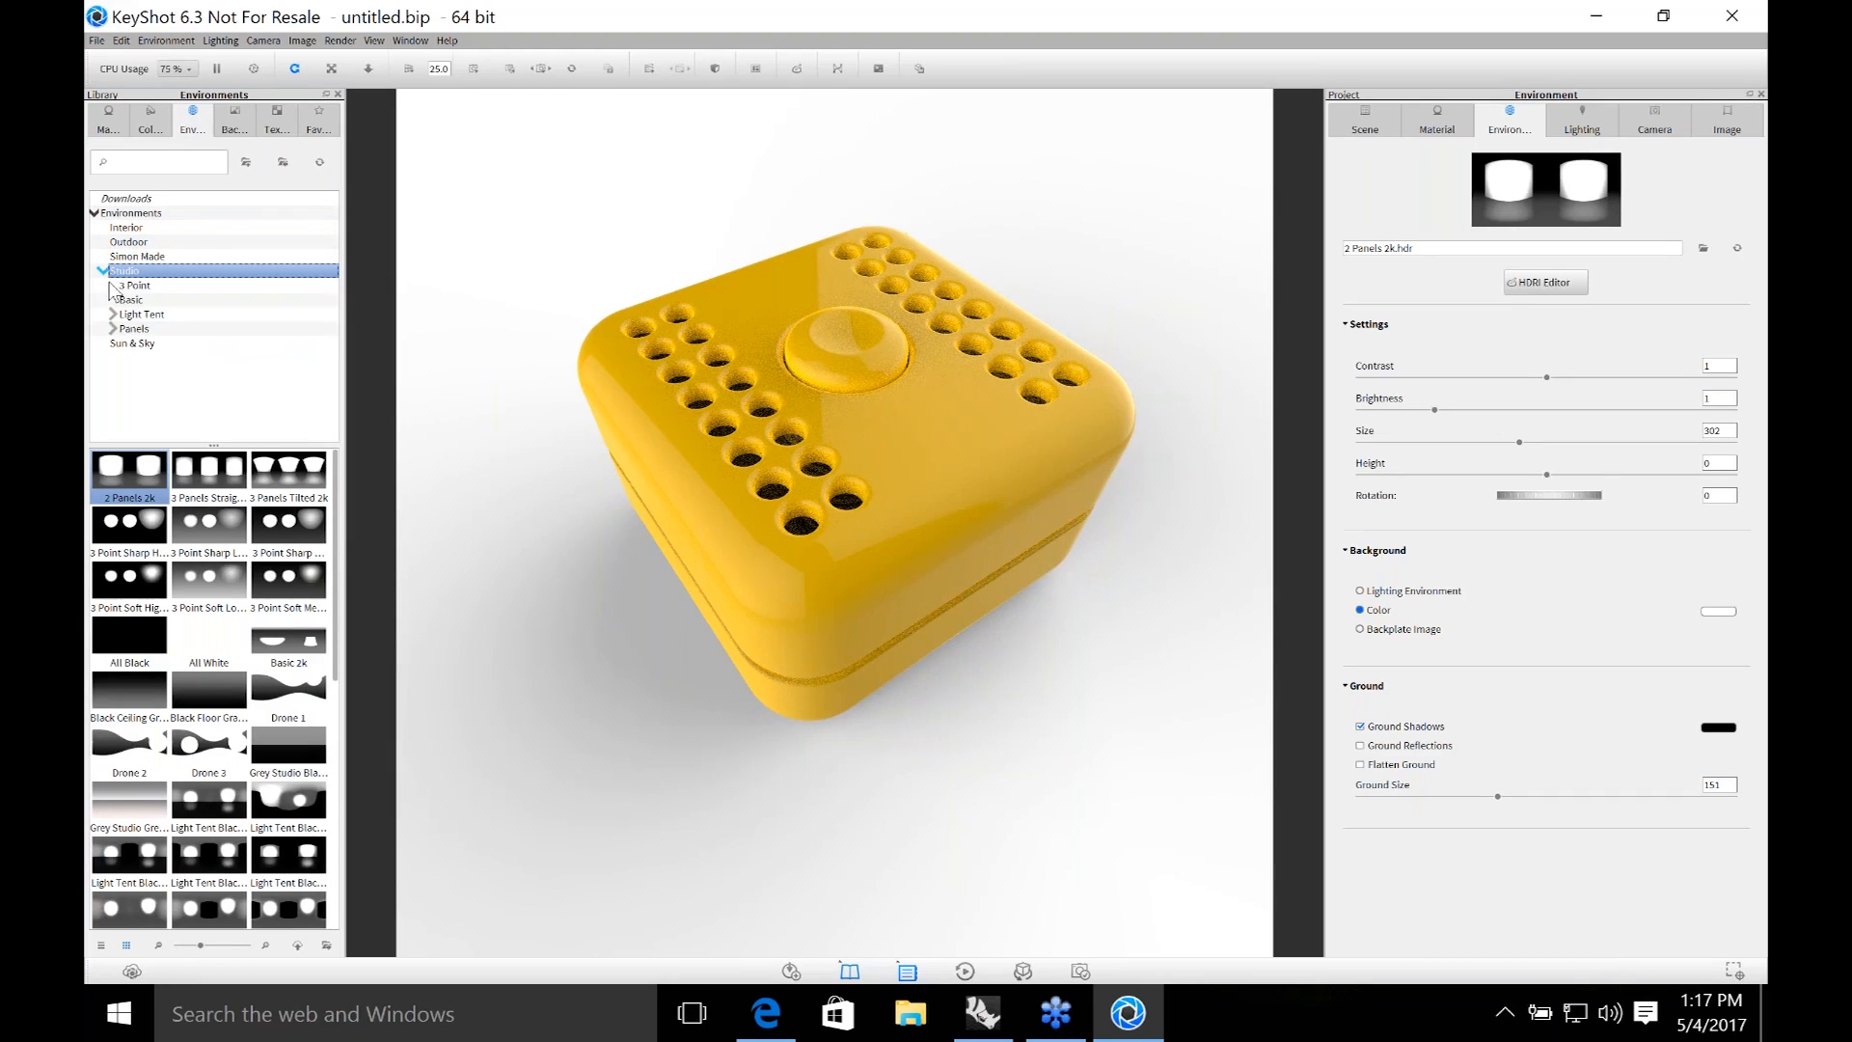
left_click(141, 331)
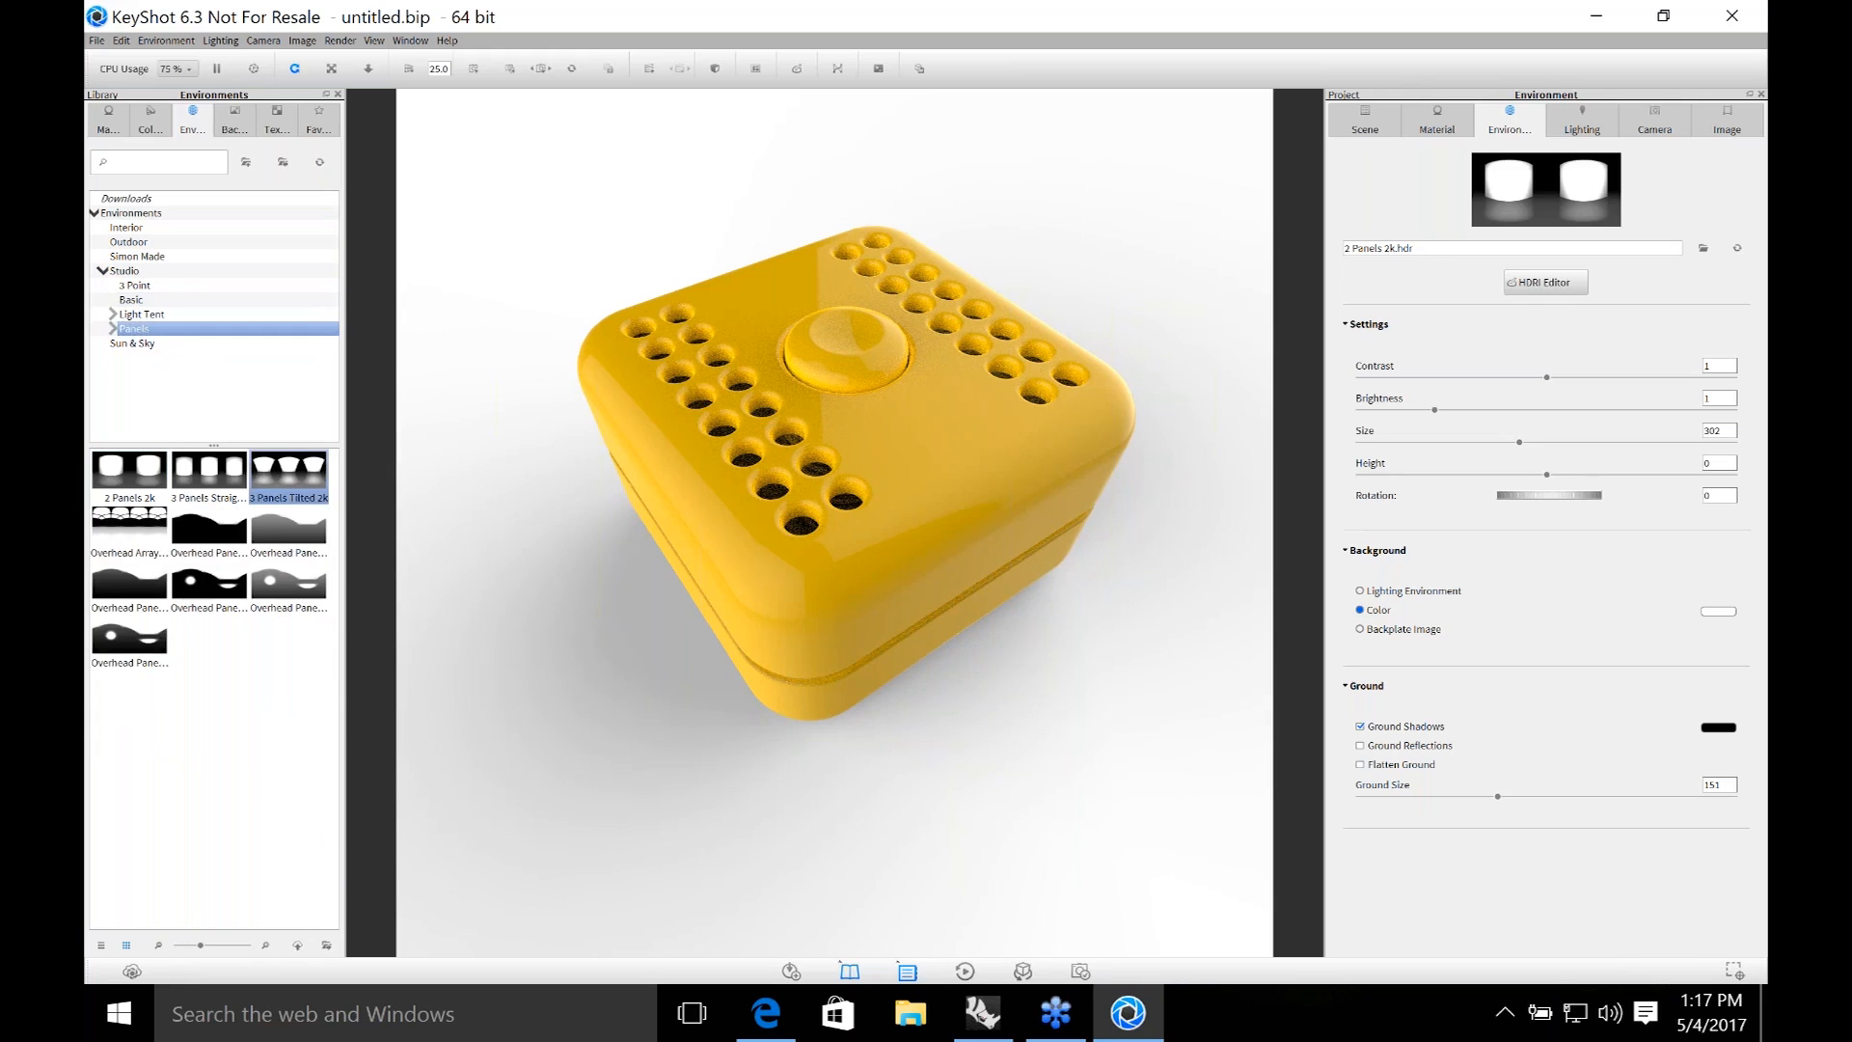
left_click_drag(290, 473, 594, 629)
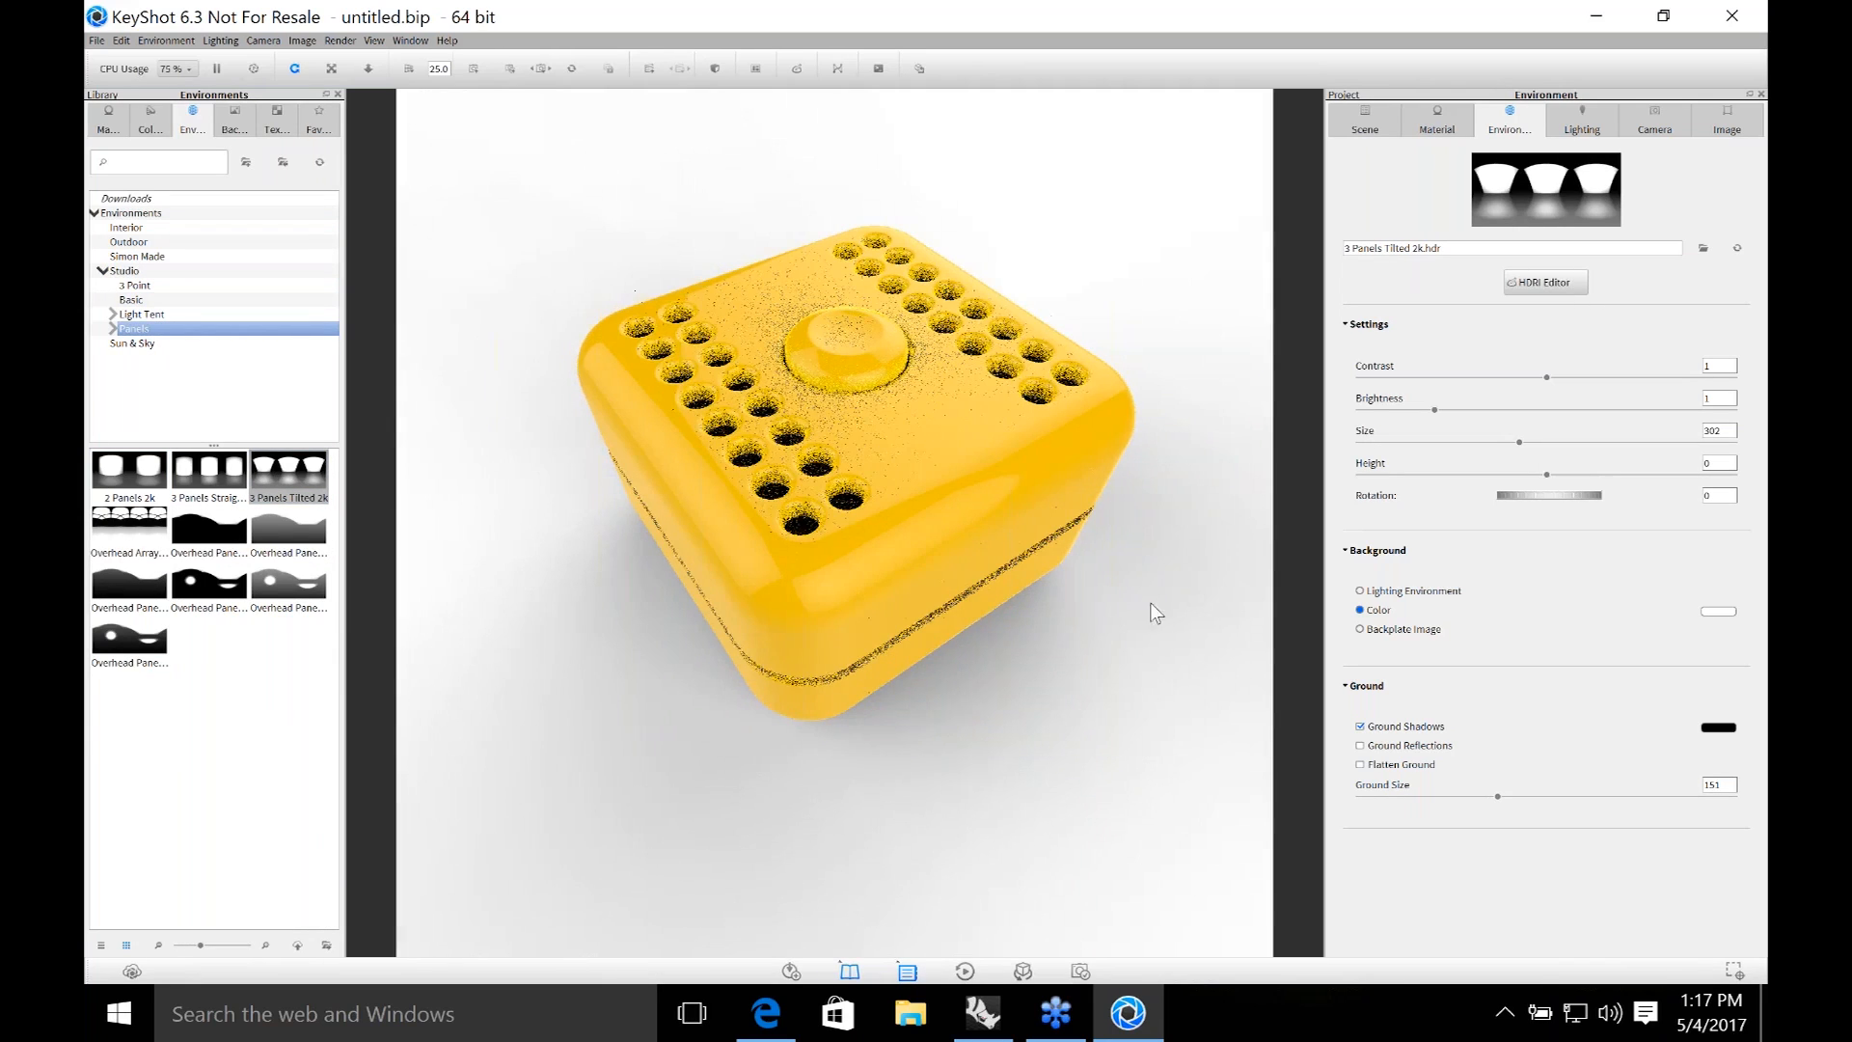
left_click_drag(1170, 674, 986, 564)
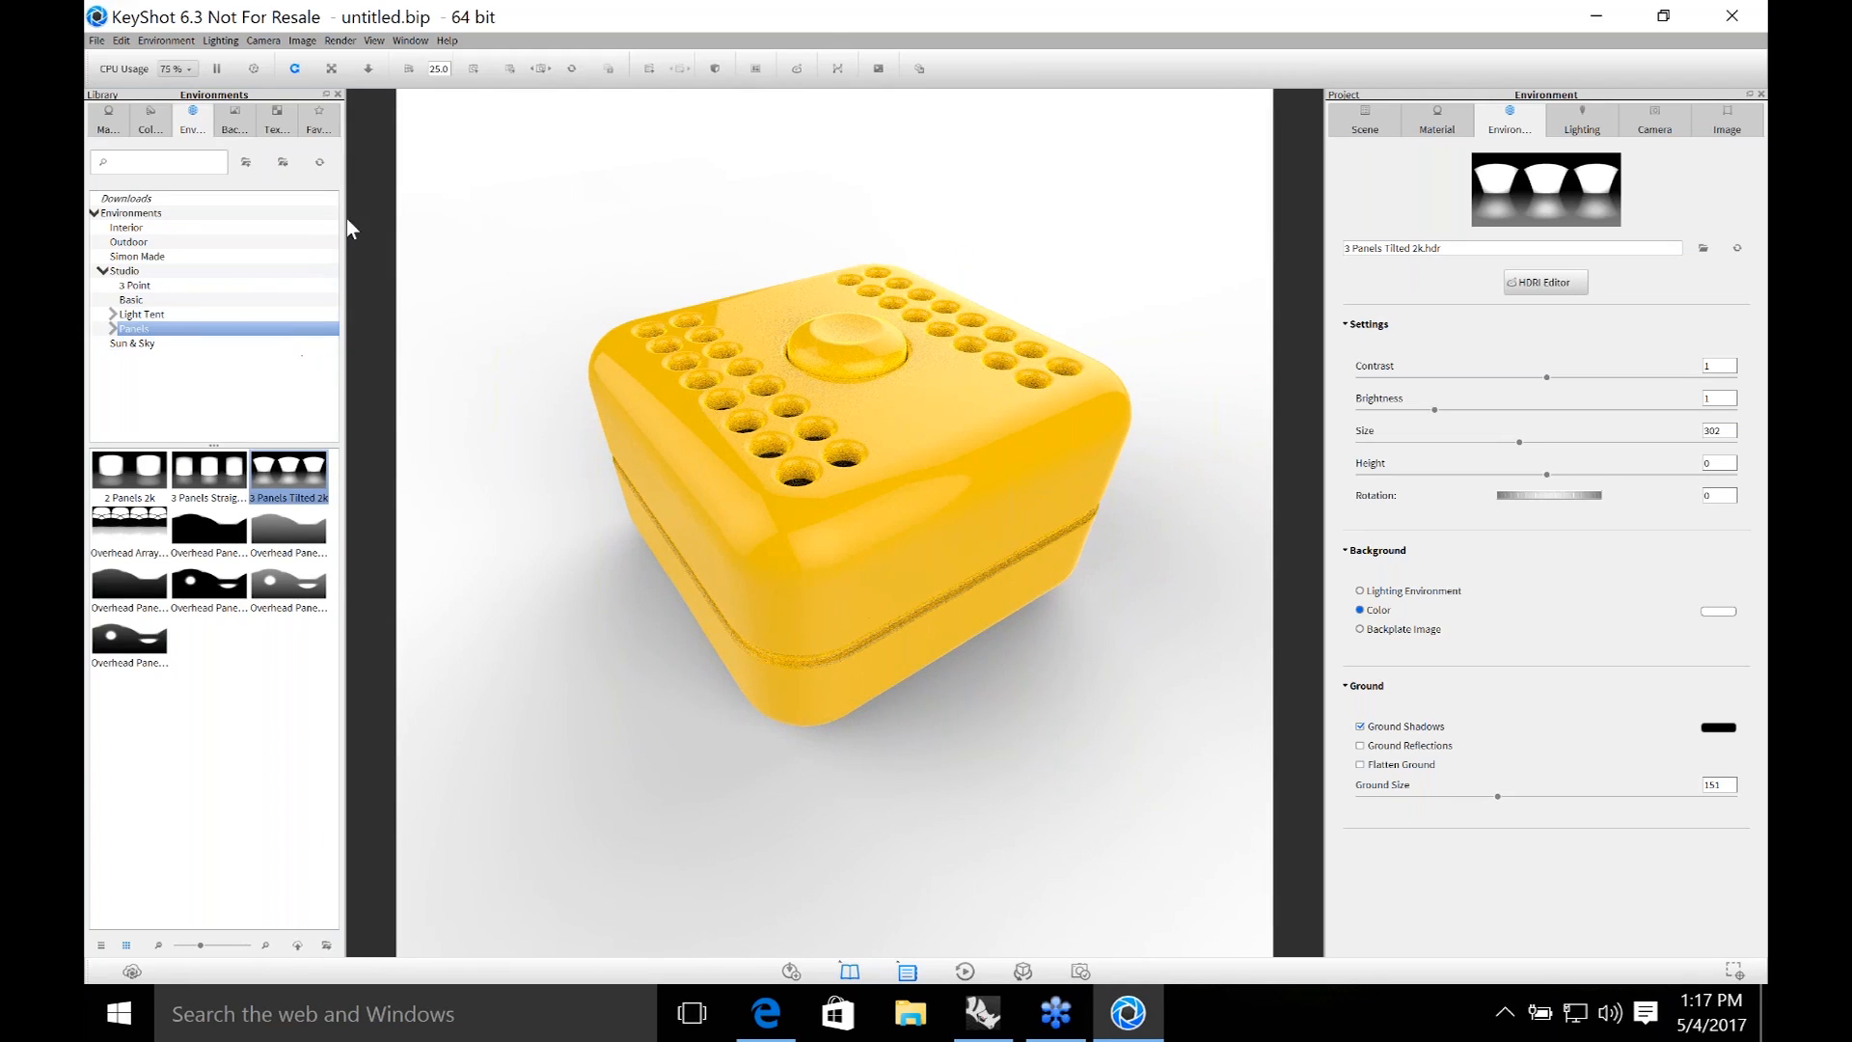
Set the diffuse color of Box 2's shiny plastic to light blue, RGB 0, 181, 253.
left_click(108, 121)
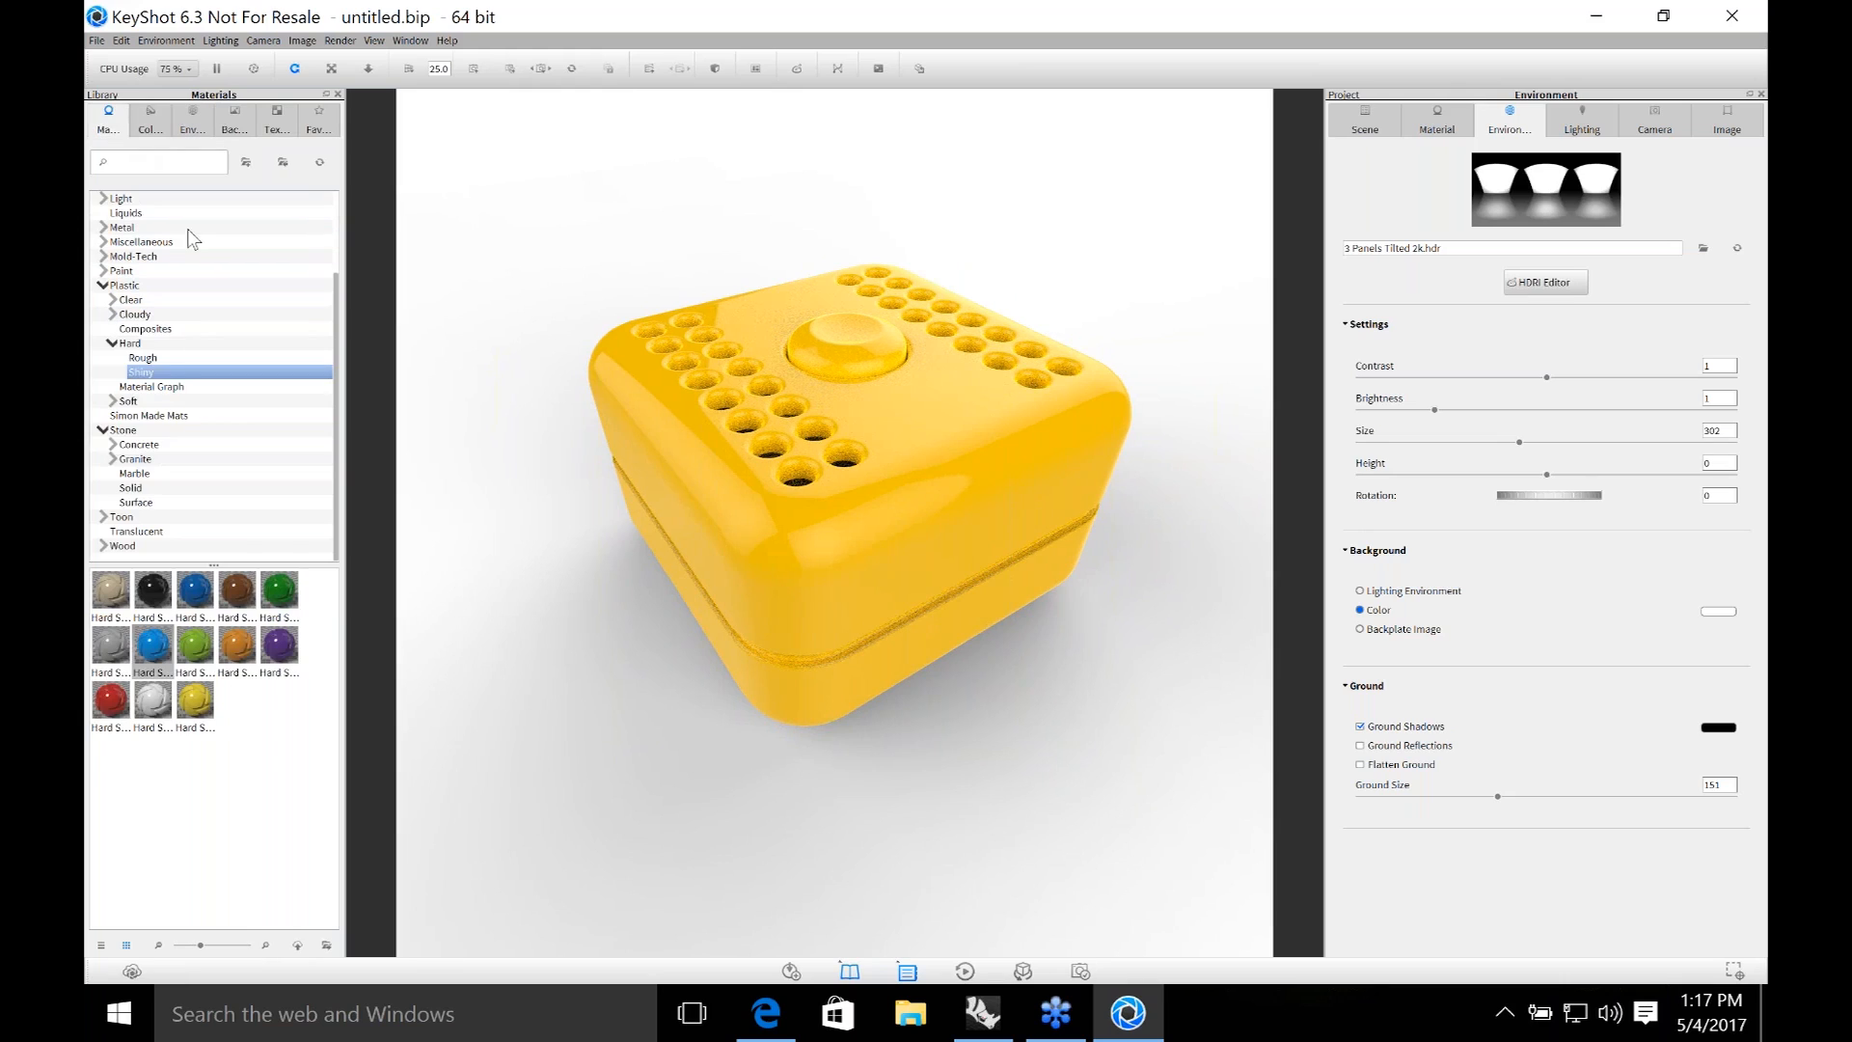
left_click_drag(153, 647, 819, 534)
double_click(919, 525)
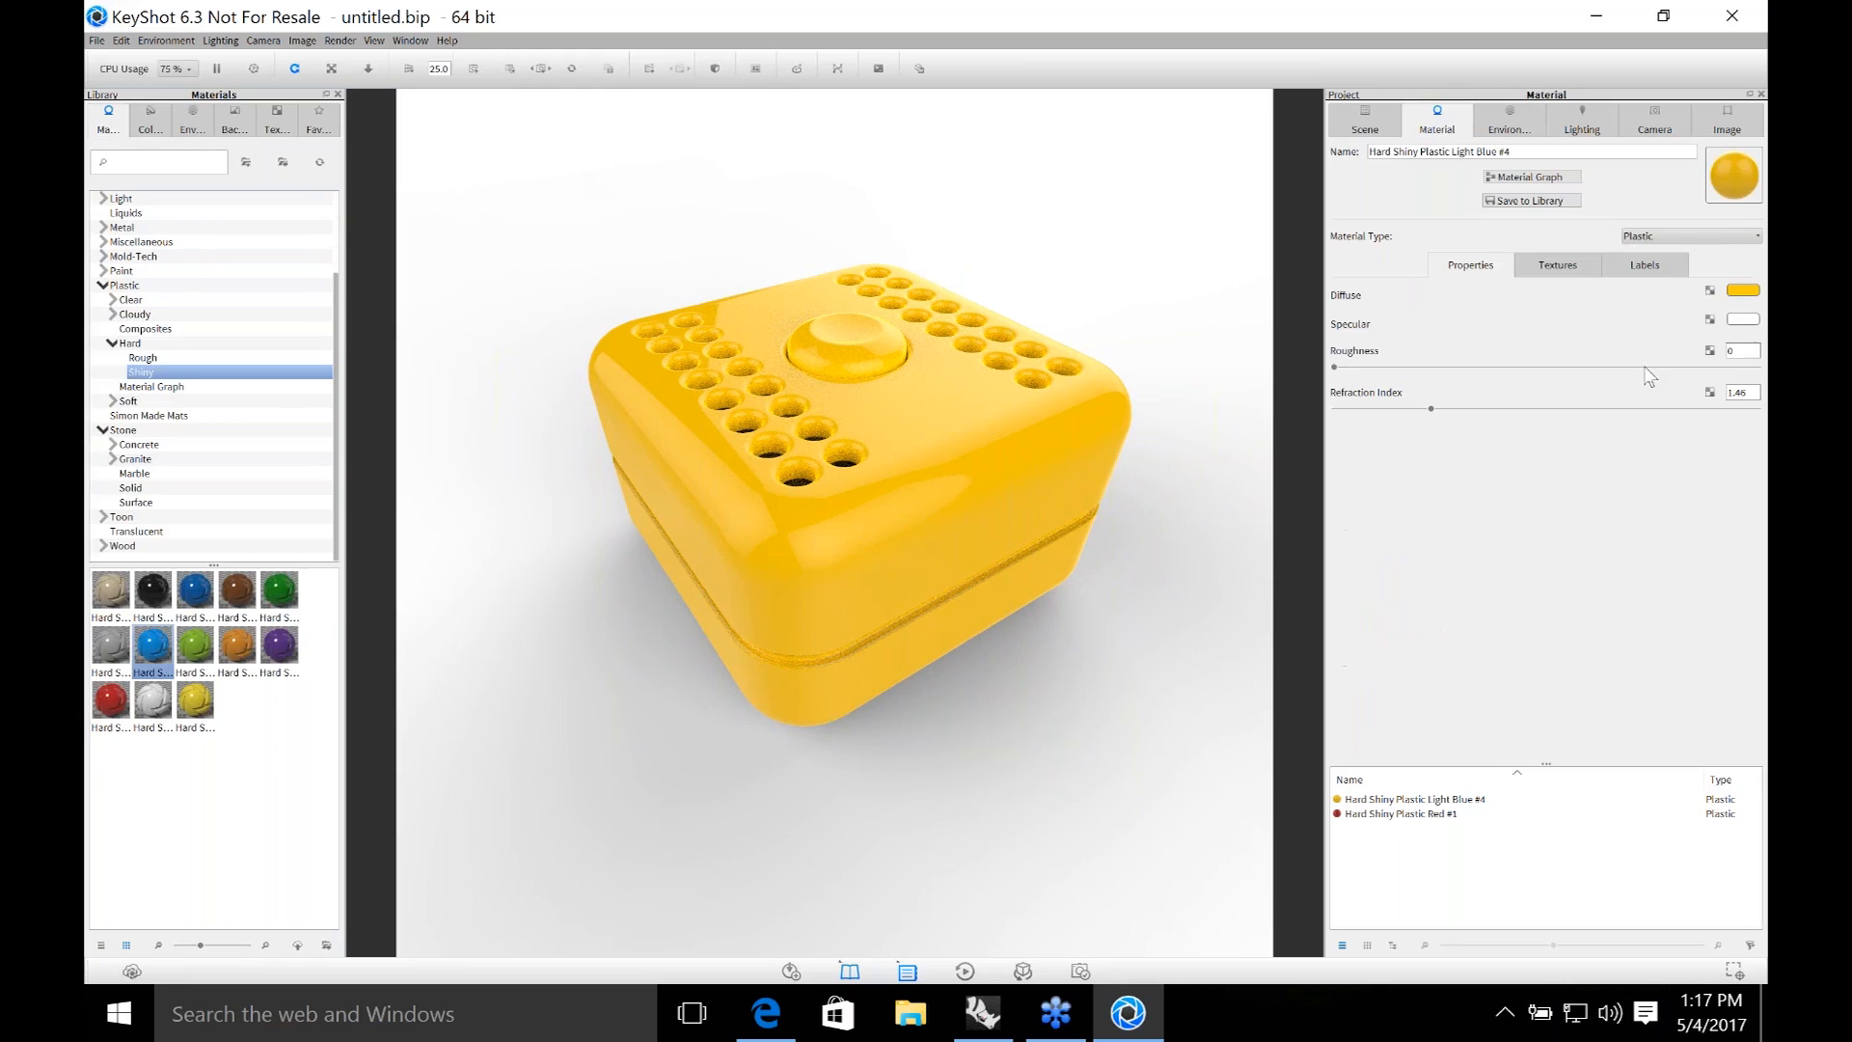
left_click(1732, 290)
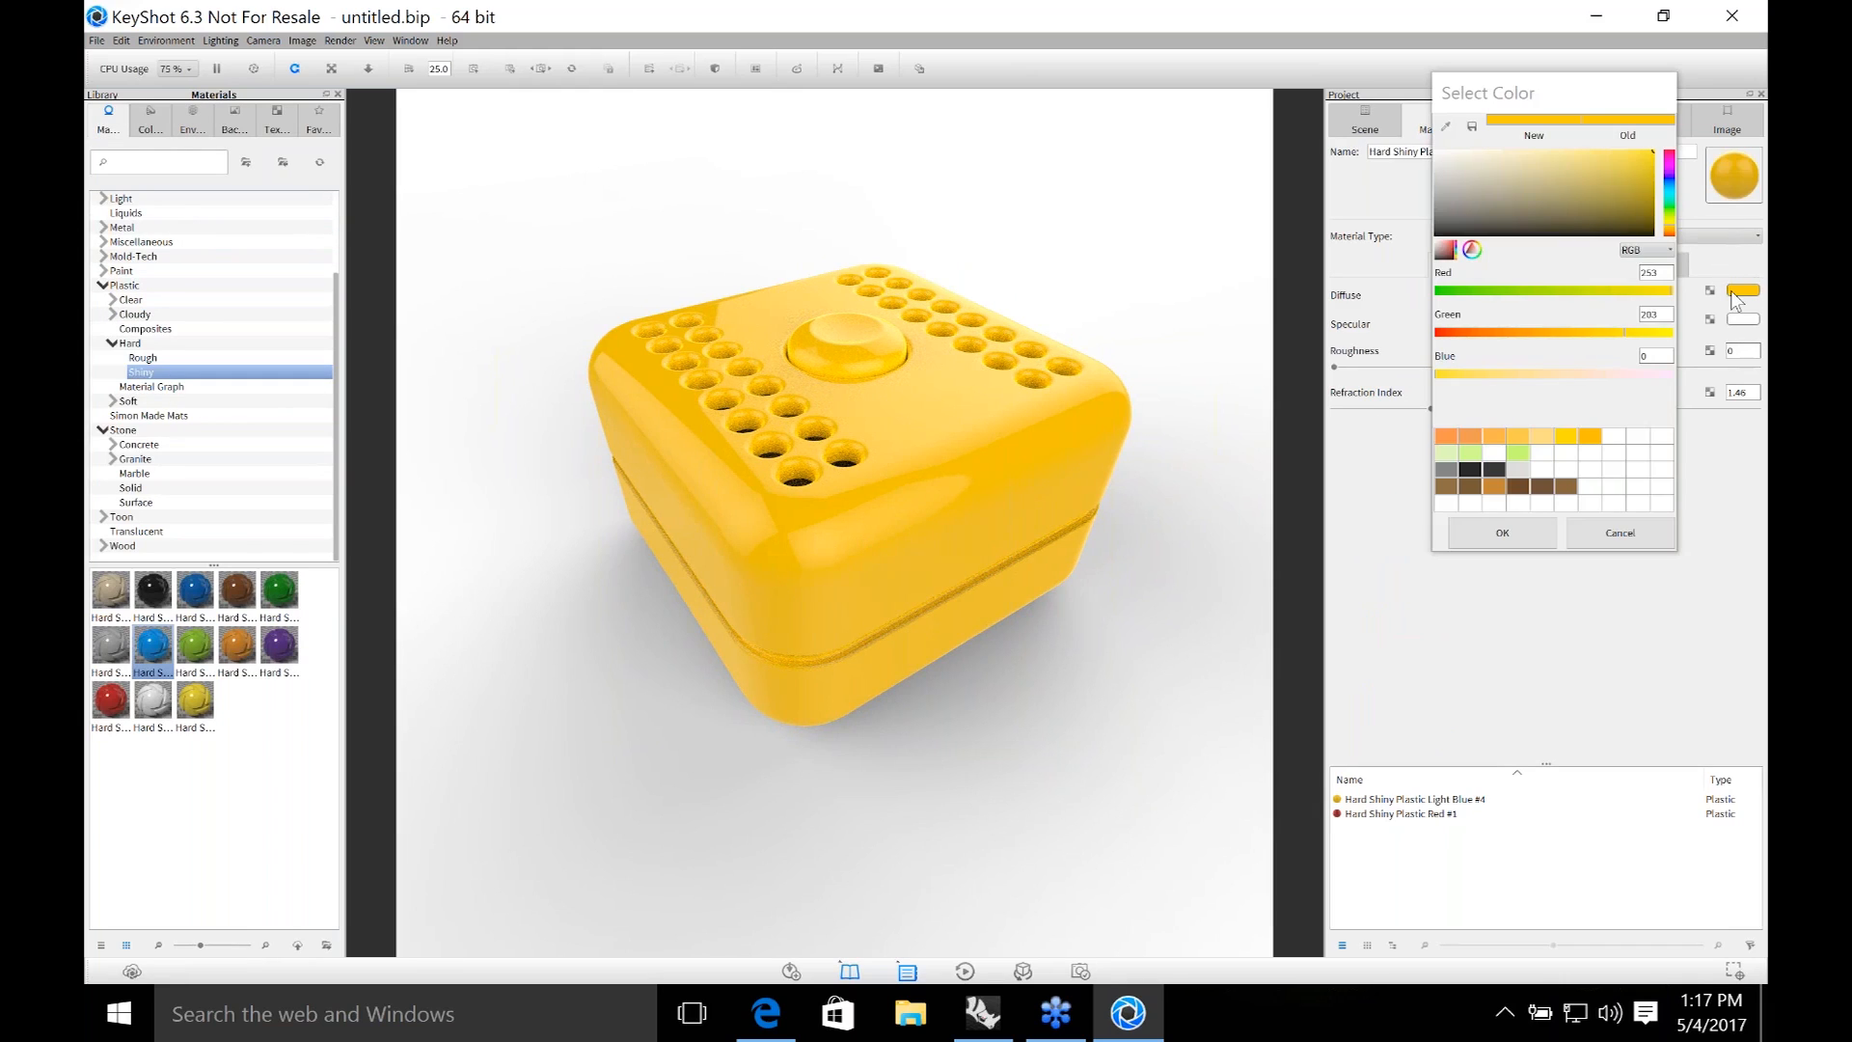
left_click(1671, 189)
left_click(1670, 190)
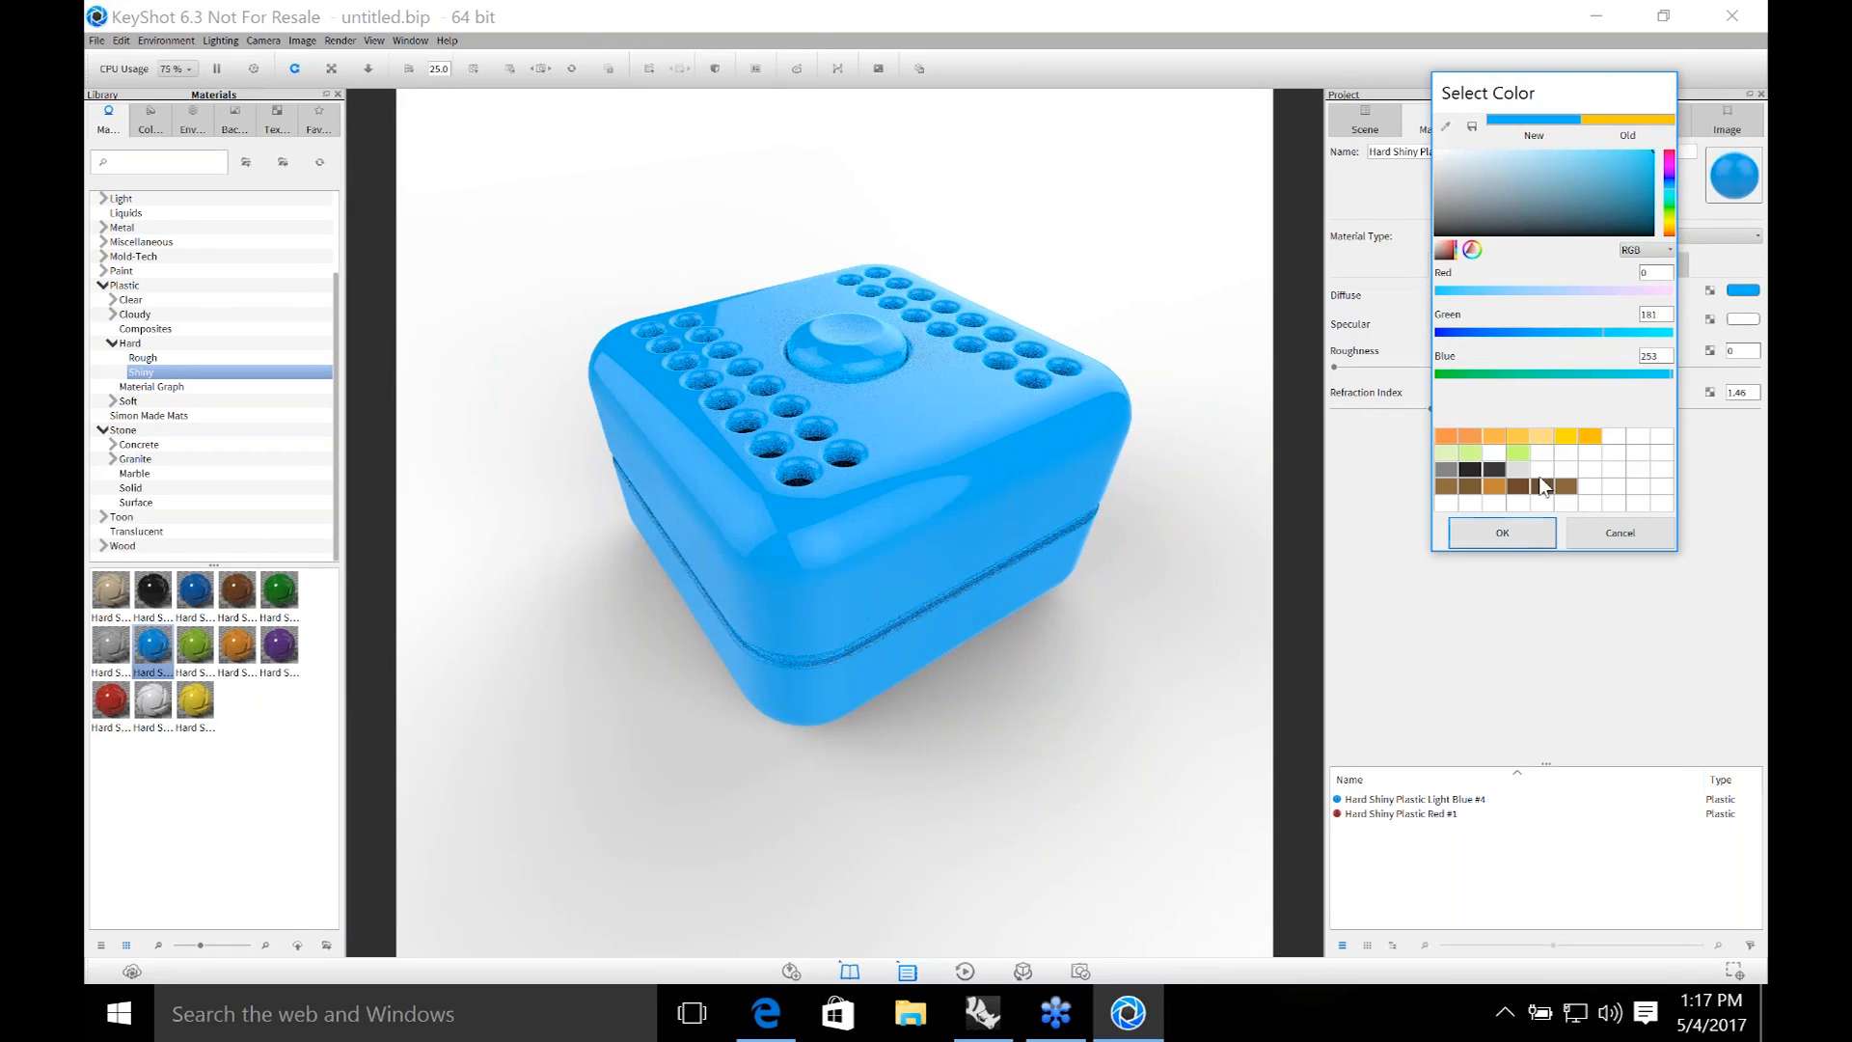
left_click(1502, 533)
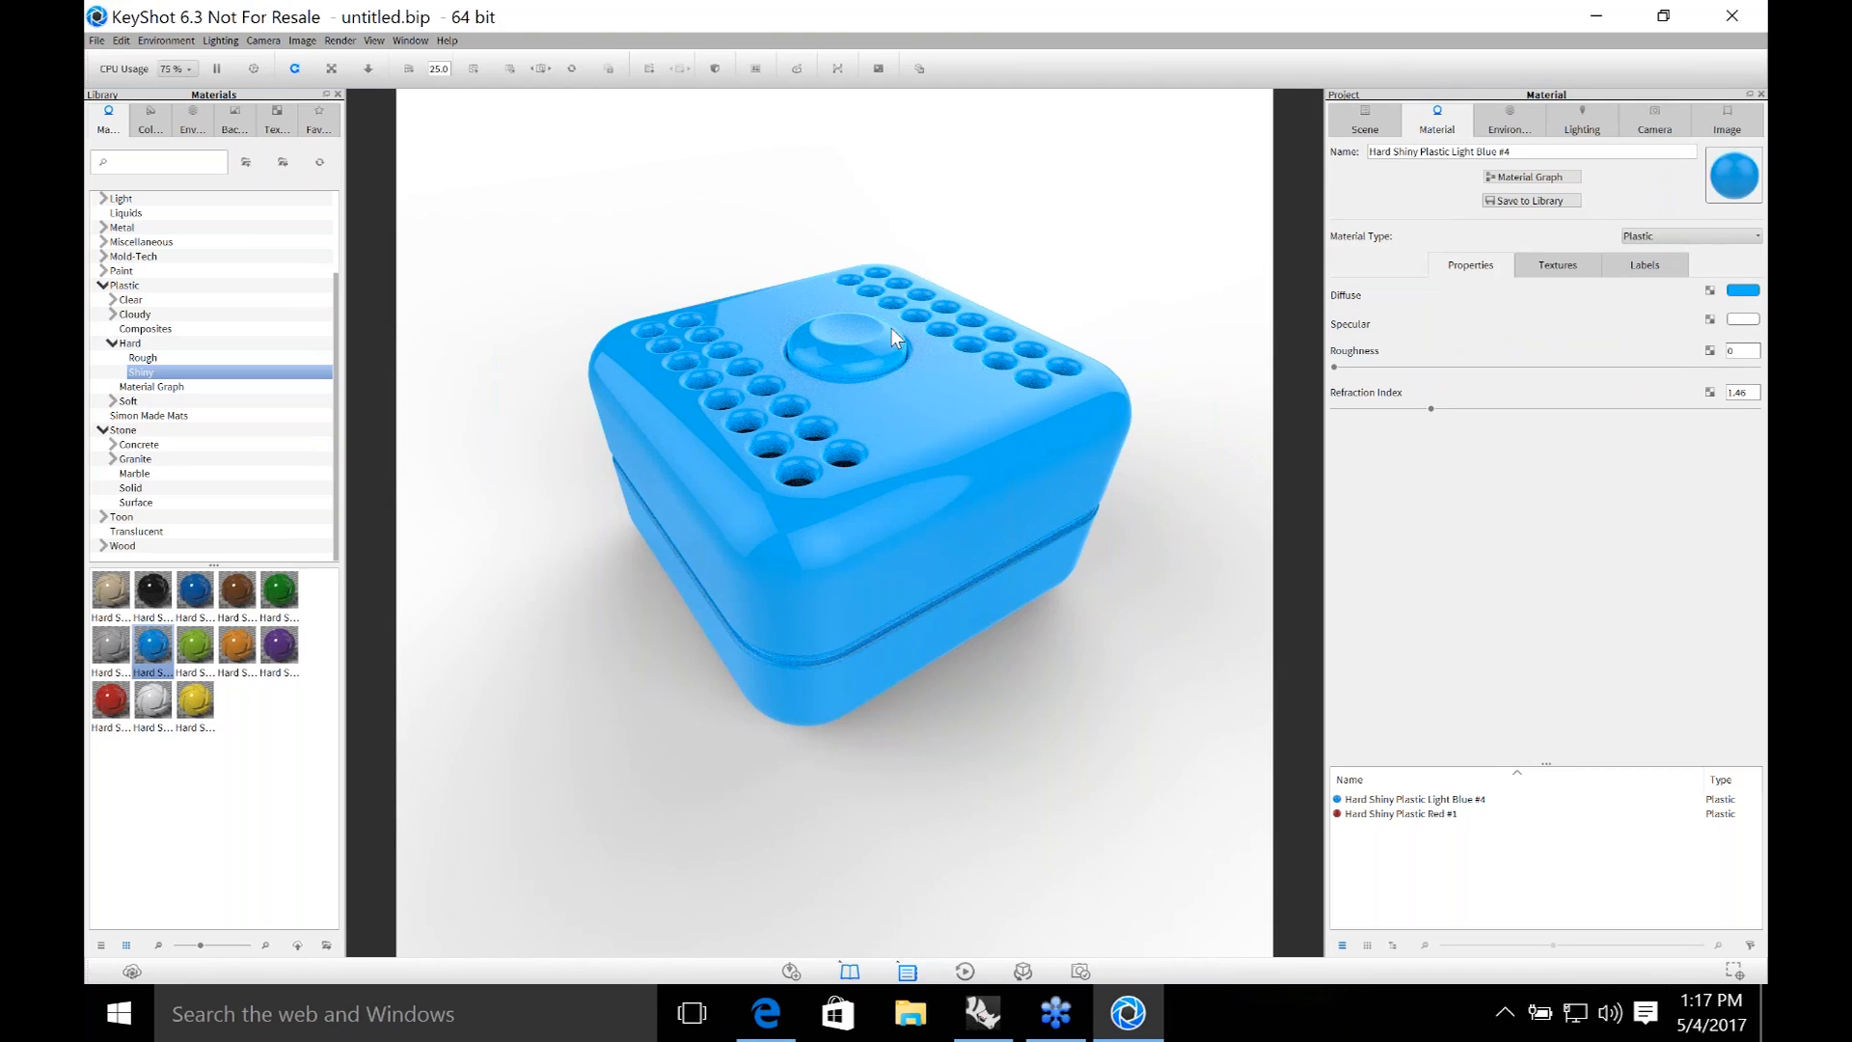
Separate the Box 2 button's material from the body's linked plastic and assign Hard Shiny Plastic Red to it.
right_click(878, 351)
left_click(951, 447)
left_click_drag(101, 714, 847, 359)
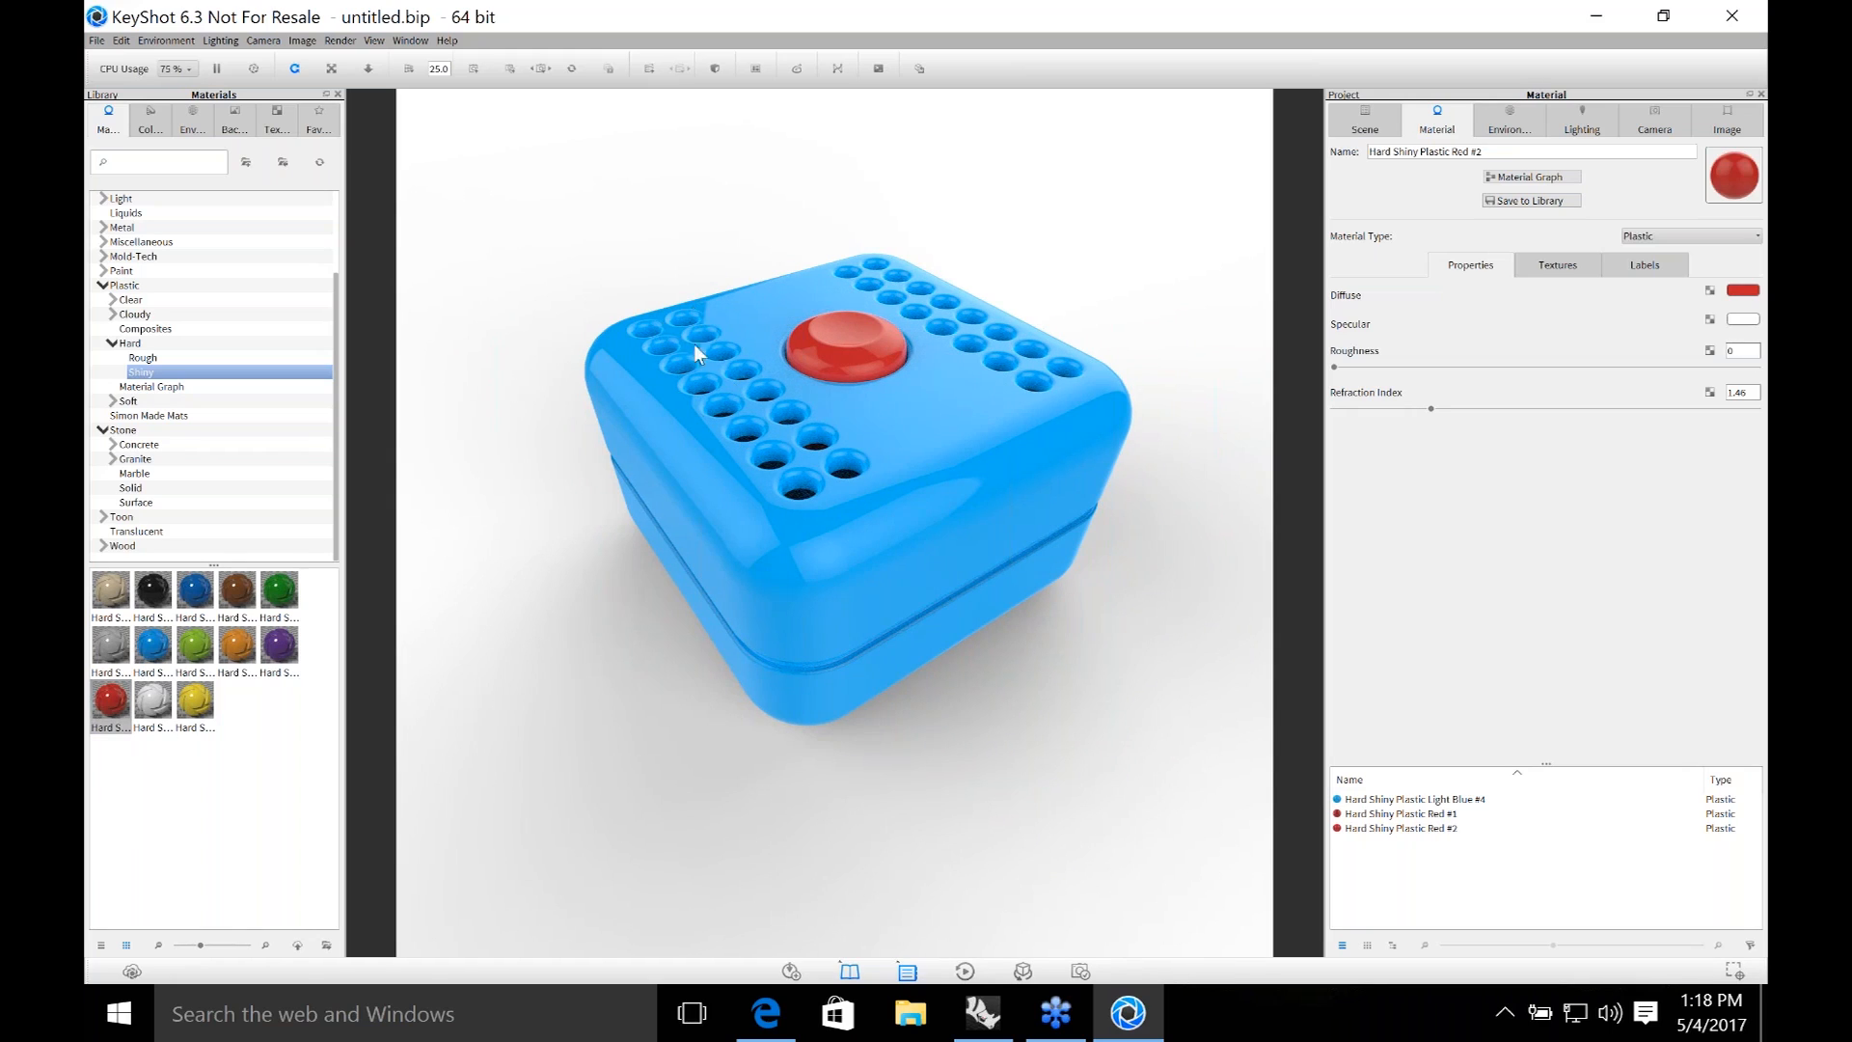
Rotate the 3 Panels Tilted 2k lighting environment around Box 2 to move the panel reflections across its faces.
mouse_move(935, 650)
left_mouse_down()
mouse_move(936, 631)
mouse_move(945, 675)
left_mouse_up()
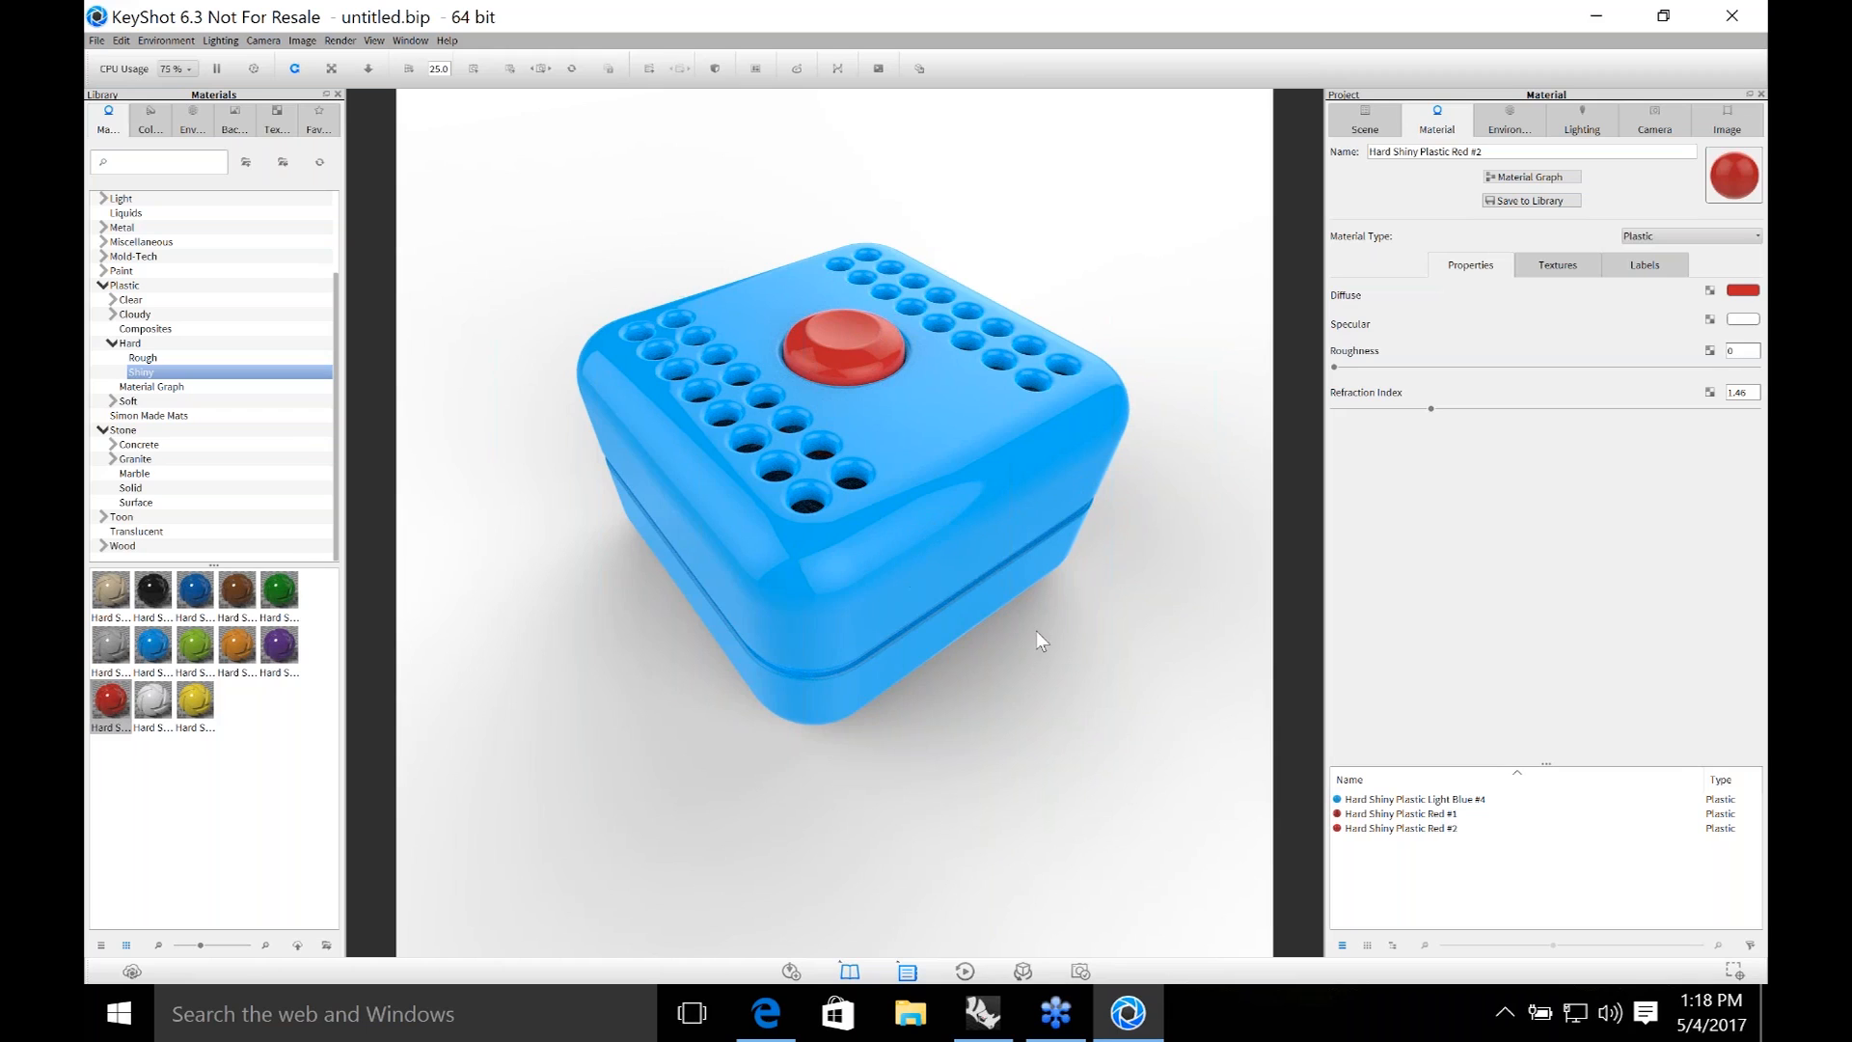
left_click_drag(1036, 631, 965, 588)
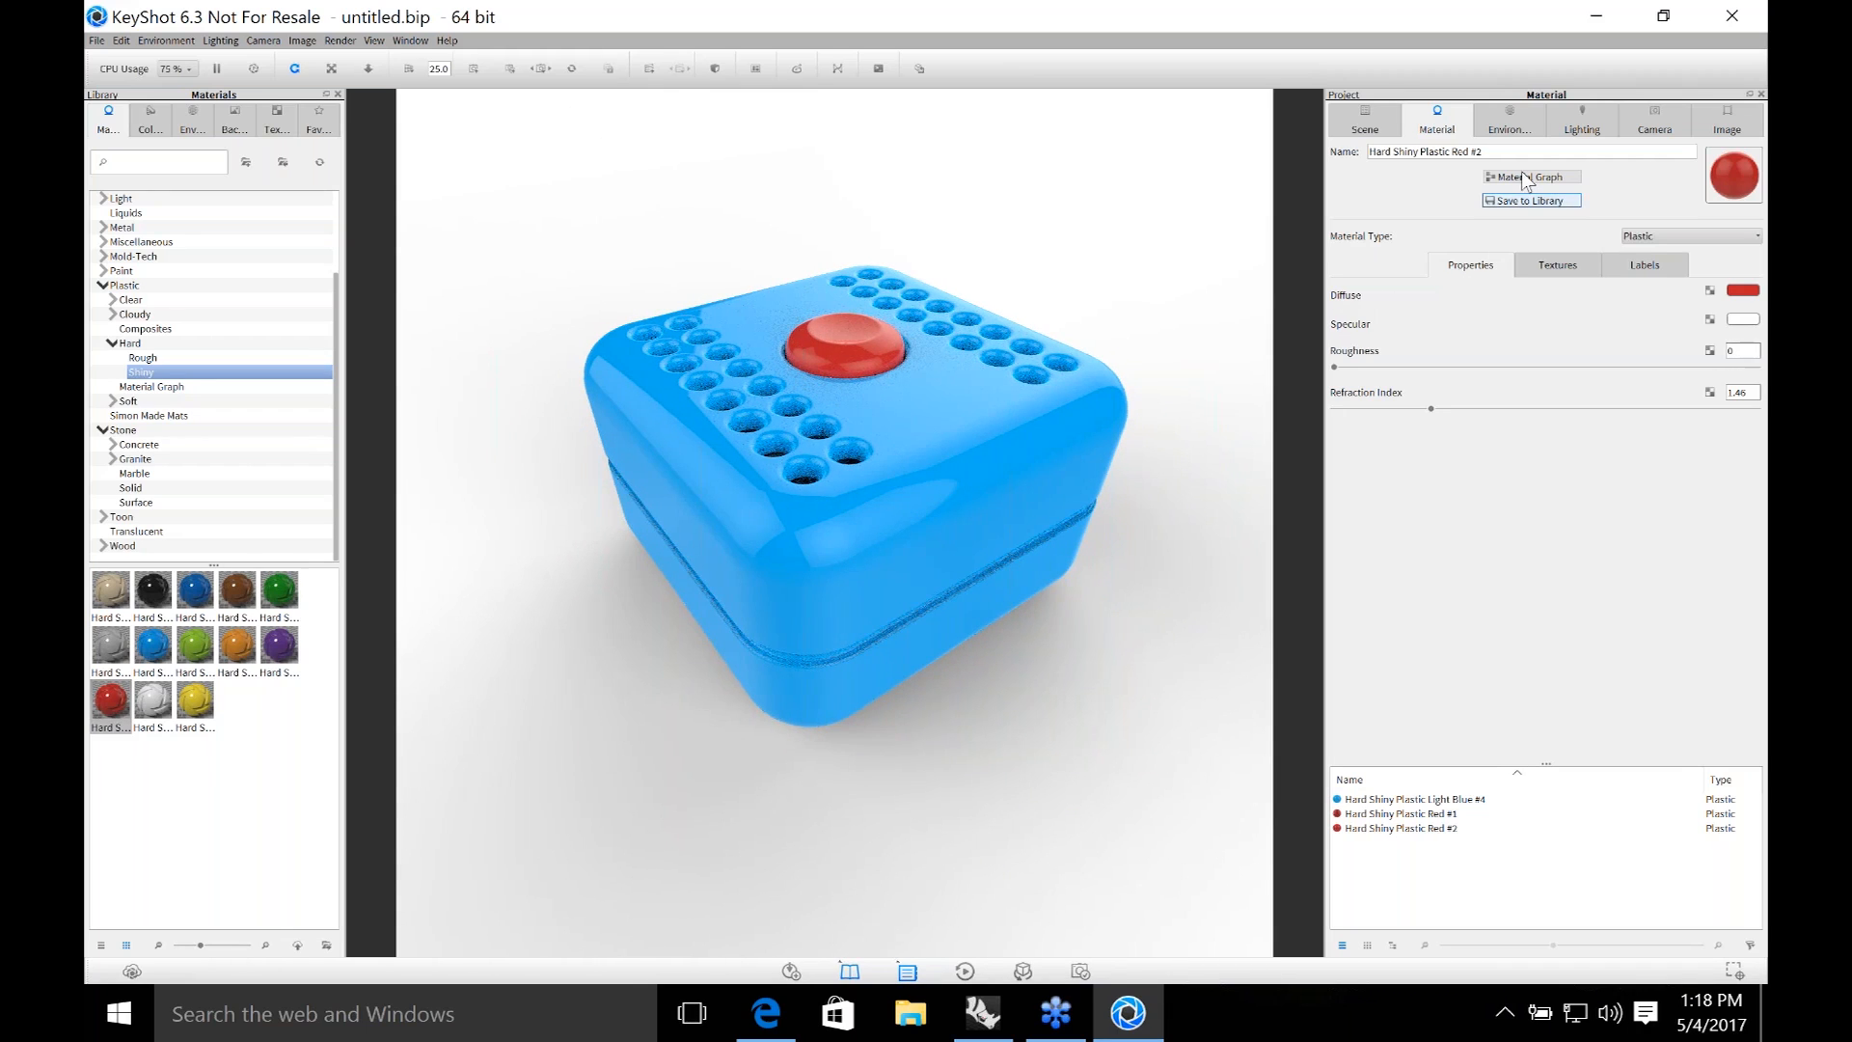
left_click(192, 120)
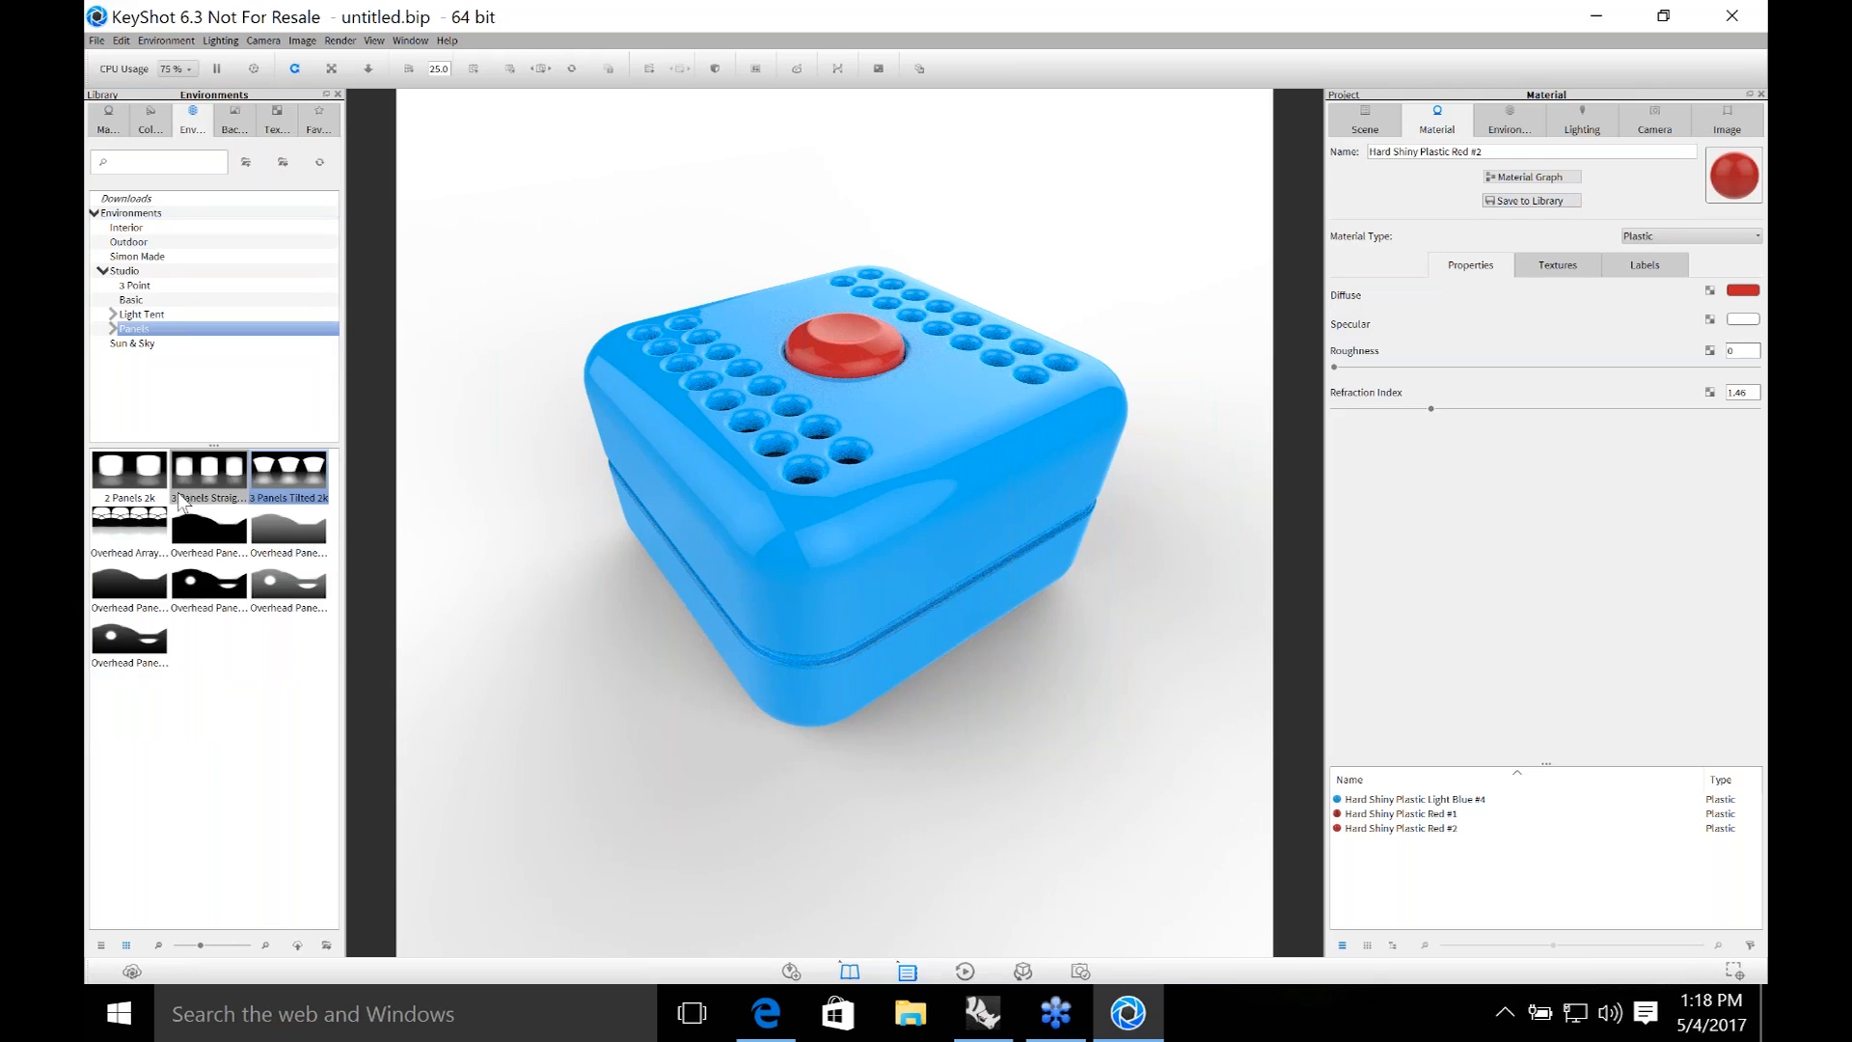
left_click(287, 478)
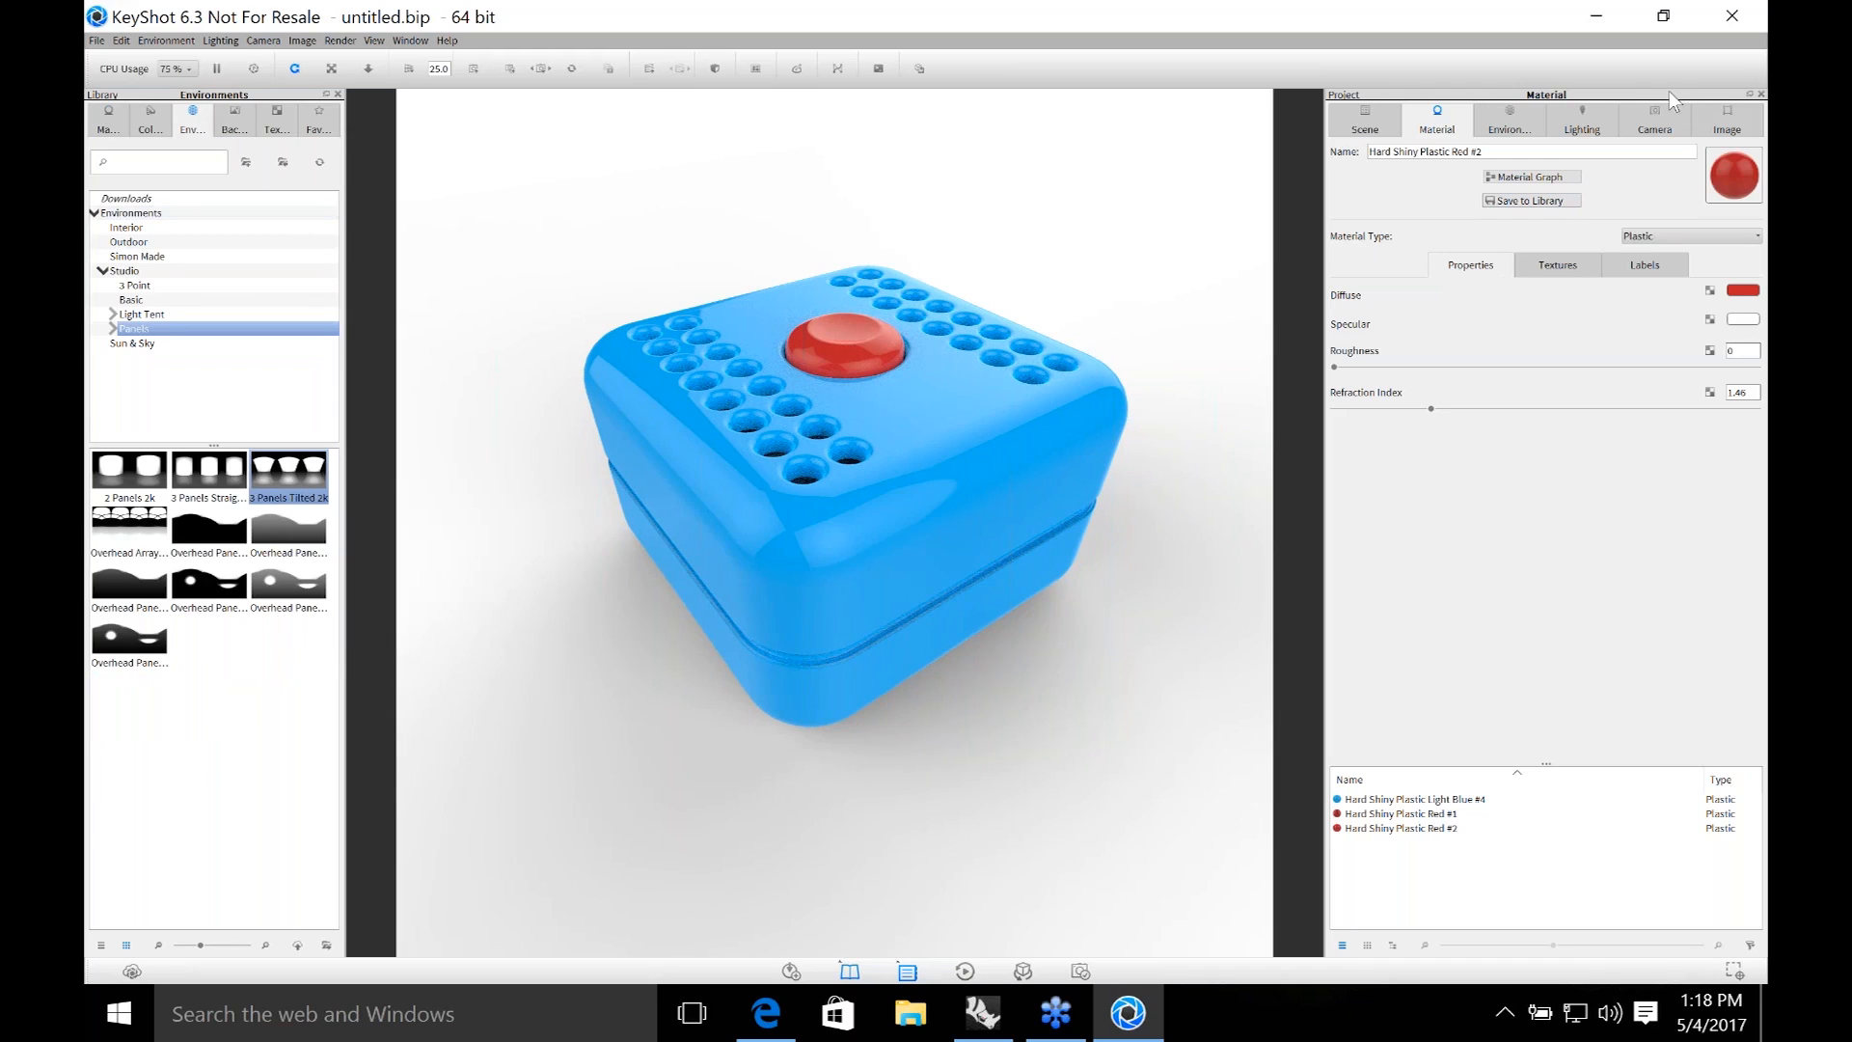
left_click(1509, 121)
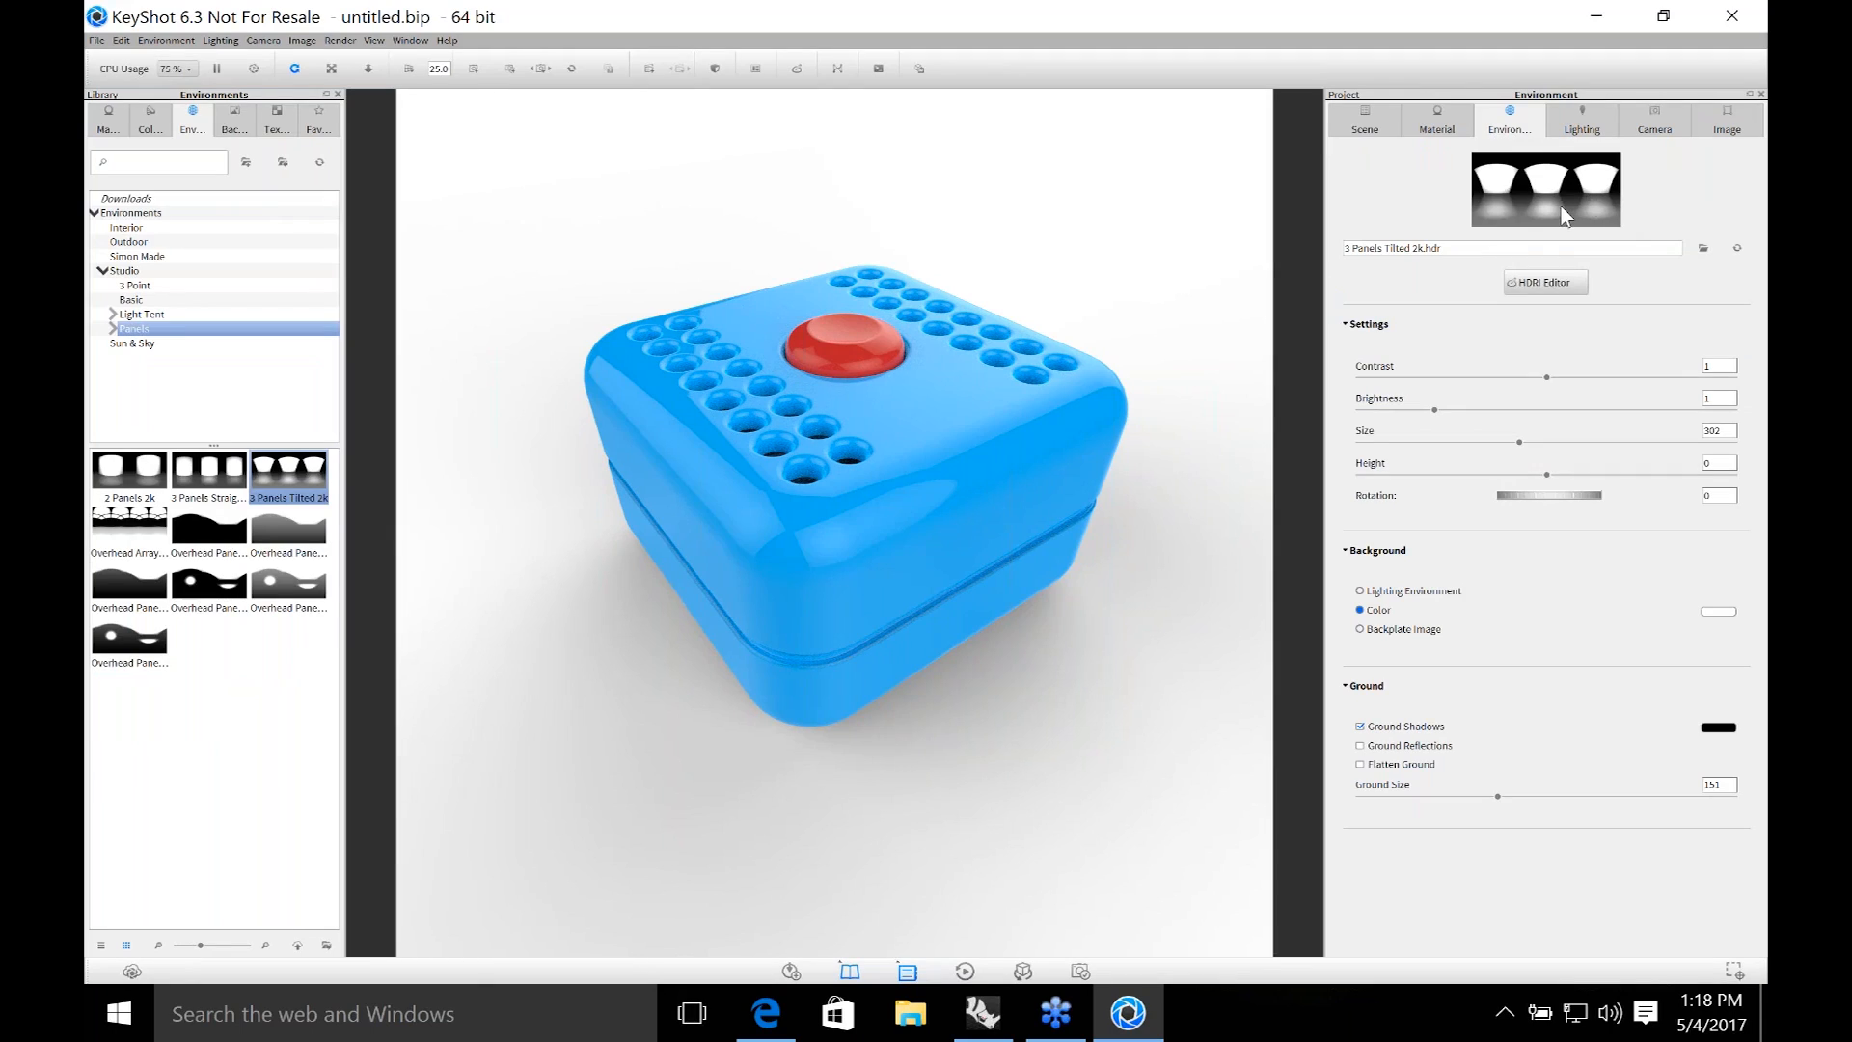
left_click(1511, 496)
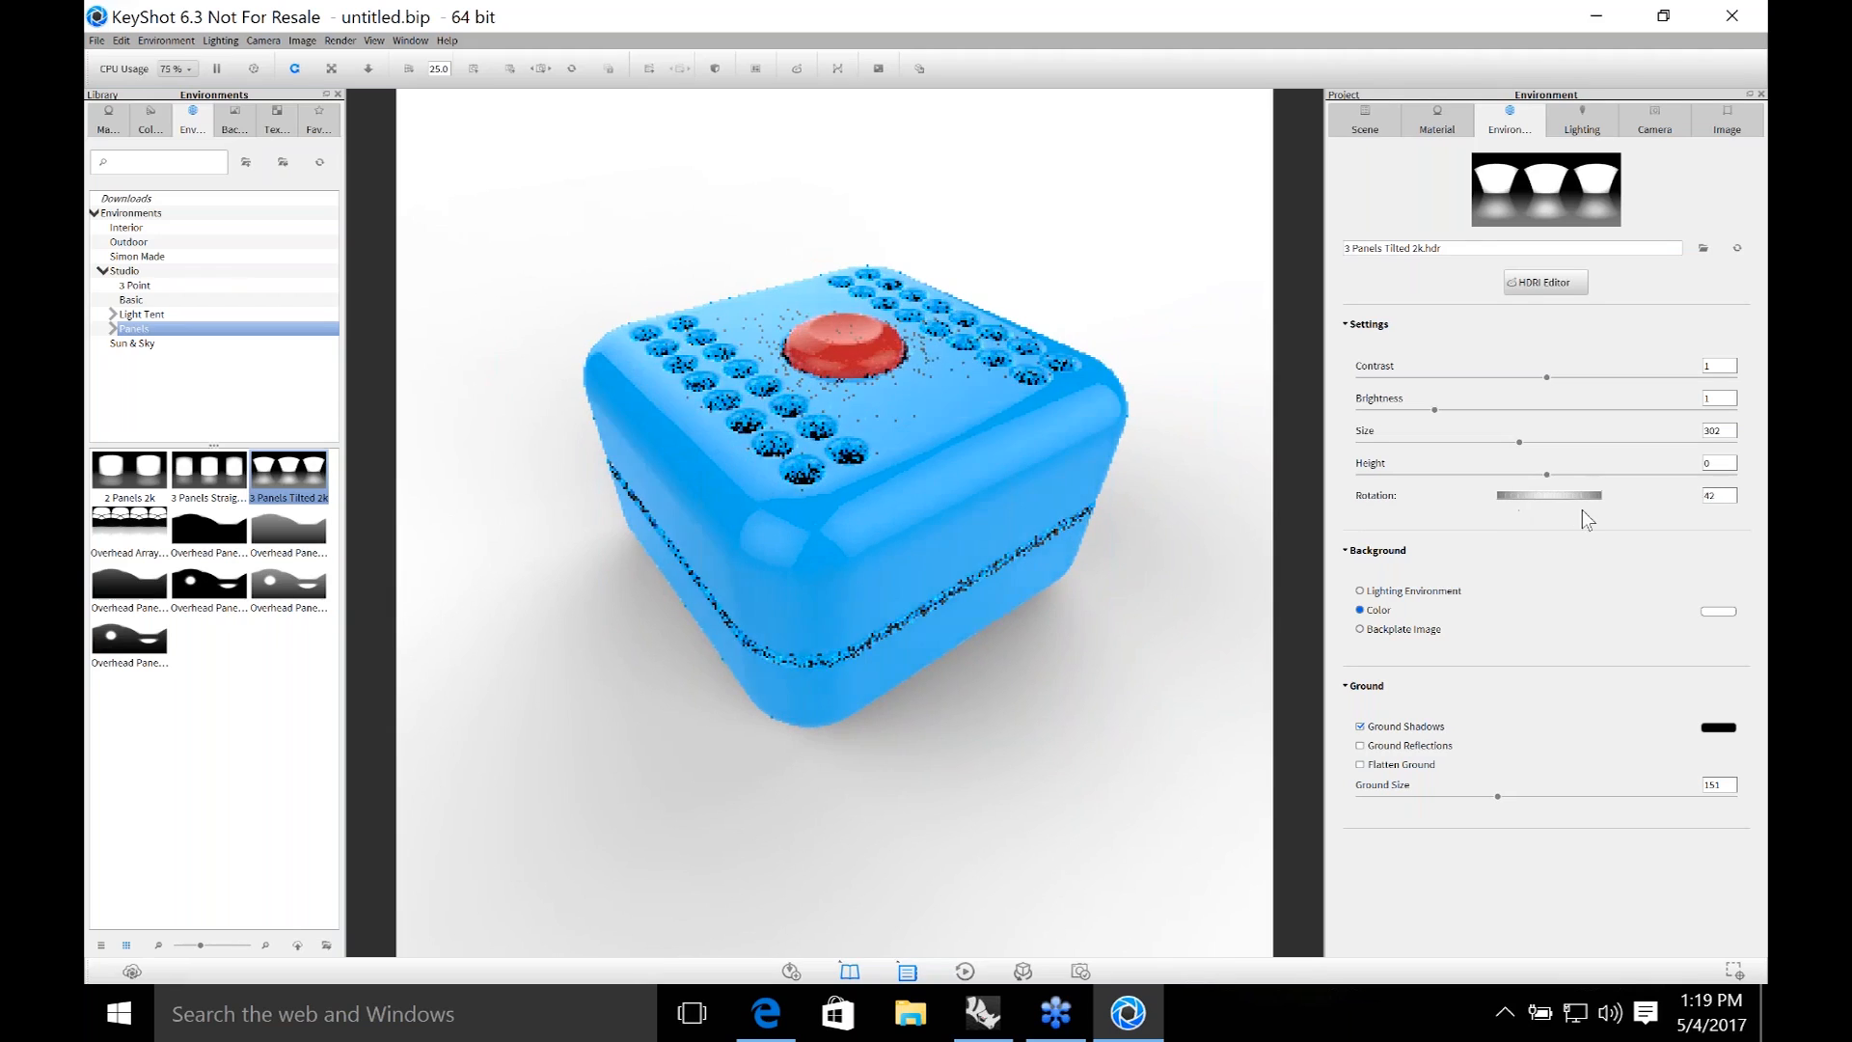
mouse_move(1599, 521)
left_mouse_down()
mouse_move(1760, 521)
mouse_move(1480, 521)
mouse_move(1609, 506)
mouse_move(1559, 492)
mouse_move(1594, 495)
mouse_move(1557, 509)
mouse_move(1626, 518)
left_mouse_up()
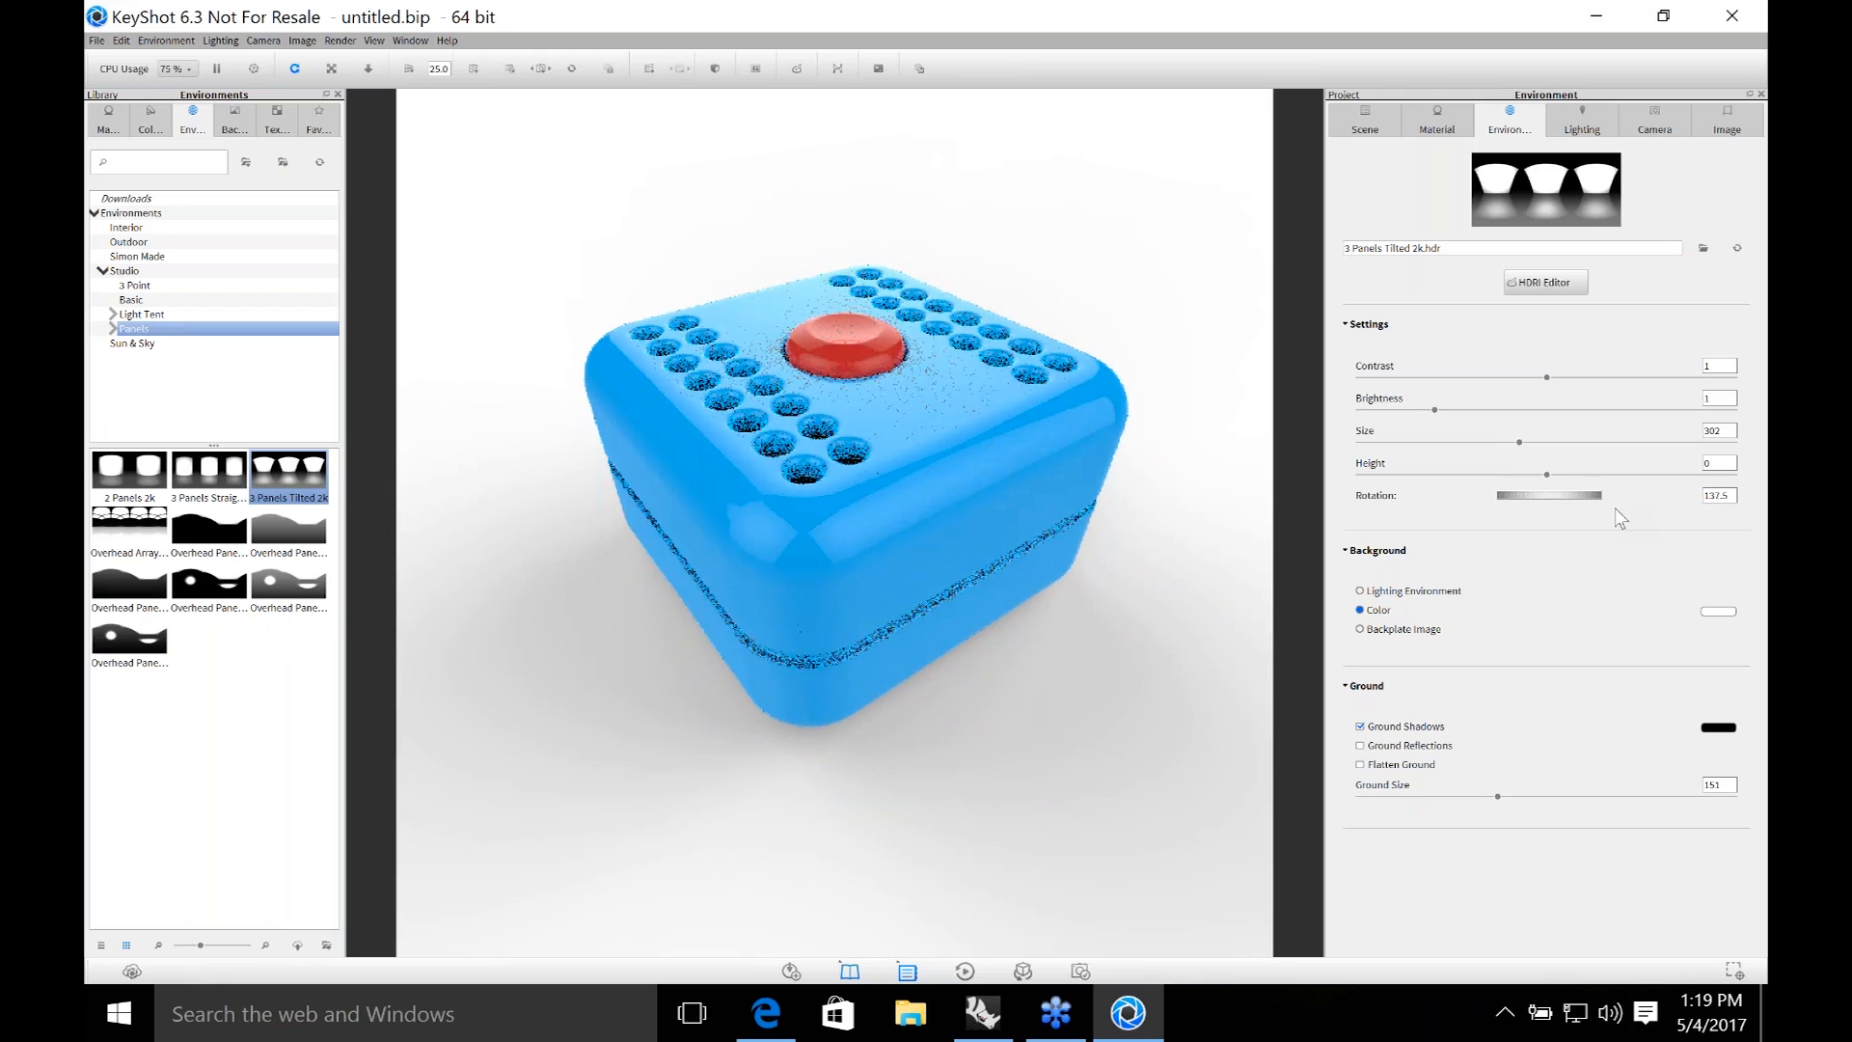
mouse_move(1621, 508)
left_mouse_down()
mouse_move(1582, 512)
mouse_move(1681, 496)
mouse_move(1650, 512)
left_mouse_up()
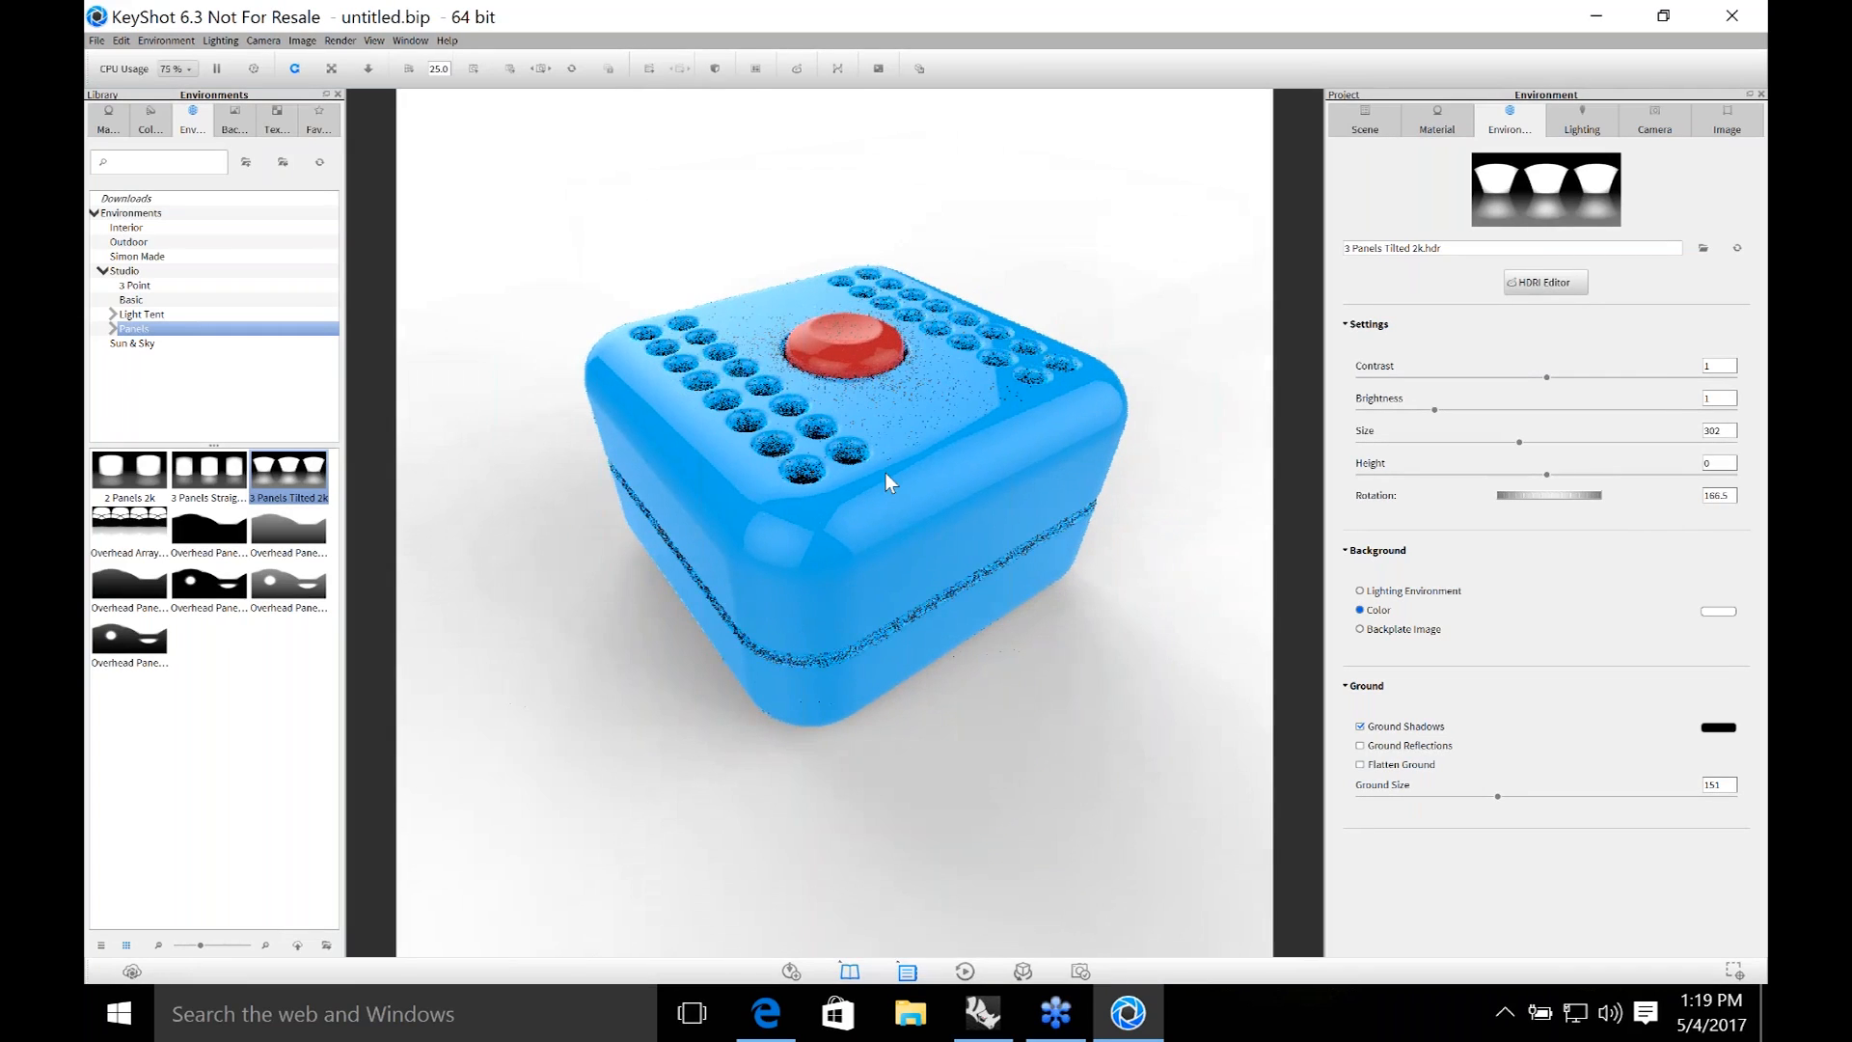
Raise the lighting environment's height to about 0.151 and rotate it to about 195 degrees.
left_click_drag(968, 488, 1068, 721)
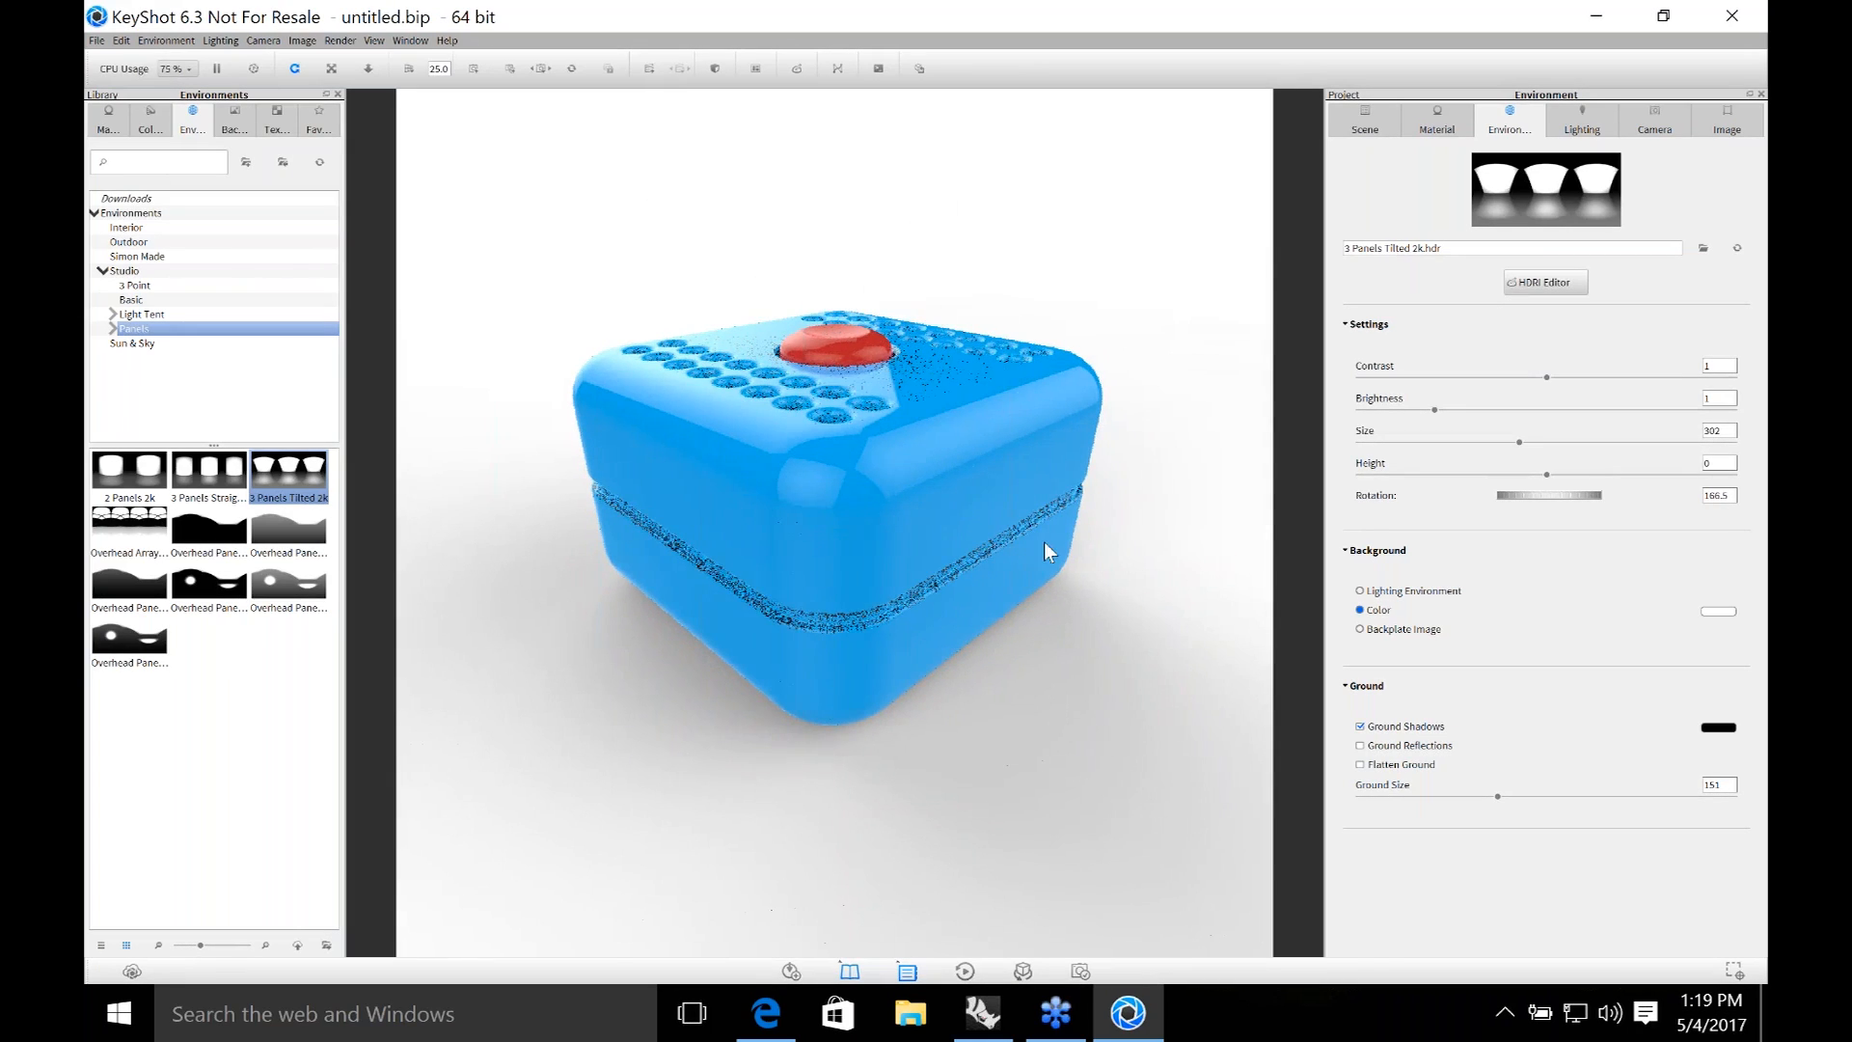
left_click_drag(1057, 537, 1111, 529)
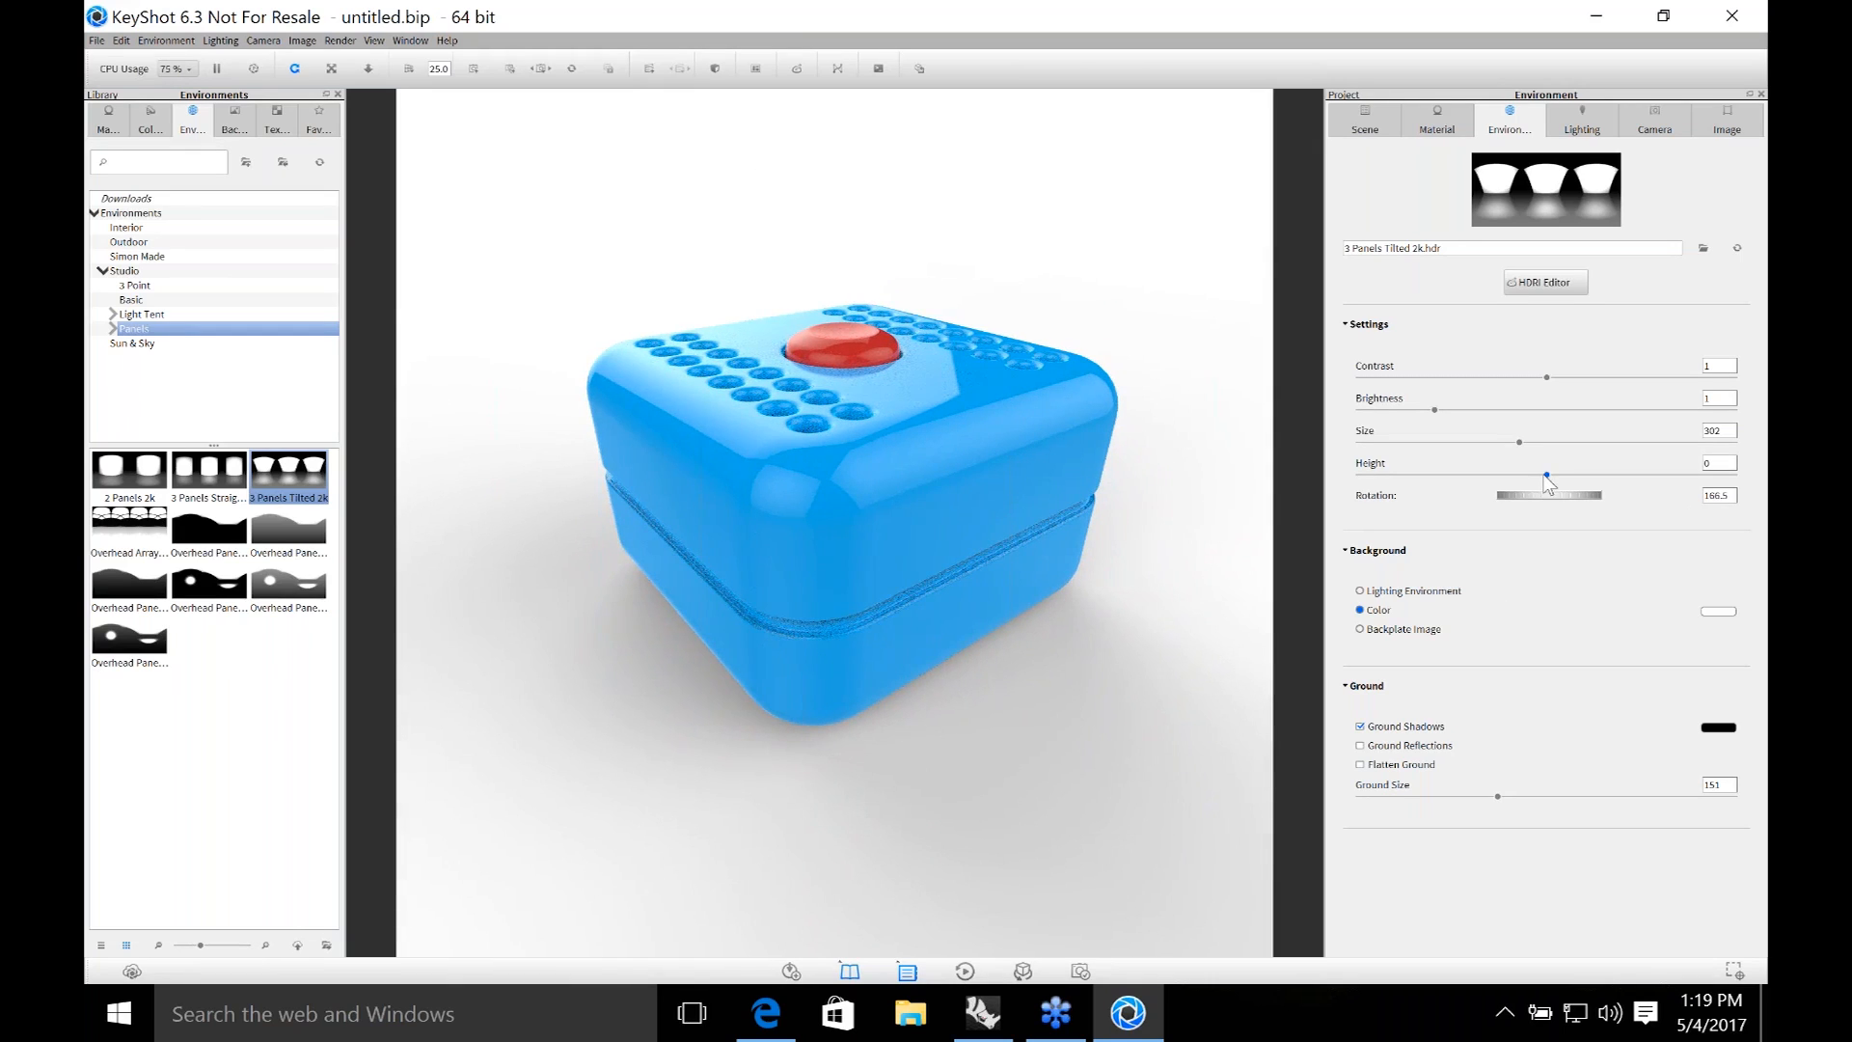
mouse_move(1547, 475)
left_mouse_down()
mouse_move(1653, 511)
mouse_move(1768, 508)
mouse_move(1599, 519)
mouse_move(1539, 497)
mouse_move(1565, 495)
left_mouse_up()
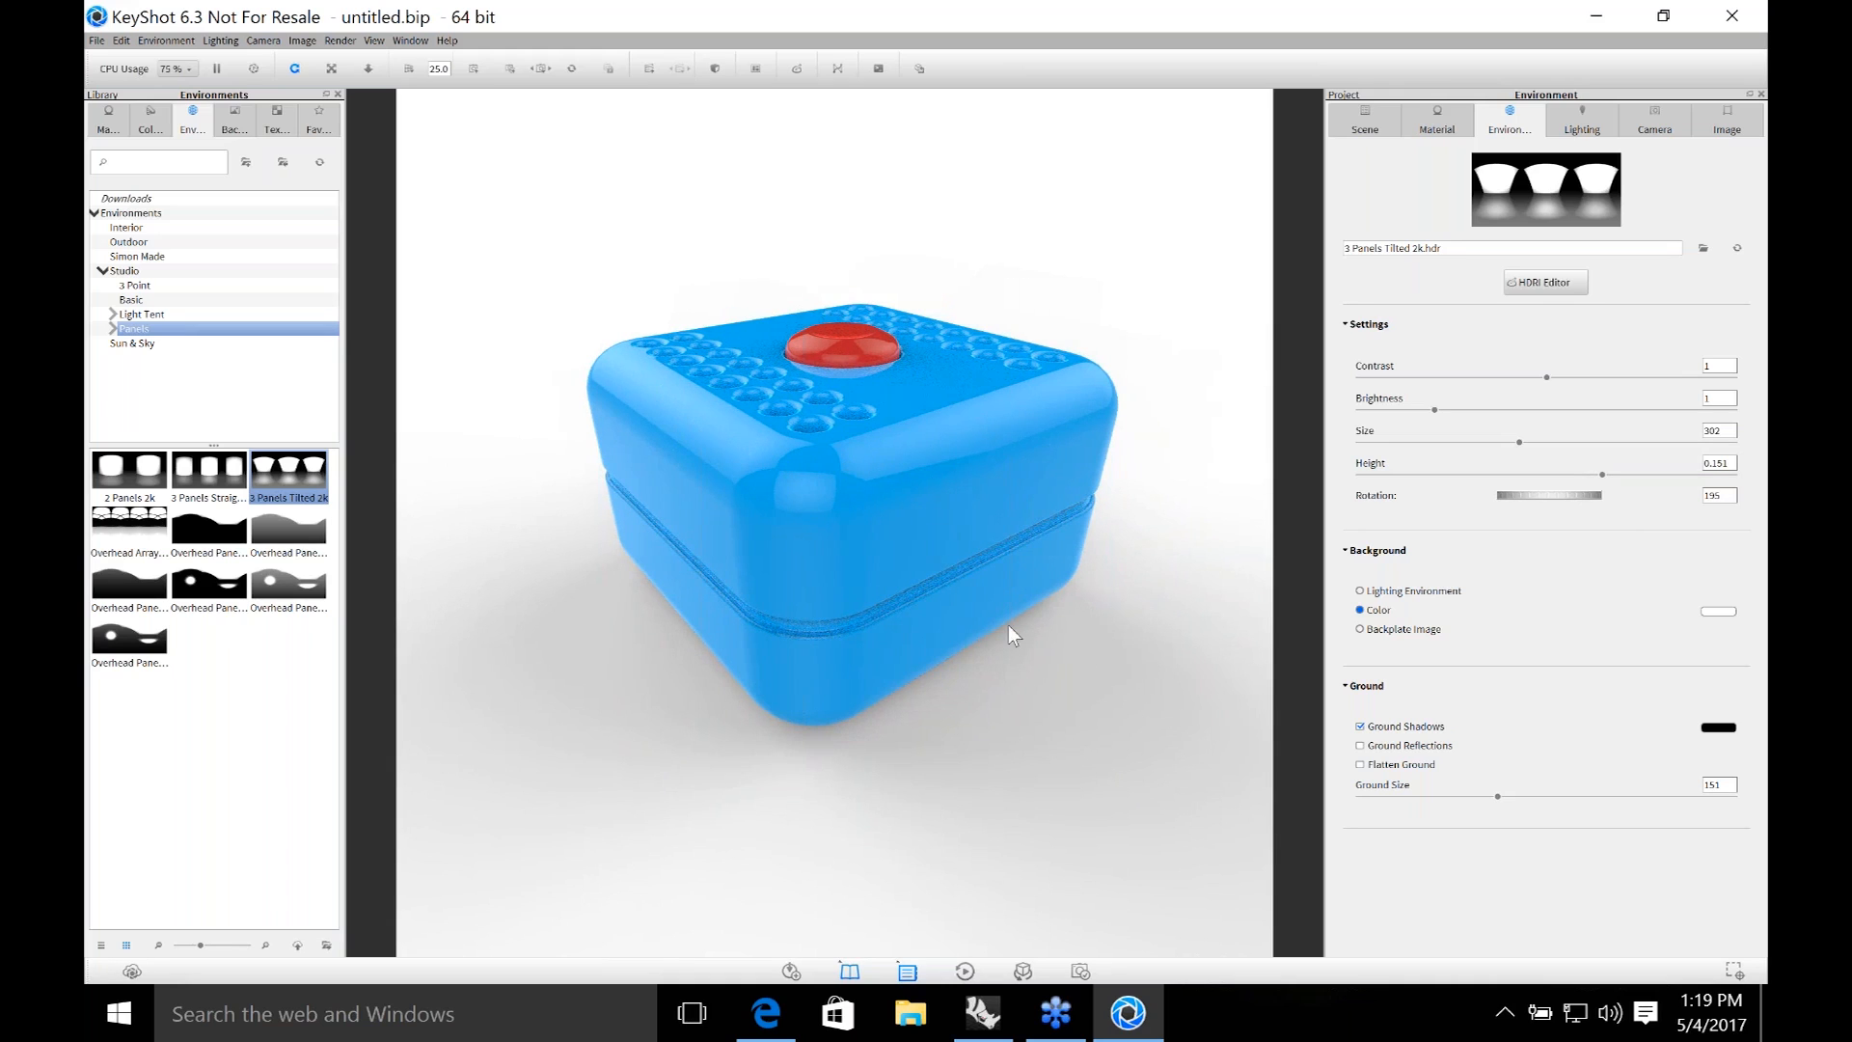
left_click_drag(1068, 670, 1076, 762)
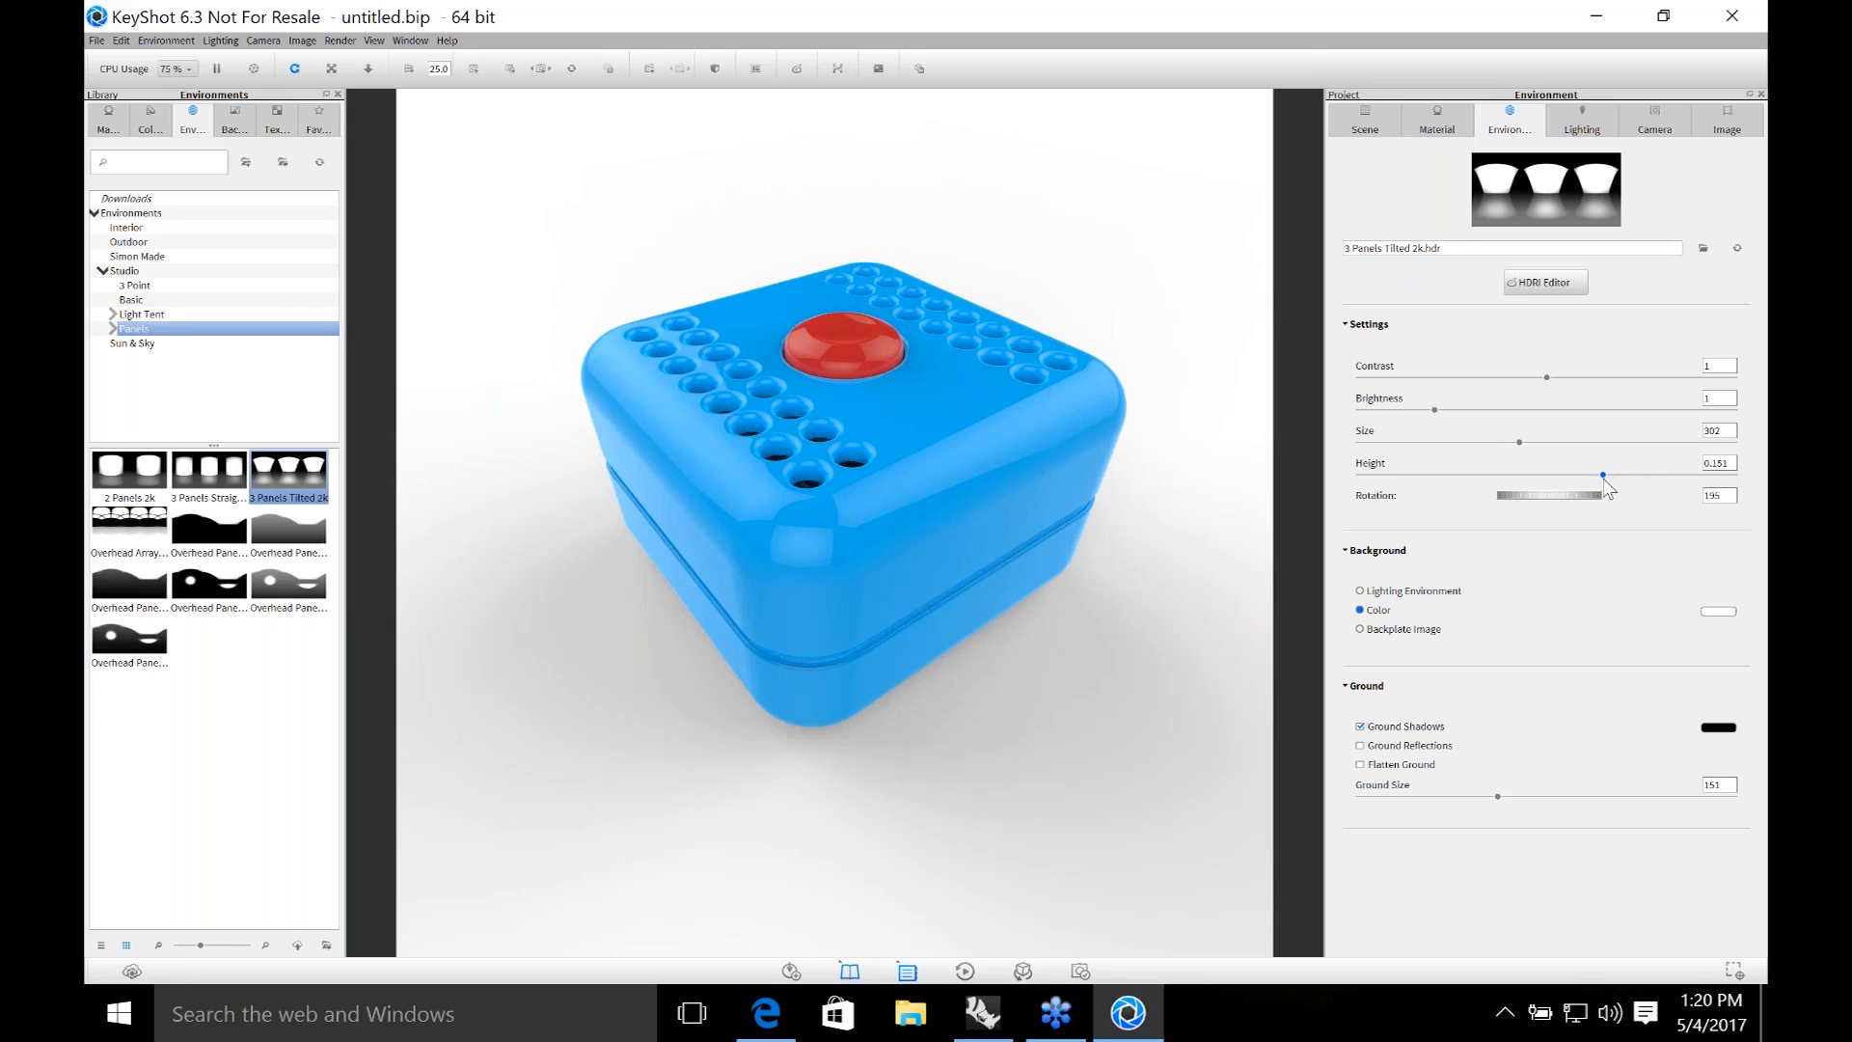
Readjust the lighting environment to a height of about -0.024 and a rotation of 199 degrees.
left_click_drag(1605, 475, 1544, 507)
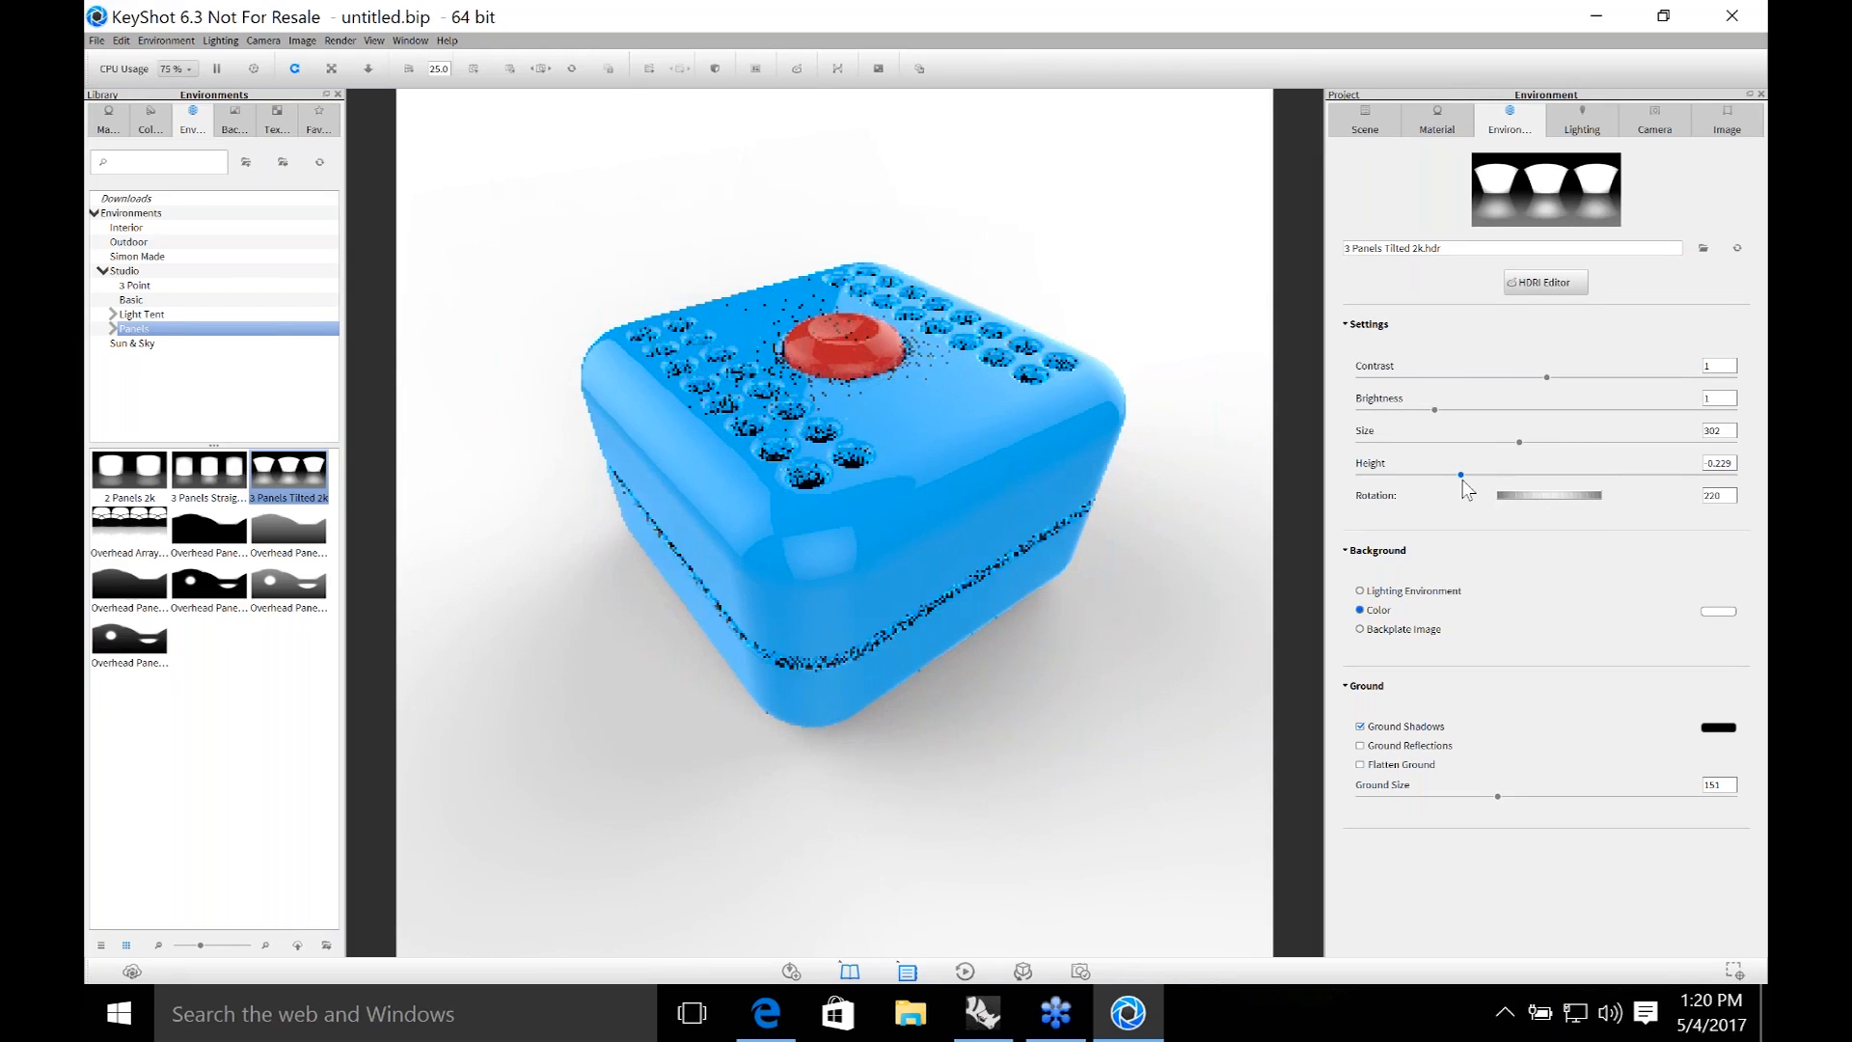
left_click_drag(1498, 475, 1547, 502)
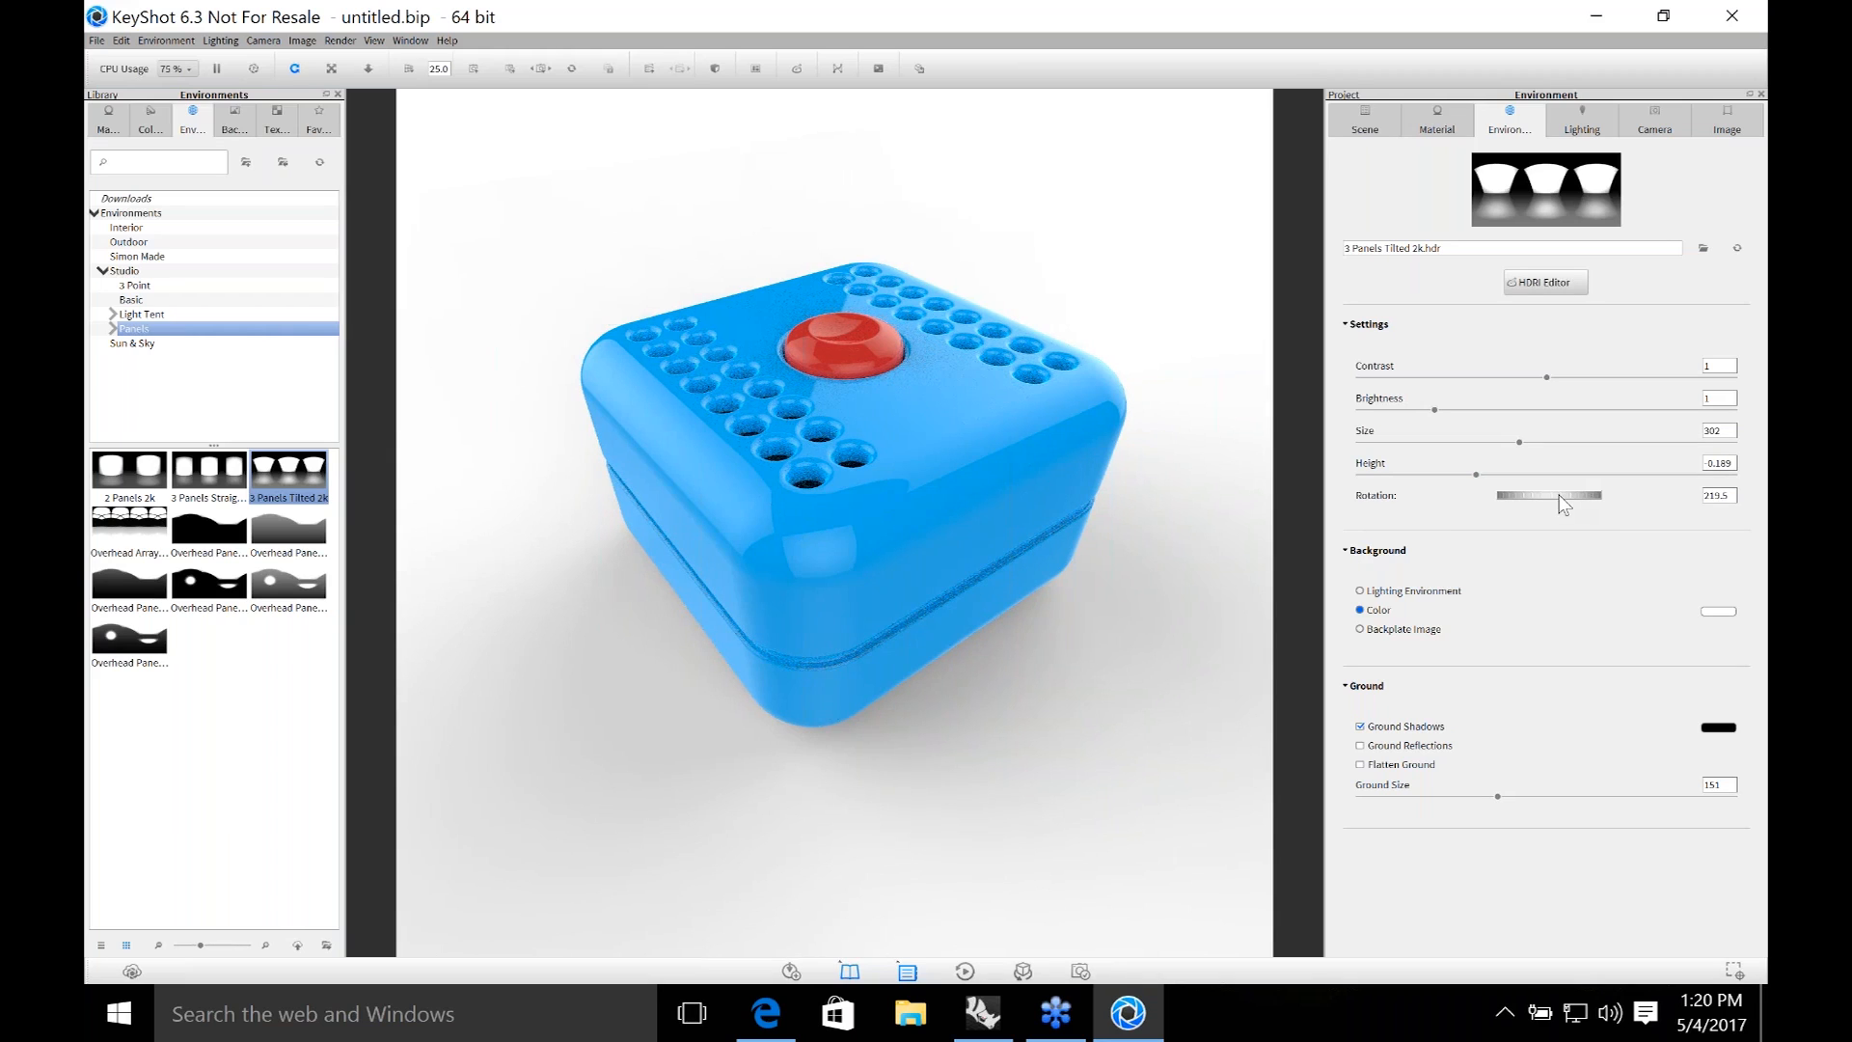
mouse_move(1562, 501)
left_mouse_down()
mouse_move(1437, 477)
mouse_move(1541, 489)
left_mouse_up()
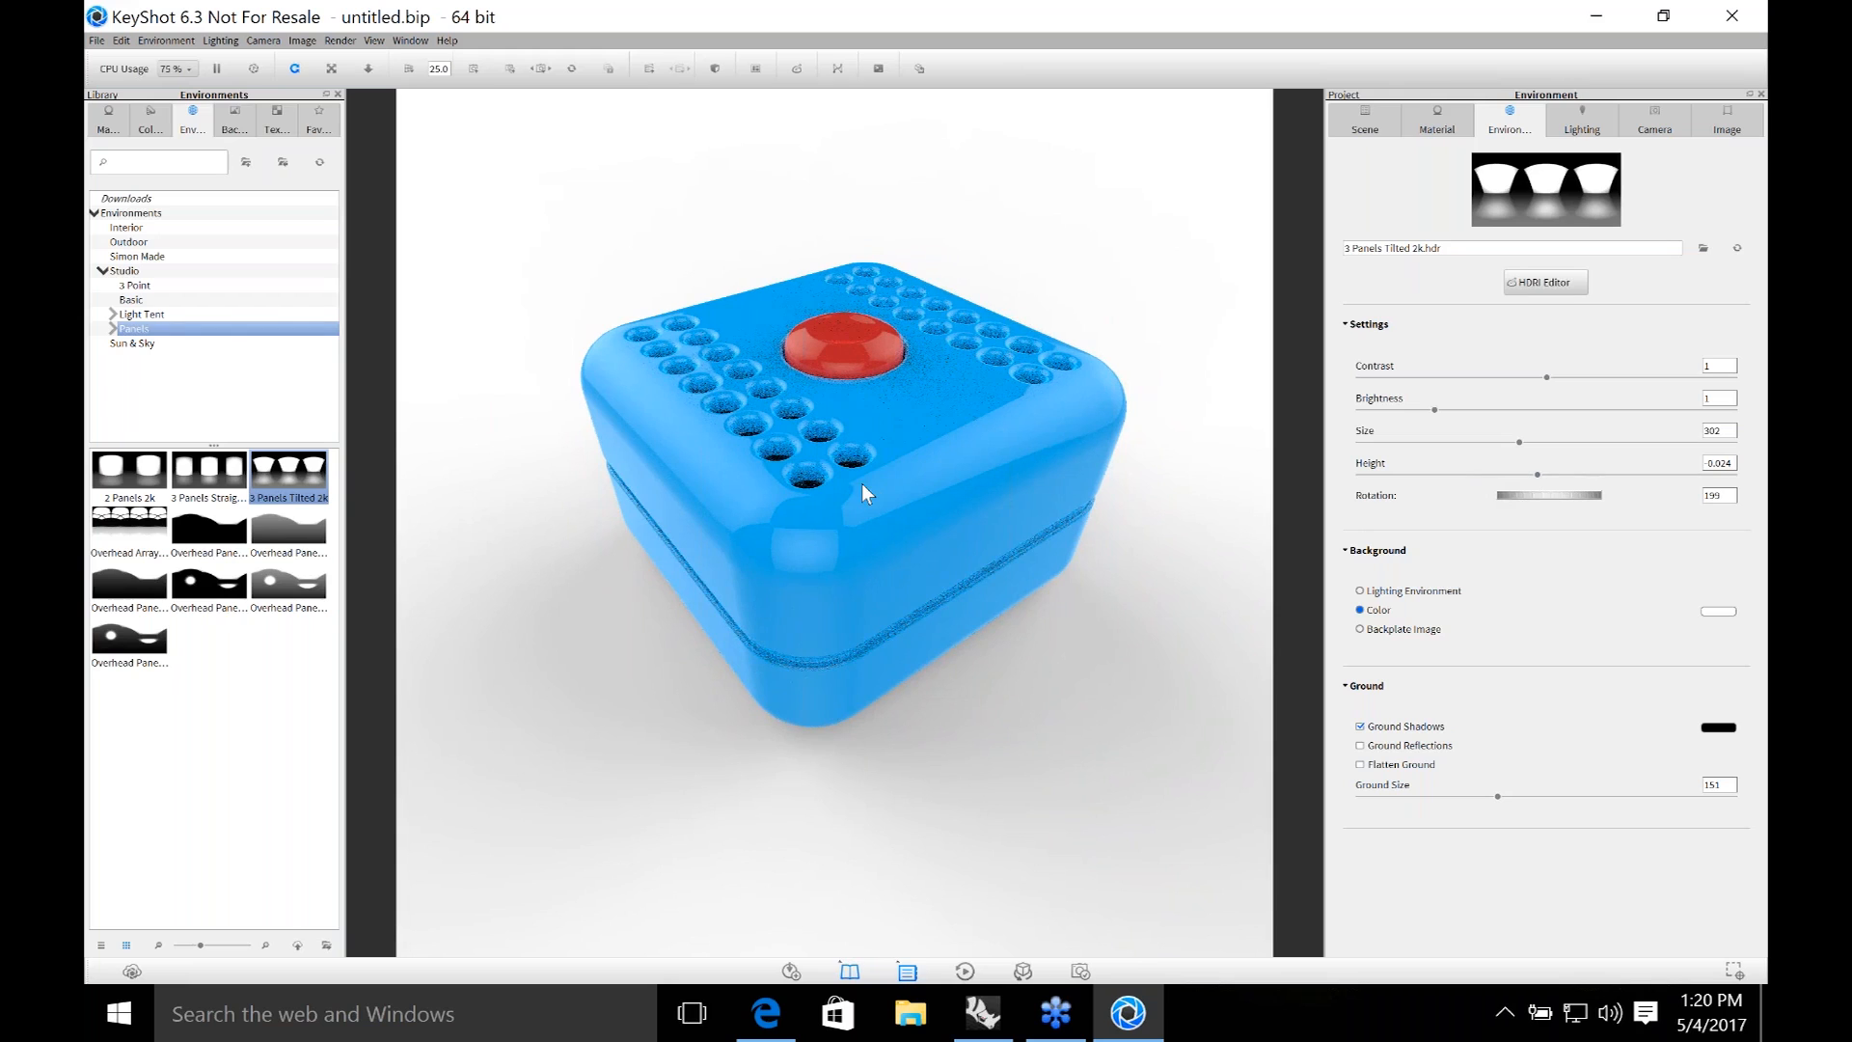
left_click_drag(1011, 608, 1069, 714)
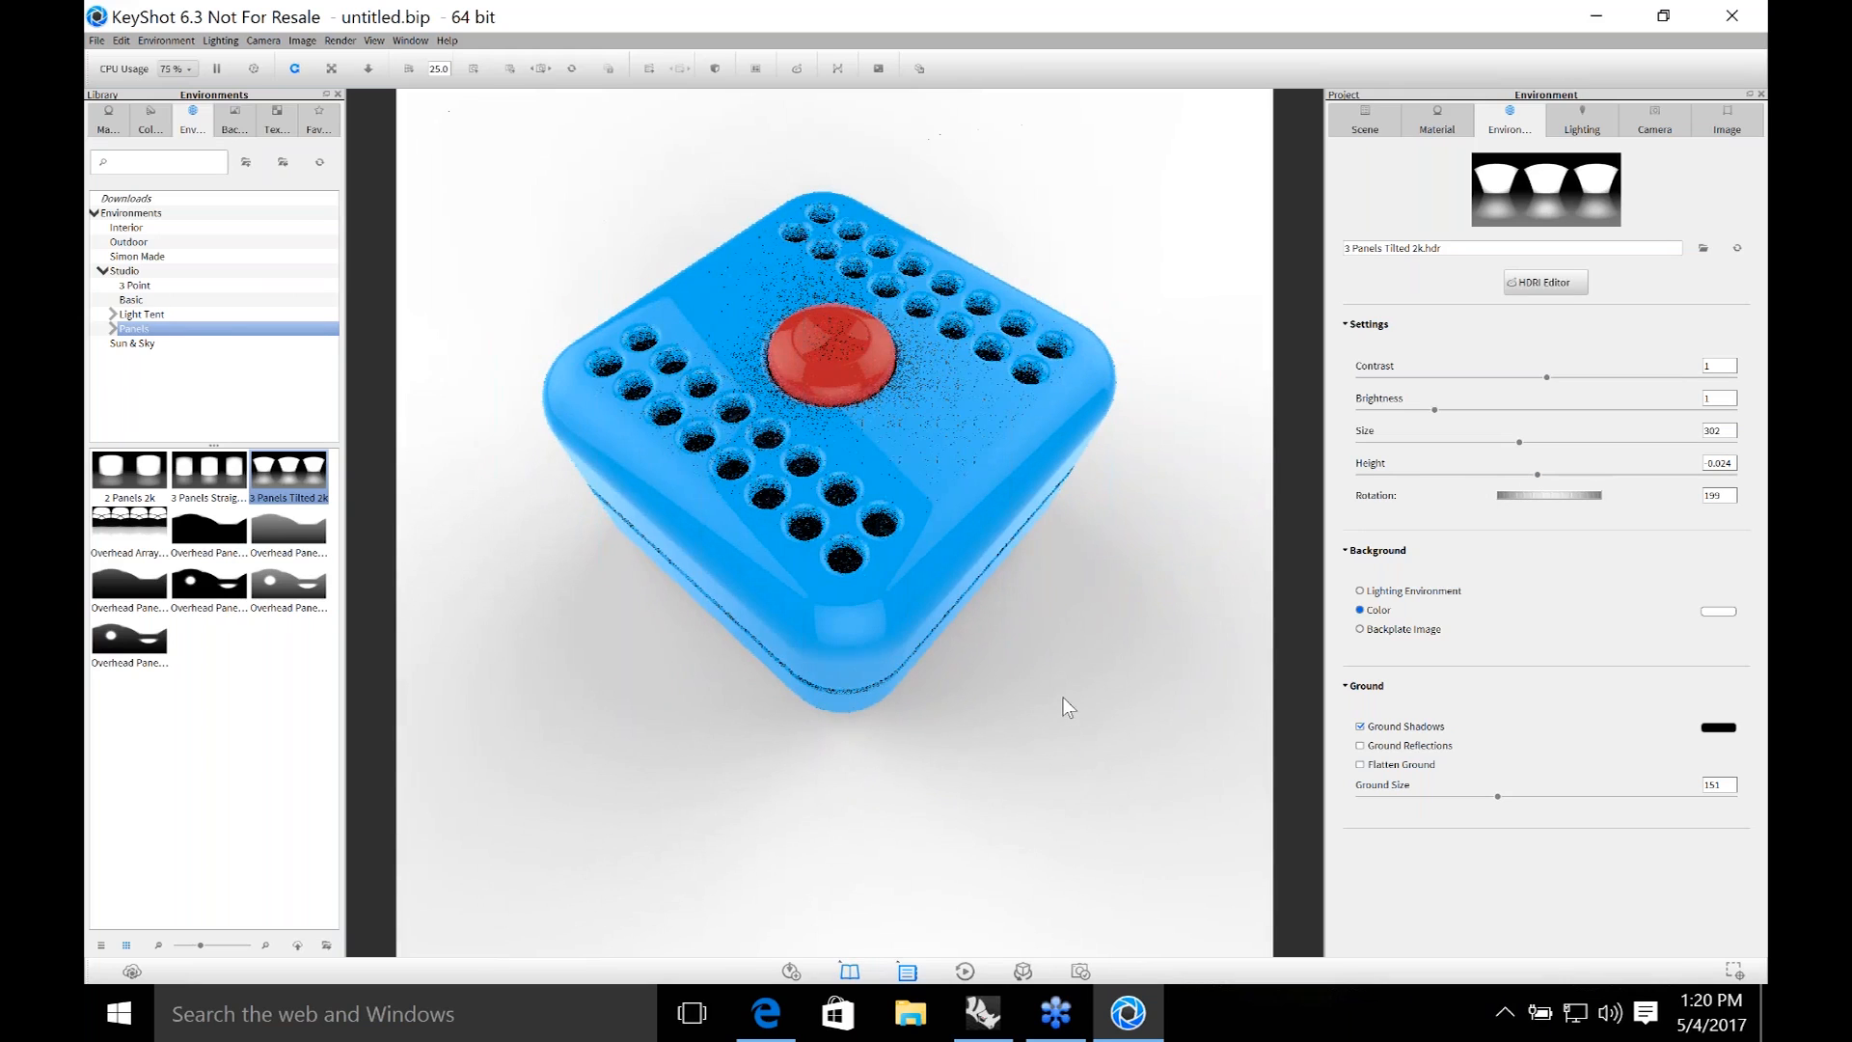
left_click_drag(984, 409, 922, 310)
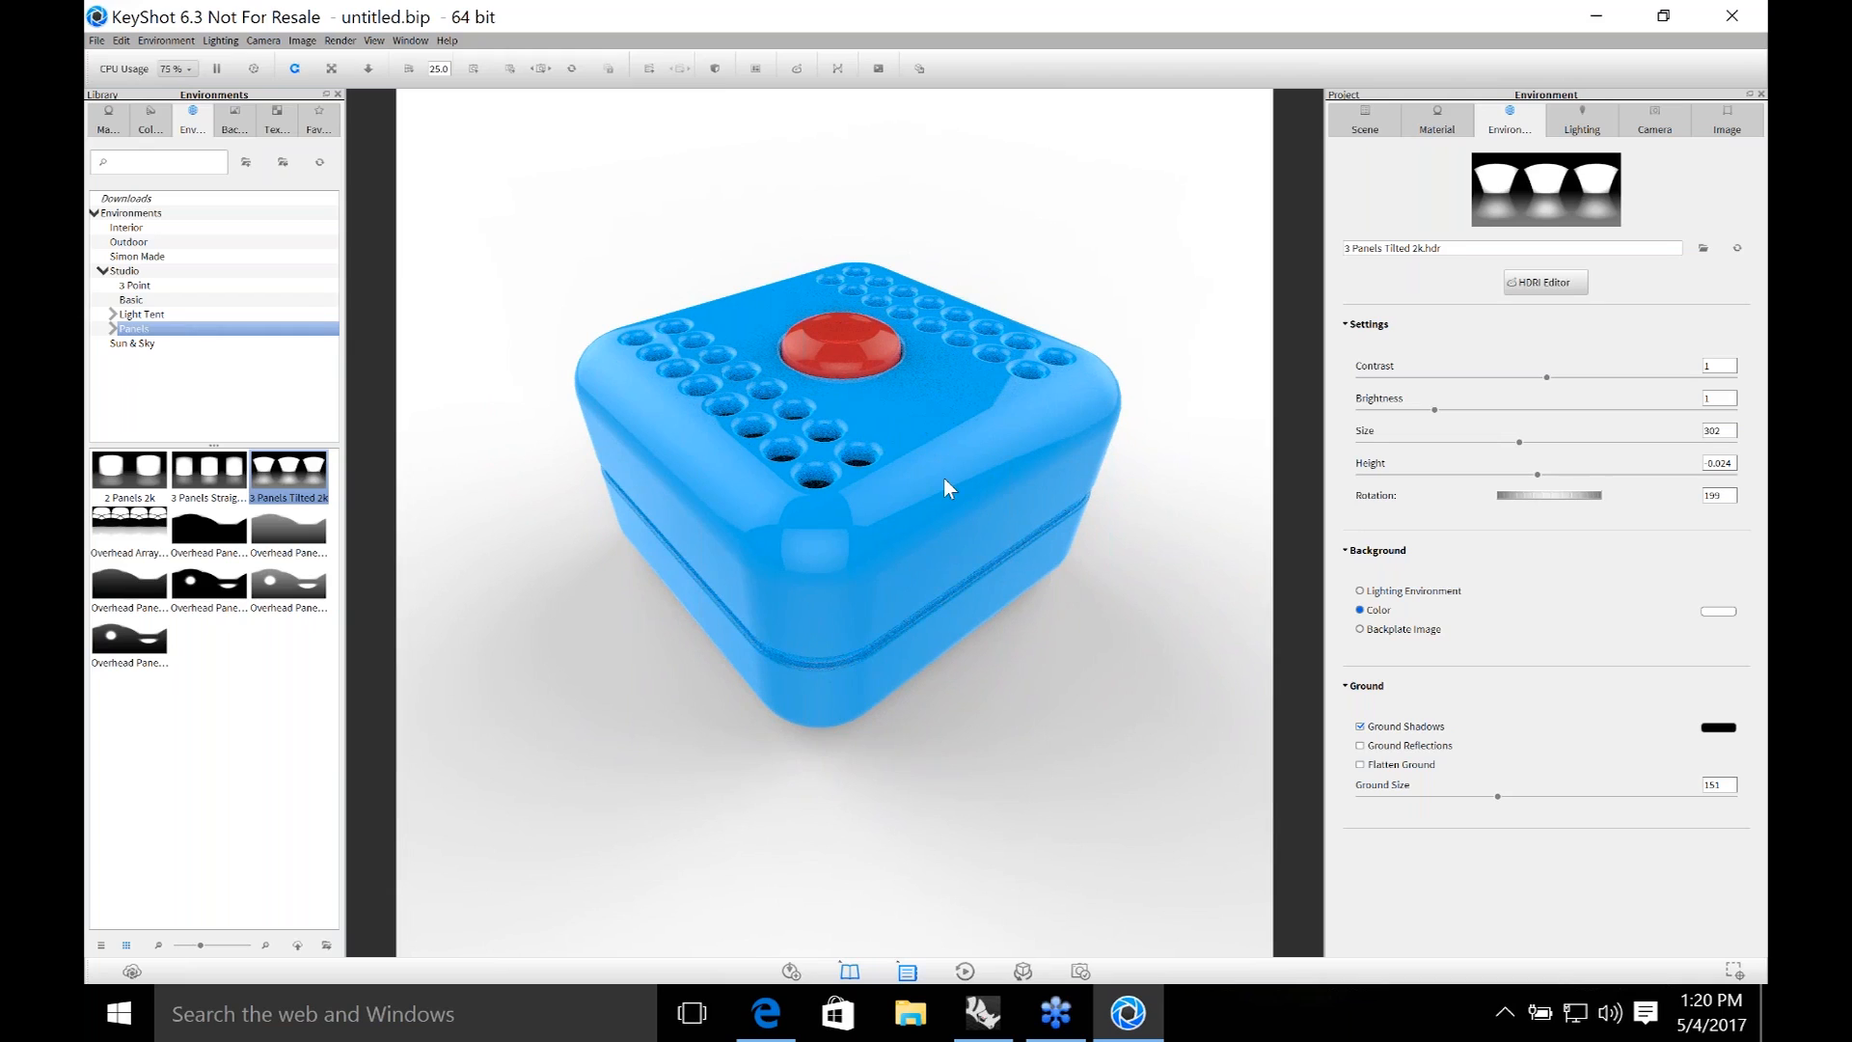
Set the roughness of the box body's light blue shiny plastic to 0.02.
double_click(904, 426)
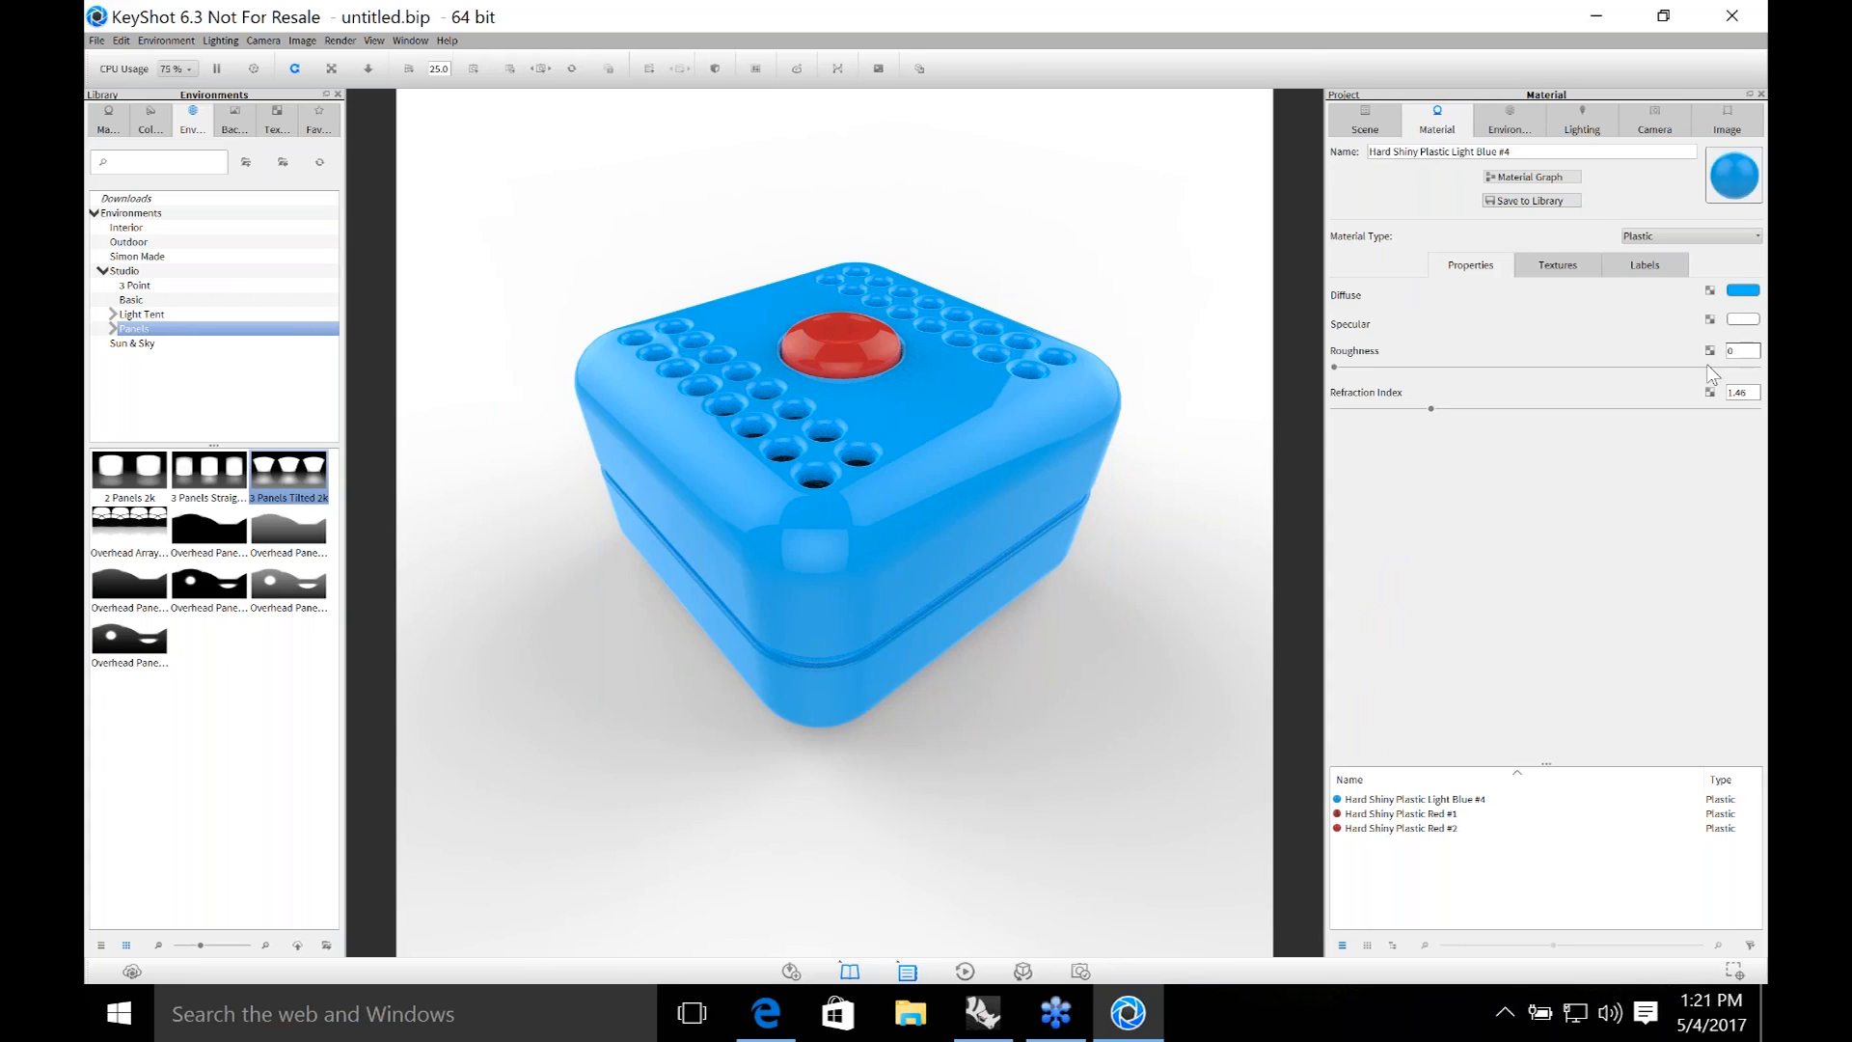
double_click(1737, 351)
left_click(1746, 357)
type(".02")
key("Return")
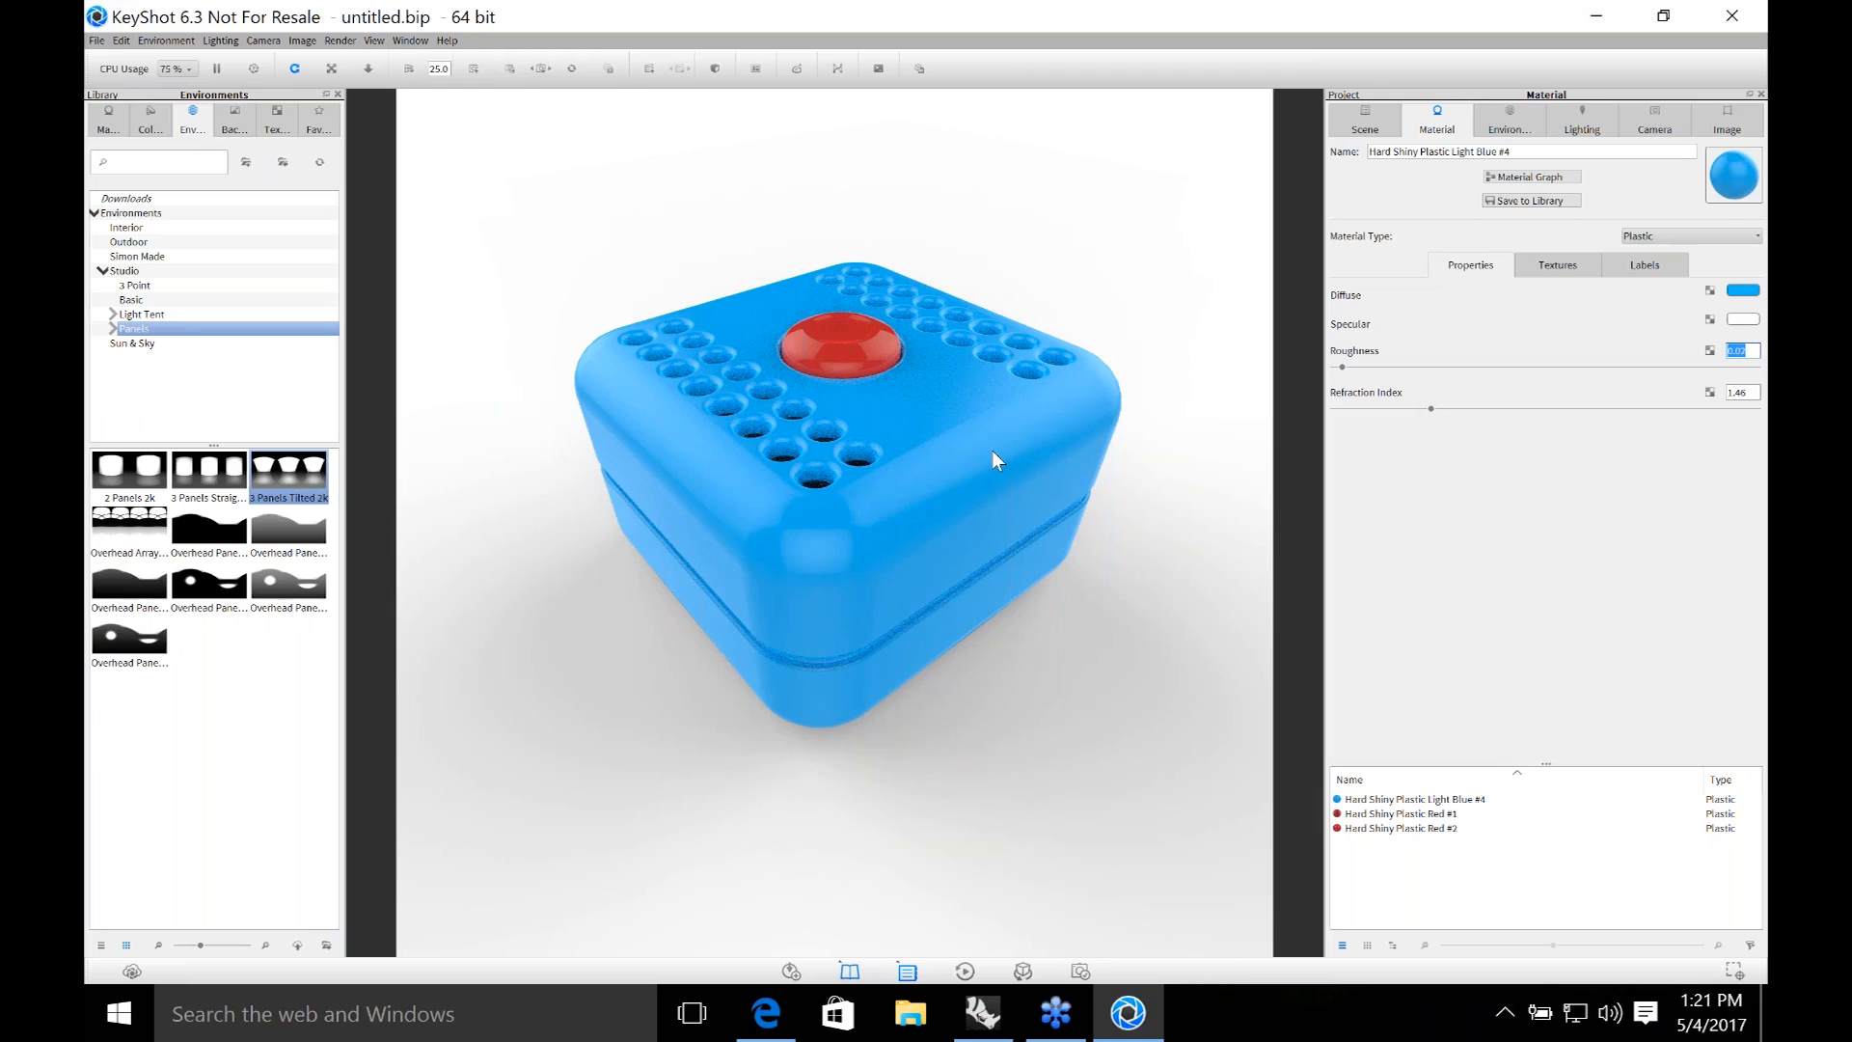
Set the roughness of the button's red shiny plastic to 0.02.
double_click(864, 345)
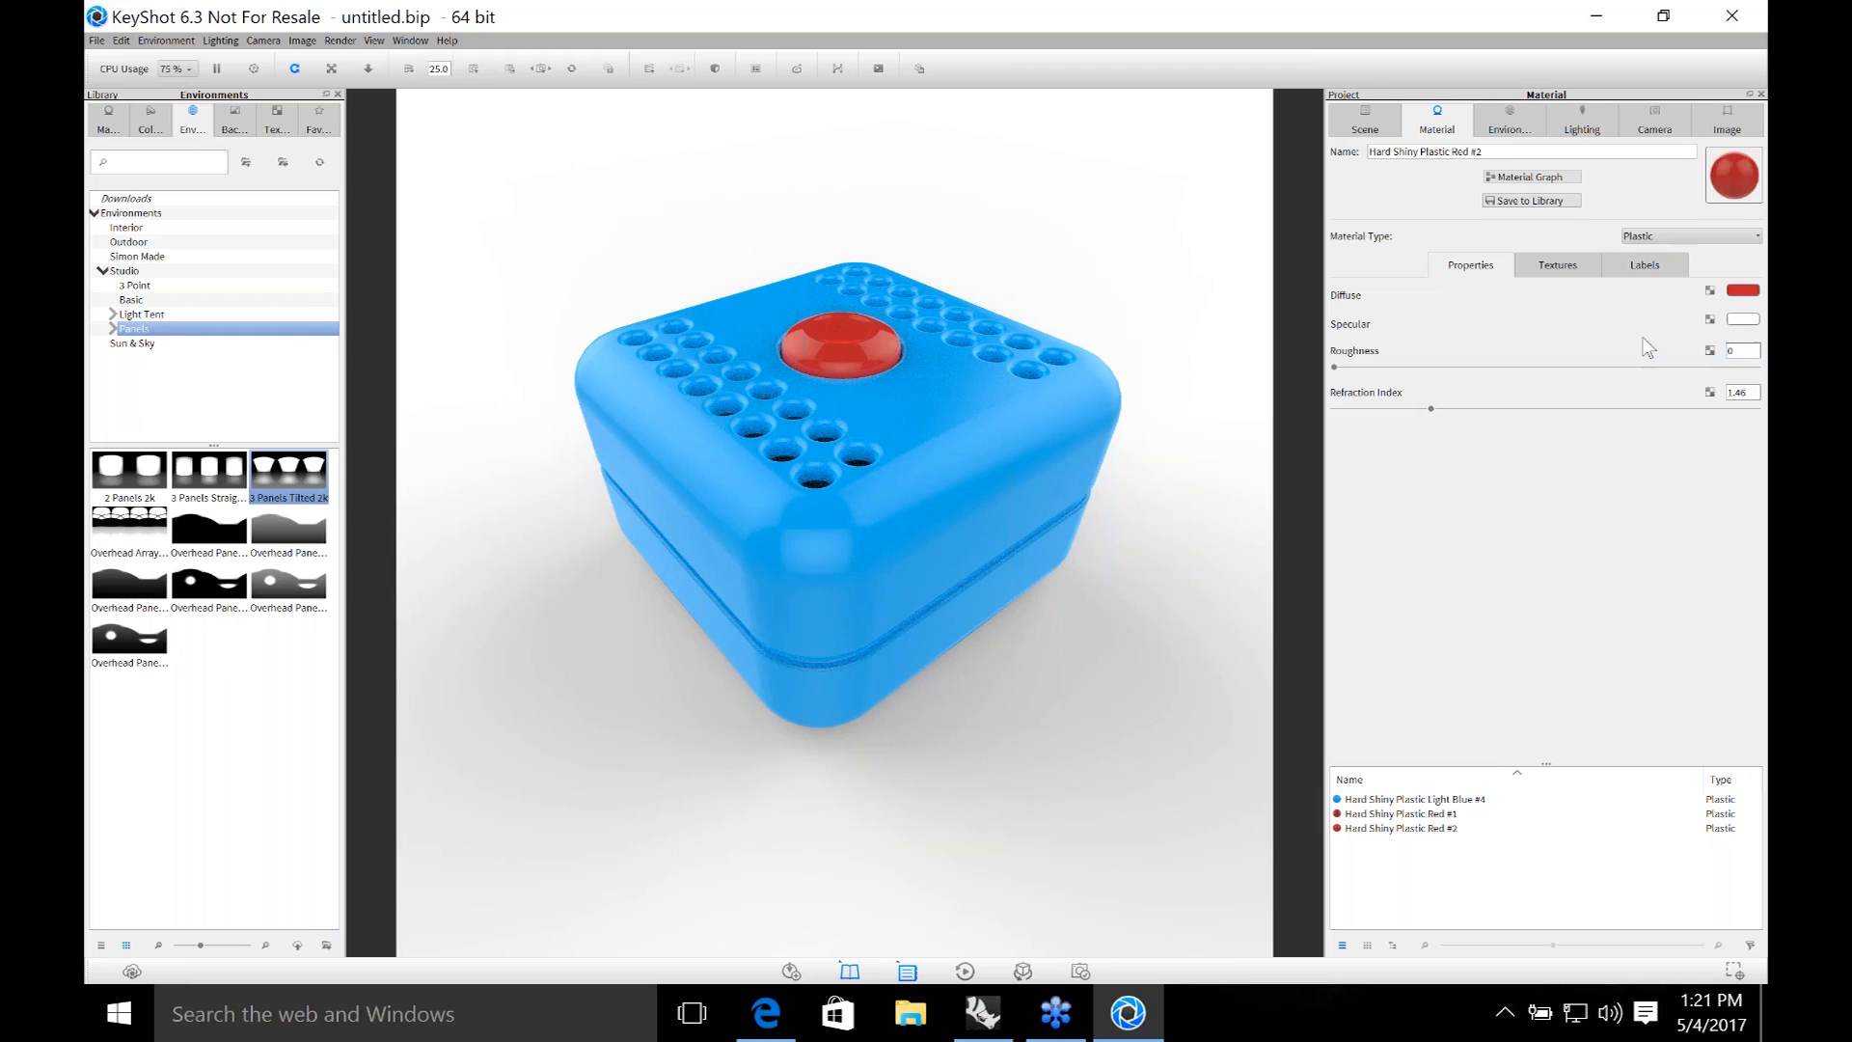
double_click(1737, 355)
type(".")
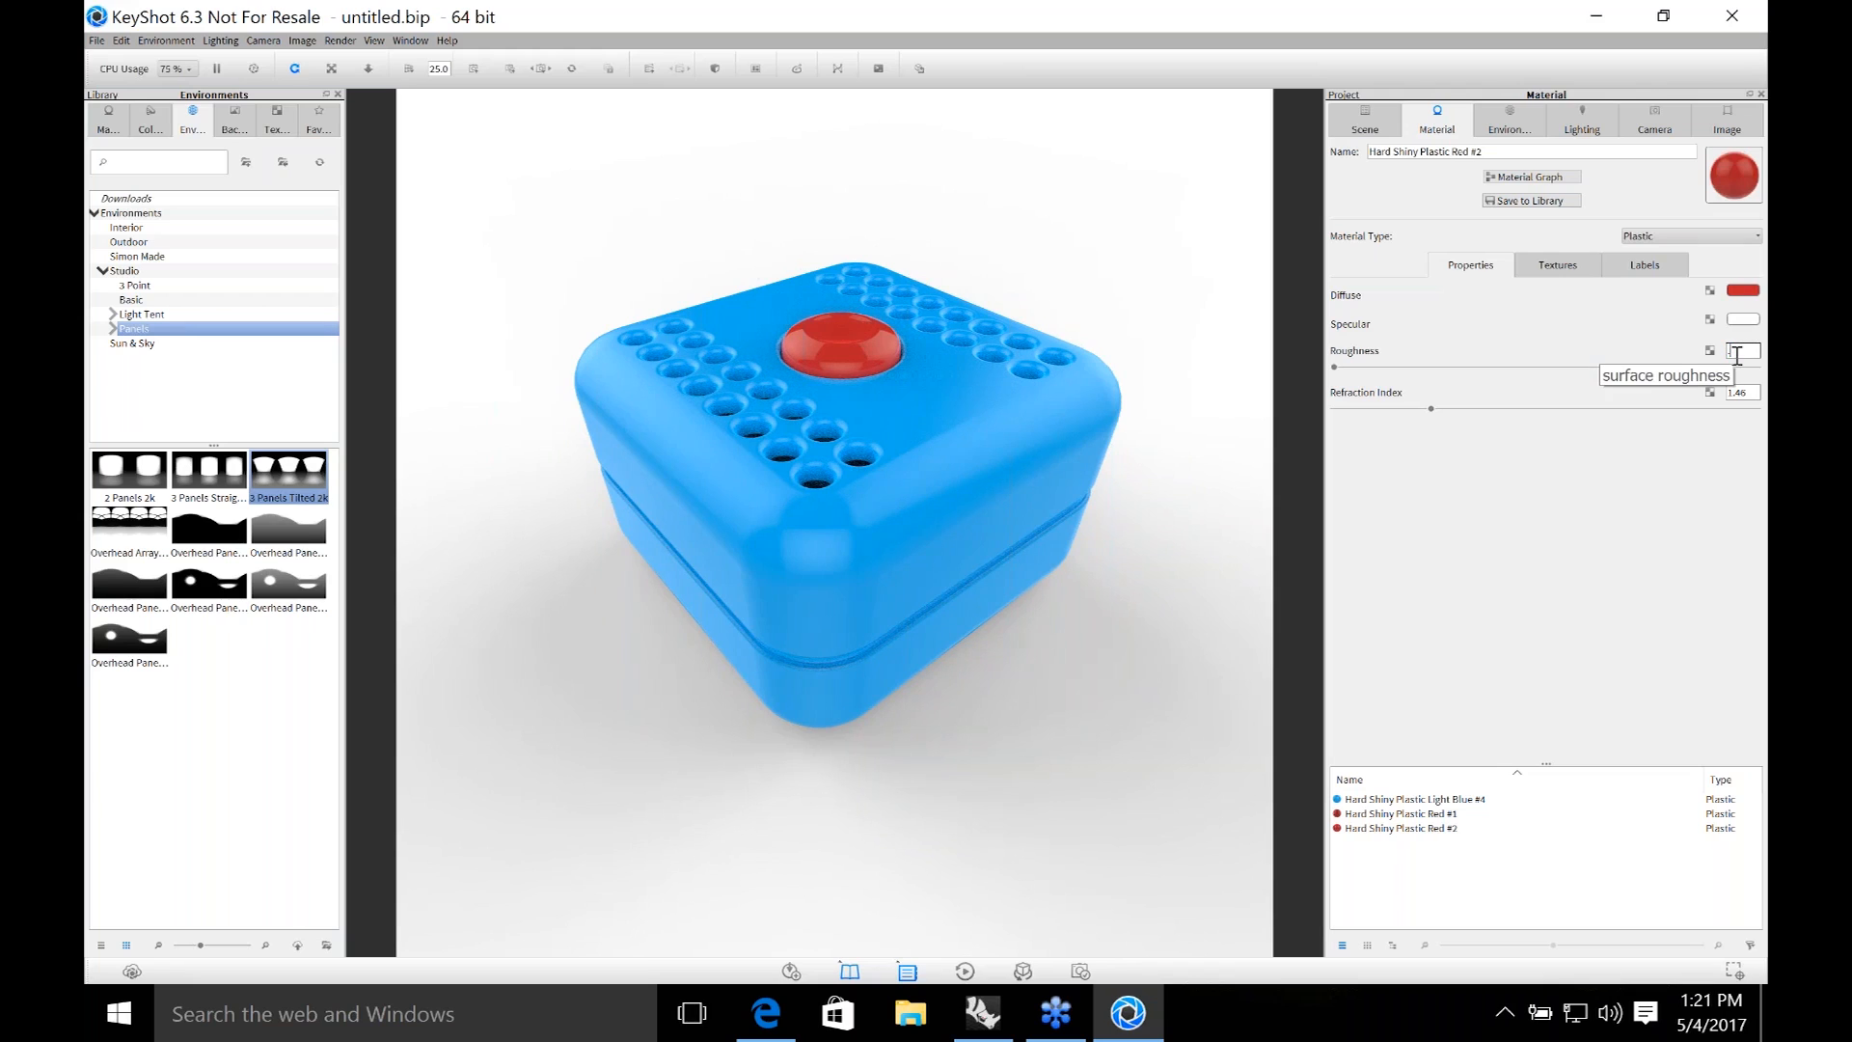
type("0")
key("Return")
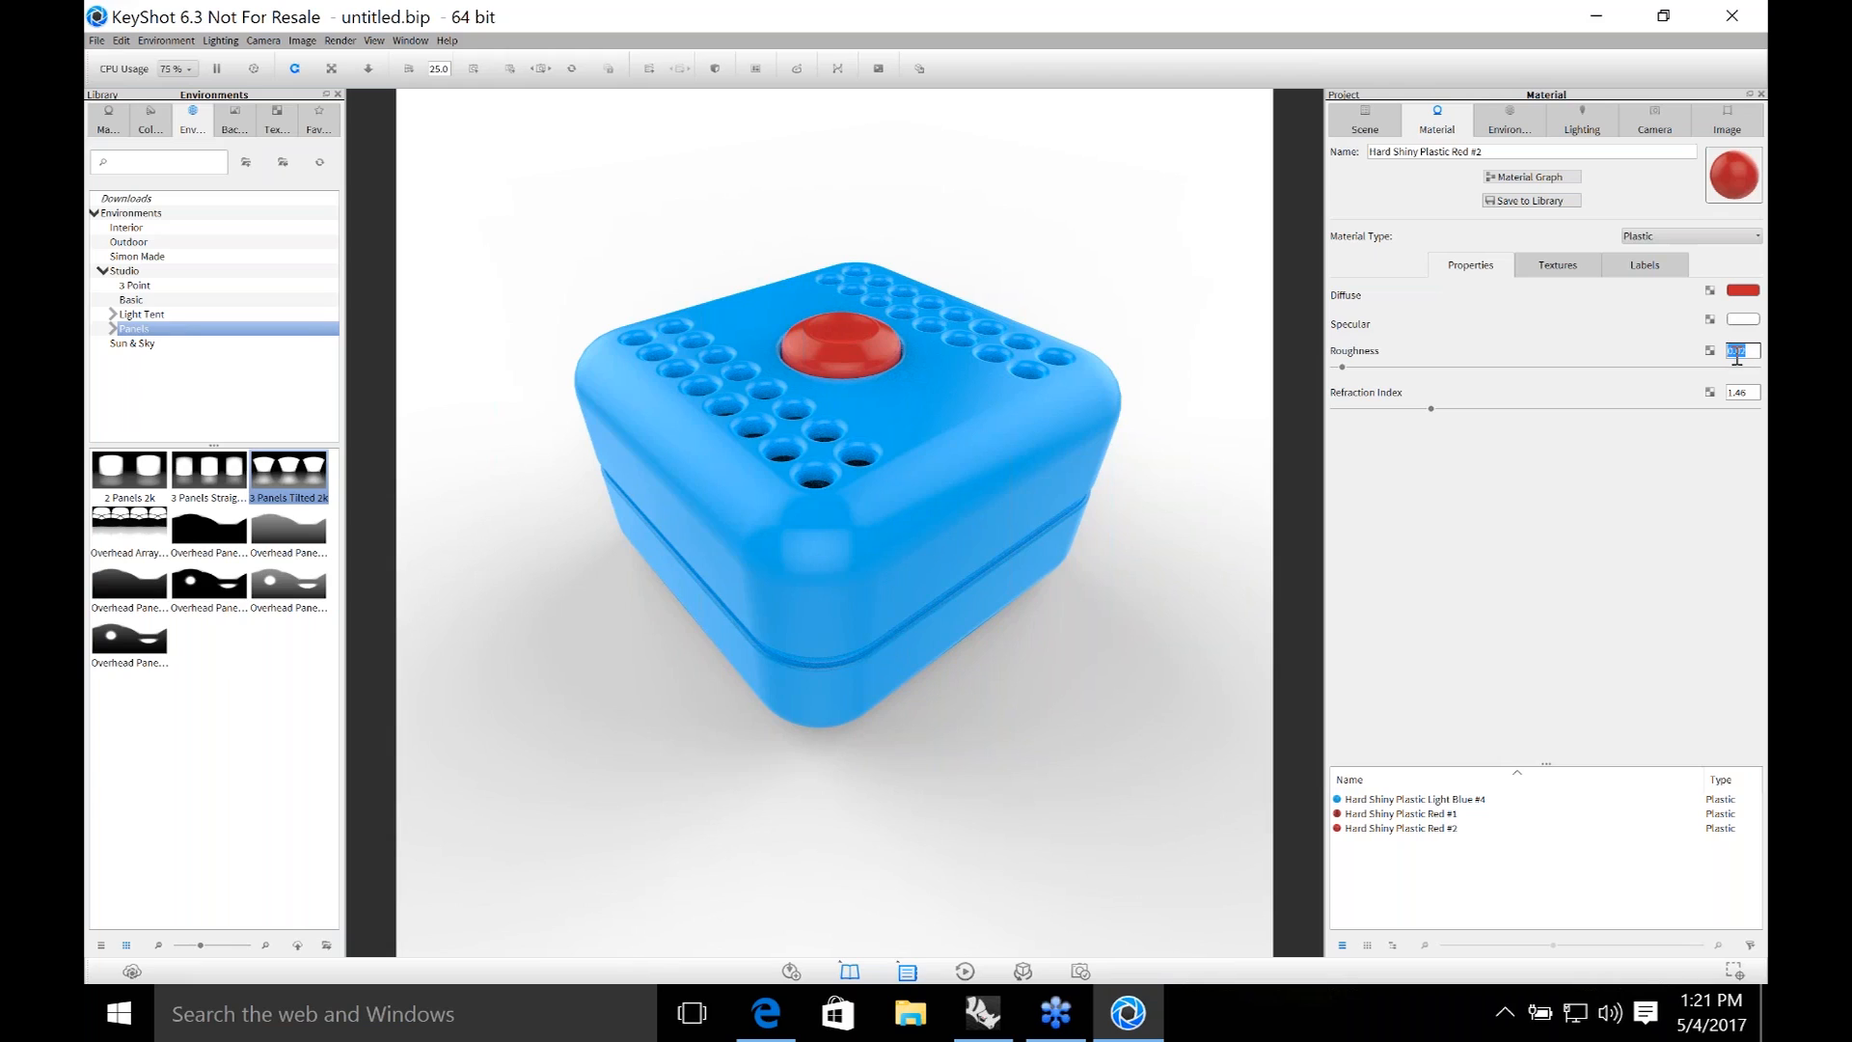
left_click(1559, 267)
left_click(1476, 262)
Try the Wood Planks and two Rons Natural Grunge materials from the Downloads material folder on the box body.
left_click(108, 121)
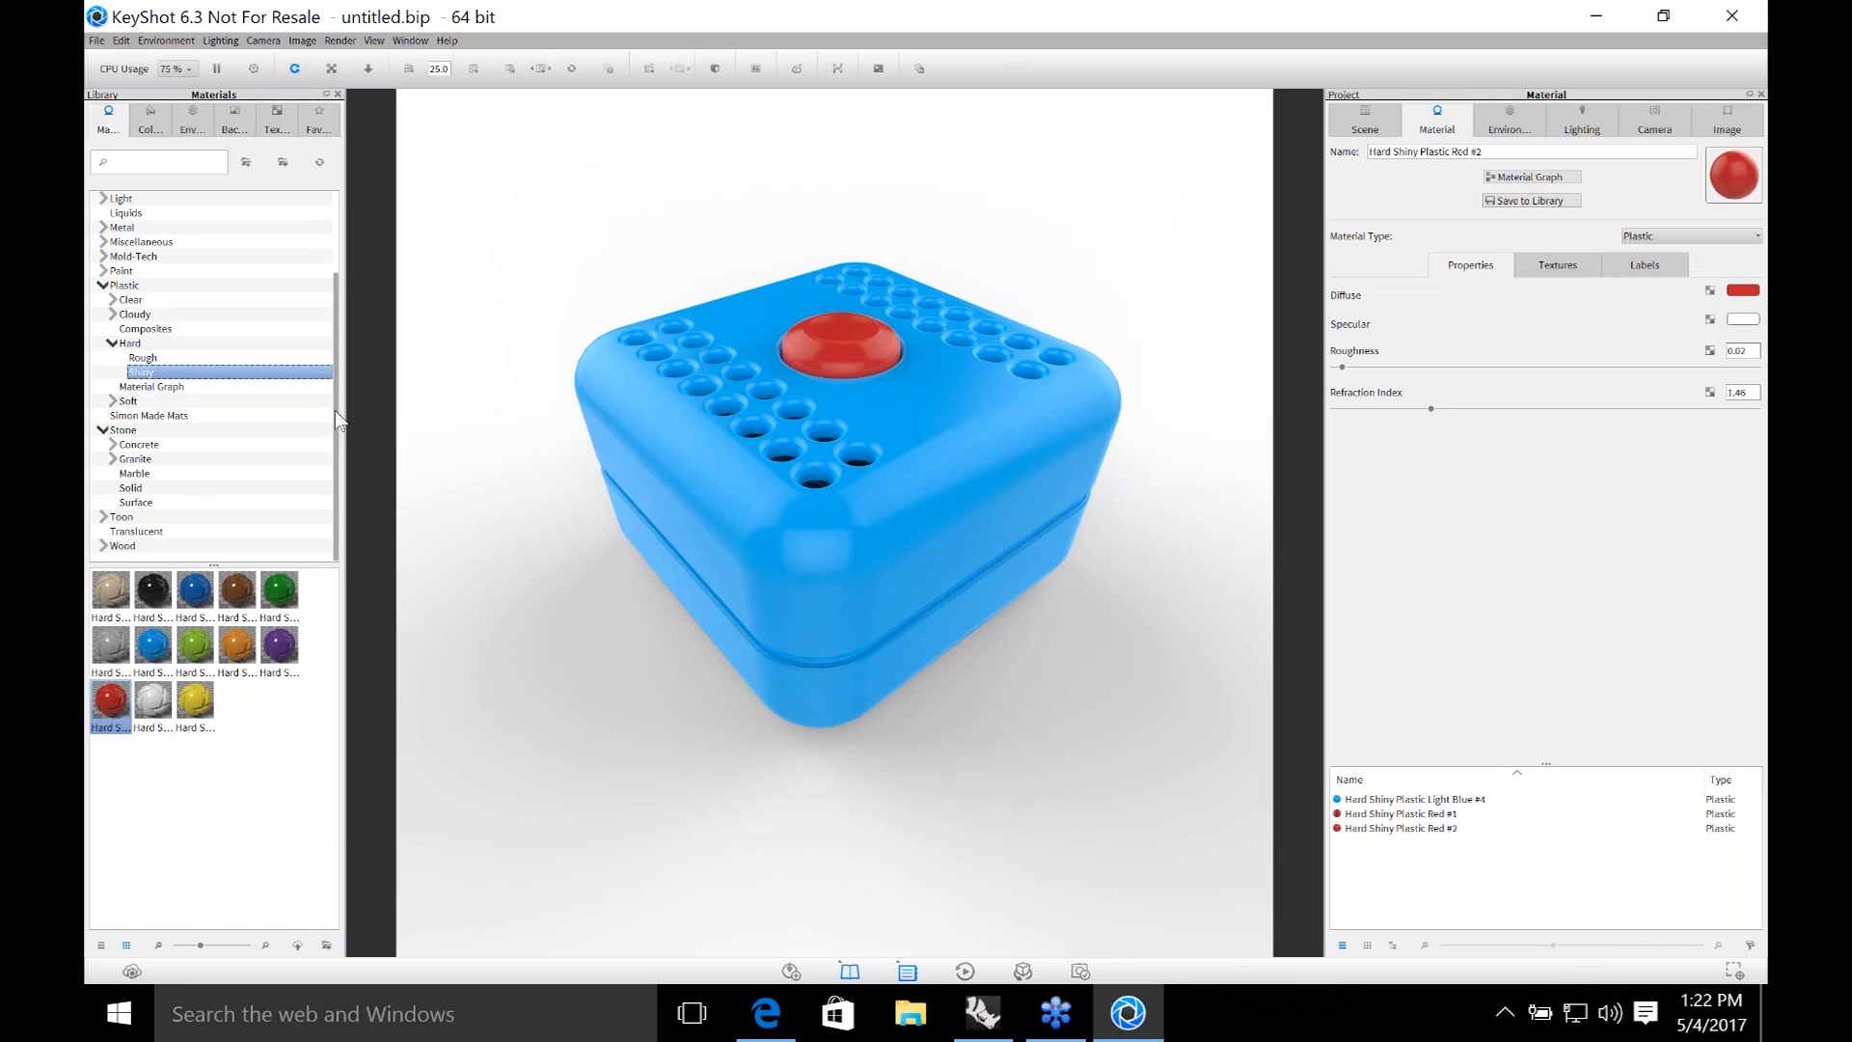
scroll(342, 403, "up", 3)
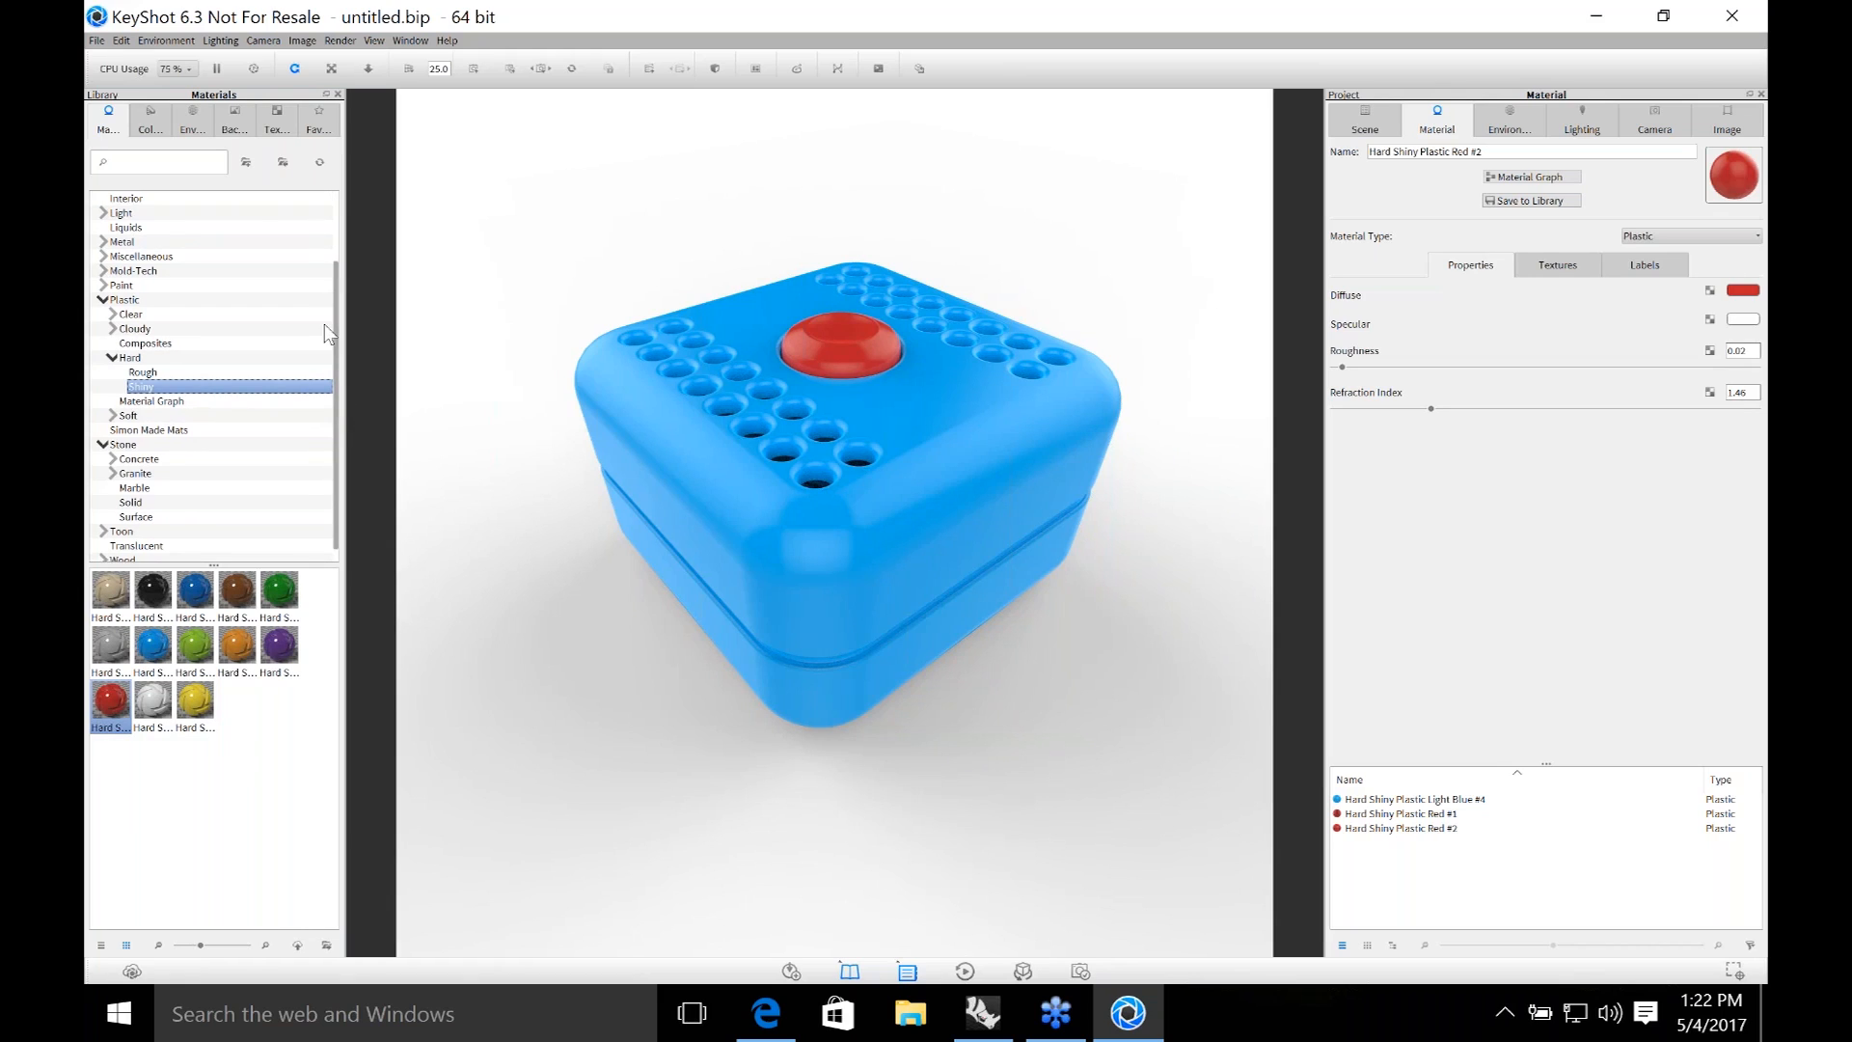
left_click(135, 198)
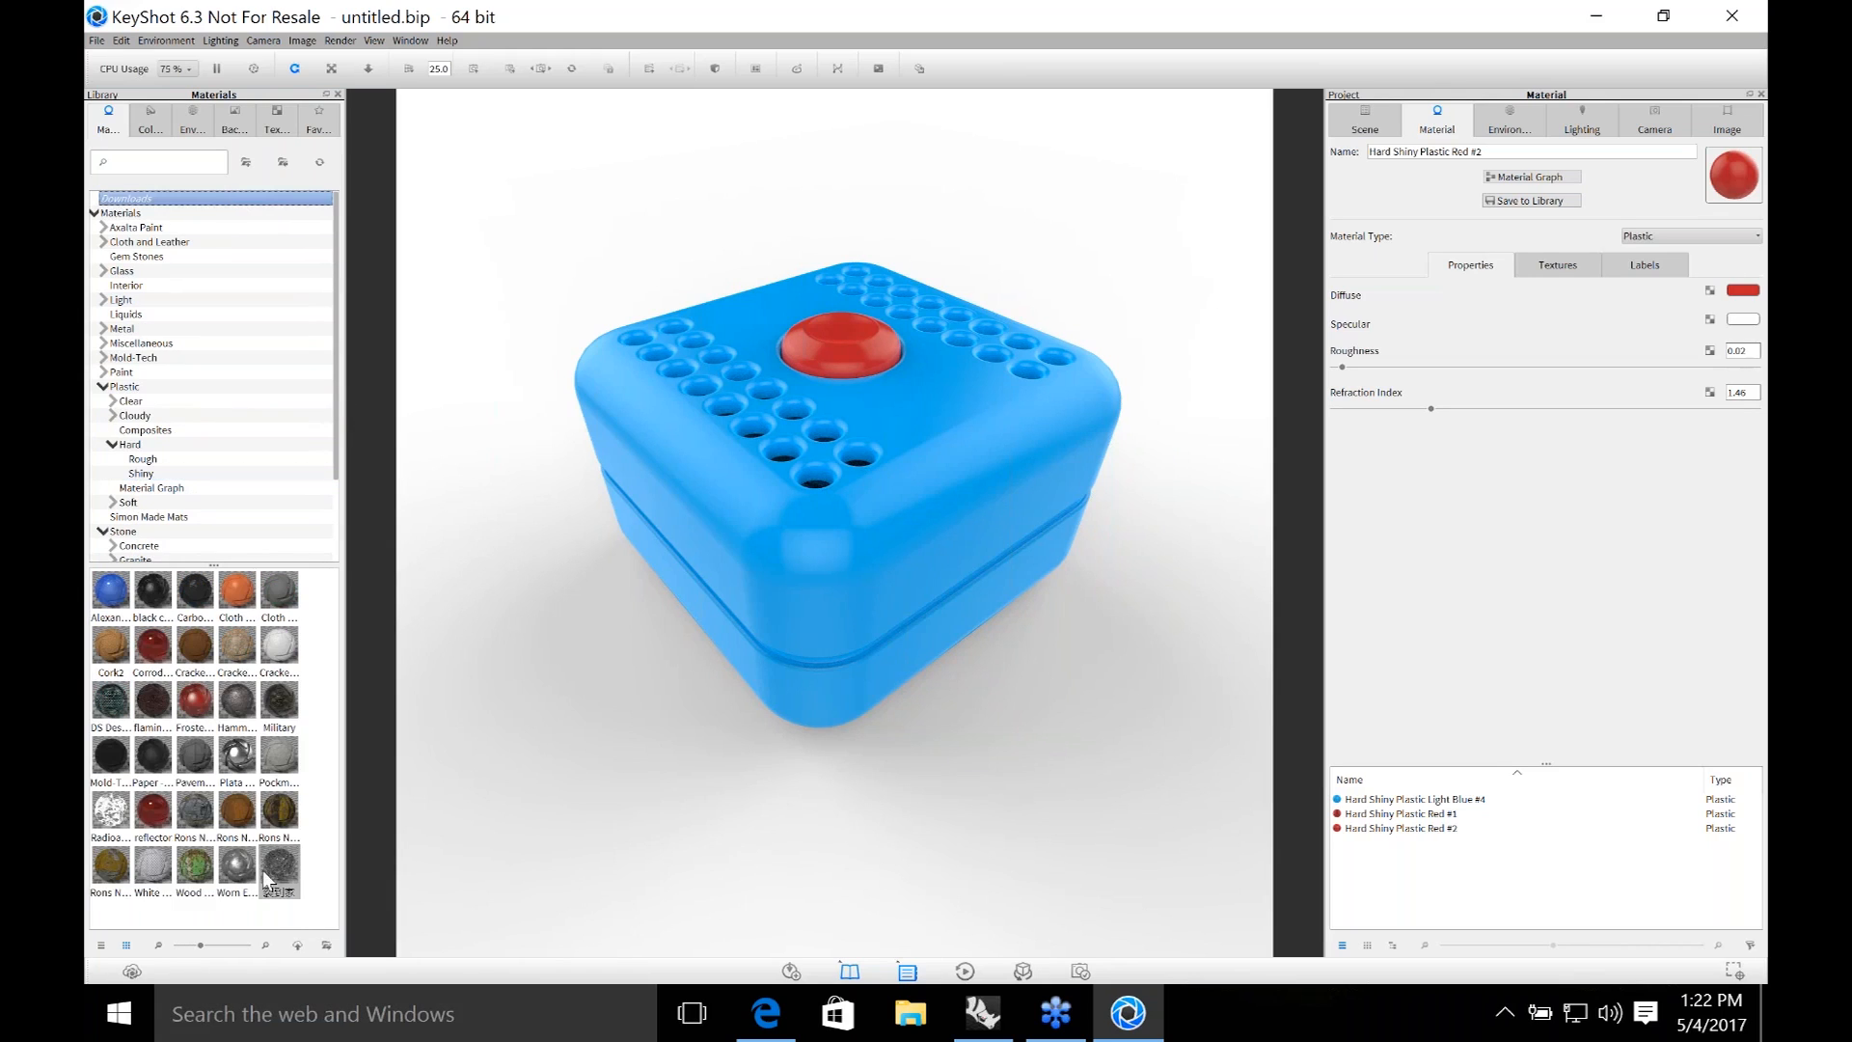
left_click_drag(200, 874, 818, 637)
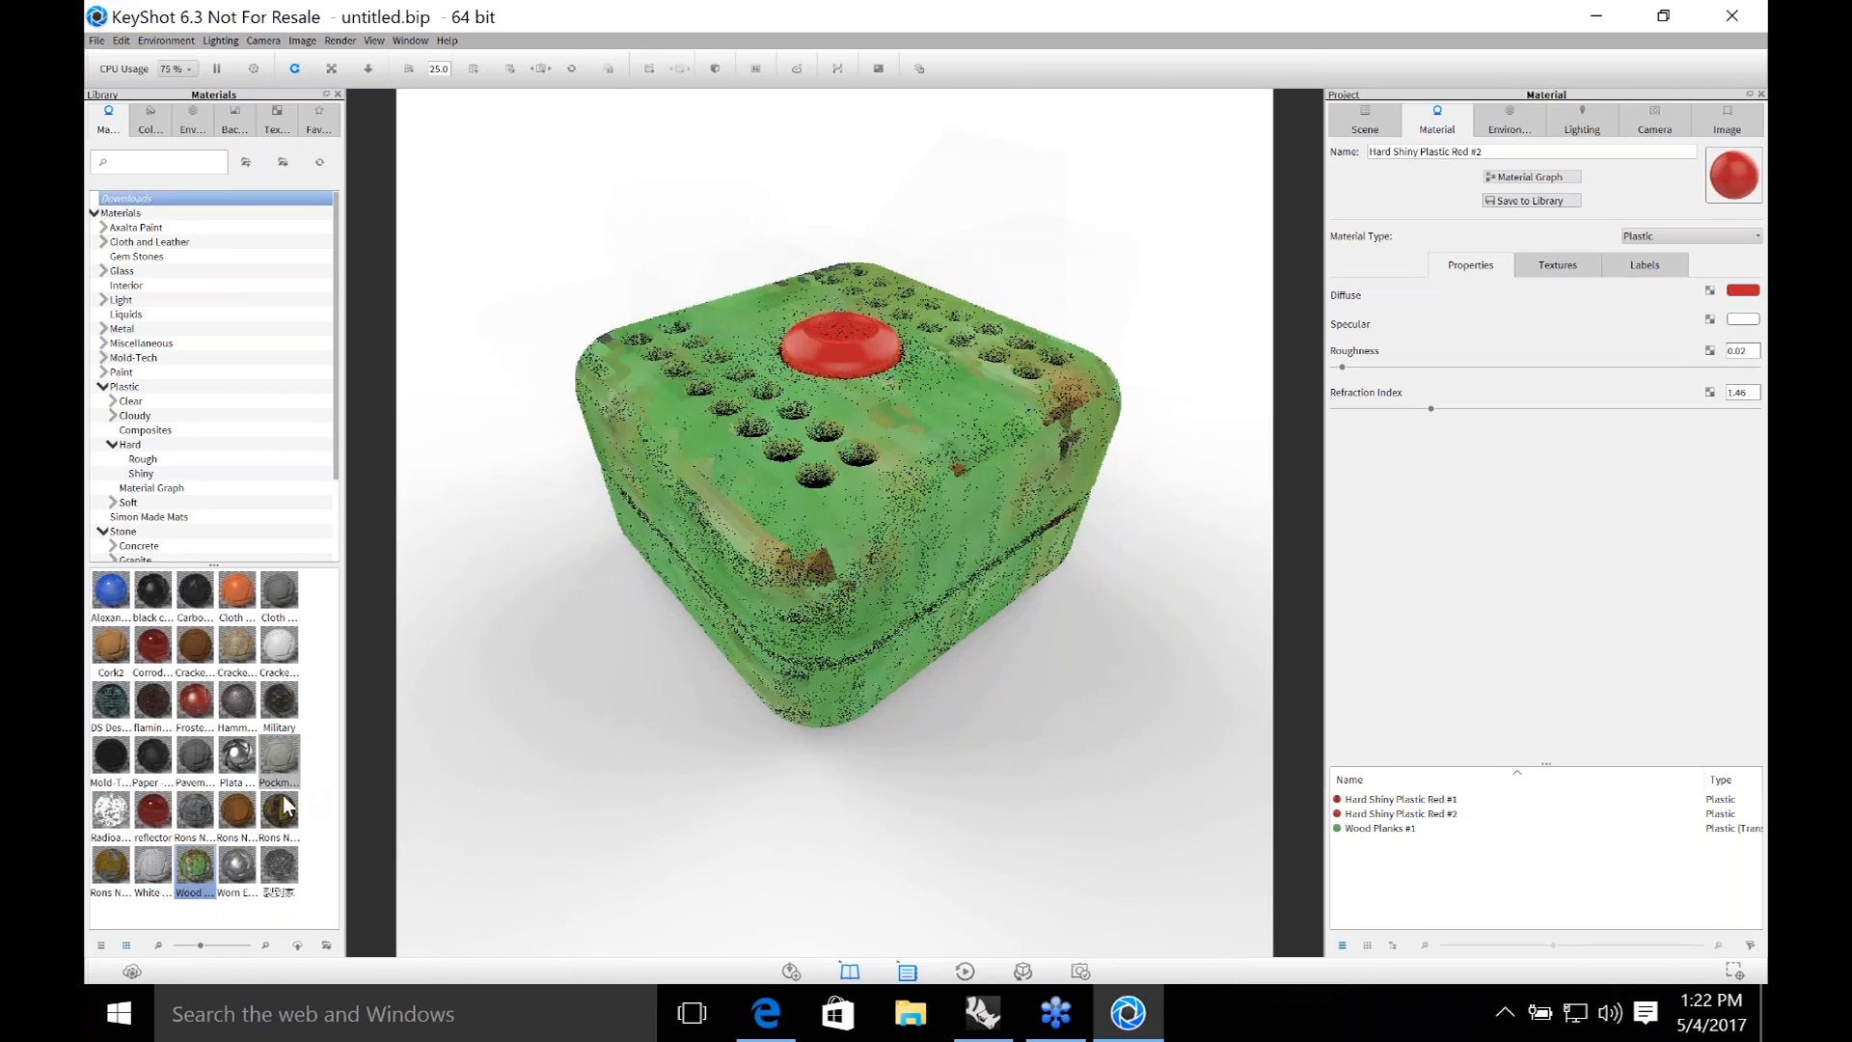
left_click_drag(94, 862, 845, 582)
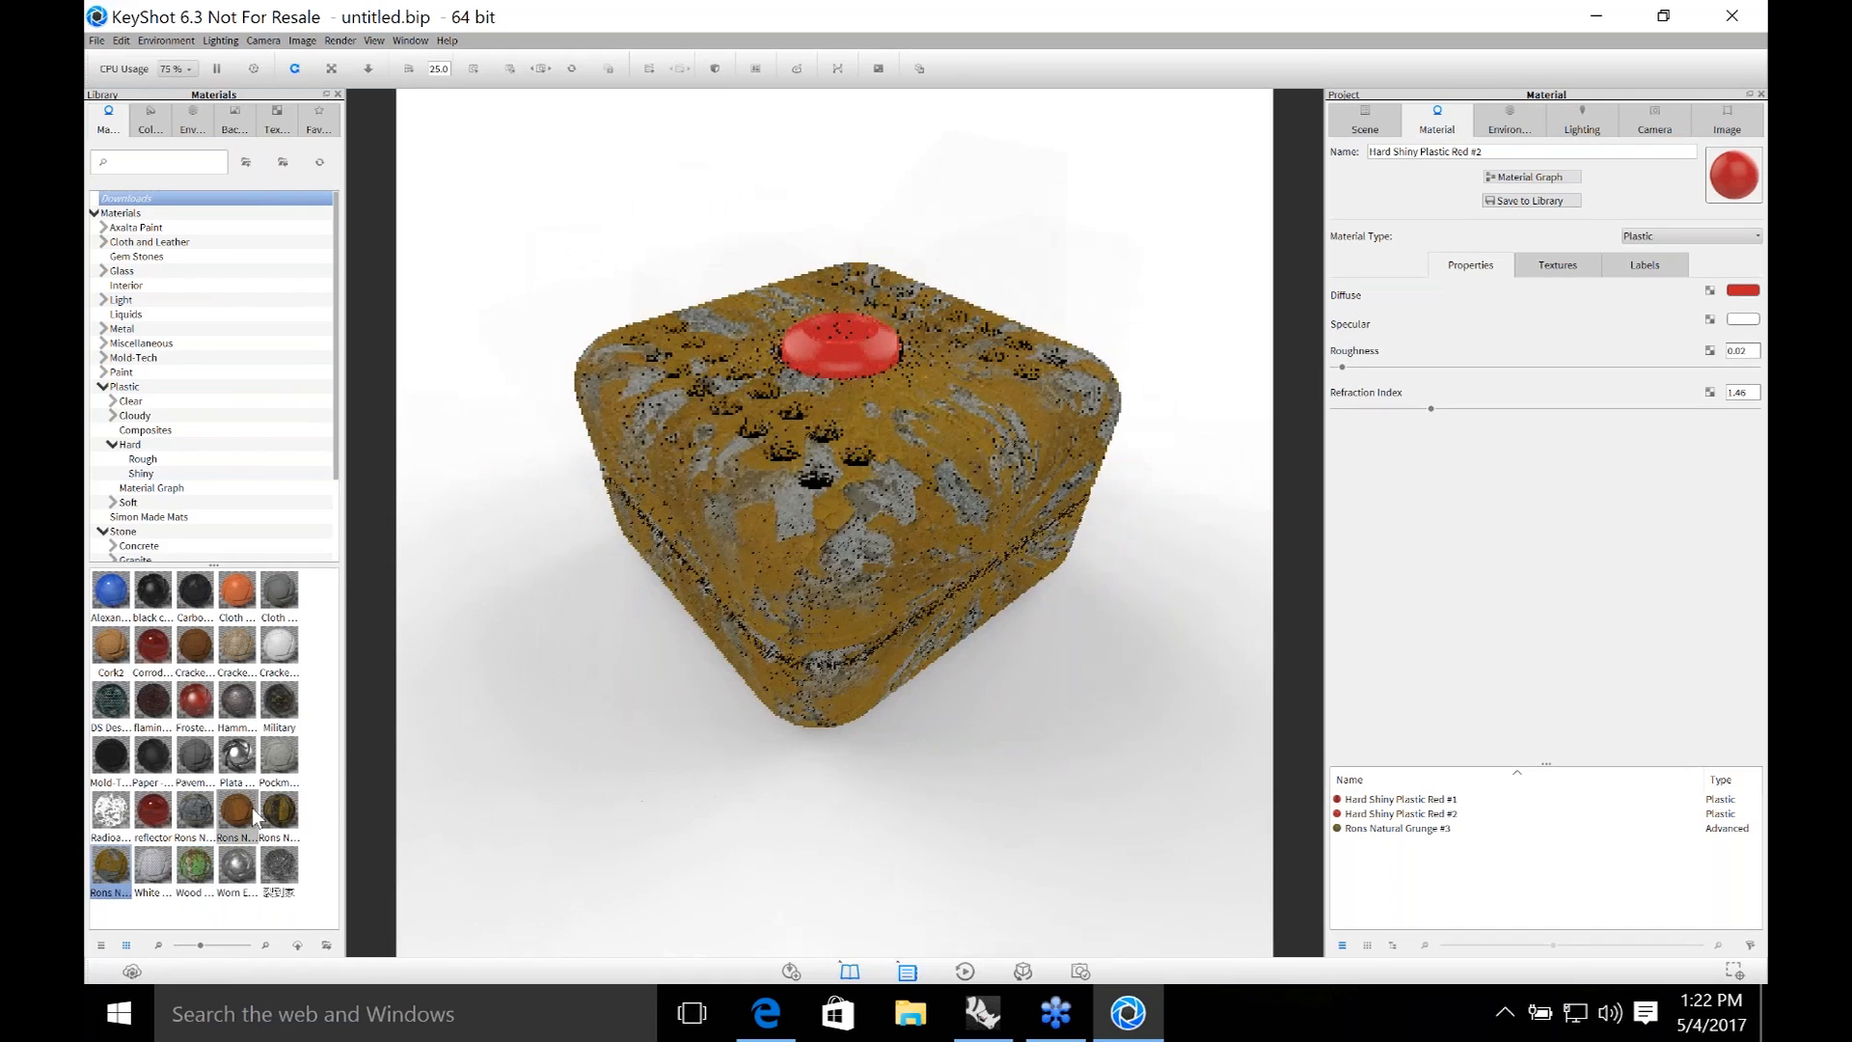
left_click_drag(195, 813, 905, 602)
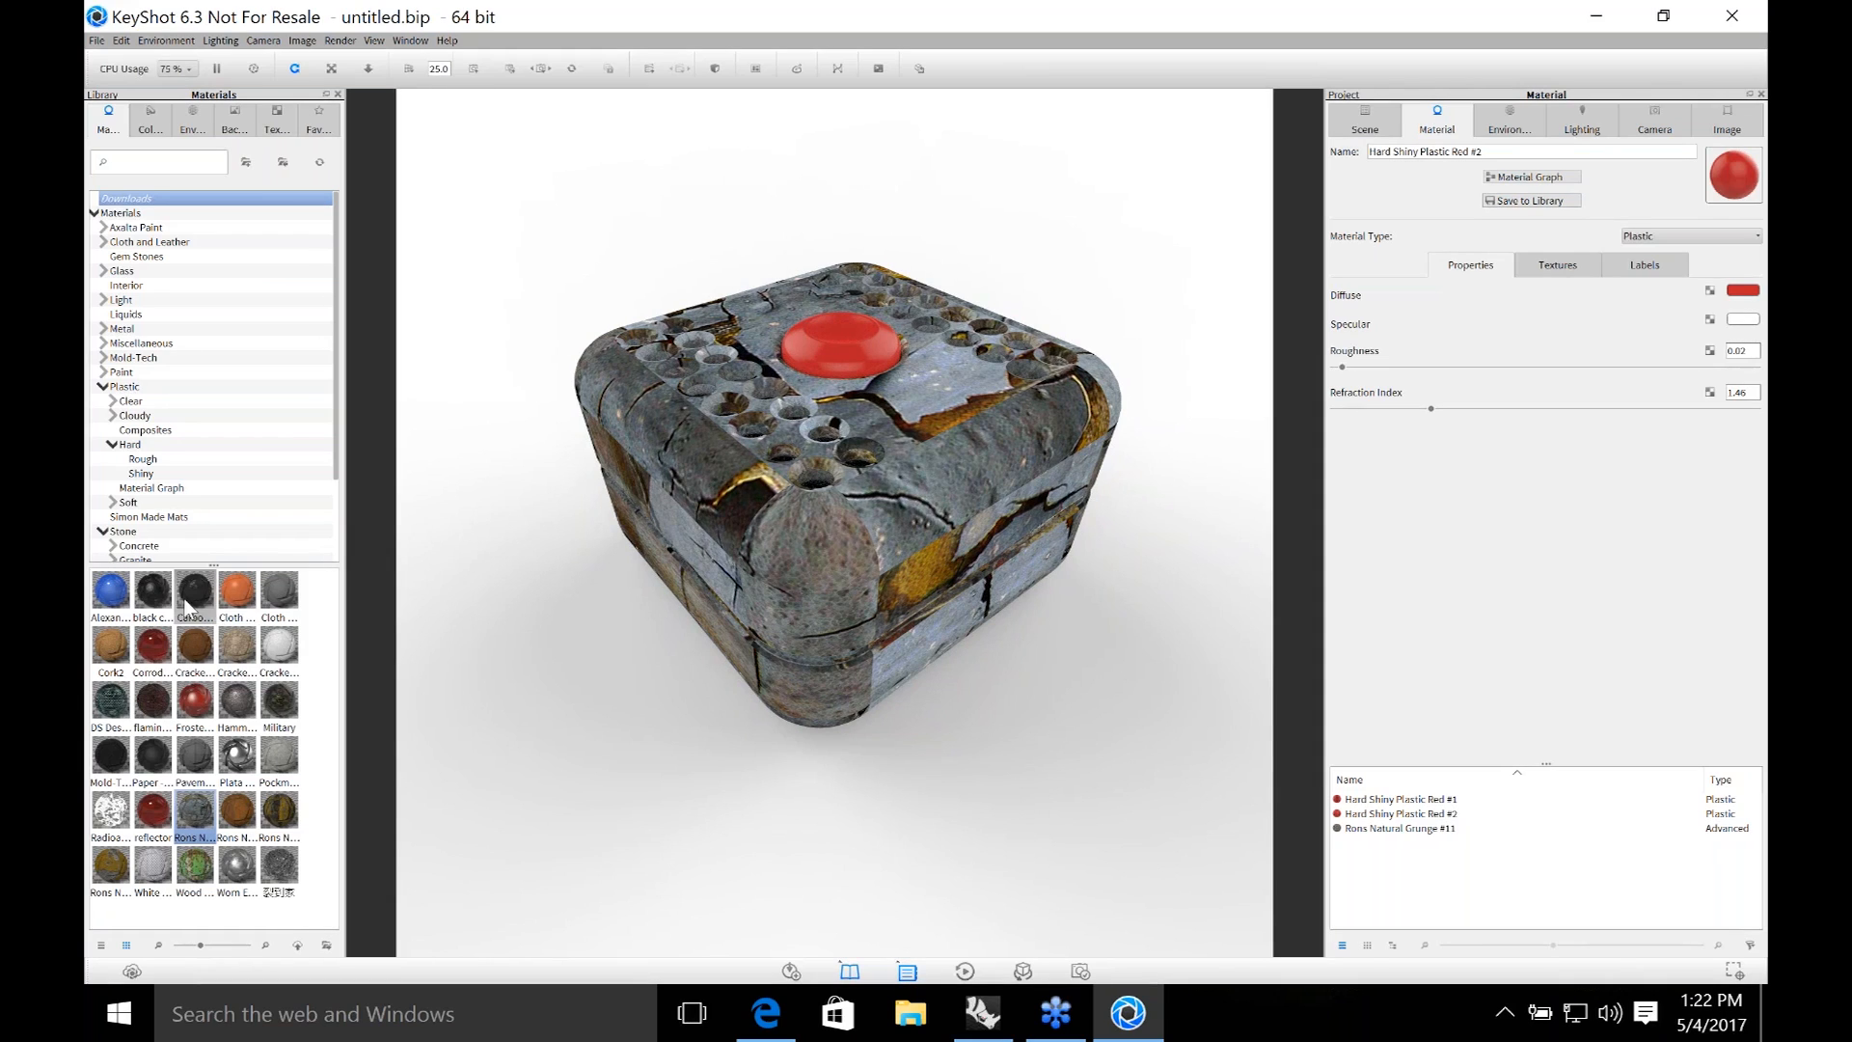
Apply the Cork2 material from the Downloads folder to the box body and set its roughness to 1.
left_click_drag(111, 645, 830, 542)
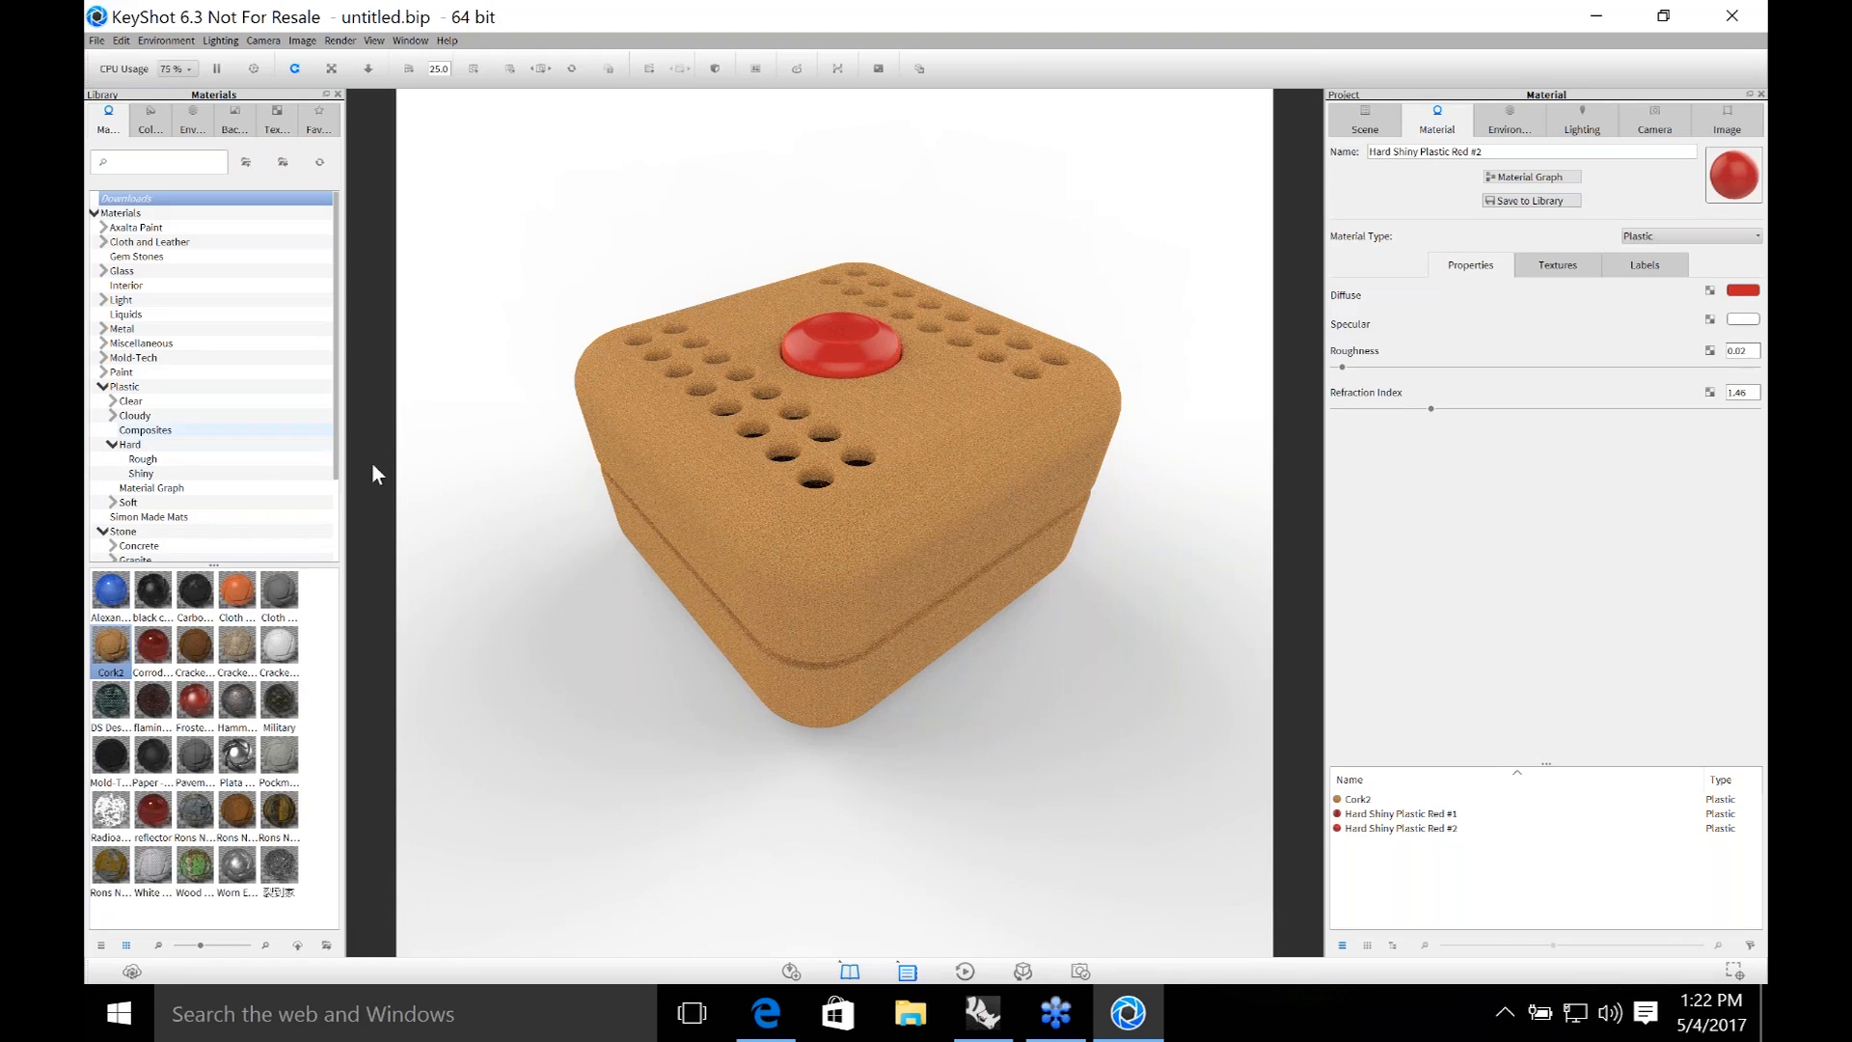
double_click(924, 571)
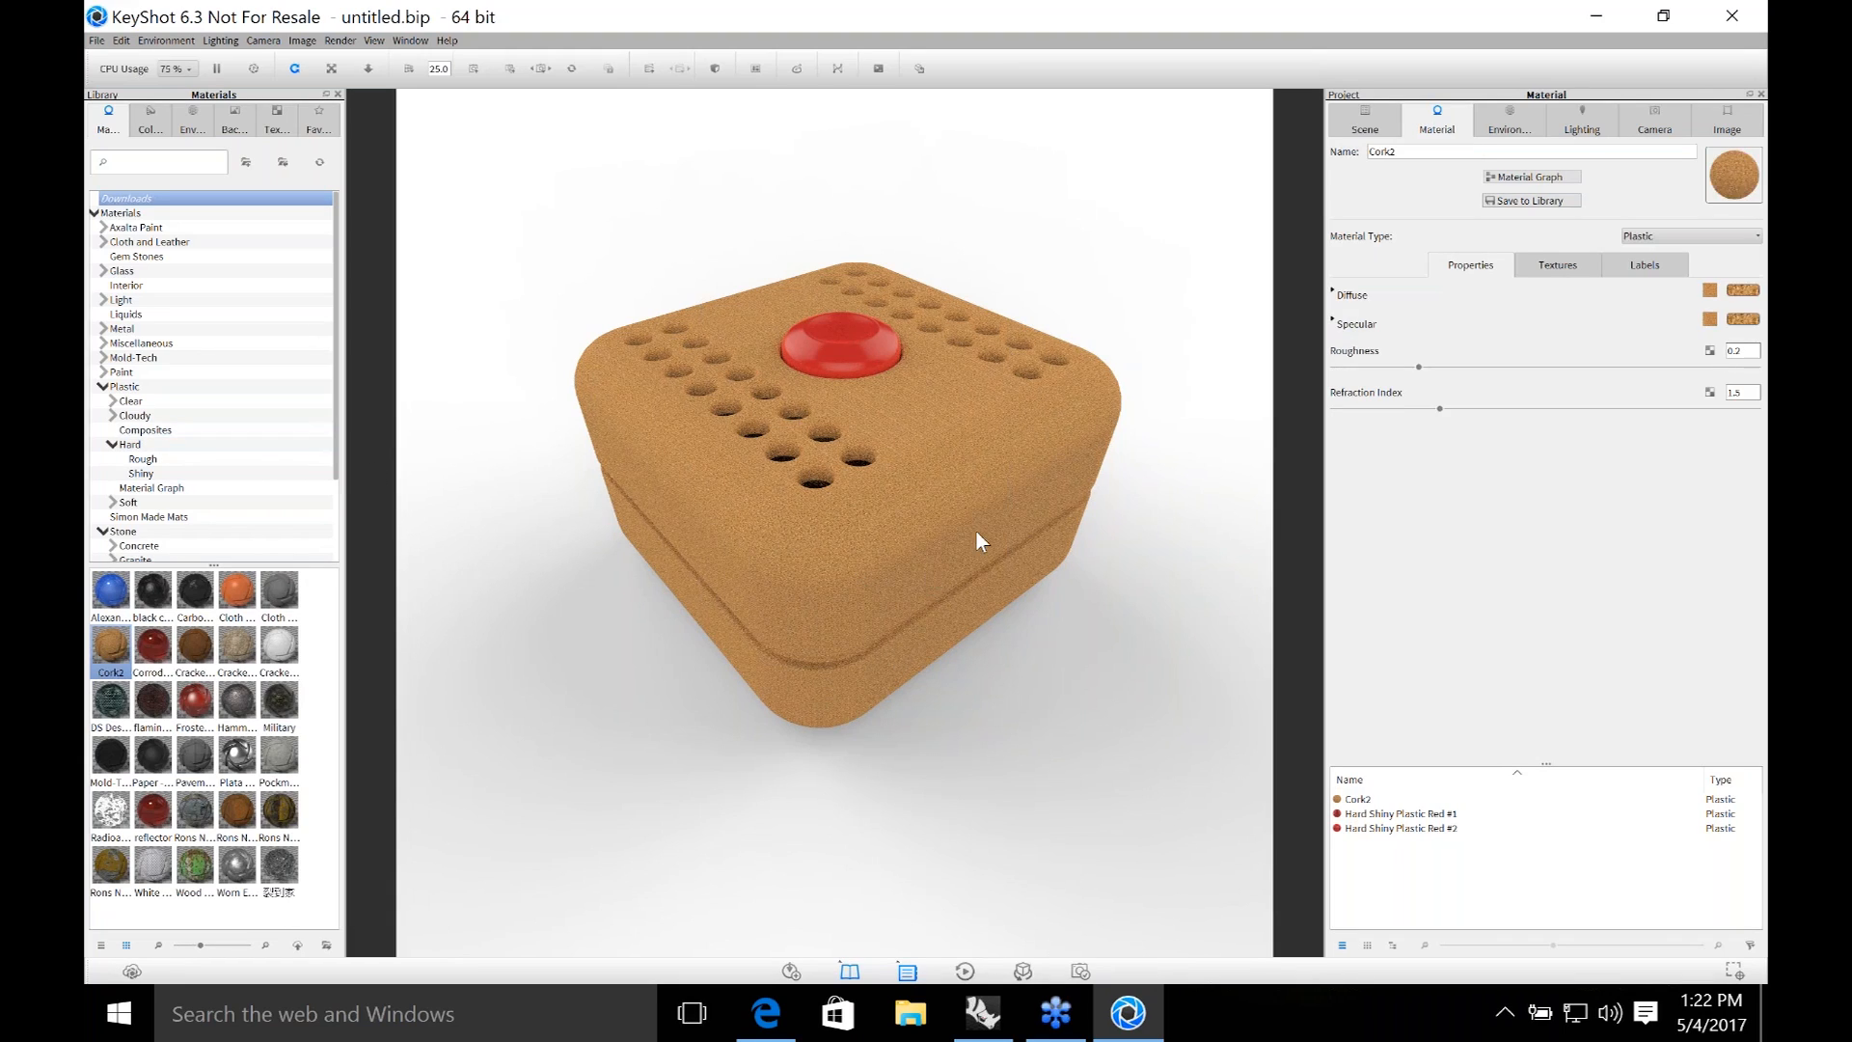
double_click(1736, 351)
type("1")
key("Return")
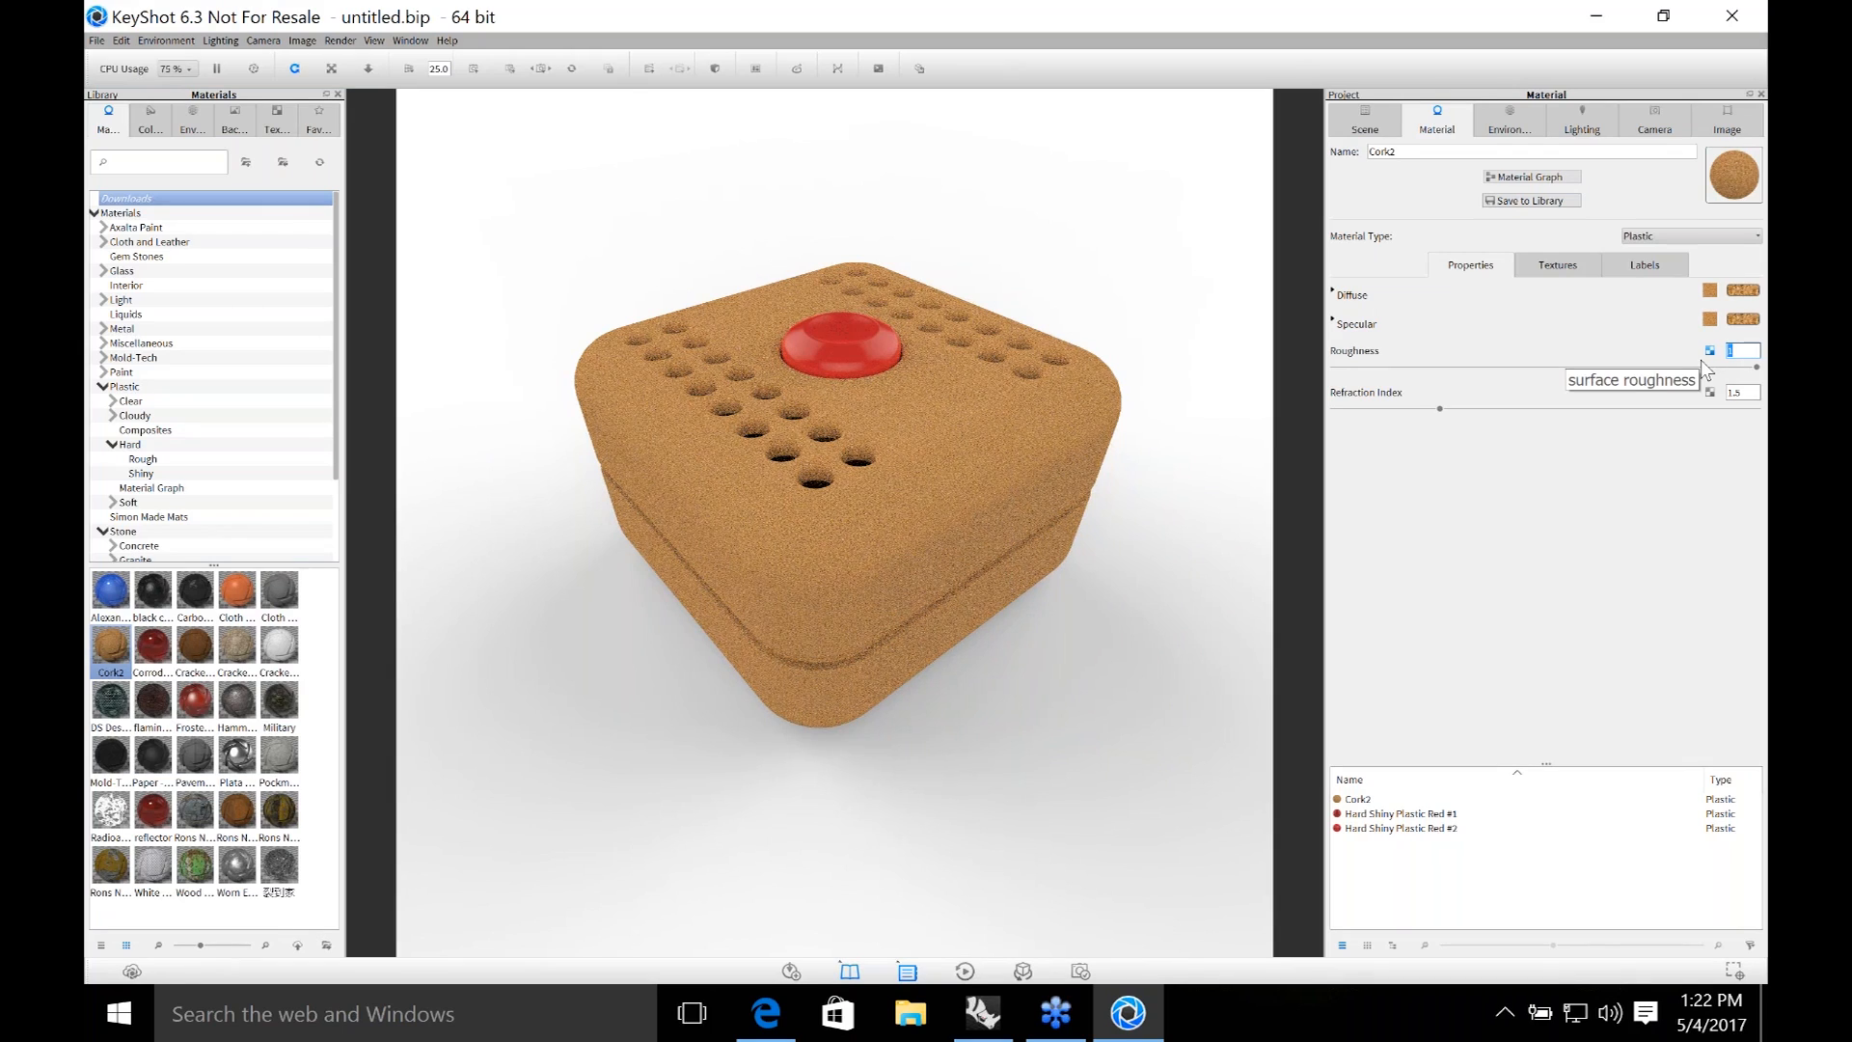
Set the scale of the box body's cork diffuse texture to 5.
left_click(1555, 266)
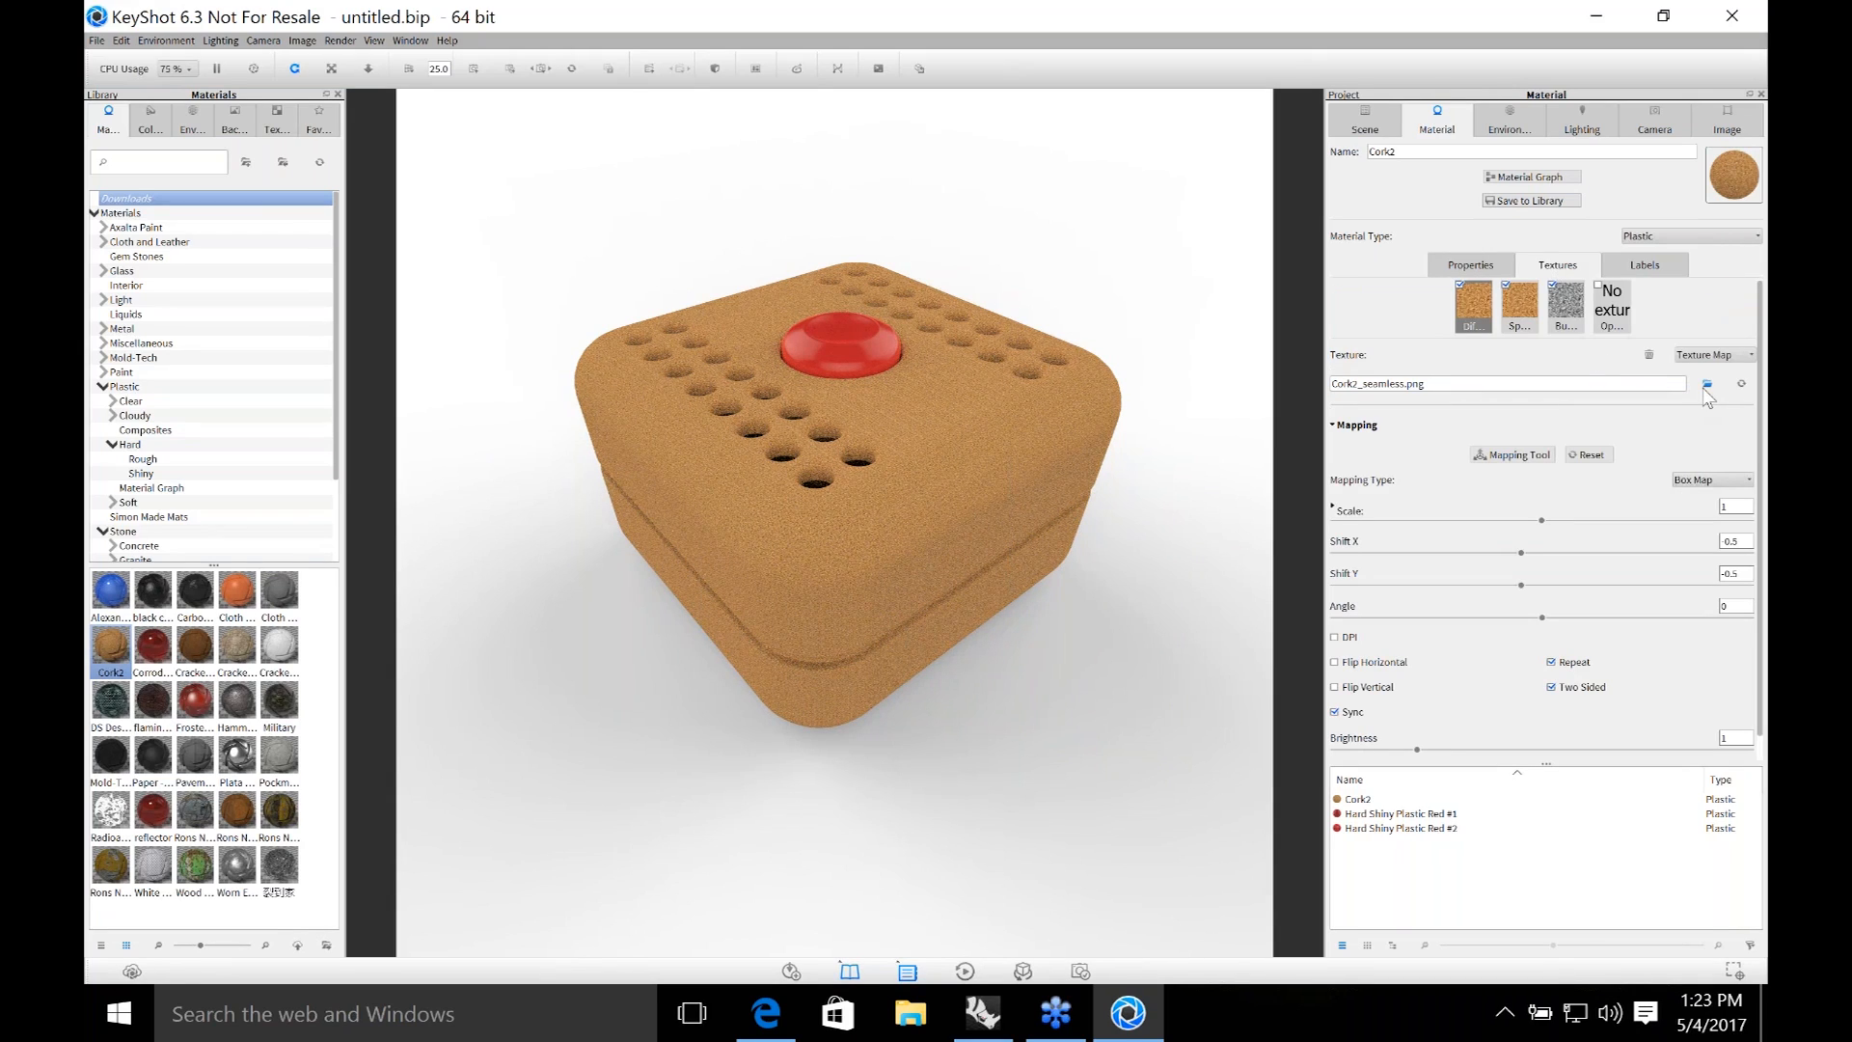
left_click_drag(1734, 504, 1724, 494)
type("5")
key("Return")
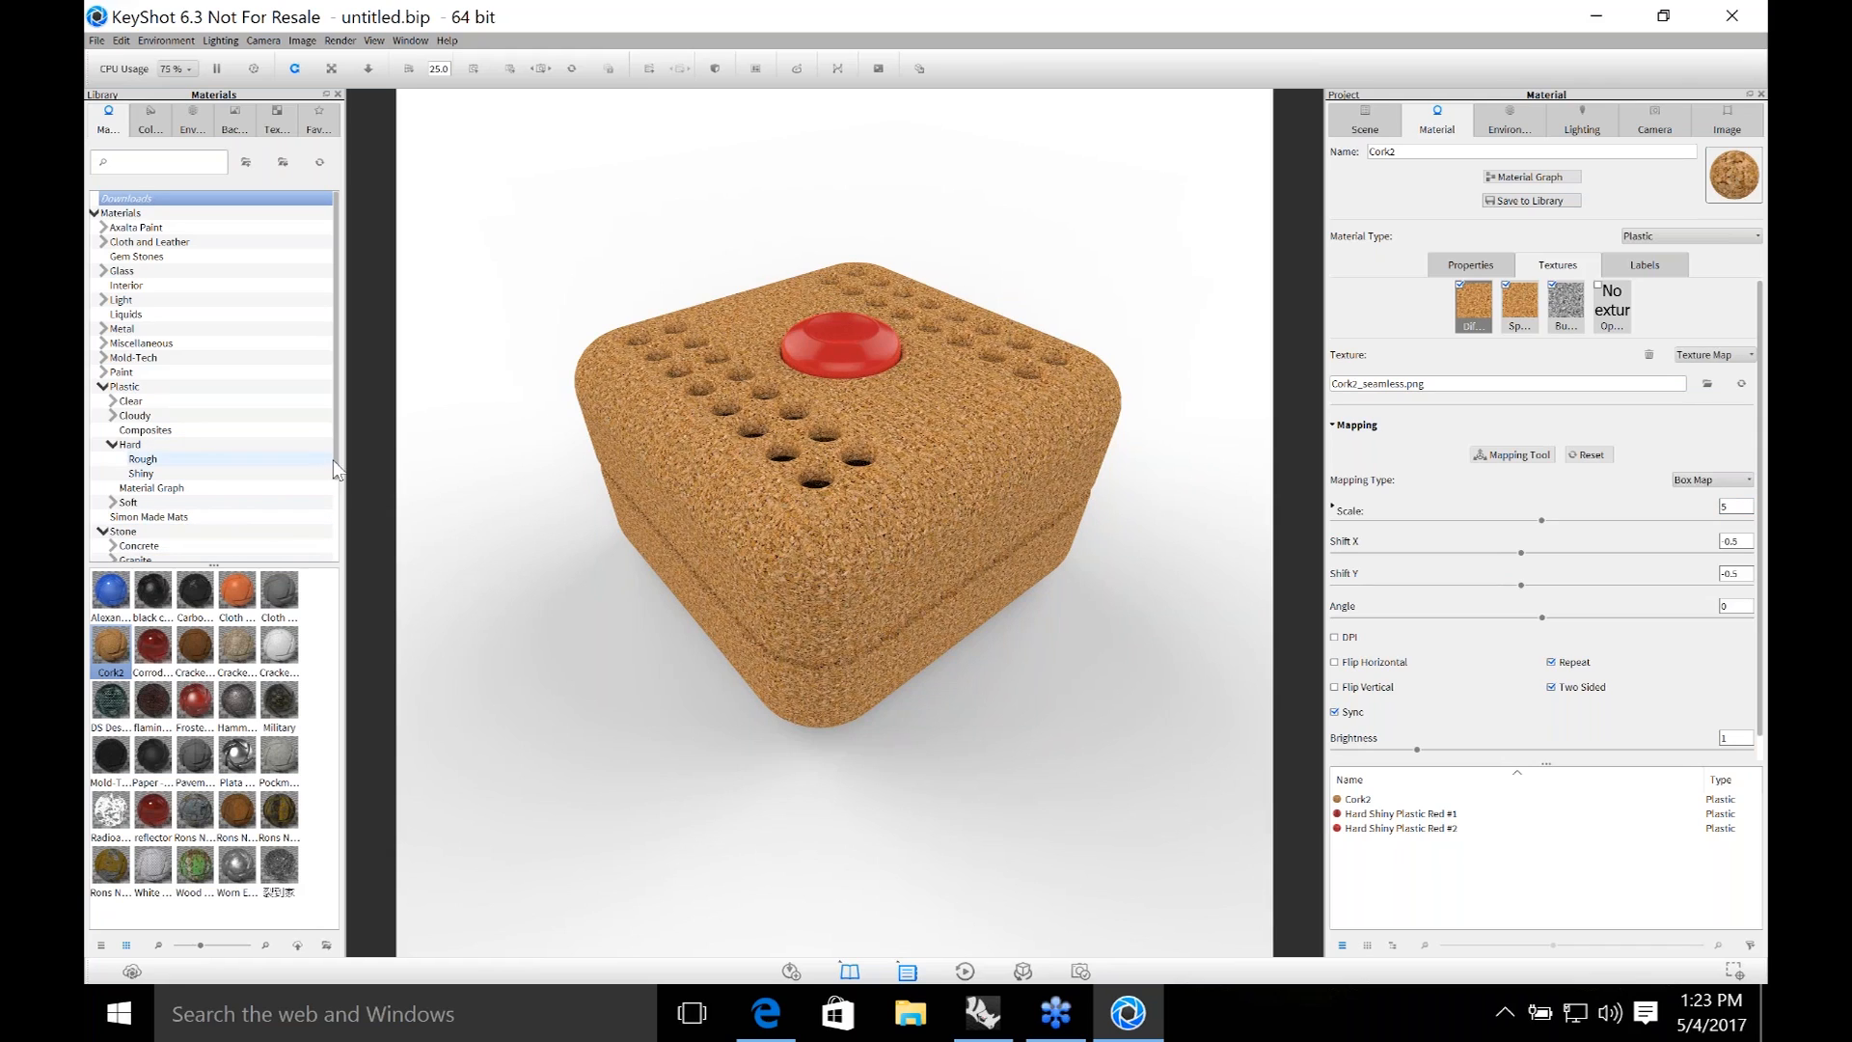
Apply the light blue Hard Shiny plastic material to the box body.
left_click_drag(336, 449, 336, 552)
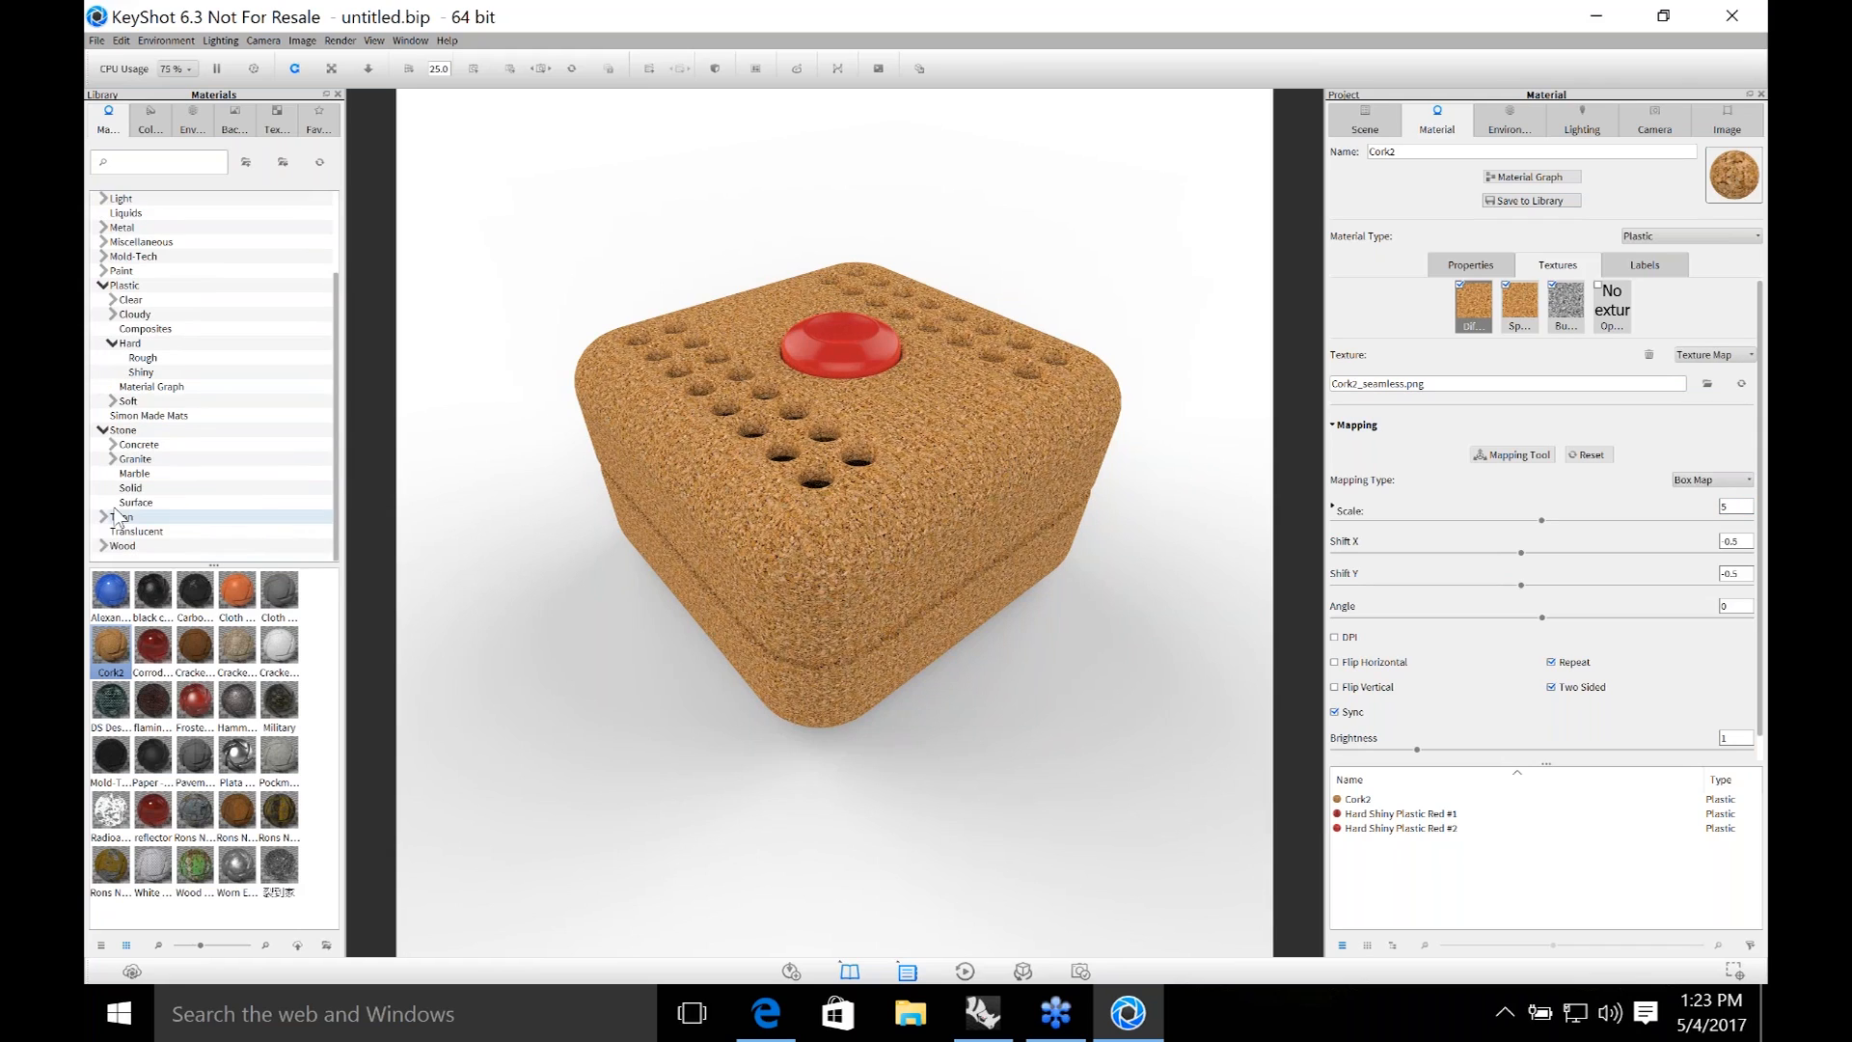
left_click(141, 371)
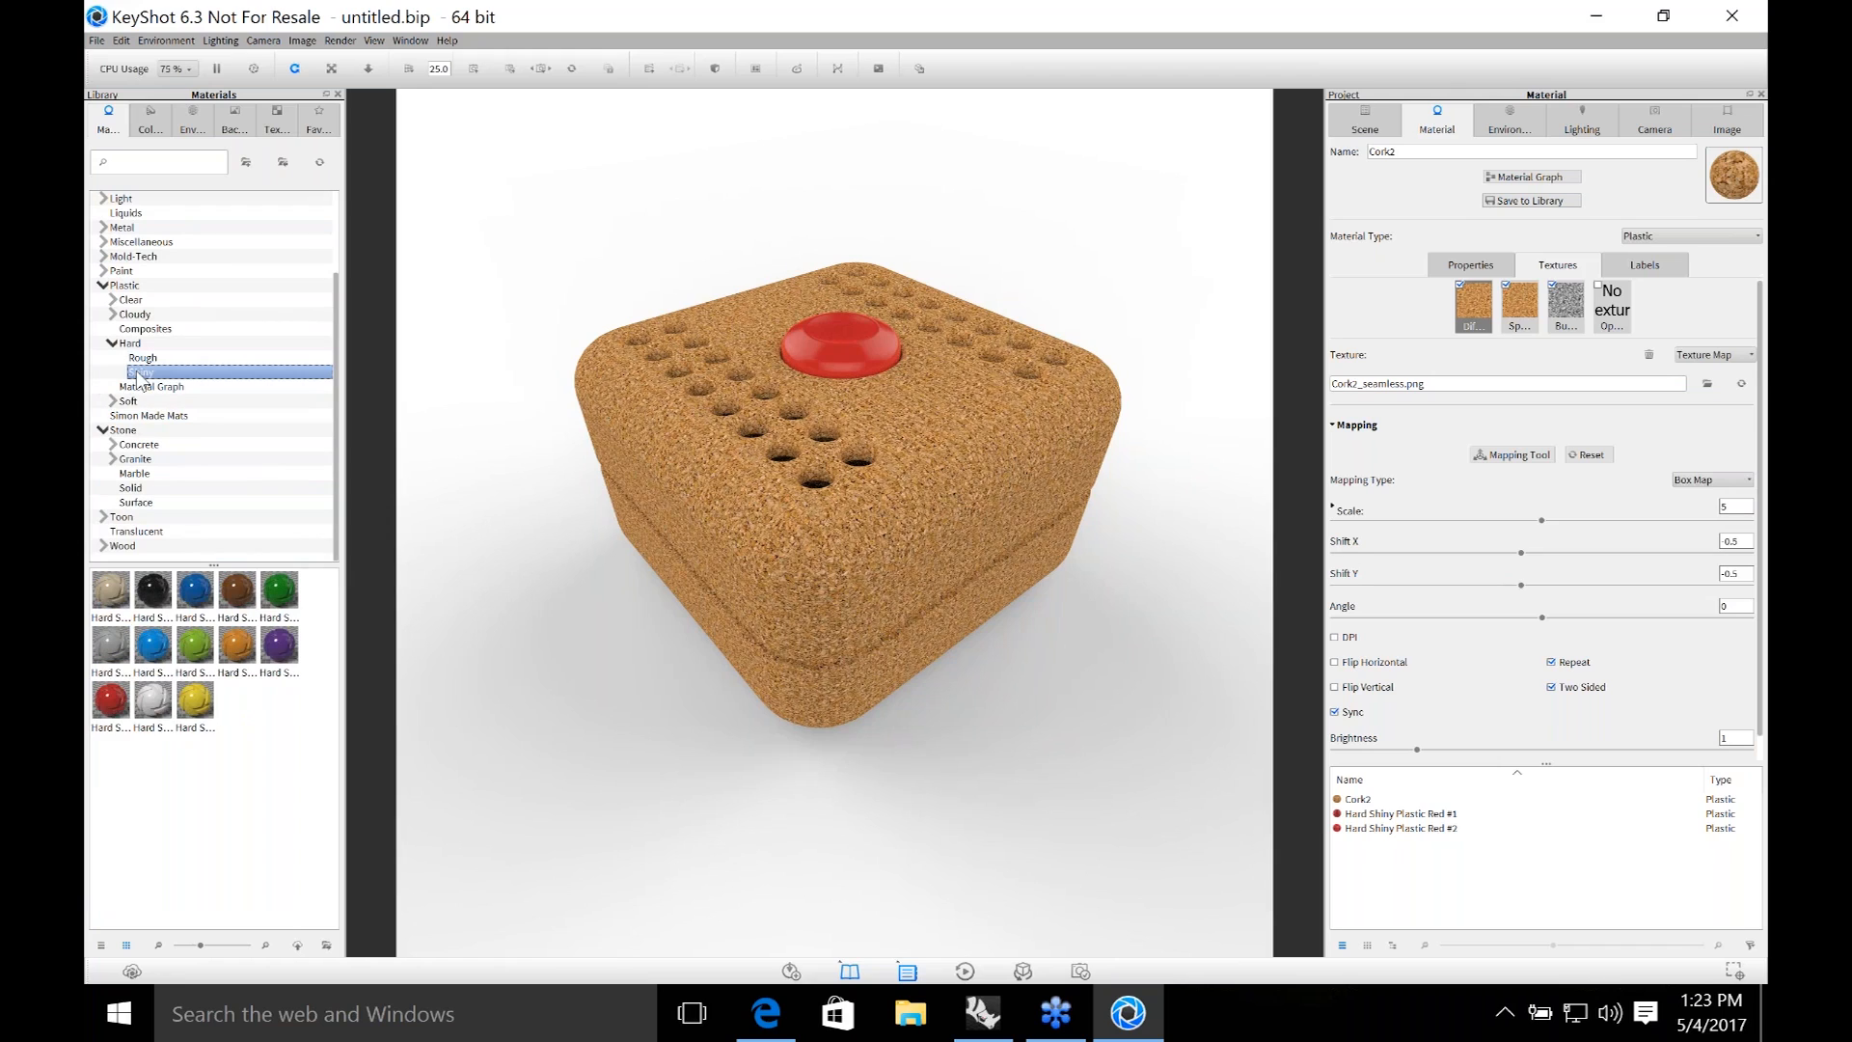
left_click_drag(153, 643, 868, 540)
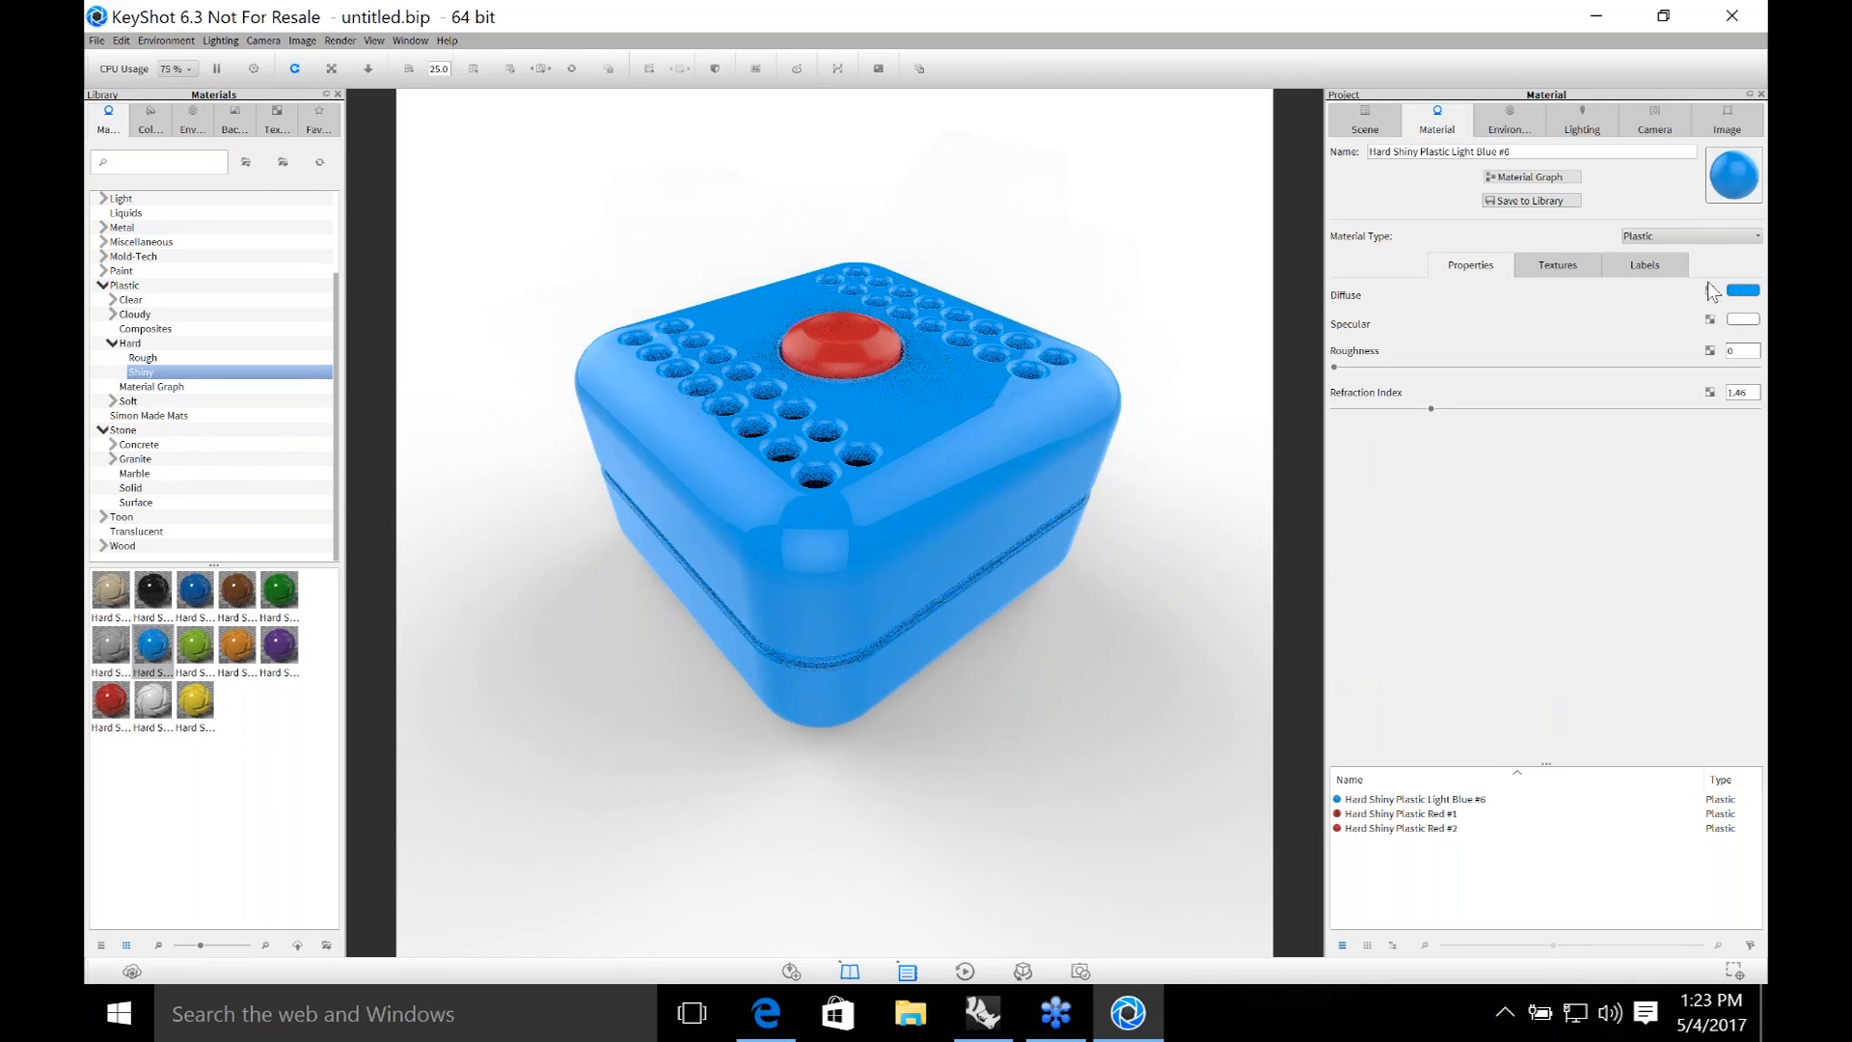
left_click(1582, 266)
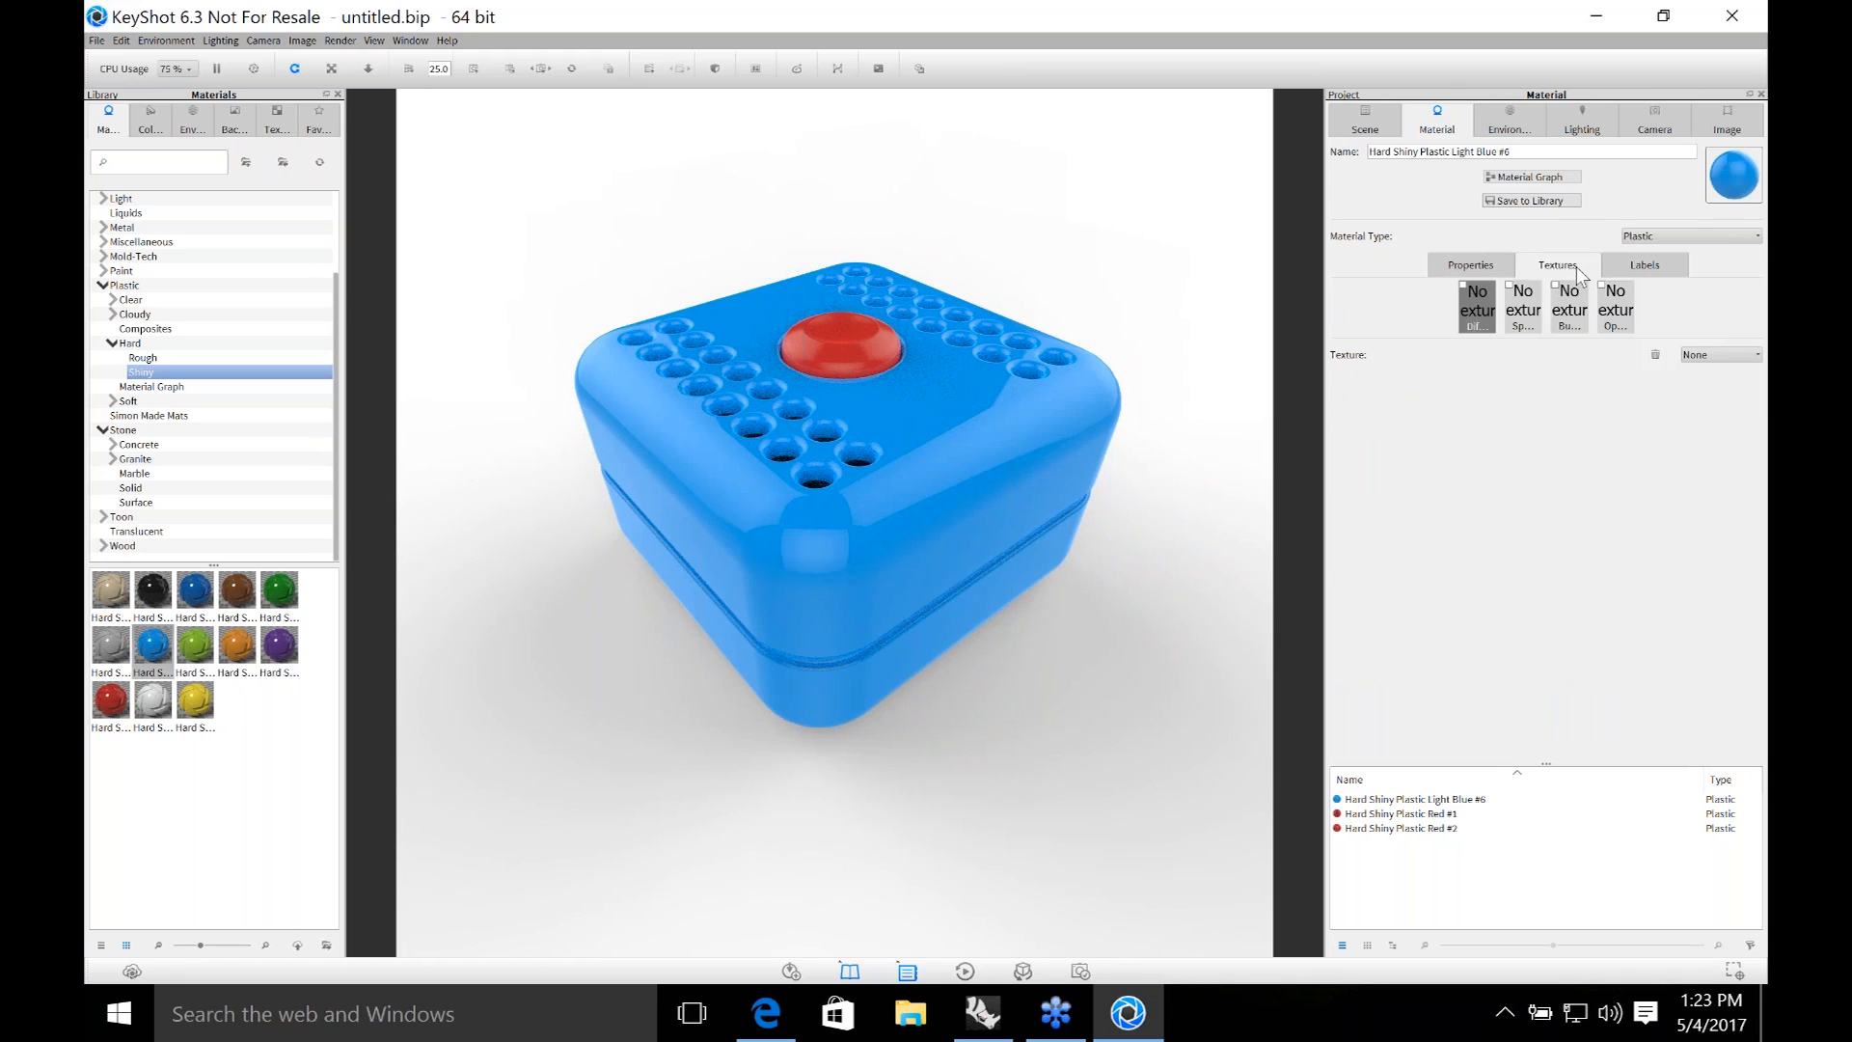
left_click(1723, 354)
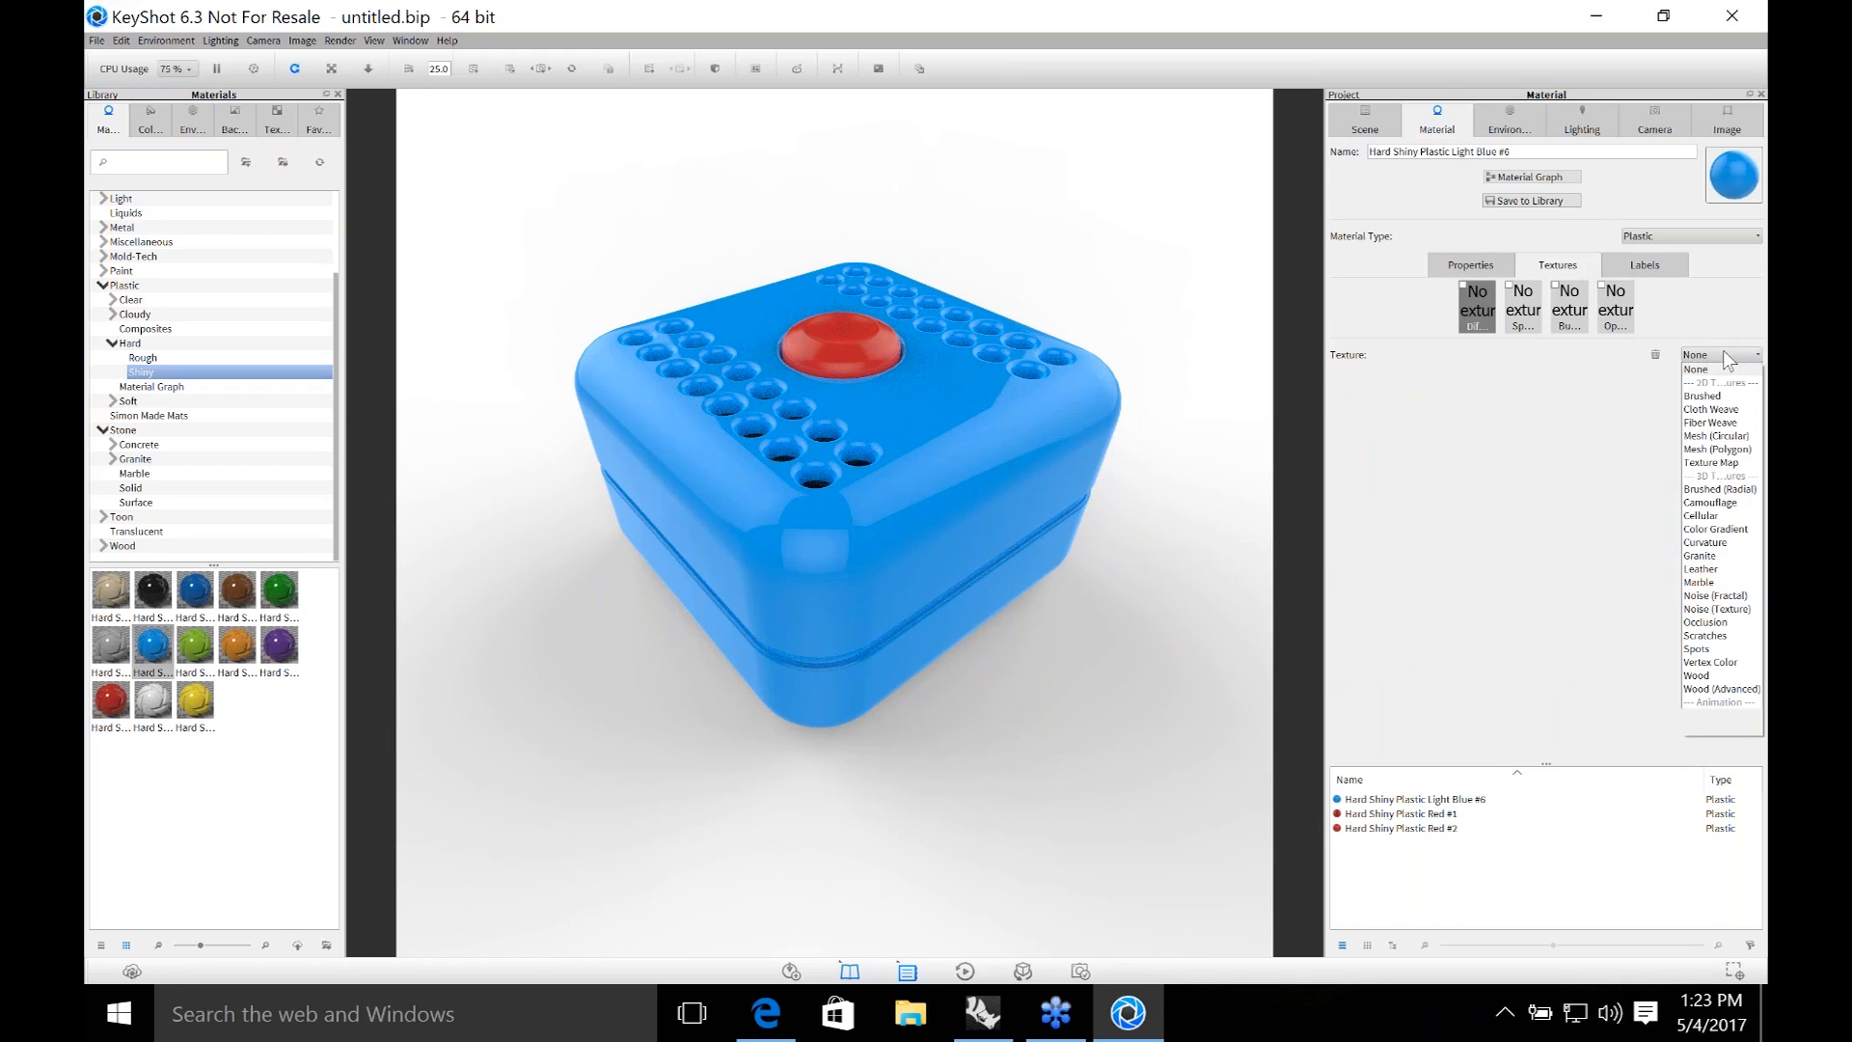
left_click(1592, 265)
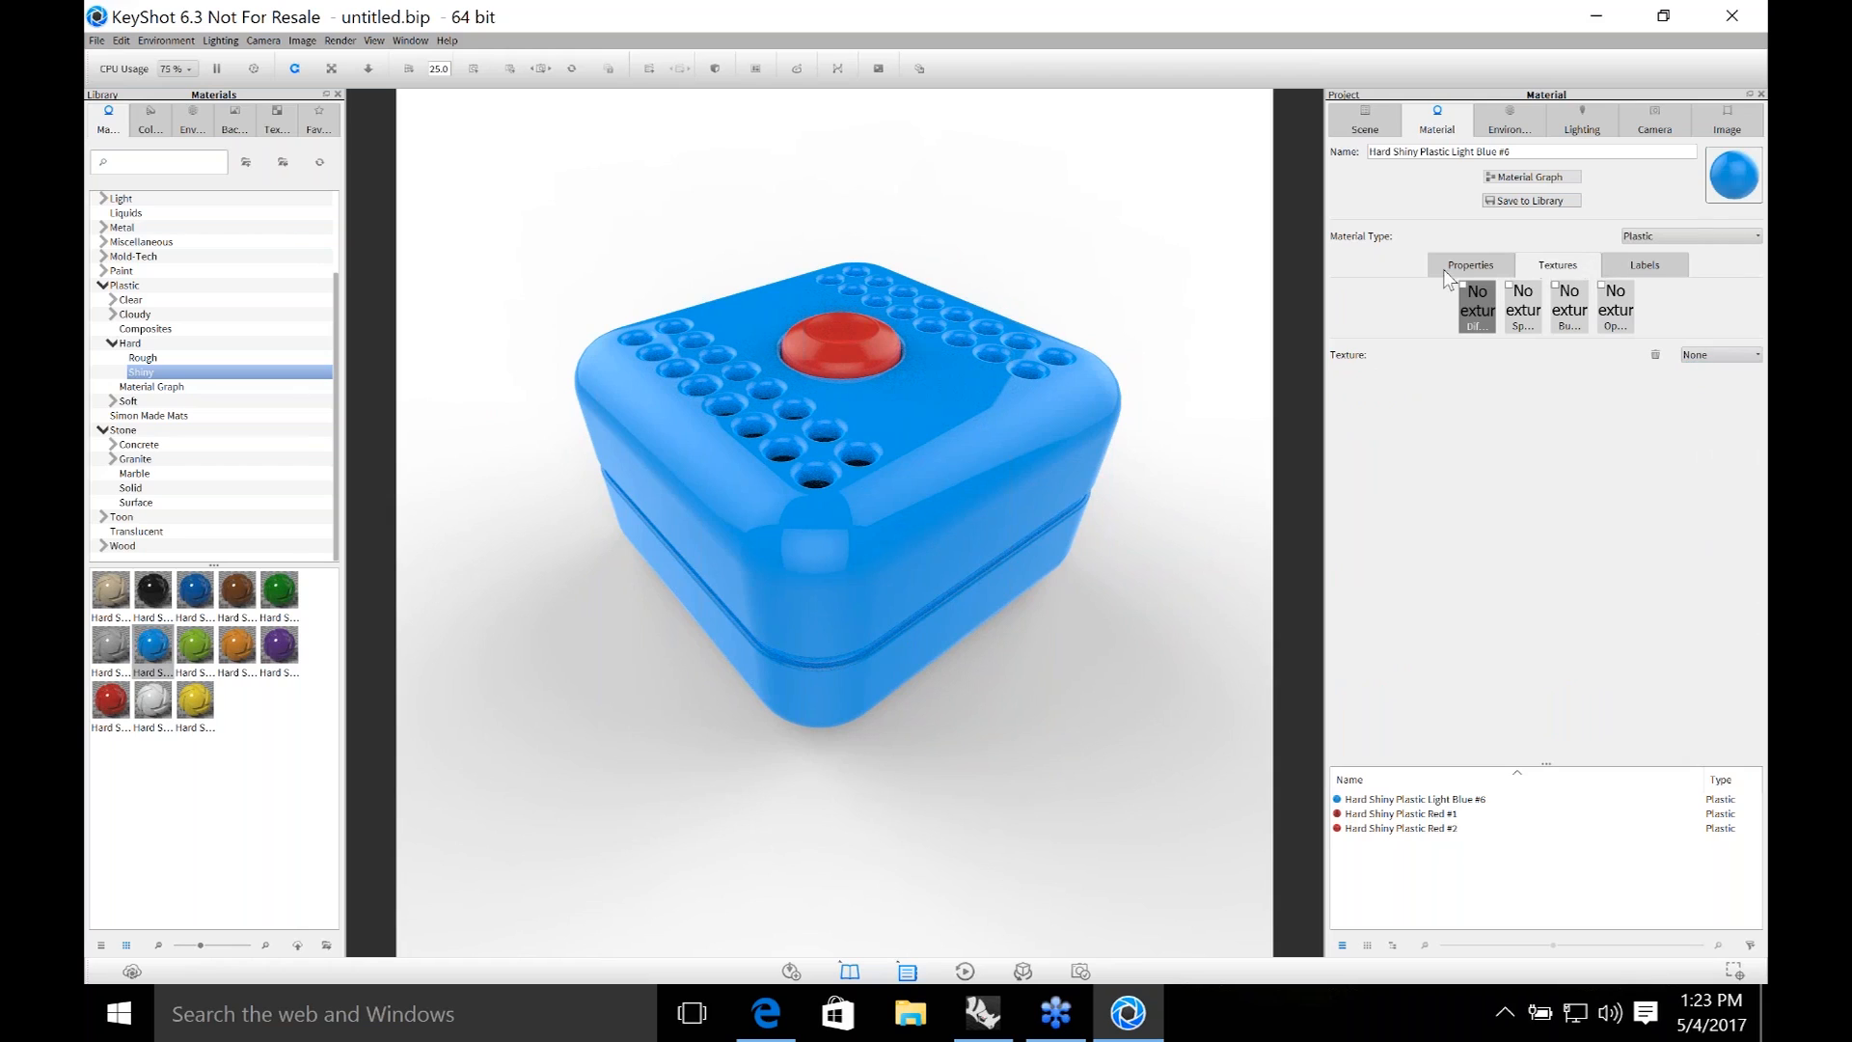
left_click(1447, 268)
left_click(1560, 267)
left_click(1473, 269)
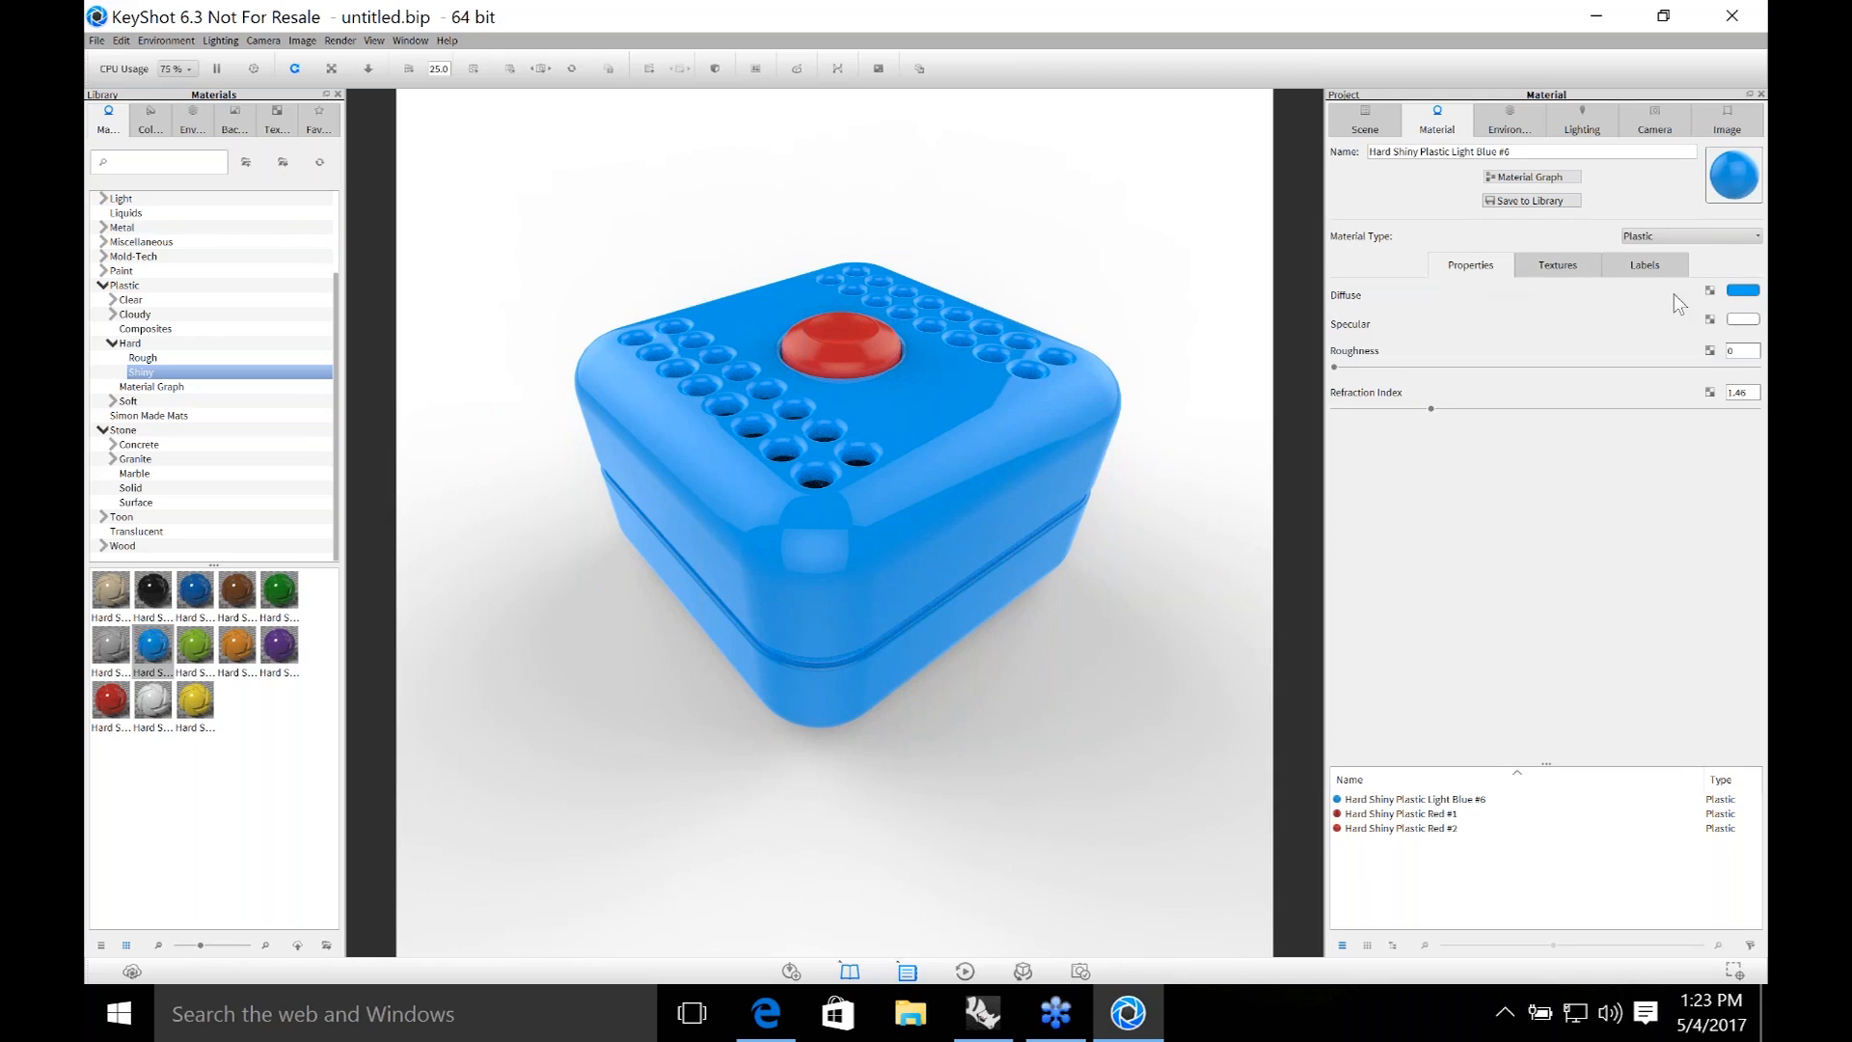
Try a red specular color on the box body's blue plastic and return it to white.
left_click(1754, 323)
left_click(1623, 195)
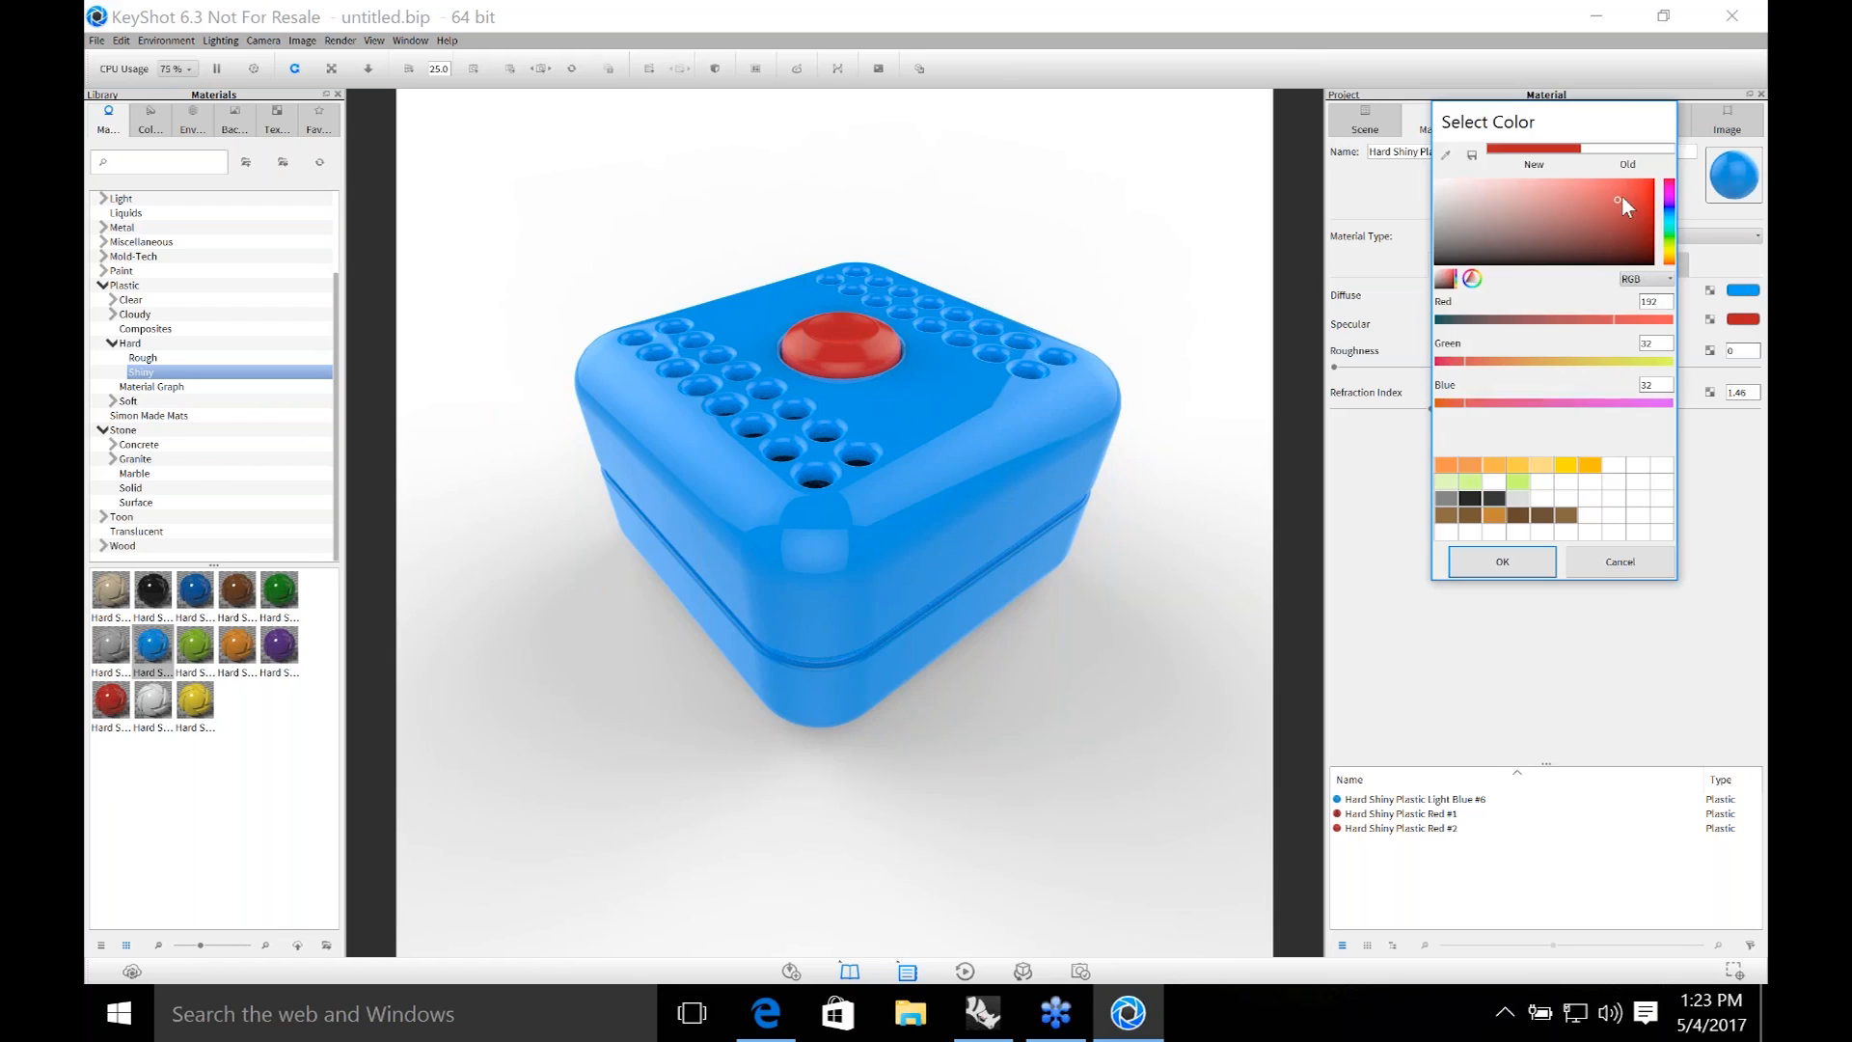
left_click(1436, 180)
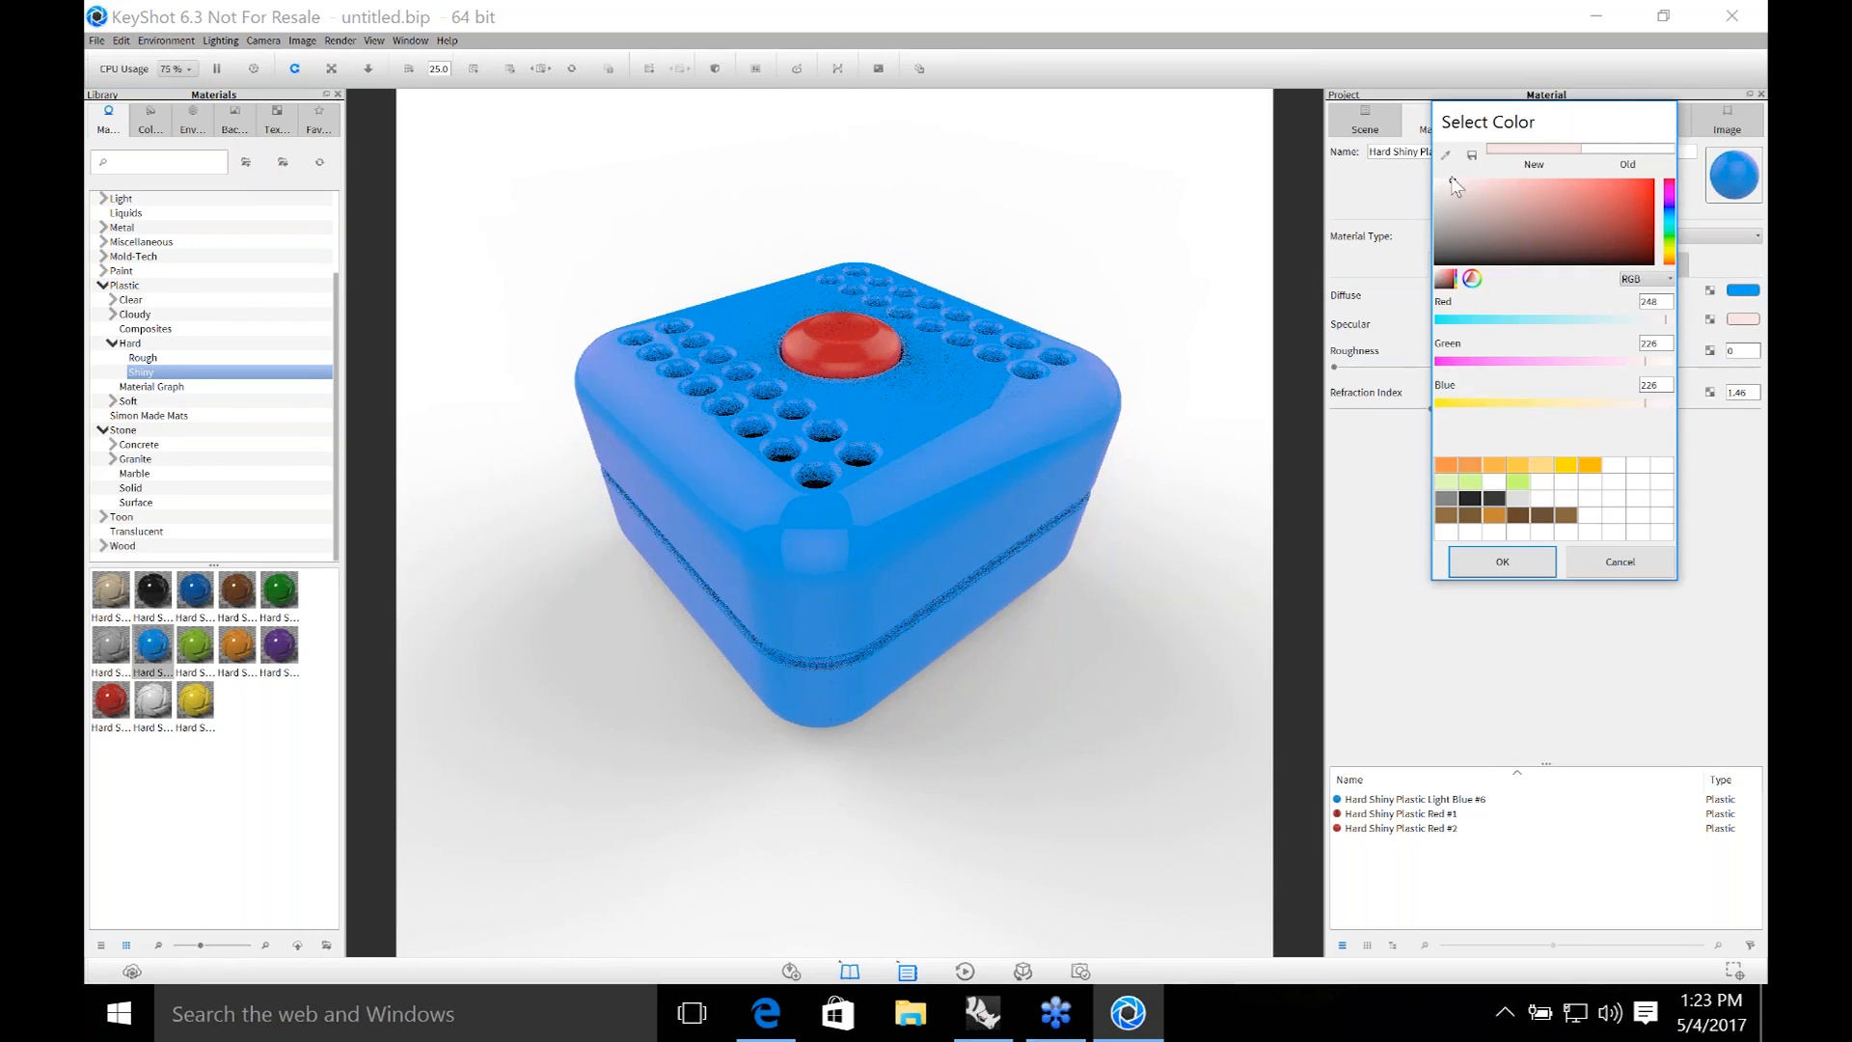
left_click(1519, 561)
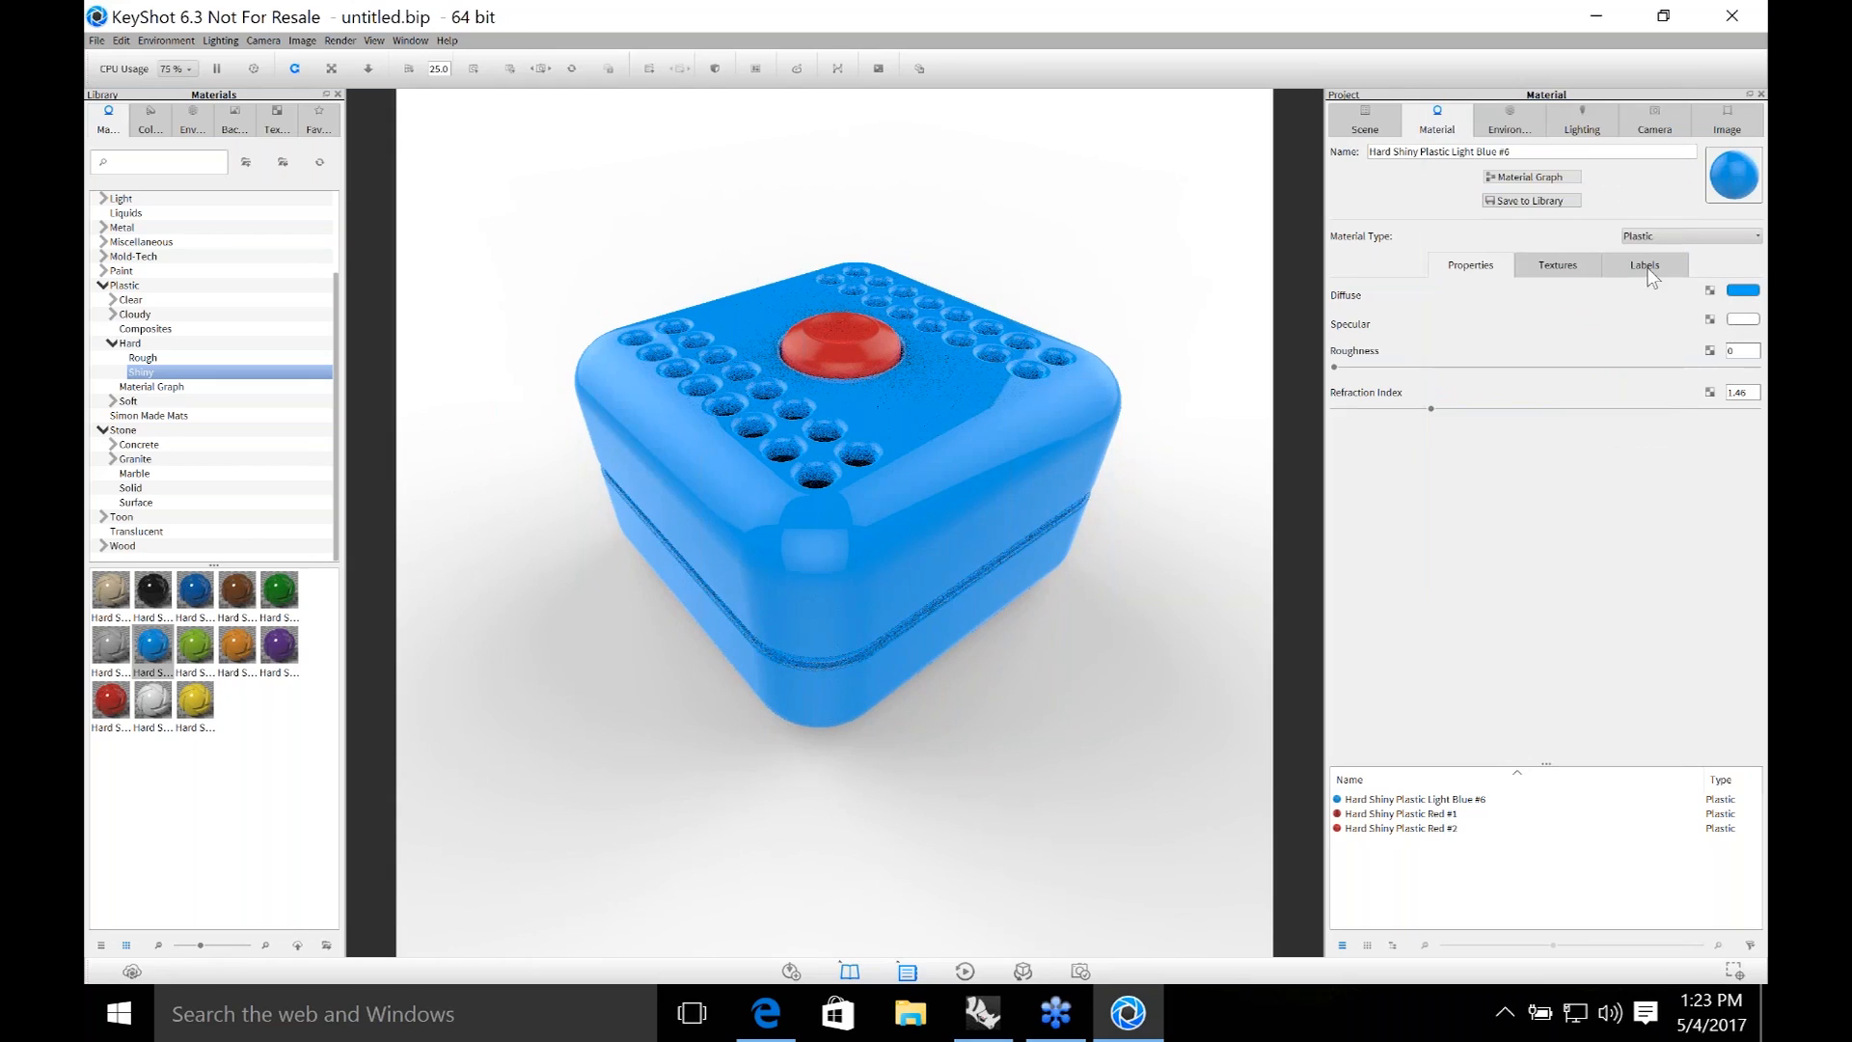
Add a Noise (Texture) to the box body's diffuse channel and move it to the bump channel.
left_click(1573, 269)
left_click(1722, 355)
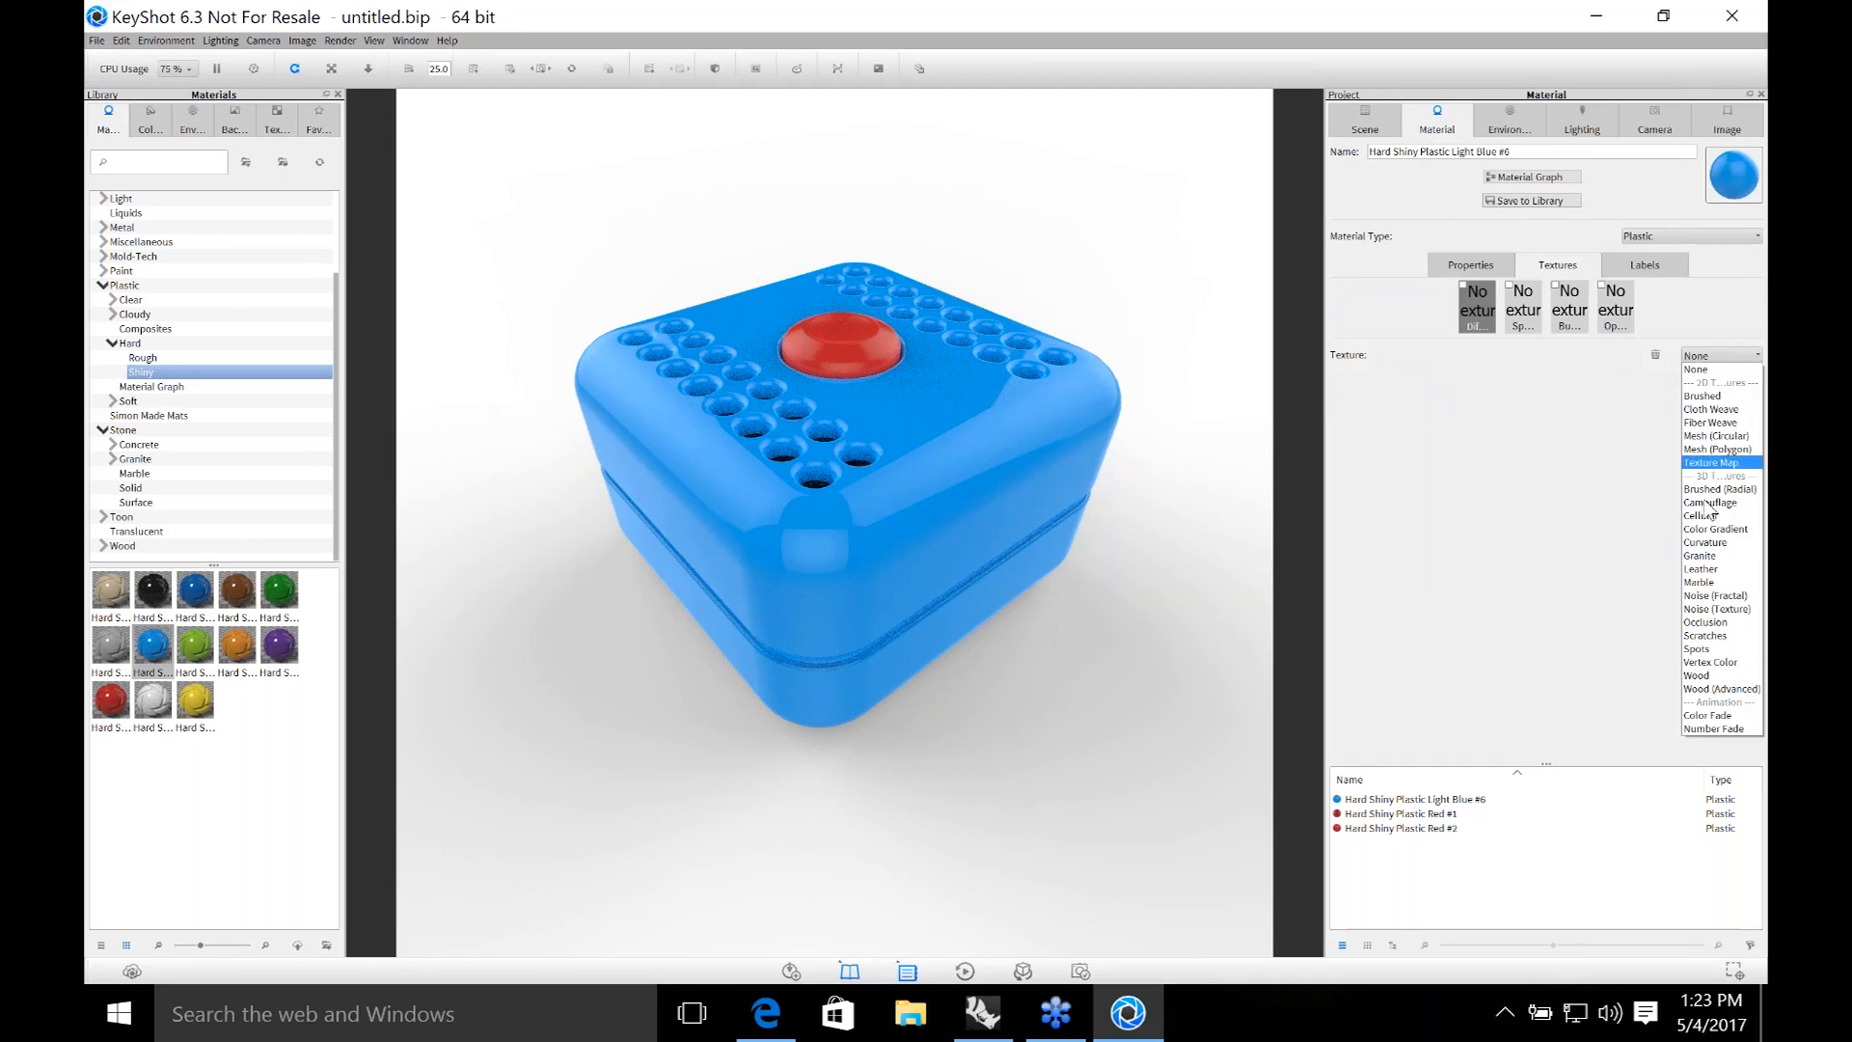
left_click(1695, 612)
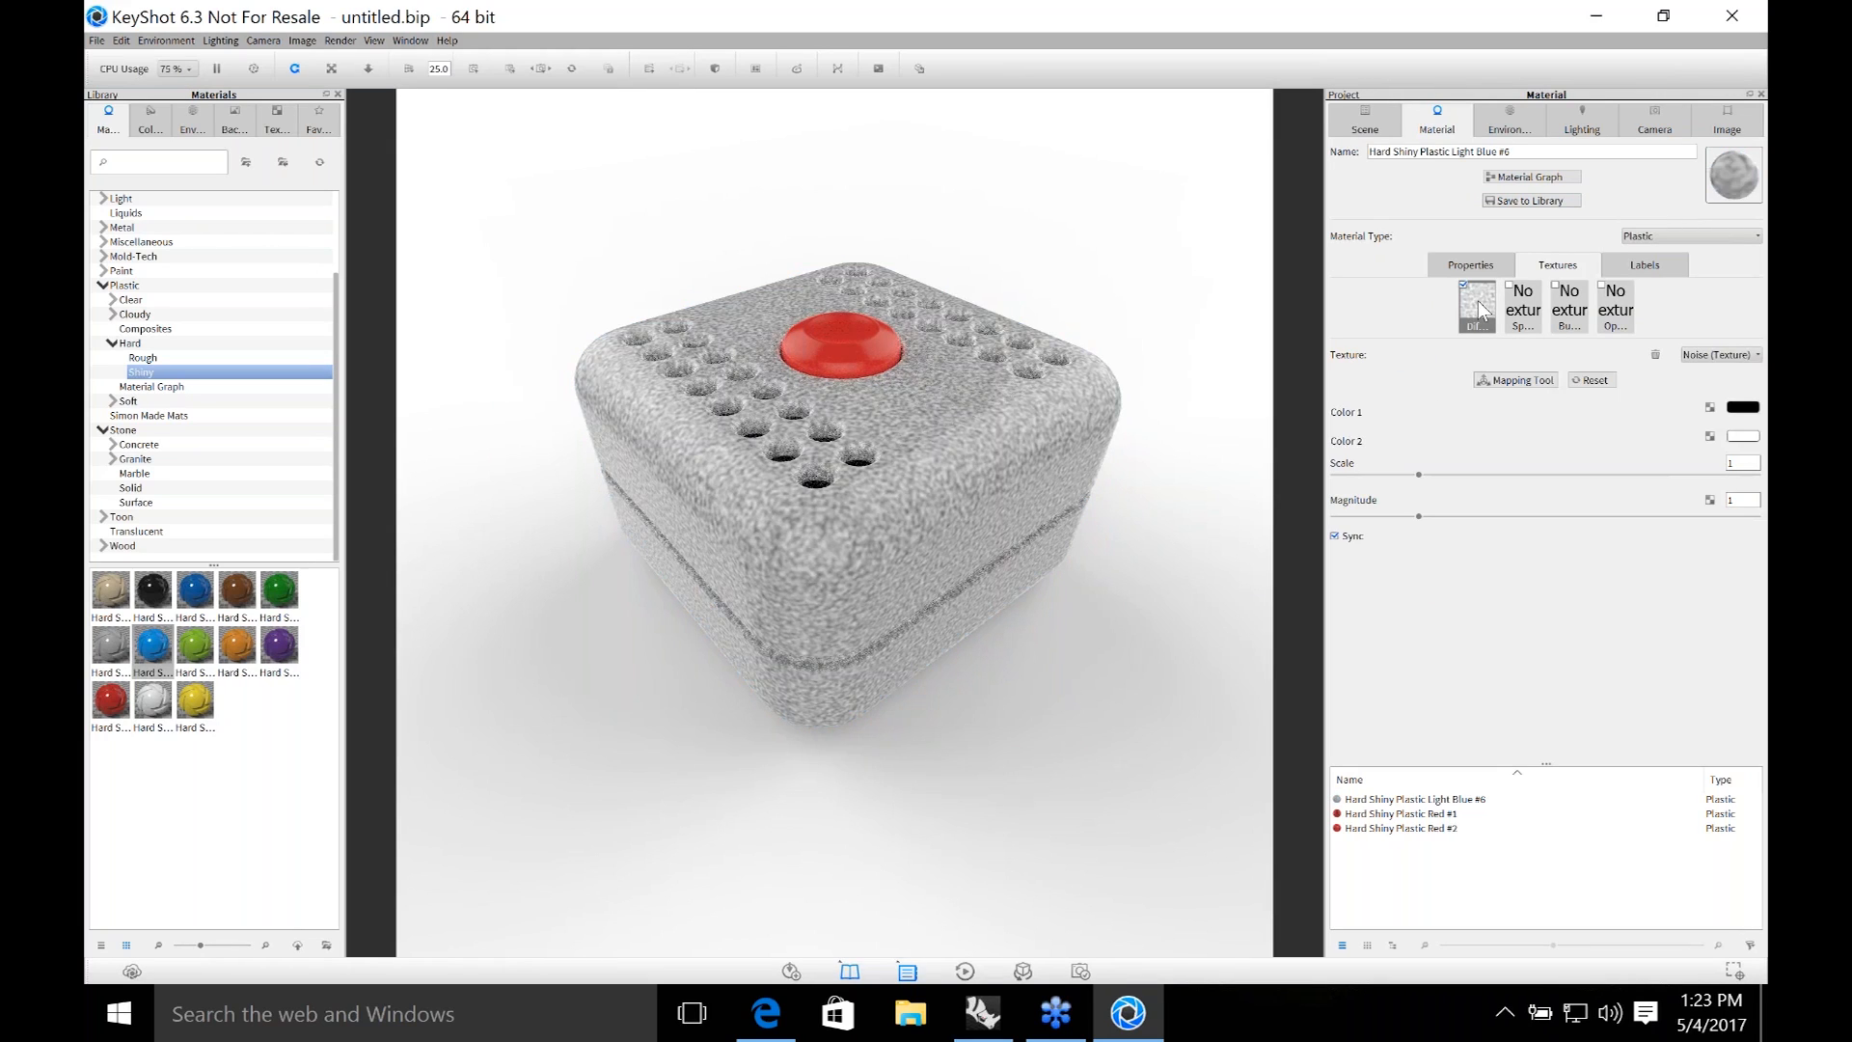
left_click_drag(1478, 299, 1570, 307)
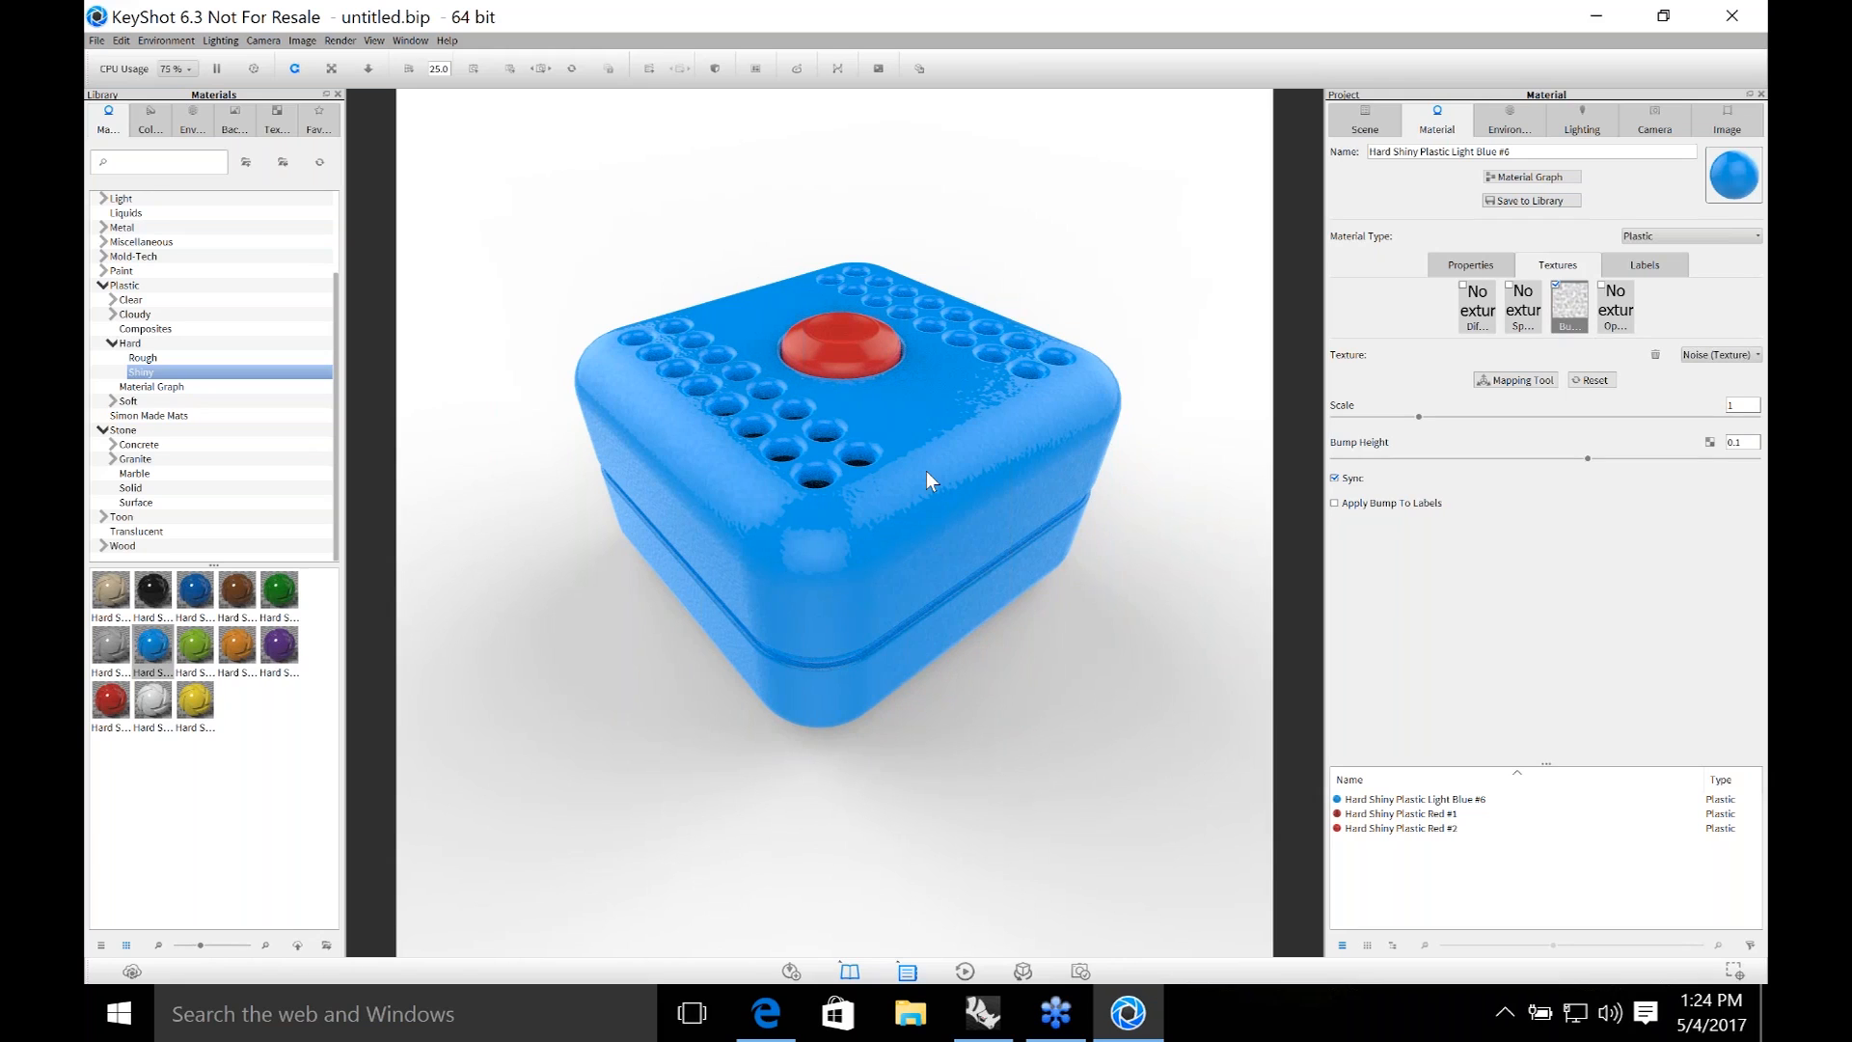
Set the scale of the box body's noise bump texture to 0.1.
scroll(926, 481, "up", 5)
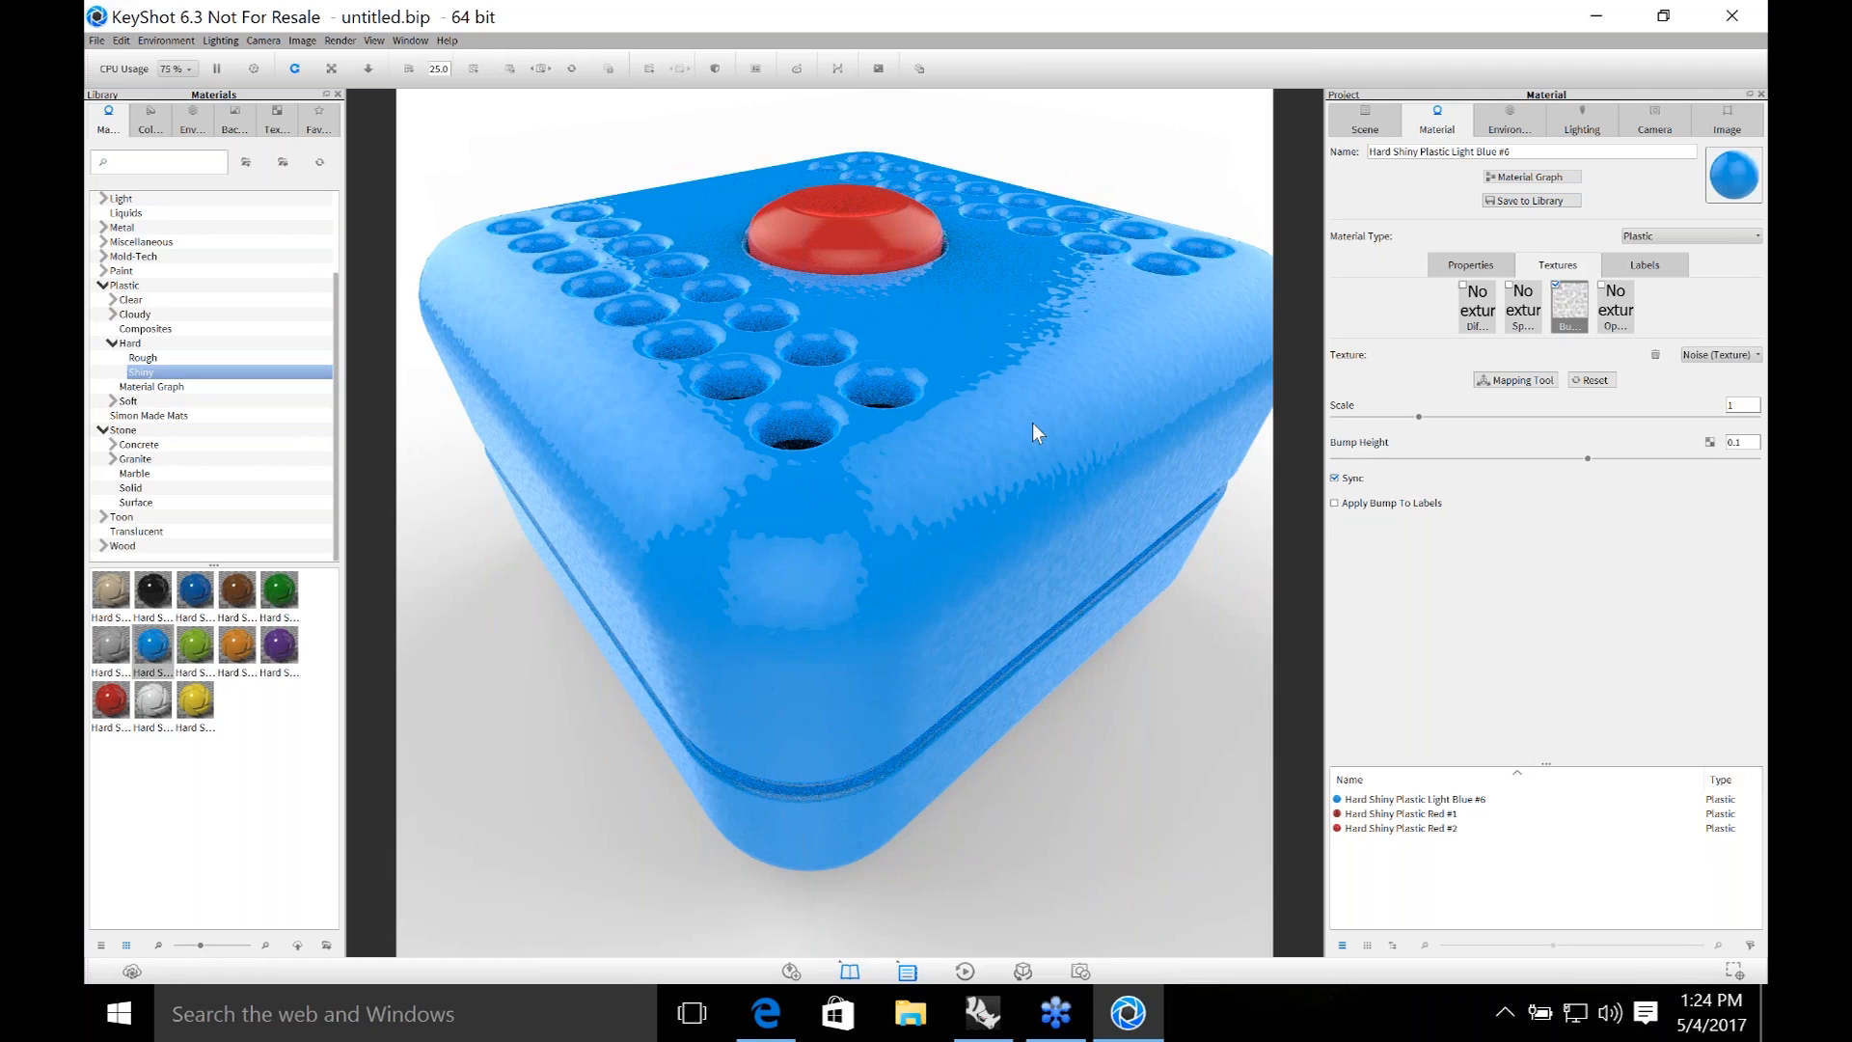
left_click(1739, 441)
double_click(1756, 403)
type(".1")
key("Return")
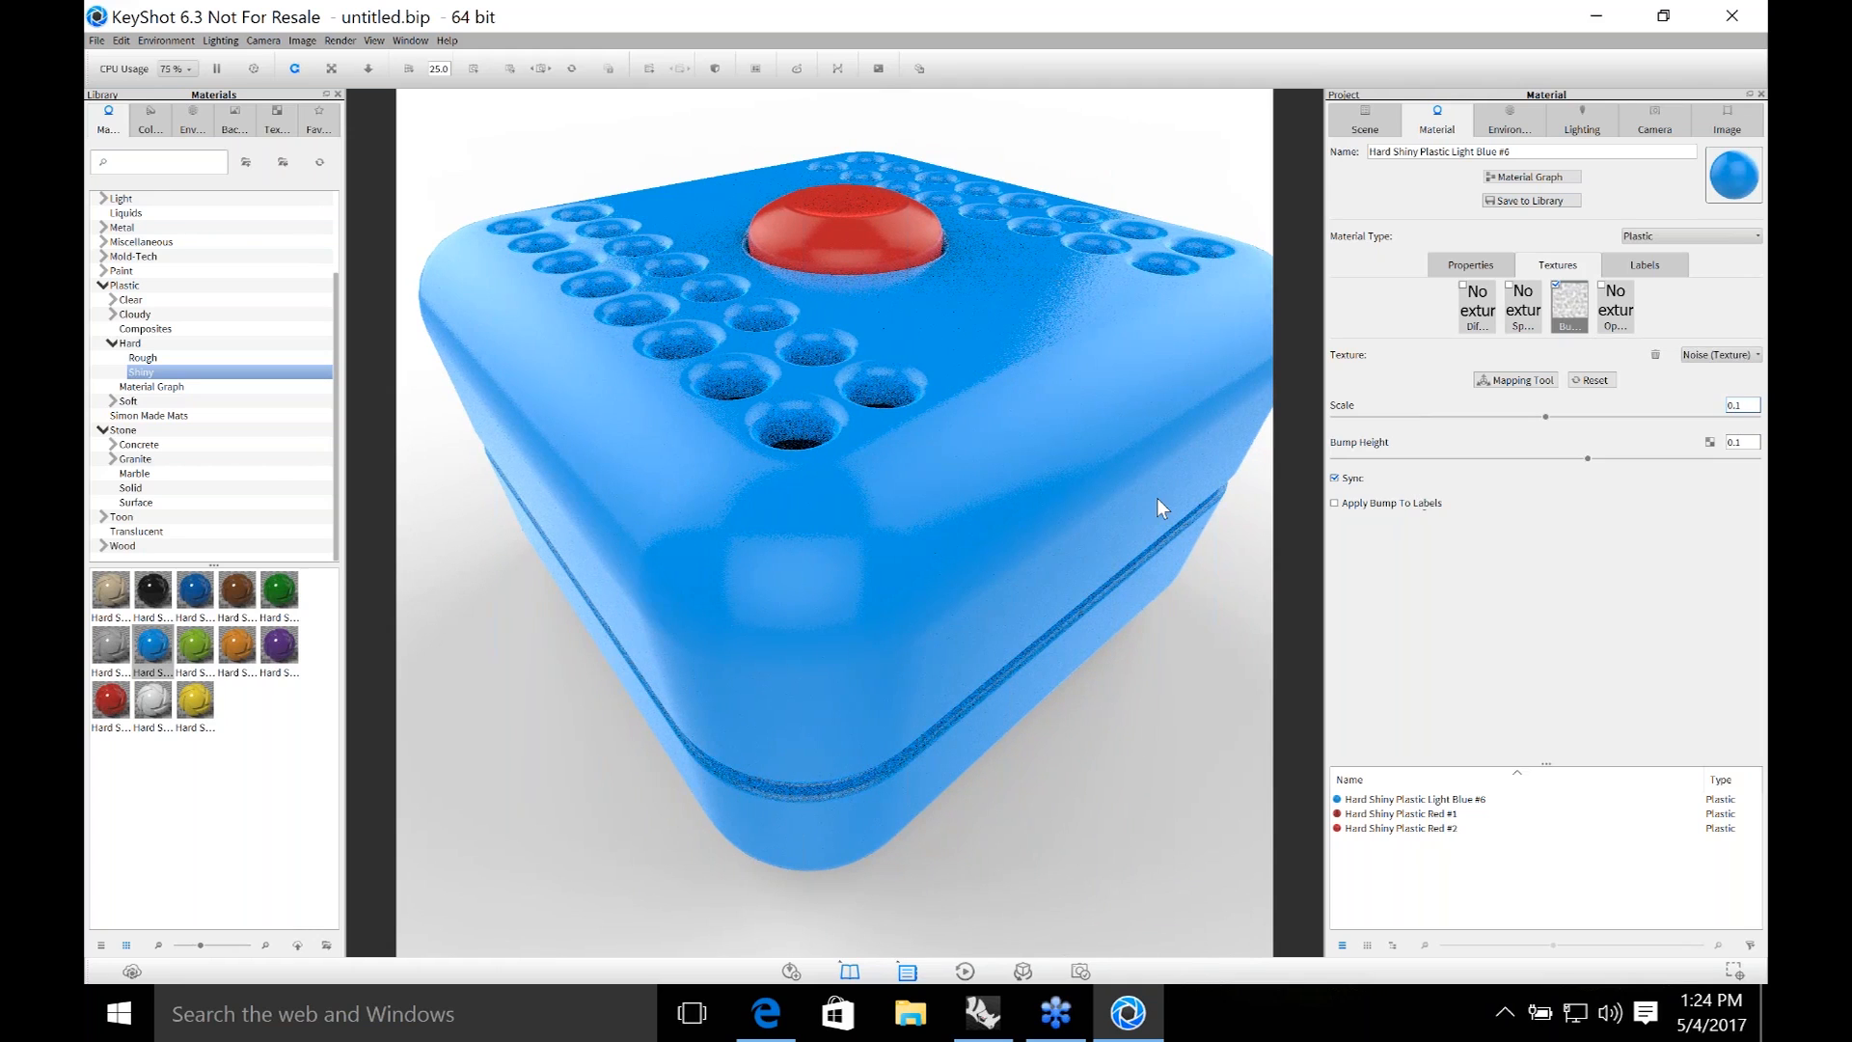
left_click_drag(1156, 498, 480, 480)
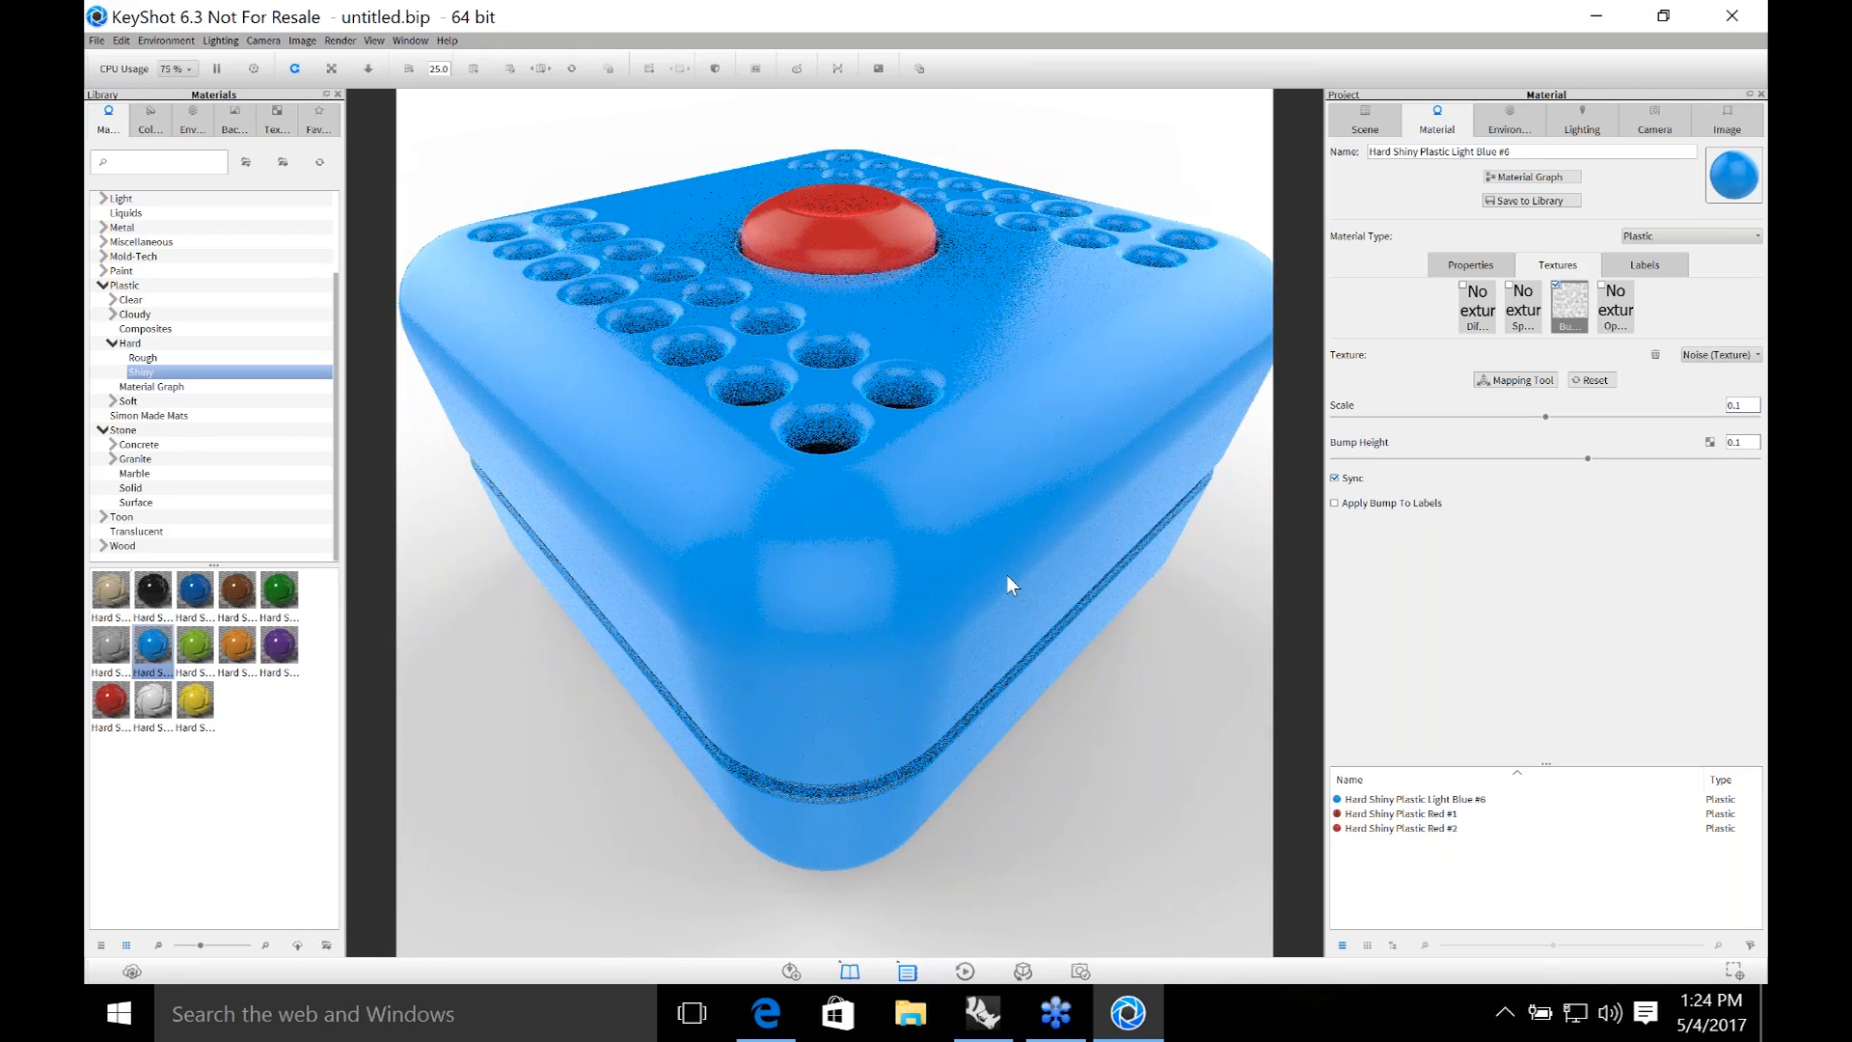
Change the box body's diffuse color to black (RGB 0, 0, 0).
left_click(1471, 265)
left_click(1742, 290)
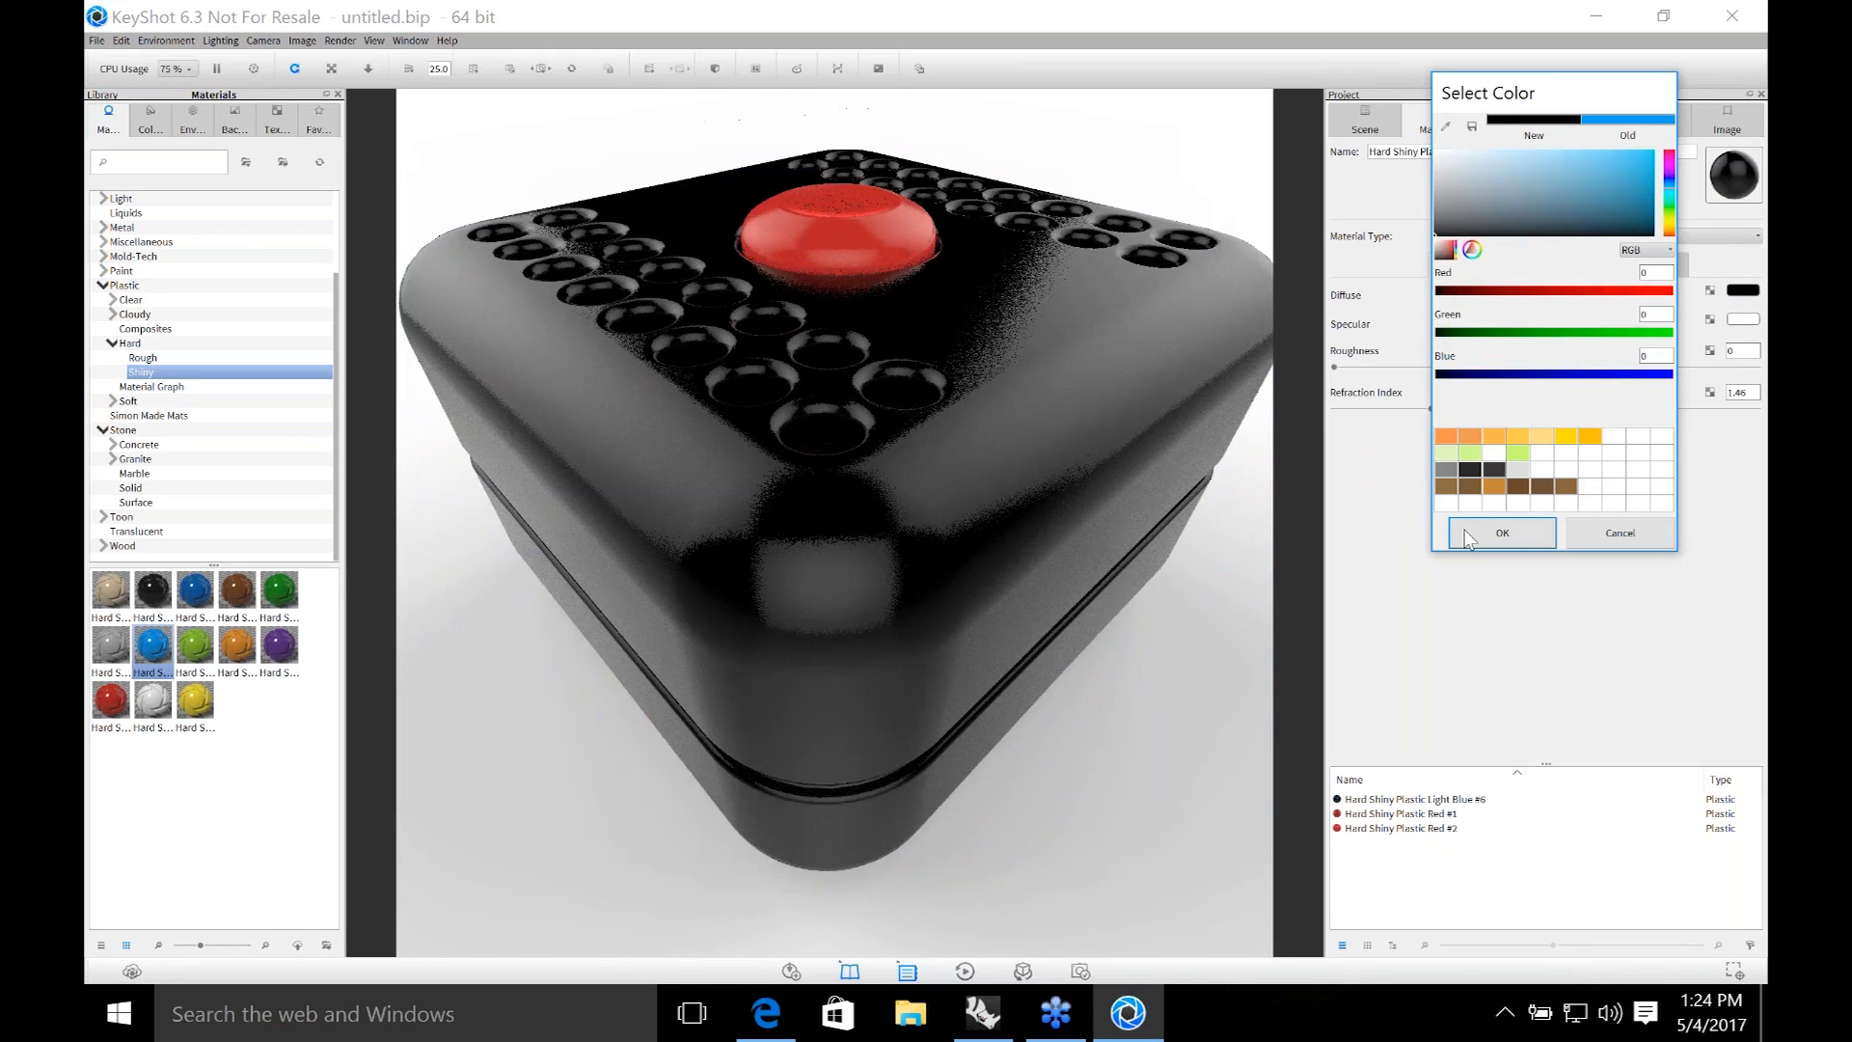
left_click(1502, 532)
mouse_move(1185, 546)
left_mouse_down()
mouse_move(1140, 560)
mouse_move(1162, 563)
left_mouse_up()
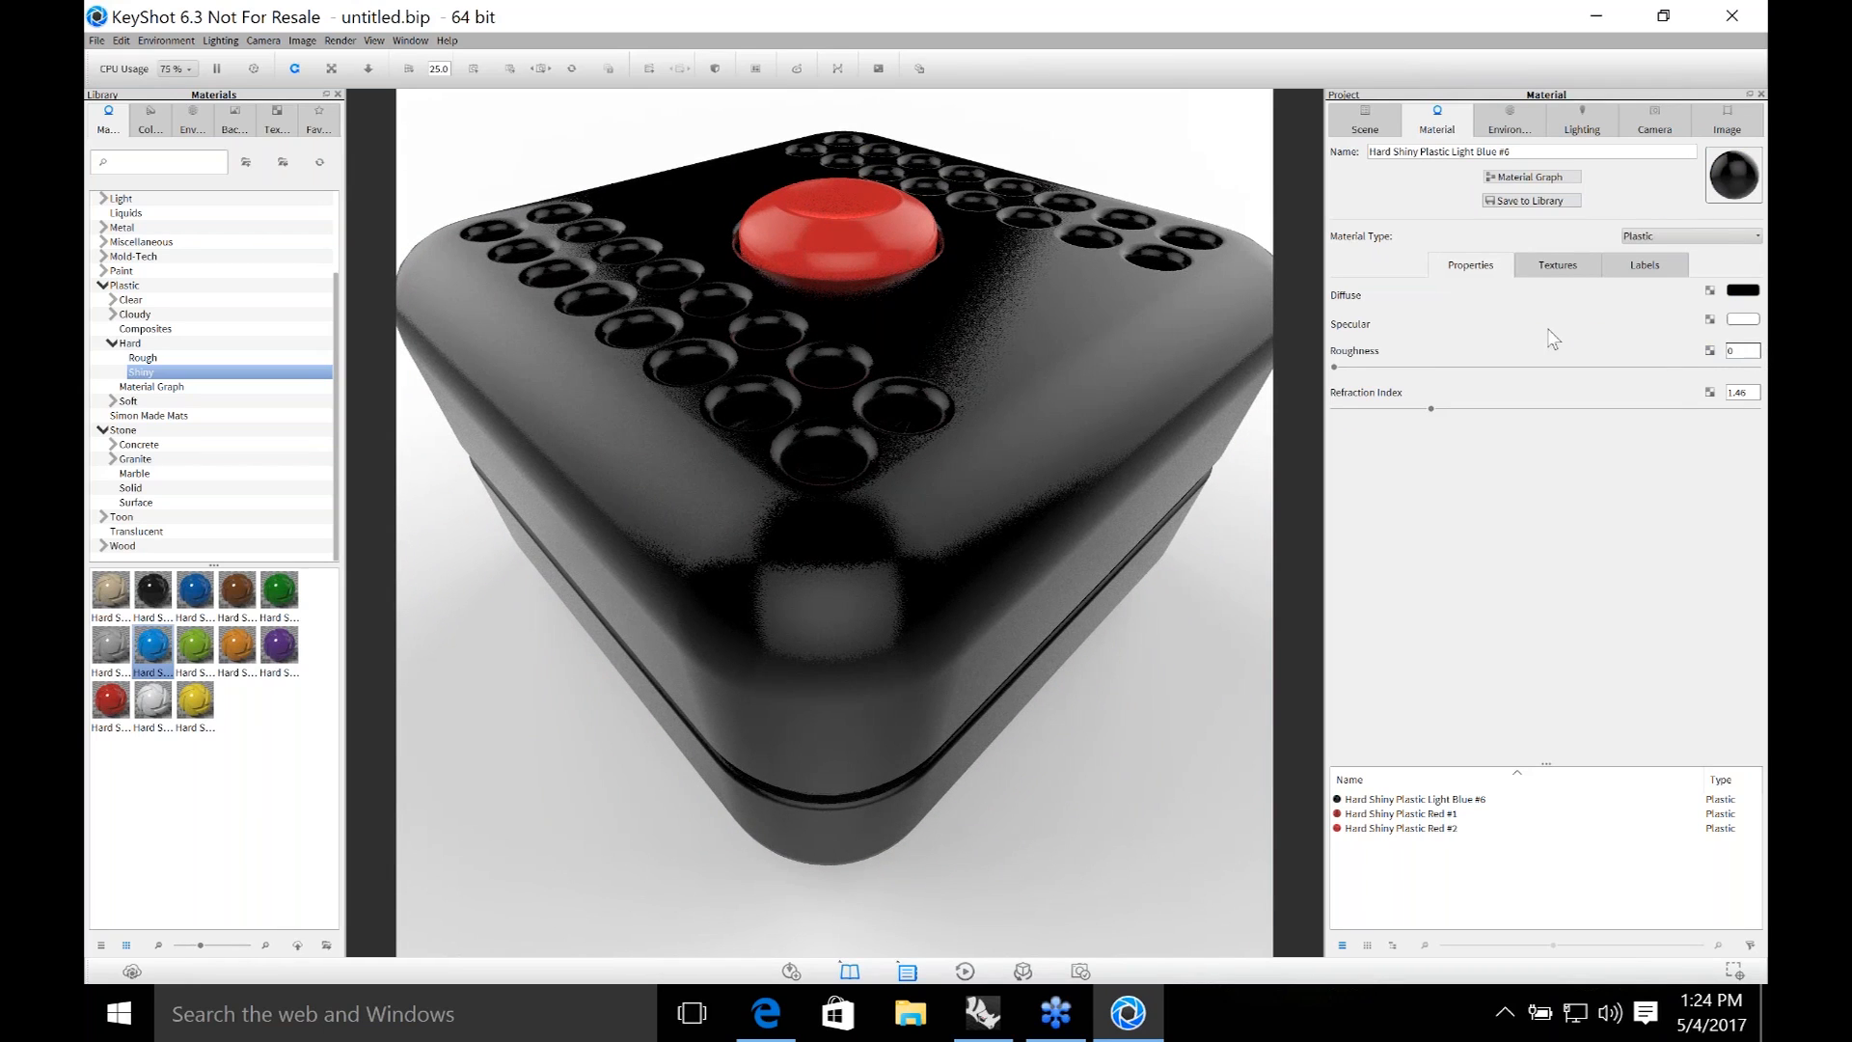
Try a bump height of 0.2 on the box body's noise texture and settle on 0.5.
left_click(1553, 265)
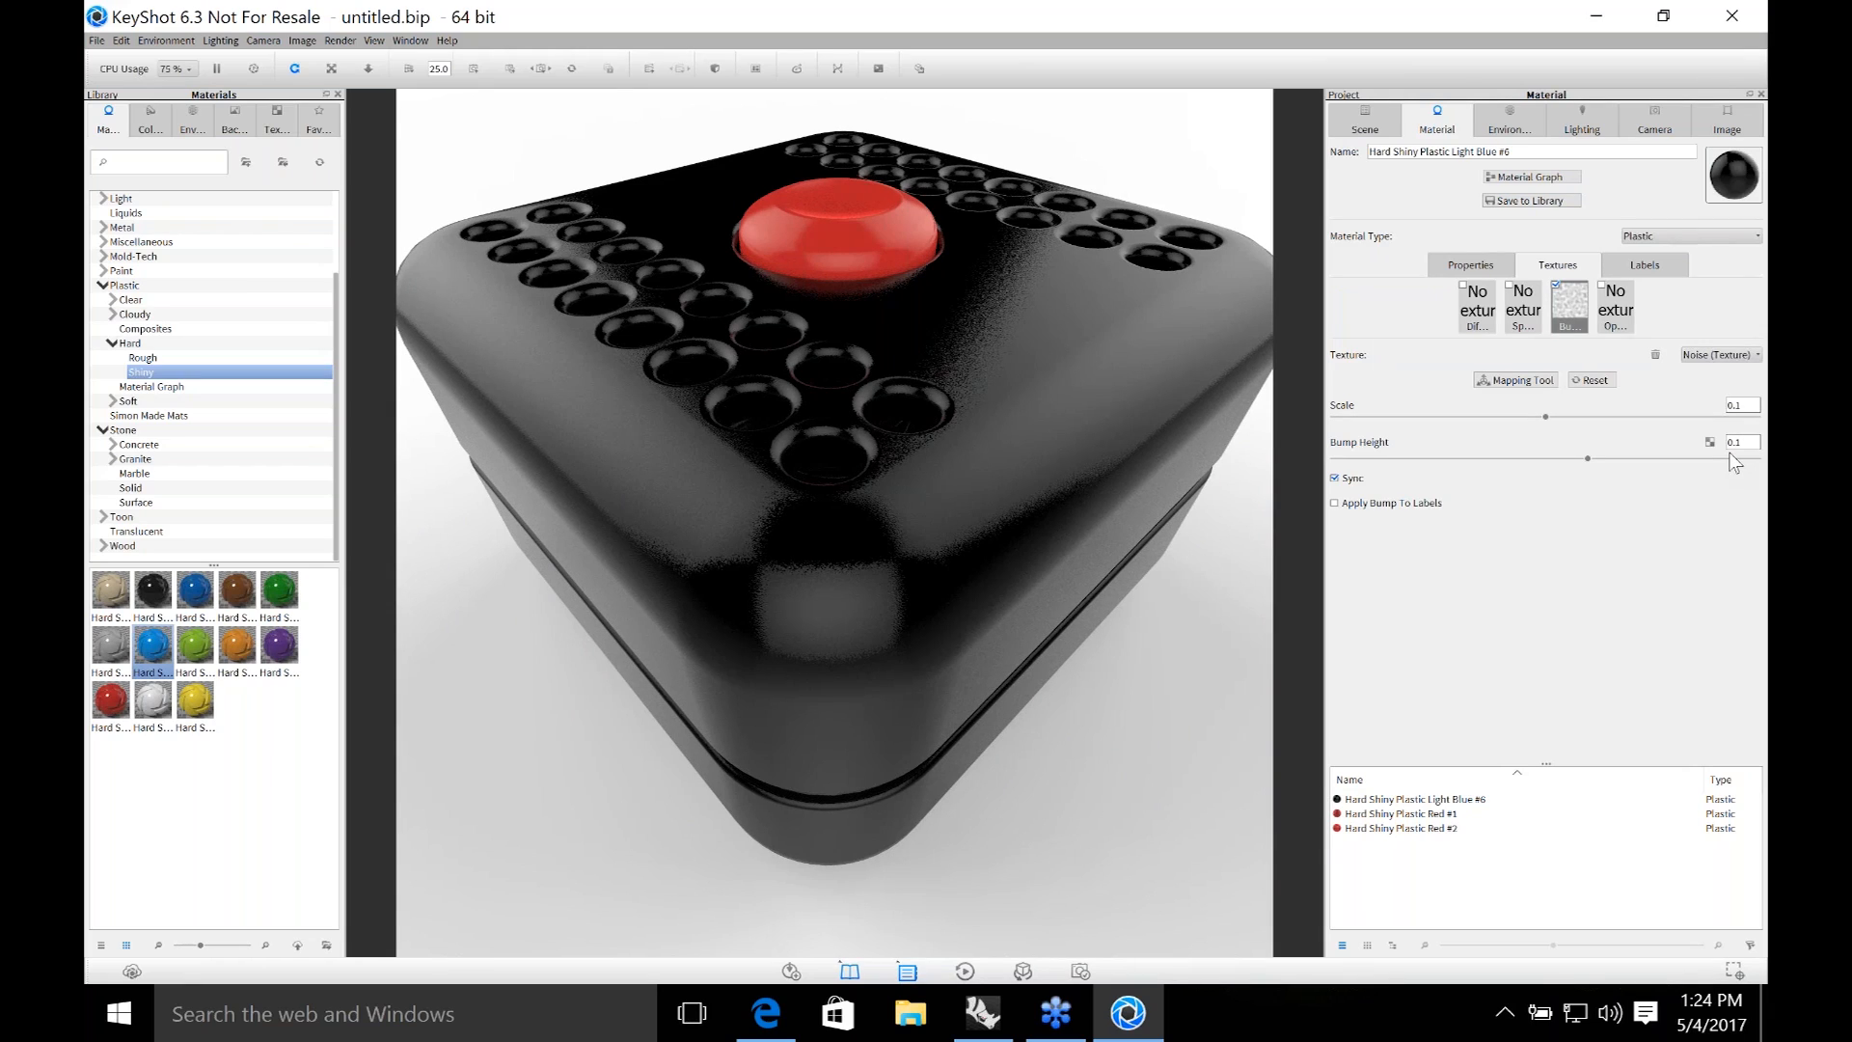
left_click(1741, 442)
key("BackSpace")
type("2")
key("Return")
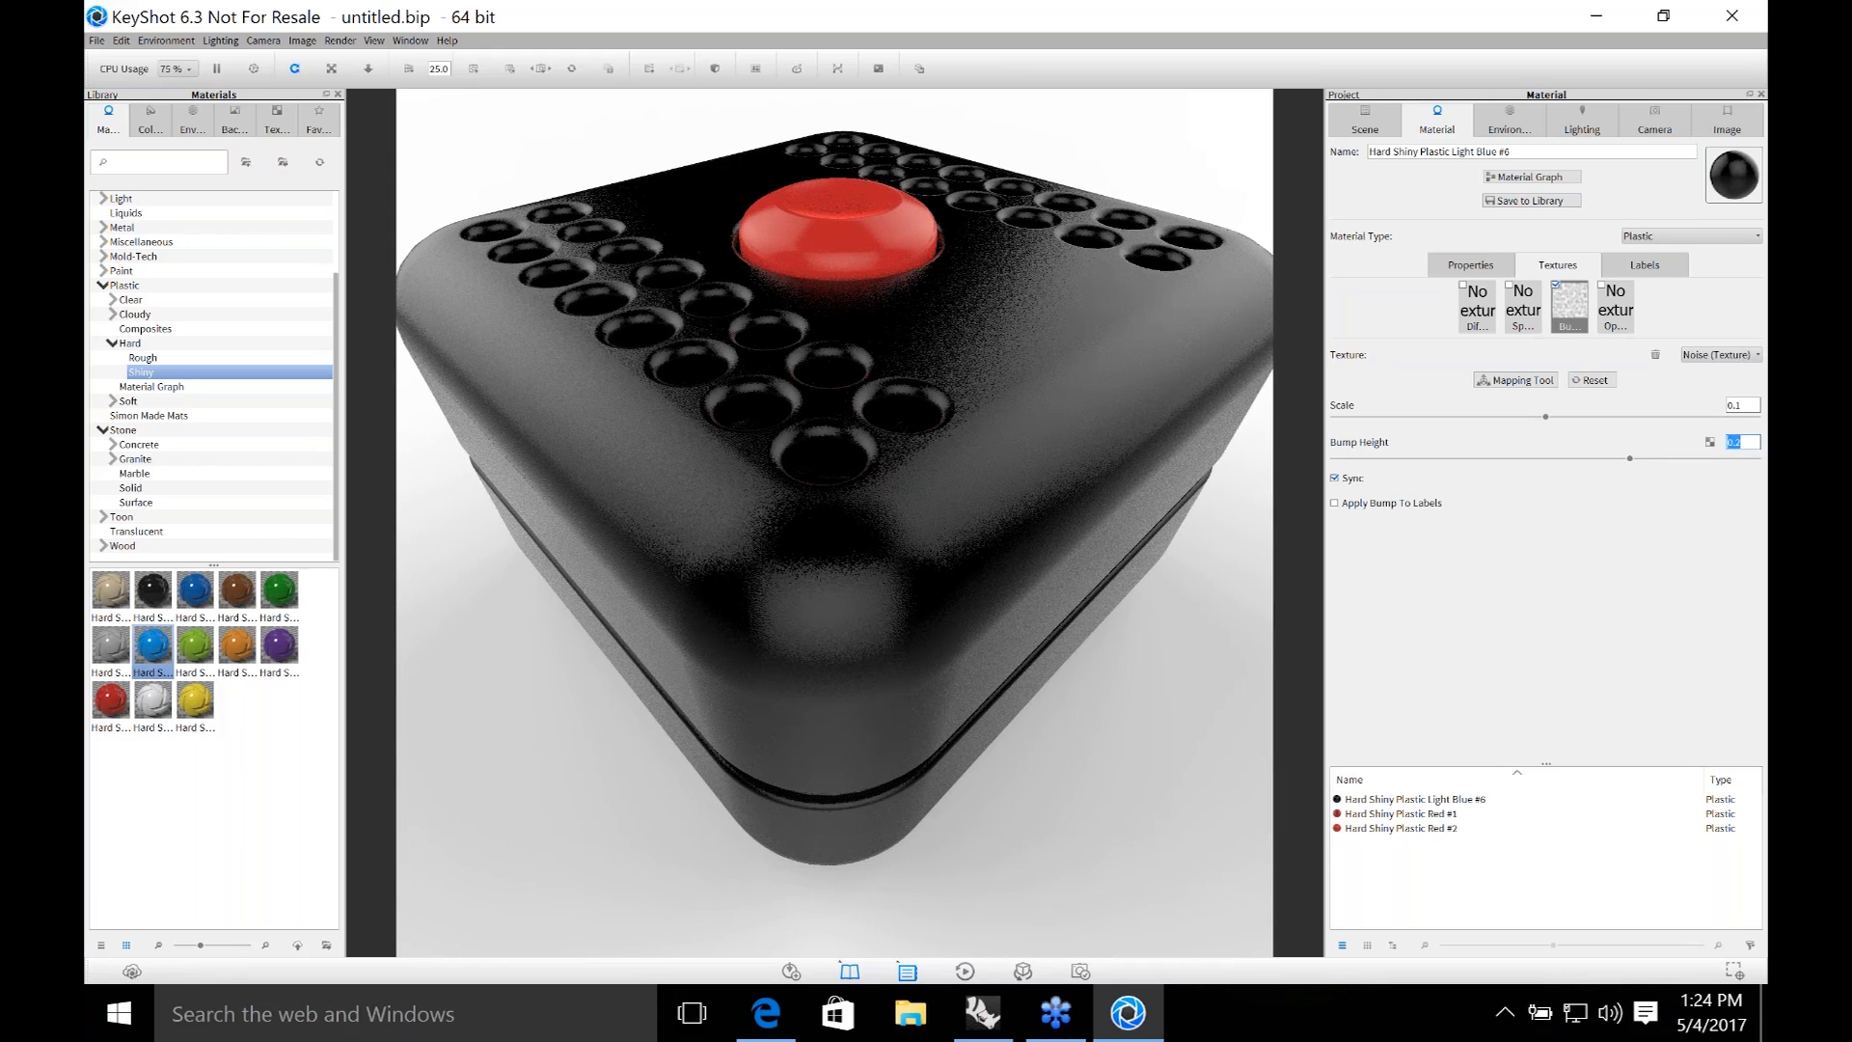
type("0.5")
key("Return")
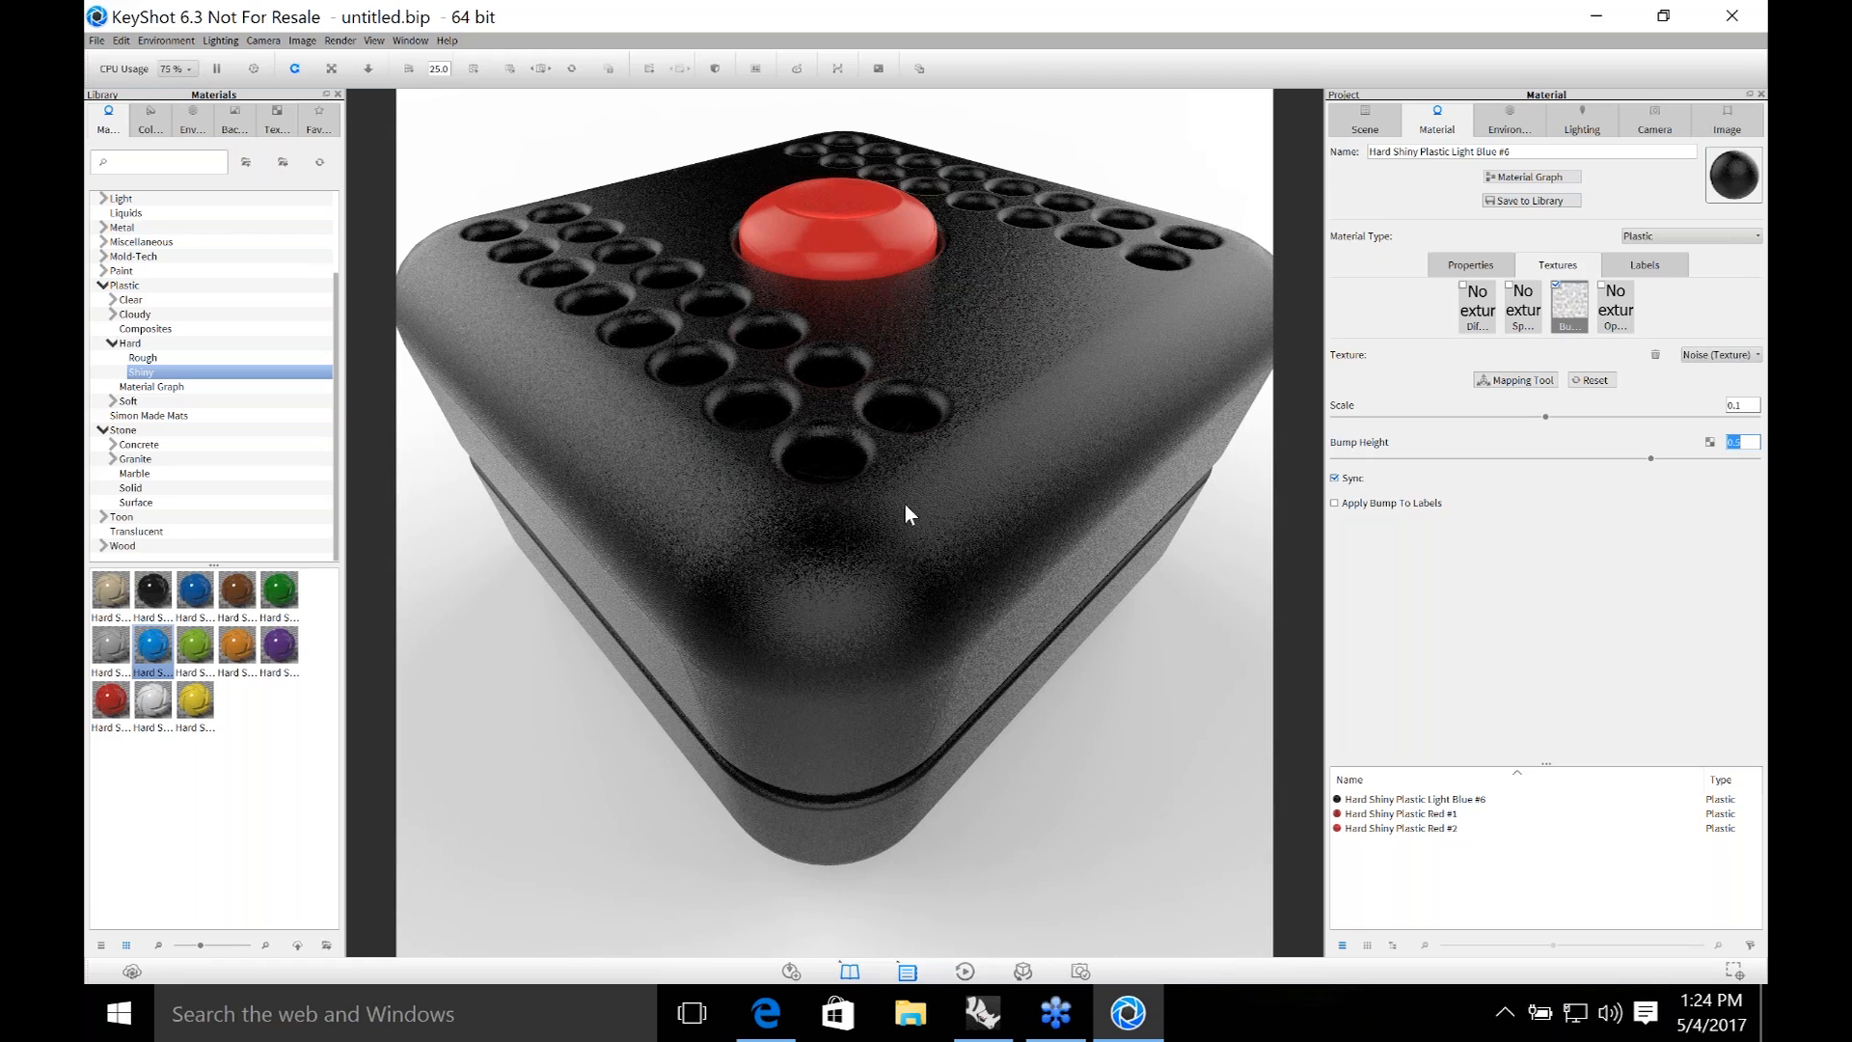
Change the box body's diffuse color to dark grey (RGB 80, 80, 80).
scroll(907, 505, "down", 8)
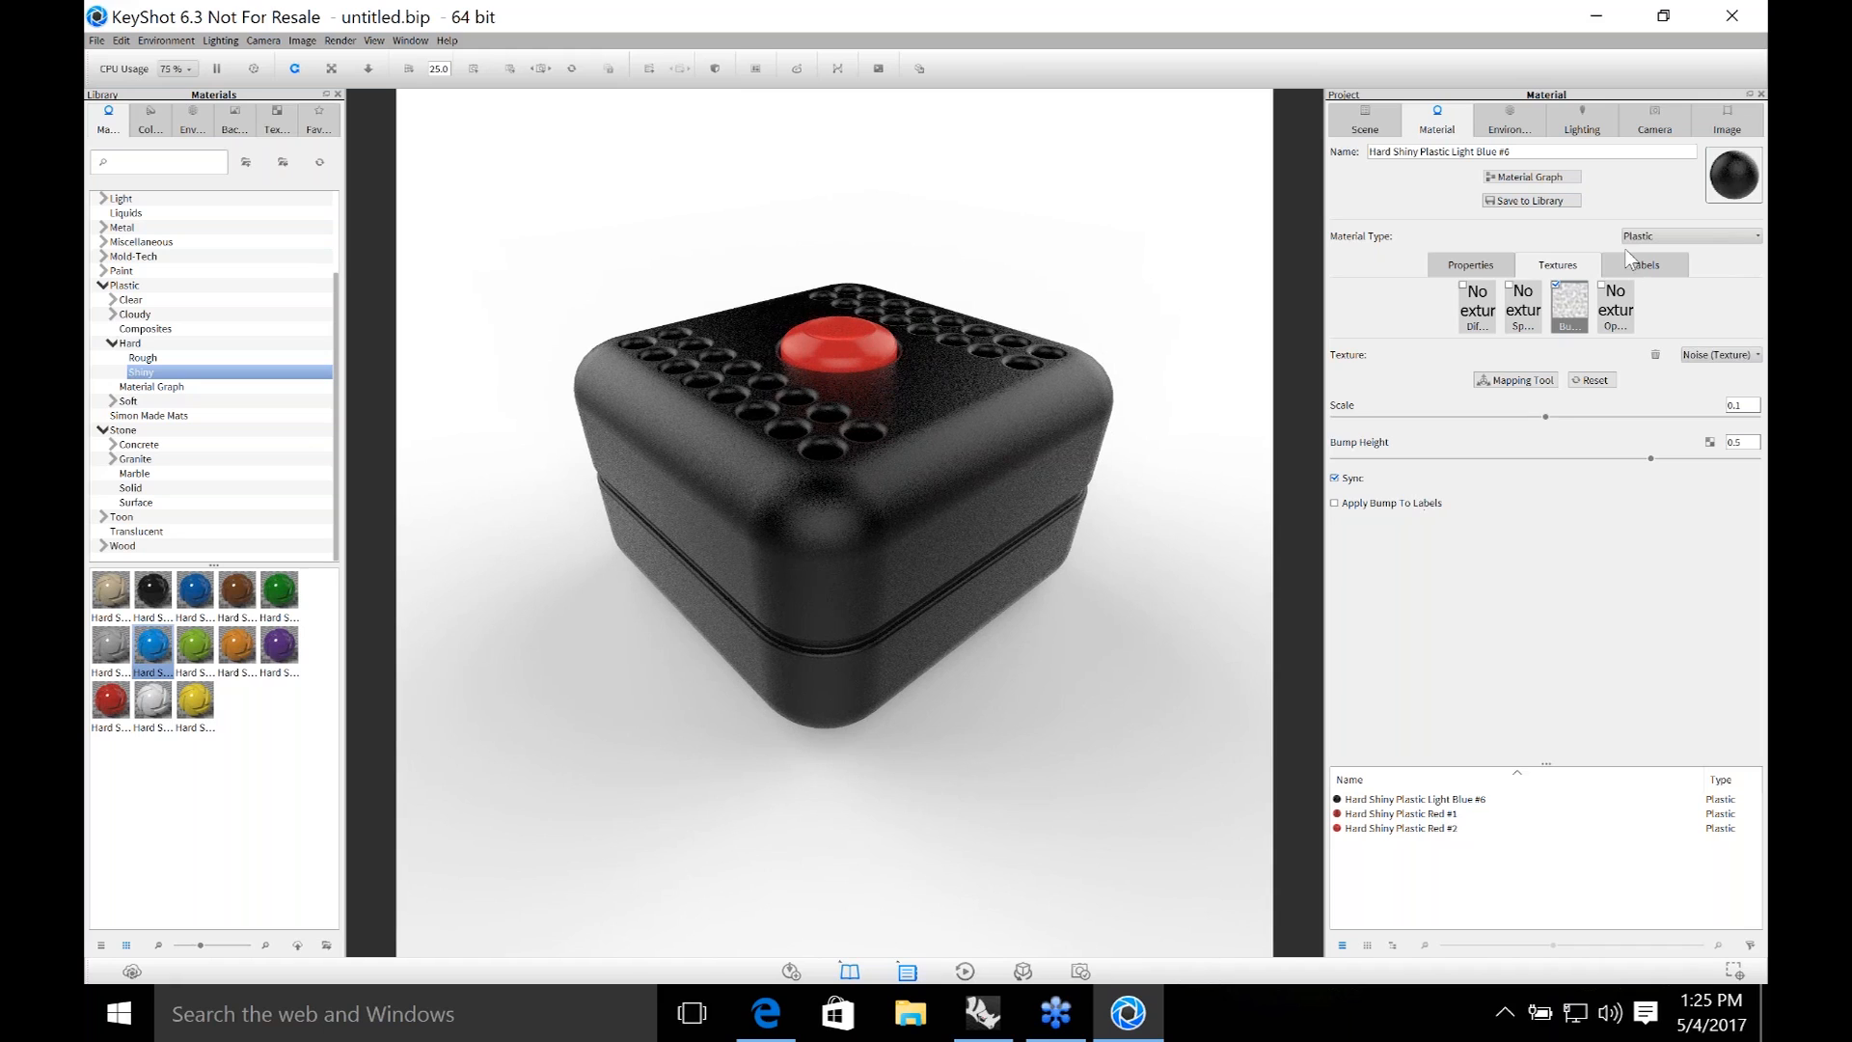
left_click(1511, 260)
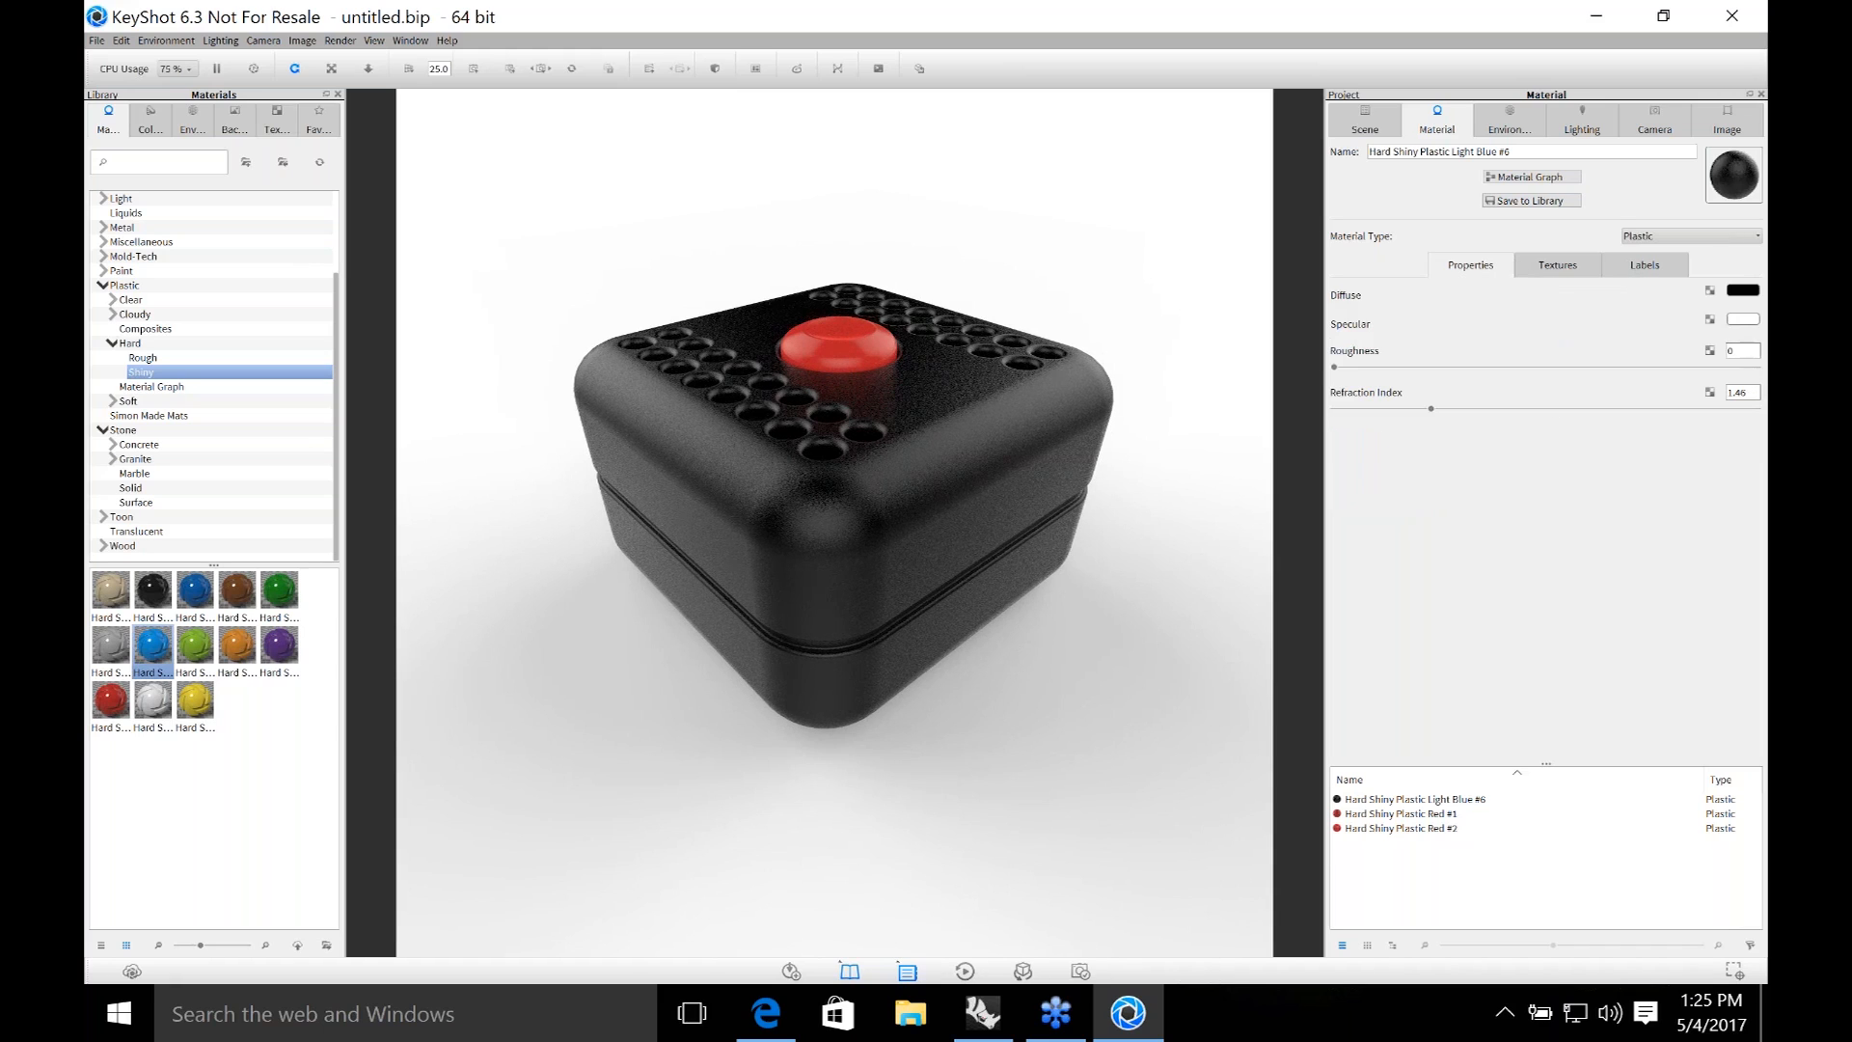
left_click(1737, 292)
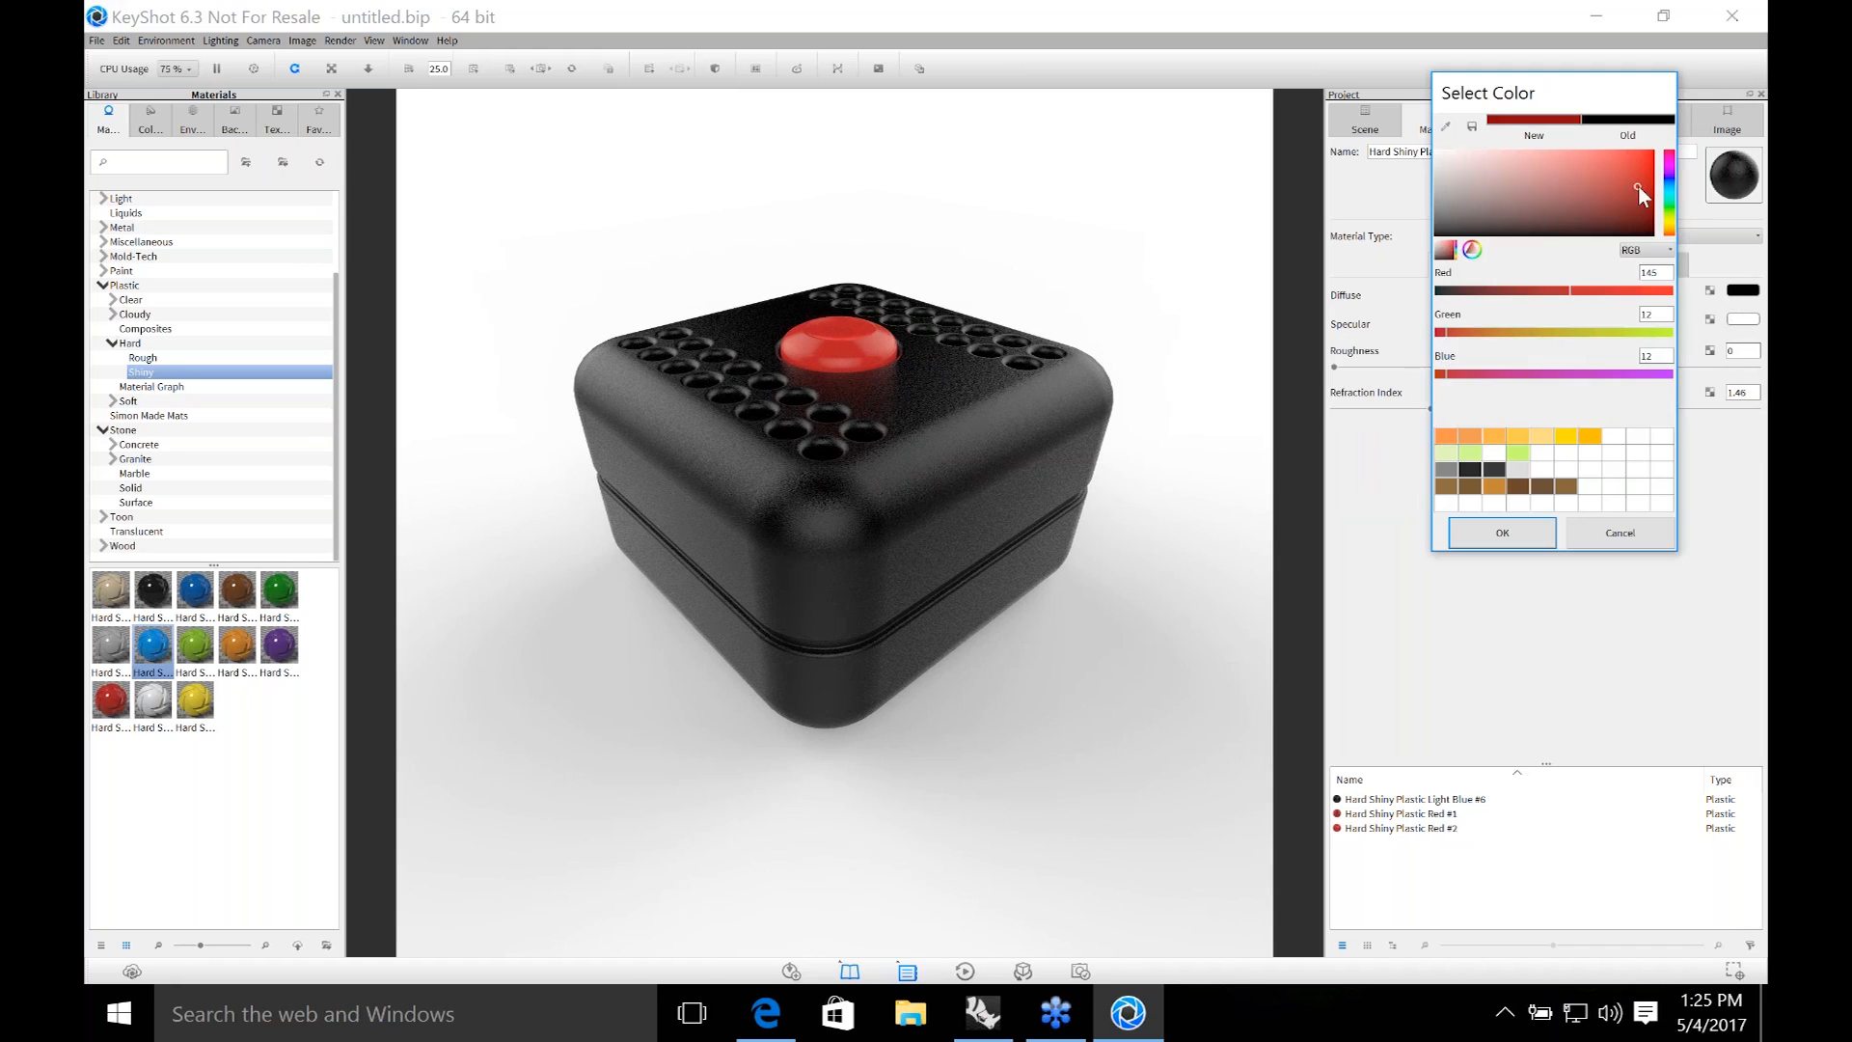
left_click(1656, 165)
mouse_move(1660, 164)
left_mouse_down()
mouse_move(1663, 179)
mouse_move(1422, 189)
mouse_move(1415, 220)
left_mouse_up()
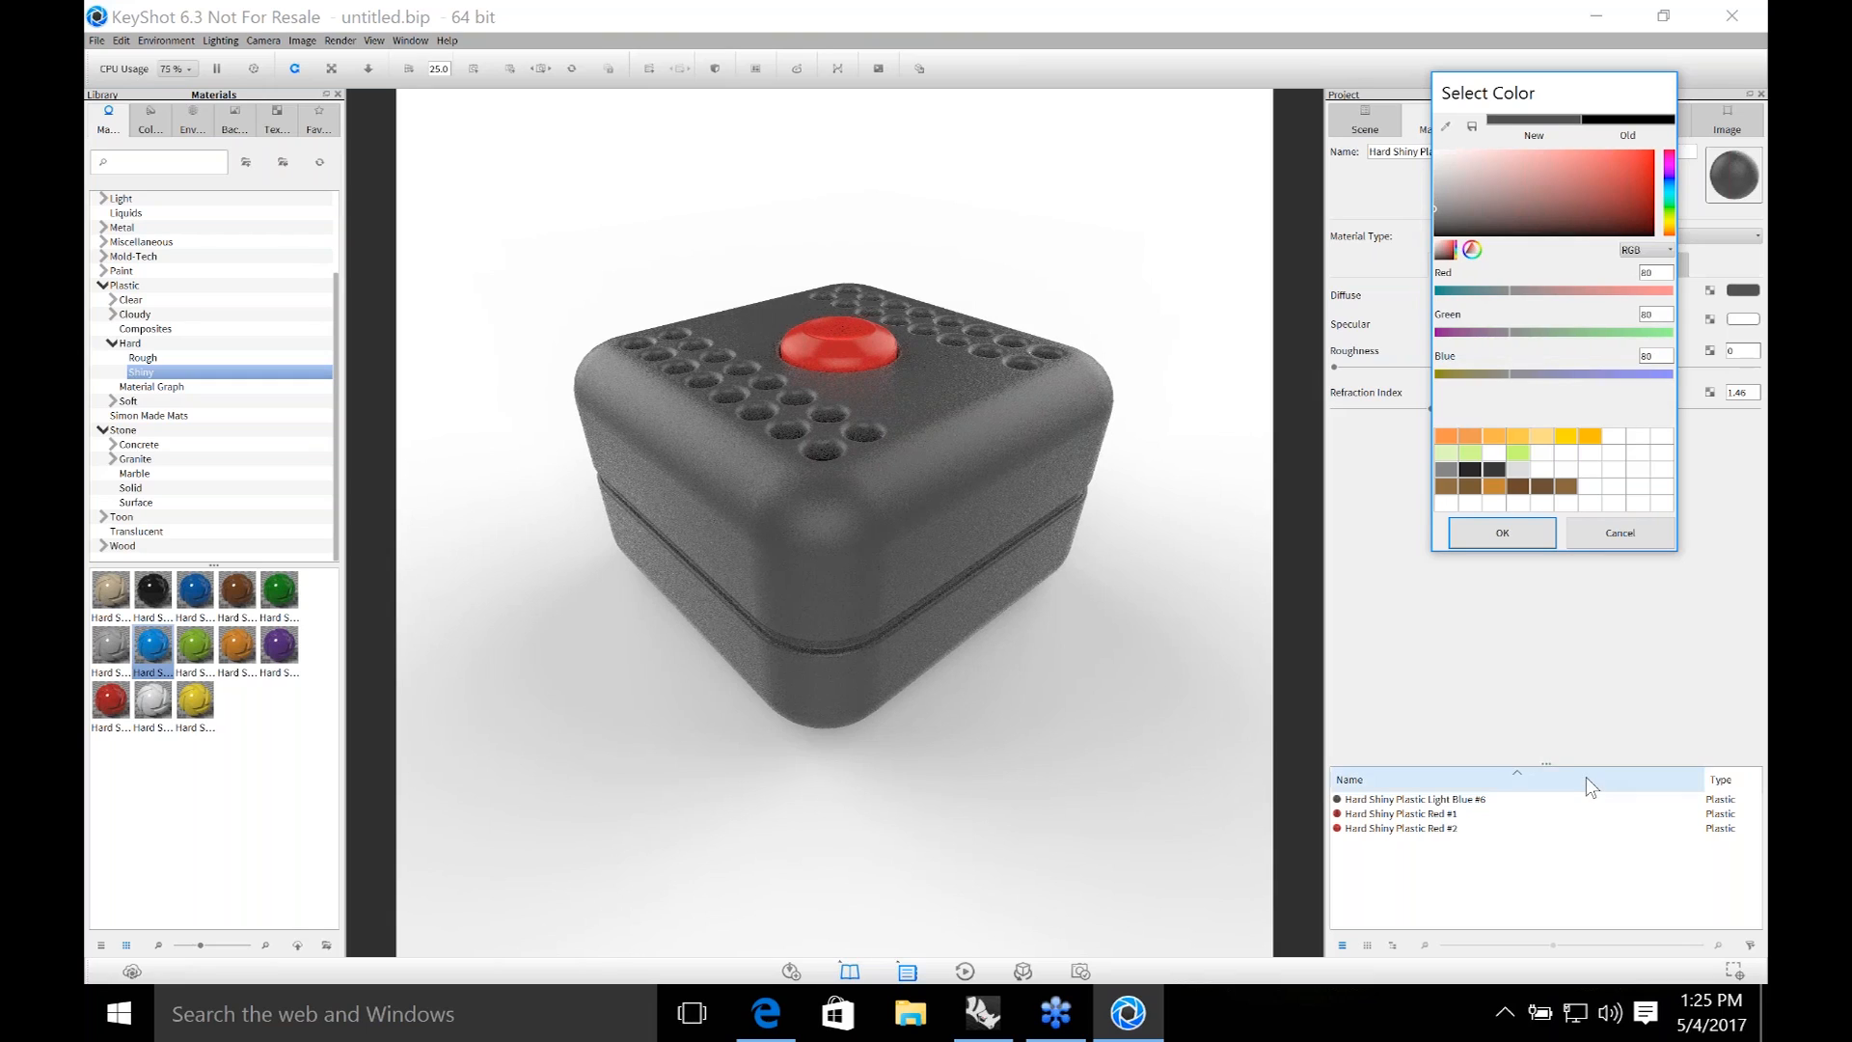
left_click(1528, 538)
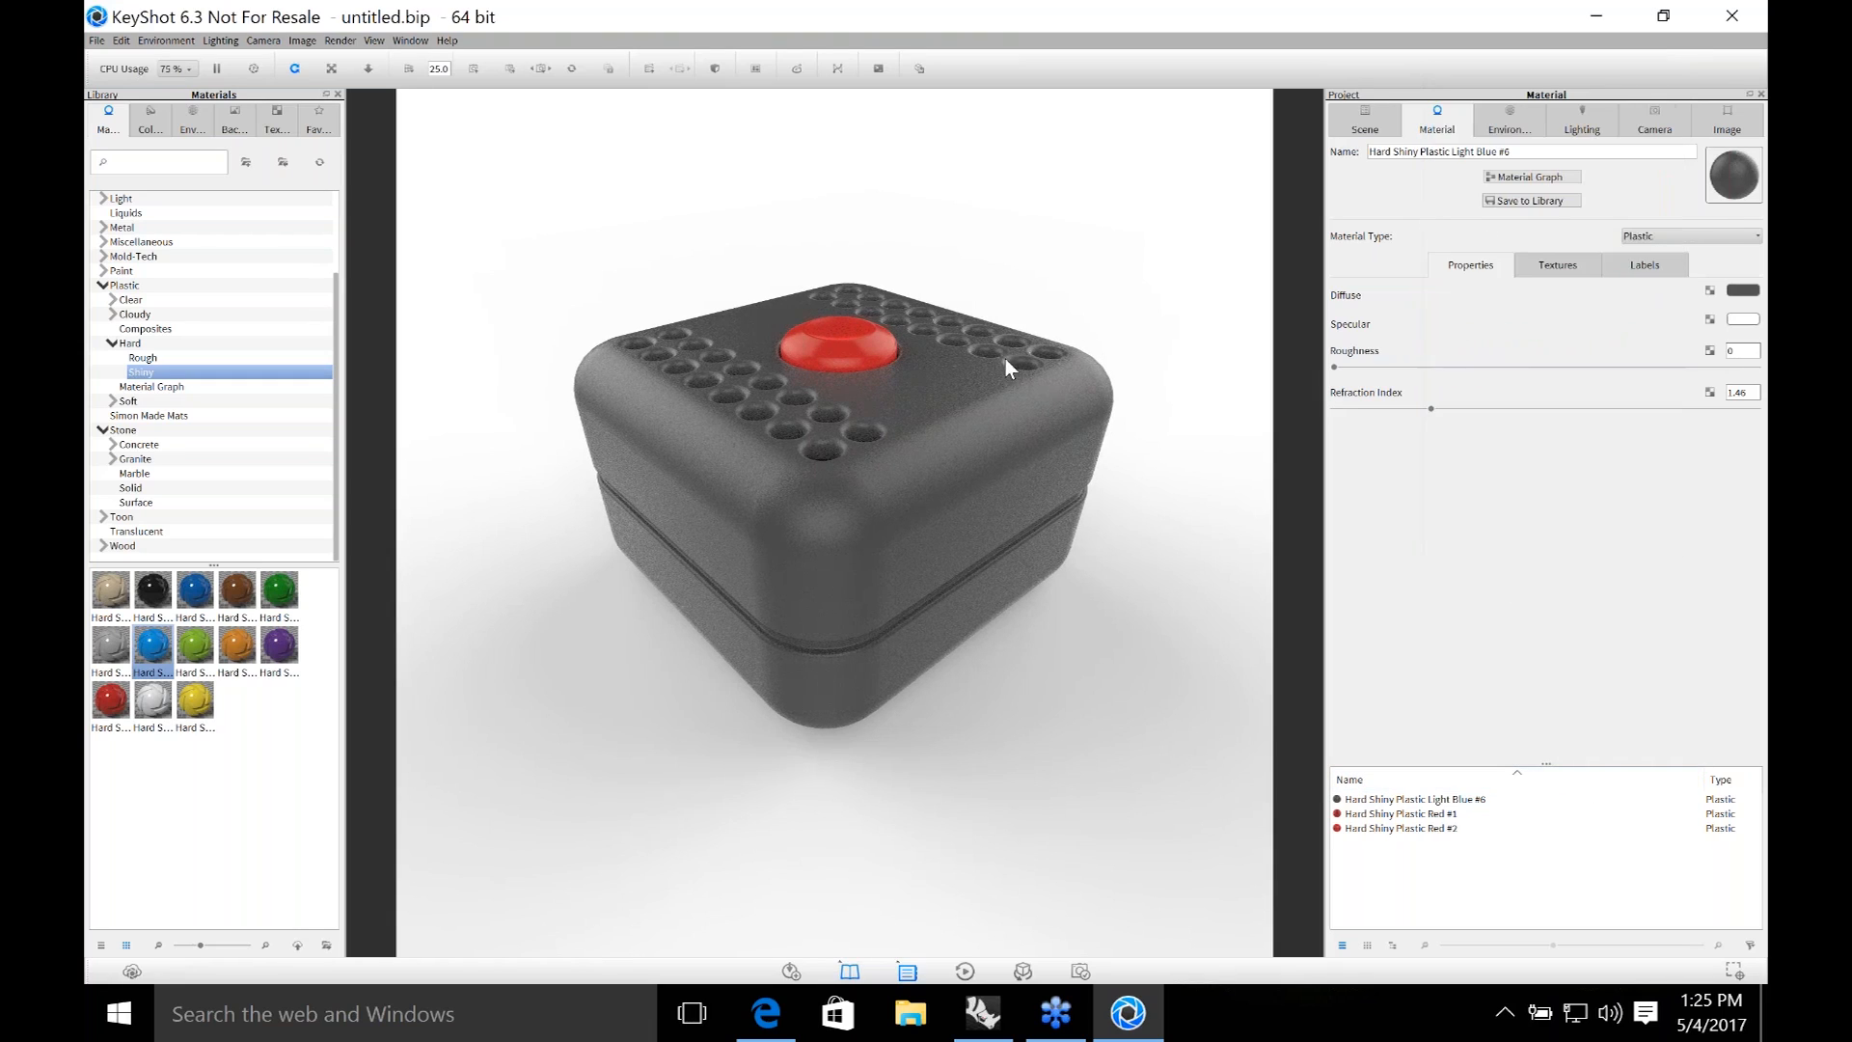
Set the roughness of the red button's plastic material to 0.05.
double_click(833, 351)
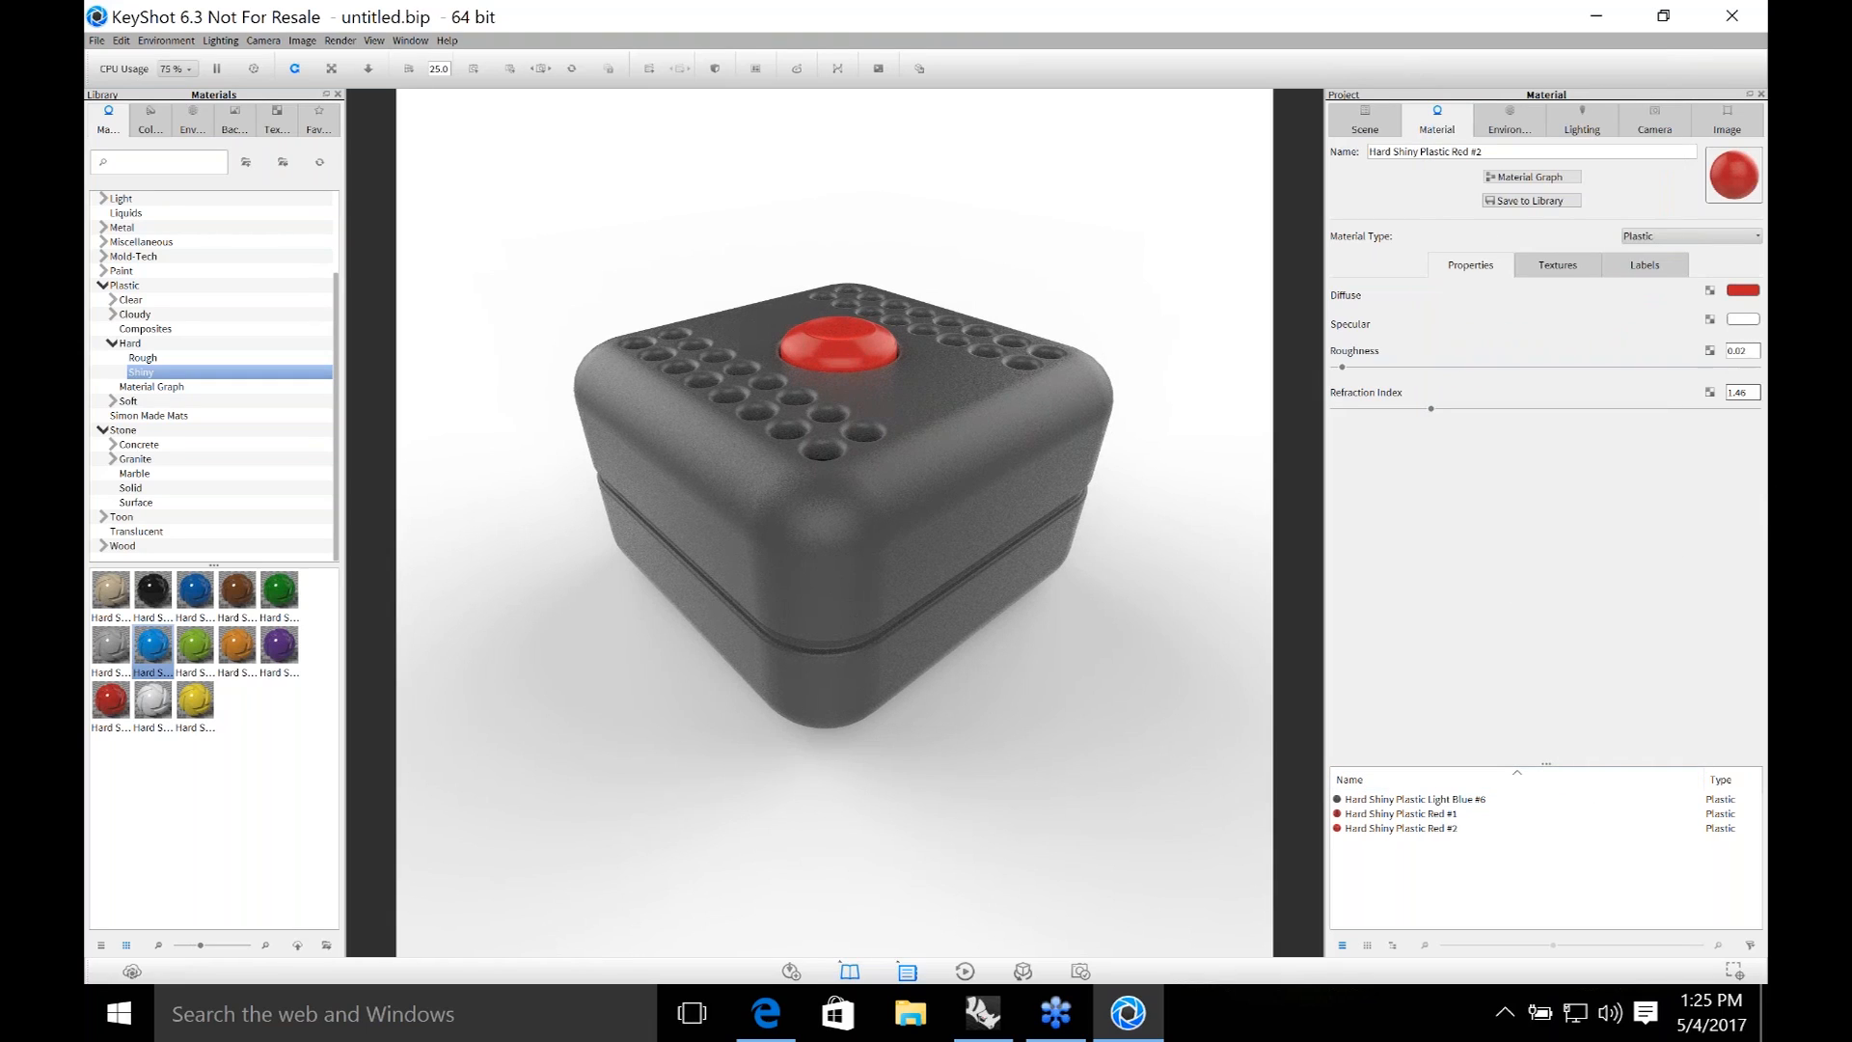
left_click_drag(1741, 353, 1751, 354)
type("5")
key("Return")
left_click_drag(1065, 656, 1061, 727)
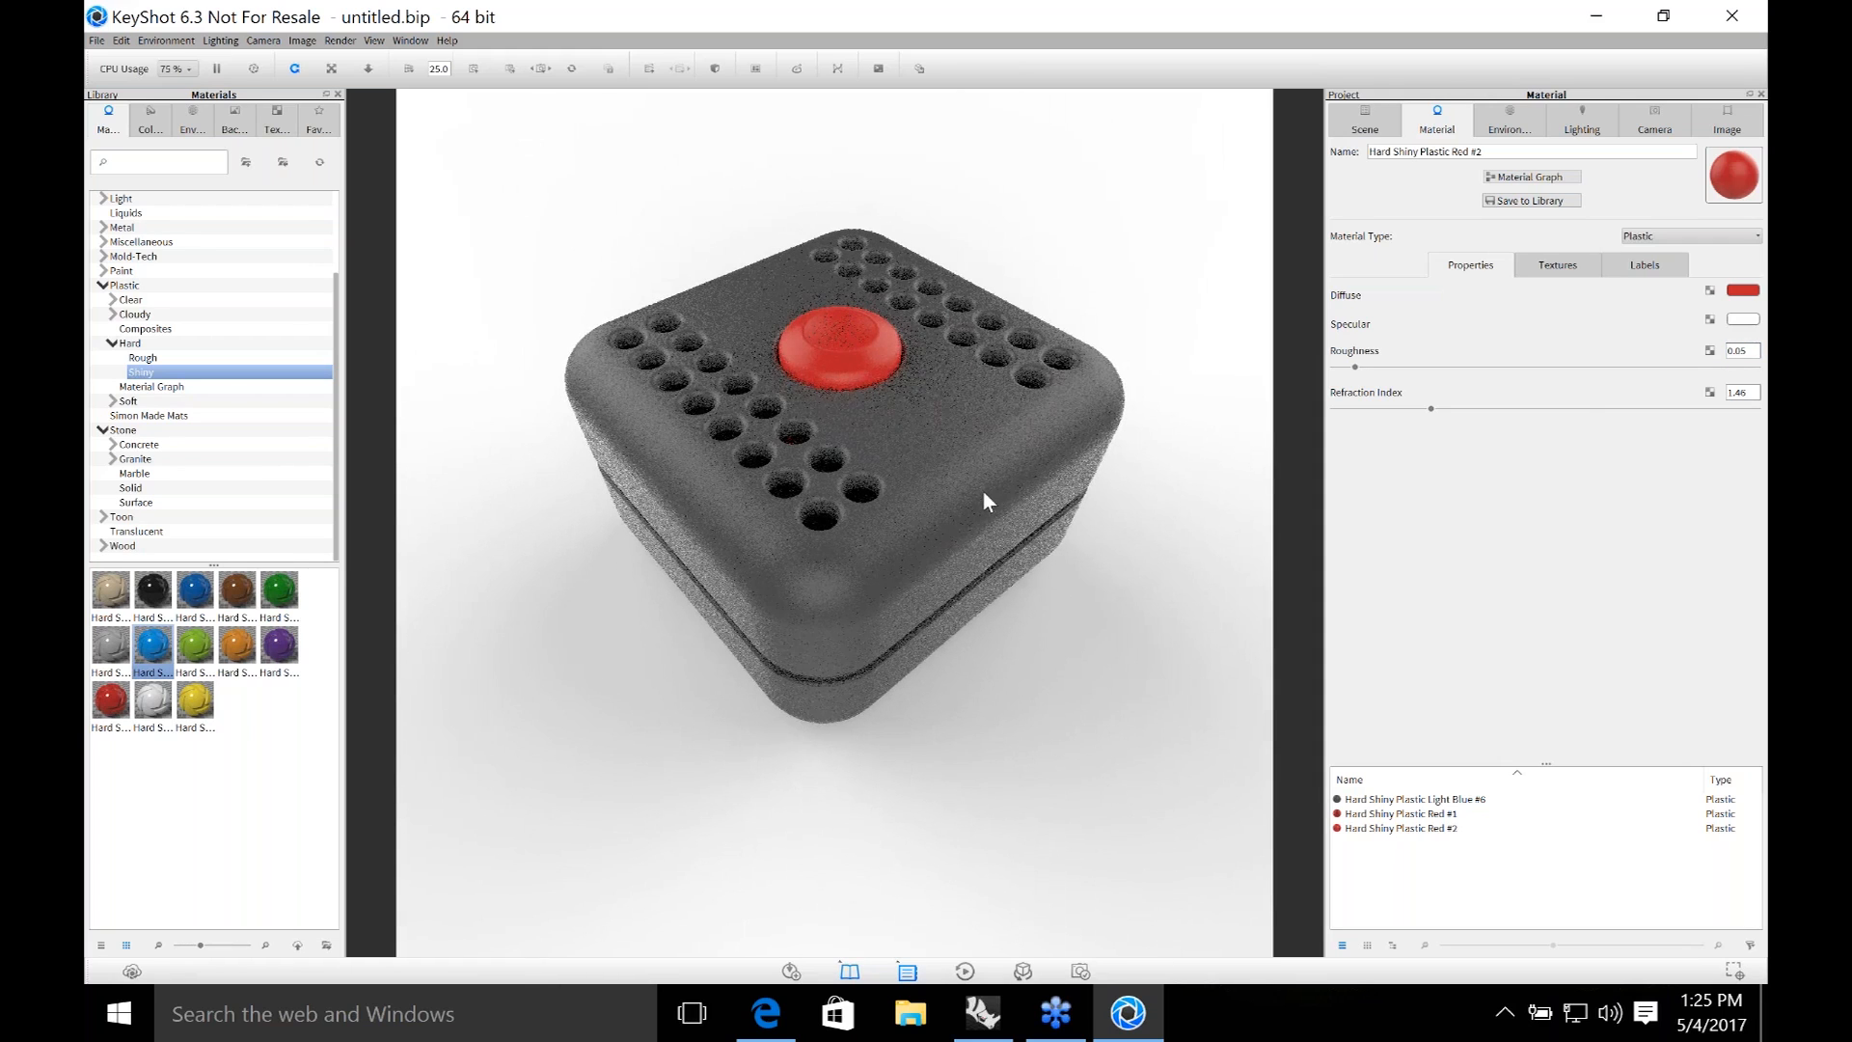
Show the Box 3 model and hide Box 2 in the scene.
left_click(1367, 114)
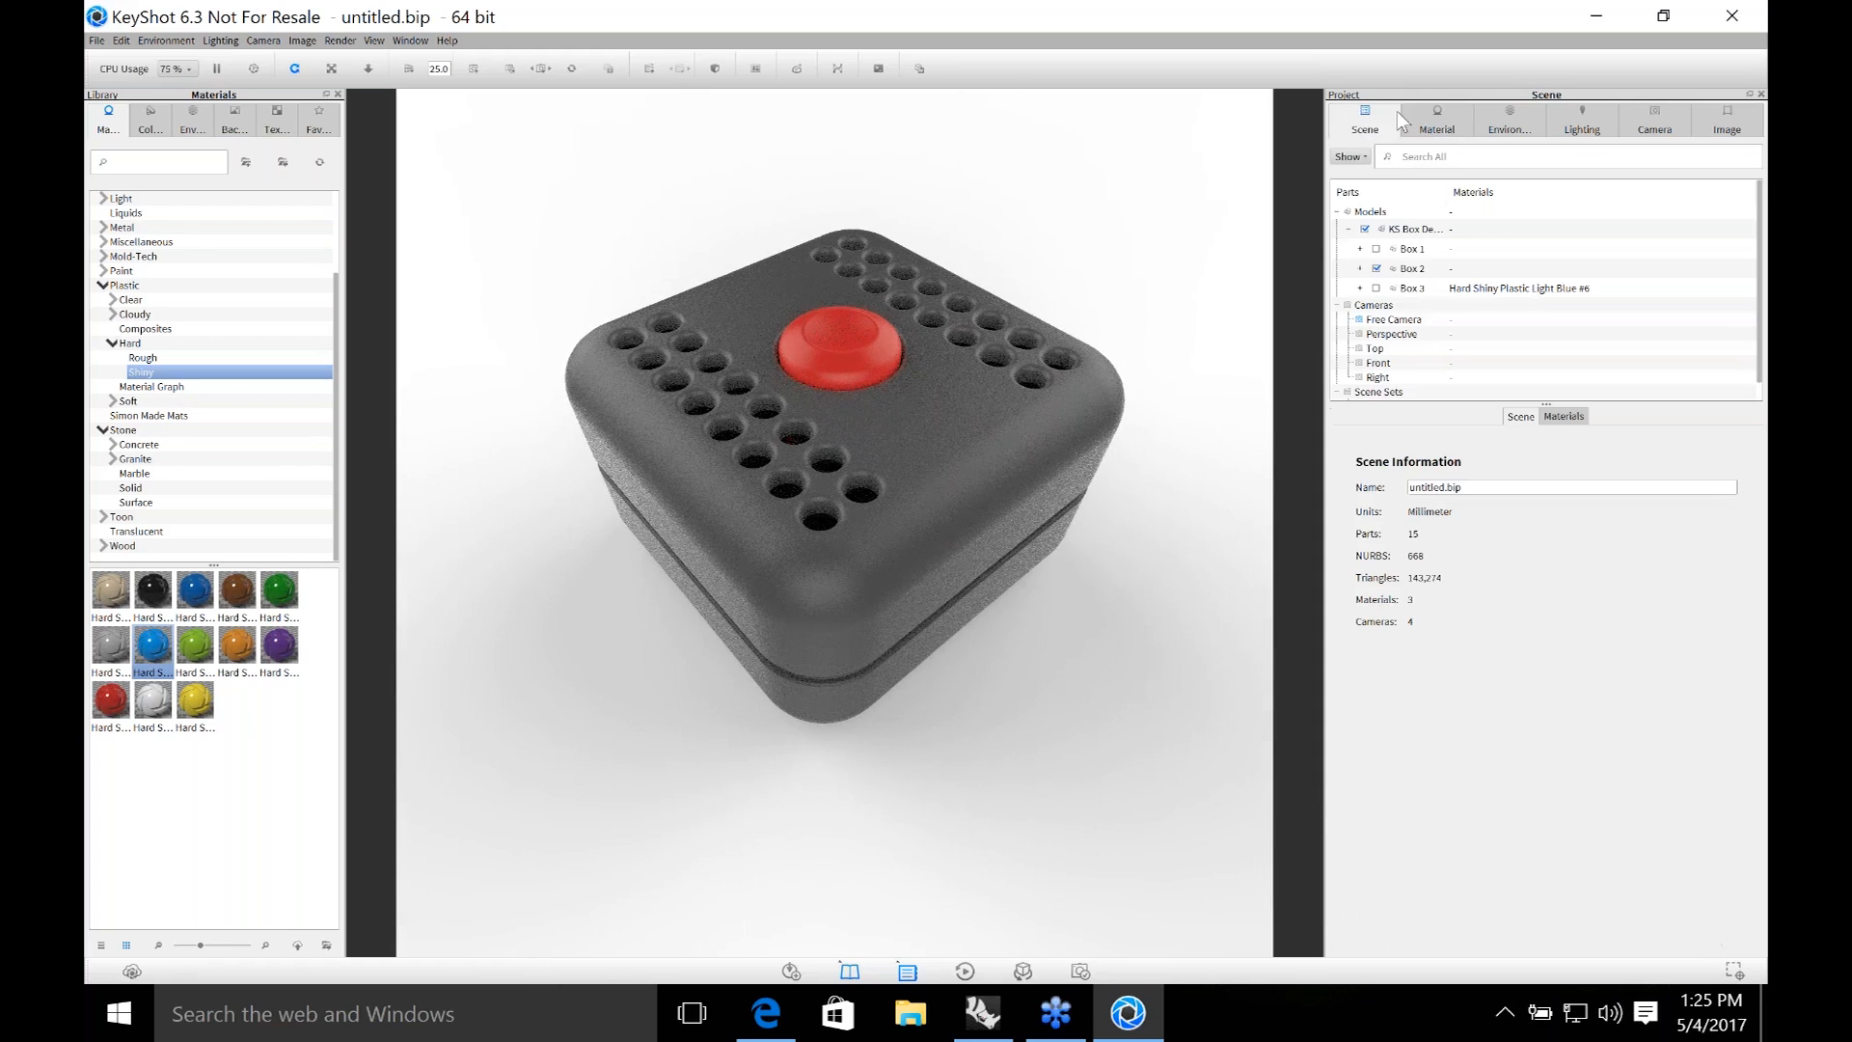
left_click(1376, 289)
left_click(1376, 269)
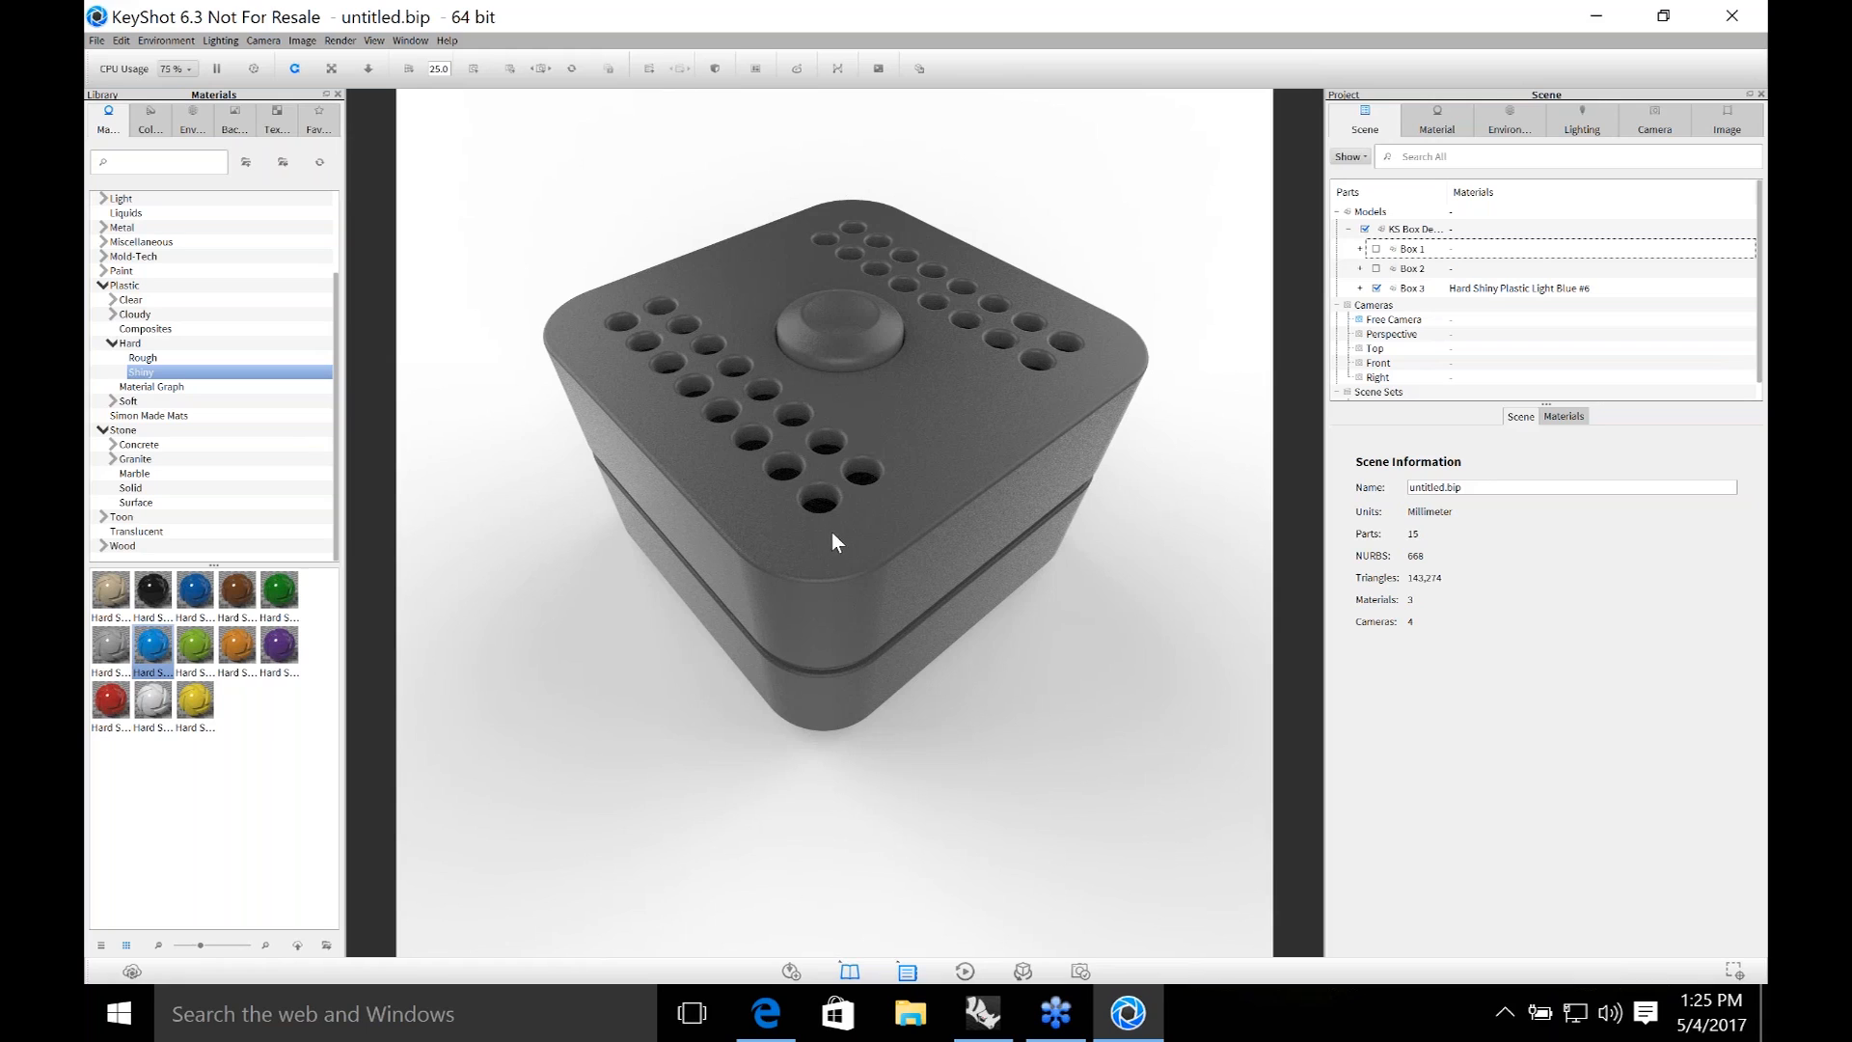
Rotate the lighting environment to 275.5.
left_click(1524, 120)
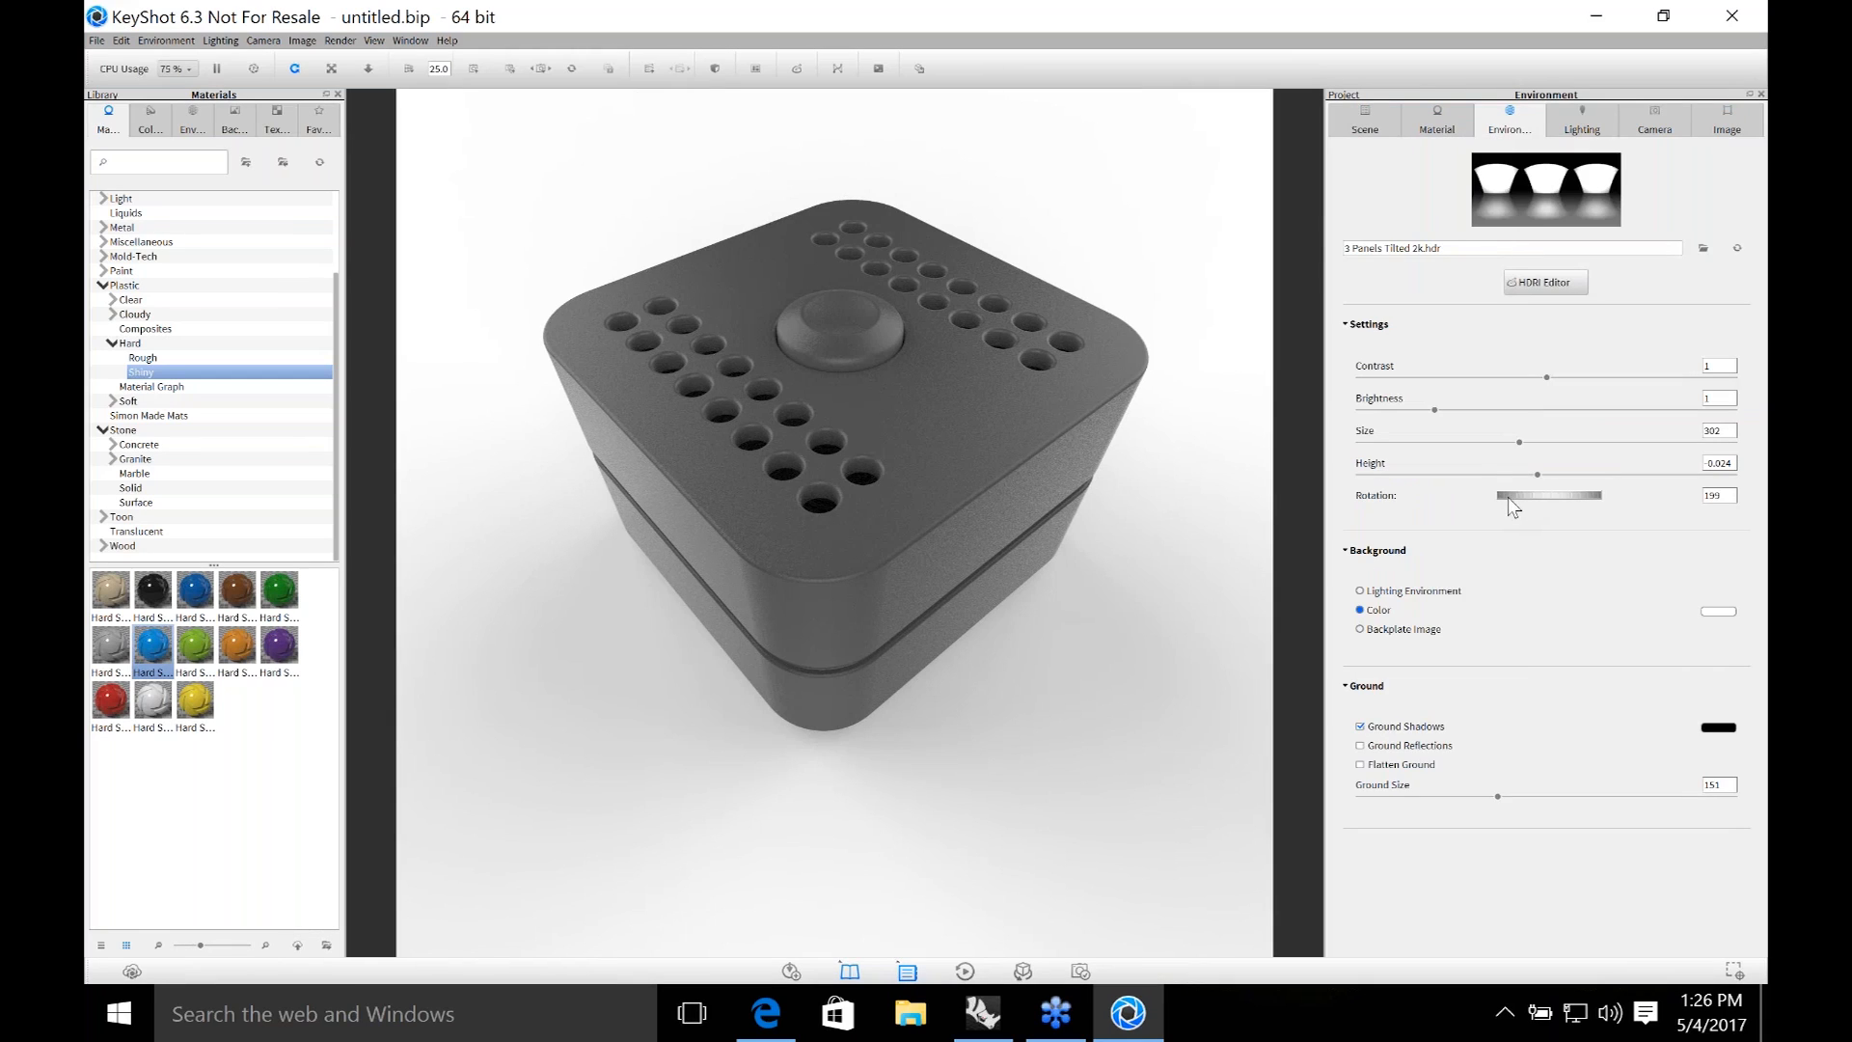
left_click_drag(1507, 494, 1606, 502)
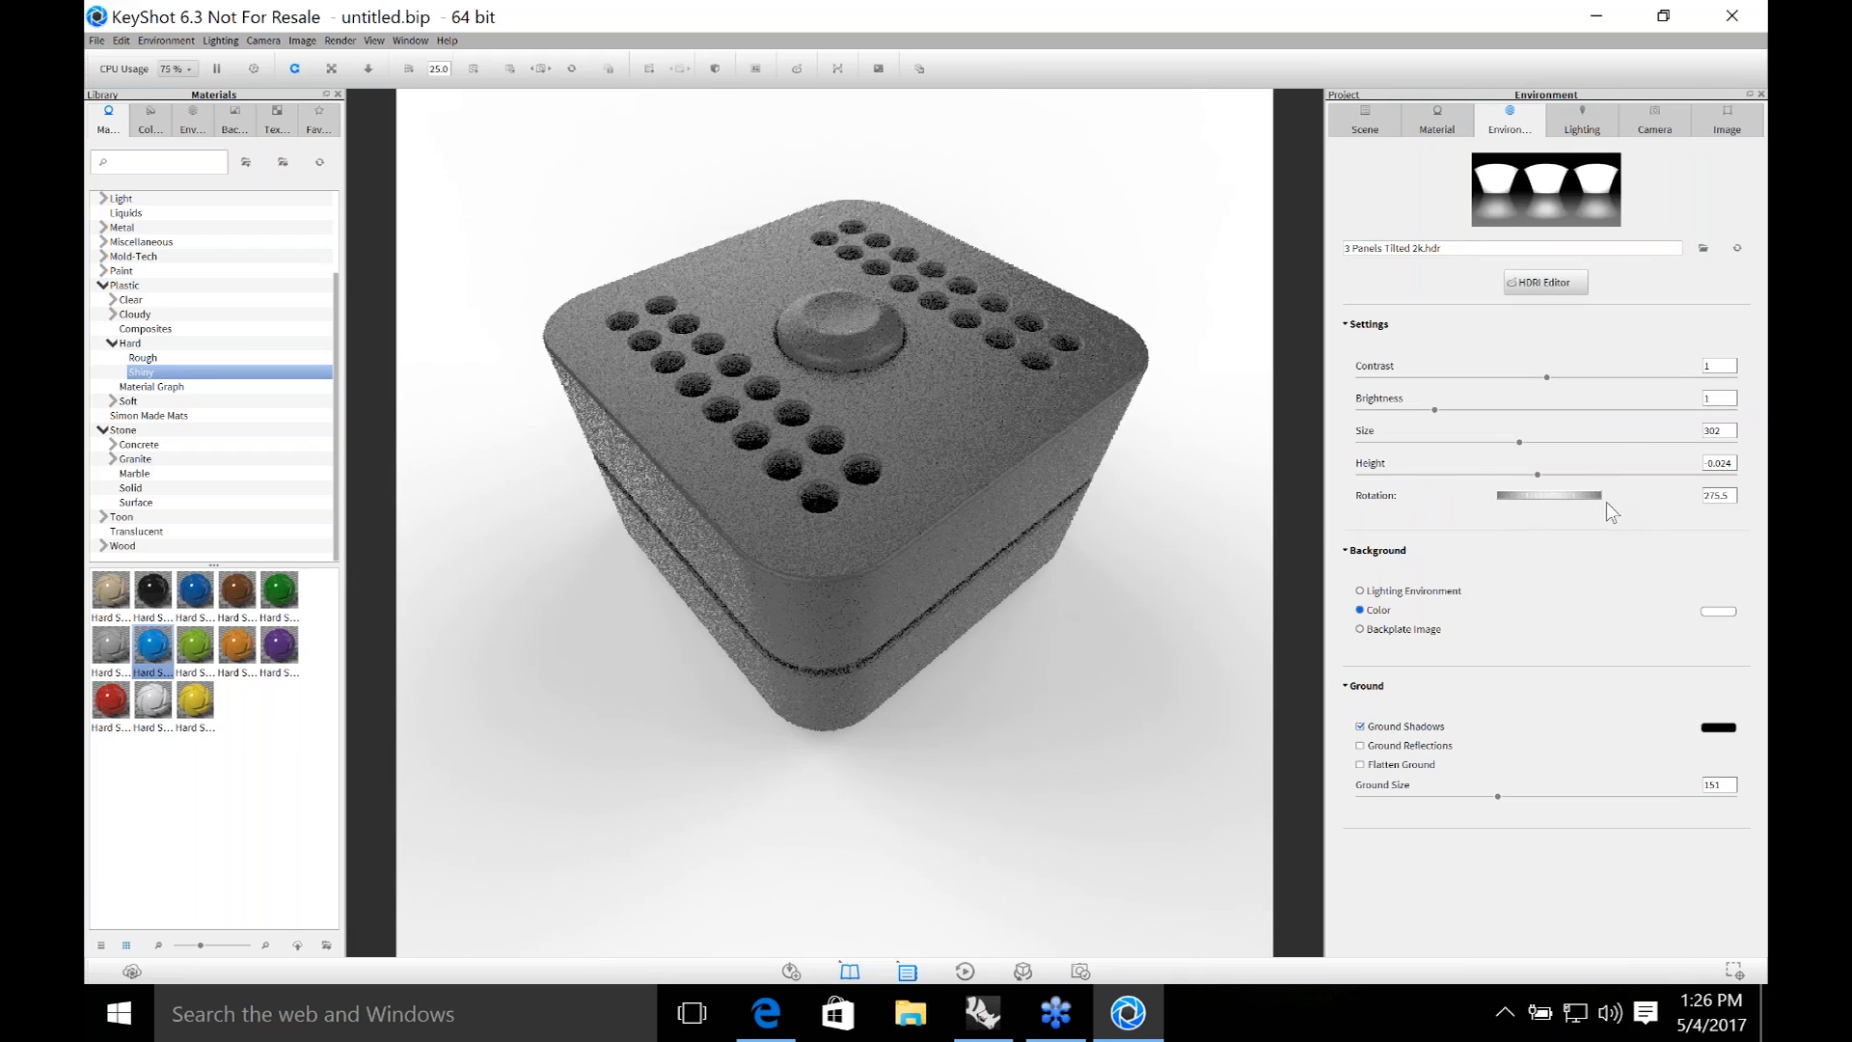
mouse_move(994, 600)
left_mouse_down()
mouse_move(1028, 588)
mouse_move(1009, 593)
left_mouse_up()
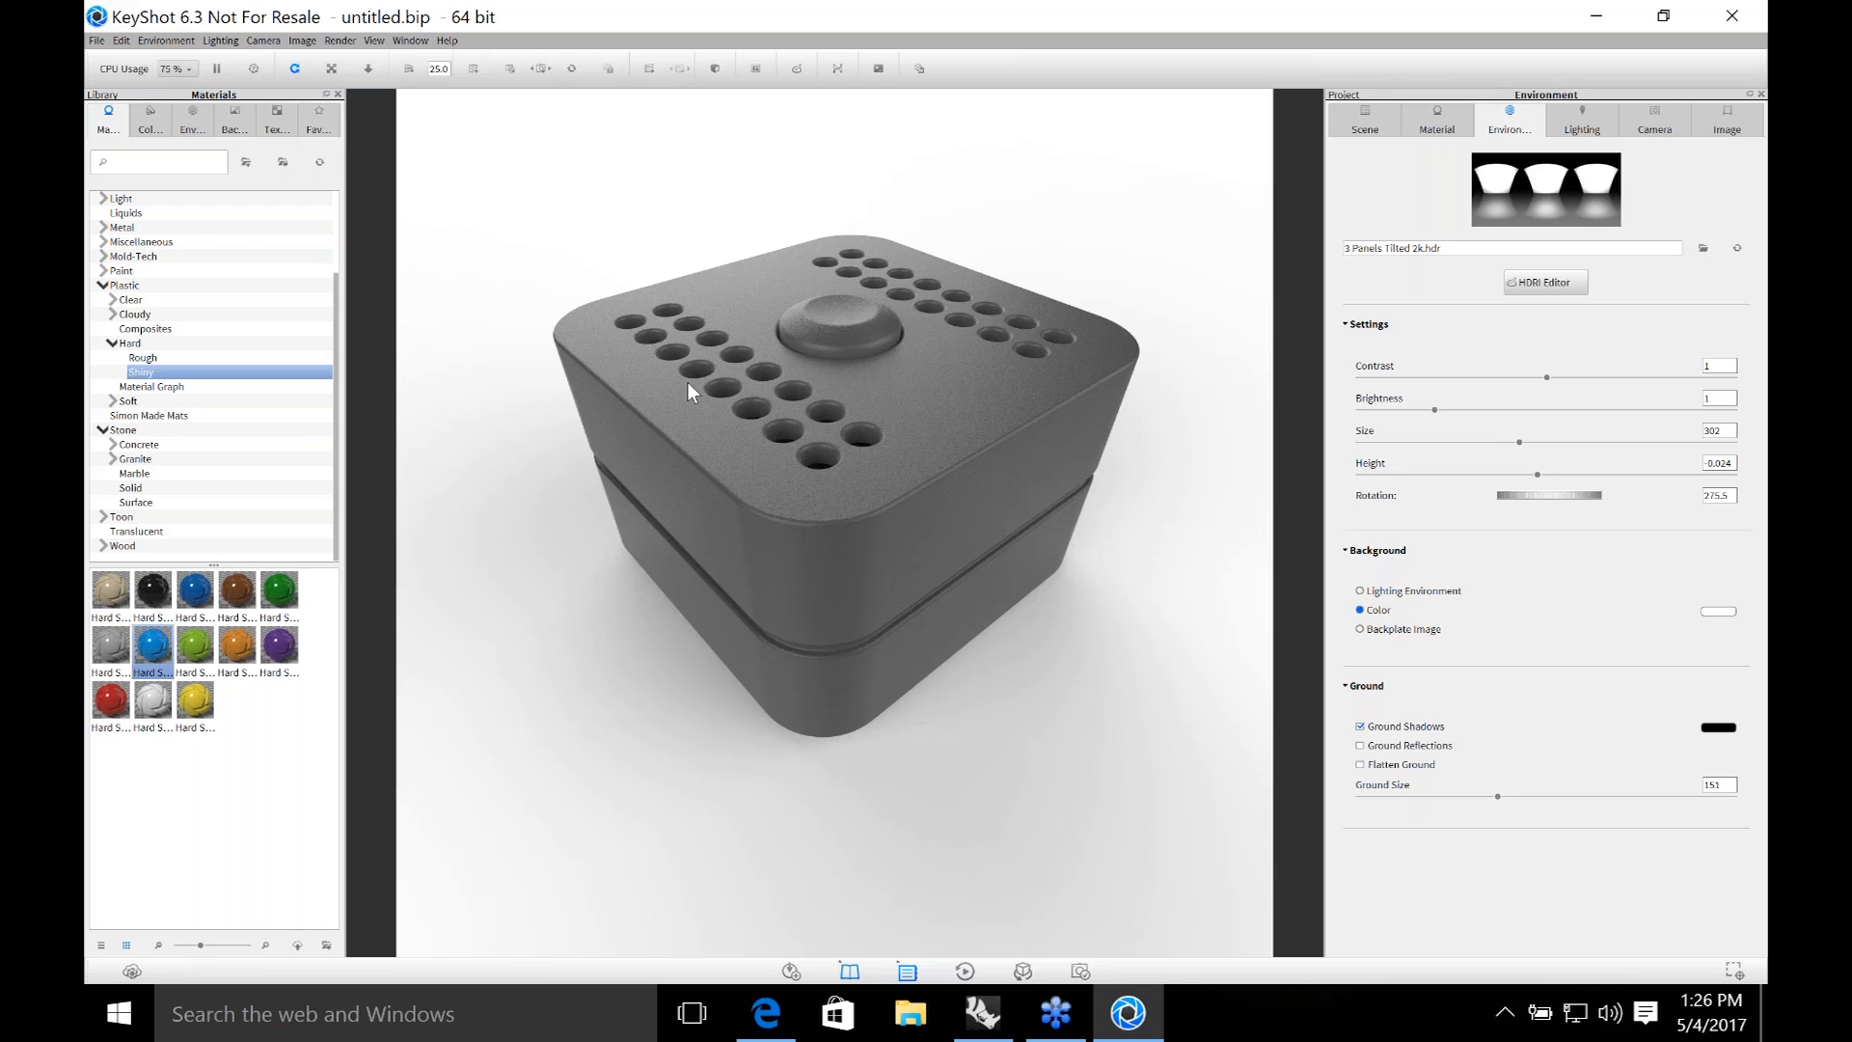
Change the diffuse color of the center button's plastic material to orange.
right_click(823, 338)
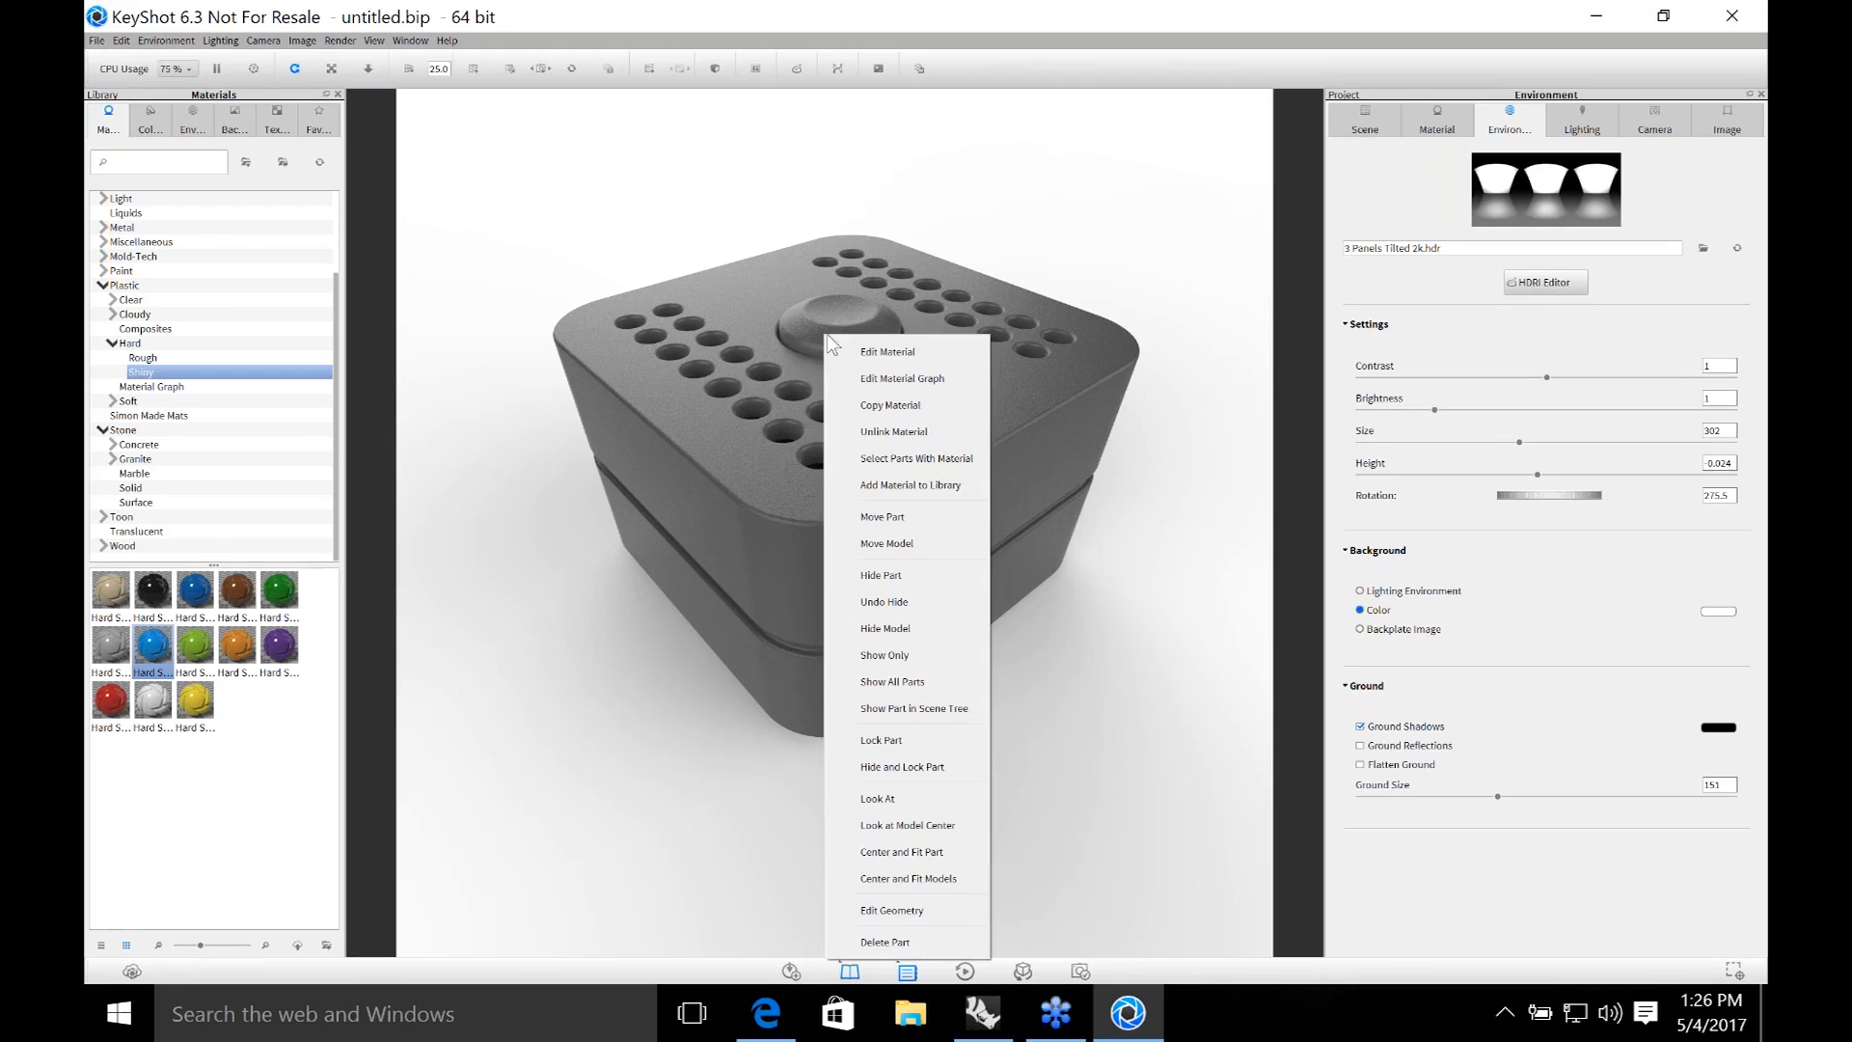
left_click(926, 455)
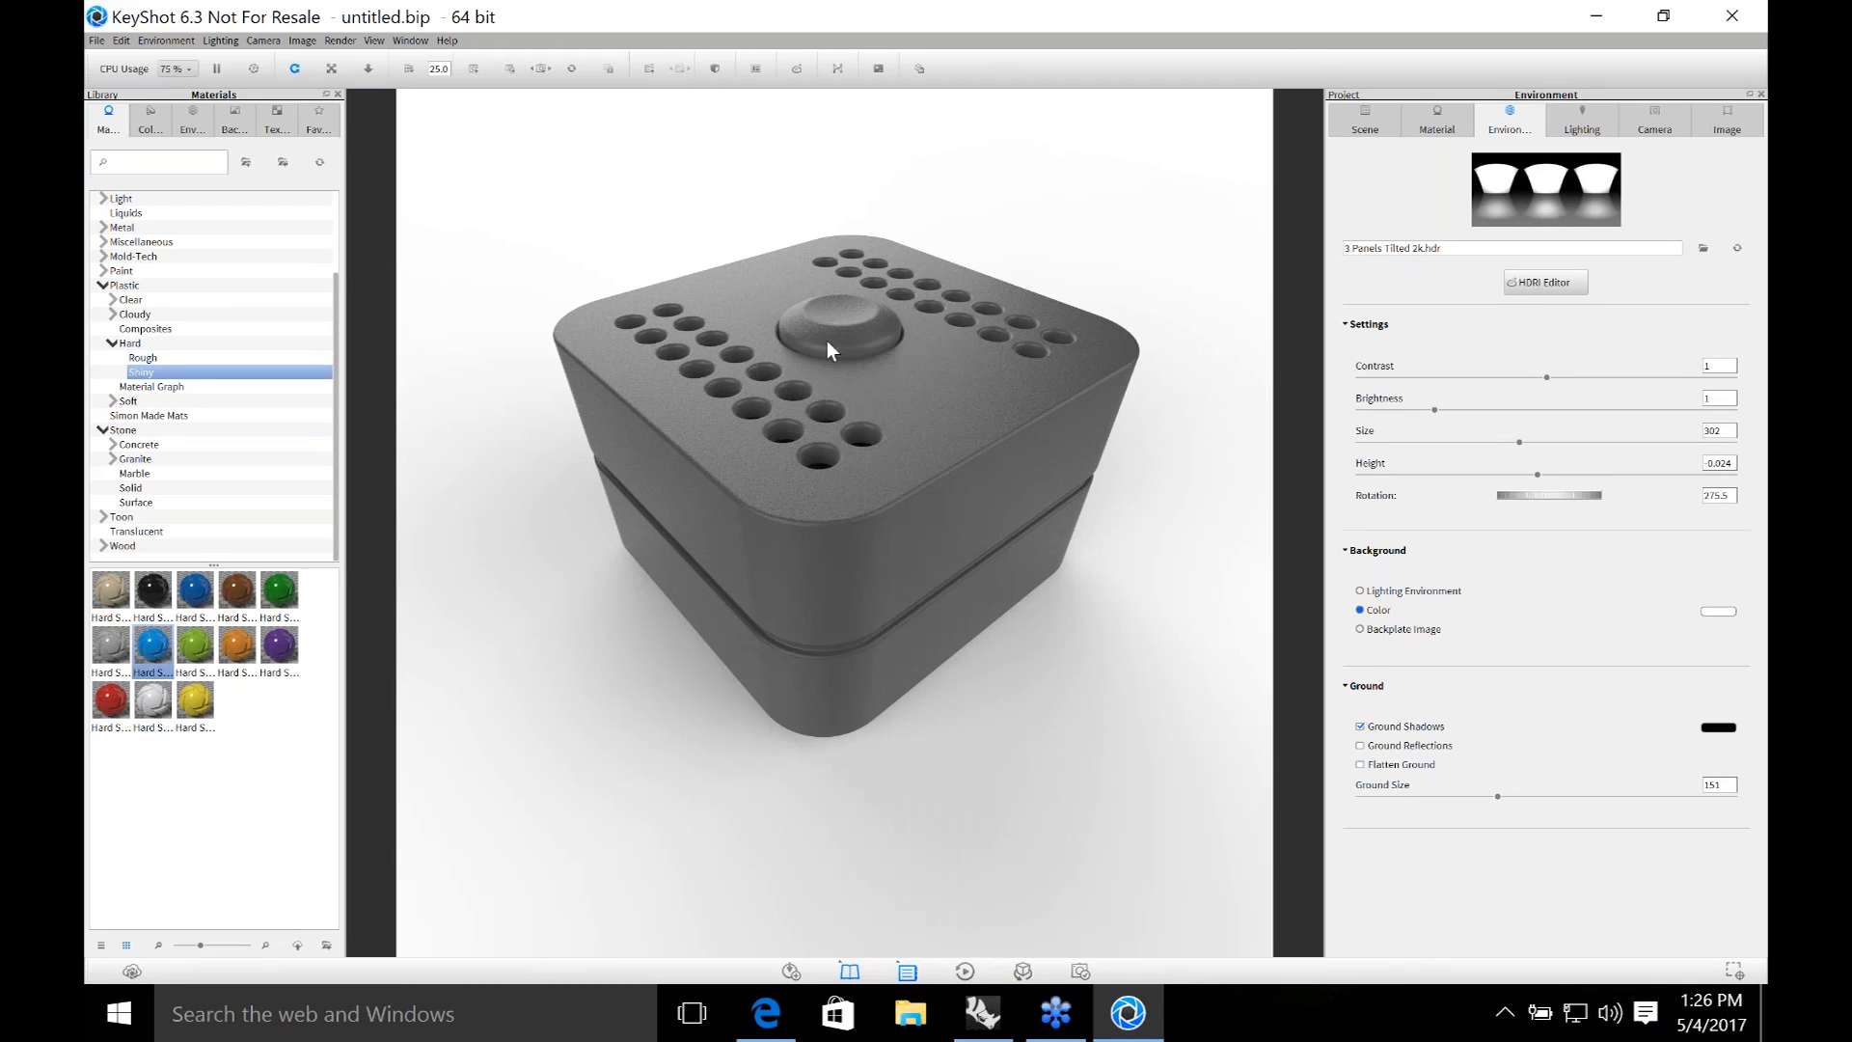
double_click(826, 340)
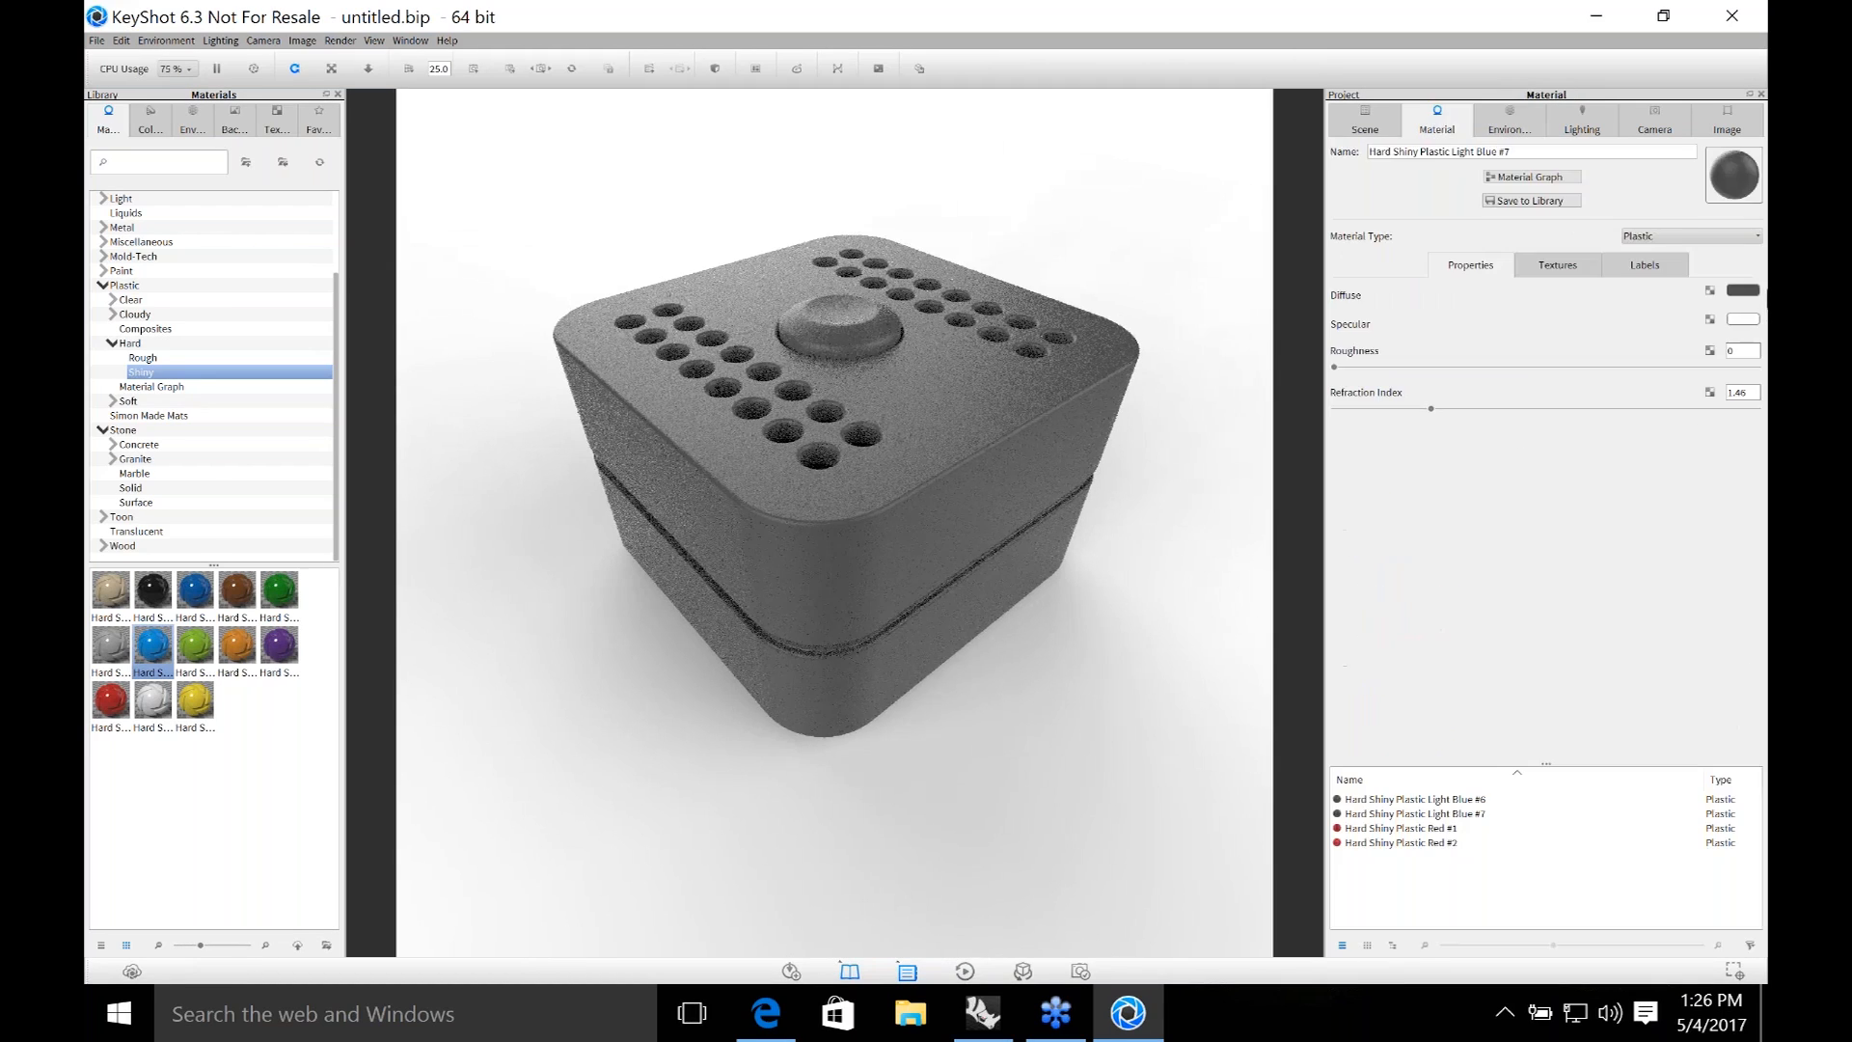
left_click(1743, 290)
left_click_drag(1592, 167, 1680, 157)
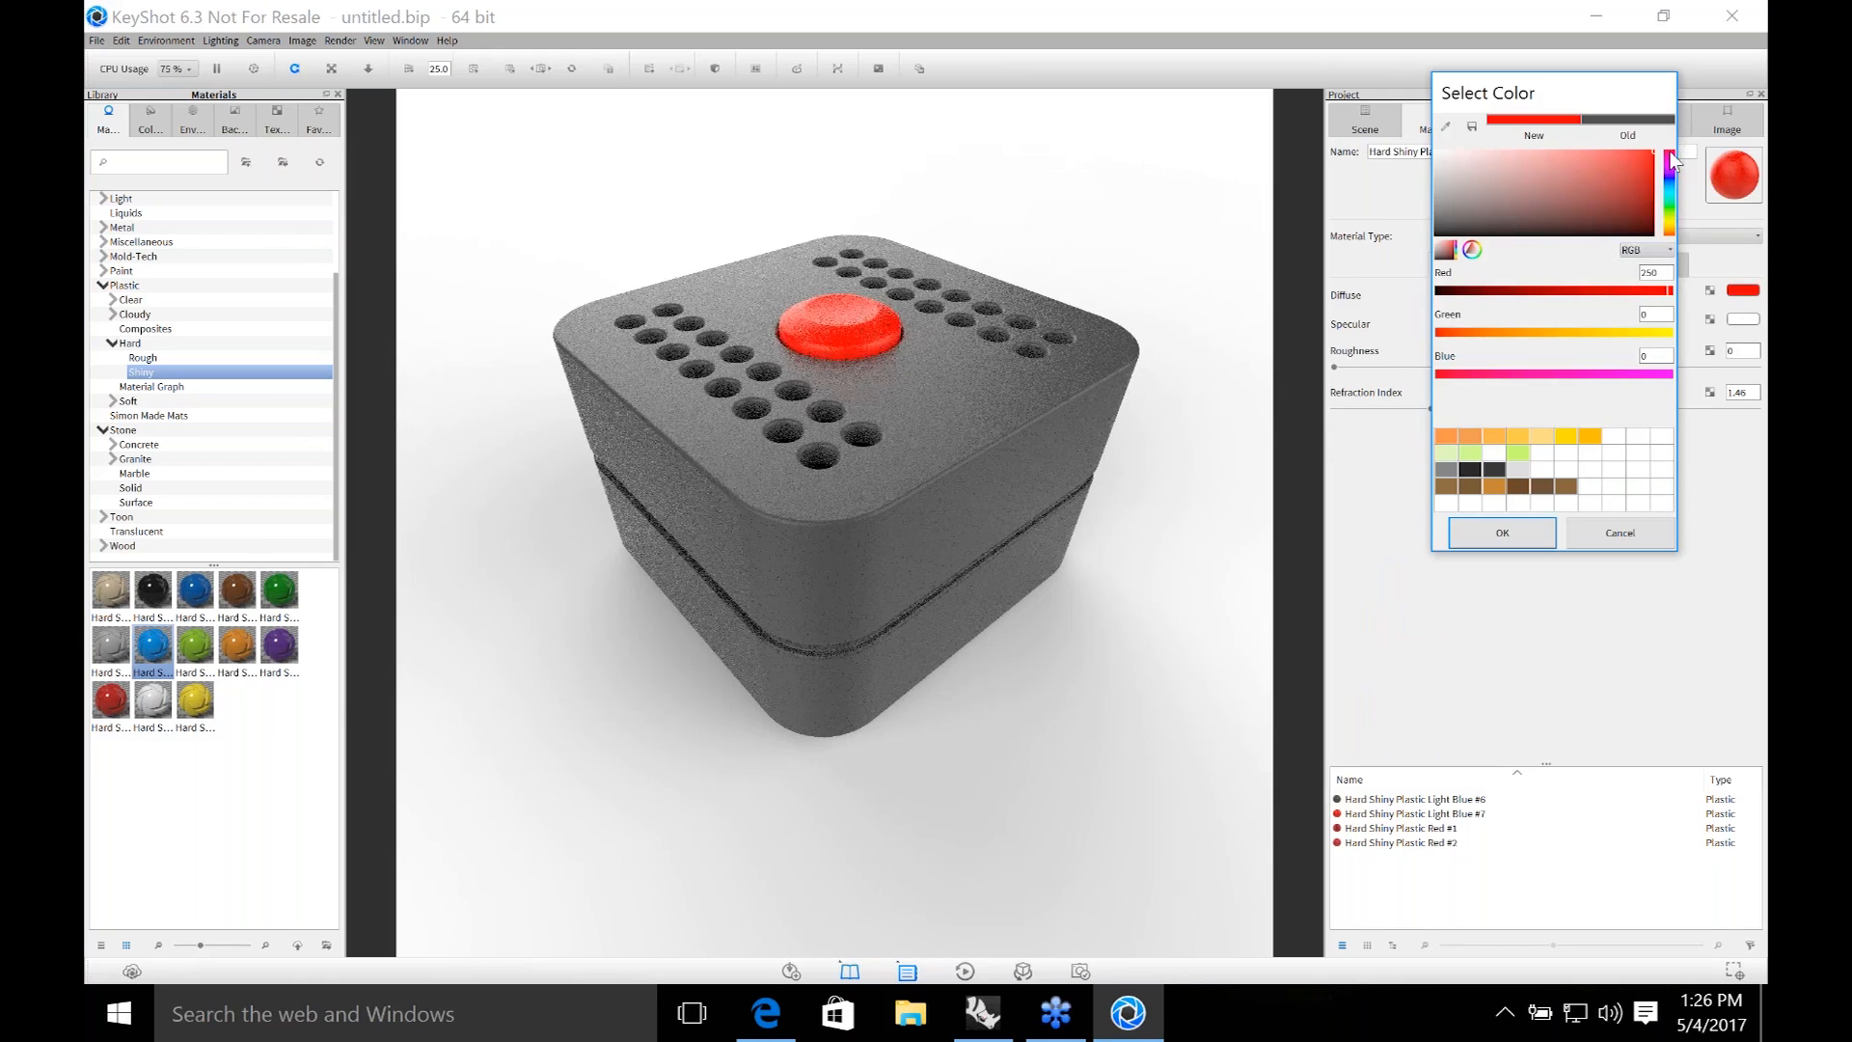
left_click_drag(1496, 332, 1516, 339)
left_click(1503, 533)
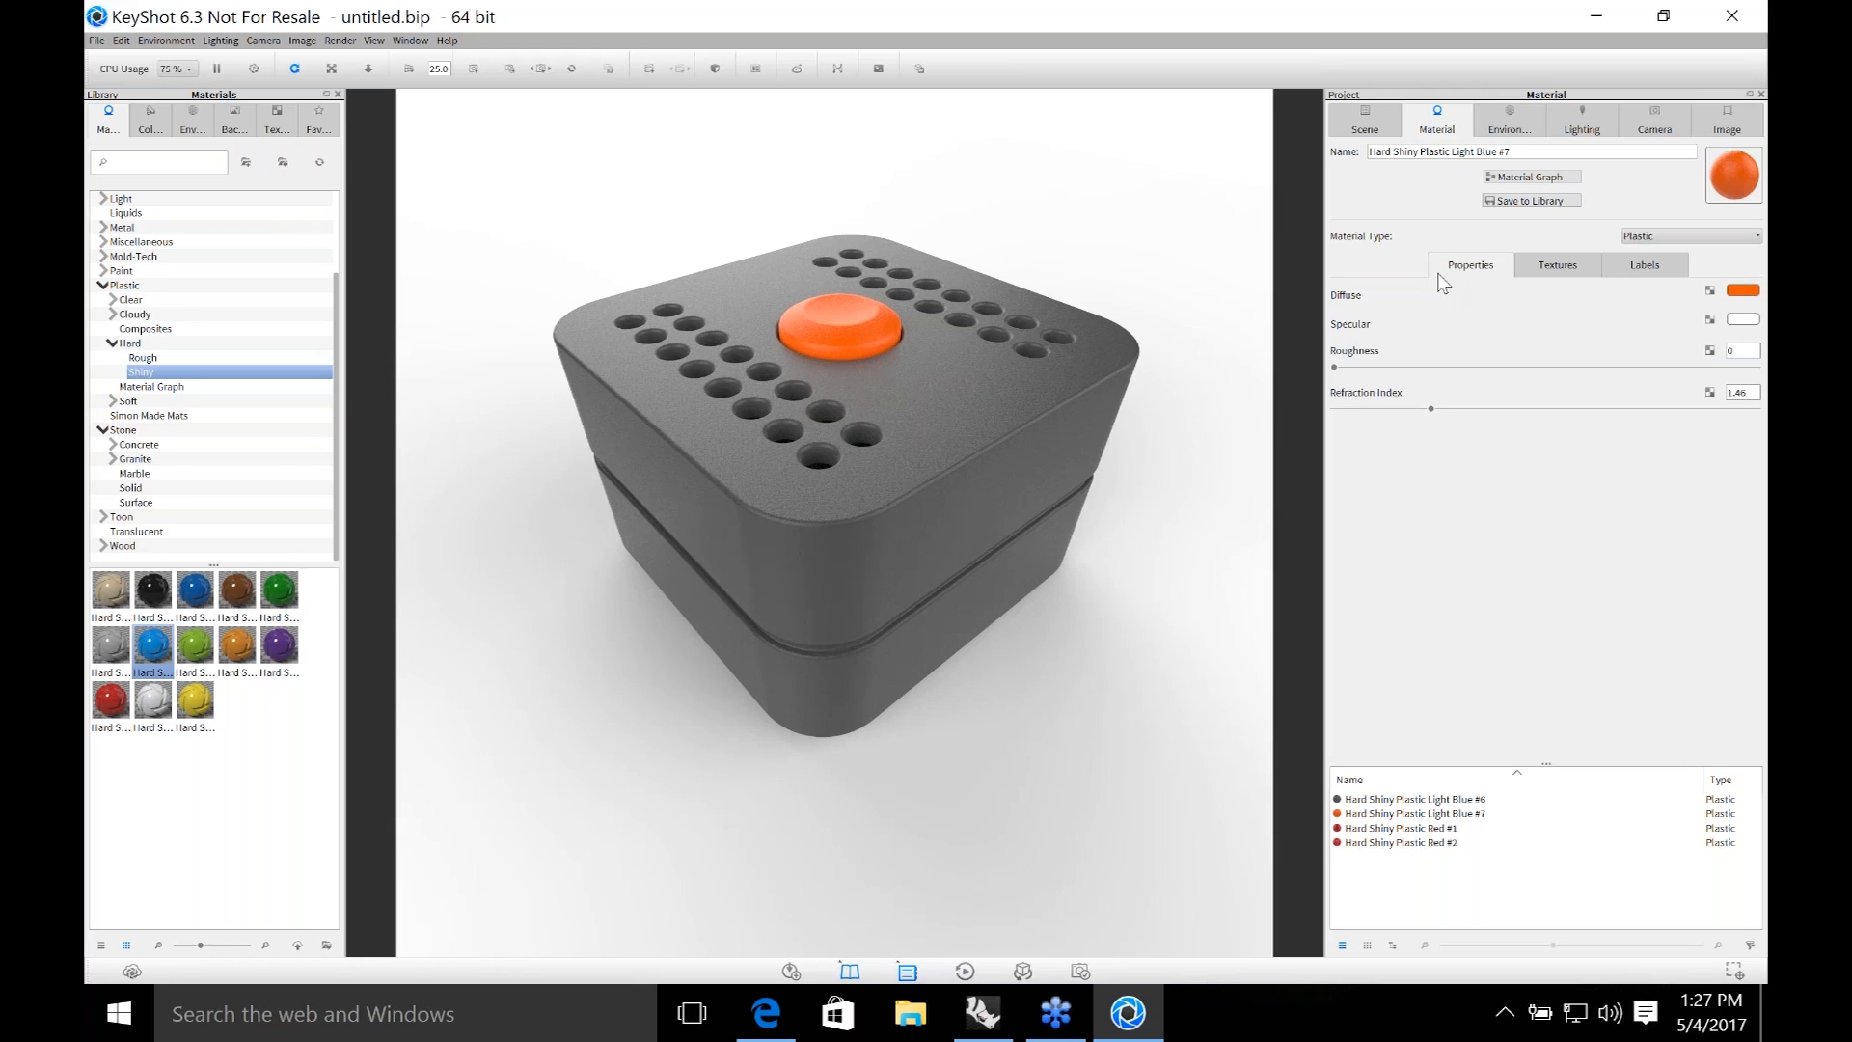
Save the current view as a new camera, orbit the box to another angle, and restore the saved camera view.
left_click(1674, 129)
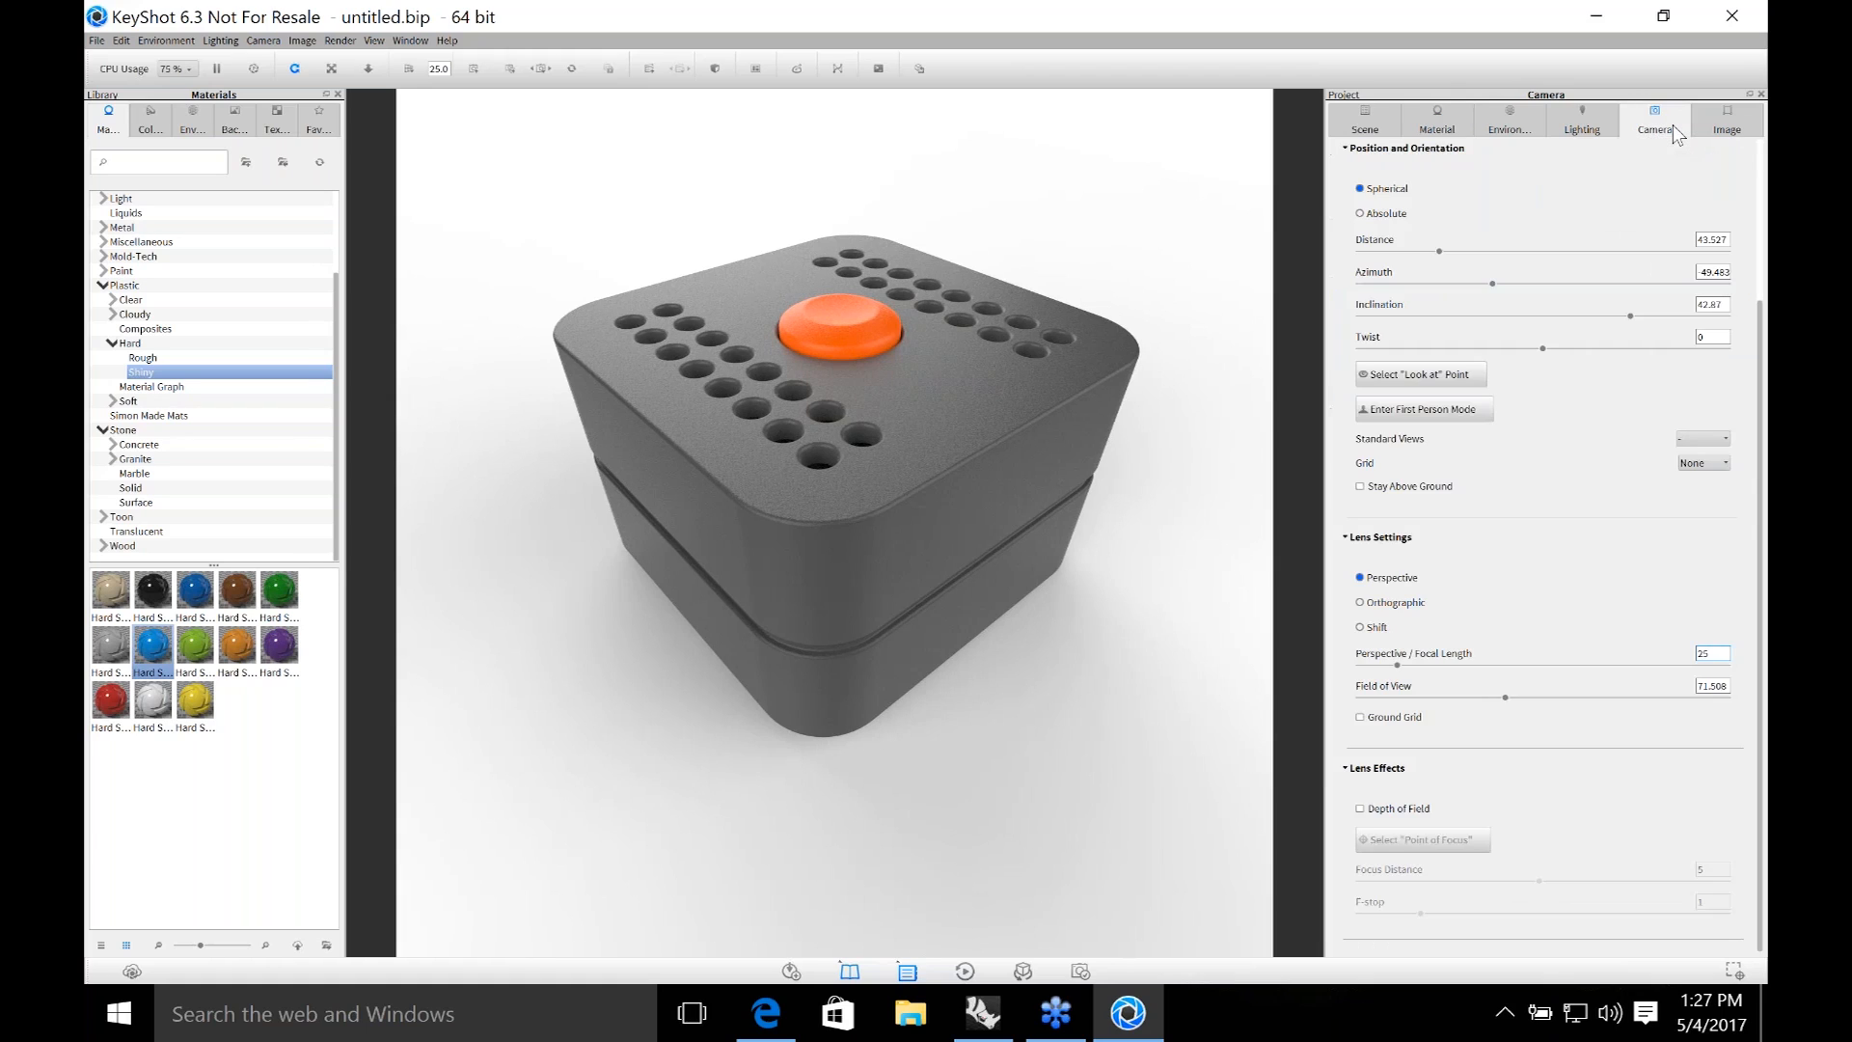
scroll(1686, 183, "up", 4)
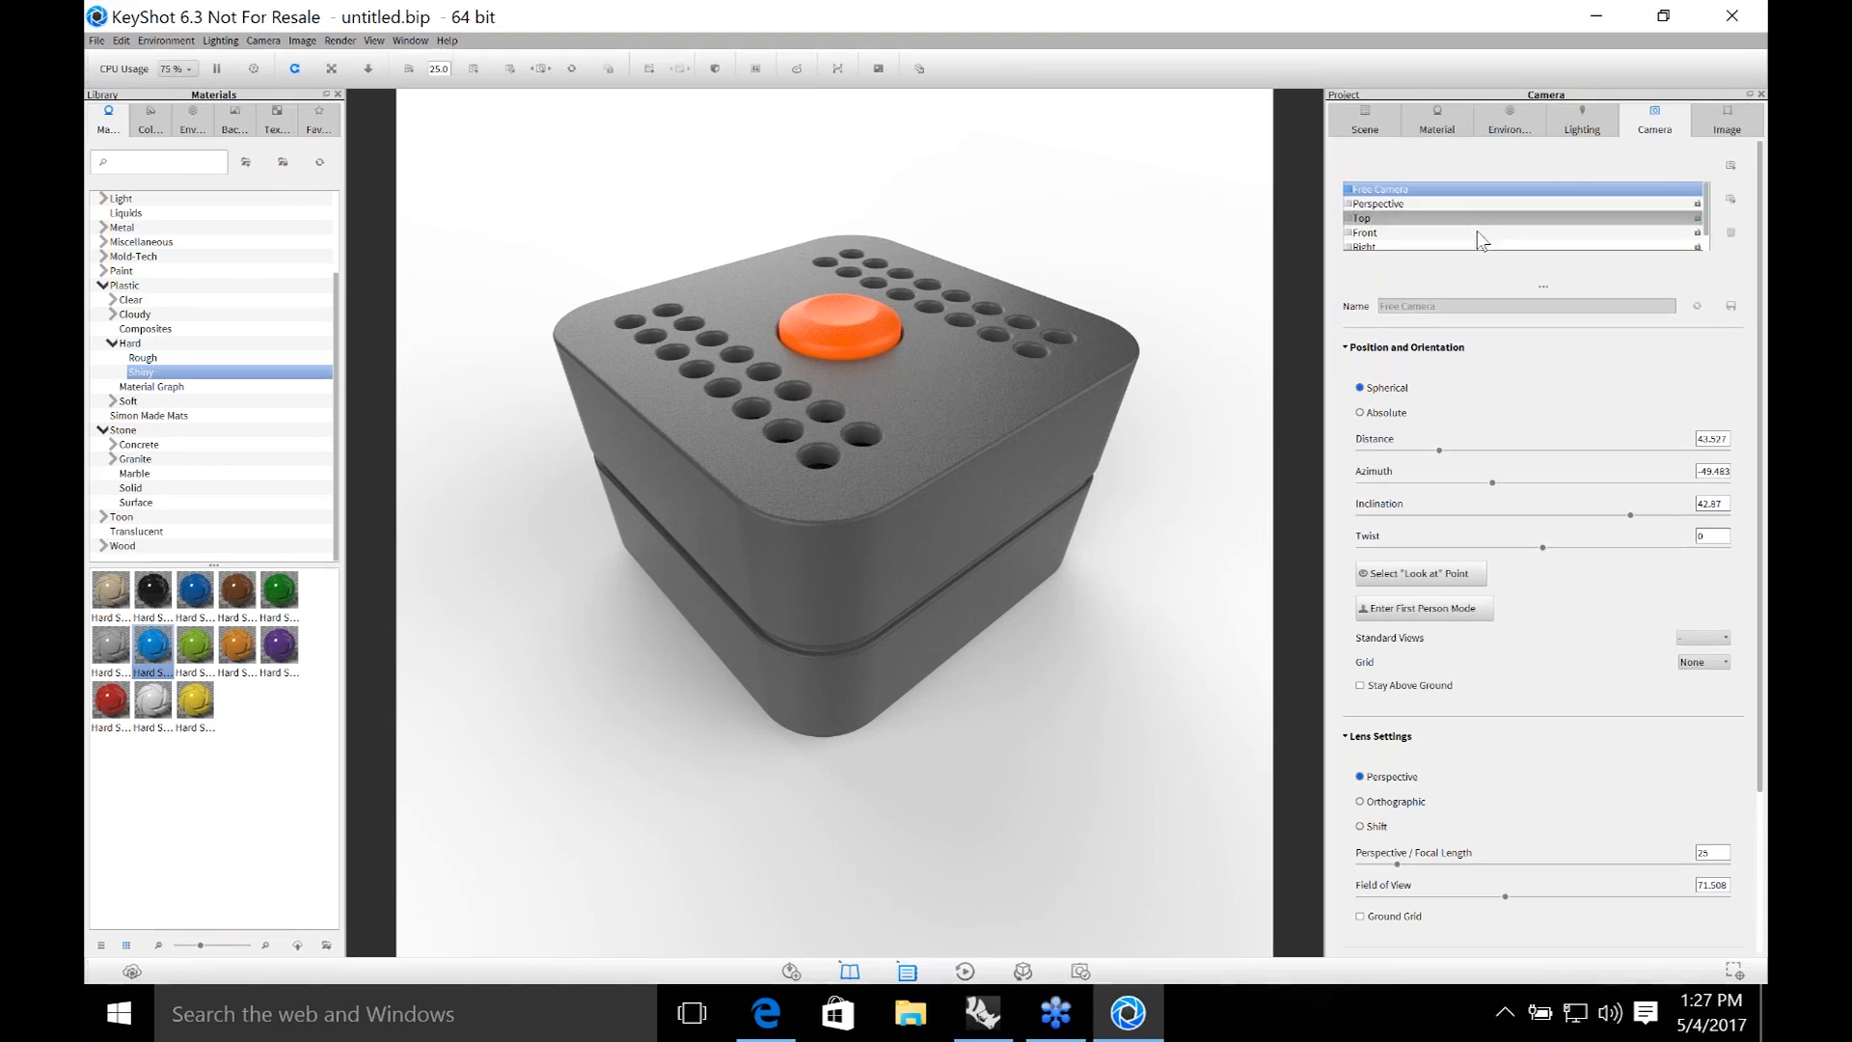
left_click(1733, 196)
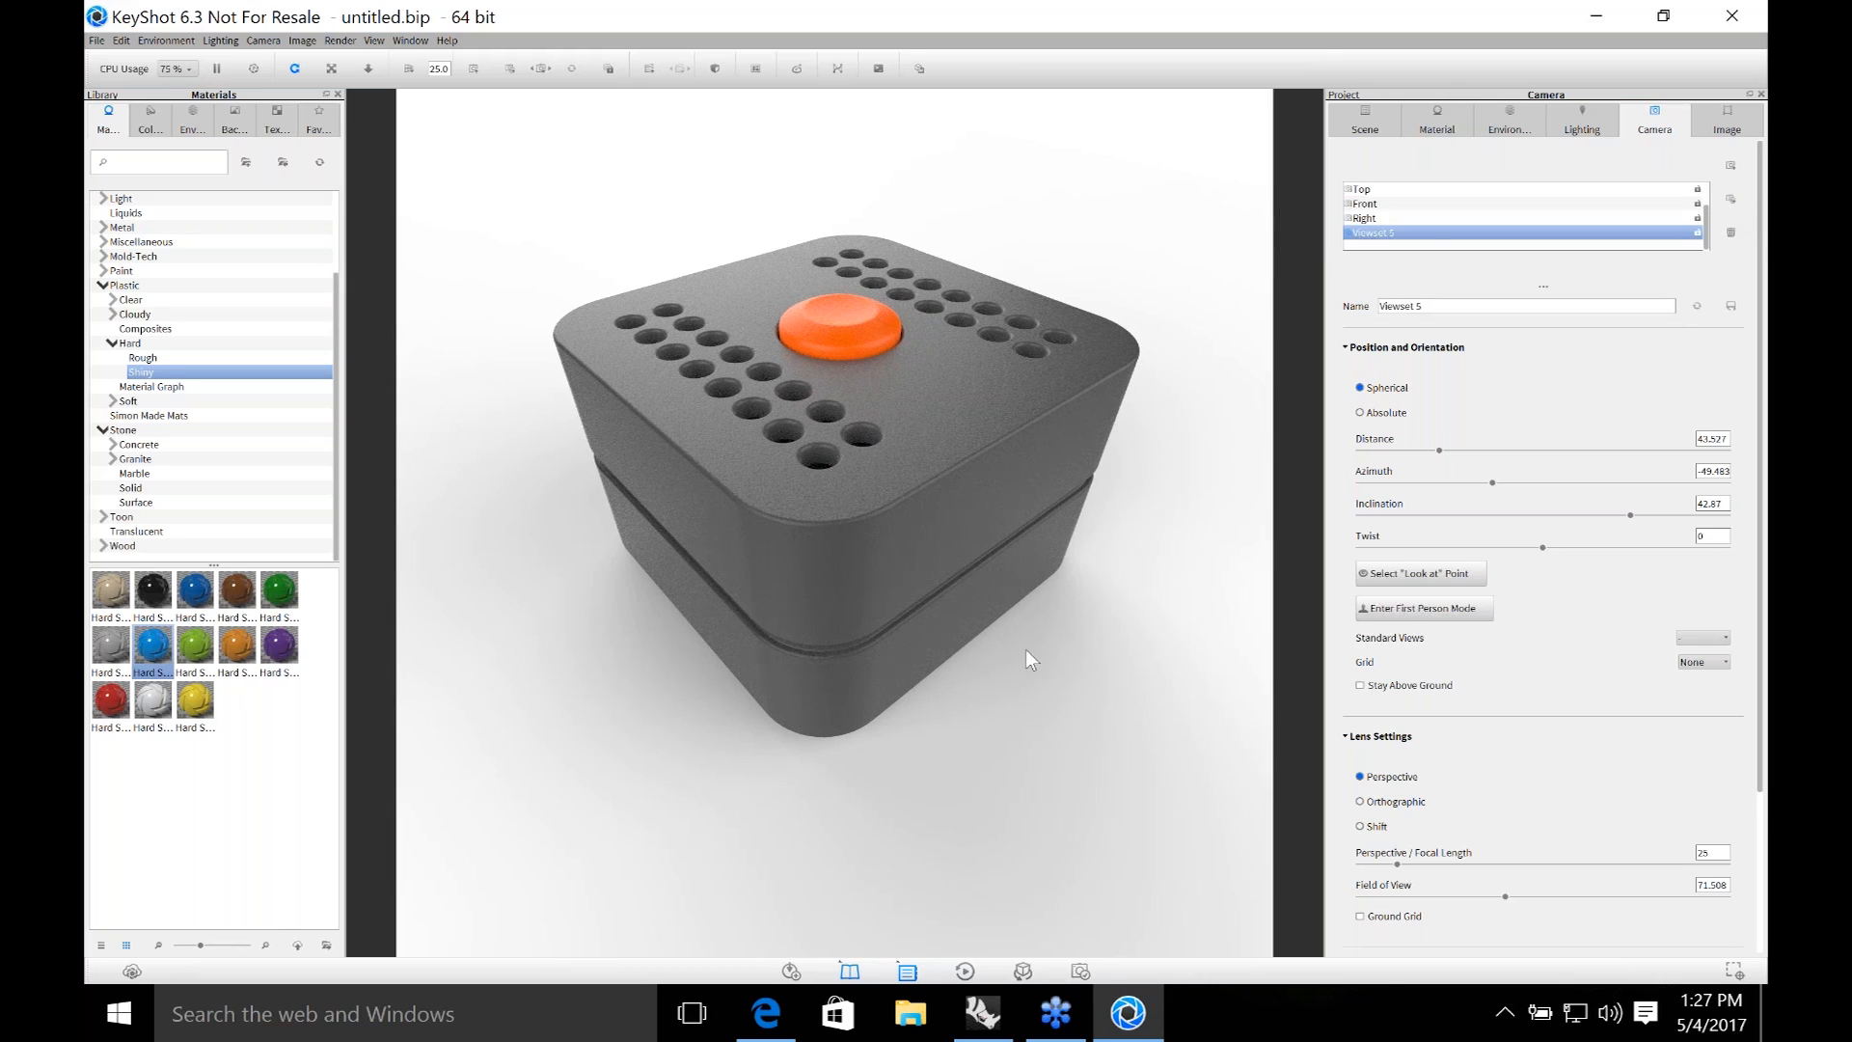
left_click_drag(1027, 651, 987, 634)
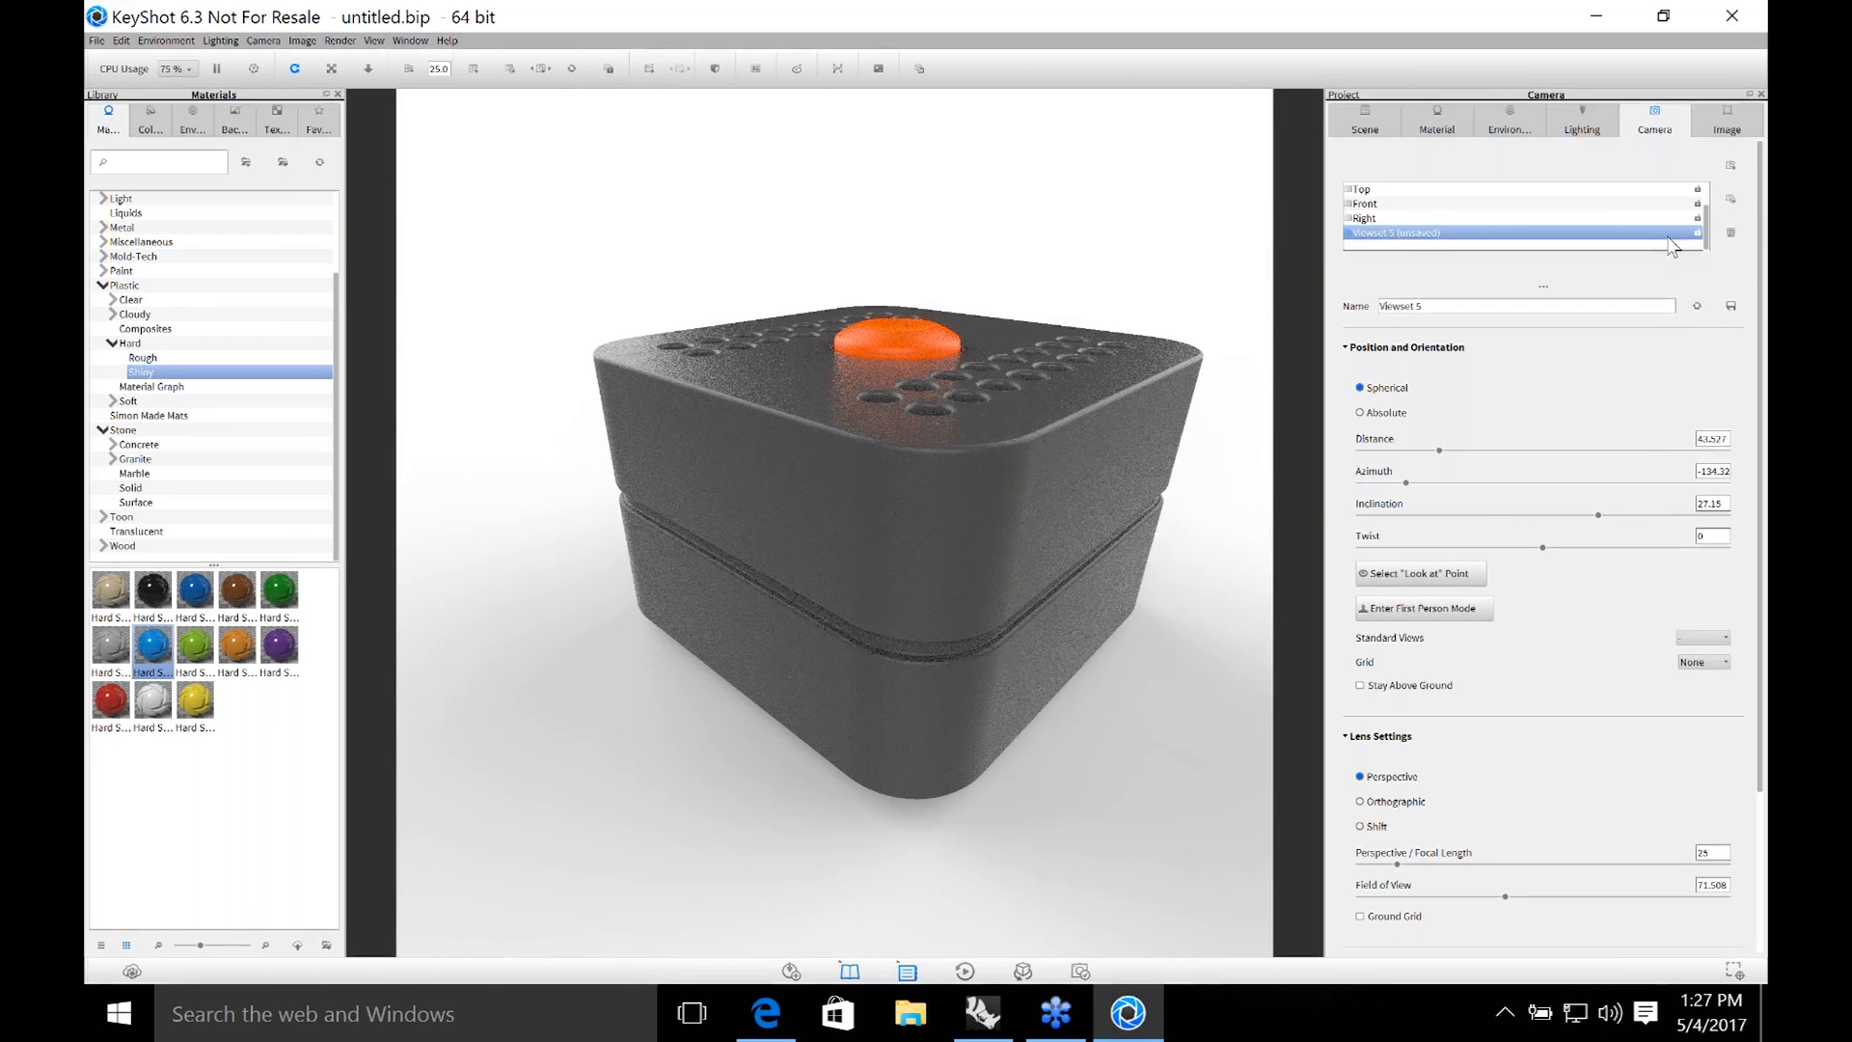
left_click(1697, 307)
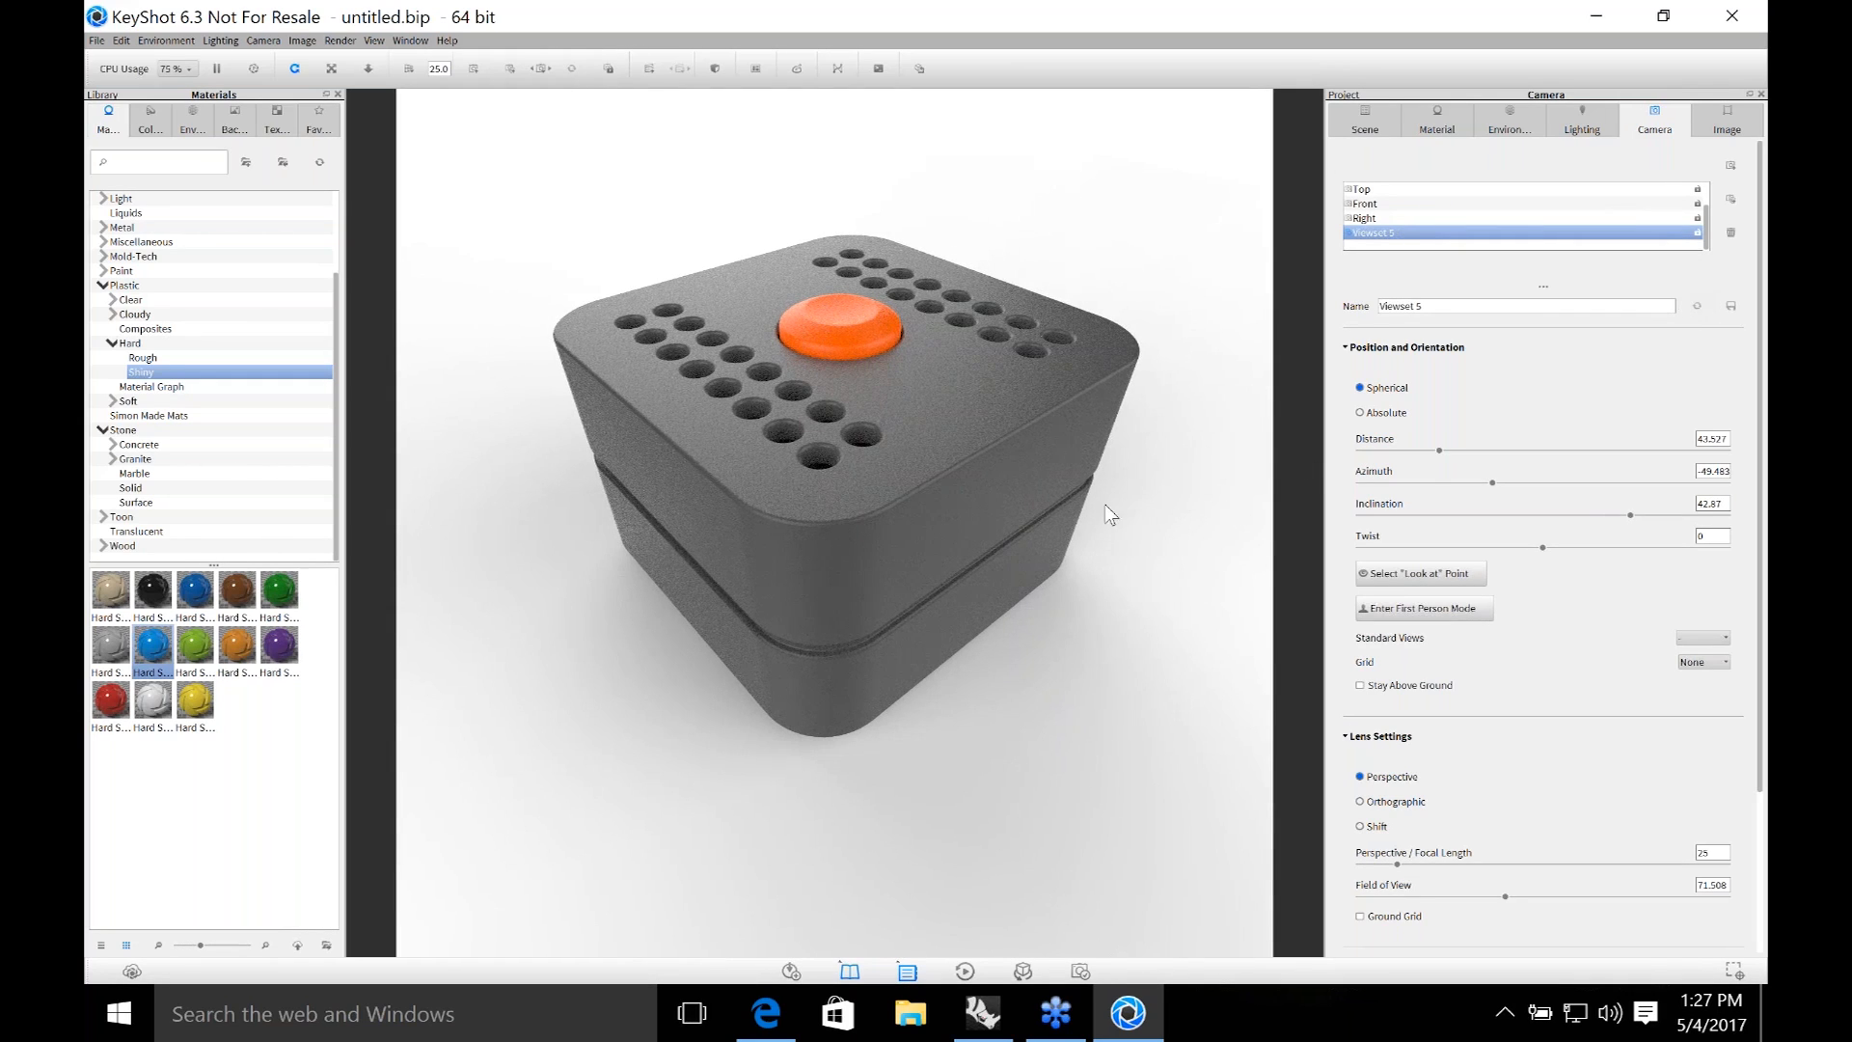
Add Crazd 2.png from the Simon's Lego Car folder as a label on the box body's top face.
left_click_drag(1110, 515, 908, 747)
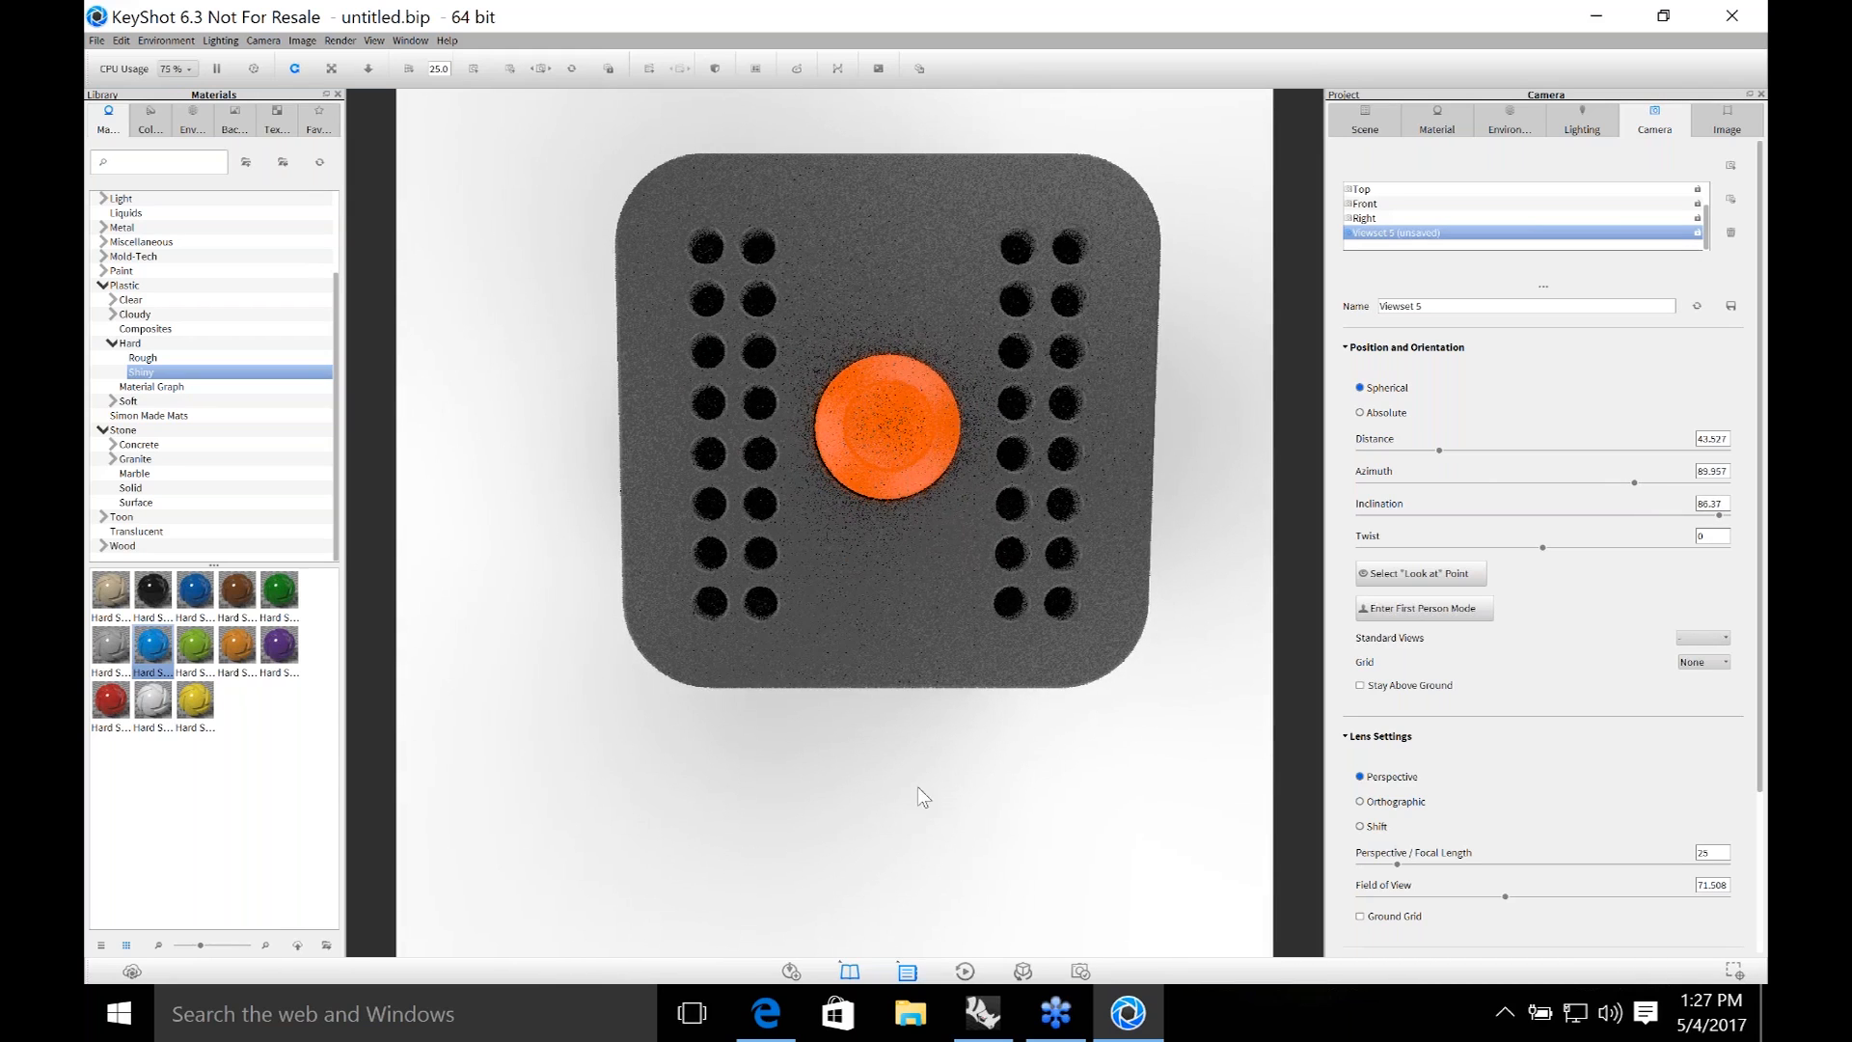
double_click(889, 650)
left_click(1645, 266)
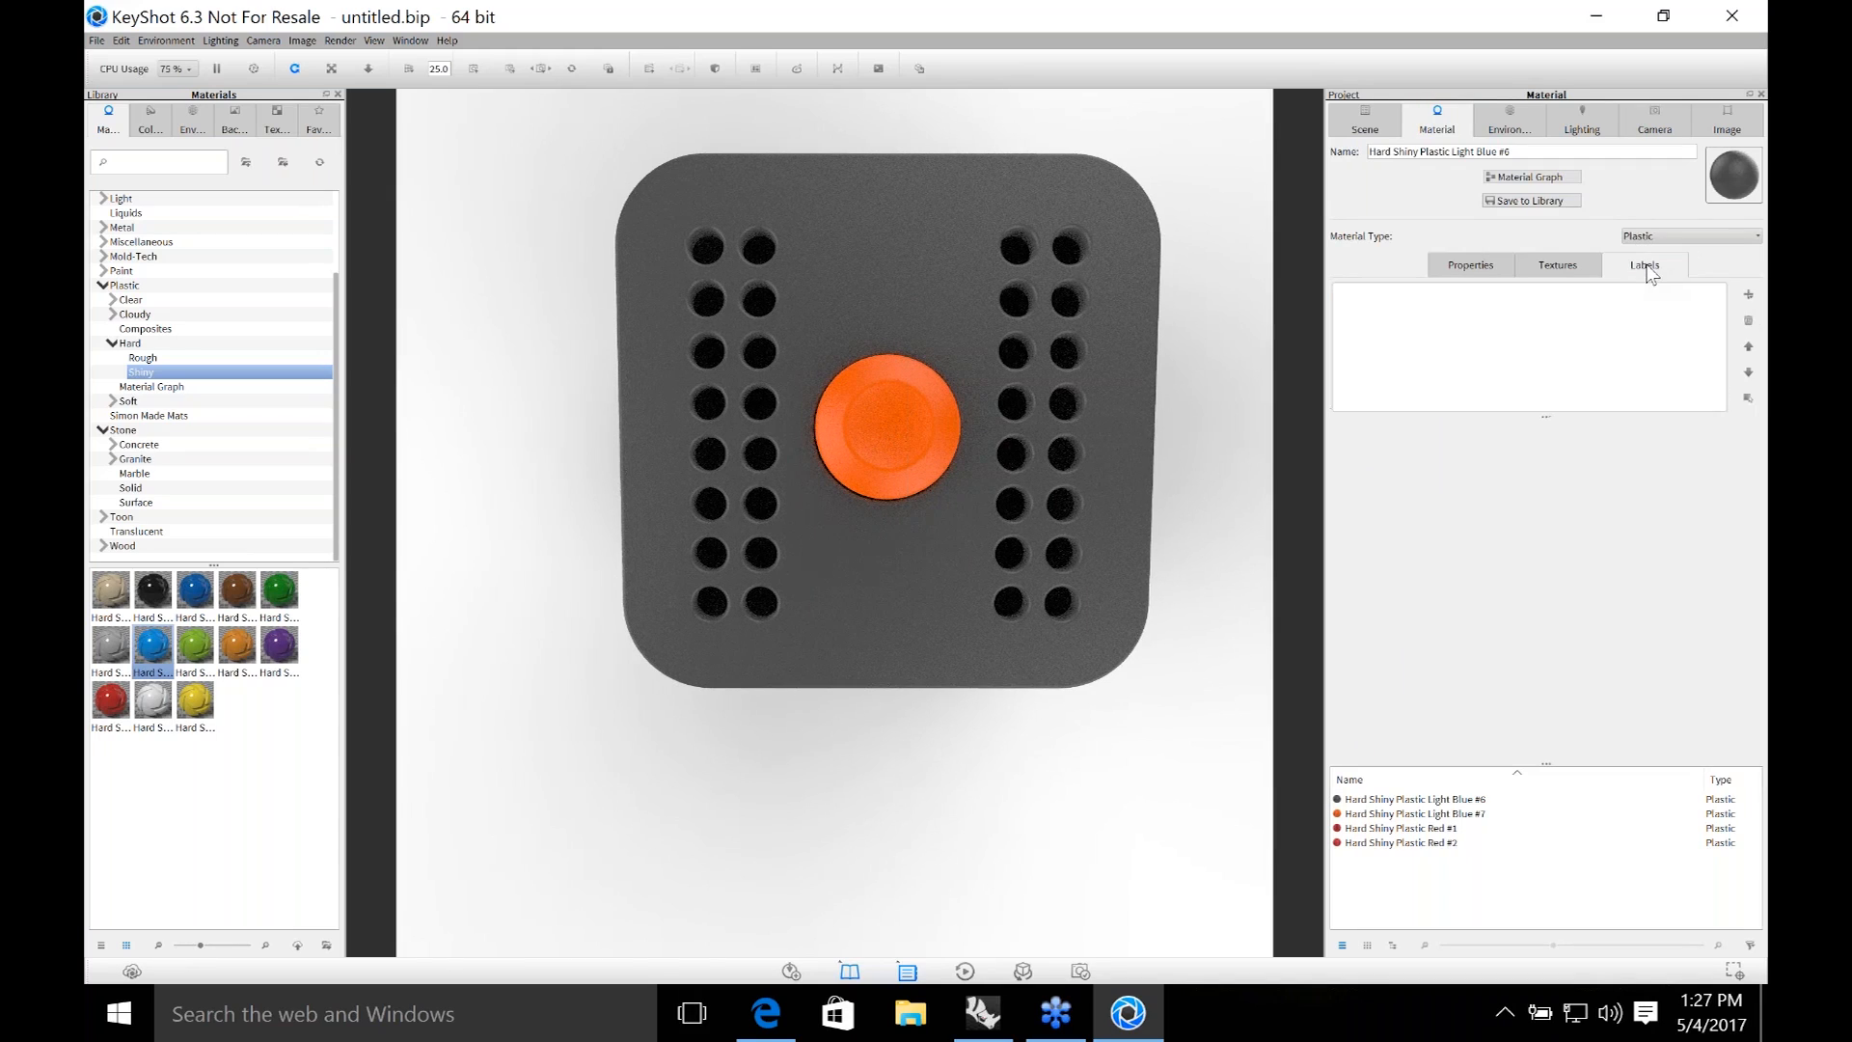
left_click(1749, 296)
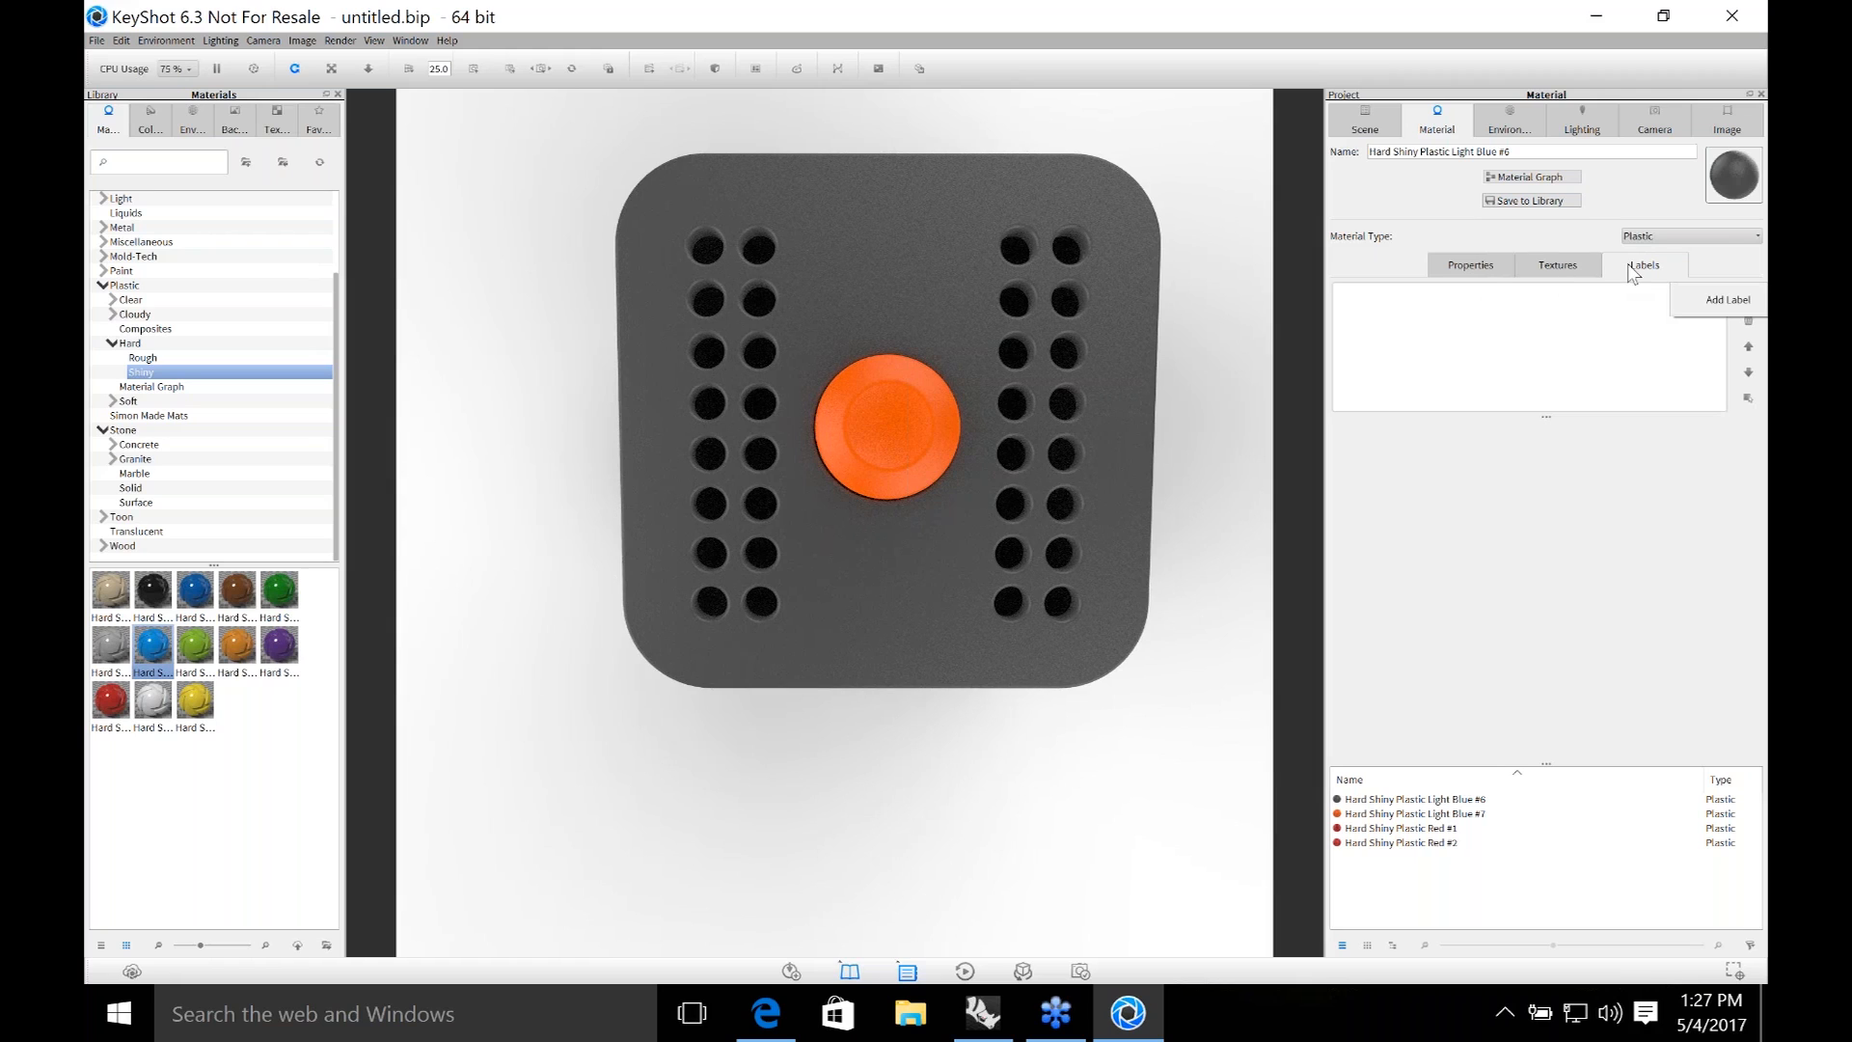
left_click(1732, 297)
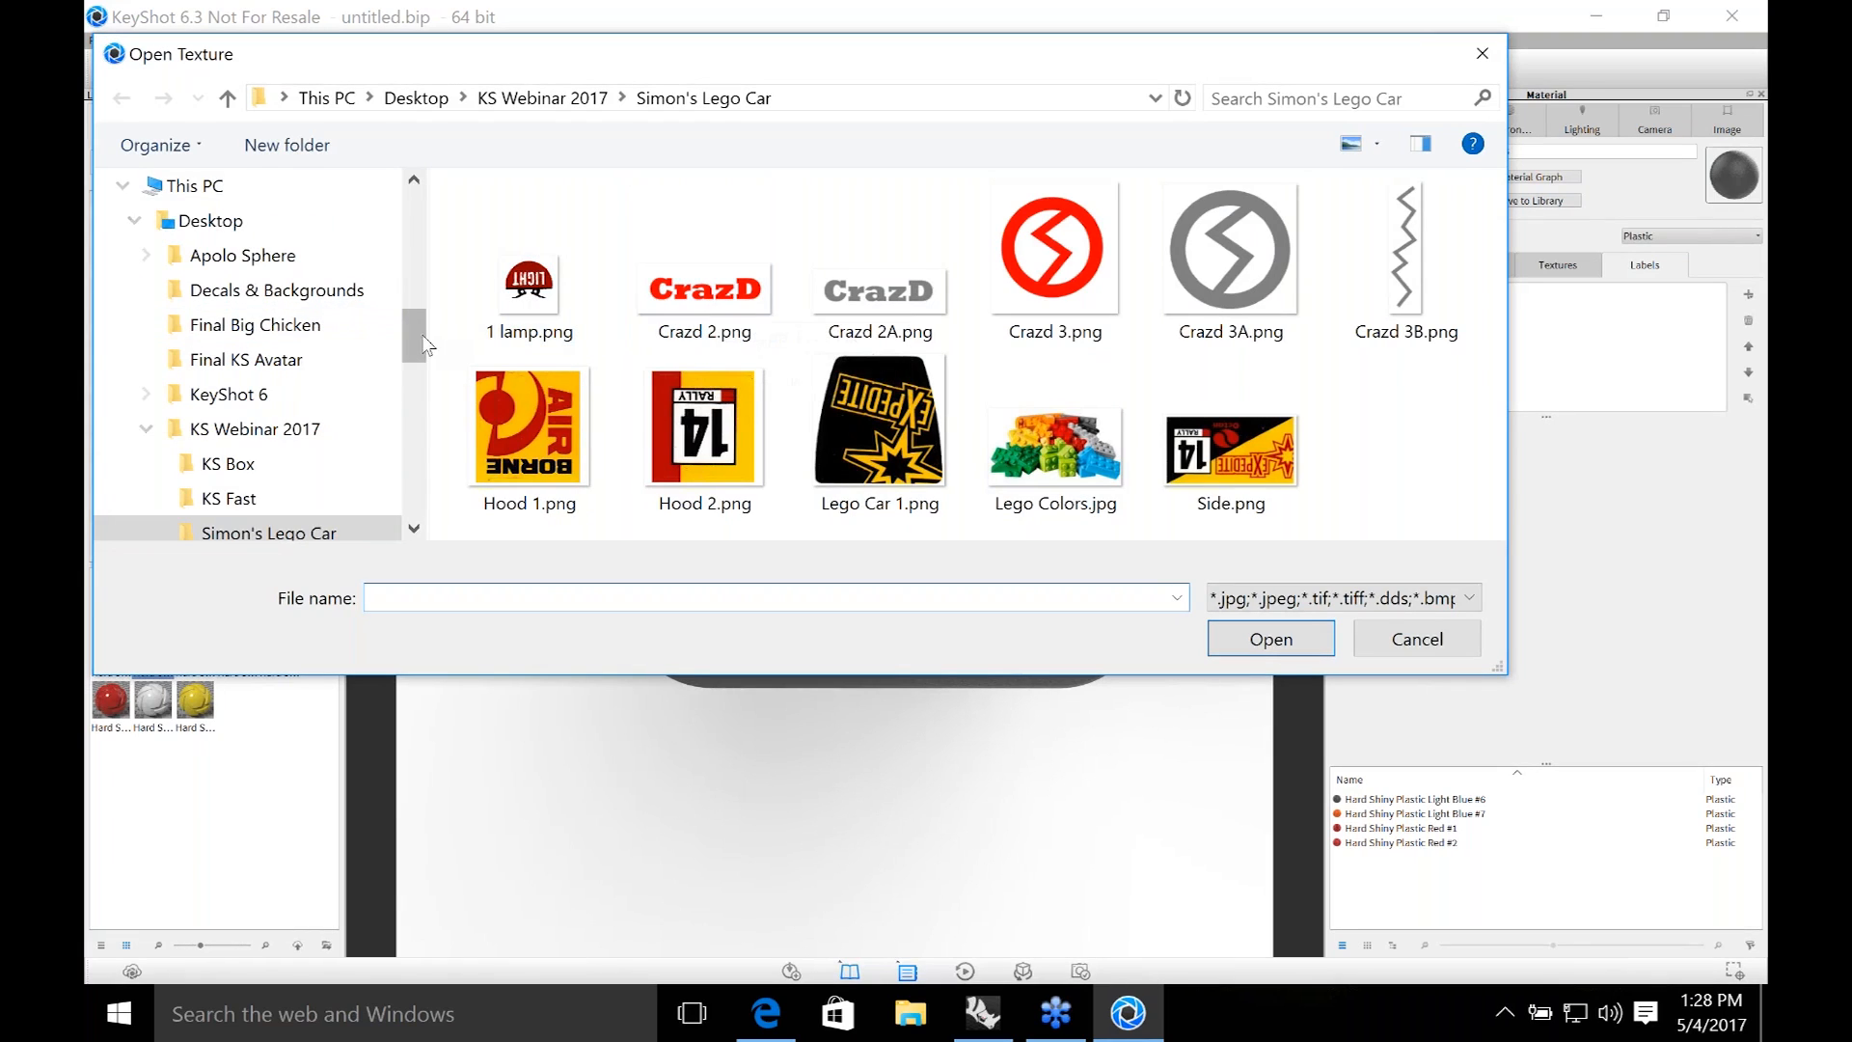
mouse_move(417, 328)
left_mouse_down()
mouse_move(420, 396)
mouse_move(413, 347)
left_mouse_up()
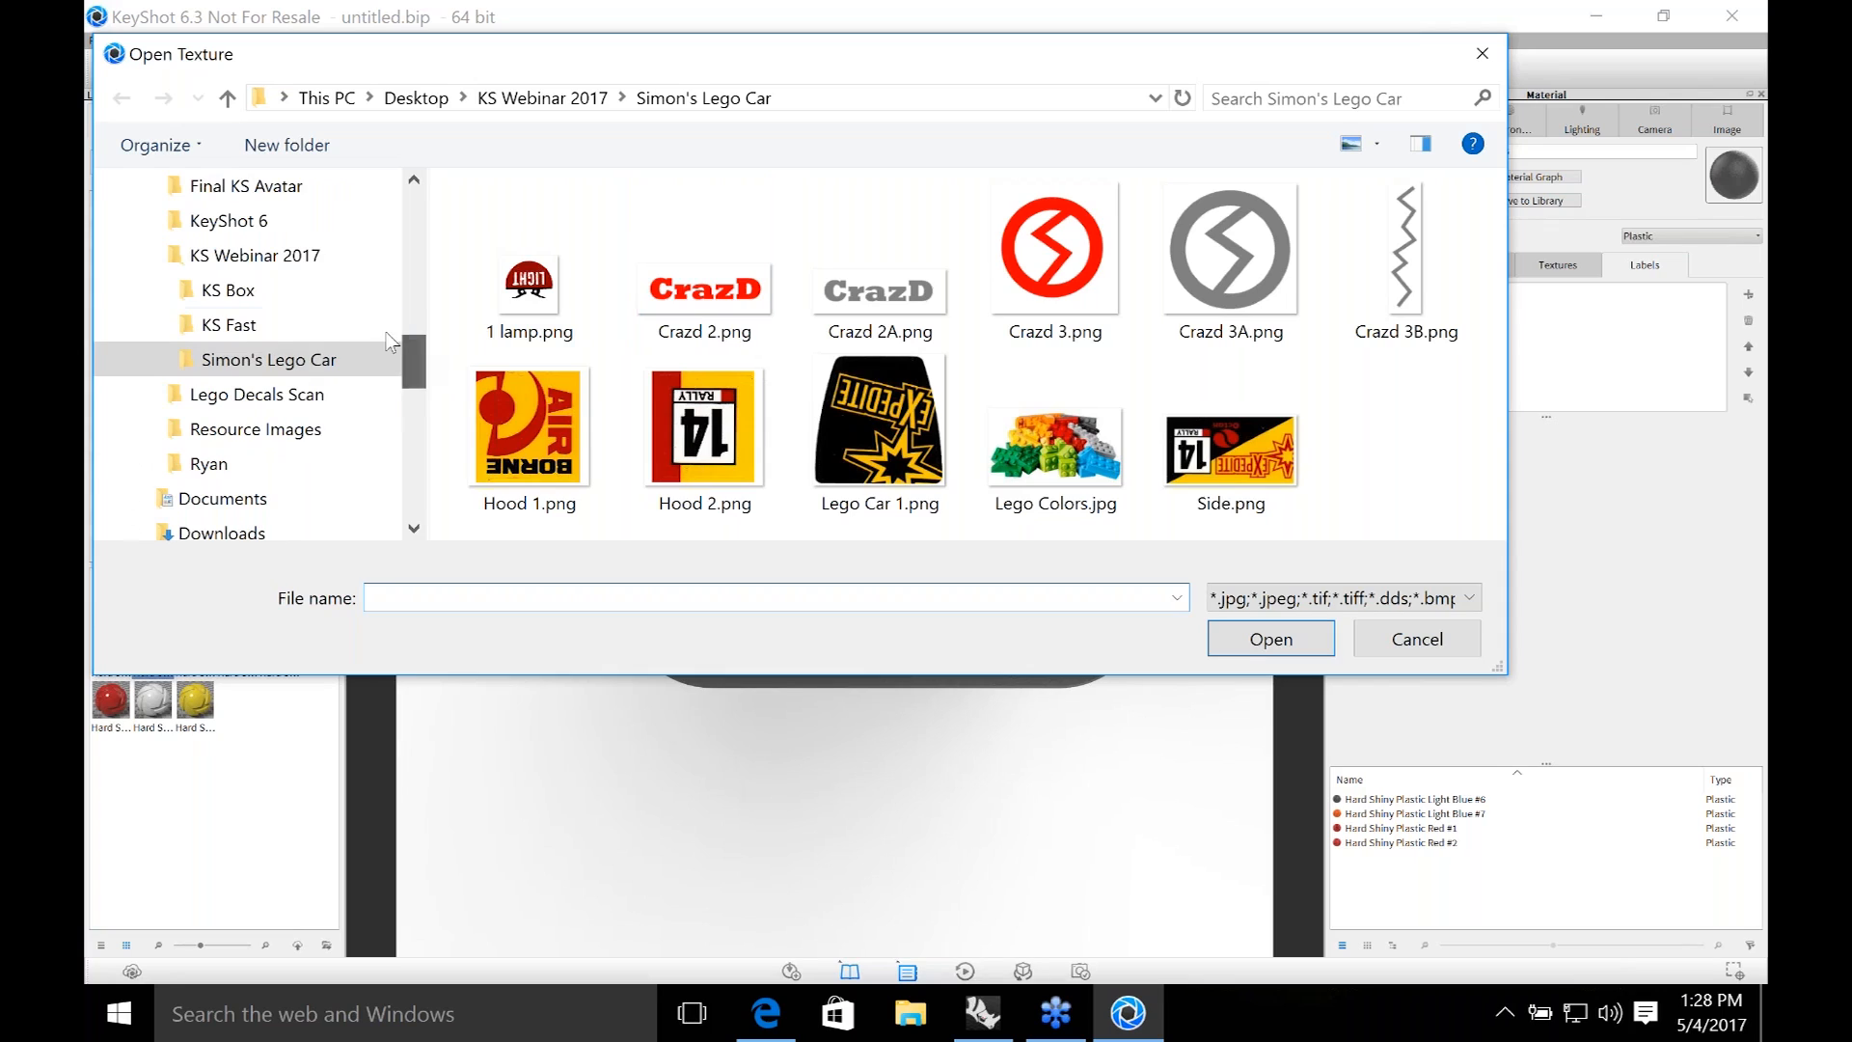
left_click(330, 260)
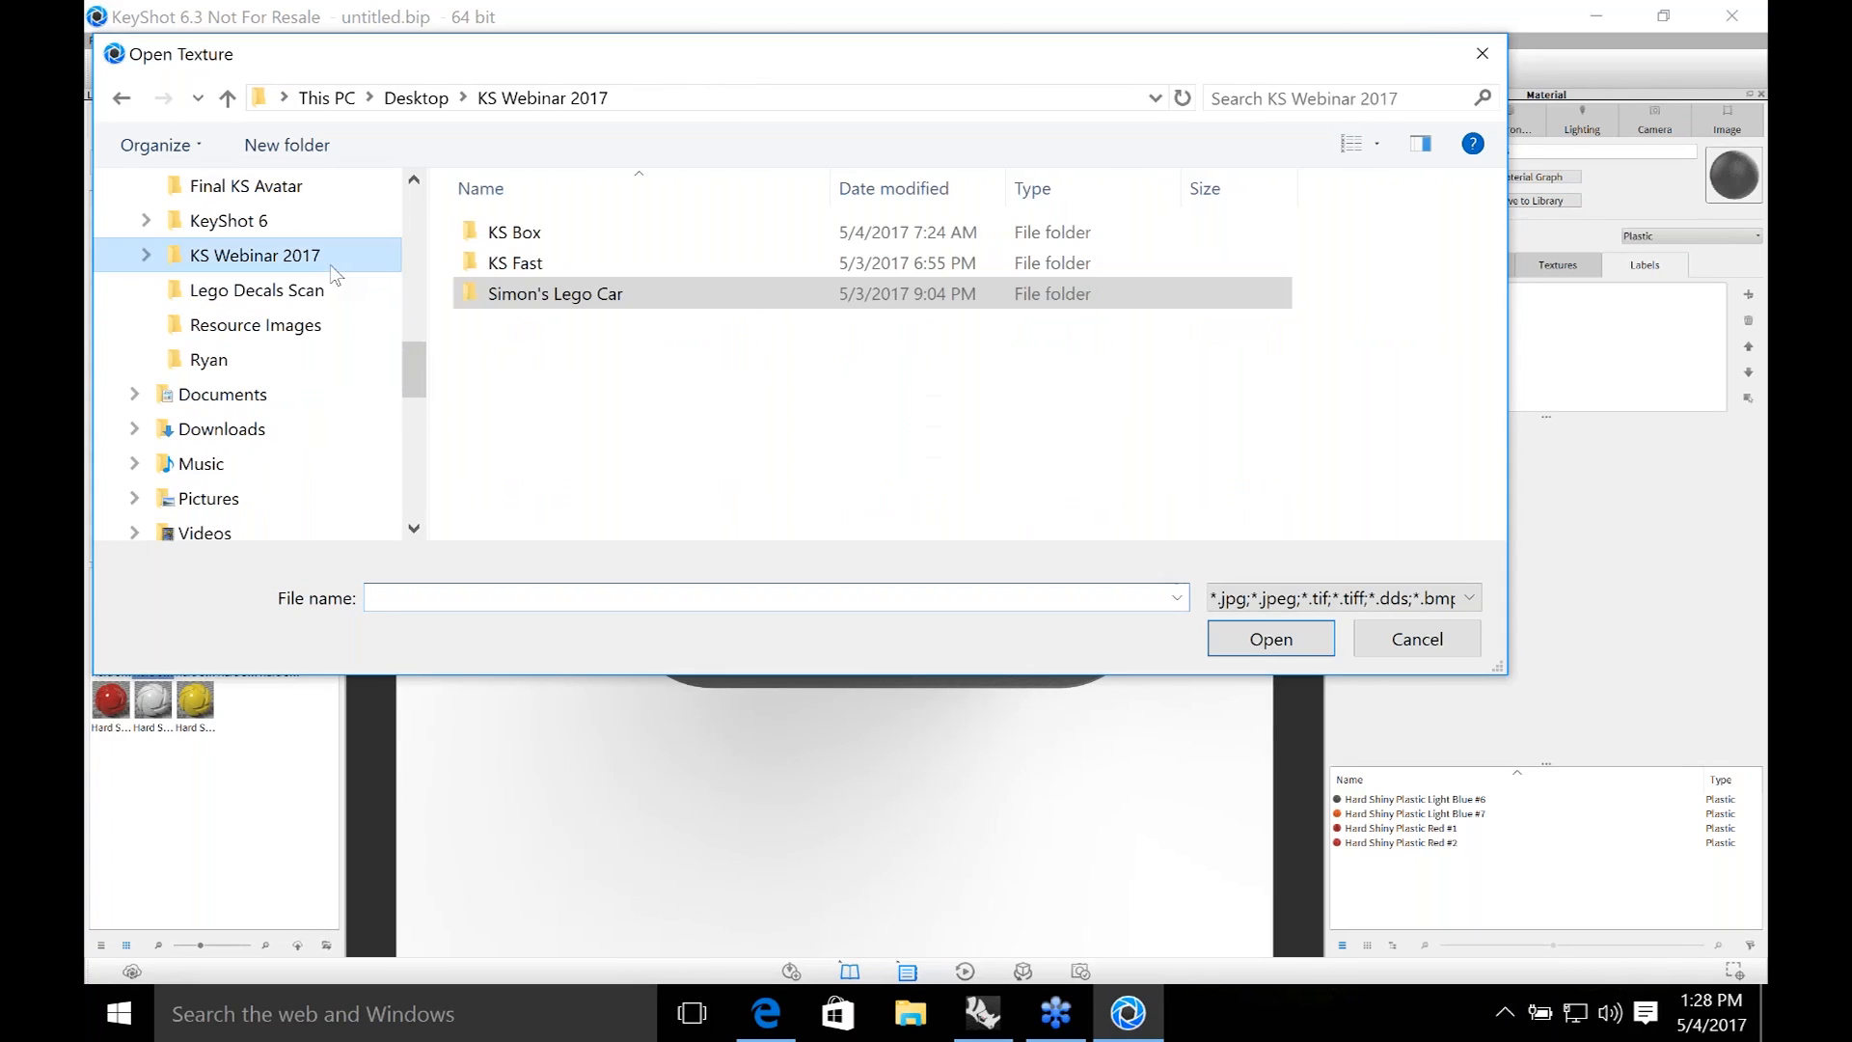
double_click(519, 235)
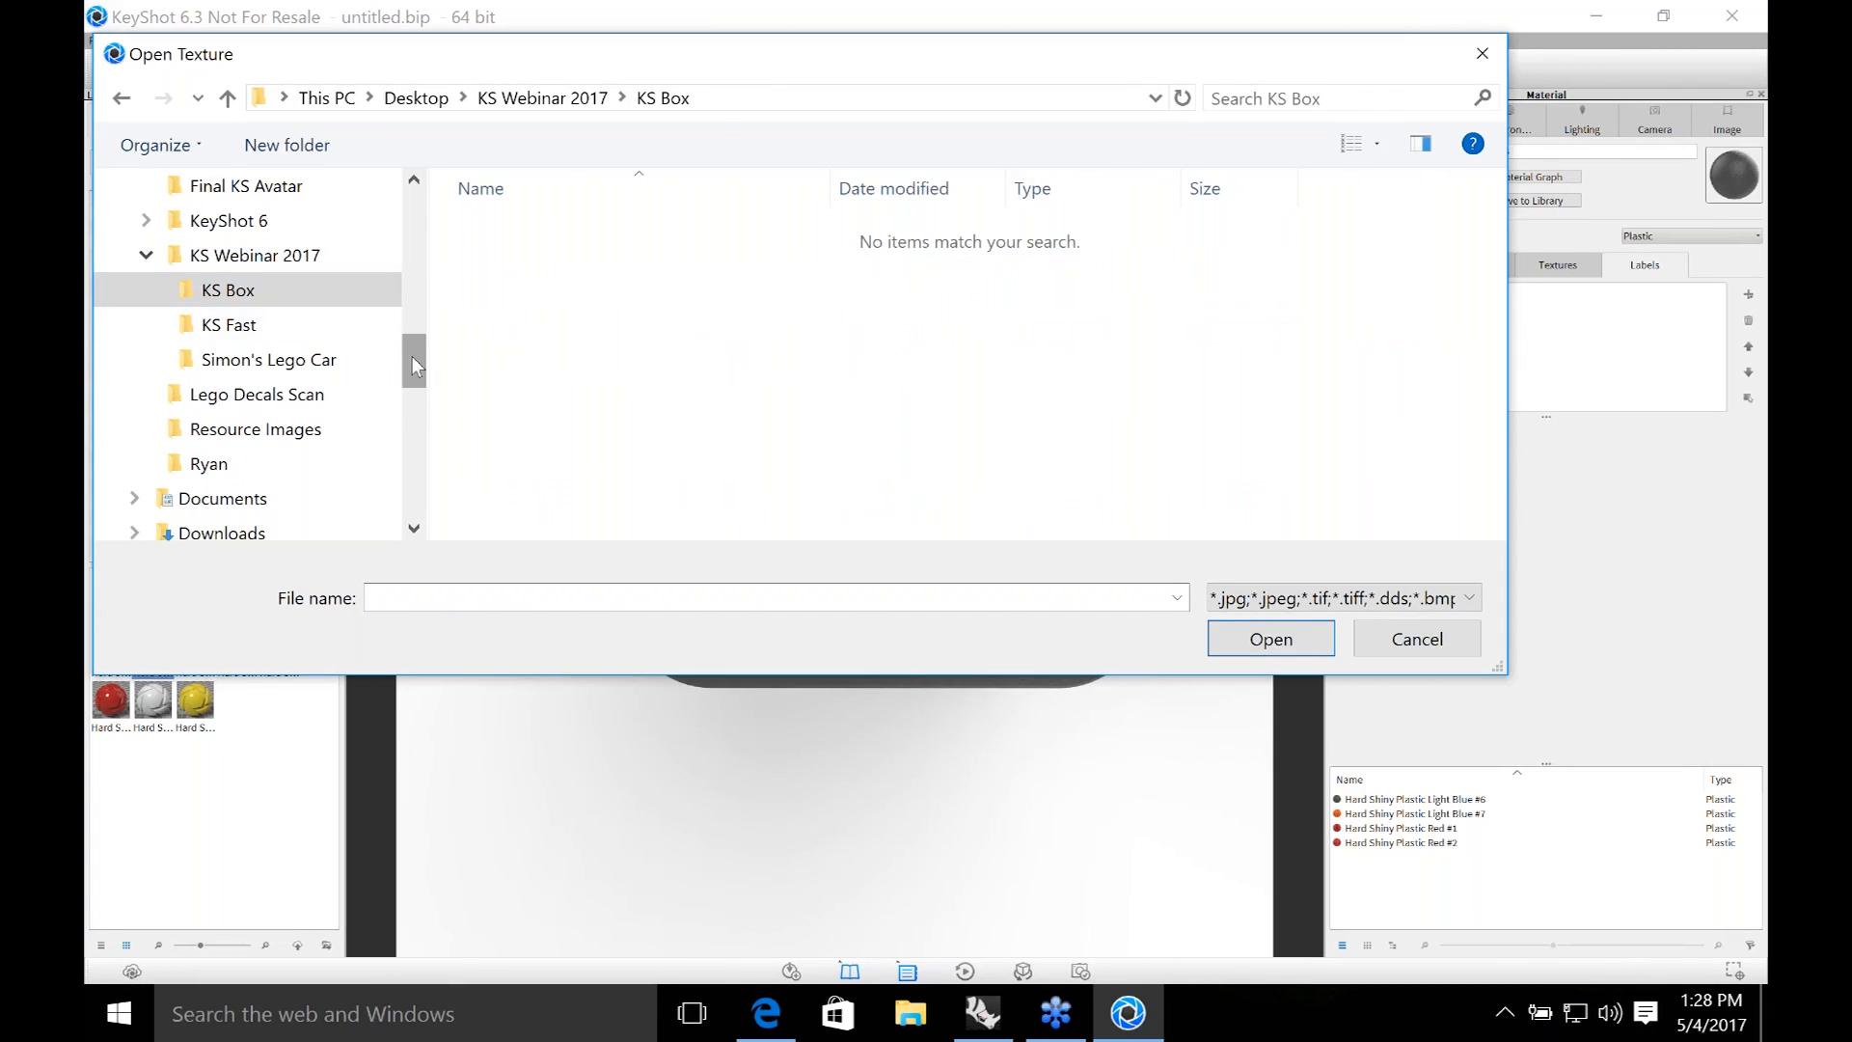
left_click_drag(413, 356, 412, 350)
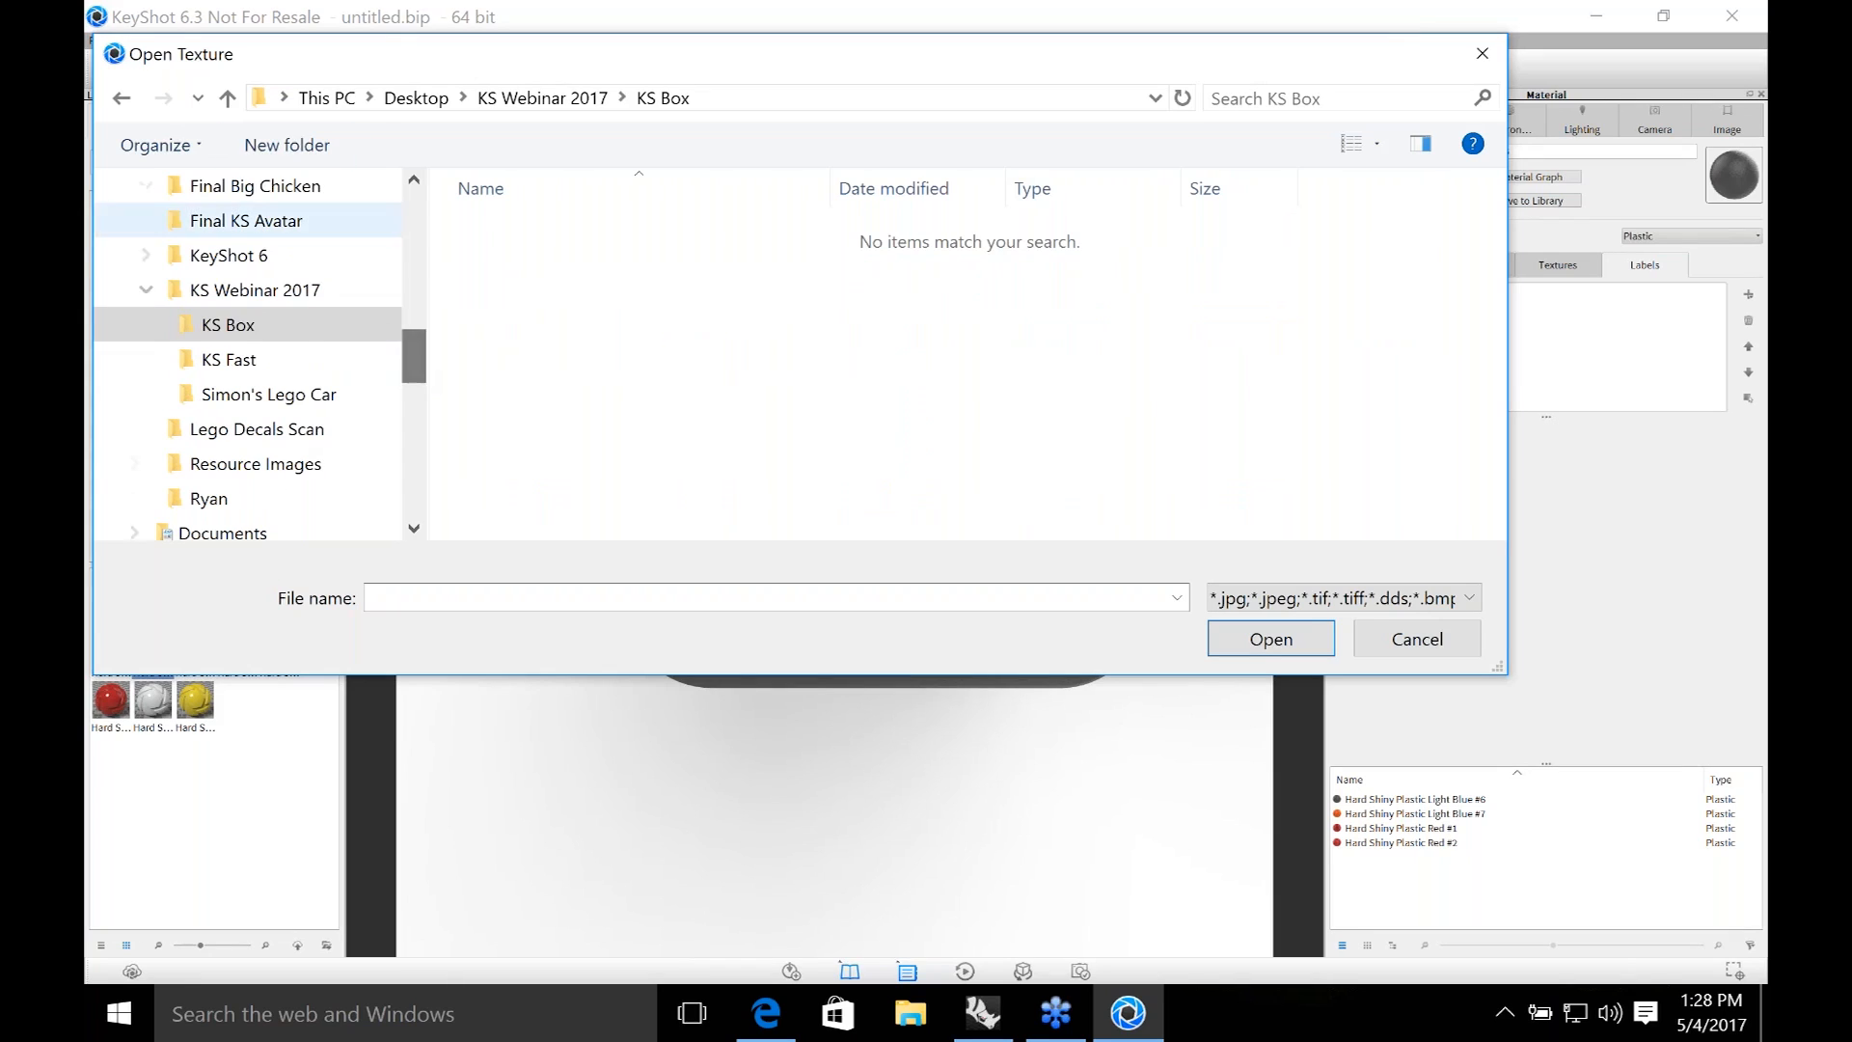
left_click(123, 98)
double_click(555, 294)
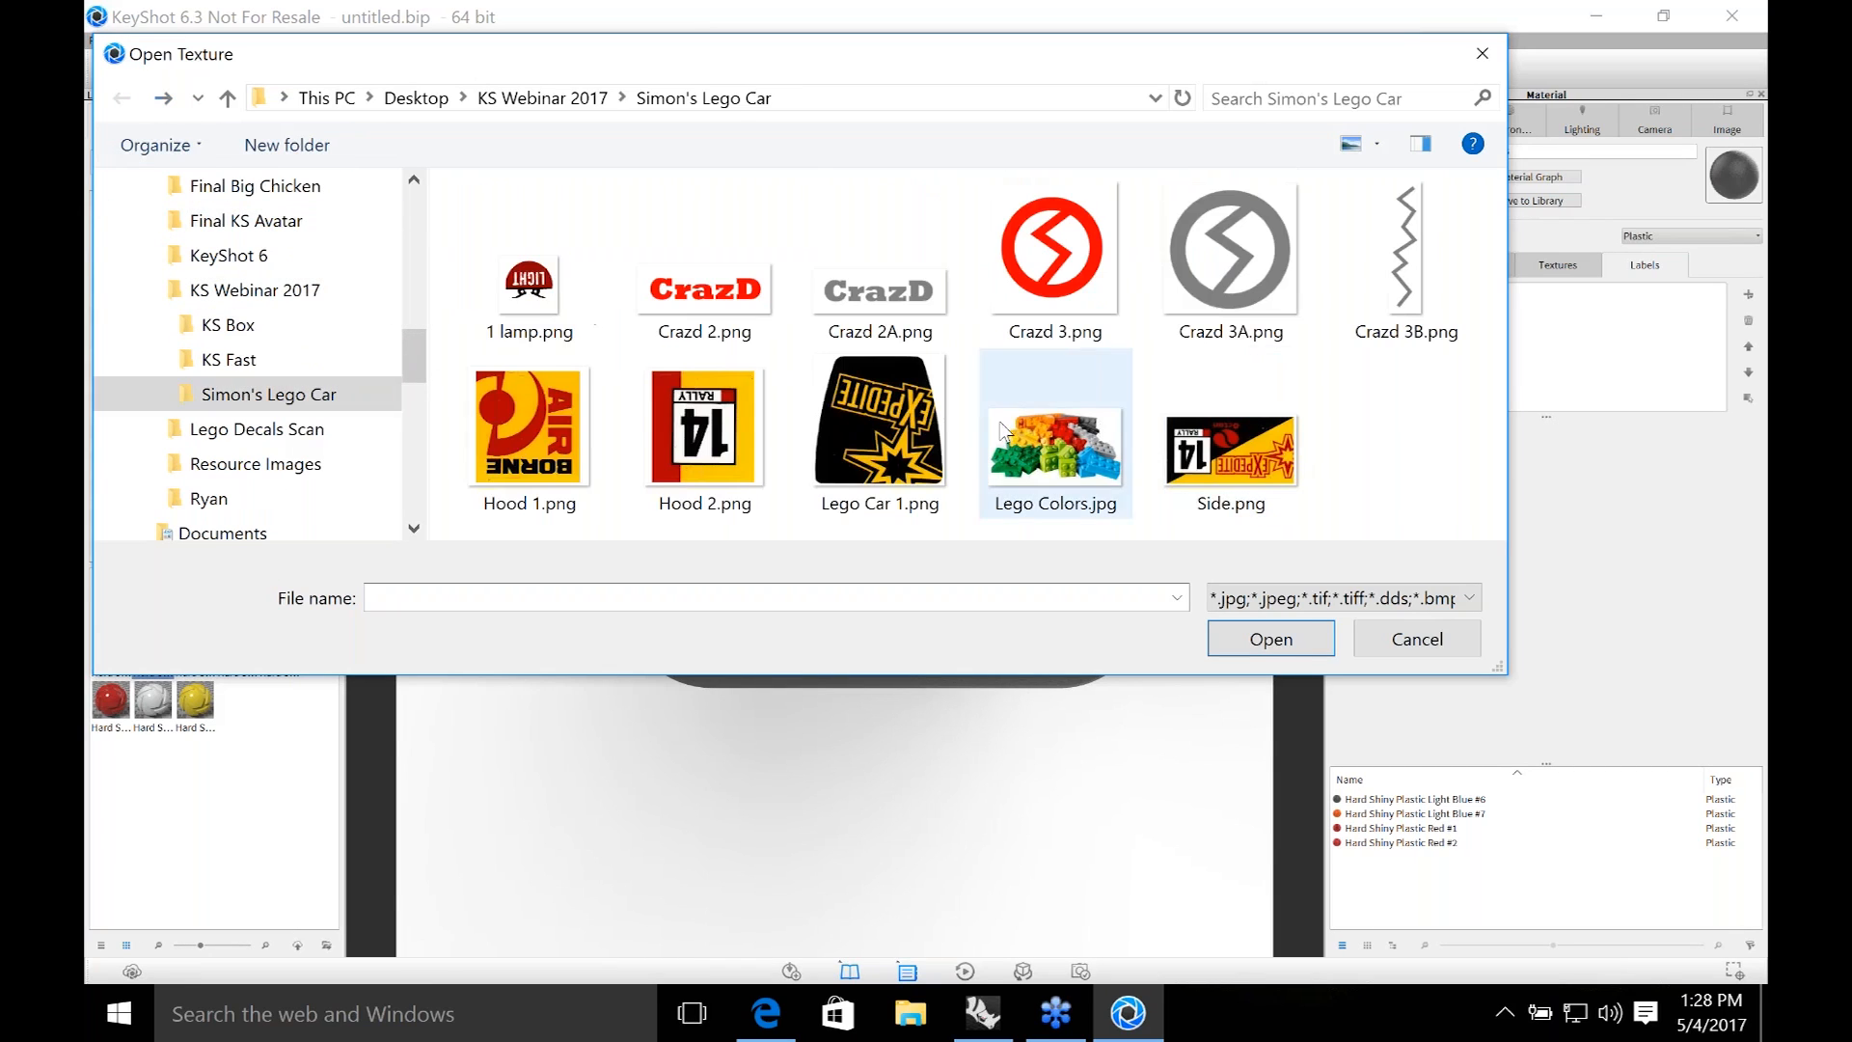
double_click(727, 289)
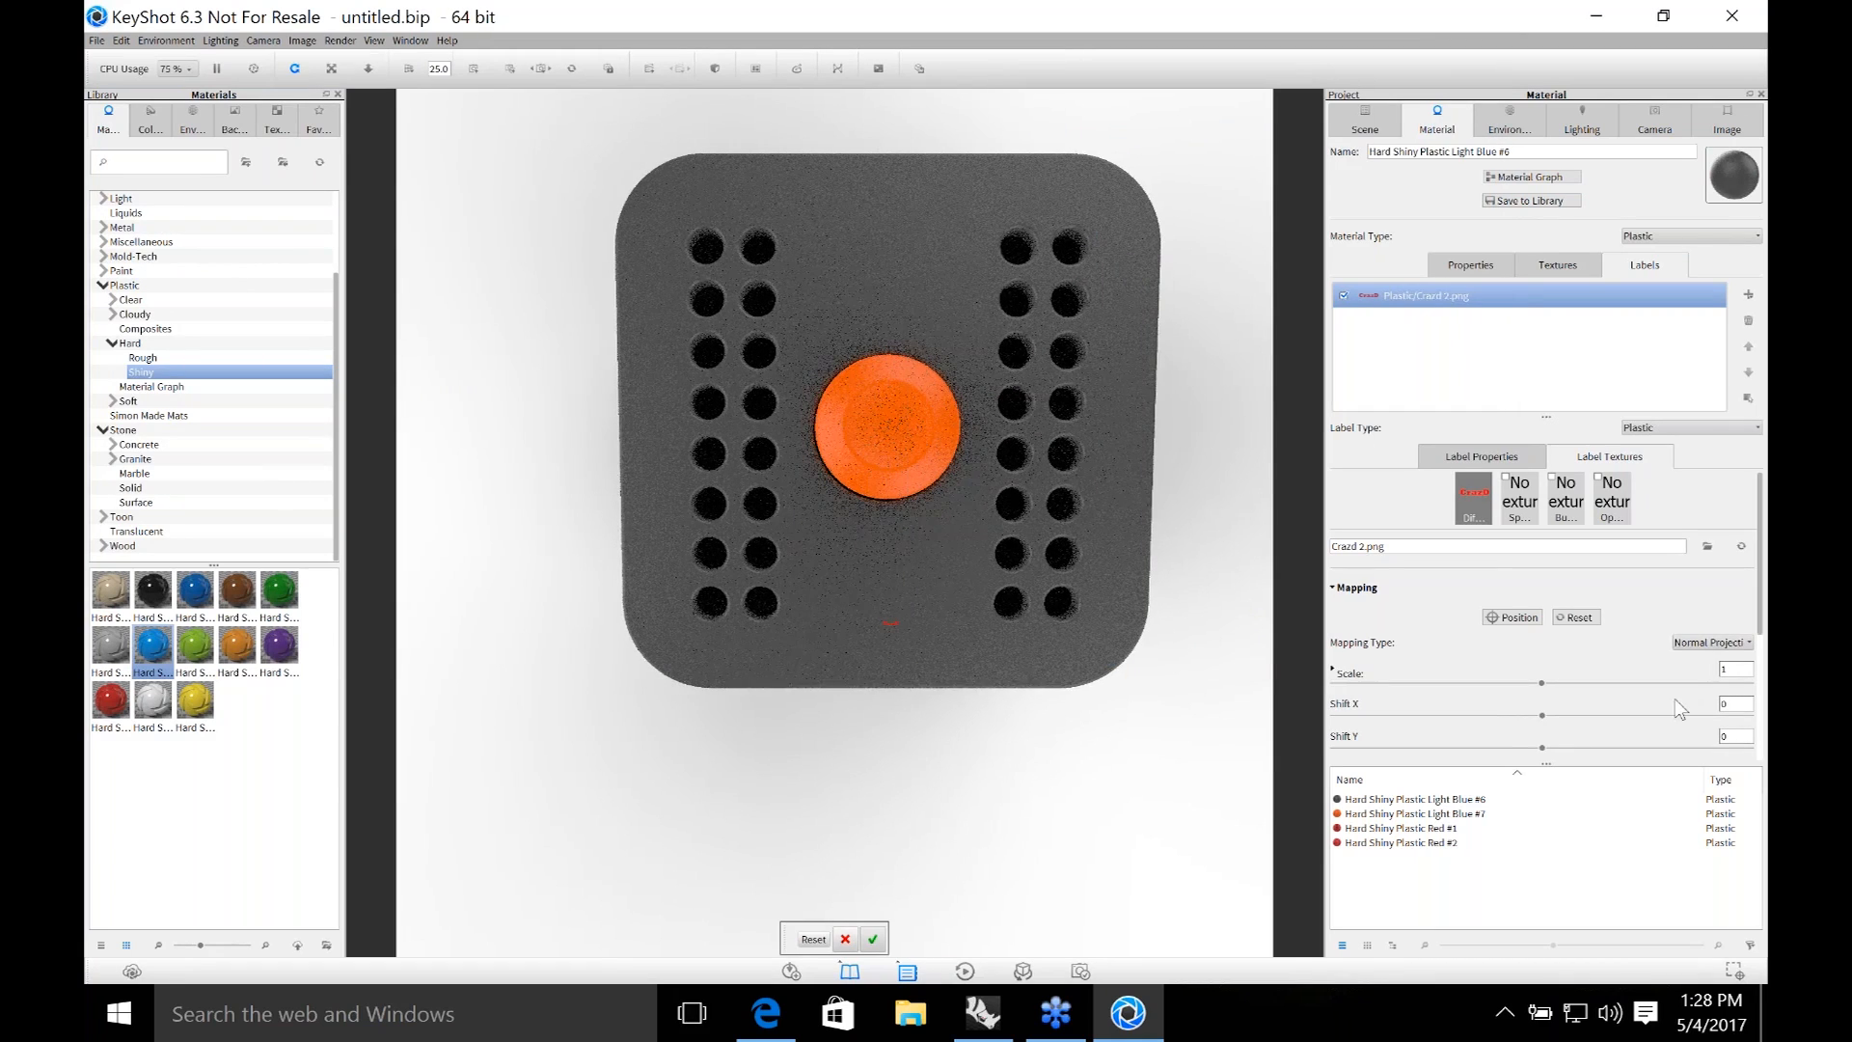
Examine the CrazD label's texture settings and label properties, and compare them with the body material's own properties.
left_click(1635, 598)
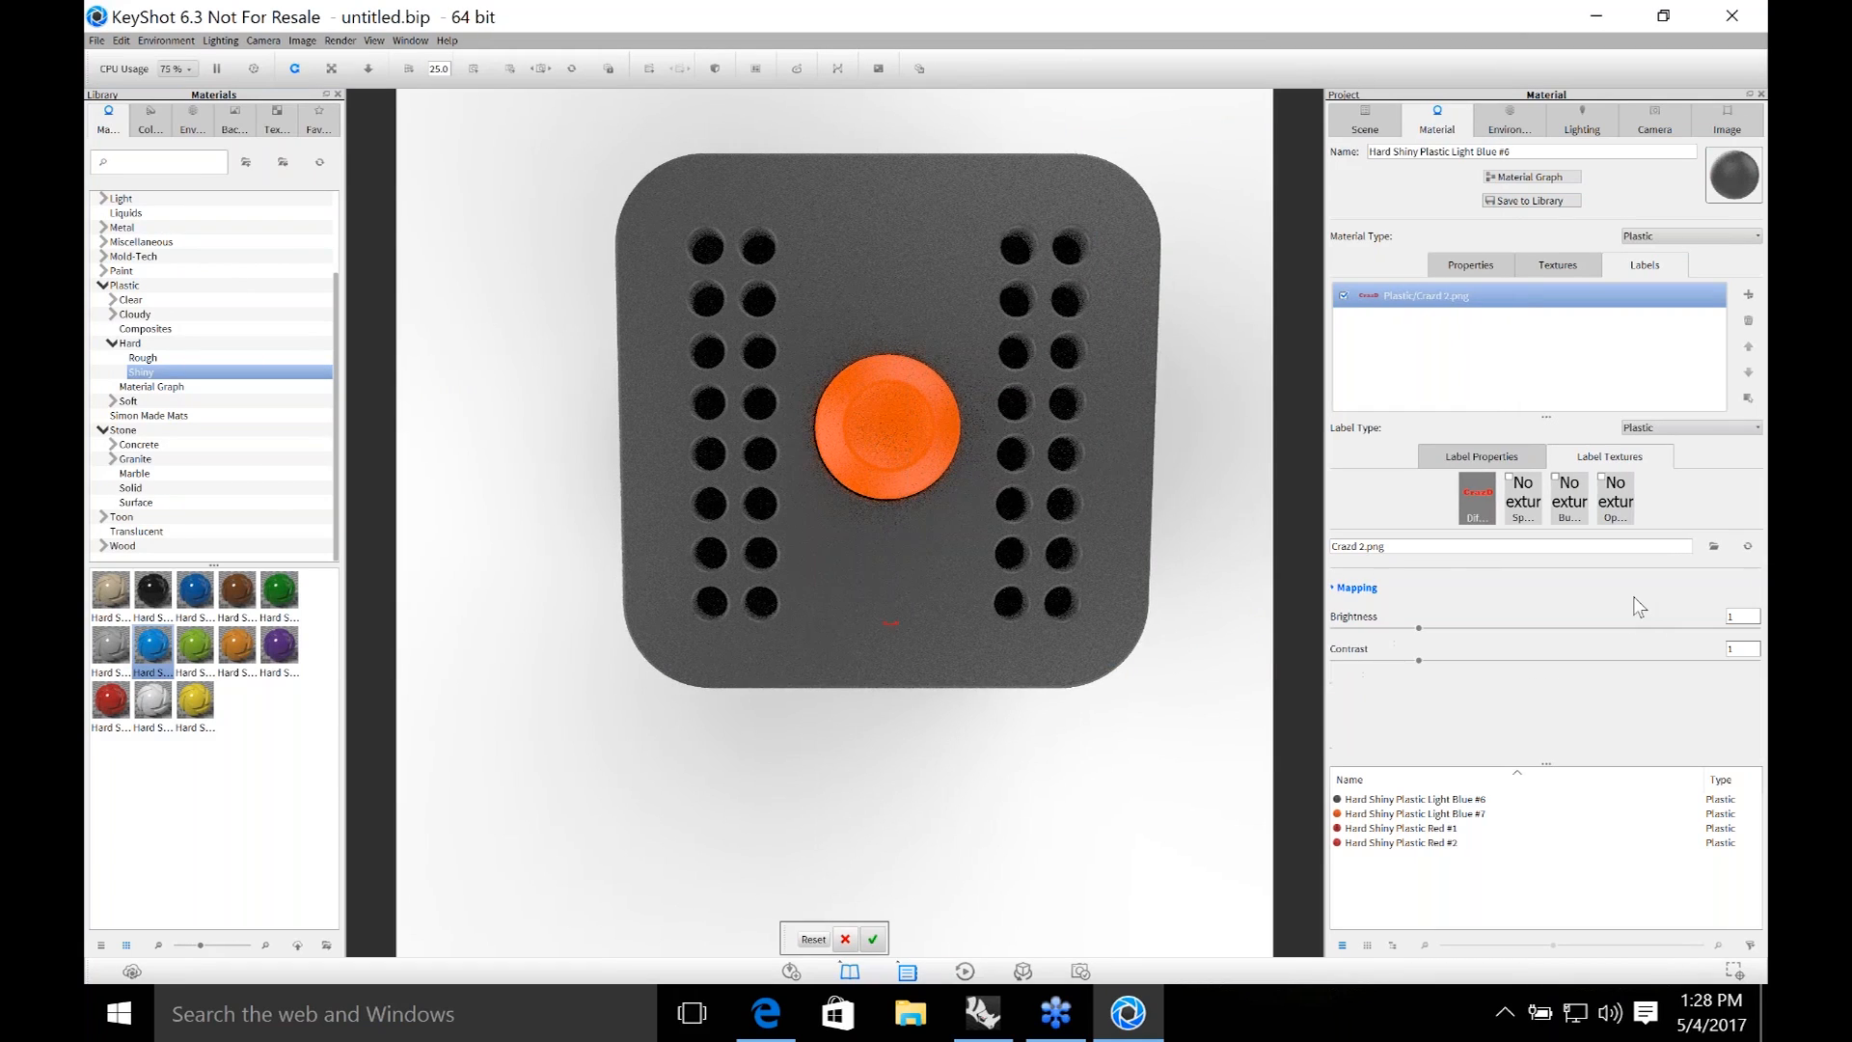
left_click(1588, 289)
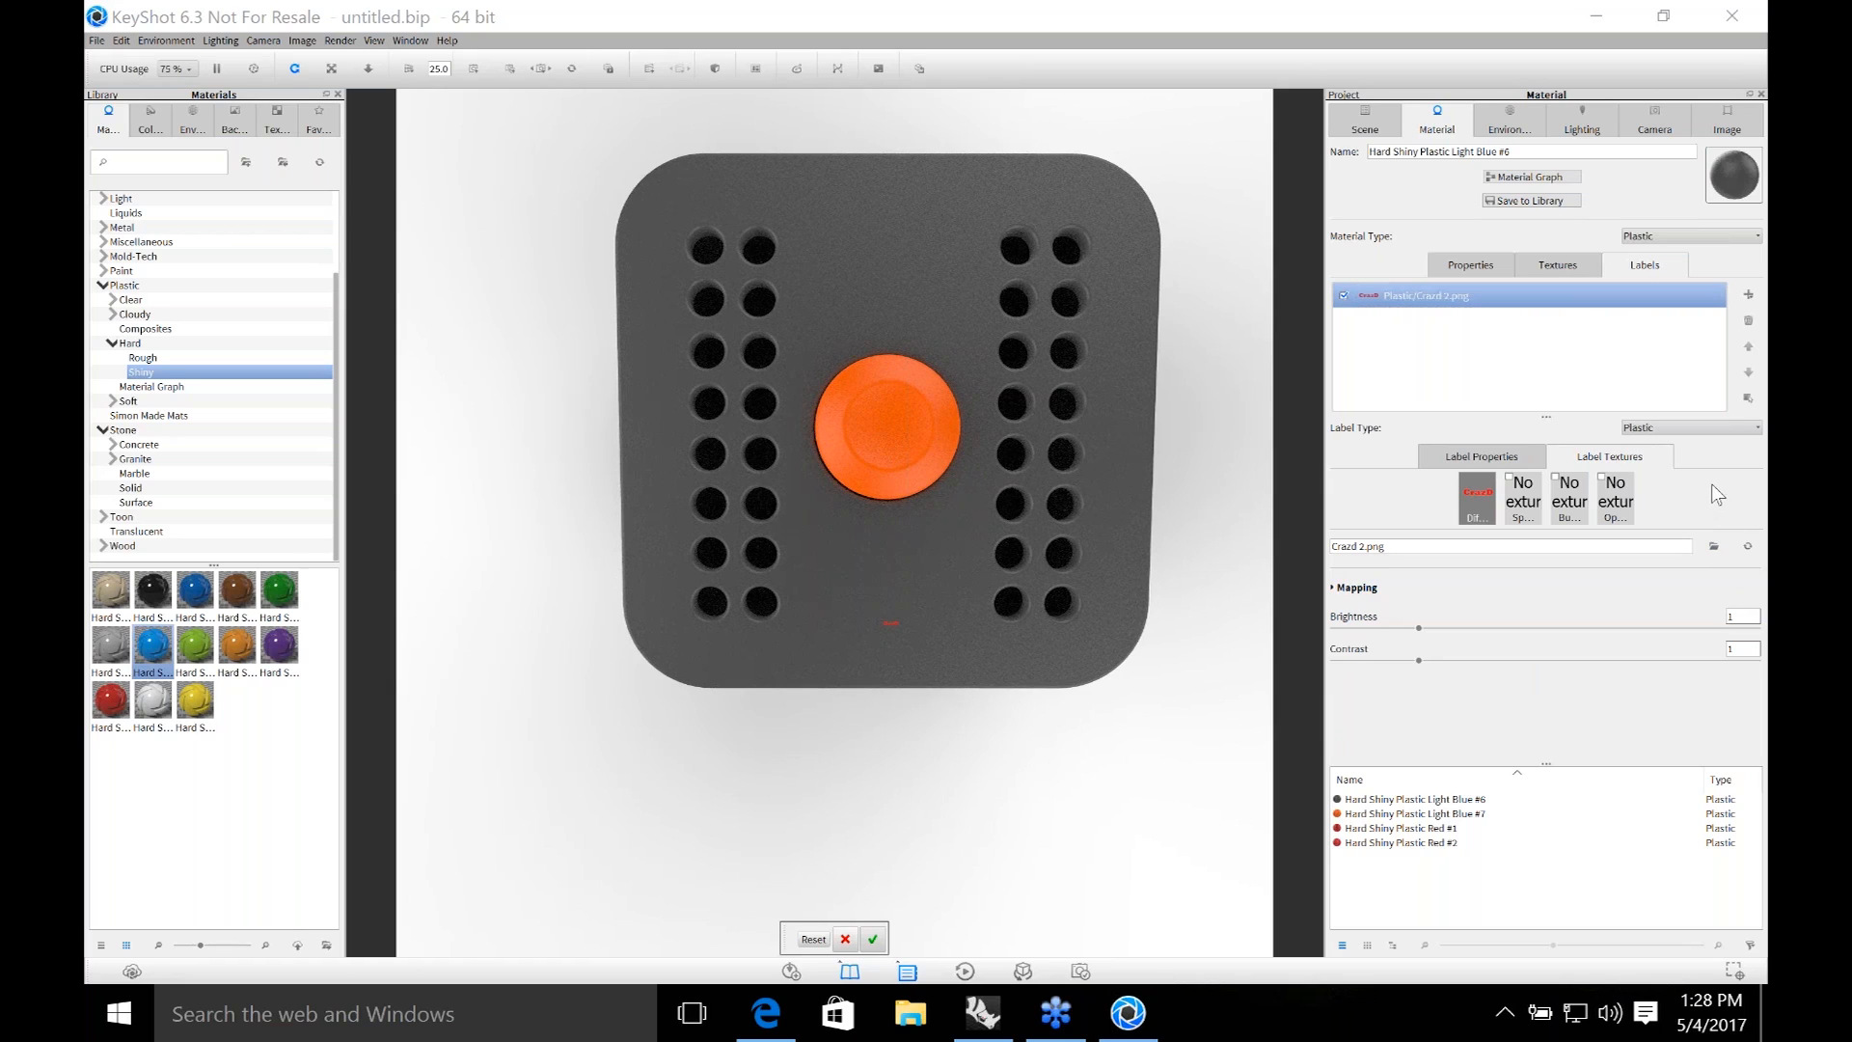
left_click(1628, 263)
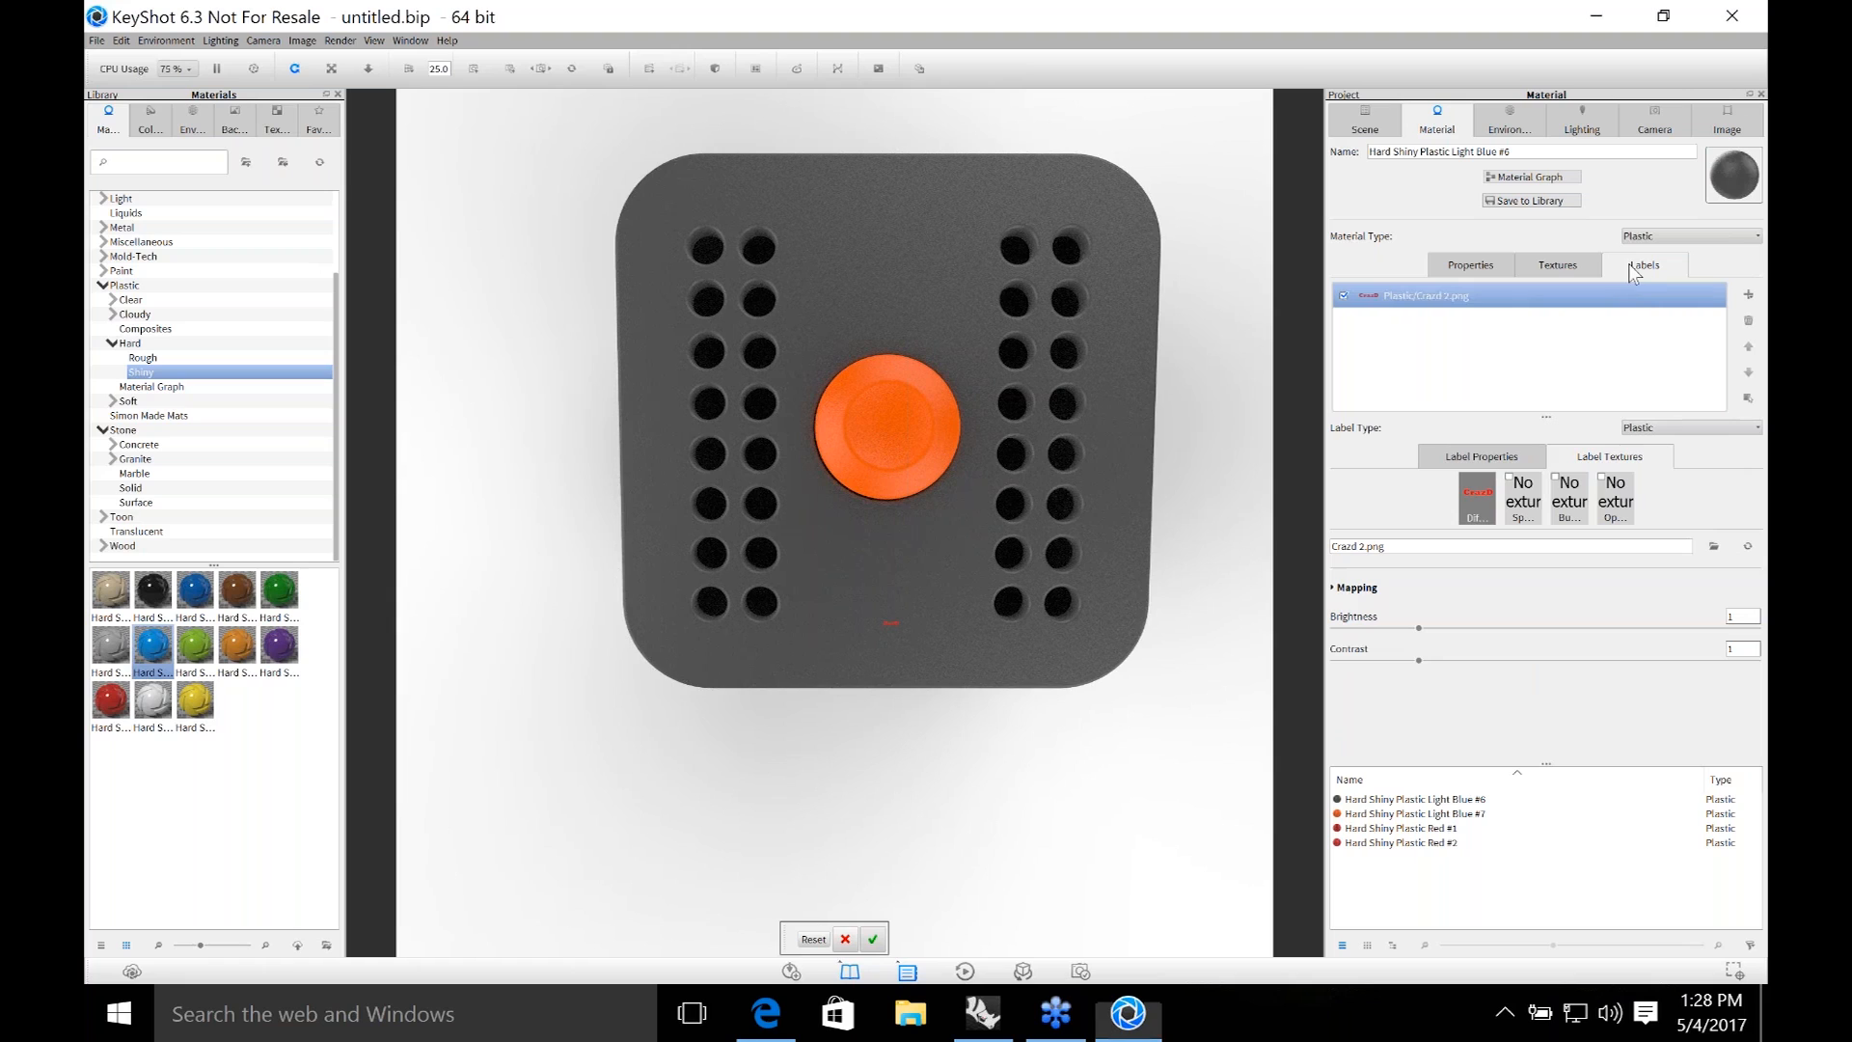
left_click(1560, 298)
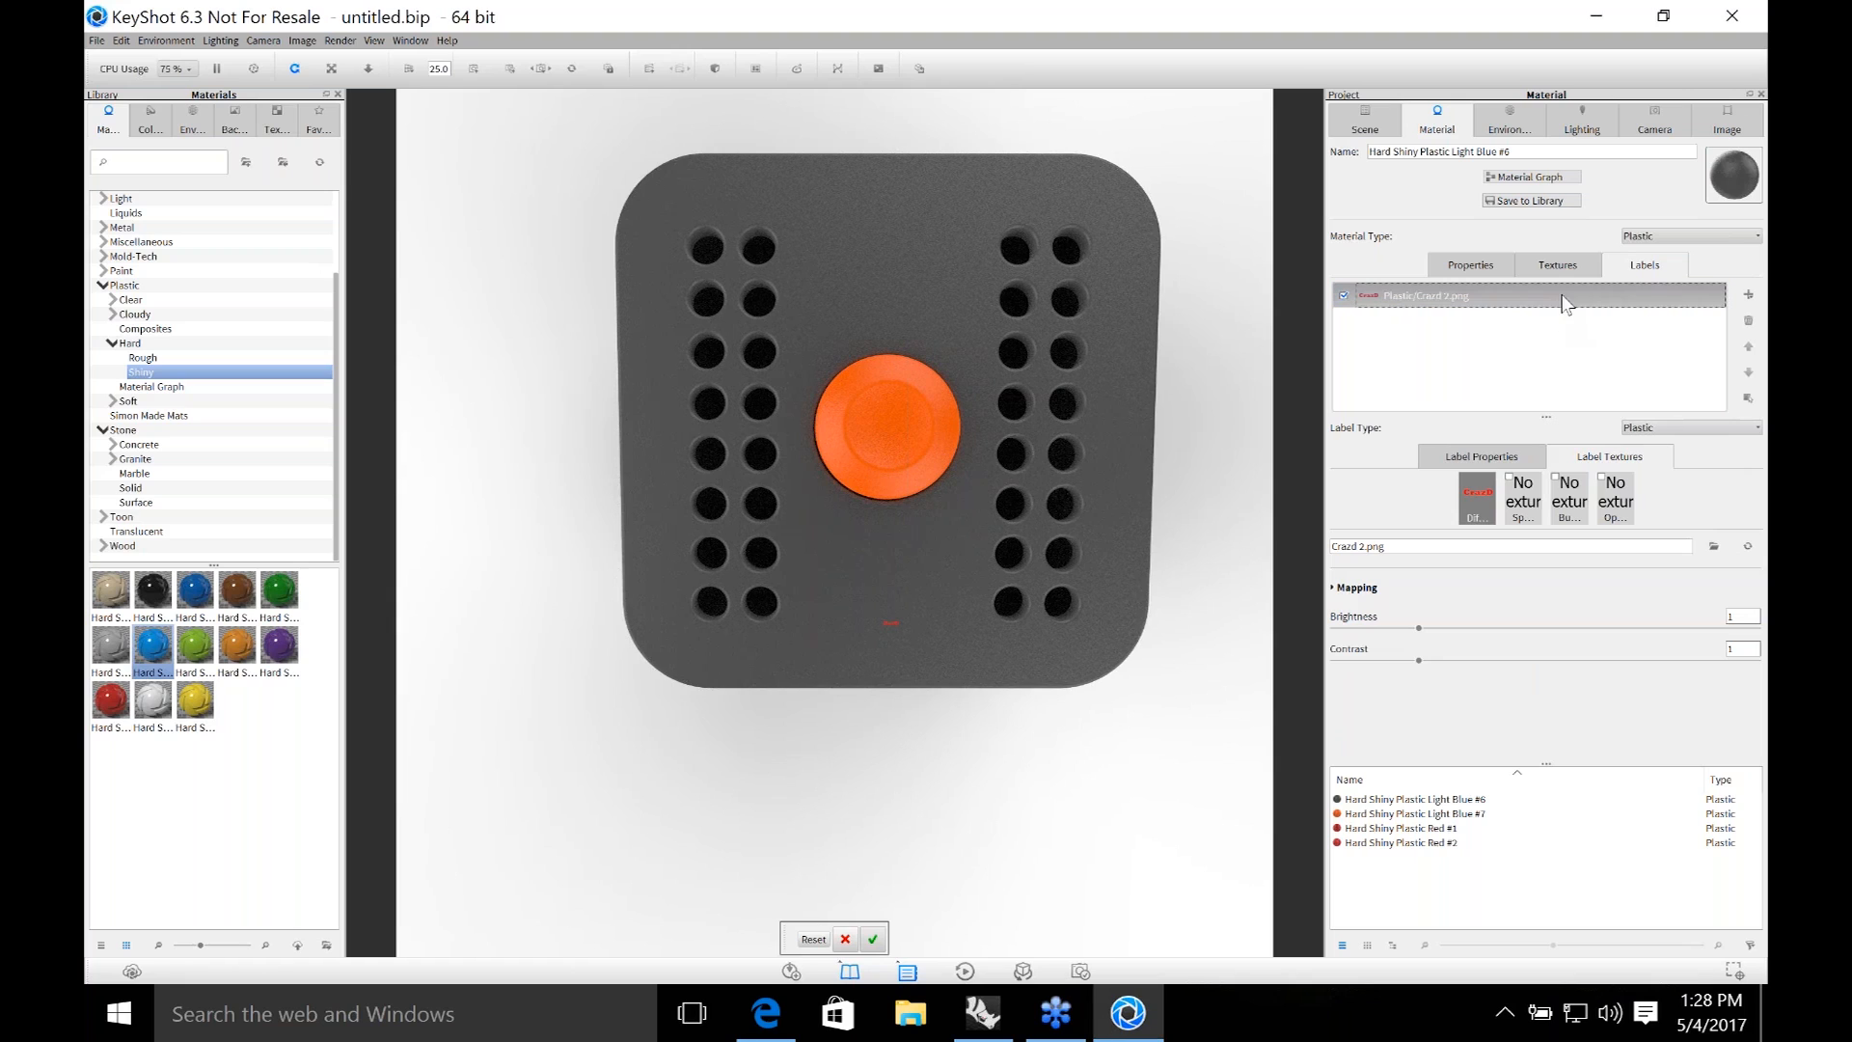
left_click(1664, 479)
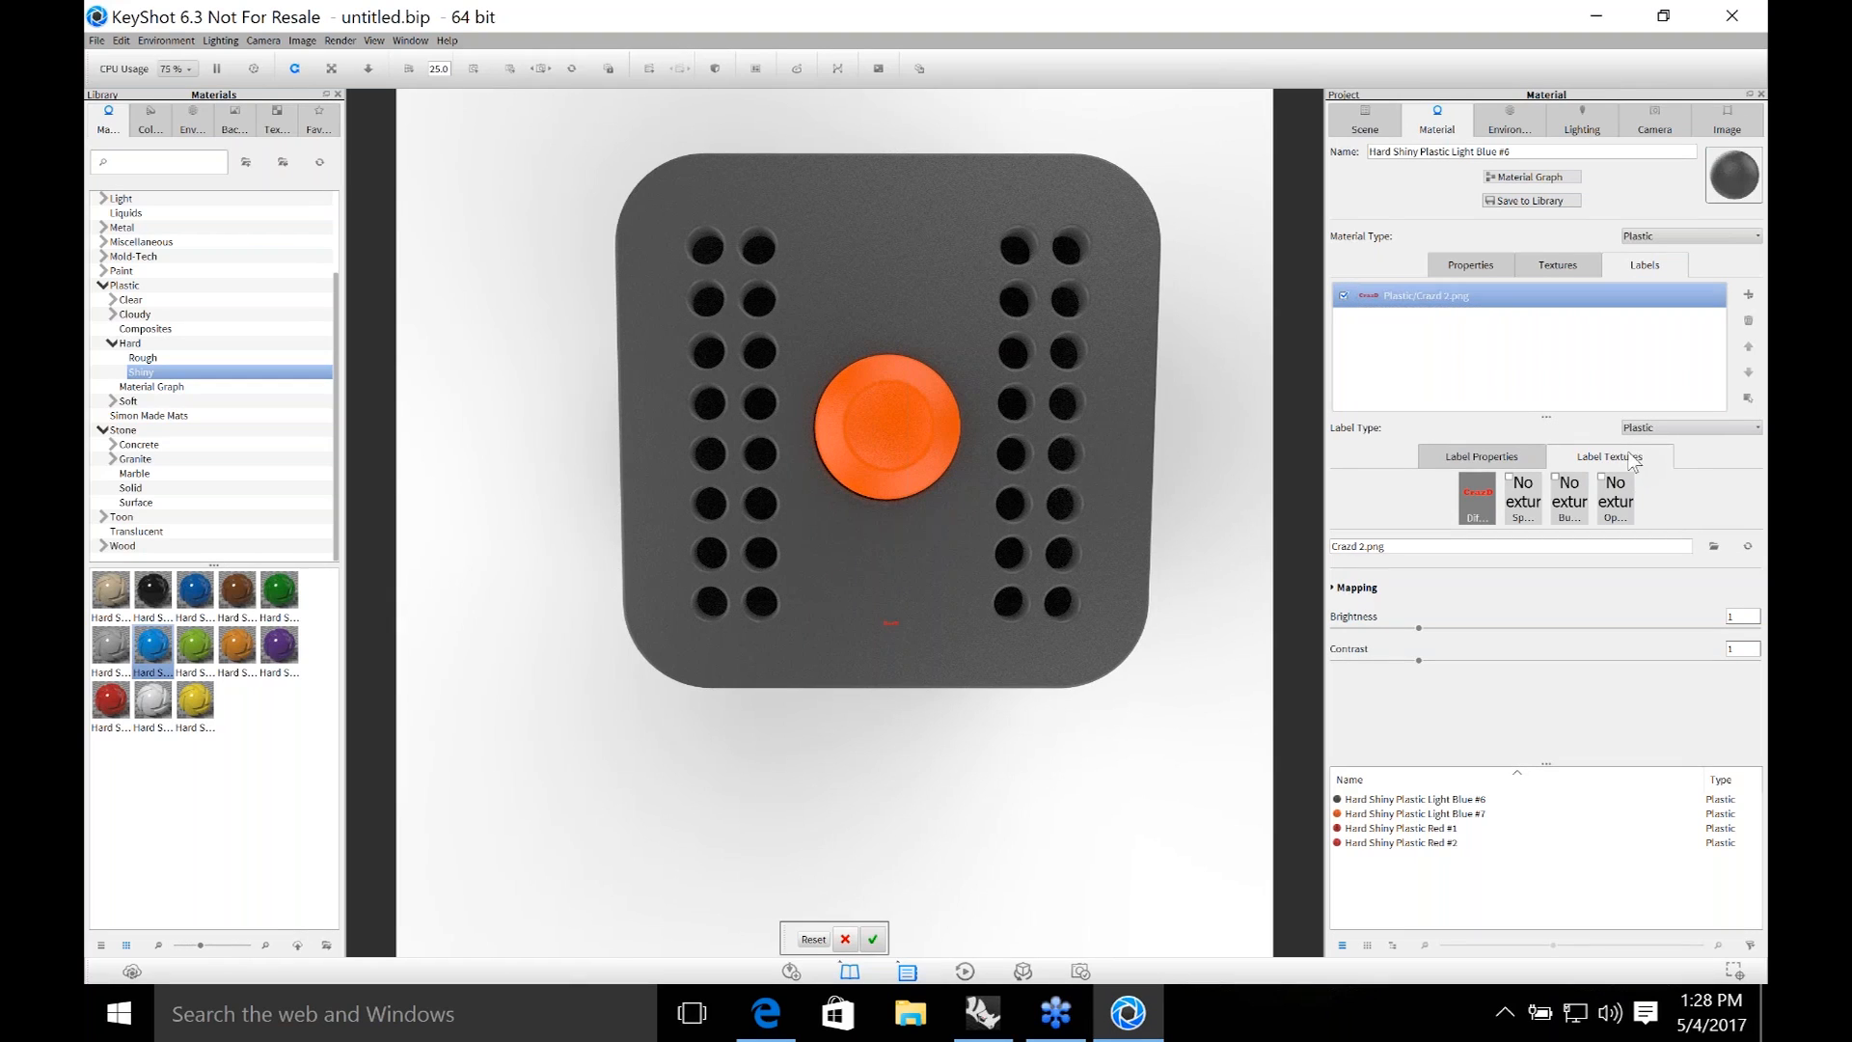
left_click(1505, 455)
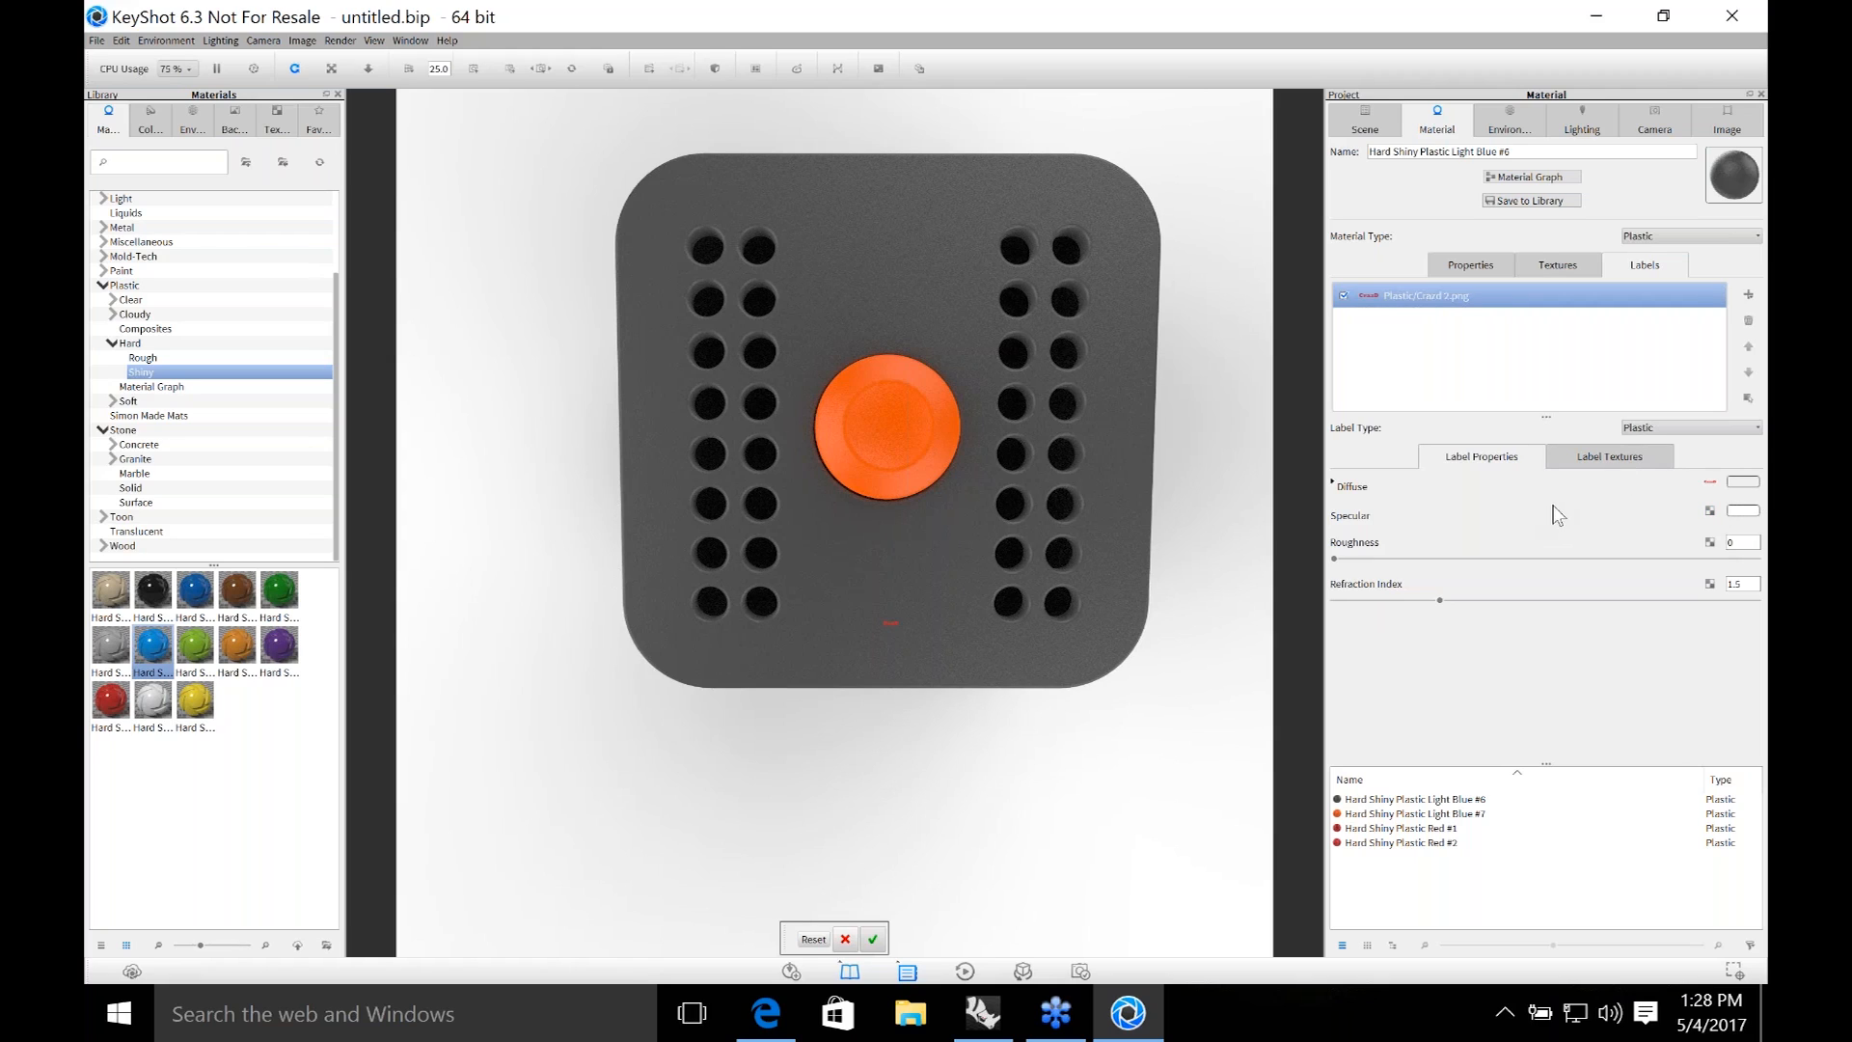
left_click(1476, 269)
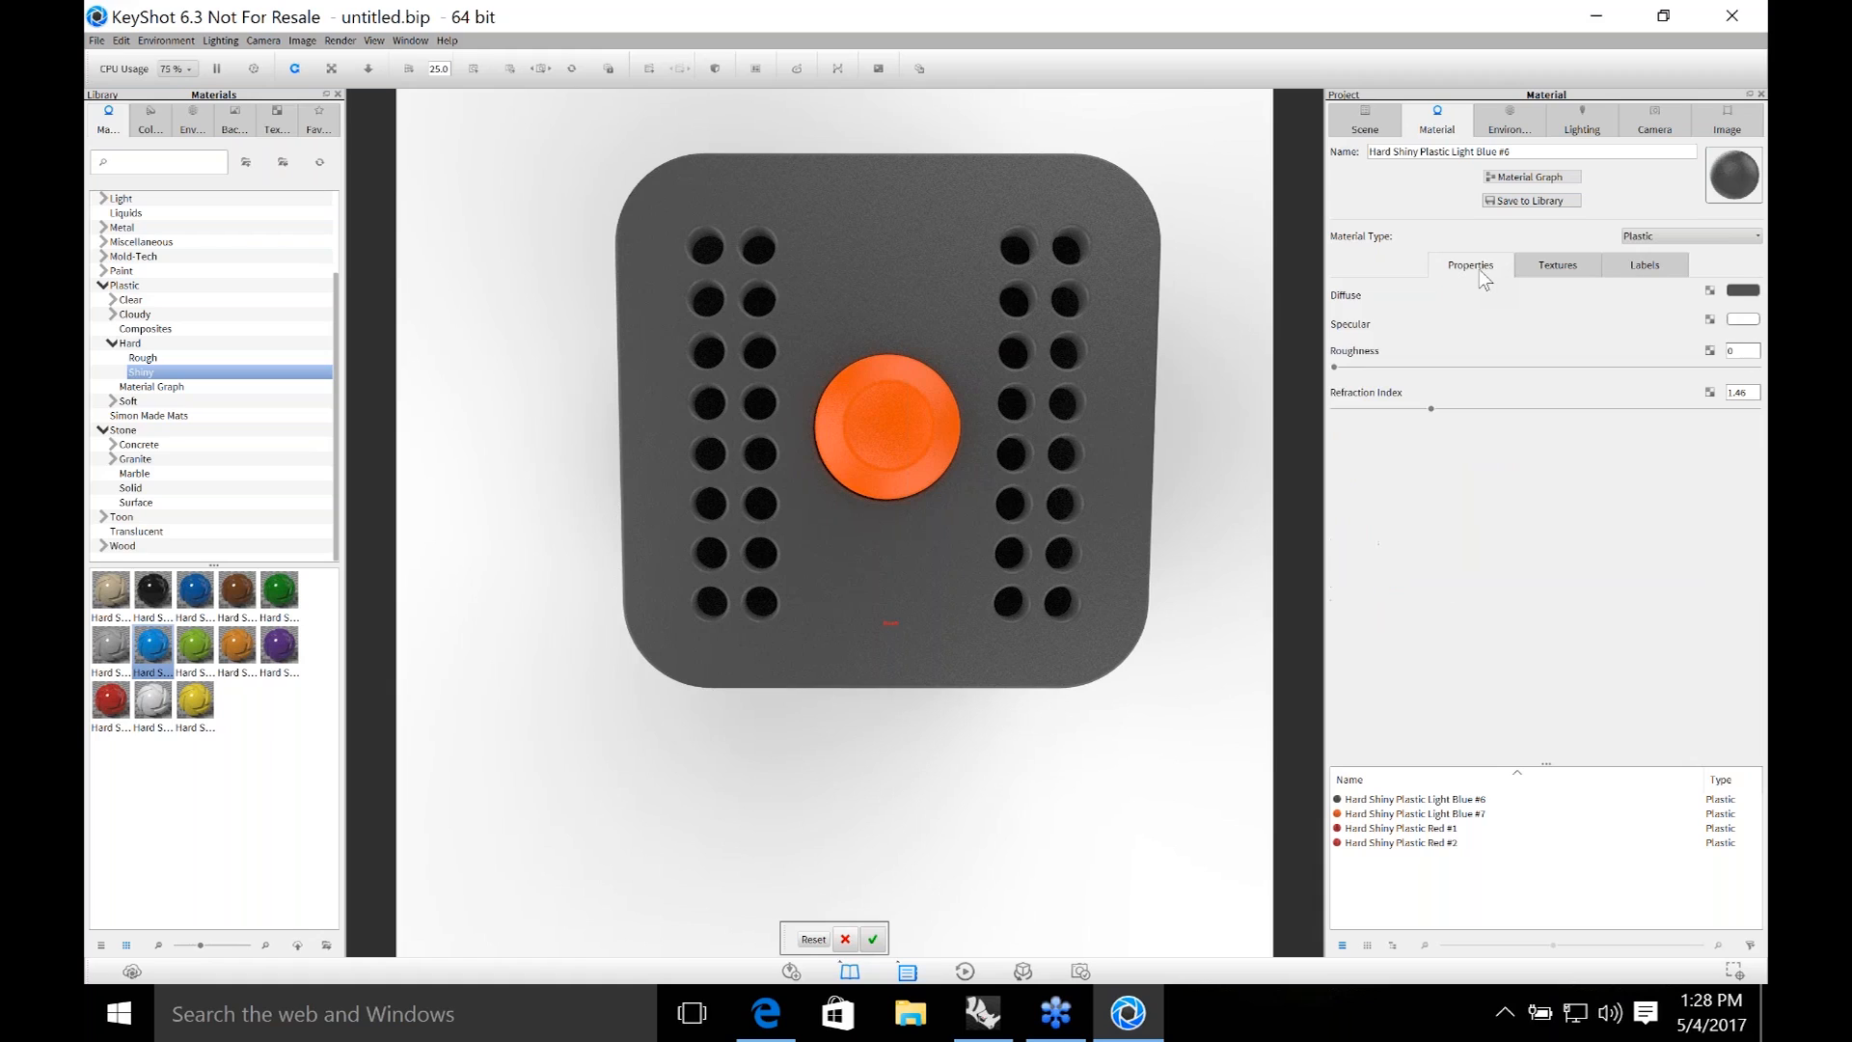
left_click(1630, 264)
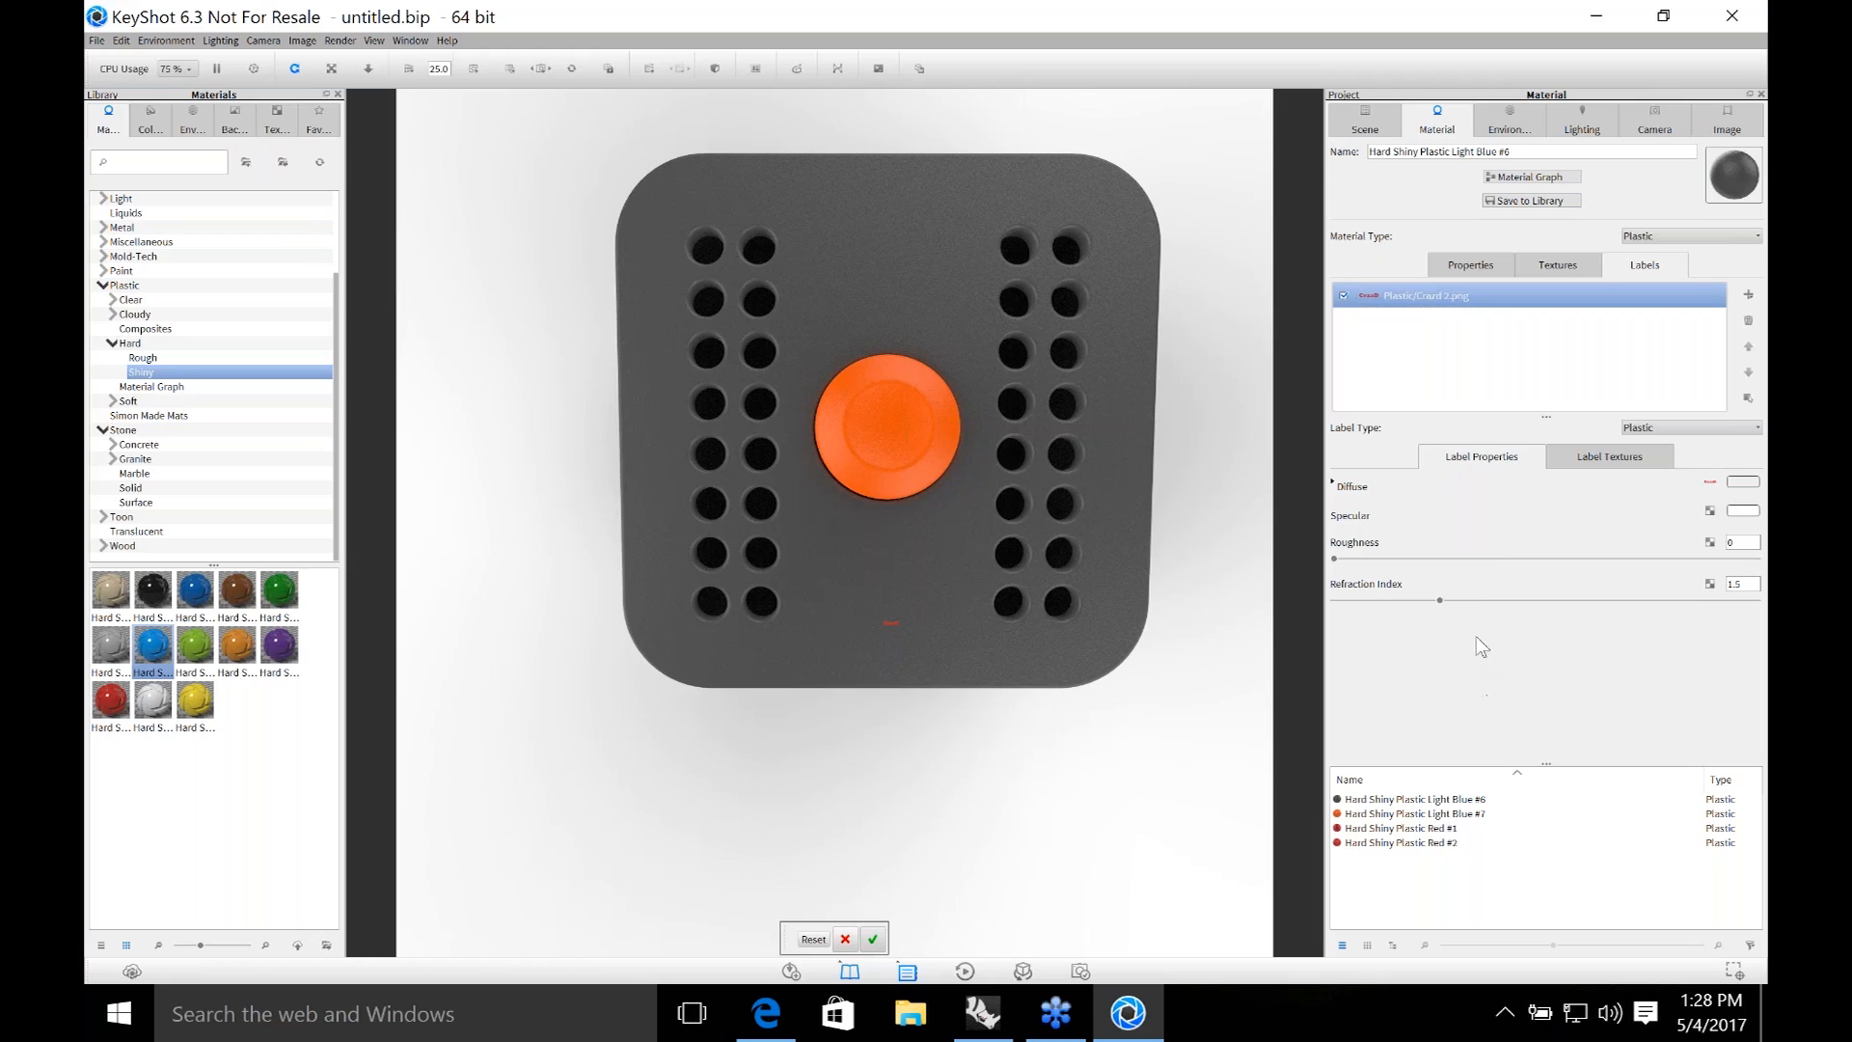
left_click(1576, 461)
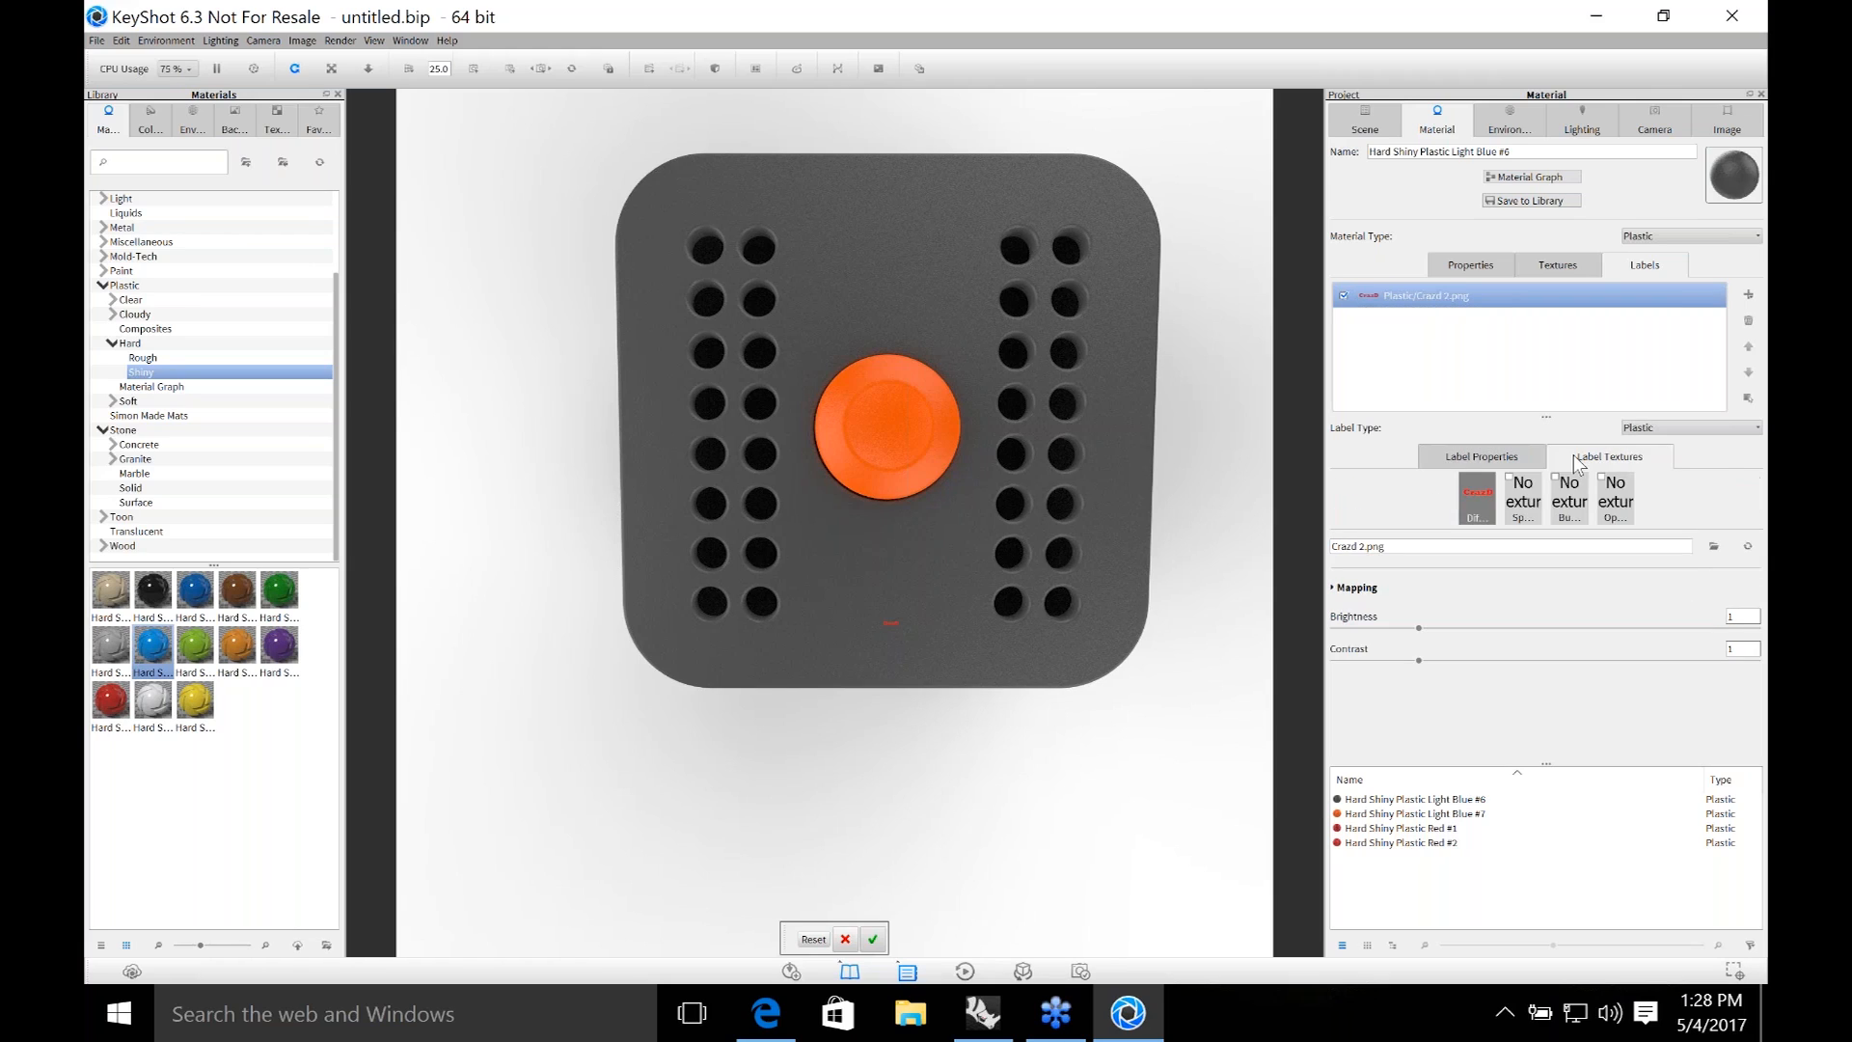
left_click(1527, 457)
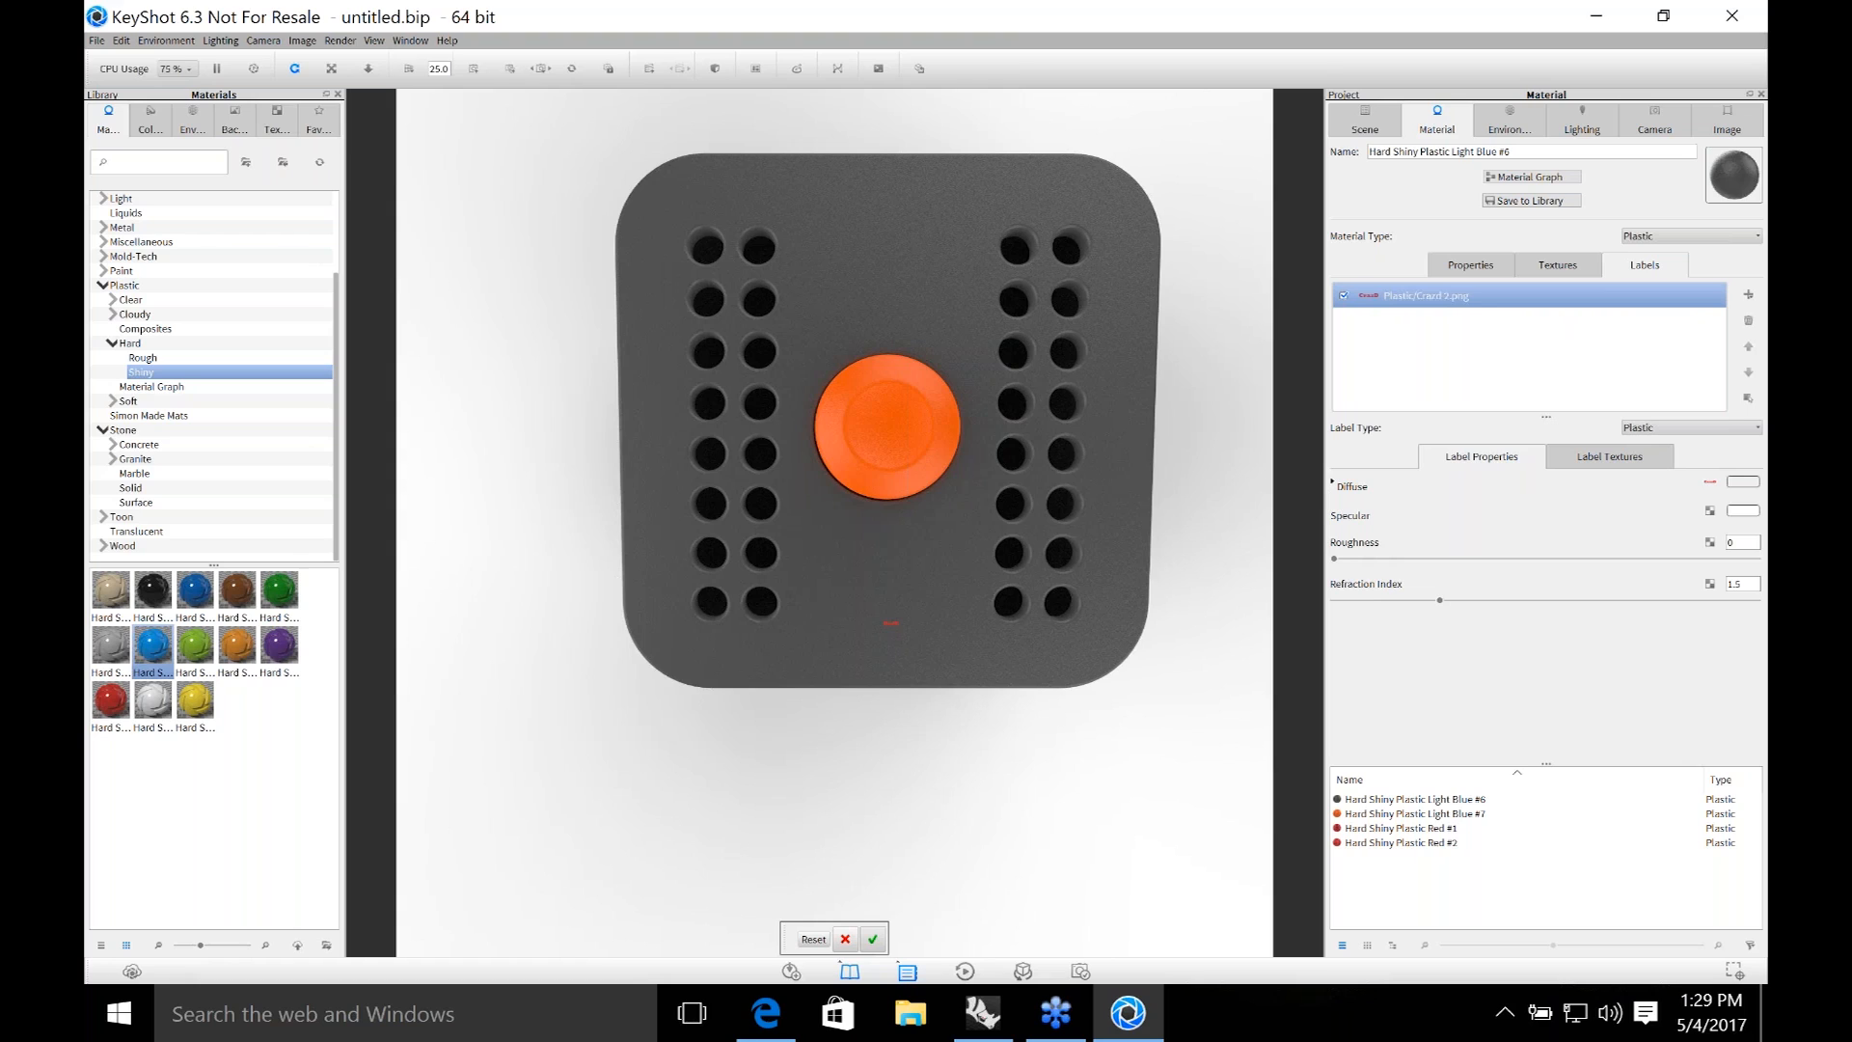
Widen the project panel and set the scale of the CrazD label's diffuse texture mapping to 8.
left_click_drag(1318, 488, 1206, 472)
left_click(1565, 460)
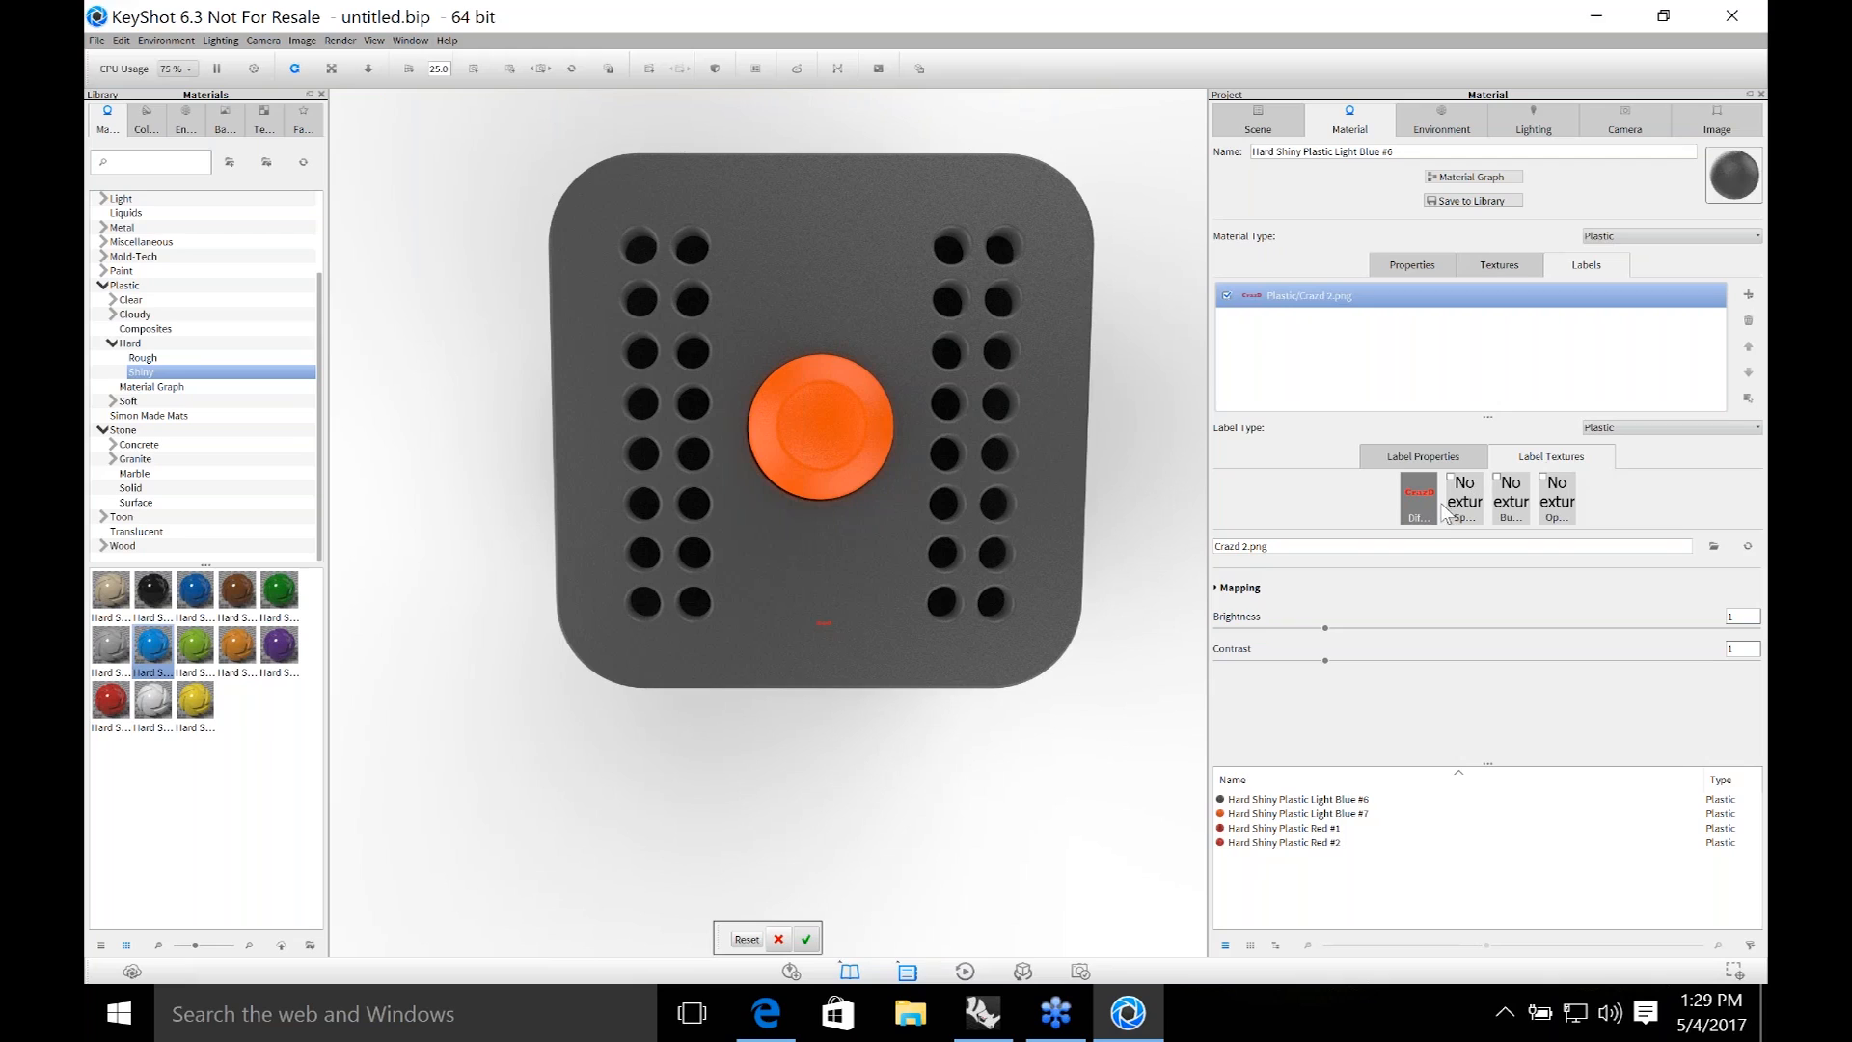
mouse_move(1432, 509)
left_mouse_down()
mouse_move(1500, 510)
mouse_move(1428, 512)
left_mouse_up()
left_click(1522, 591)
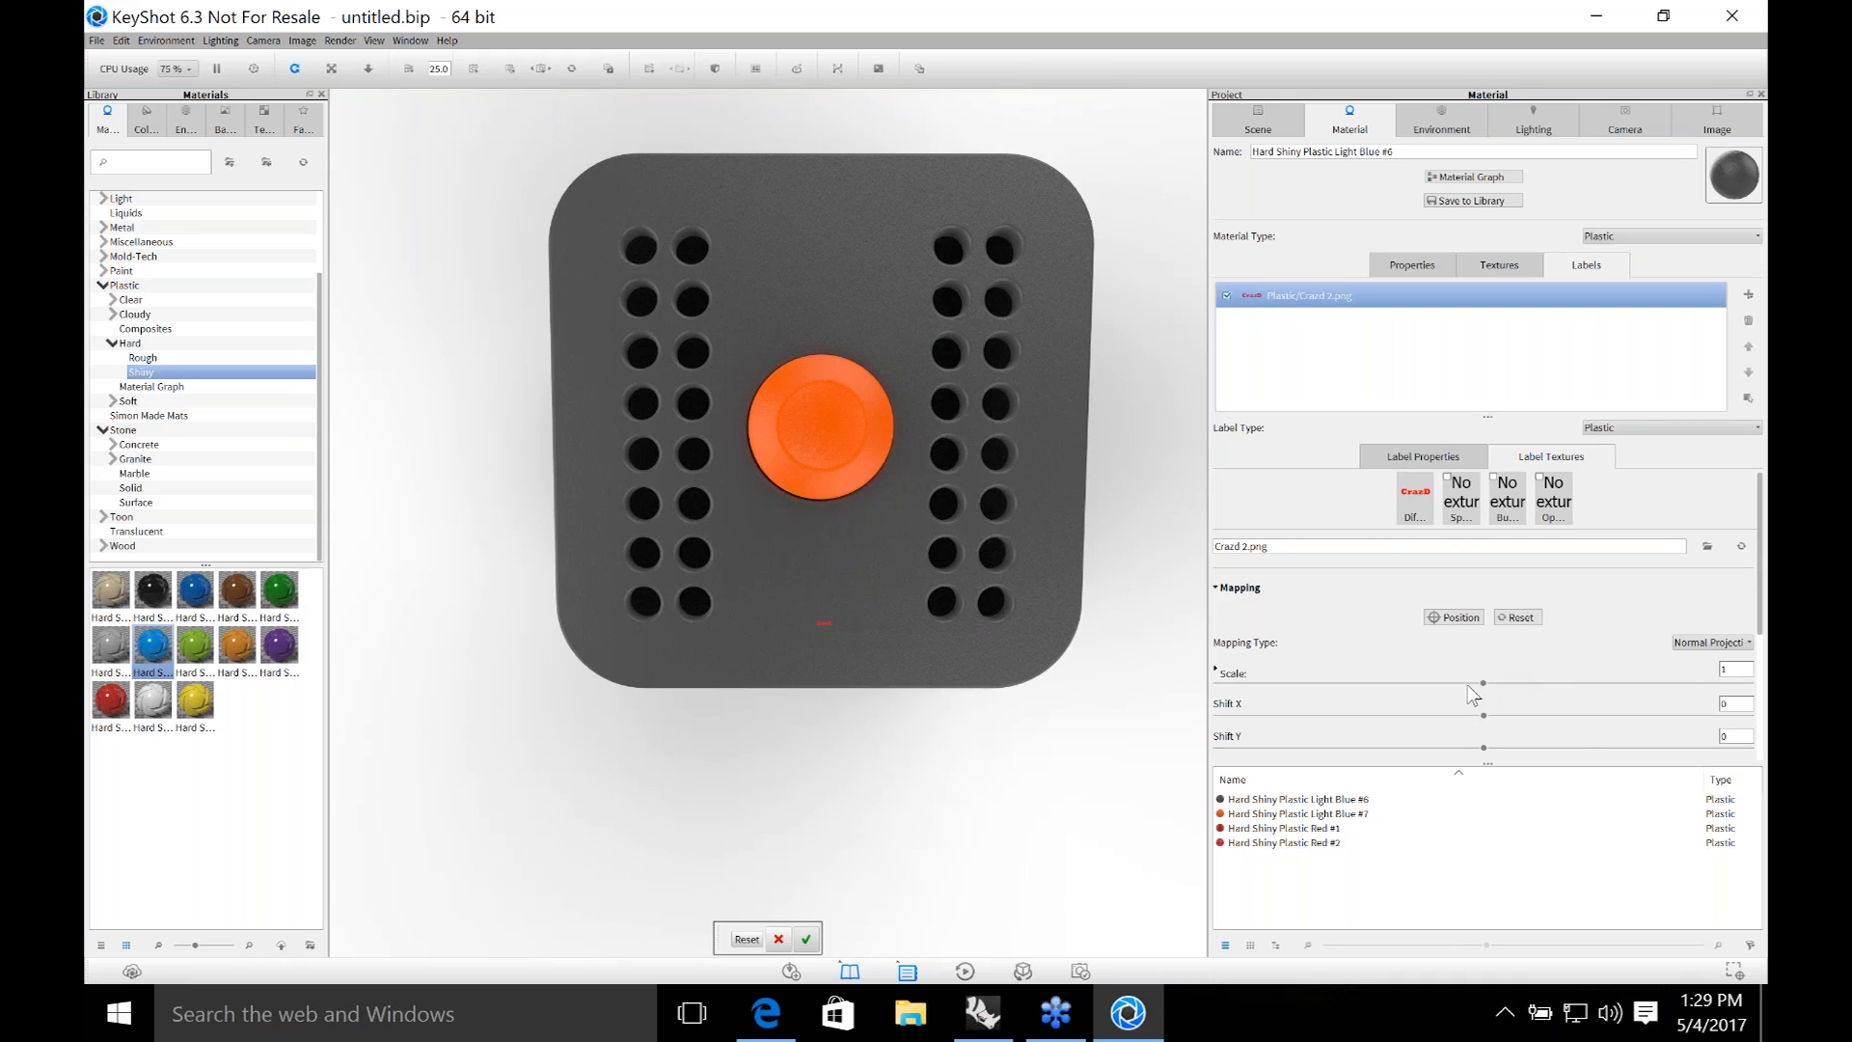
double_click(1744, 667)
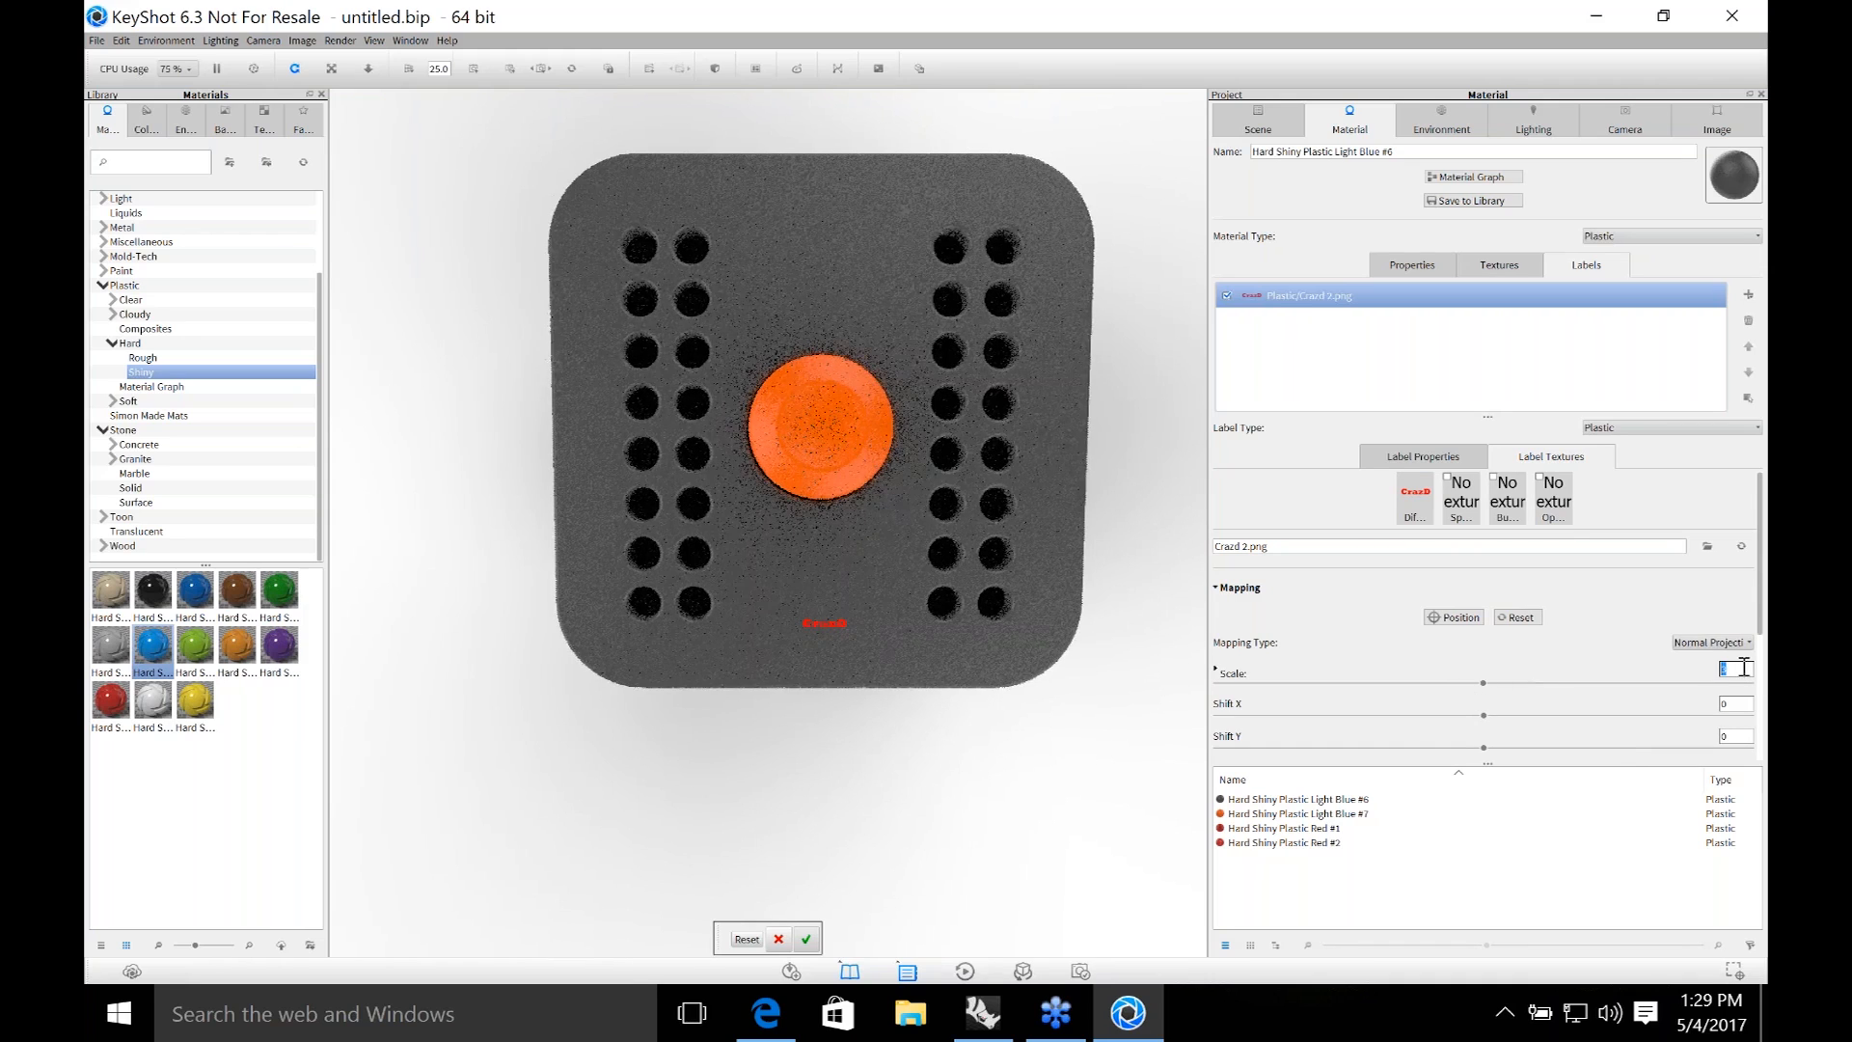
type("3")
double_click(1750, 667)
type("8")
key("Return")
Reposition the CrazD label slightly closer to the front edge of the box's top face and accept the placement.
left_click(1454, 617)
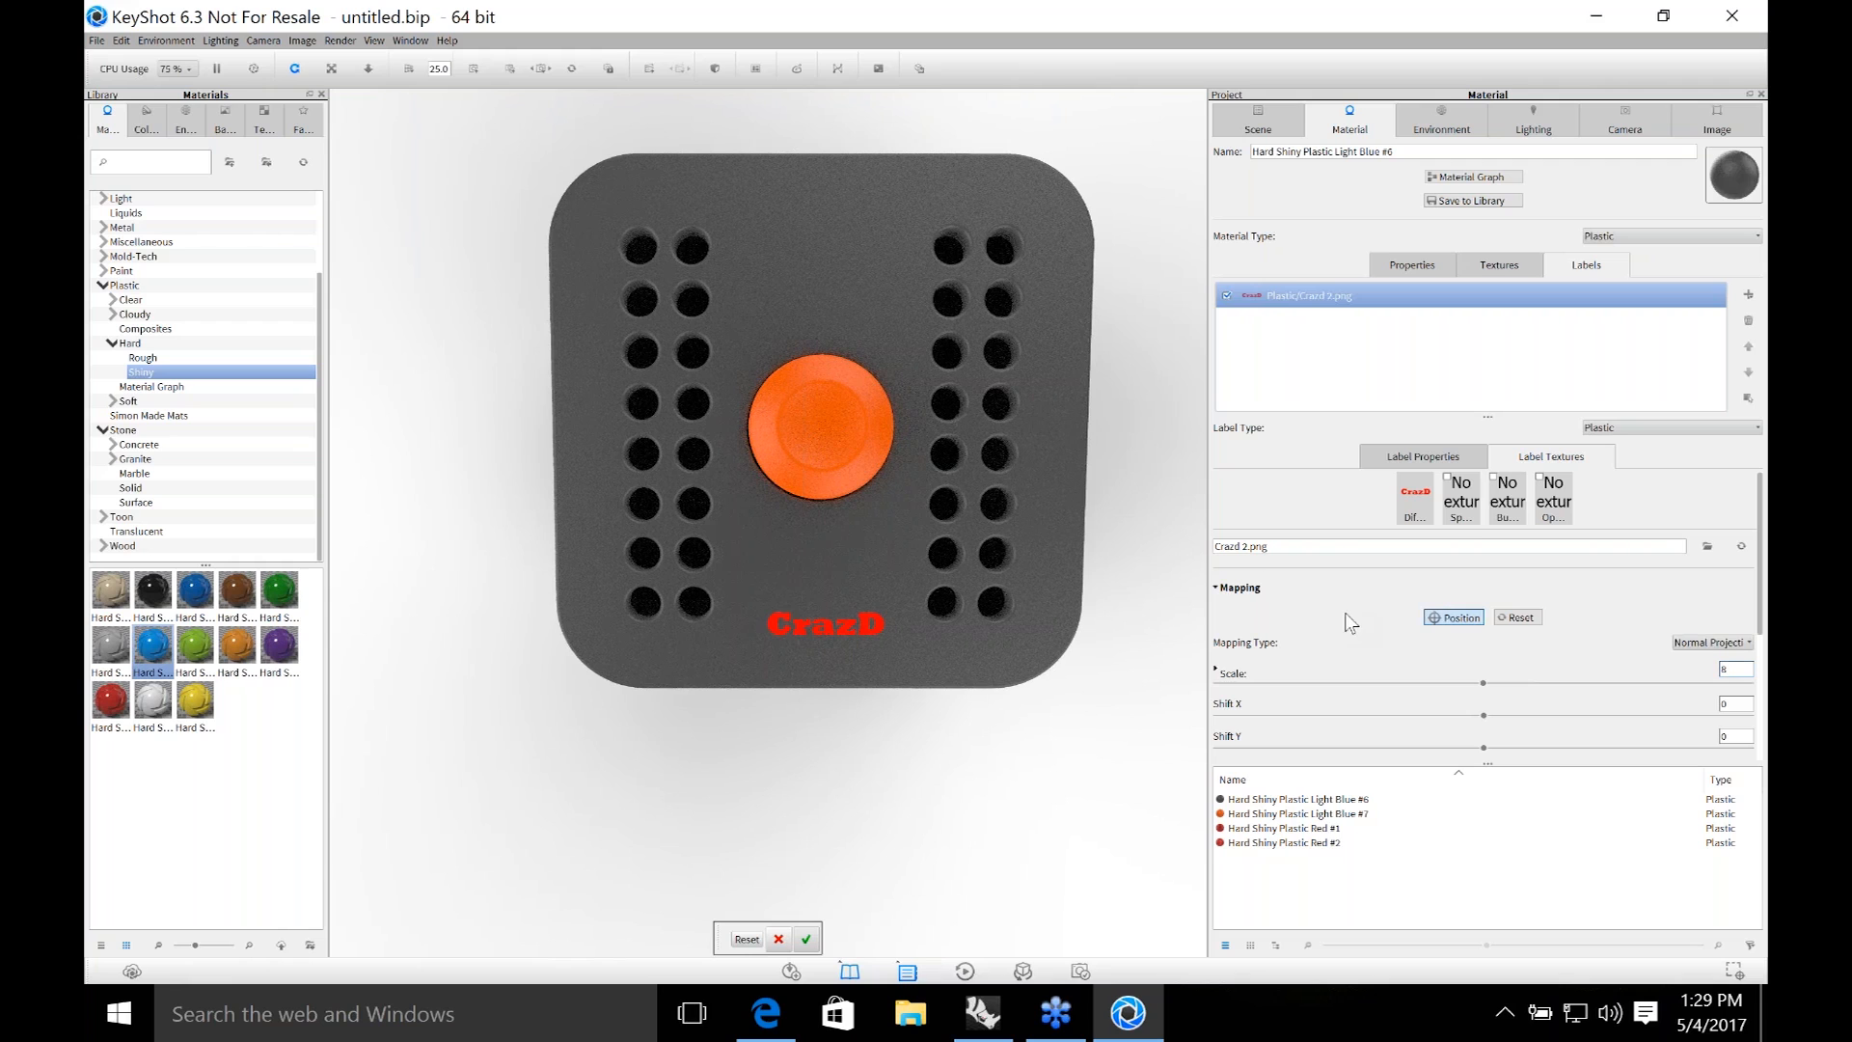
left_click_drag(824, 628, 817, 635)
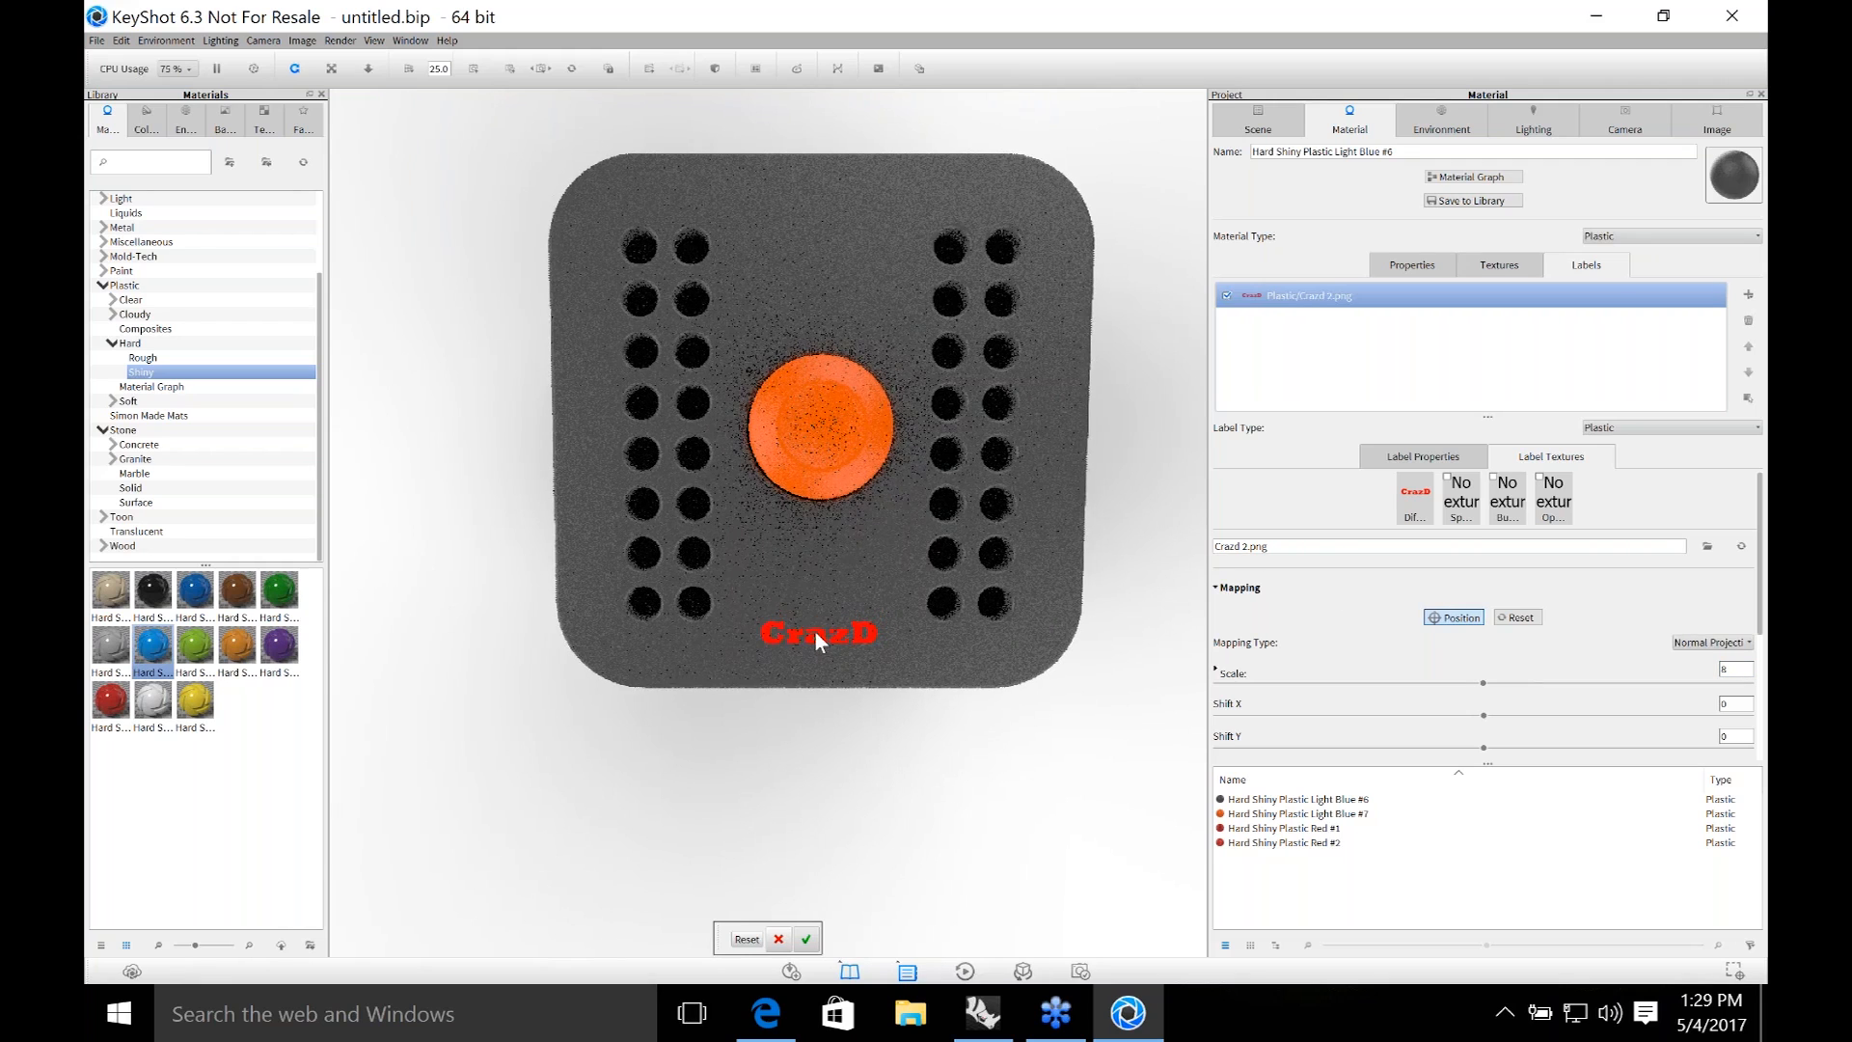
left_click(808, 937)
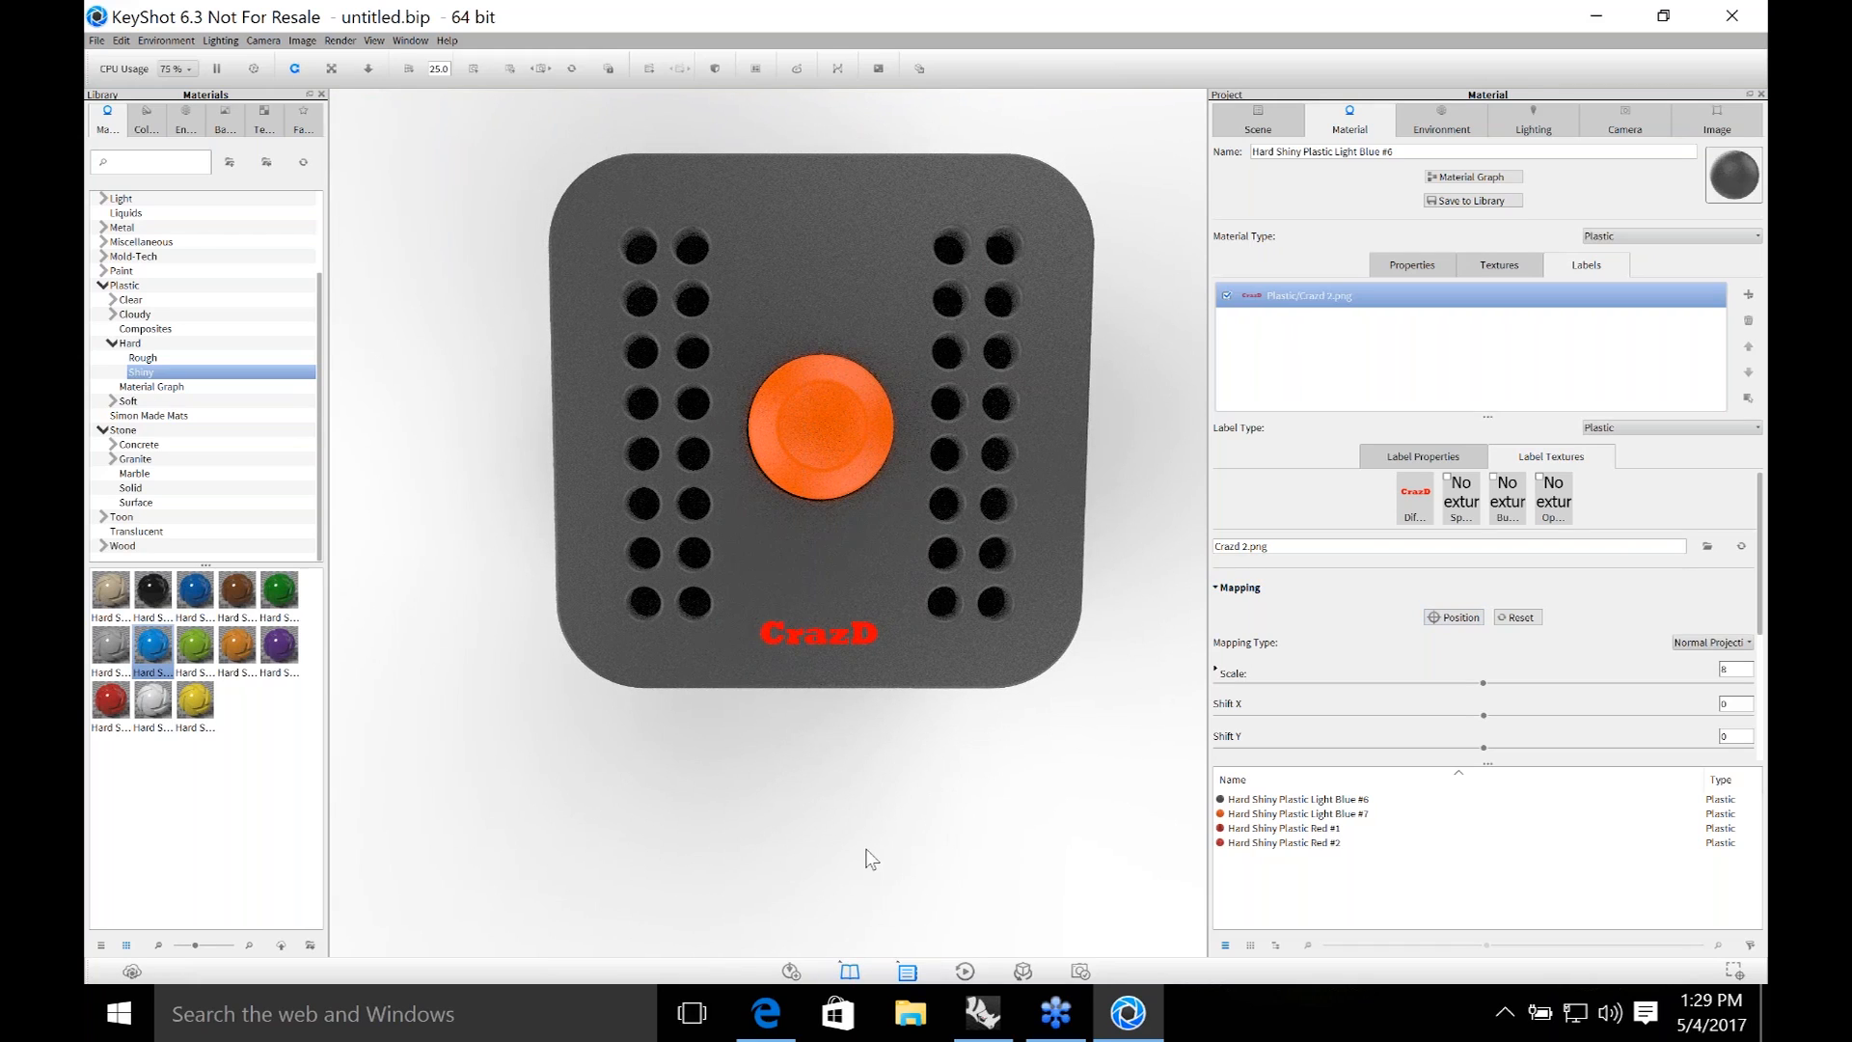
left_click_drag(866, 862, 1055, 646)
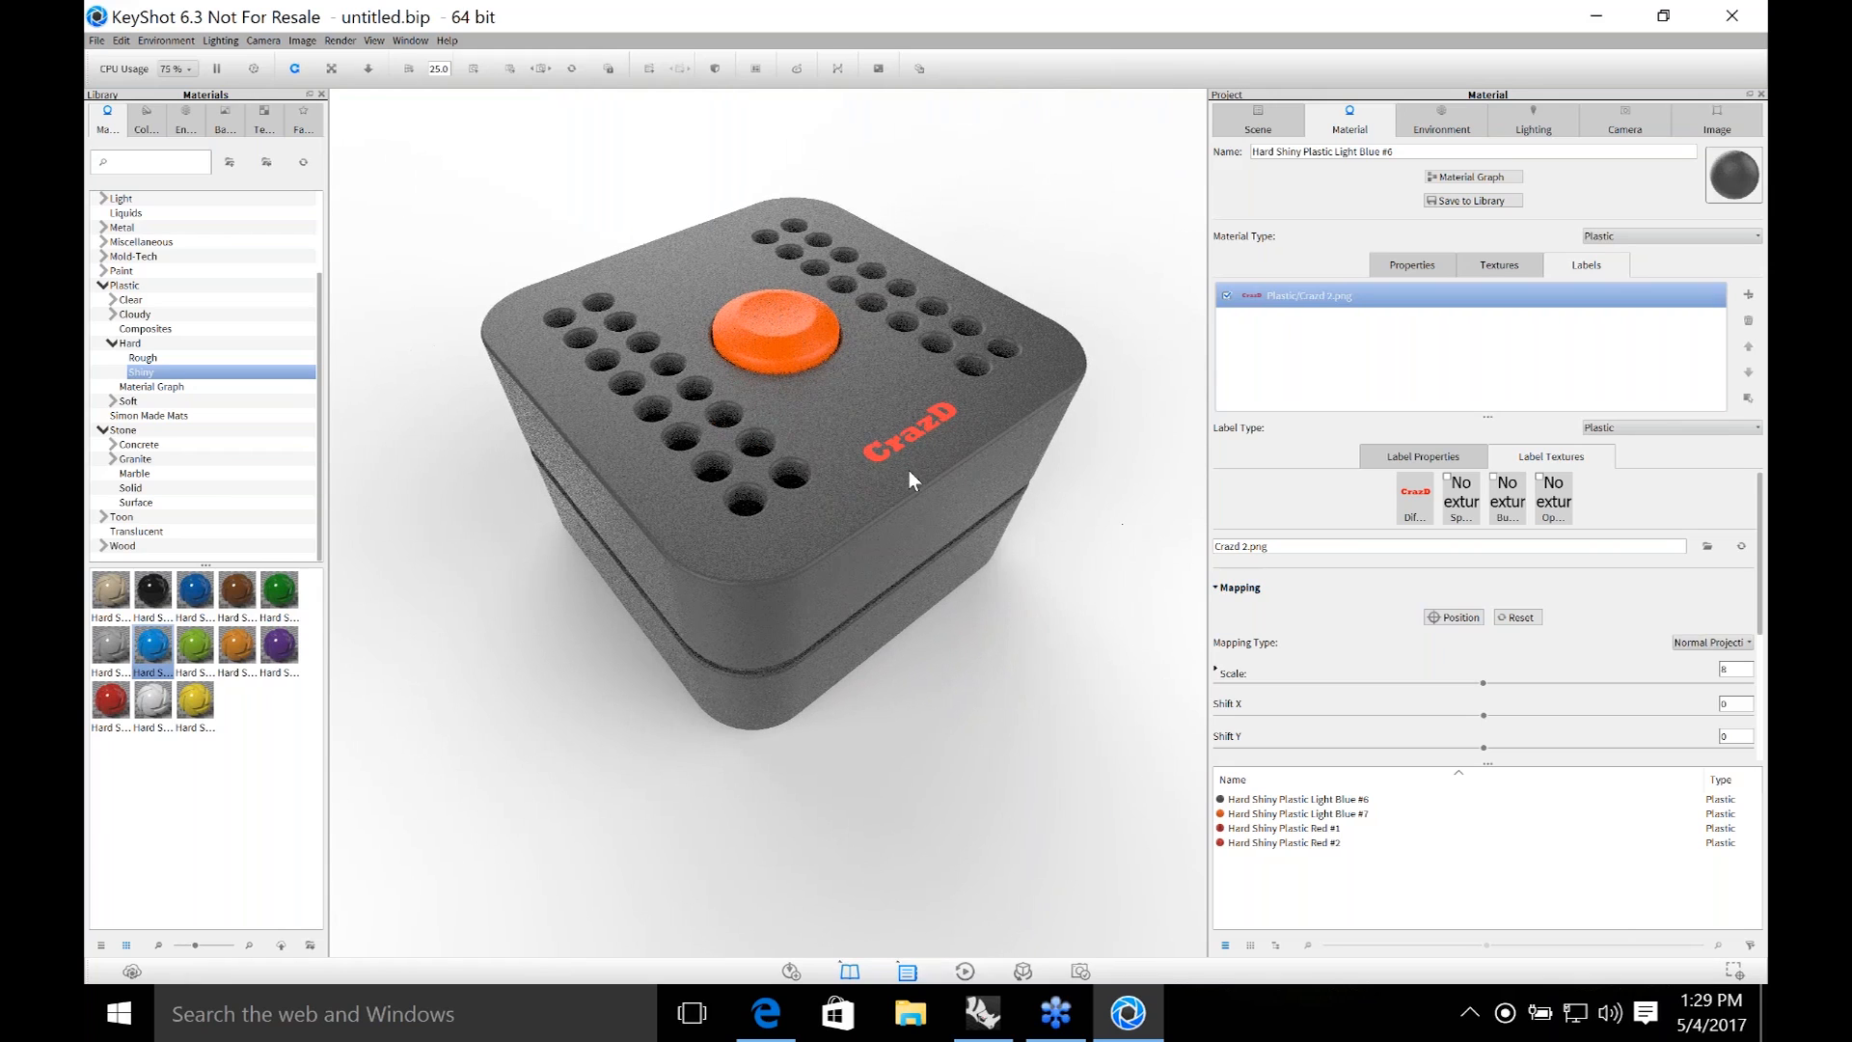
Enable Apply Bump To Labels in the body material's noise bump texture settings.
left_click(1442, 460)
left_click(1551, 461)
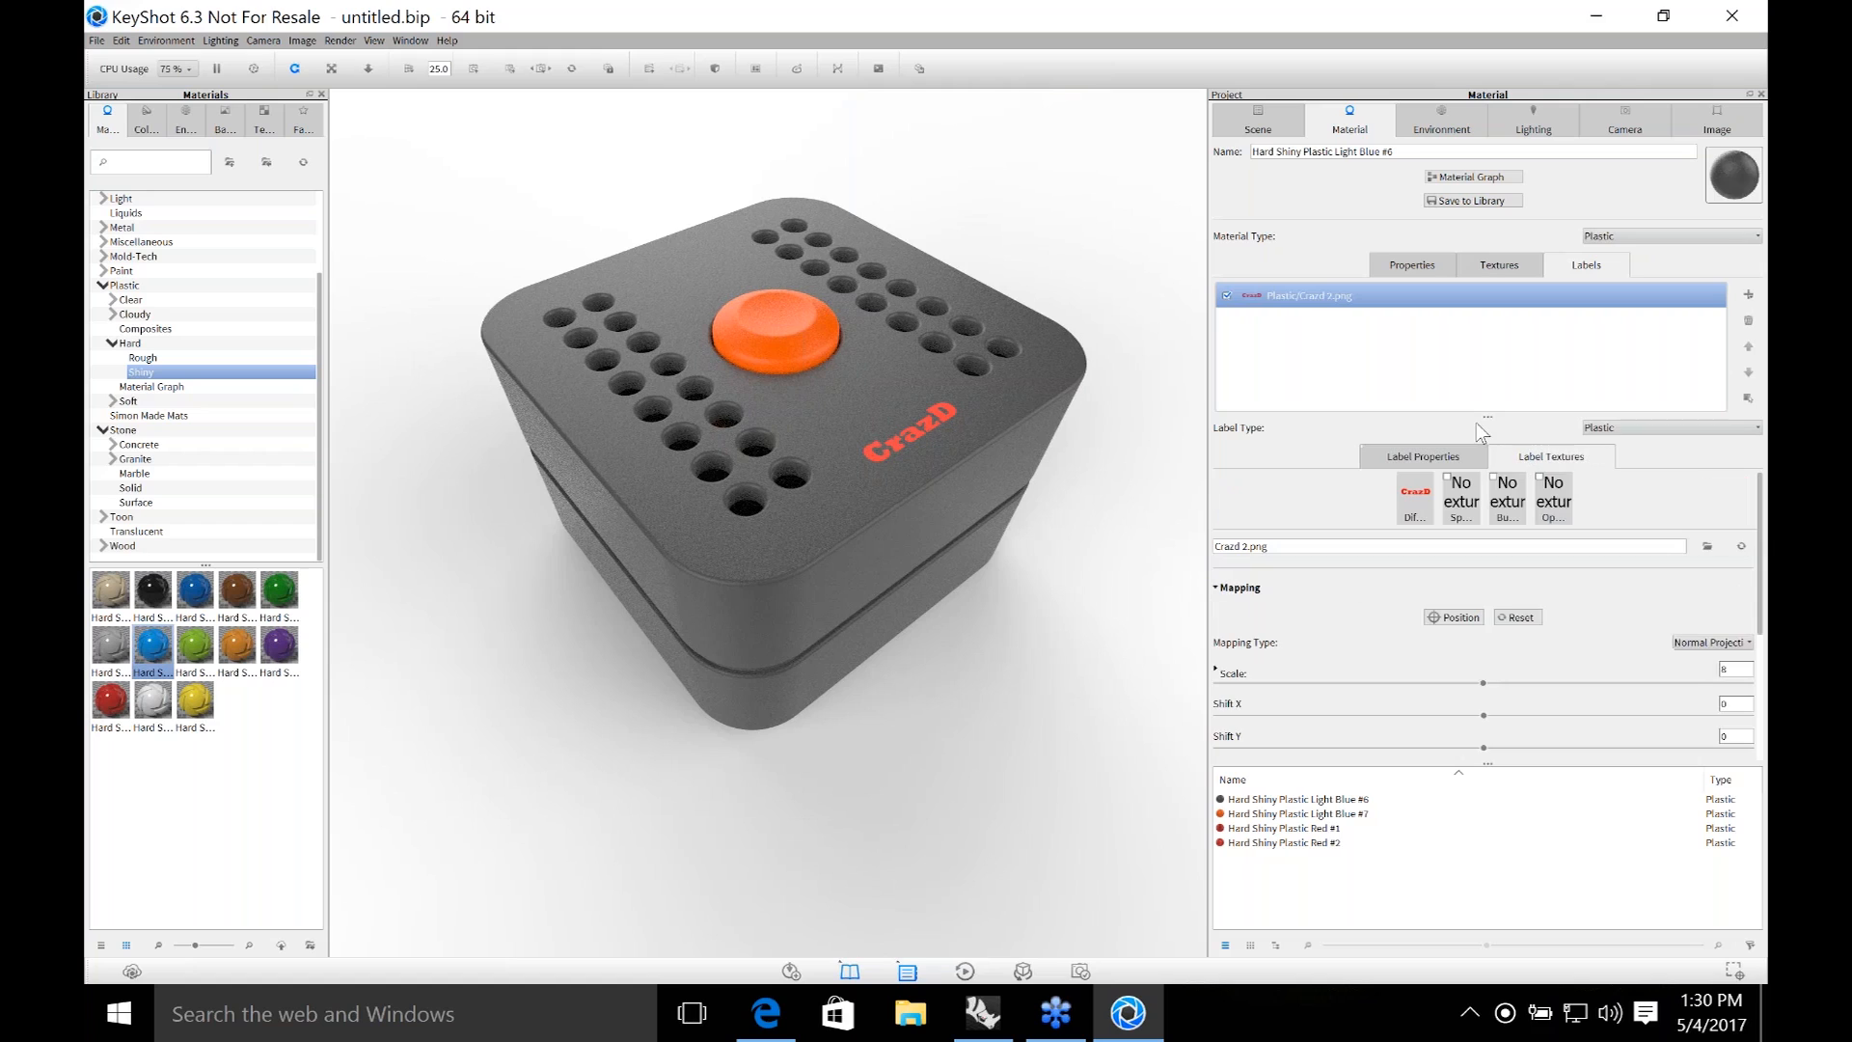
left_click(1433, 262)
left_click(1519, 270)
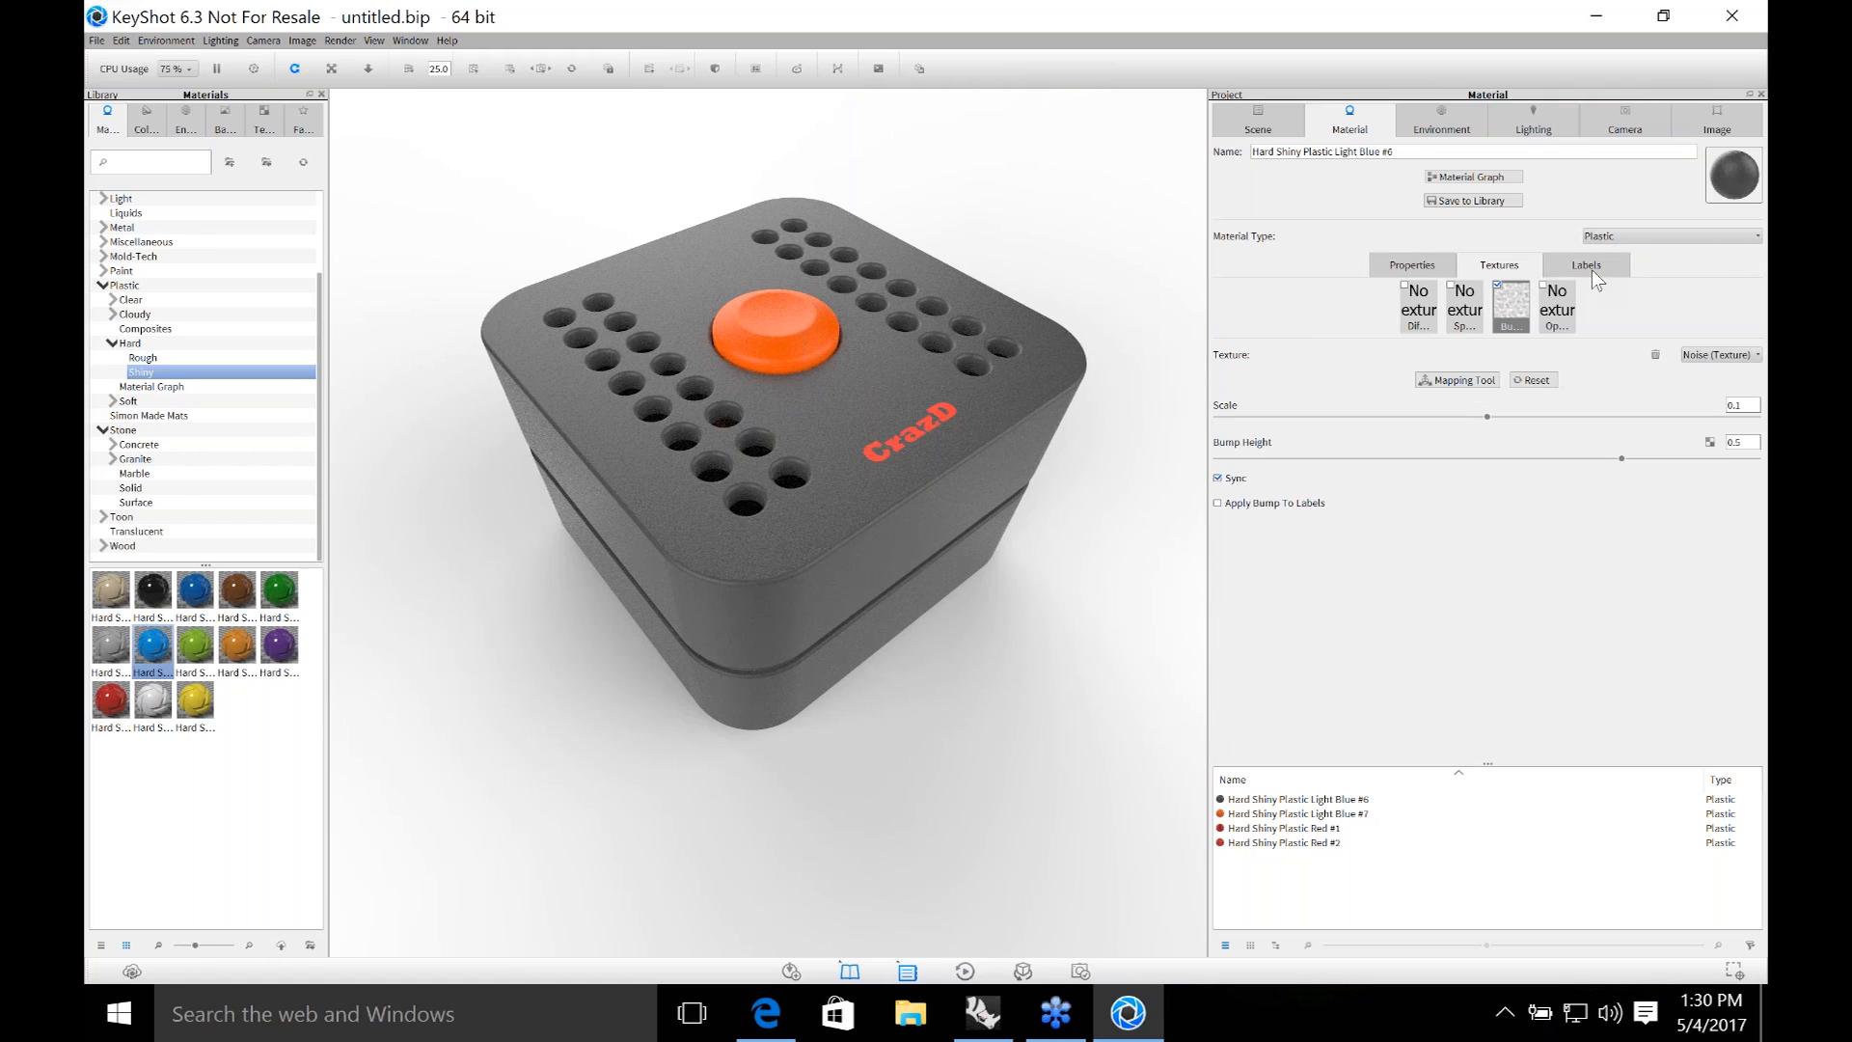
left_click(1217, 502)
Change the diffuse color of the round button's material to red, RGB 248, 0, 4.
double_click(813, 357)
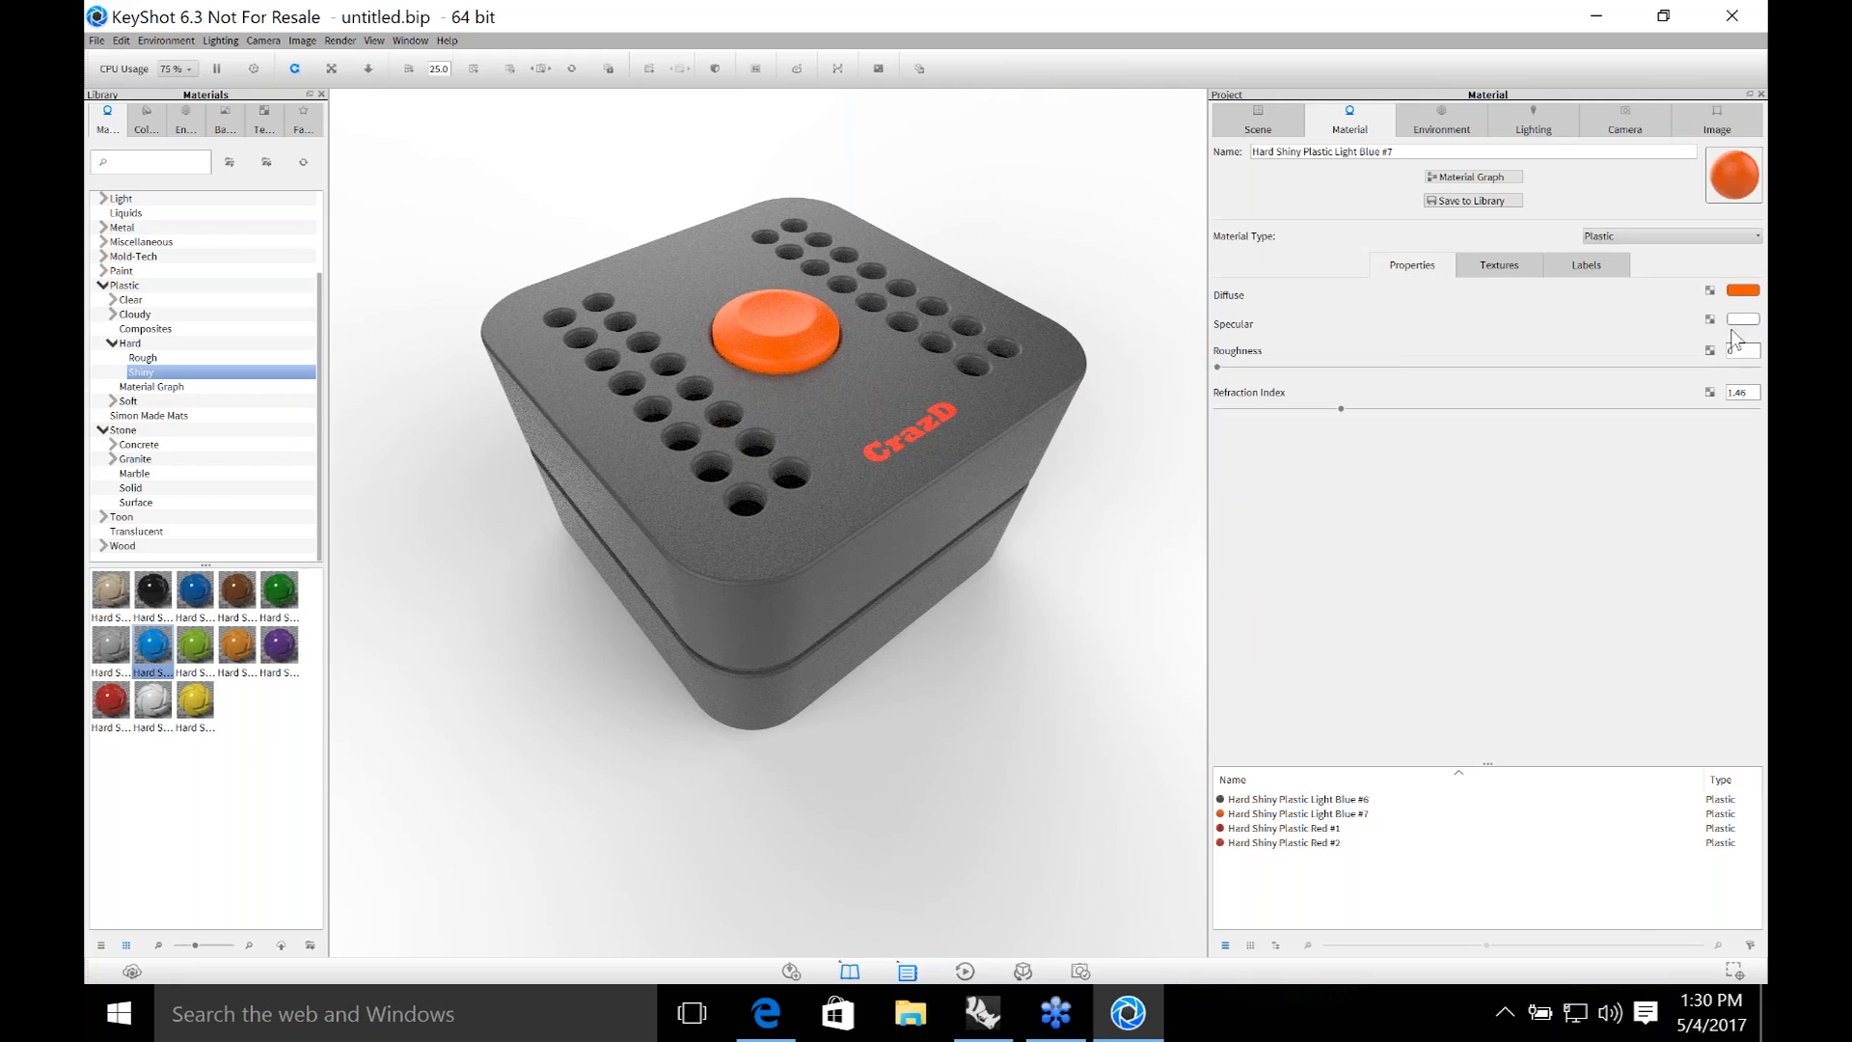
left_click(1742, 291)
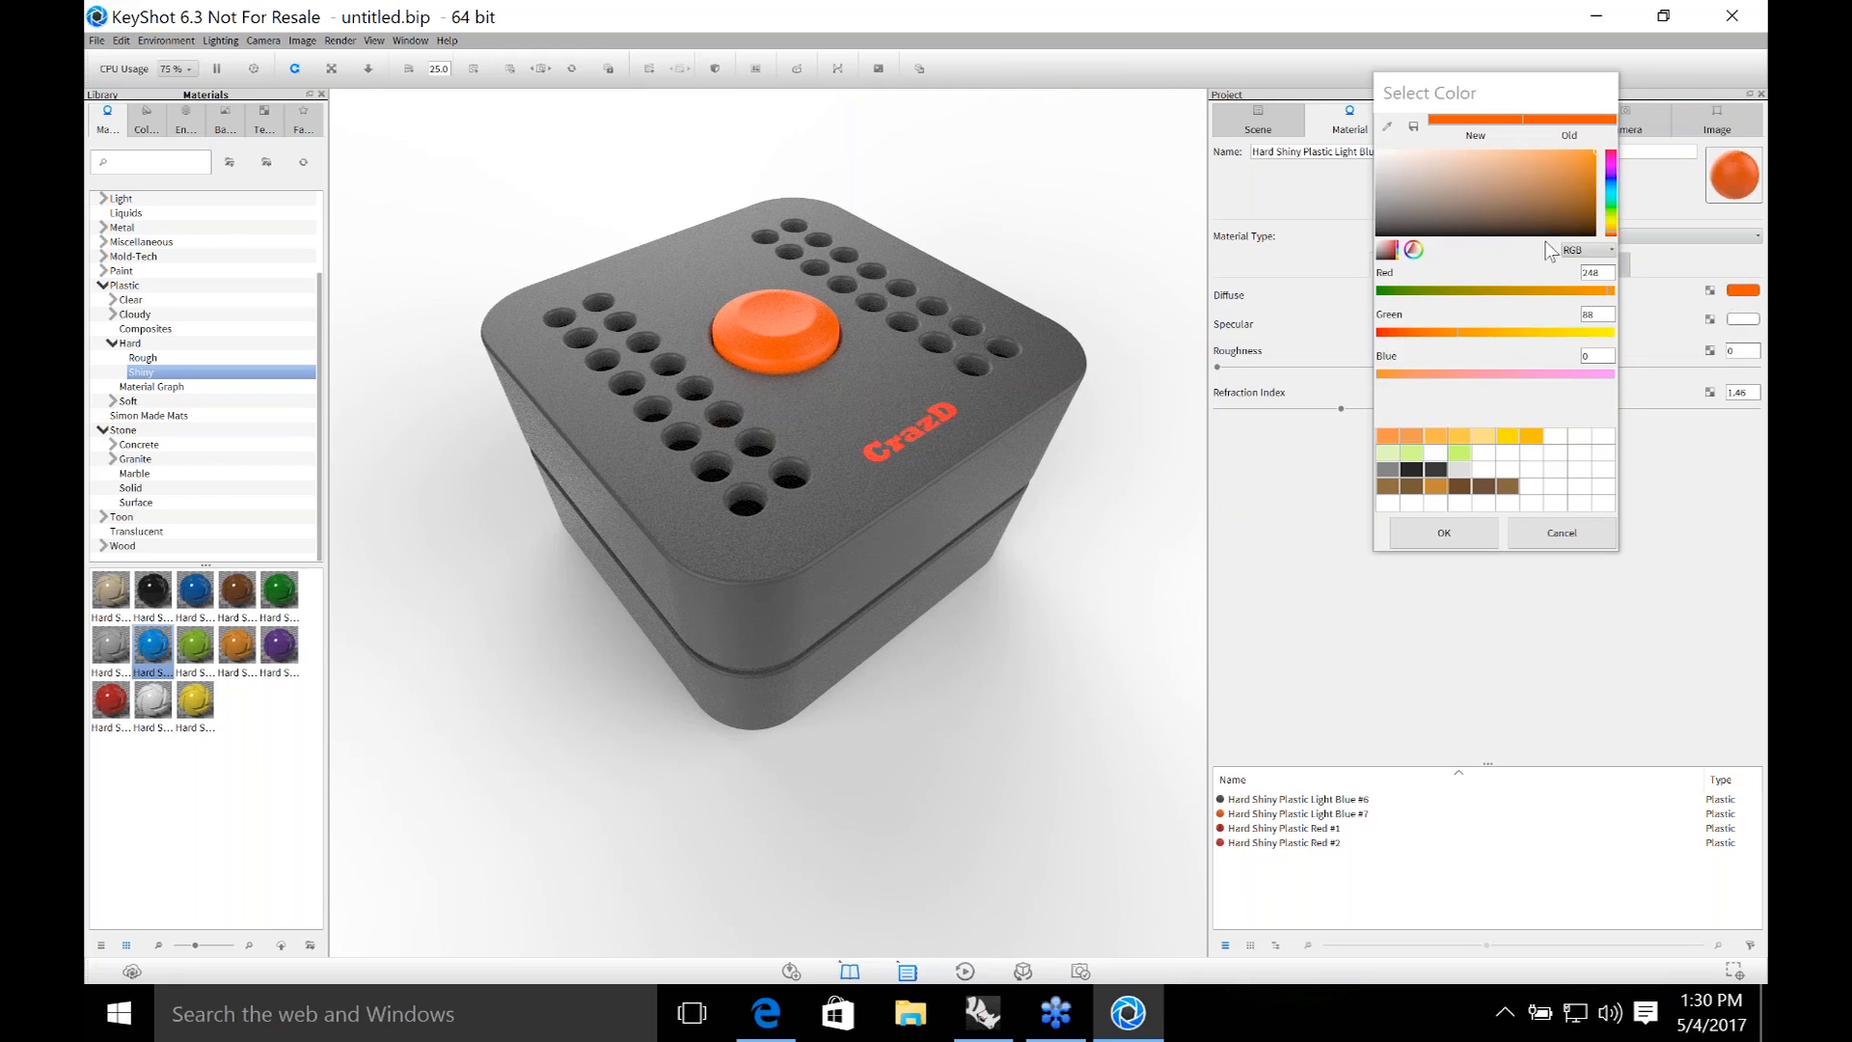
left_click(1611, 153)
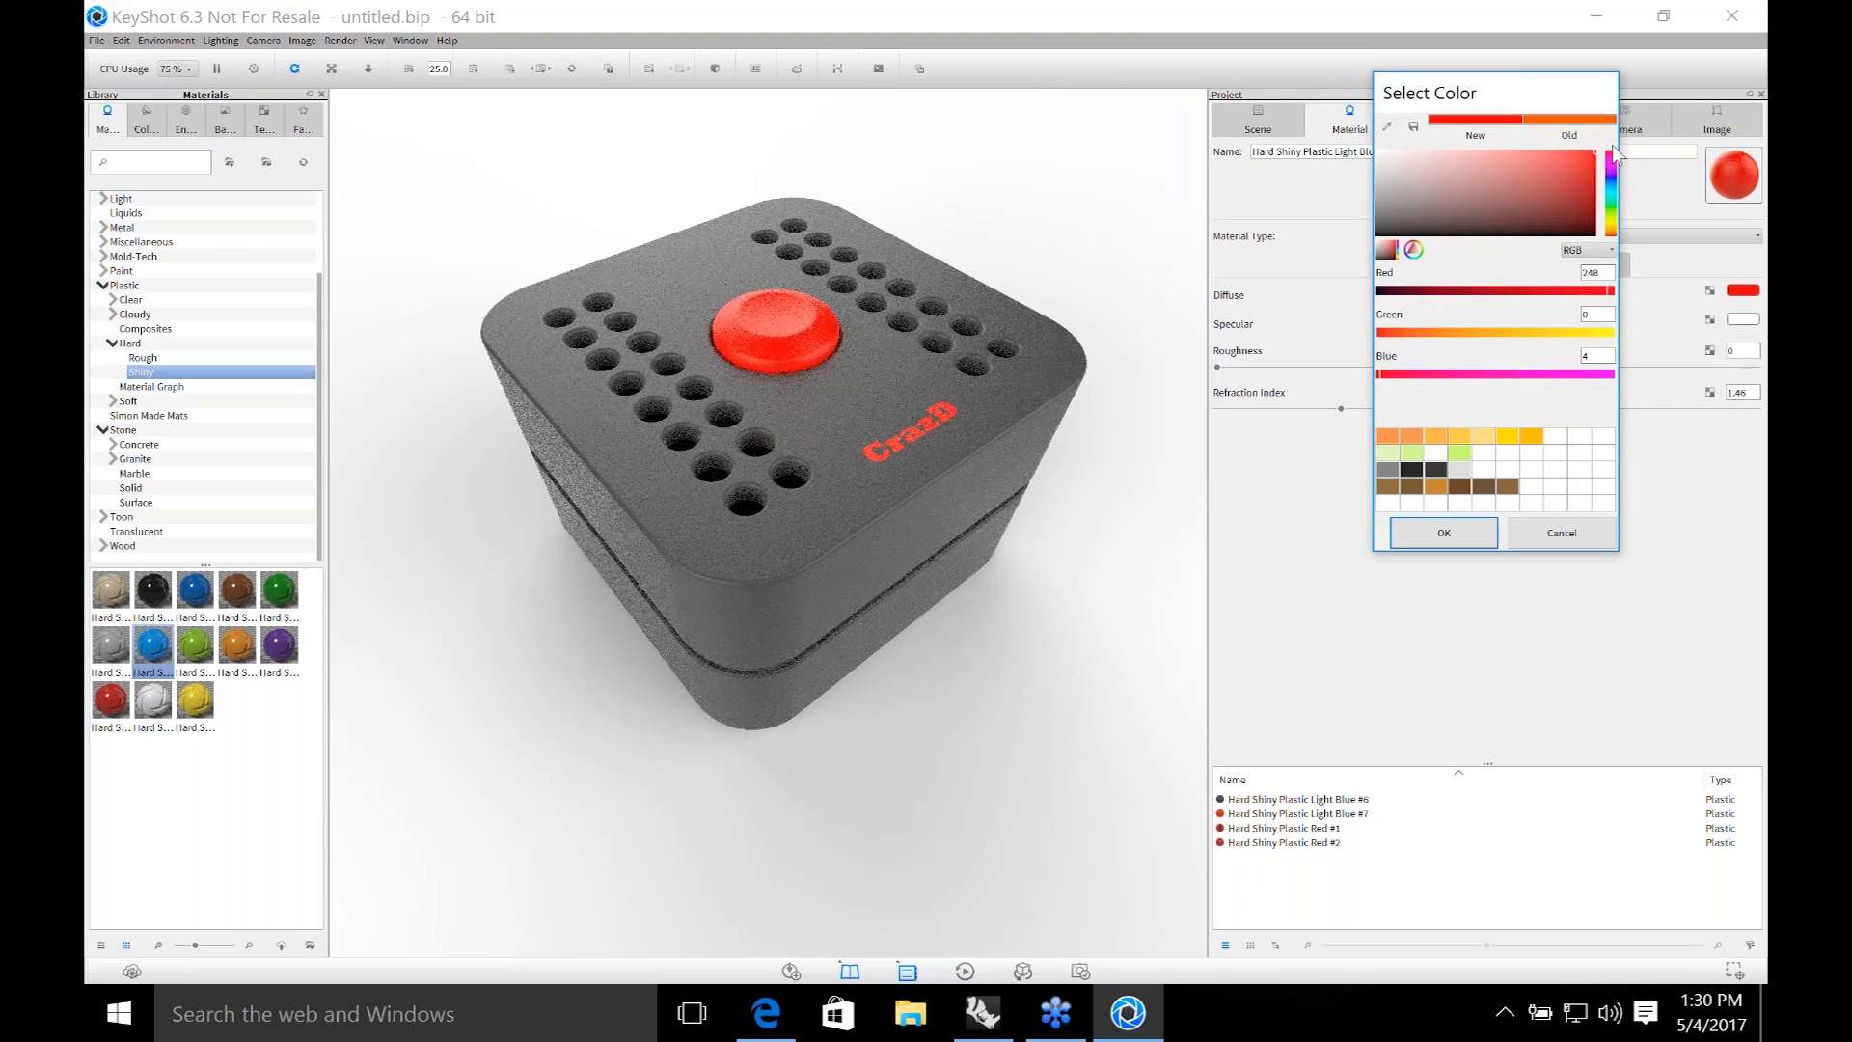
left_click(1444, 532)
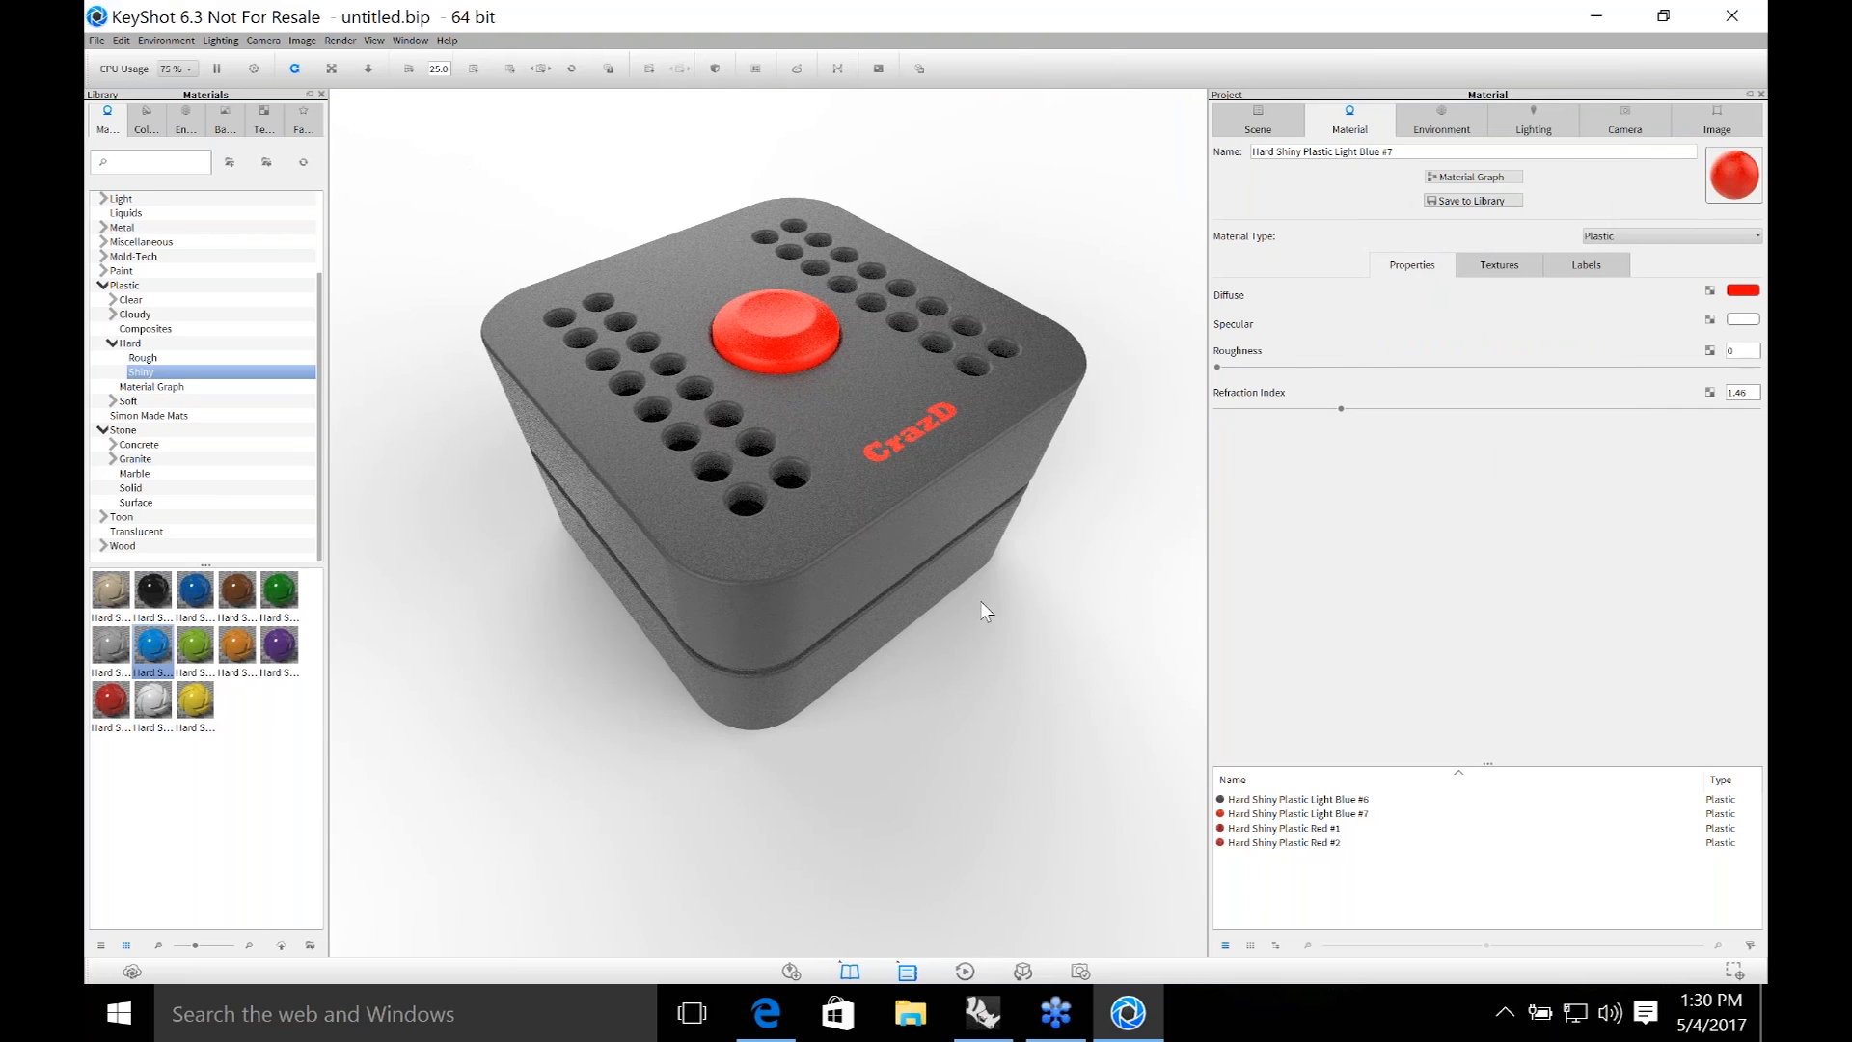
Orbit around the box, narrow the project panel, and reset the Viewset 5 camera to its saved view.
scroll(981, 601, "up", 2)
left_click_drag(958, 673, 1032, 616)
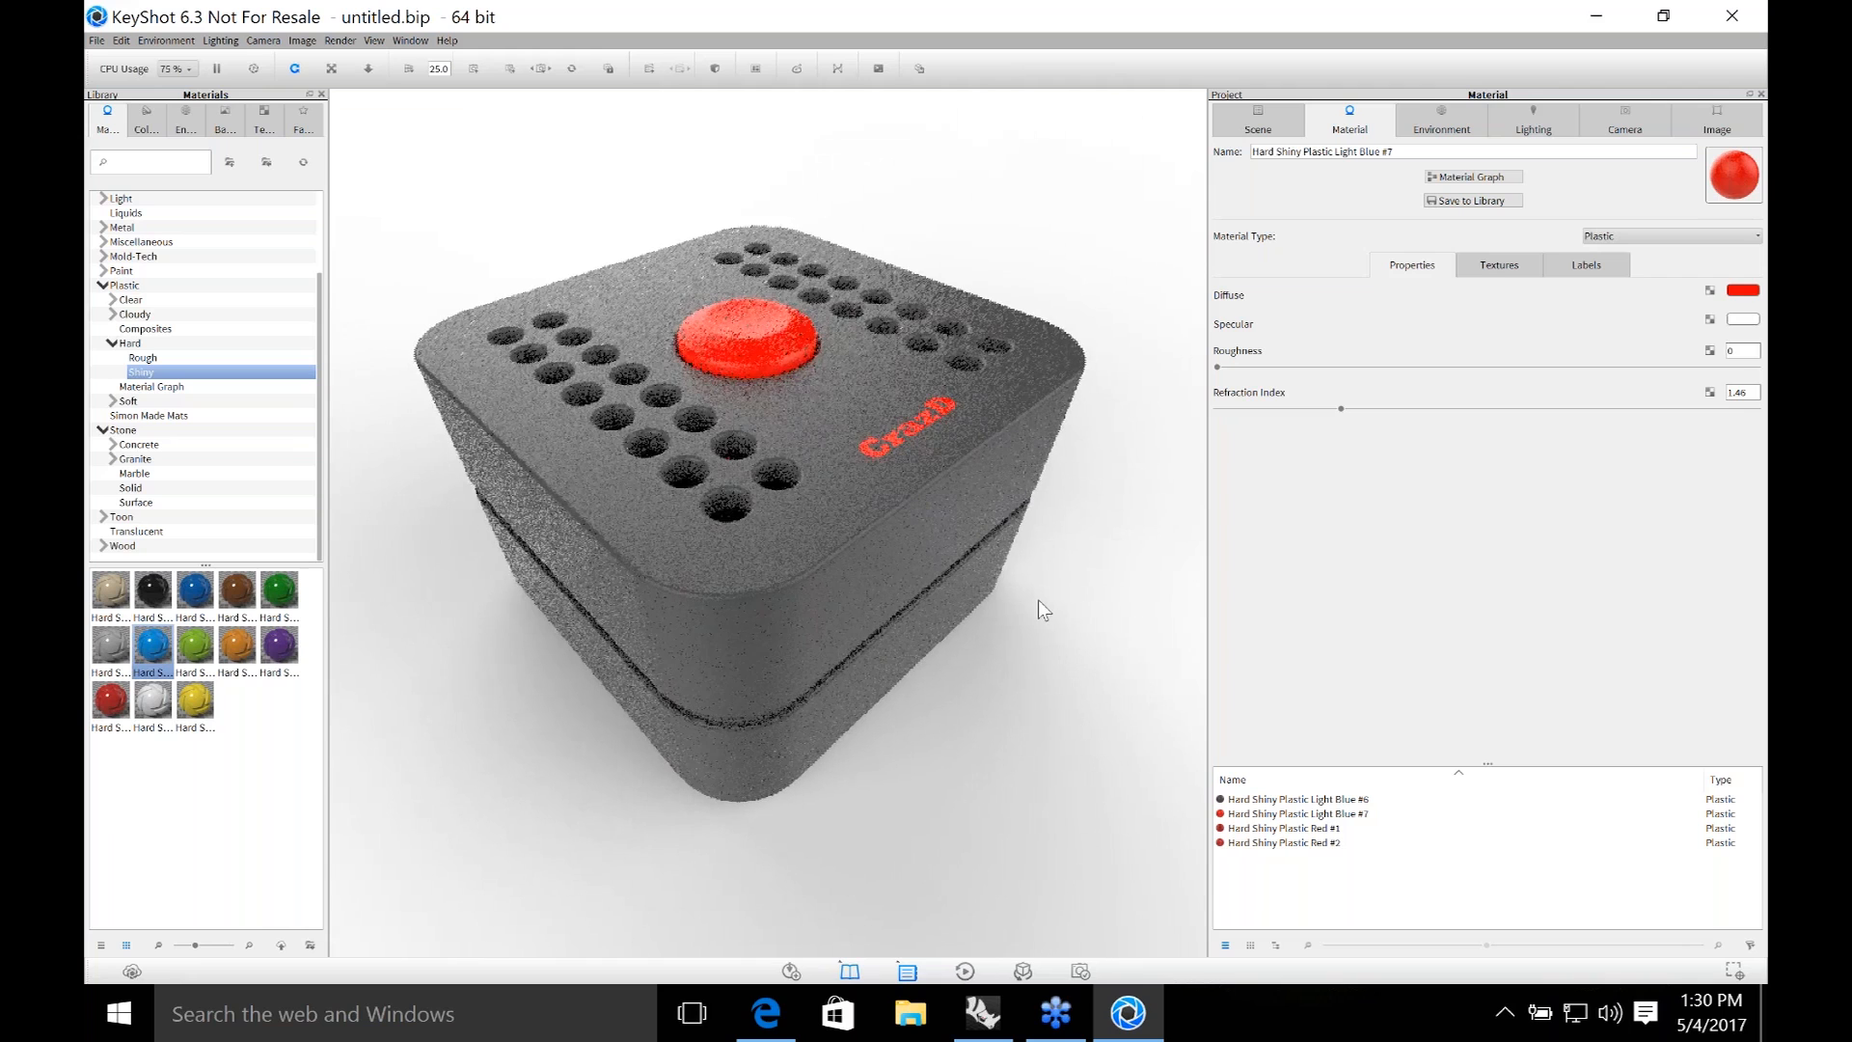
left_click_drag(943, 661, 992, 610)
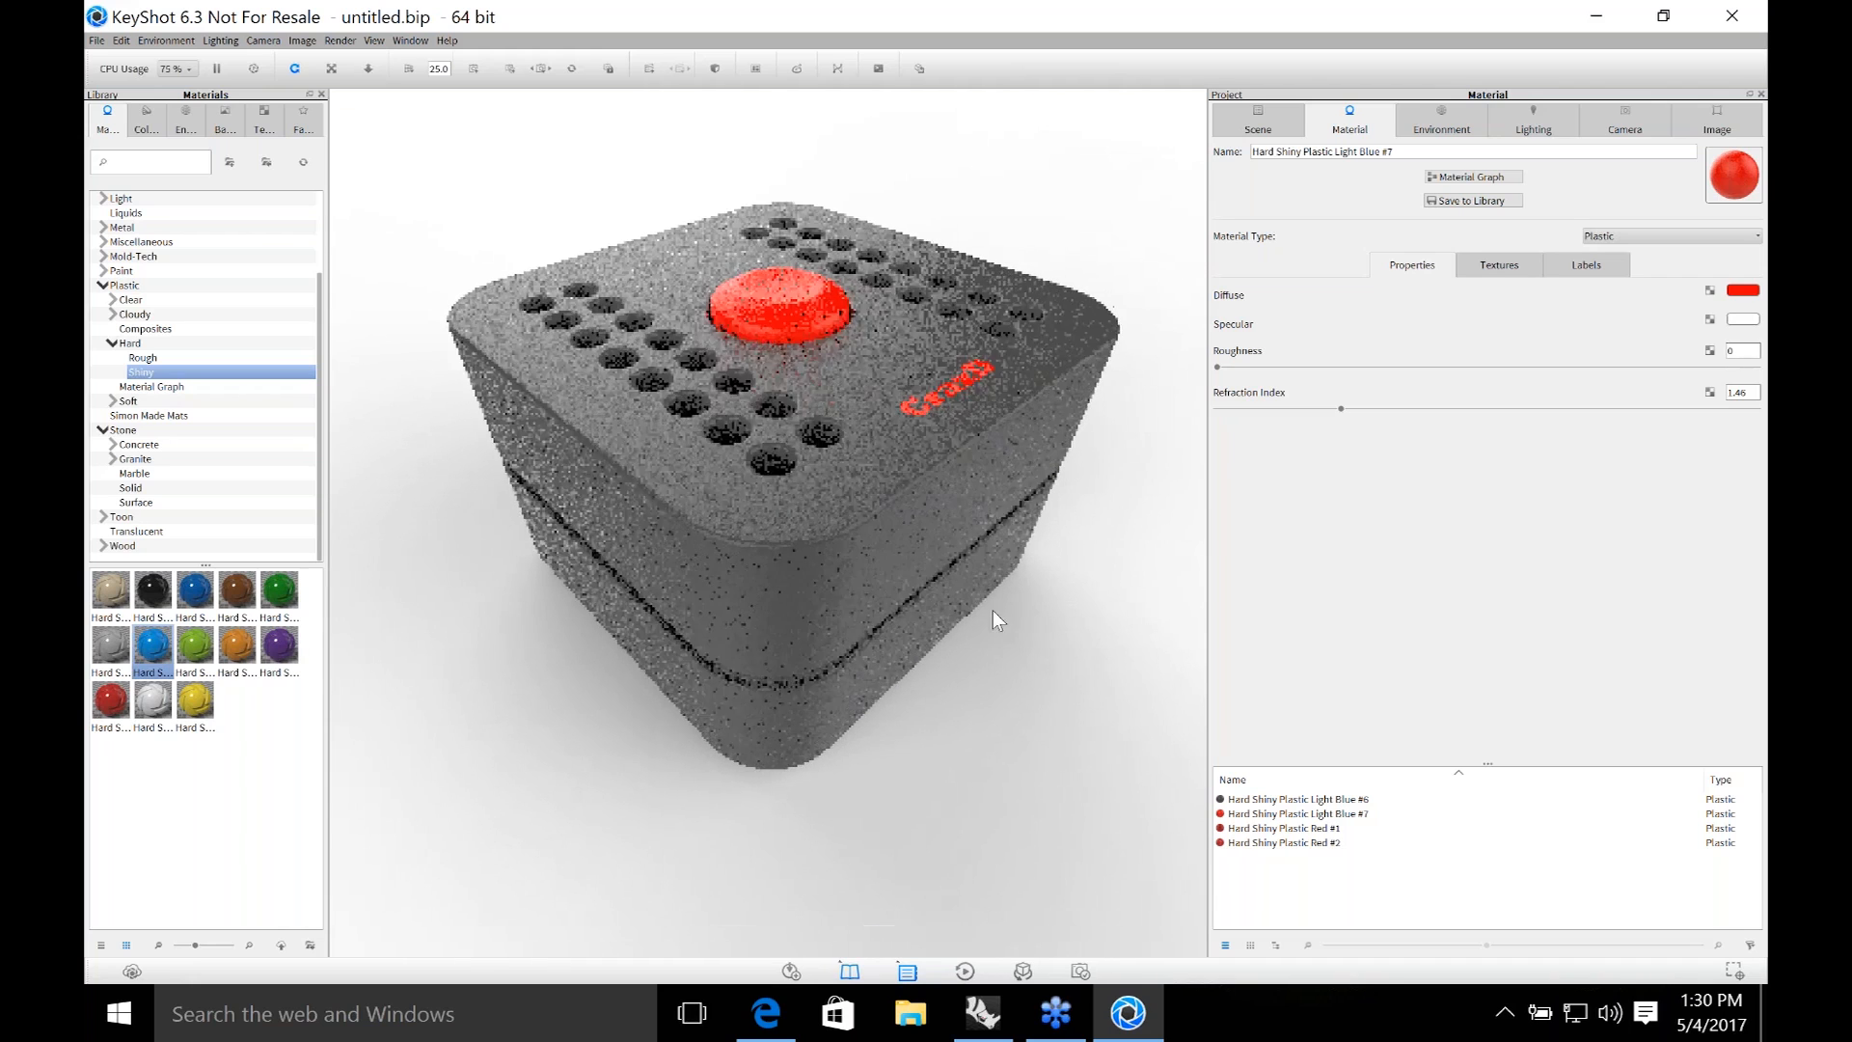
left_click(1638, 131)
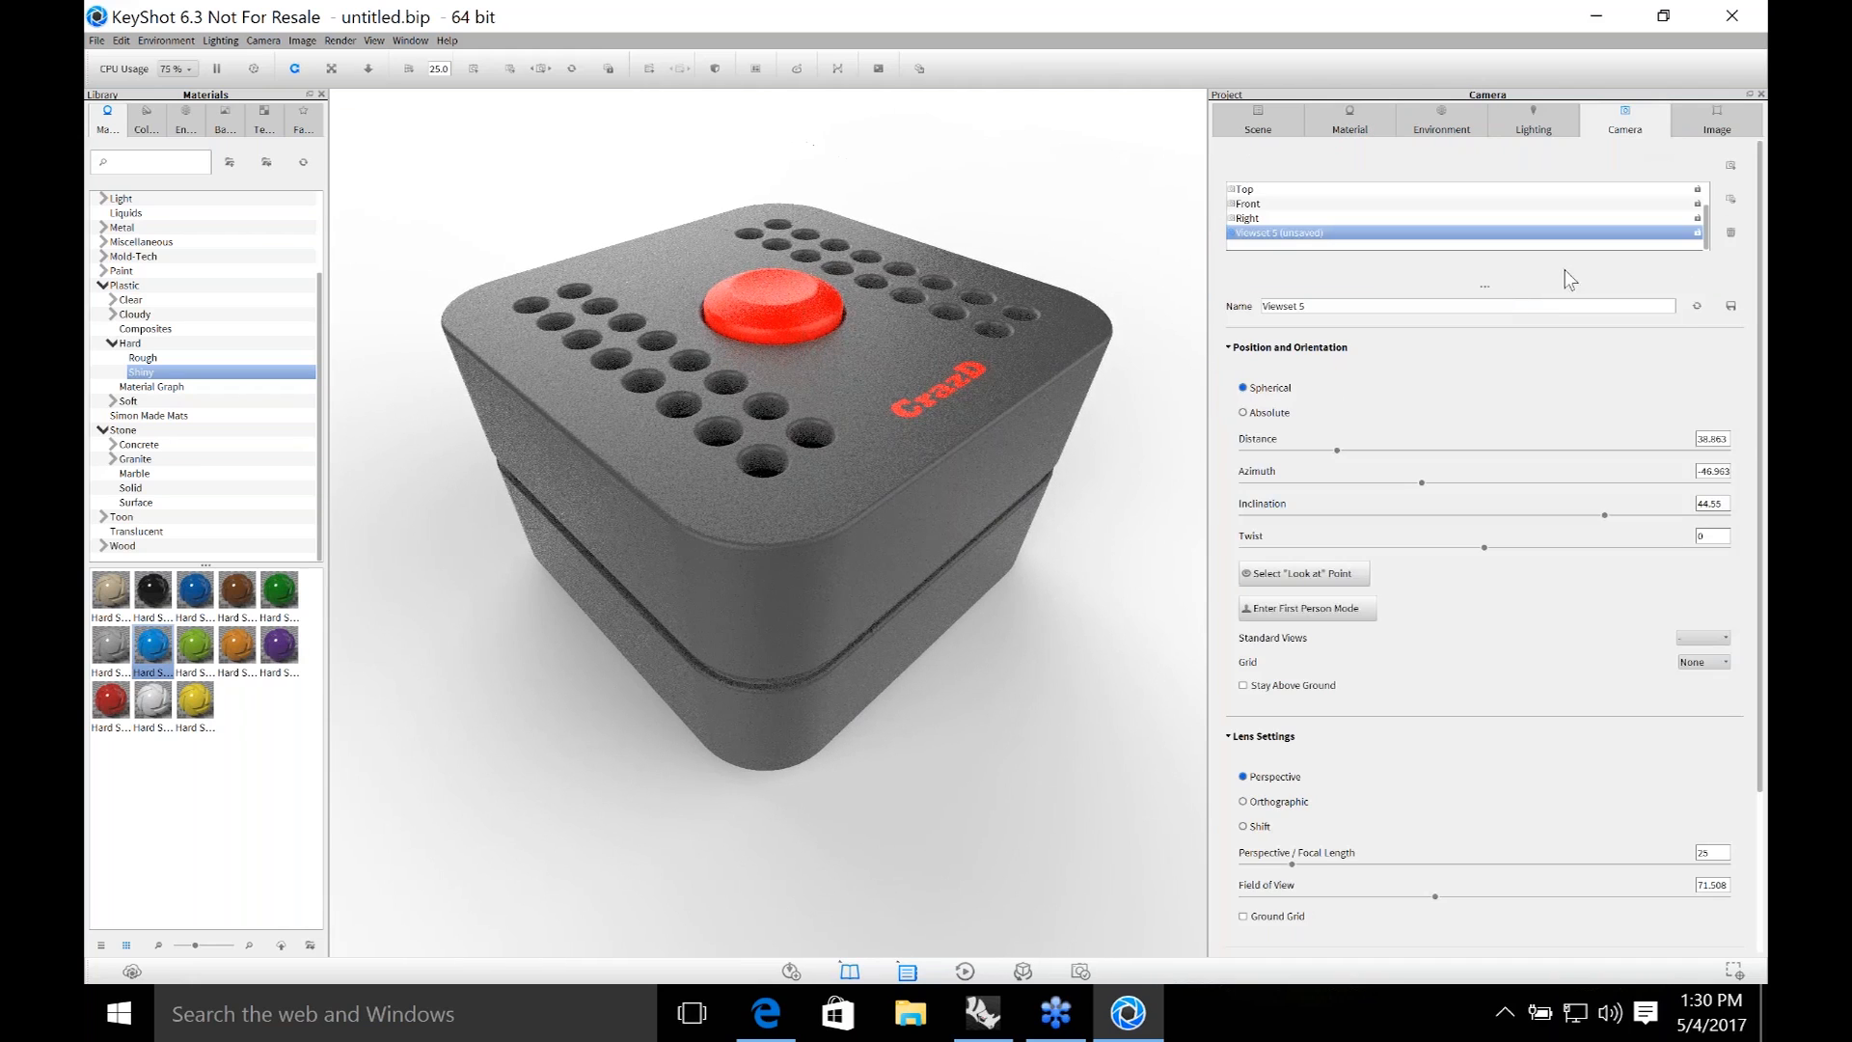
left_click_drag(1216, 338, 1378, 334)
left_click(1698, 306)
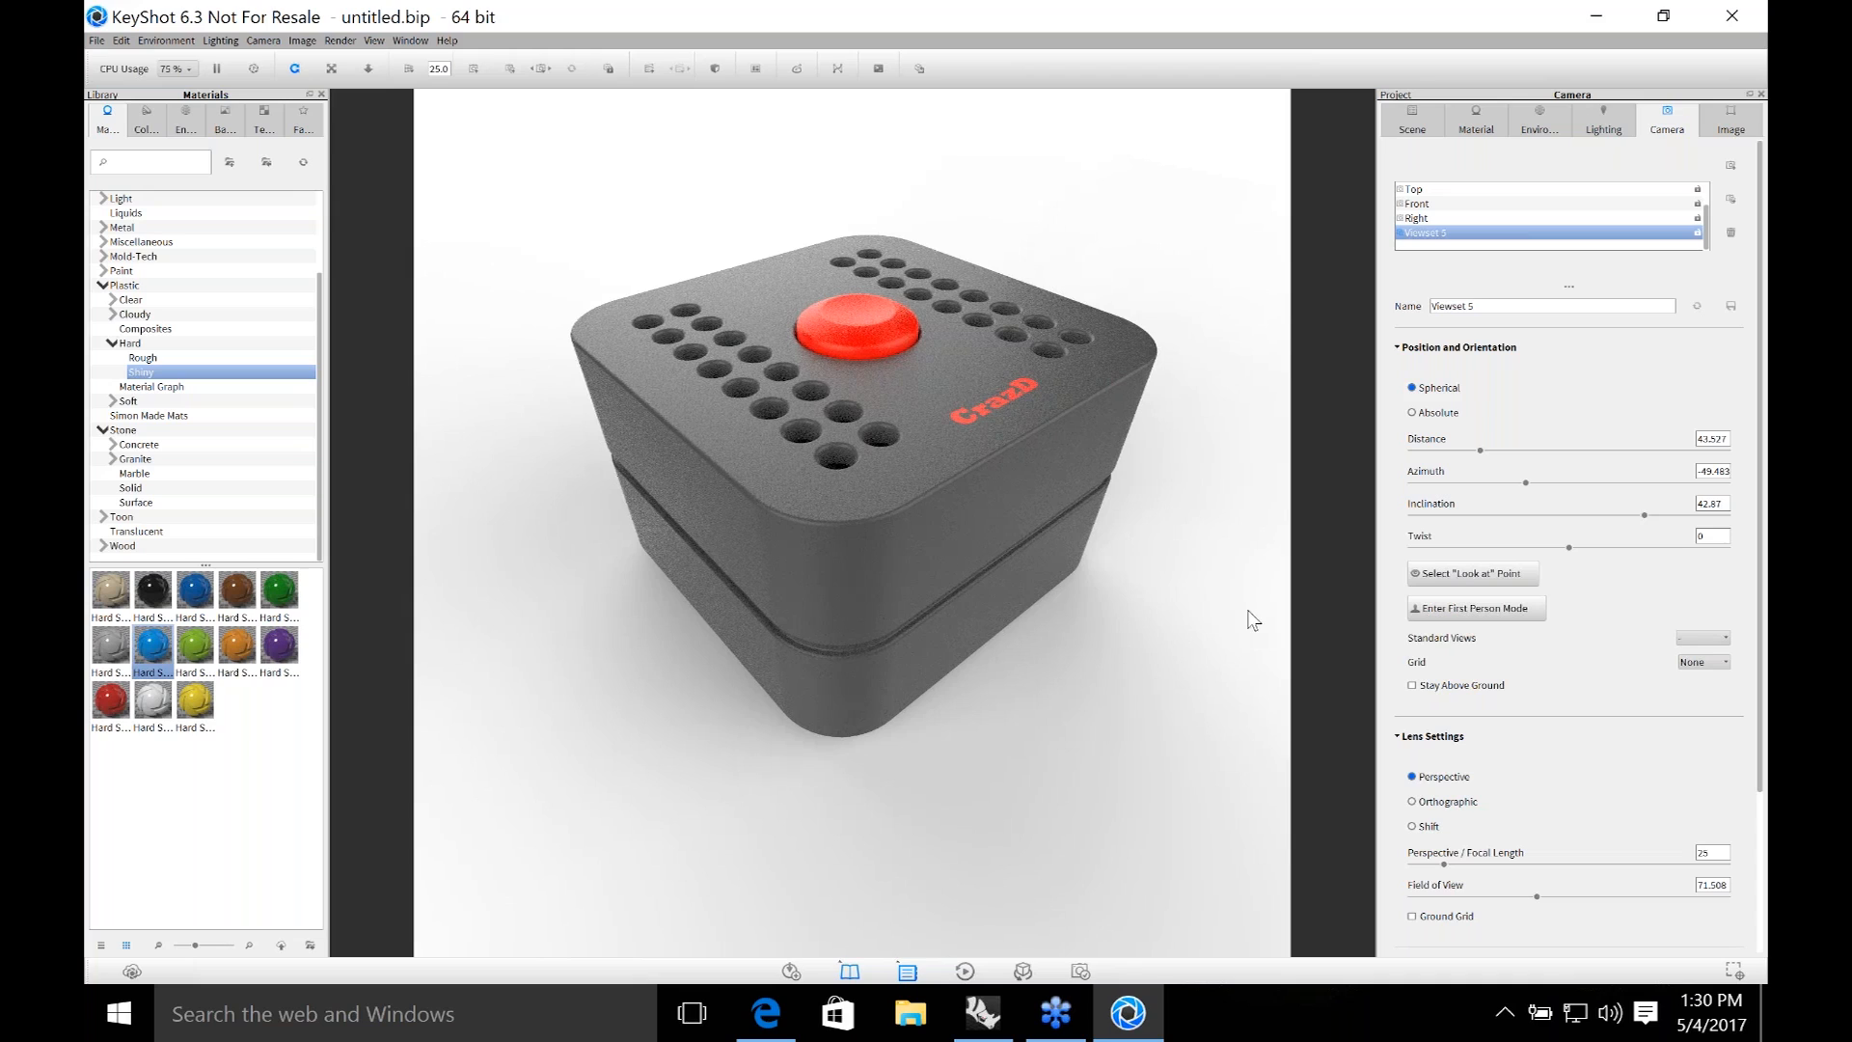
Set the environment's background color to a light neutral gray, RGB 185, 185, 185.
left_click(1618, 561)
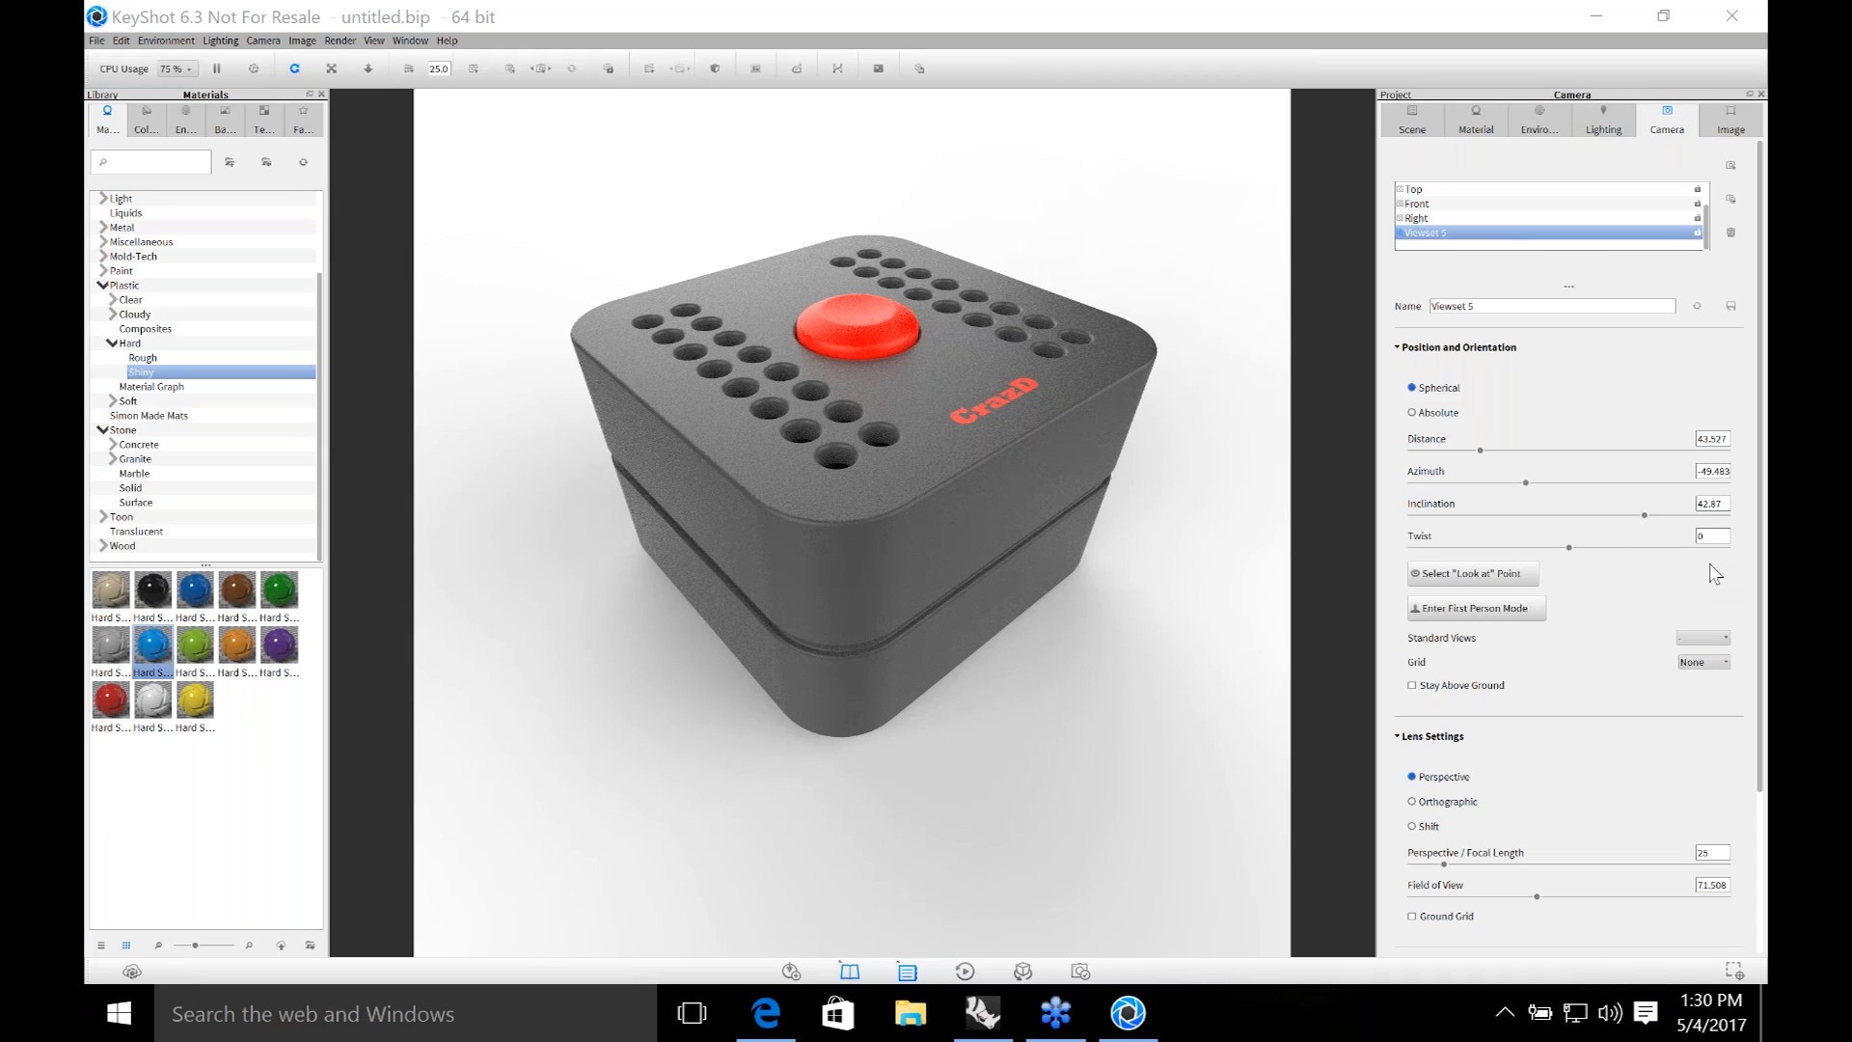
left_click(1541, 123)
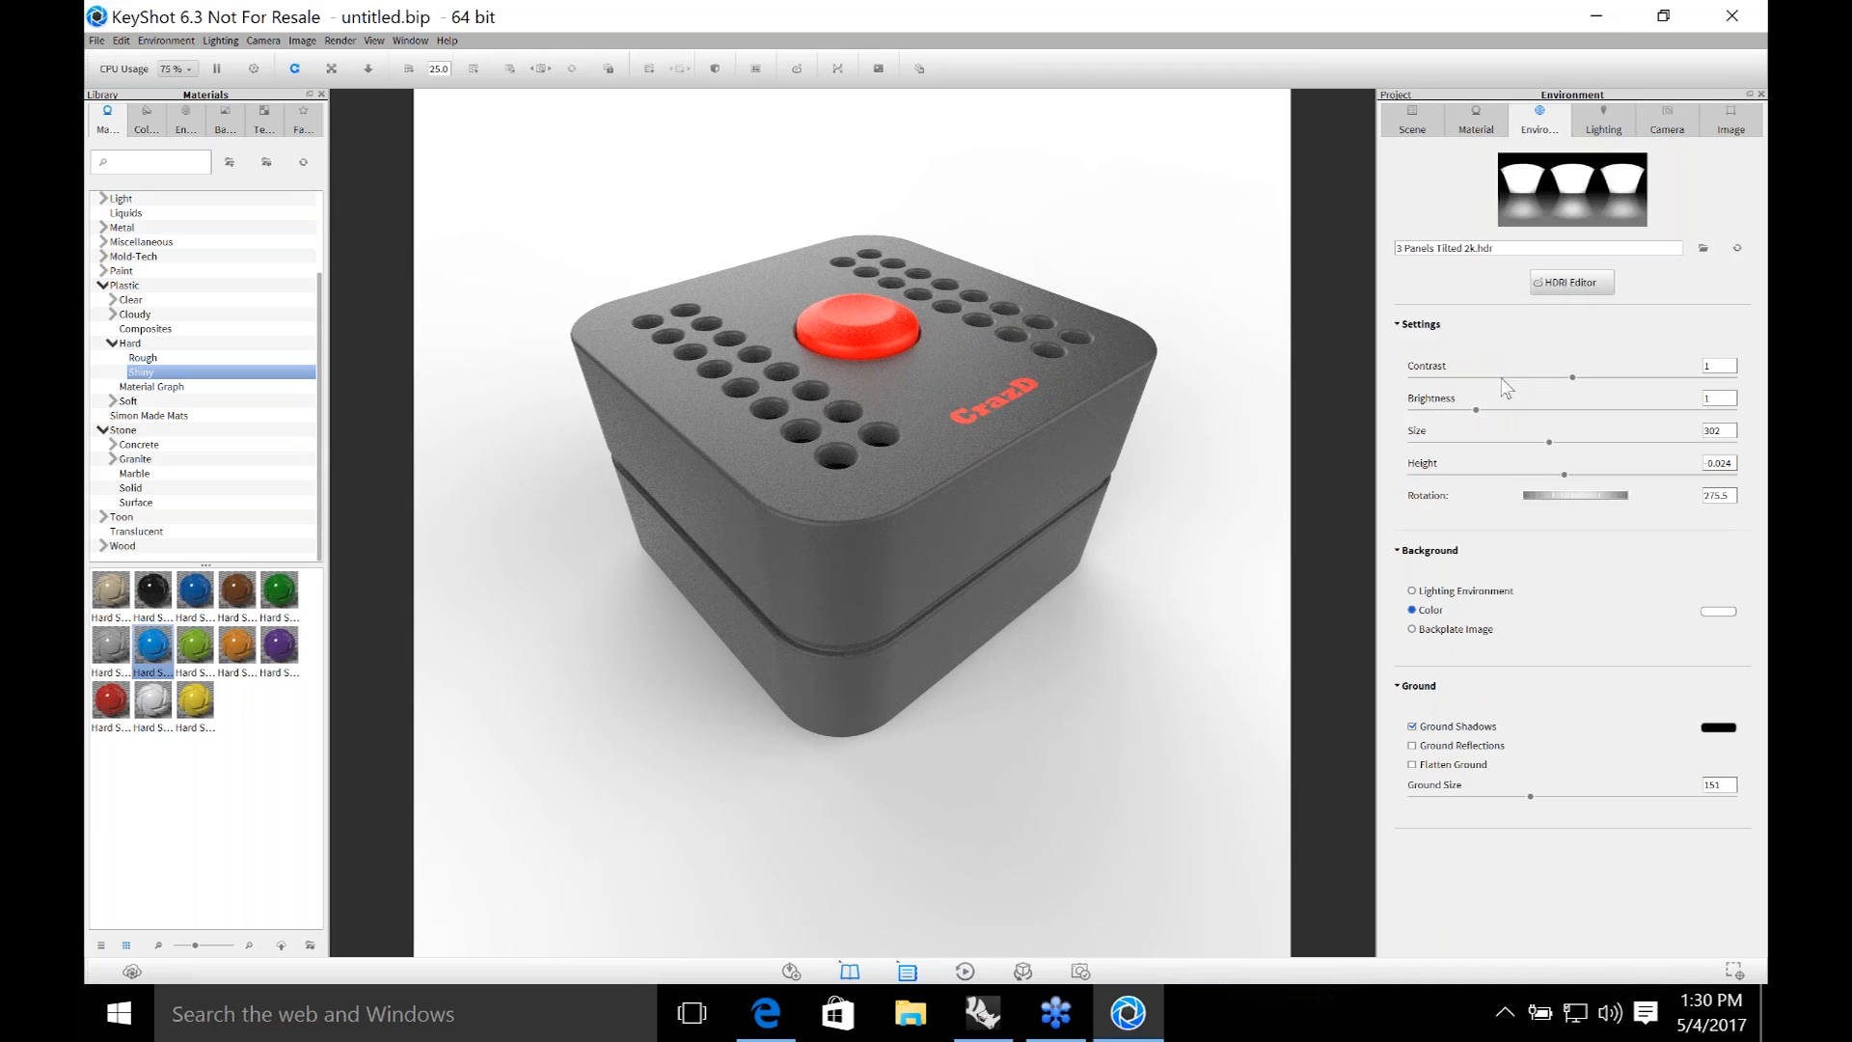
left_click(1705, 566)
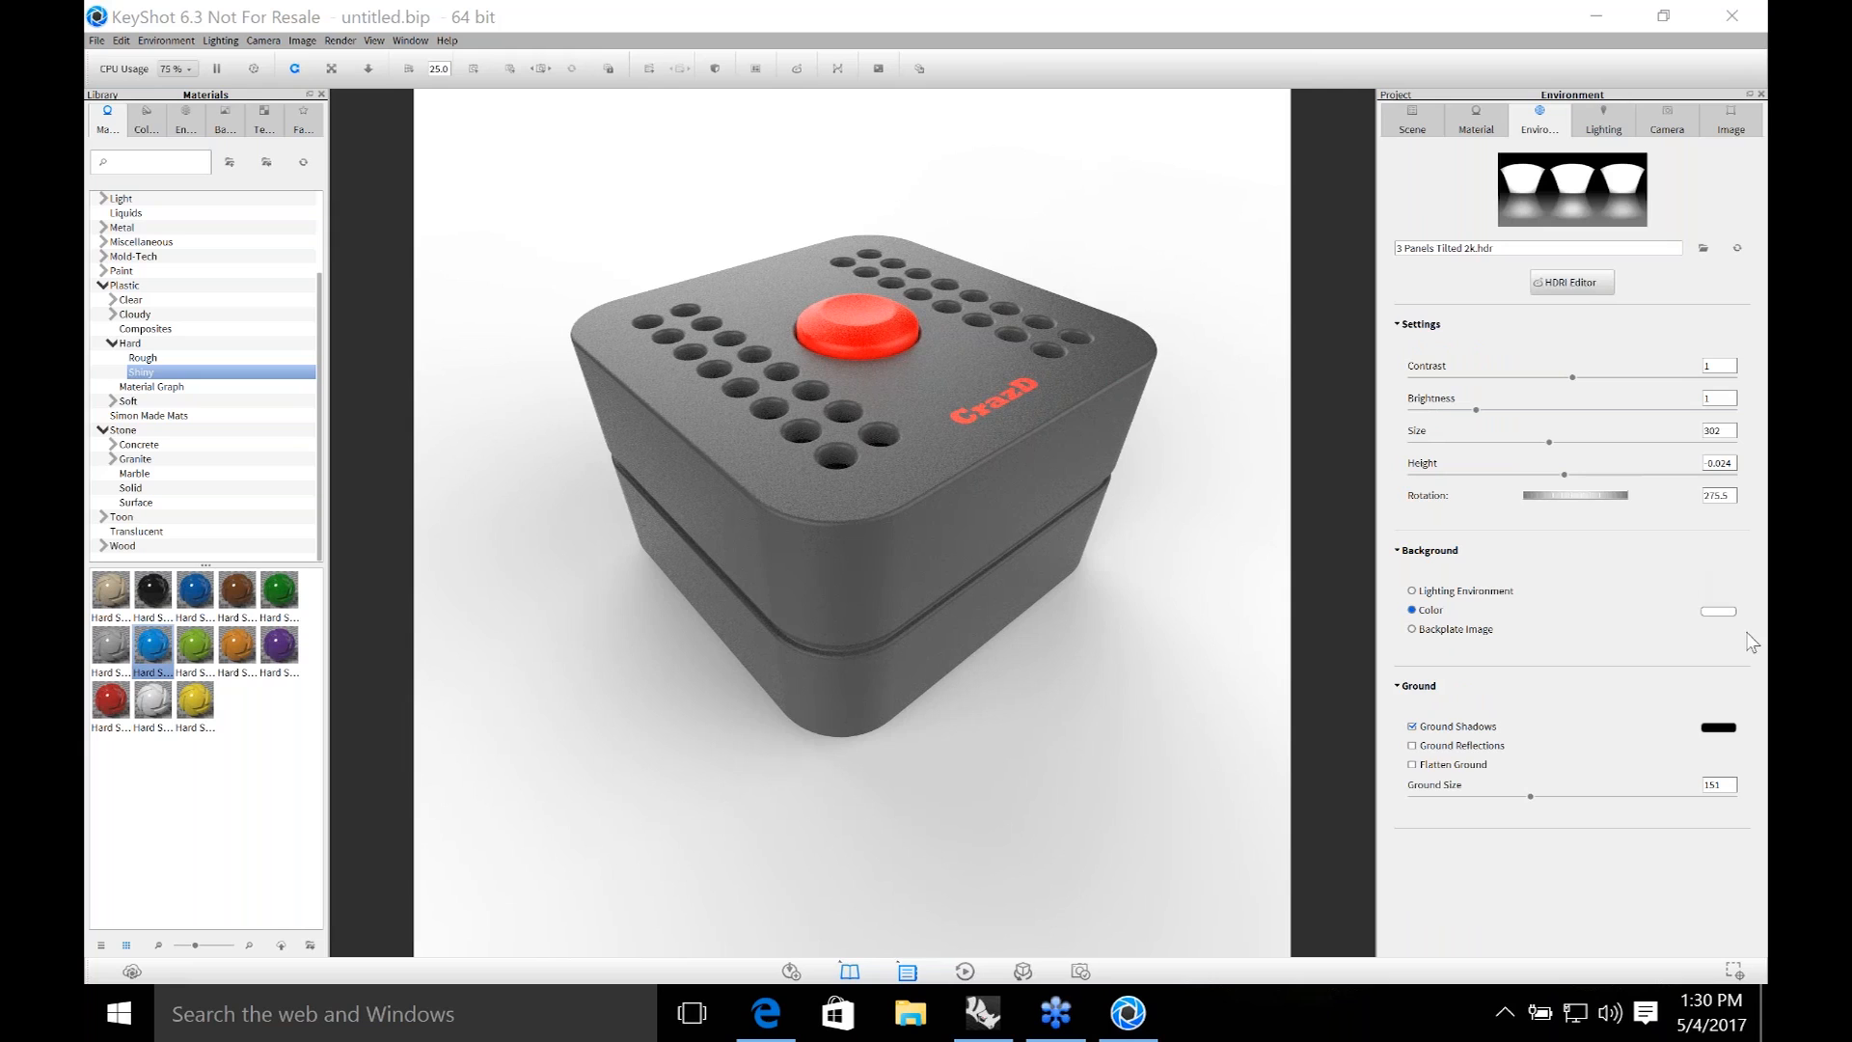
left_click(1718, 610)
left_click(1463, 529)
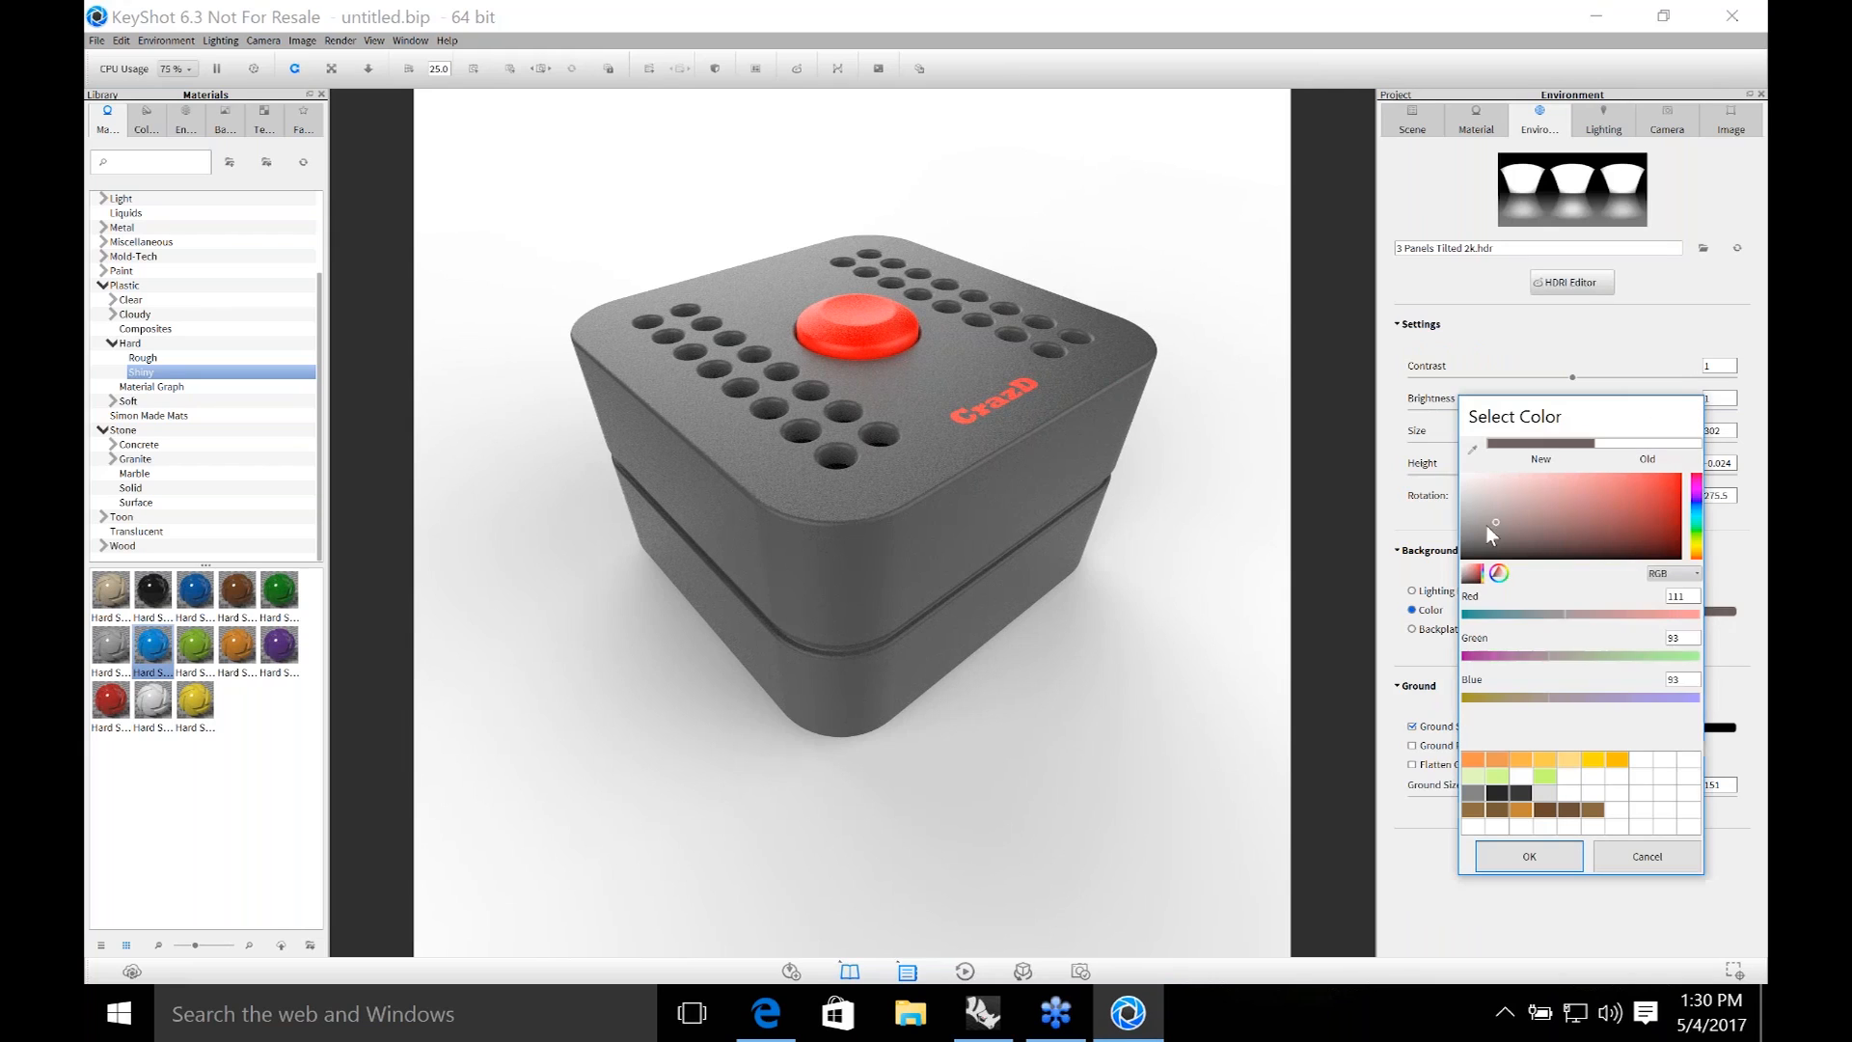
left_click(1462, 504)
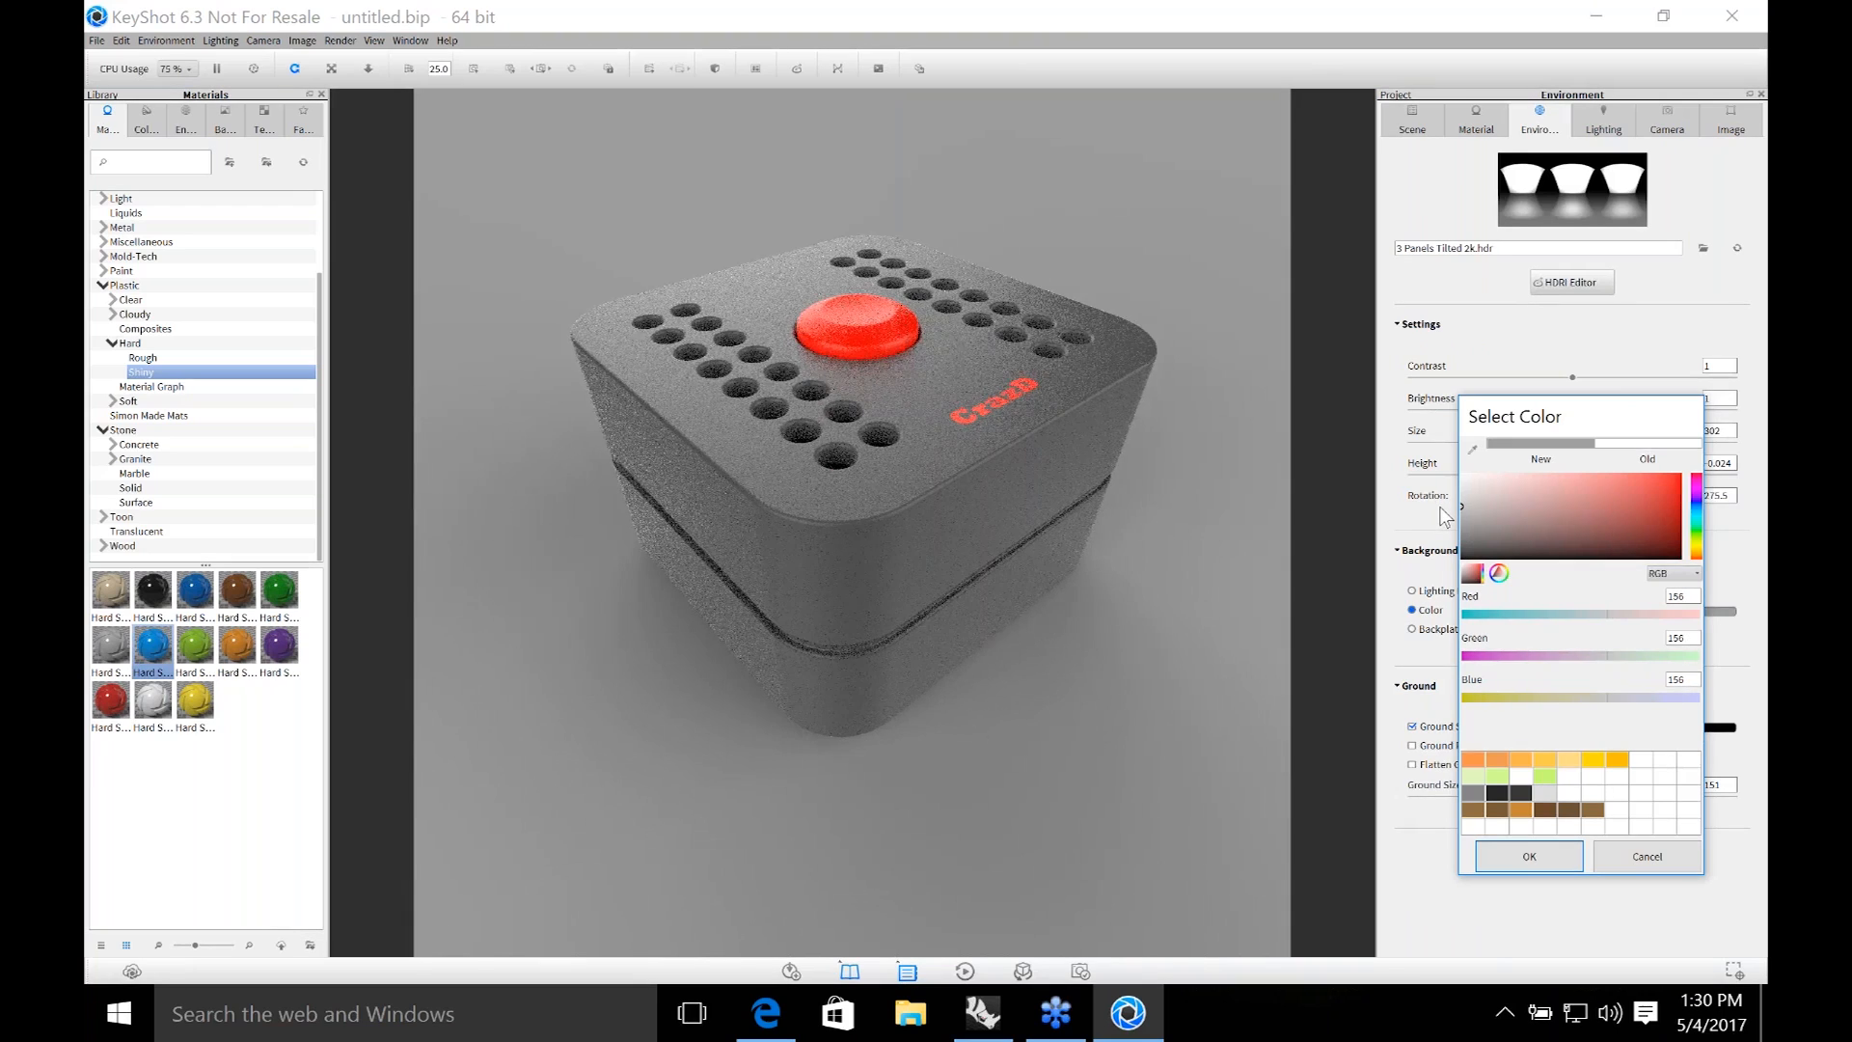
left_click(1462, 494)
left_click(1663, 480)
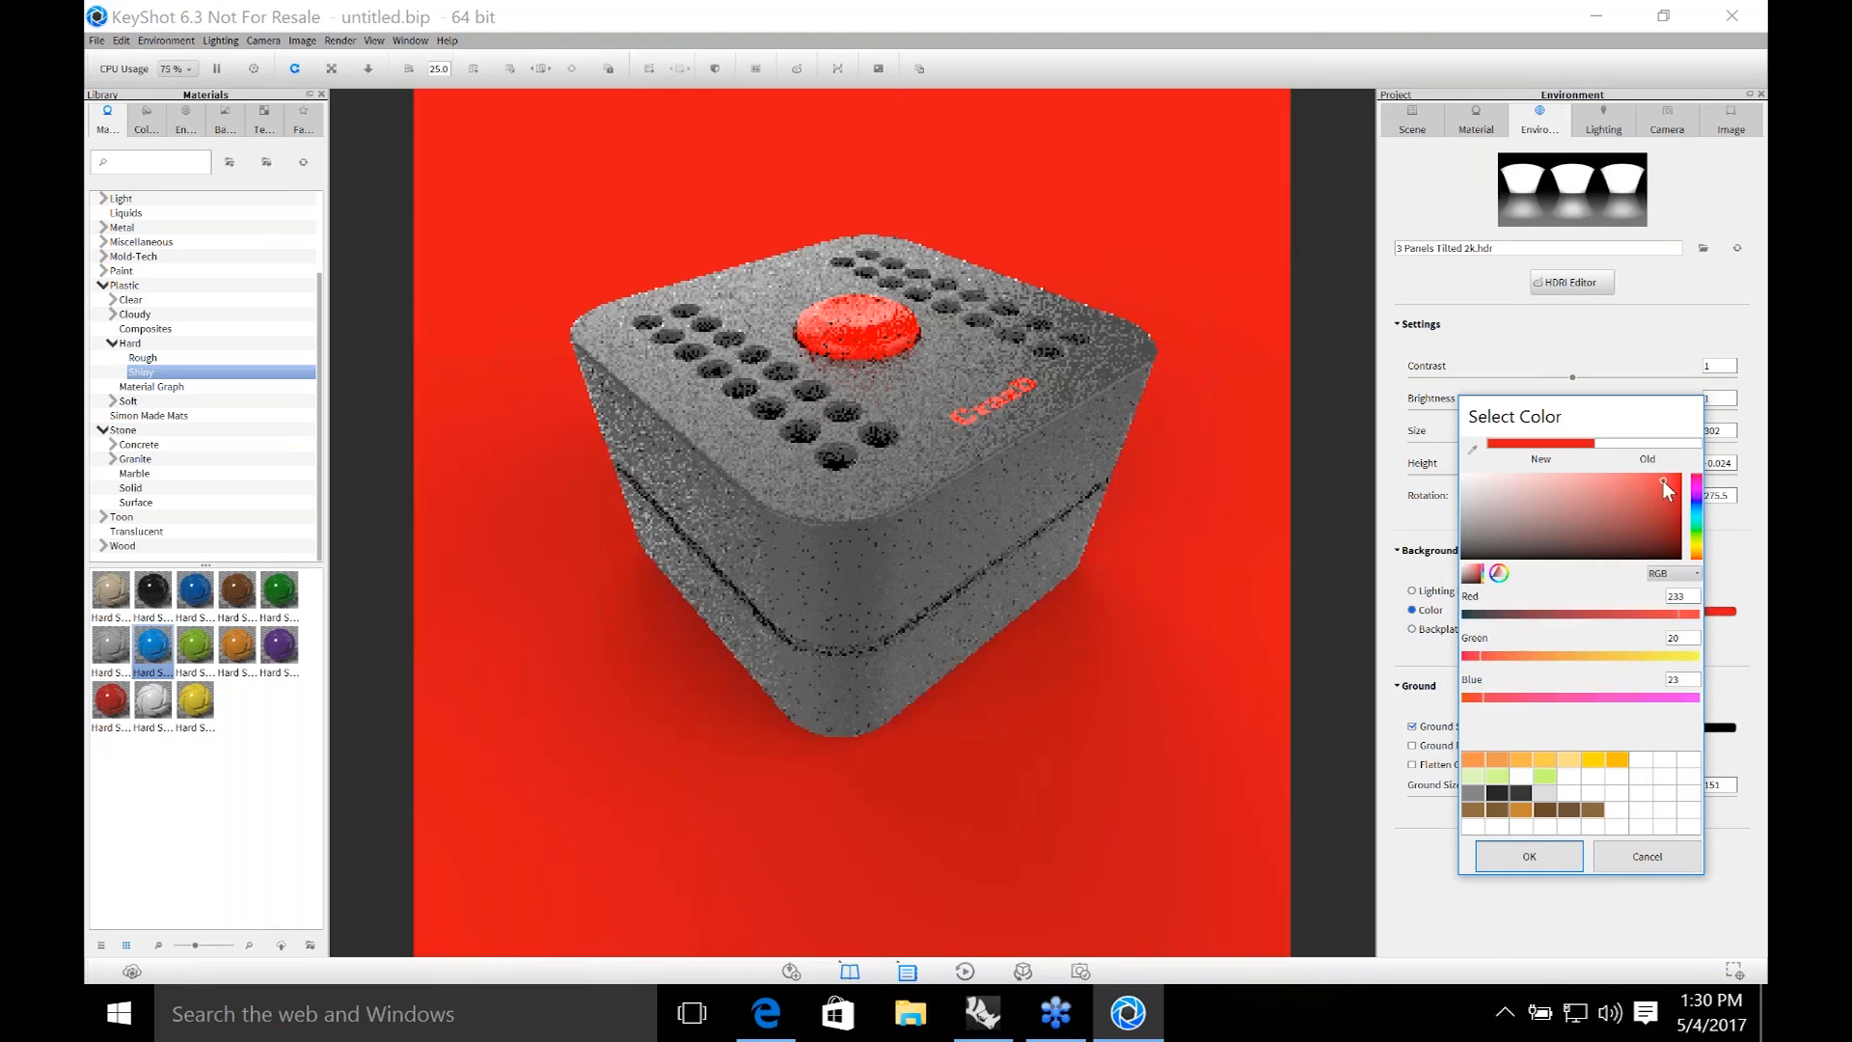
left_click(1461, 514)
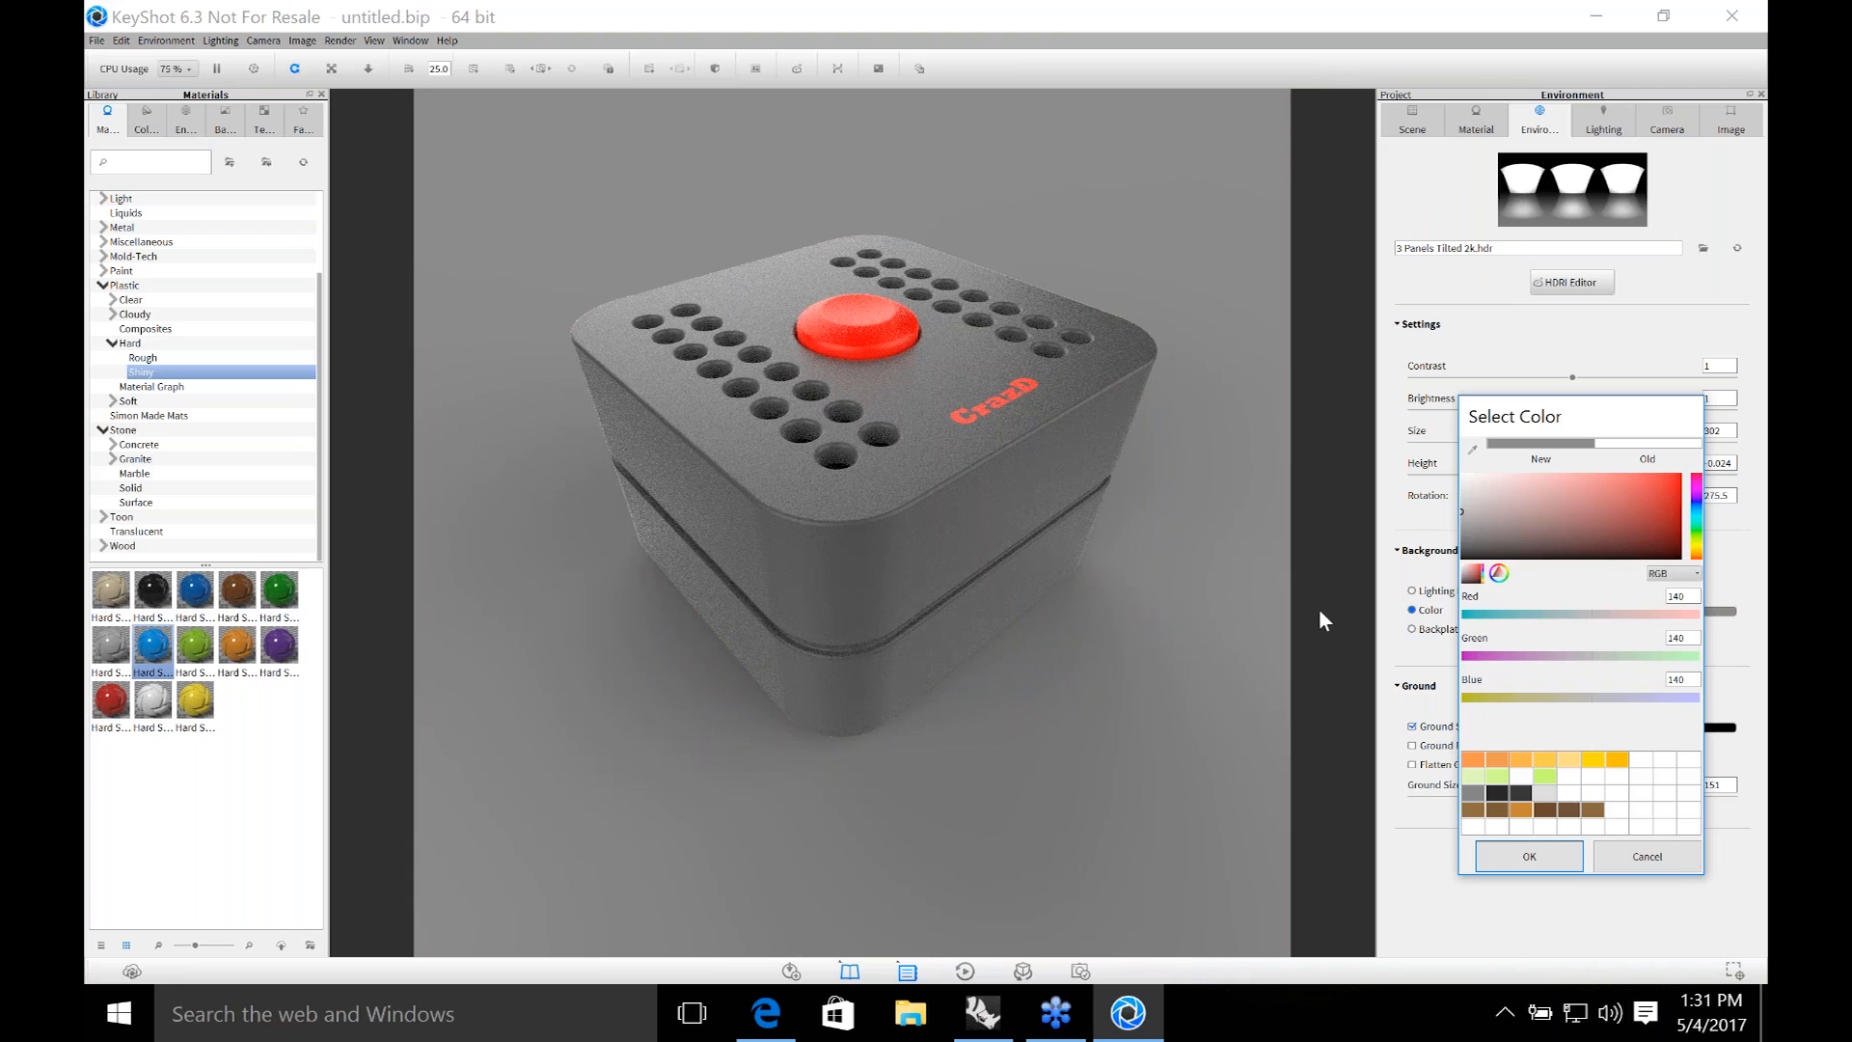
left_click(1460, 496)
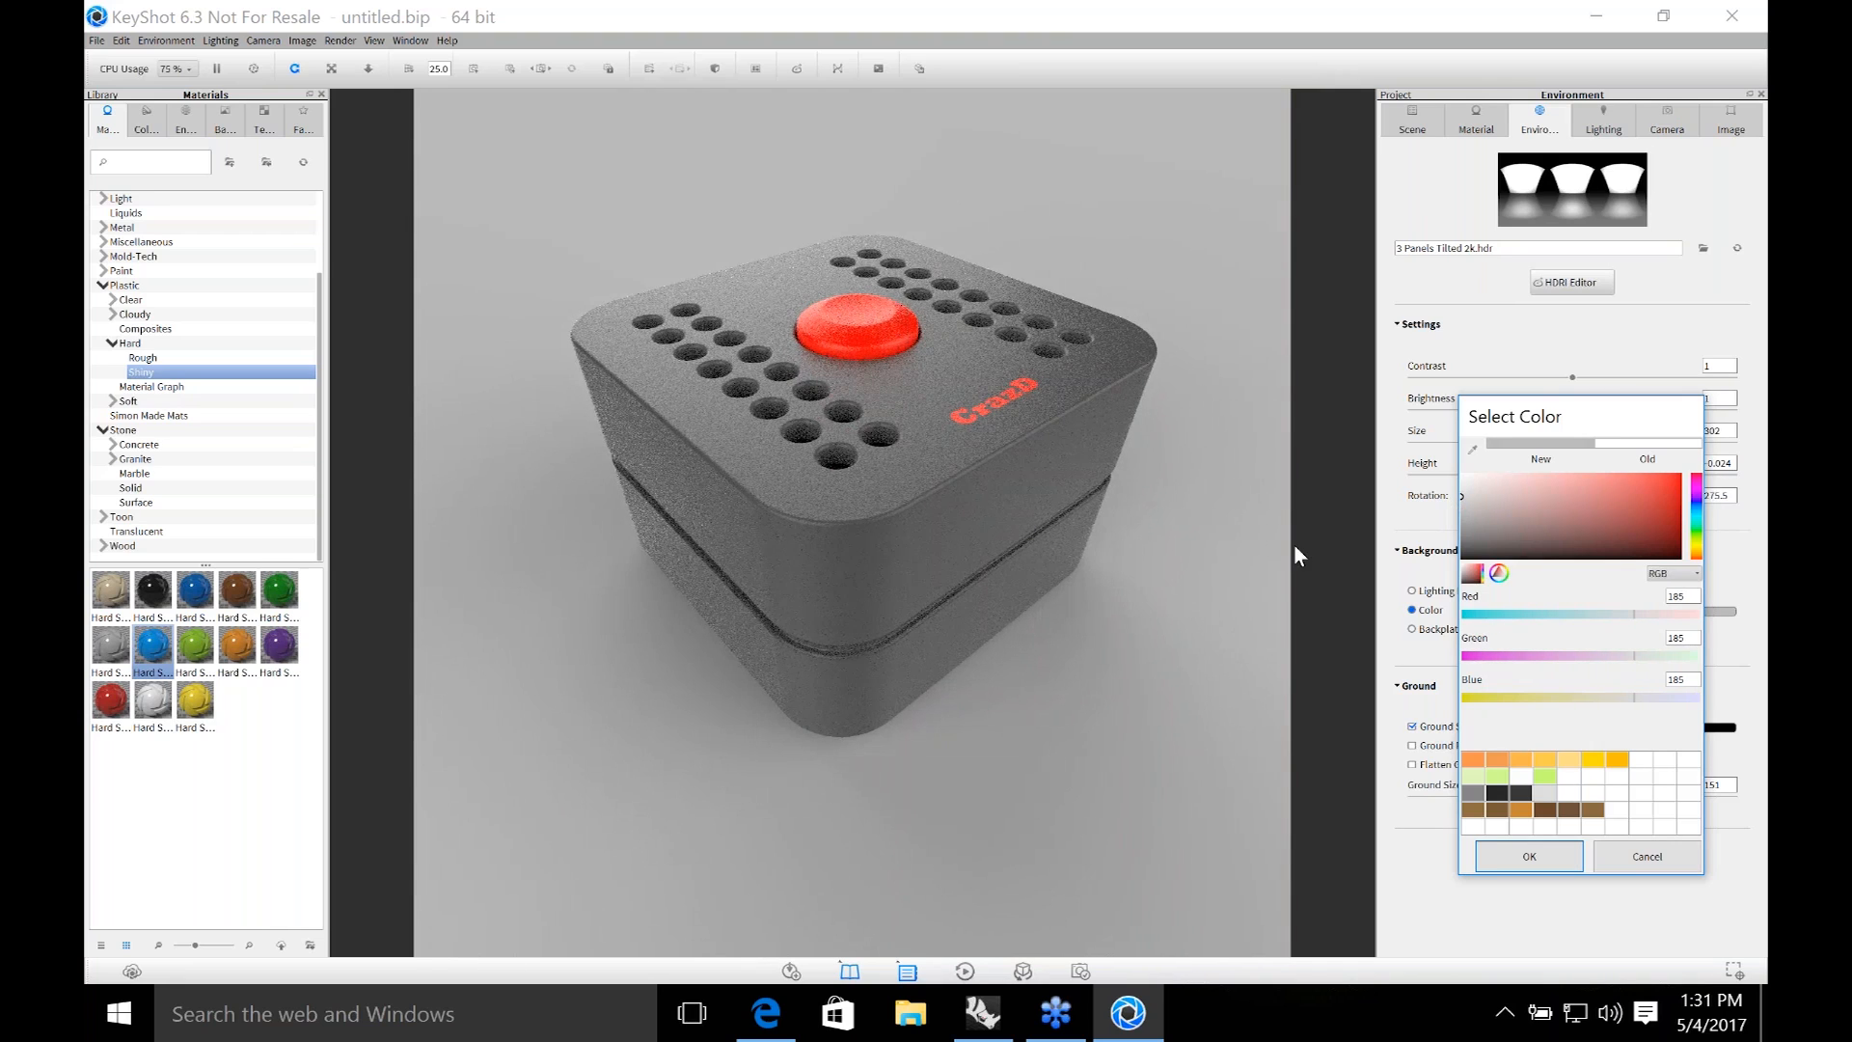
Open the box body's material properties for editing.
double_click(1059, 459)
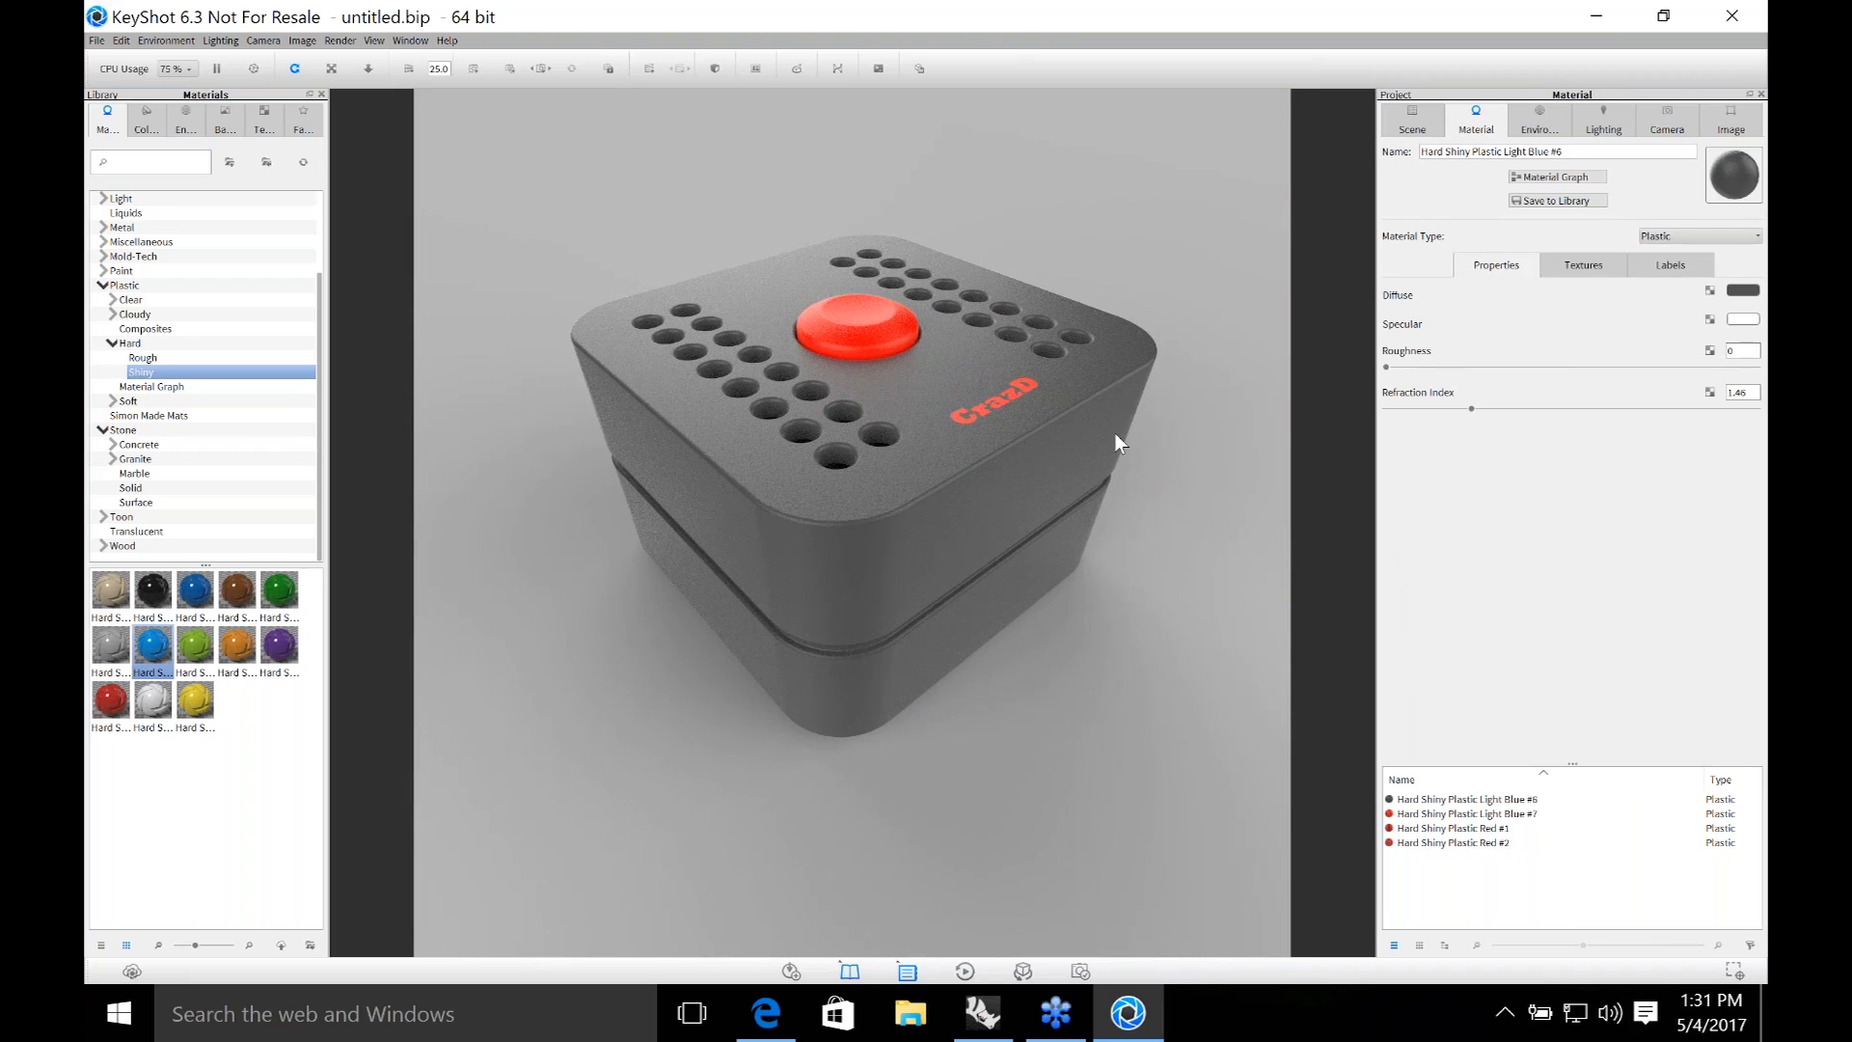
Set the box body's diffuse color to light blue (RGB 103, 185, 248).
left_click(1742, 290)
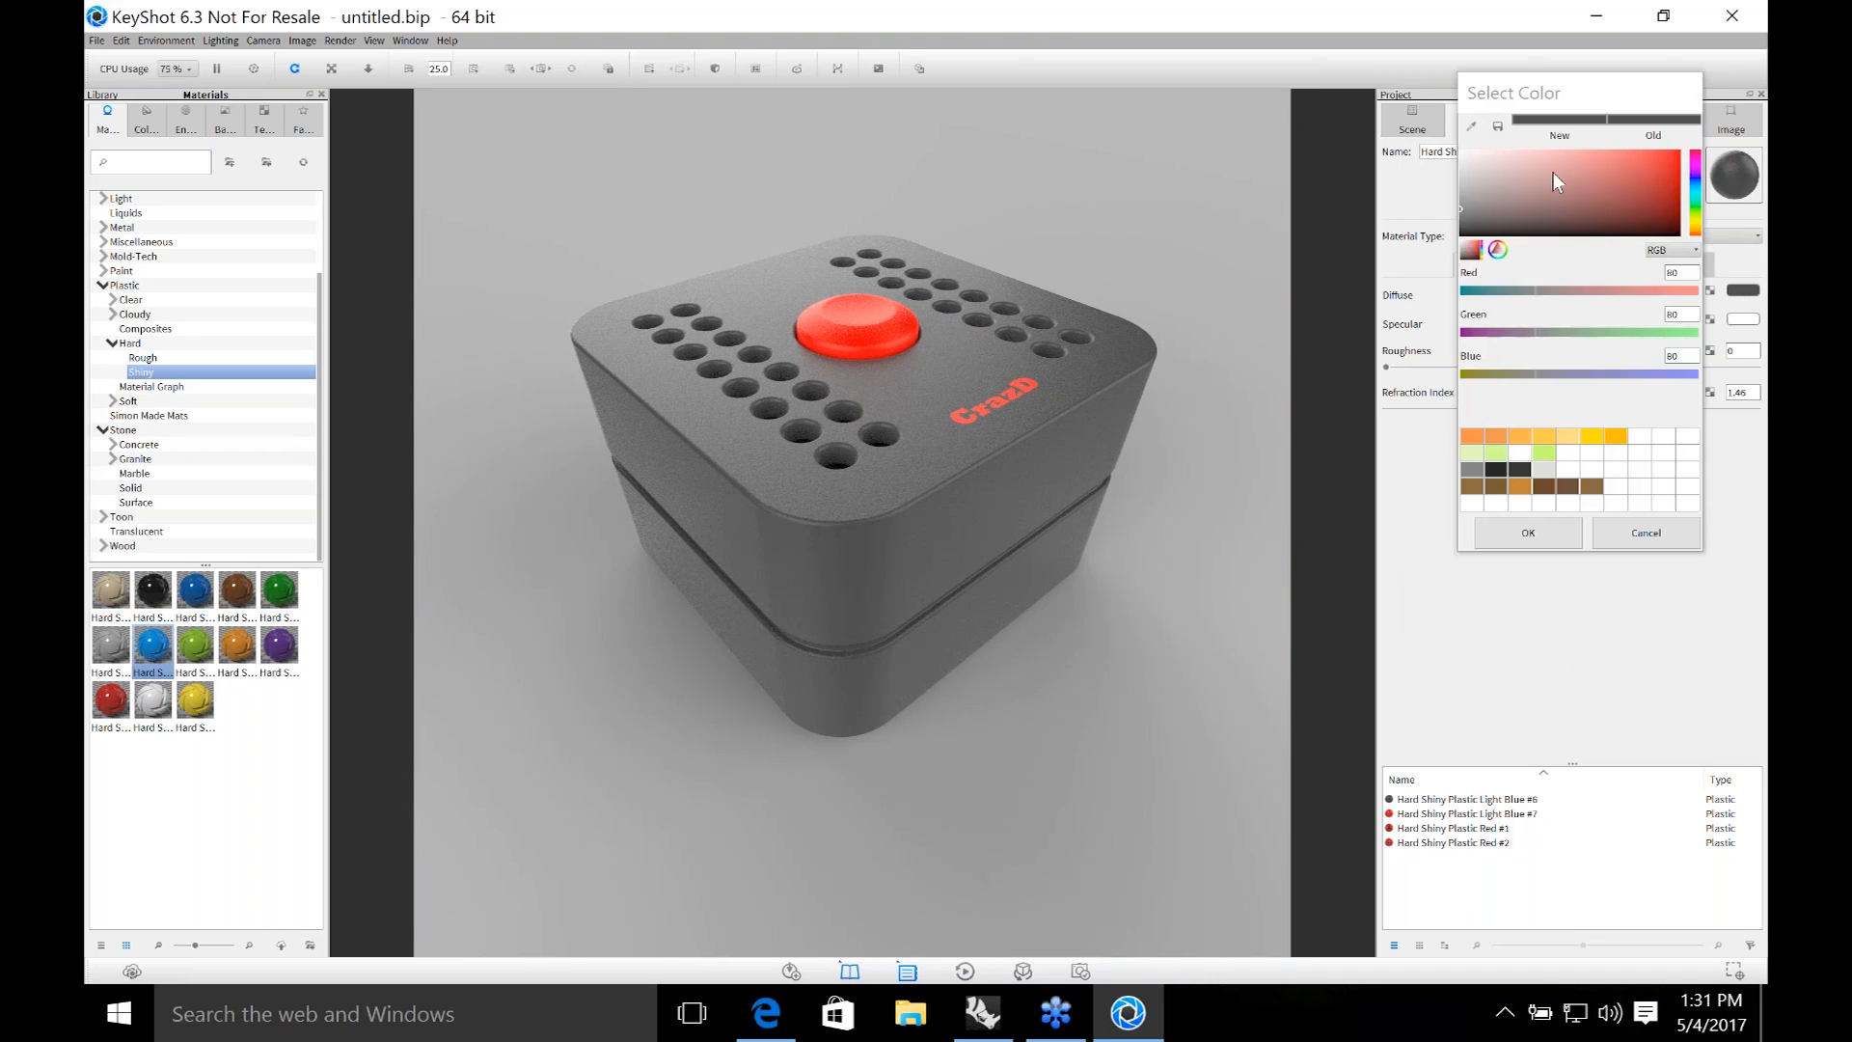
left_click(1698, 185)
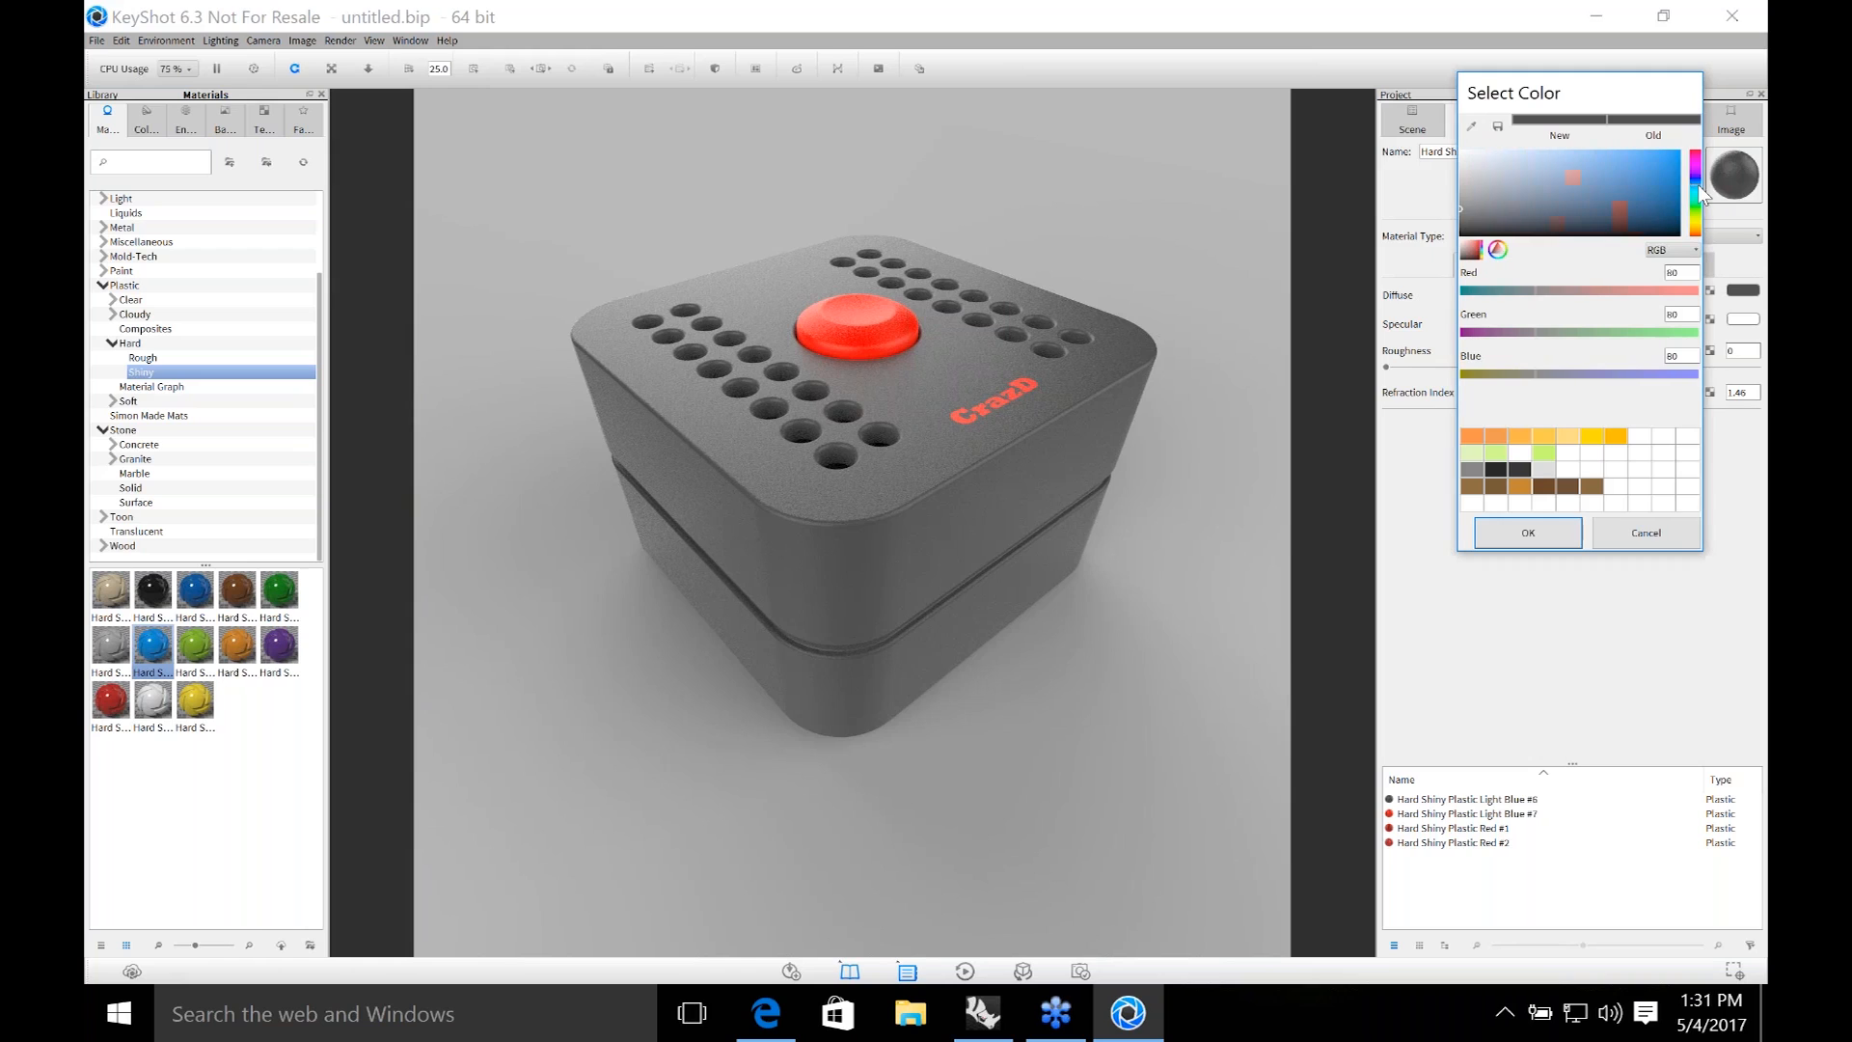
left_click_drag(1653, 153, 1589, 152)
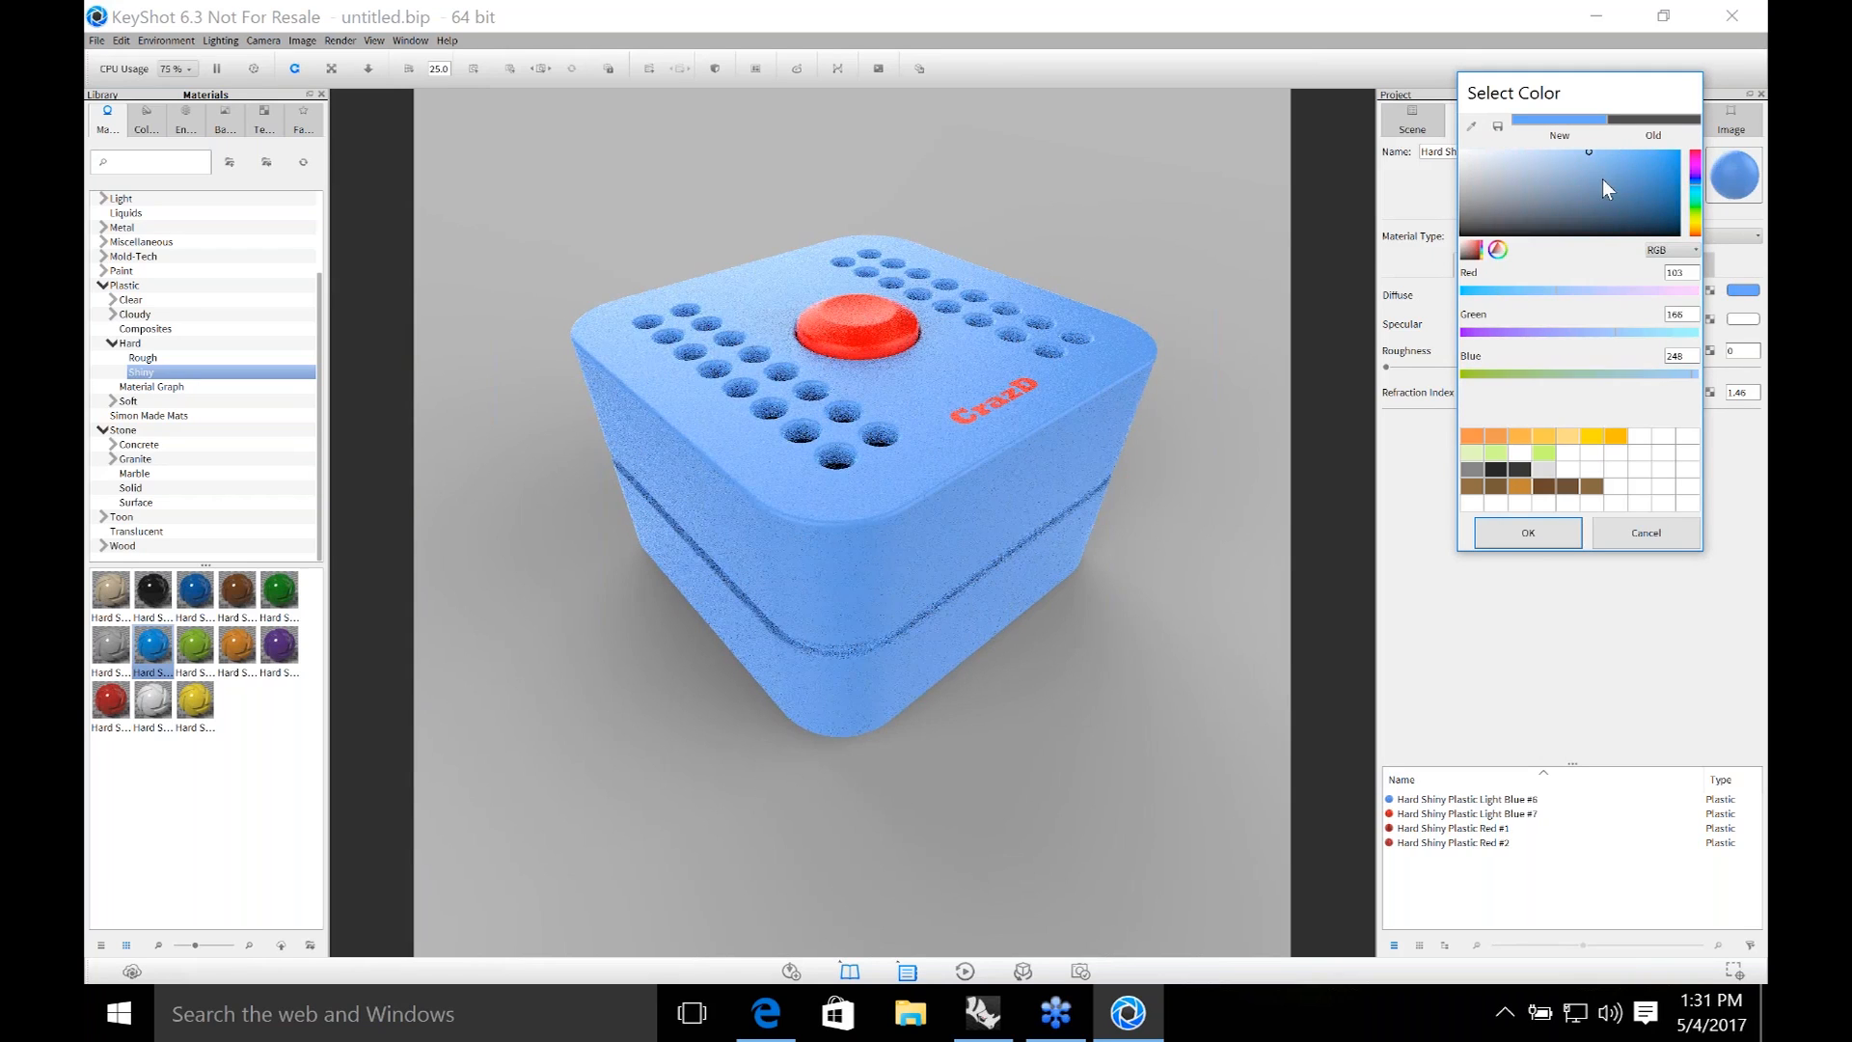
left_click(1696, 194)
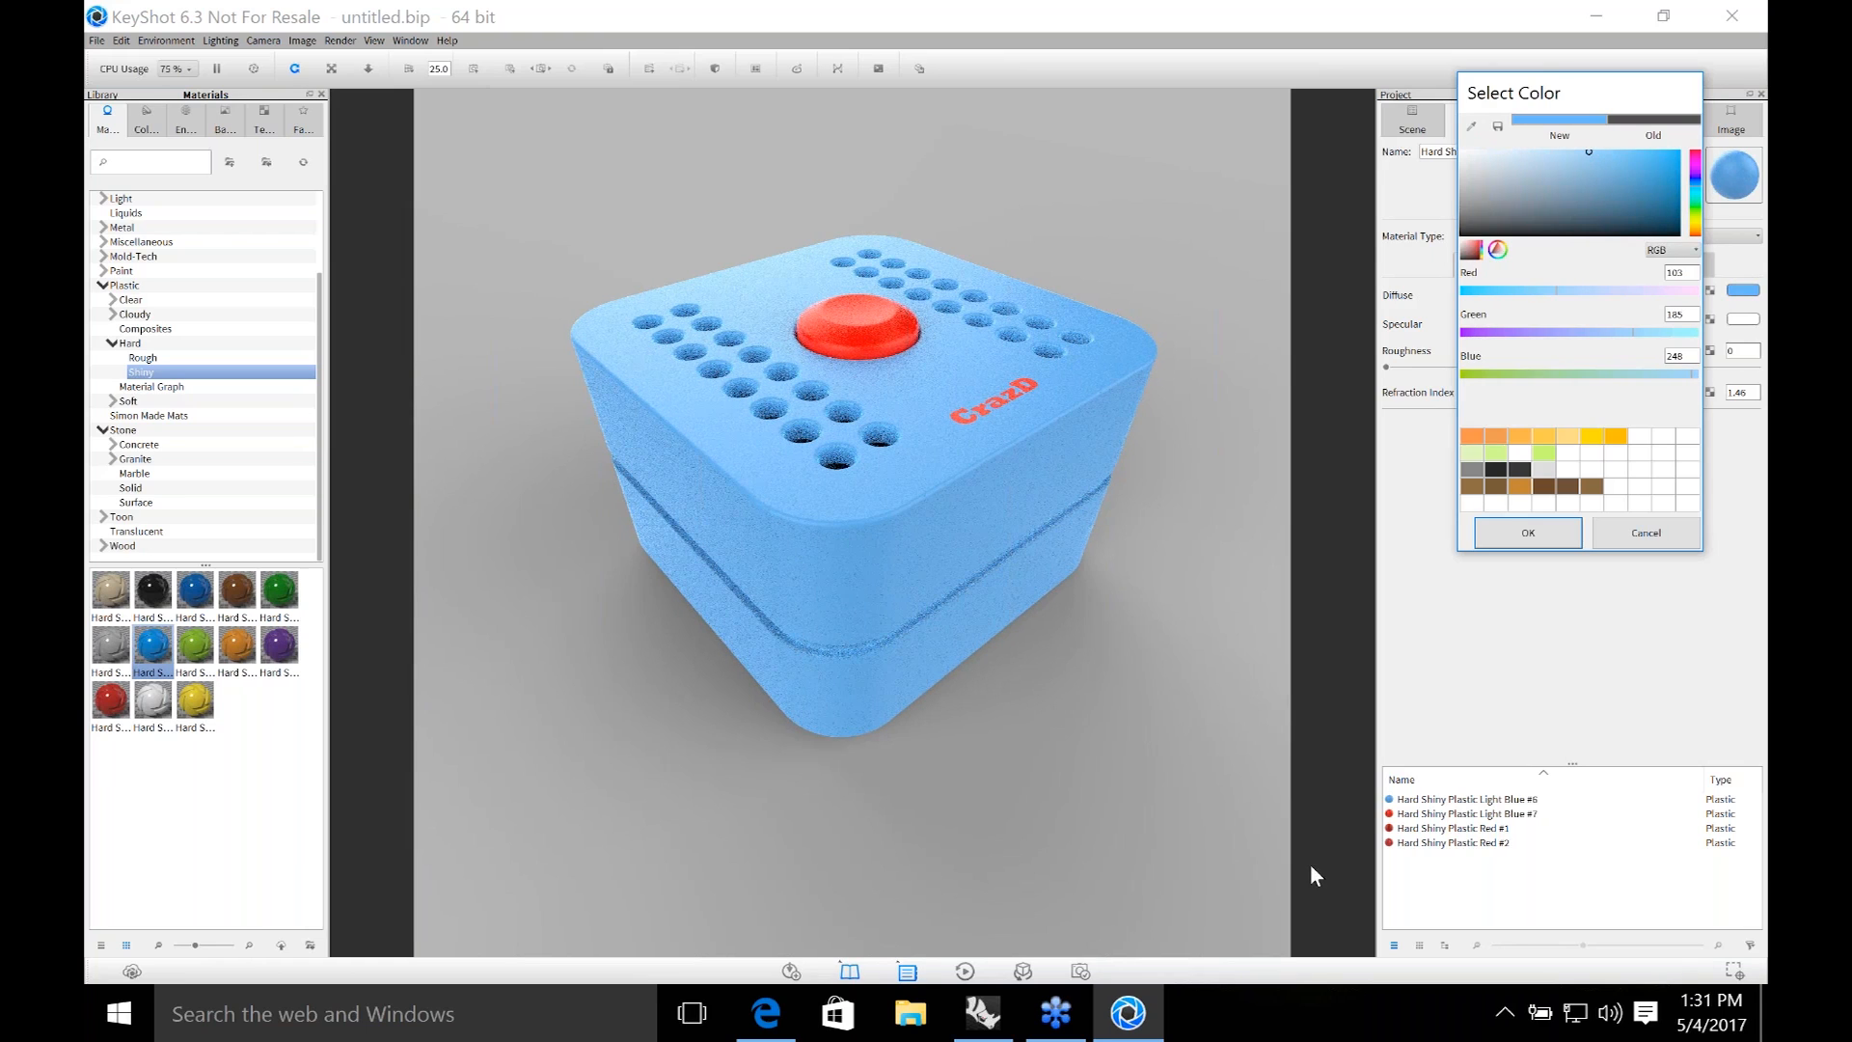
left_click(1544, 533)
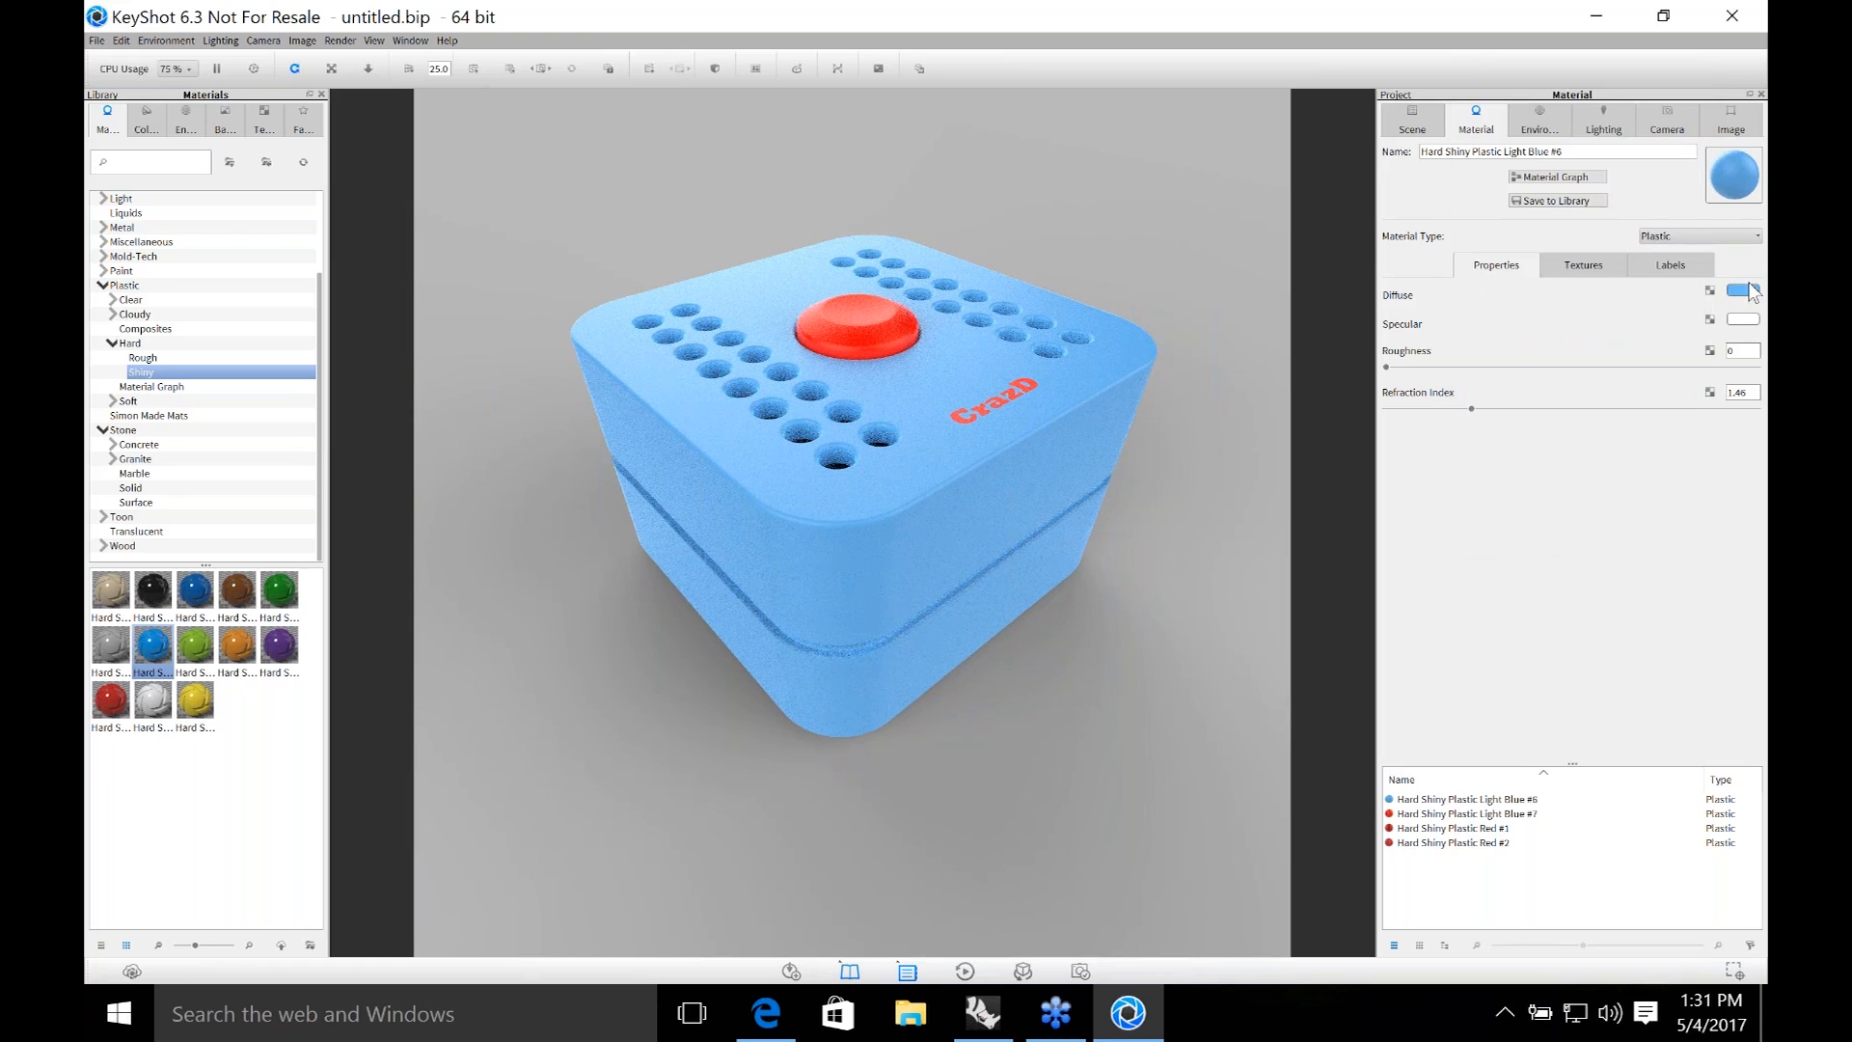
Set the environment's background color to a blue sampled from the box body (RGB 105, 168, 220).
left_click(1542, 121)
left_click(1706, 608)
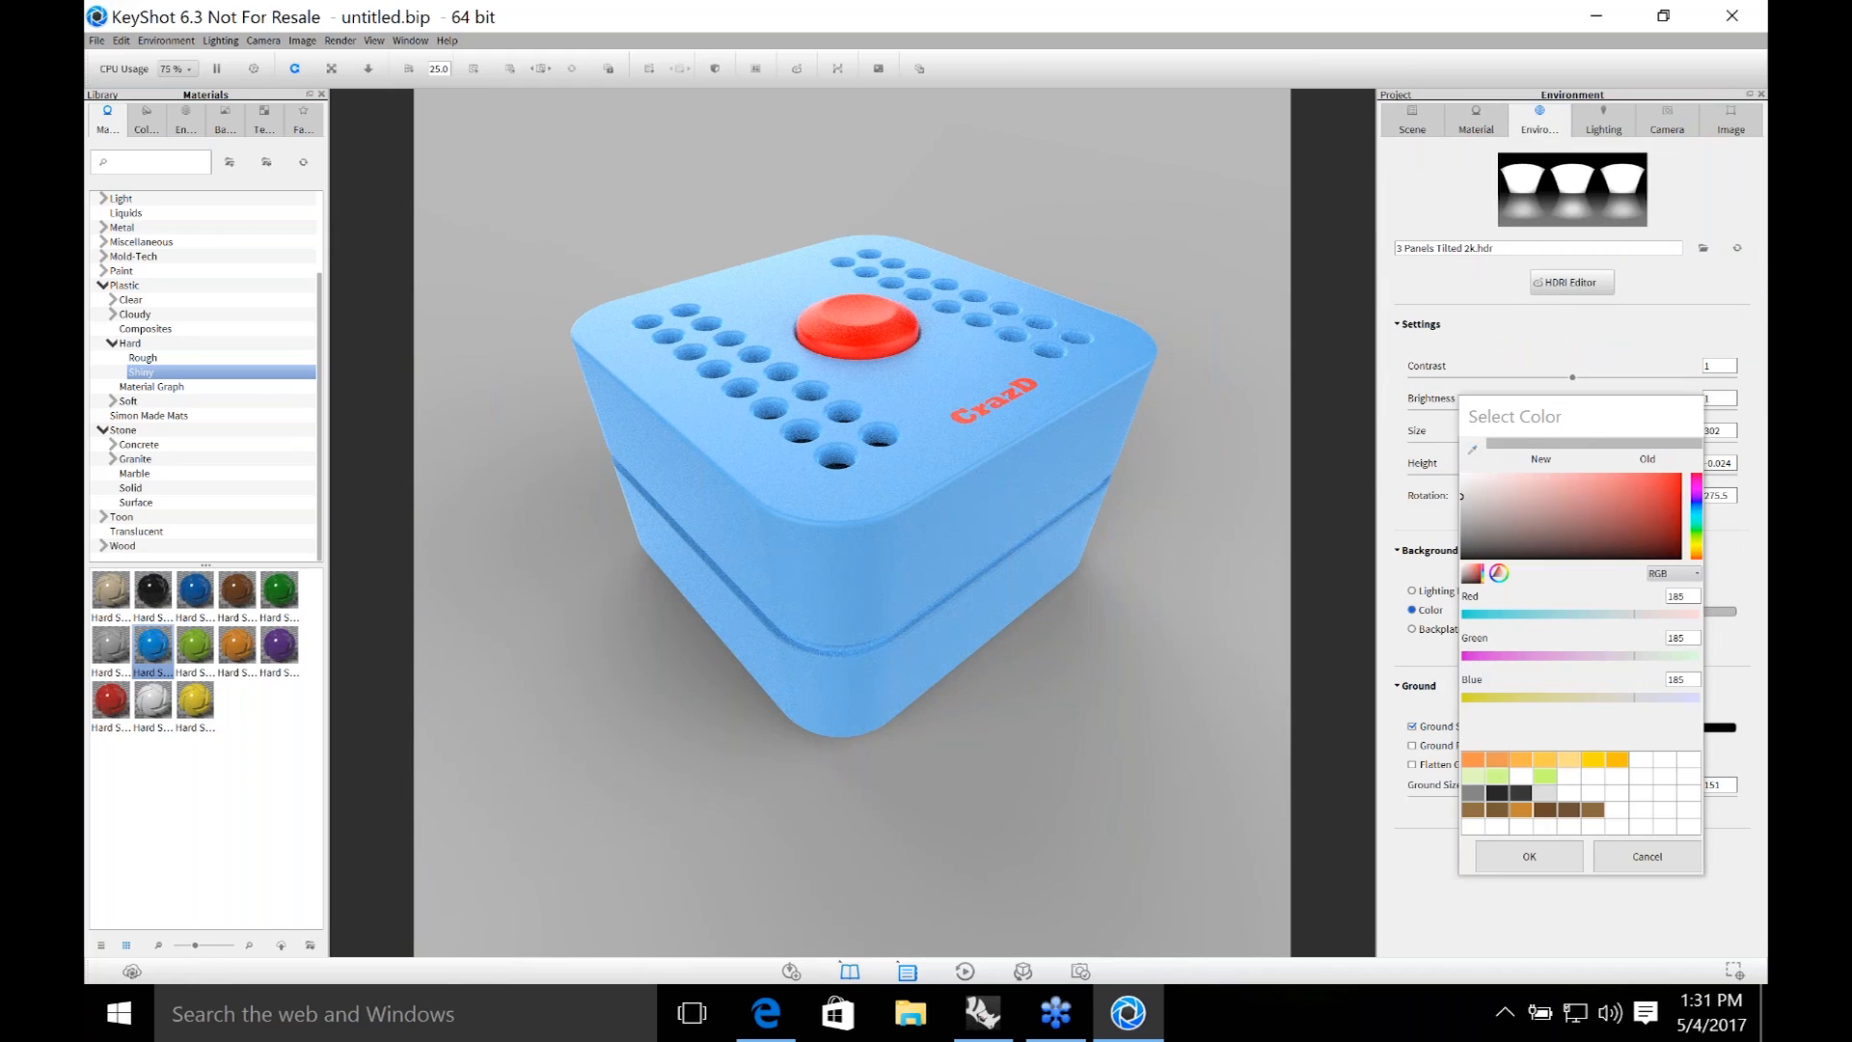
left_click(1472, 450)
left_click(1064, 454)
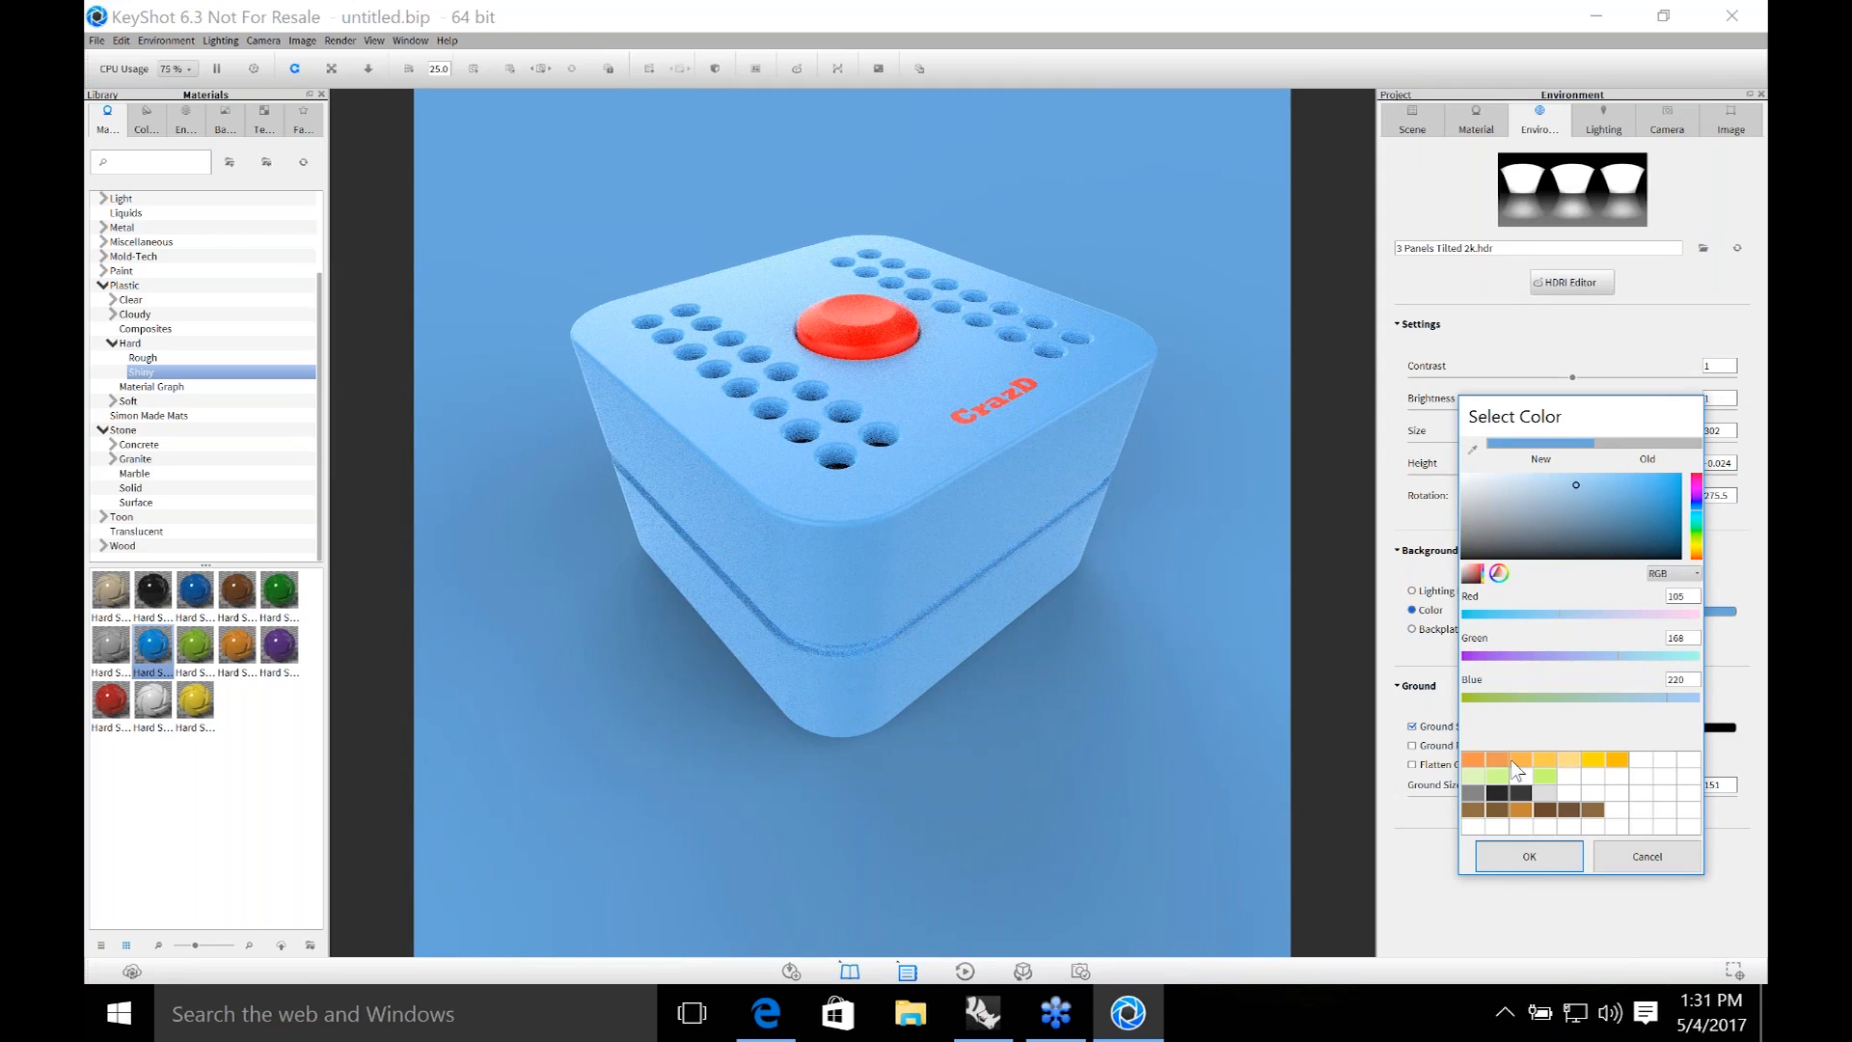
left_click(1527, 857)
Orbit the camera to frame the box from a slightly lower angle for the render.
left_click_drag(978, 647, 1057, 622)
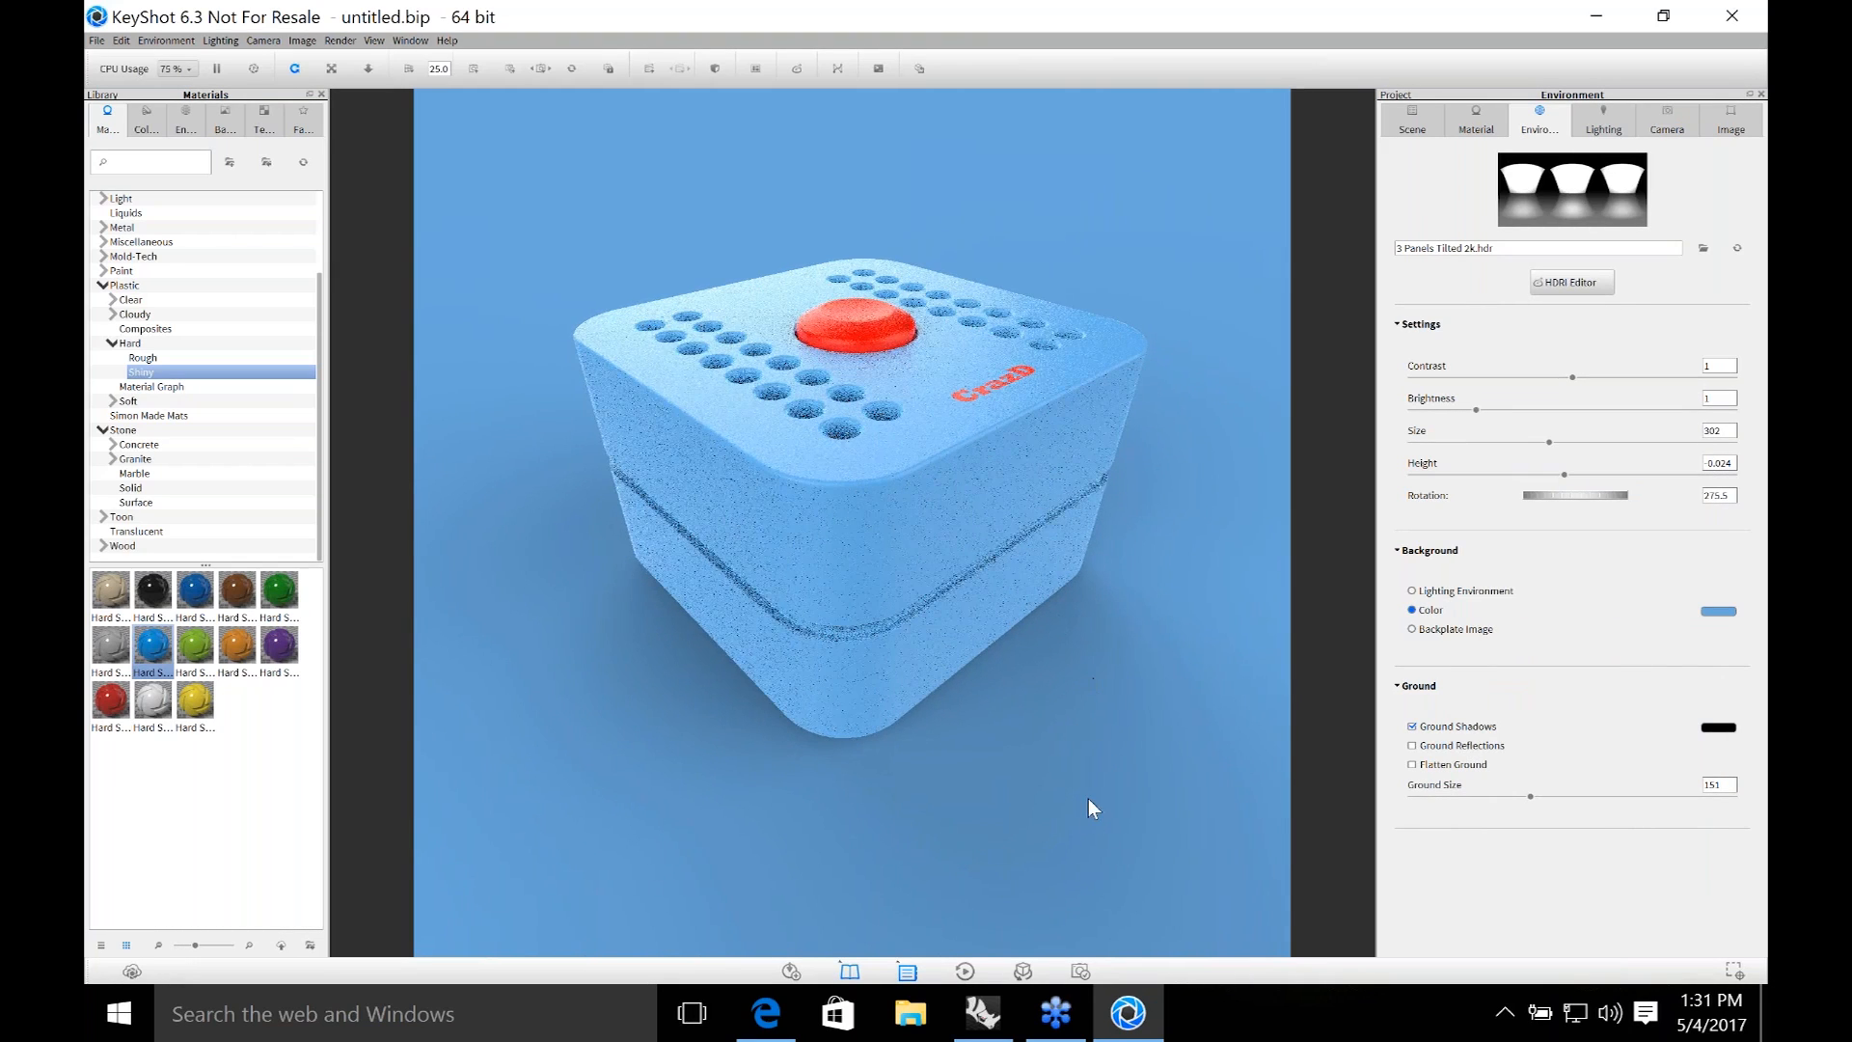
left_click_drag(1087, 750, 1085, 760)
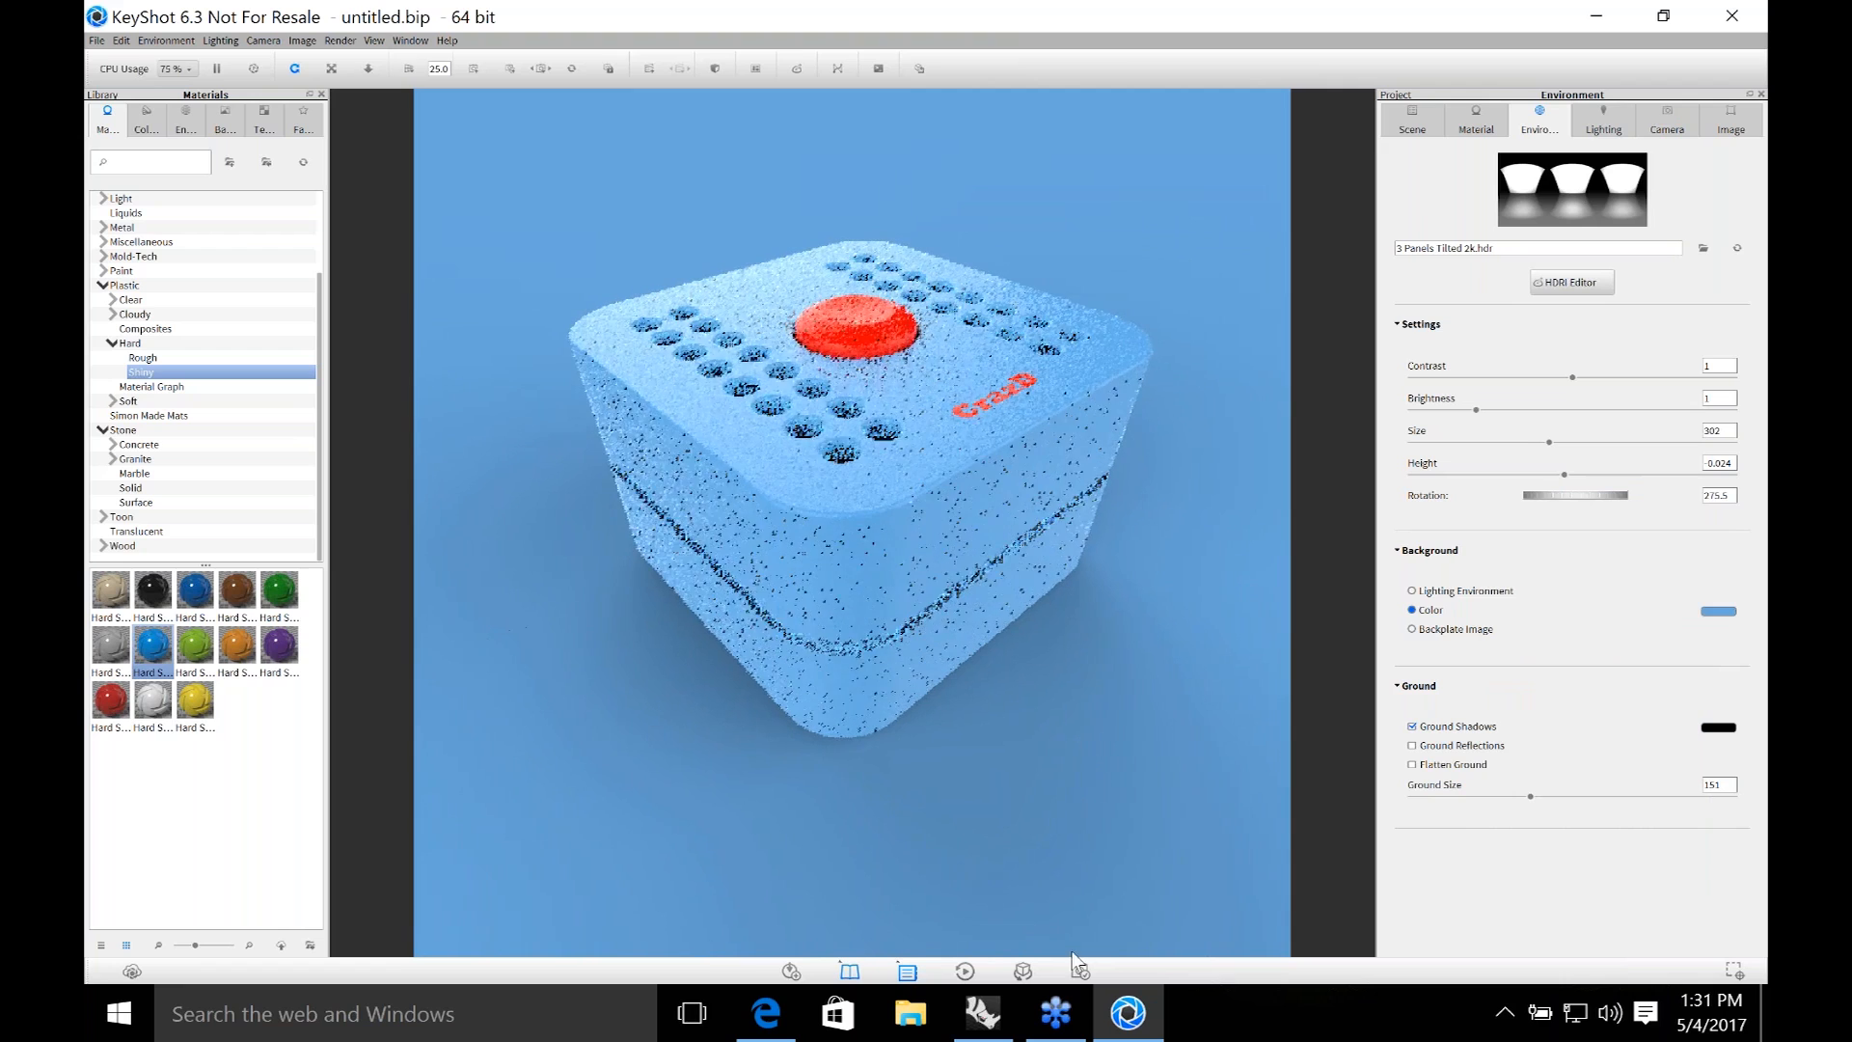
left_click_drag(1044, 570, 1044, 563)
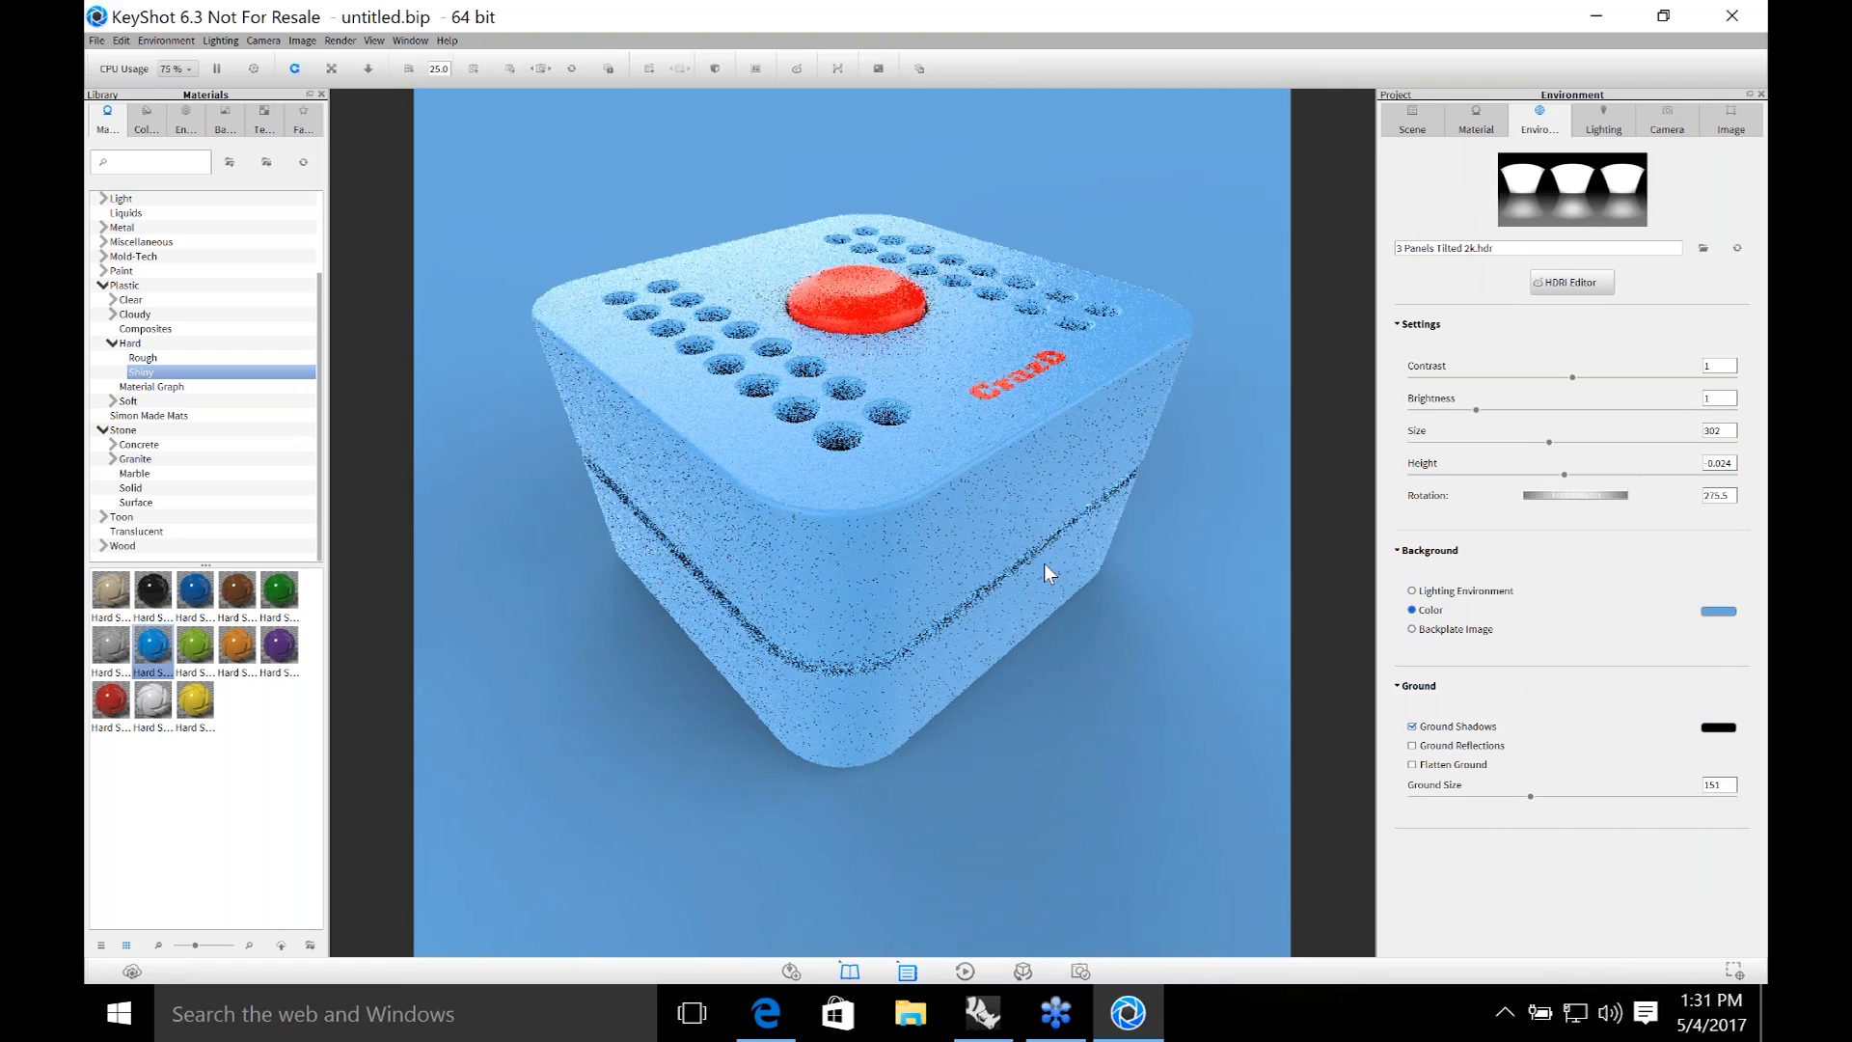
left_click_drag(1093, 684, 1067, 684)
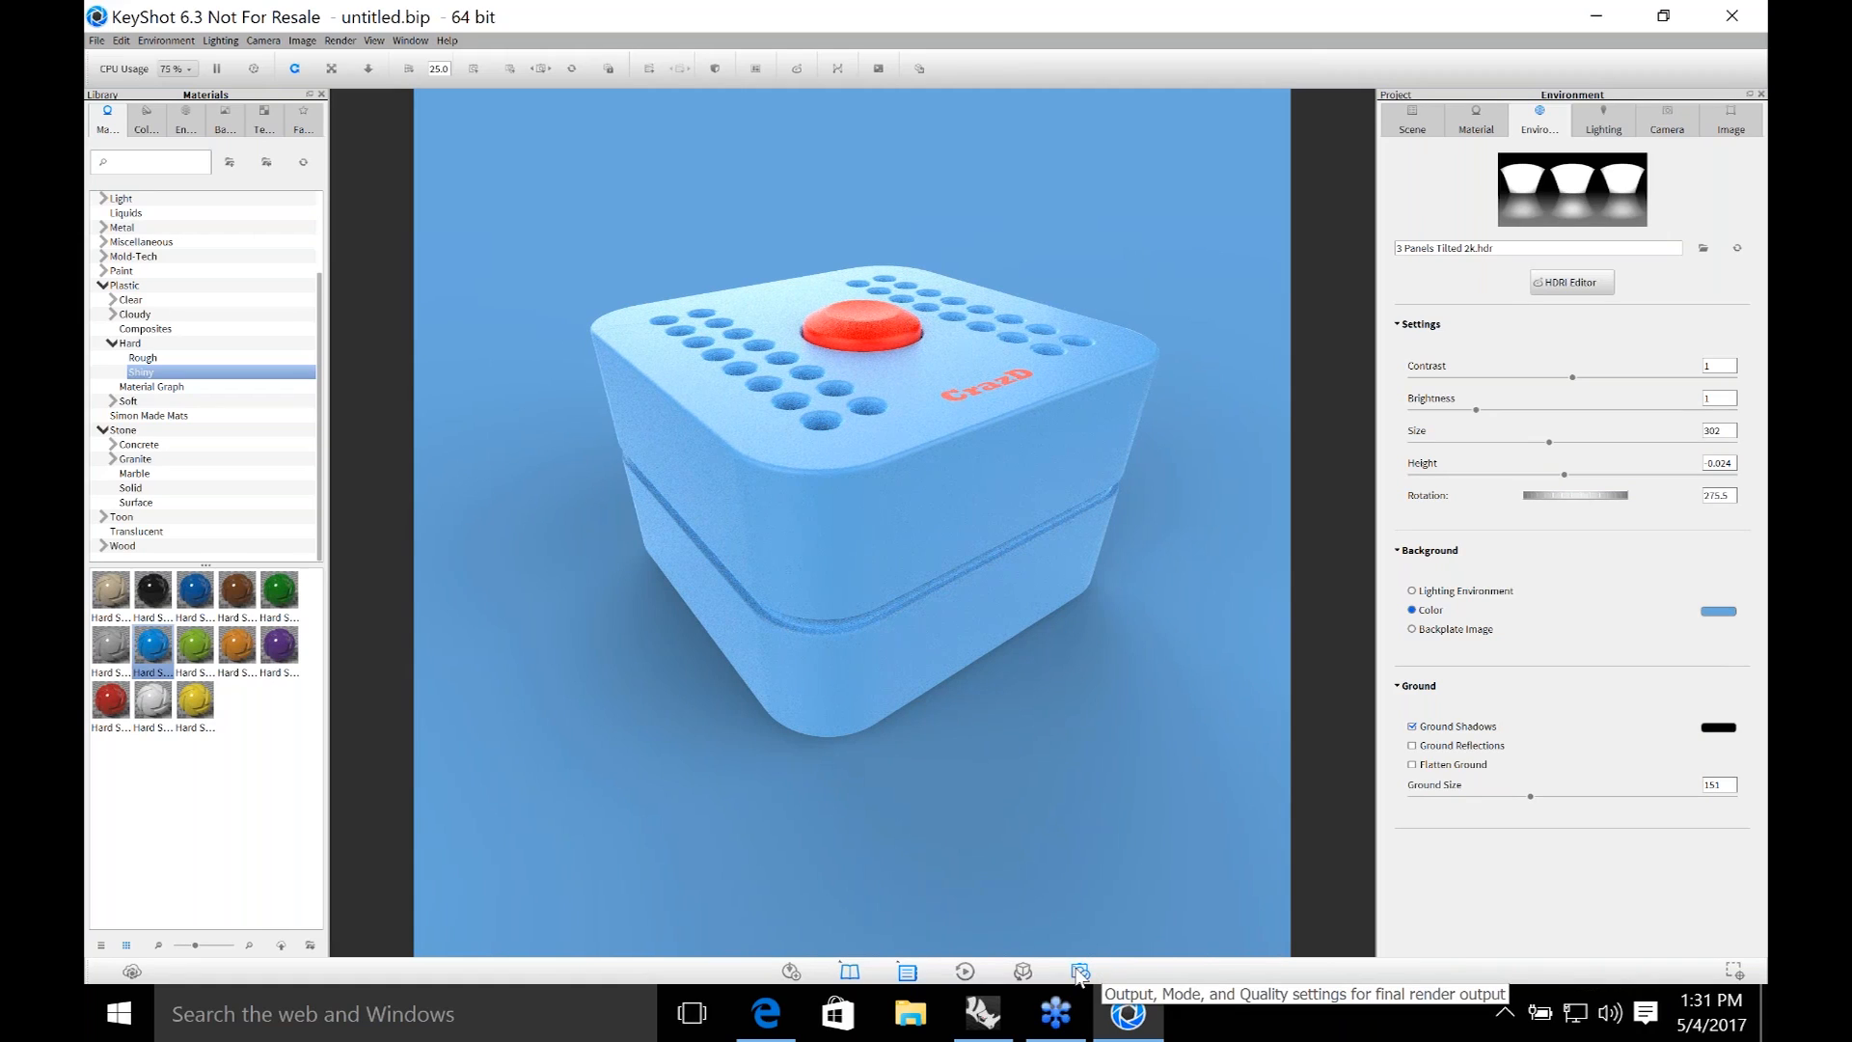
Configure the still image render output with a resolution width of 2000 pixels and JPEG format.
left_click(1079, 972)
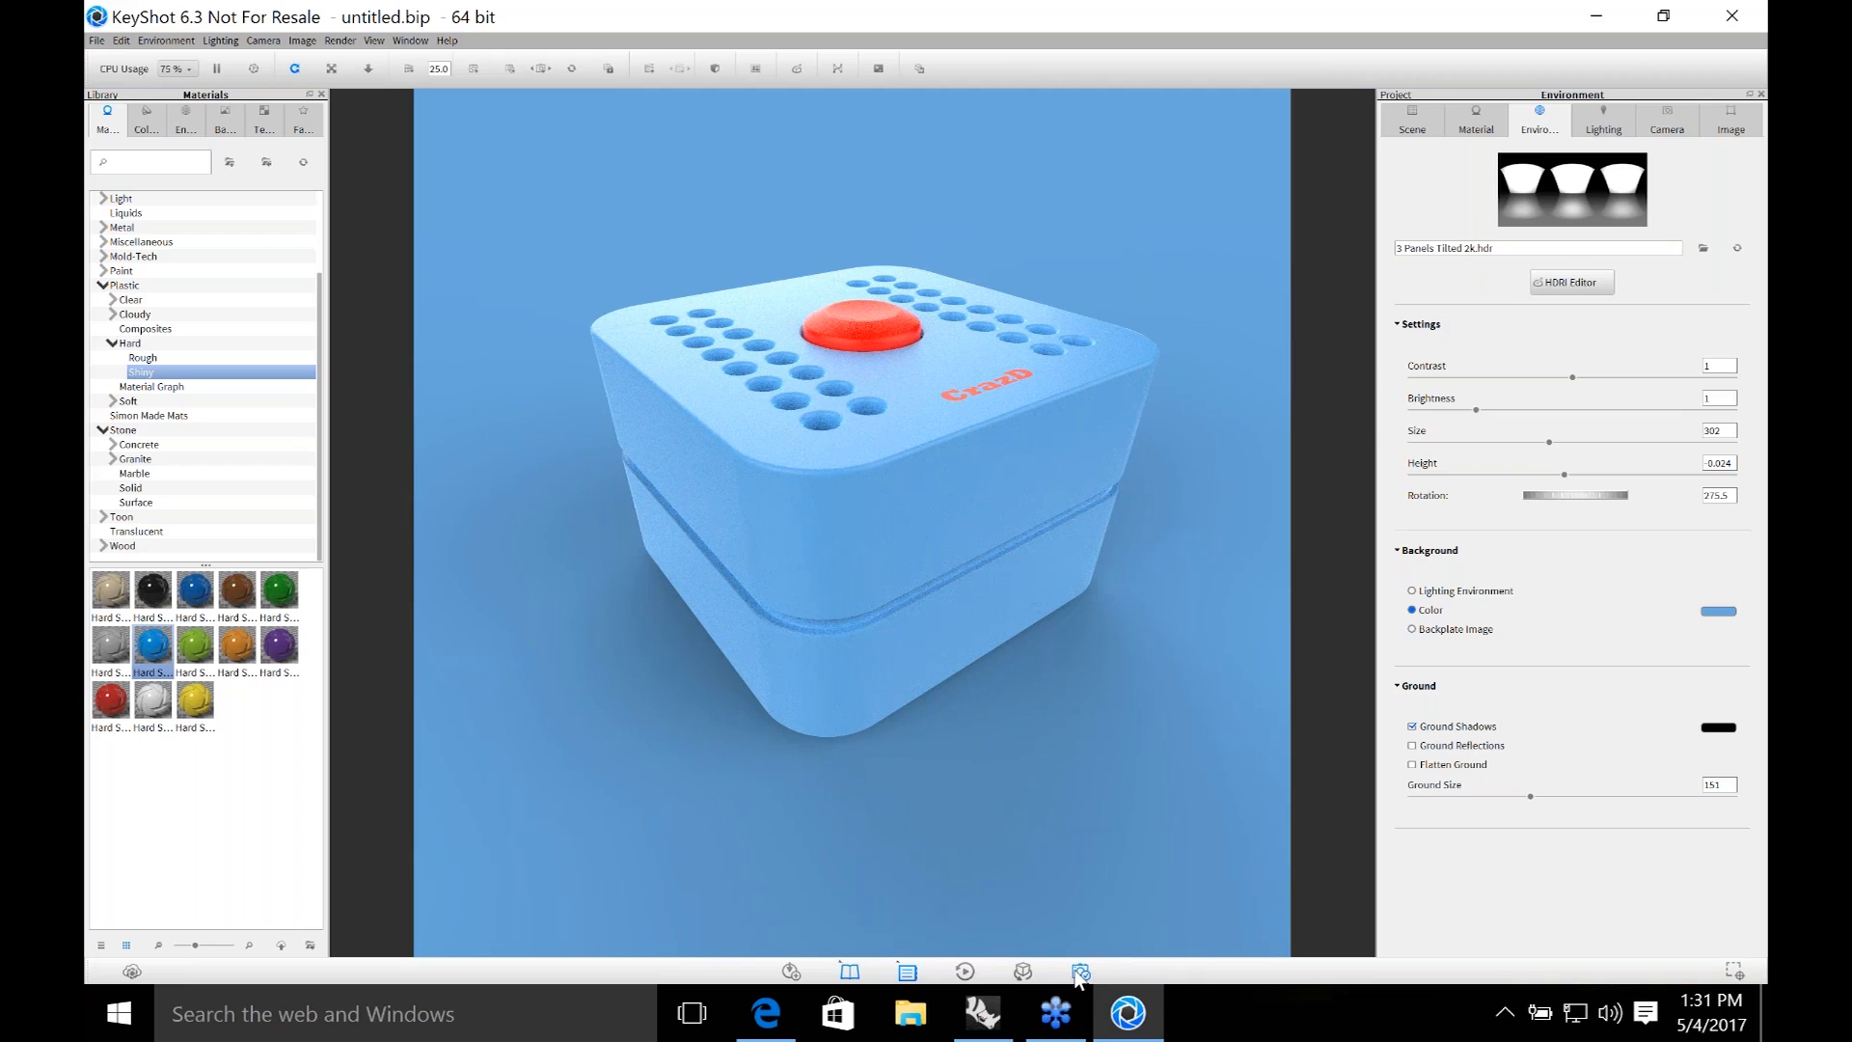
double_click(1346, 268)
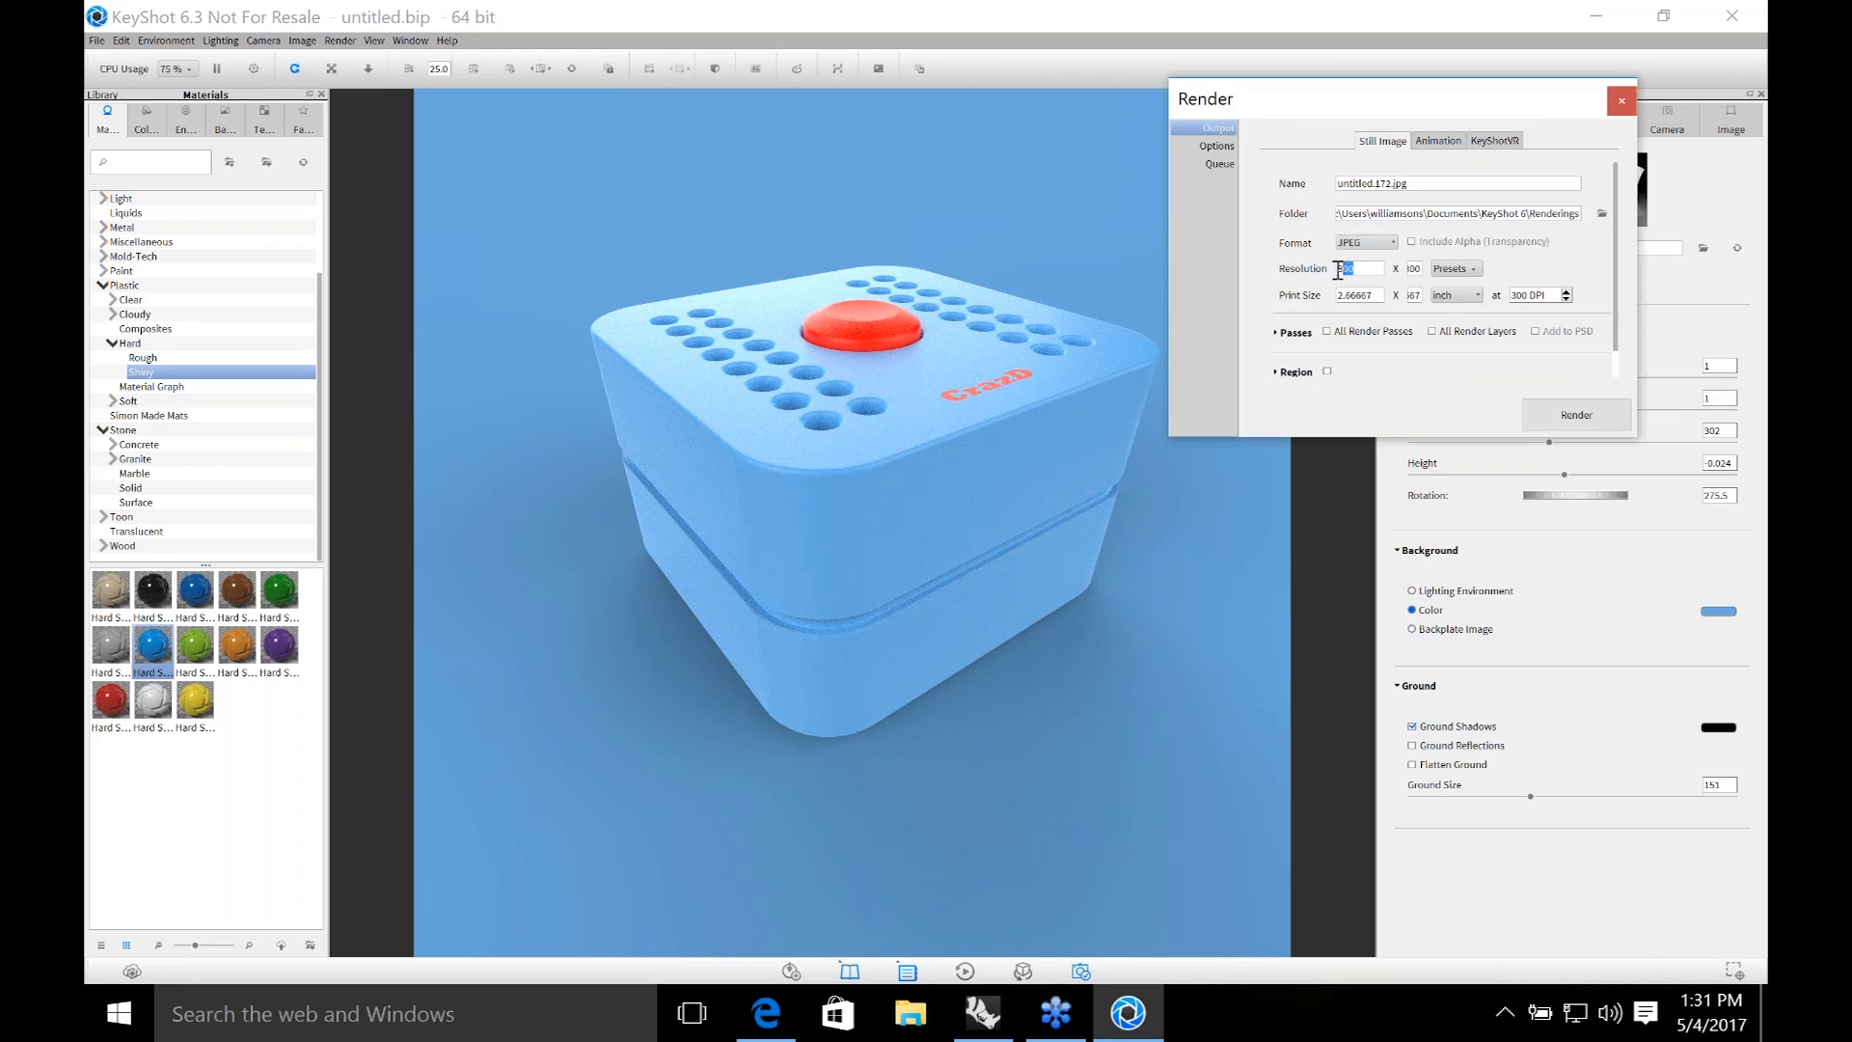
type("2000")
key("Tab")
left_click(1371, 247)
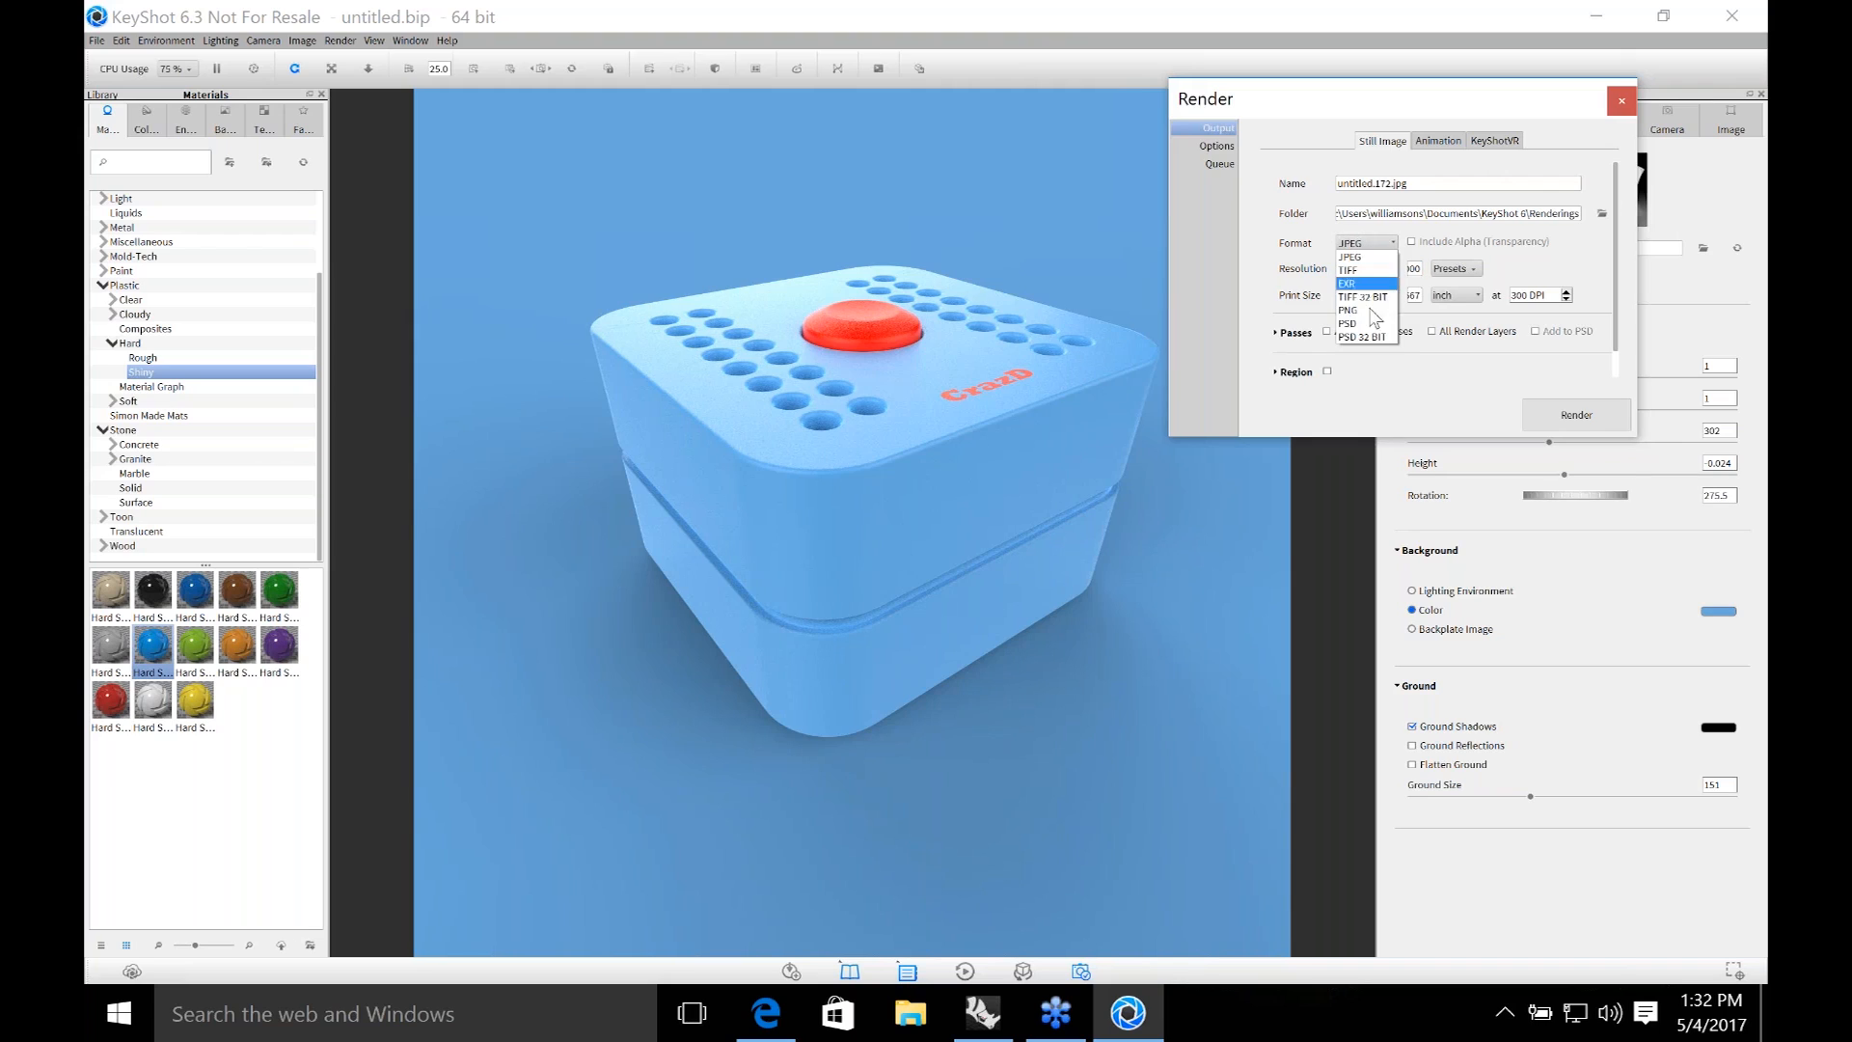
left_click(1381, 257)
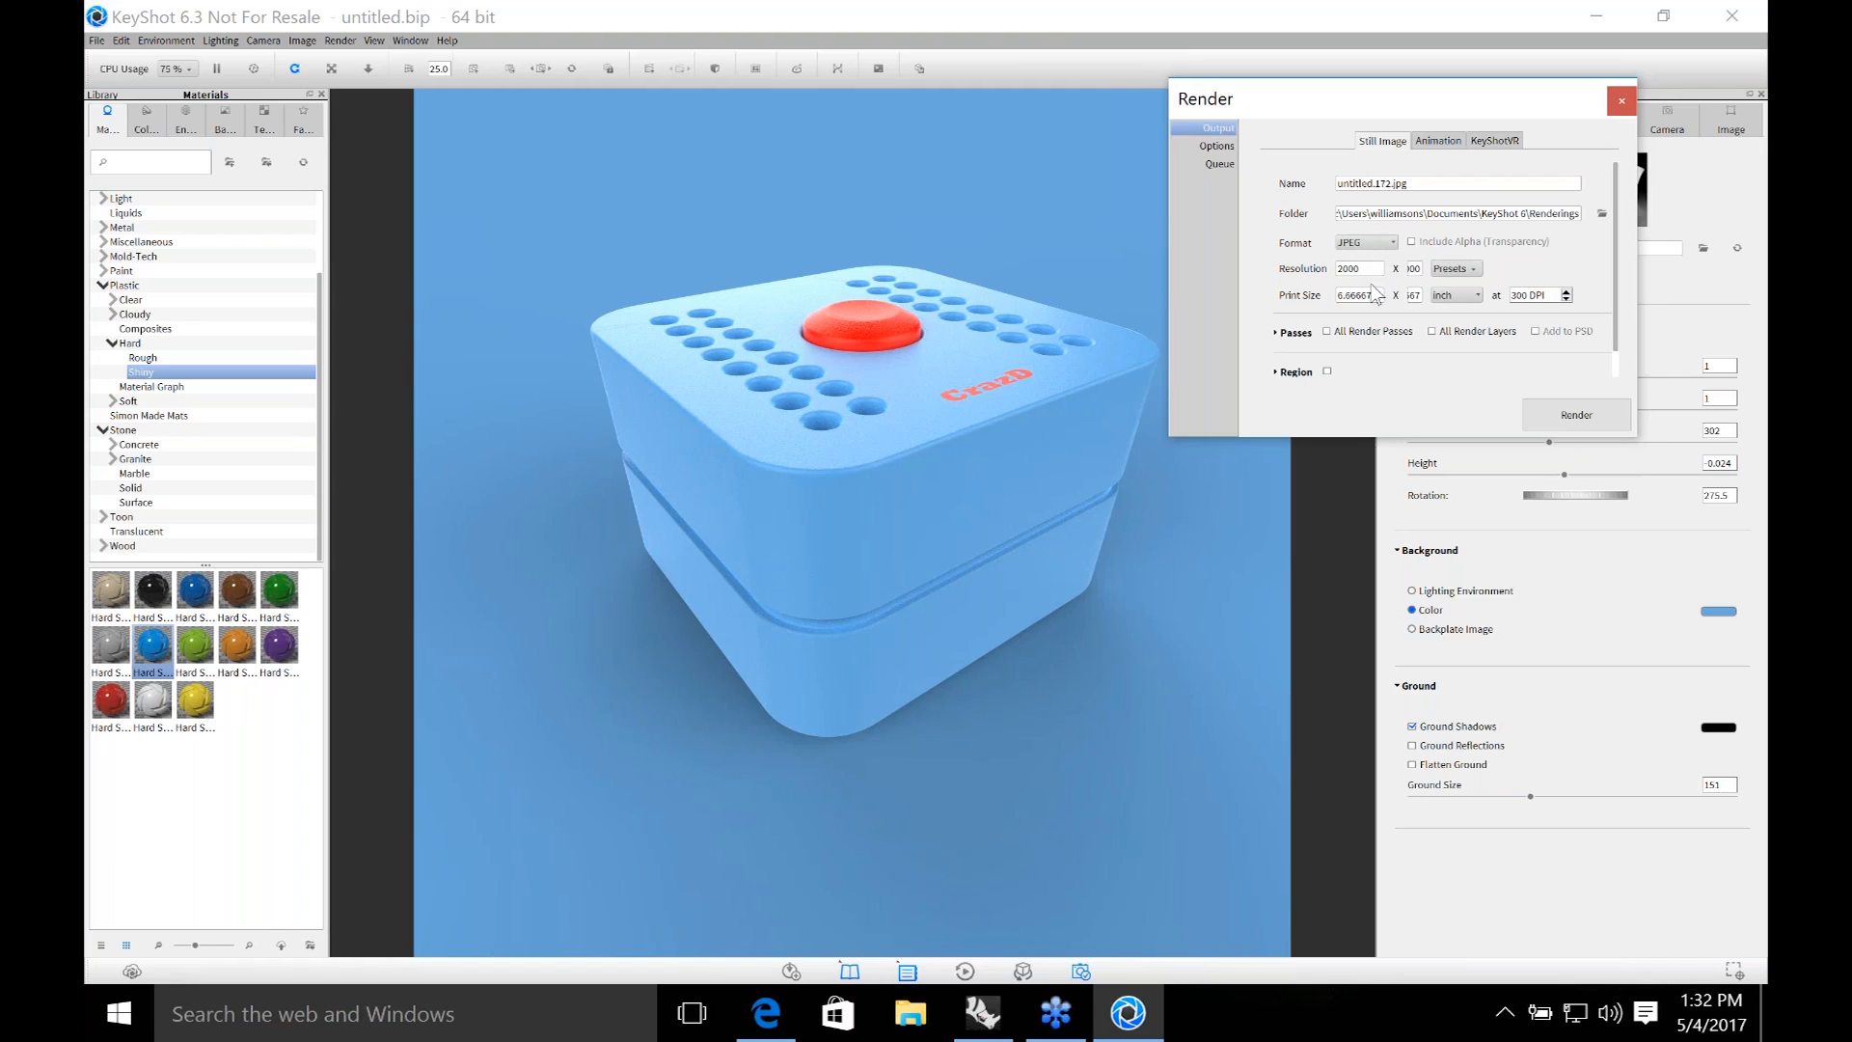
Set the render quality to Maximum Time with a limit of 0 hours and 20 minutes.
left_click(1217, 148)
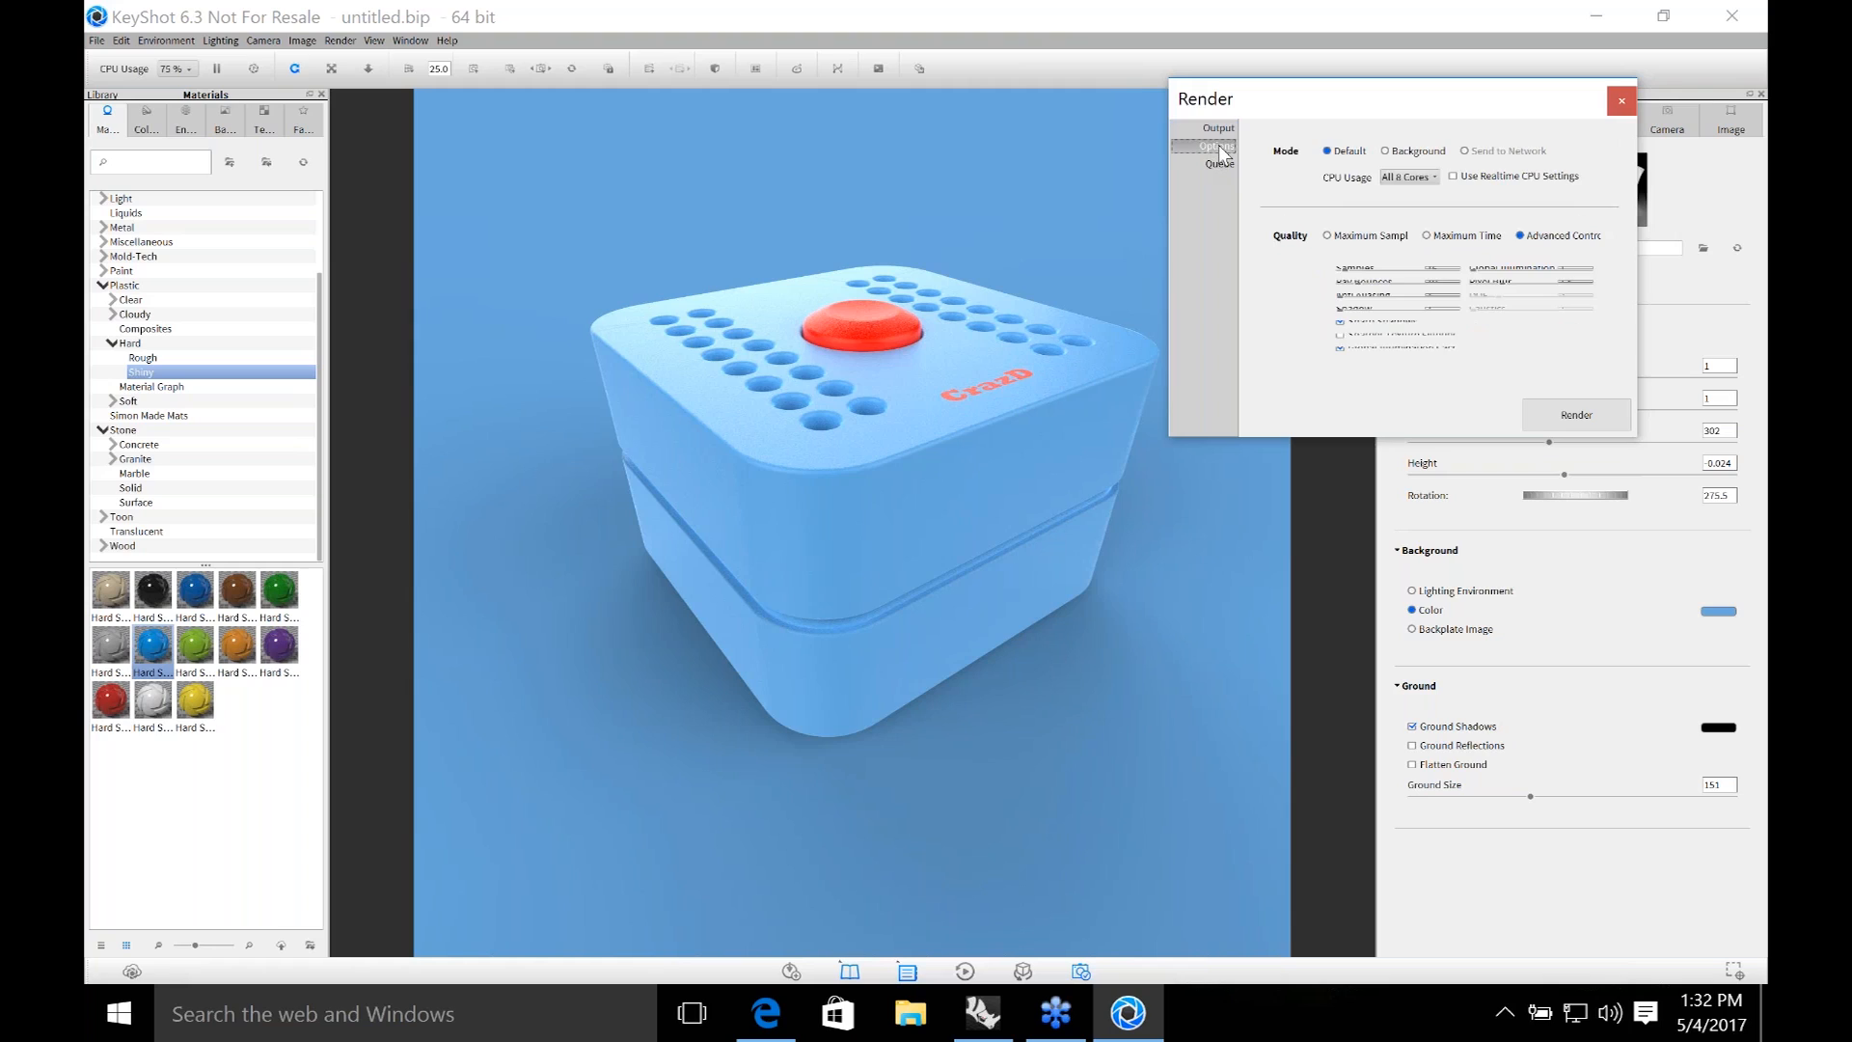
left_click(1420, 239)
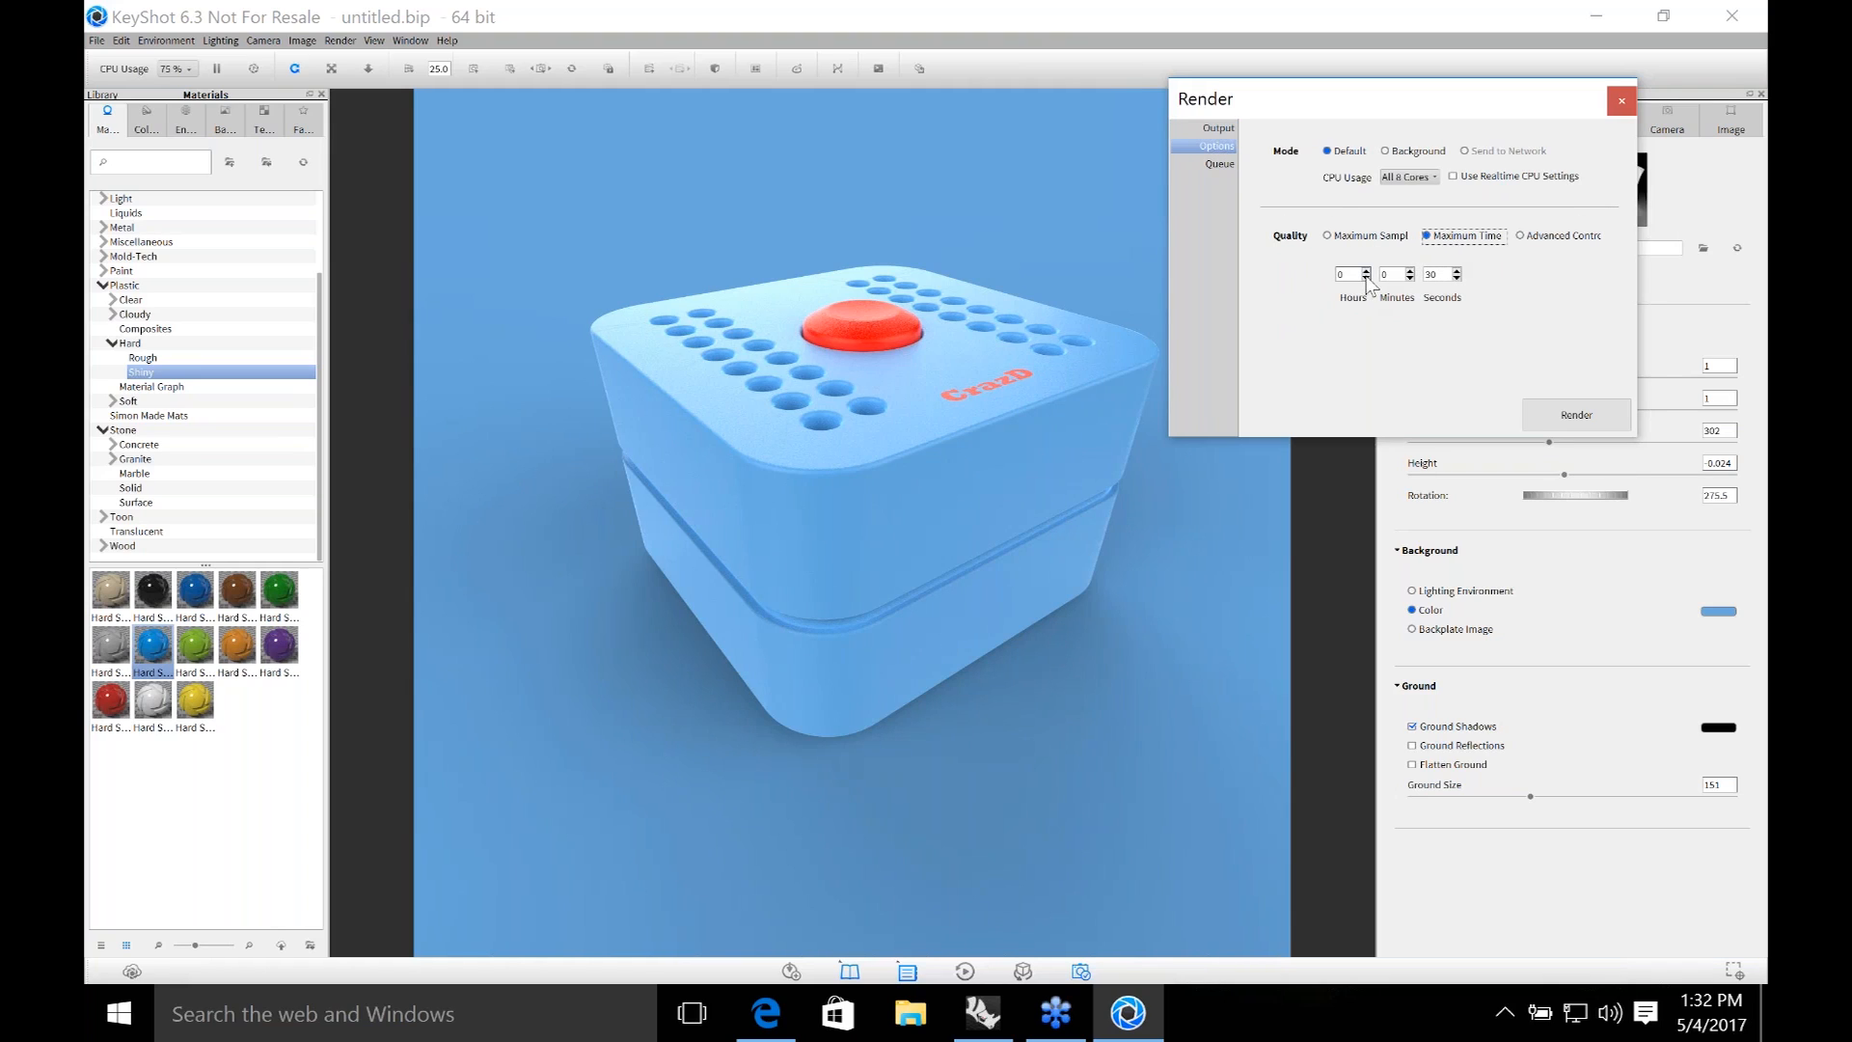
key("Tab")
type("20")
key("Tab")
key("Tab")
type("0")
double_click(1341, 275)
type("0")
key("Tab")
type("20")
Add the blue scene as a job to the render queue, check the queued entries and close the render settings.
left_click(1235, 166)
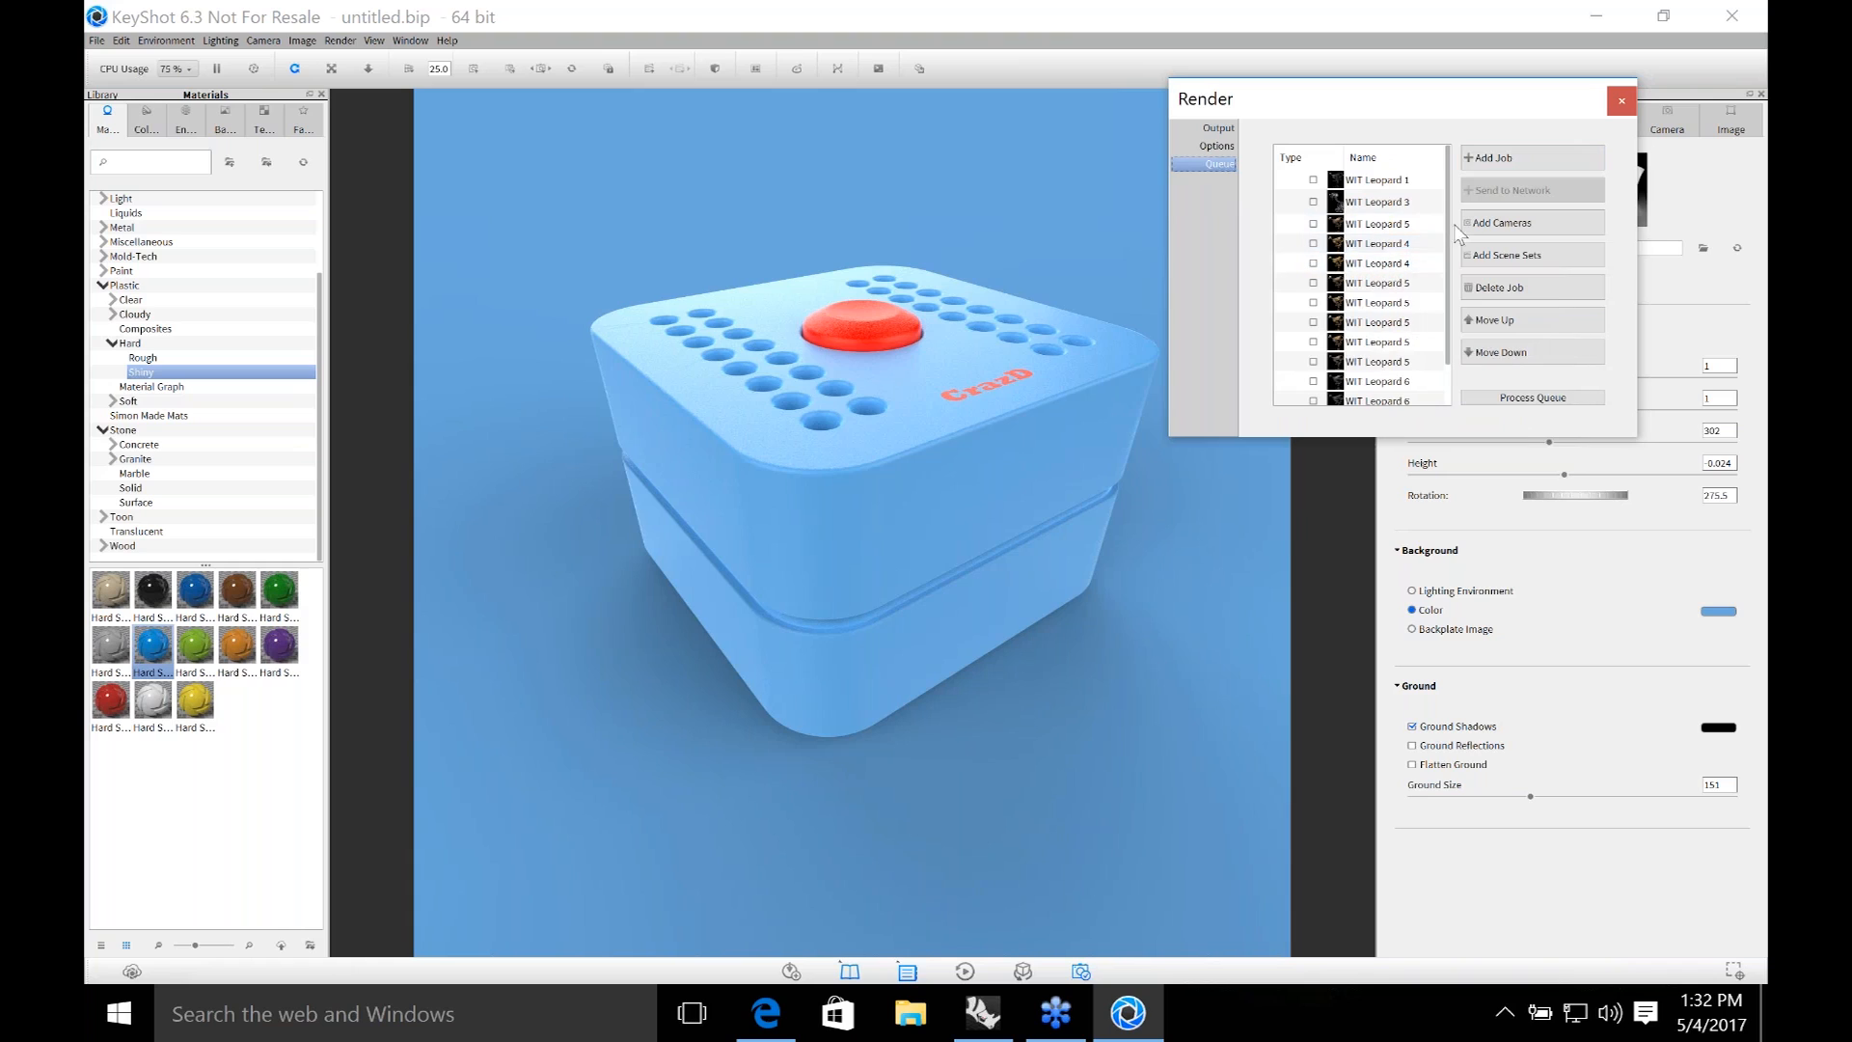
scroll(1453, 253, "down", 2)
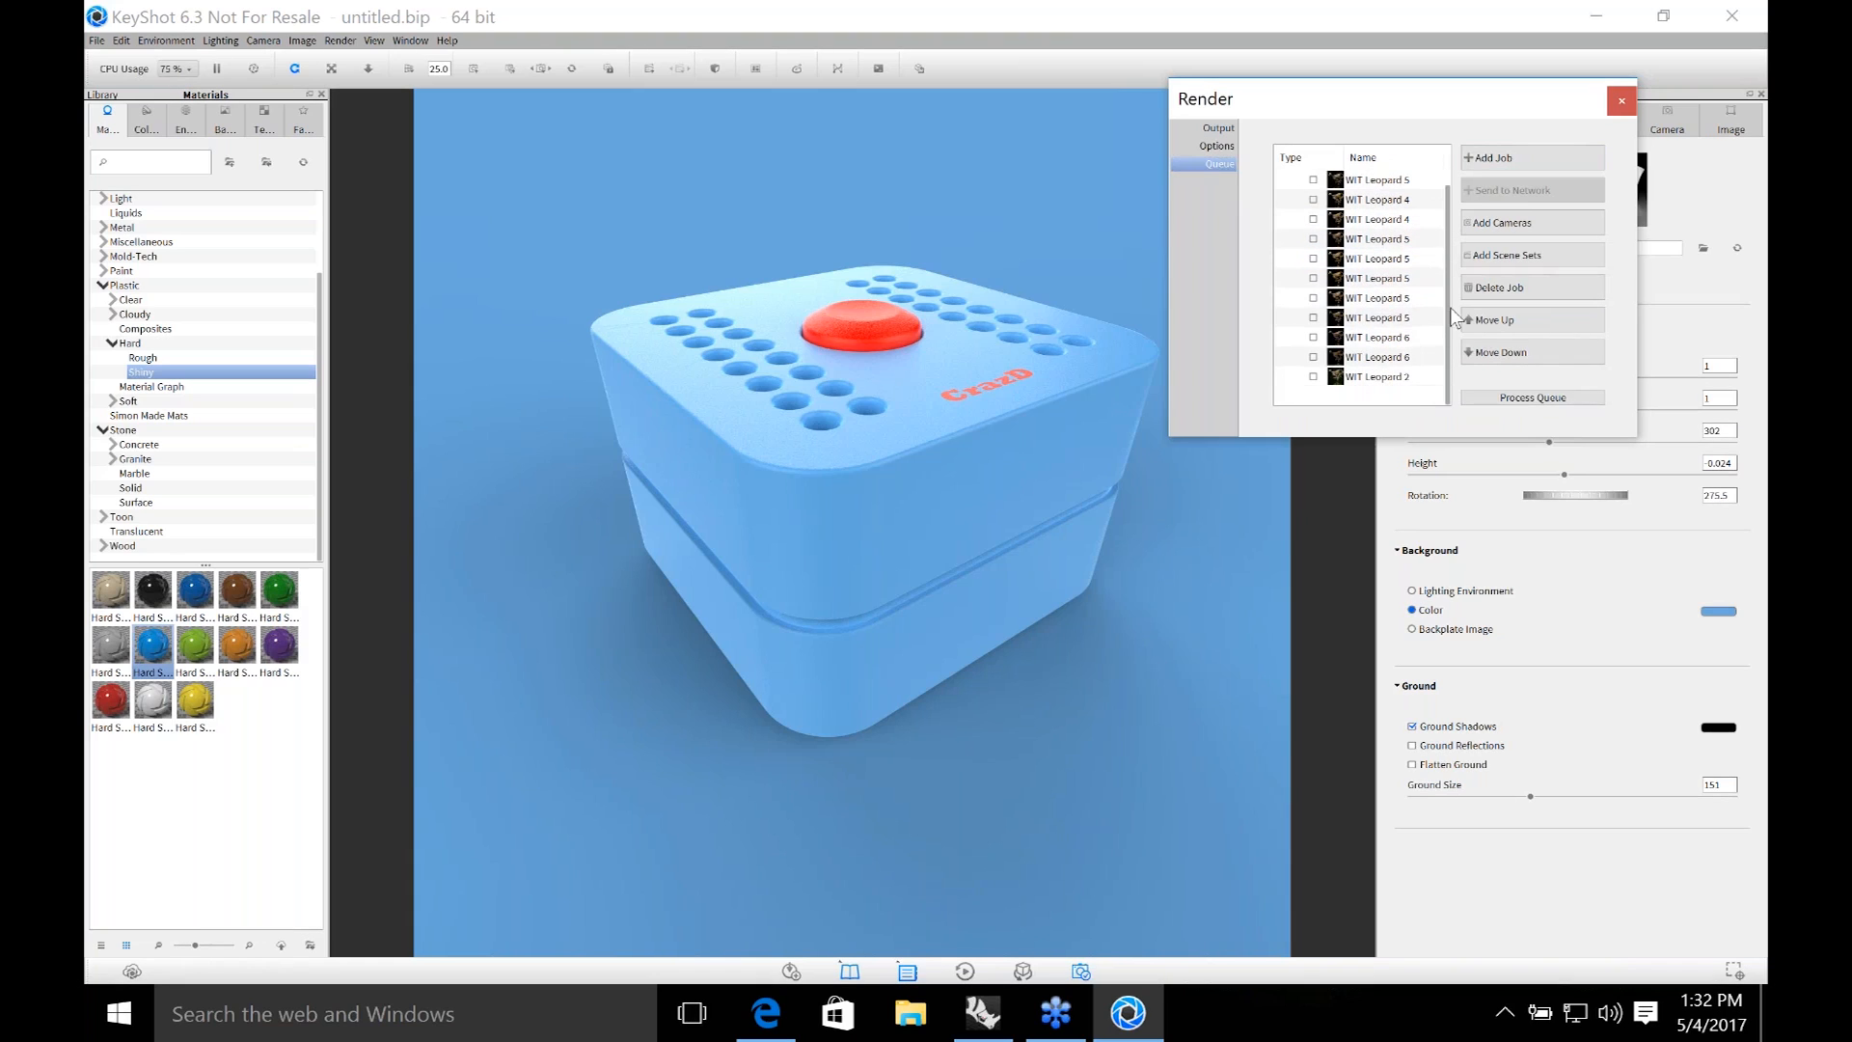
left_click(1491, 157)
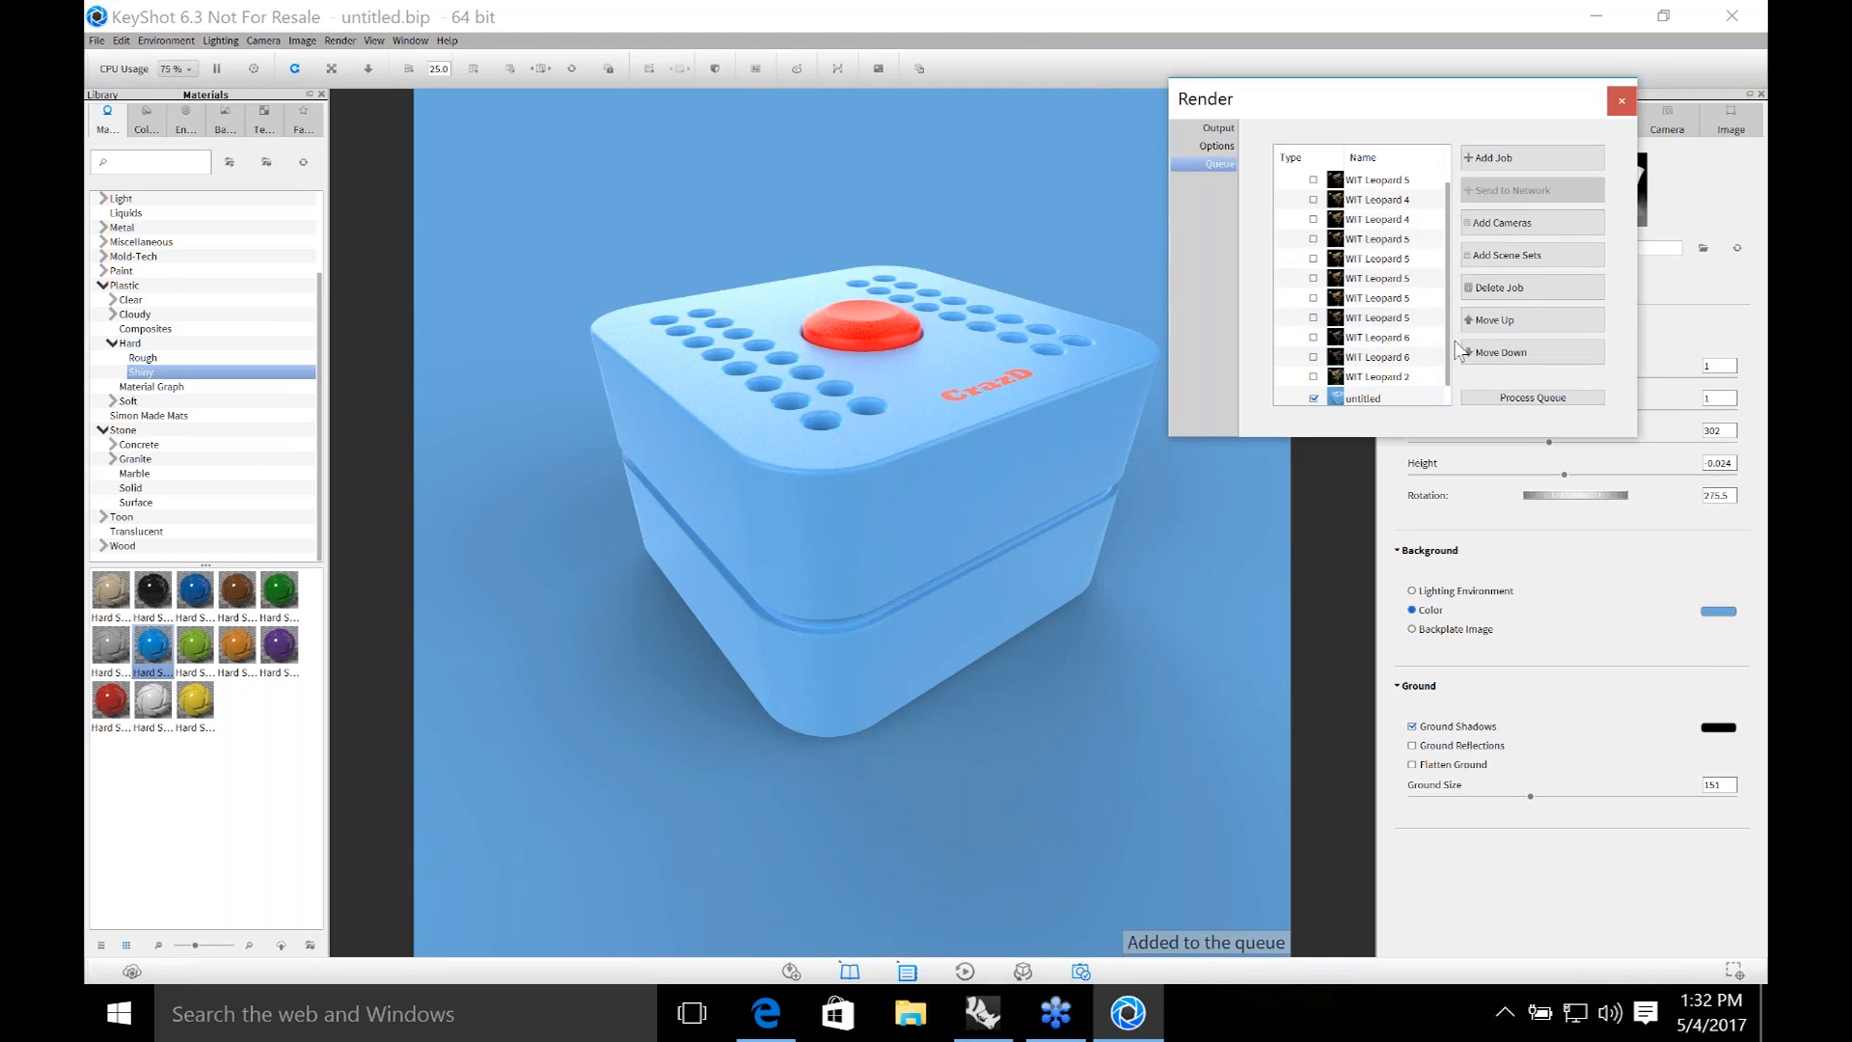
scroll(1427, 366, "down", 1)
mouse_move(1312, 386)
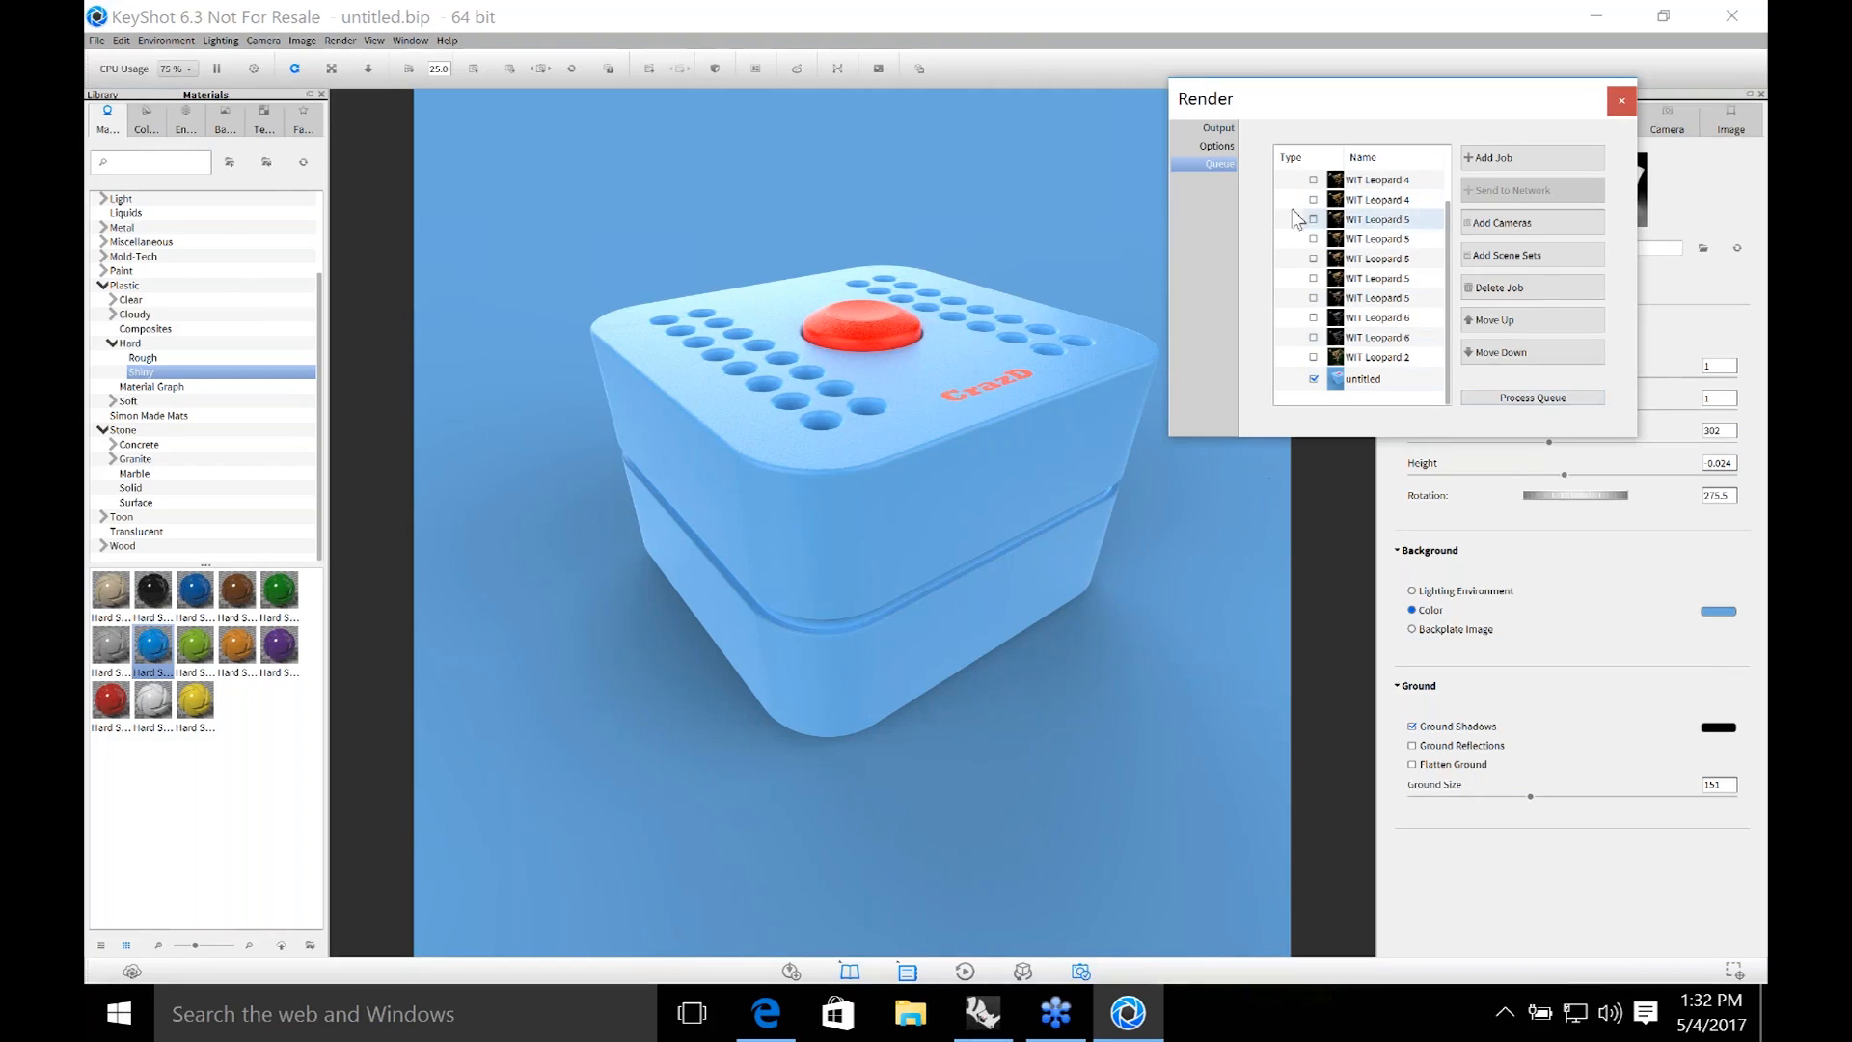
mouse_move(1362, 364)
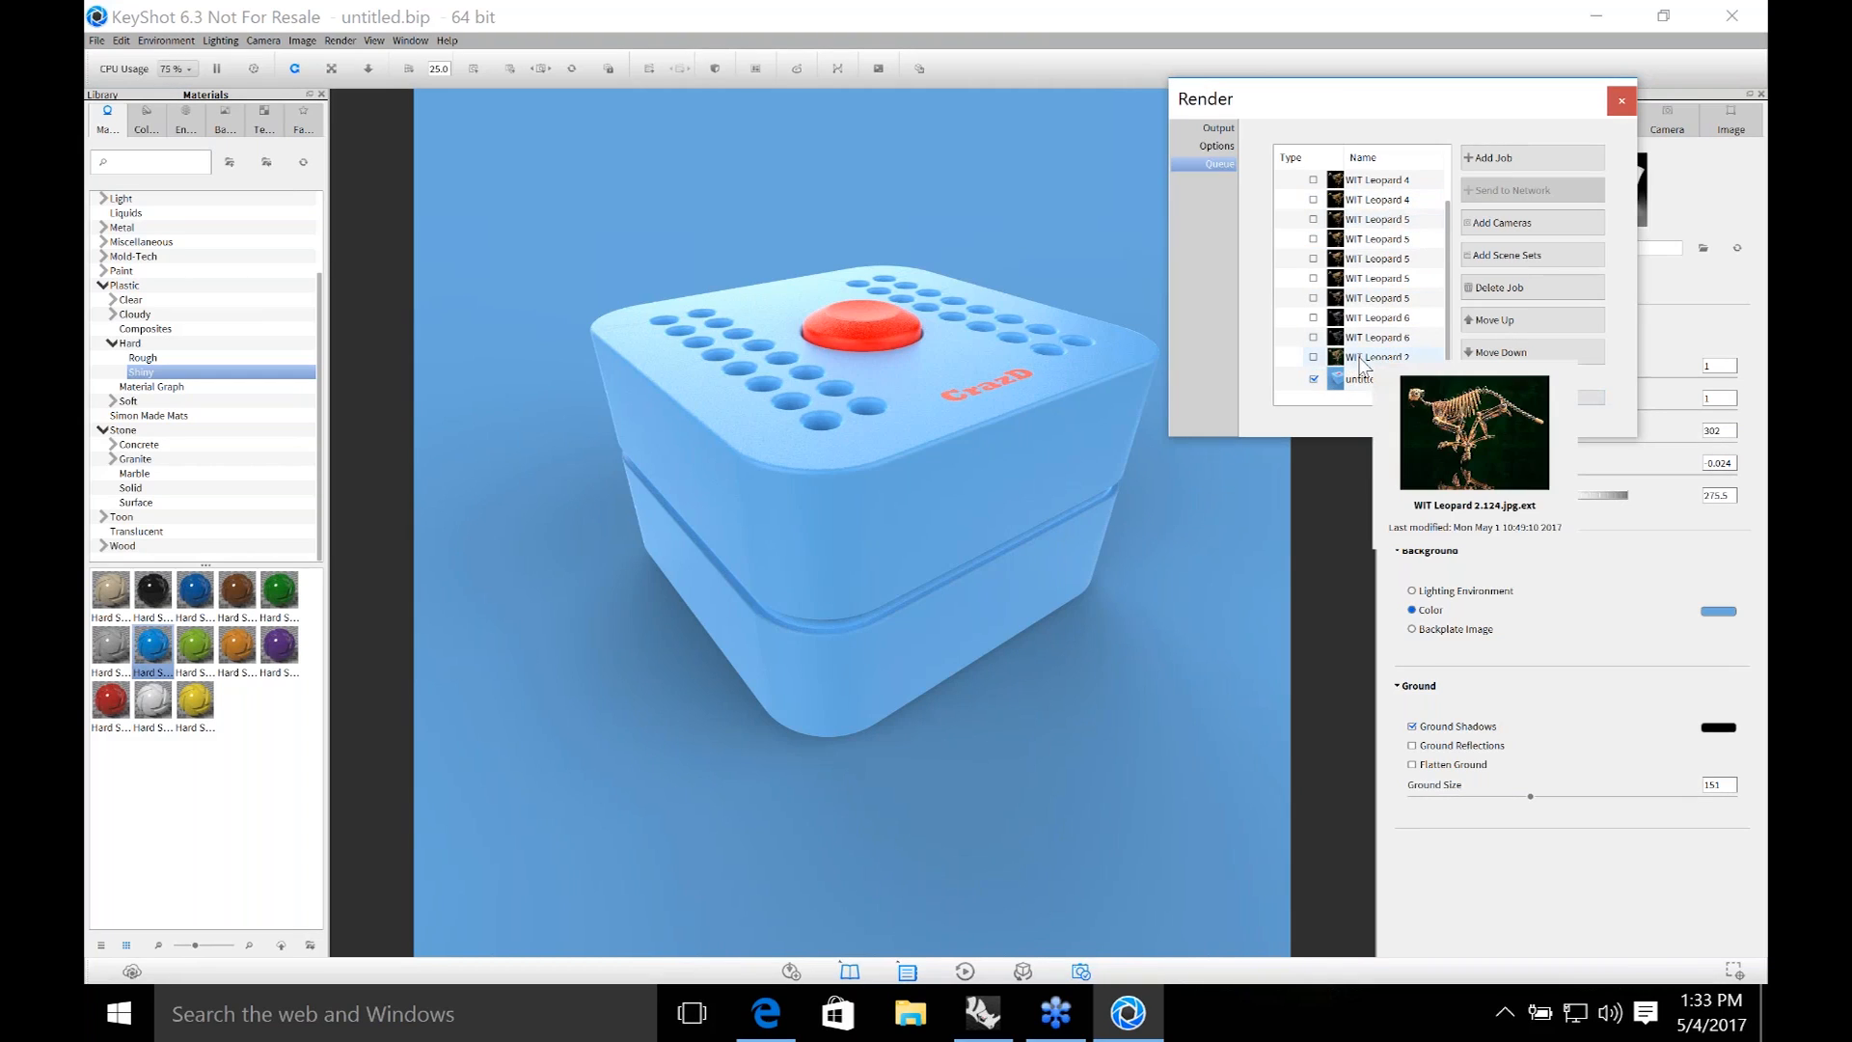
left_click(1206, 527)
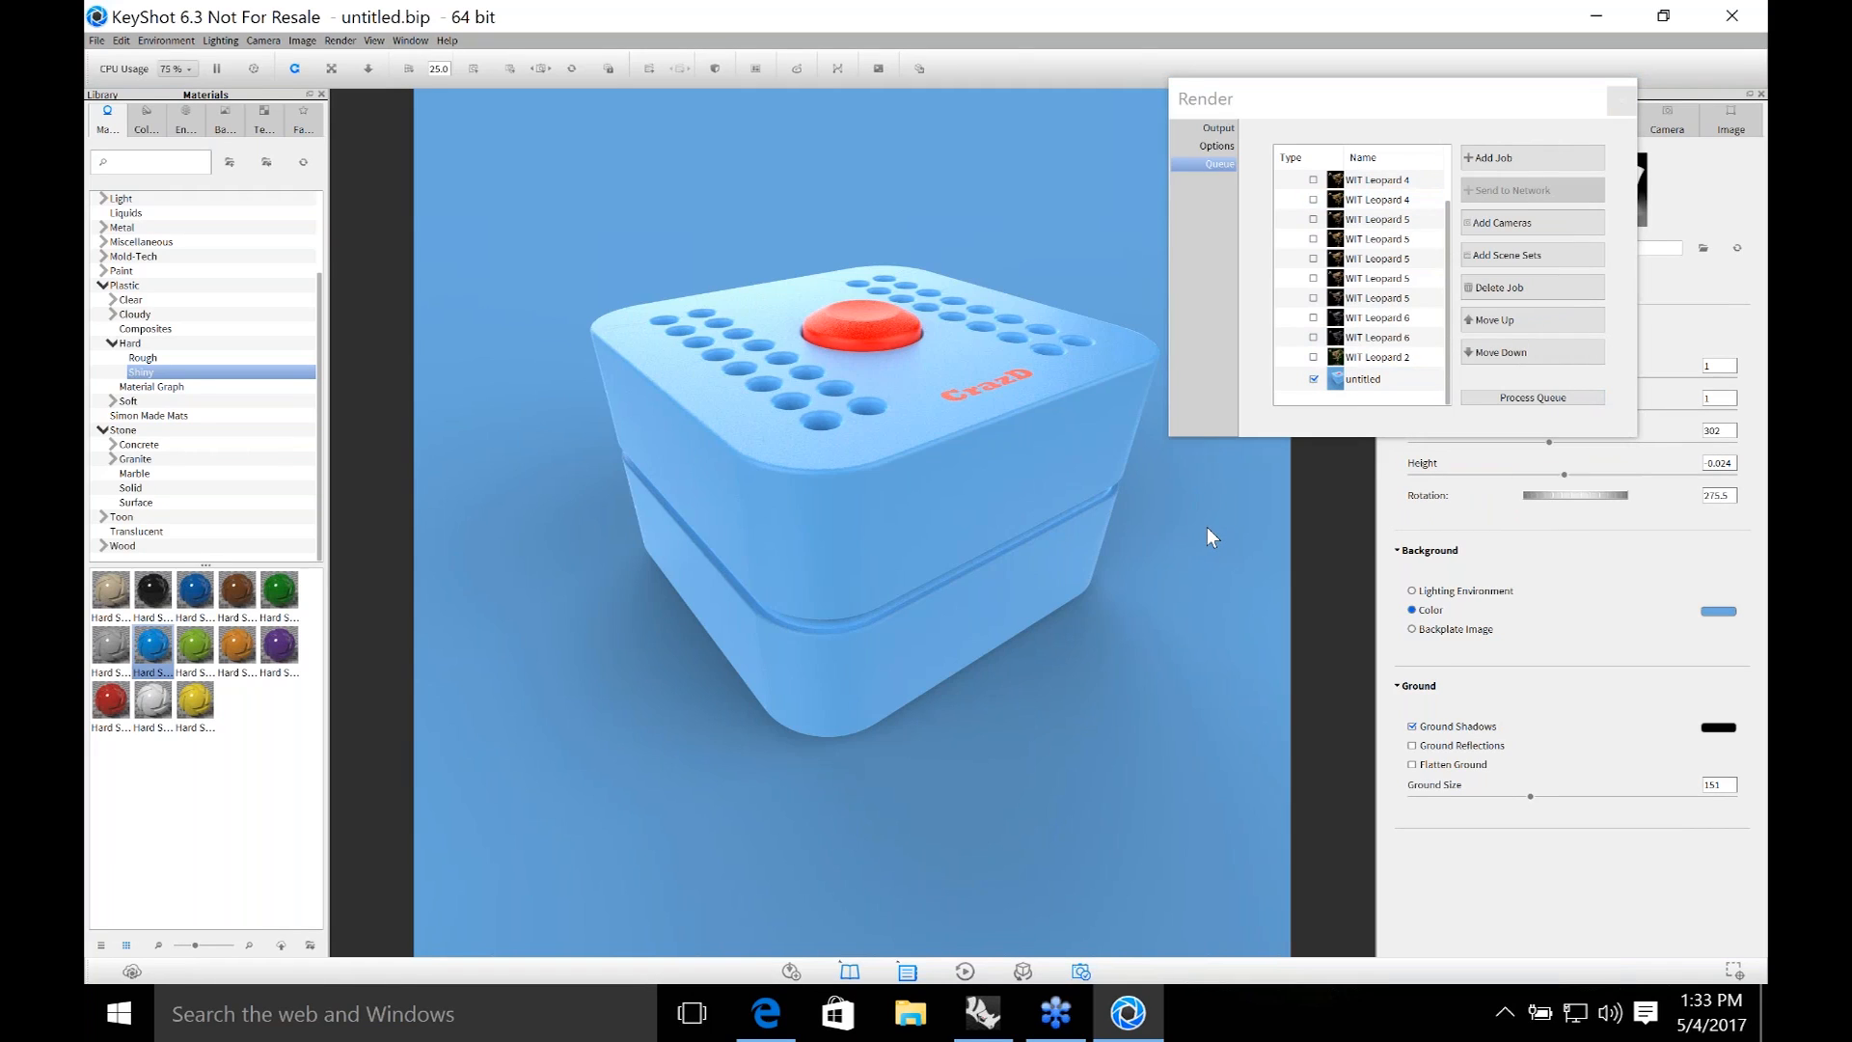
left_click(1622, 96)
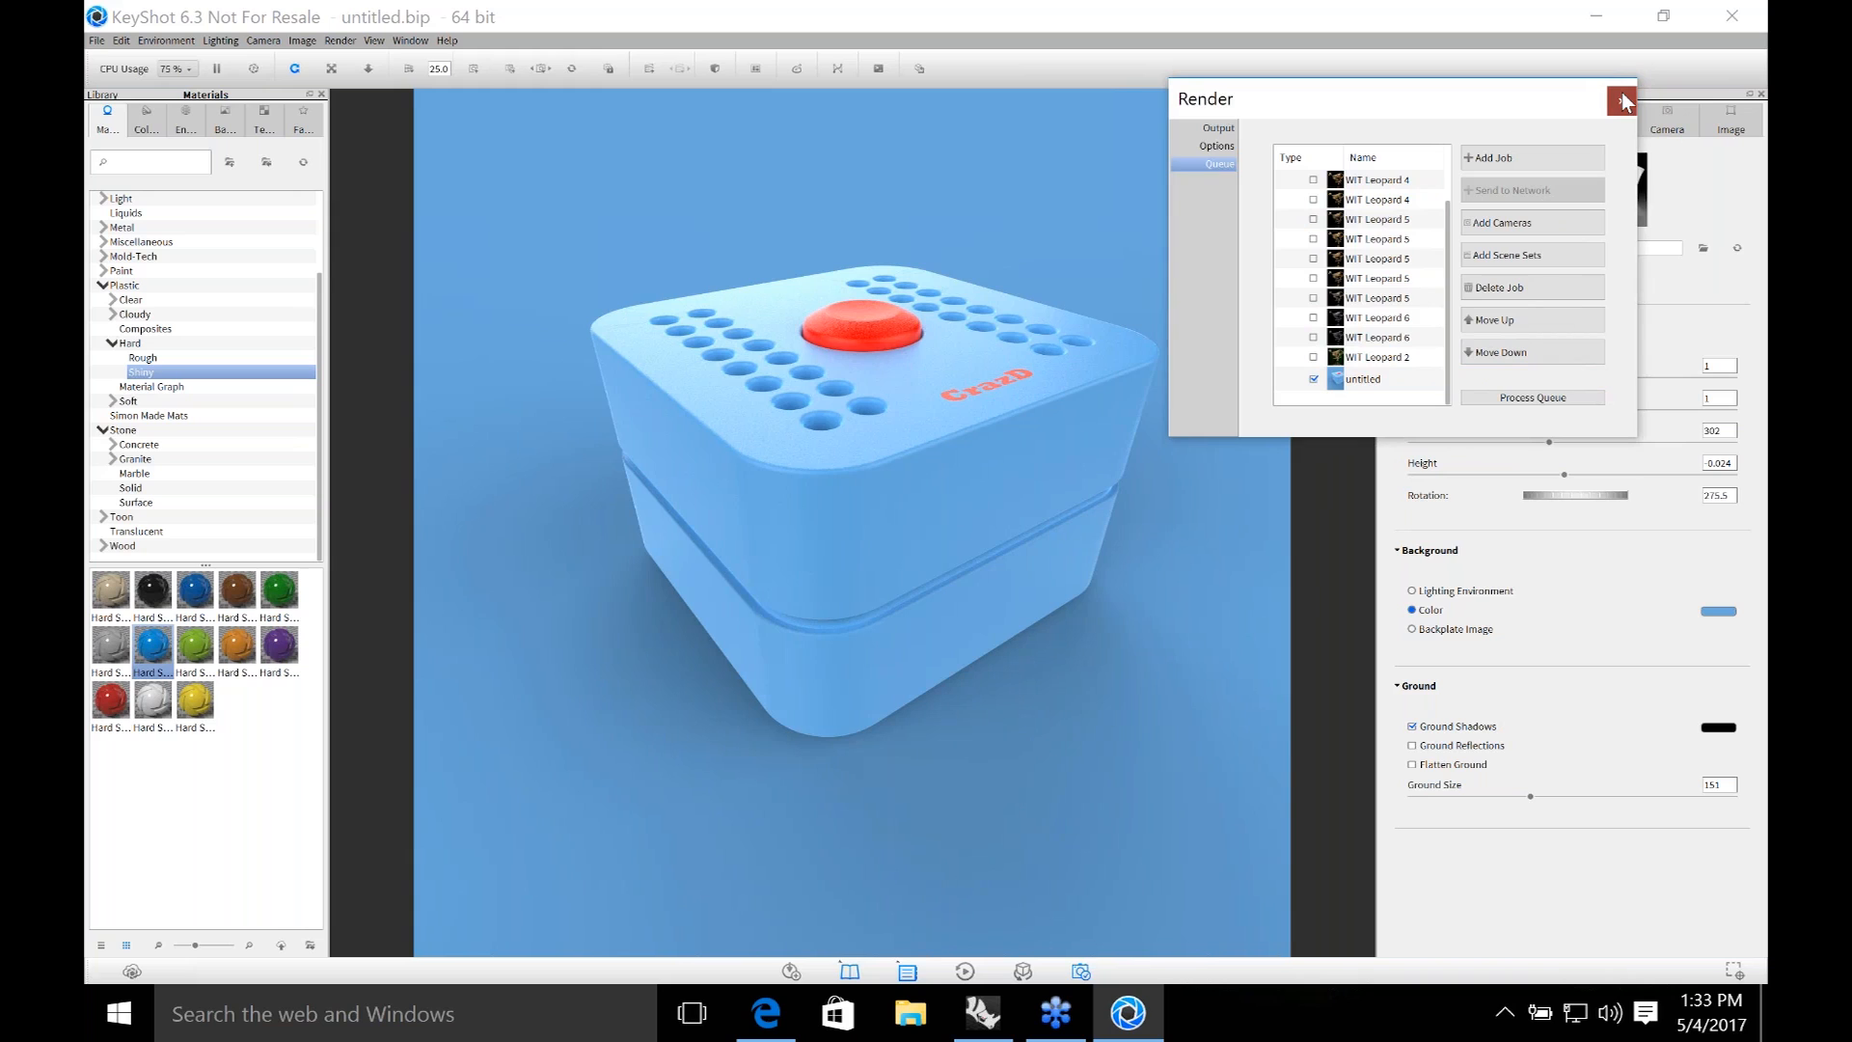
Change the box body's diffuse color to yellow (RGB 248, 214, 103).
double_click(994, 500)
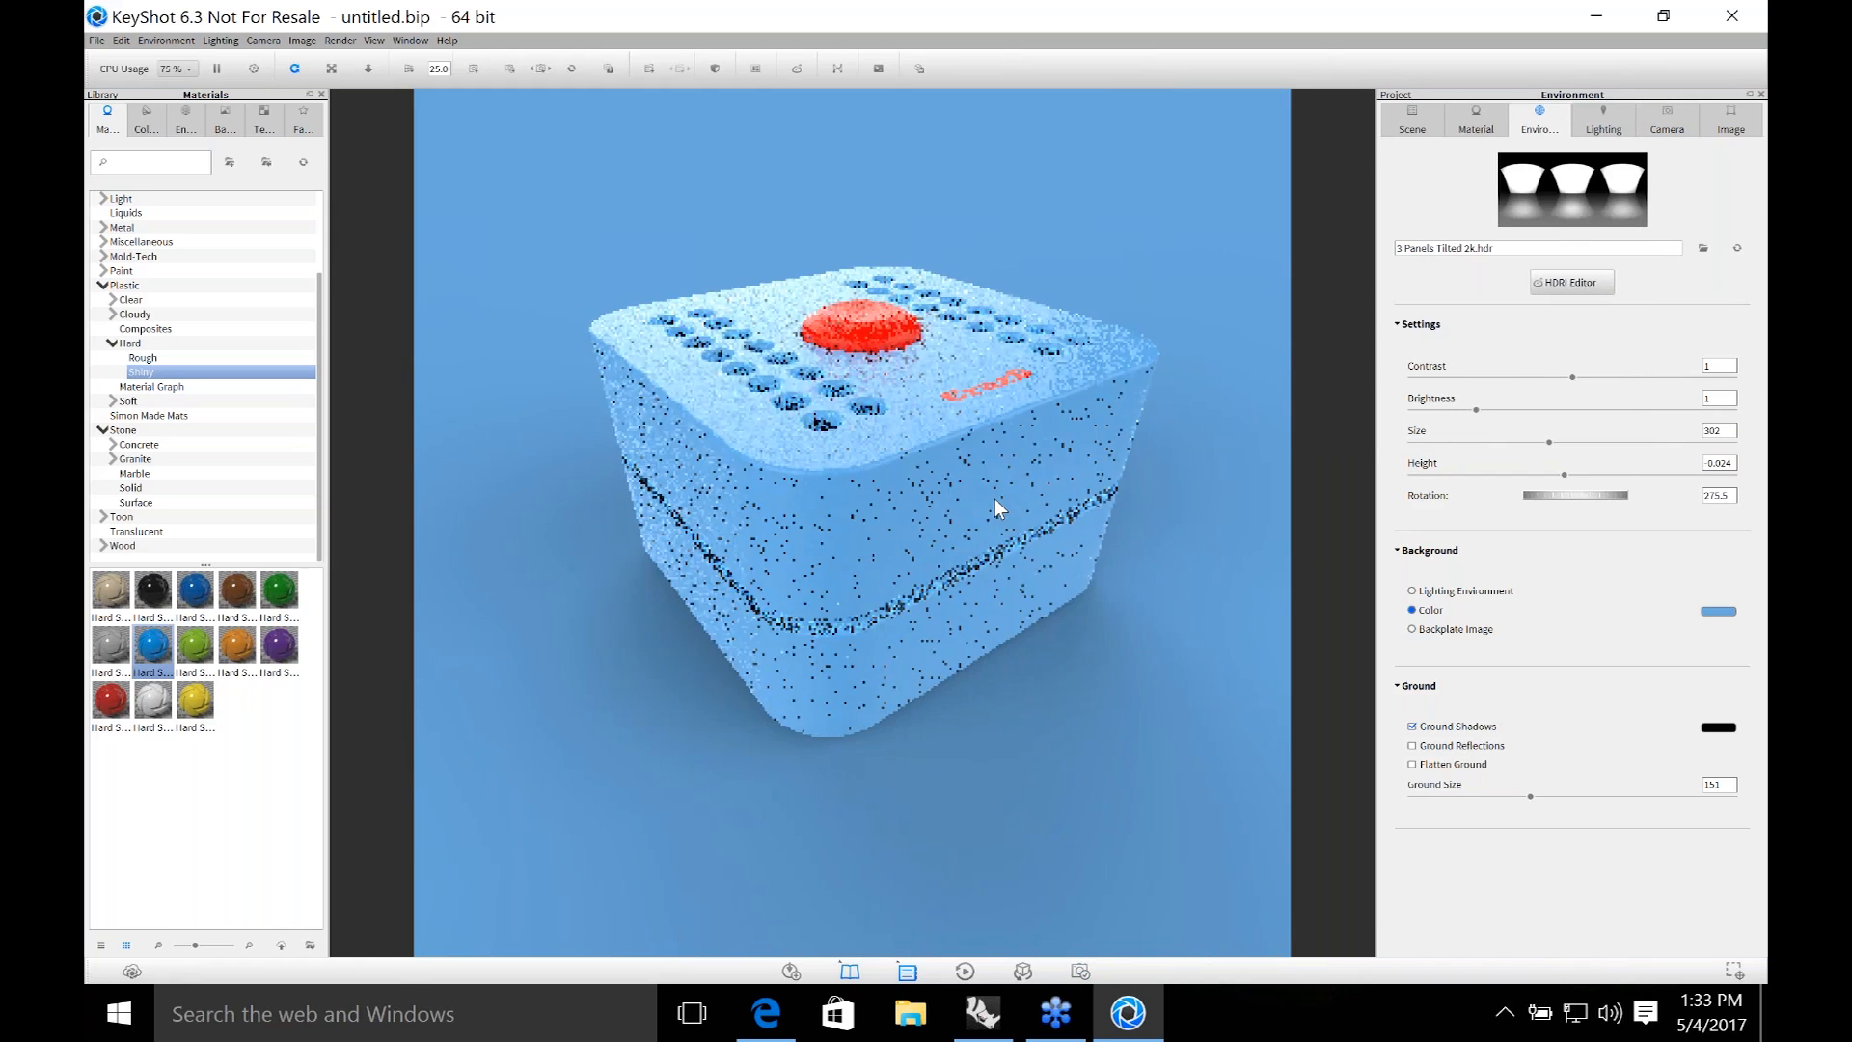
left_click(1748, 292)
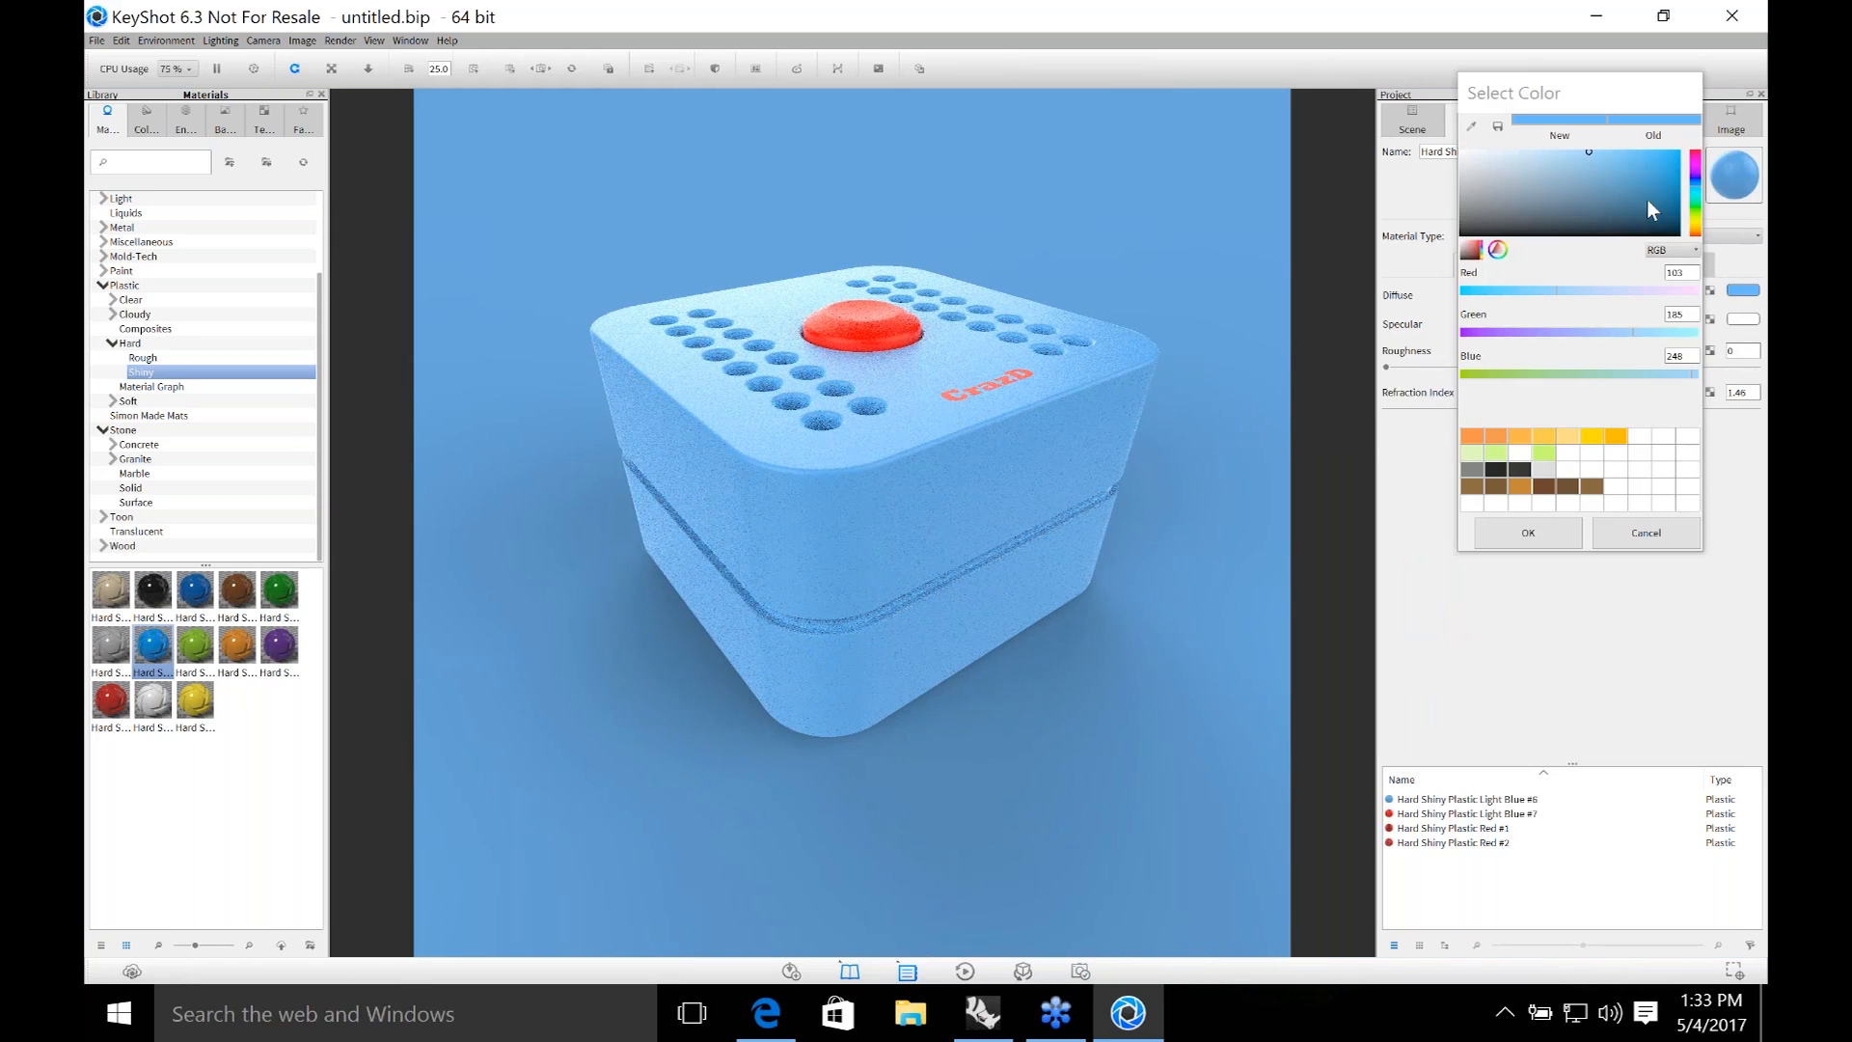
left_click(1696, 232)
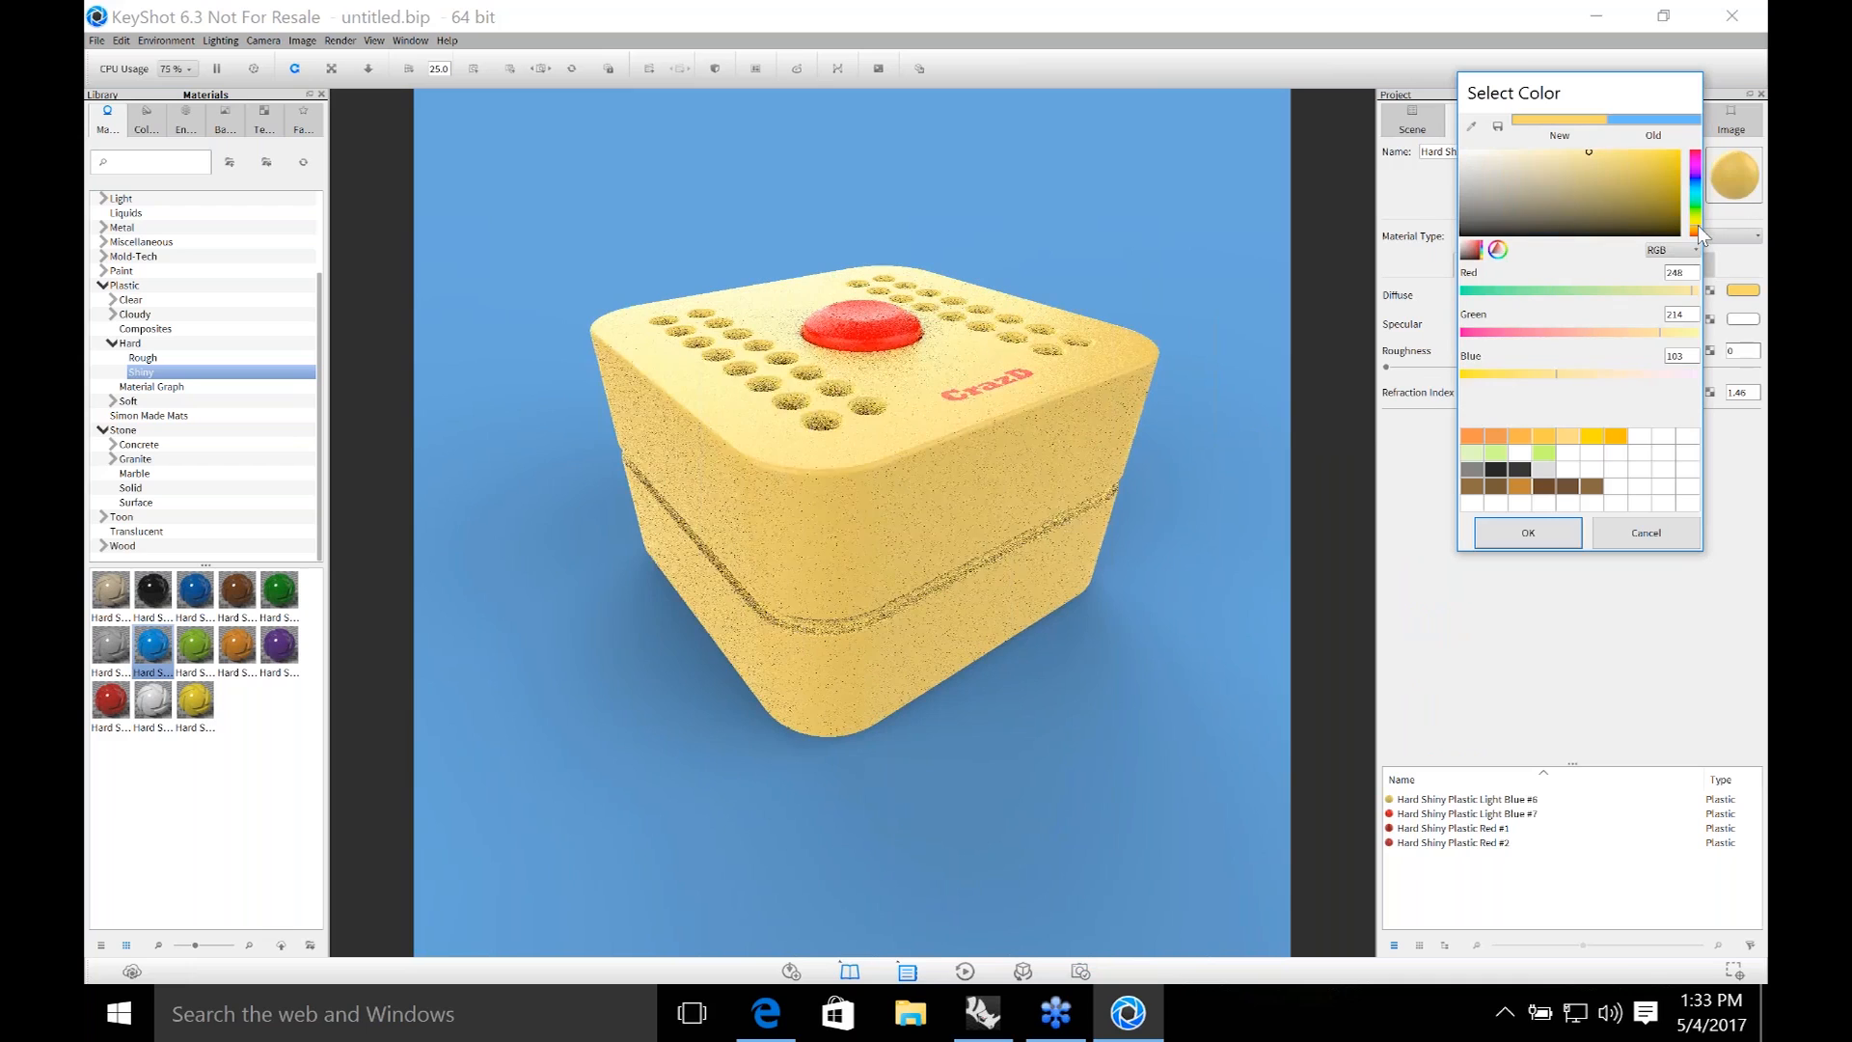
left_click(1524, 534)
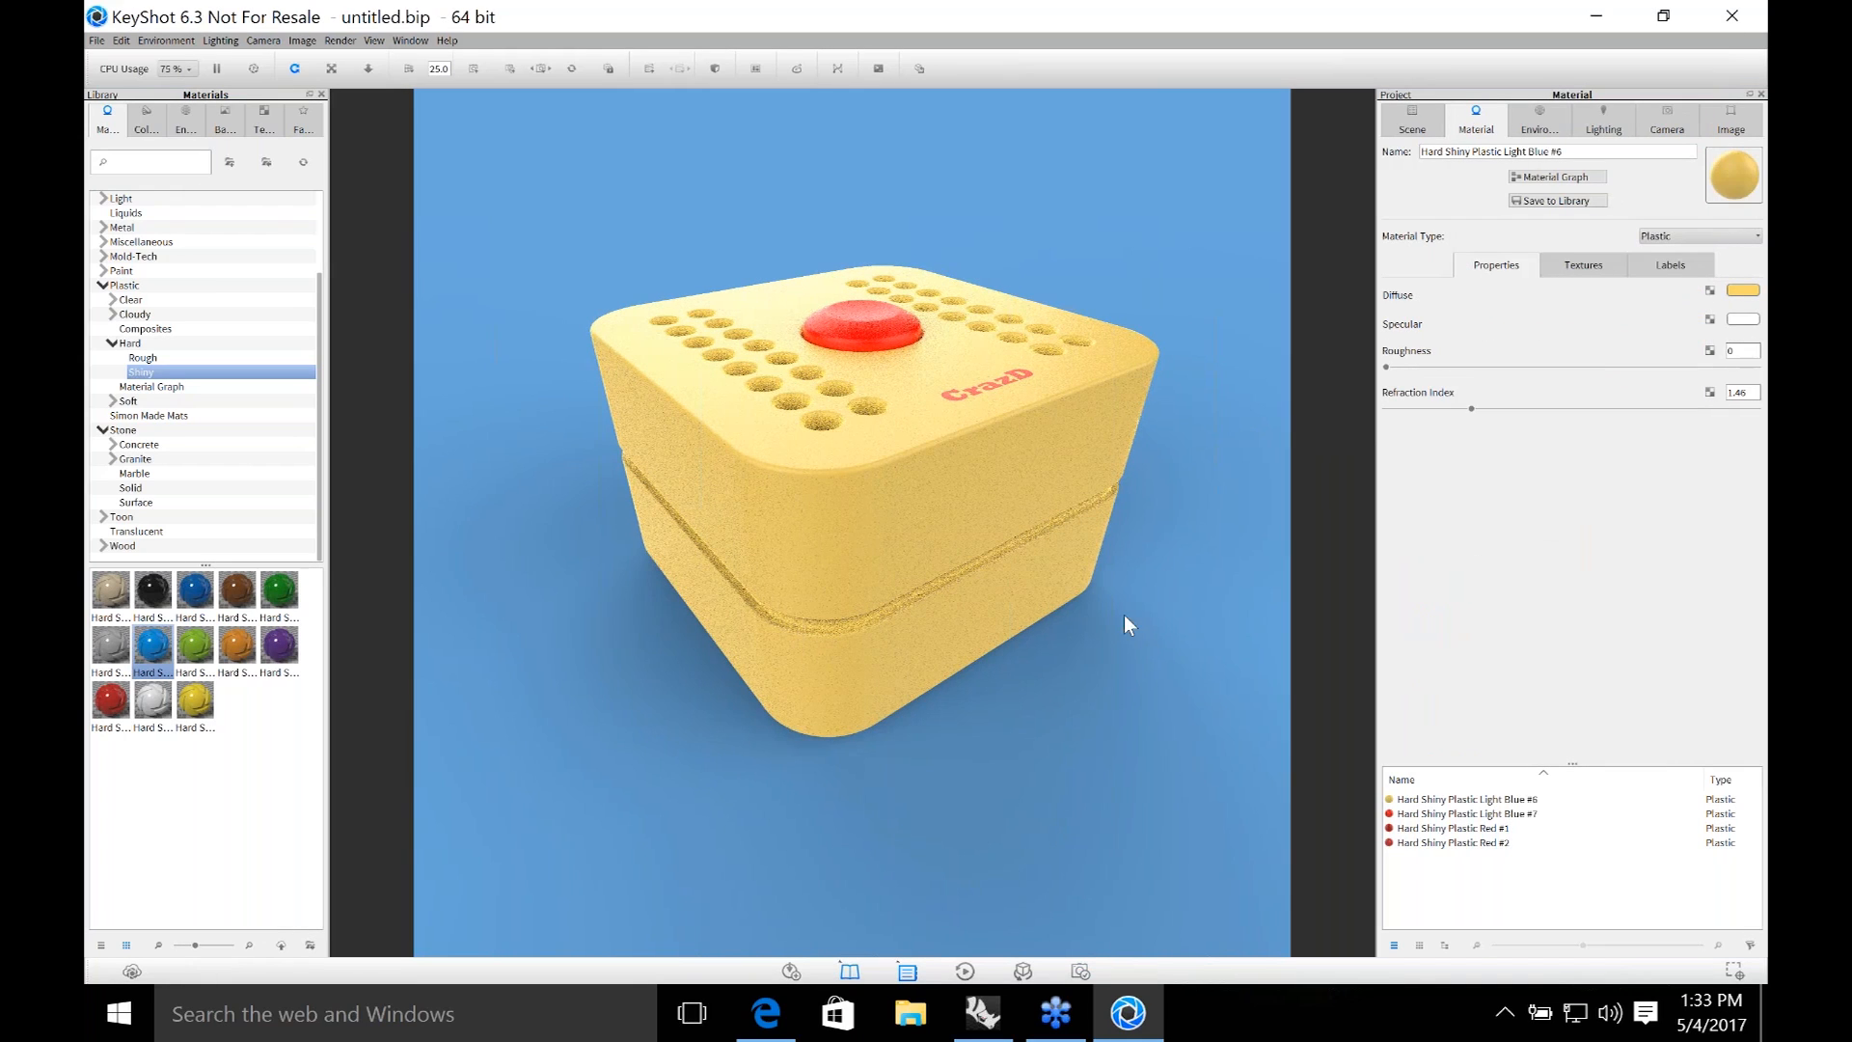
Set the environment's background color to a pale yellow sampled from the box (RGB 255, 232, 156).
left_click(1540, 121)
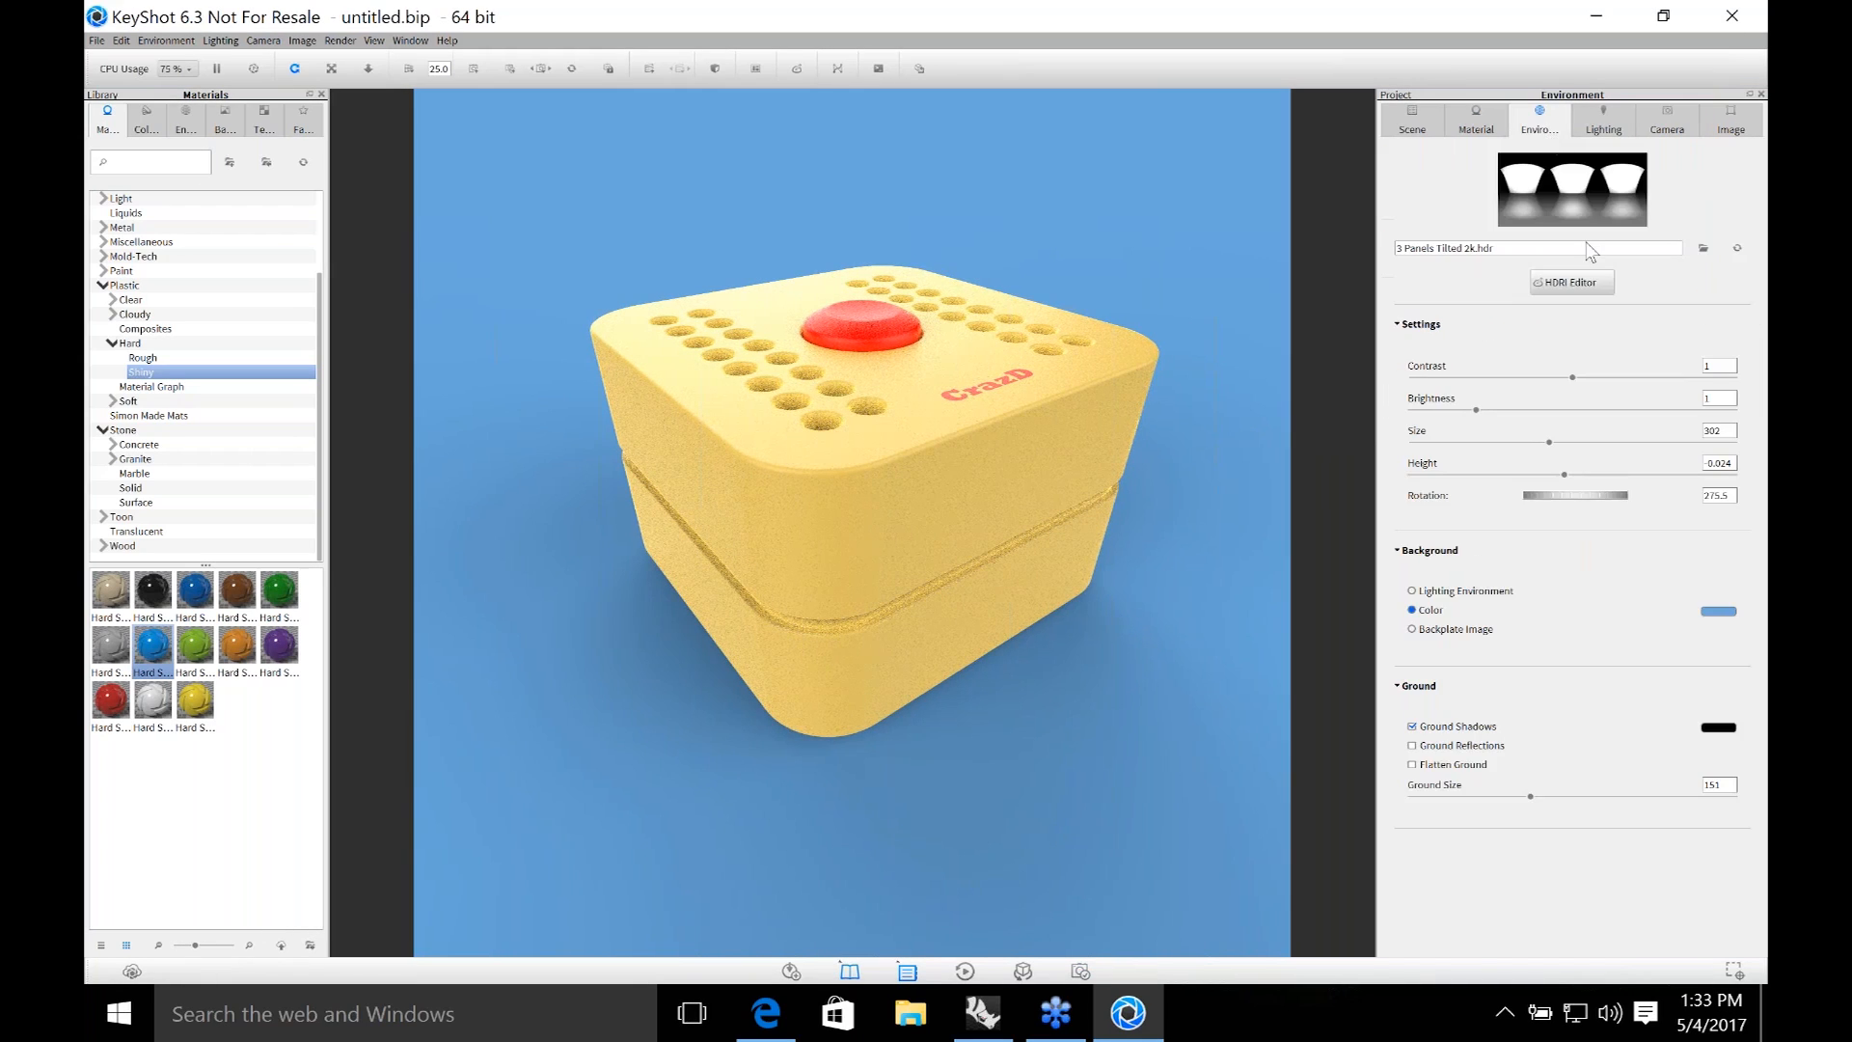
left_click(1722, 611)
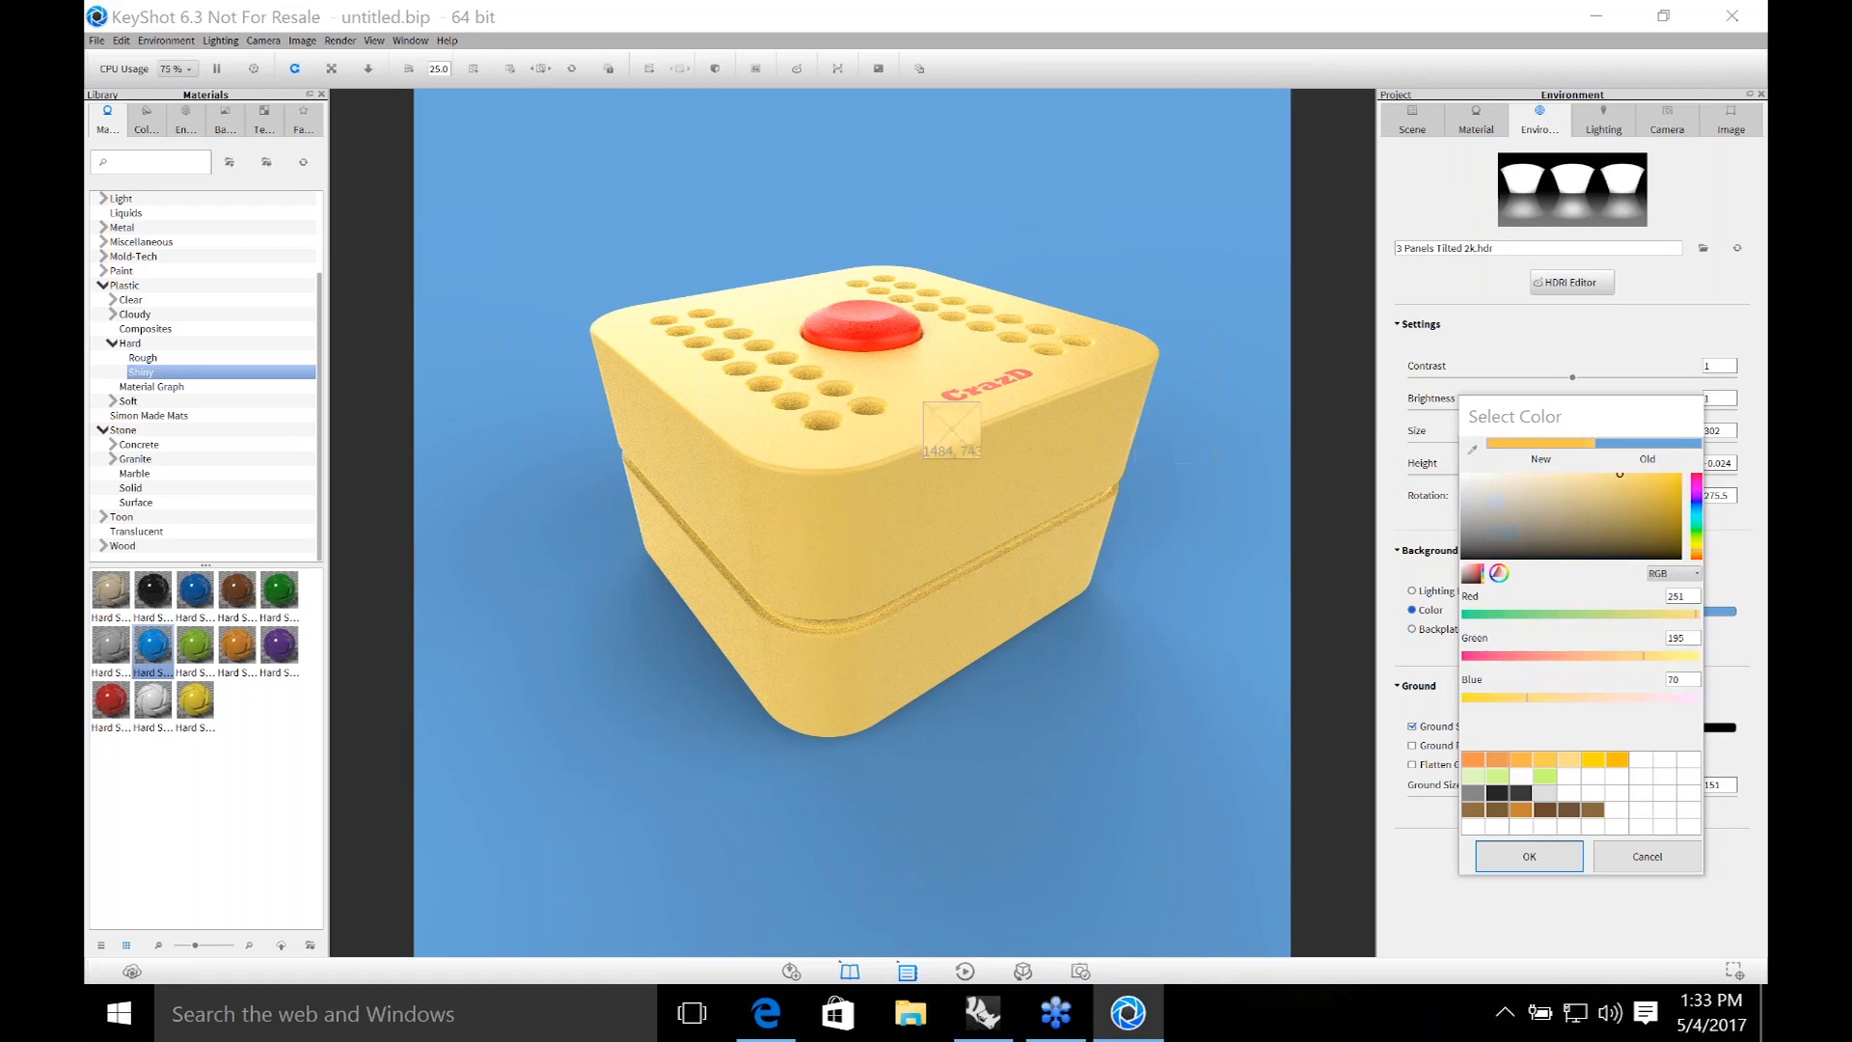
left_click(963, 432)
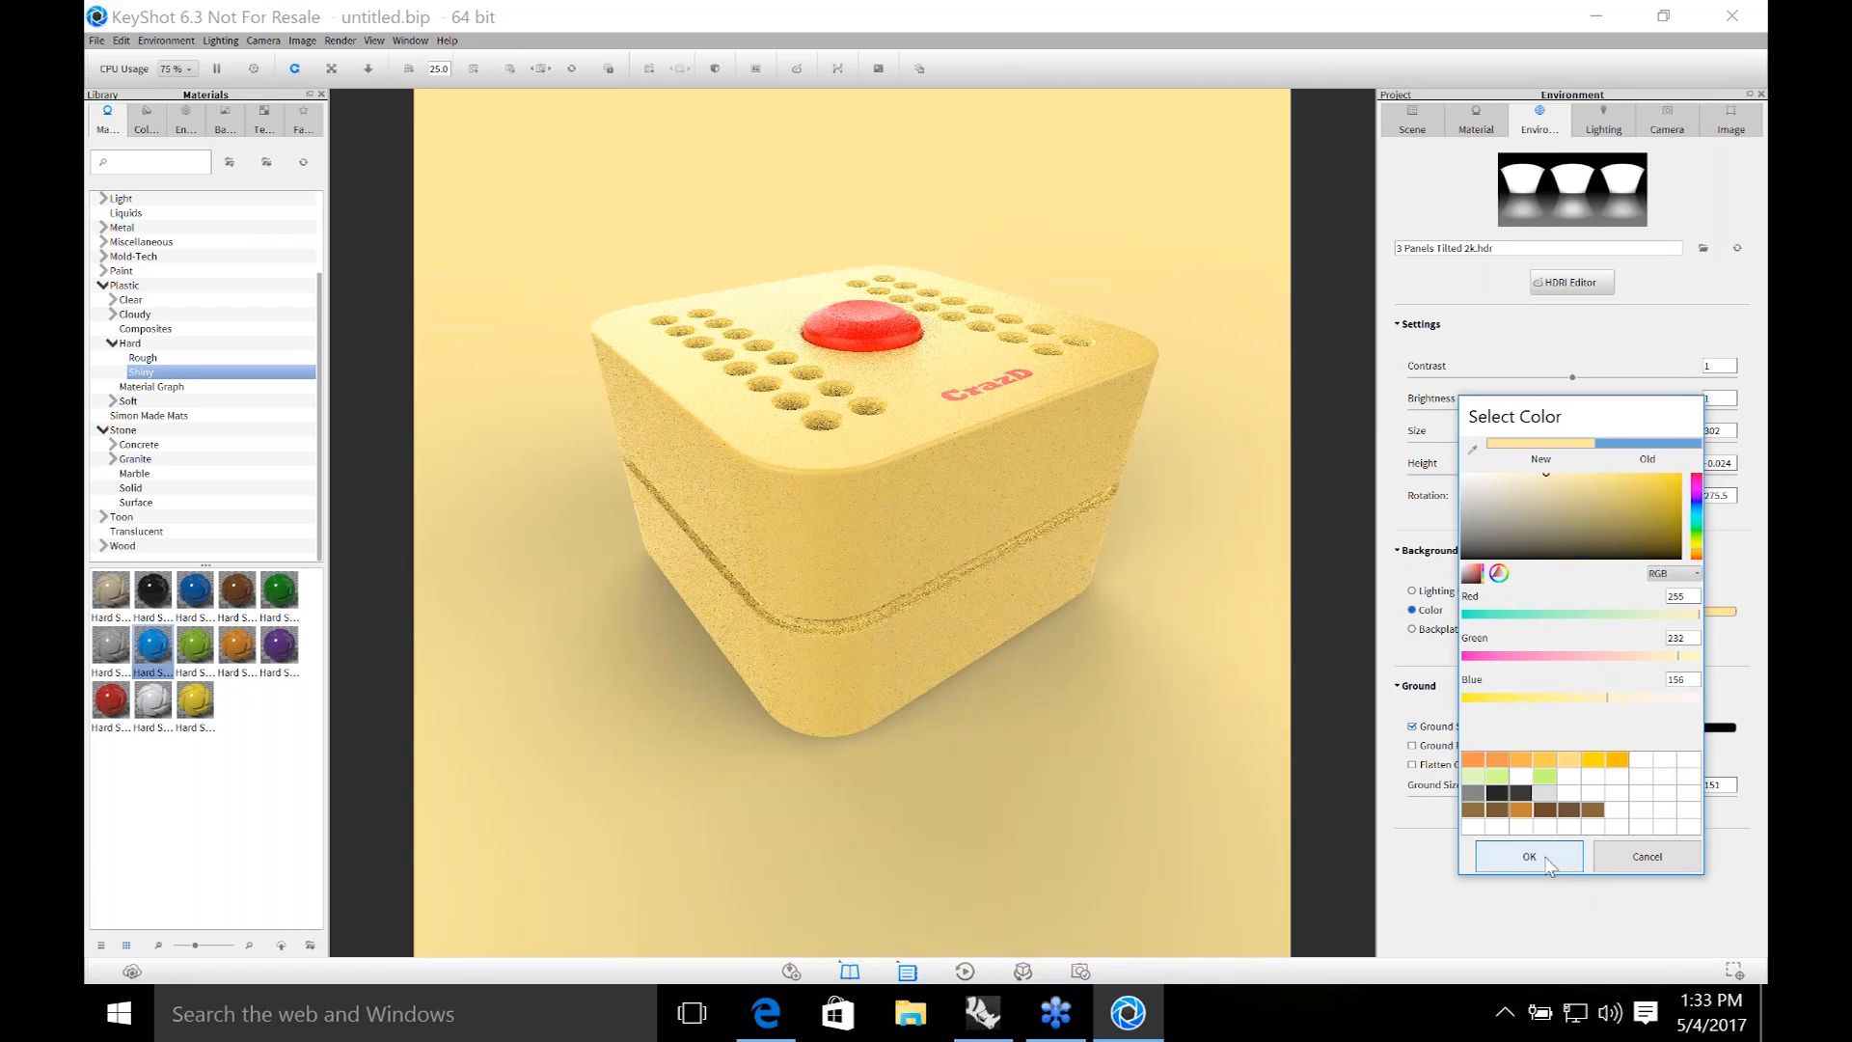
left_click(1565, 858)
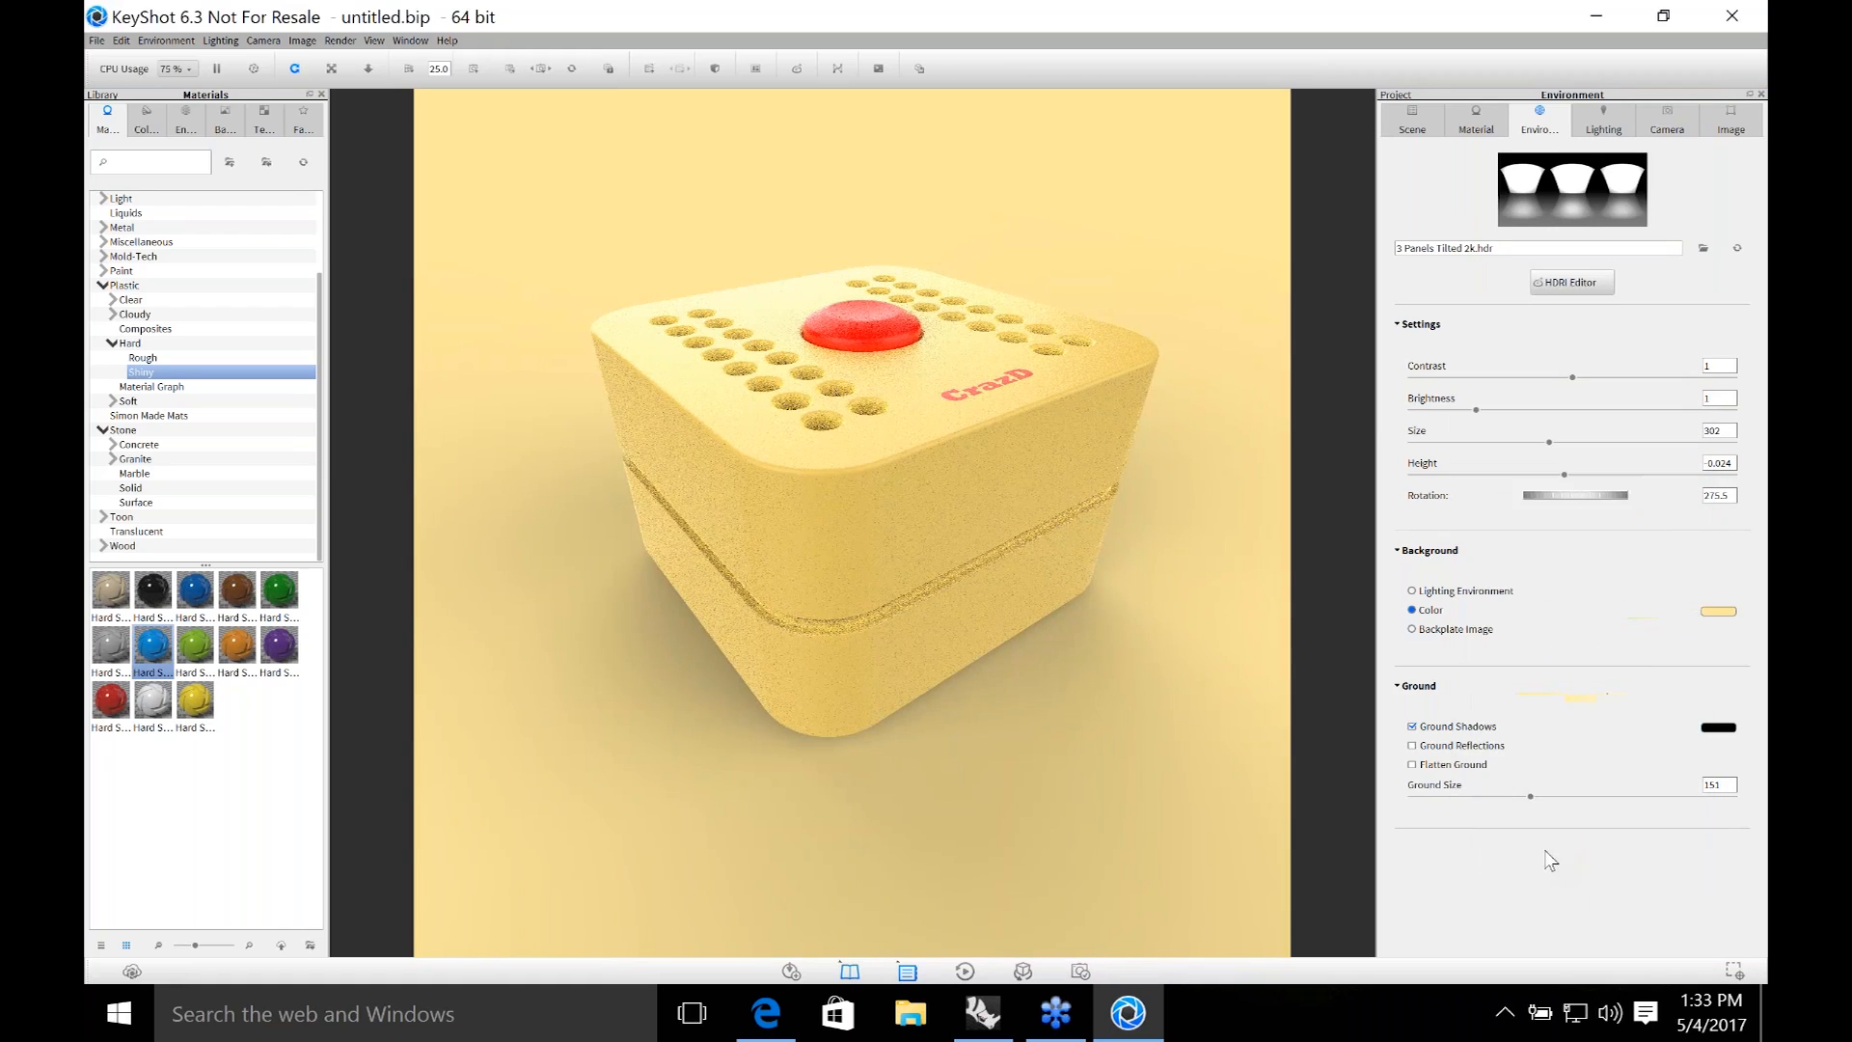
Add the yellow scene as another job to the render queue.
left_click(1081, 971)
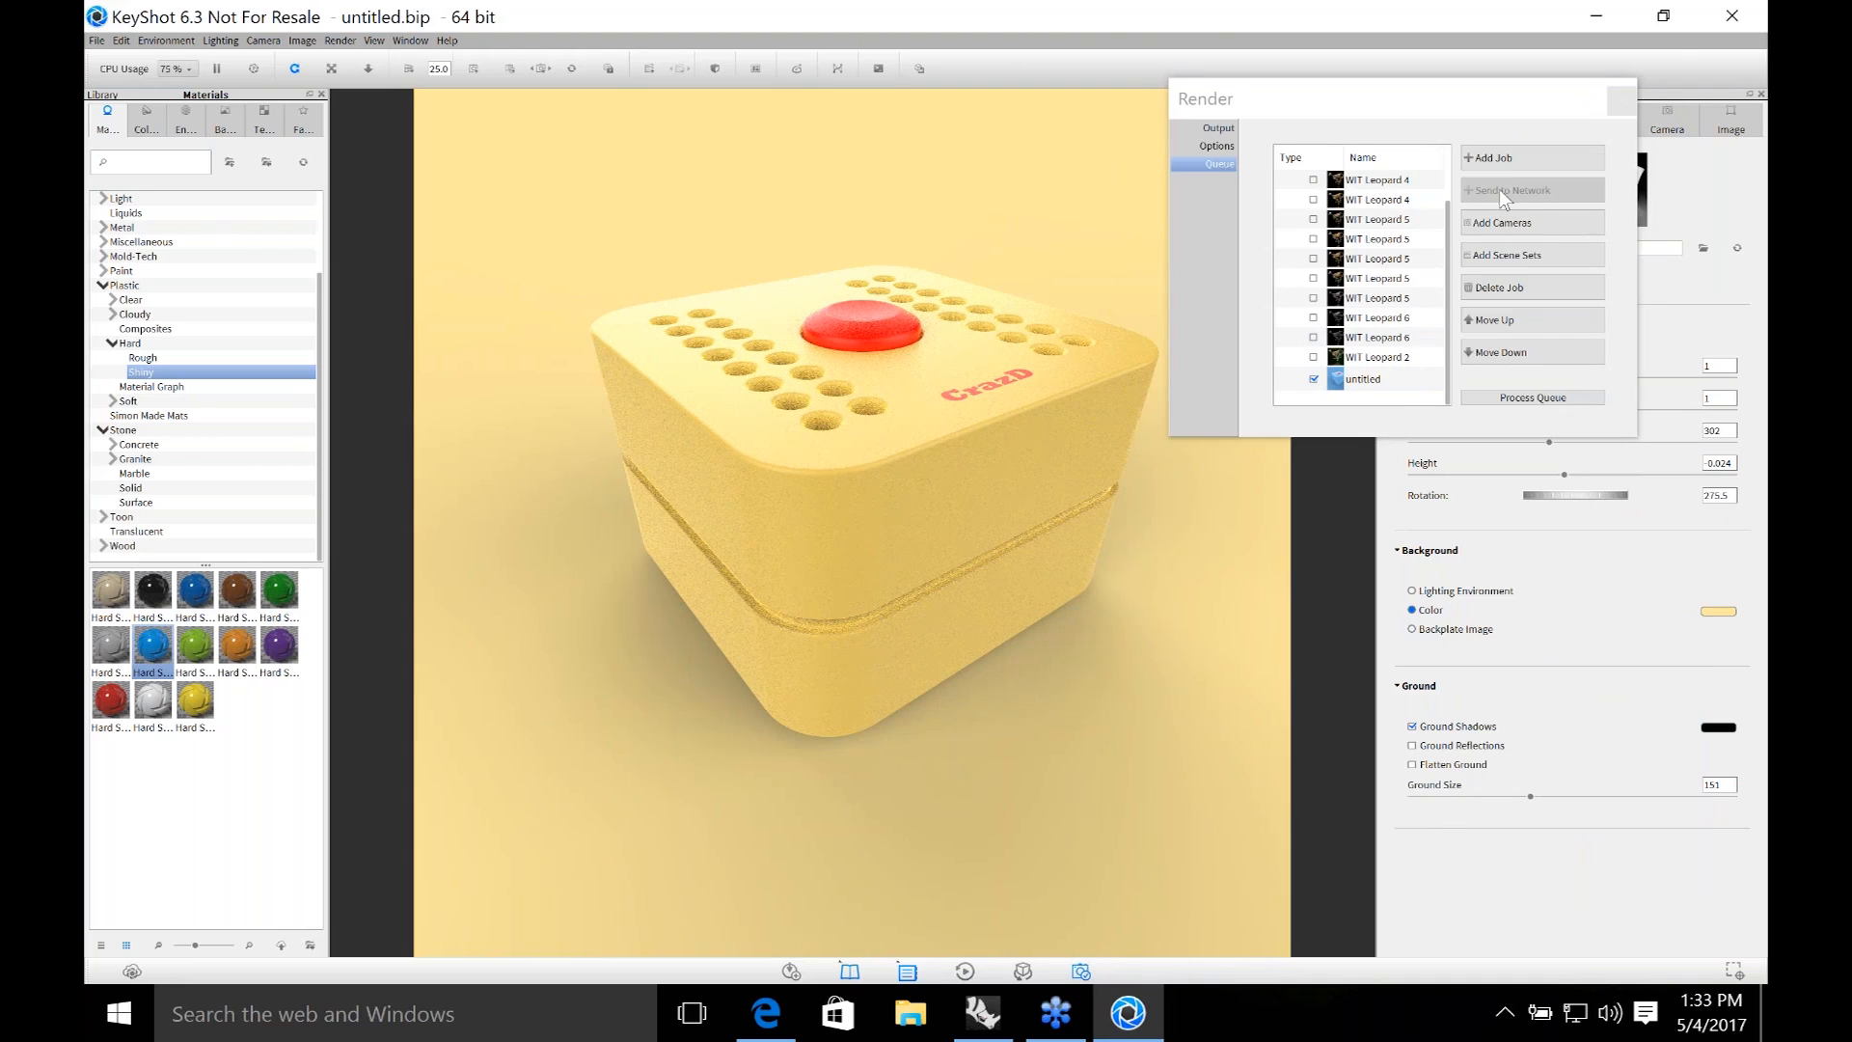
left_click(1499, 161)
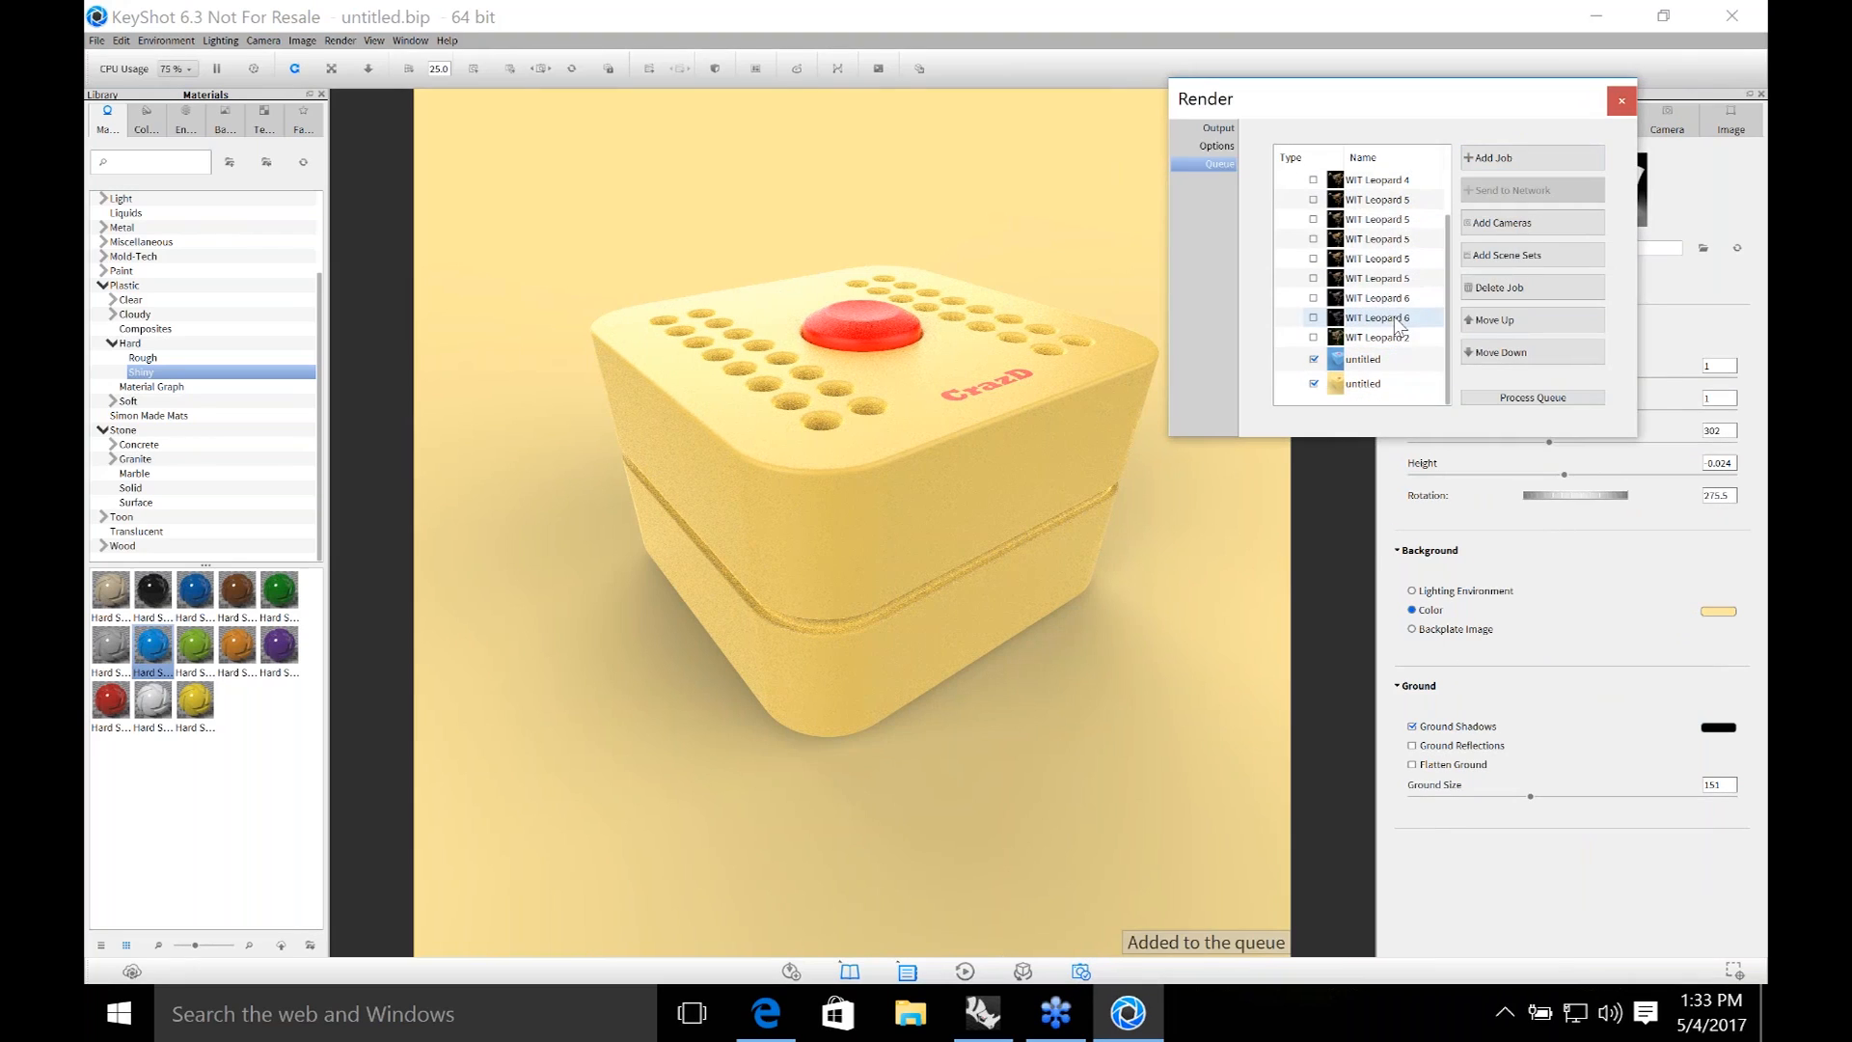
mouse_move(1339, 371)
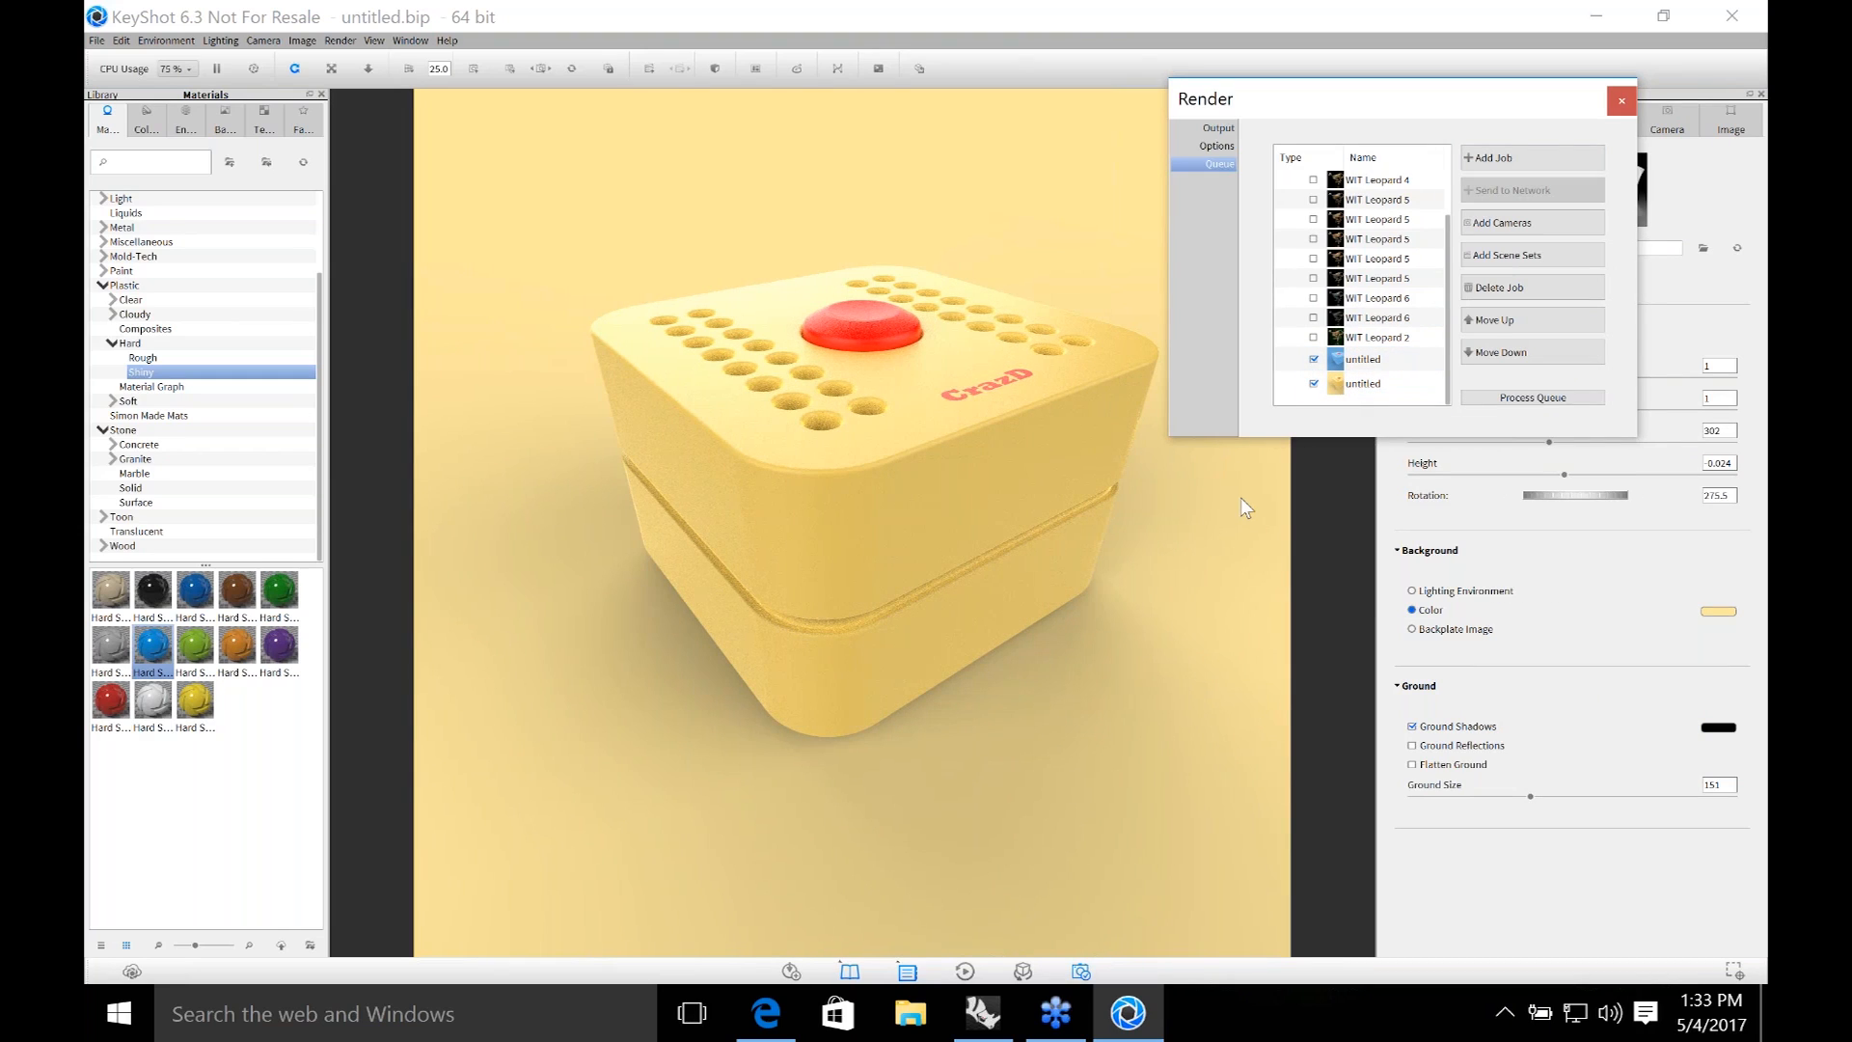
Close the render settings and quit both KeyShot, discarding the scene changes, and Rhino with the box model.
left_click(1622, 101)
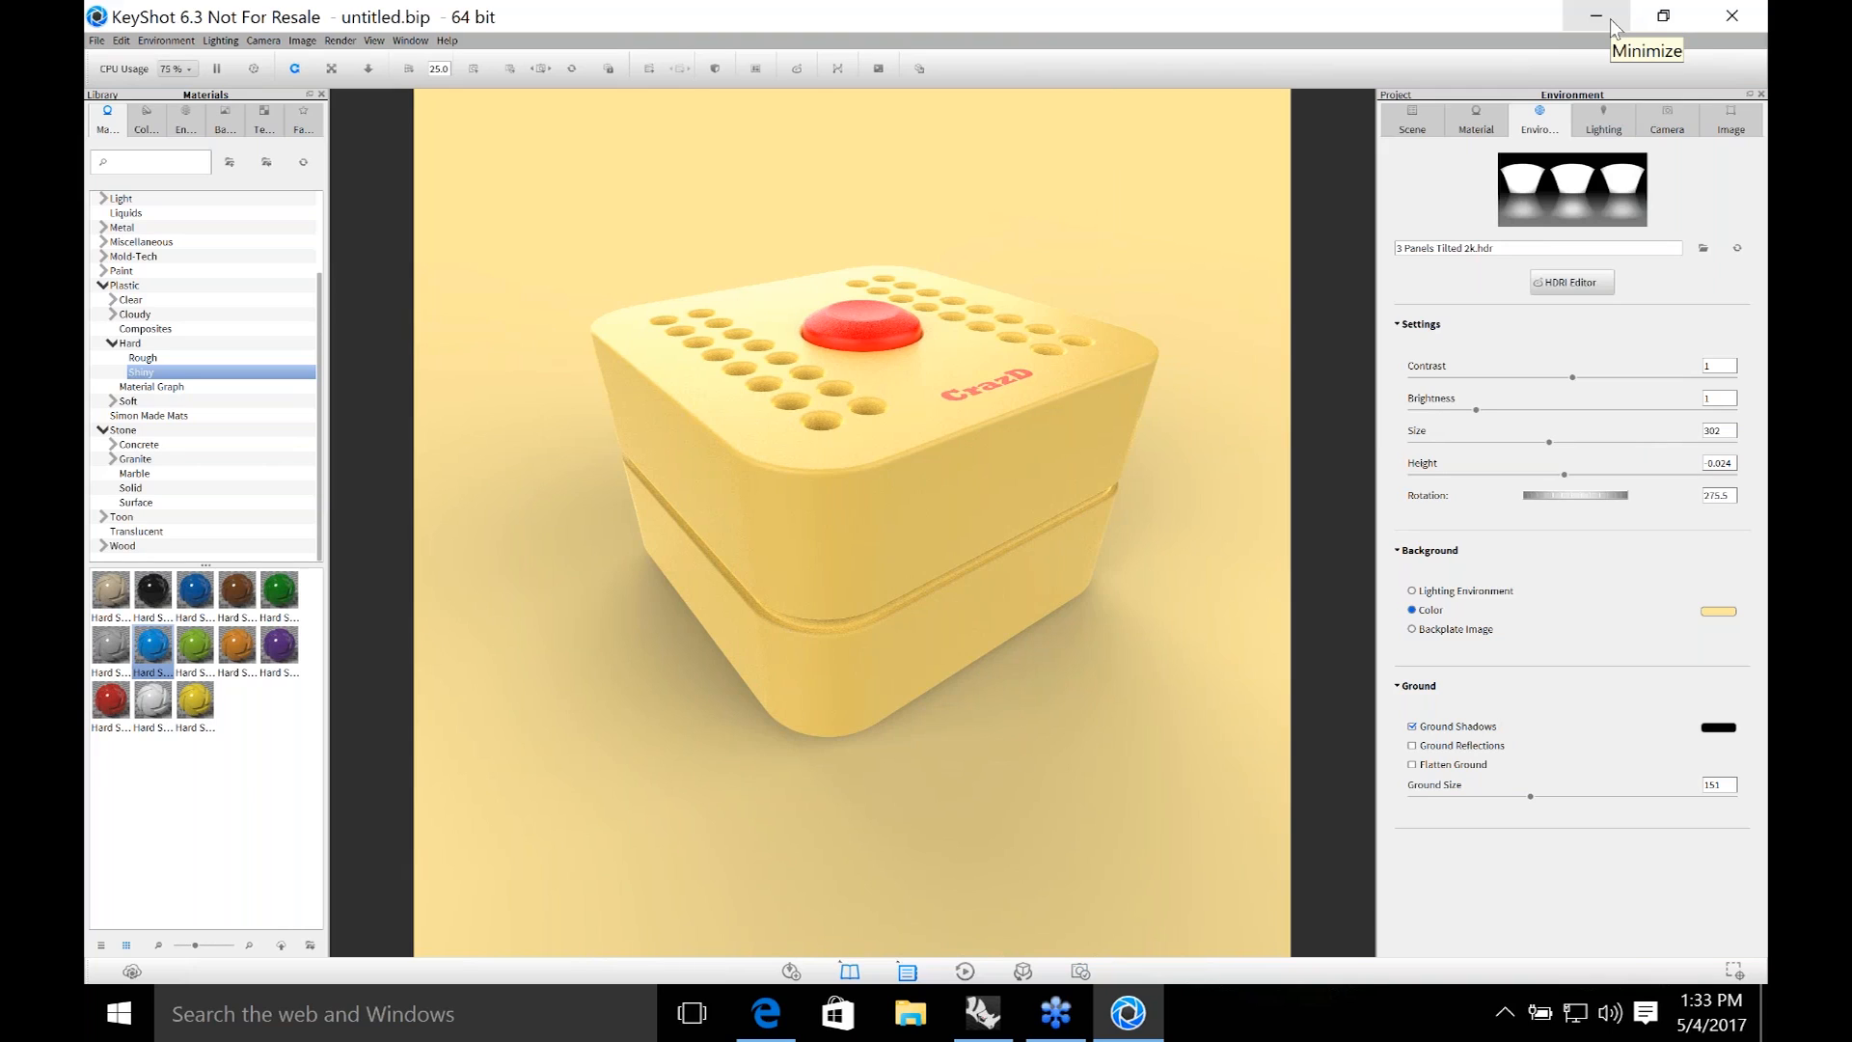
left_click(1733, 16)
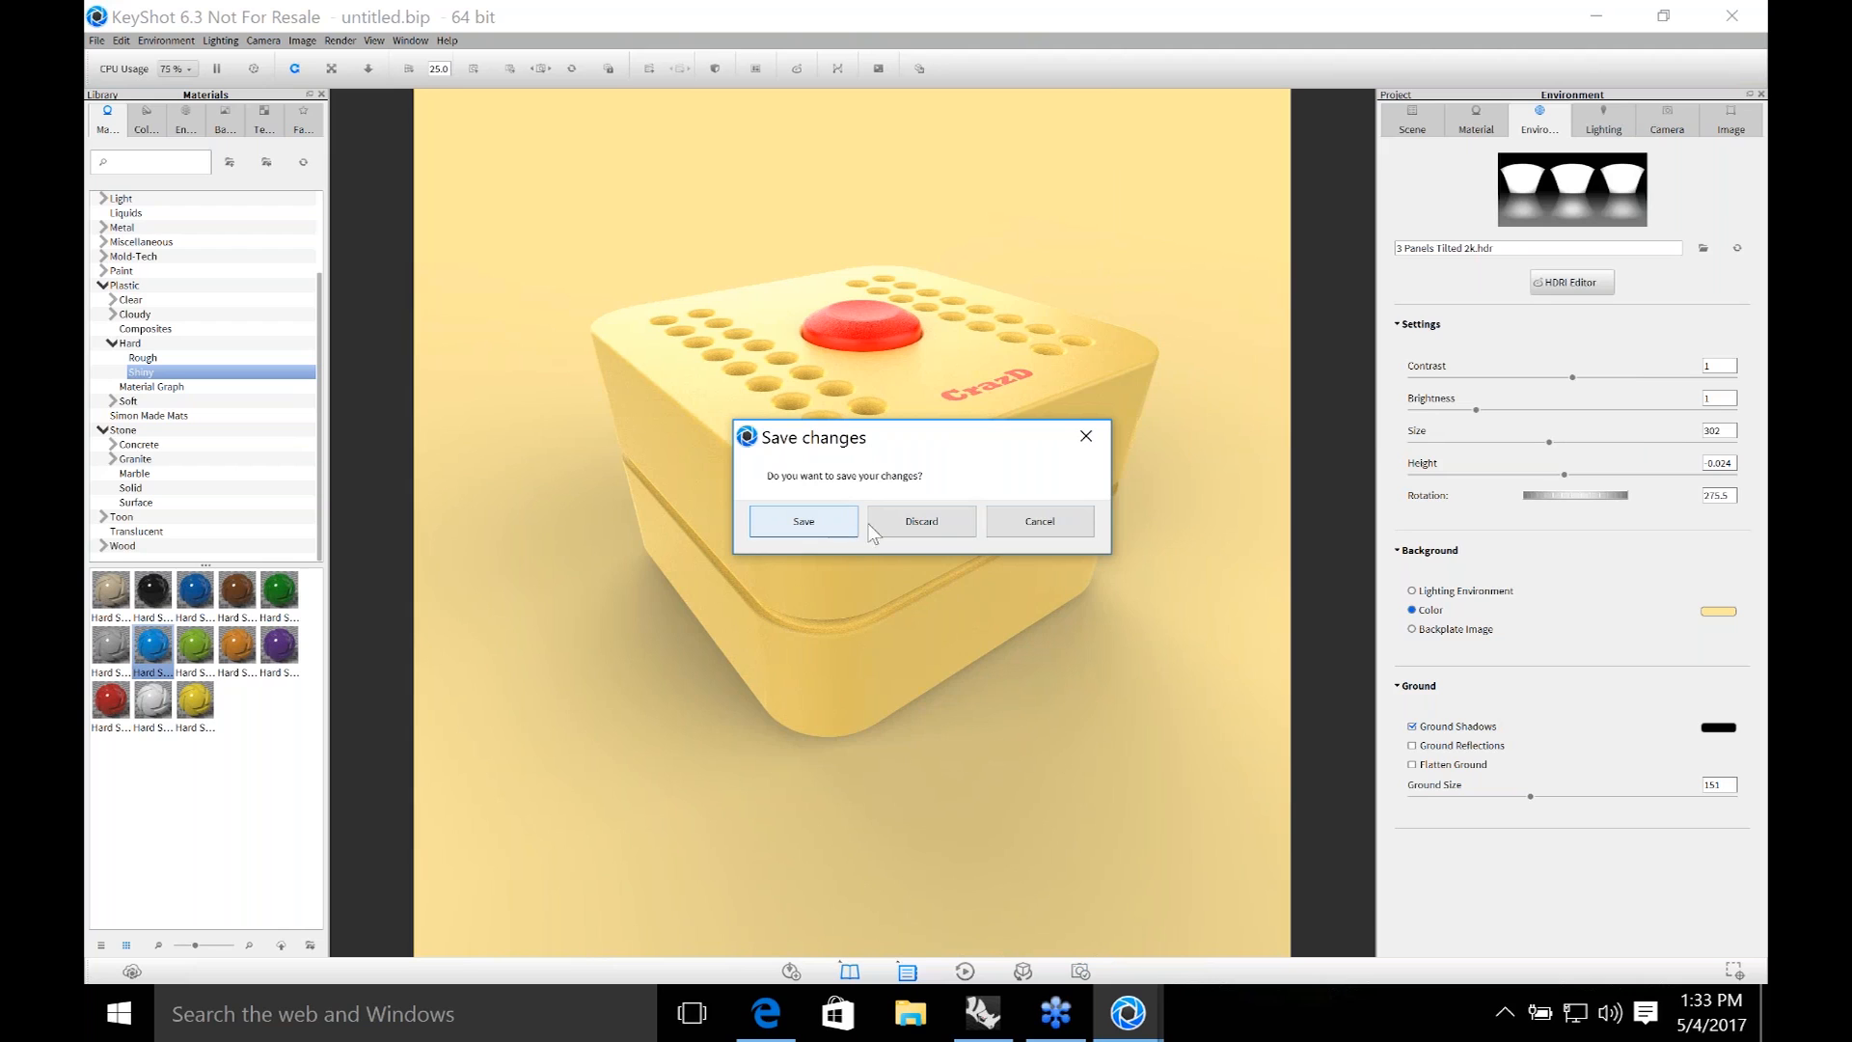
left_click(941, 522)
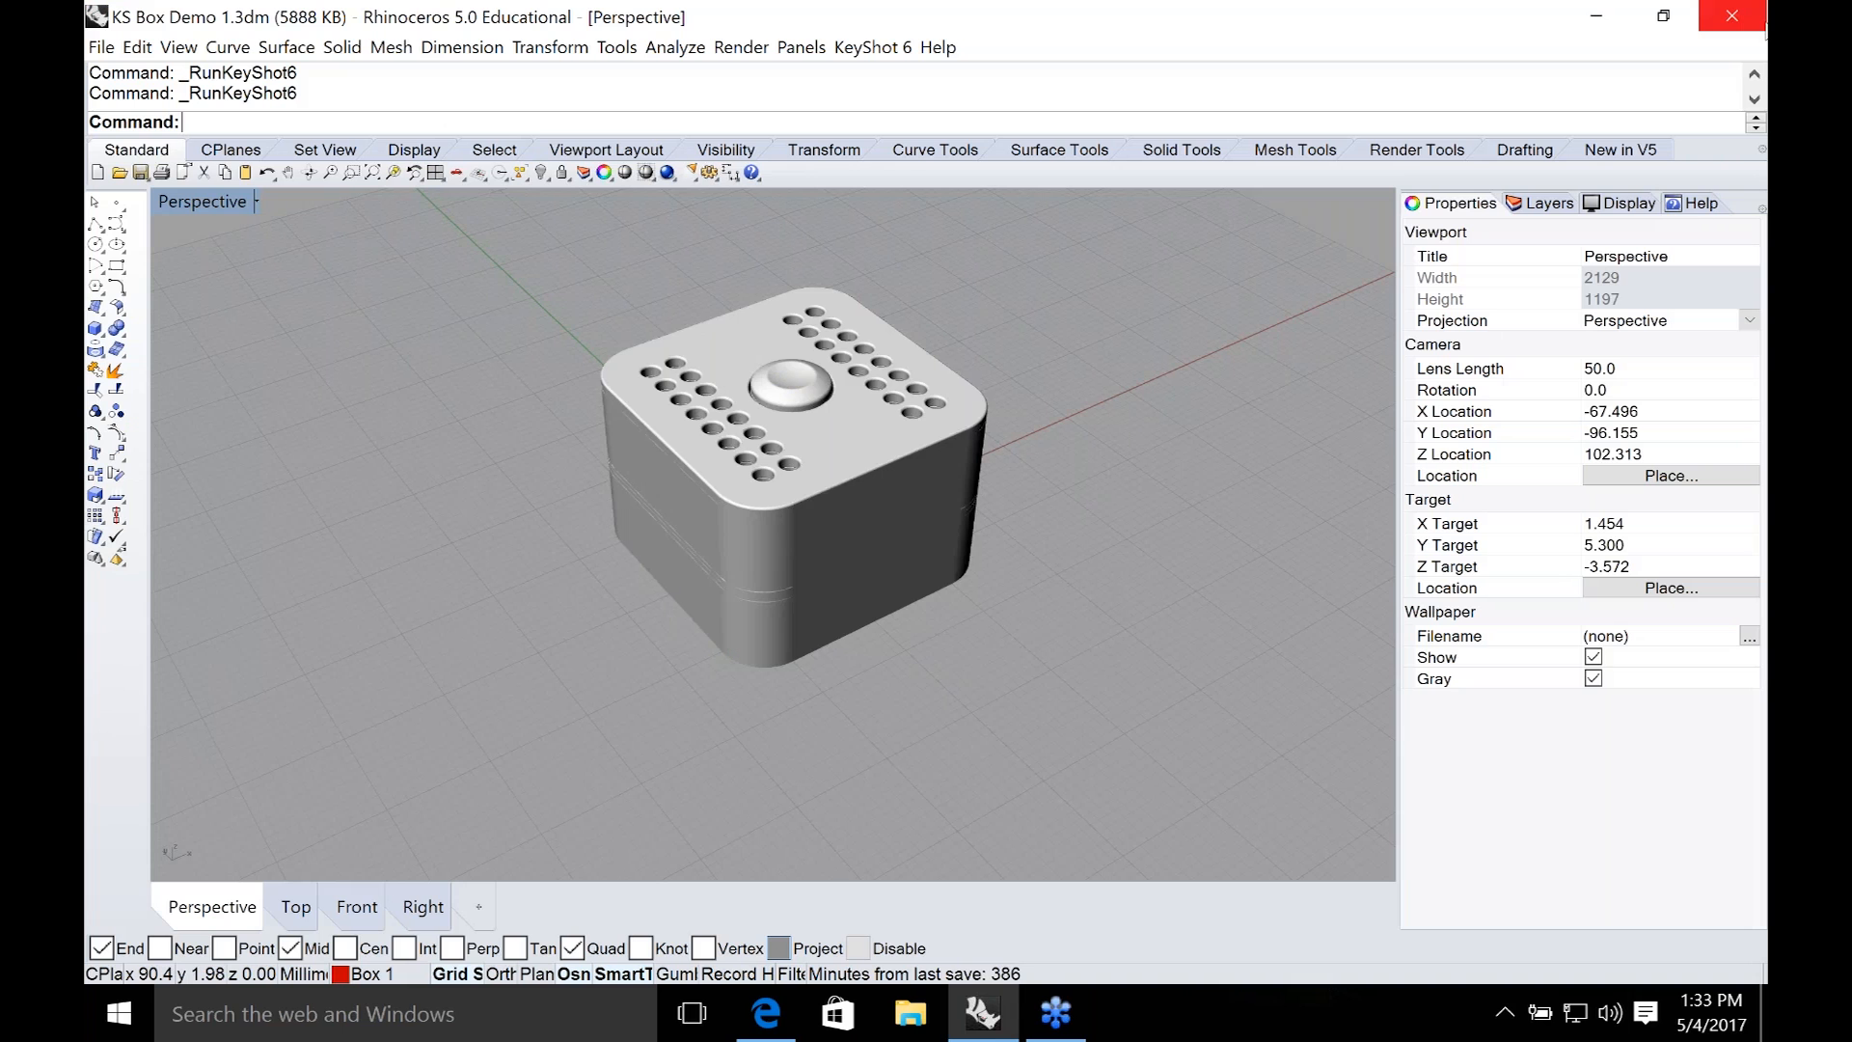
left_click(1754, 27)
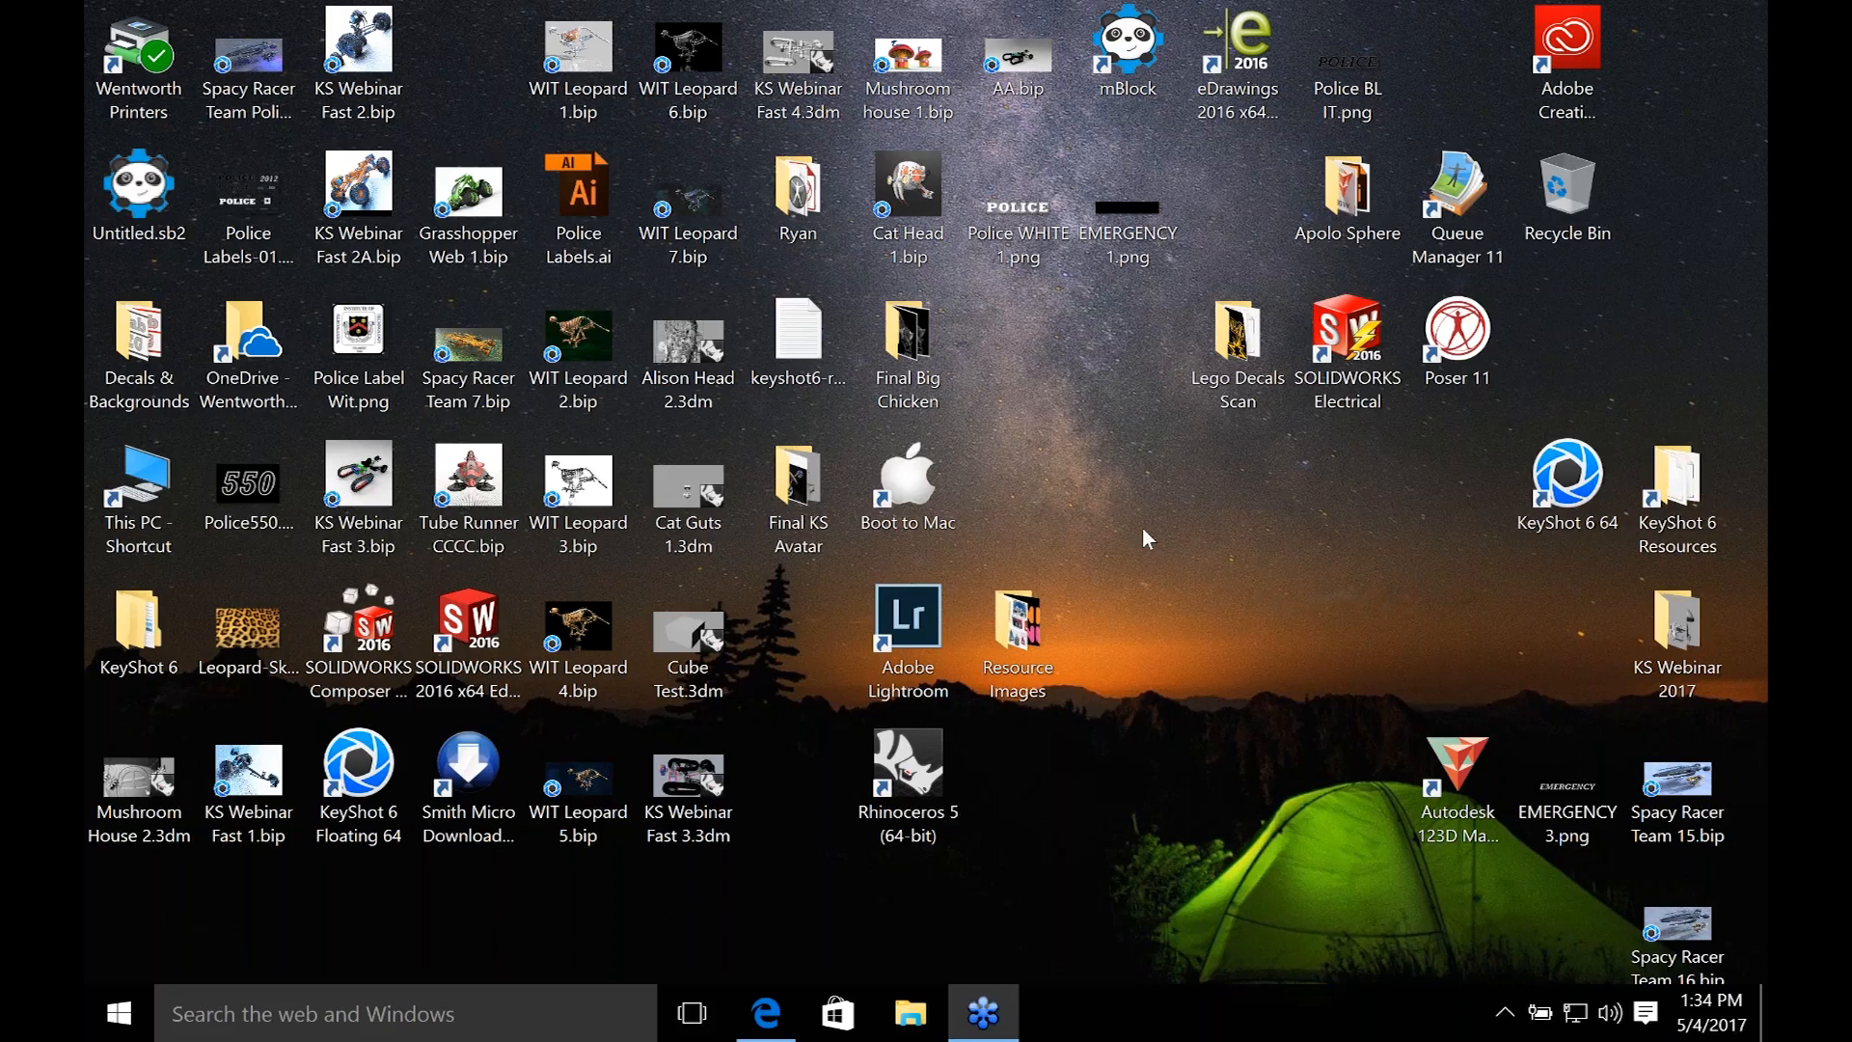
Open the Lego Car 4.3dm model in Rhino from the KS Webinar 2017 folder on the desktop.
right_click_drag(1079, 512, 1098, 495)
left_click(1075, 456)
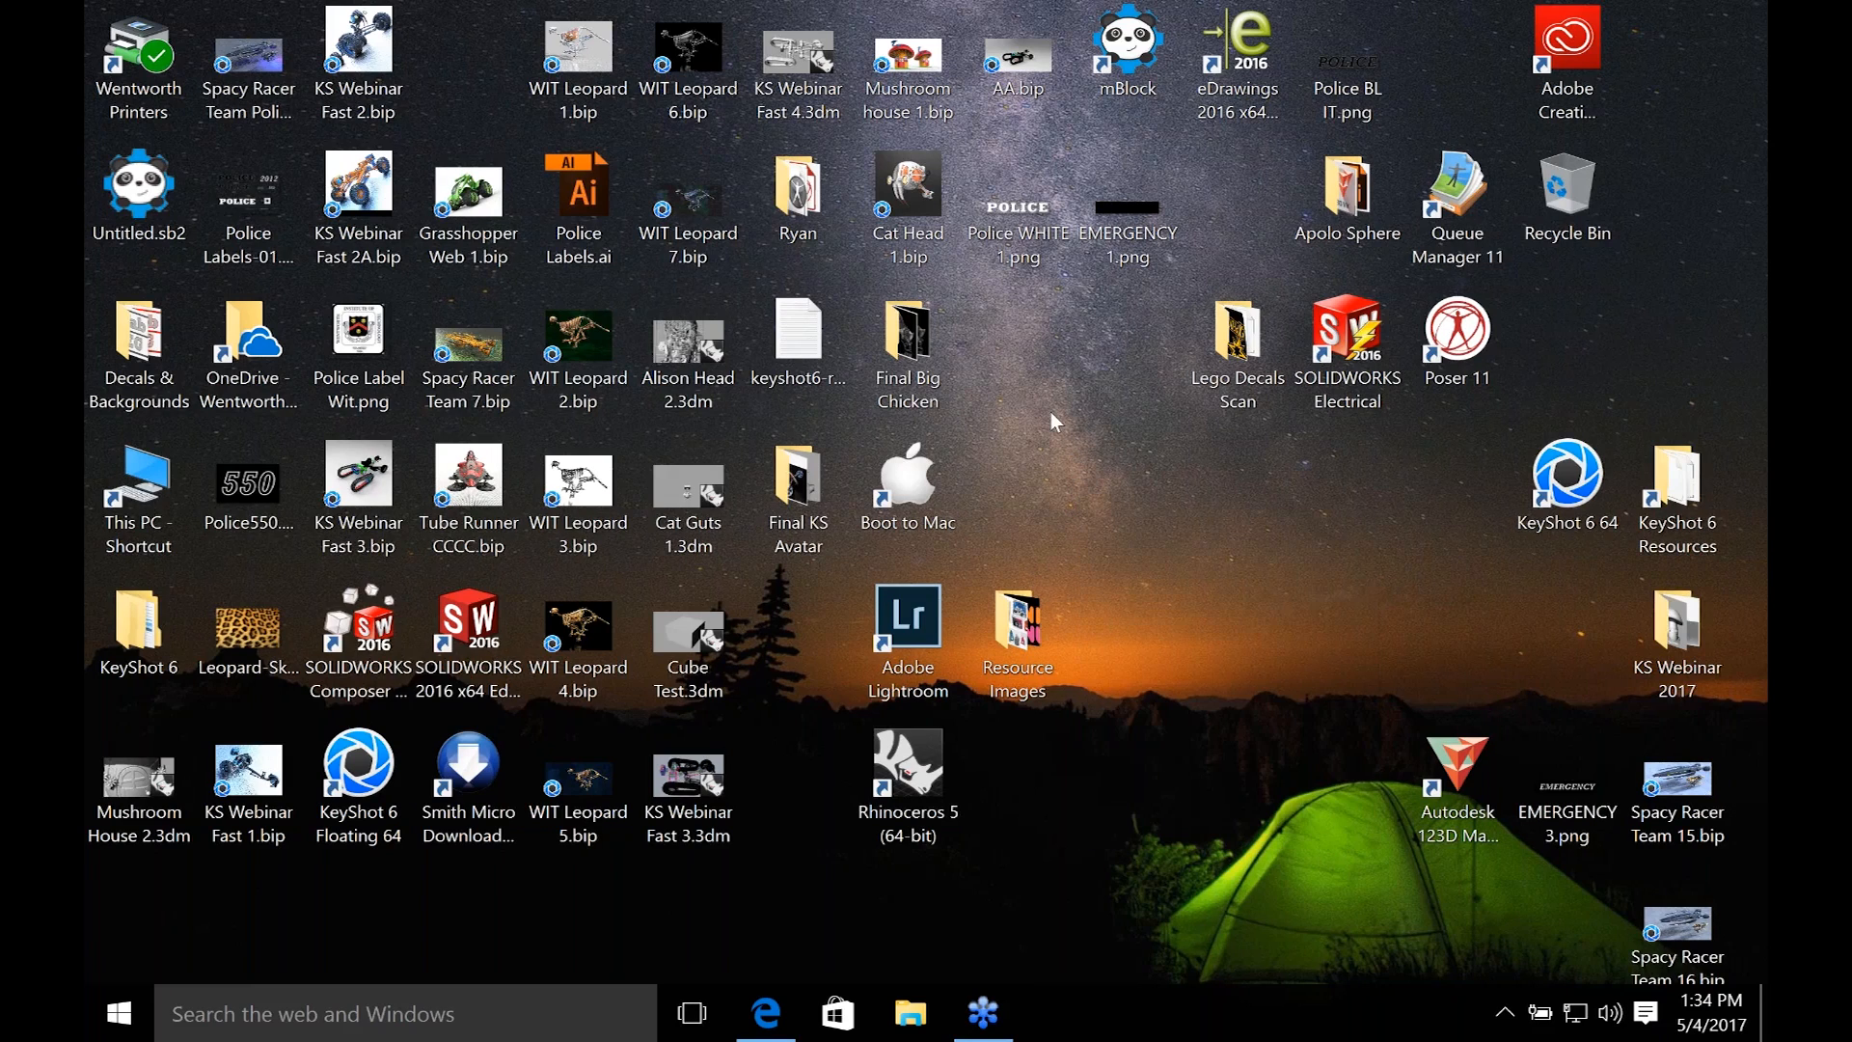
double_click(1688, 634)
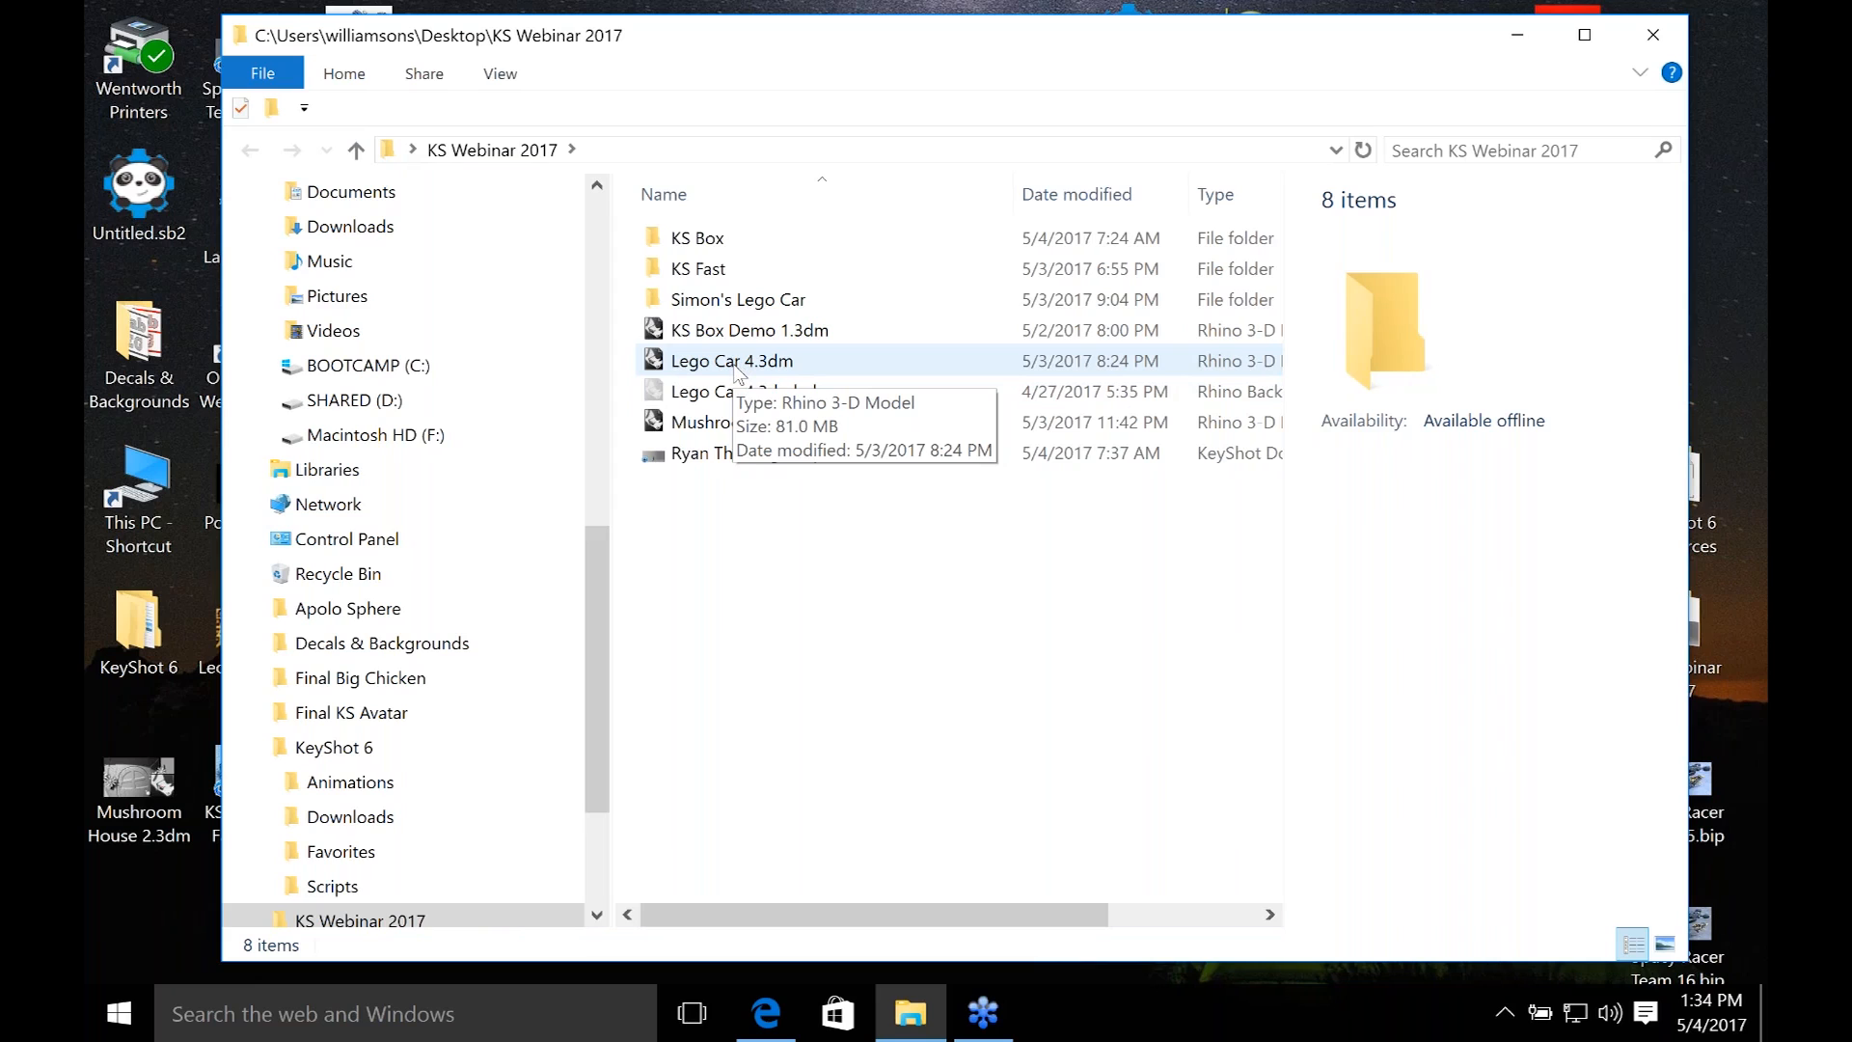
left_click(738, 370)
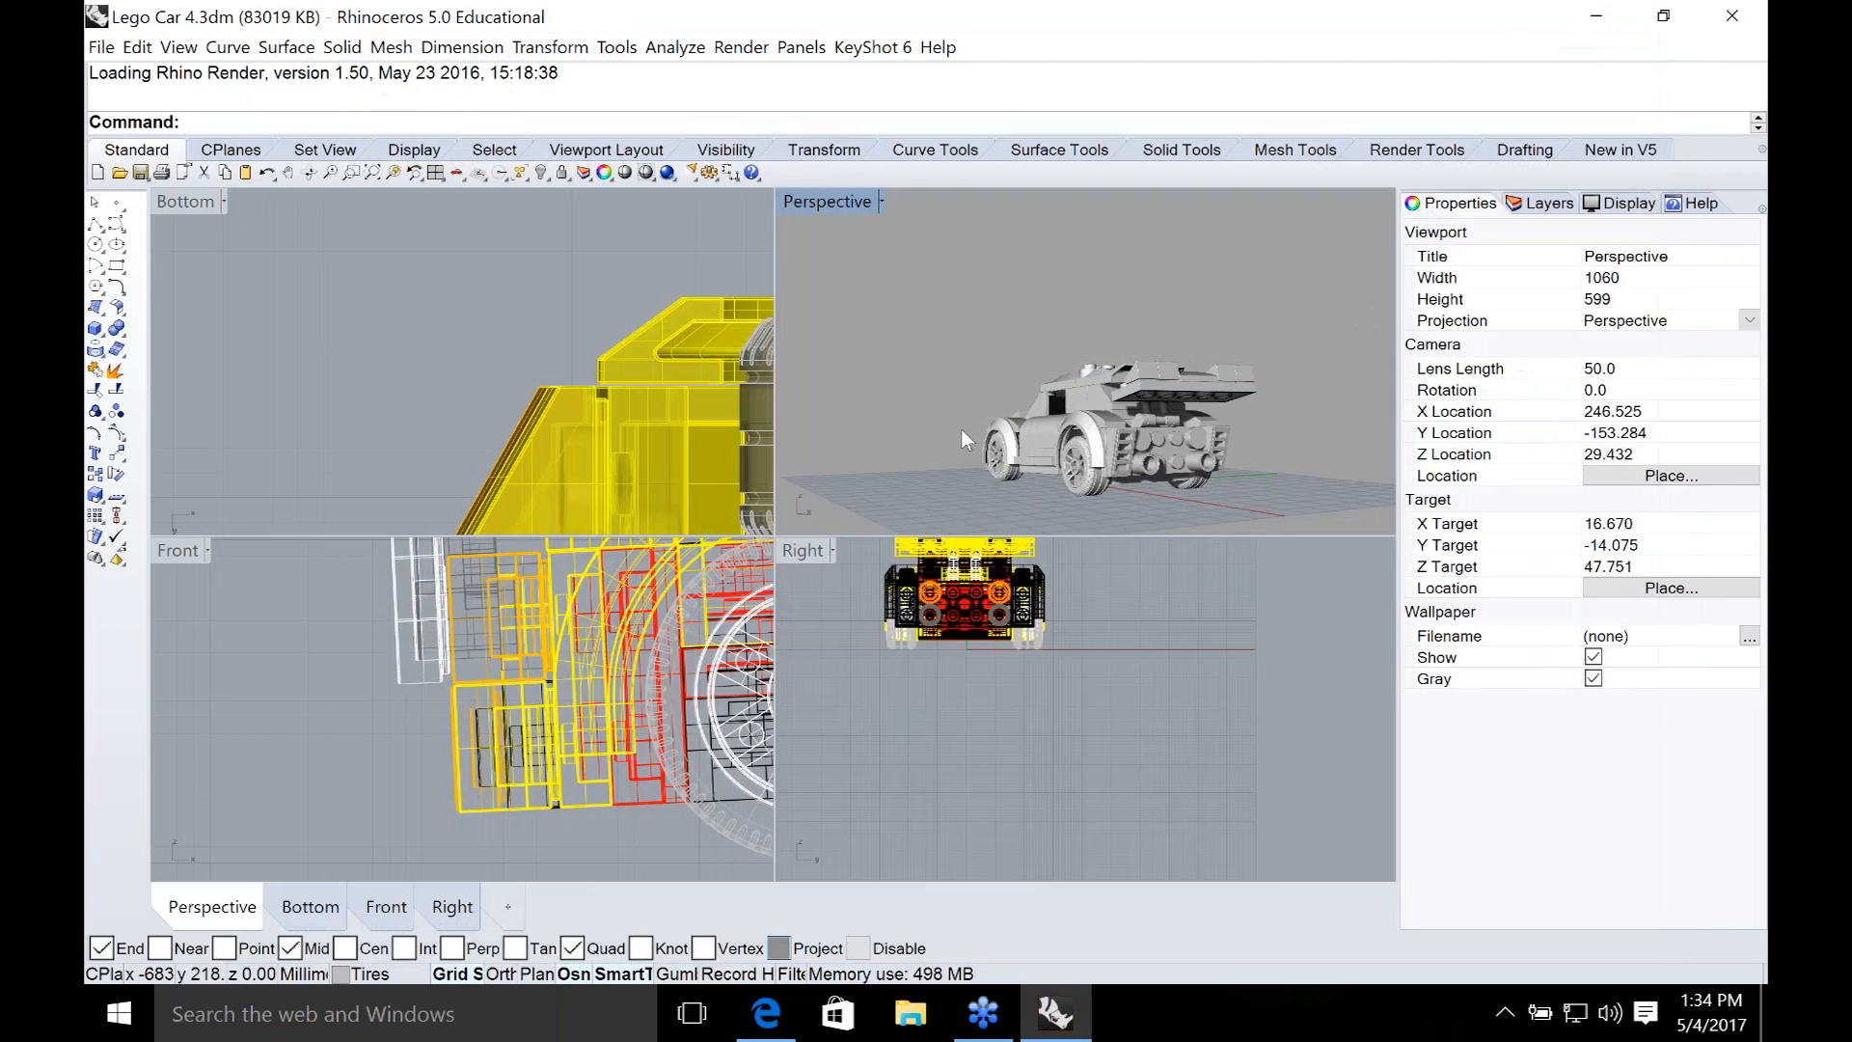
Maximize the Perspective viewport around the Lego car and switch its display mode to Ghosted.
double_click(872, 201)
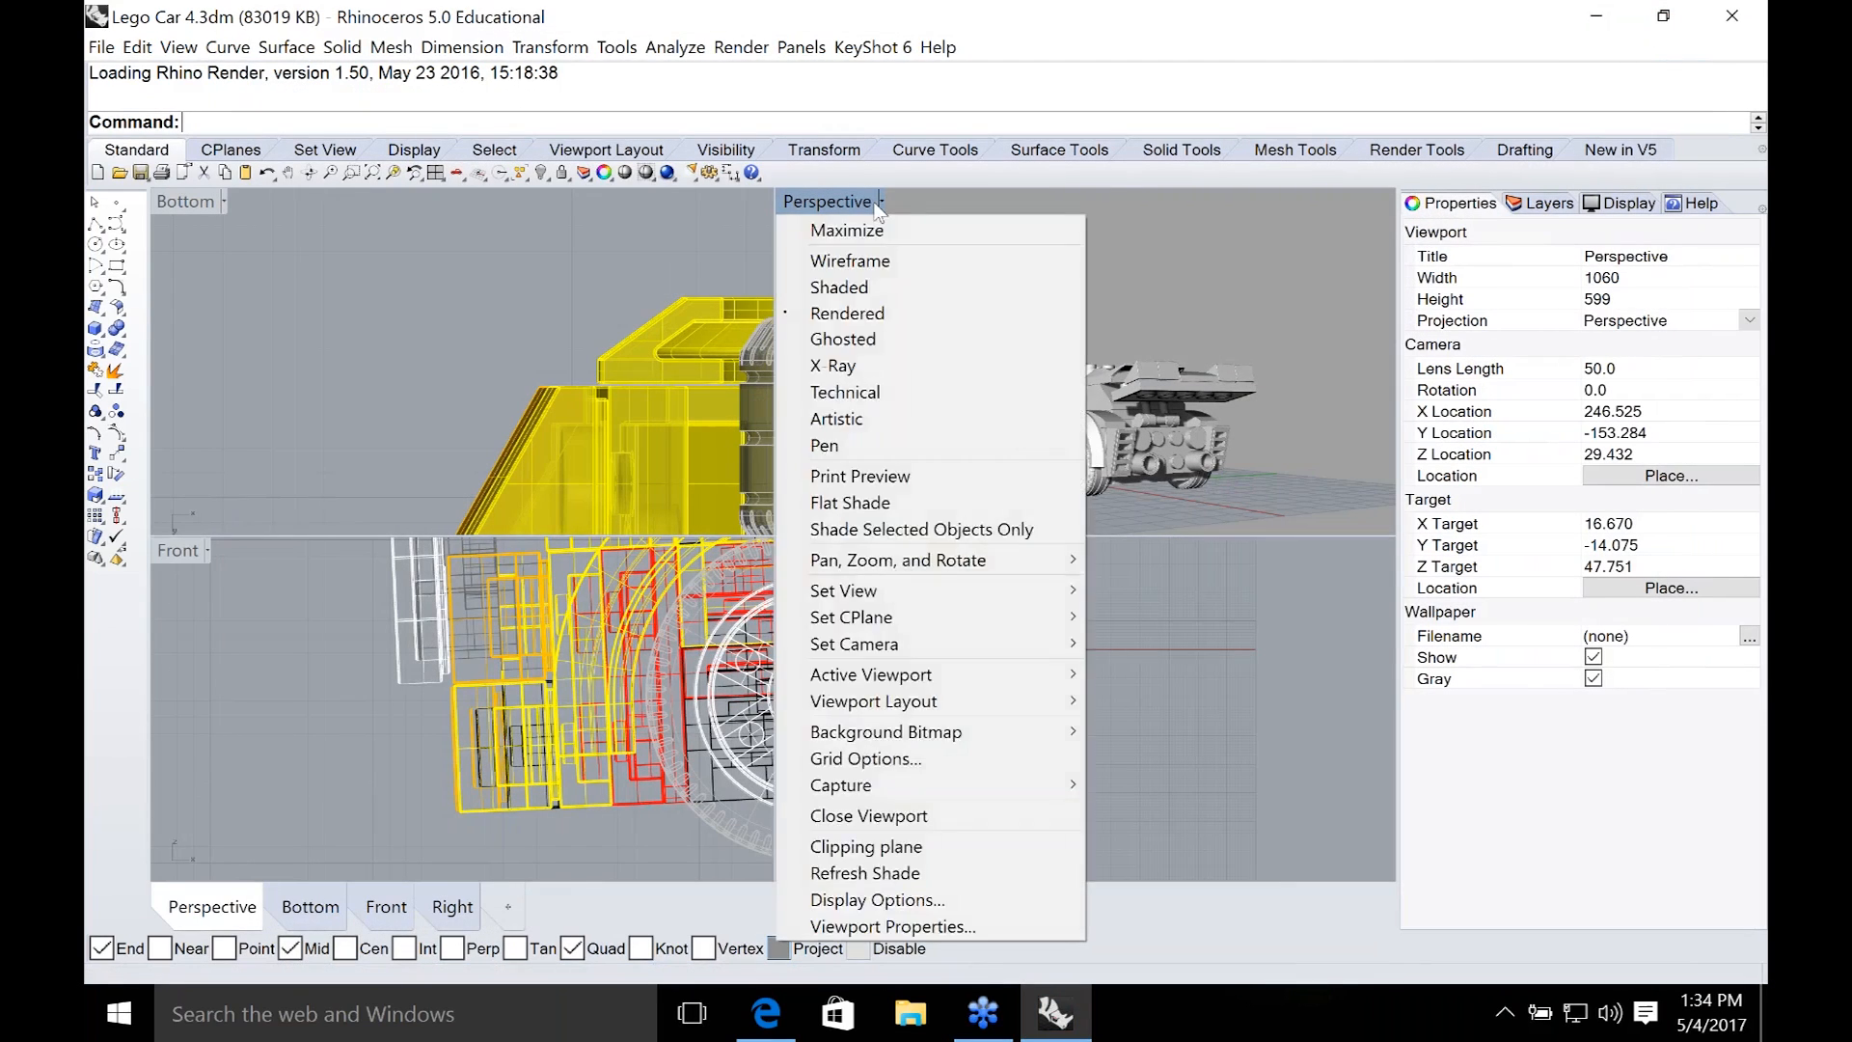
right_click_drag(822, 405, 934, 472)
right_click_drag(863, 529, 1039, 398, "shift")
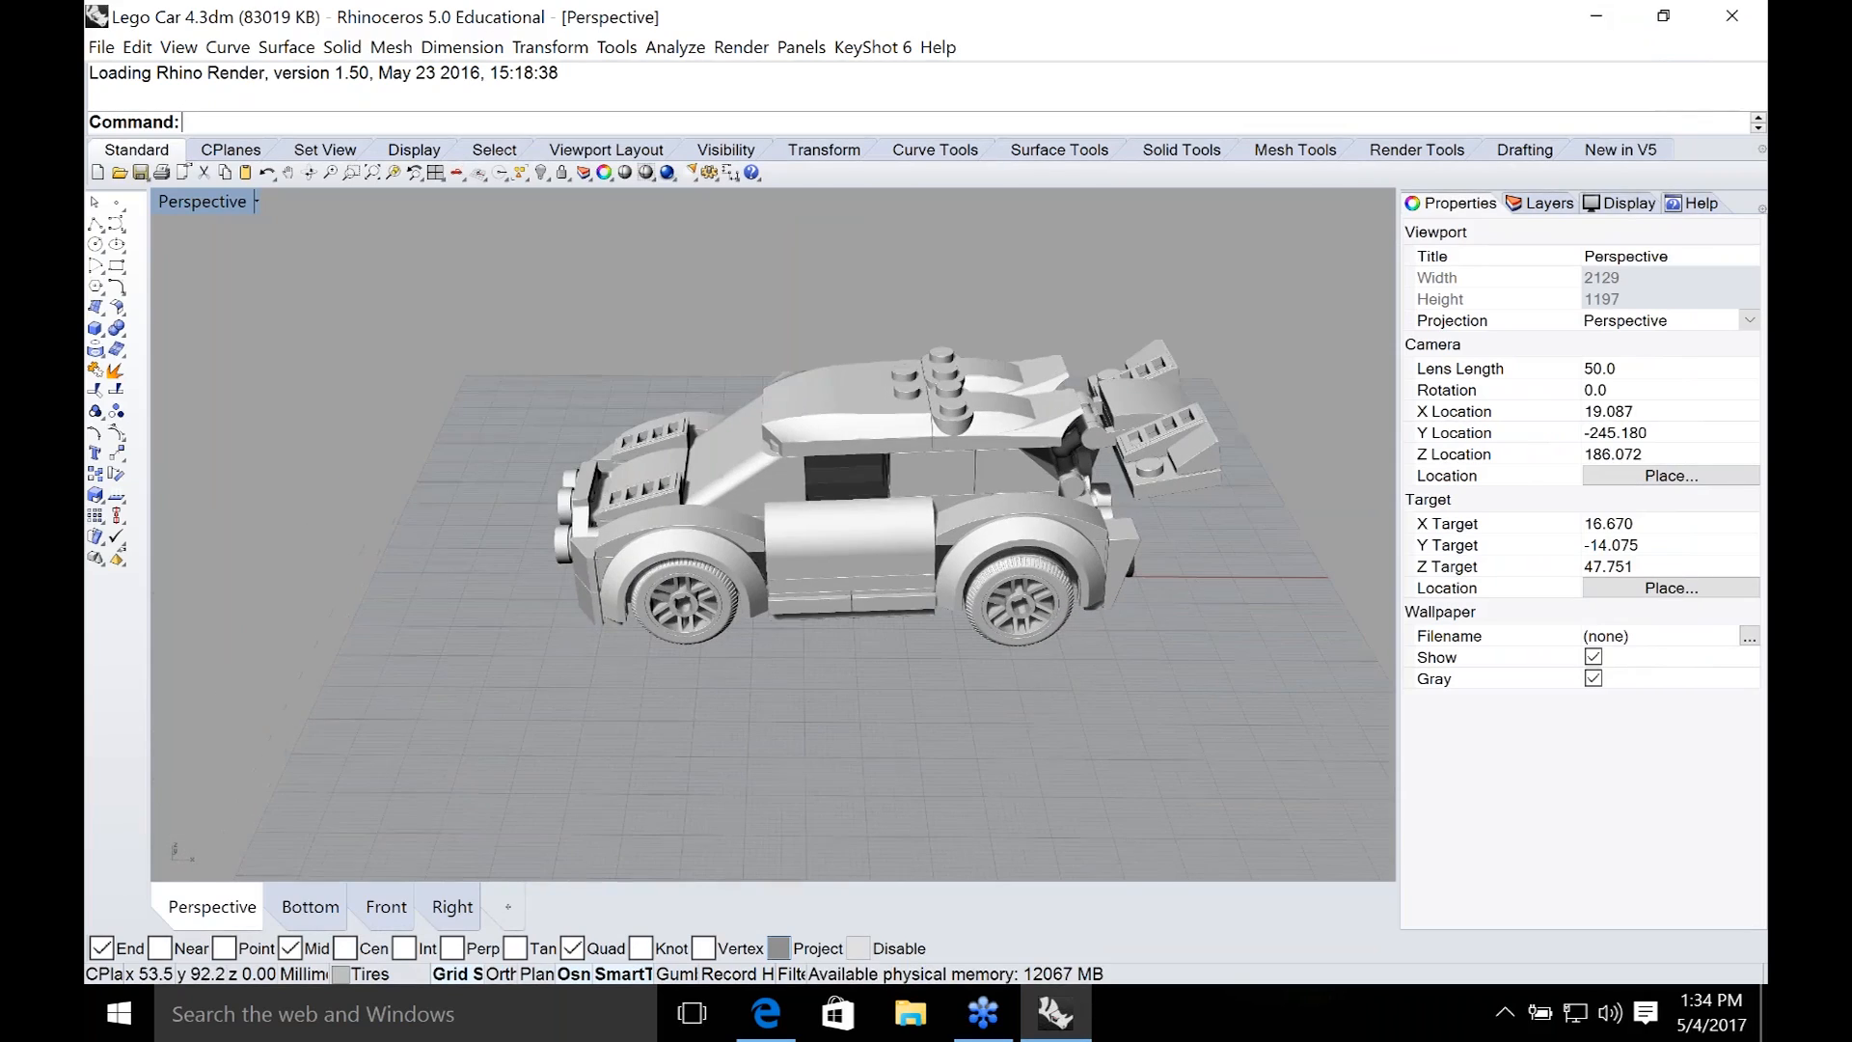
right_click(199, 204)
left_click(257, 338)
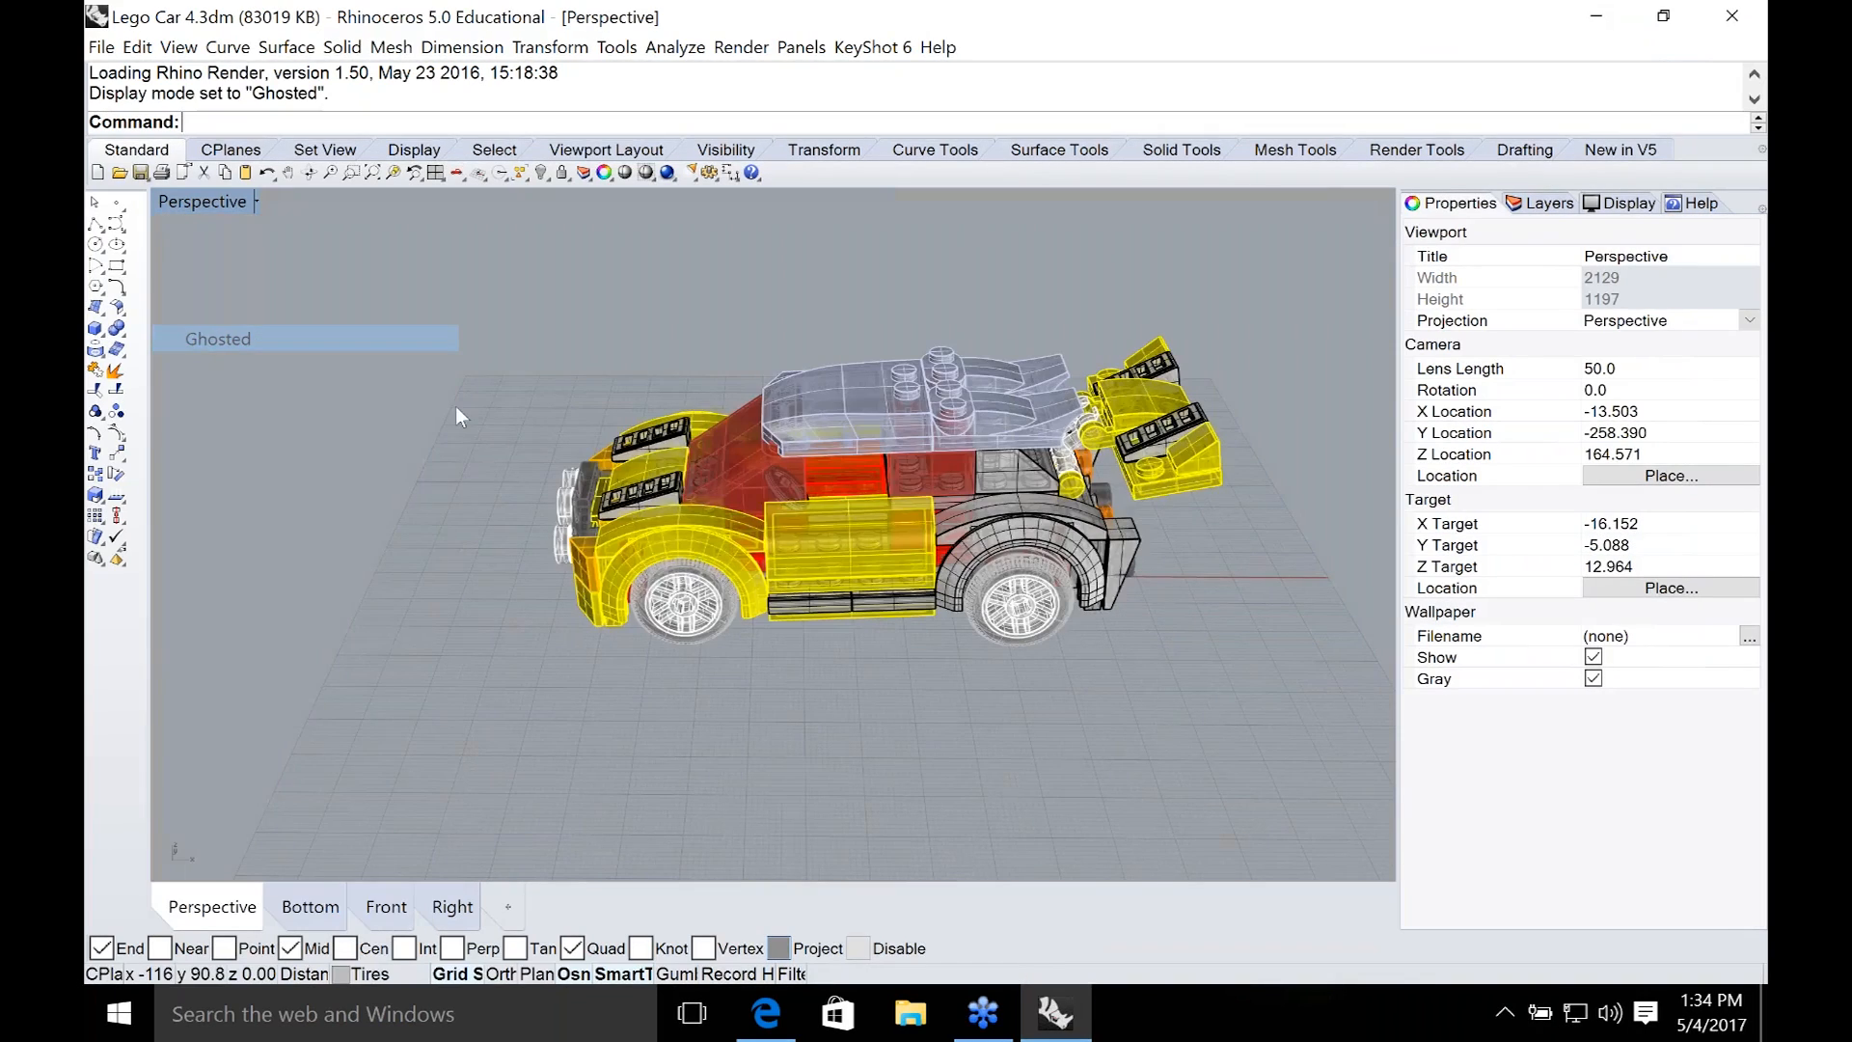
right_click_drag(558, 367, 525, 352)
Show the Lego car's layer list and send the model from Rhino to KeyShot 6 for rendering.
left_click(1542, 203)
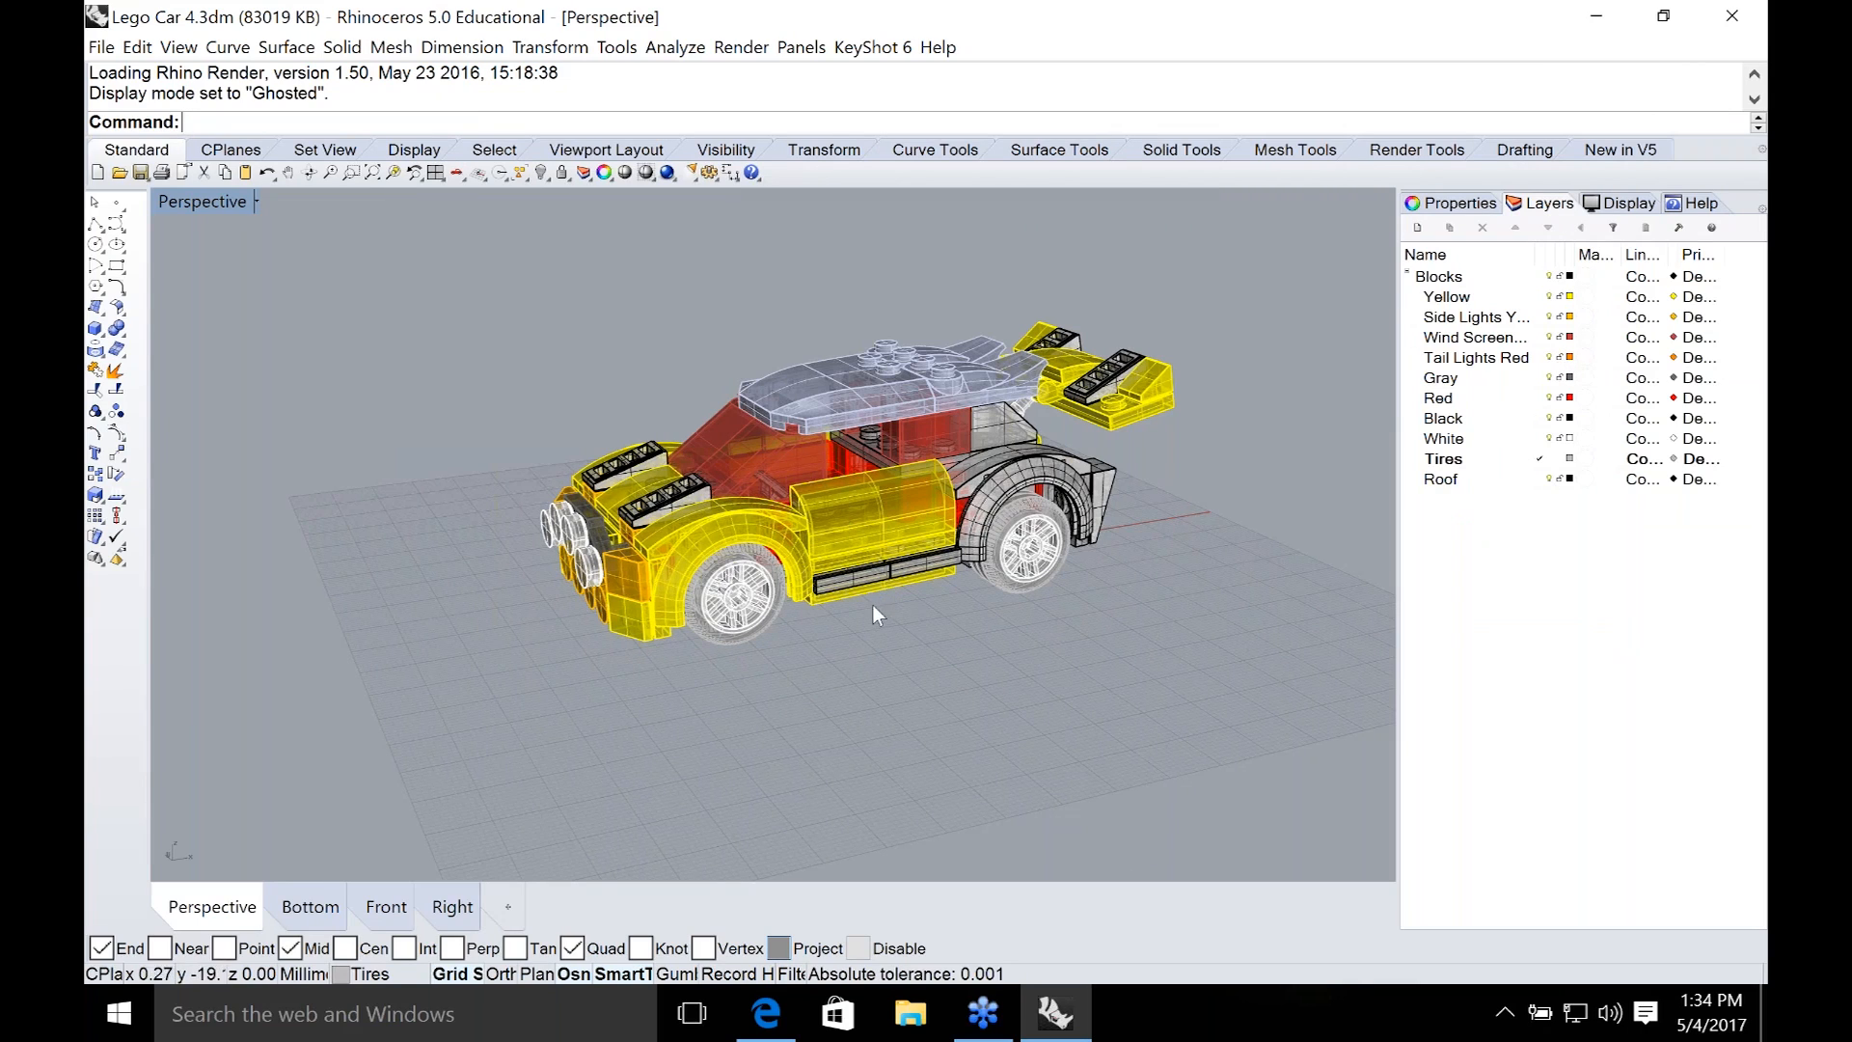
left_click(873, 48)
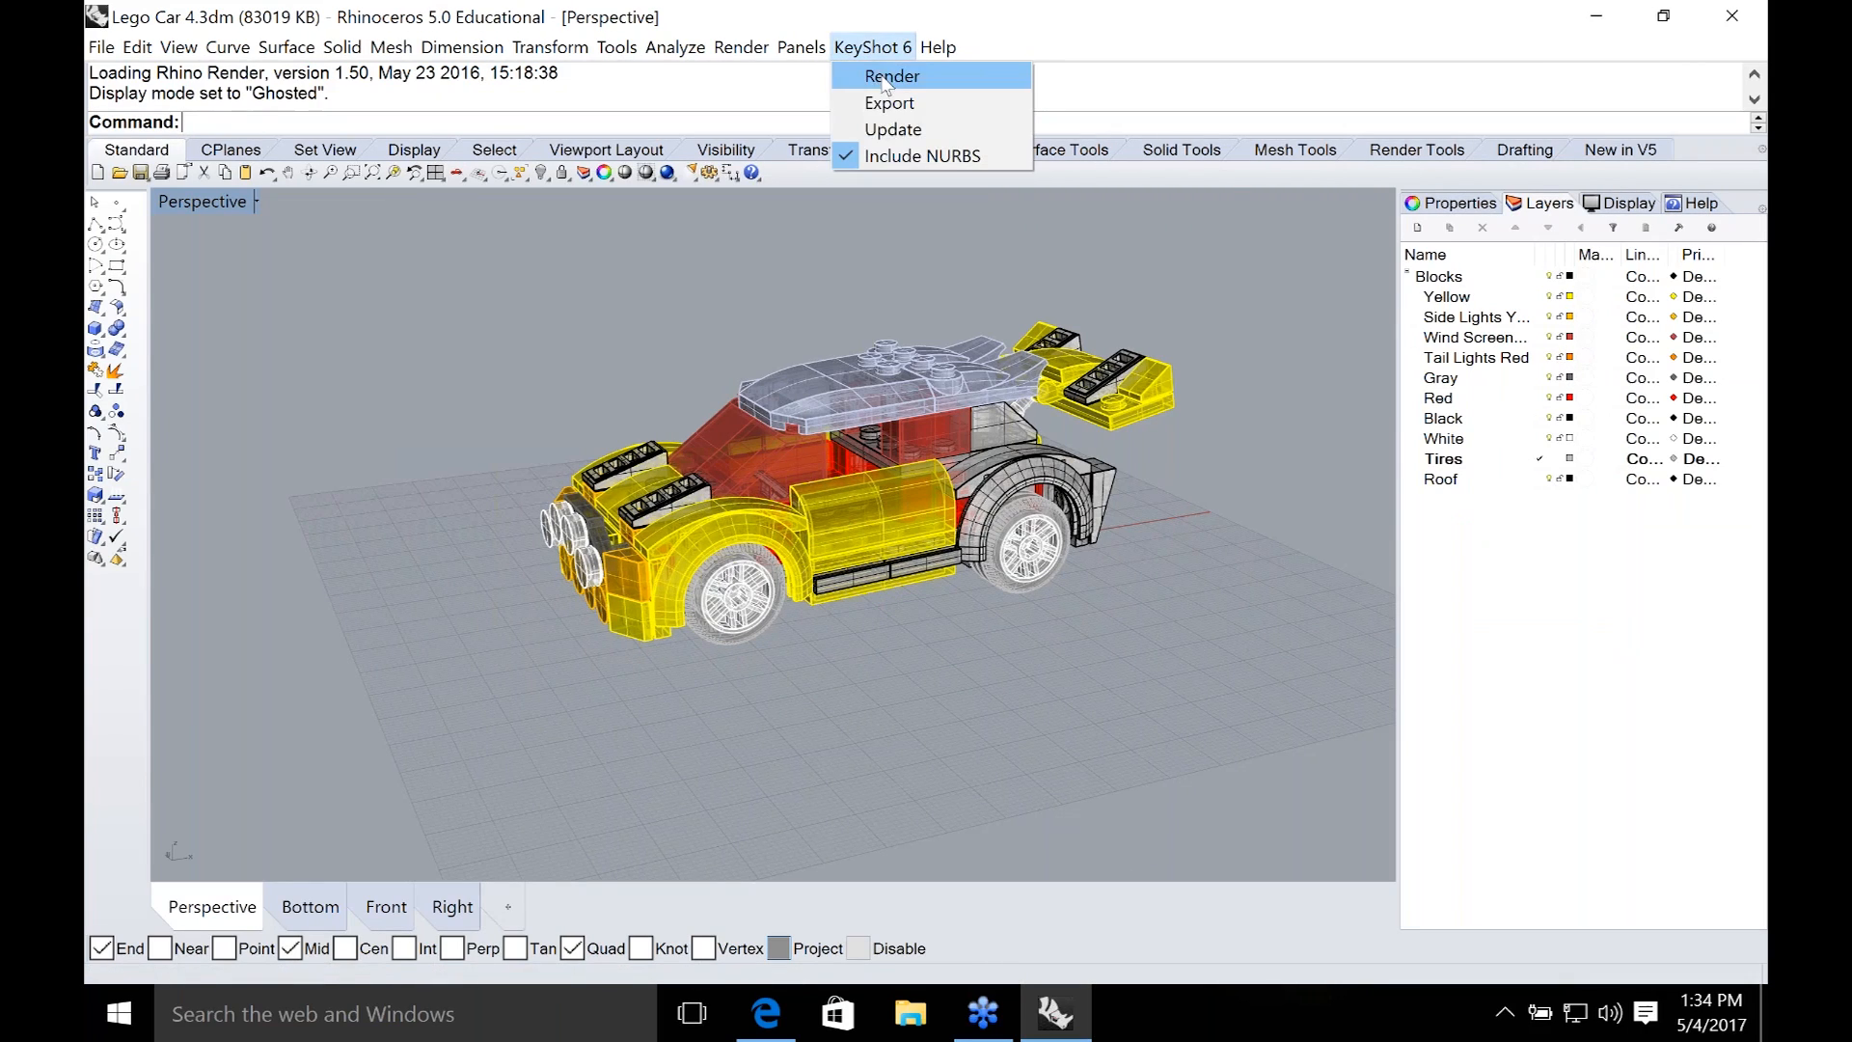
left_click(886, 78)
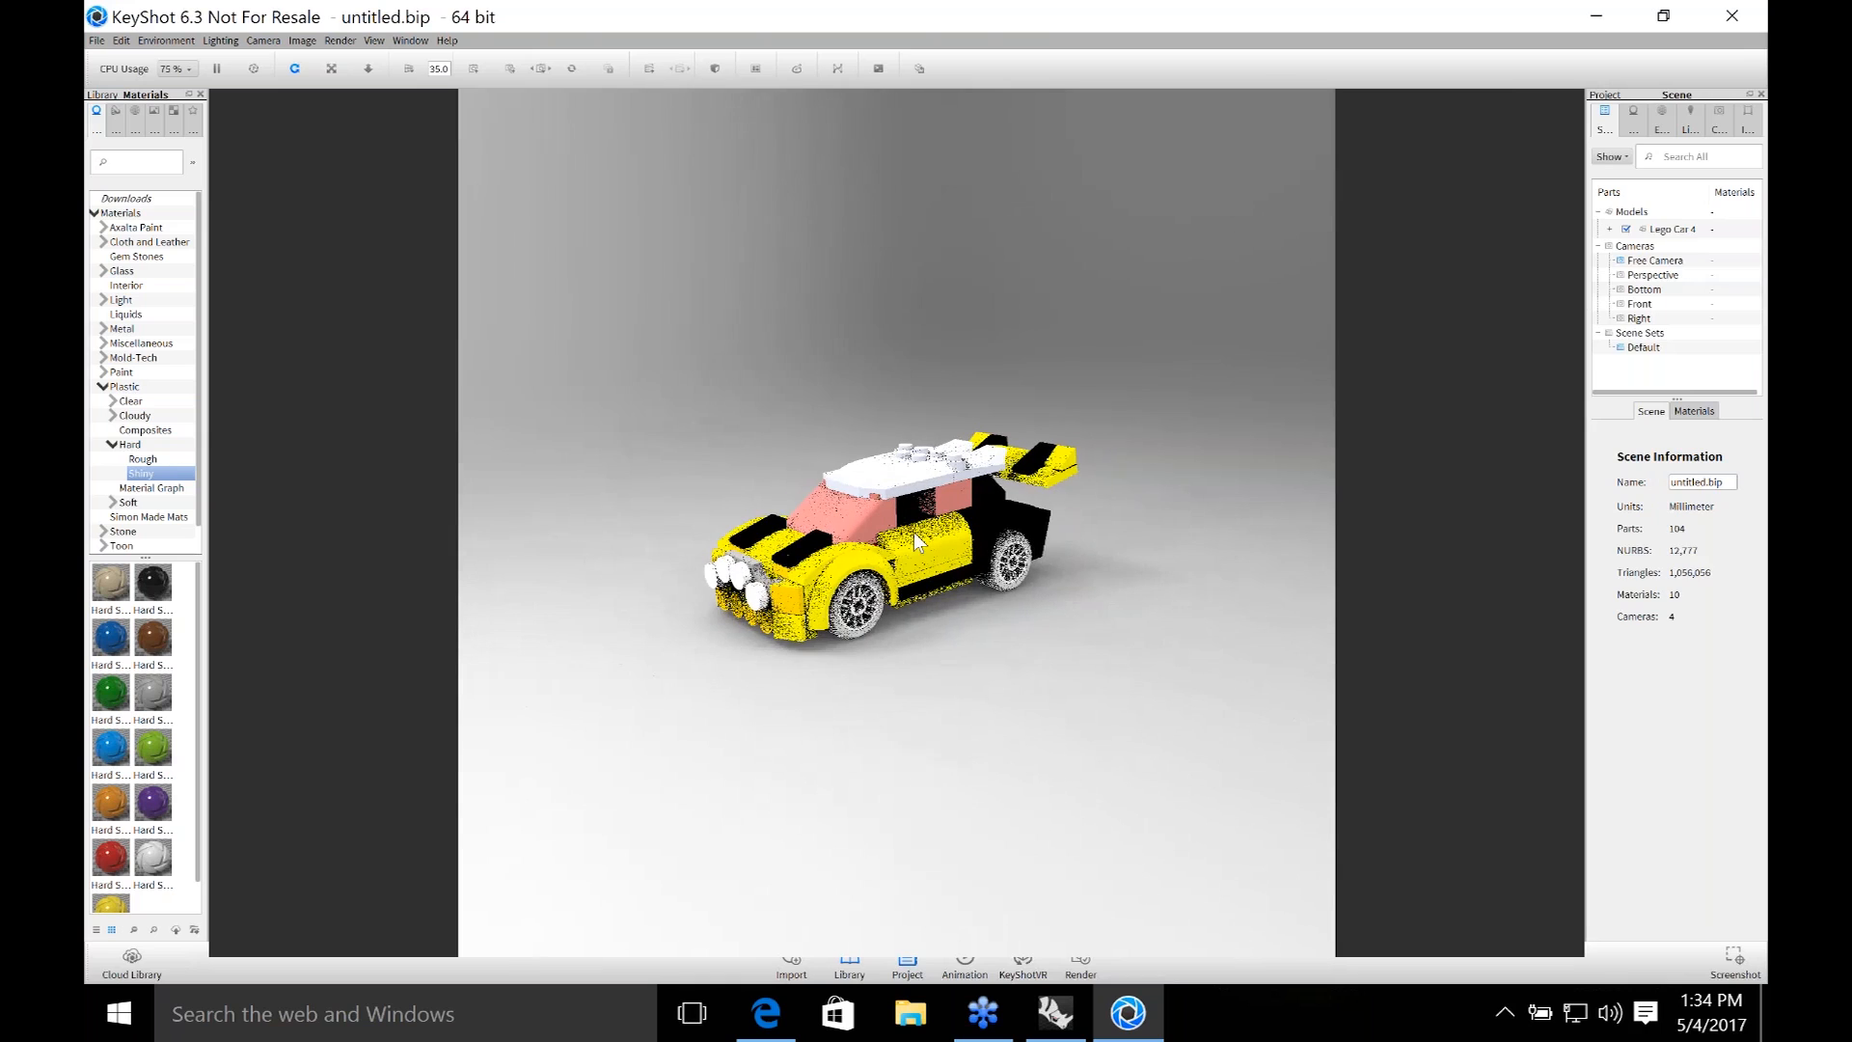
scroll(954, 673, "up", 4)
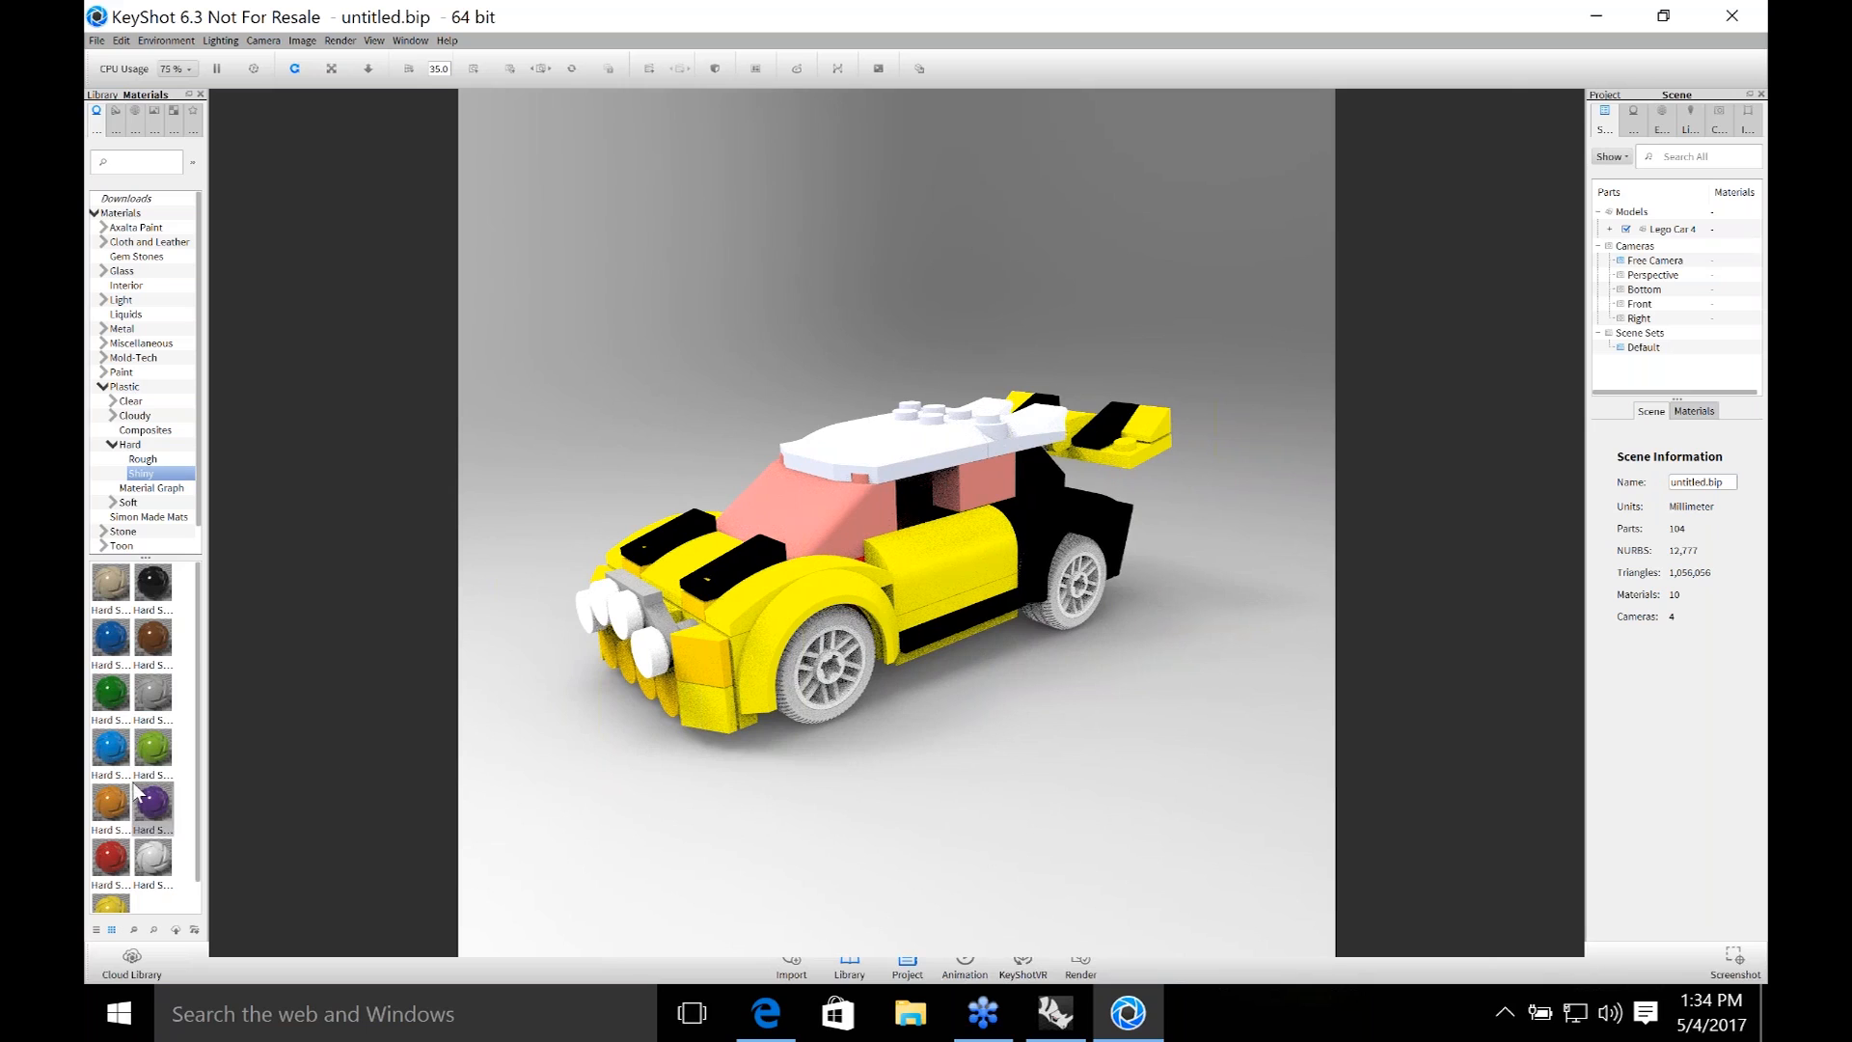
Apply Hard Shiny Plastic Yellow to the car's yellow body panels and Hard Shiny Plastic Black to its black parts.
left_click_drag(113, 853, 971, 577)
scroll(119, 859, "down", 1)
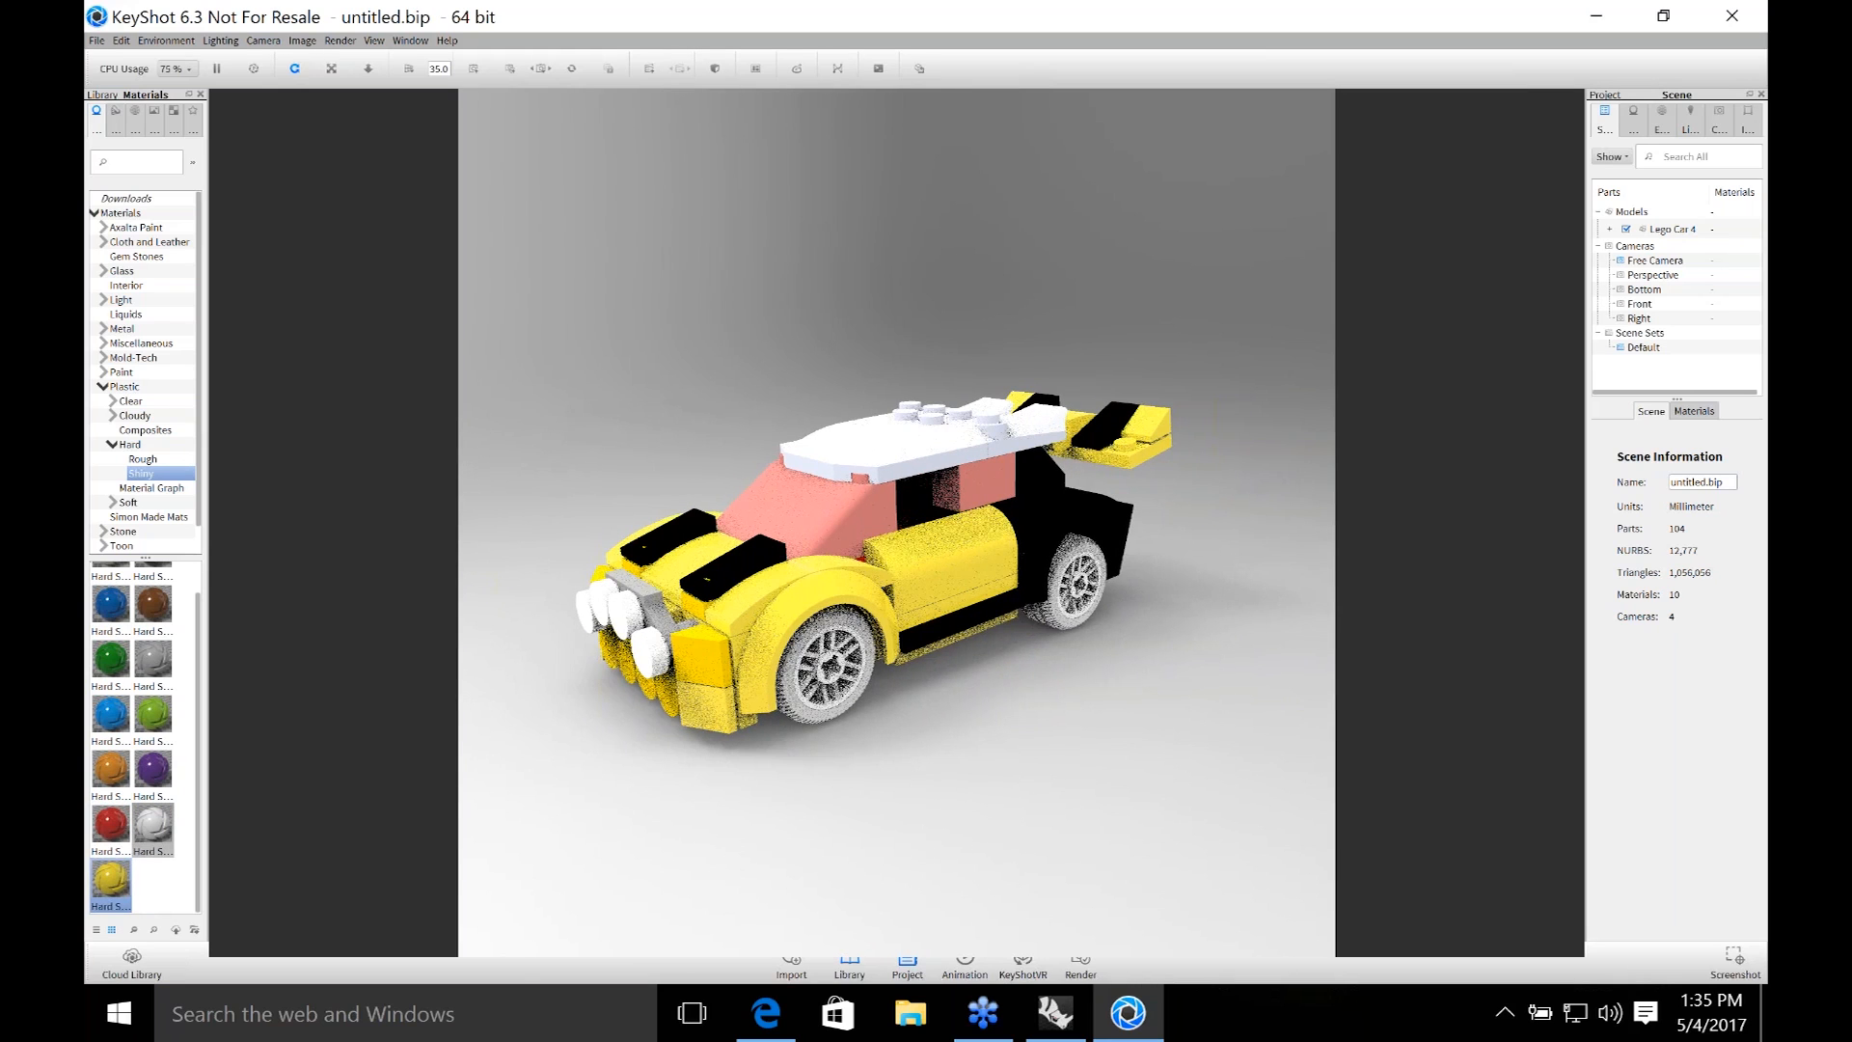
scroll(155, 617, "up", 1)
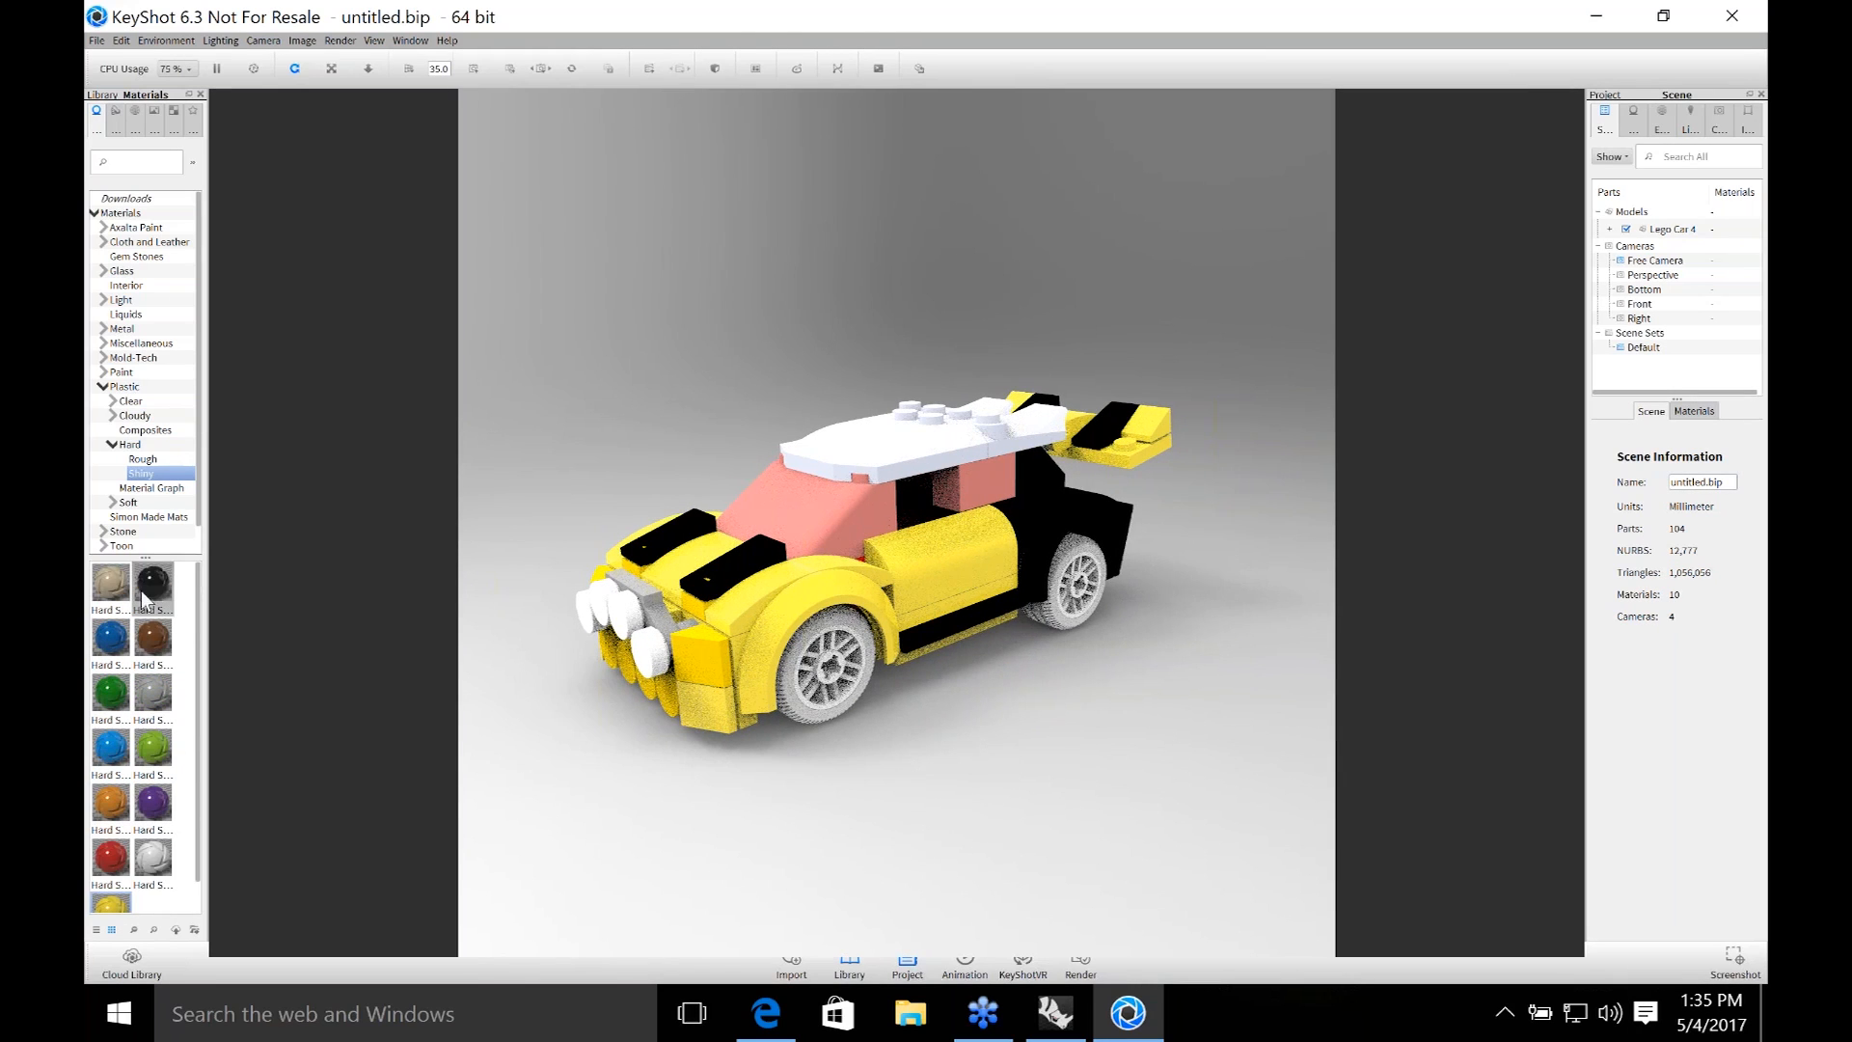
left_click_drag(154, 577, 1110, 527)
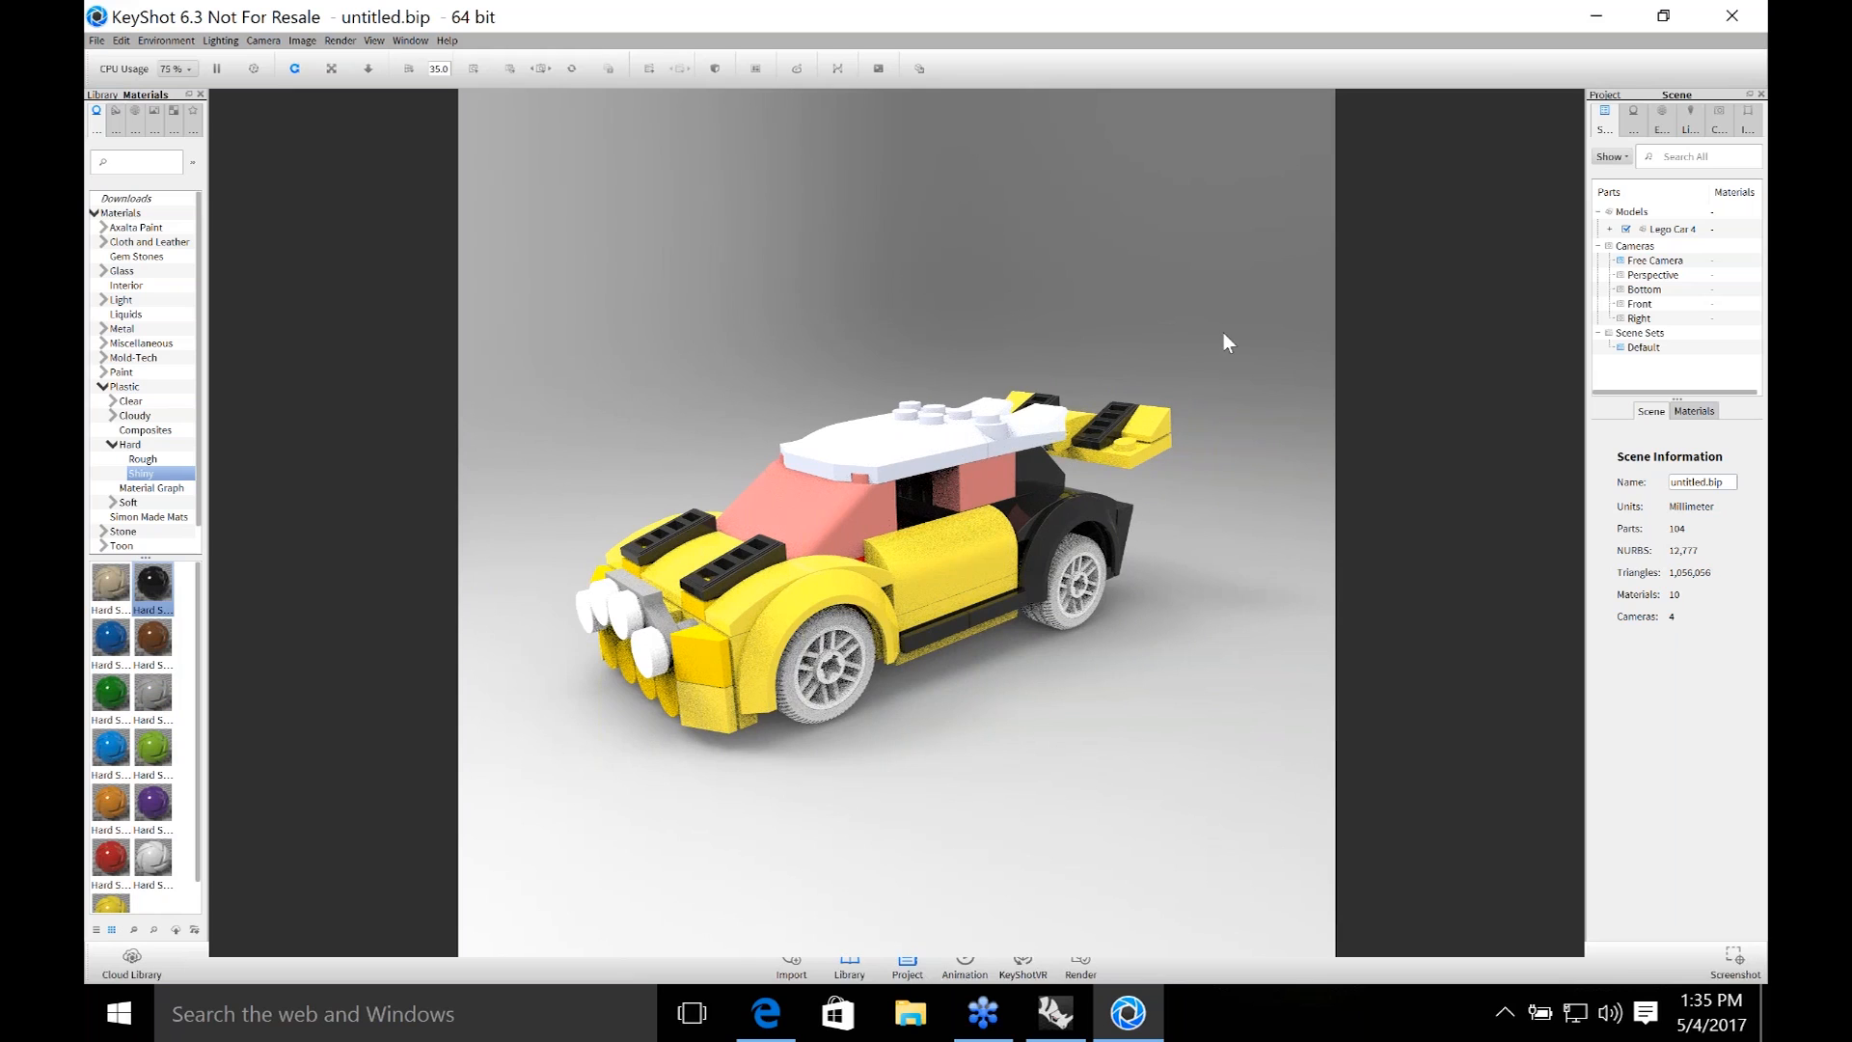
Copy the black plastic material from the rear fender and paste it onto the white roof.
left_click_drag(1223, 334, 1045, 537)
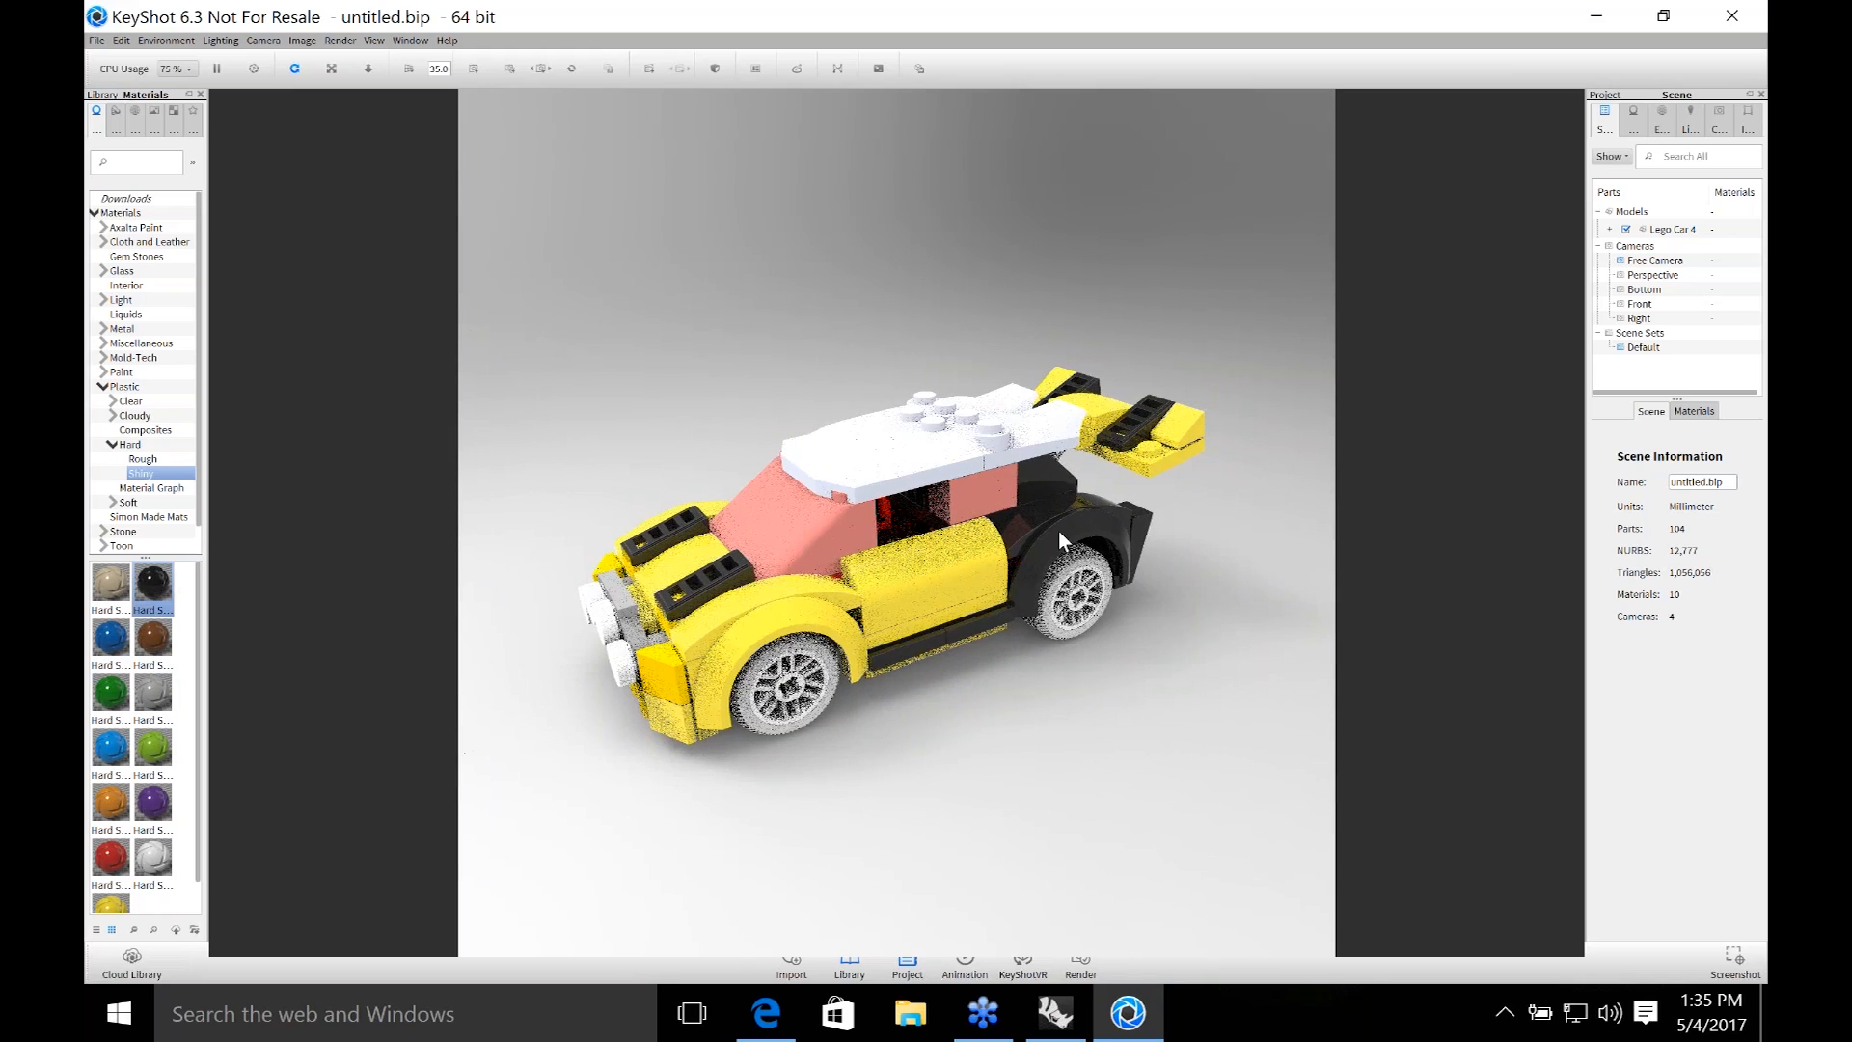
right_click(1057, 531)
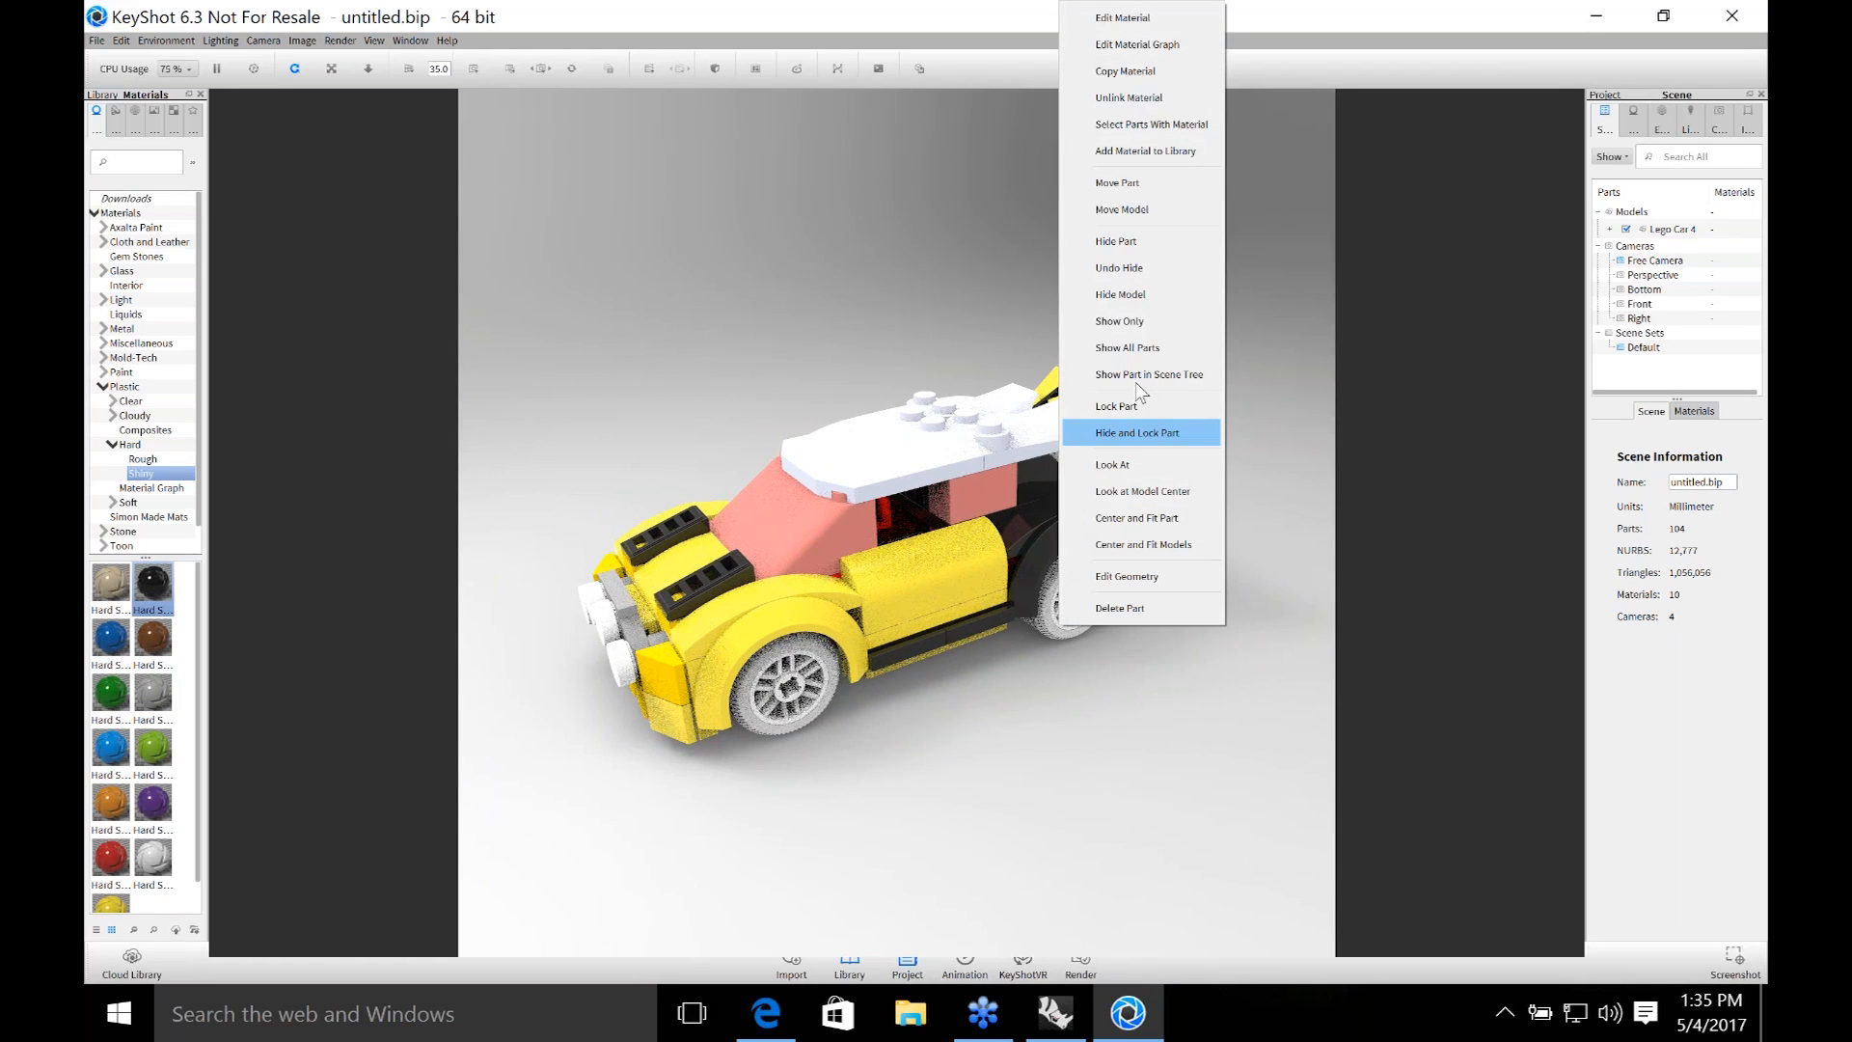
left_click(1154, 72)
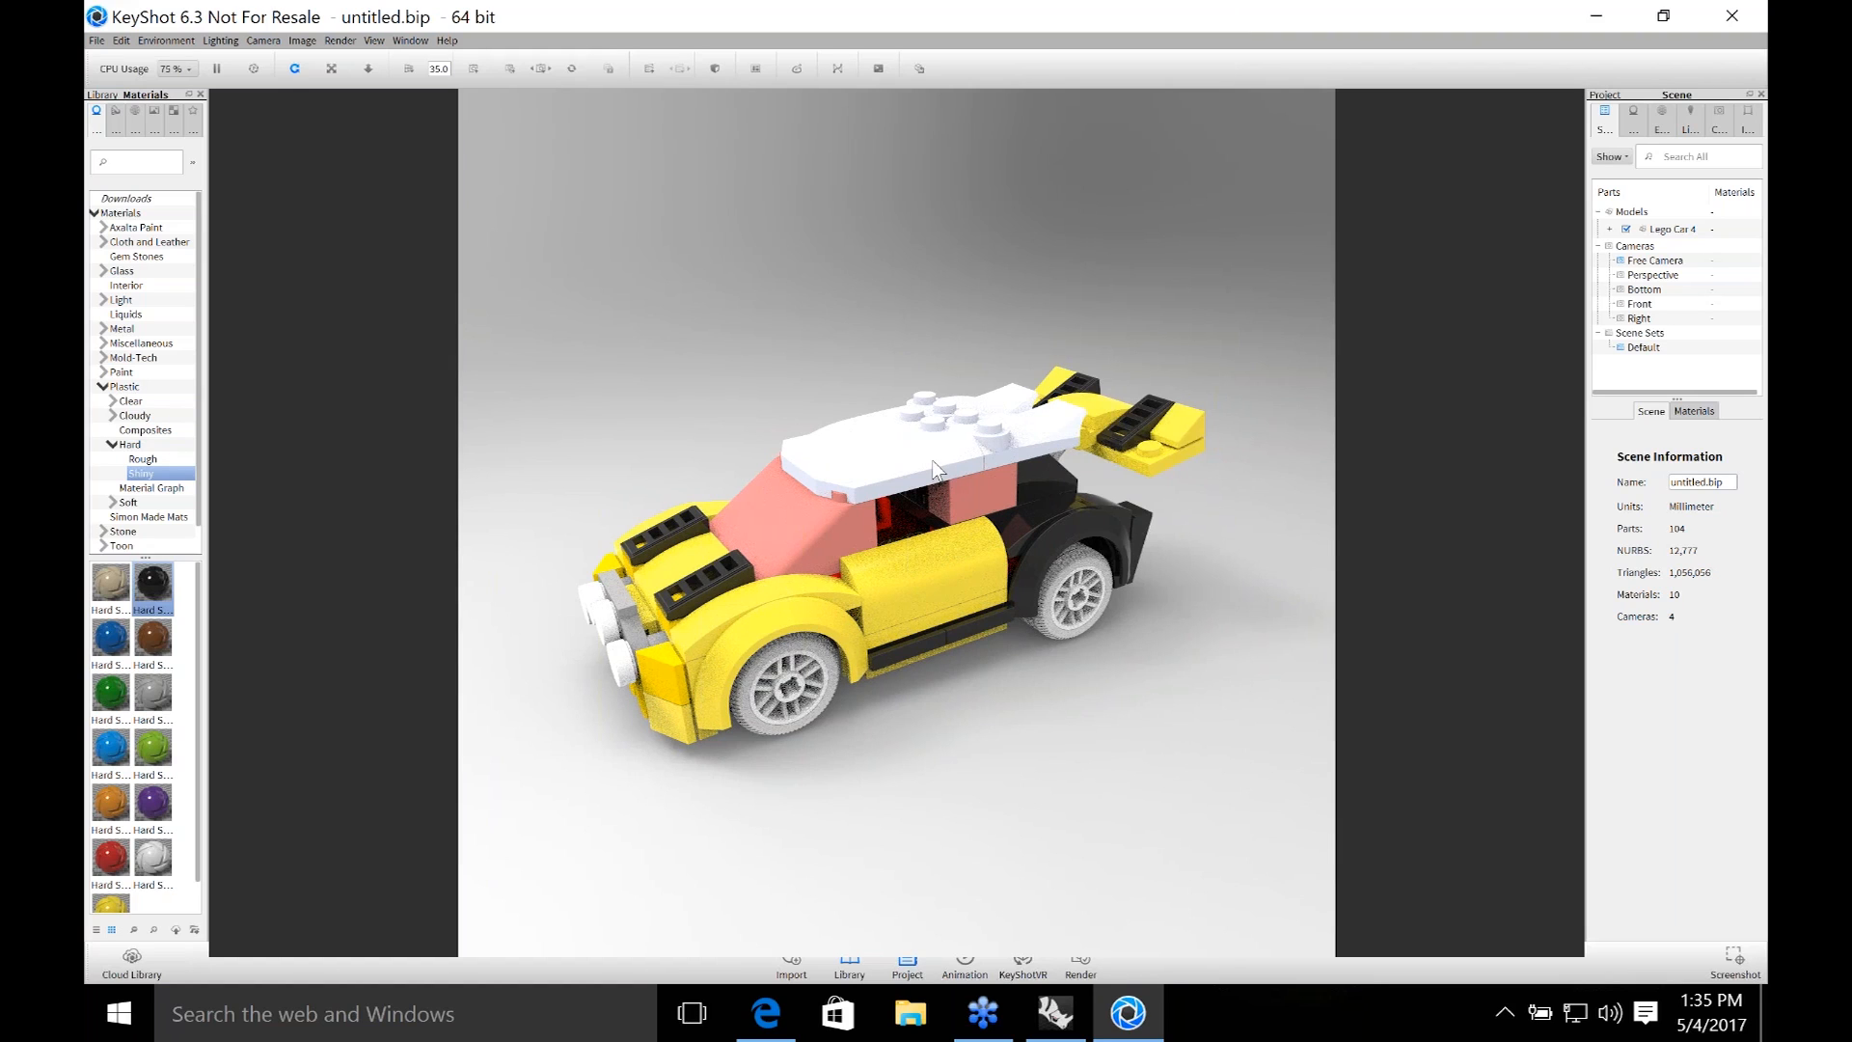
right_click(934, 470, "shift")
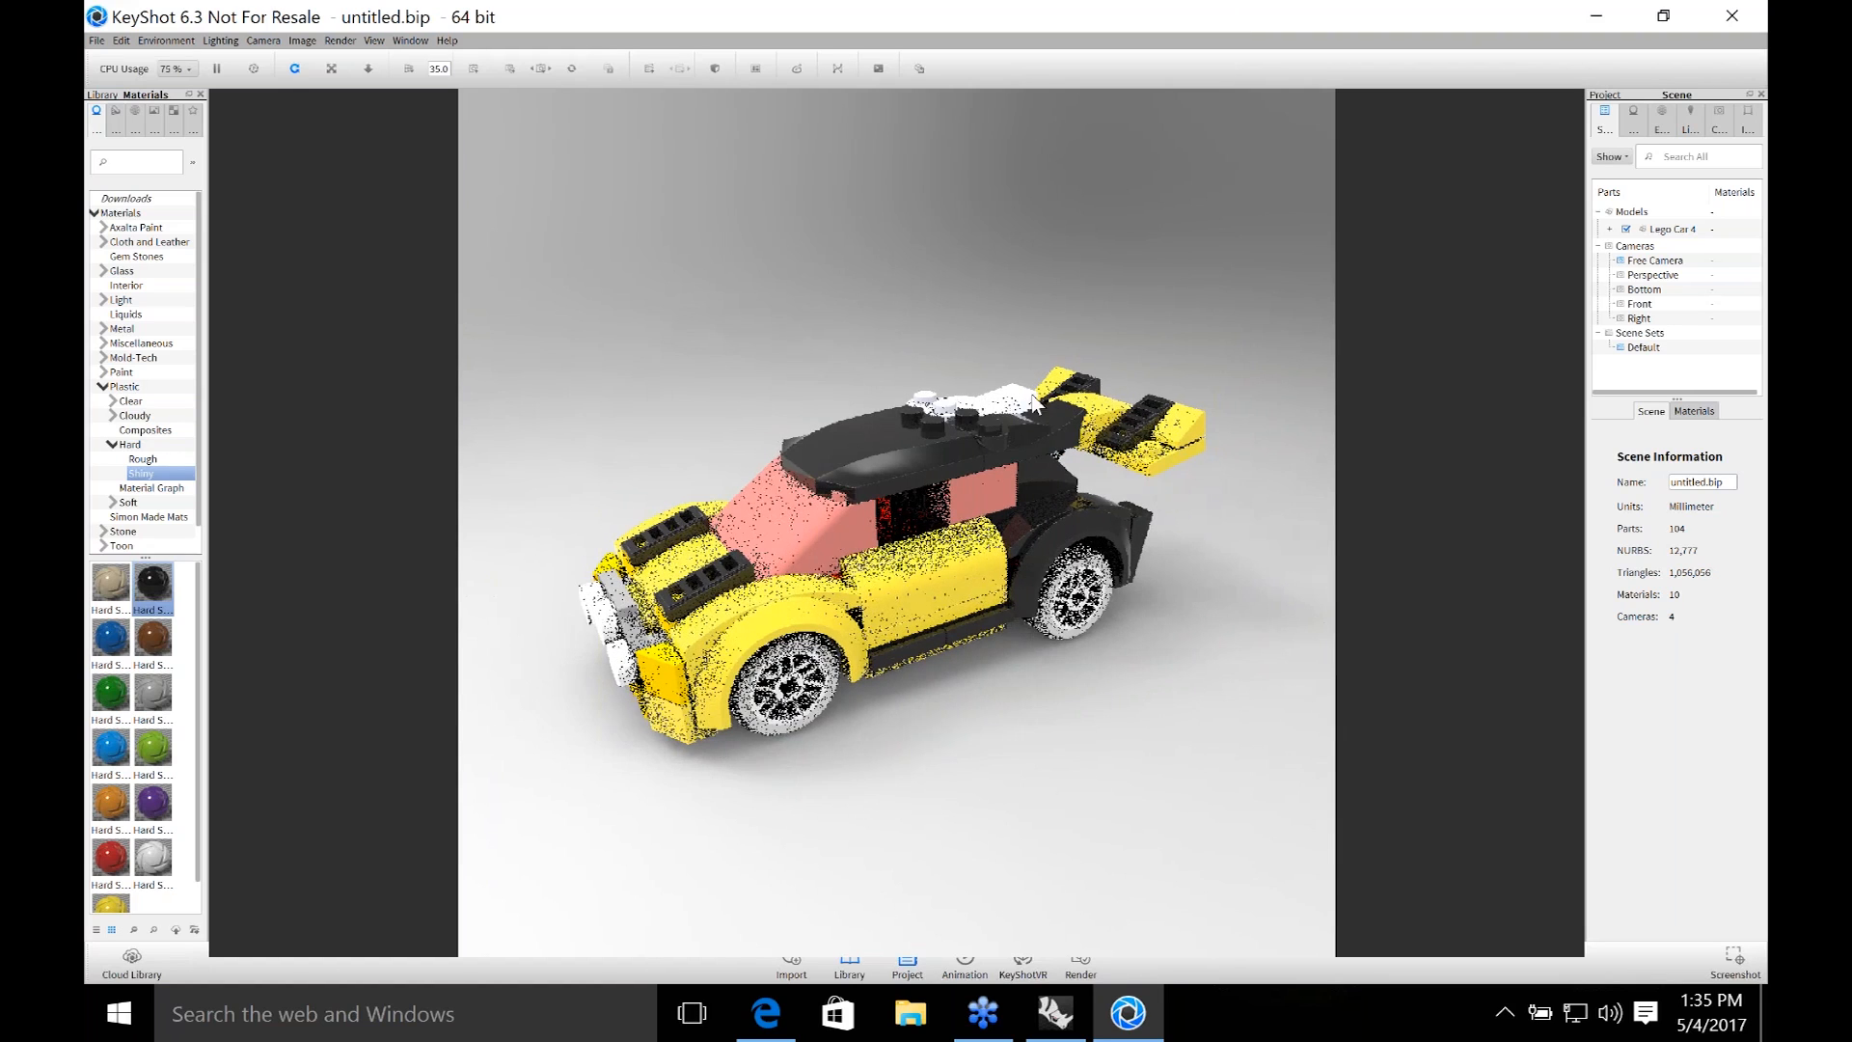
Apply Hard Shiny Plastic White to the car's wheel rims.
left_click_drag(1138, 599, 1236, 501)
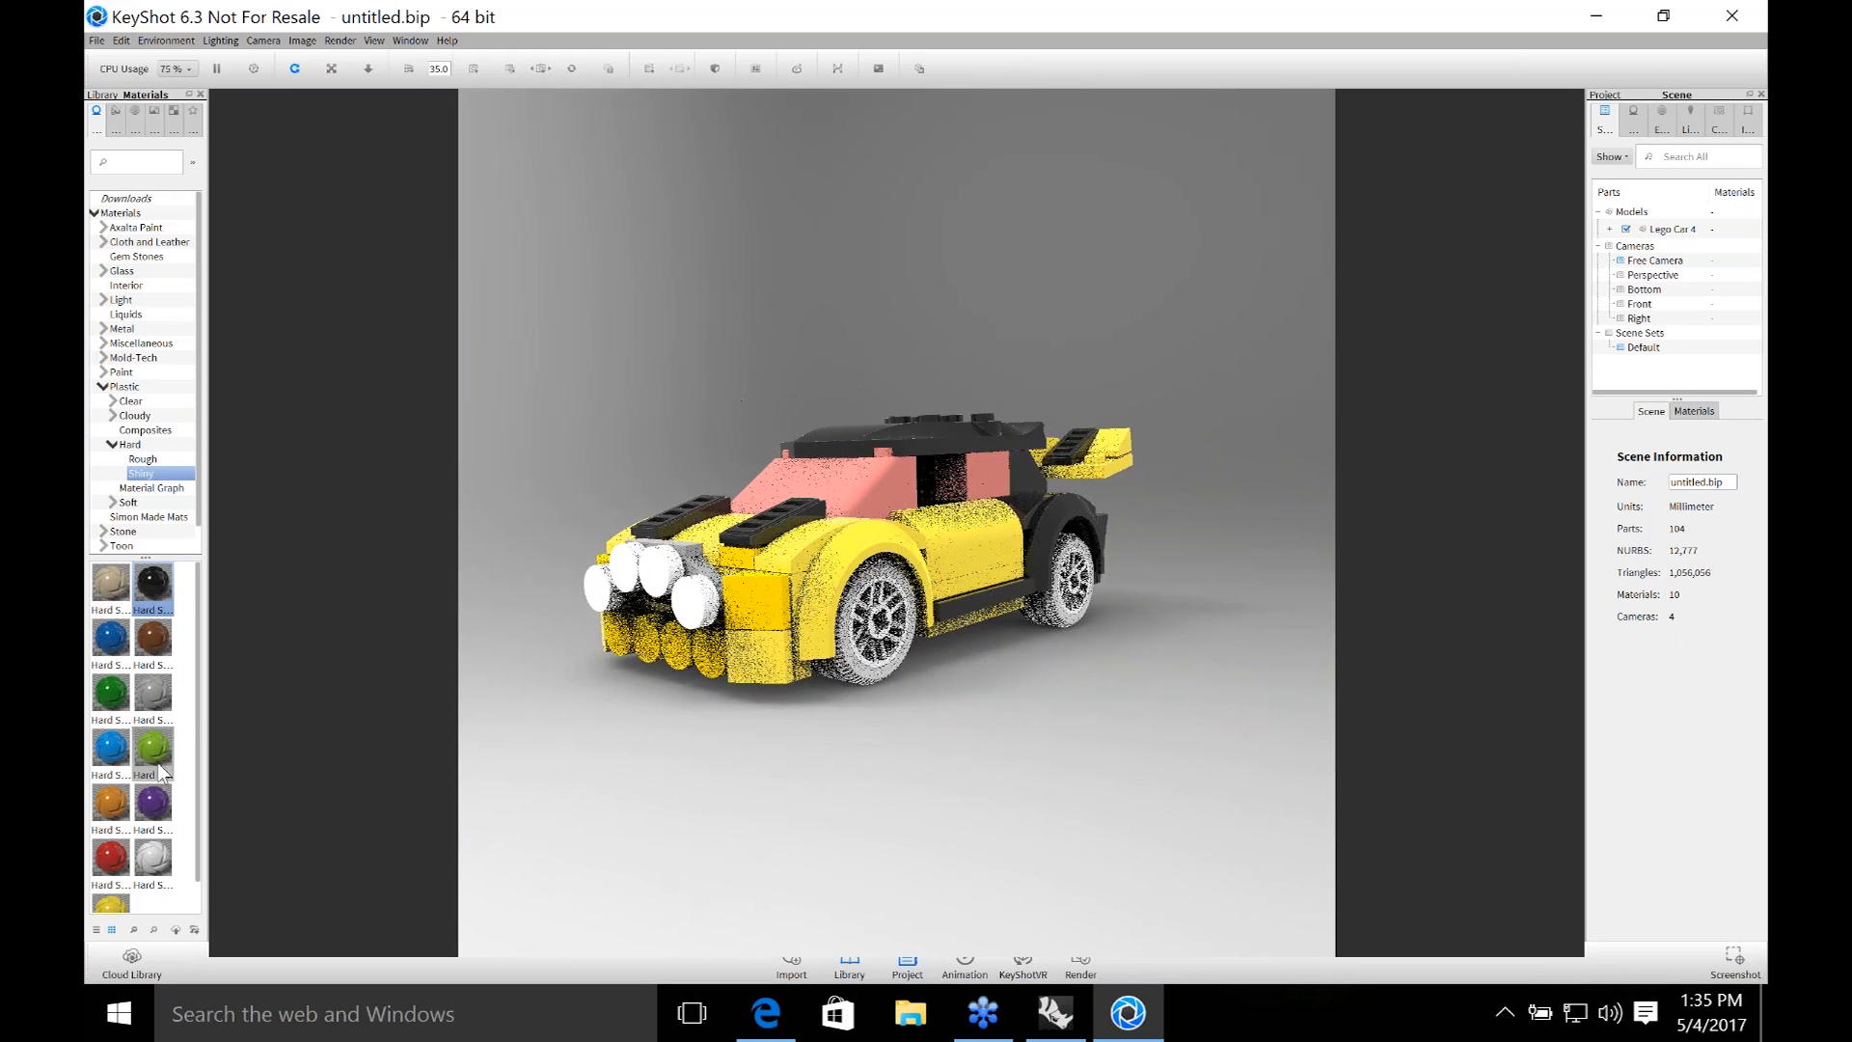
left_click(152, 858)
left_click_drag(153, 858, 880, 646)
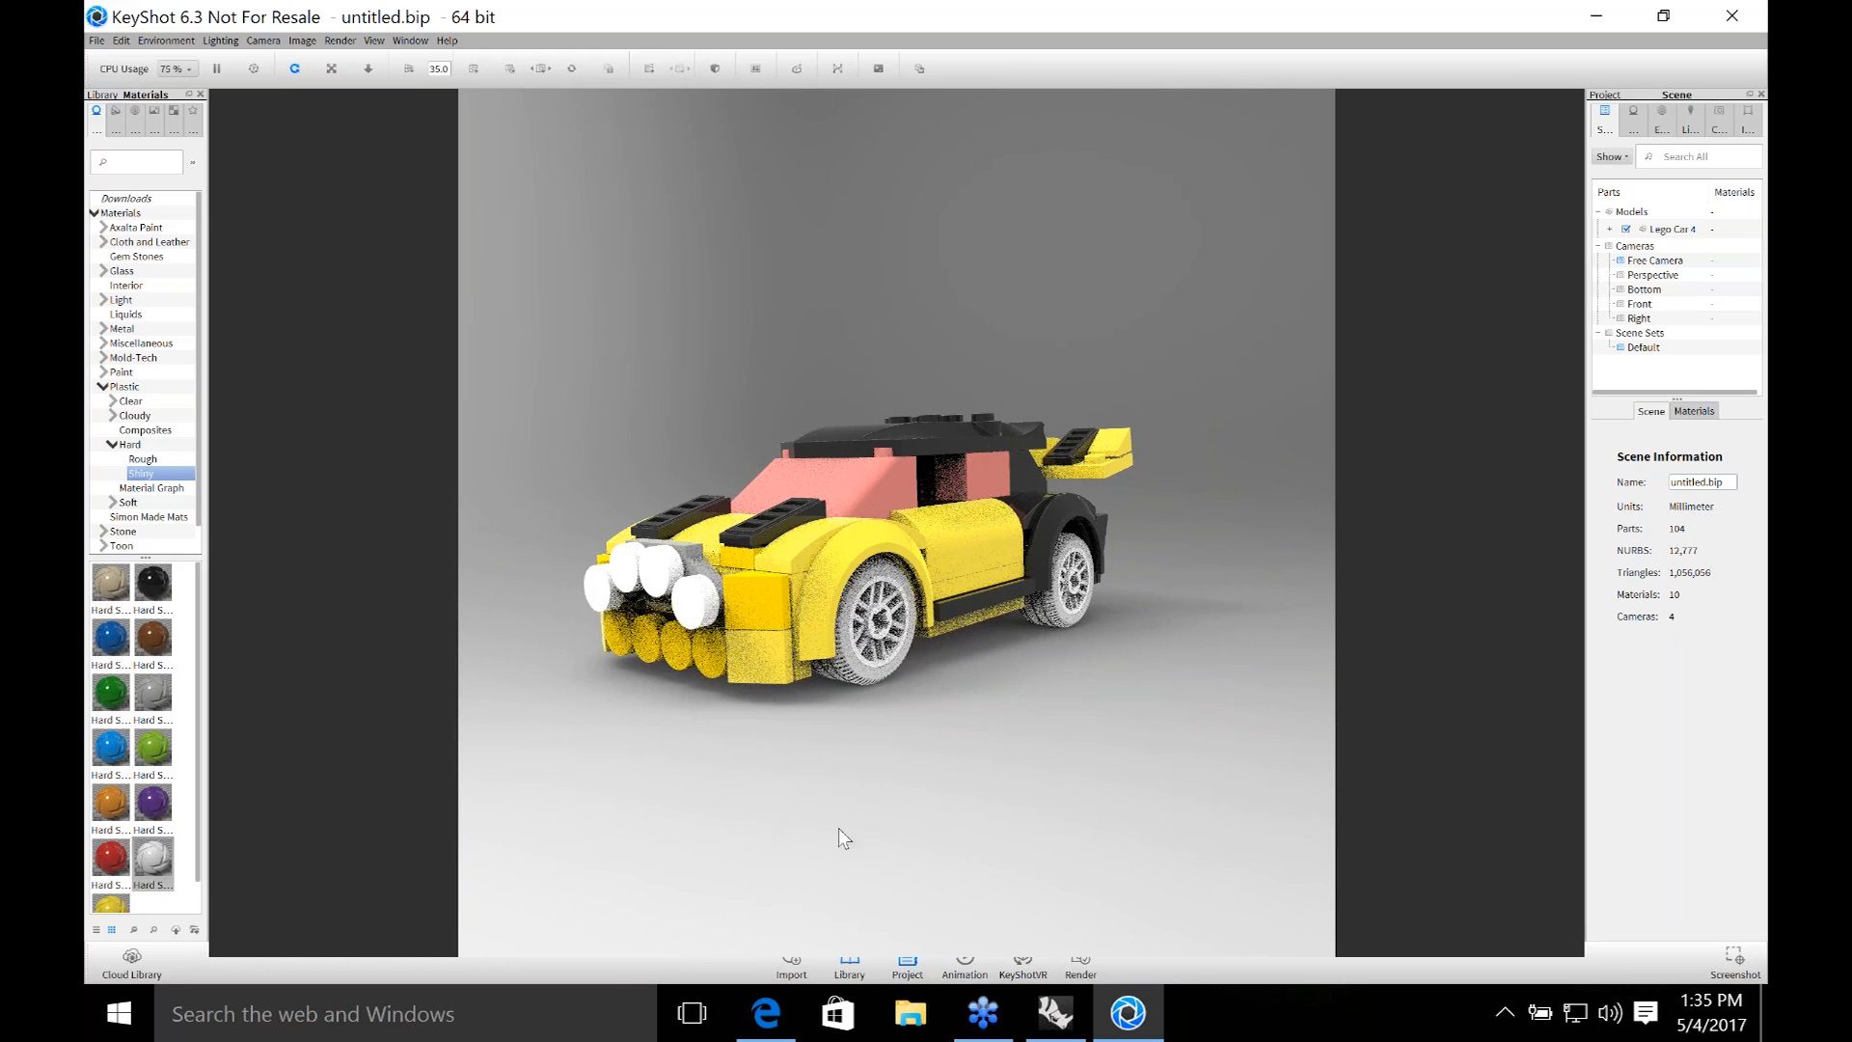
Apply Clear Shiny Plastic Beige from the clear shiny plastics to the windshield and windows.
left_click_drag(838, 828, 1106, 856)
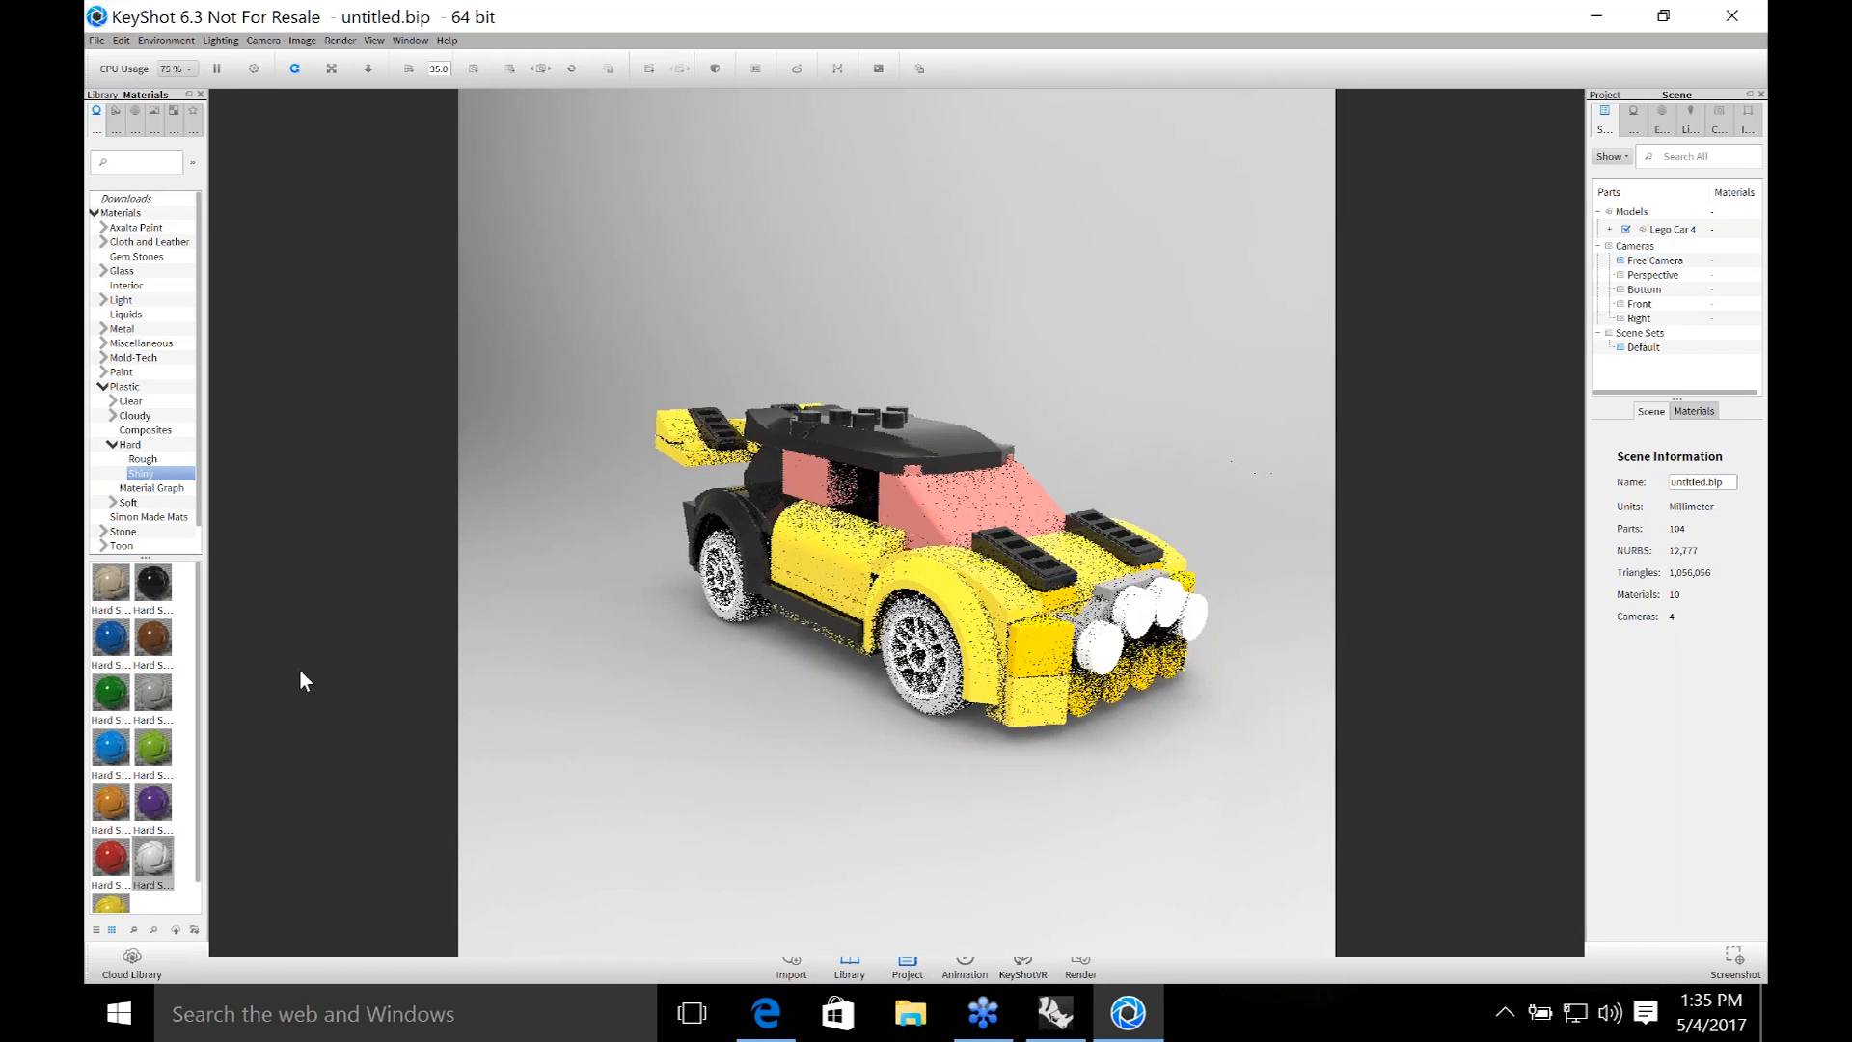
left_click(113, 400)
left_click(143, 430)
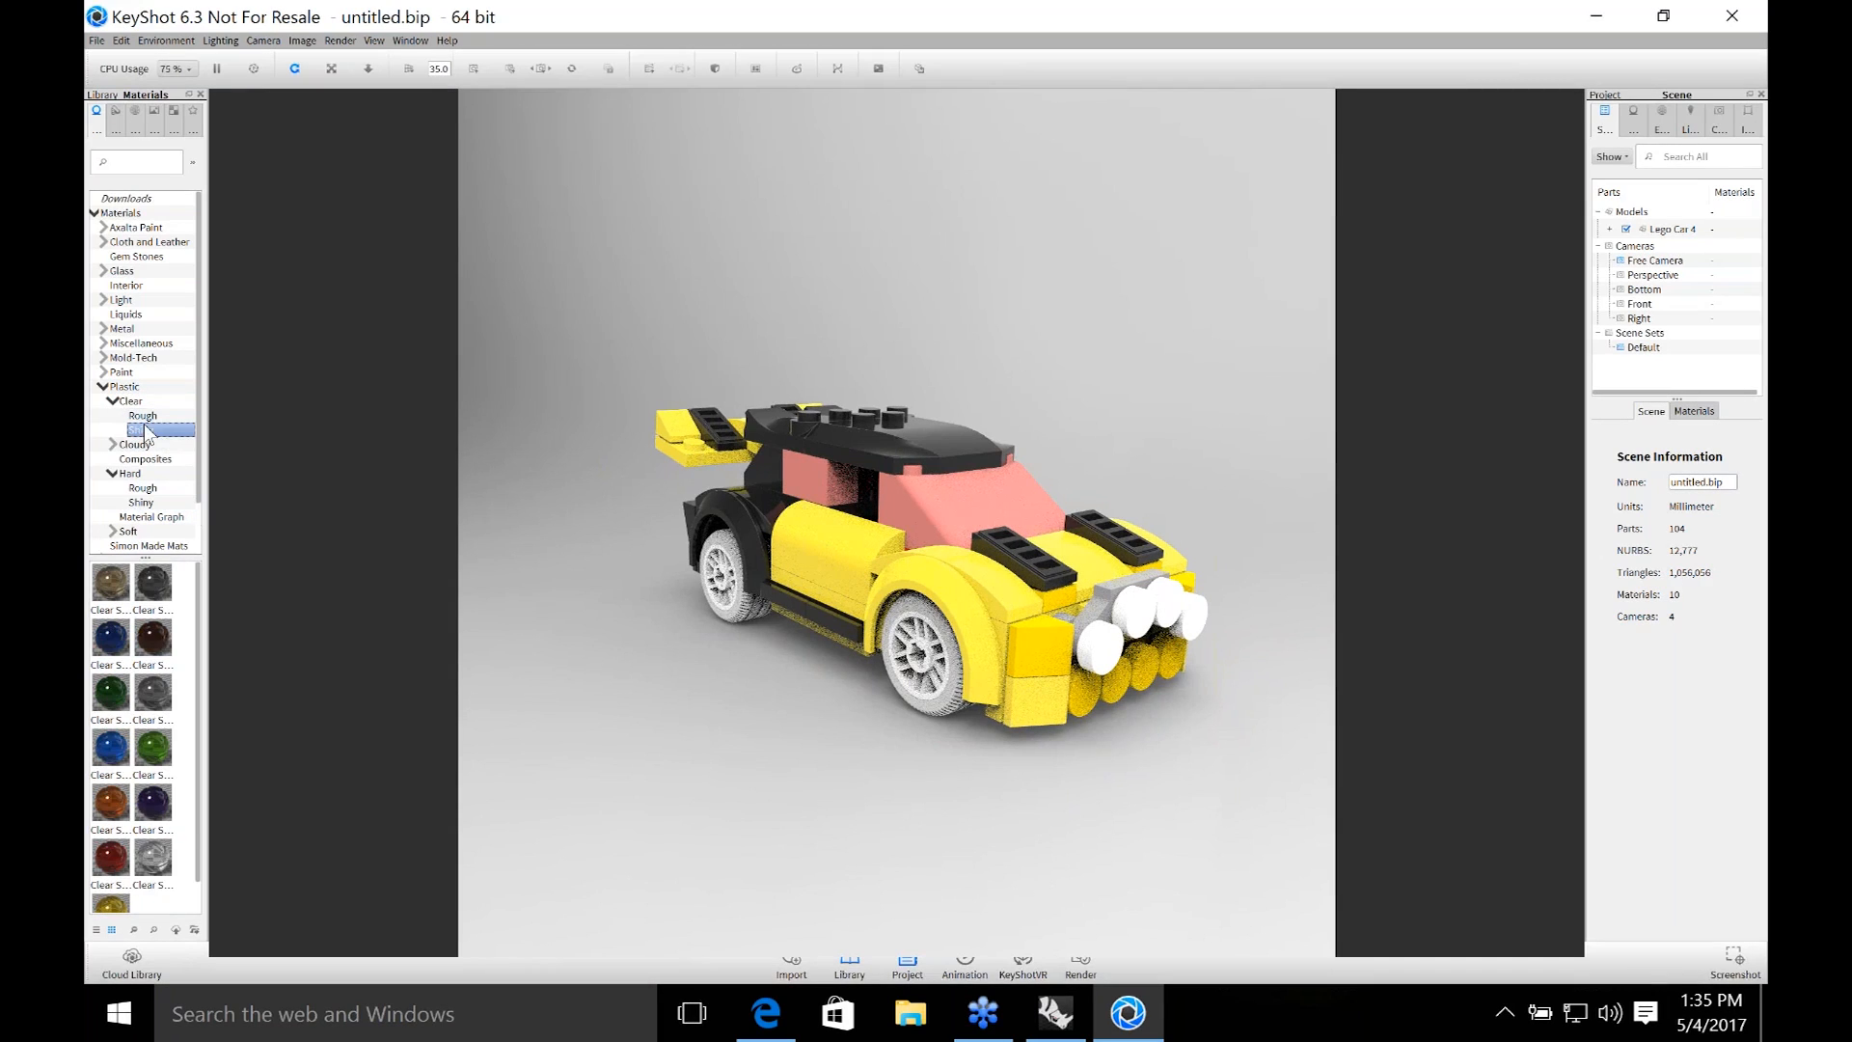
scroll(142, 847, "down", 1)
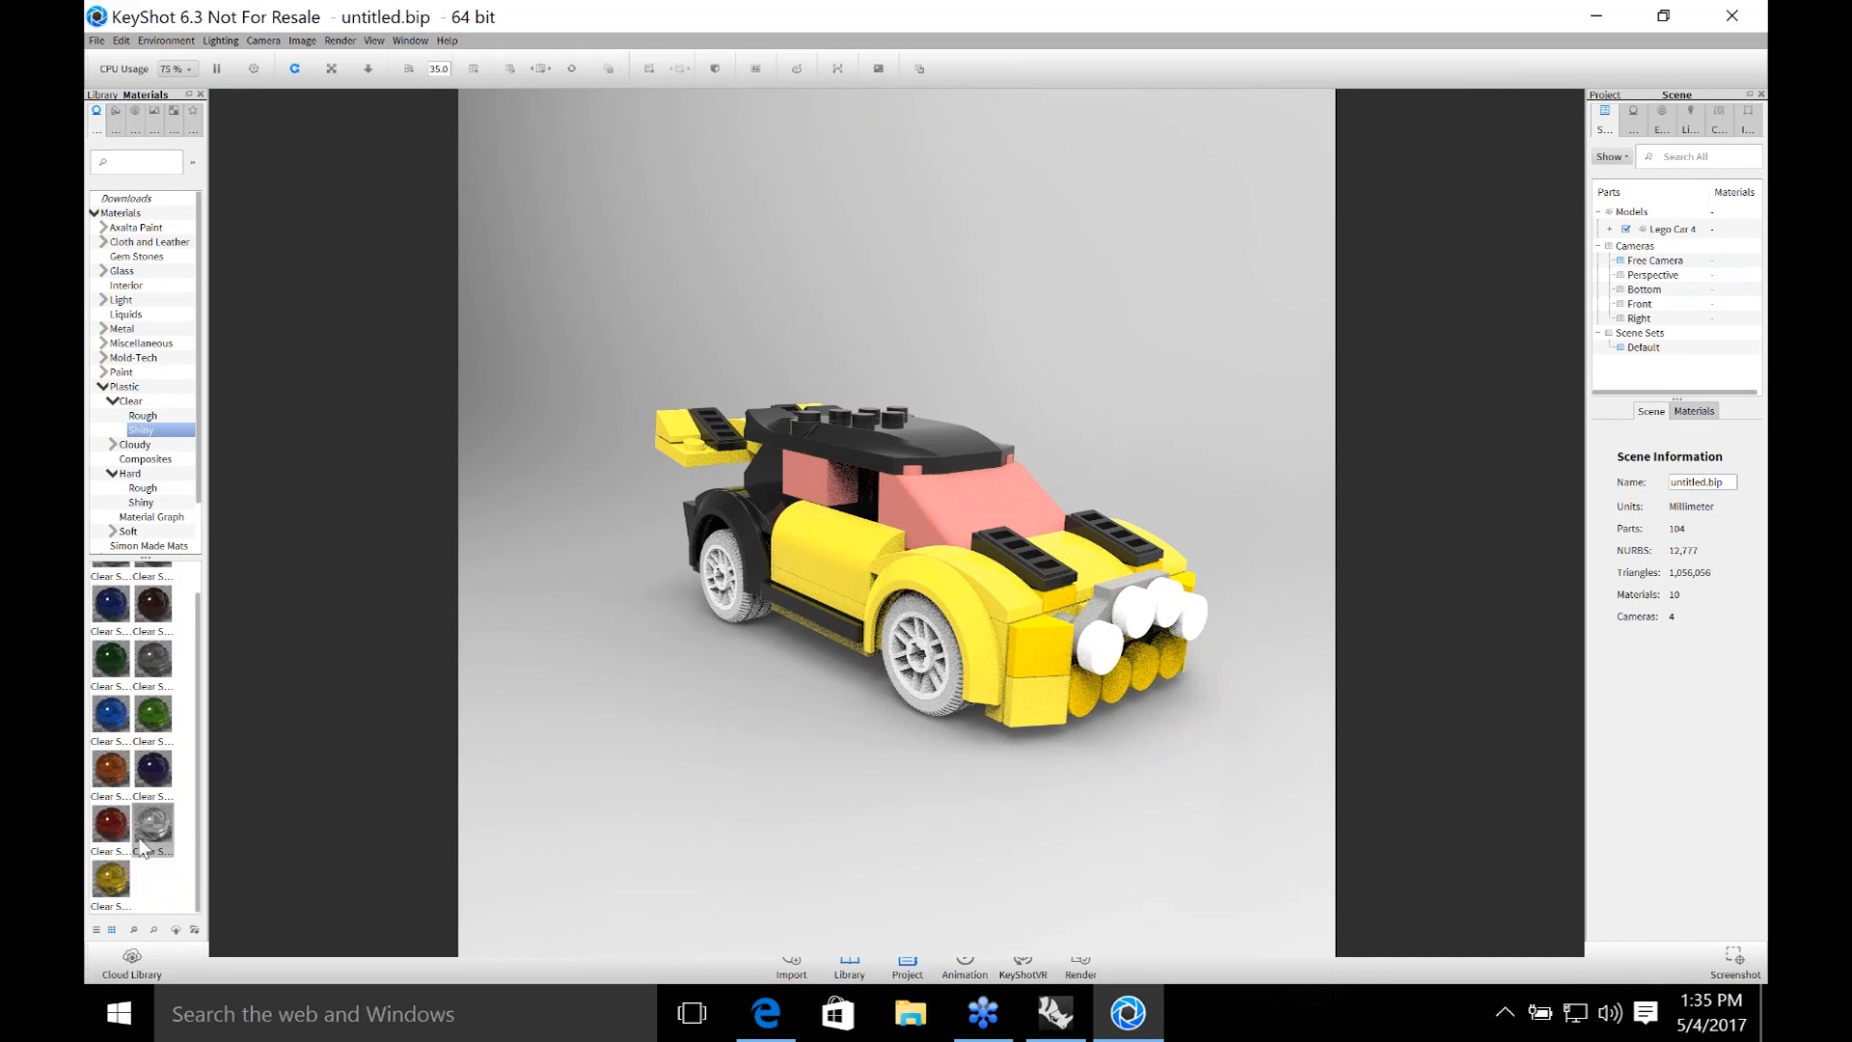
scroll(135, 804, "up", 1)
left_click_drag(111, 583, 1000, 506)
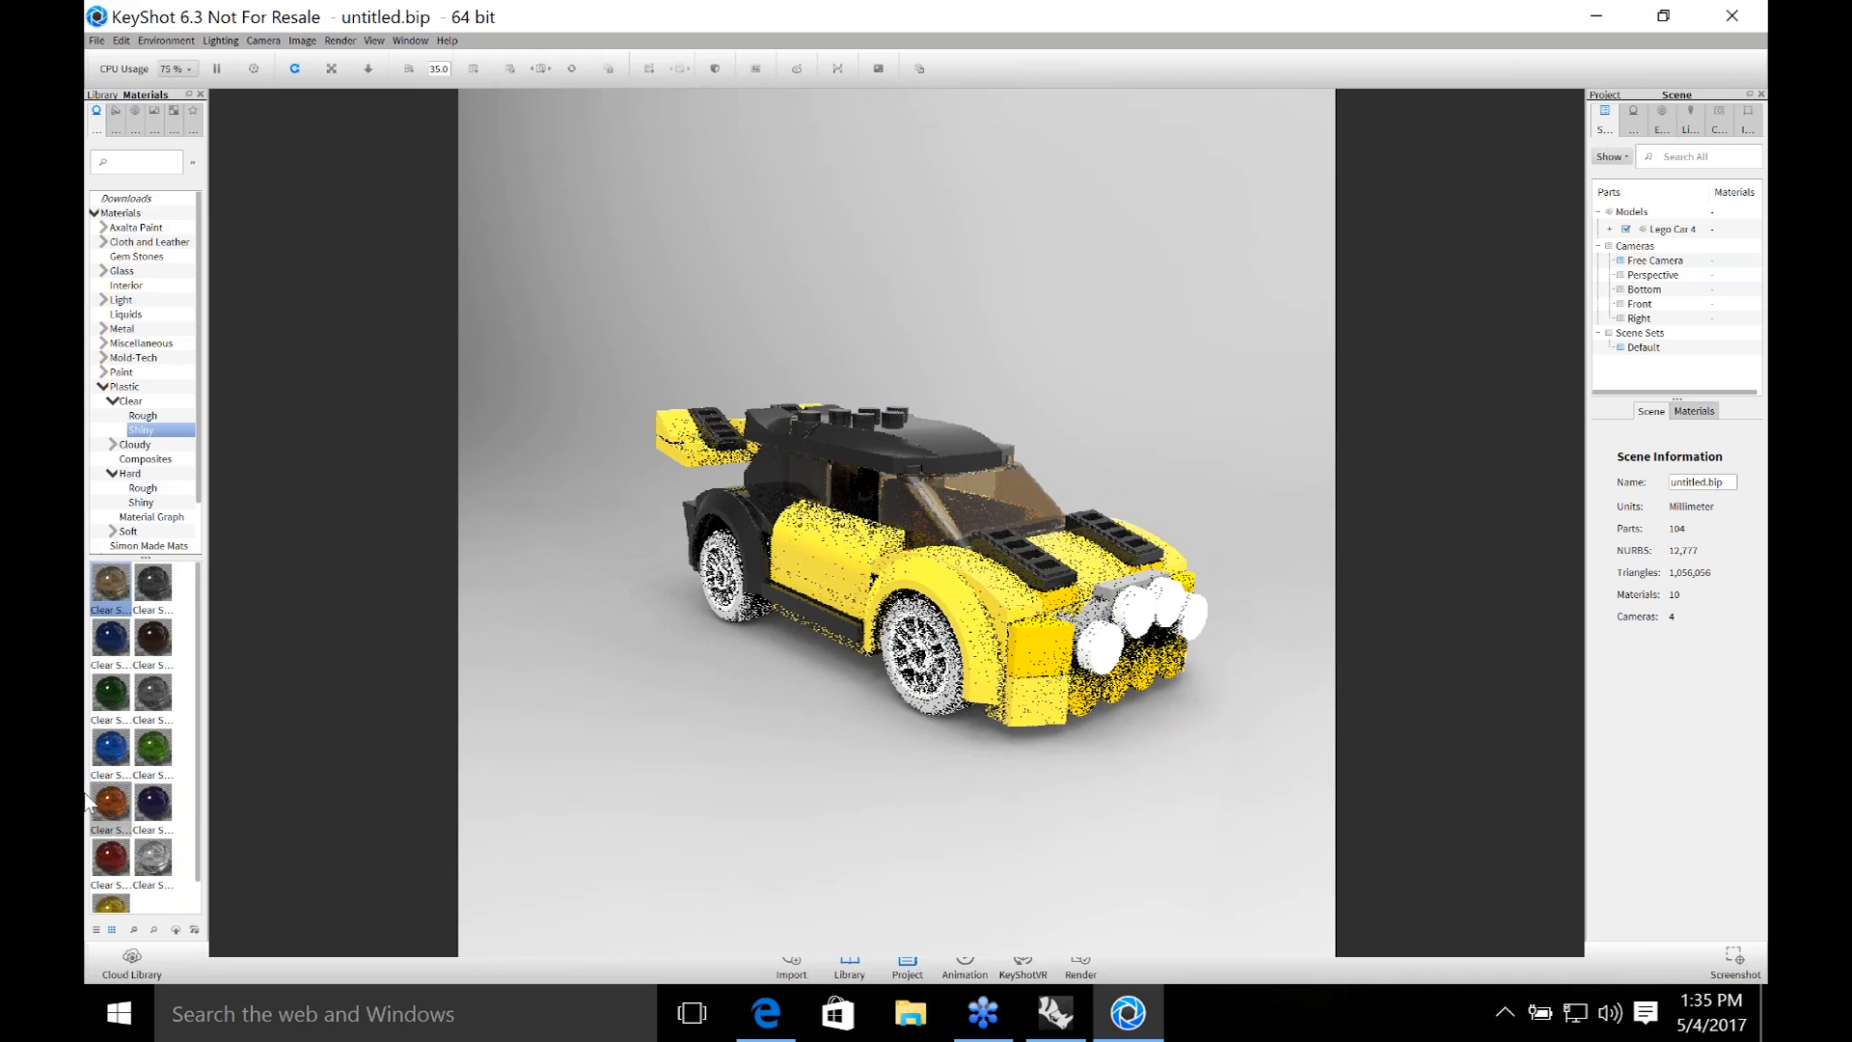
Apply Clear Shiny Plastic Orange to the front side lights and open its material properties in full width.
left_click_drag(111, 802, 1057, 652)
double_click(1057, 652)
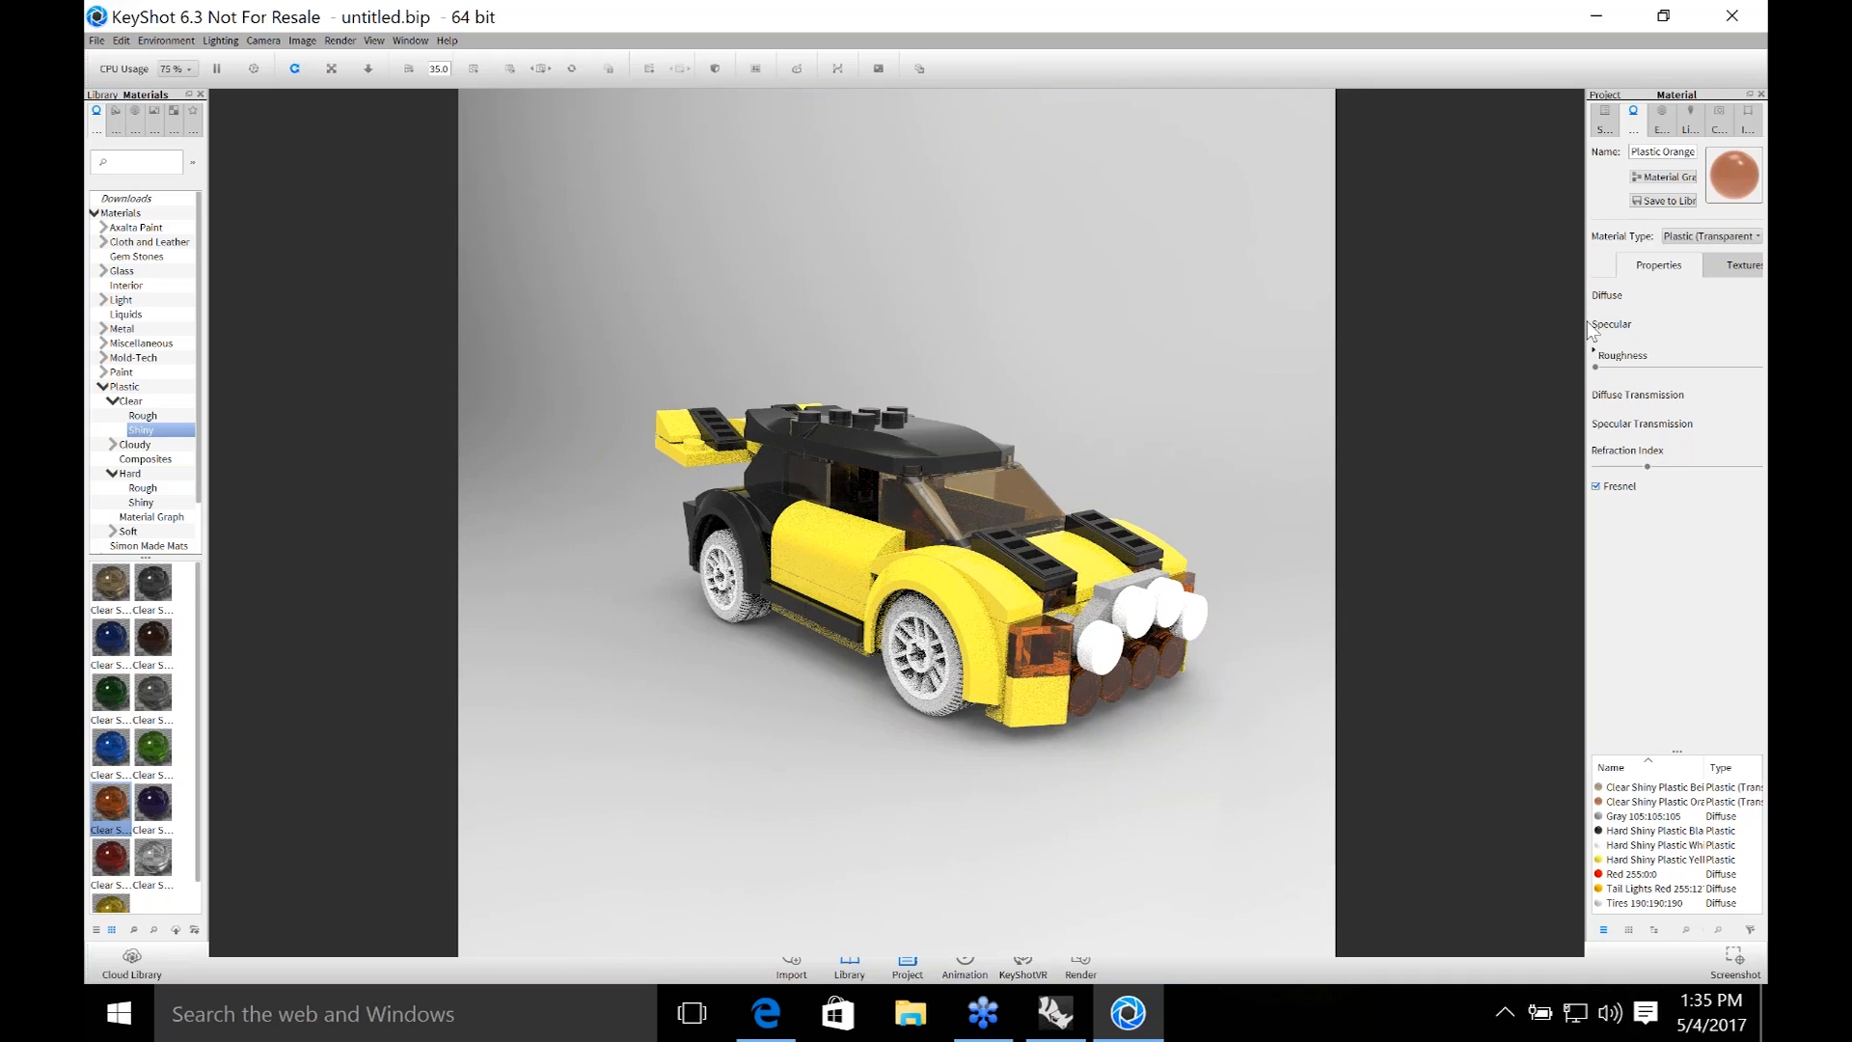
left_click_drag(1570, 333, 1371, 333)
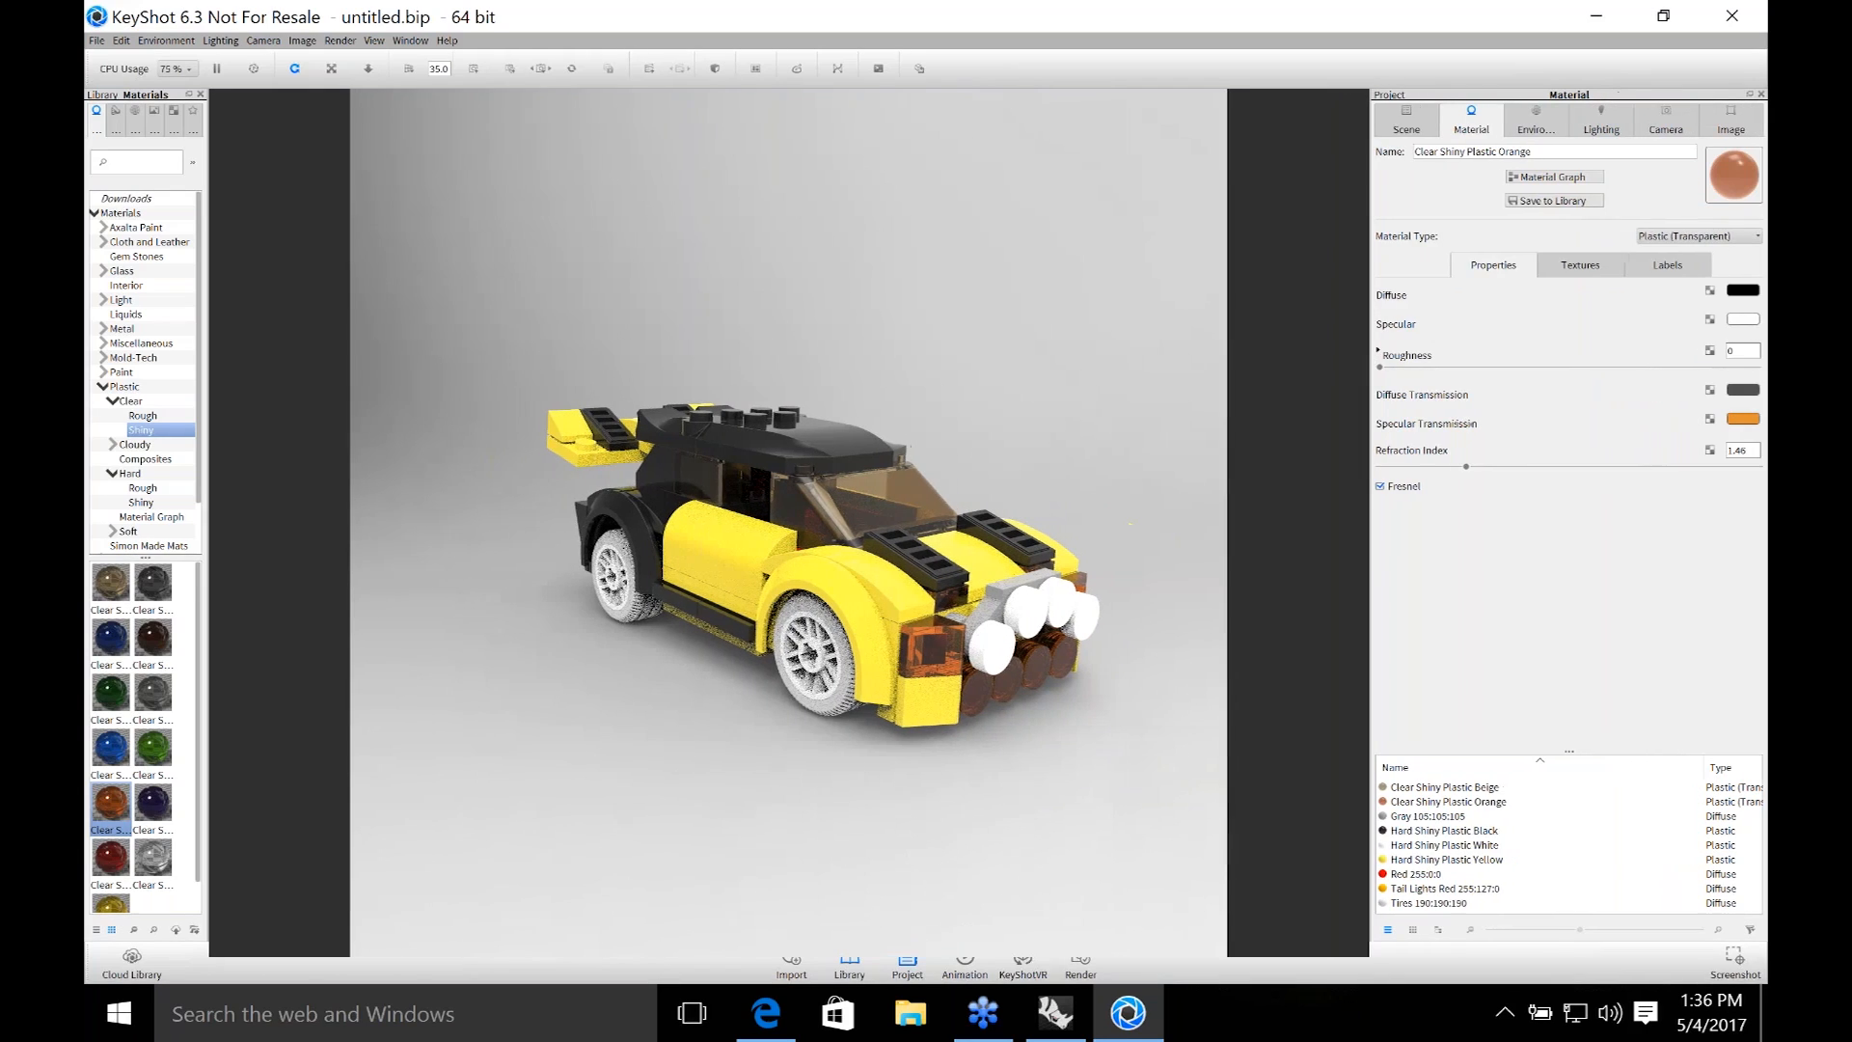
Set the orange plastic's specular transmission color to yellow (RGB 255, 220, 0).
left_click(1742, 417)
left_click_drag(1589, 309, 1601, 280)
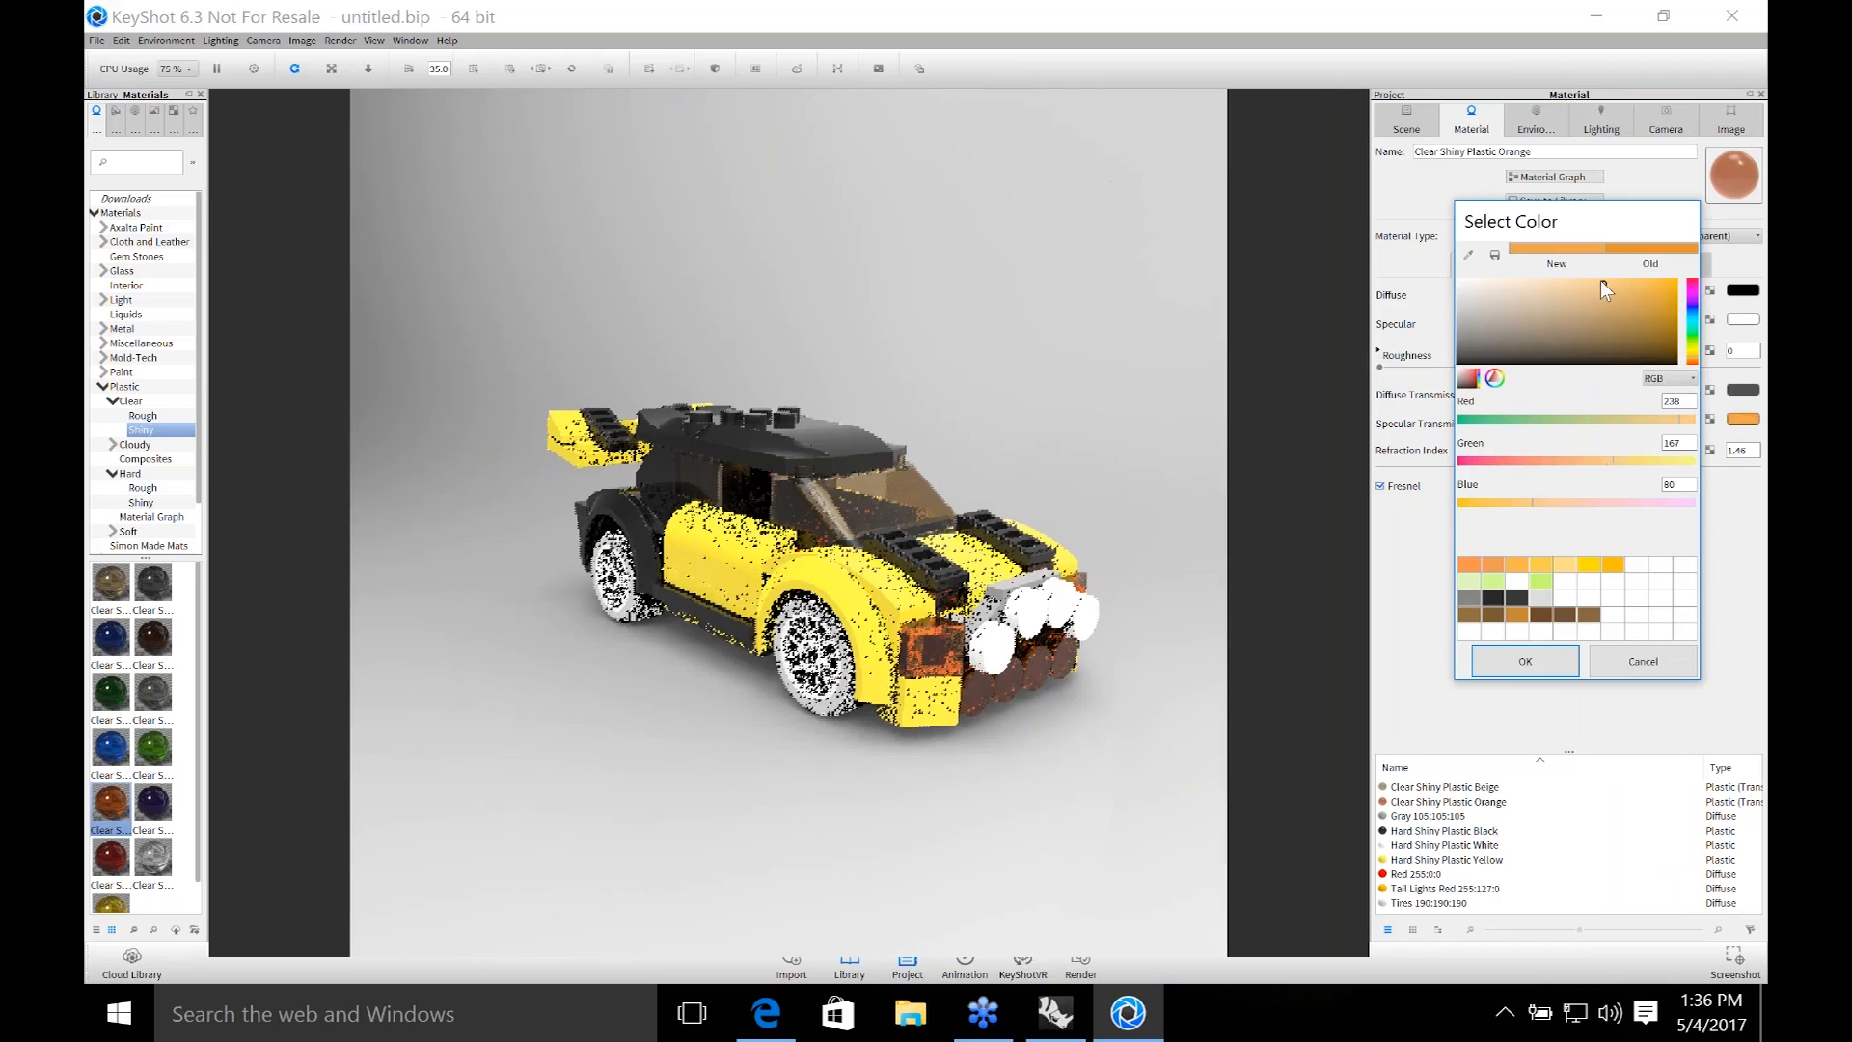
left_click(1517, 564)
left_click(1589, 561)
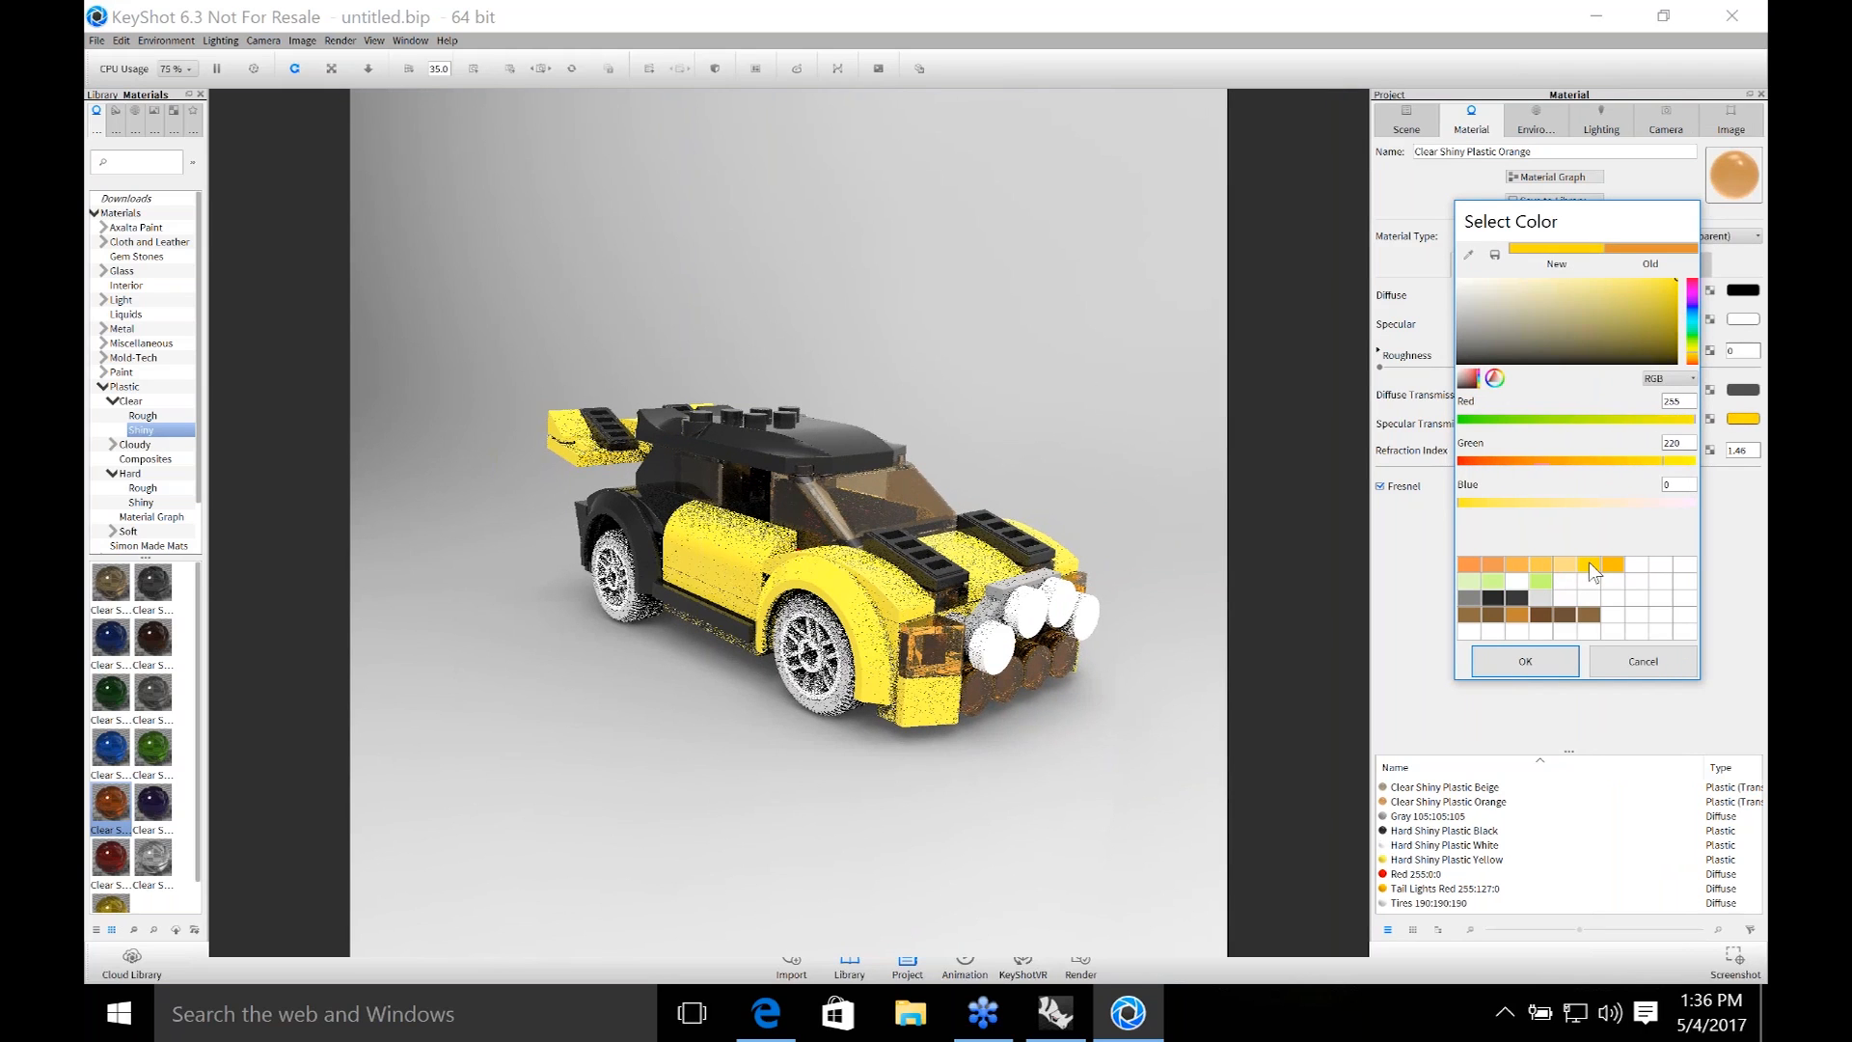
left_click(1525, 660)
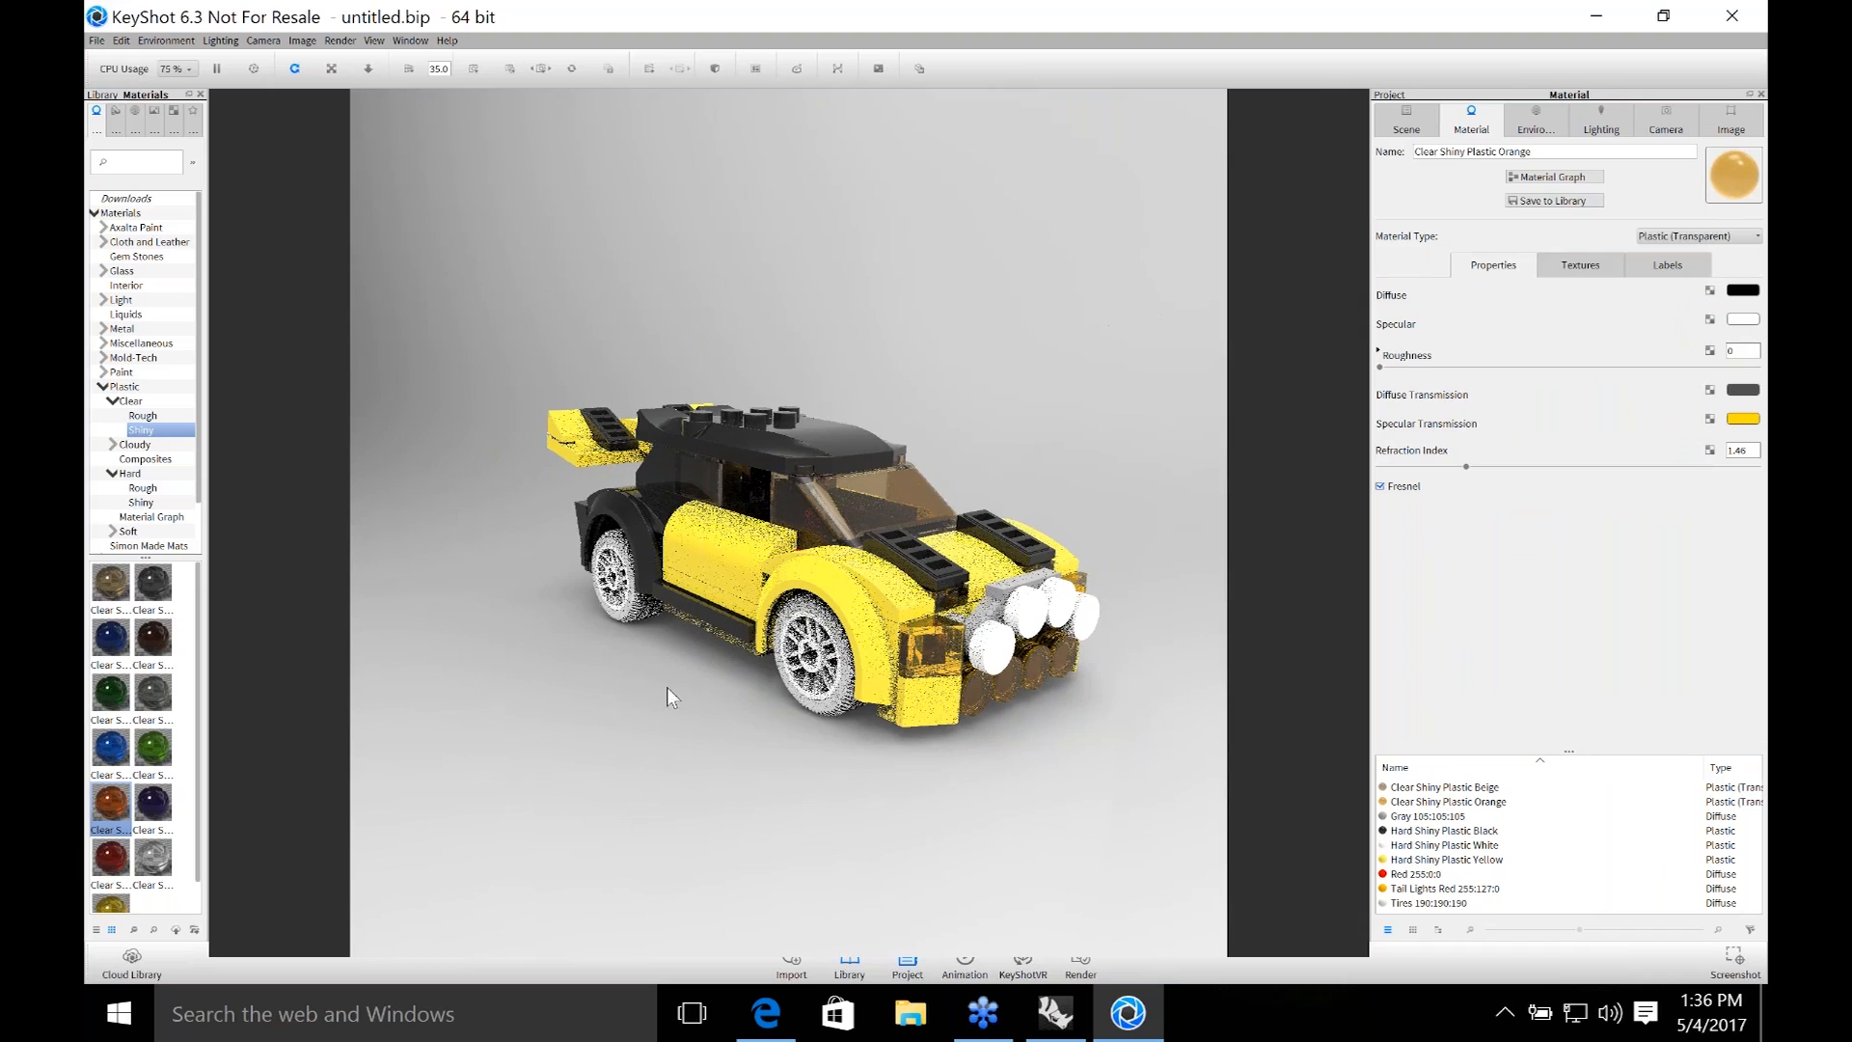
Set the specular transmission color of the side lights' clear plastic to bright orange (RGB 255, 139, 0).
left_click(1743, 418)
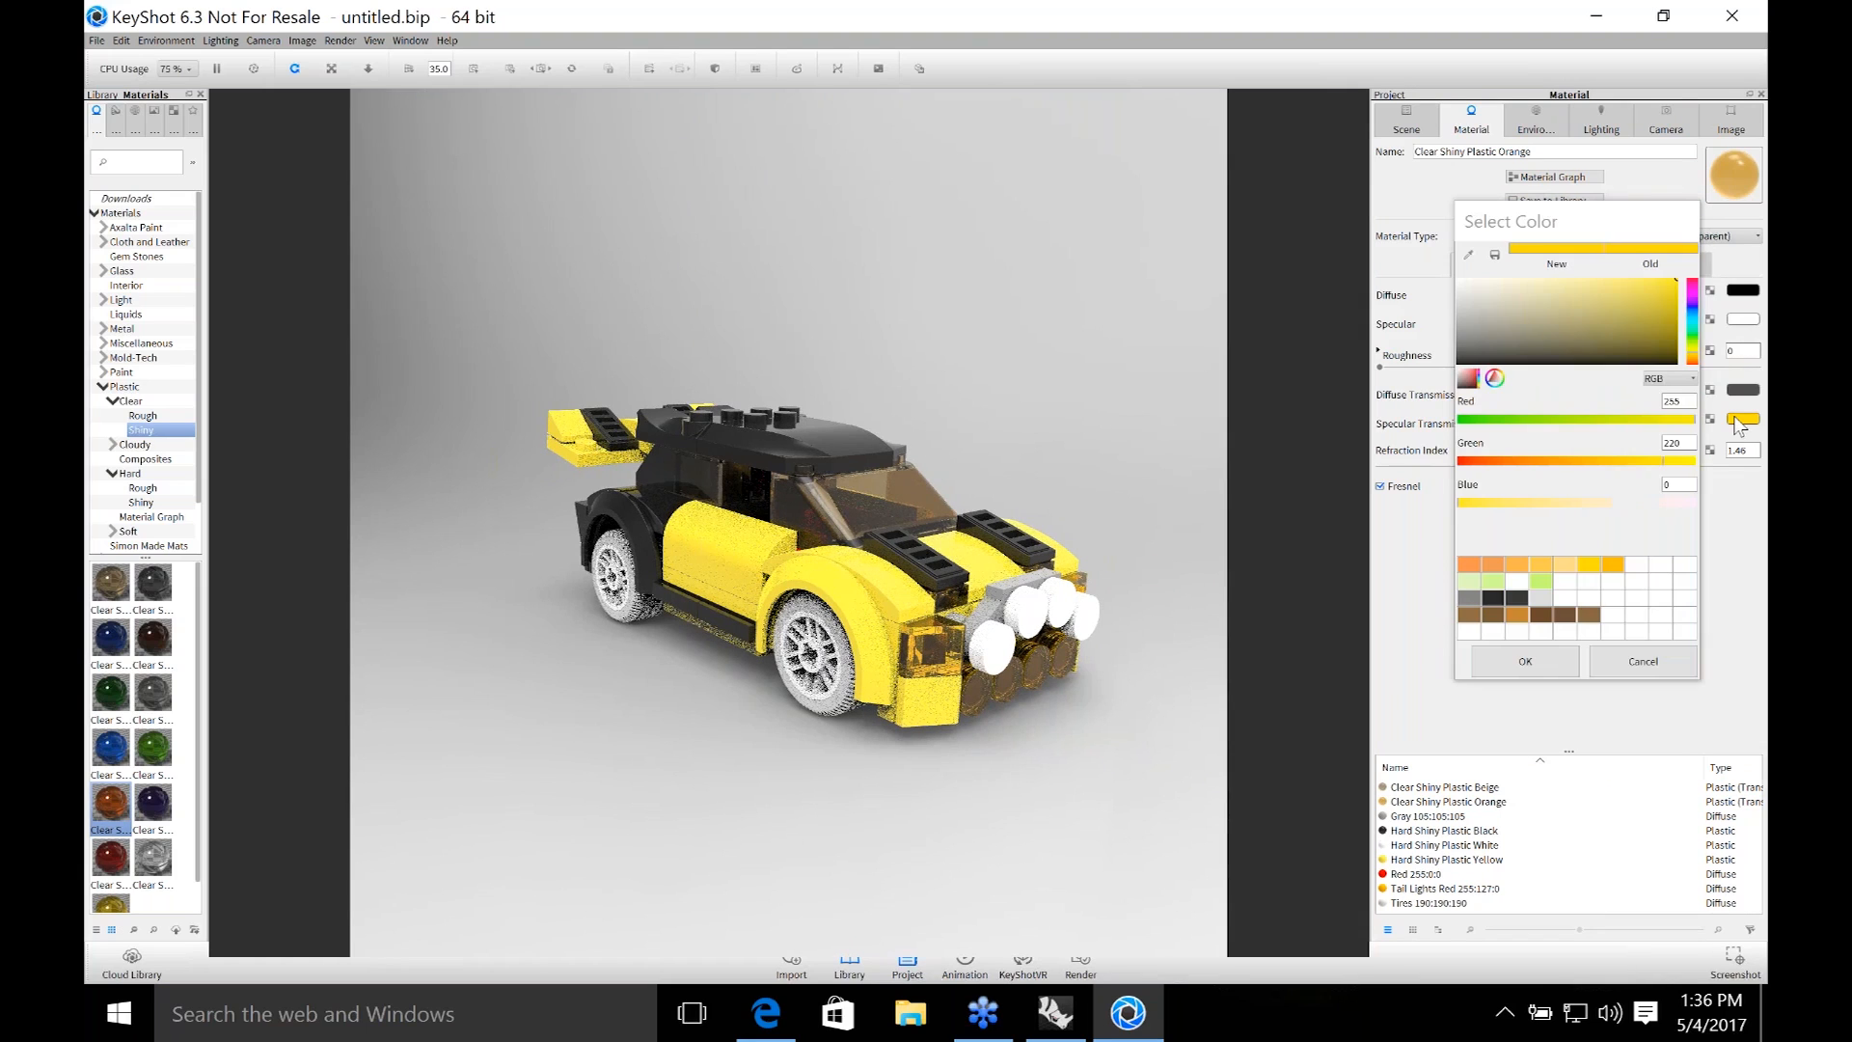
left_click(1589, 457)
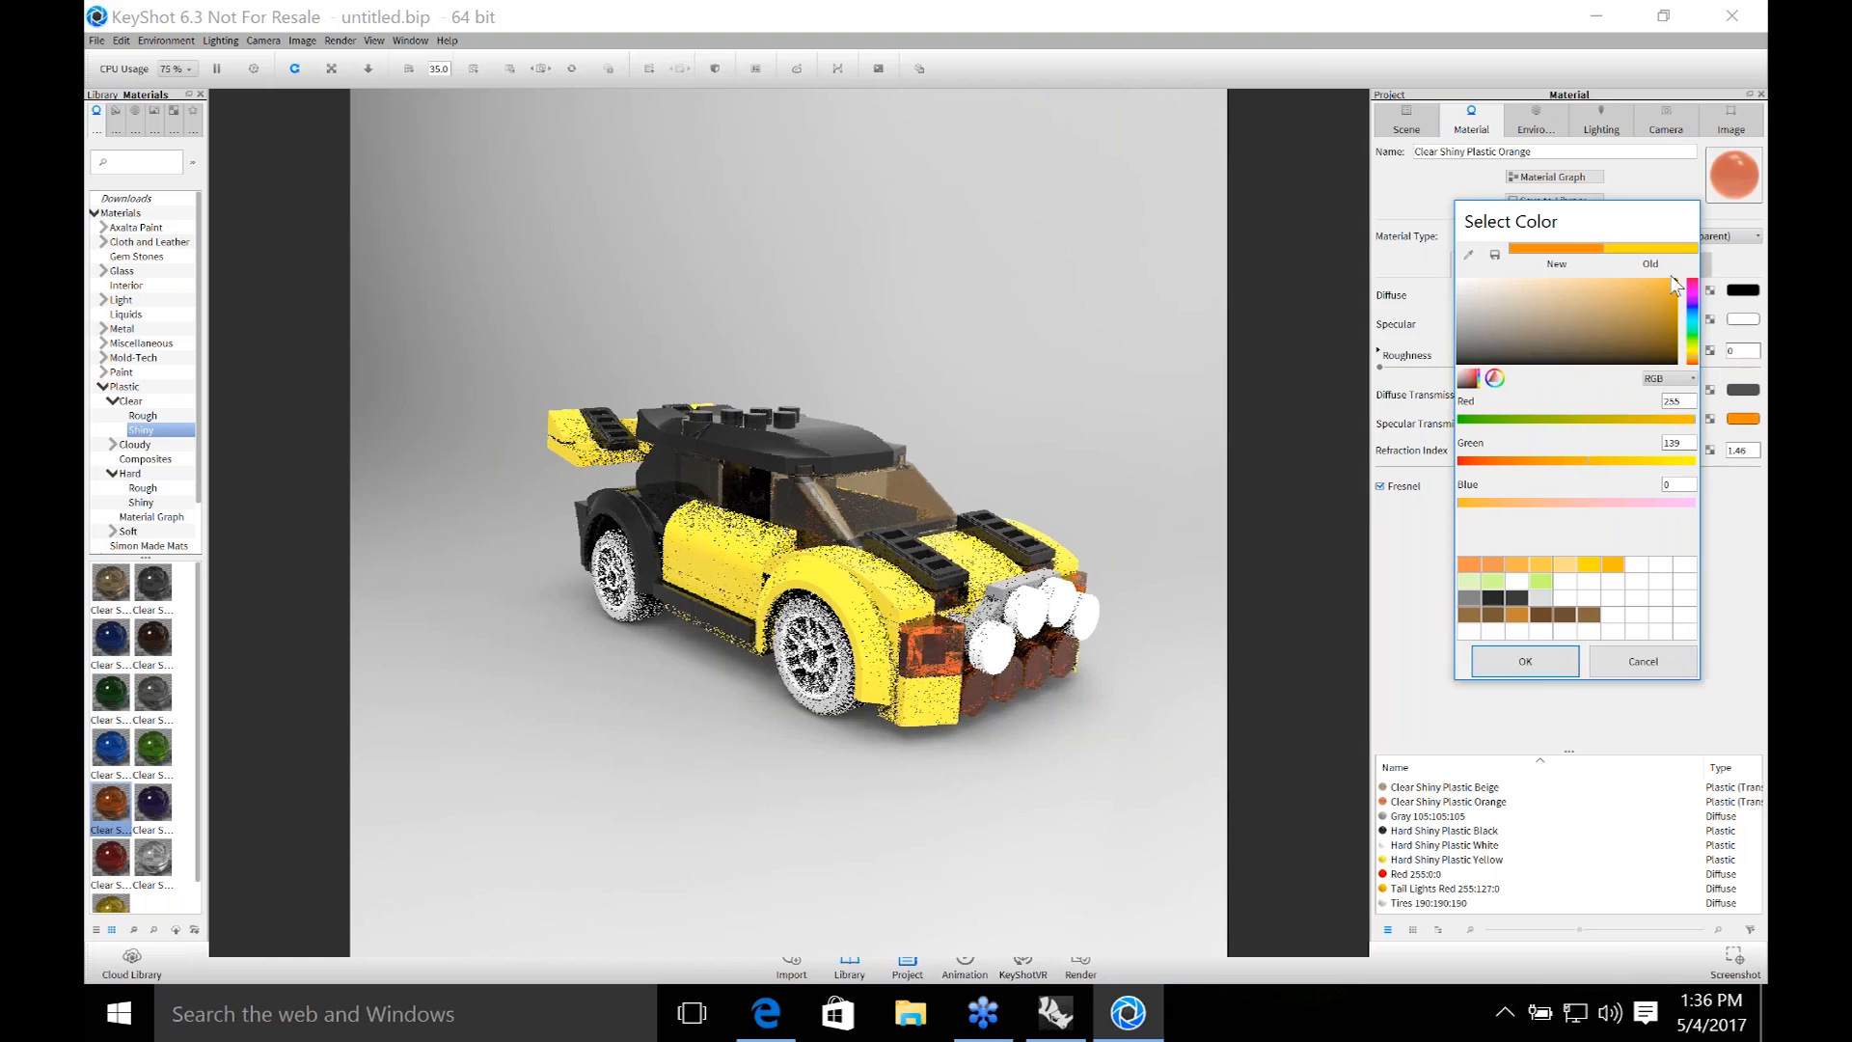
left_click(1528, 660)
left_click_drag(628, 715, 505, 736)
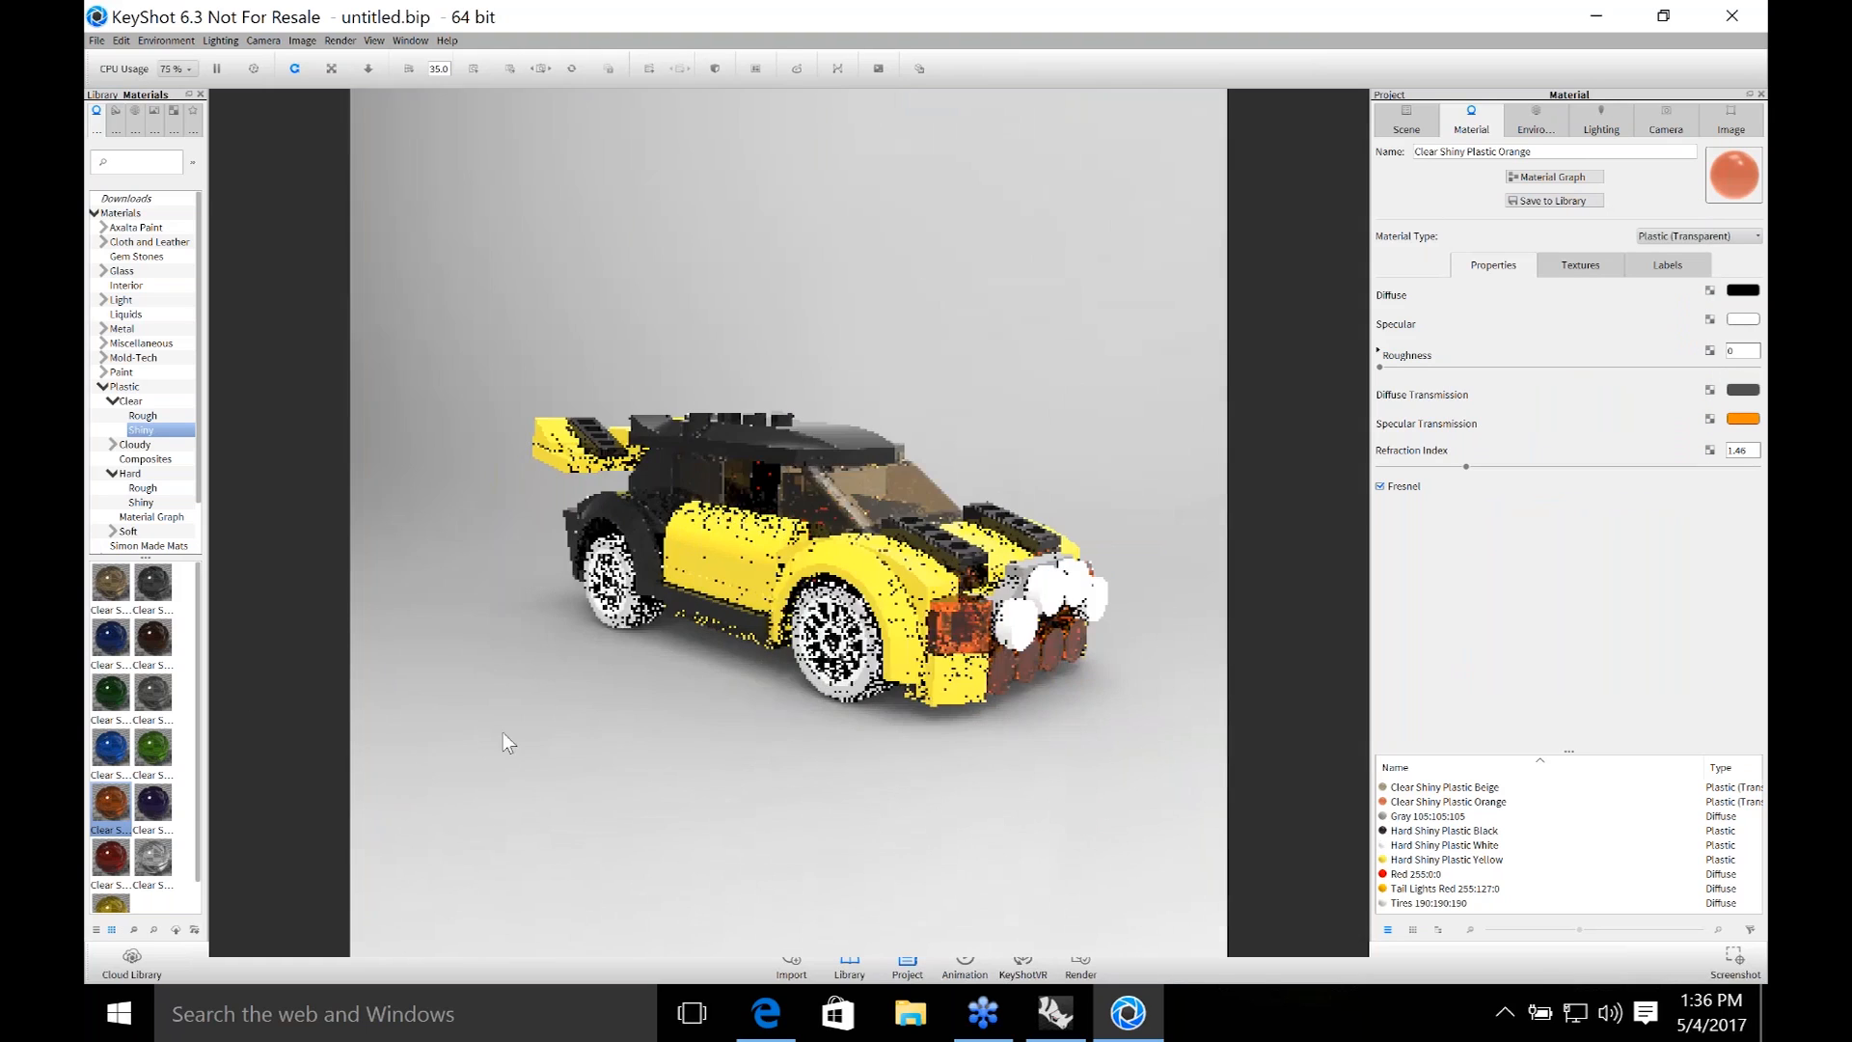
Apply the Tire material from the soft rubber plastics to the car's tires.
left_click(113, 530)
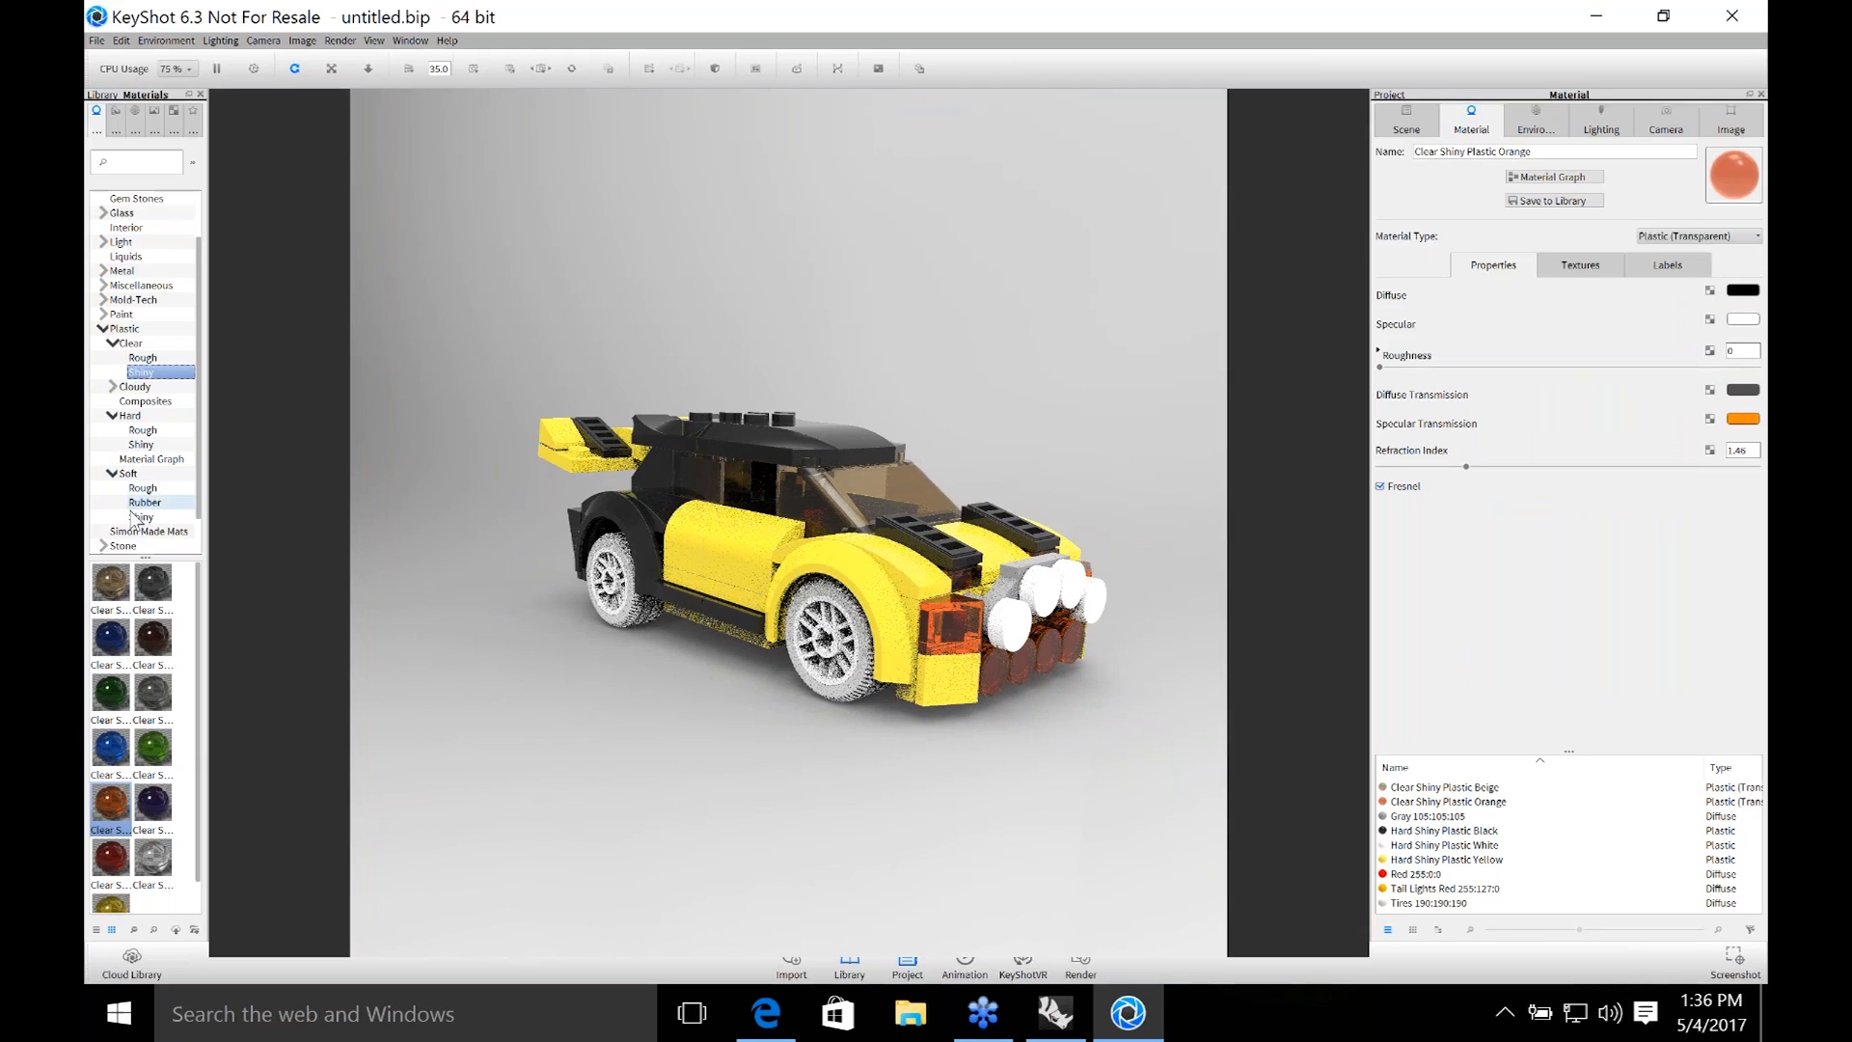
left_click(145, 503)
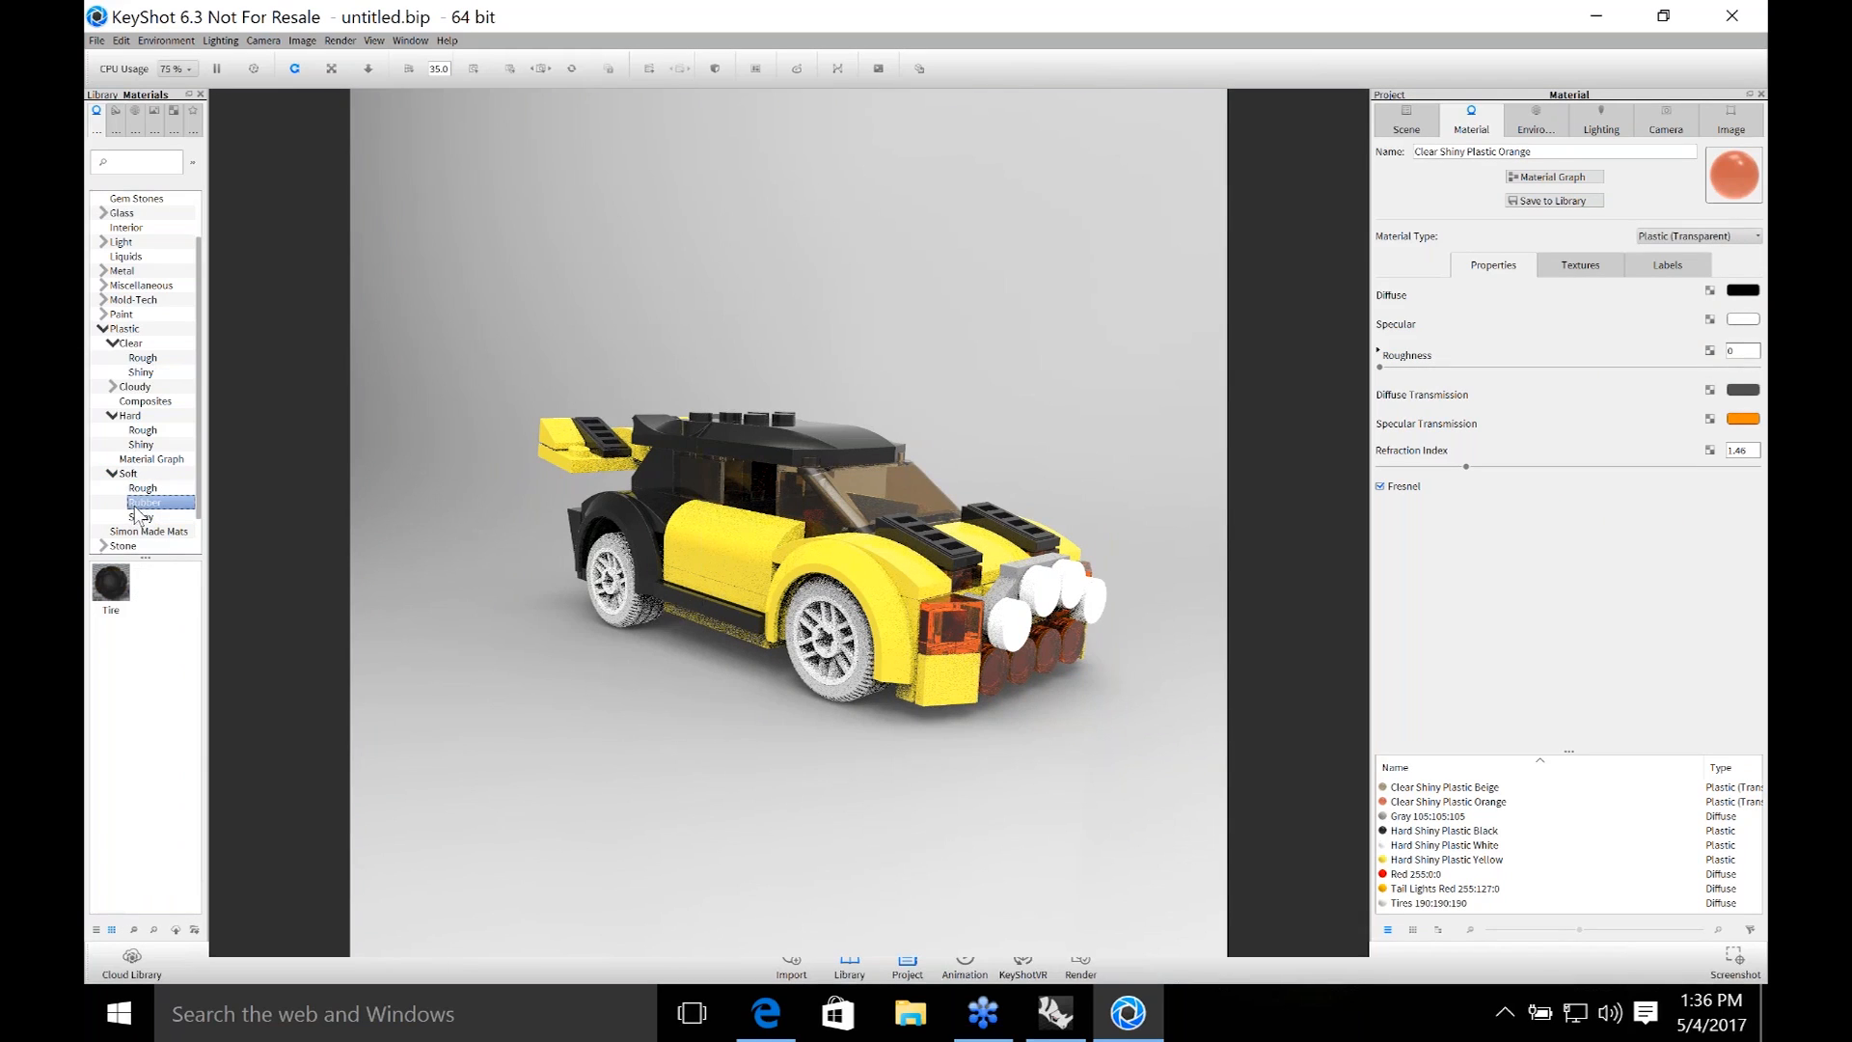
left_click_drag(111, 584, 848, 694)
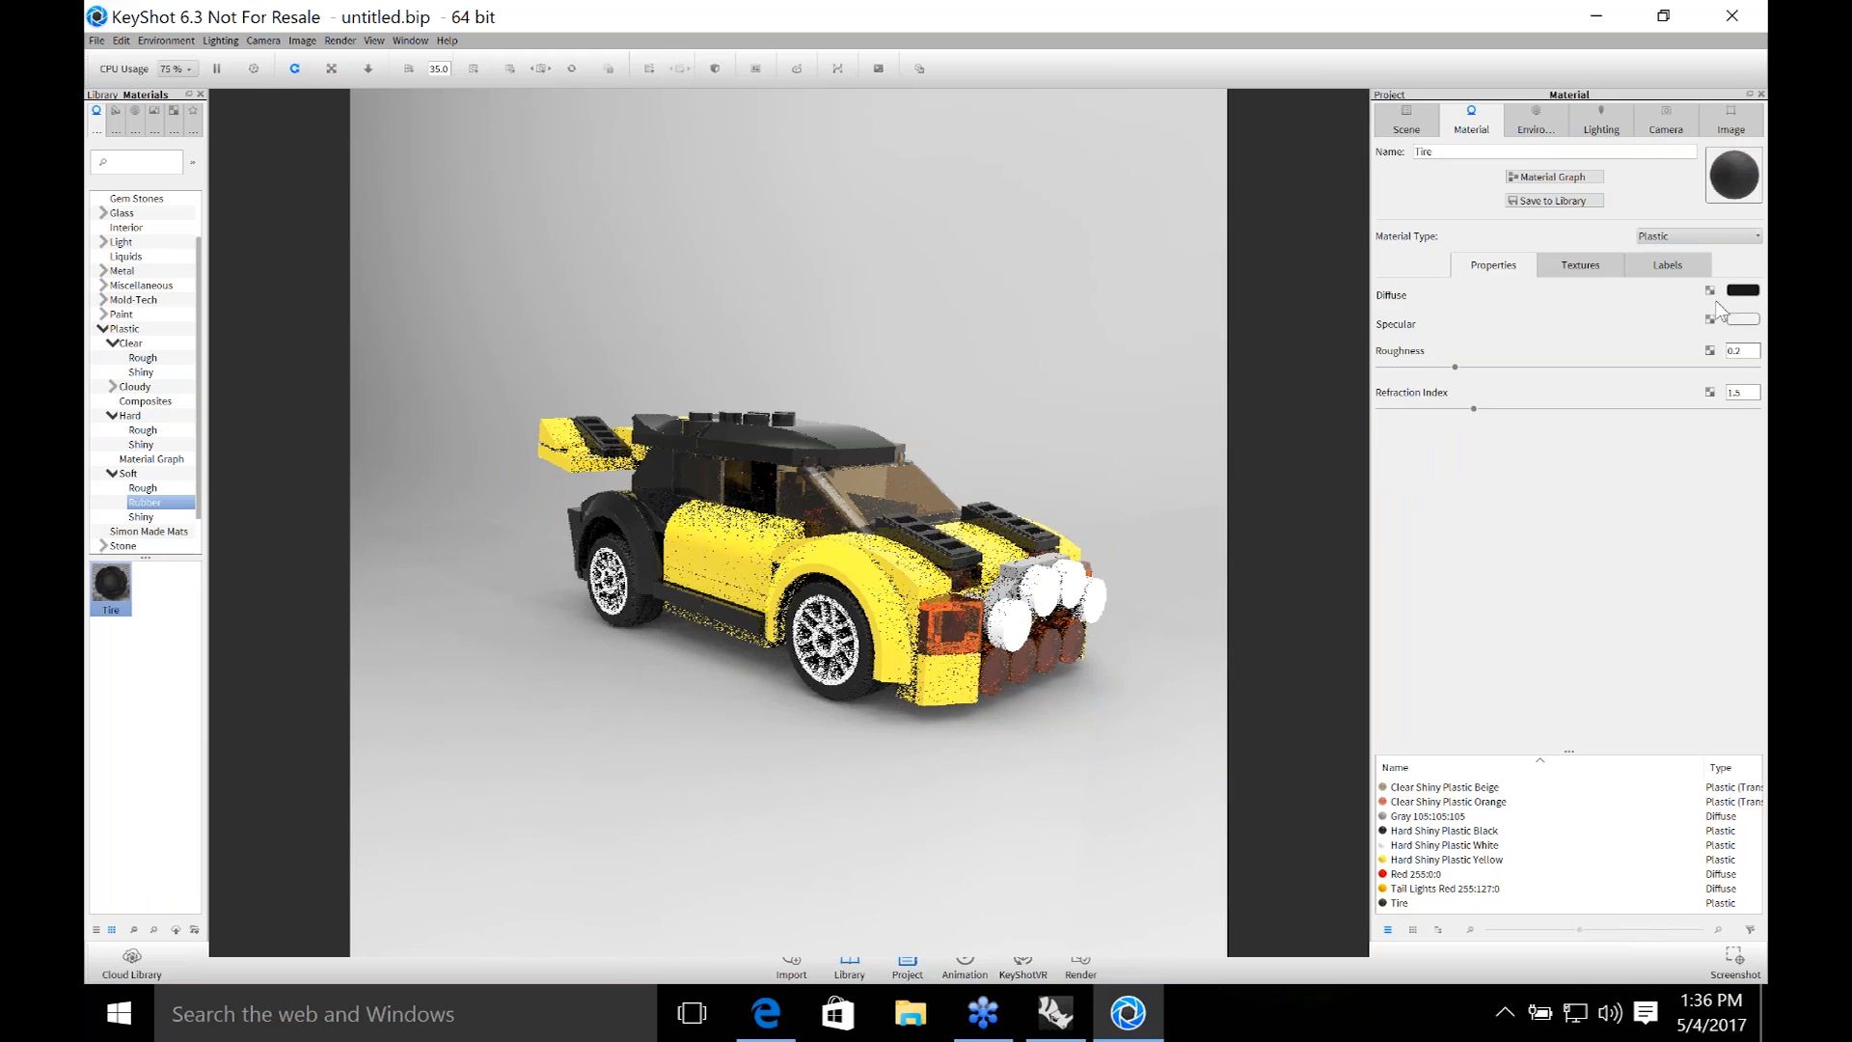
Lighten the tire material's diffuse color to a dark gray of RGB 82, 82, 82.
left_click(1742, 290)
left_click(1455, 218)
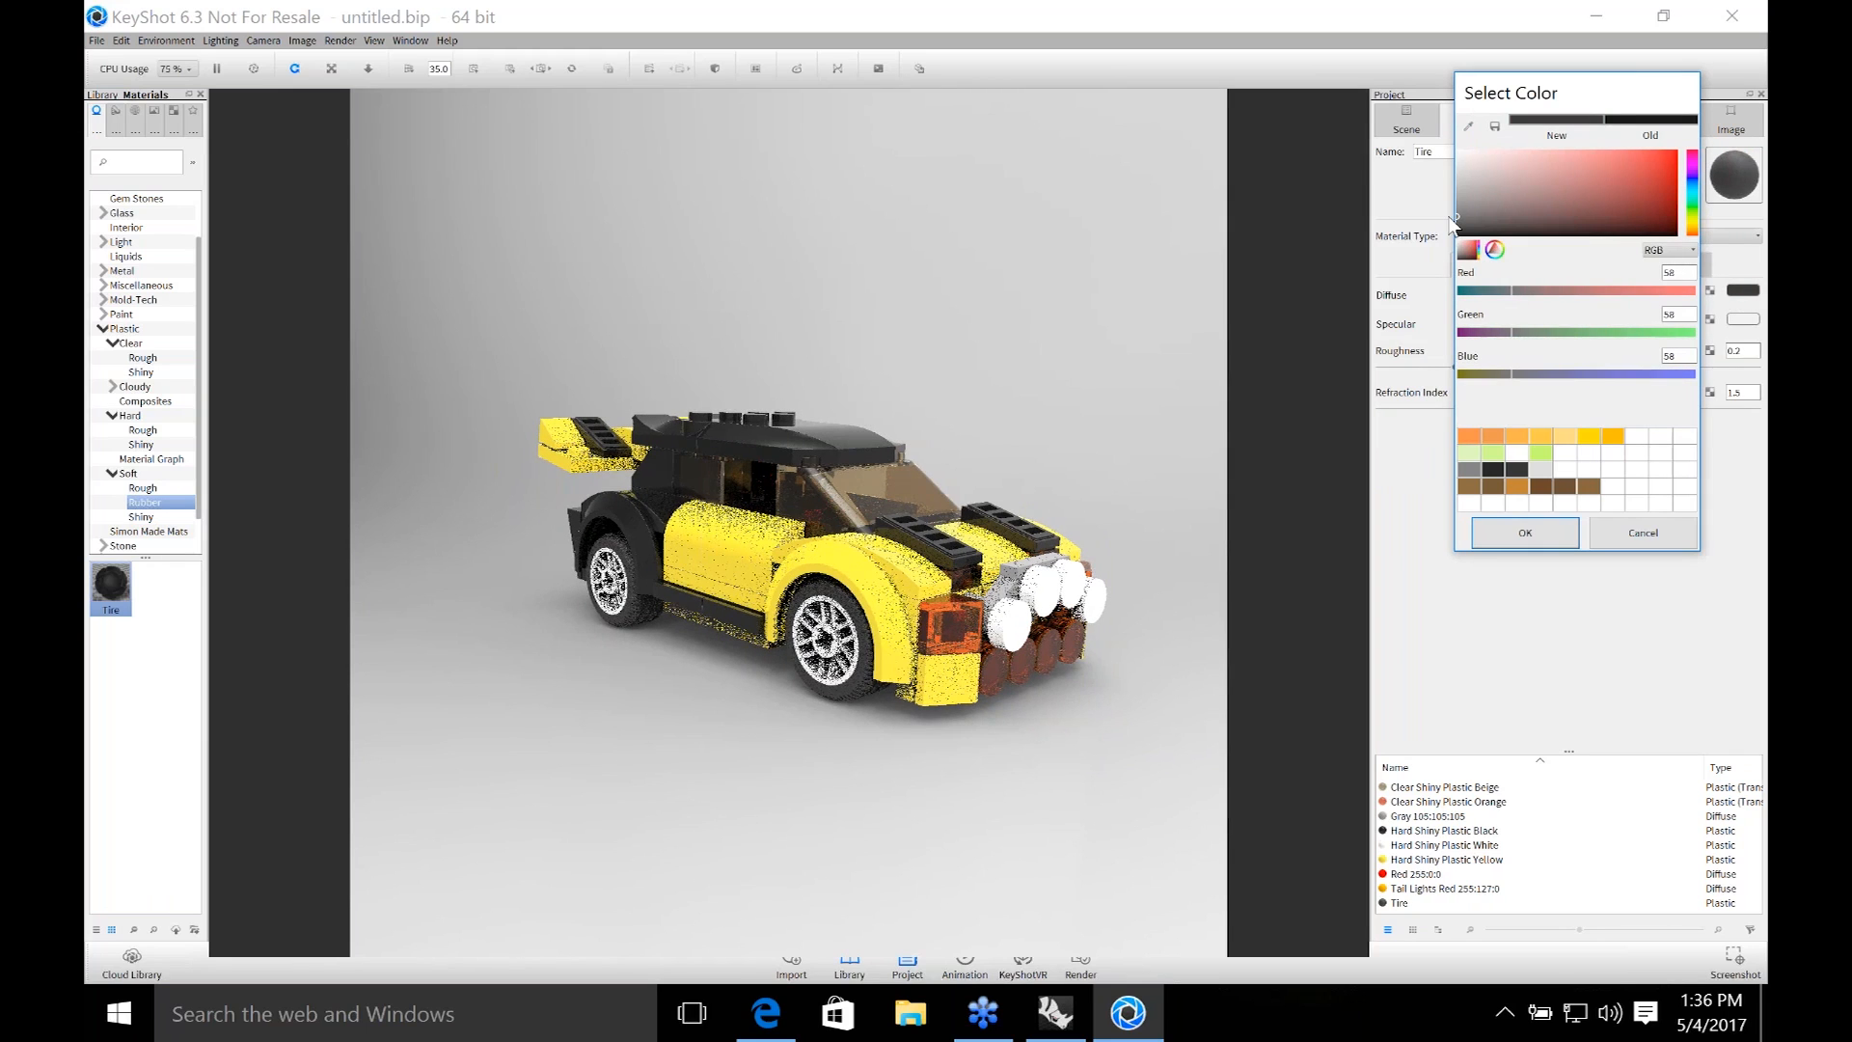
left_click_drag(1455, 220, 1448, 211)
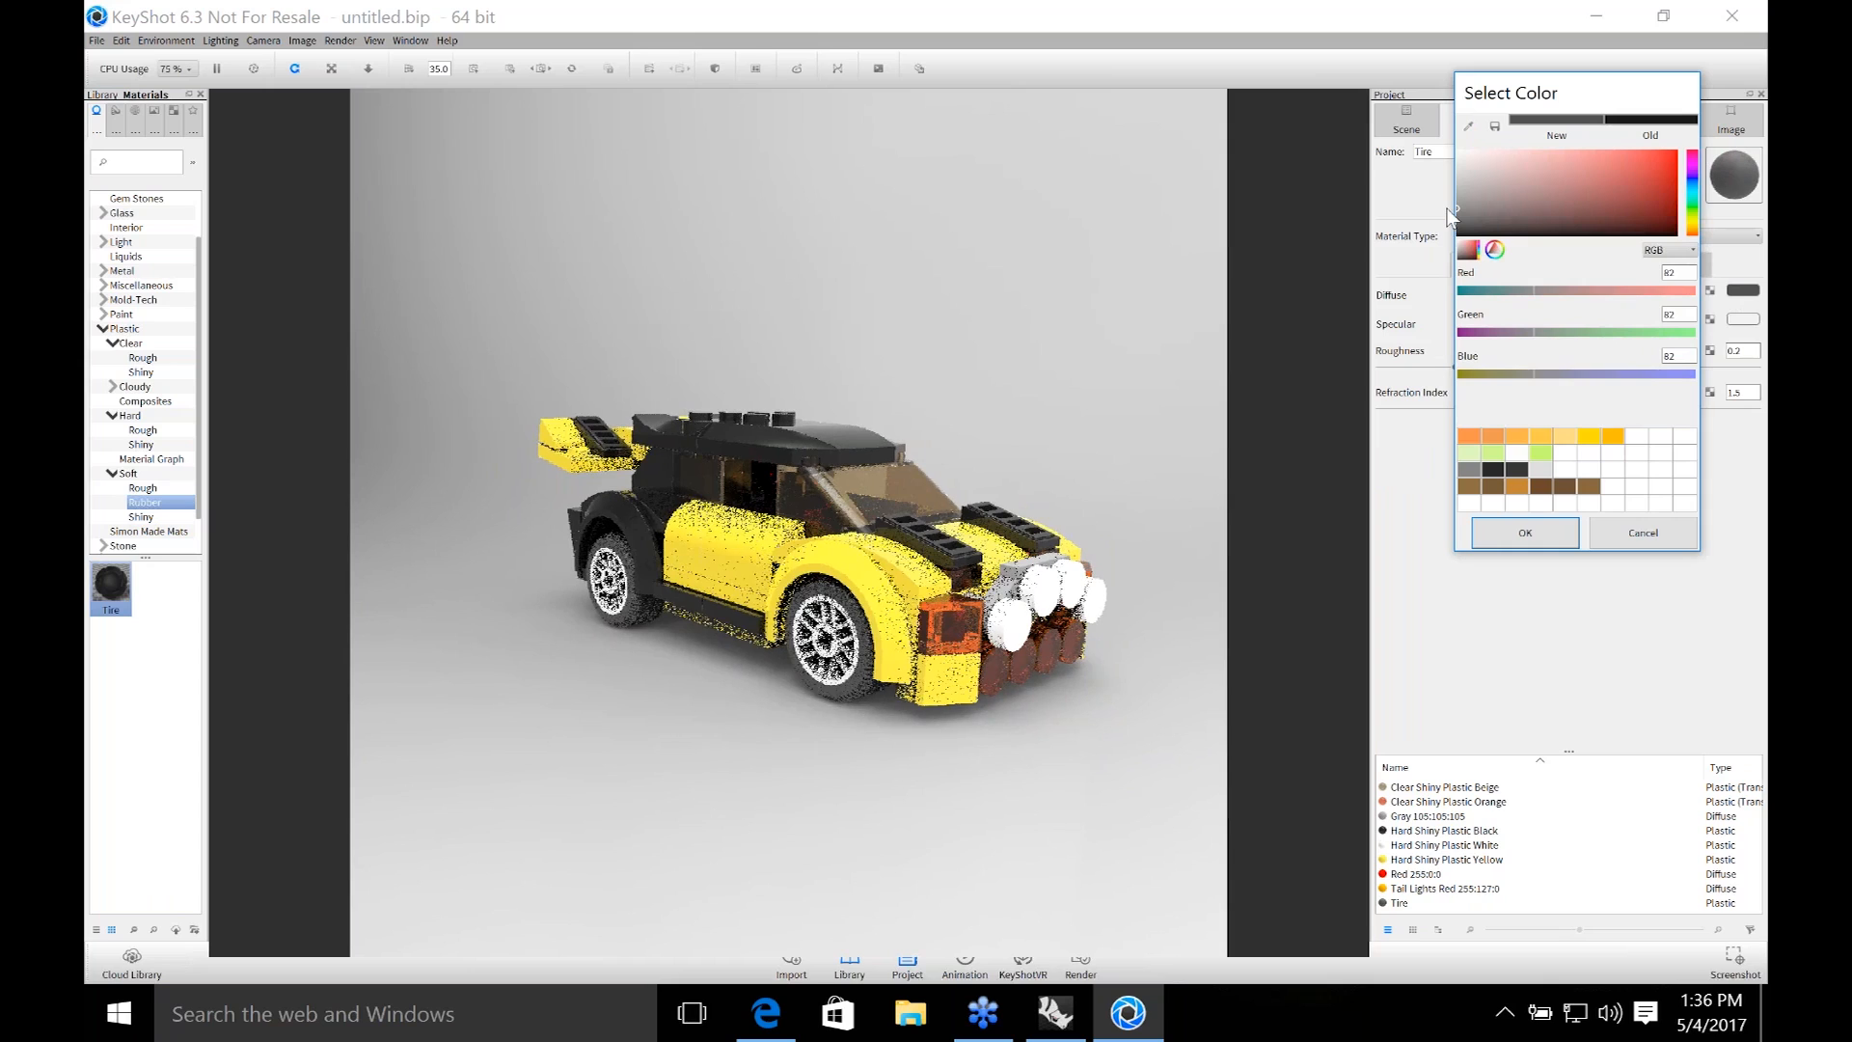
left_click(1515, 530)
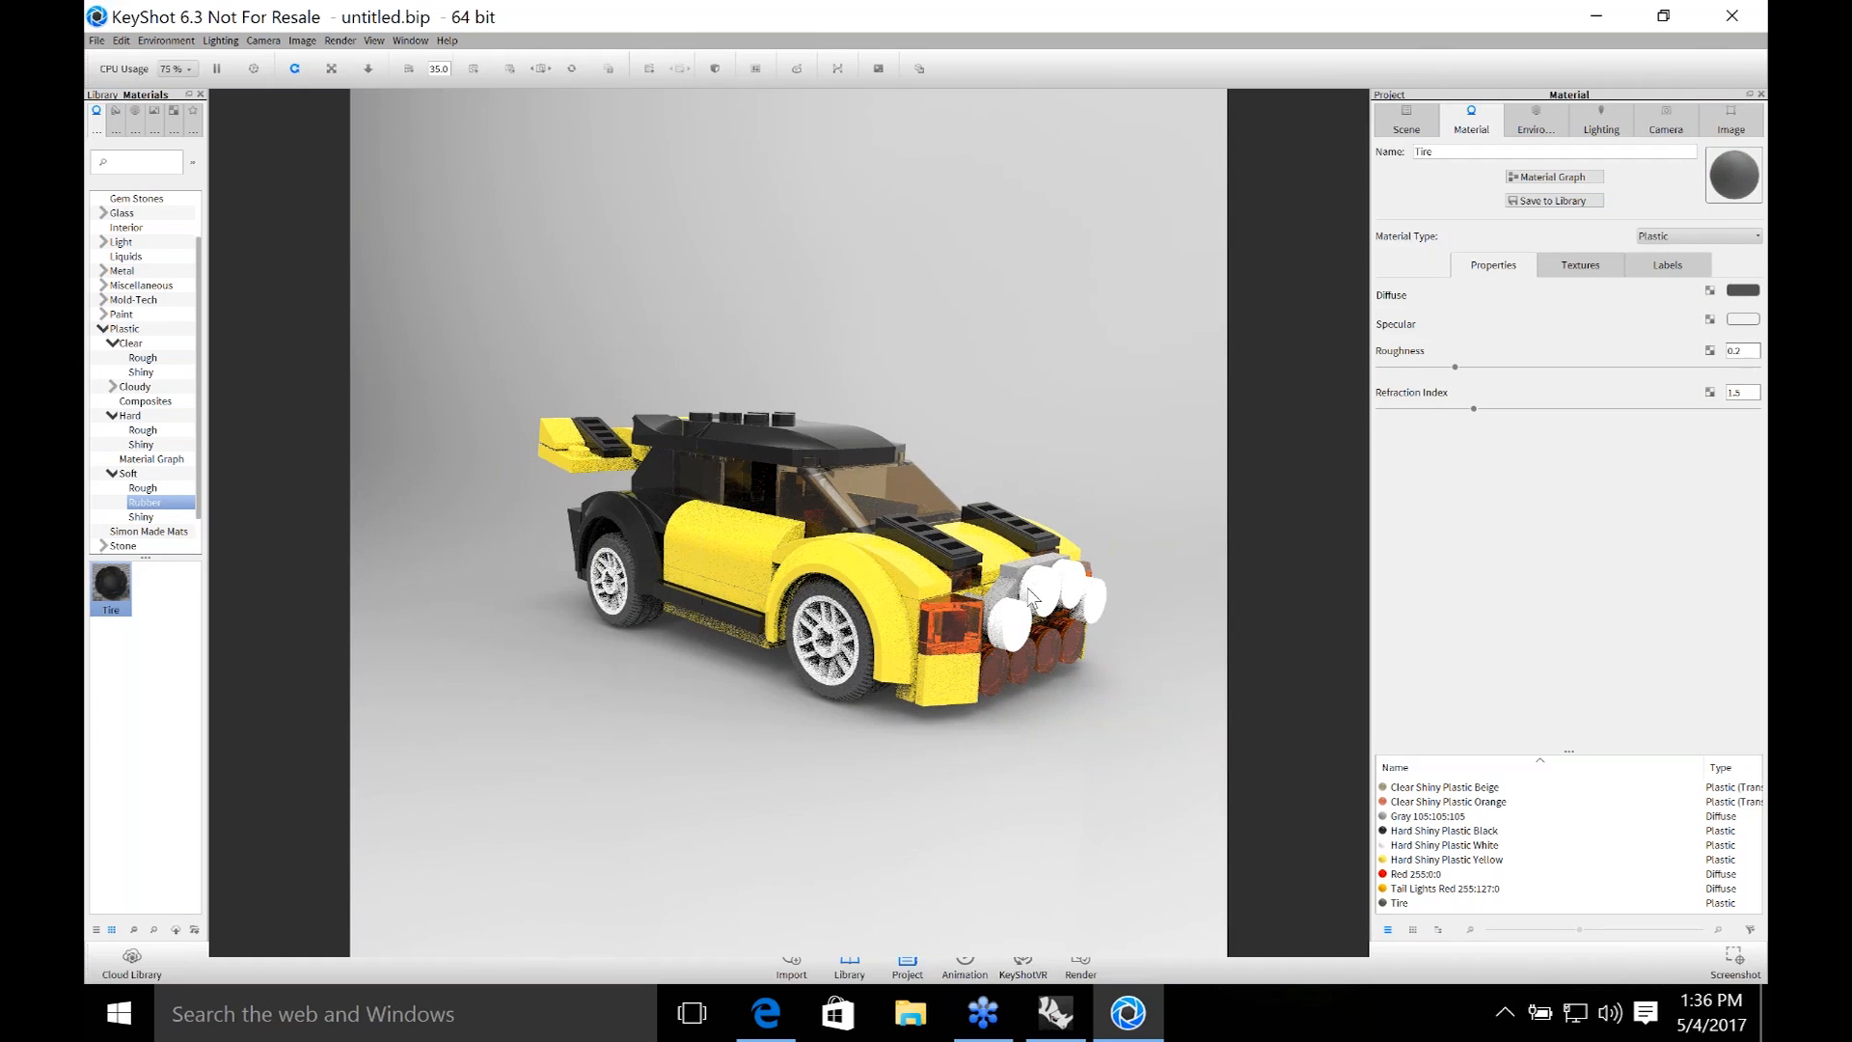
Apply Hard Shiny Plastic Grey to the block behind the headlights and Hard Shiny Plastic Red to the red interior parts.
scroll(174, 466, "down", 1)
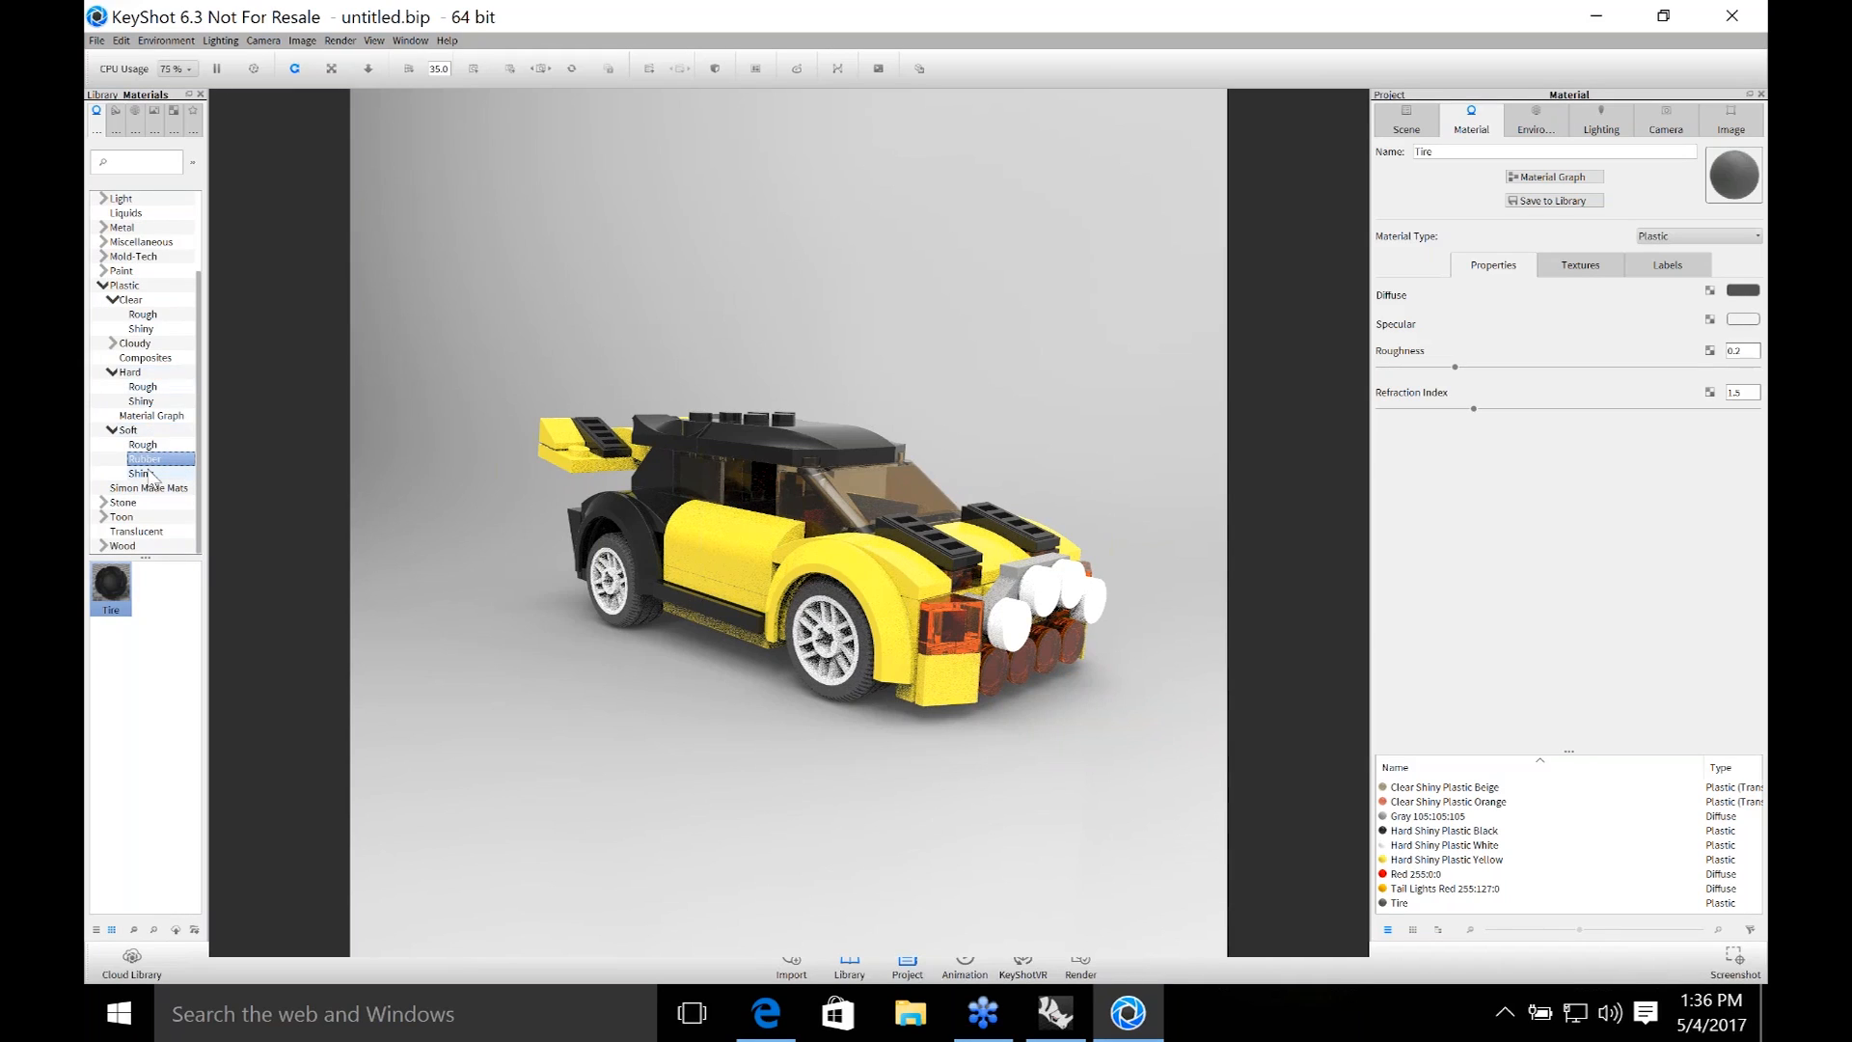
left_click(141, 402)
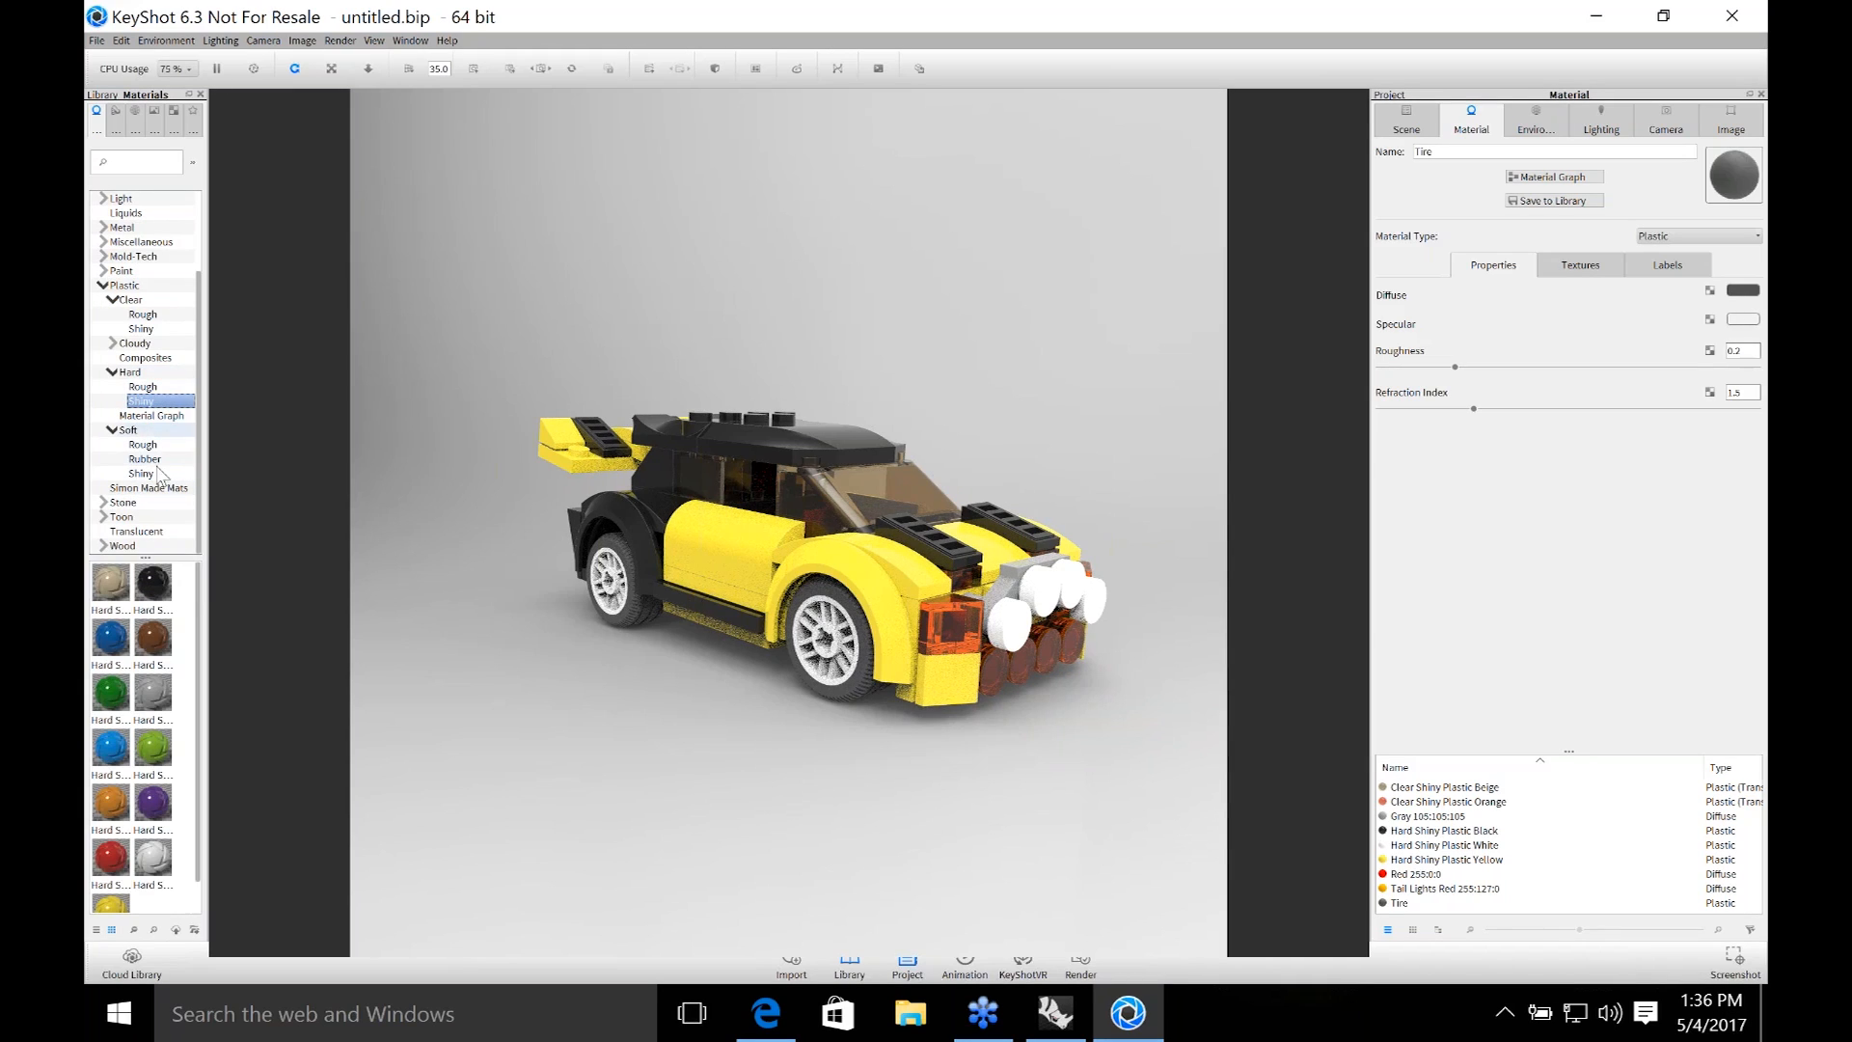
left_click_drag(152, 692, 1008, 590)
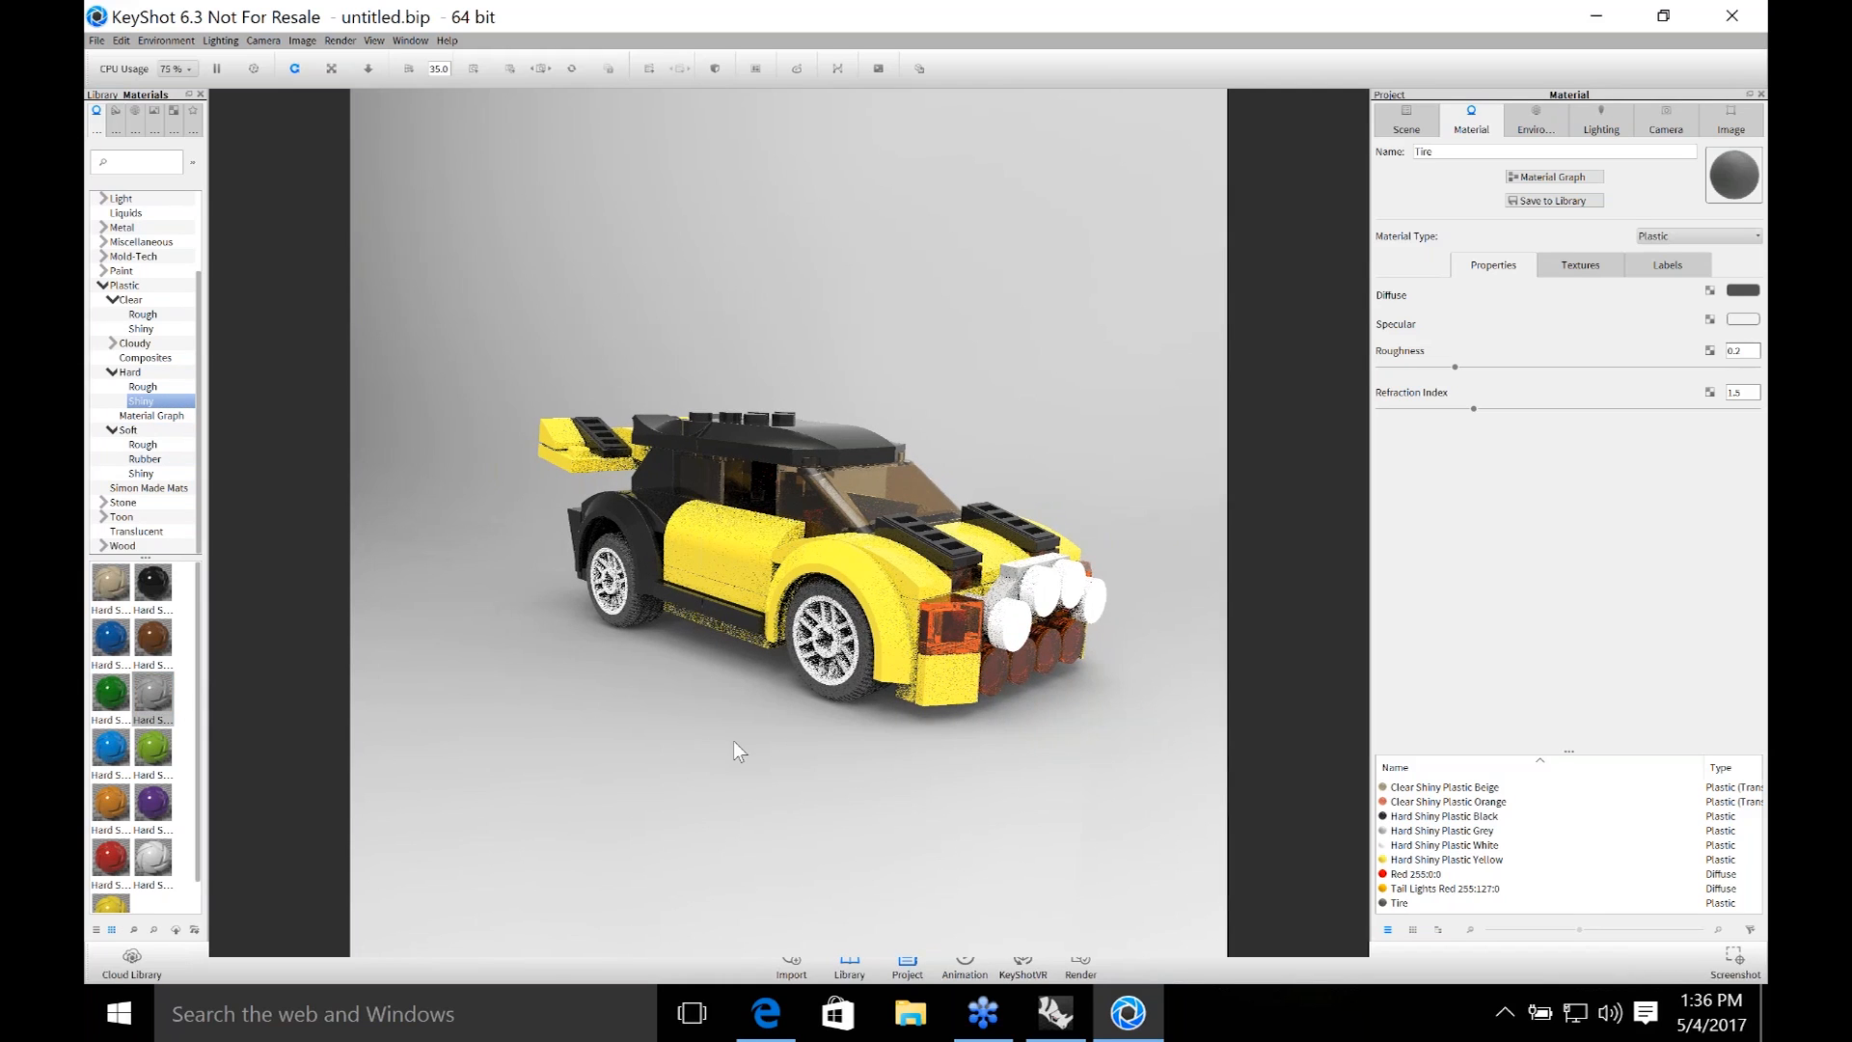
left_click_drag(733, 740, 802, 791)
left_click_drag(111, 857, 791, 515)
left_click_drag(1046, 828, 860, 726)
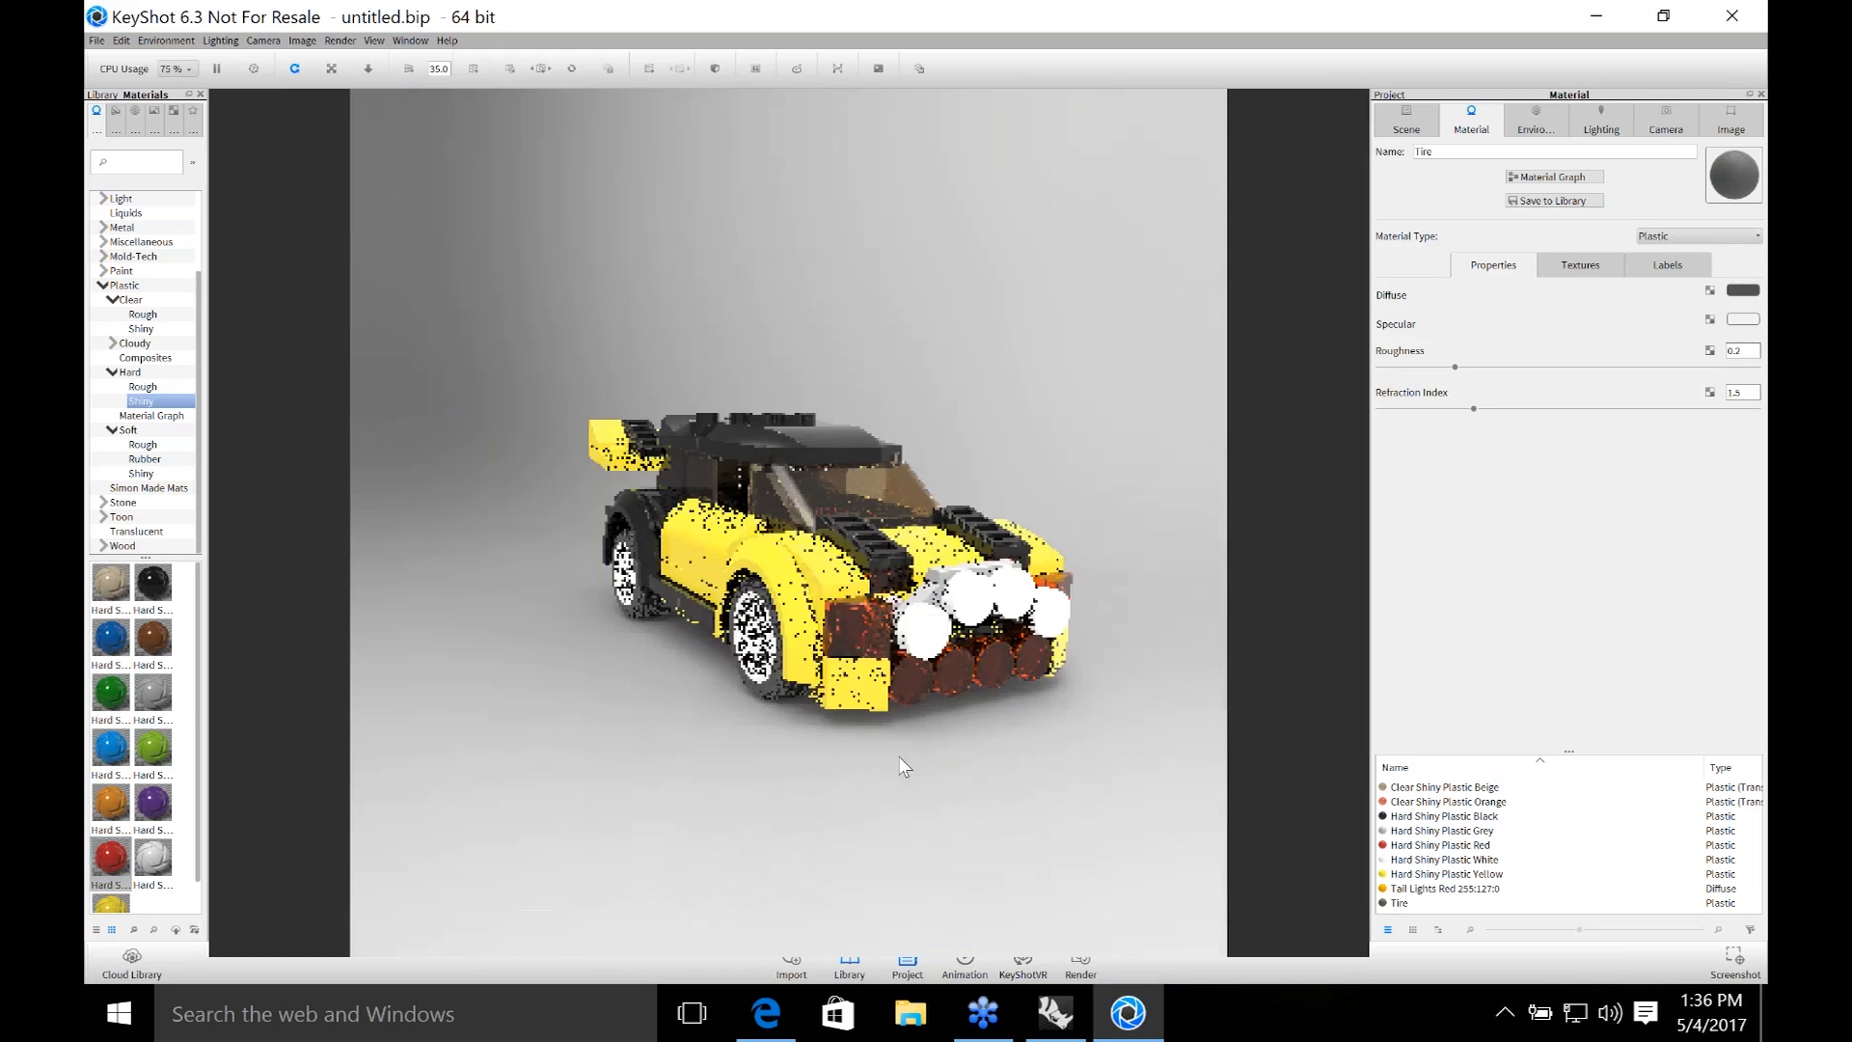
Set the lighting preset to Product and switch the environment background to a plain white color.
left_click(1727, 128)
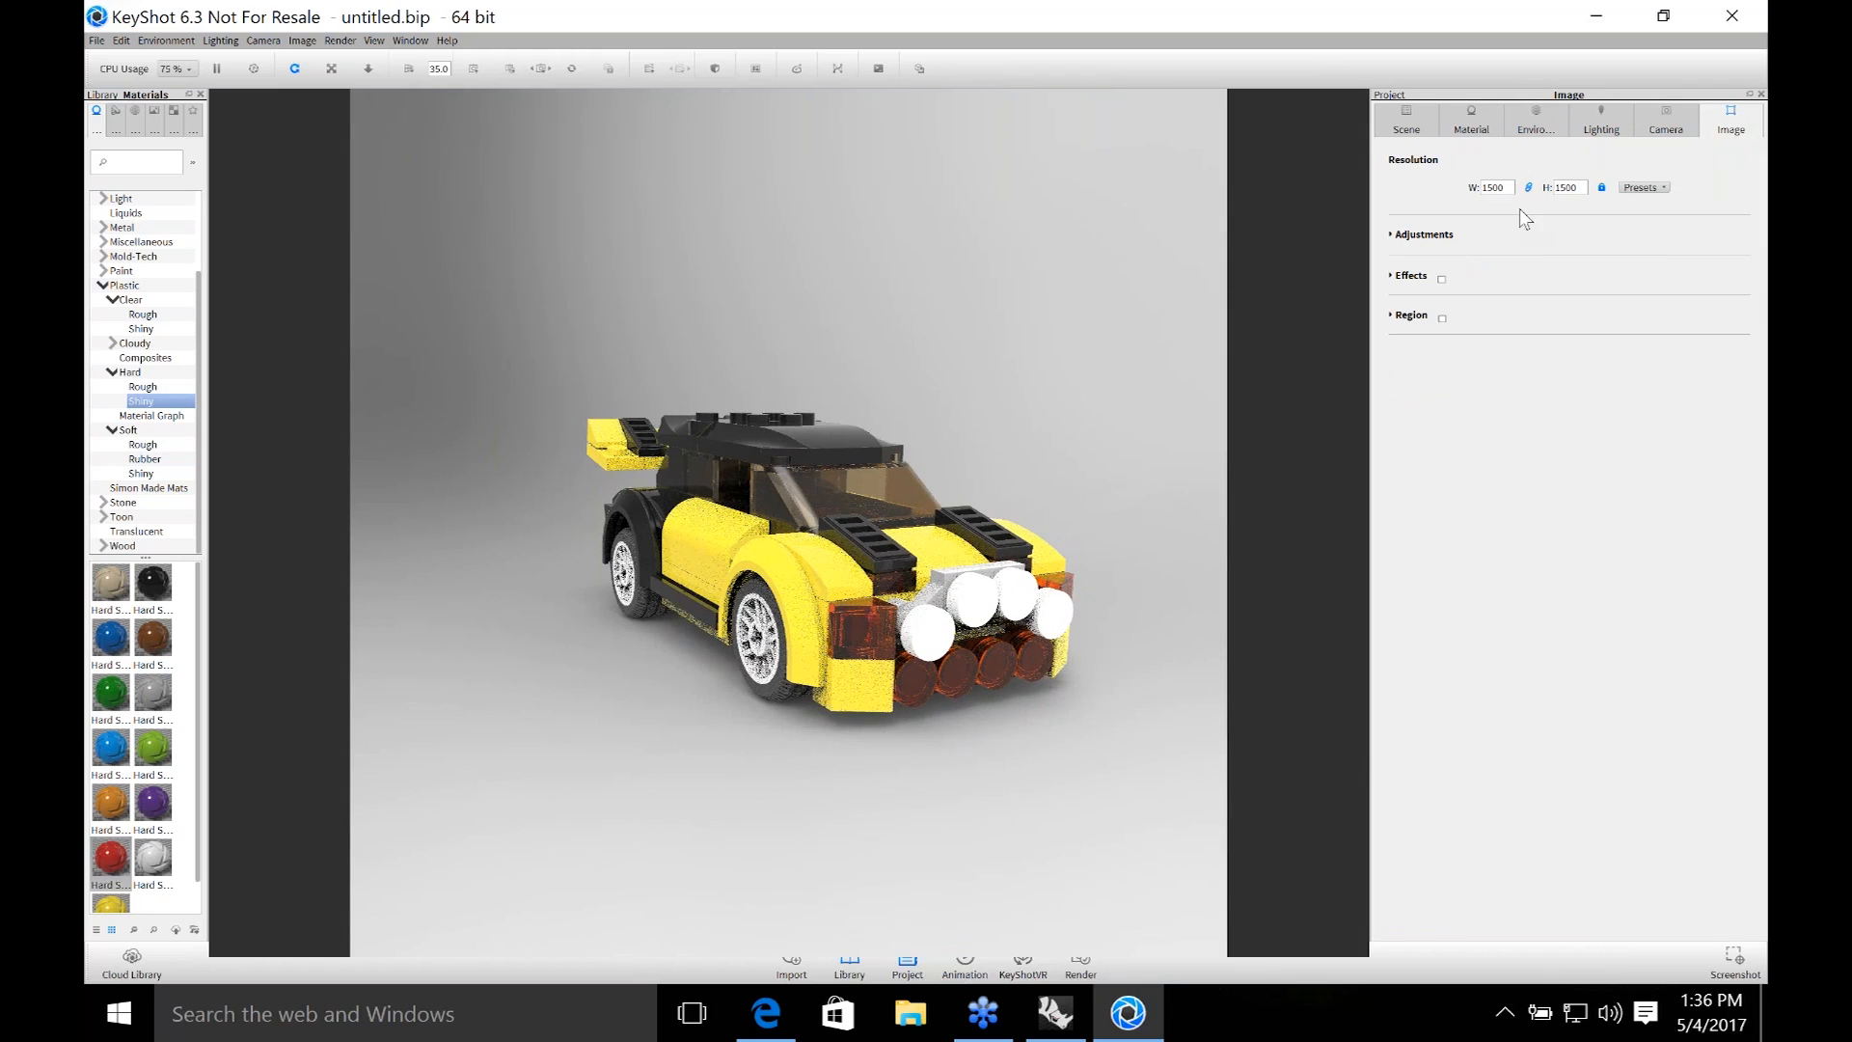
left_click(1665, 135)
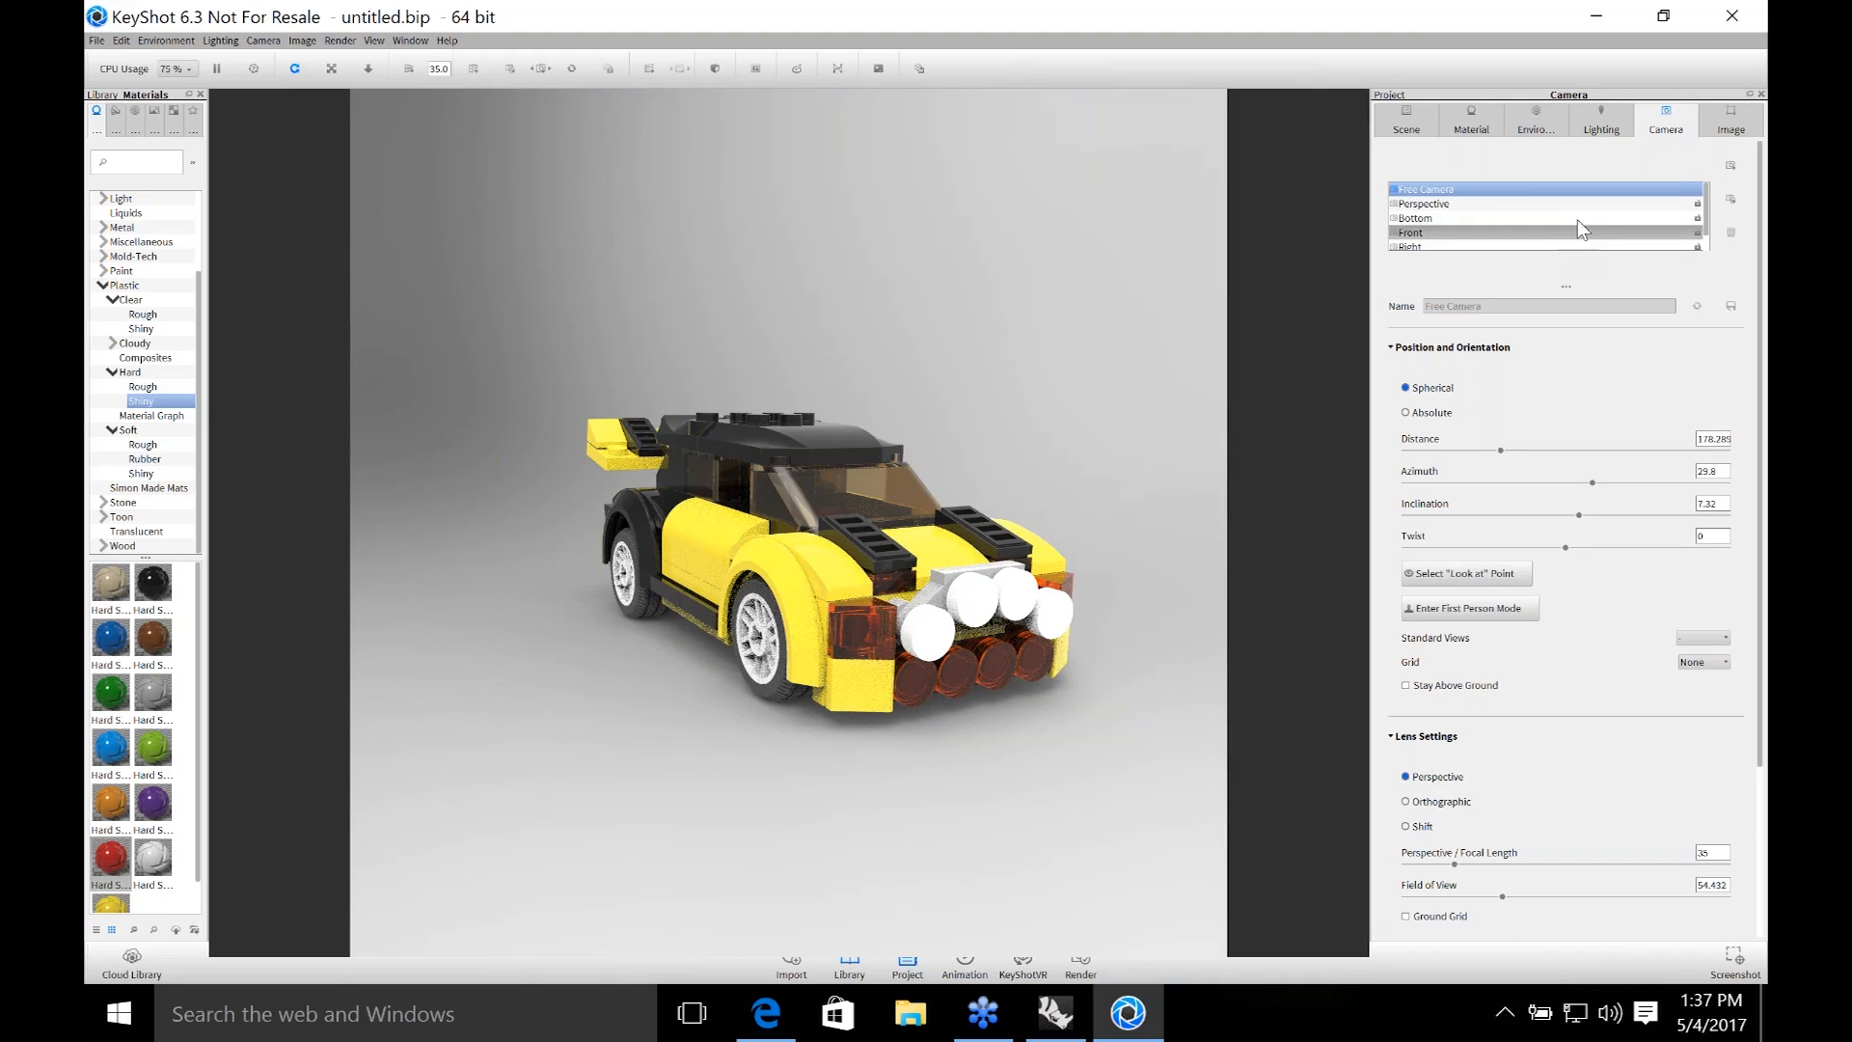
left_click(1601, 122)
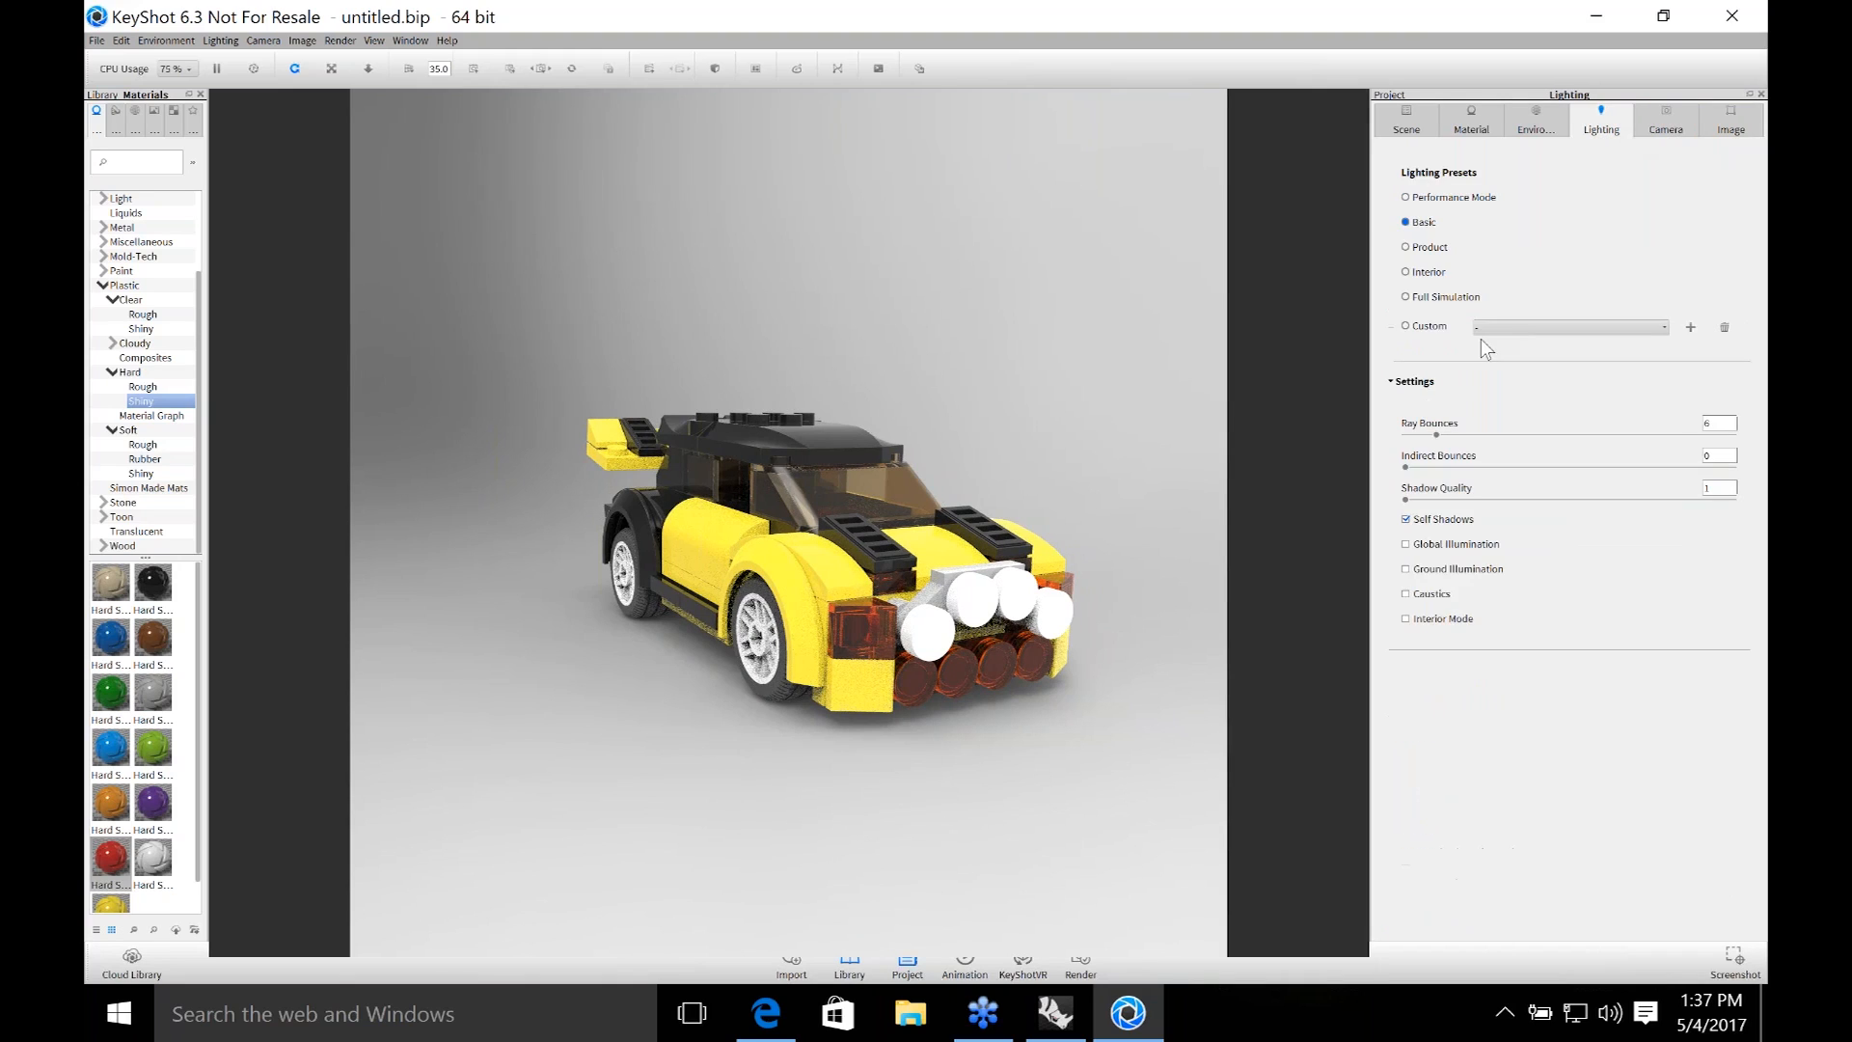
left_click(1405, 247)
left_click(1544, 135)
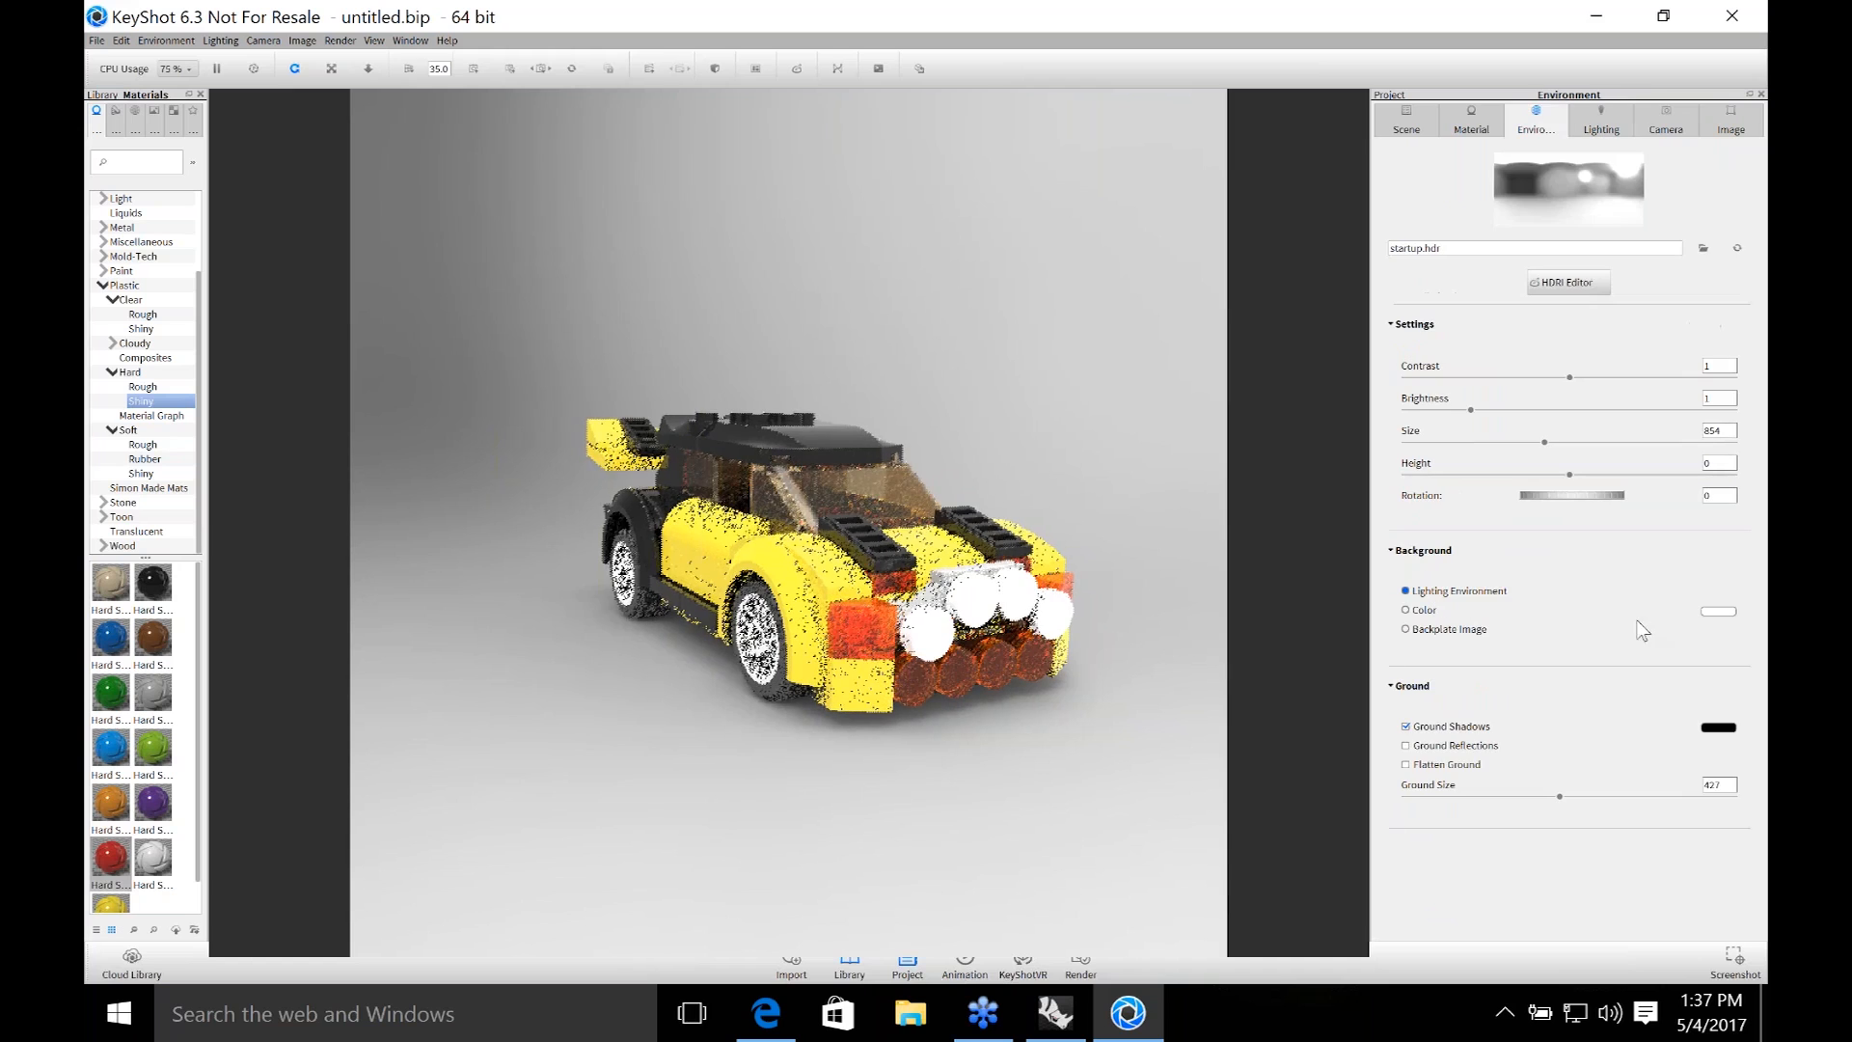
left_click(1406, 610)
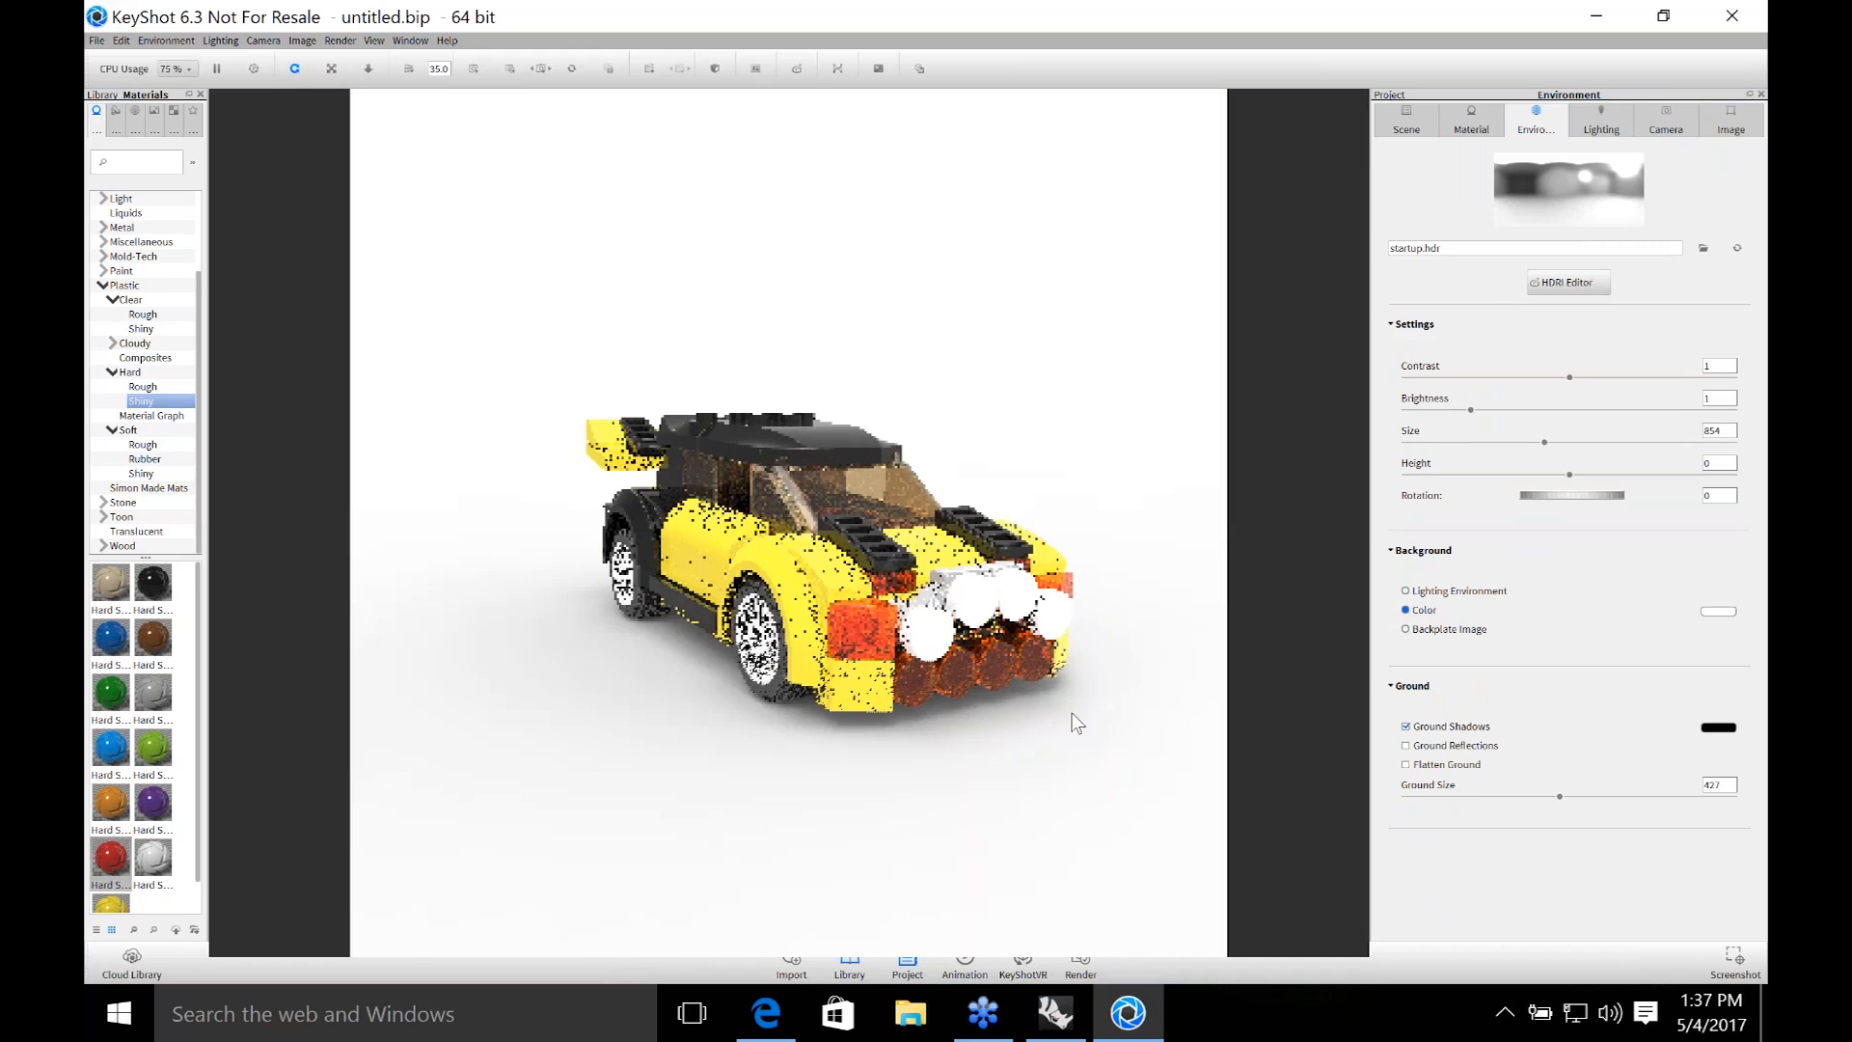
Set the diffuse color of the yellow body plastic to a warmer orange-yellow (RGB 252, 192, 56).
middle_click_drag(1109, 756, 1013, 586)
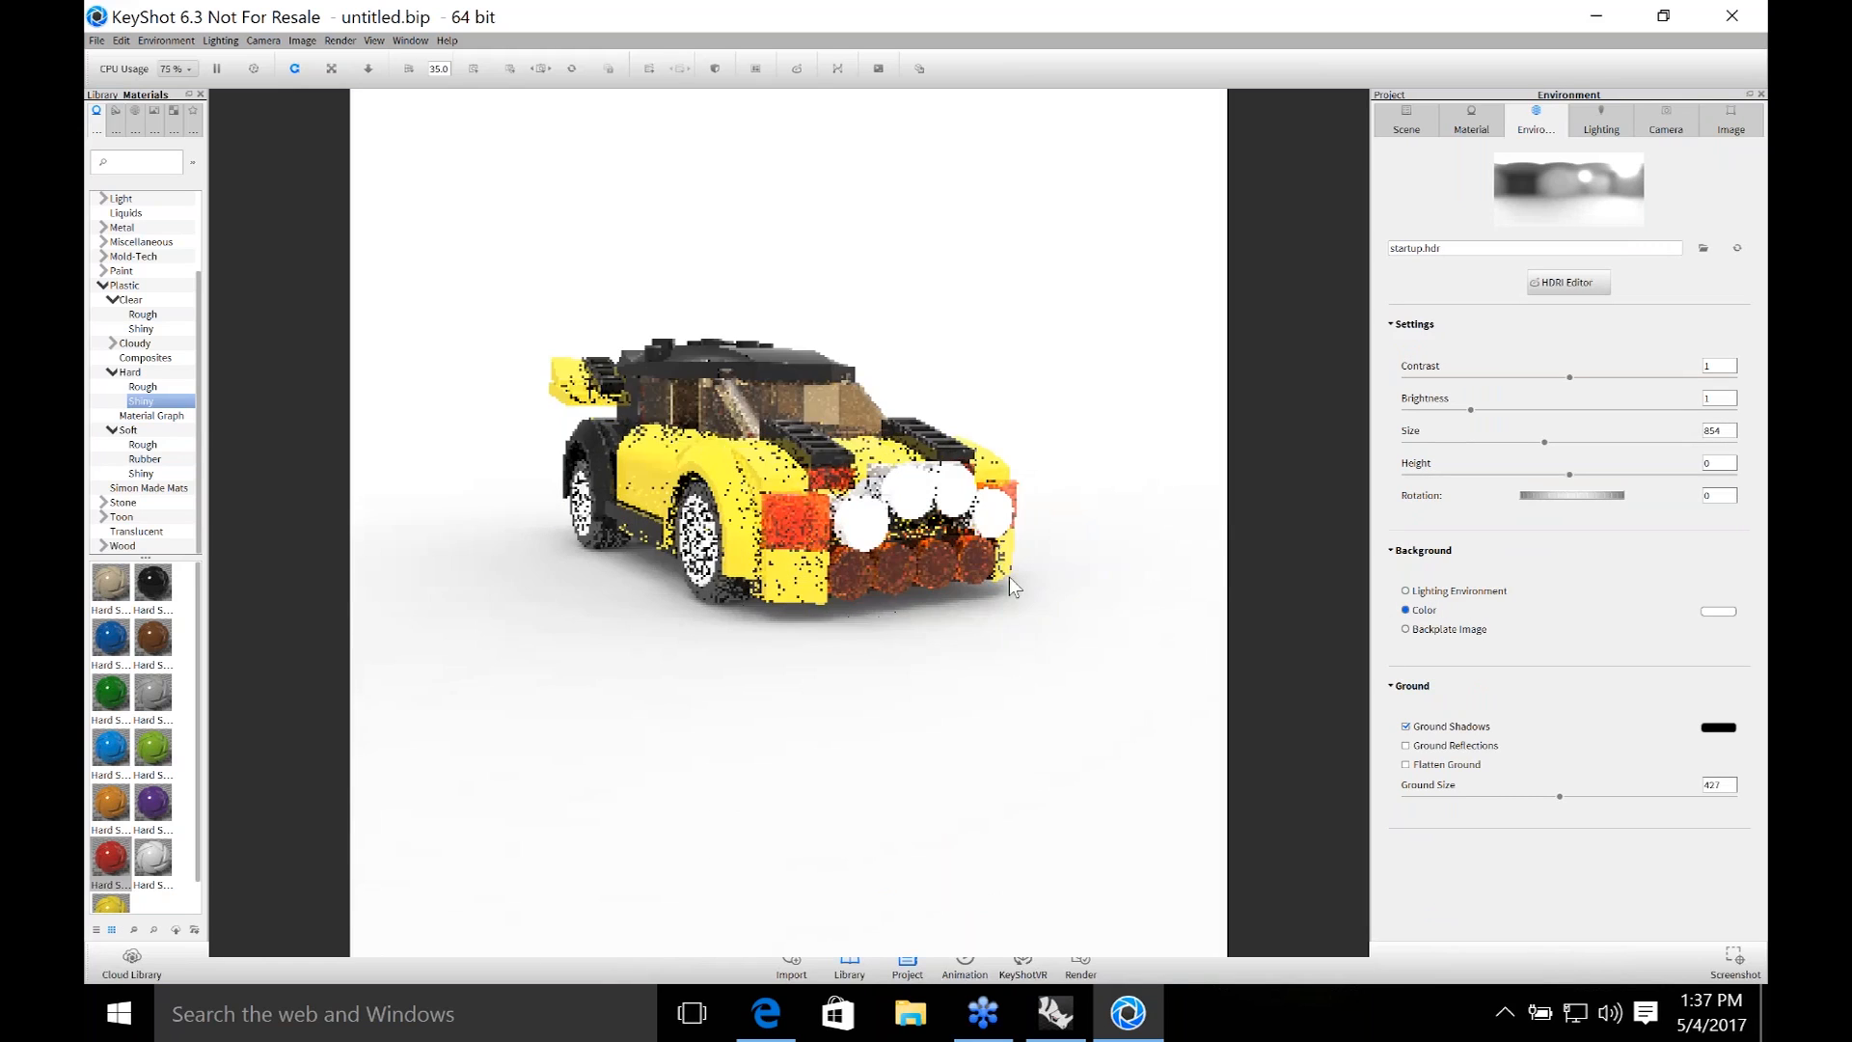
double_click(735, 538)
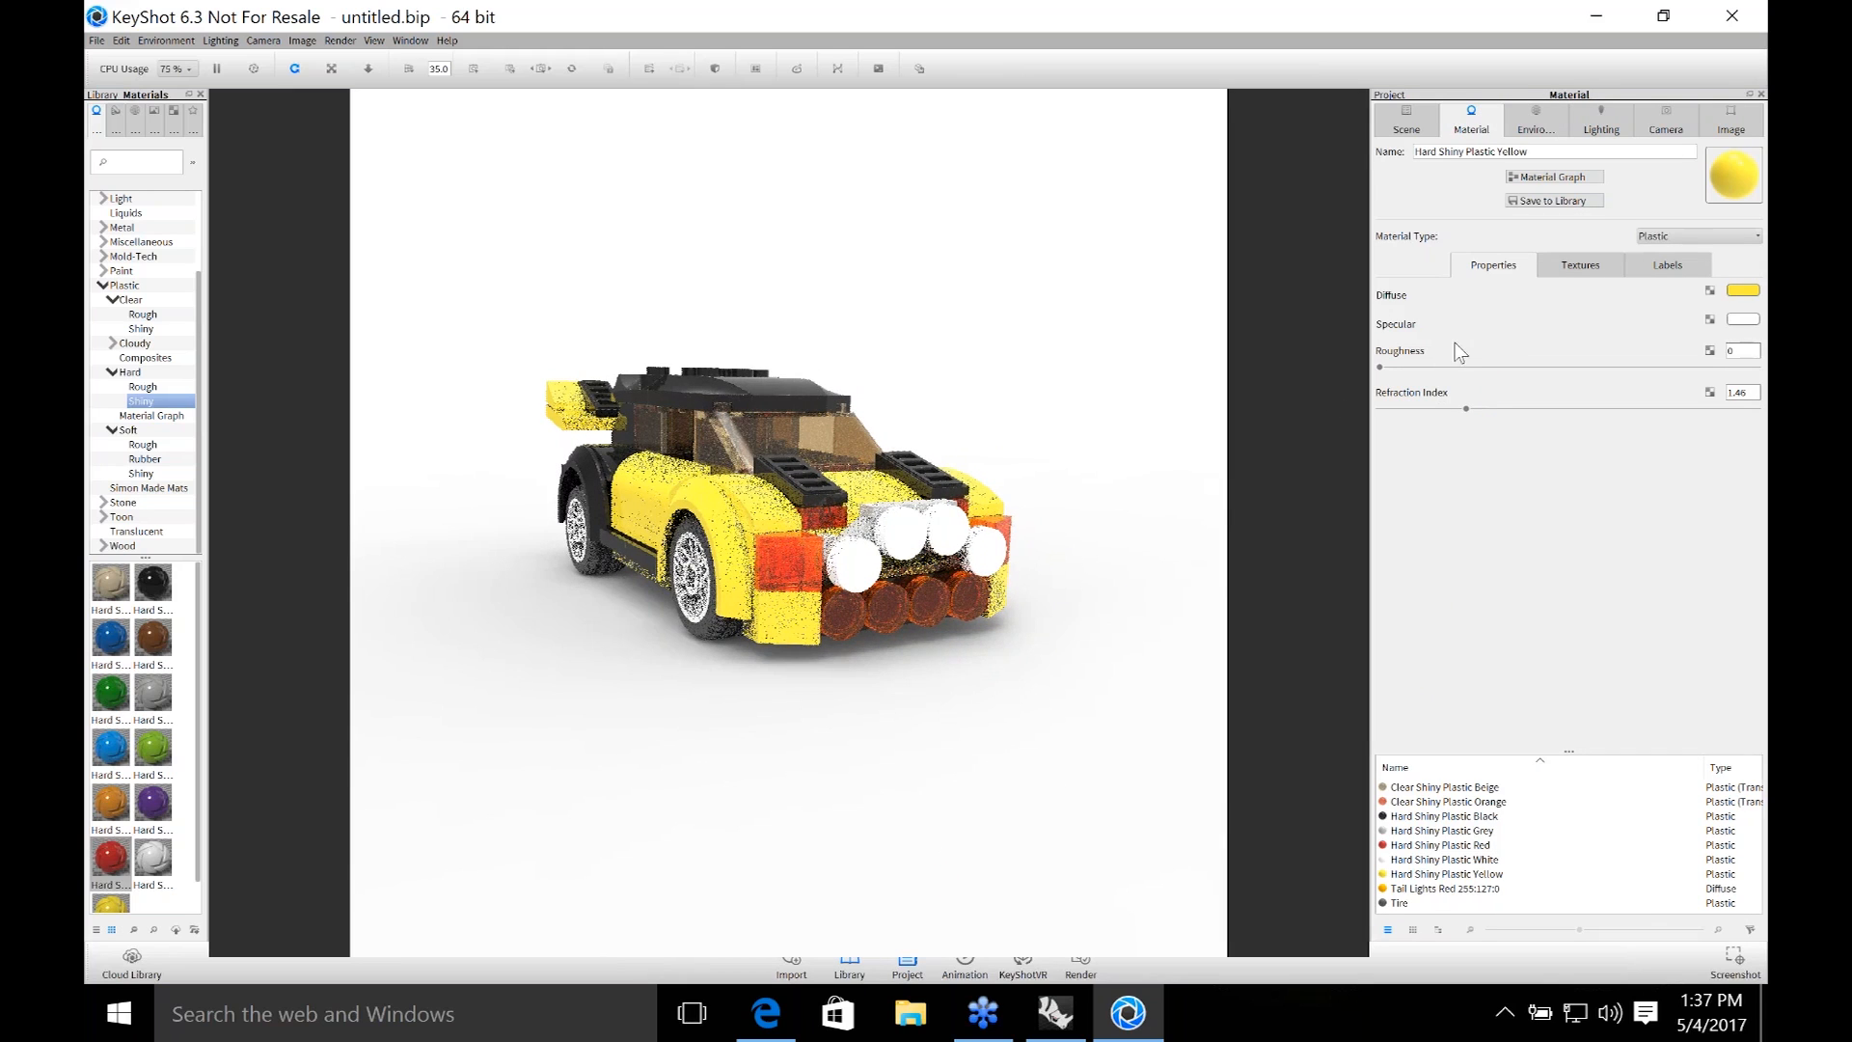
left_click(1742, 289)
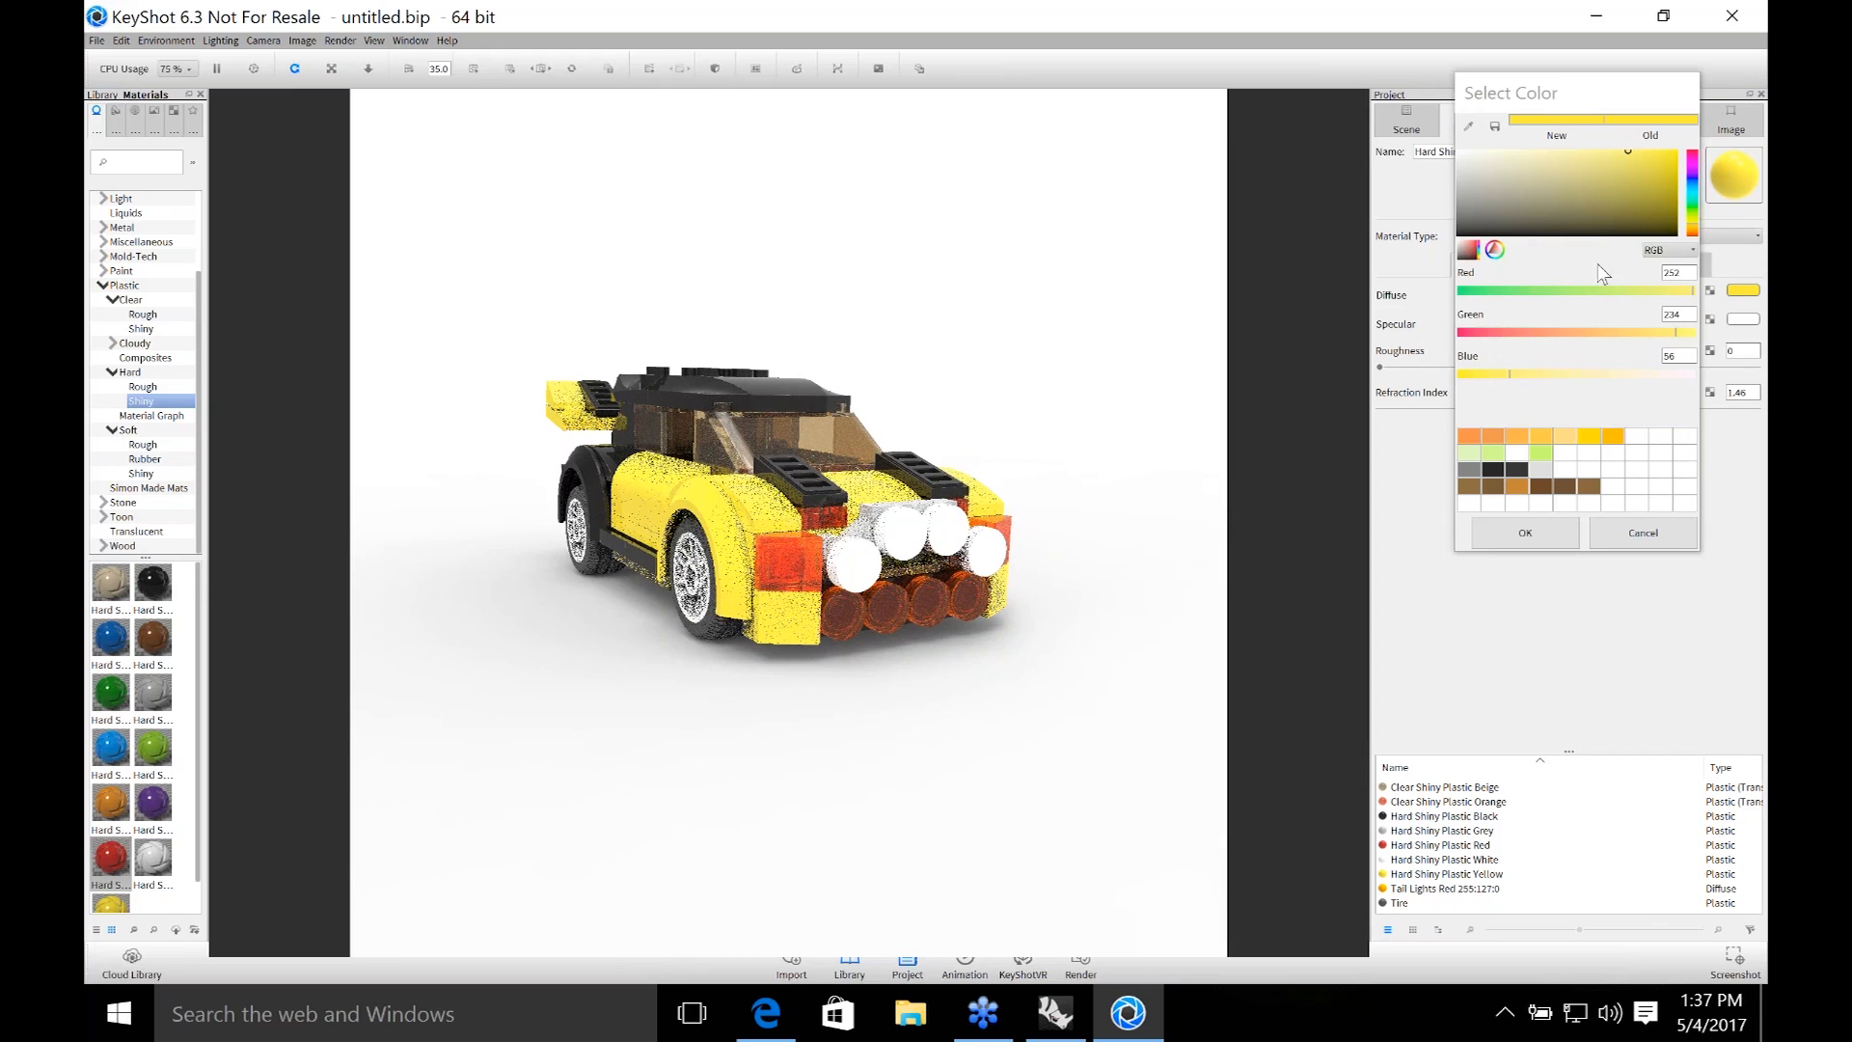
left_click(1638, 333)
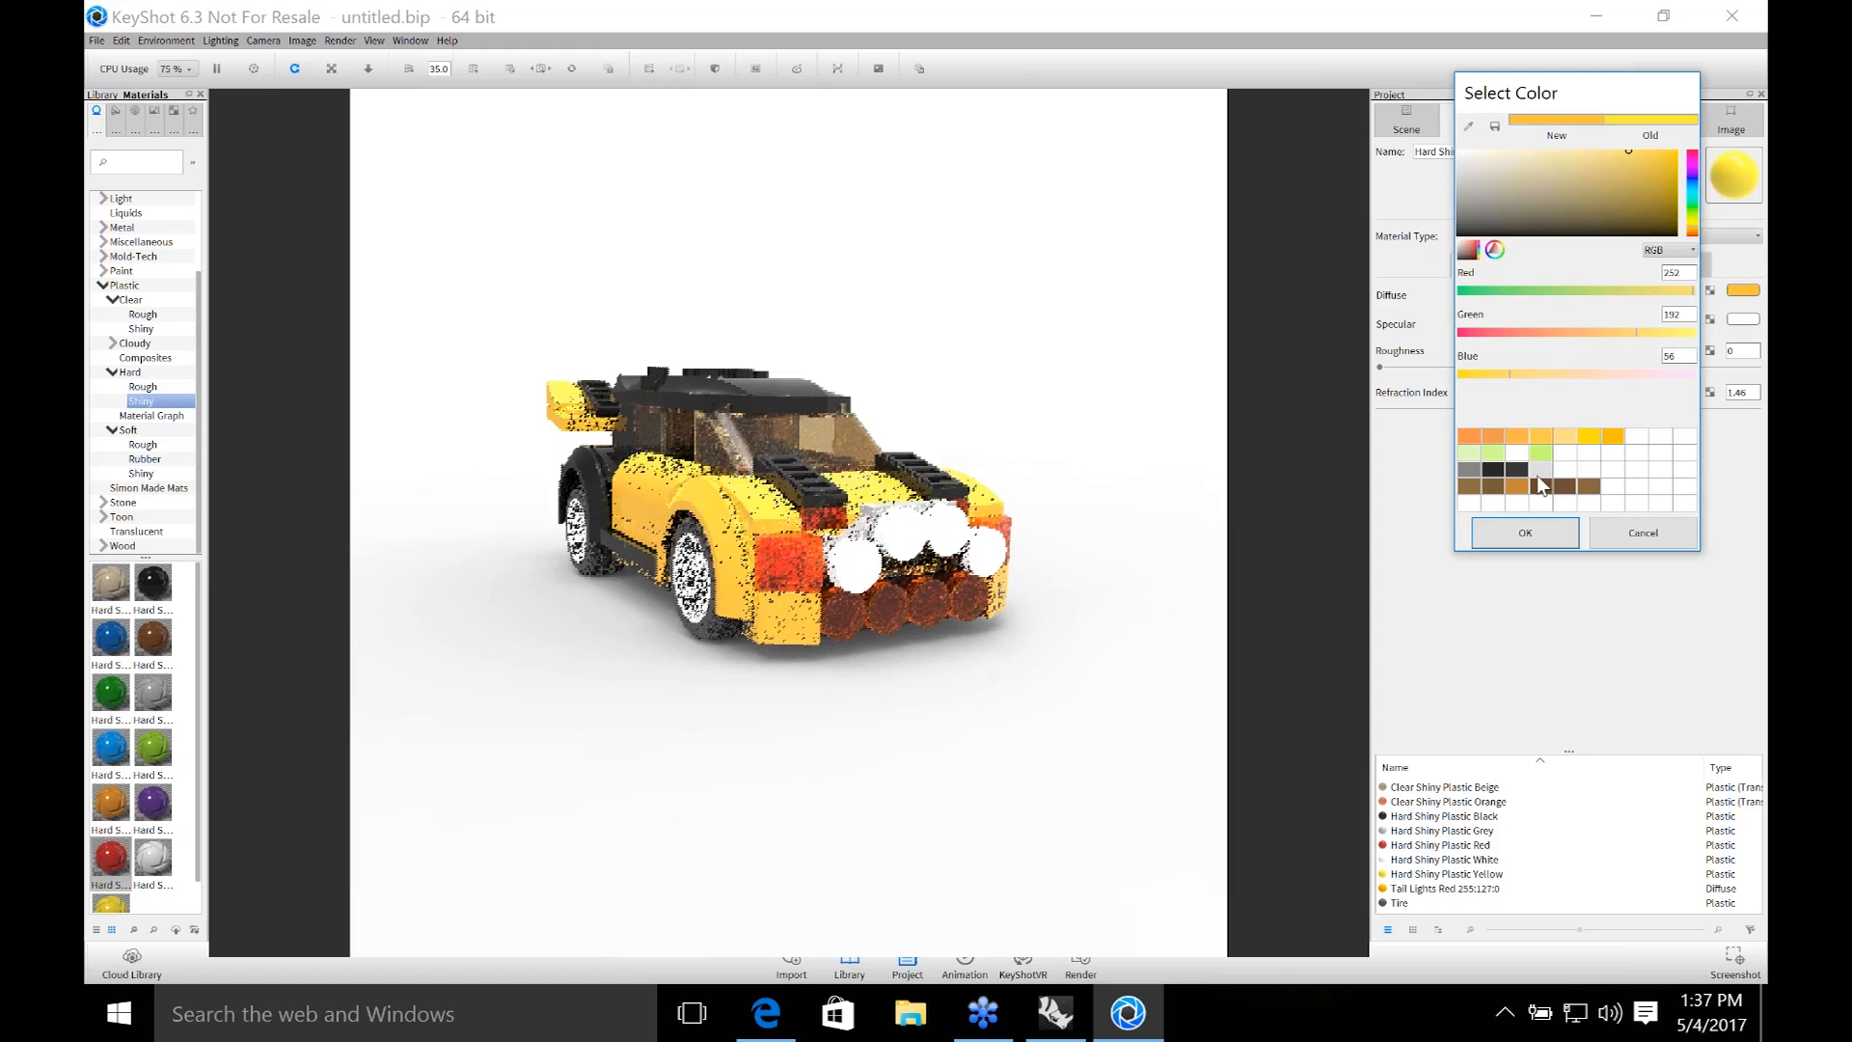
left_click(1524, 532)
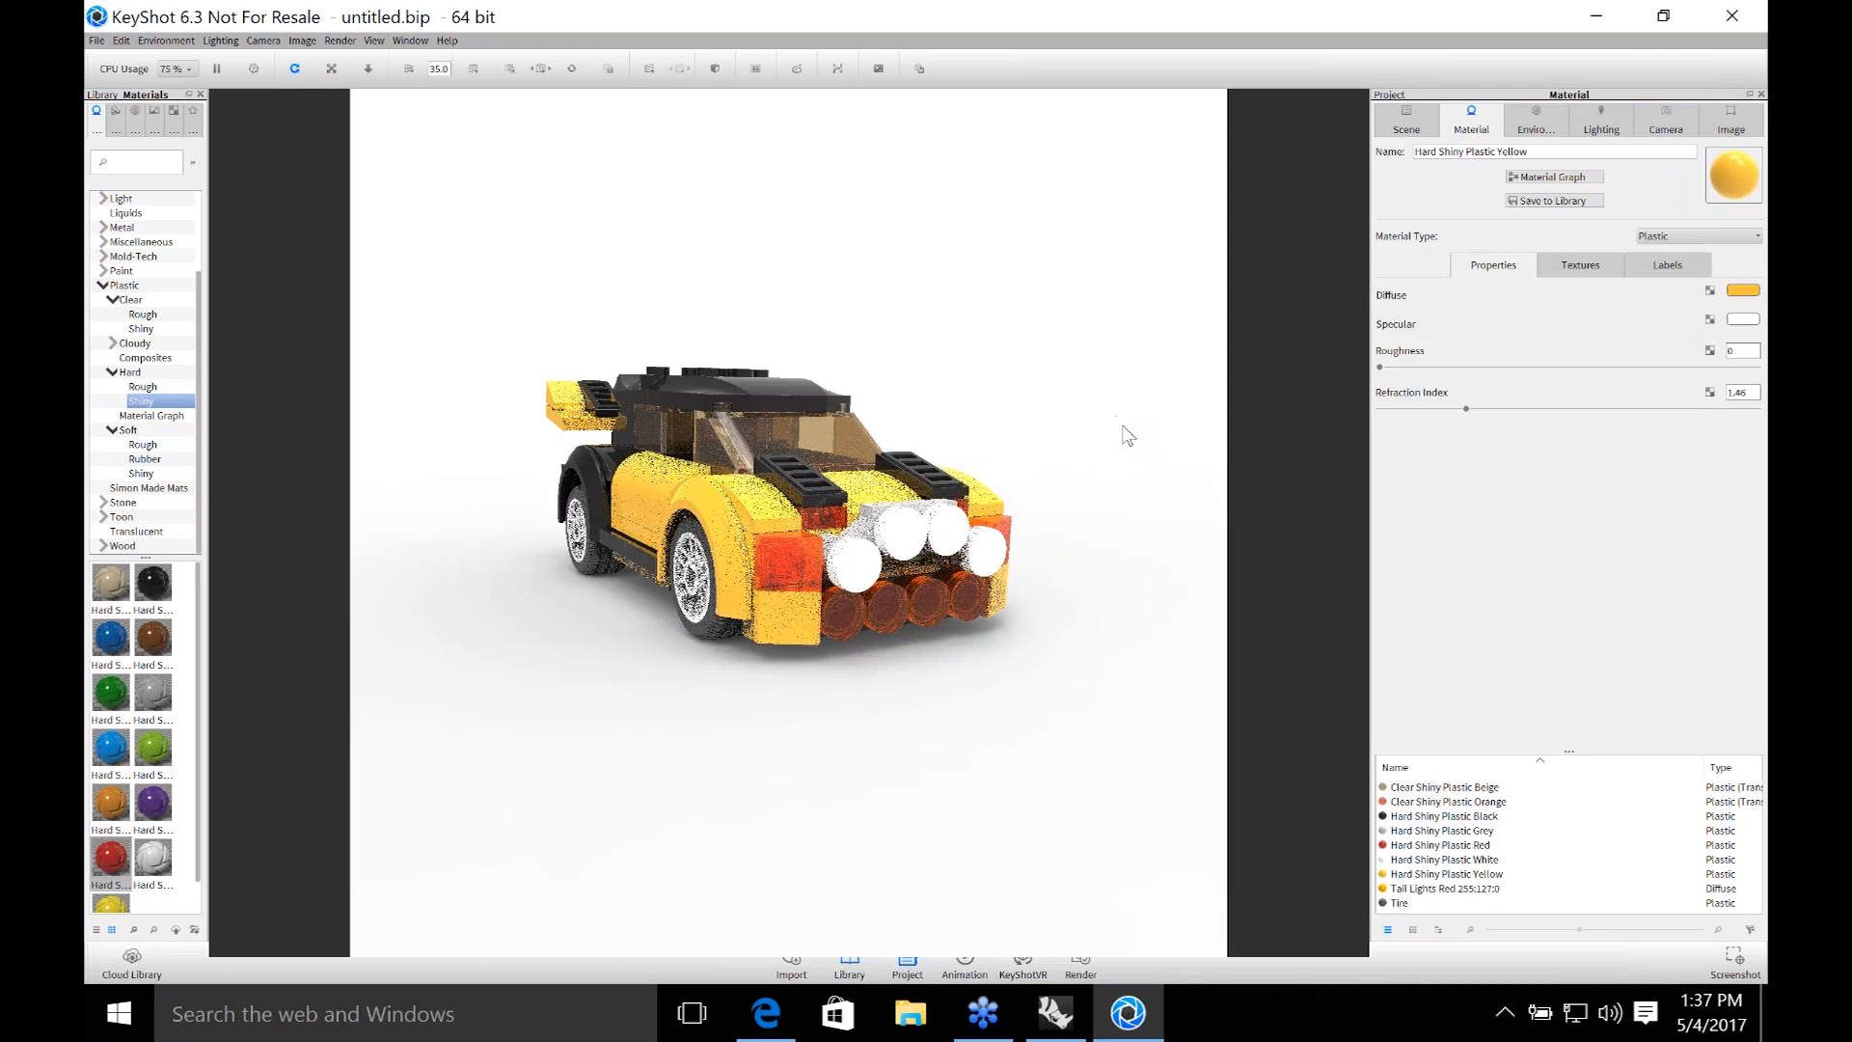
left_click_drag(1120, 426, 1124, 438)
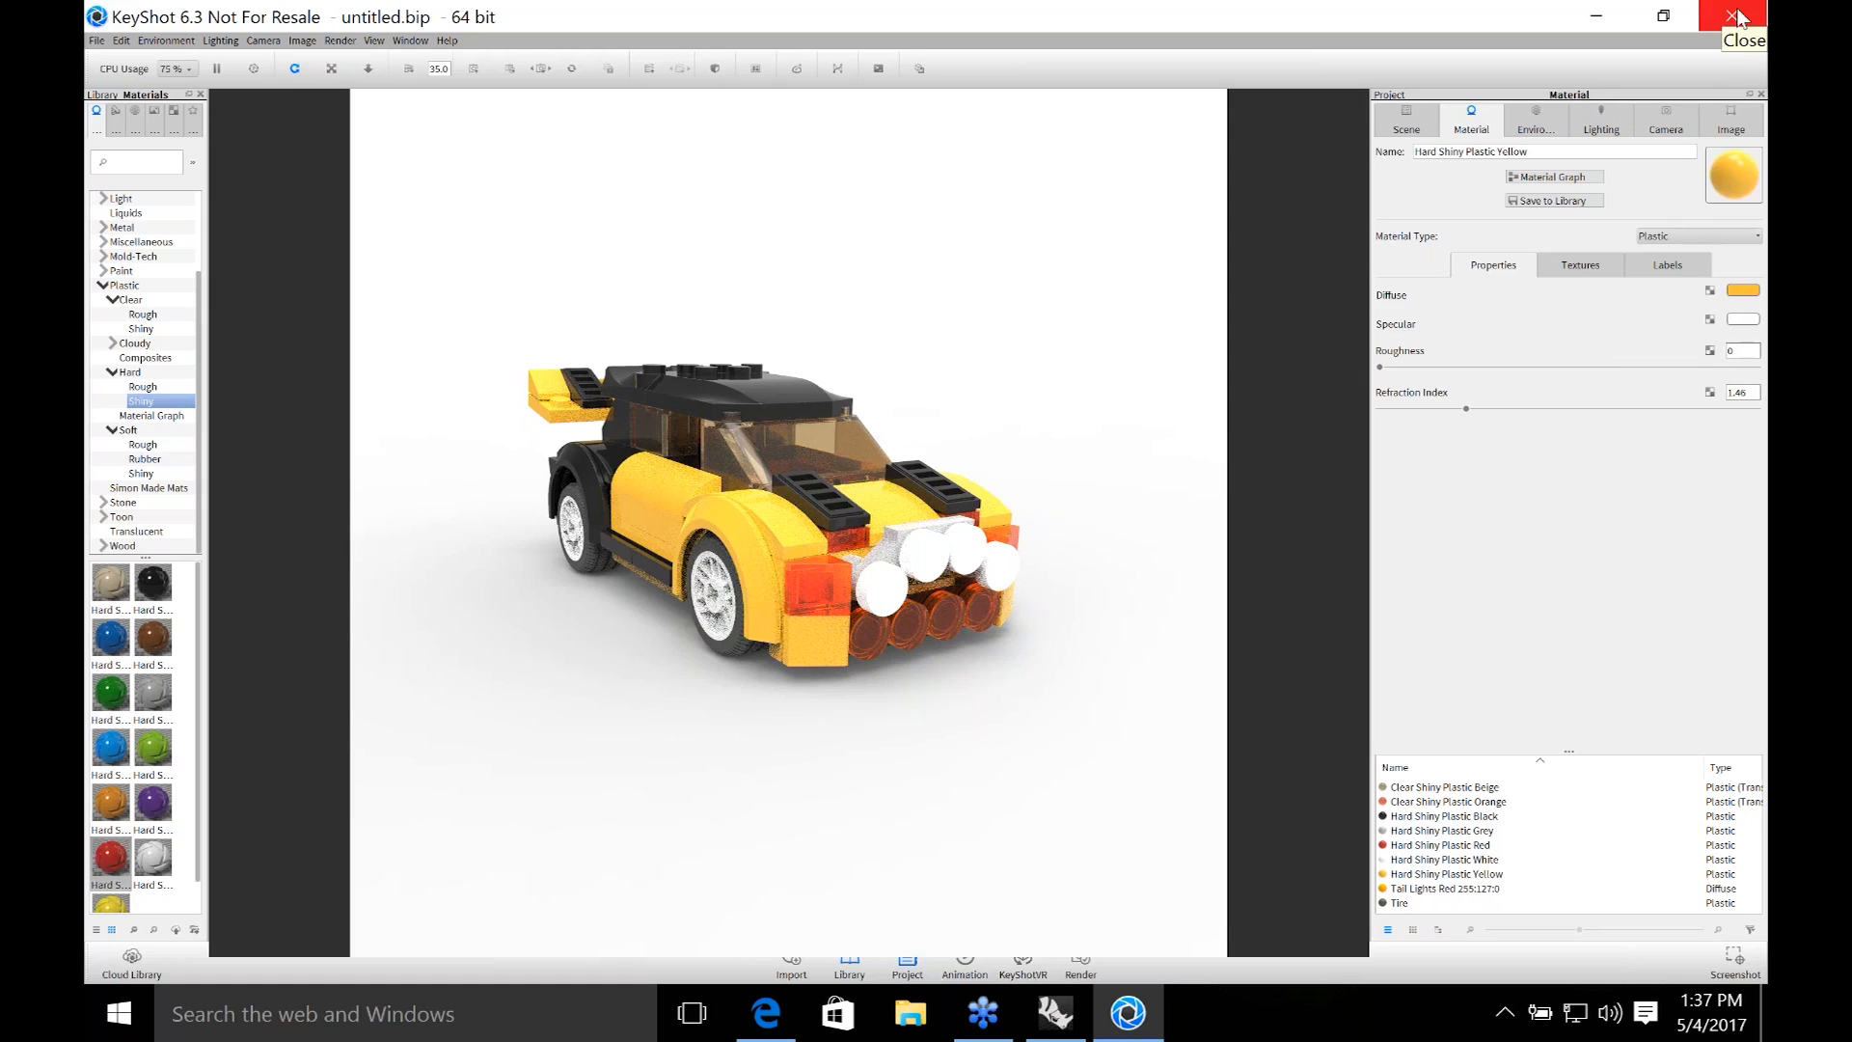
Close the Lego car model in Rhino and open Lego CAr 5.bip from the Lego car folder inside KS Webinar 2017.
left_click(1596, 15)
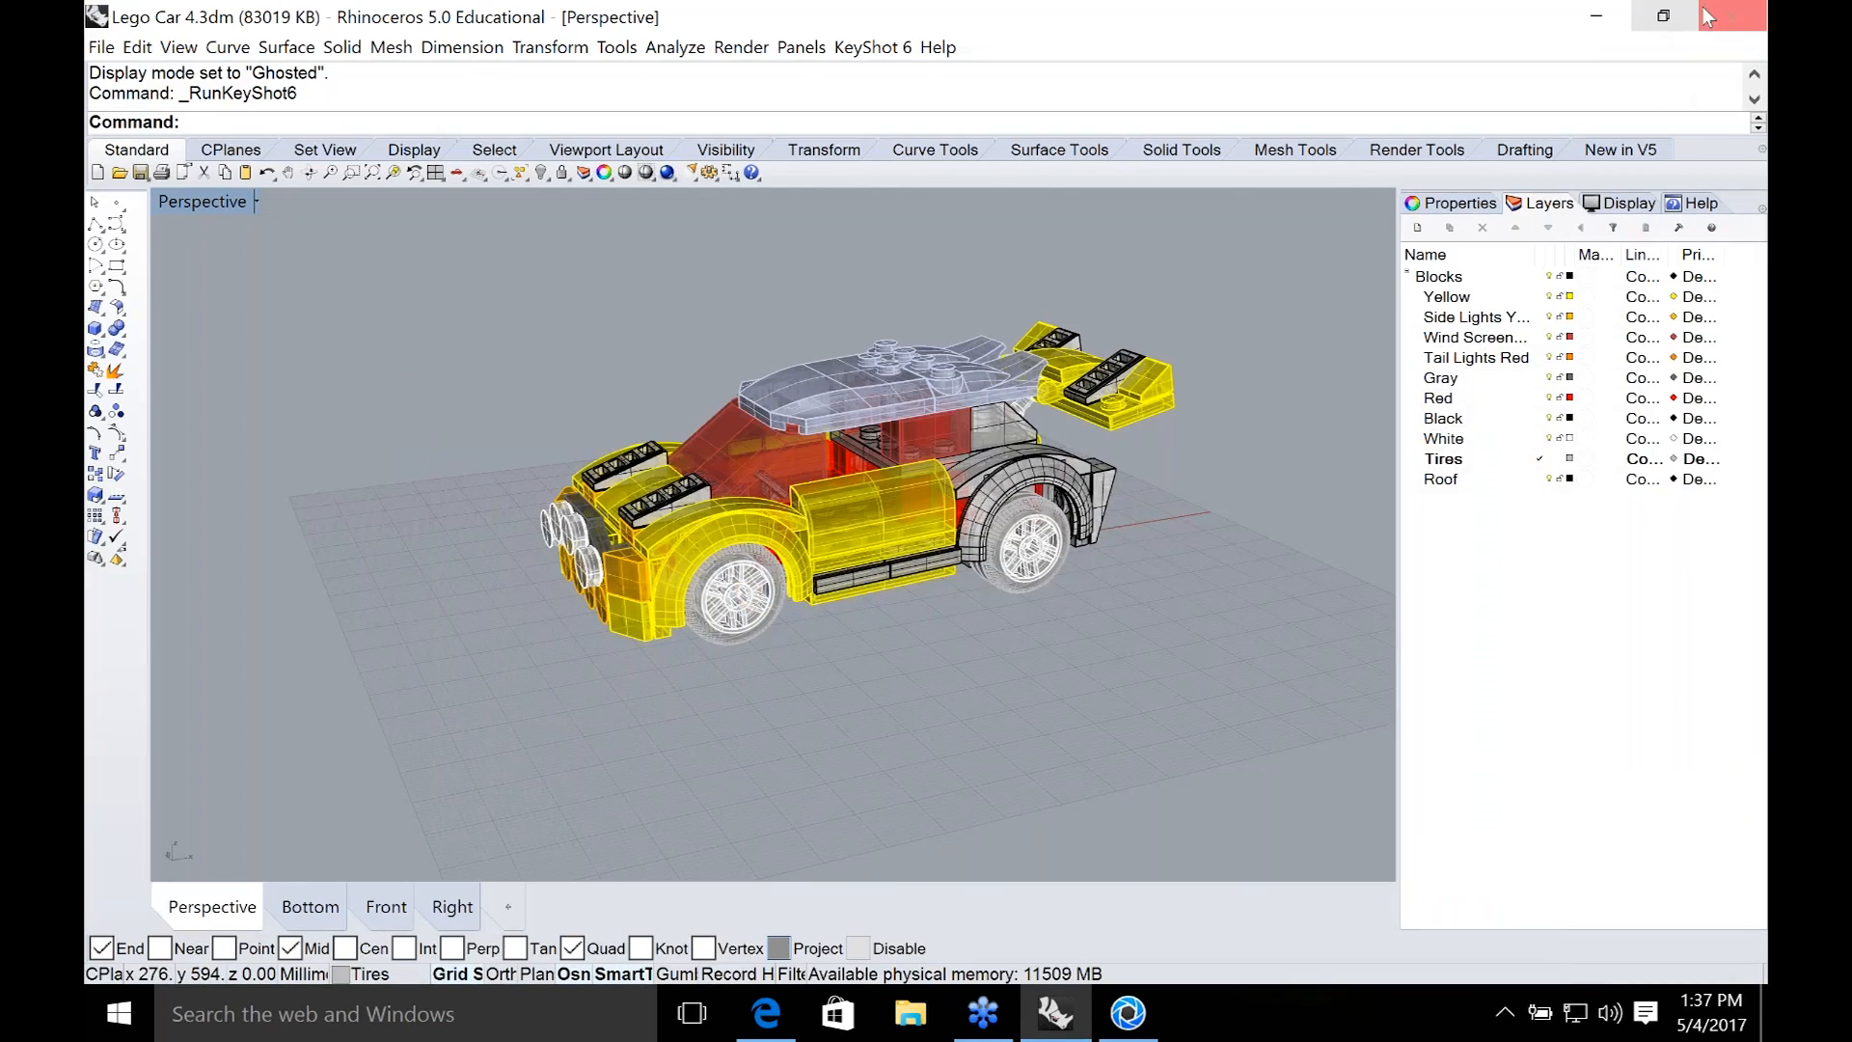
left_click(1732, 17)
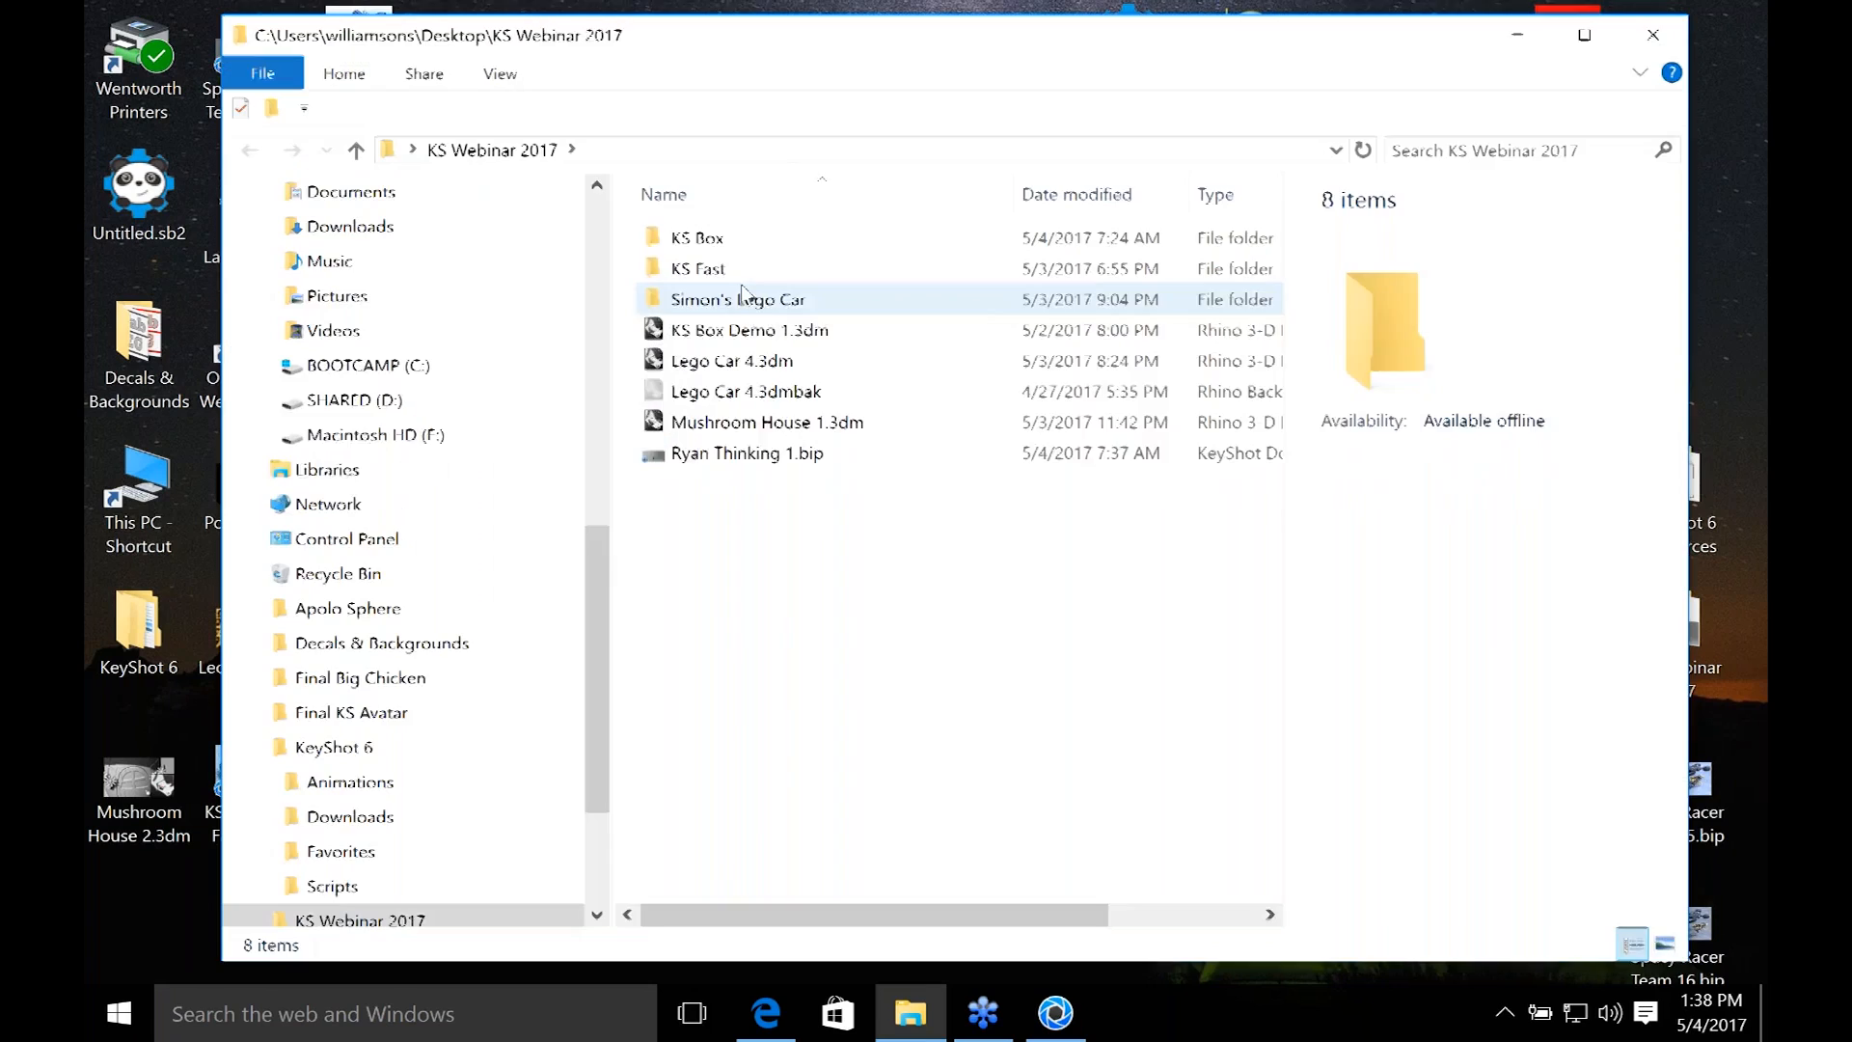
double_click(743, 296)
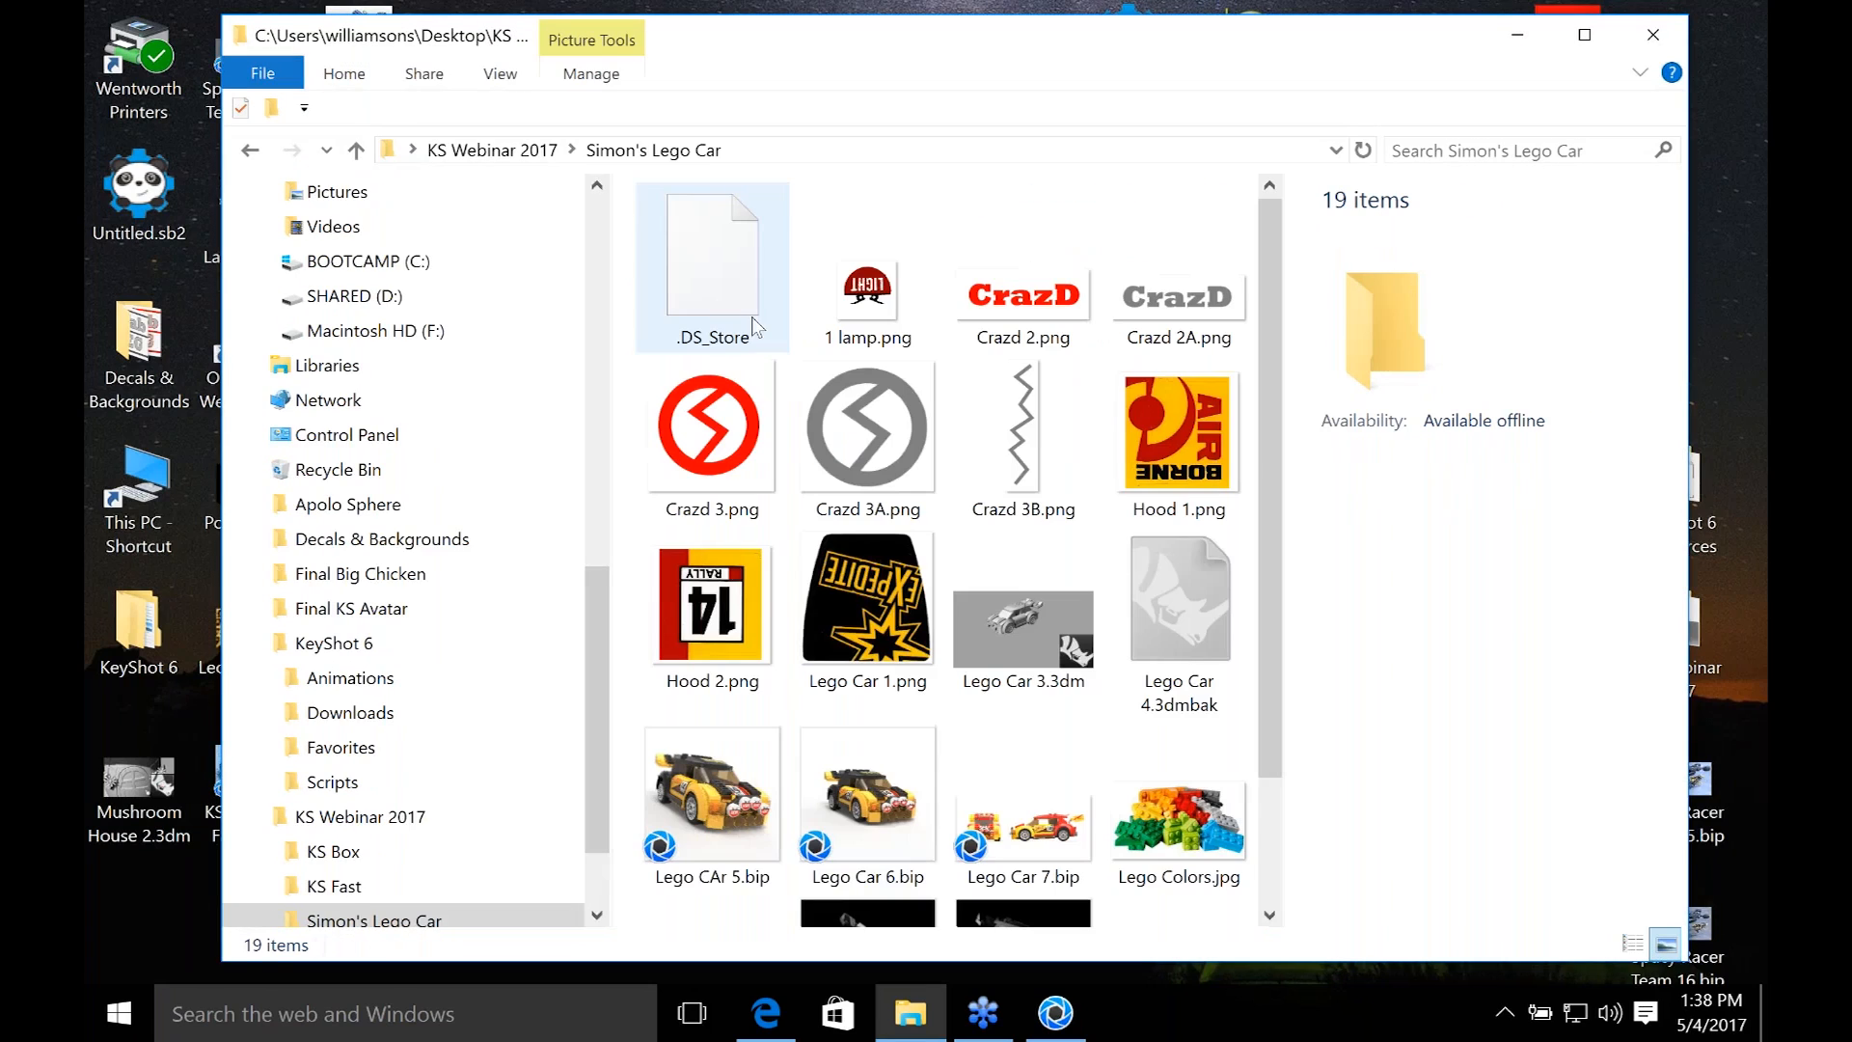
left_click(767, 804)
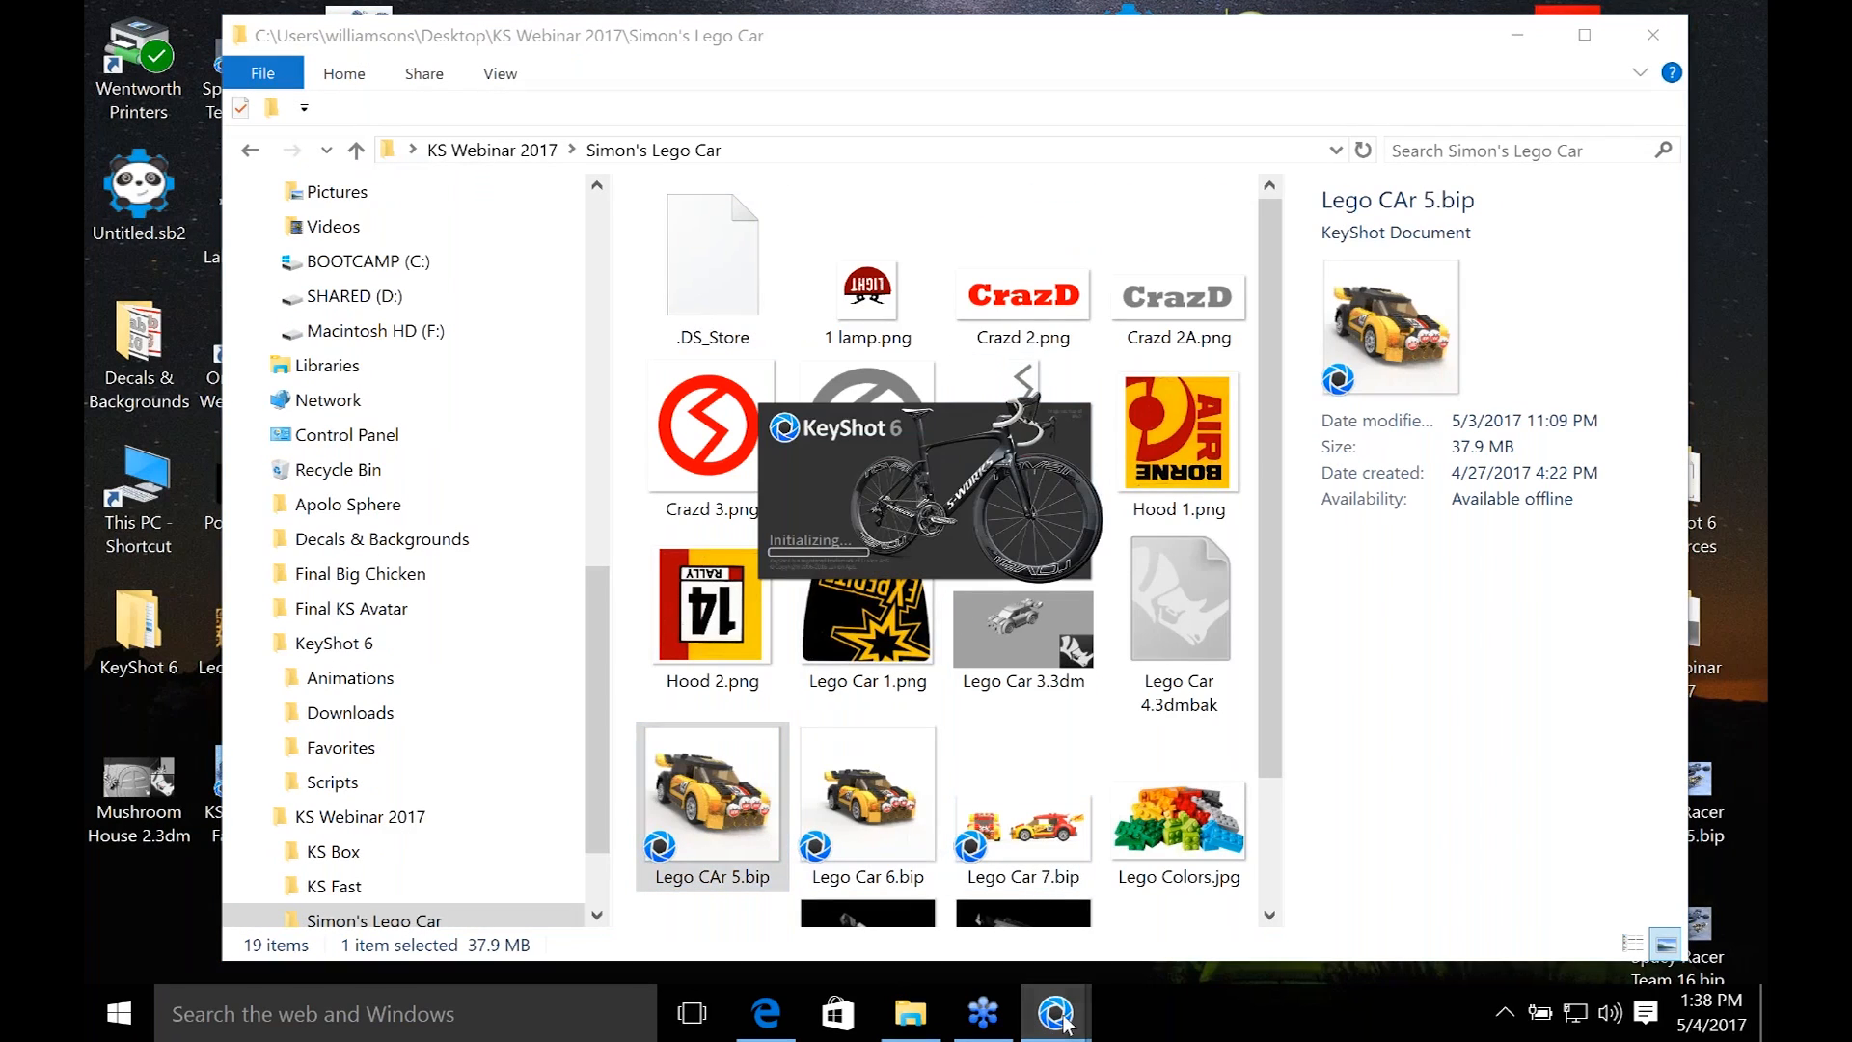
Close the untitled KeyShot scene without saving its changes, leaving Lego CAr 5.bip open.
mouse_move(1066, 1022)
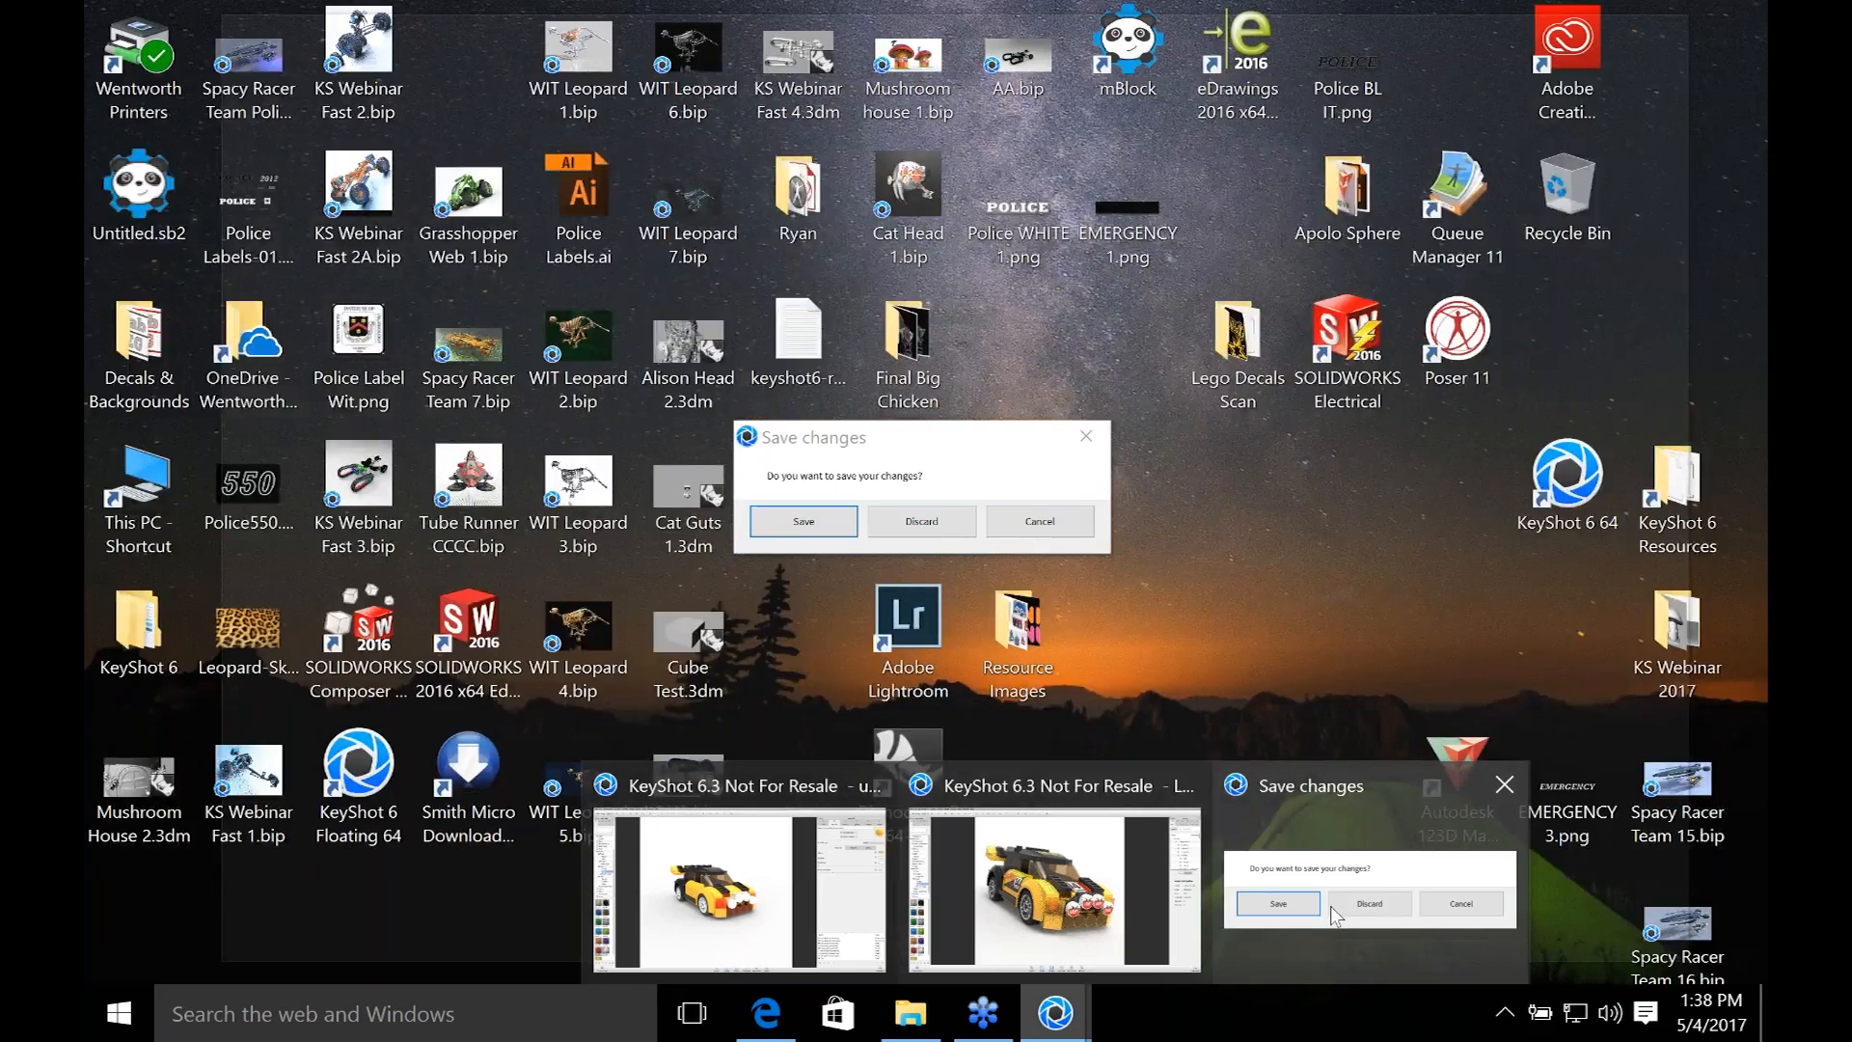
left_click(1345, 907)
left_click(1038, 521)
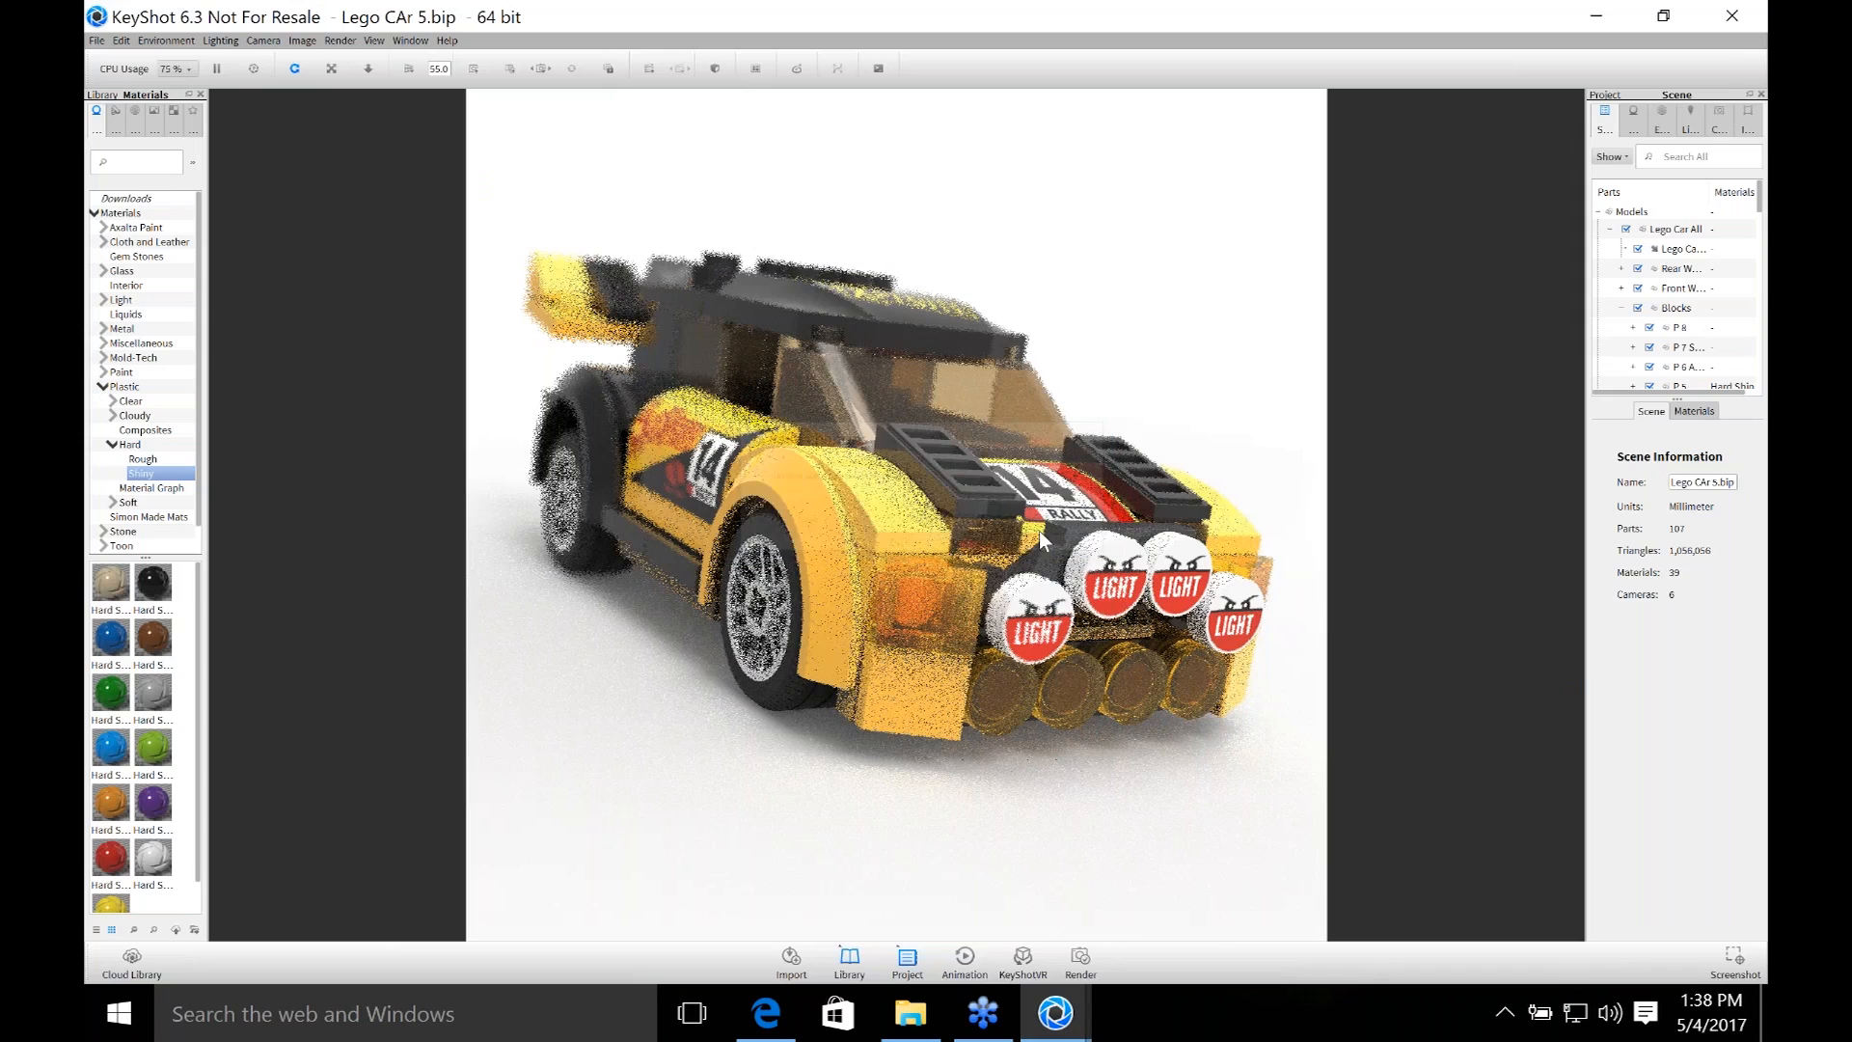
left_click(1191, 877)
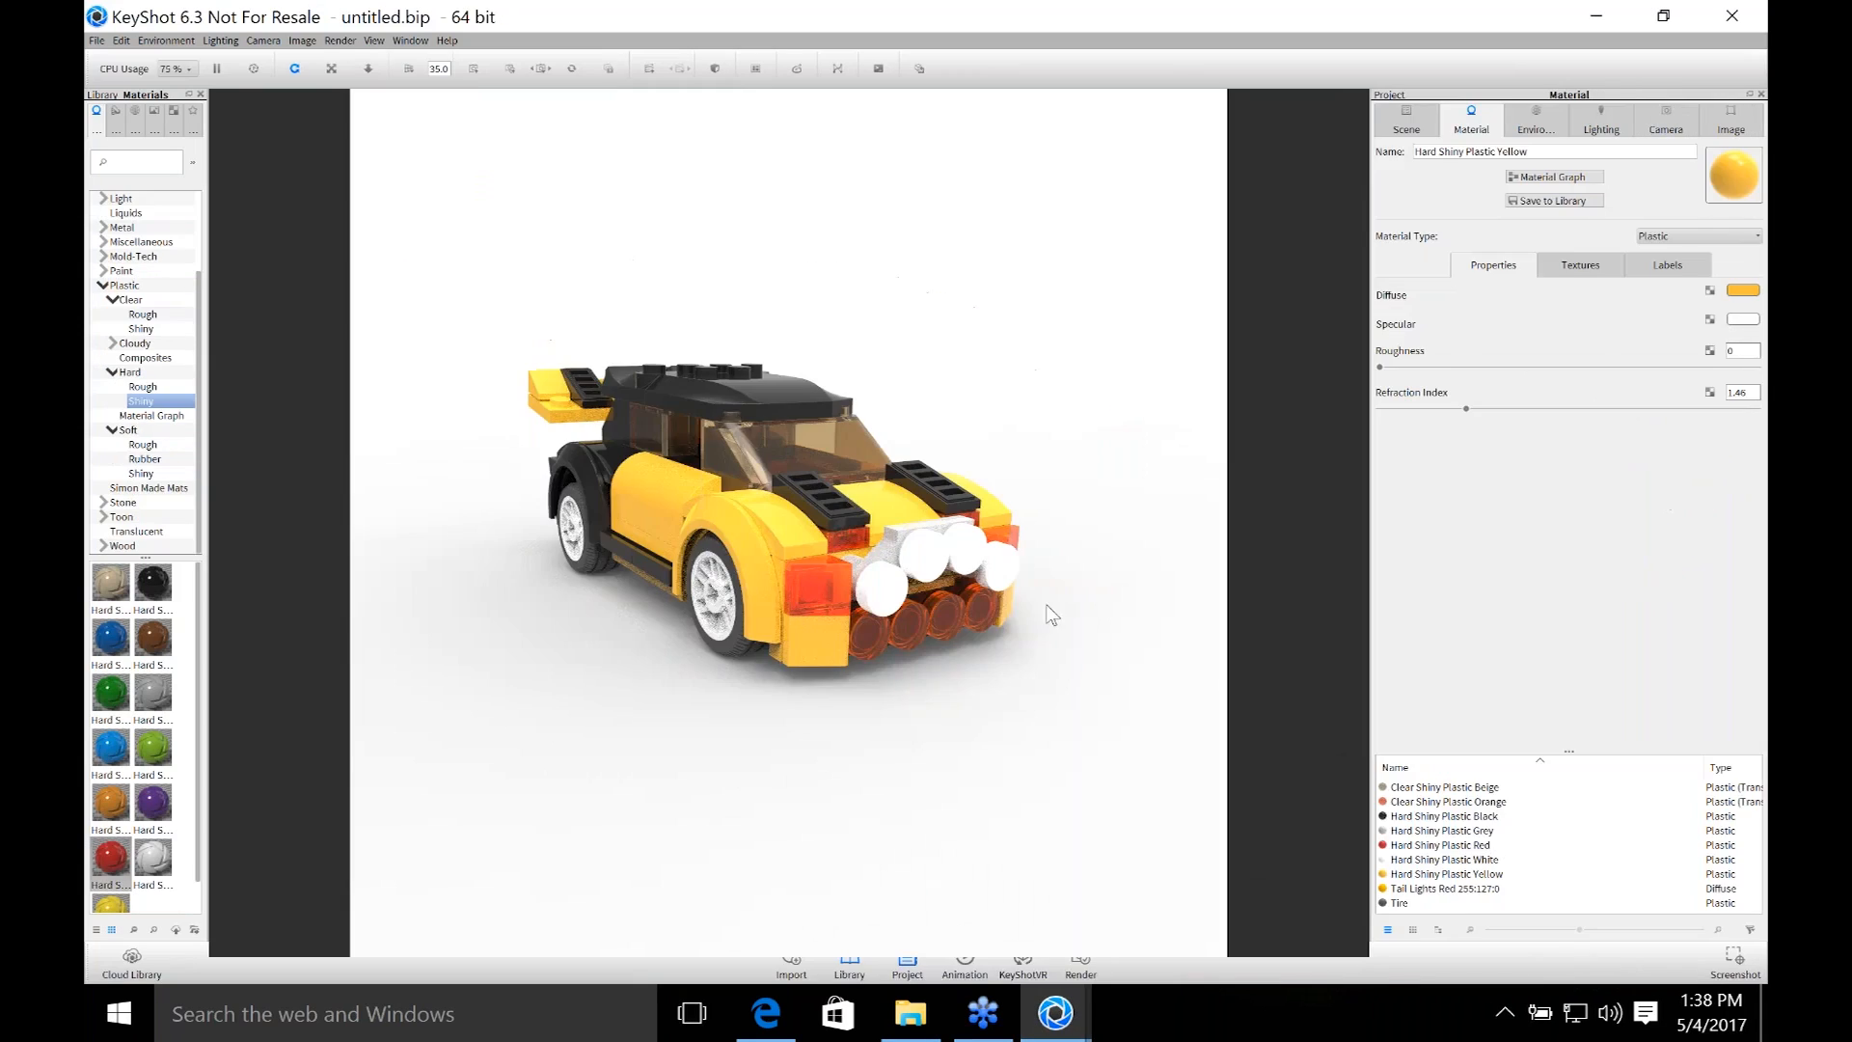
left_click(1733, 17)
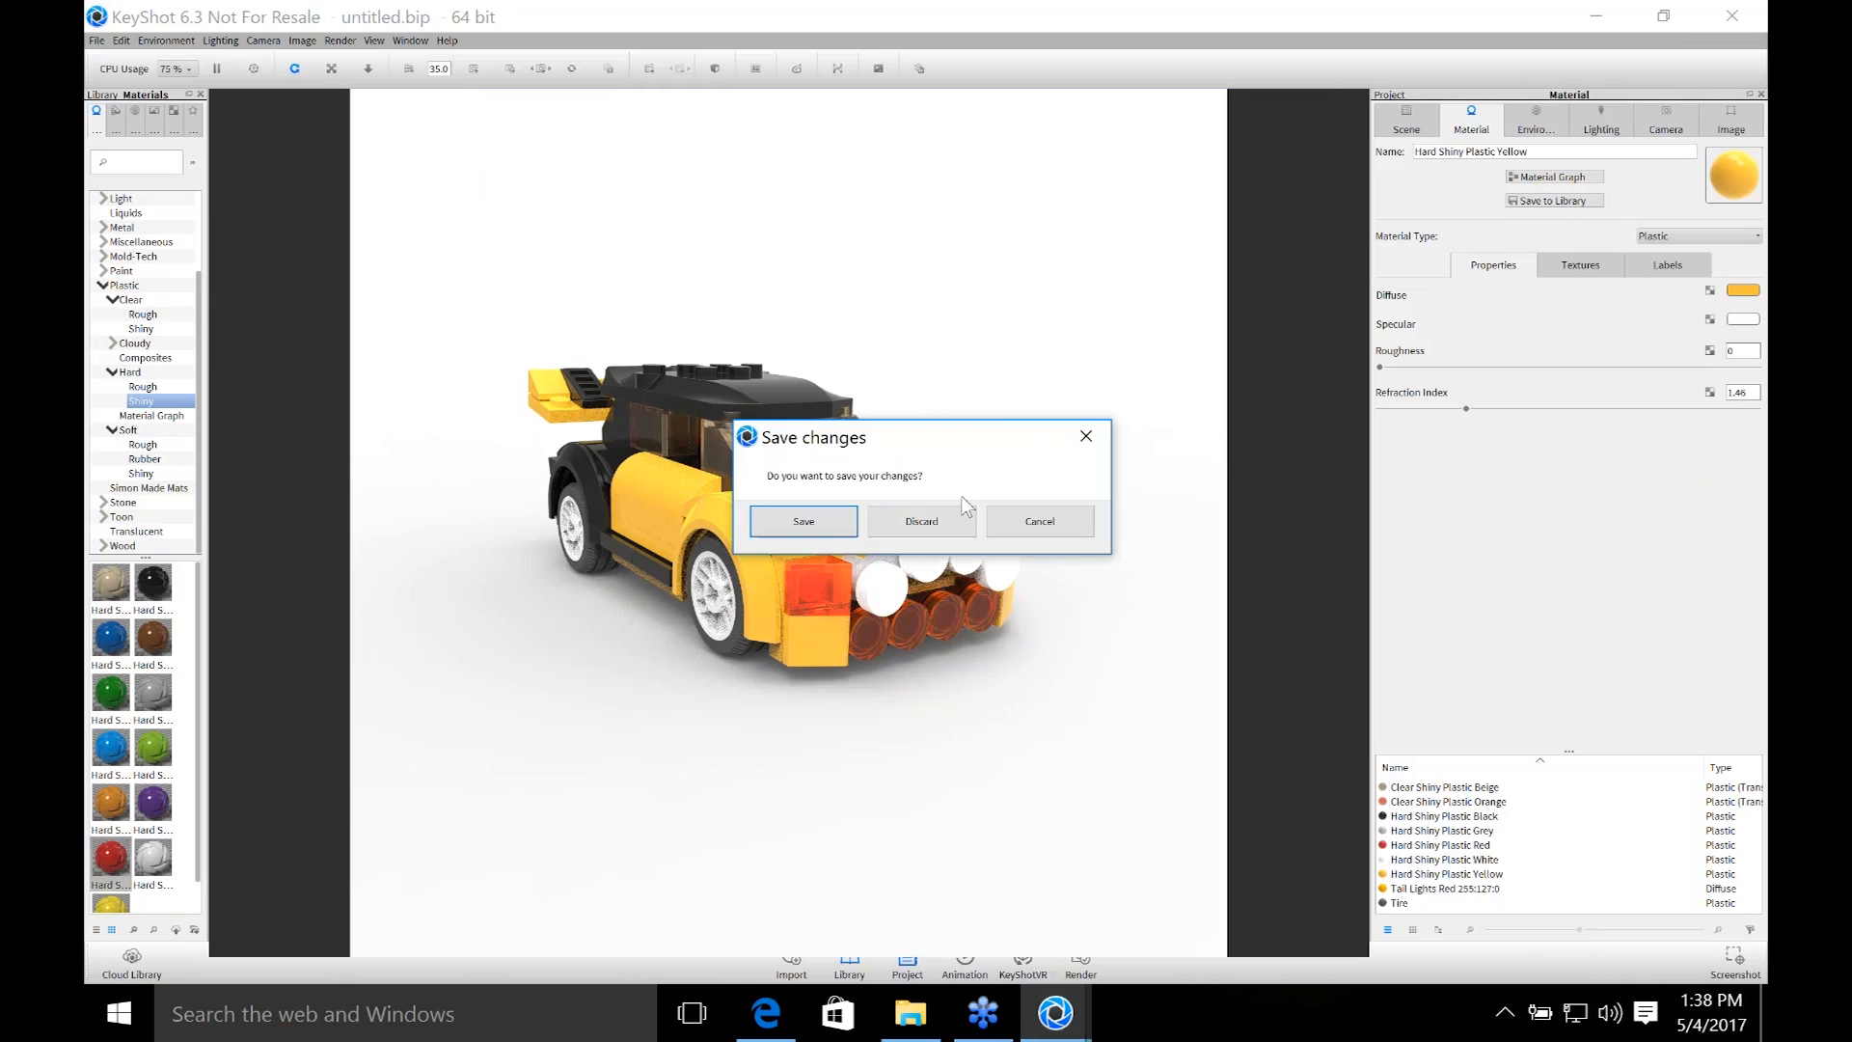
left_click(942, 524)
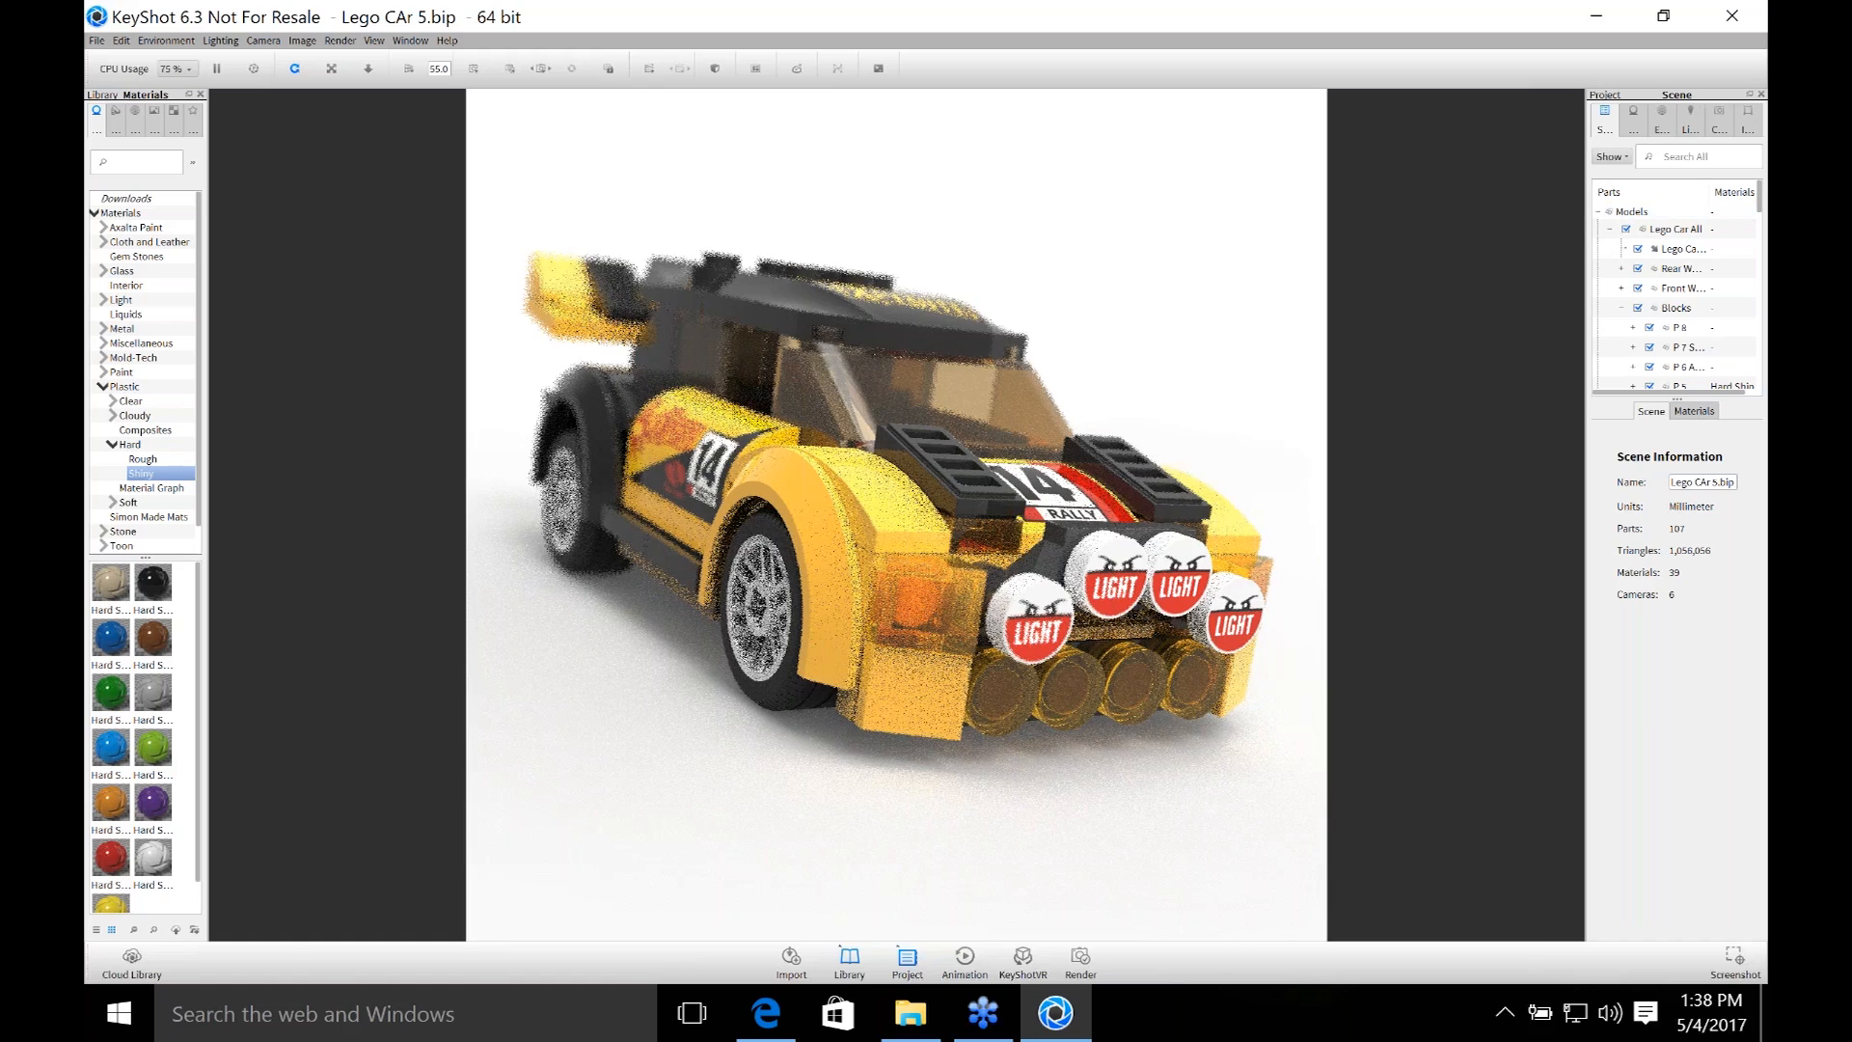
Widen the project and library areas, show the environment settings, and light the car with the Lego 1 environment.
left_click_drag(1586, 211, 1403, 213)
left_click(1556, 120)
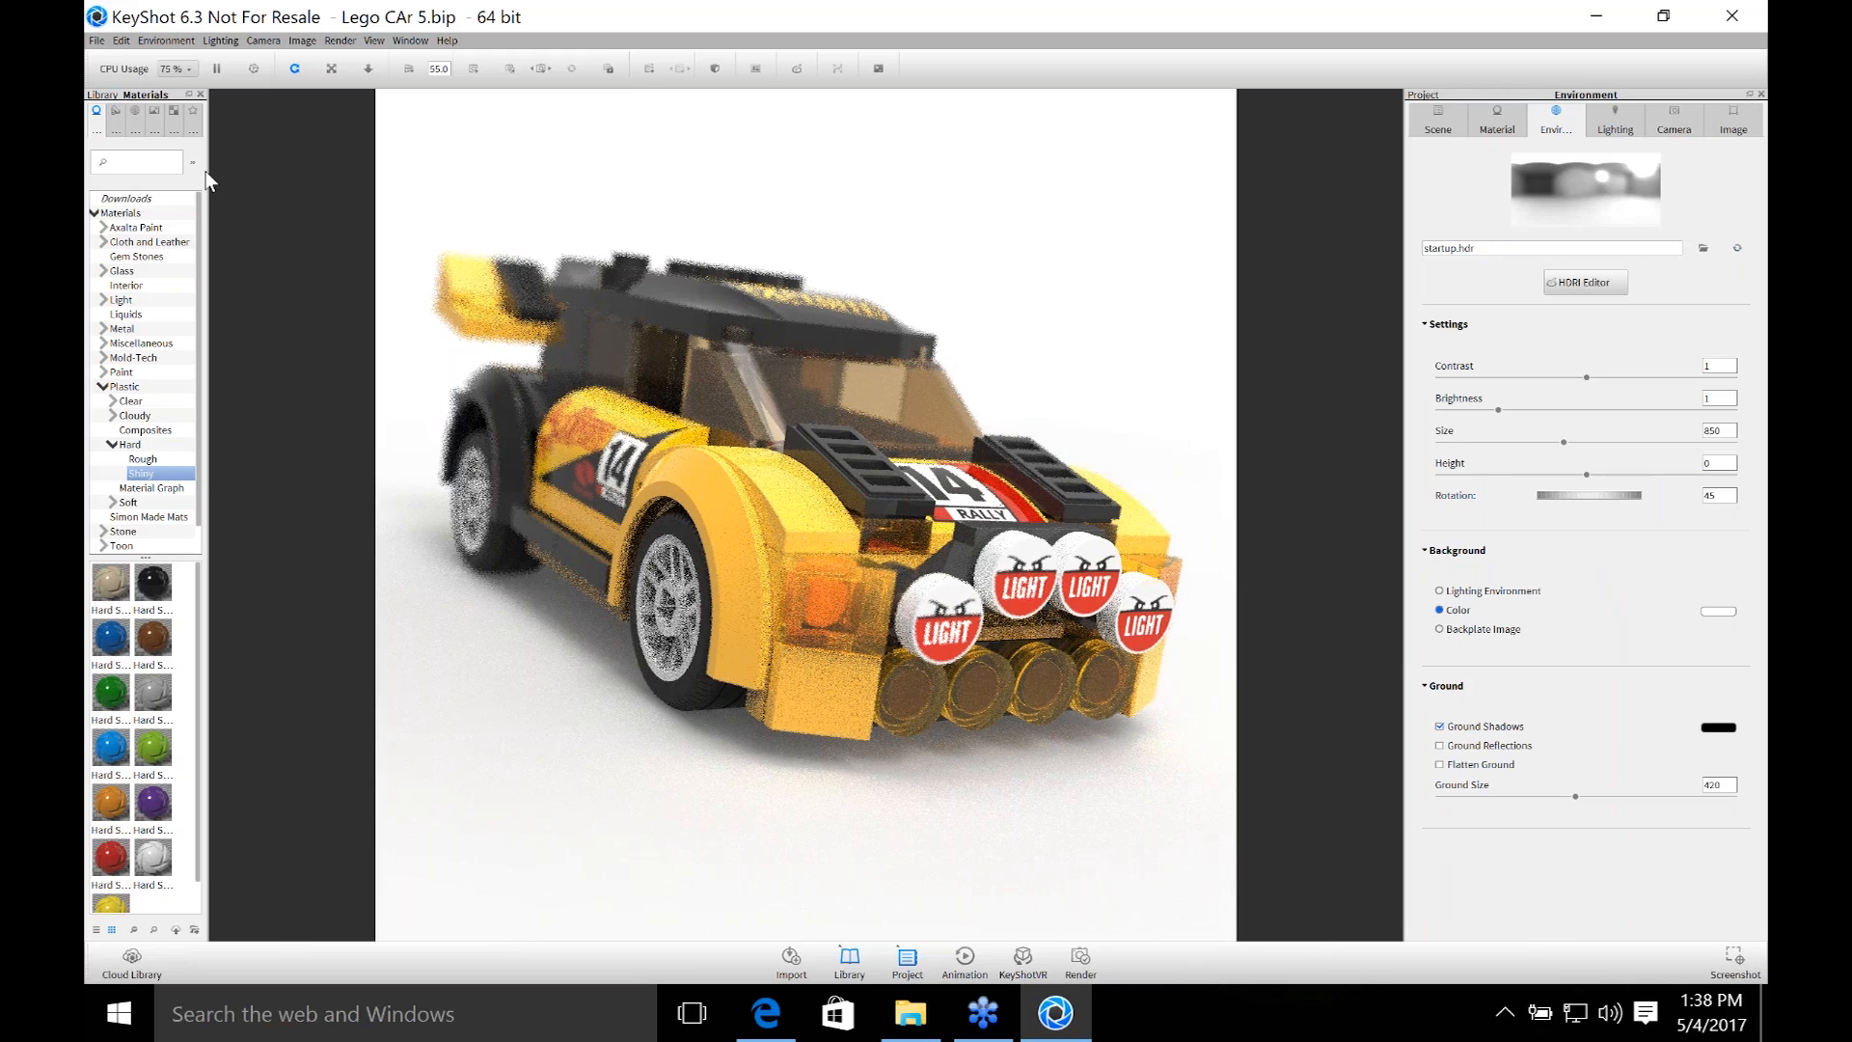
left_click_drag(206, 171, 300, 184)
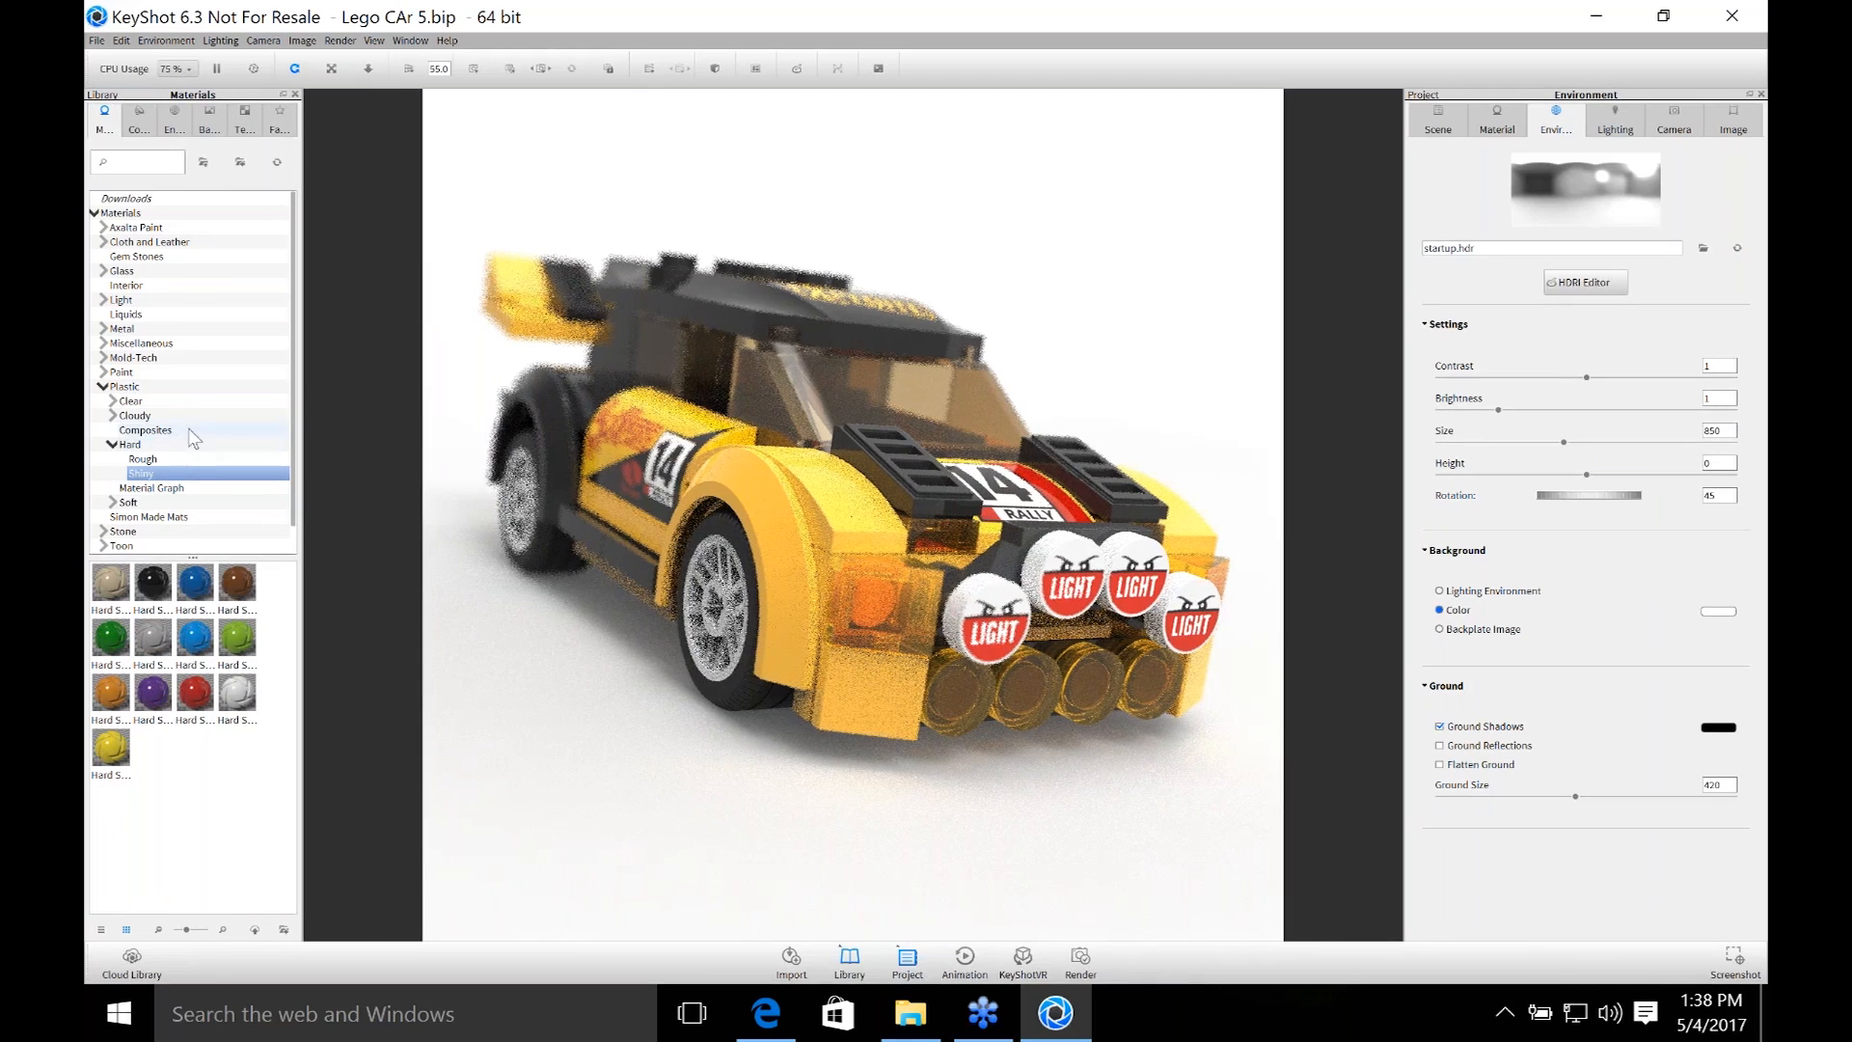
left_click(175, 119)
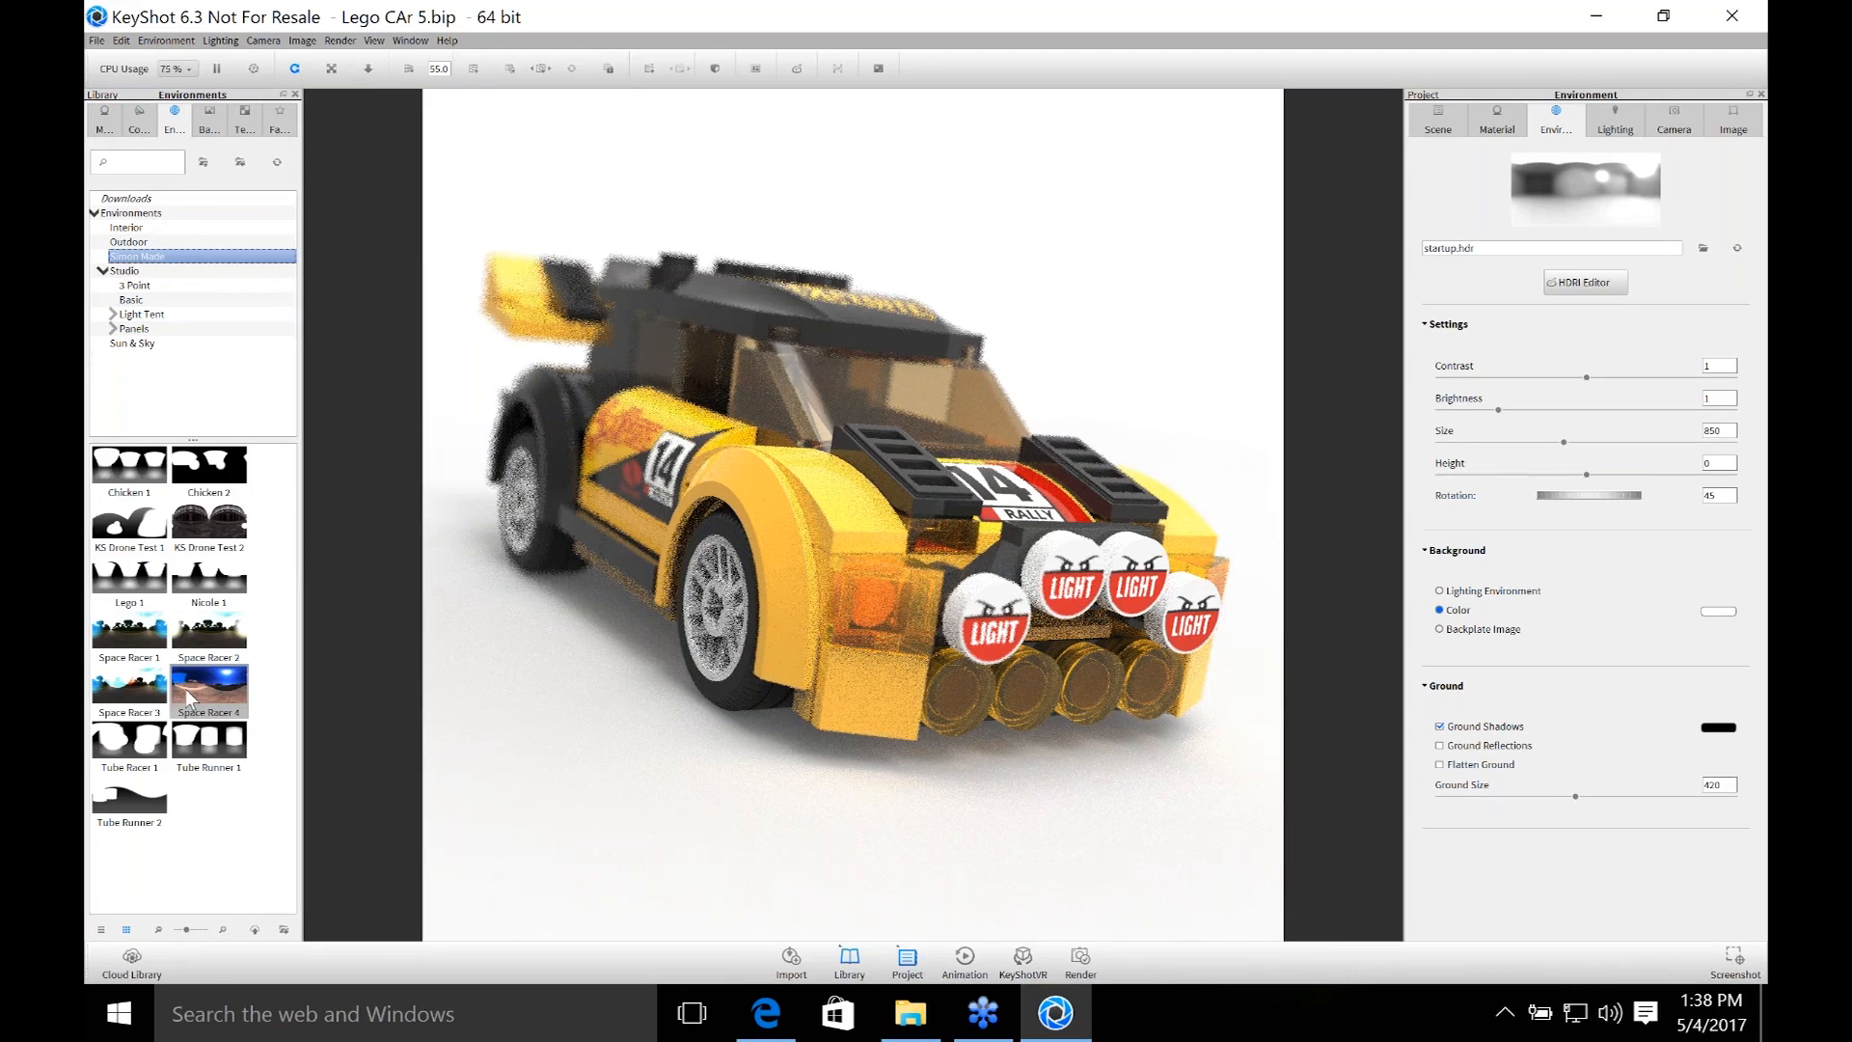
mouse_move(218, 601)
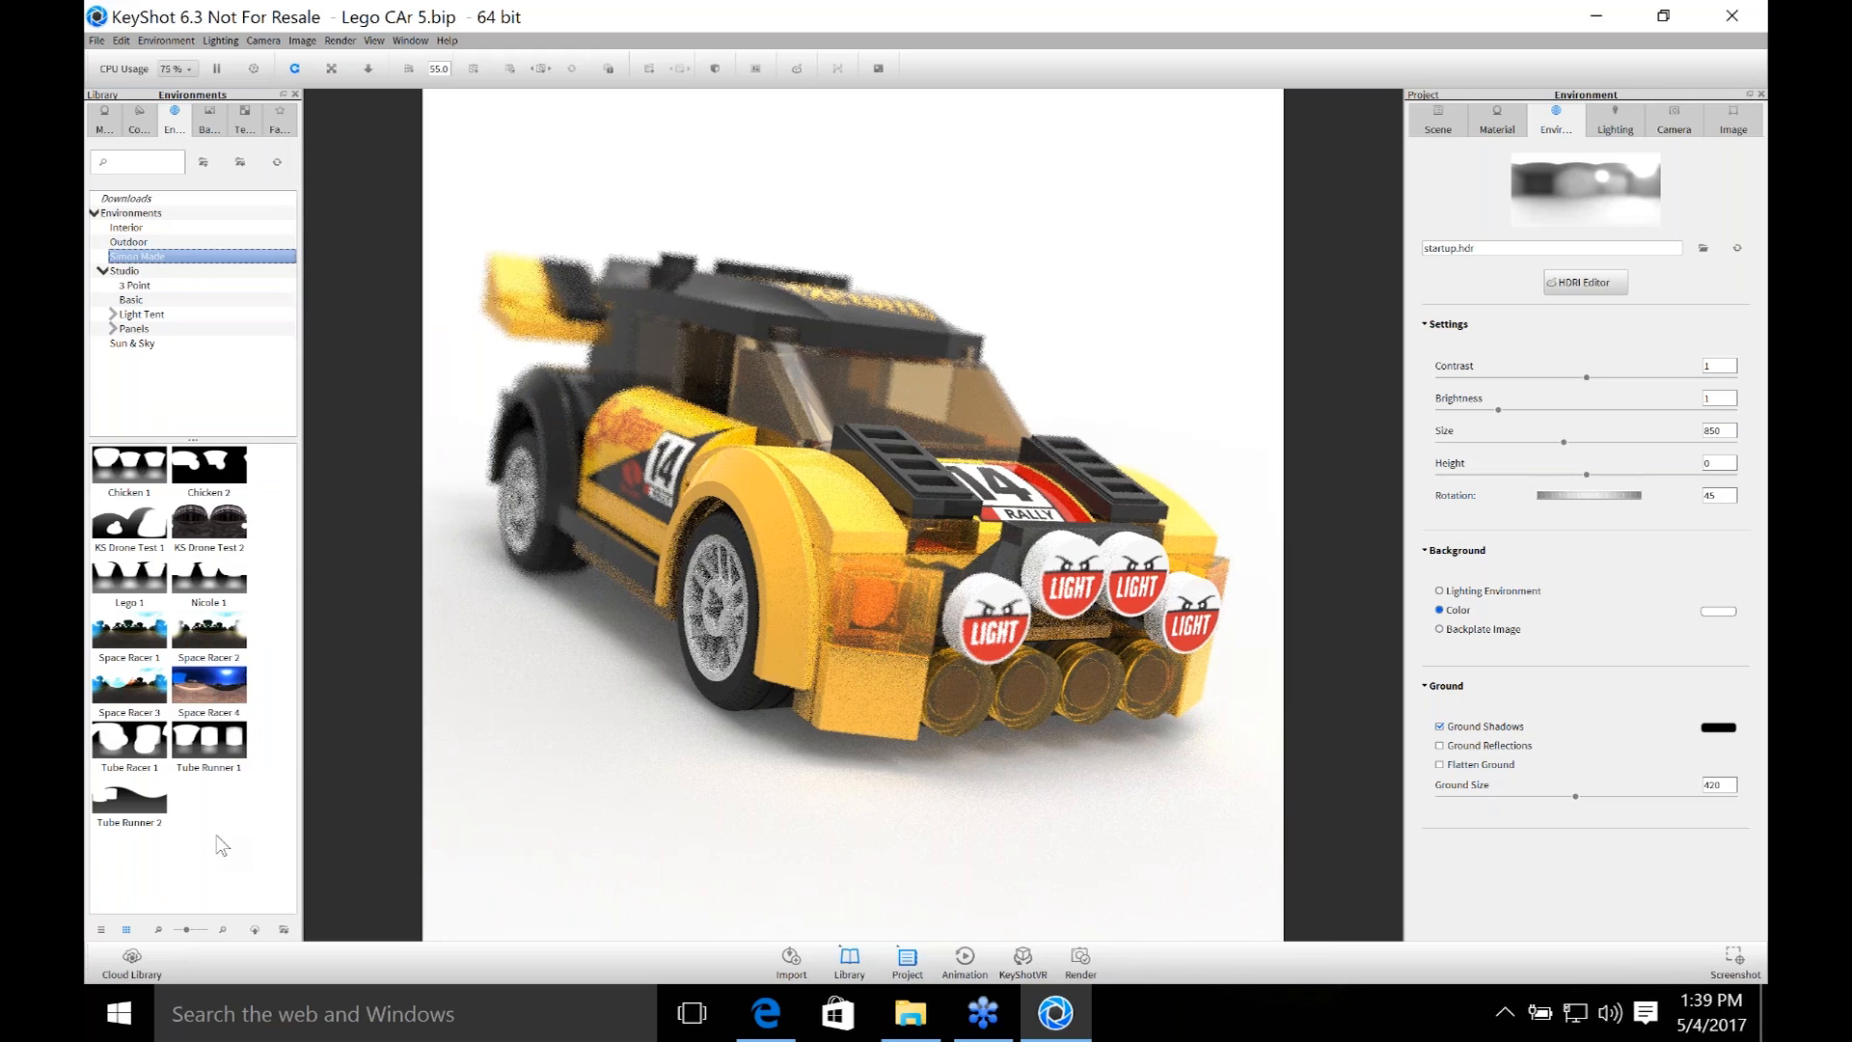
left_click_drag(129, 579, 704, 696)
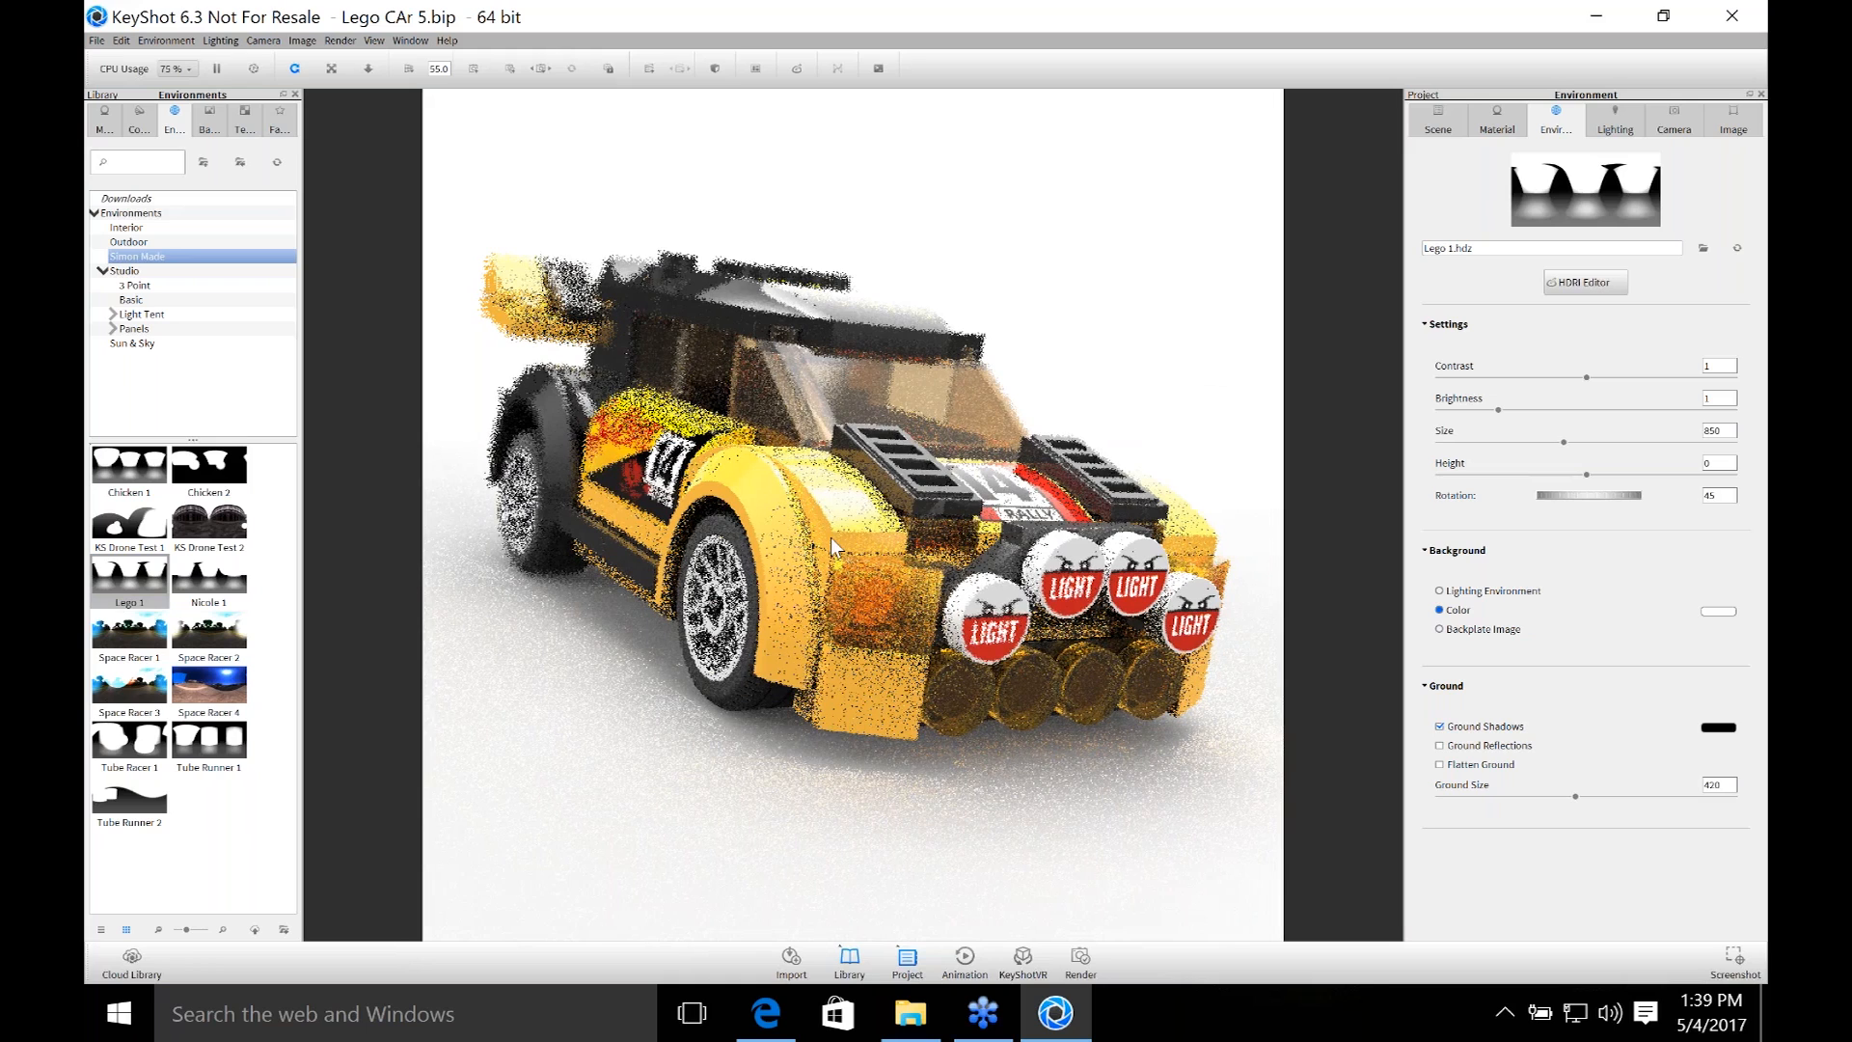
Show the camera settings and switch depth of field off and back on to compare its effect on the car.
left_click(1672, 128)
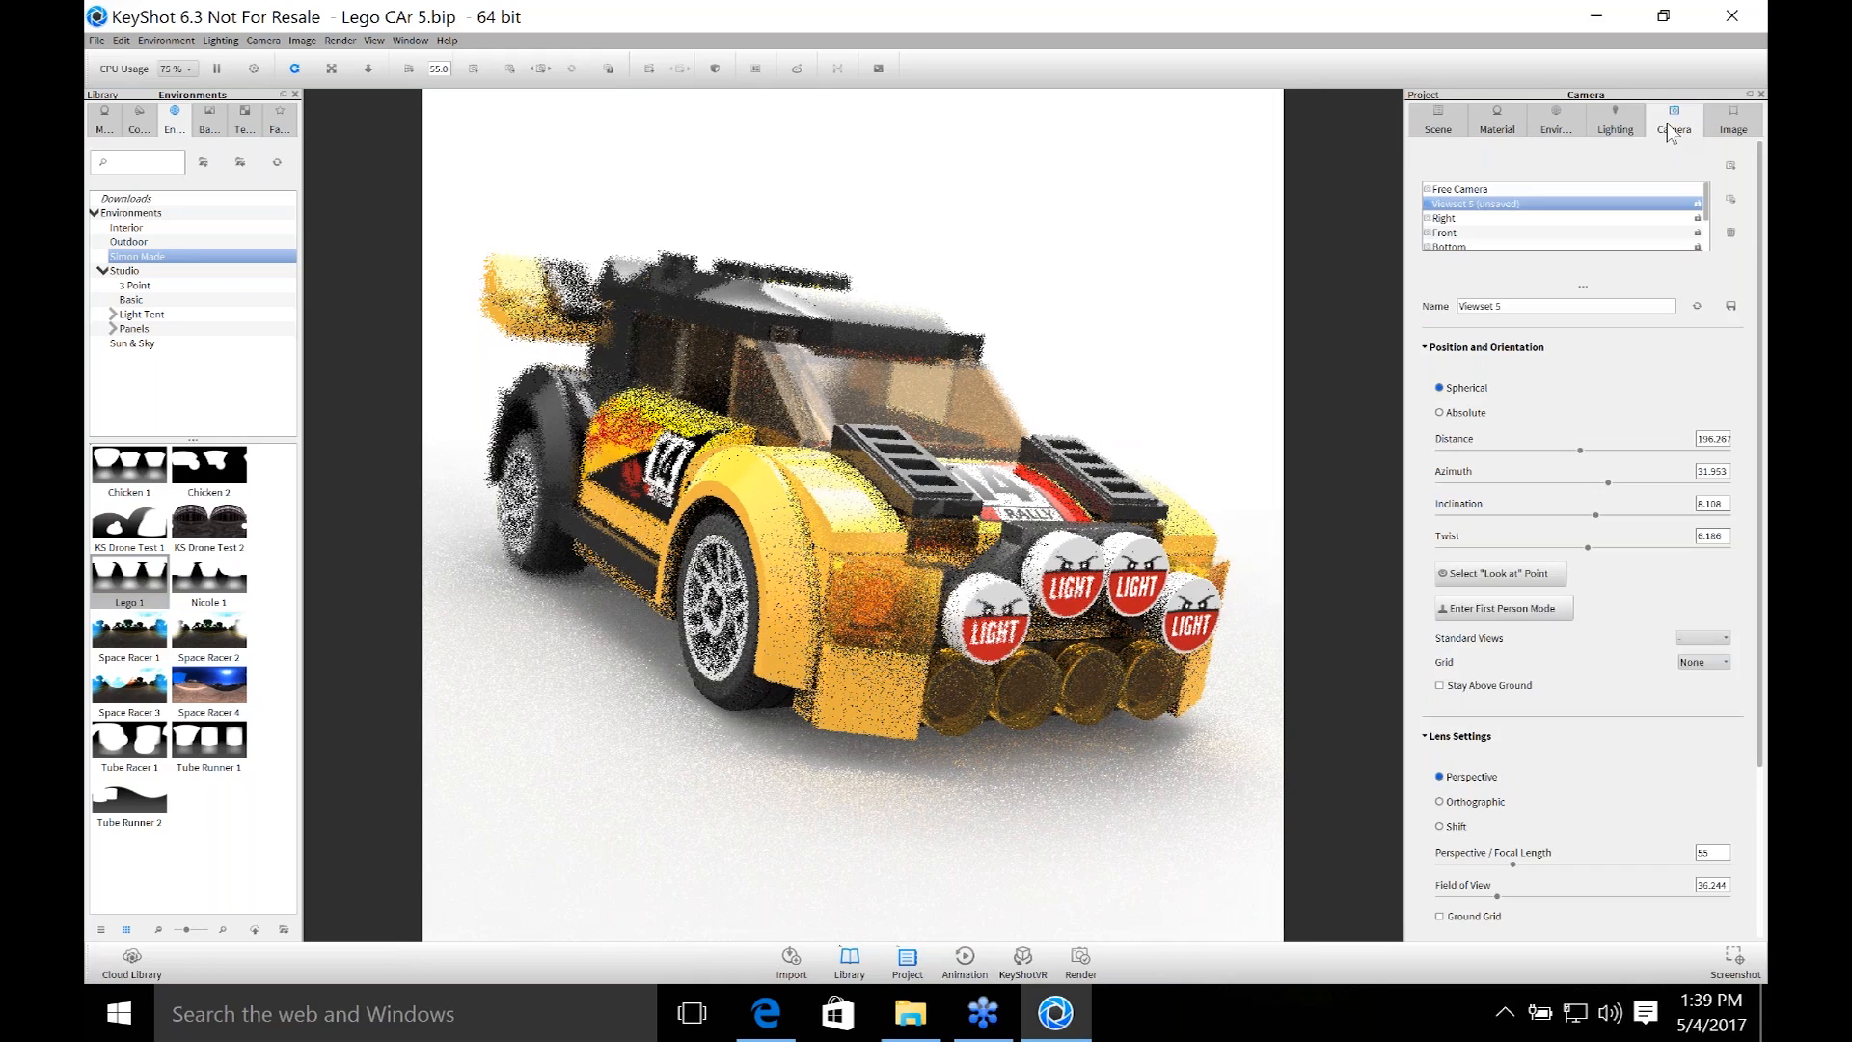
scroll(1558, 762, "down", 2)
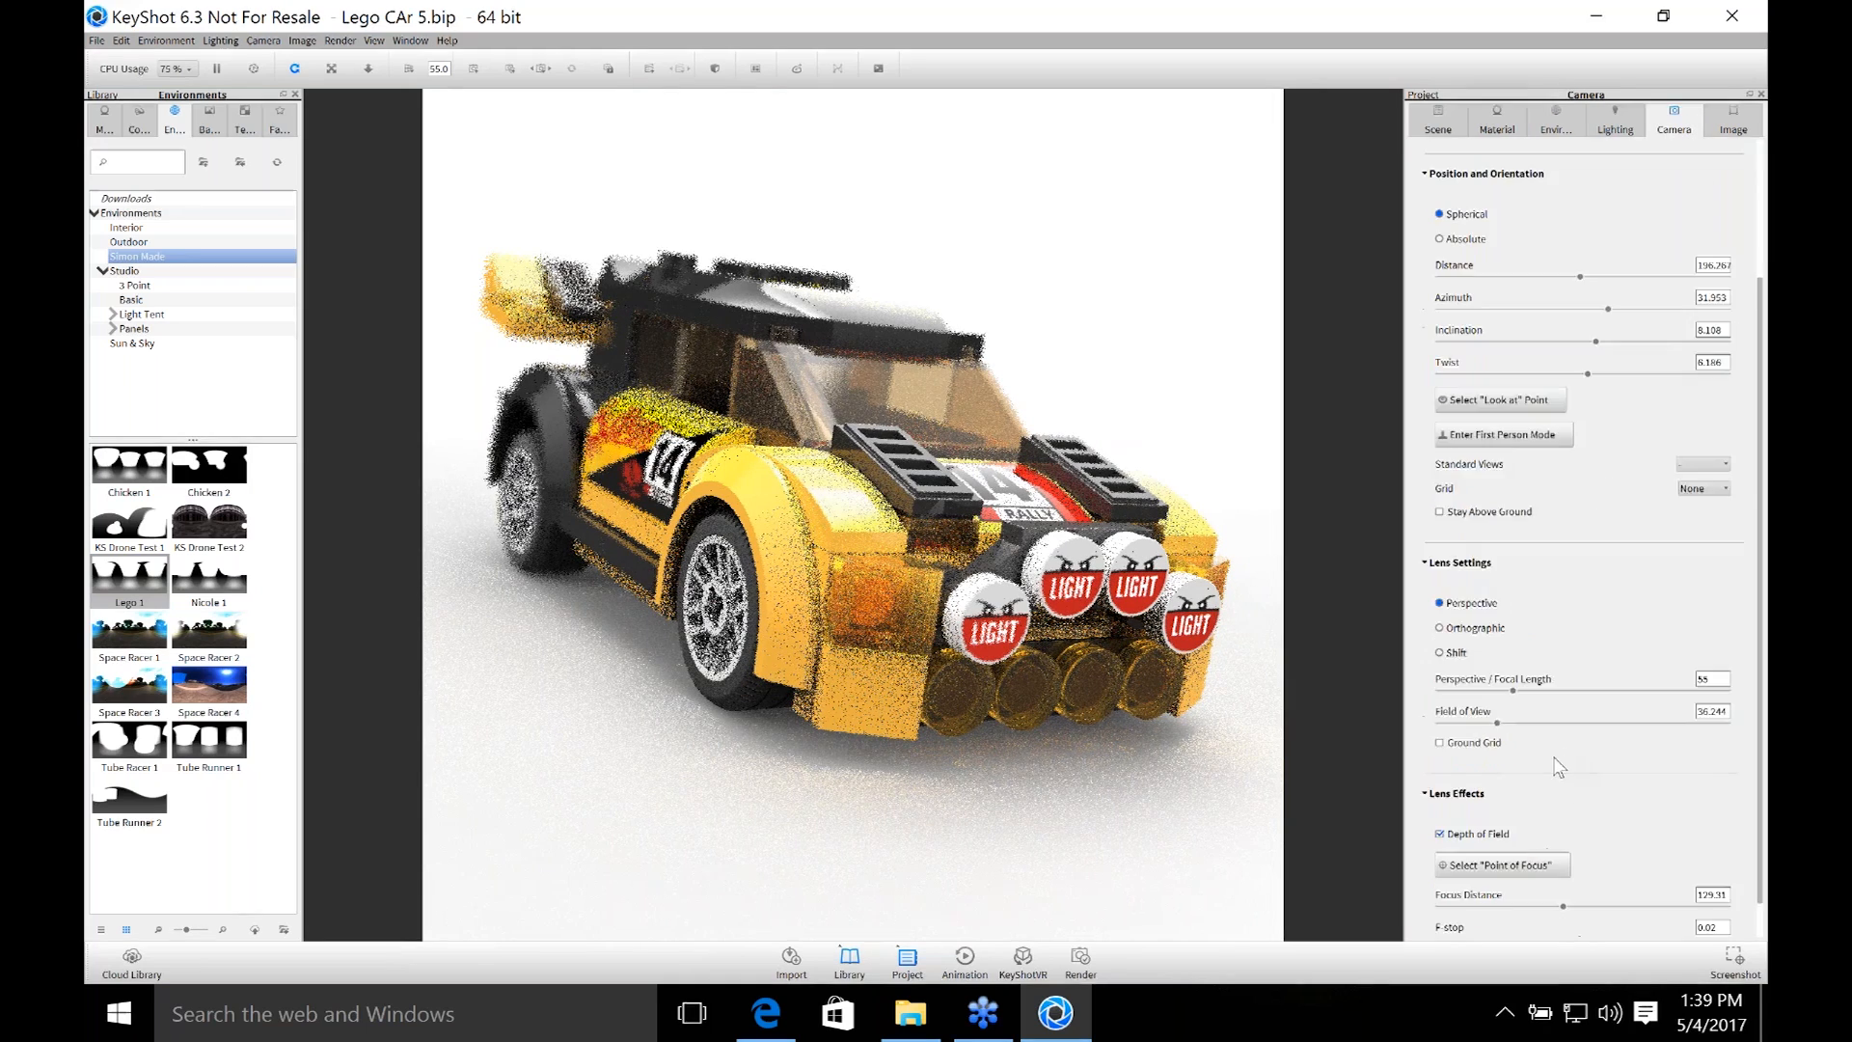
scroll(1555, 762, "down", 1)
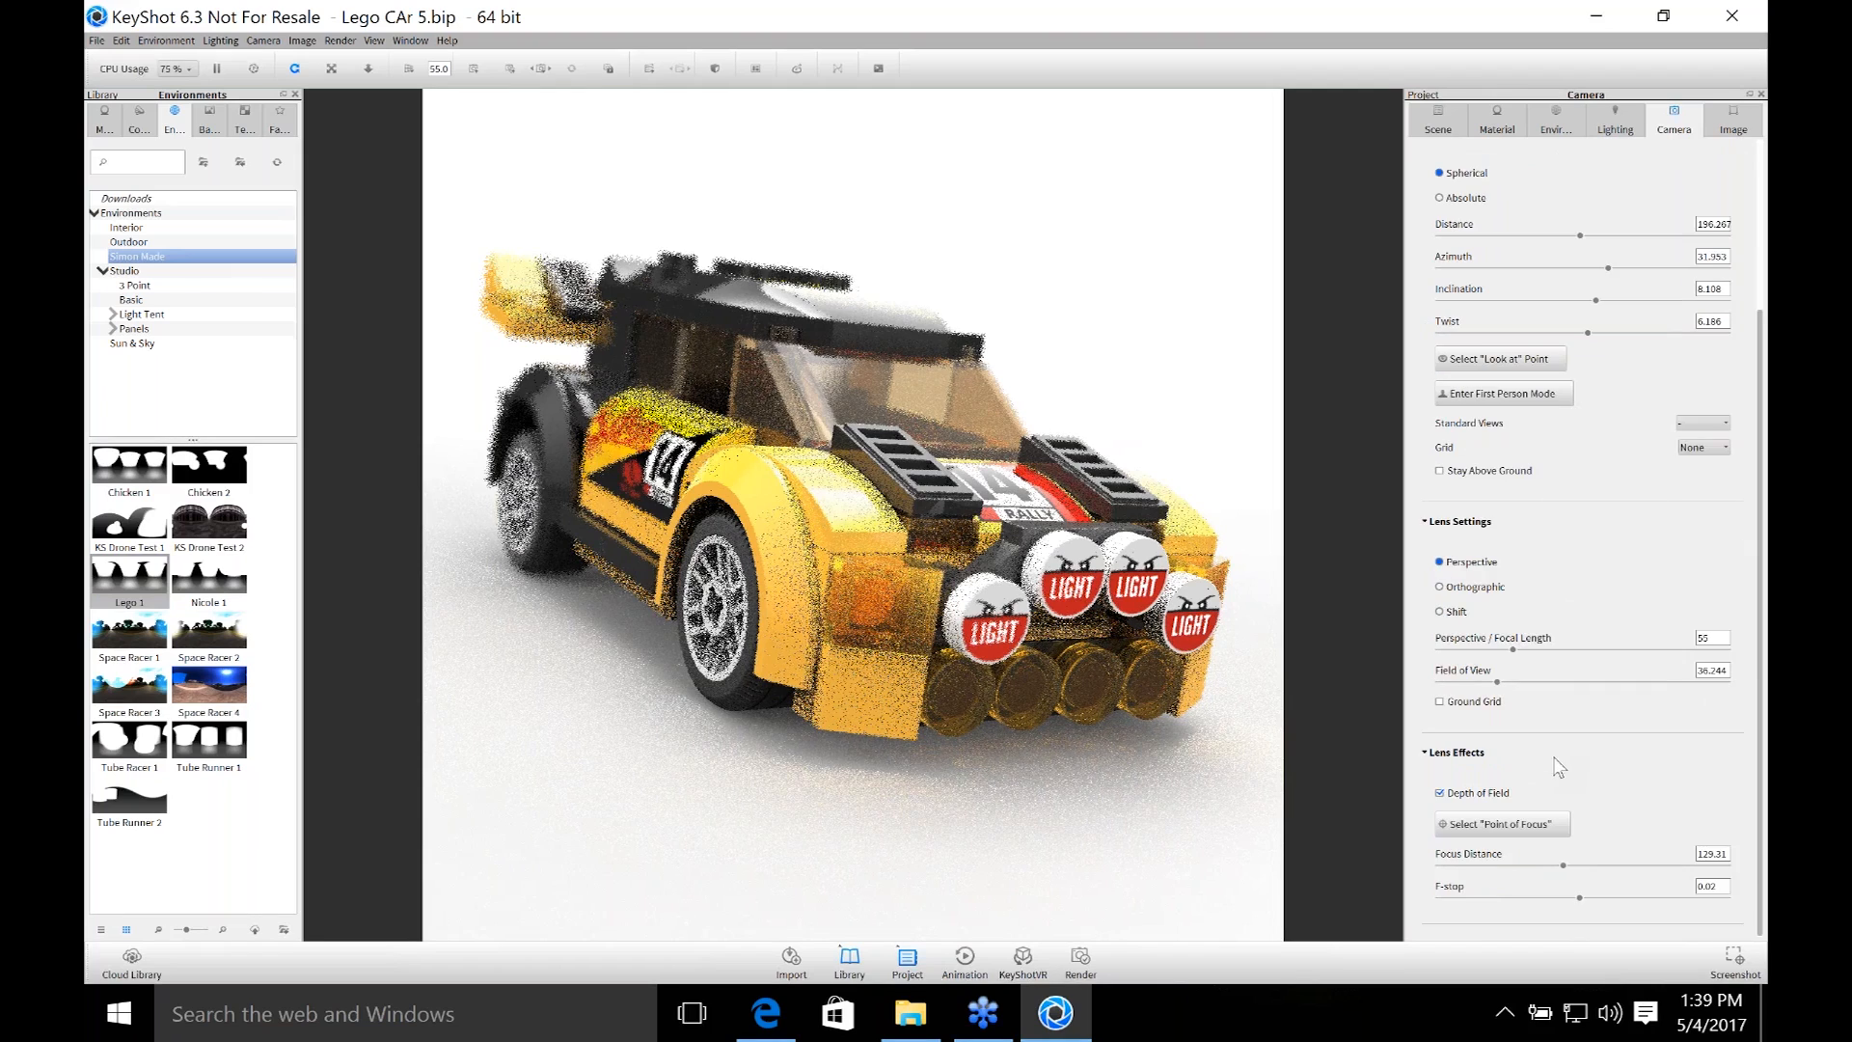
left_click(1441, 794)
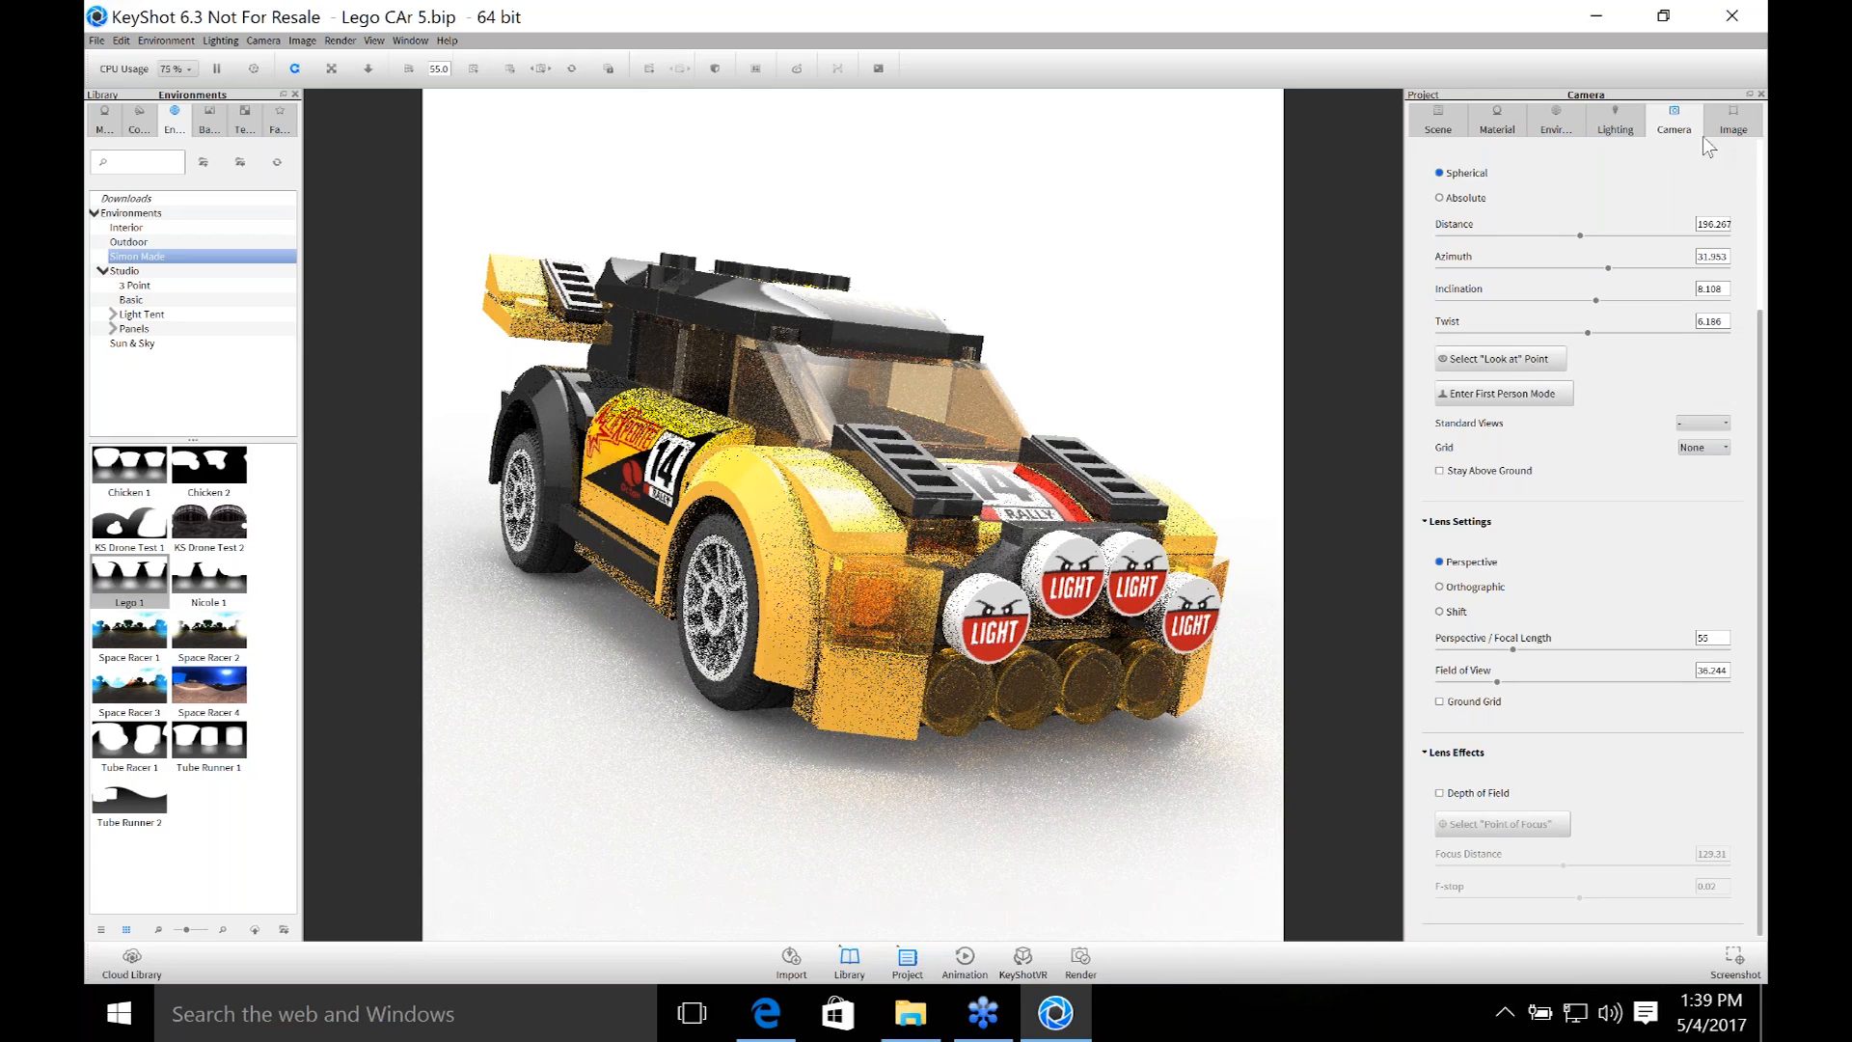
left_click(1439, 794)
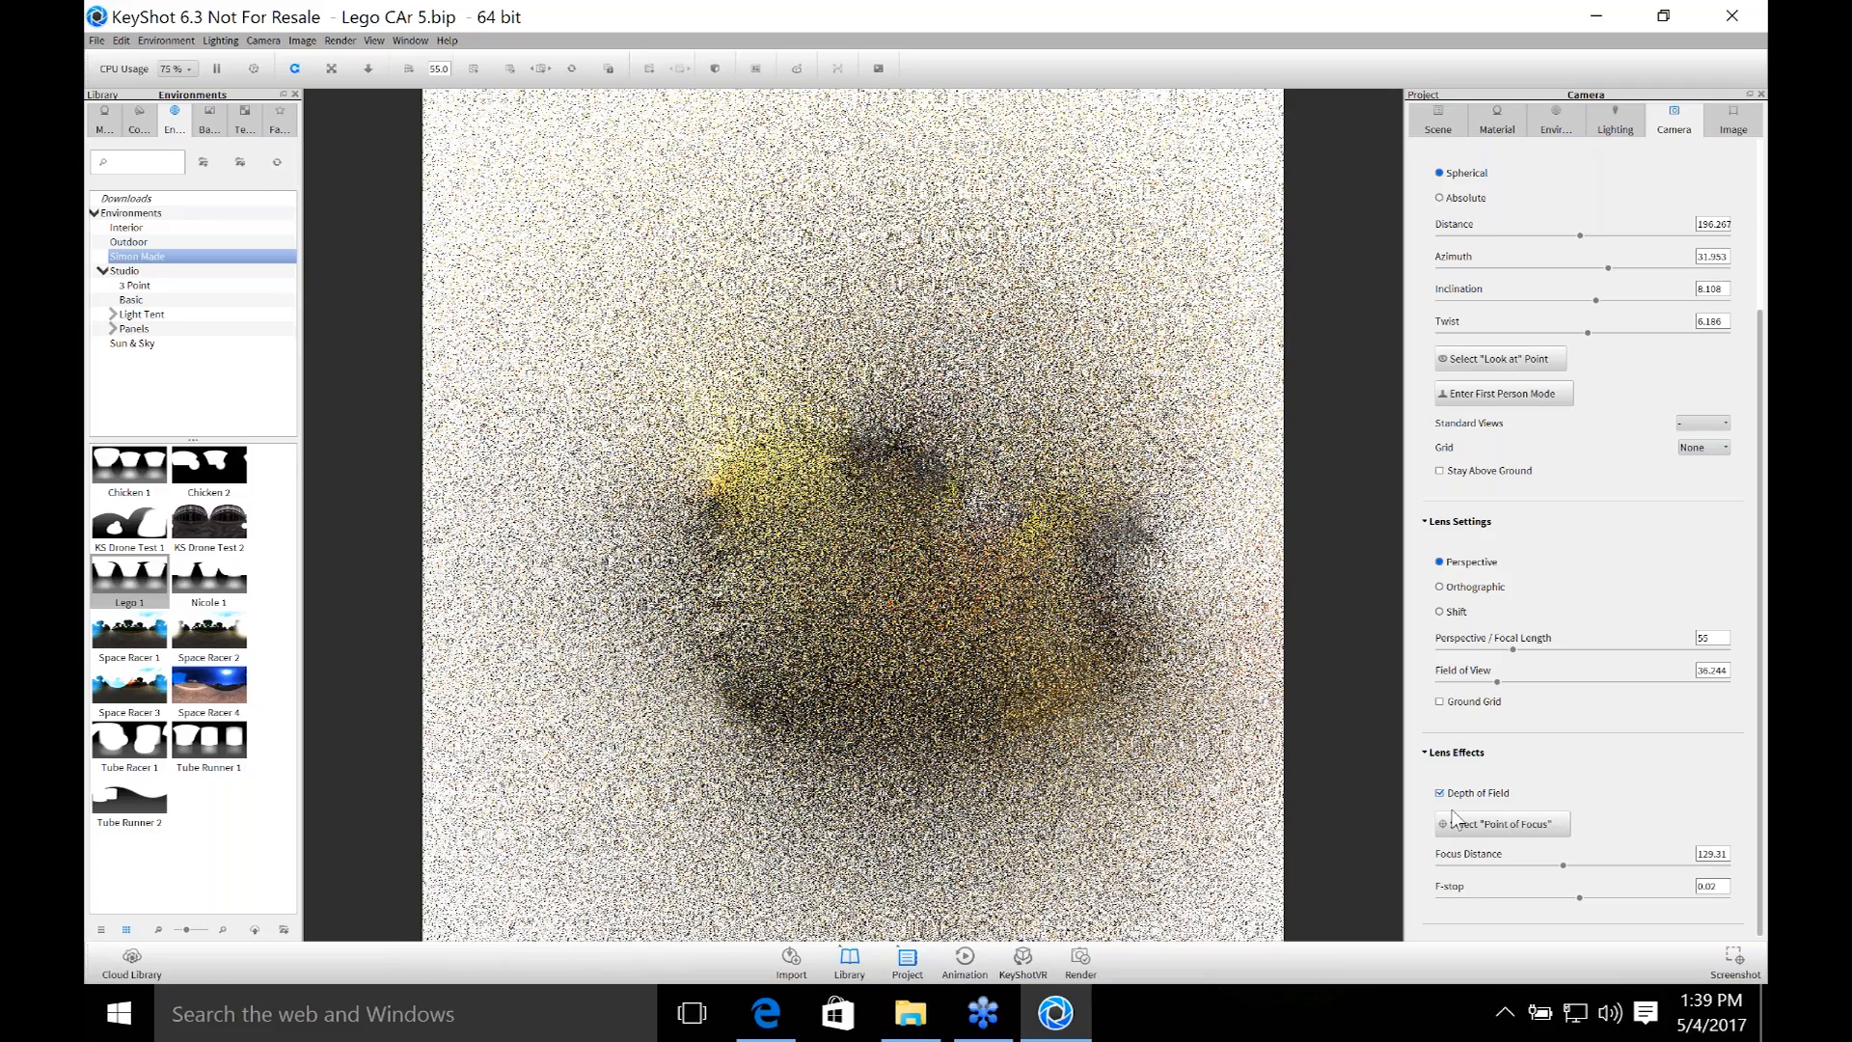
Pick a depth-of-field focus point on the front of the car and set the F-stop to 80.
left_click(1508, 827)
left_click(959, 571)
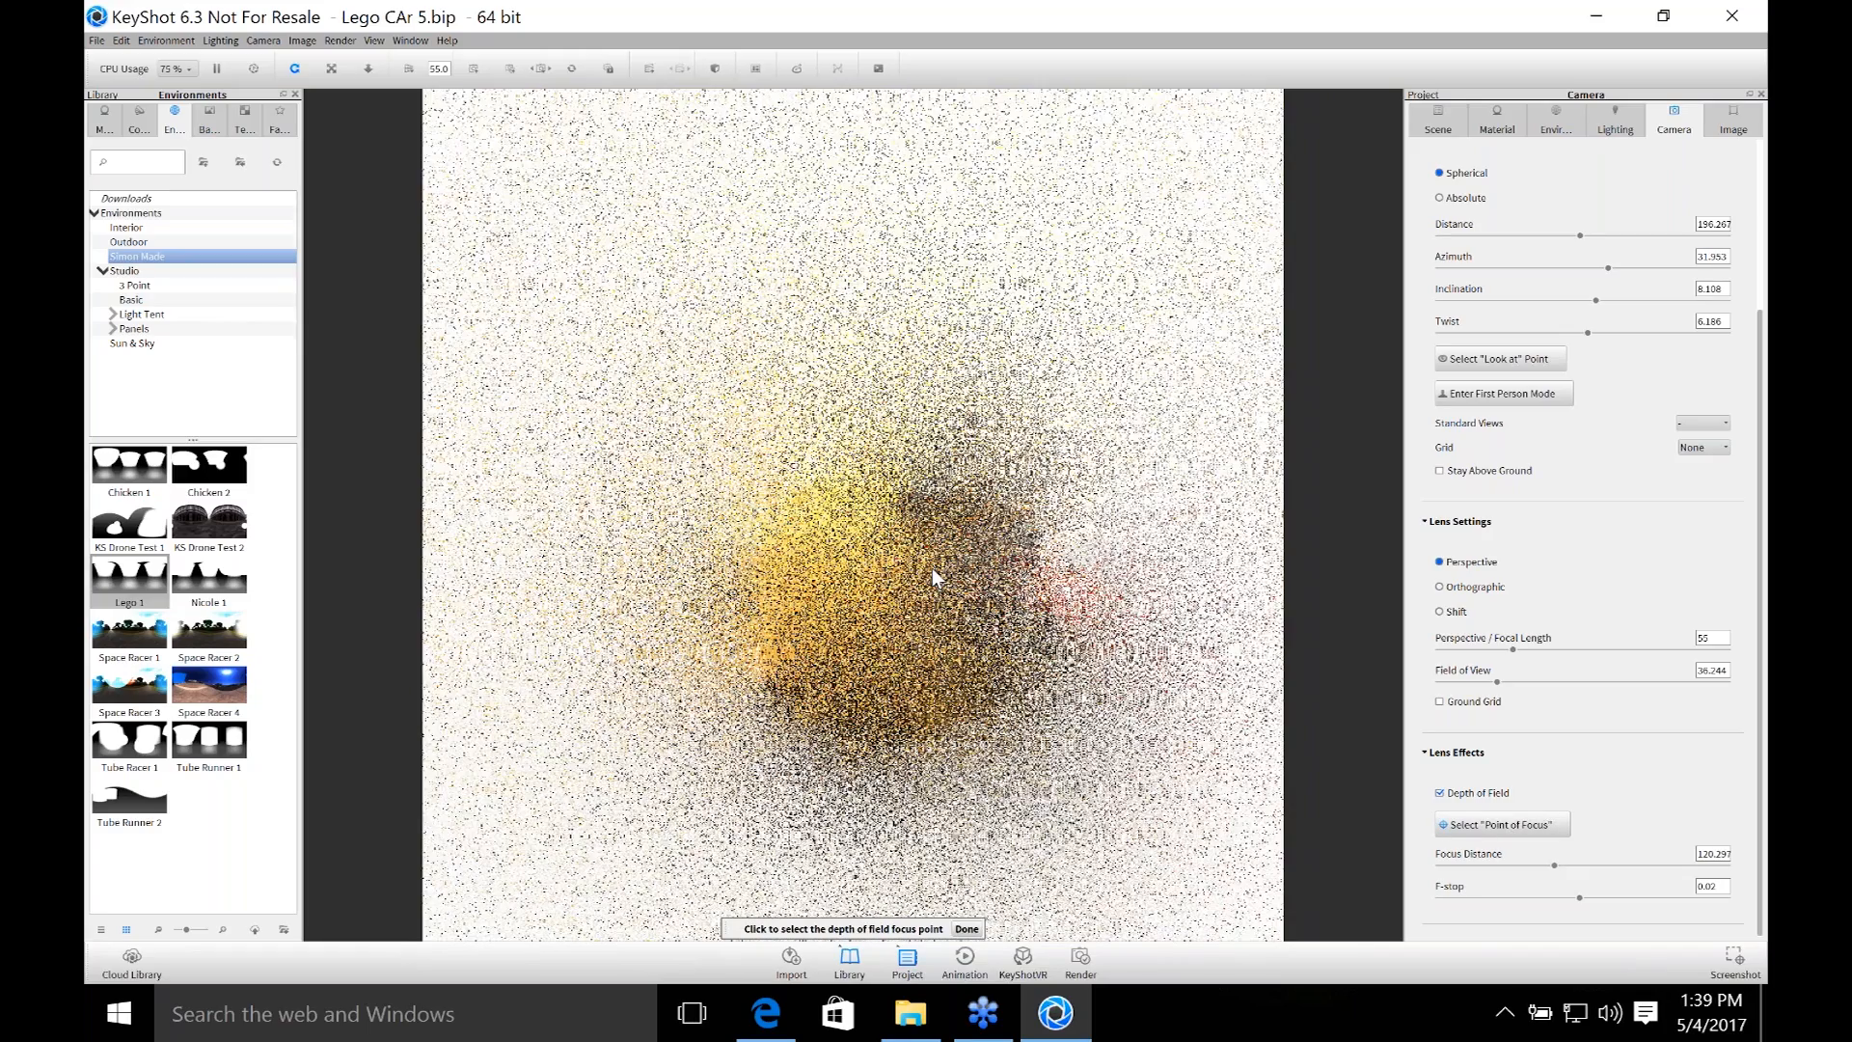
left_click(966, 929)
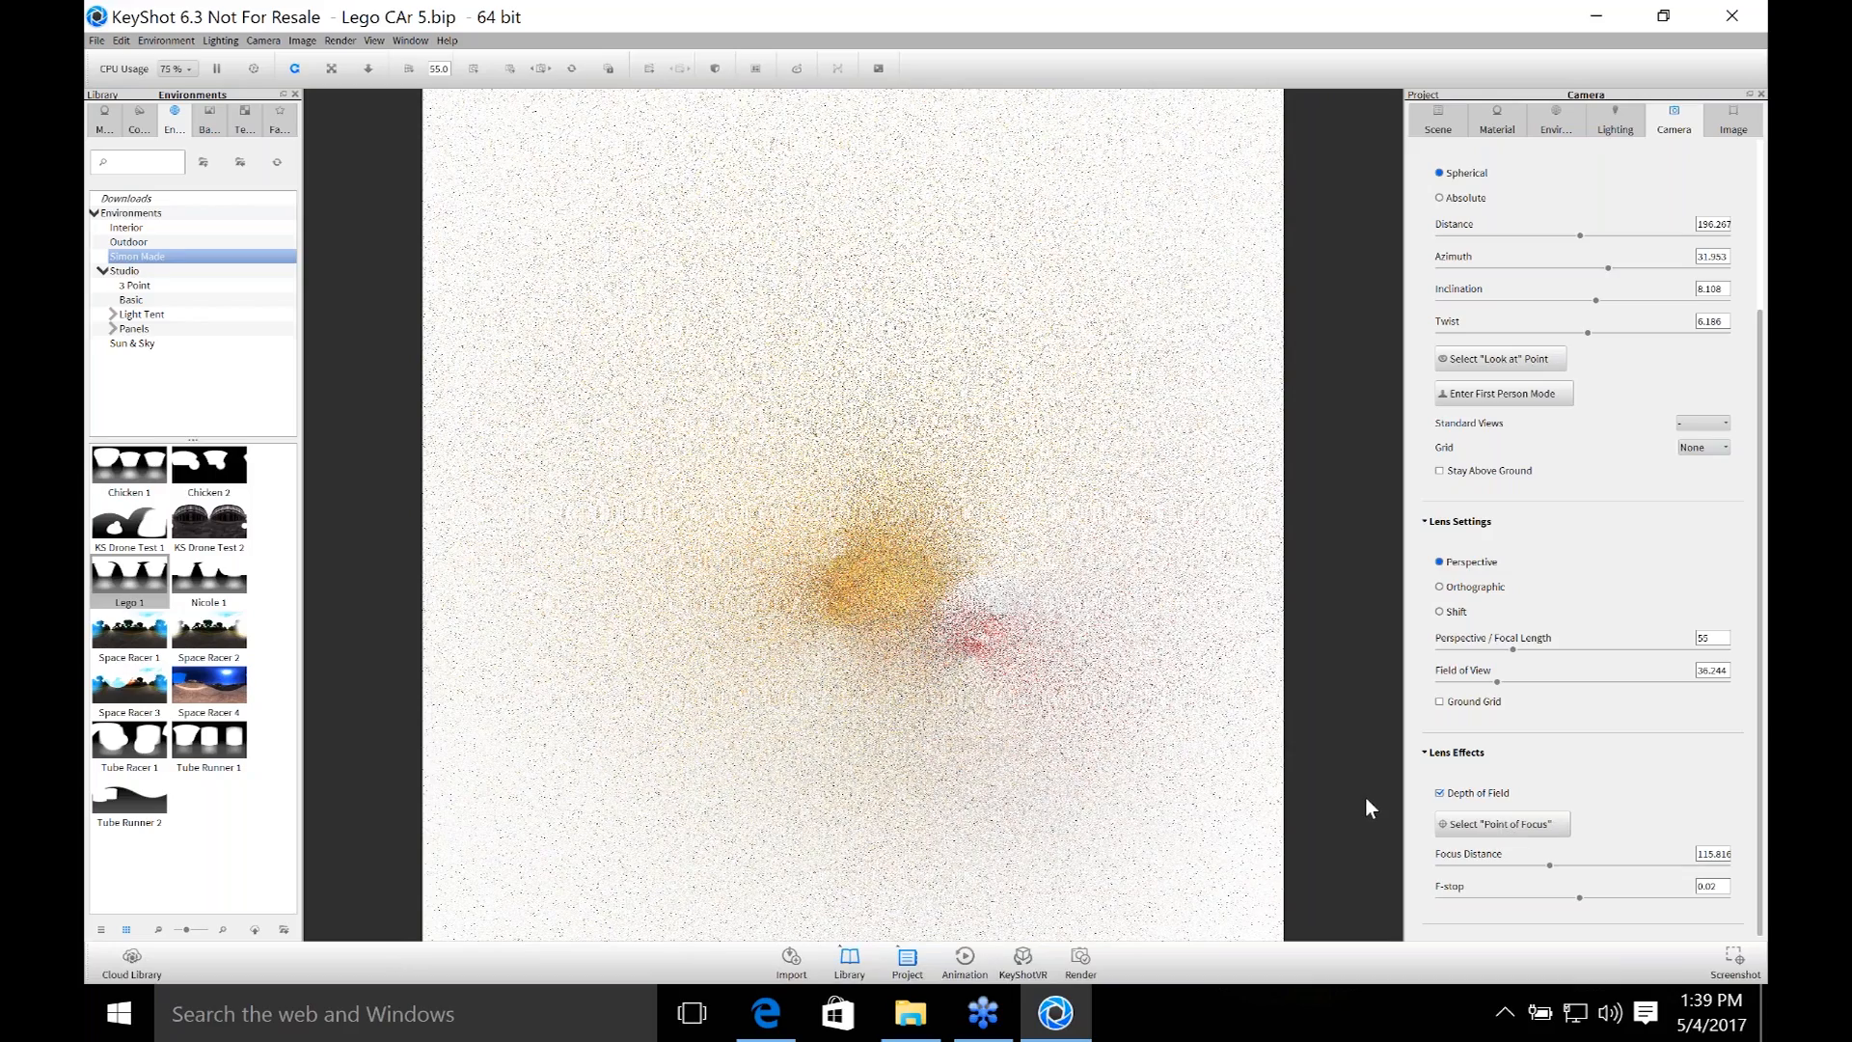
left_click(1715, 884)
double_click(1715, 882)
type("8")
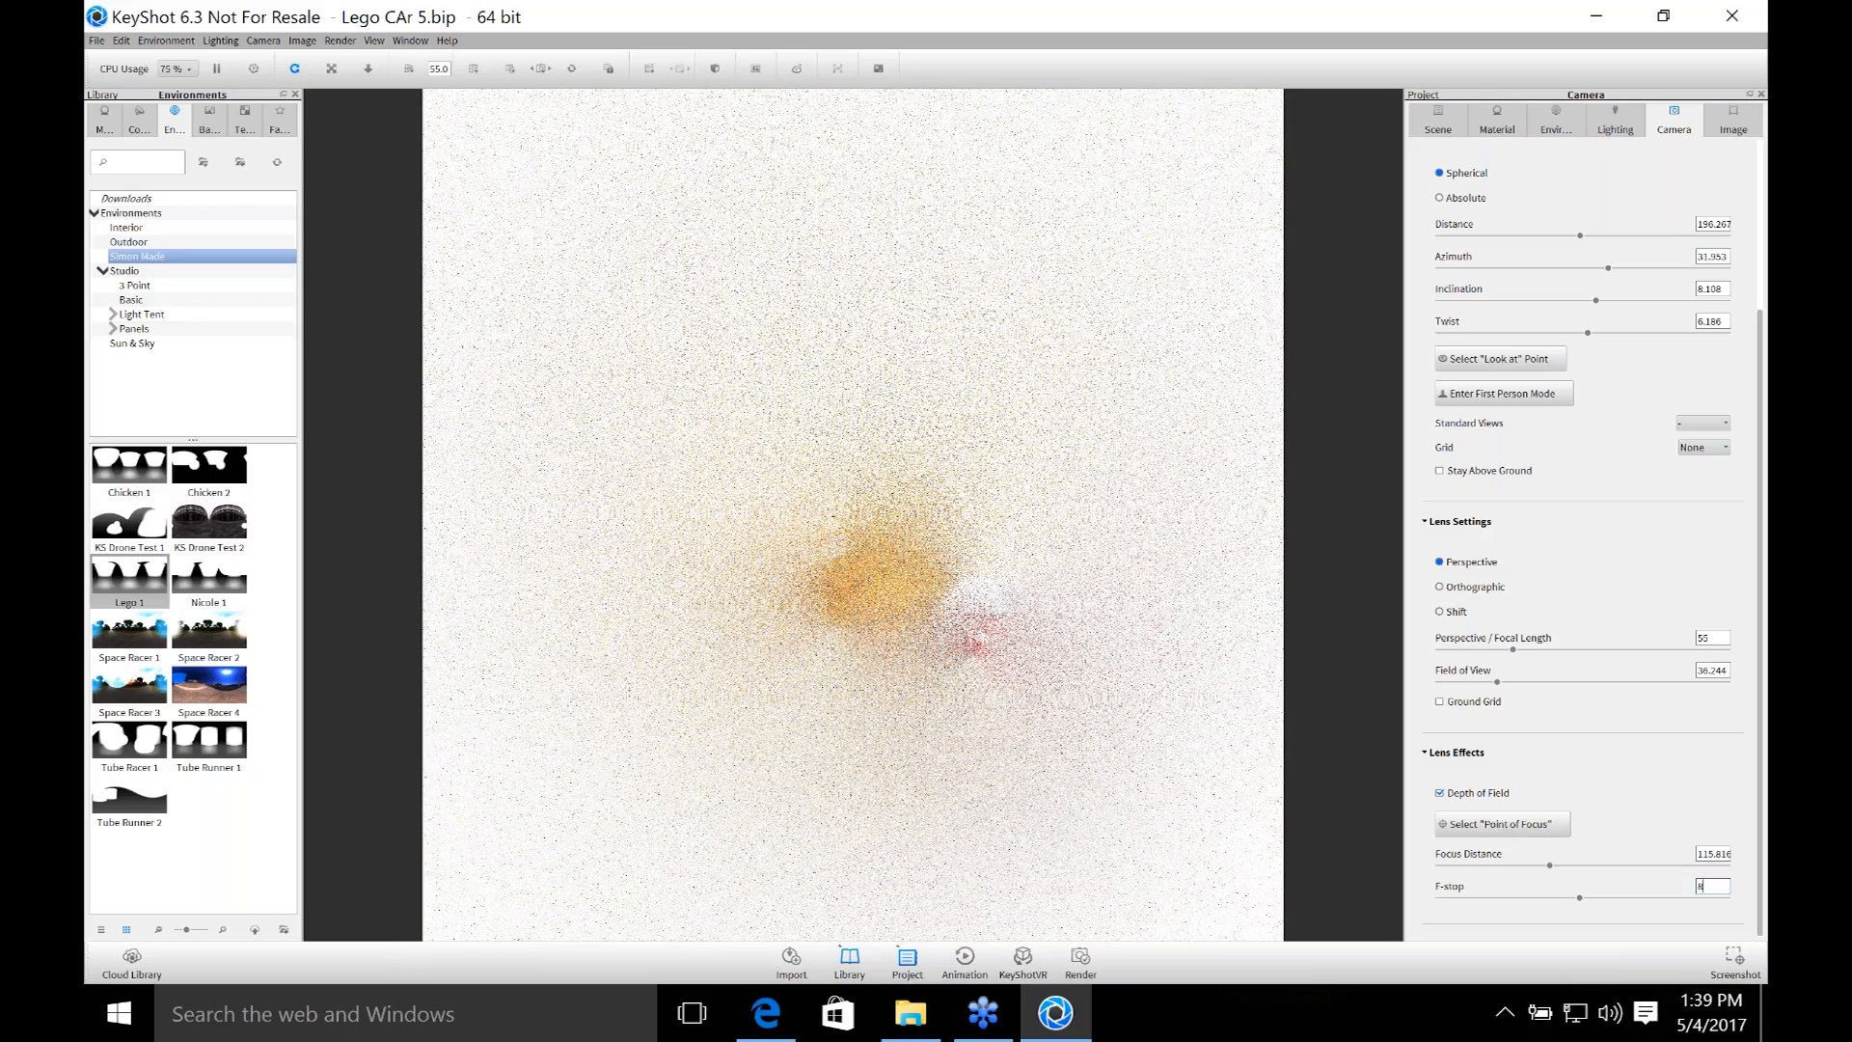
key("Return")
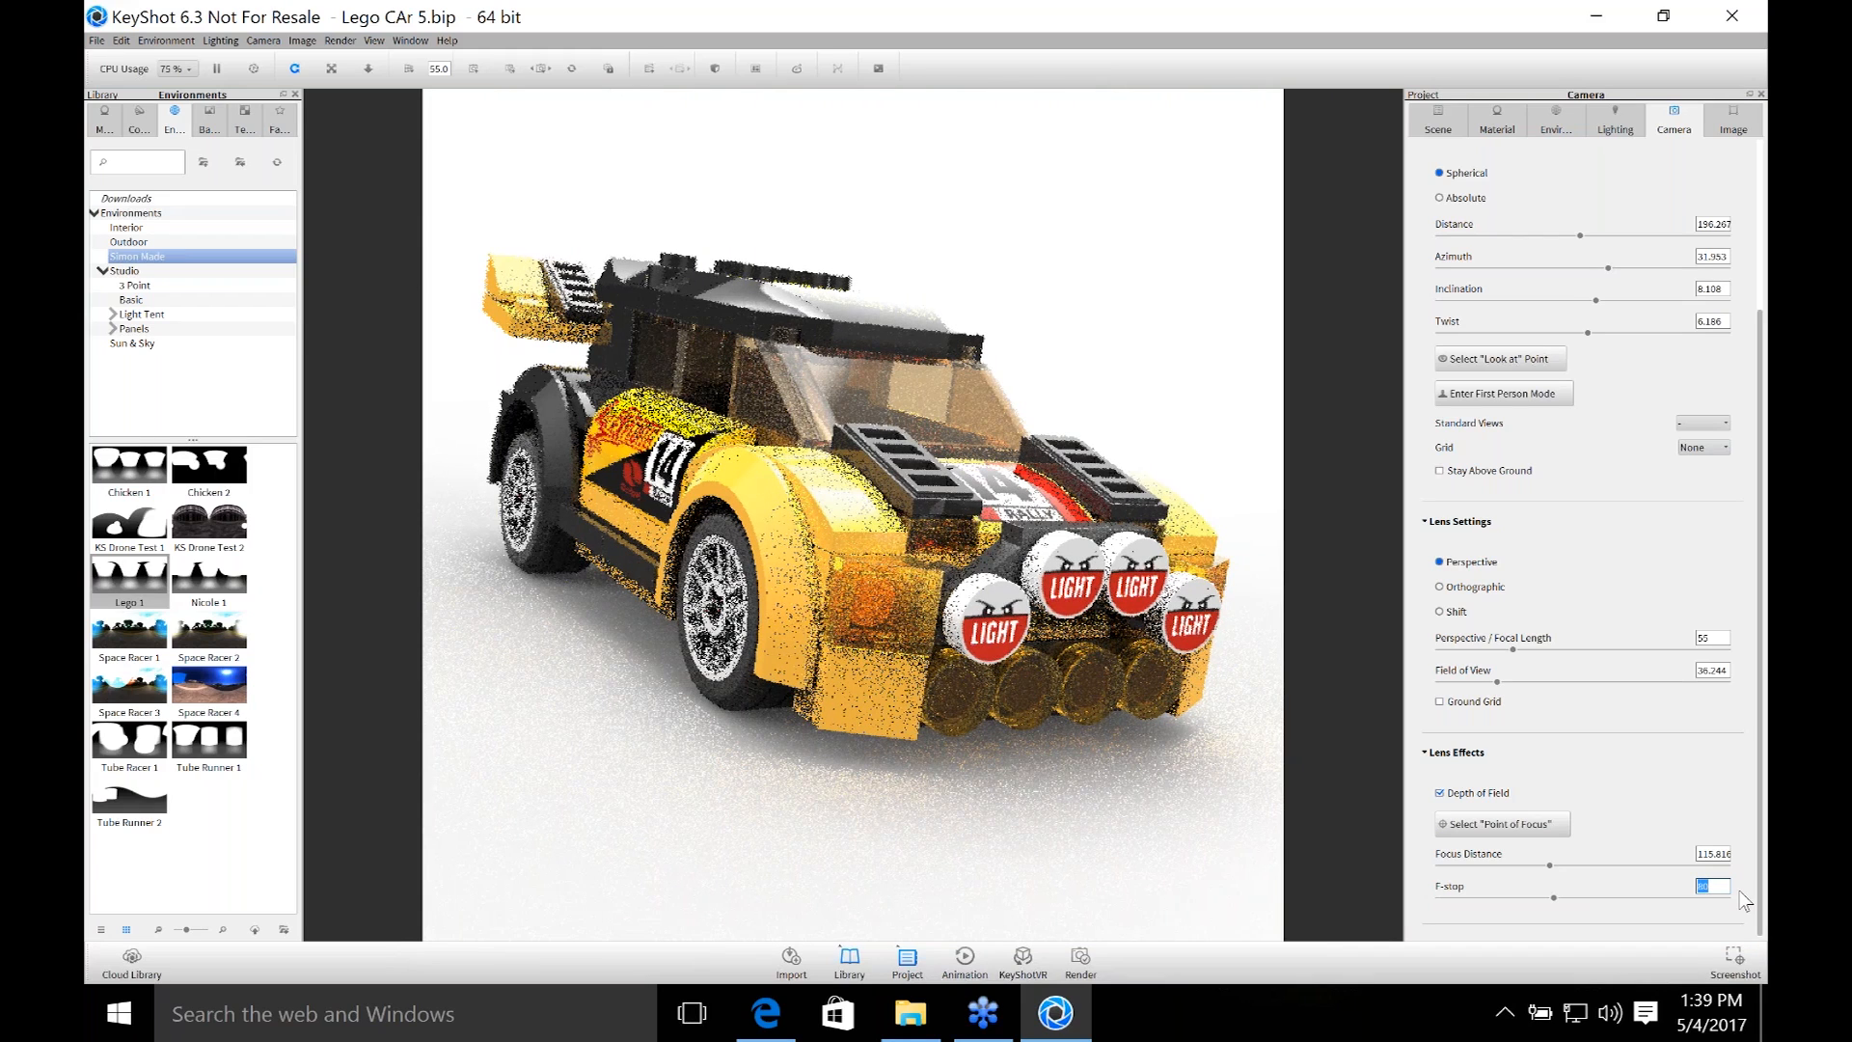
Pick a new focus point on the car's yellow front fender, try an F-stop of 30, and set it to 70.
left_click(1502, 824)
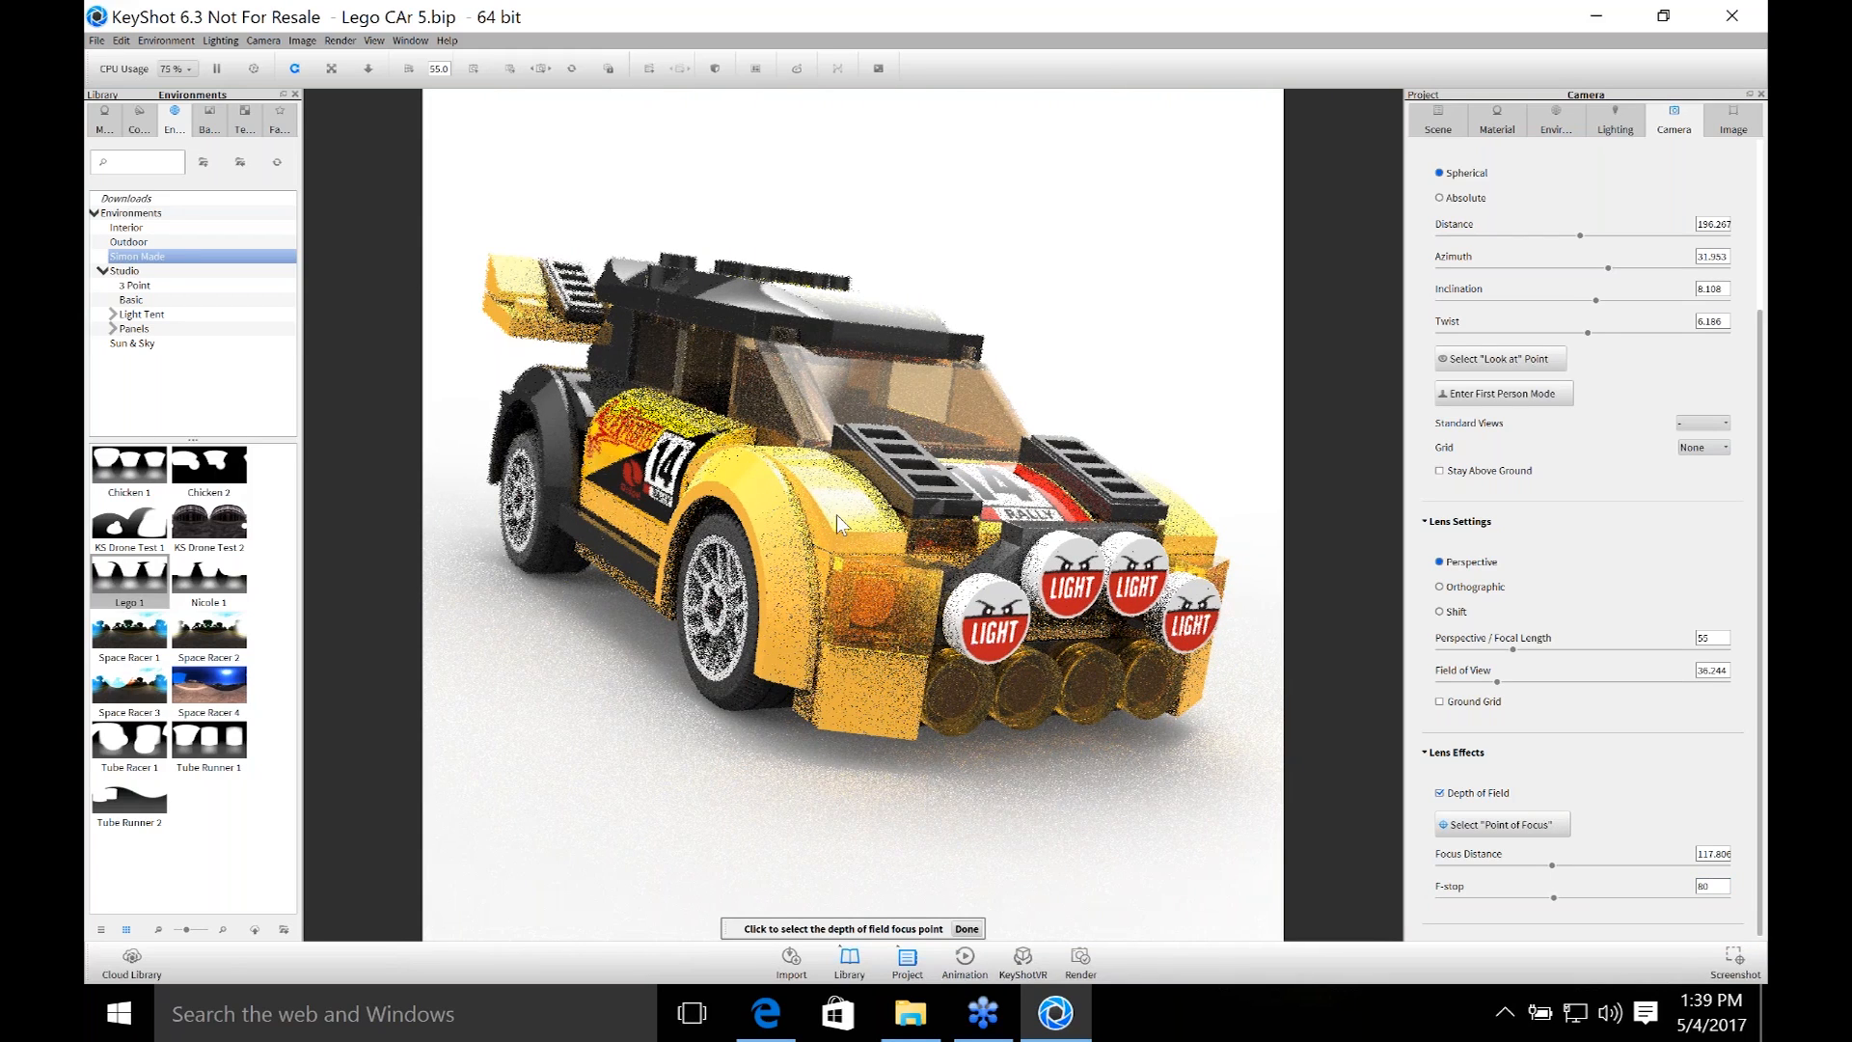
double_click(1714, 885)
type("8")
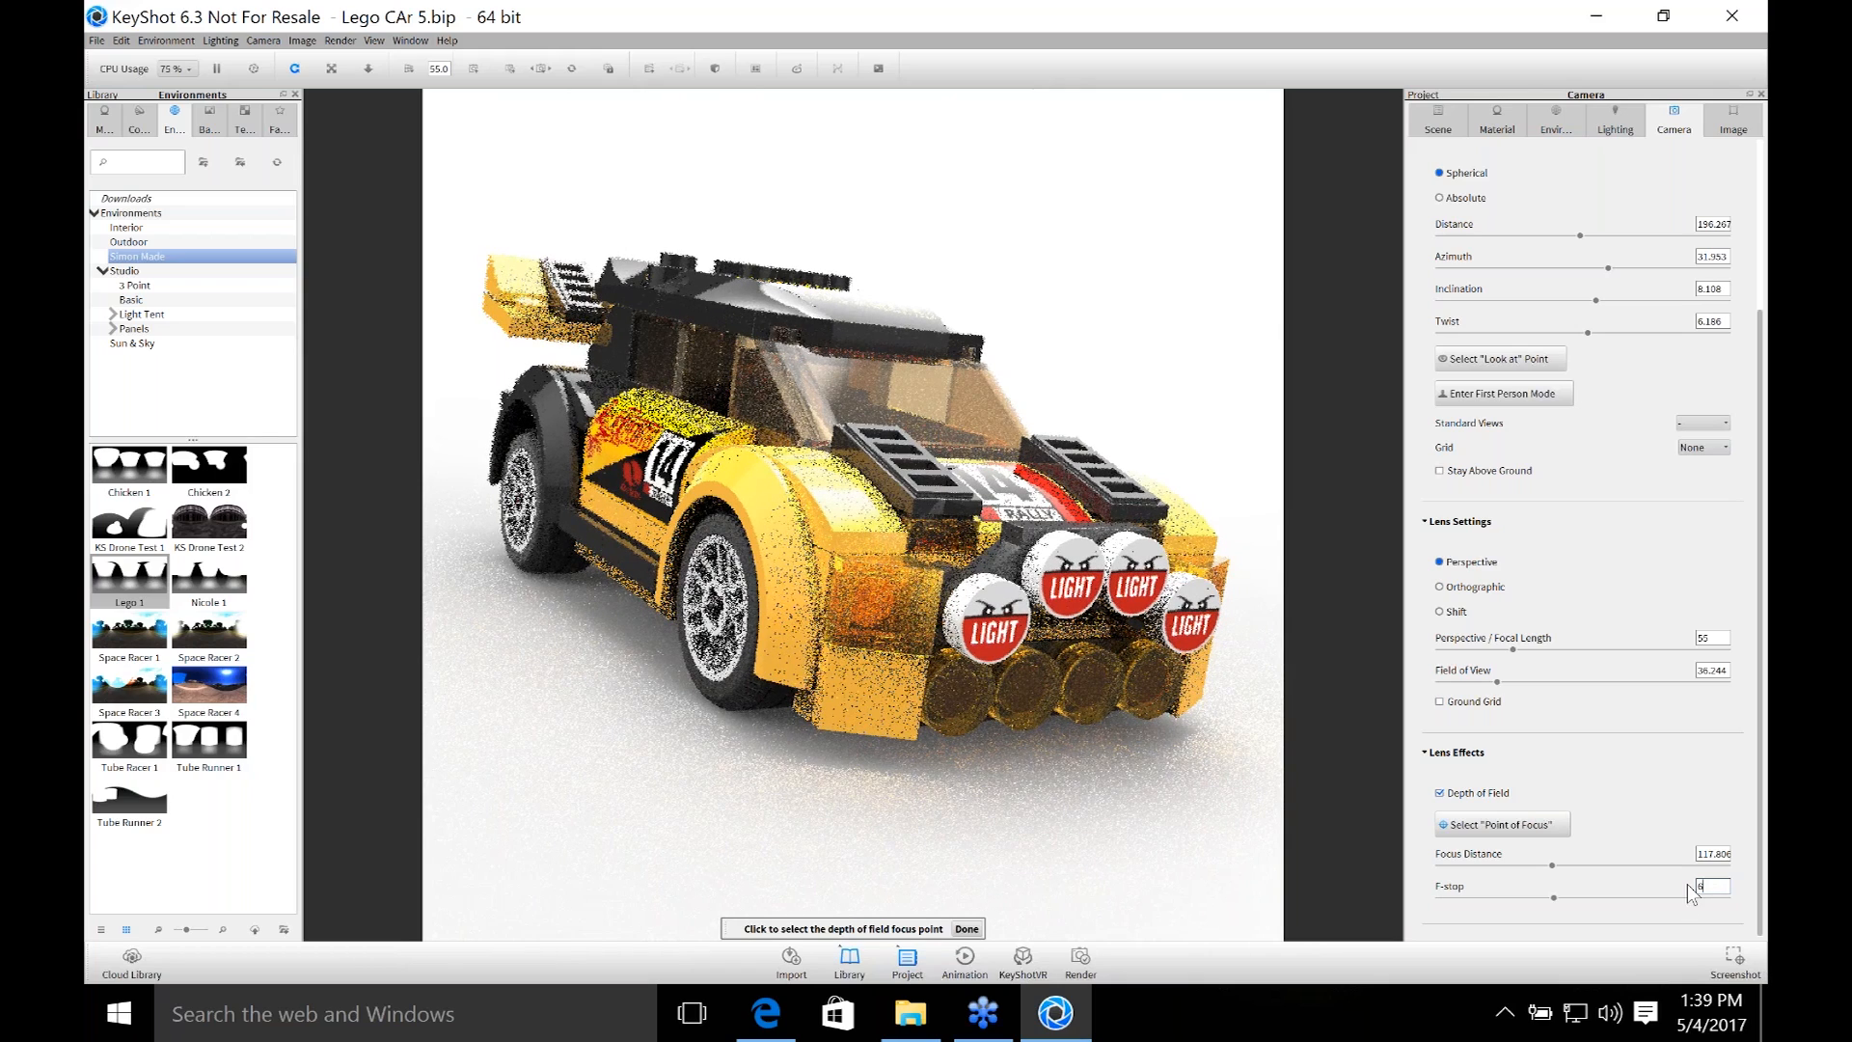
key("Return")
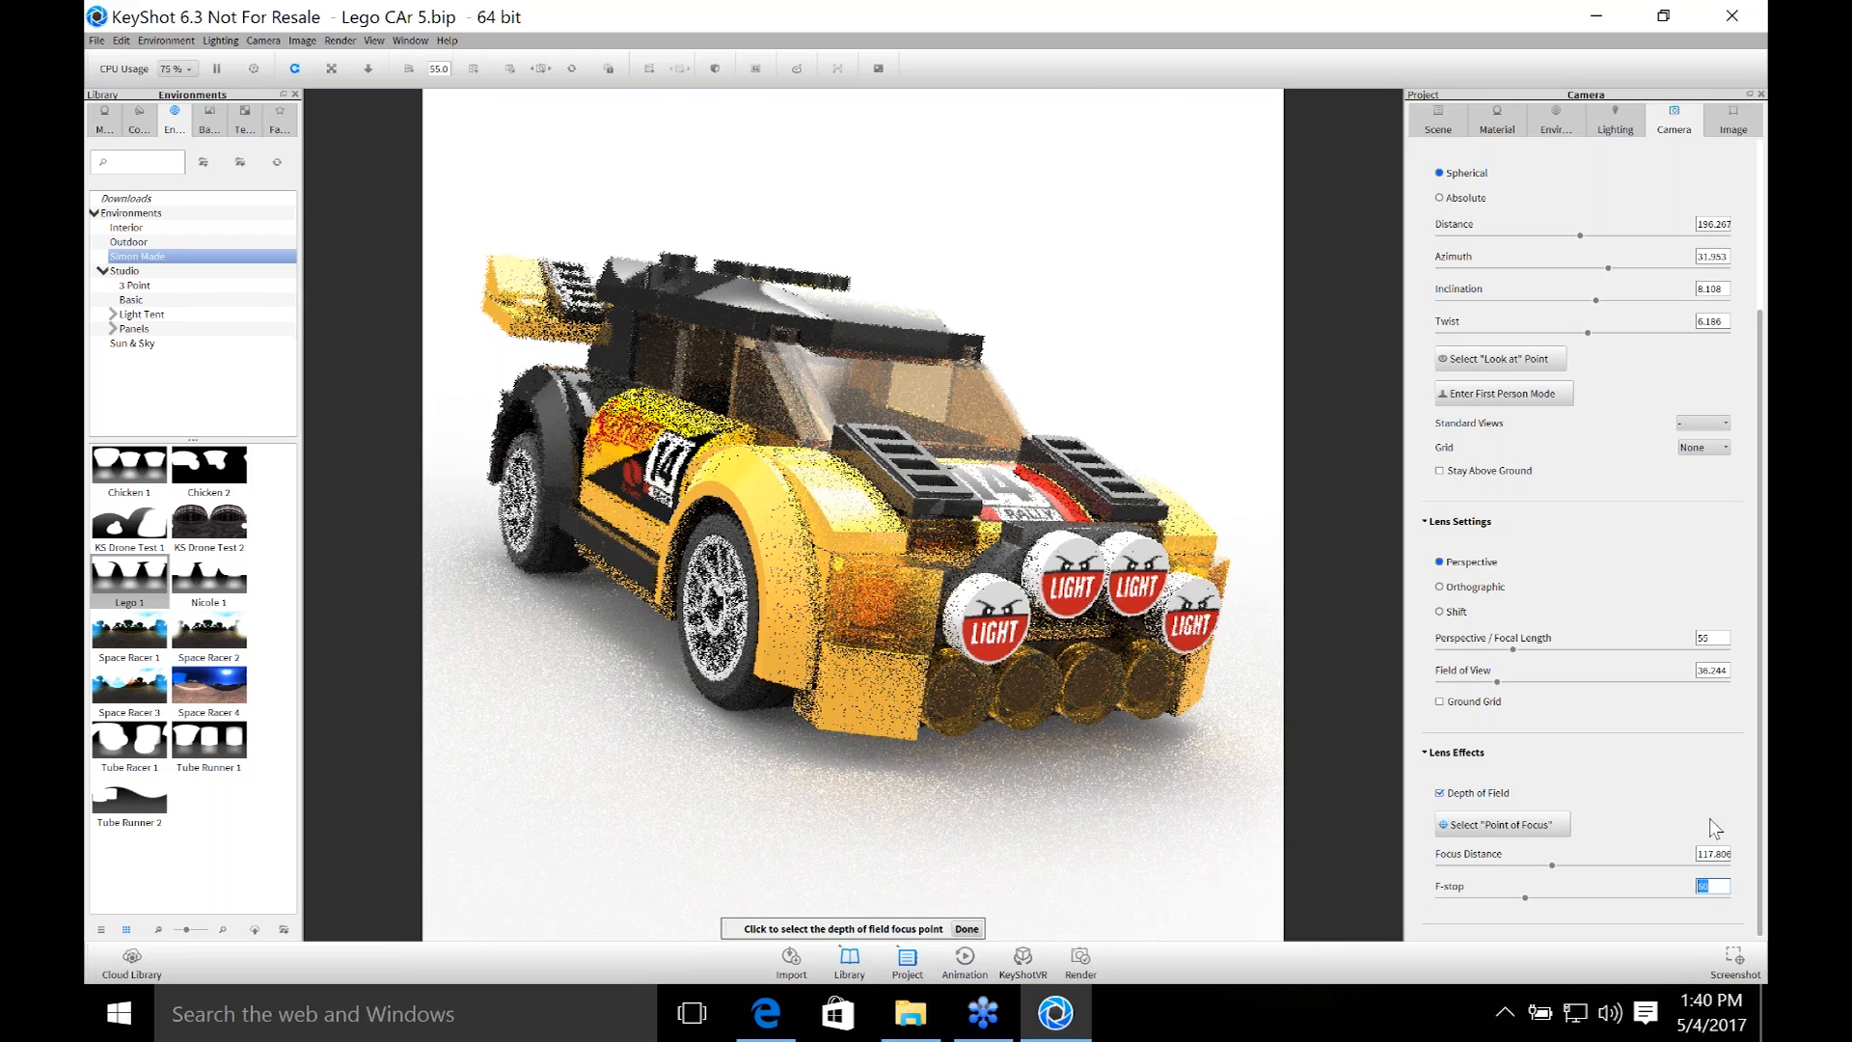
type("30")
key("Return")
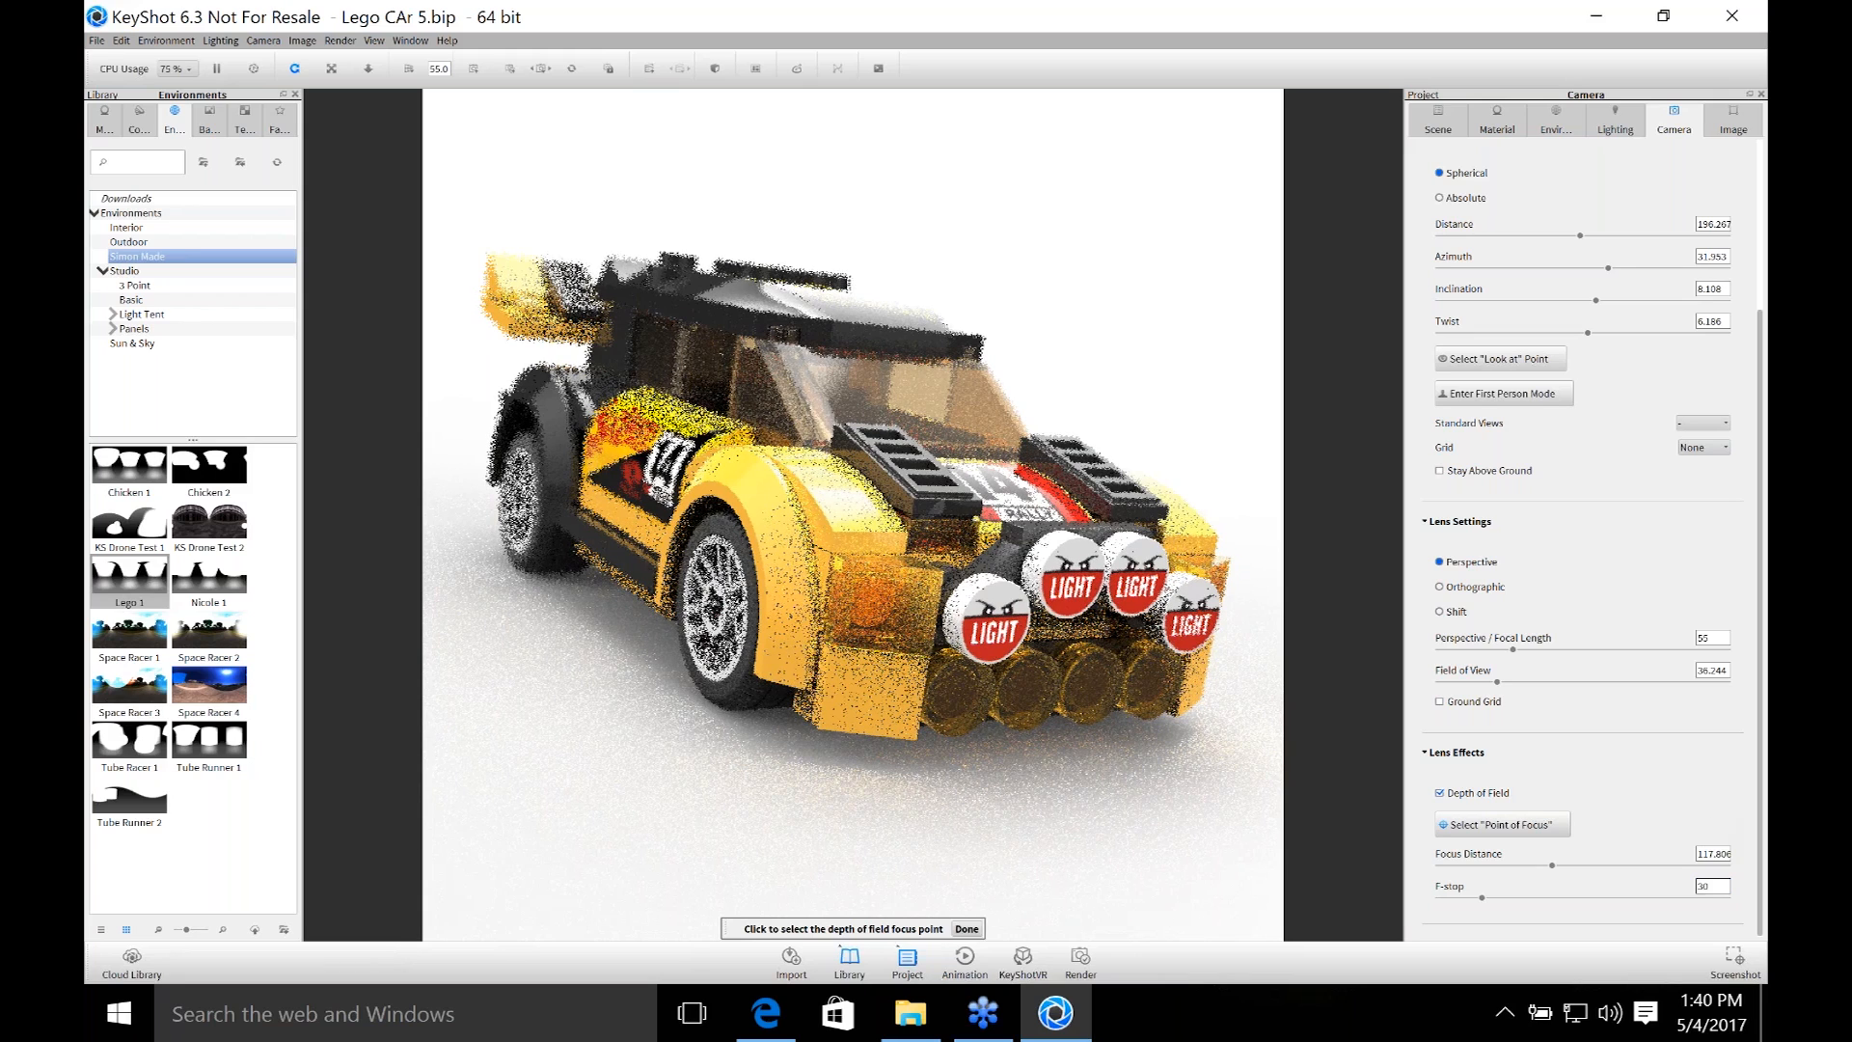
type("70")
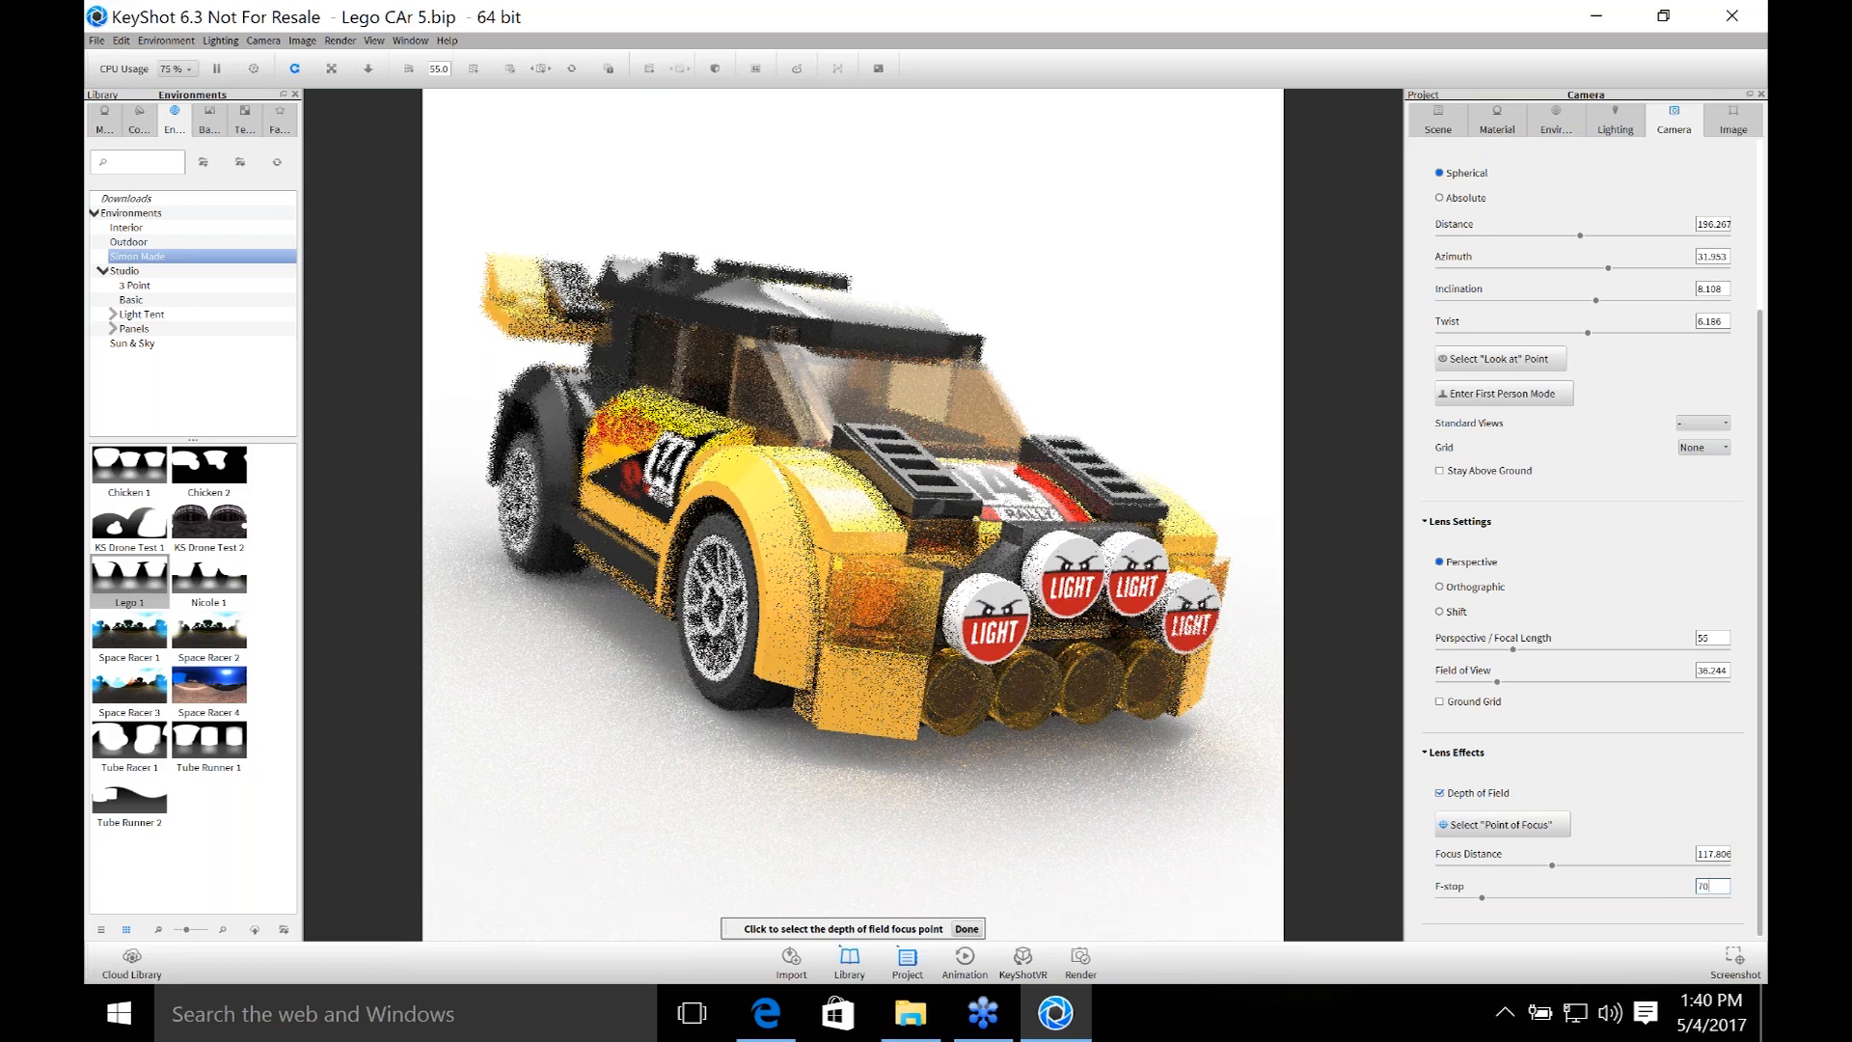
key("Return")
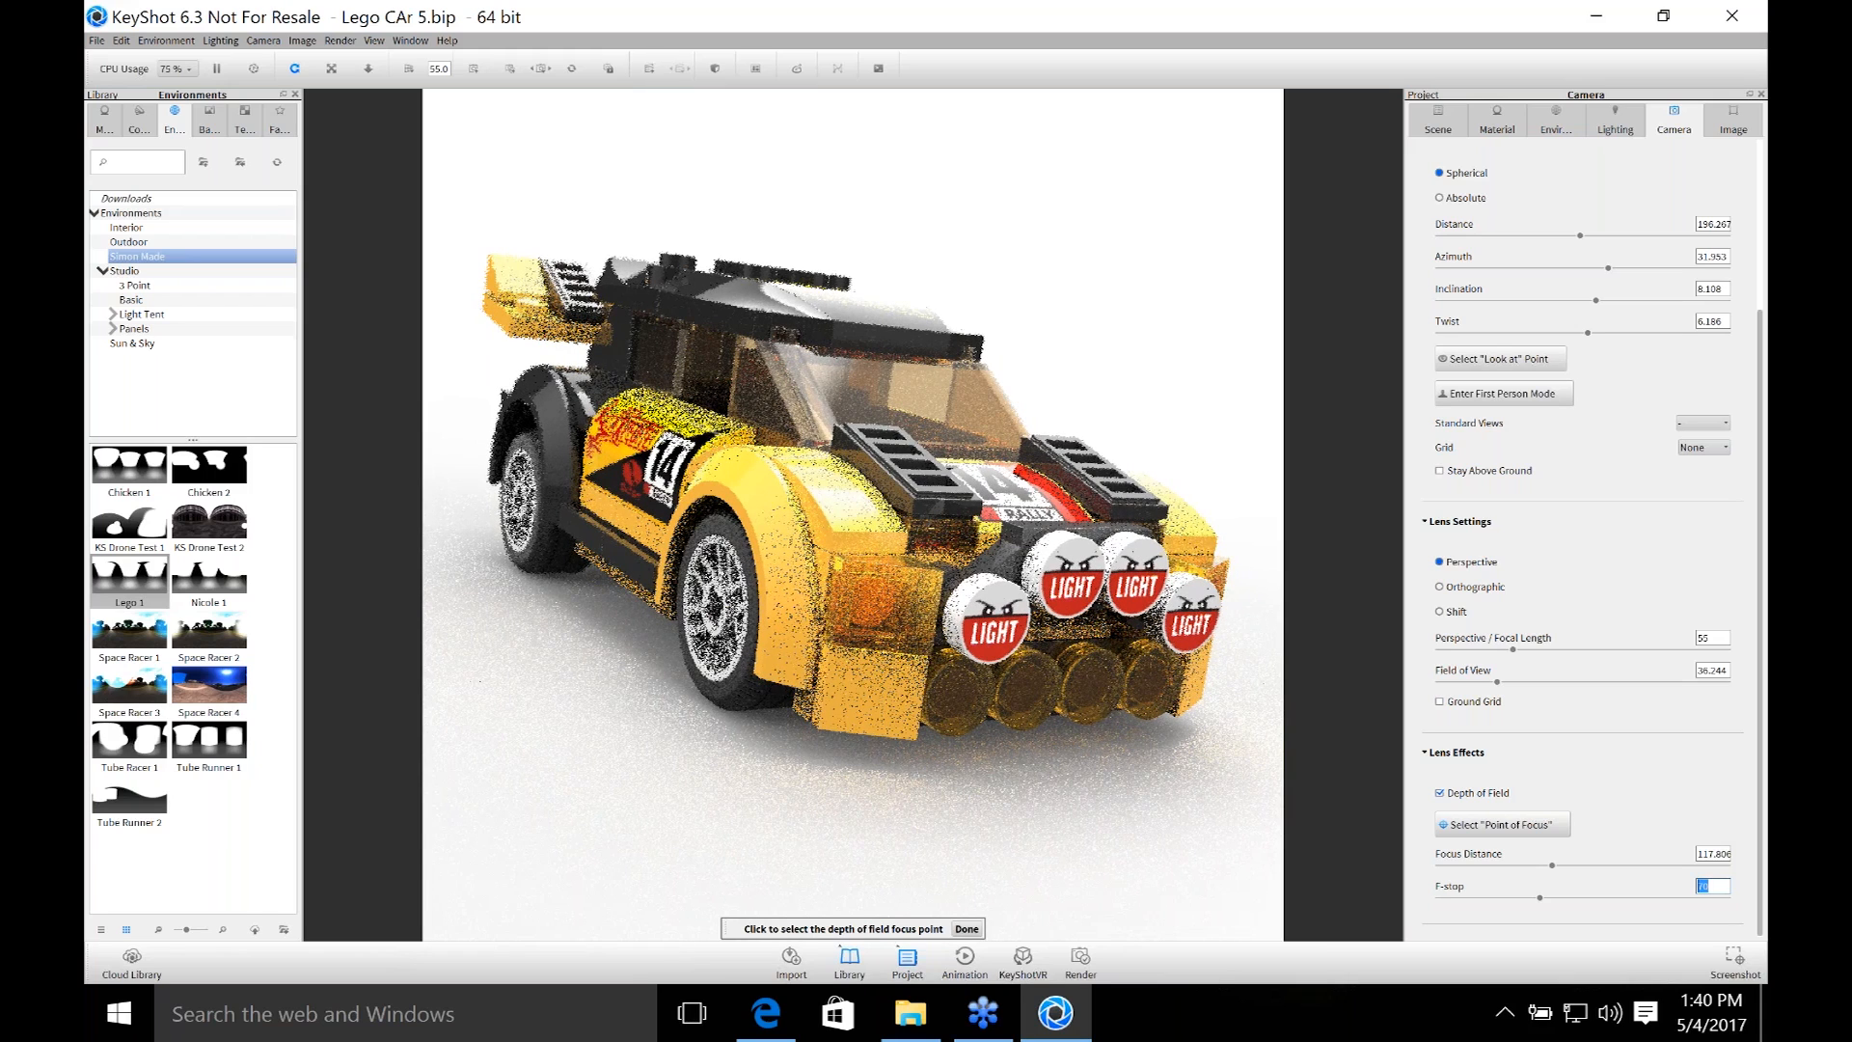
left_click(967, 929)
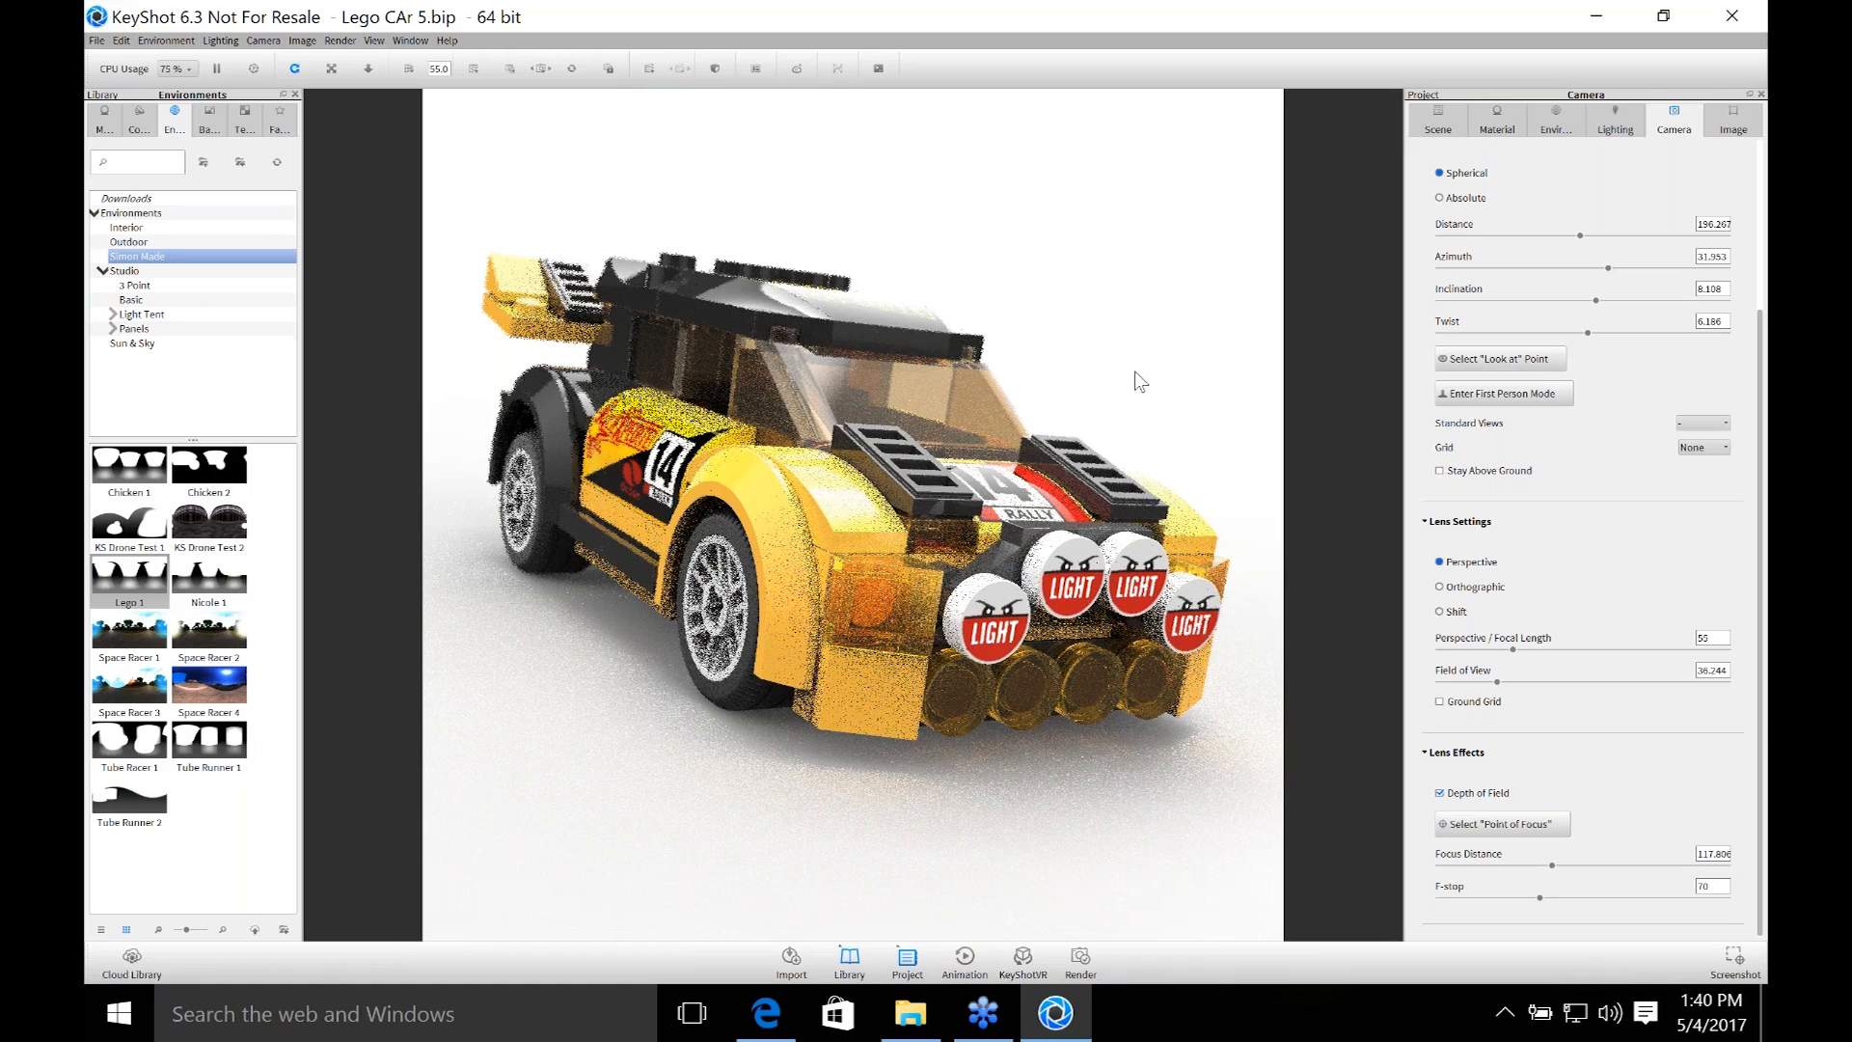
Switch the camera lens to orthographic and set the standard view to Front.
left_click_drag(1070, 348, 1588, 534)
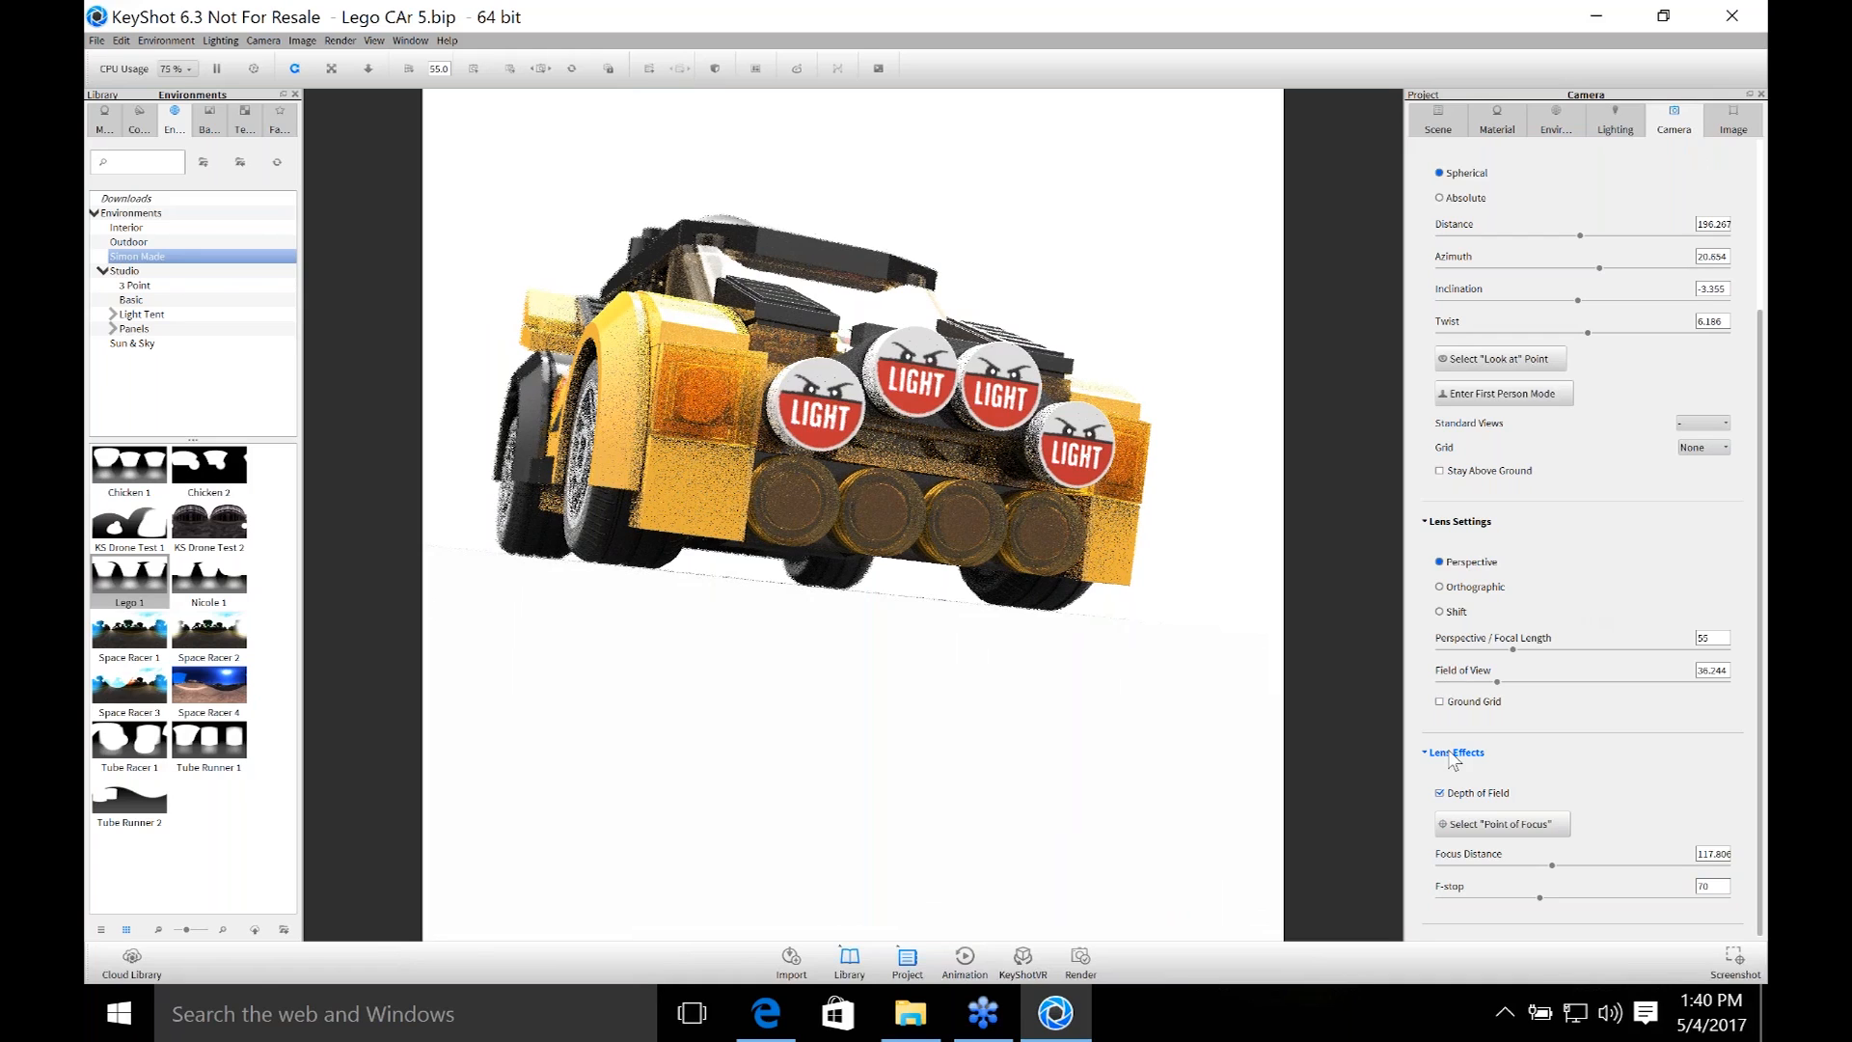
left_click(1442, 588)
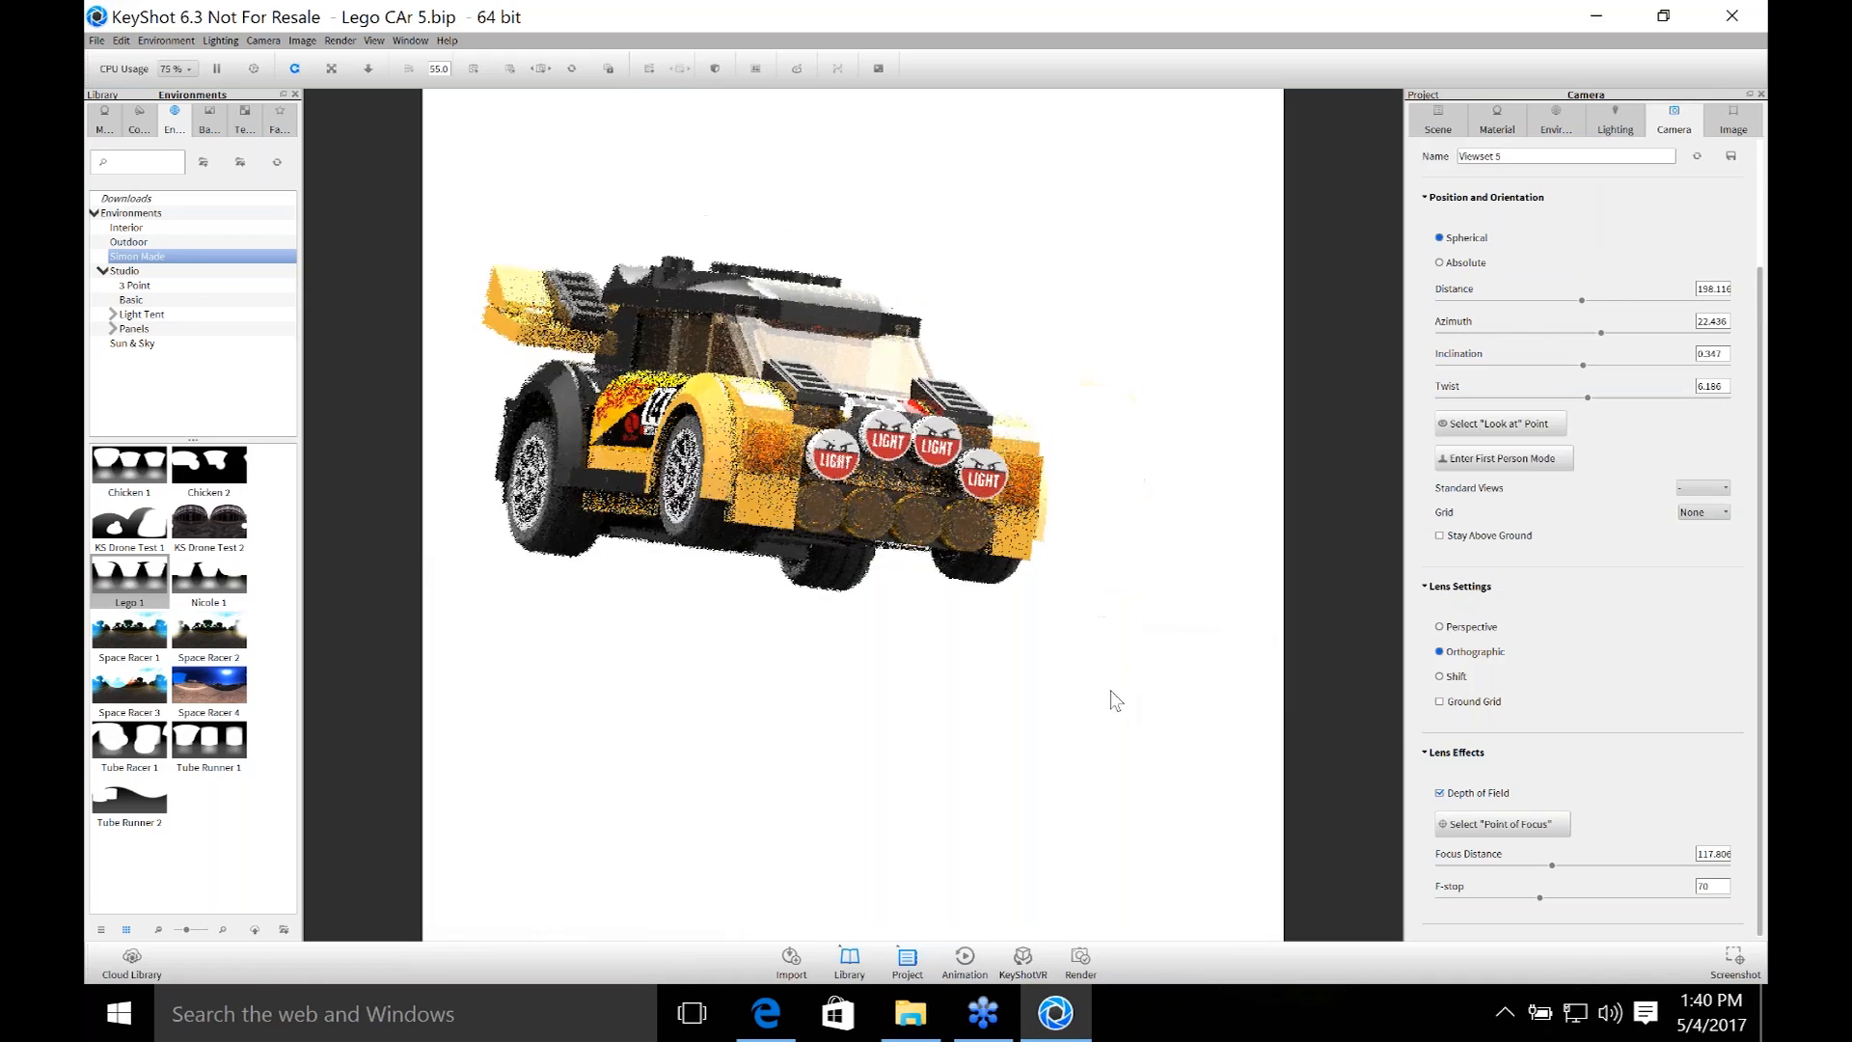
left_click_drag(1109, 690, 1117, 788)
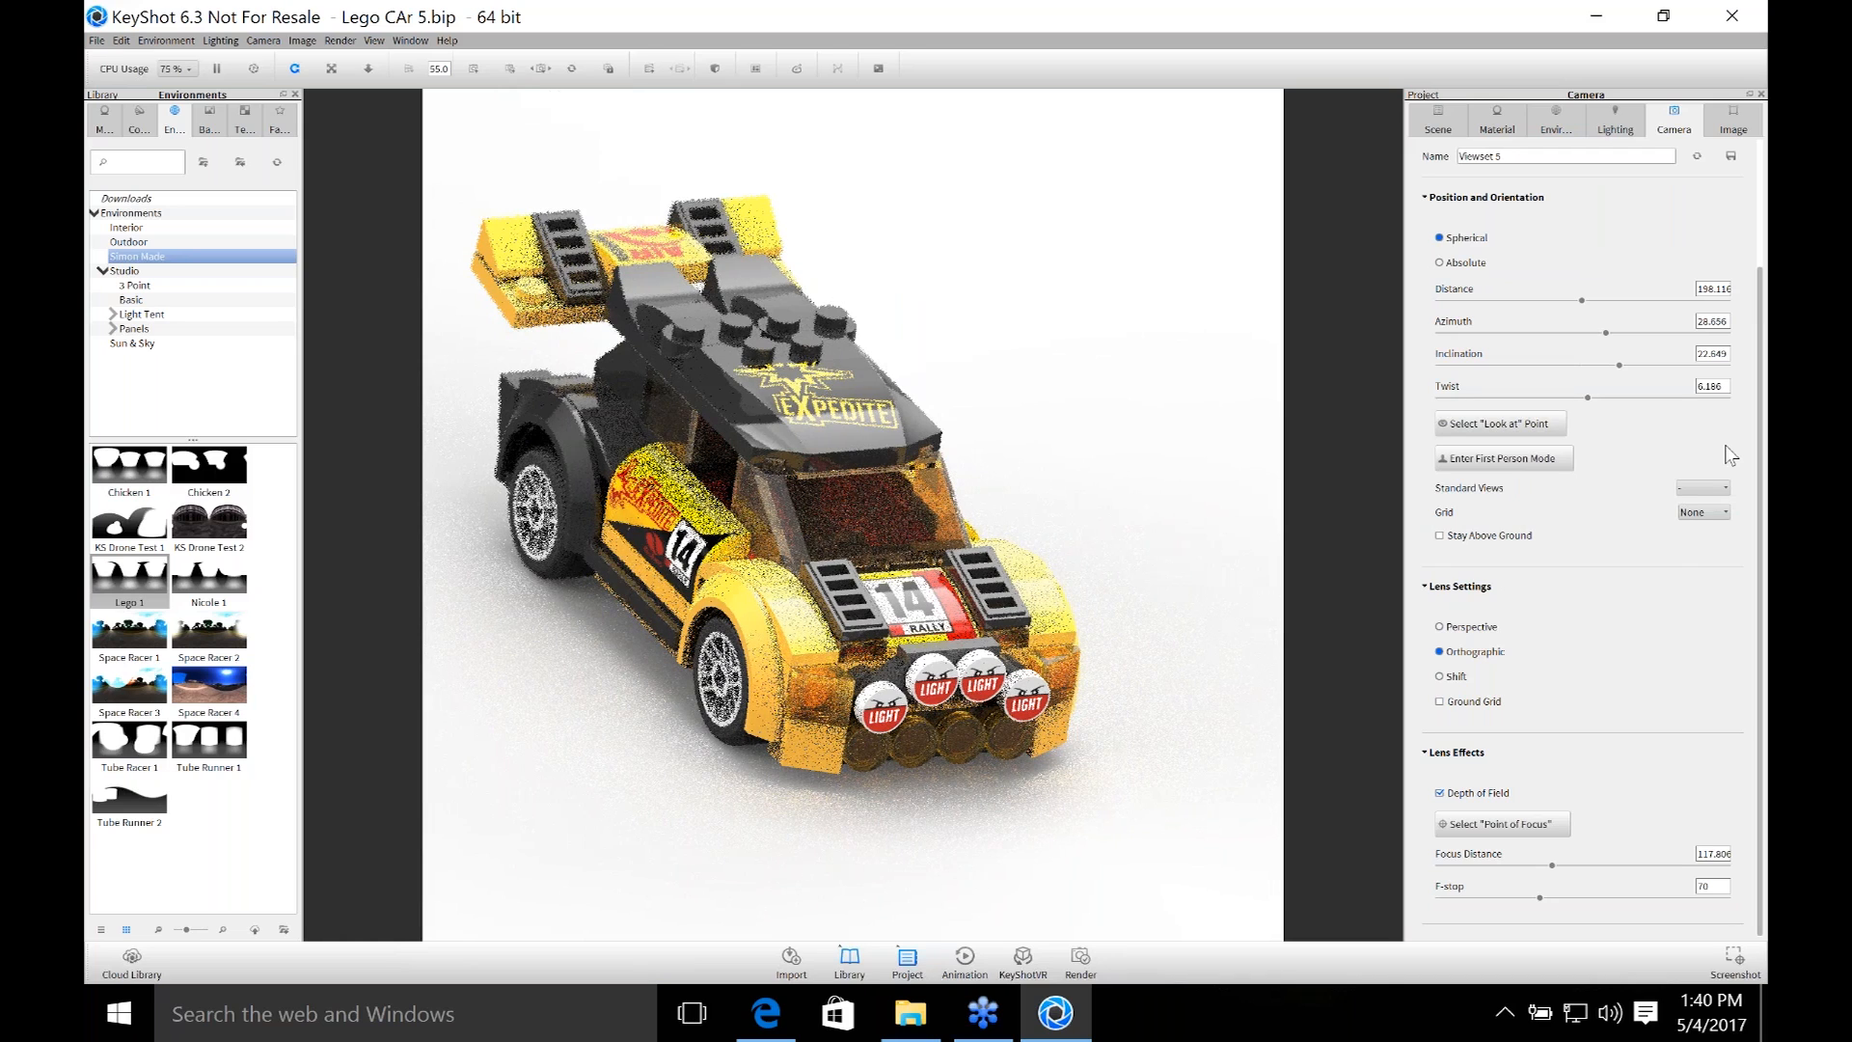
left_click(1704, 487)
left_click(1690, 516)
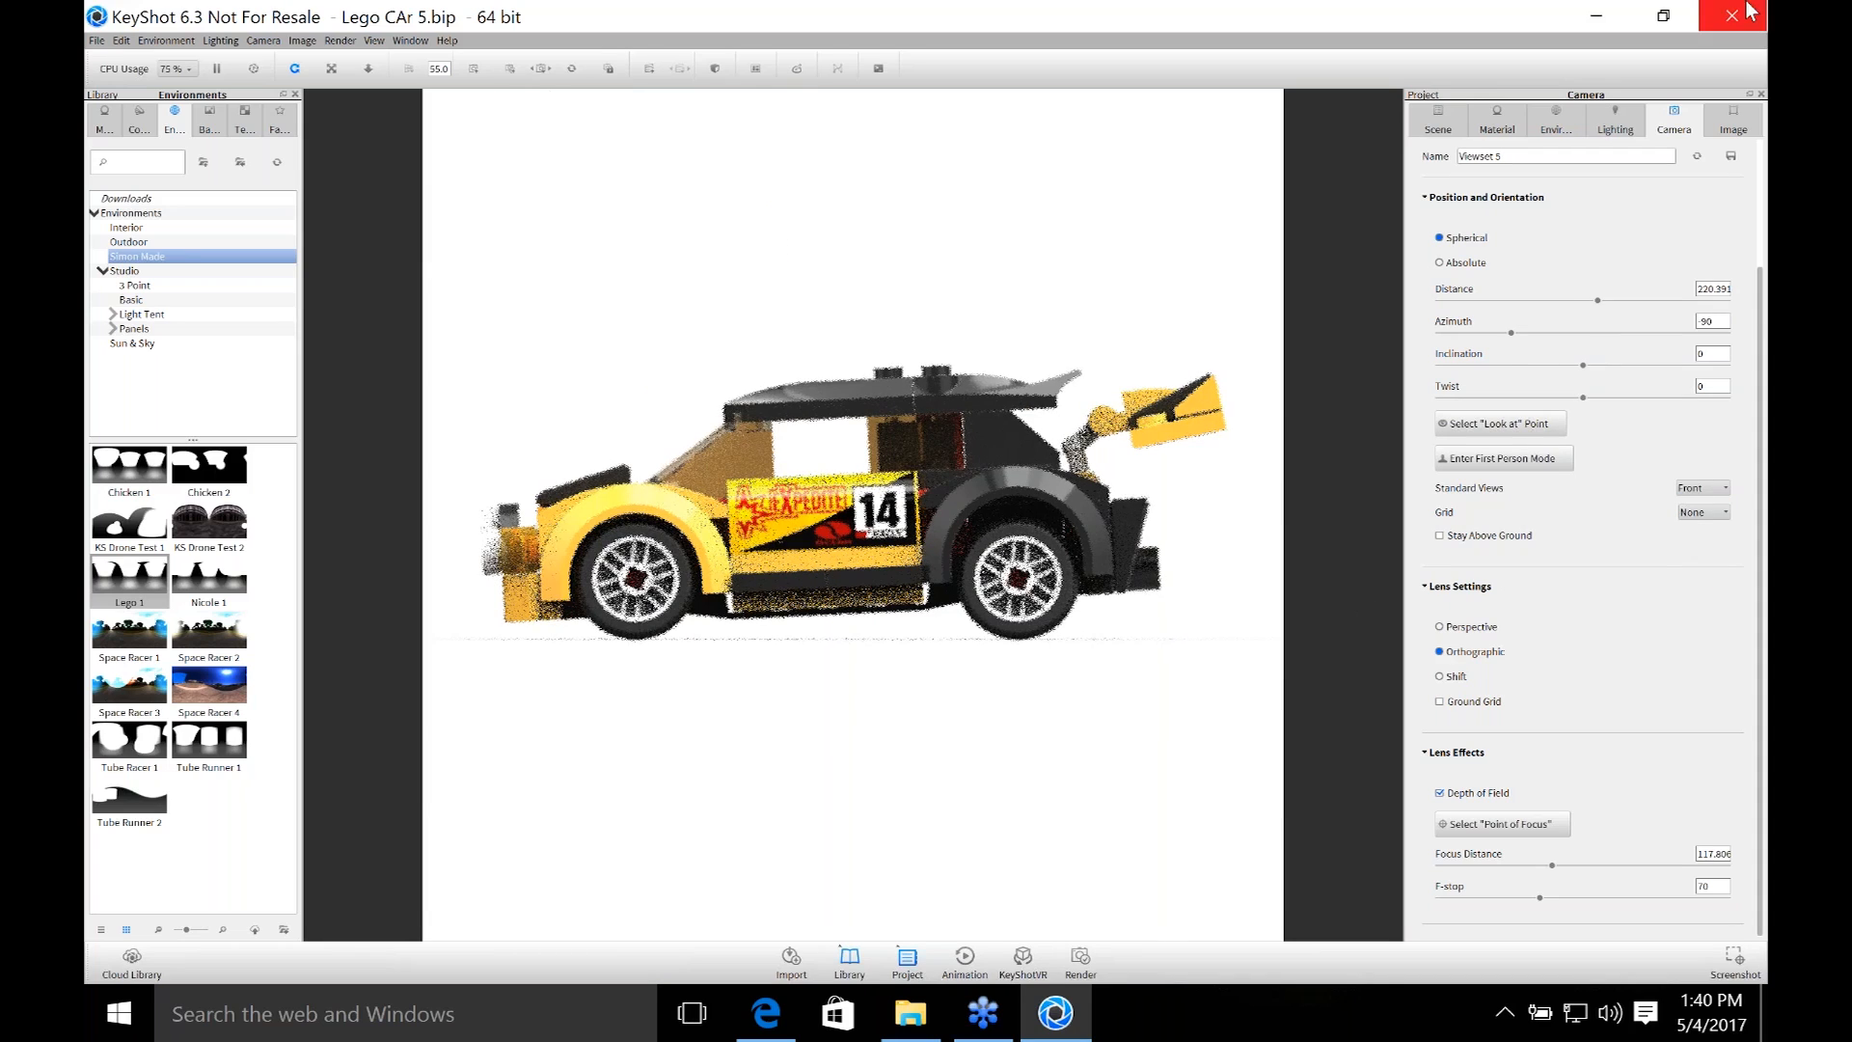
Turn off depth of field and set the camera inclination to 0.25.
left_click(1440, 793)
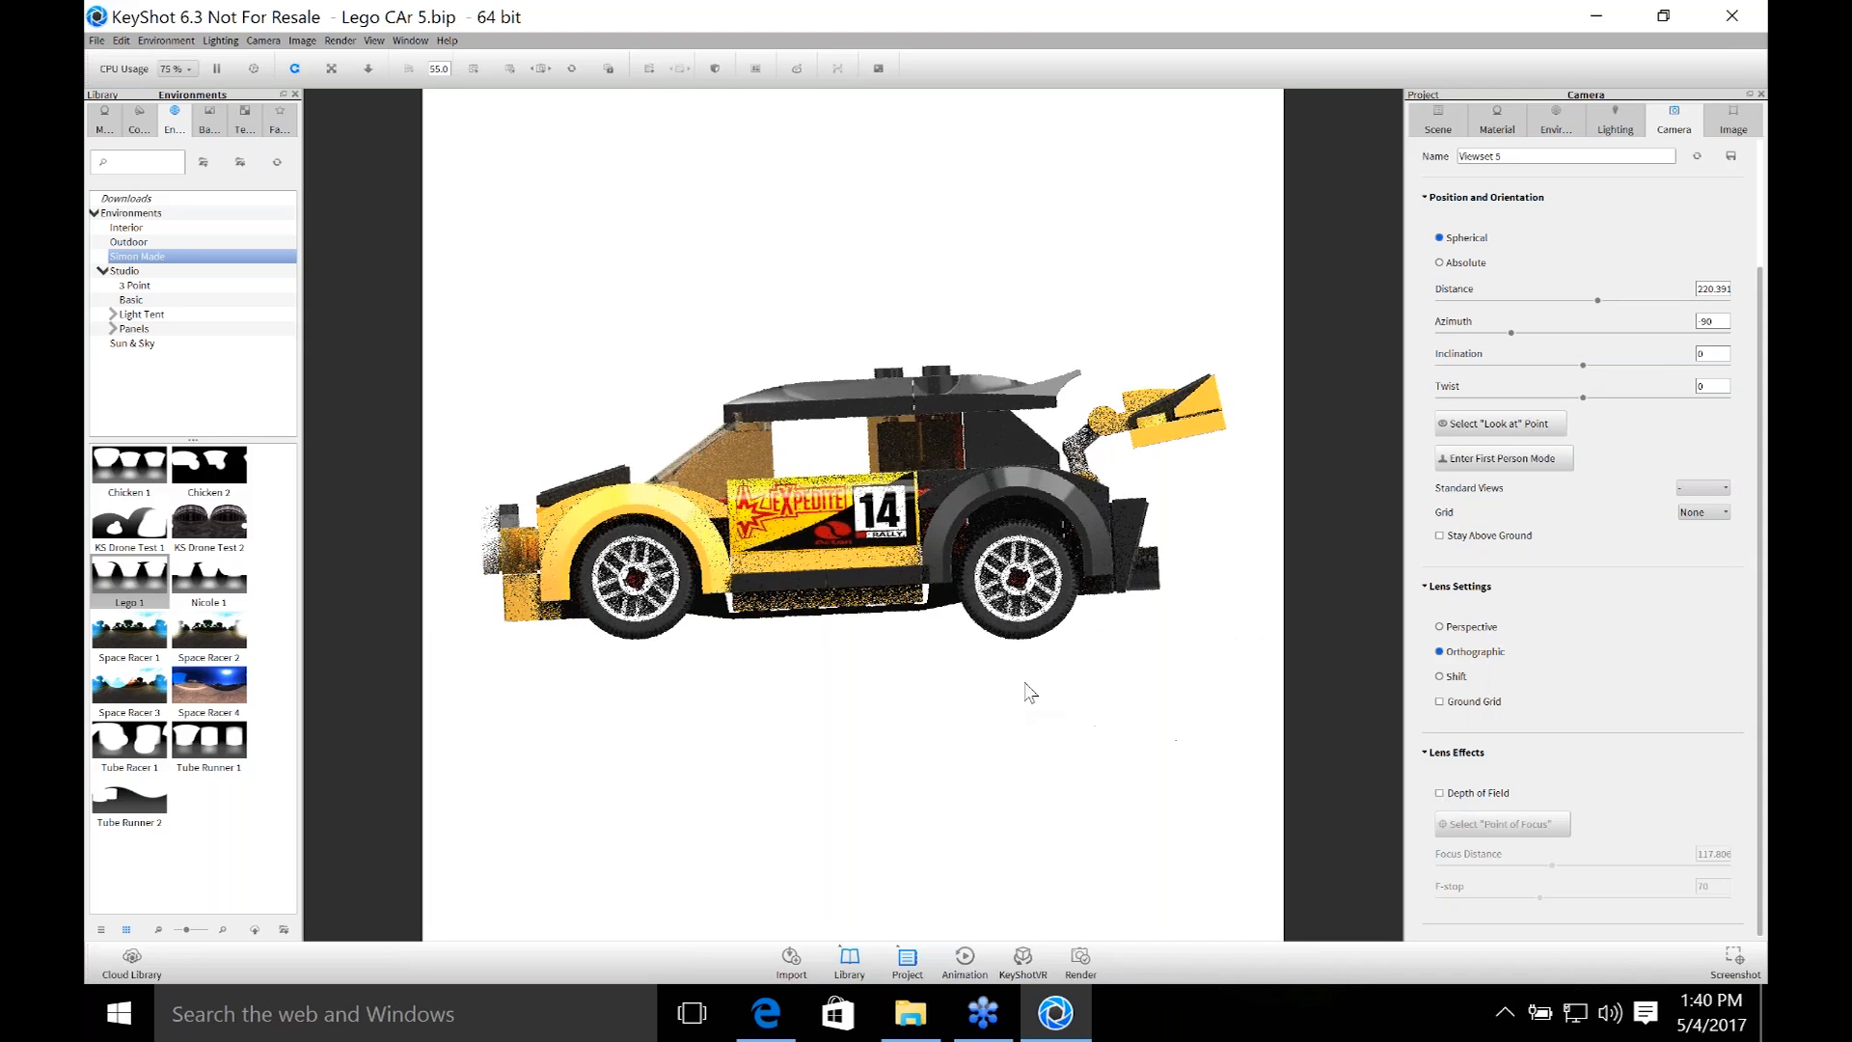
middle_click_drag(1031, 683, 1035, 686)
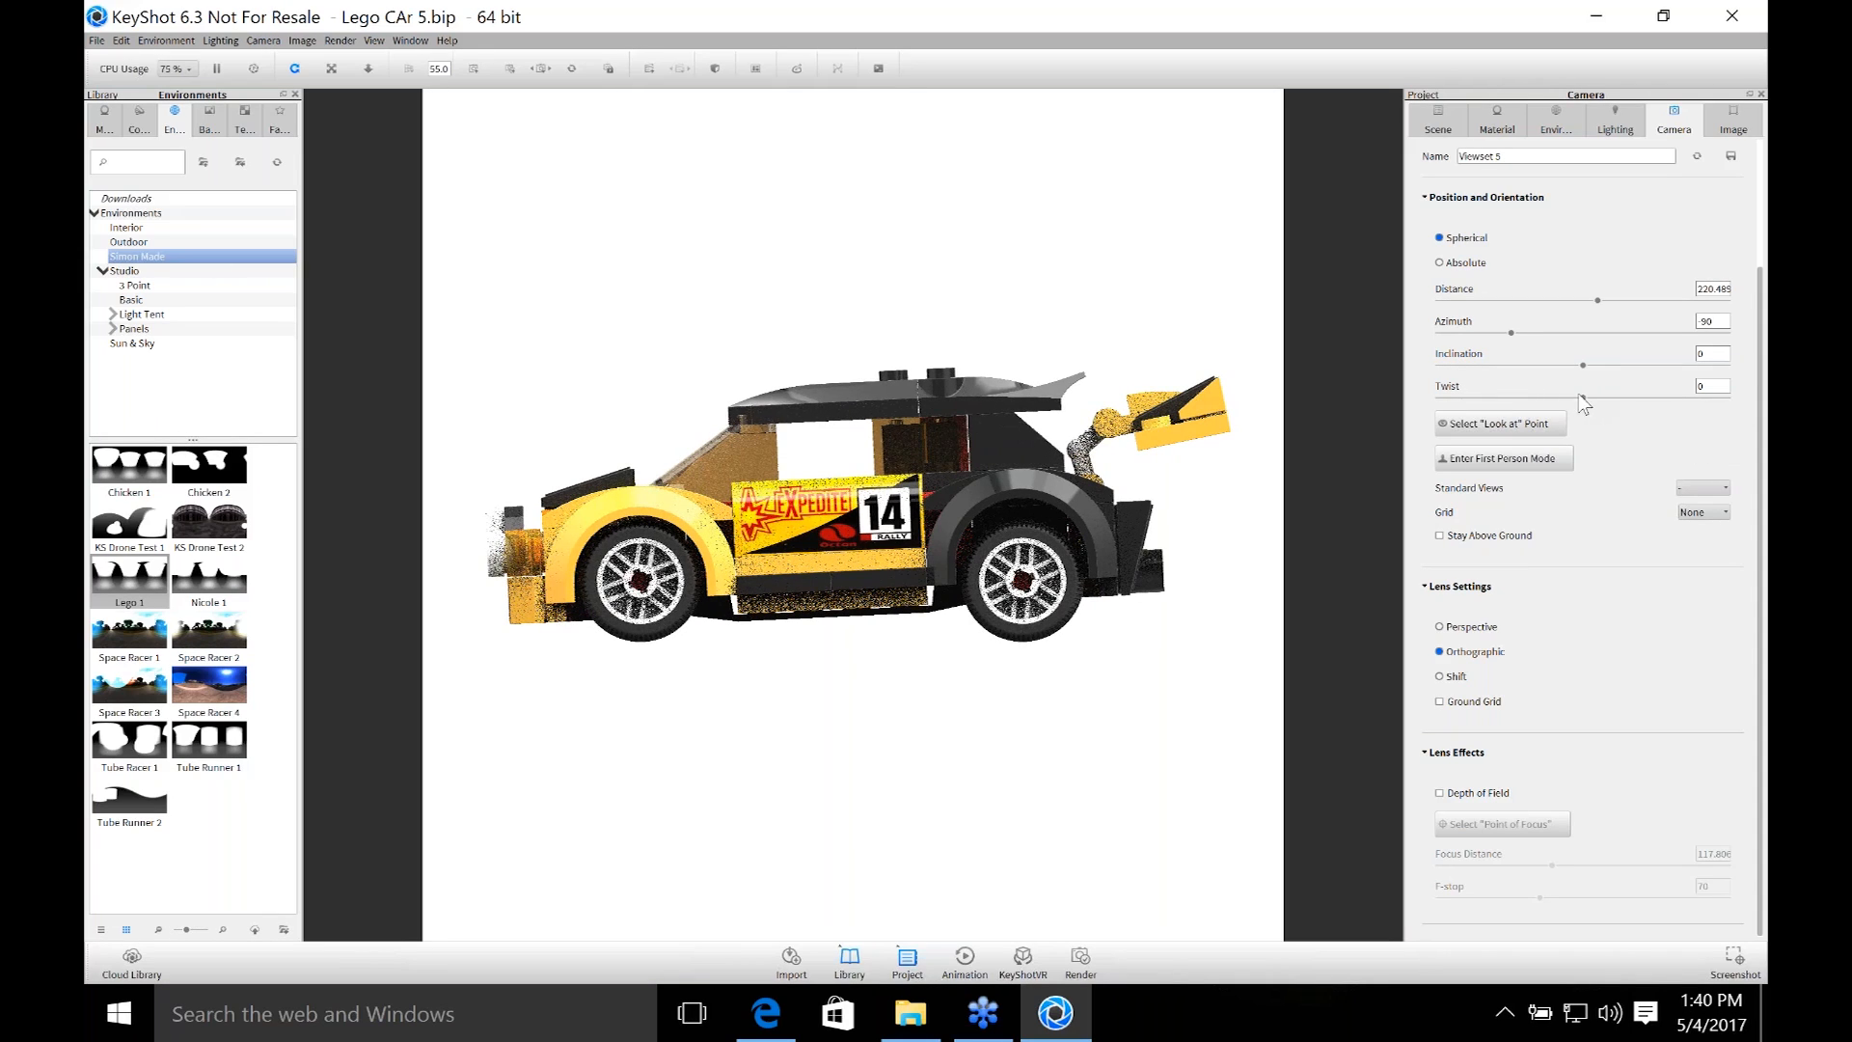
double_click(1702, 353)
key("BackSpace")
type(".")
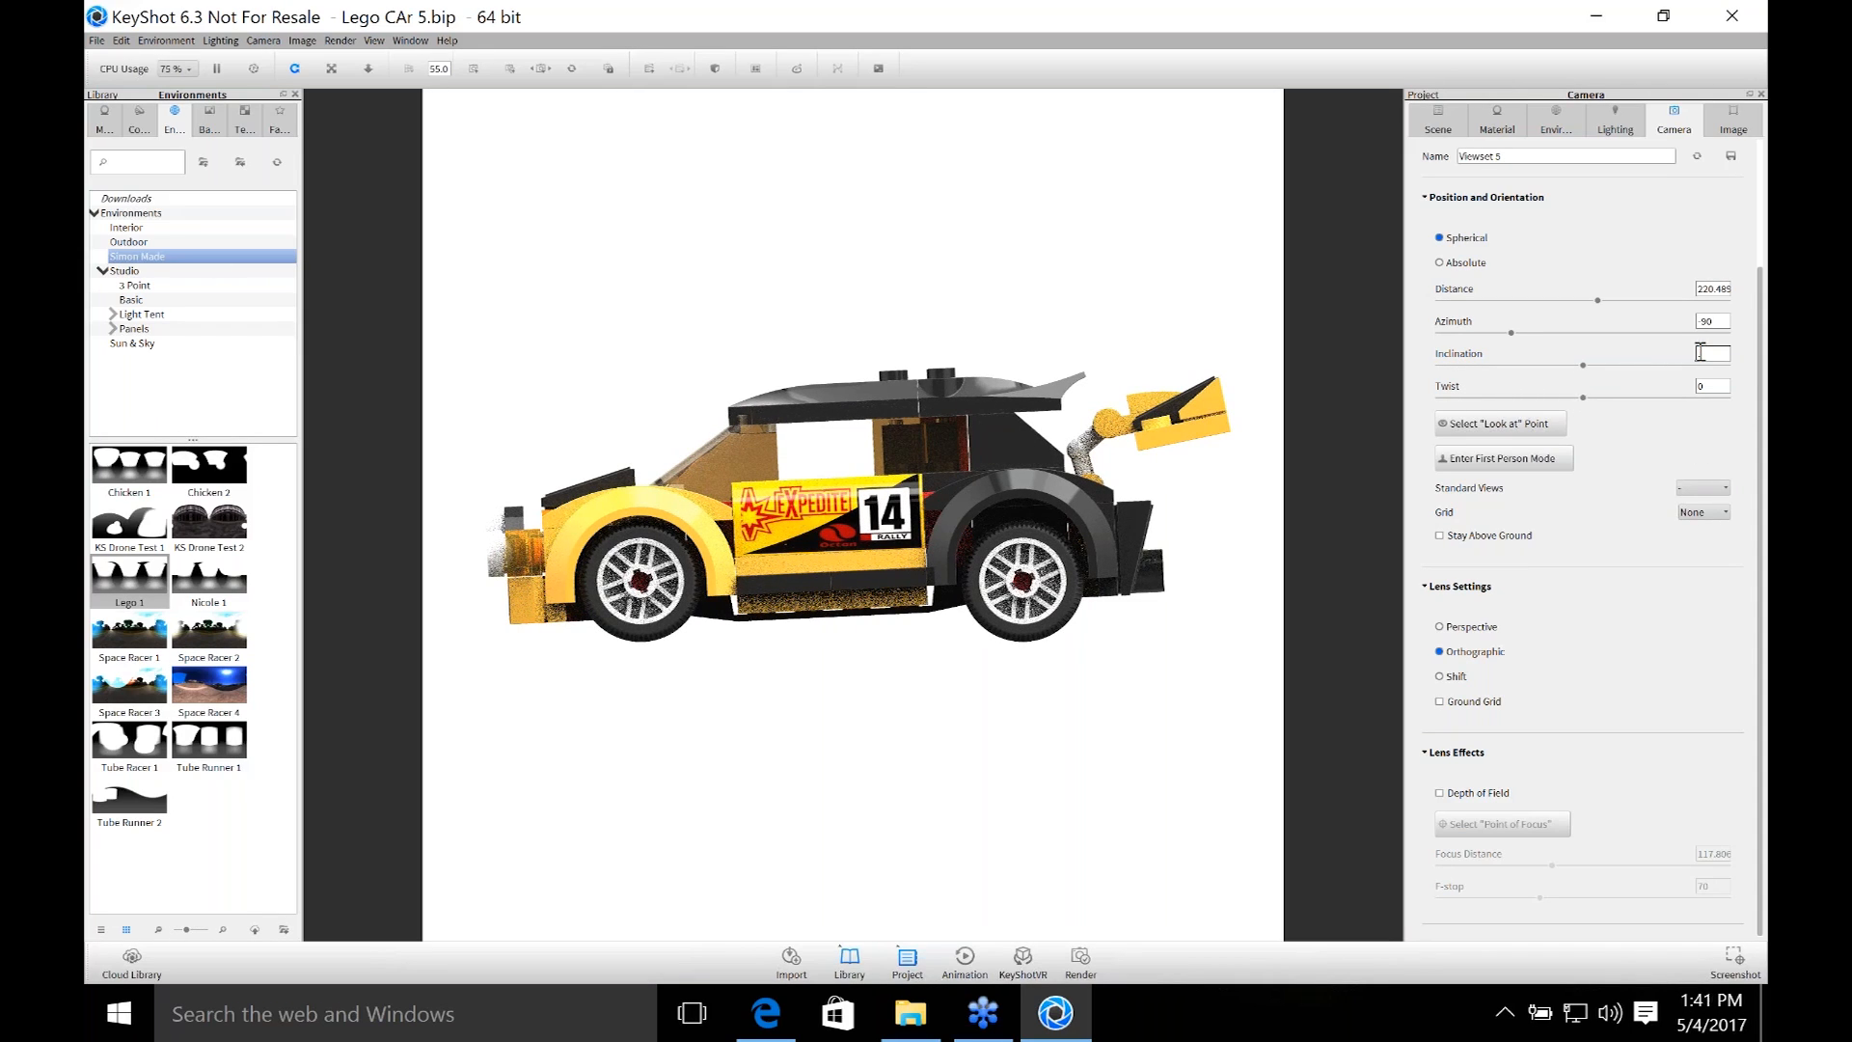
type("25")
key("Return")
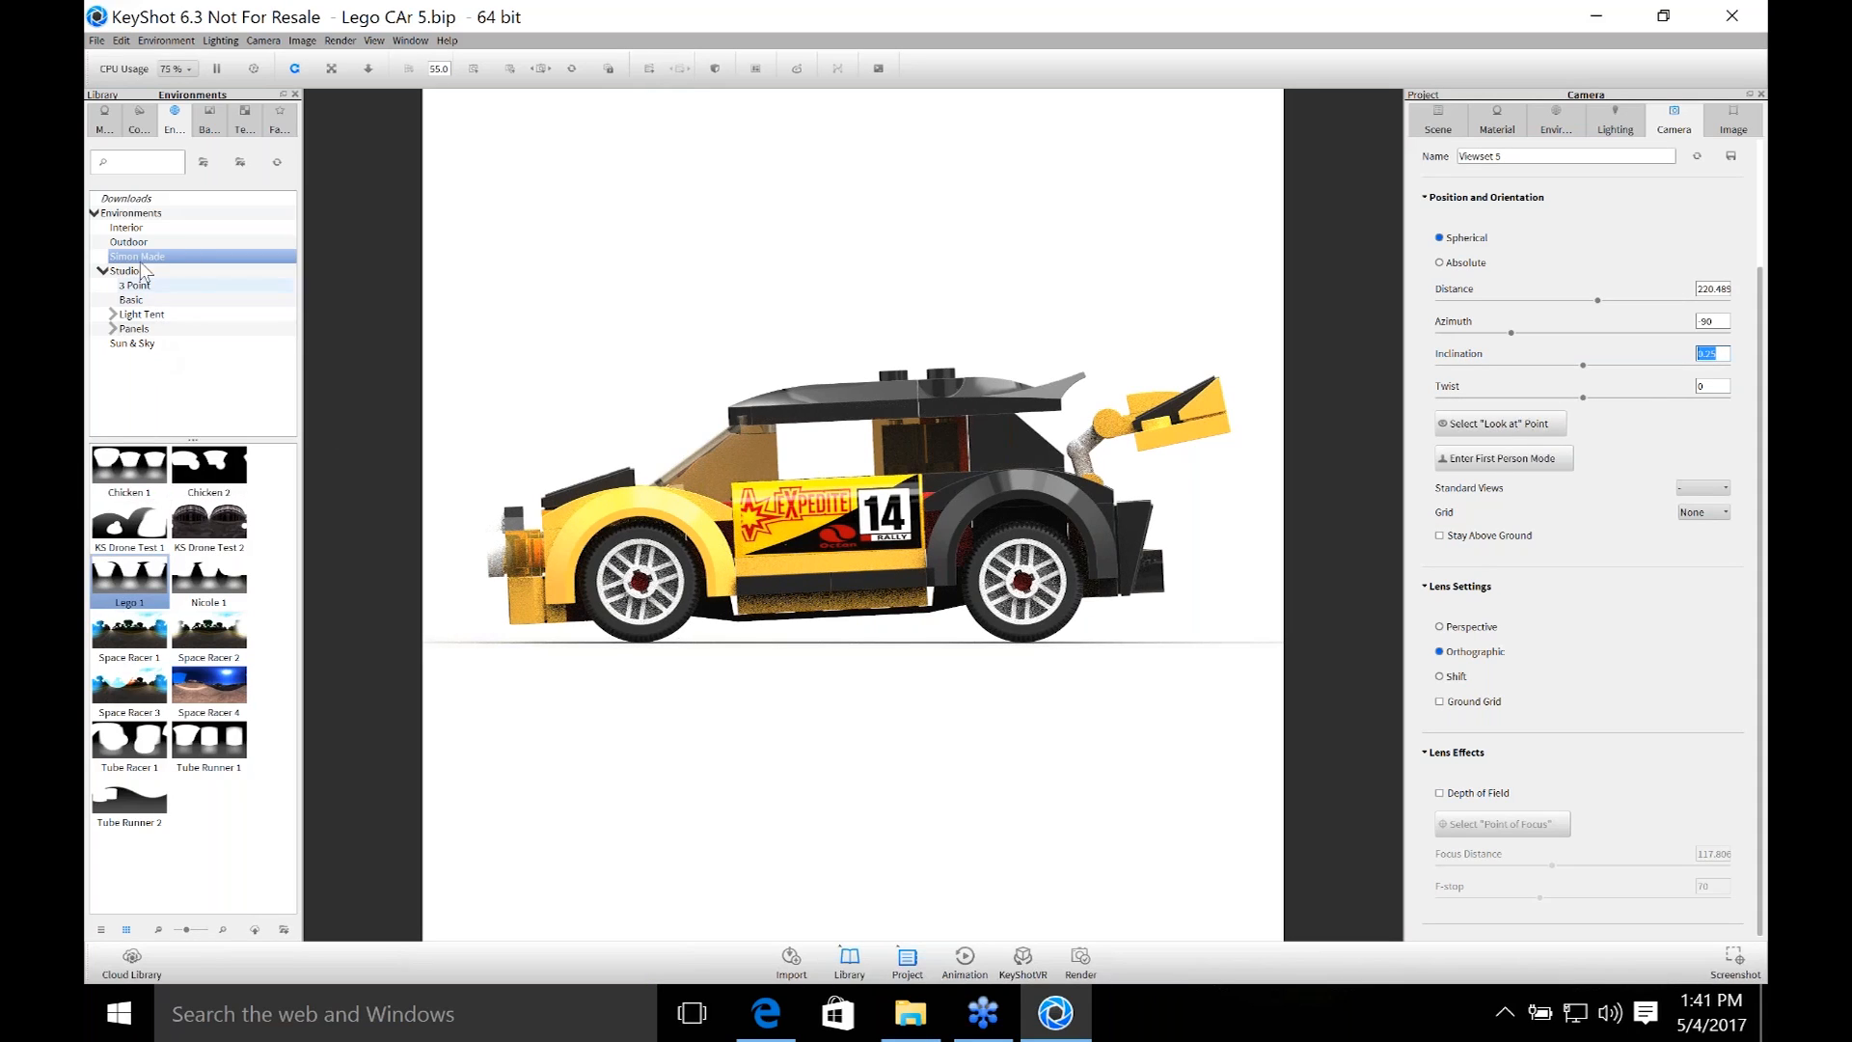
Try several Light Tent studio environments on the car, finishing with Light Tent White Open 1 2k.
left_click(130, 300)
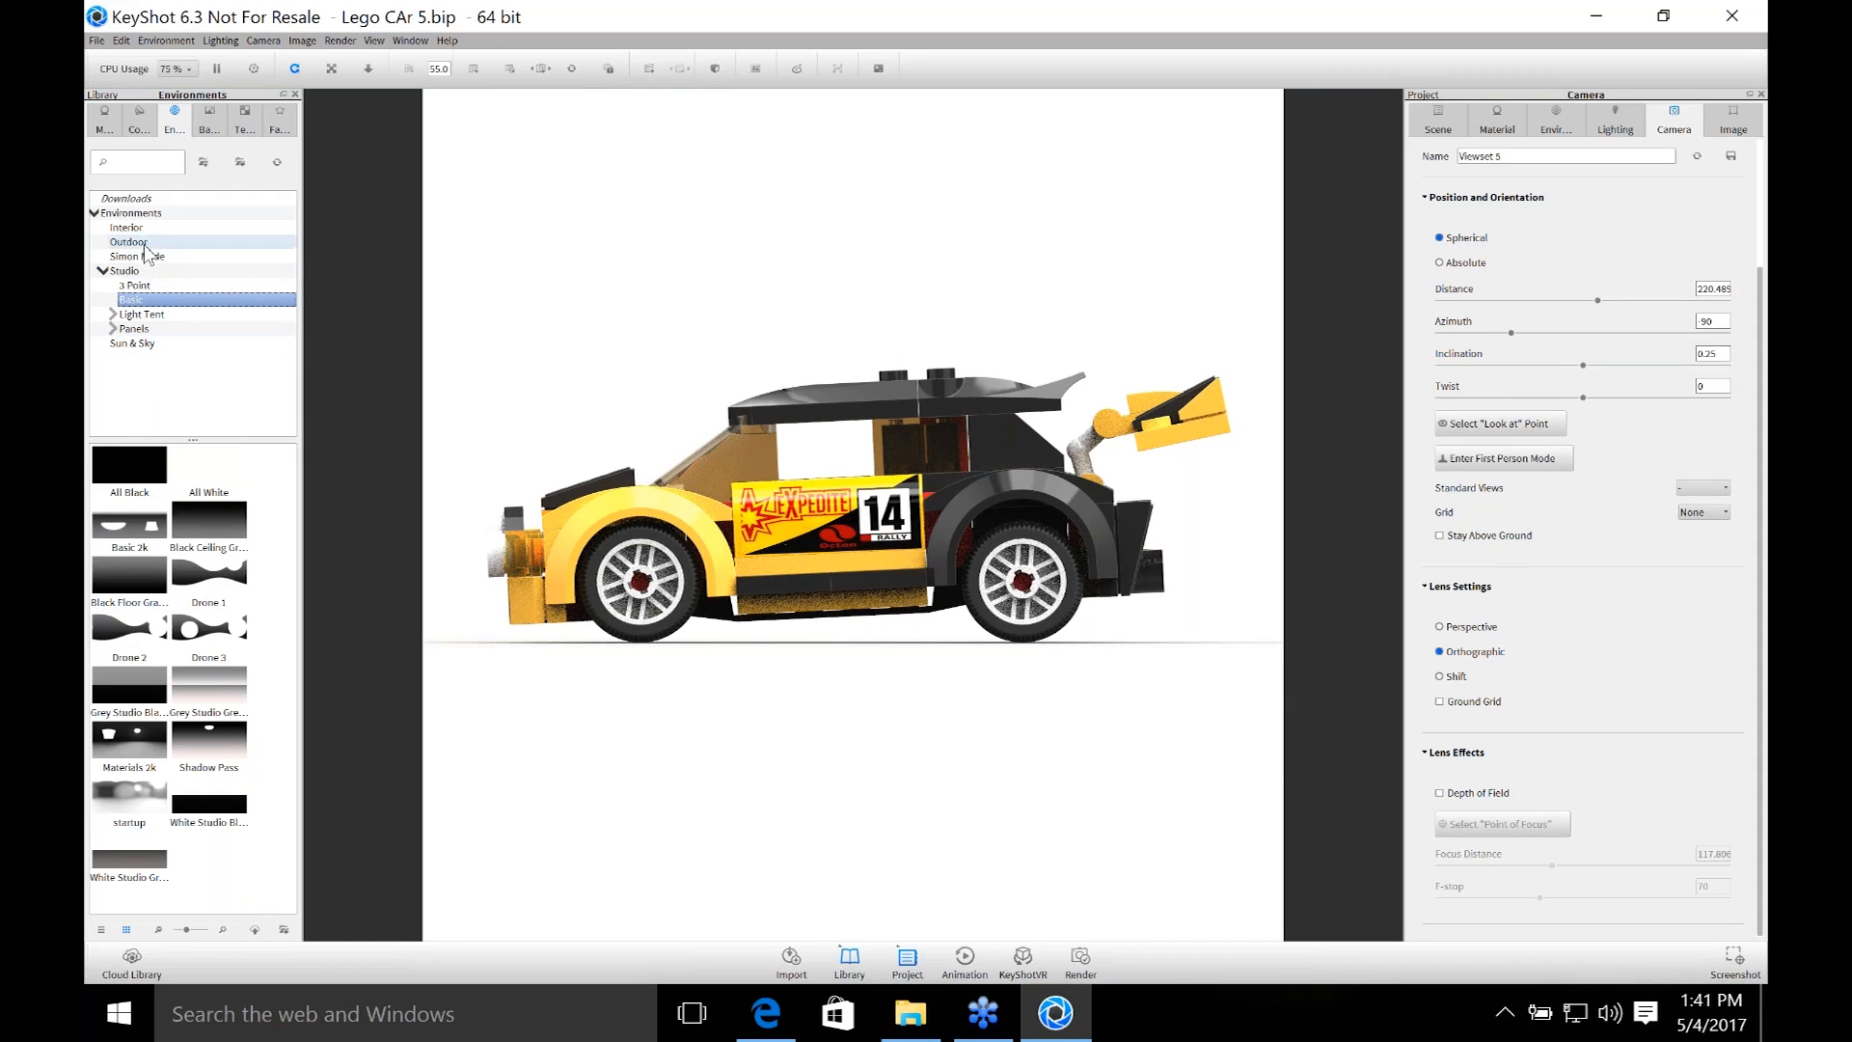
left_click(130, 314)
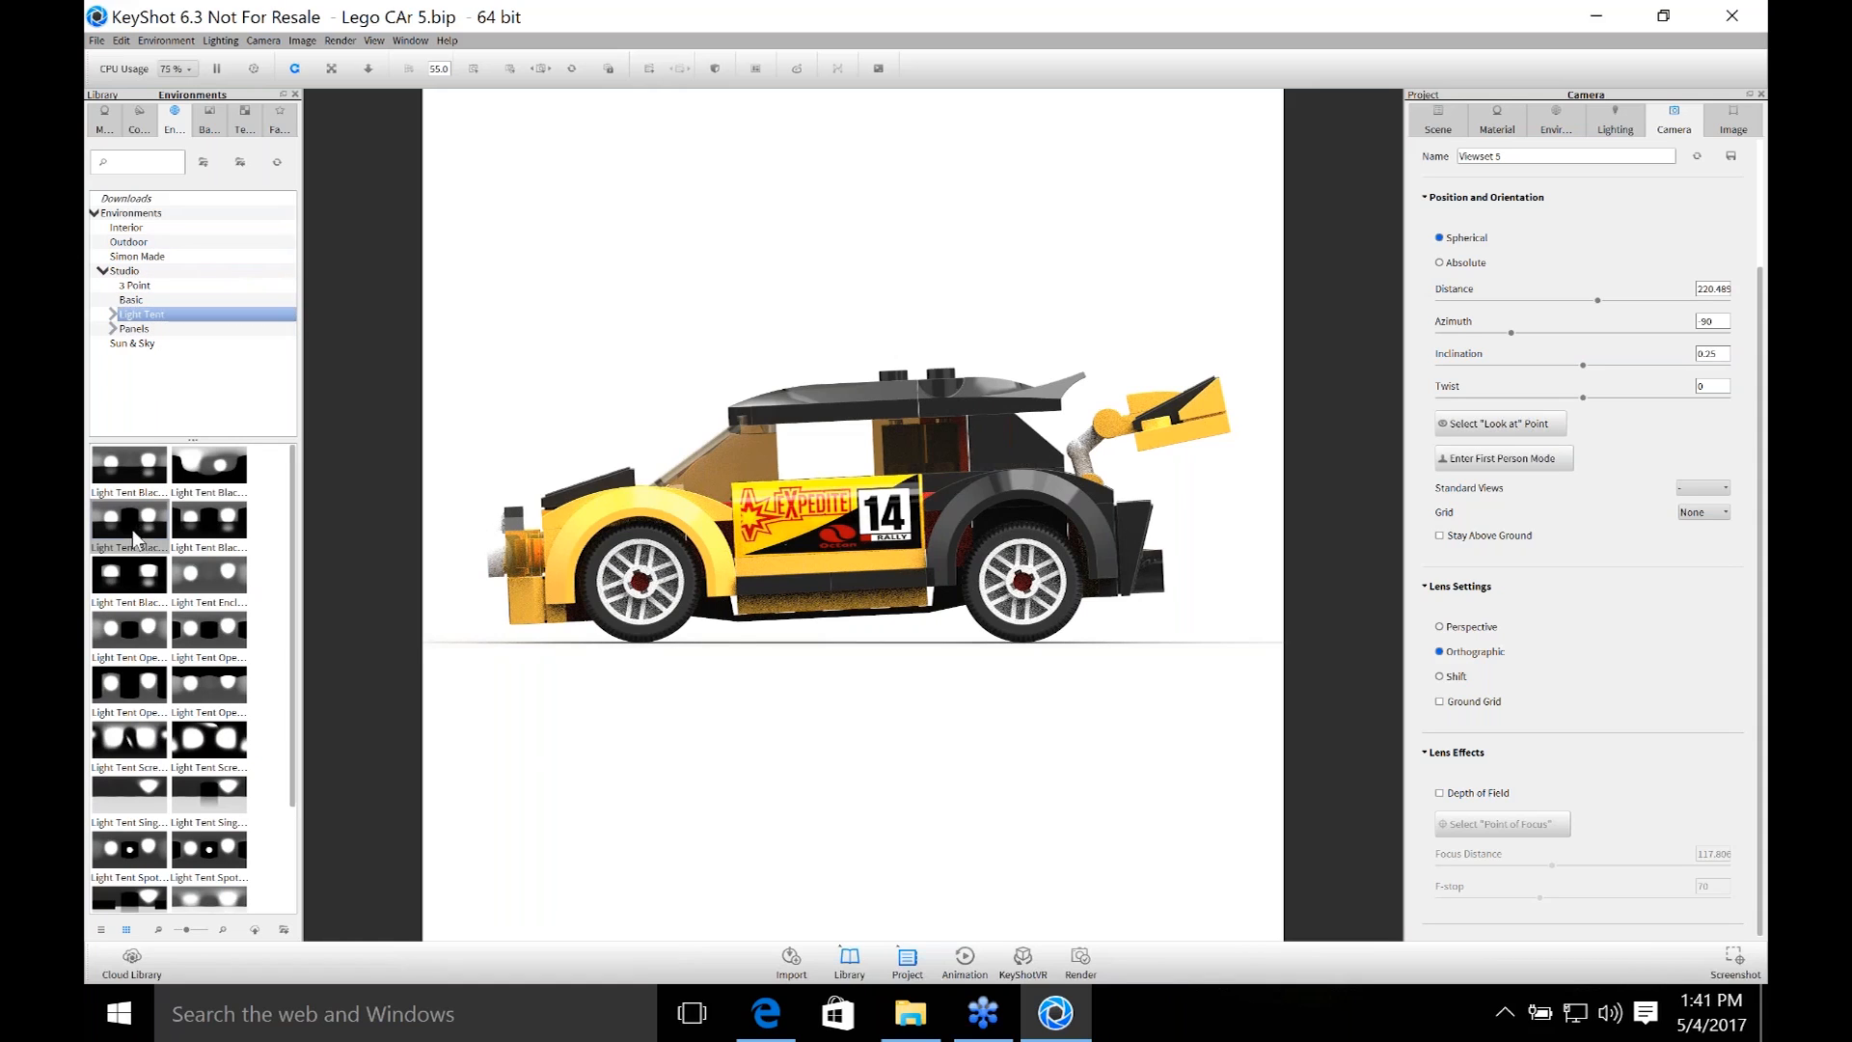
double_click(129, 521)
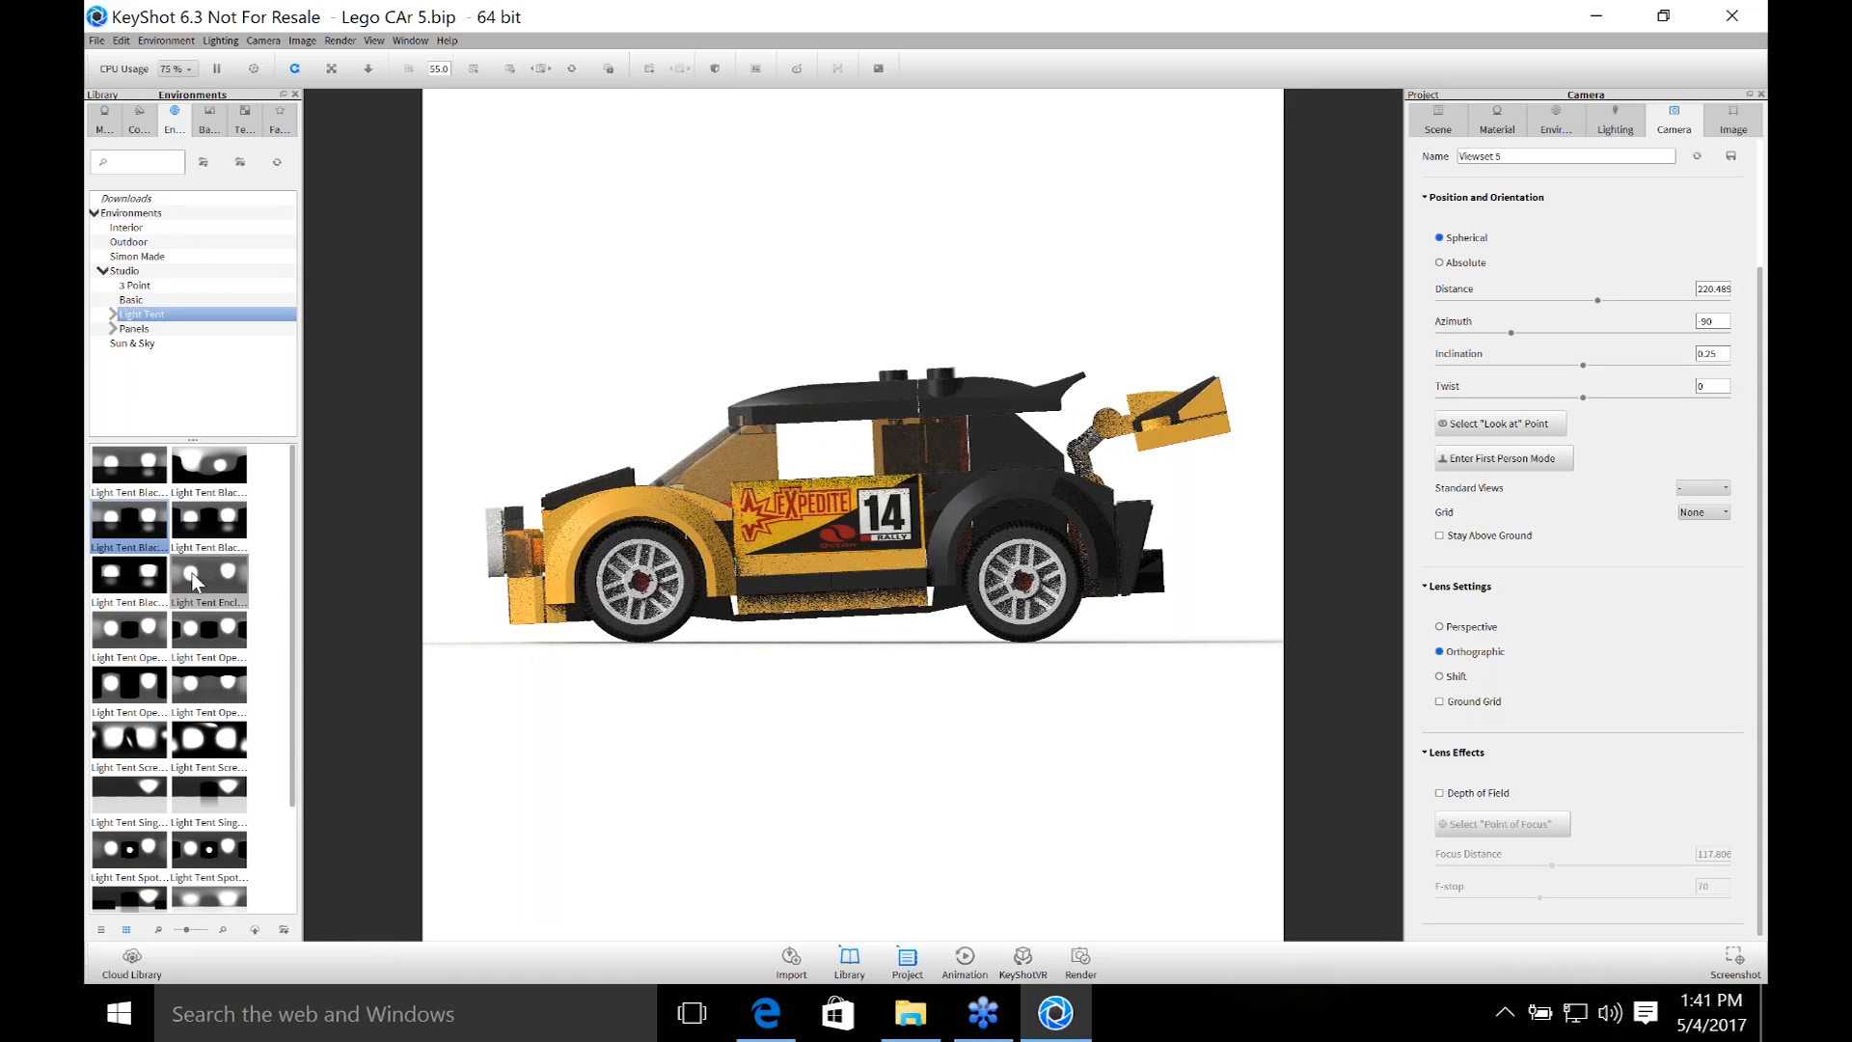
left_click(189, 625)
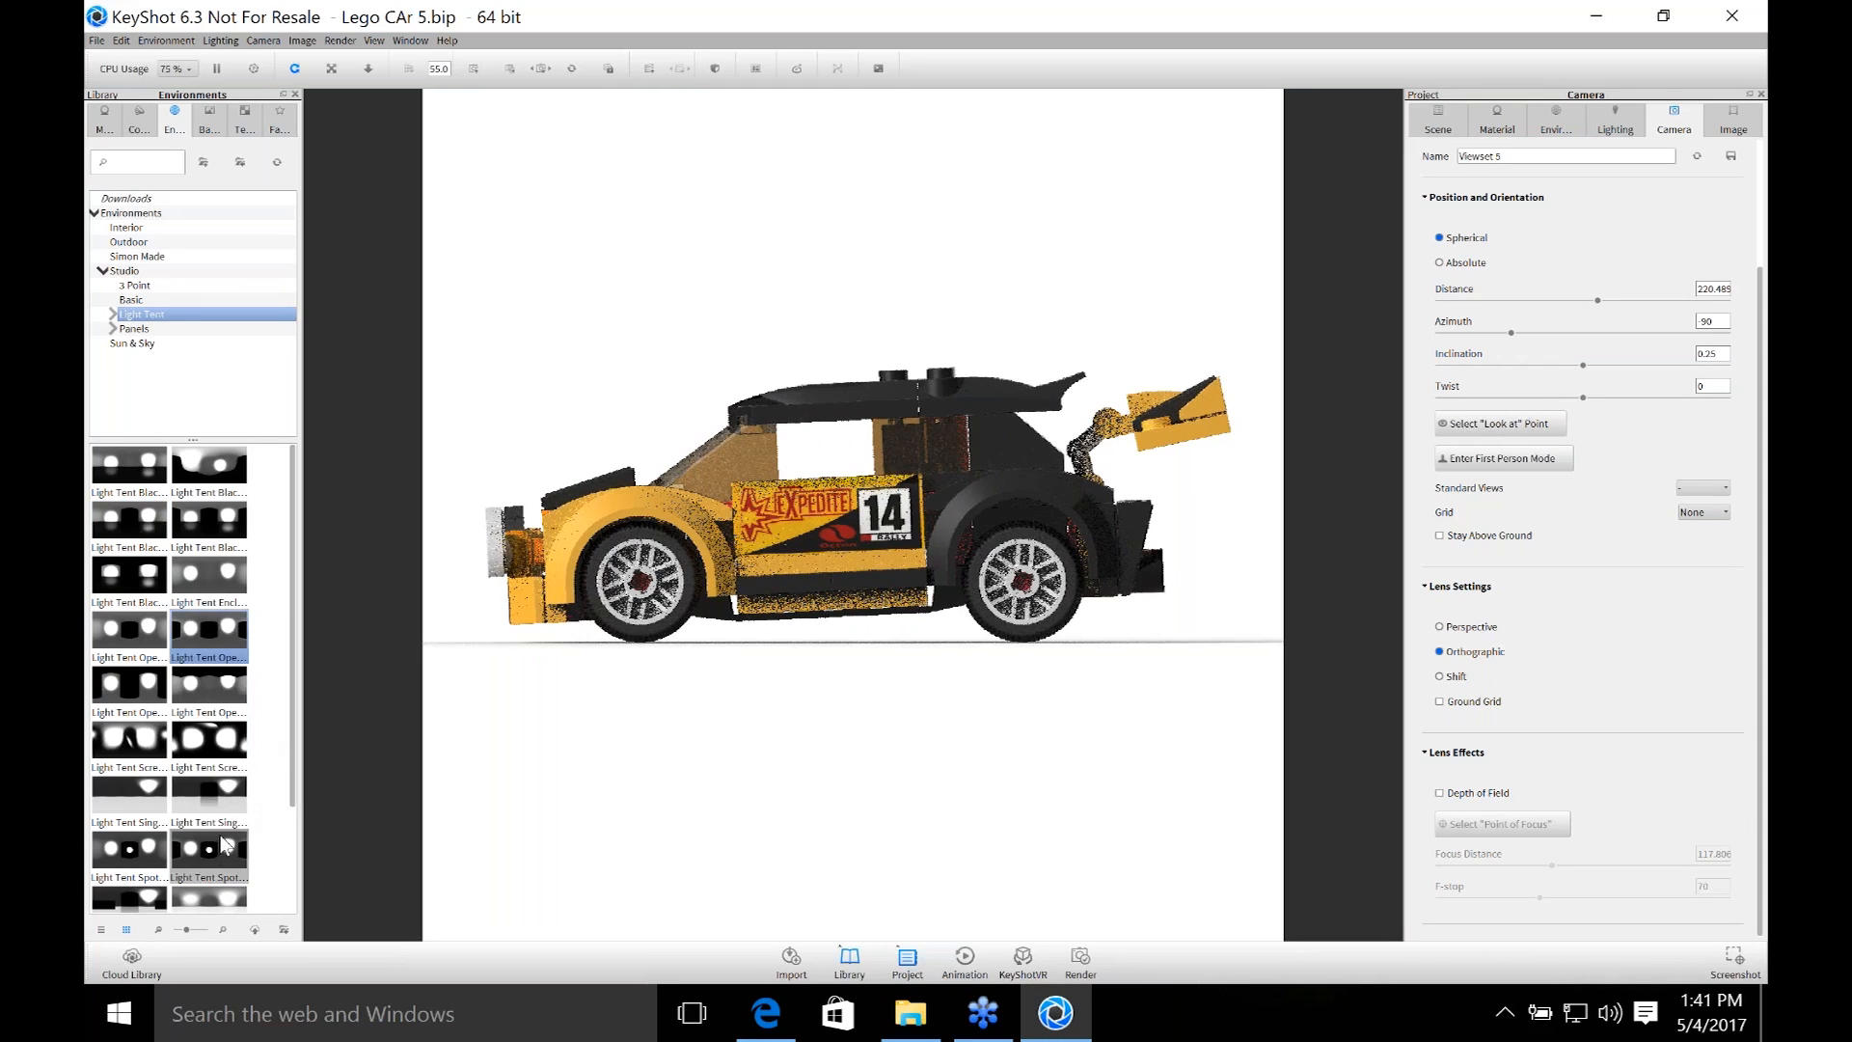
scroll(228, 799, "down", 3)
left_click_drag(209, 825, 675, 848)
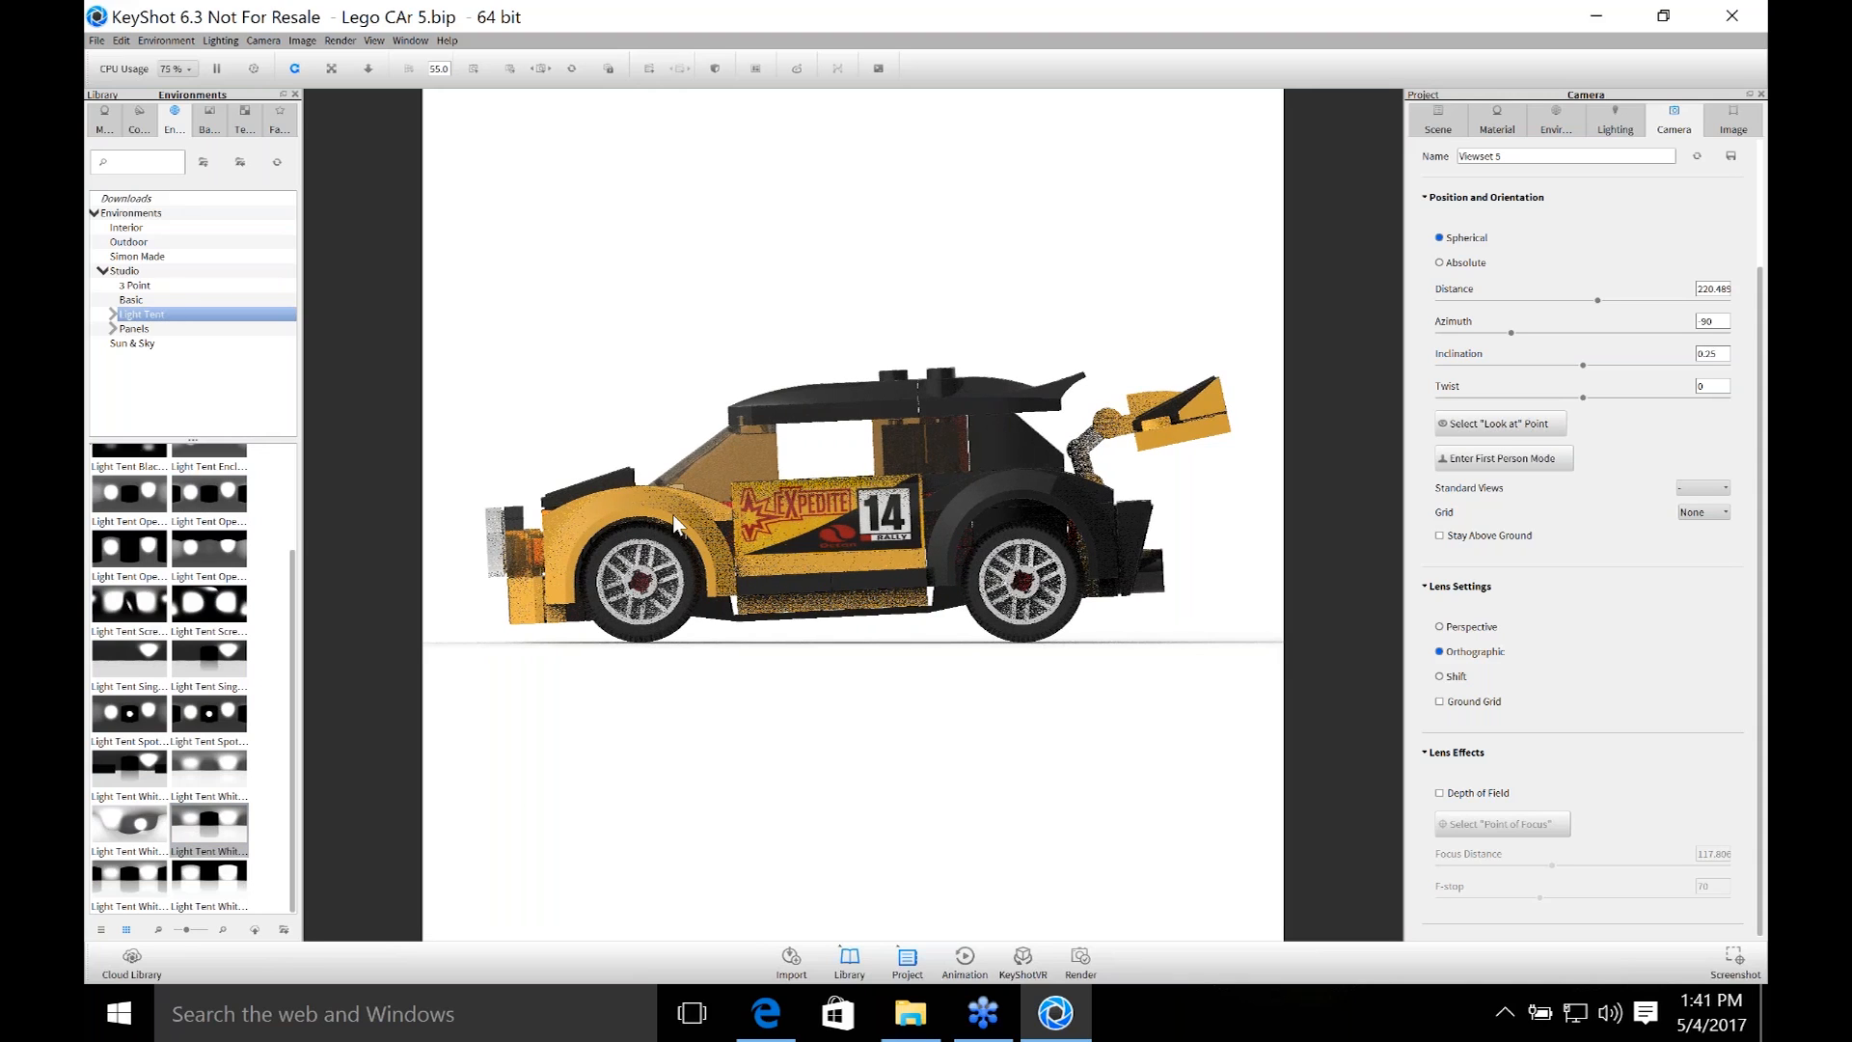
Show the environment settings and set the environment's brightness to 1.43 and its rotation to 27.5.
left_click(1569, 116)
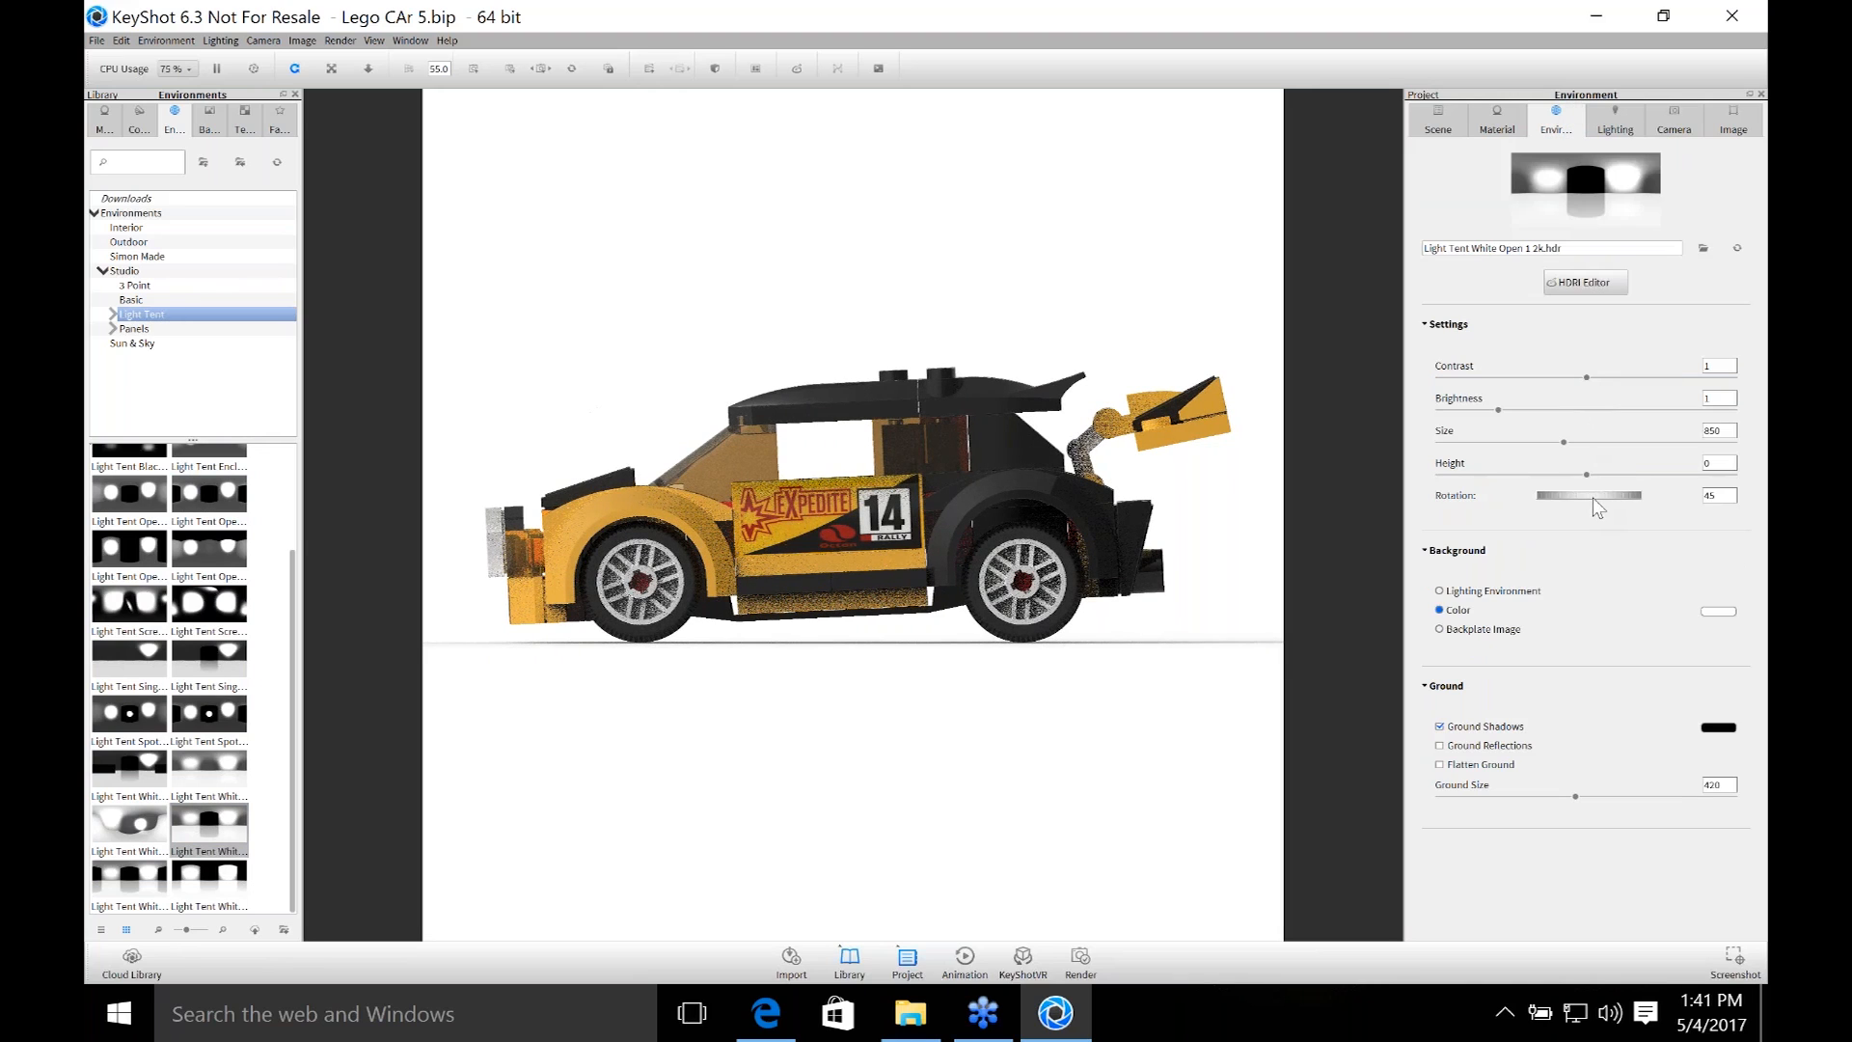
left_click_drag(1591, 500, 1566, 538)
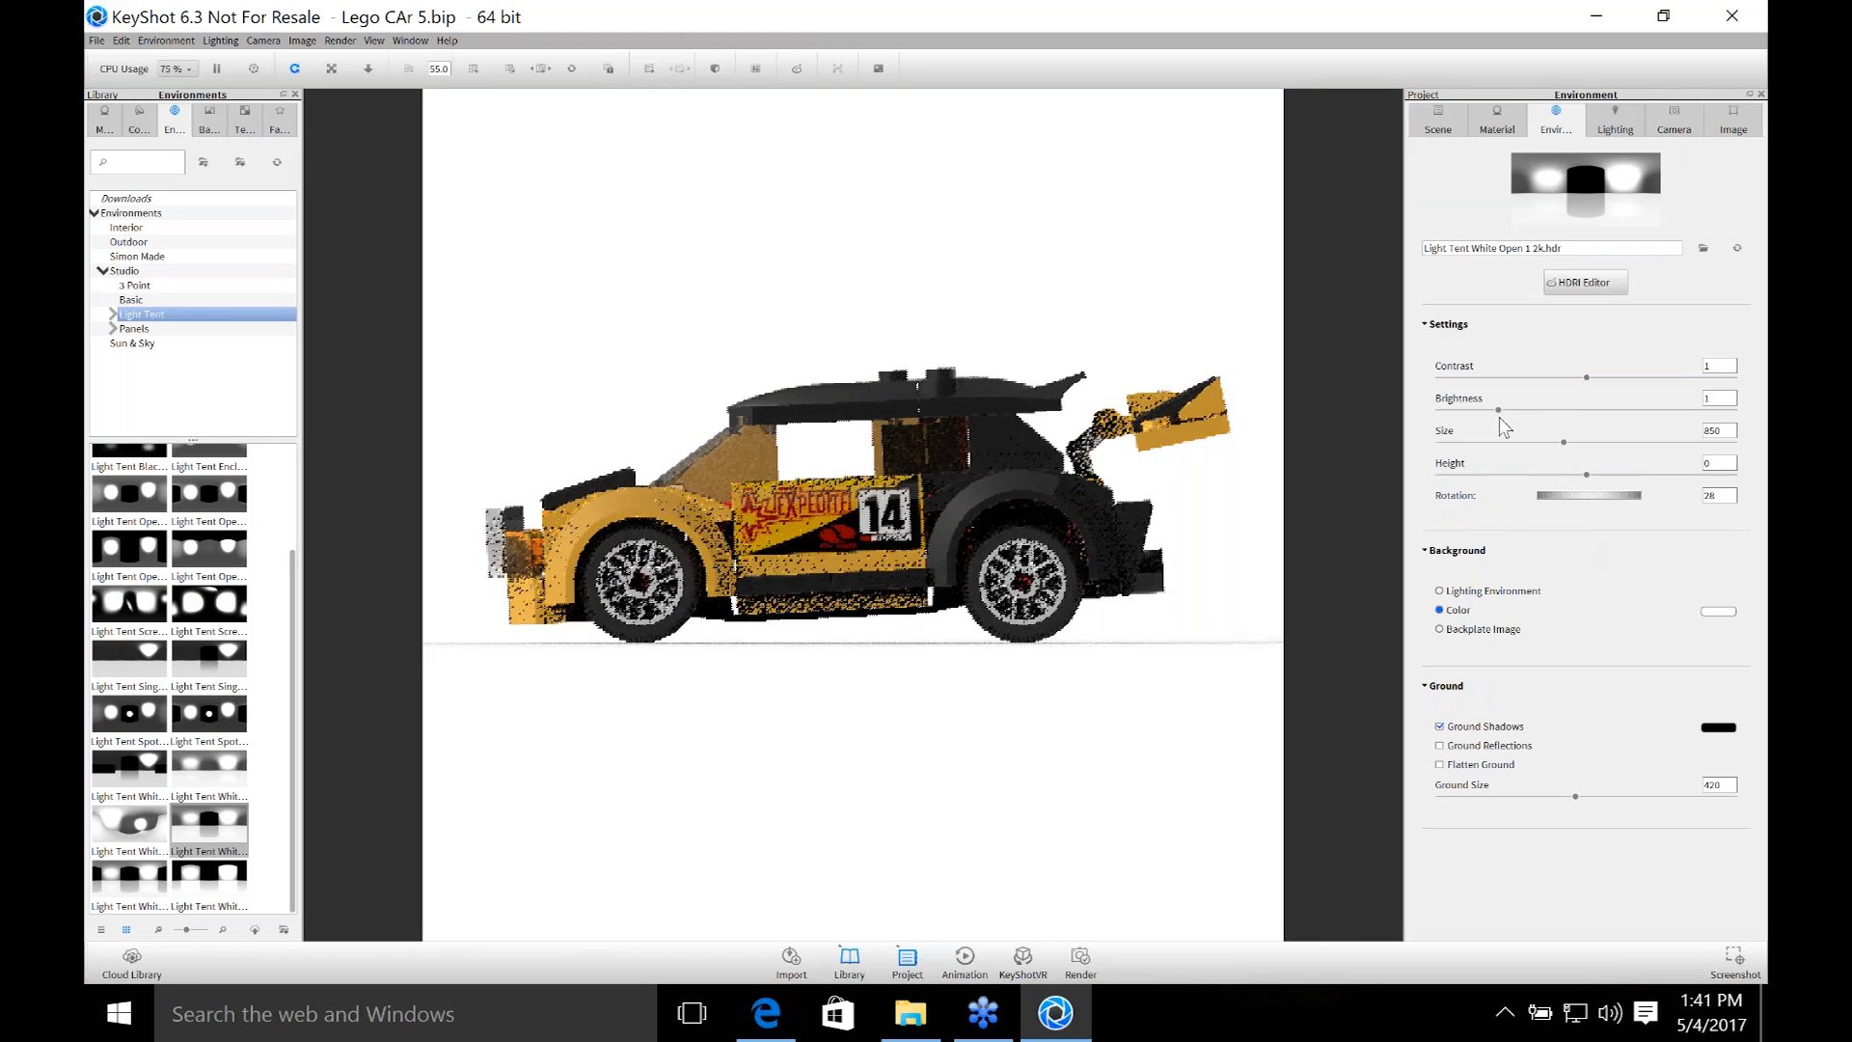
mouse_move(1499, 410)
left_mouse_down()
mouse_move(1589, 425)
mouse_move(1523, 427)
left_mouse_up()
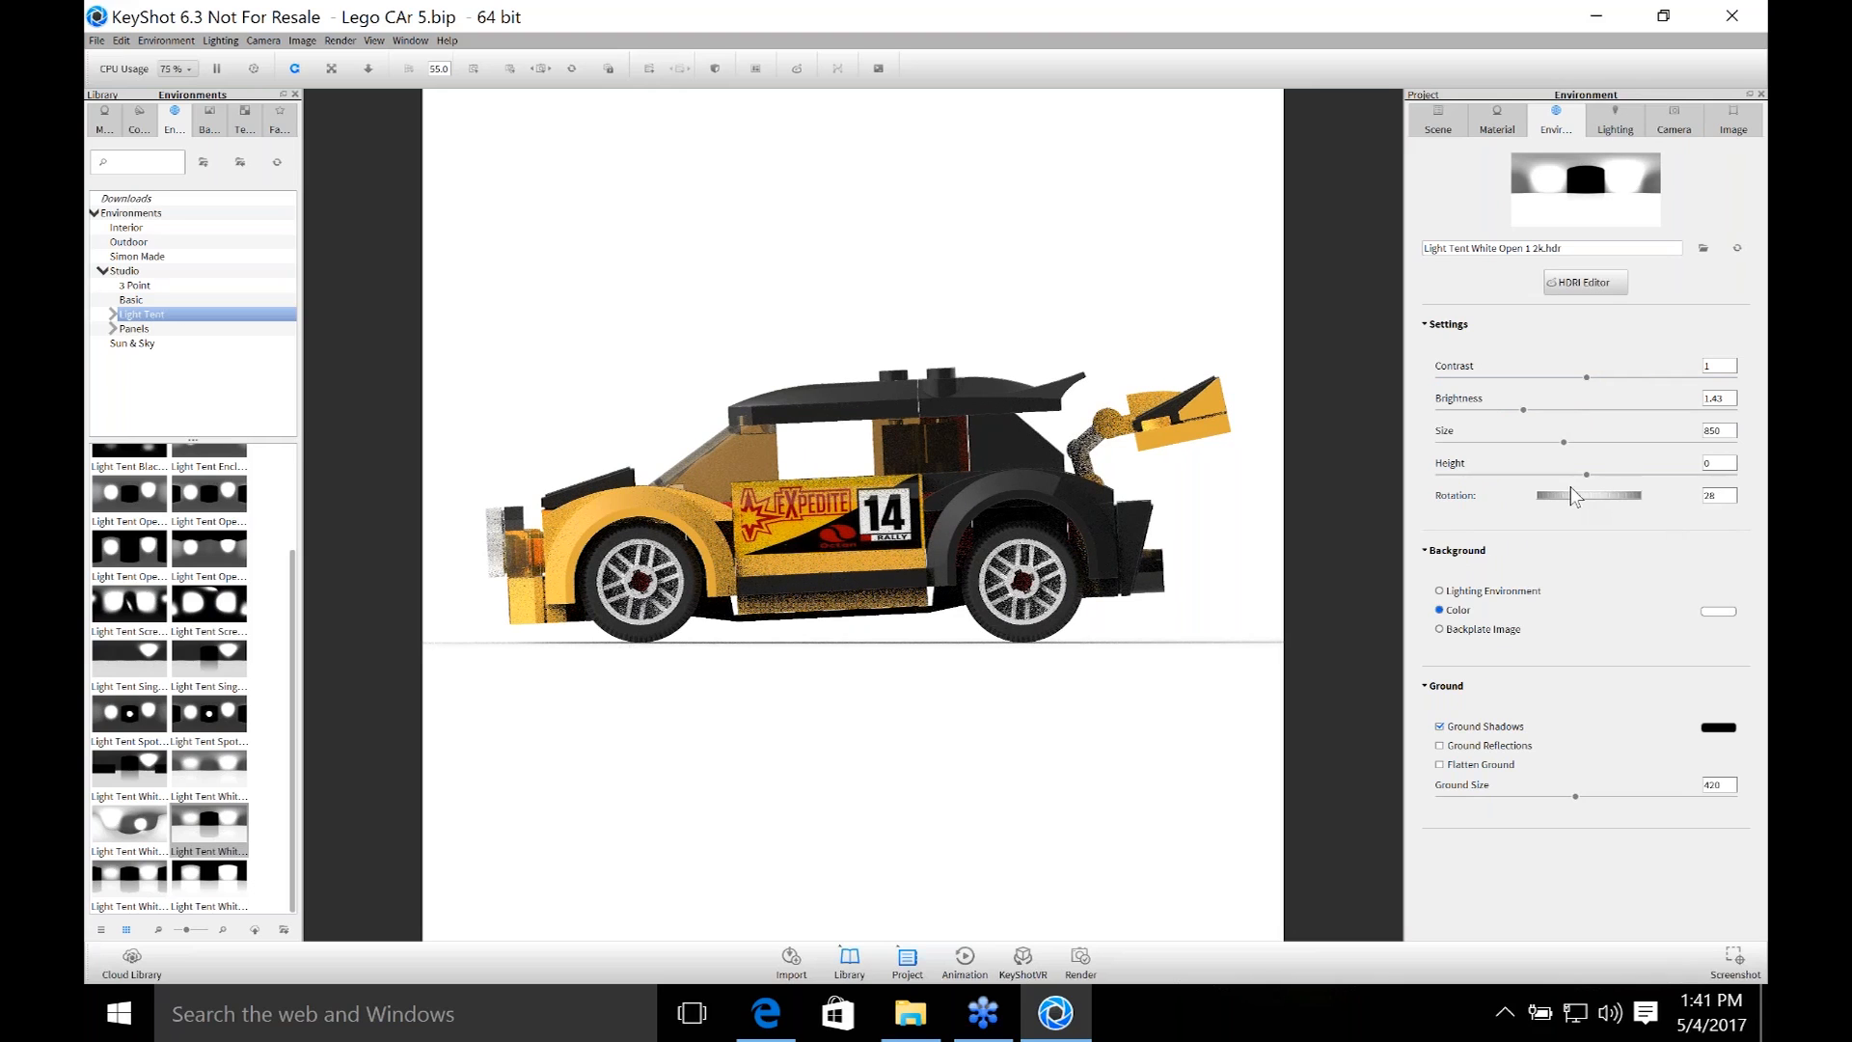
mouse_move(1570, 495)
left_mouse_down()
mouse_move(1676, 500)
mouse_move(1566, 501)
left_mouse_up()
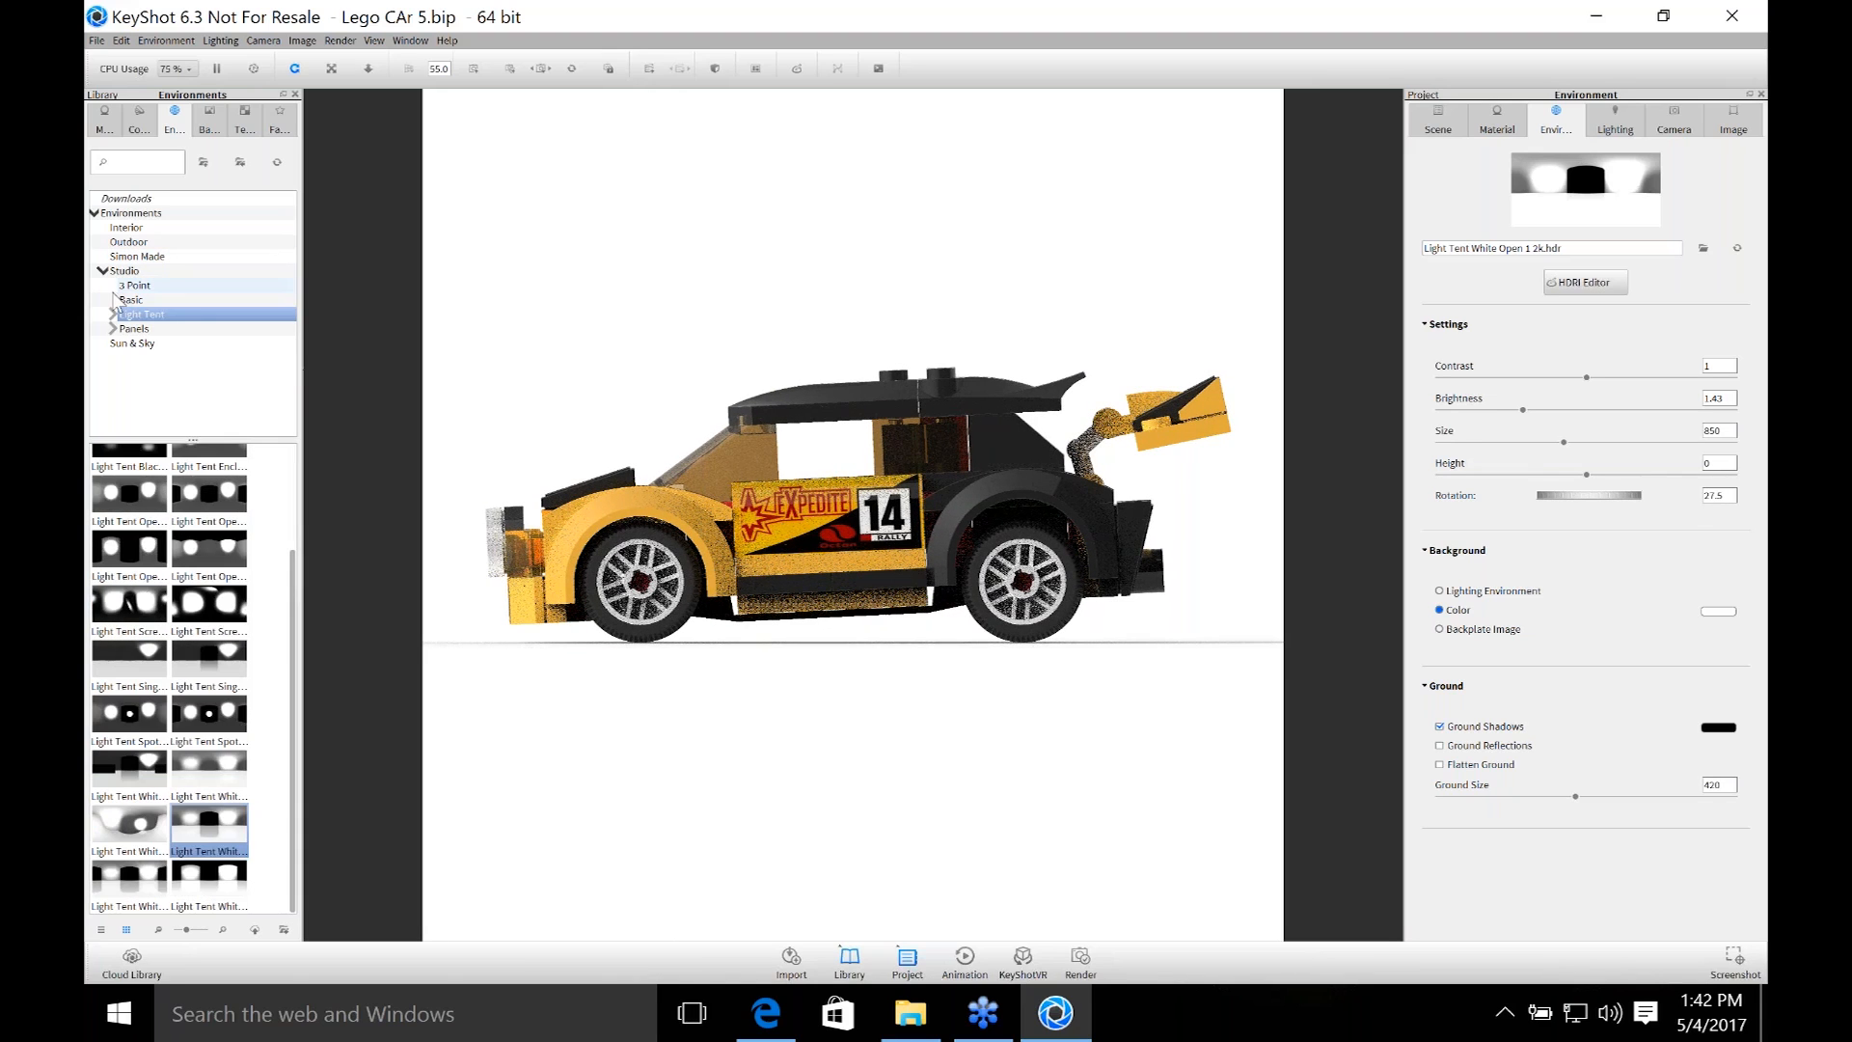
Light the car with the Lego 1 environment from the Simon Made folder again.
left_click(142, 257)
left_click_drag(129, 522, 96, 490)
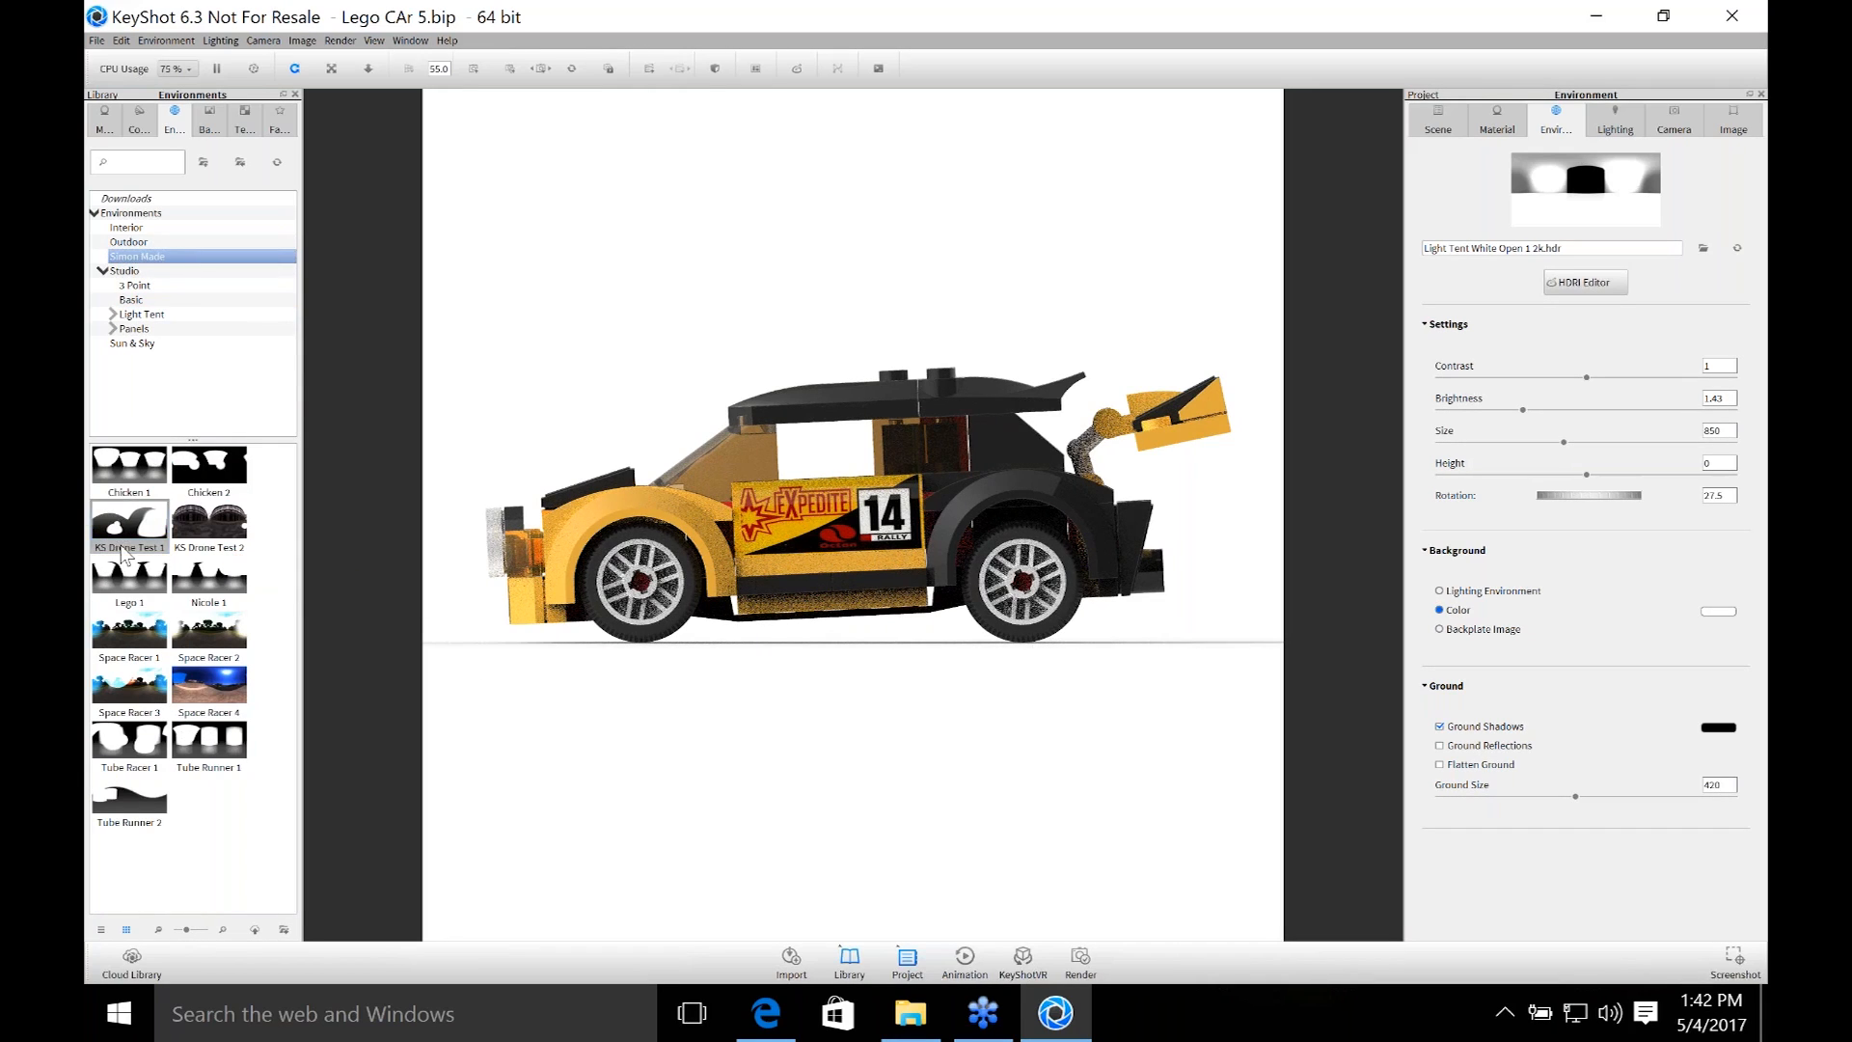
left_click_drag(130, 577, 897, 731)
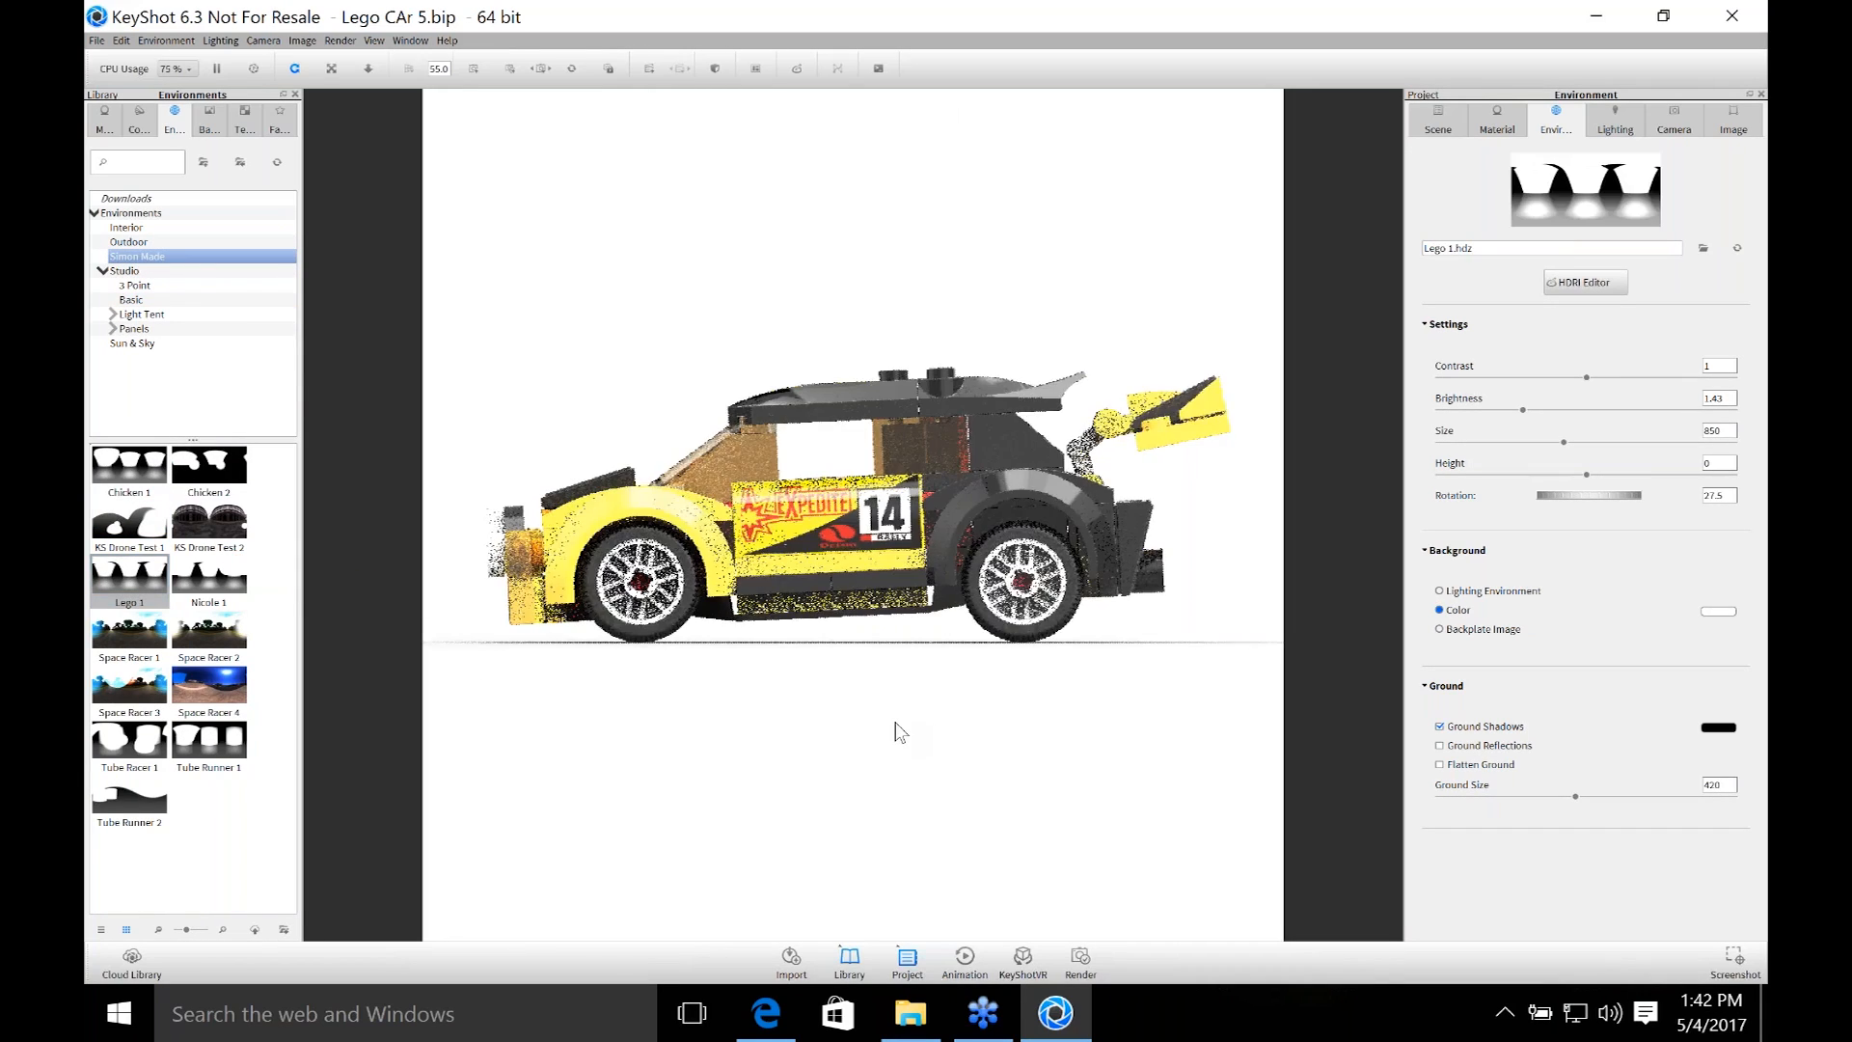
Set the Lego 1 environment's brightness to 1.
left_click_drag(1729, 398, 1693, 397)
type("1")
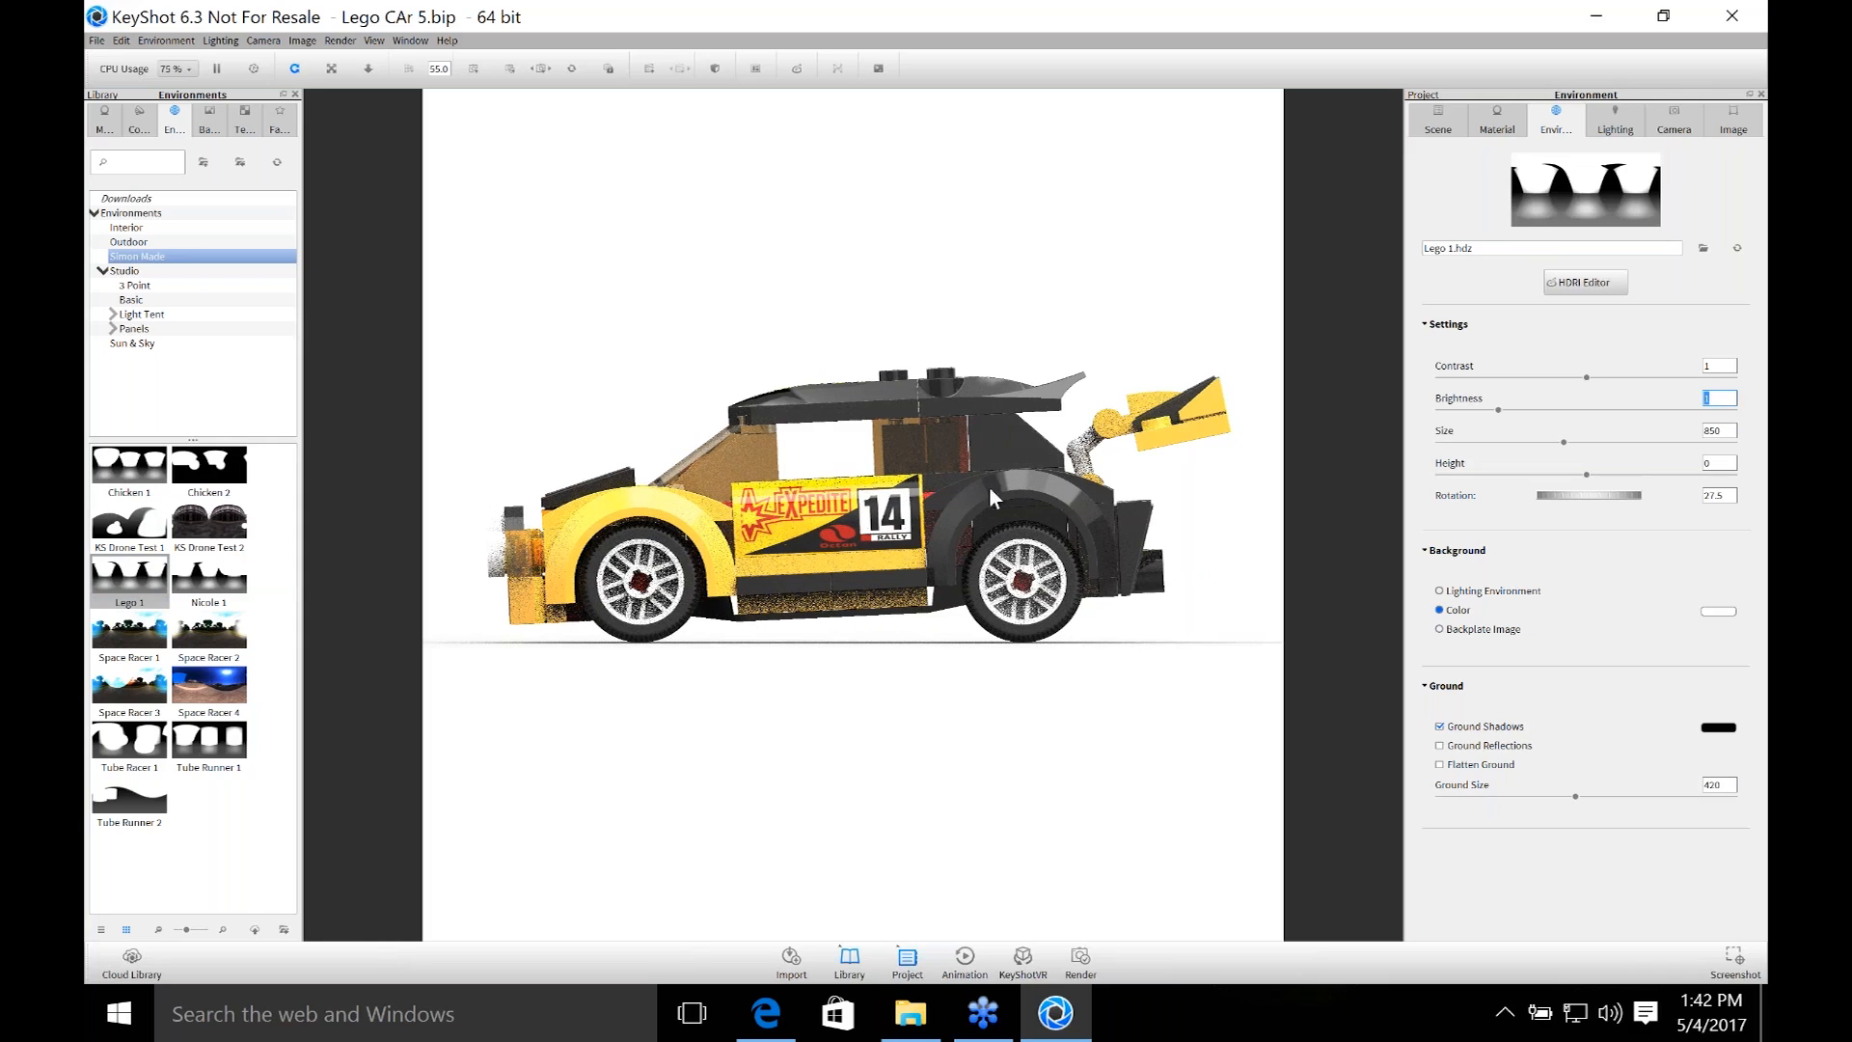
Set the roughness of the car's black body plastic to 0.02.
double_click(1039, 479)
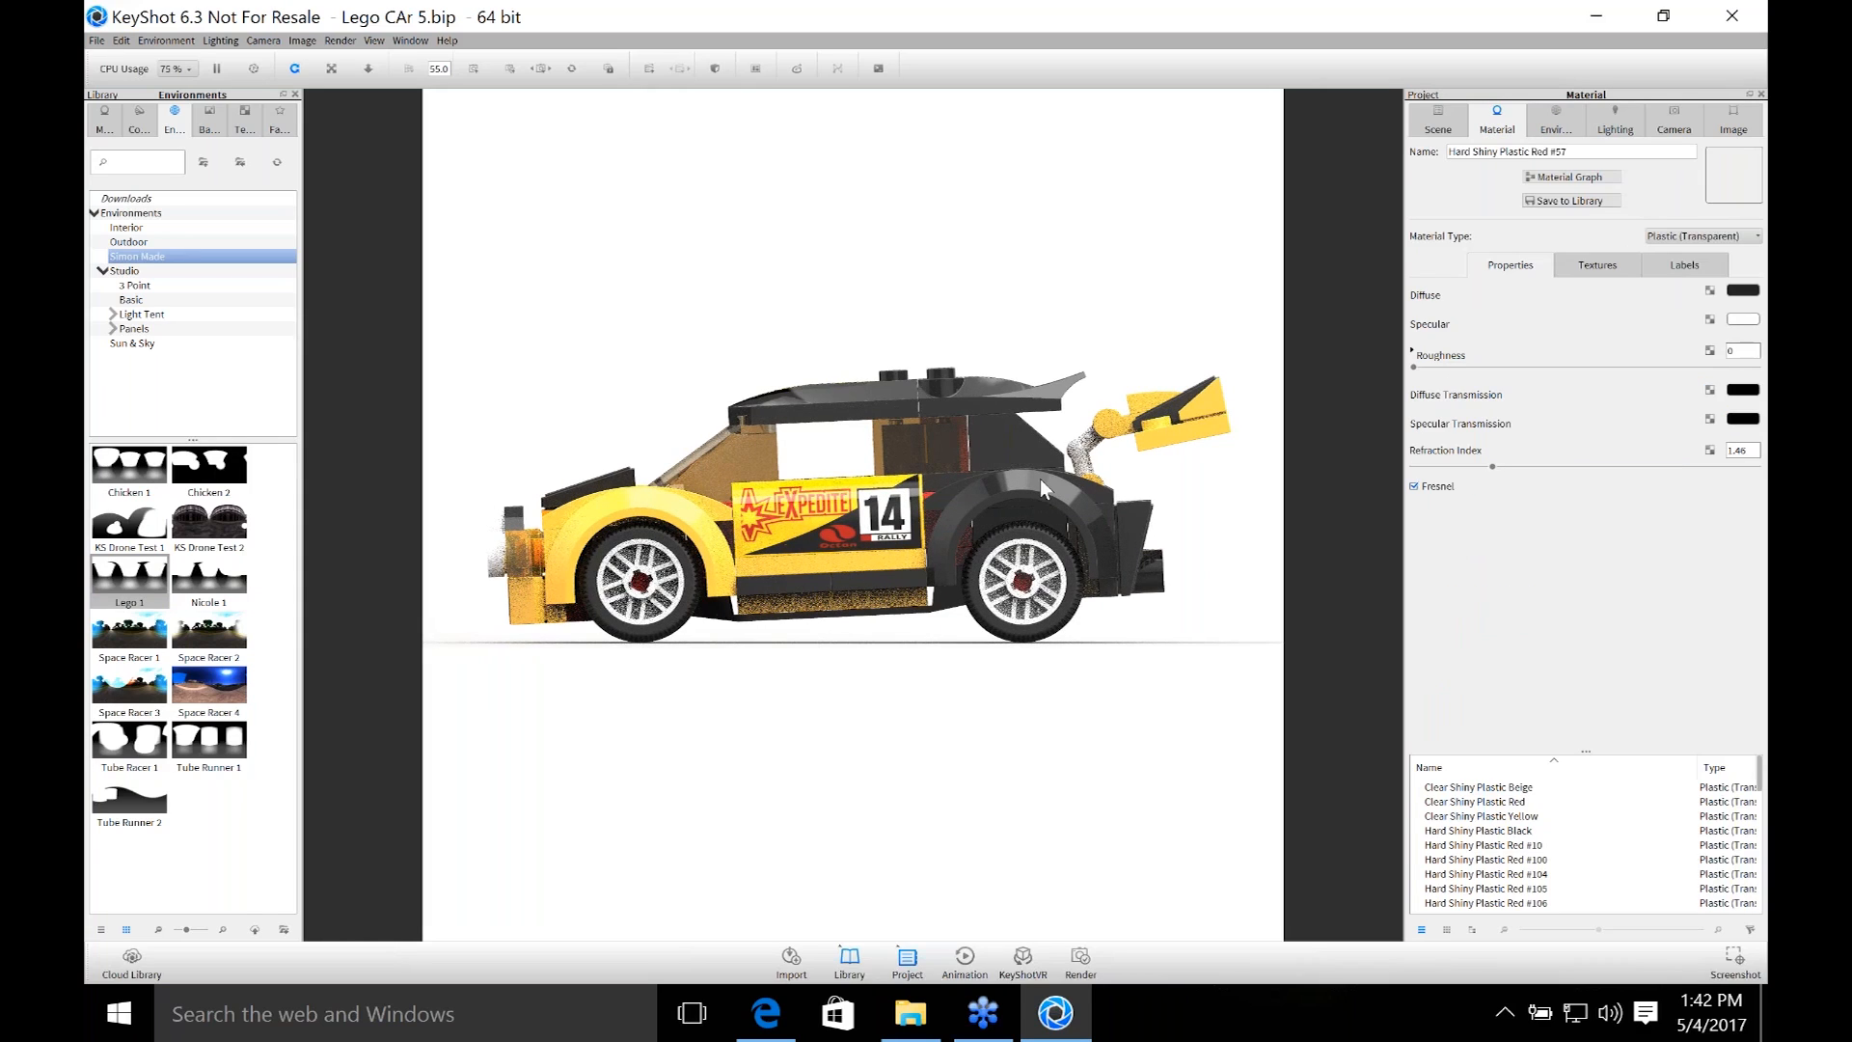
double_click(1741, 350)
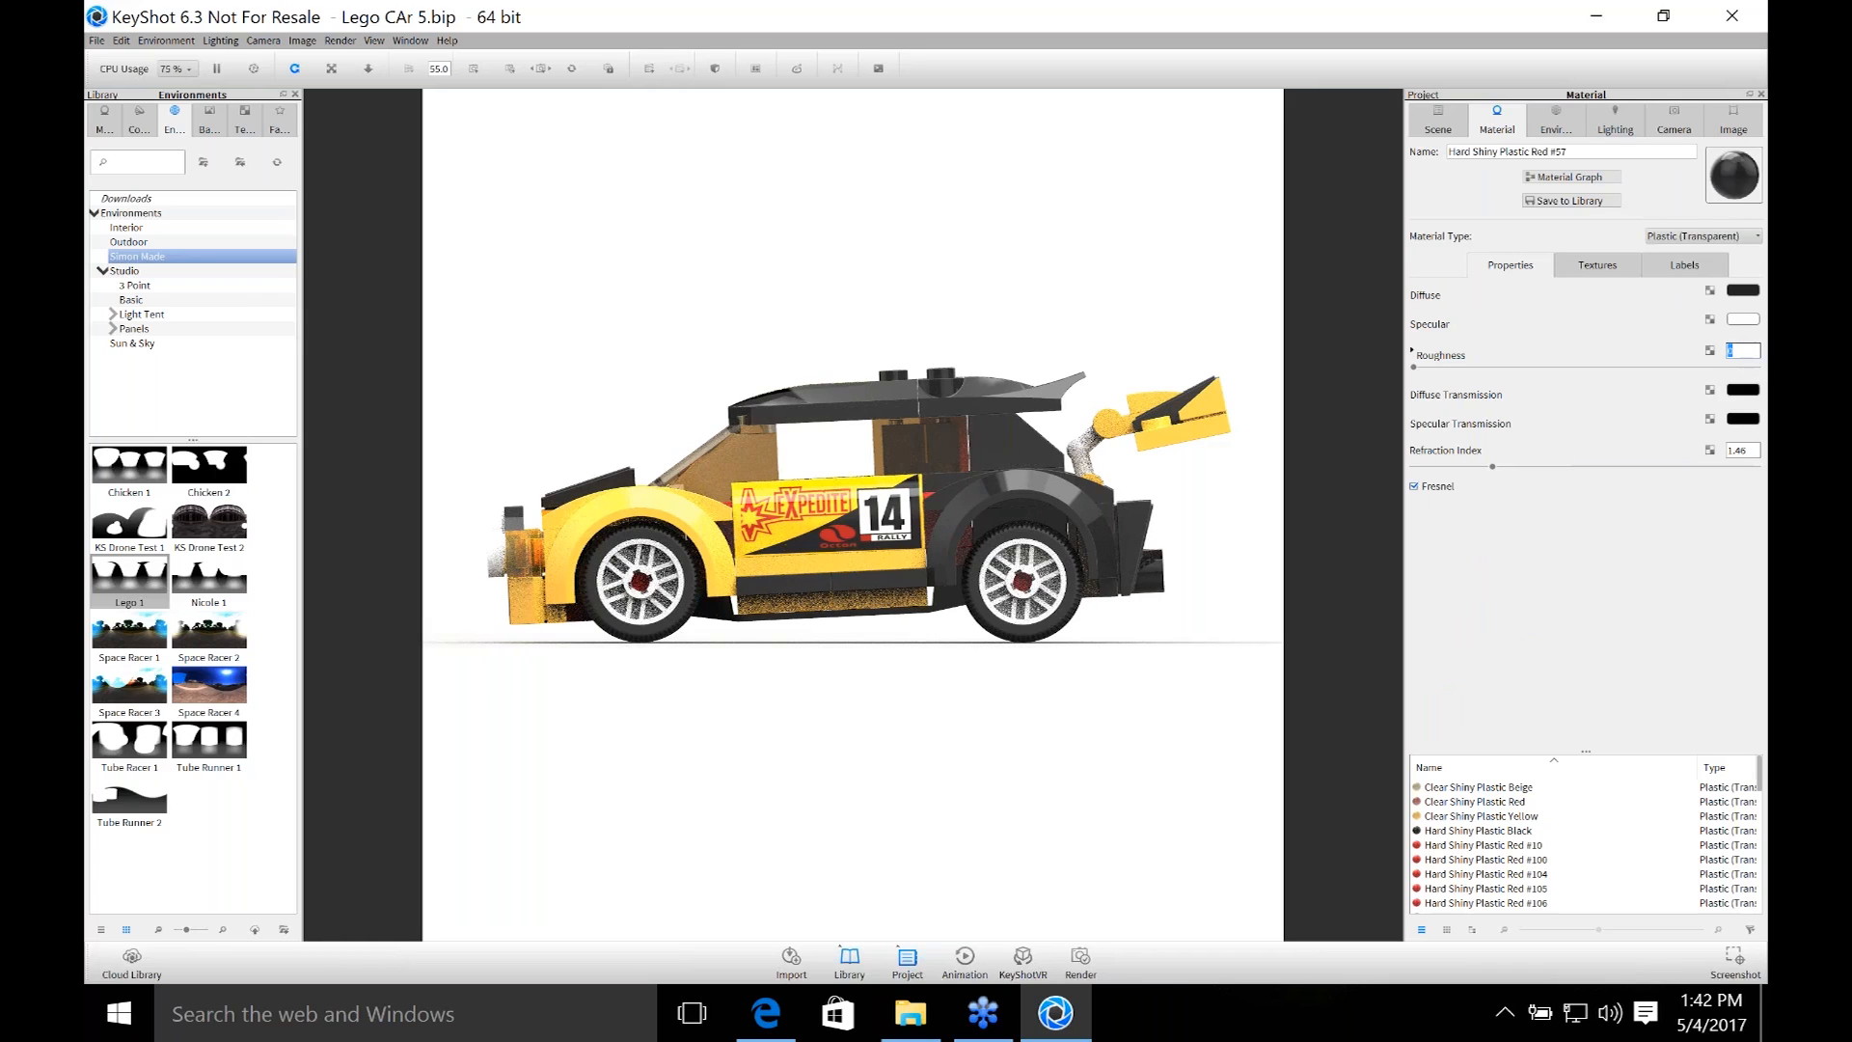
type(".01")
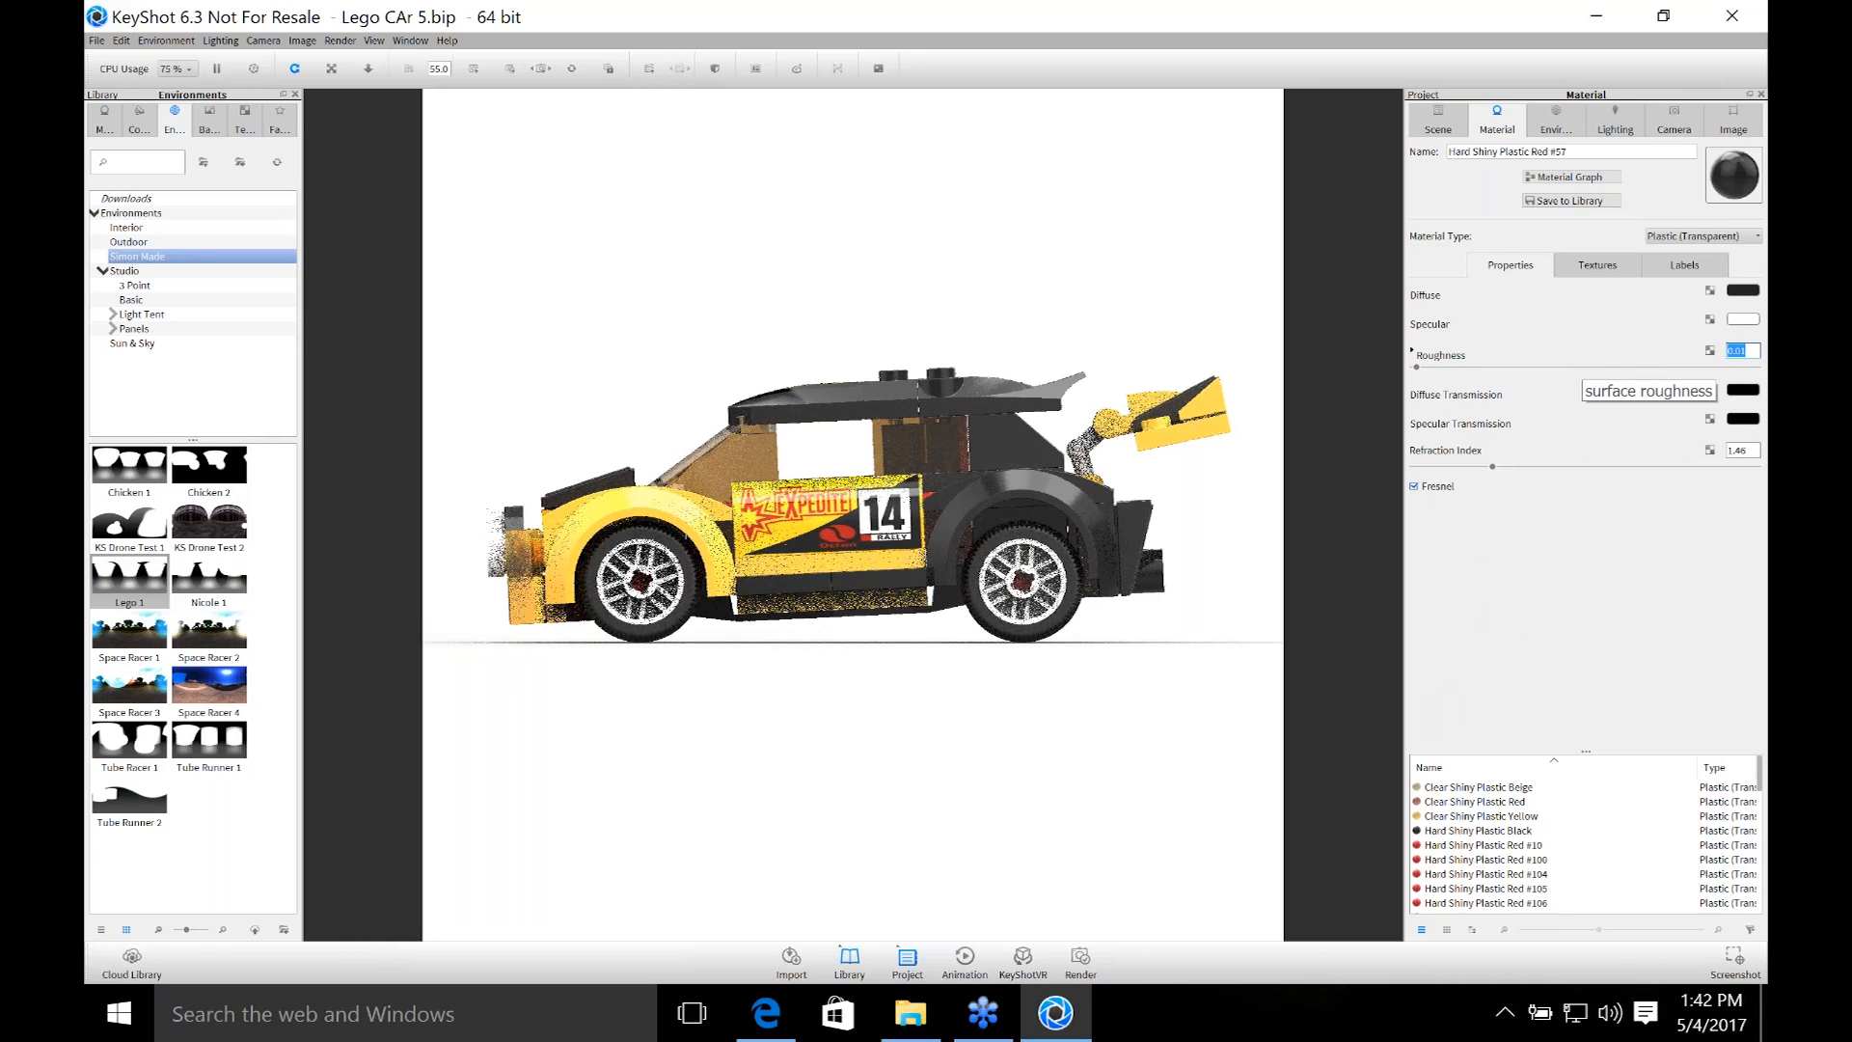
key("BackSpace")
type("0.02")
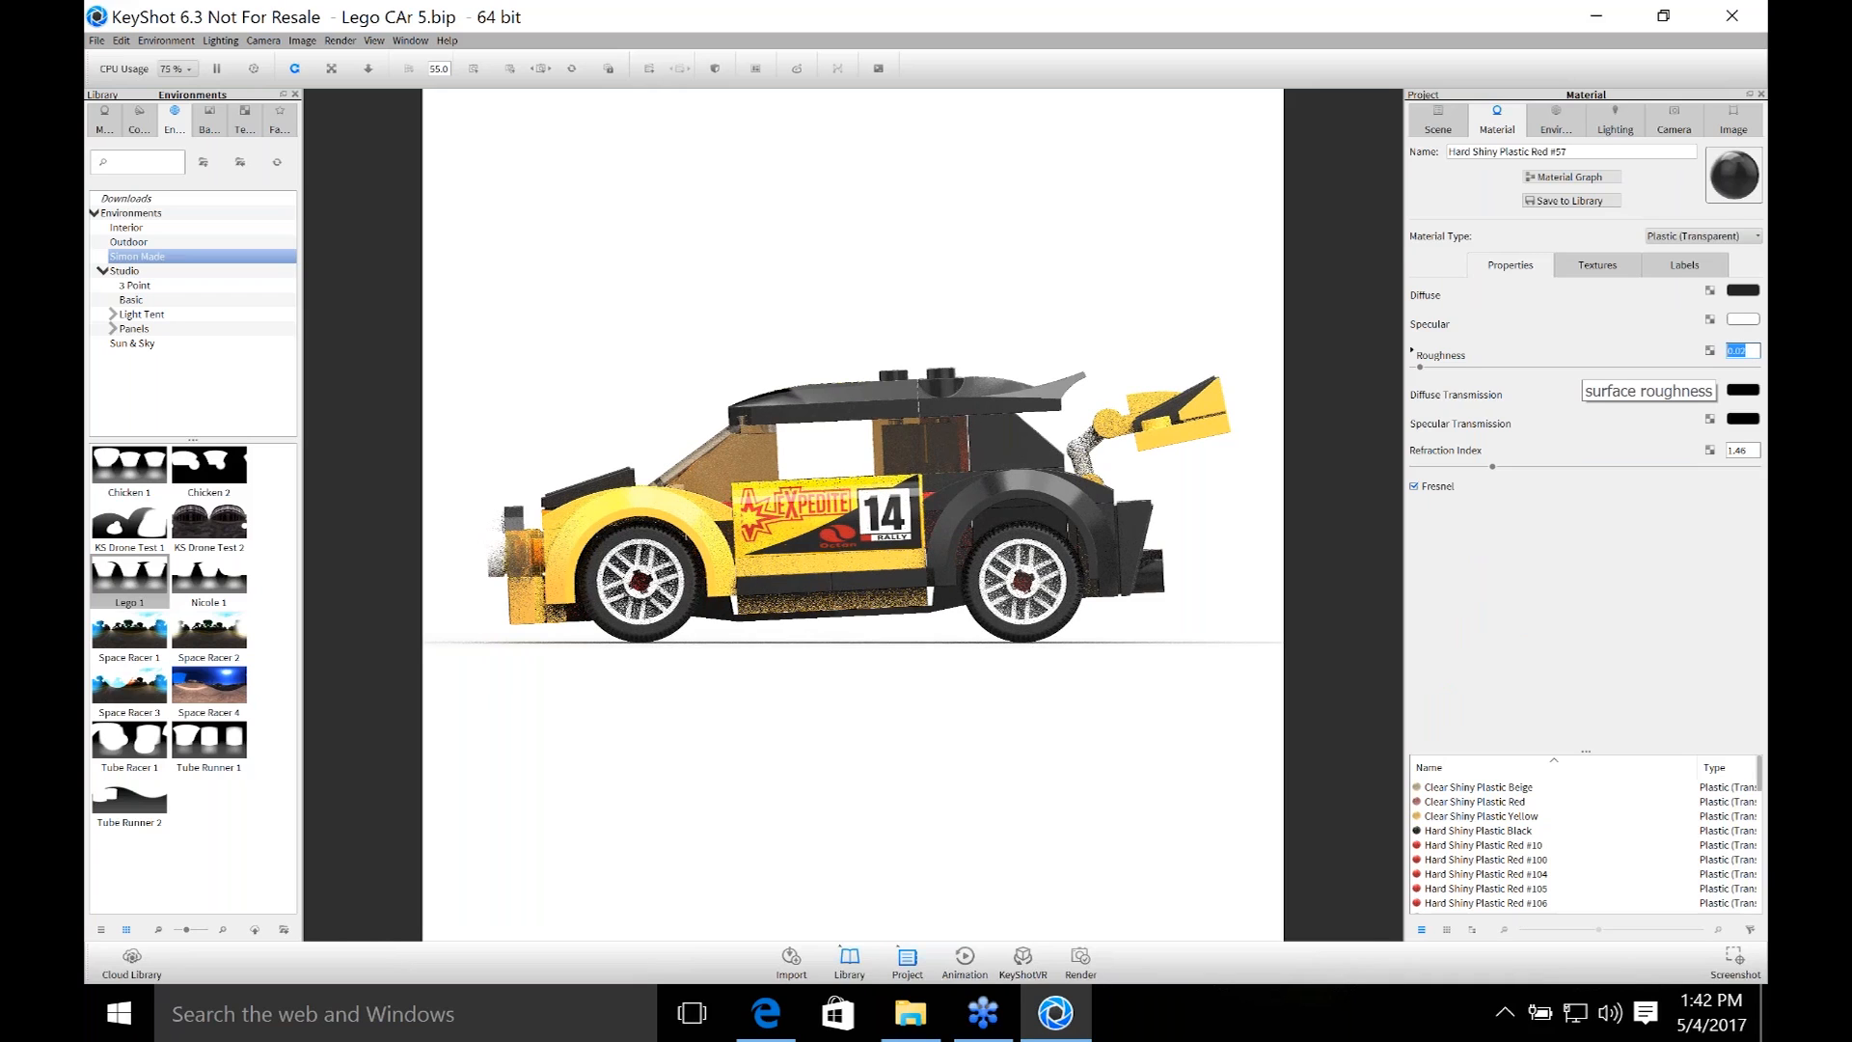
key("Return")
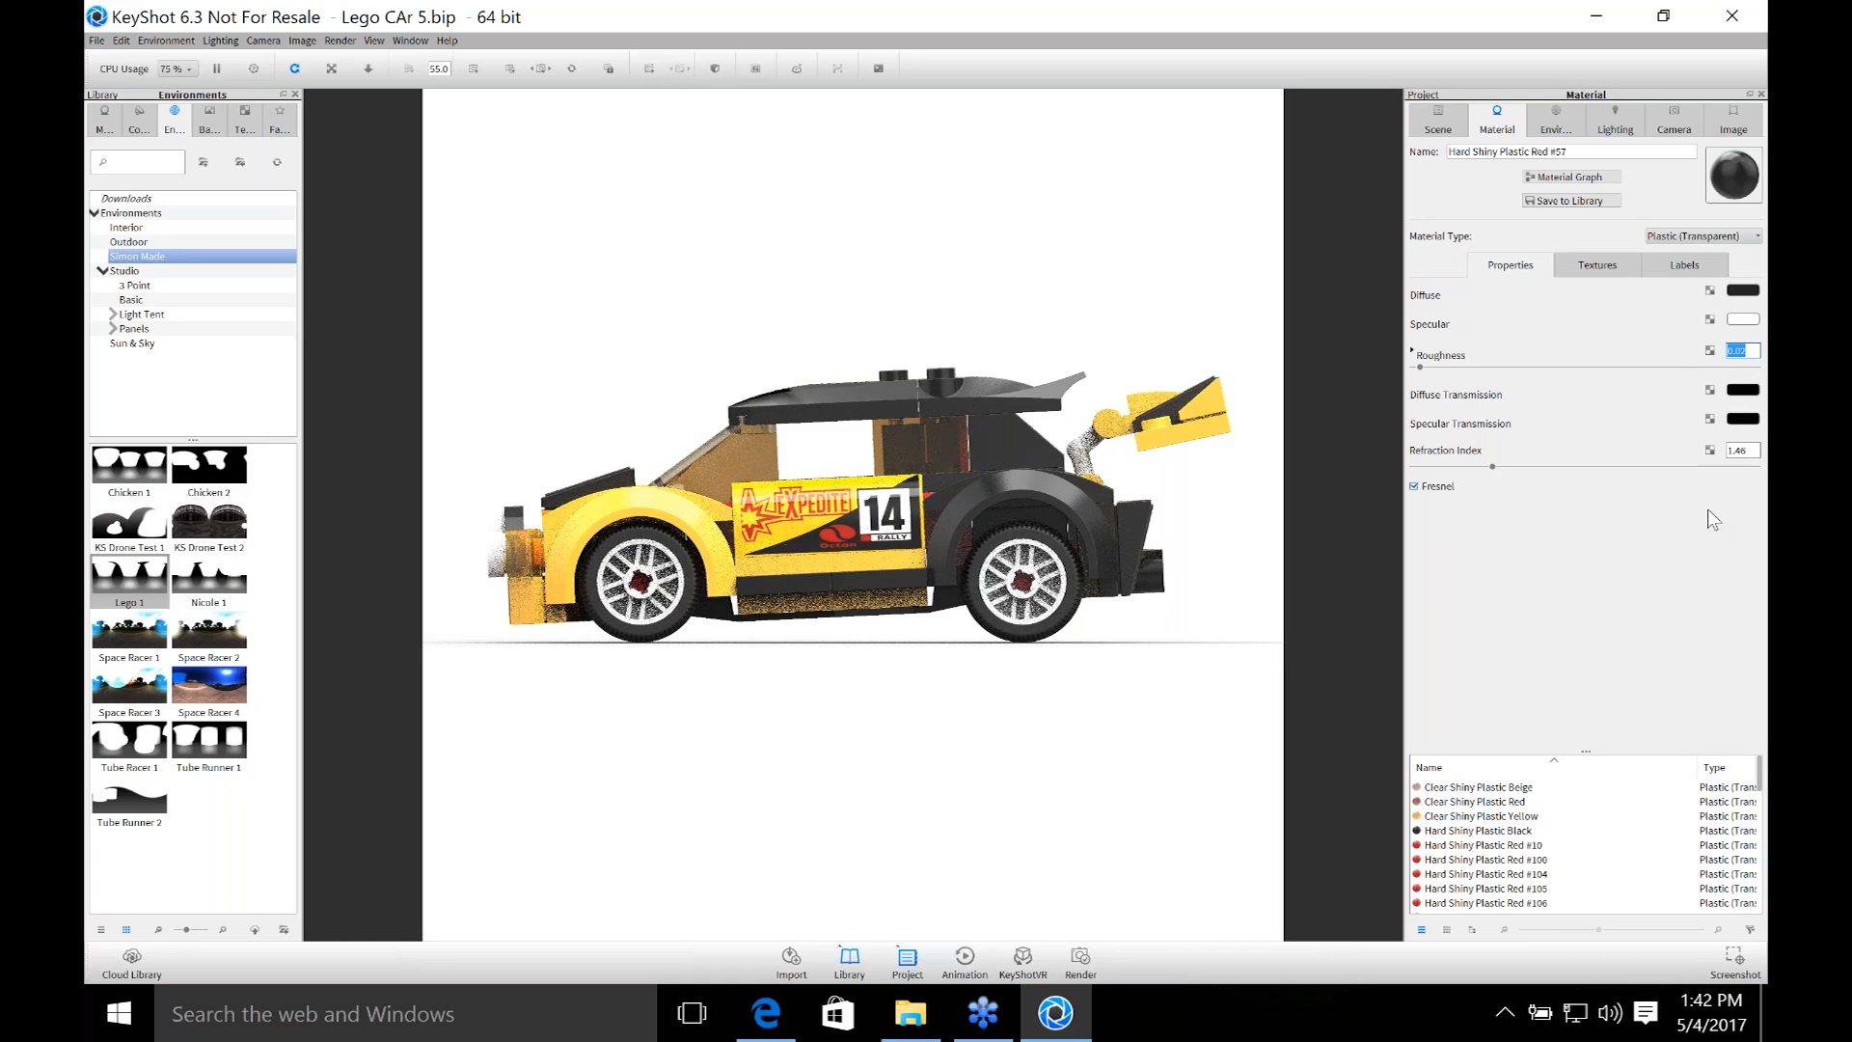
Rotate the lighting environment to 54.5 degrees.
left_click(1563, 124)
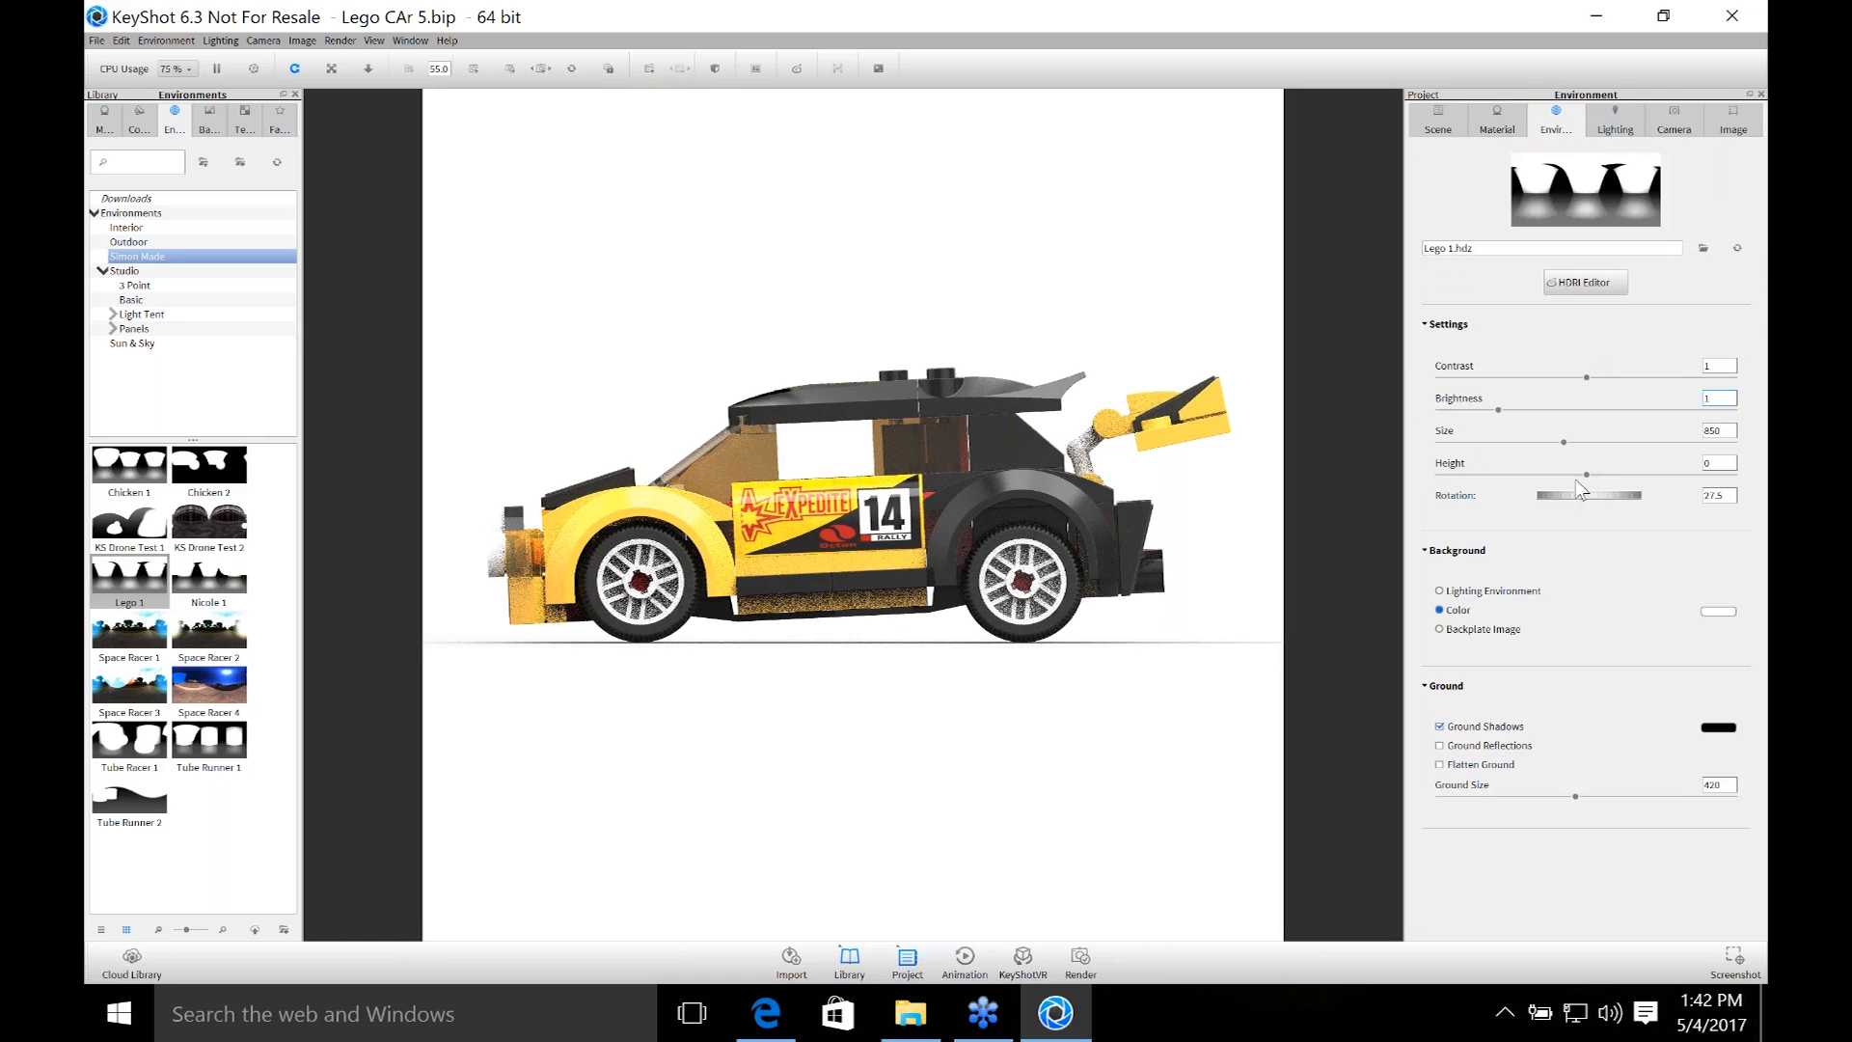
mouse_move(1578, 494)
left_mouse_down()
mouse_move(1653, 505)
mouse_move(1608, 514)
left_mouse_up()
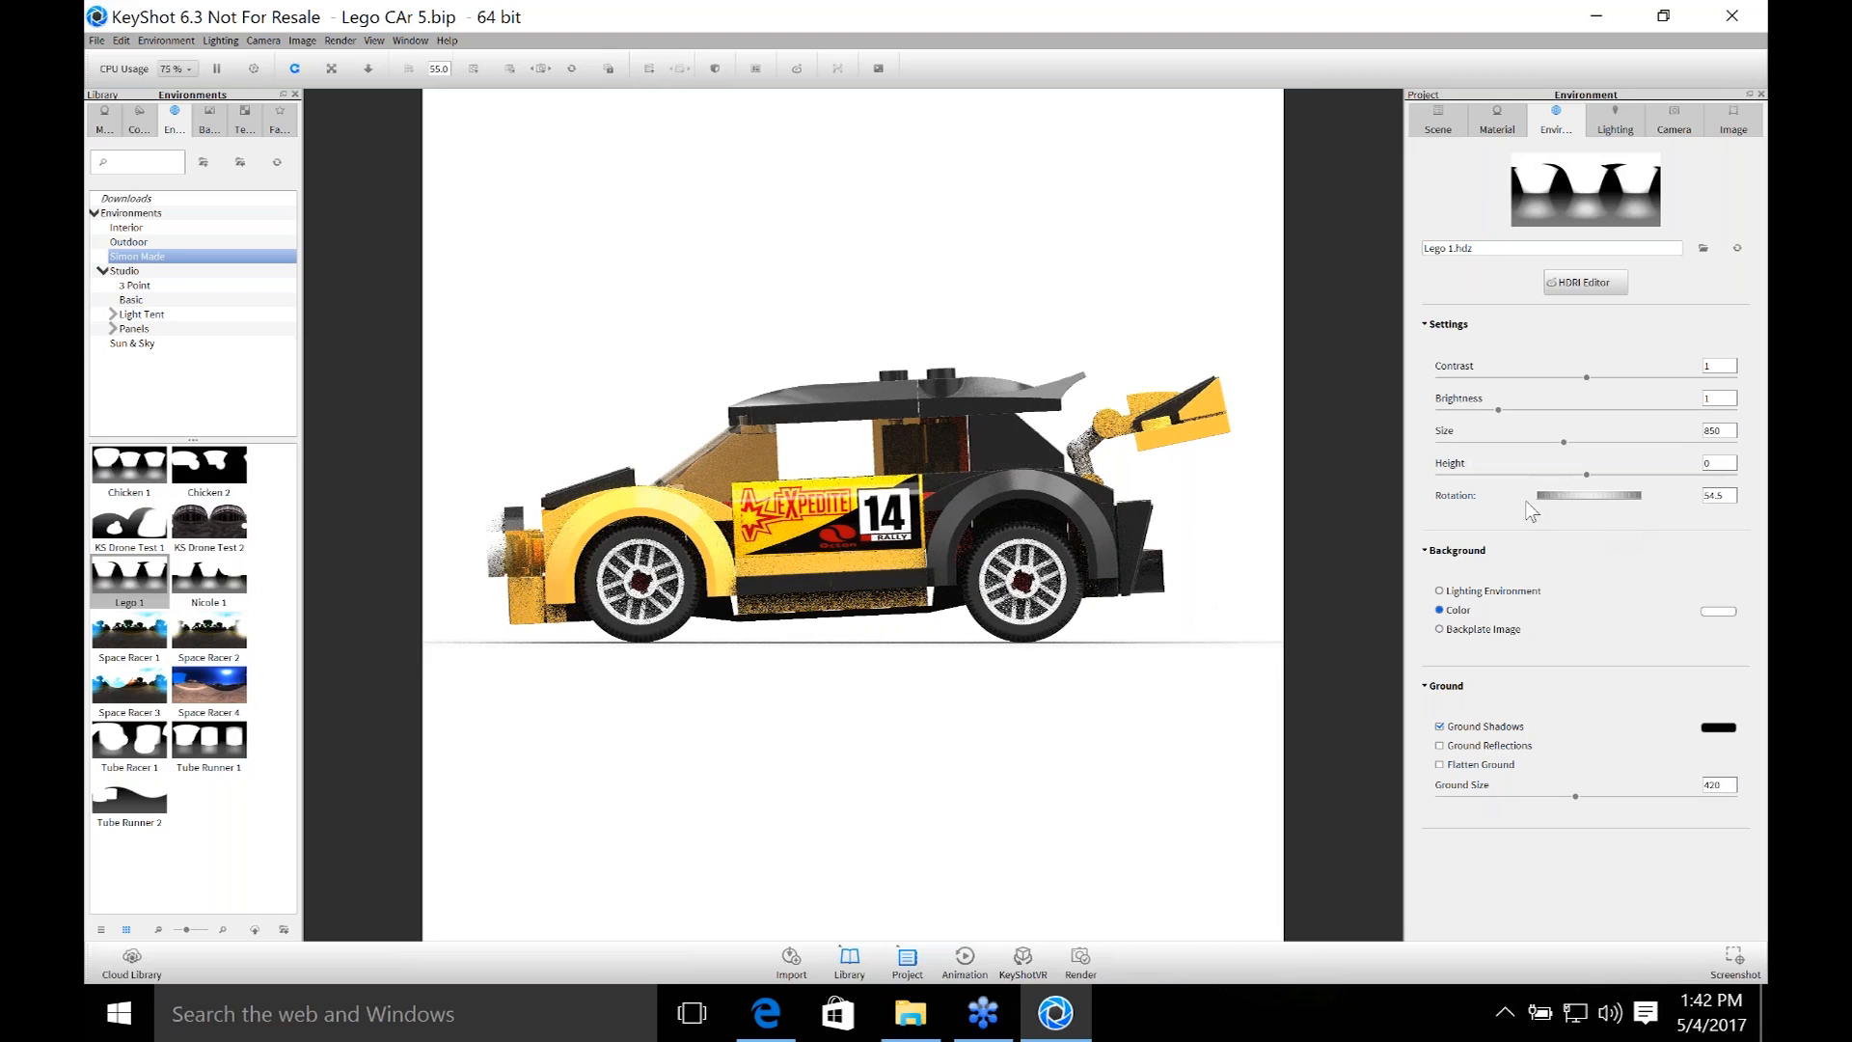
Duplicate the whole Lego Car All model group in the scene.
scroll(942, 669, "down", 2)
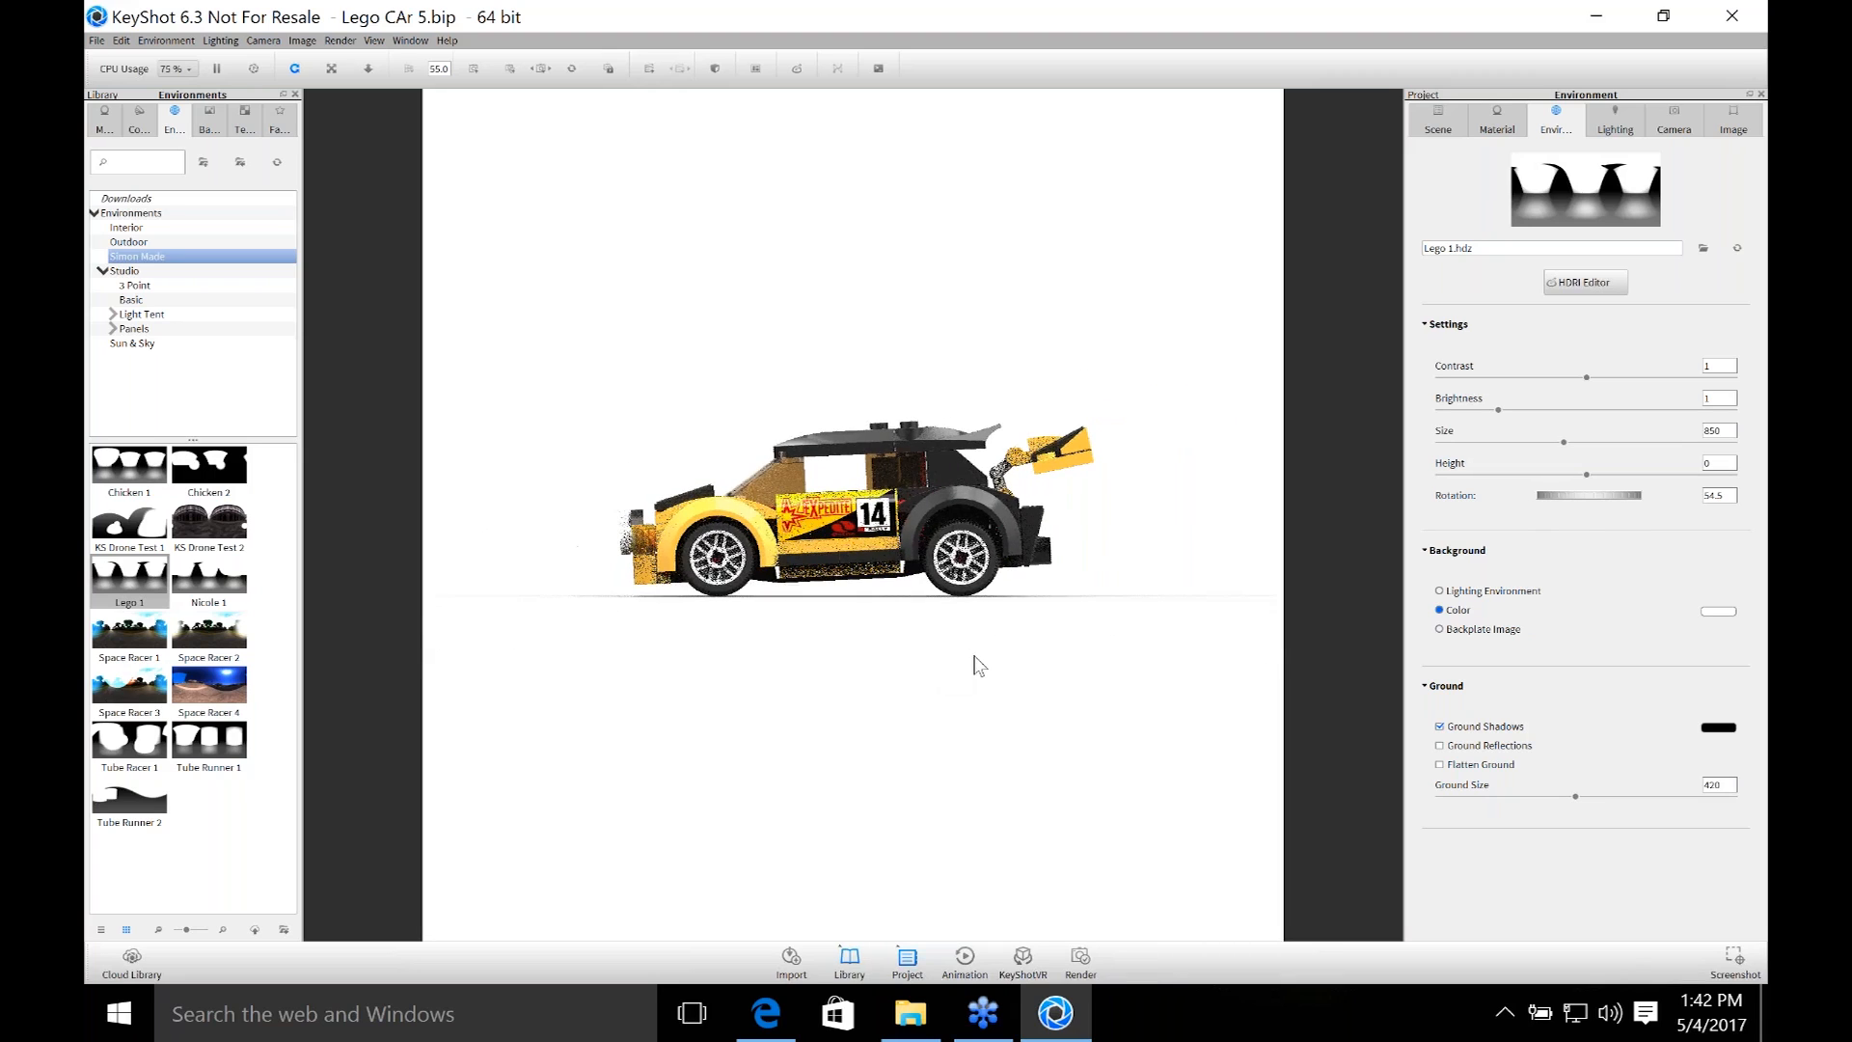
scroll(1088, 674, "down", 3)
middle_click_drag(1156, 669, 1171, 669)
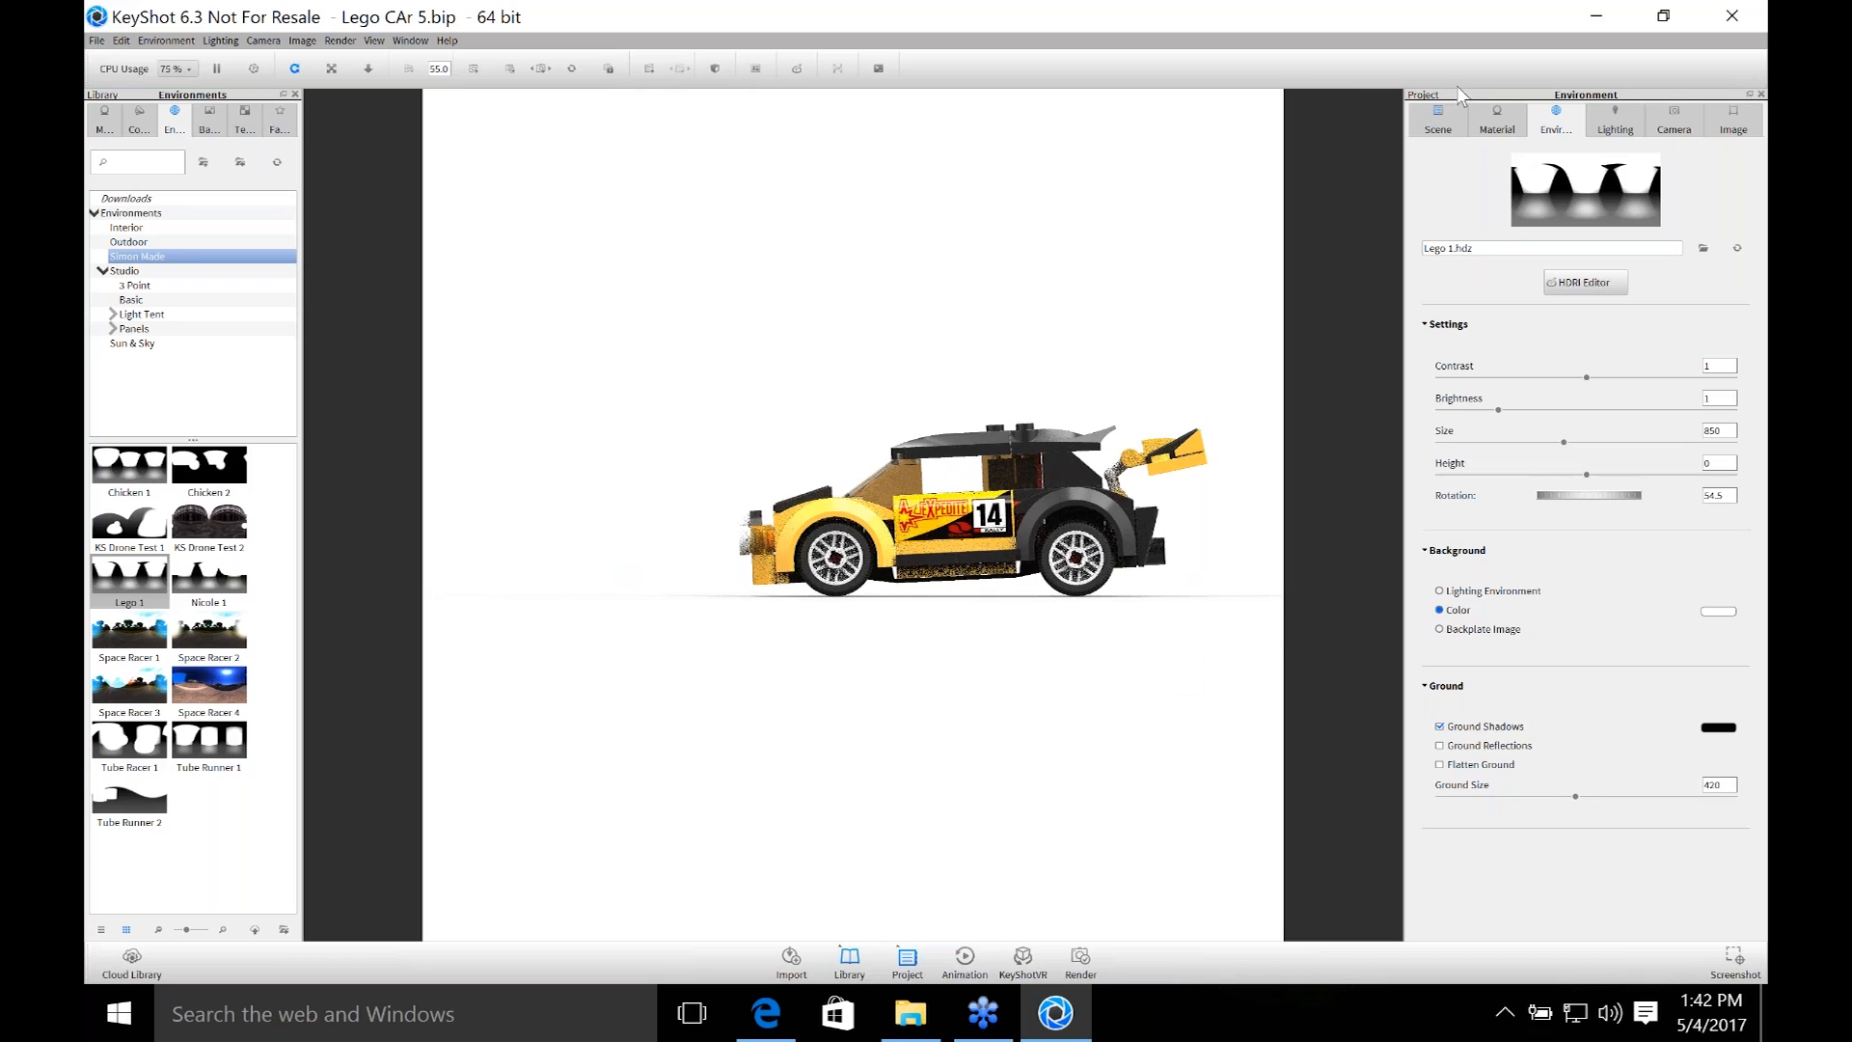
left_click(1498, 123)
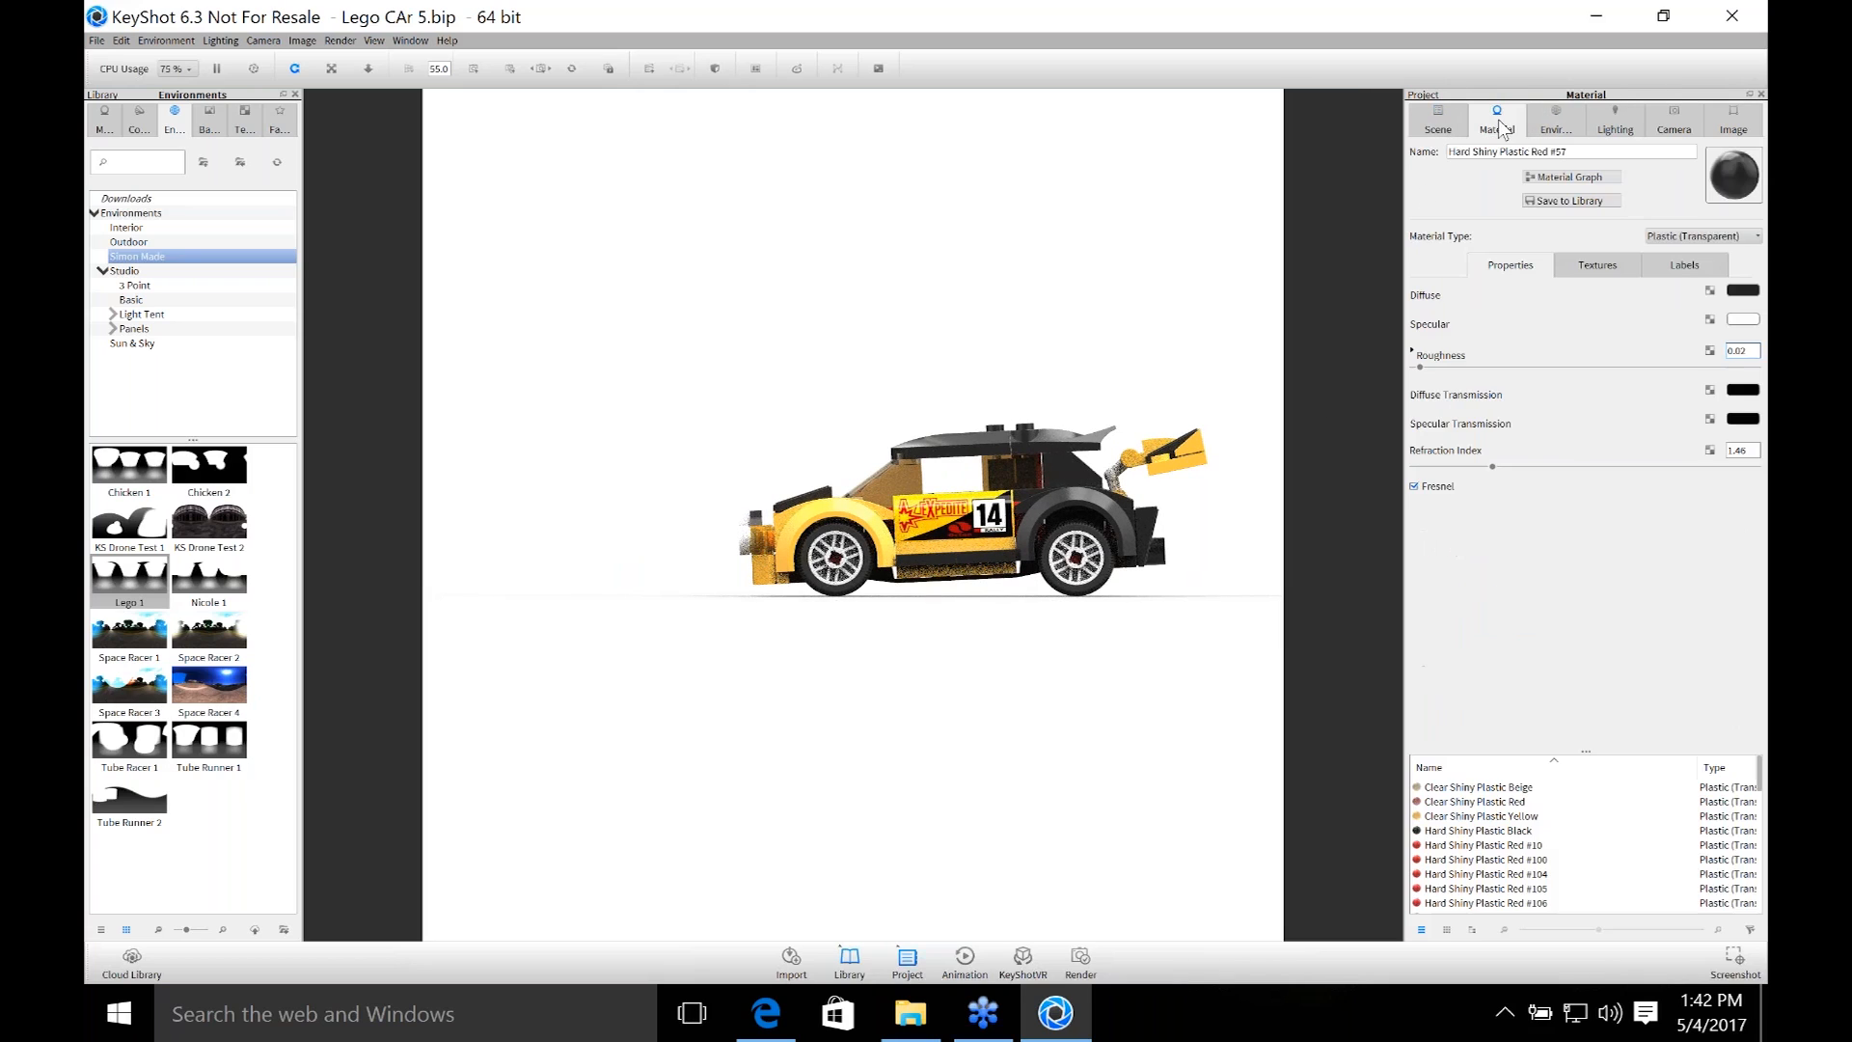
left_click(1458, 133)
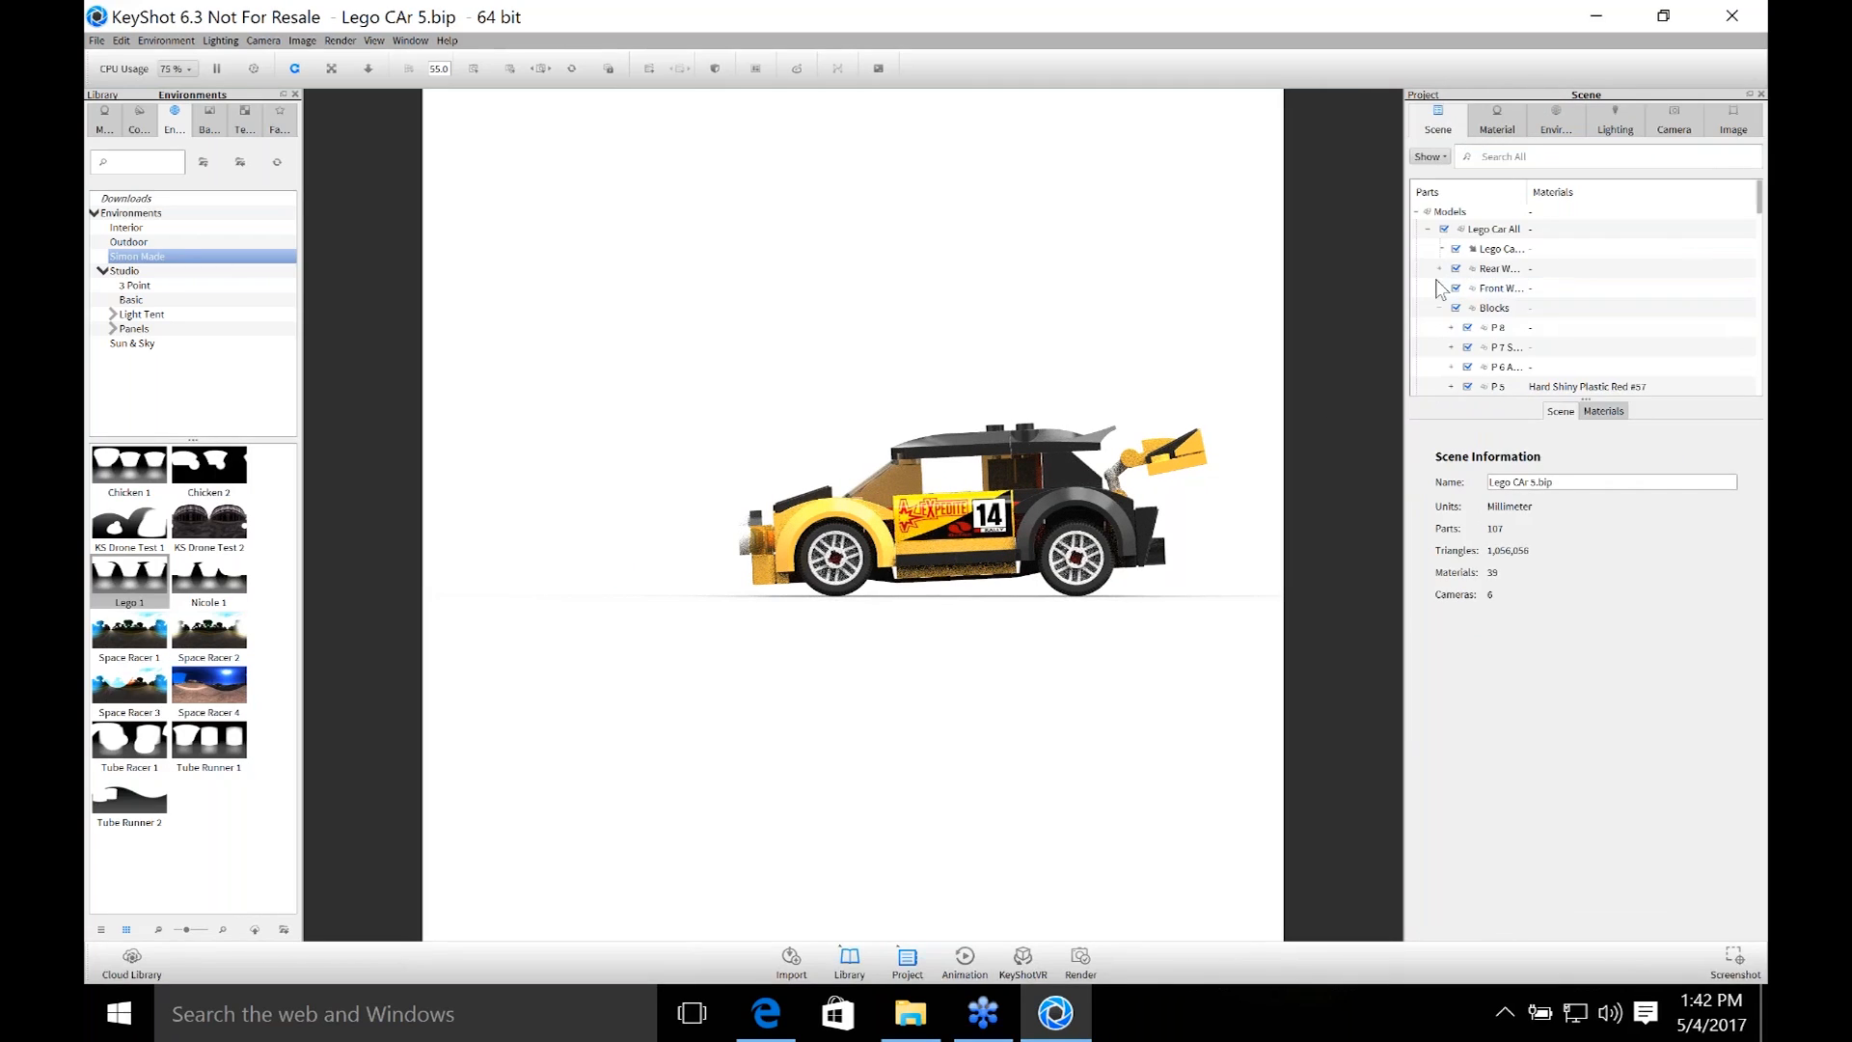
left_click(1429, 228)
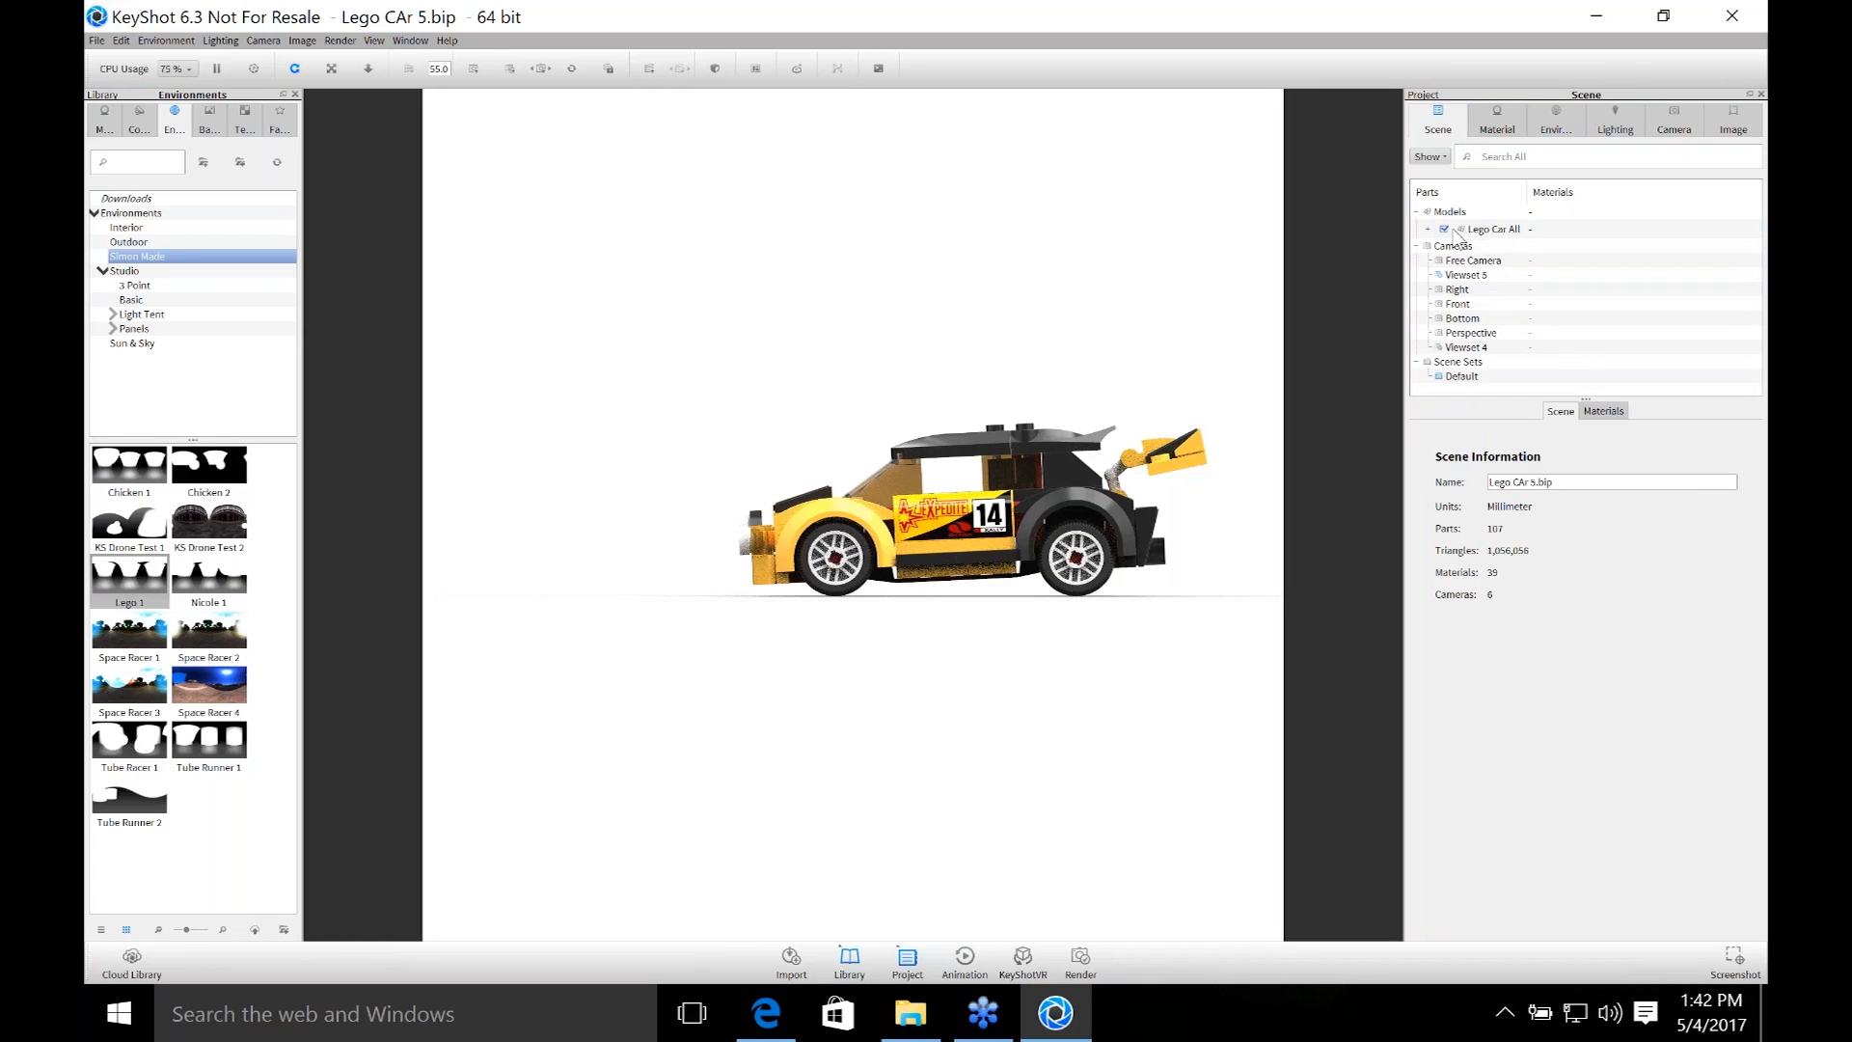
left_click(1472, 229)
right_click(1472, 229)
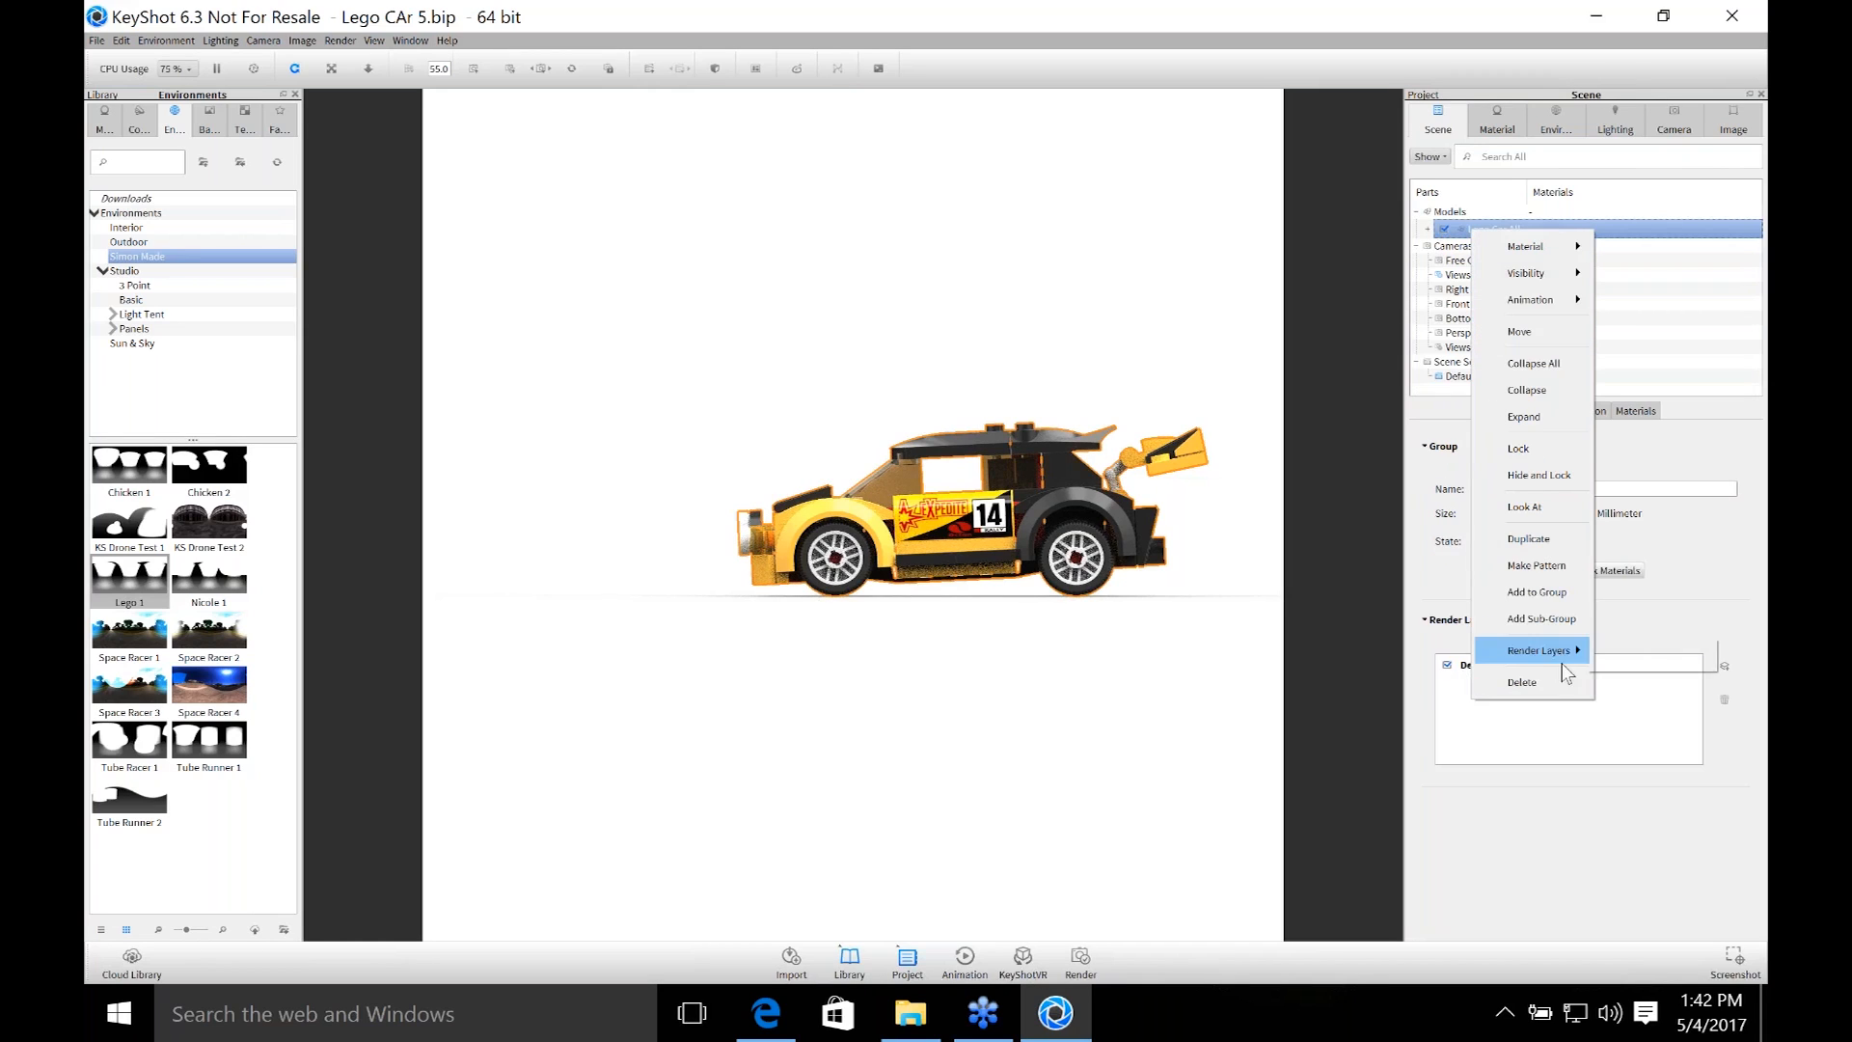
left_click(1562, 538)
Move the duplicated car along X to about -112.93 with the Move Tool, placing it in front of the original.
left_click(1506, 250)
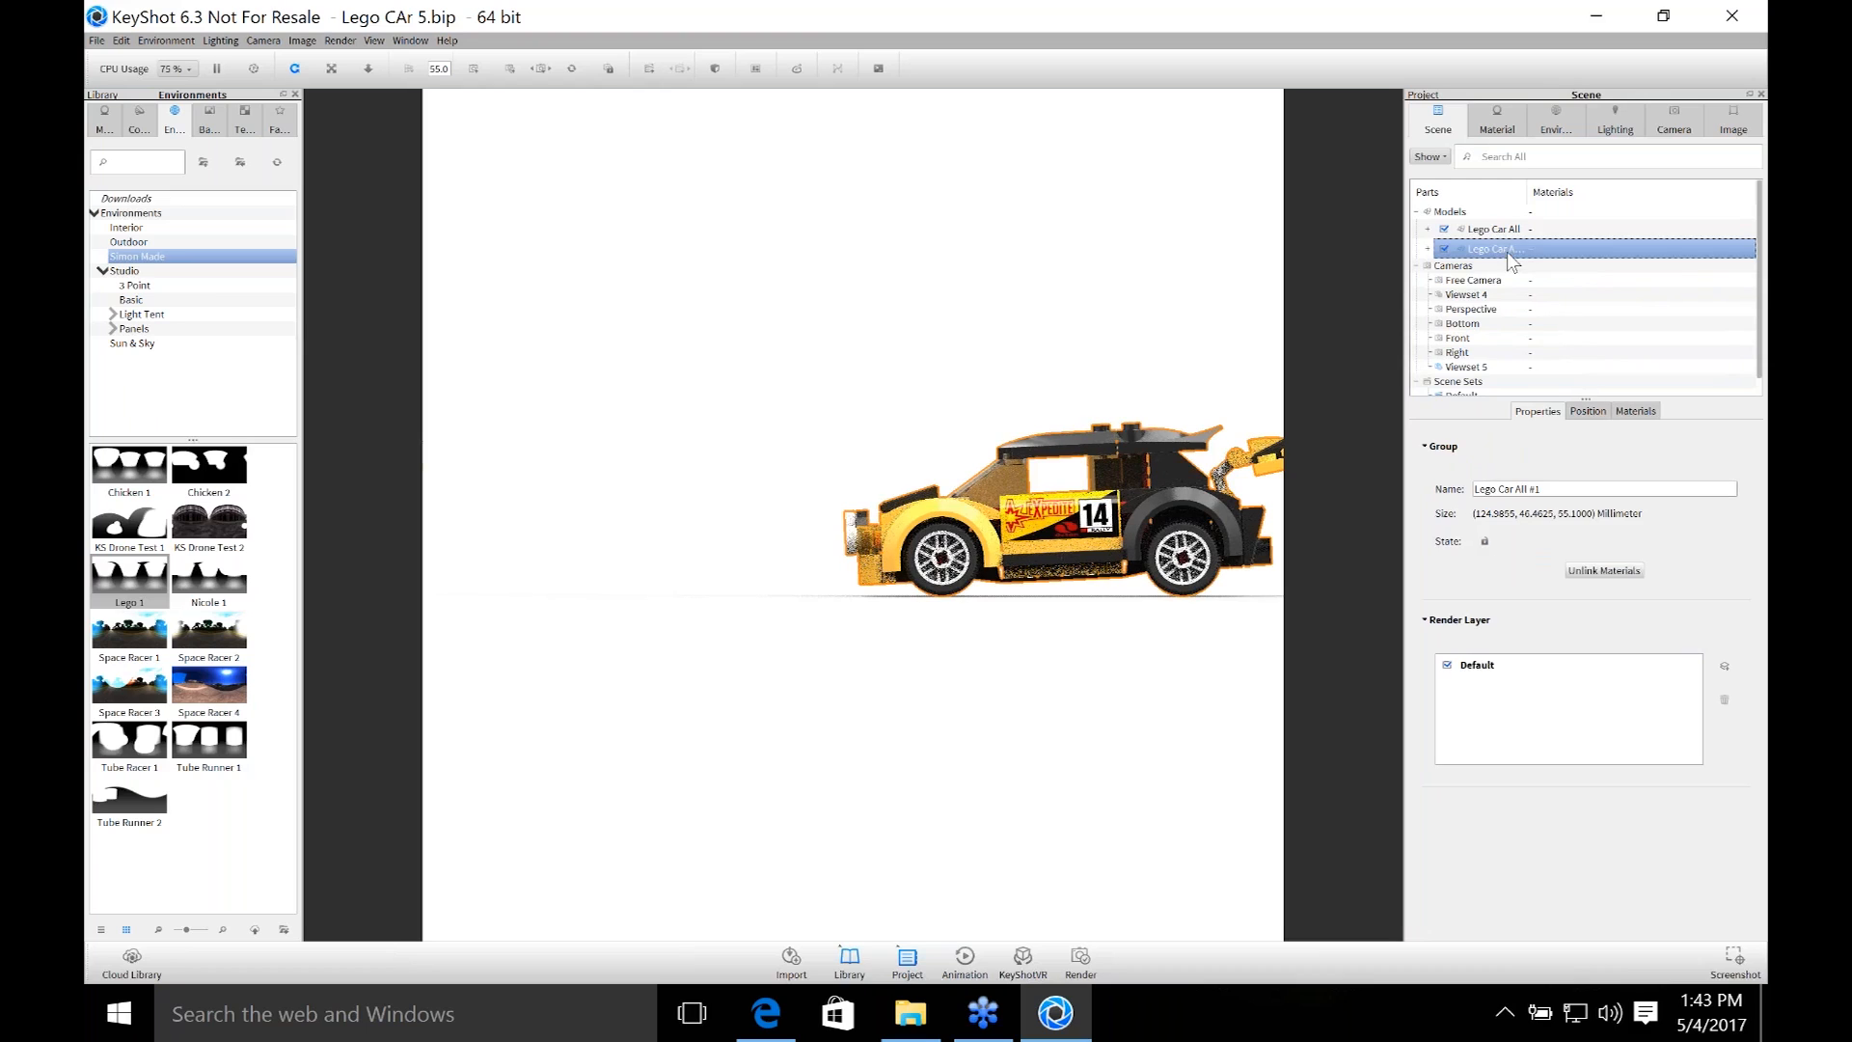
left_click(1586, 411)
left_click(1582, 442)
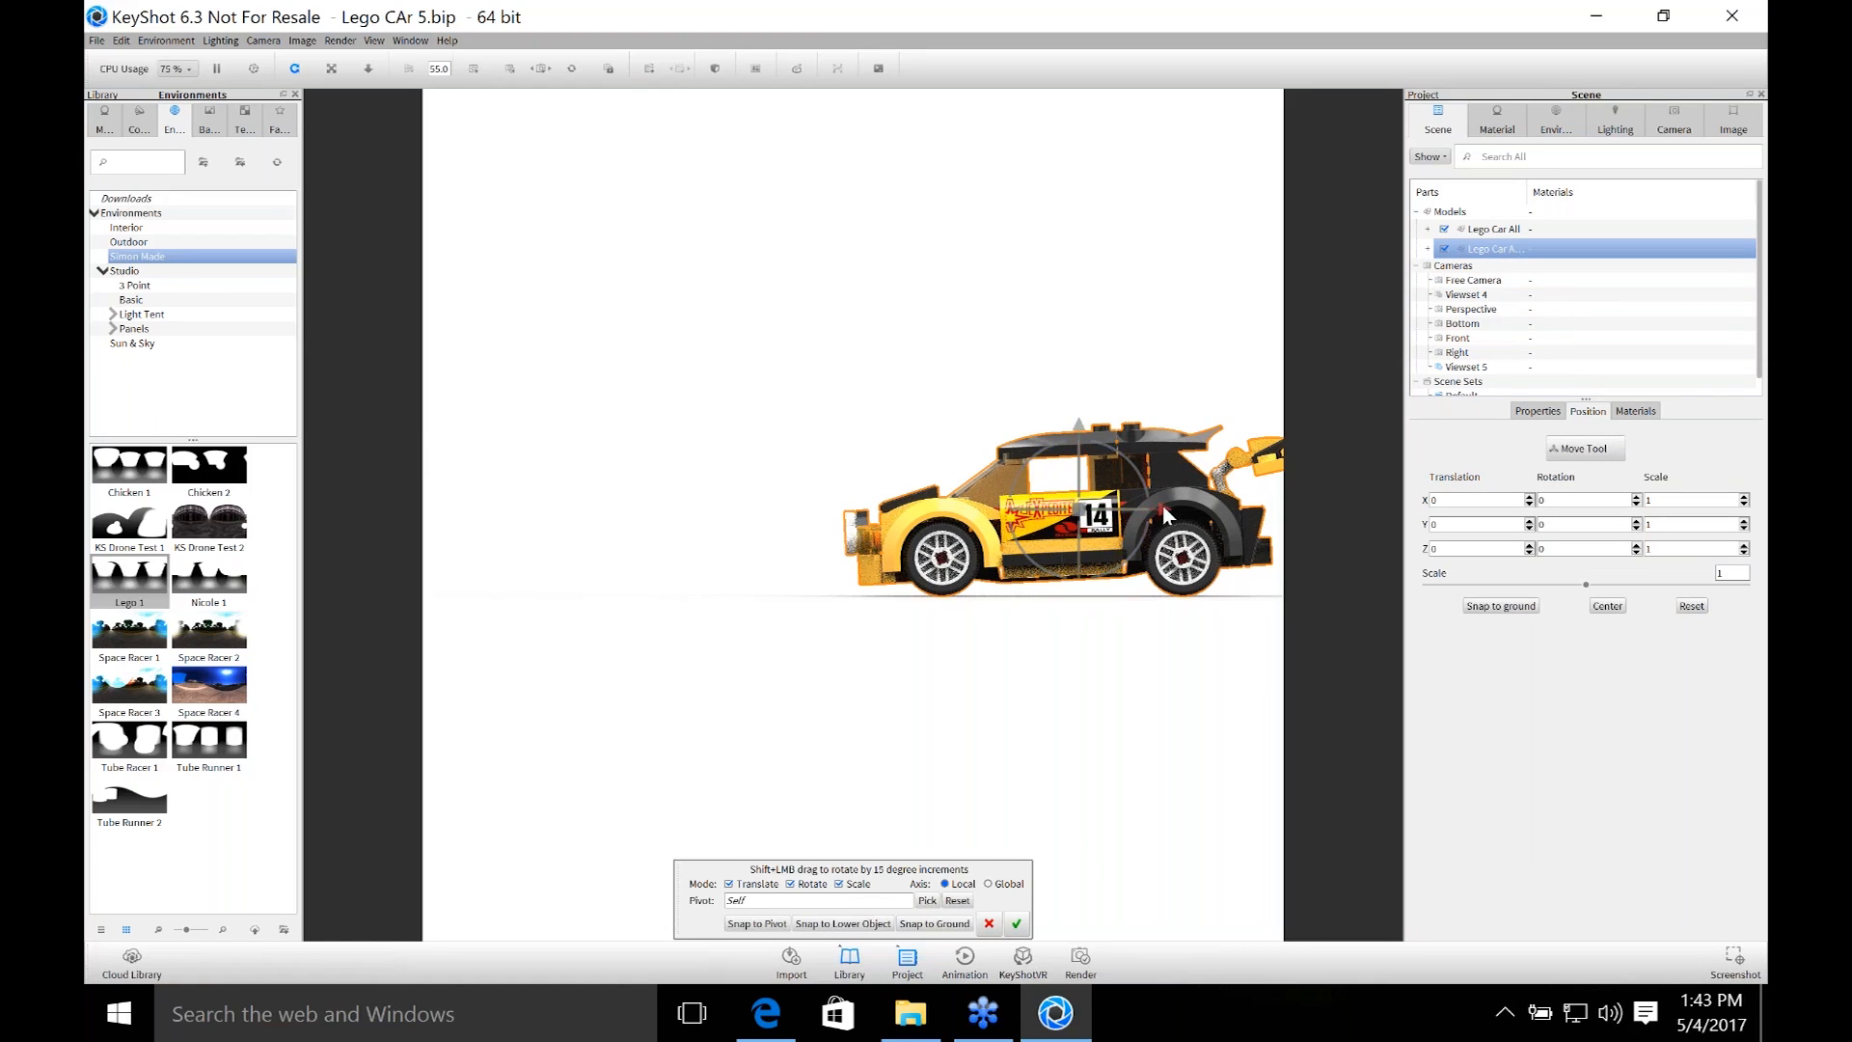
left_click_drag(1161, 503, 741, 475)
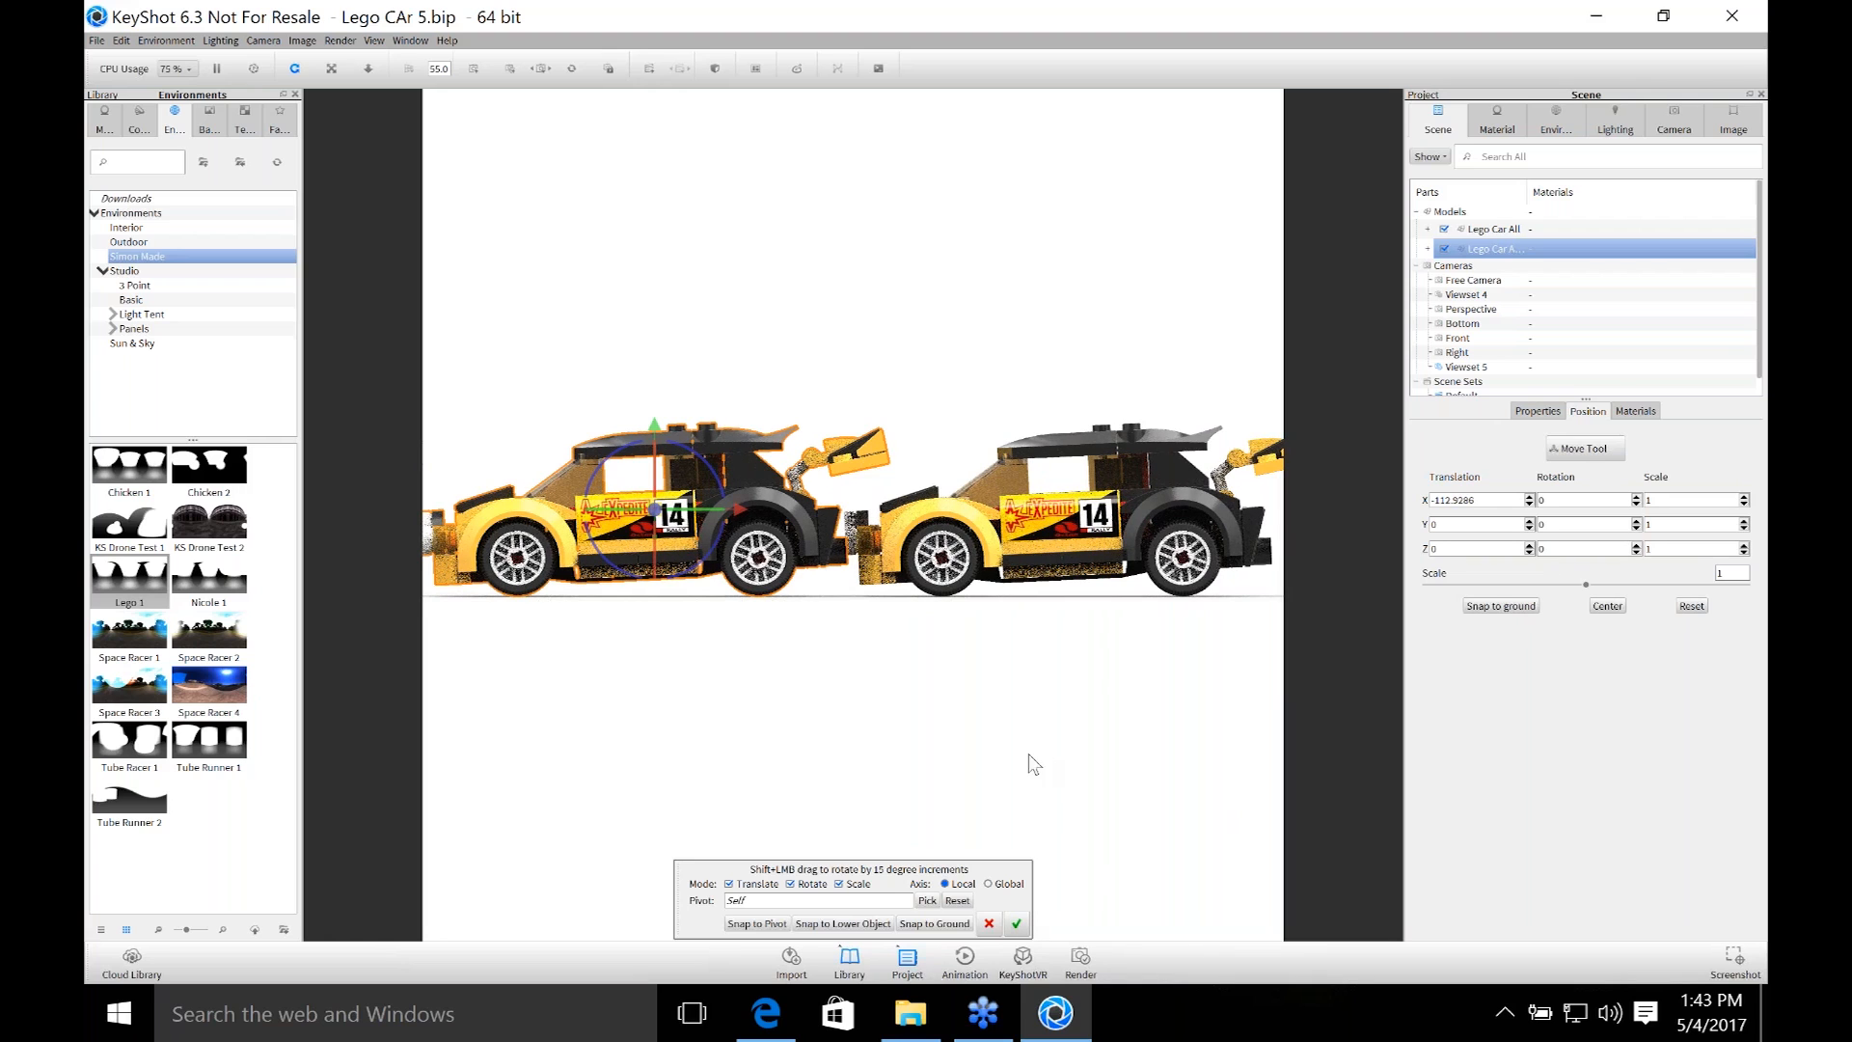
Rotate the duplicated car 90 degrees about Y with only the rotation handles shown, and apply the transform.
right_click(1112, 227)
left_click(997, 289)
left_click_drag(996, 292, 991, 472)
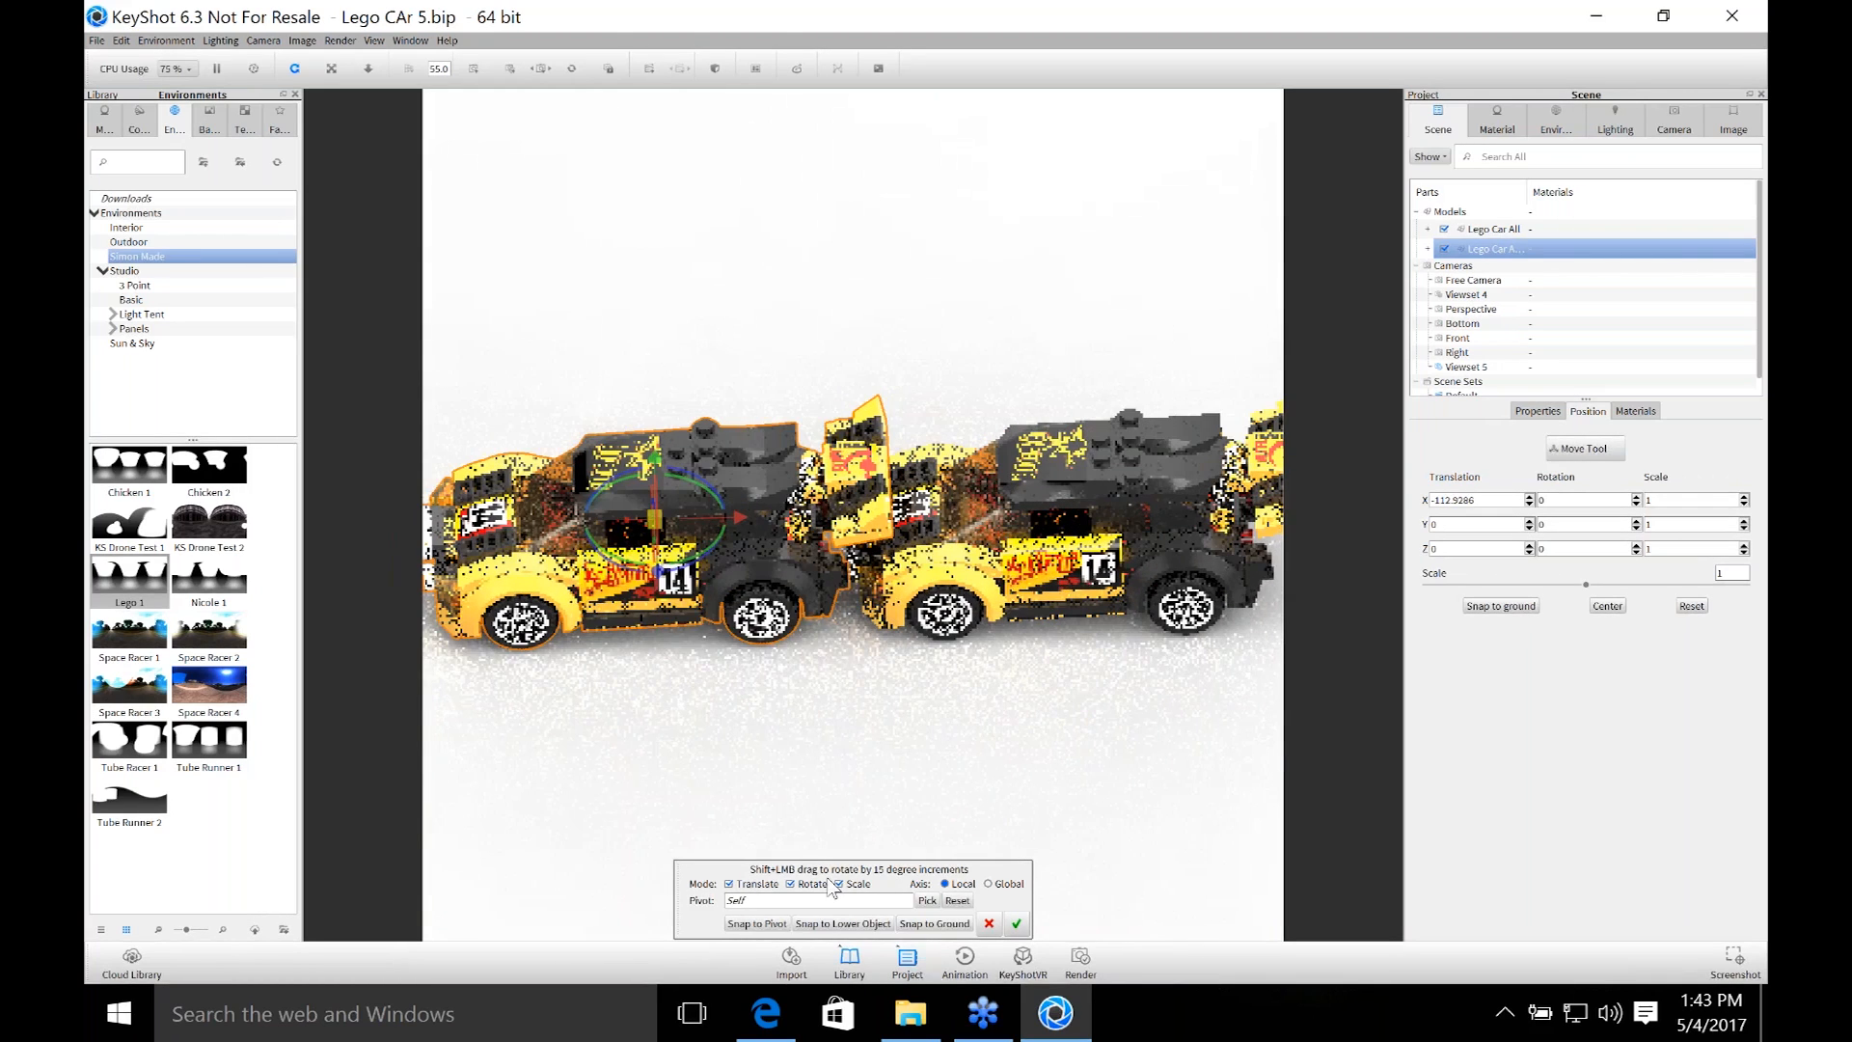
left_click(730, 884)
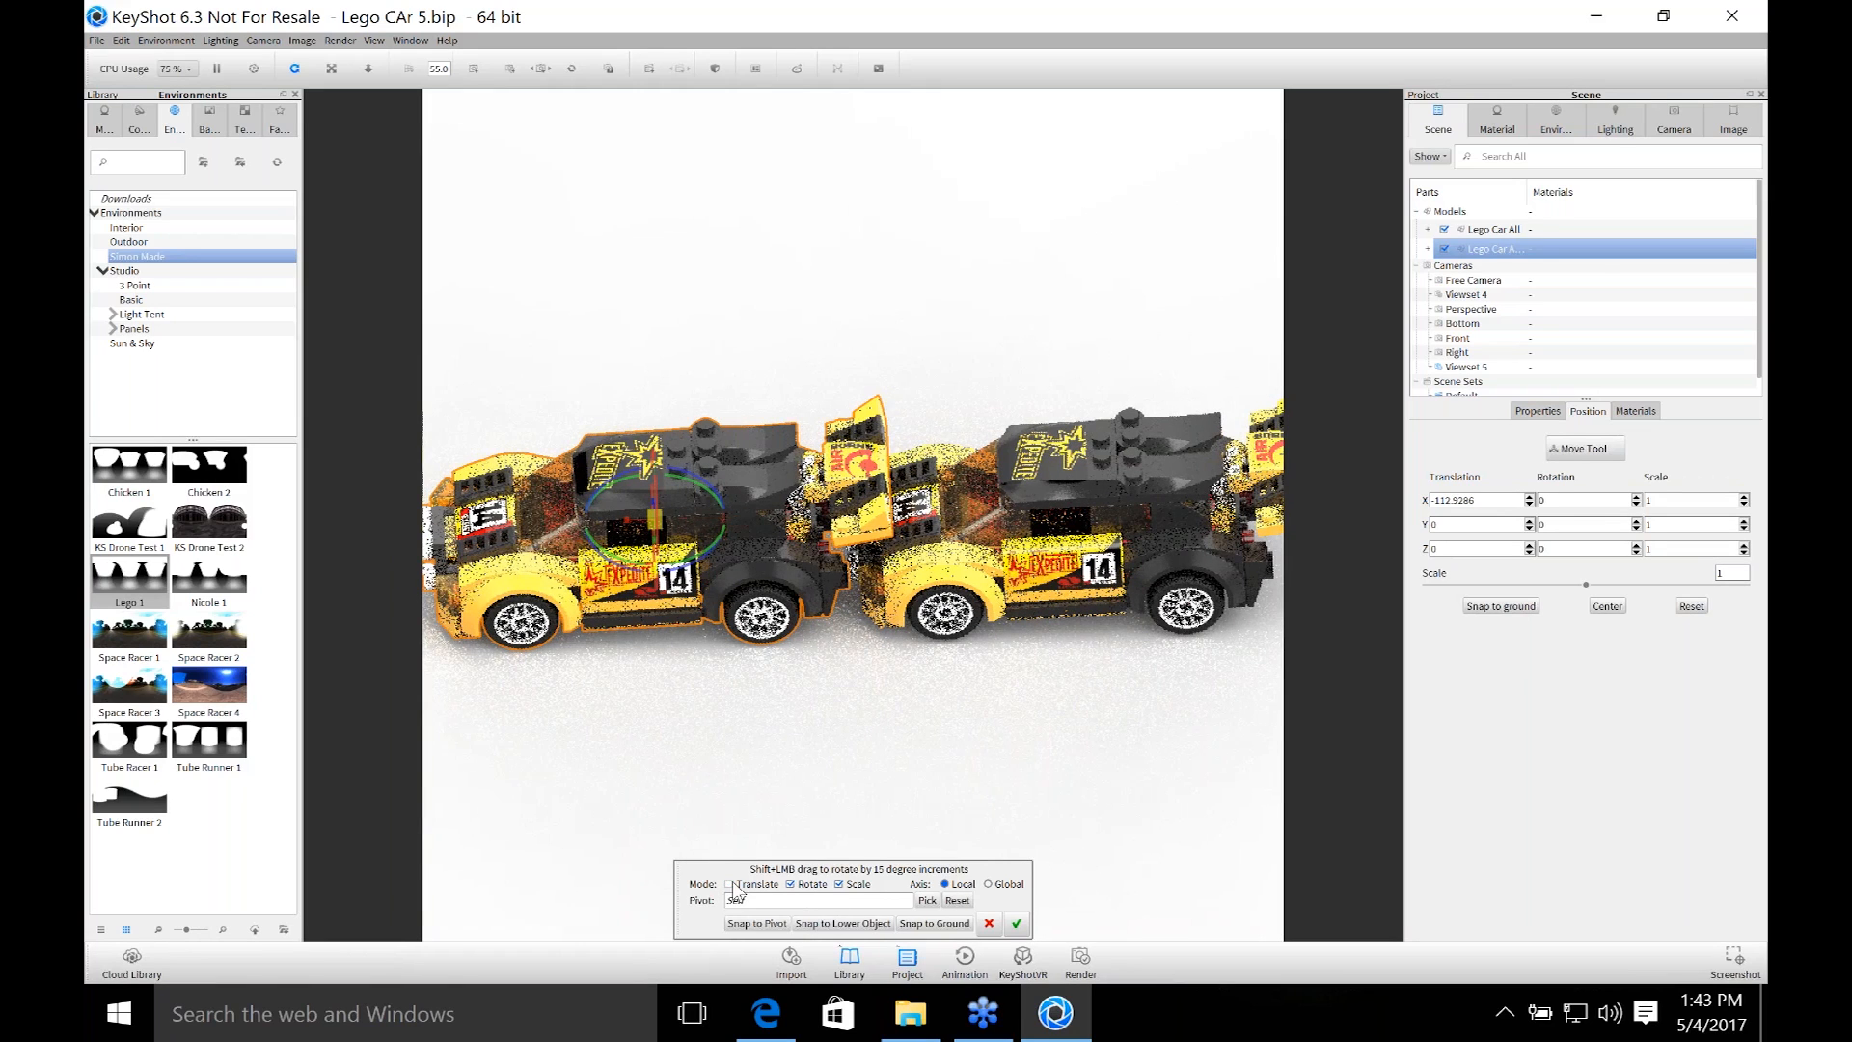
left_click(839, 884)
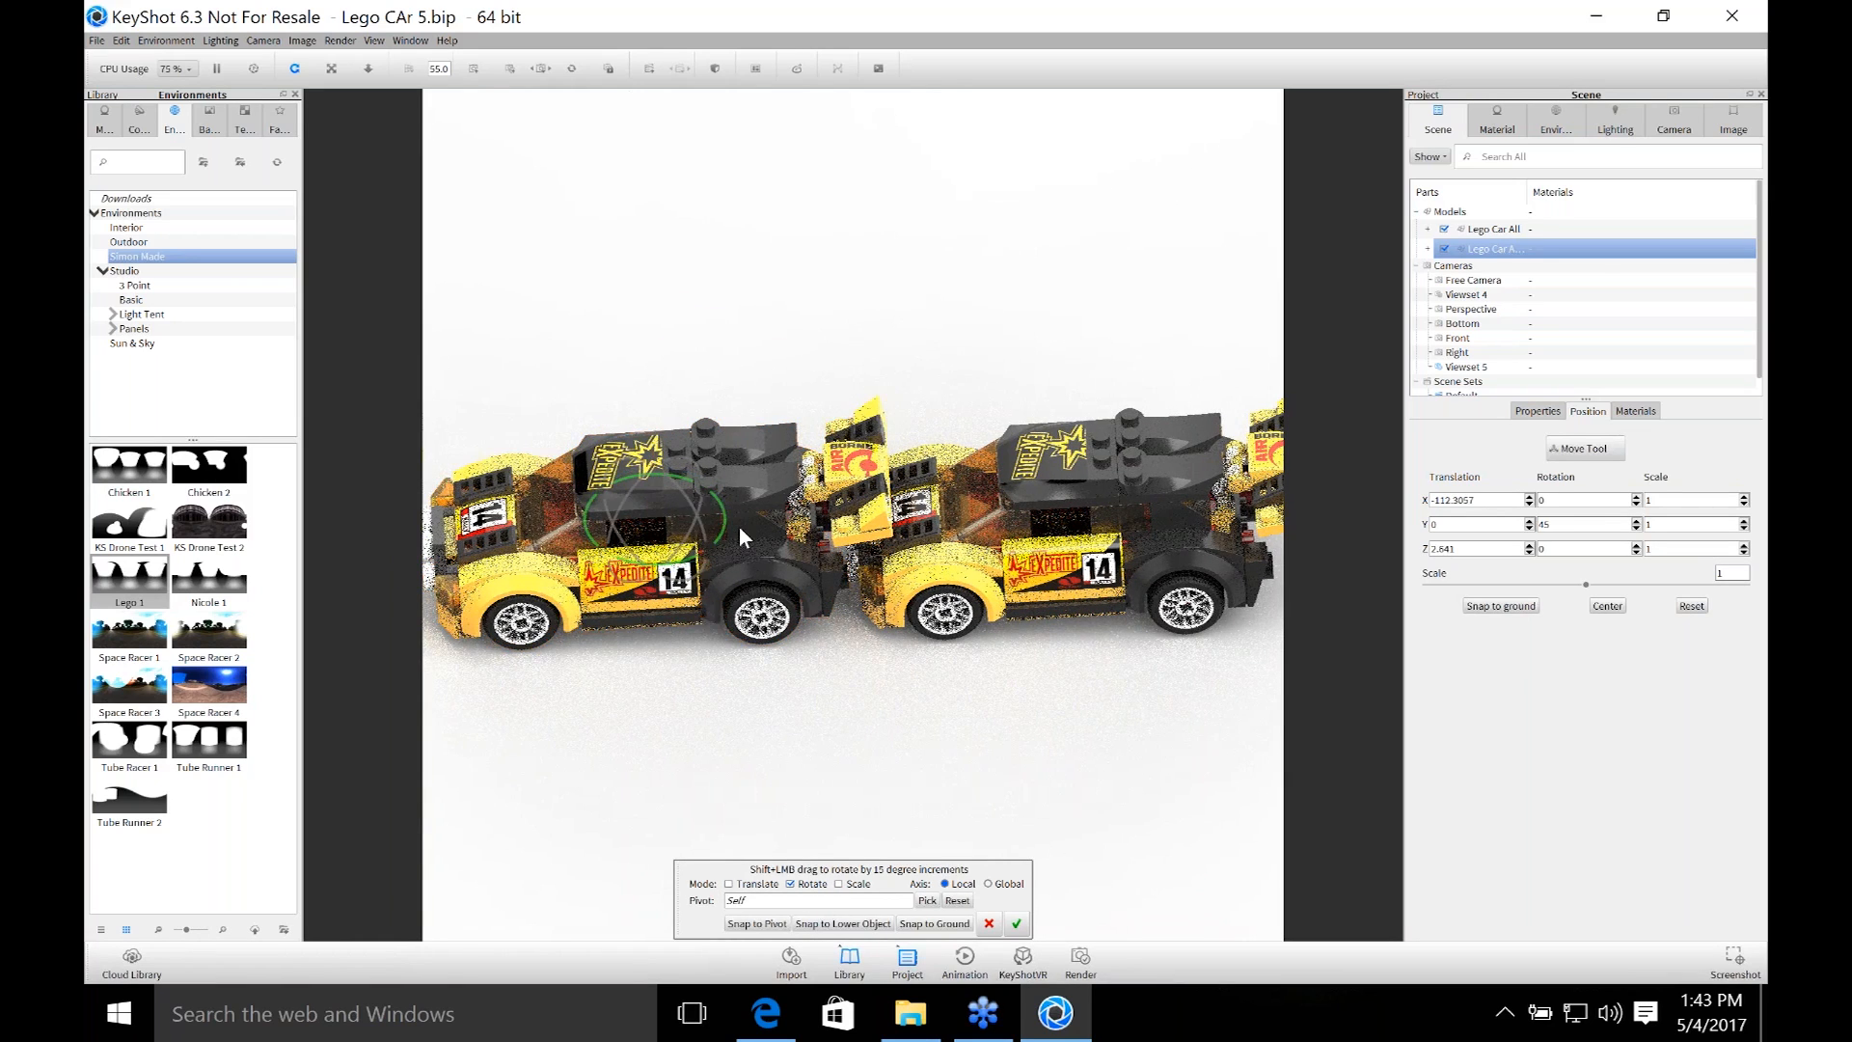
left_click_drag(739, 525, 789, 623)
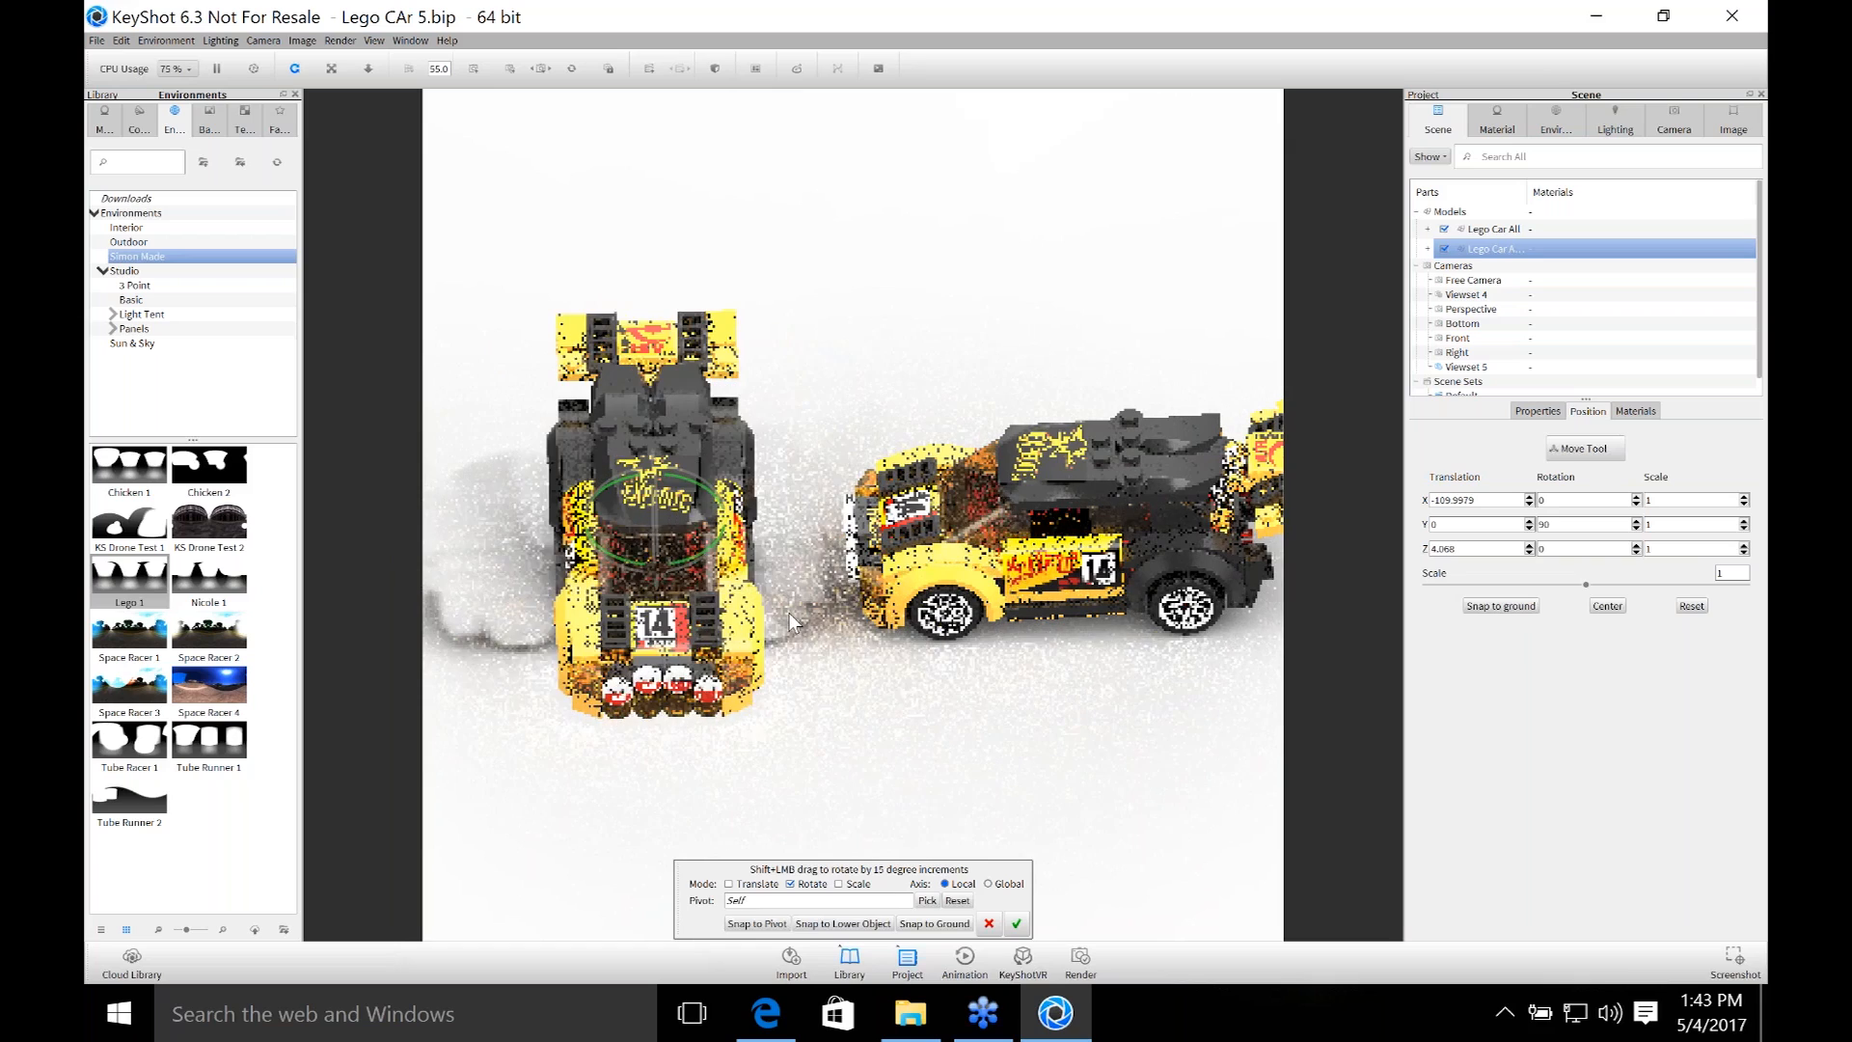
left_click(881, 748)
left_click(1016, 923)
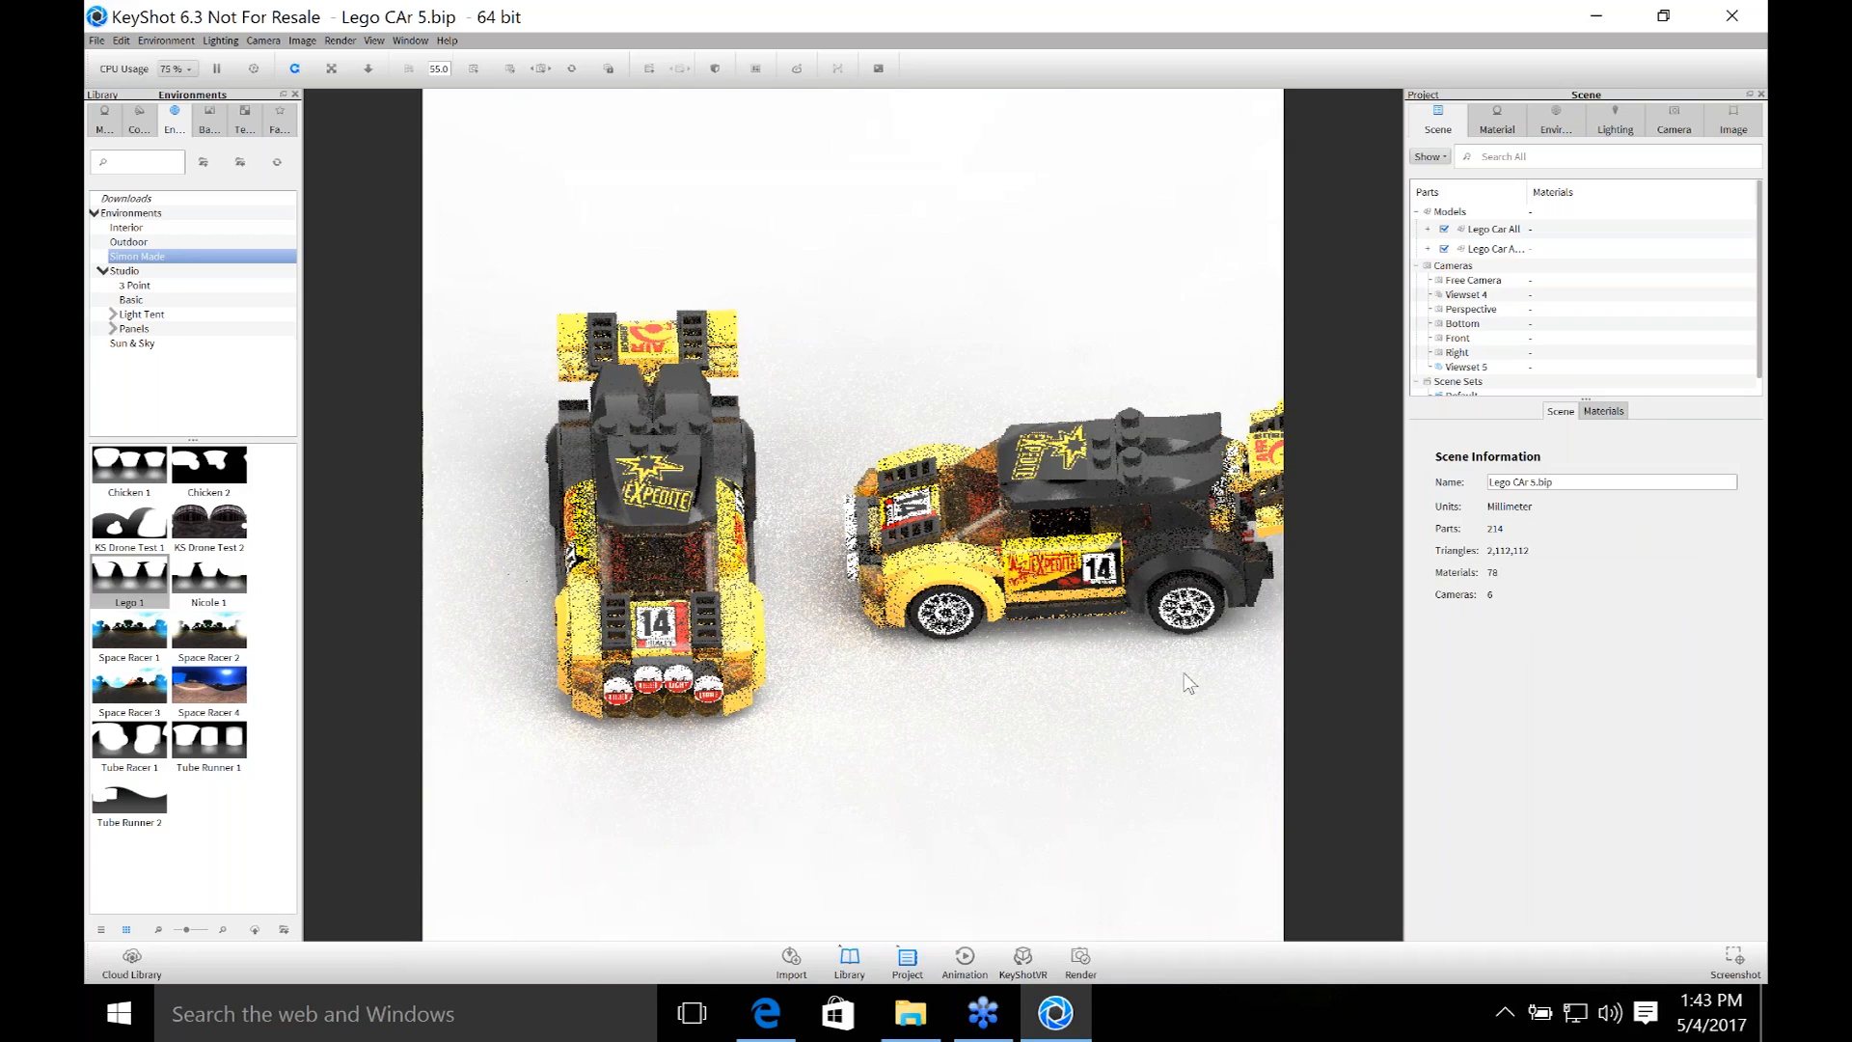
Set the Viewset 5 camera to the Front standard view.
left_click(1686, 125)
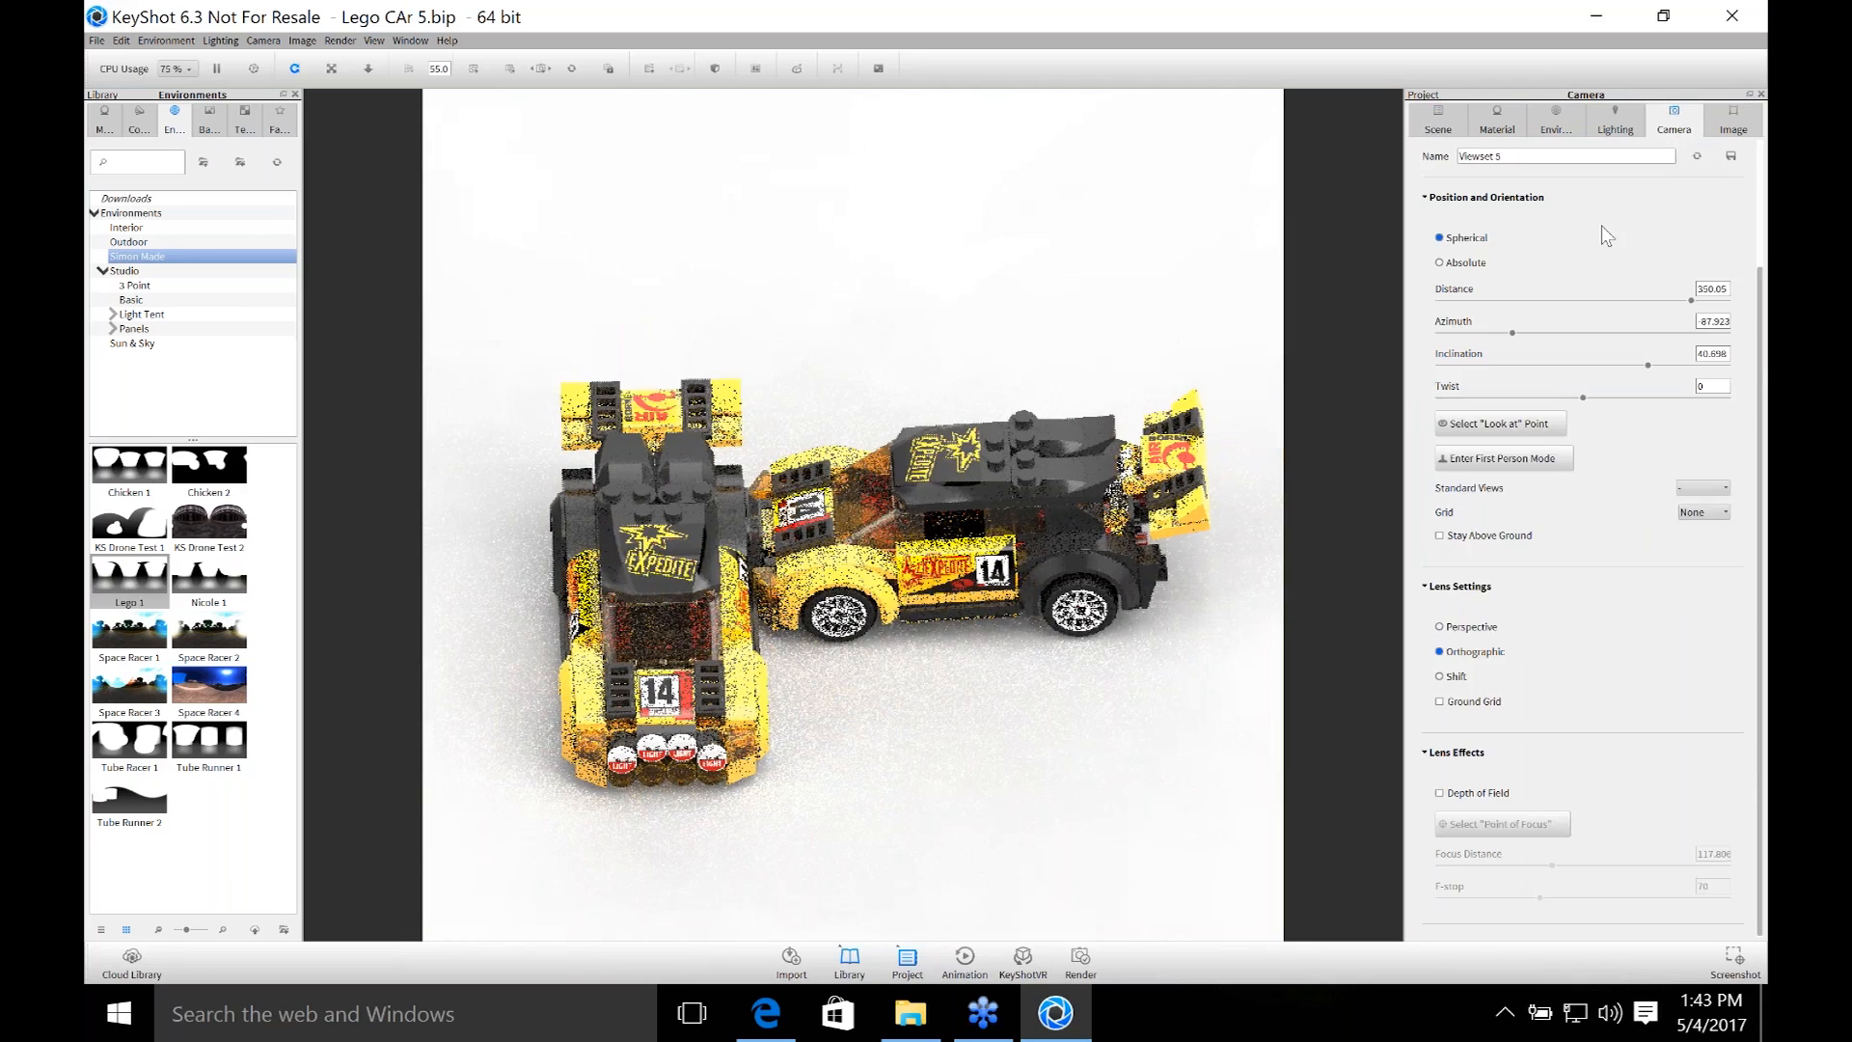
left_click(1704, 487)
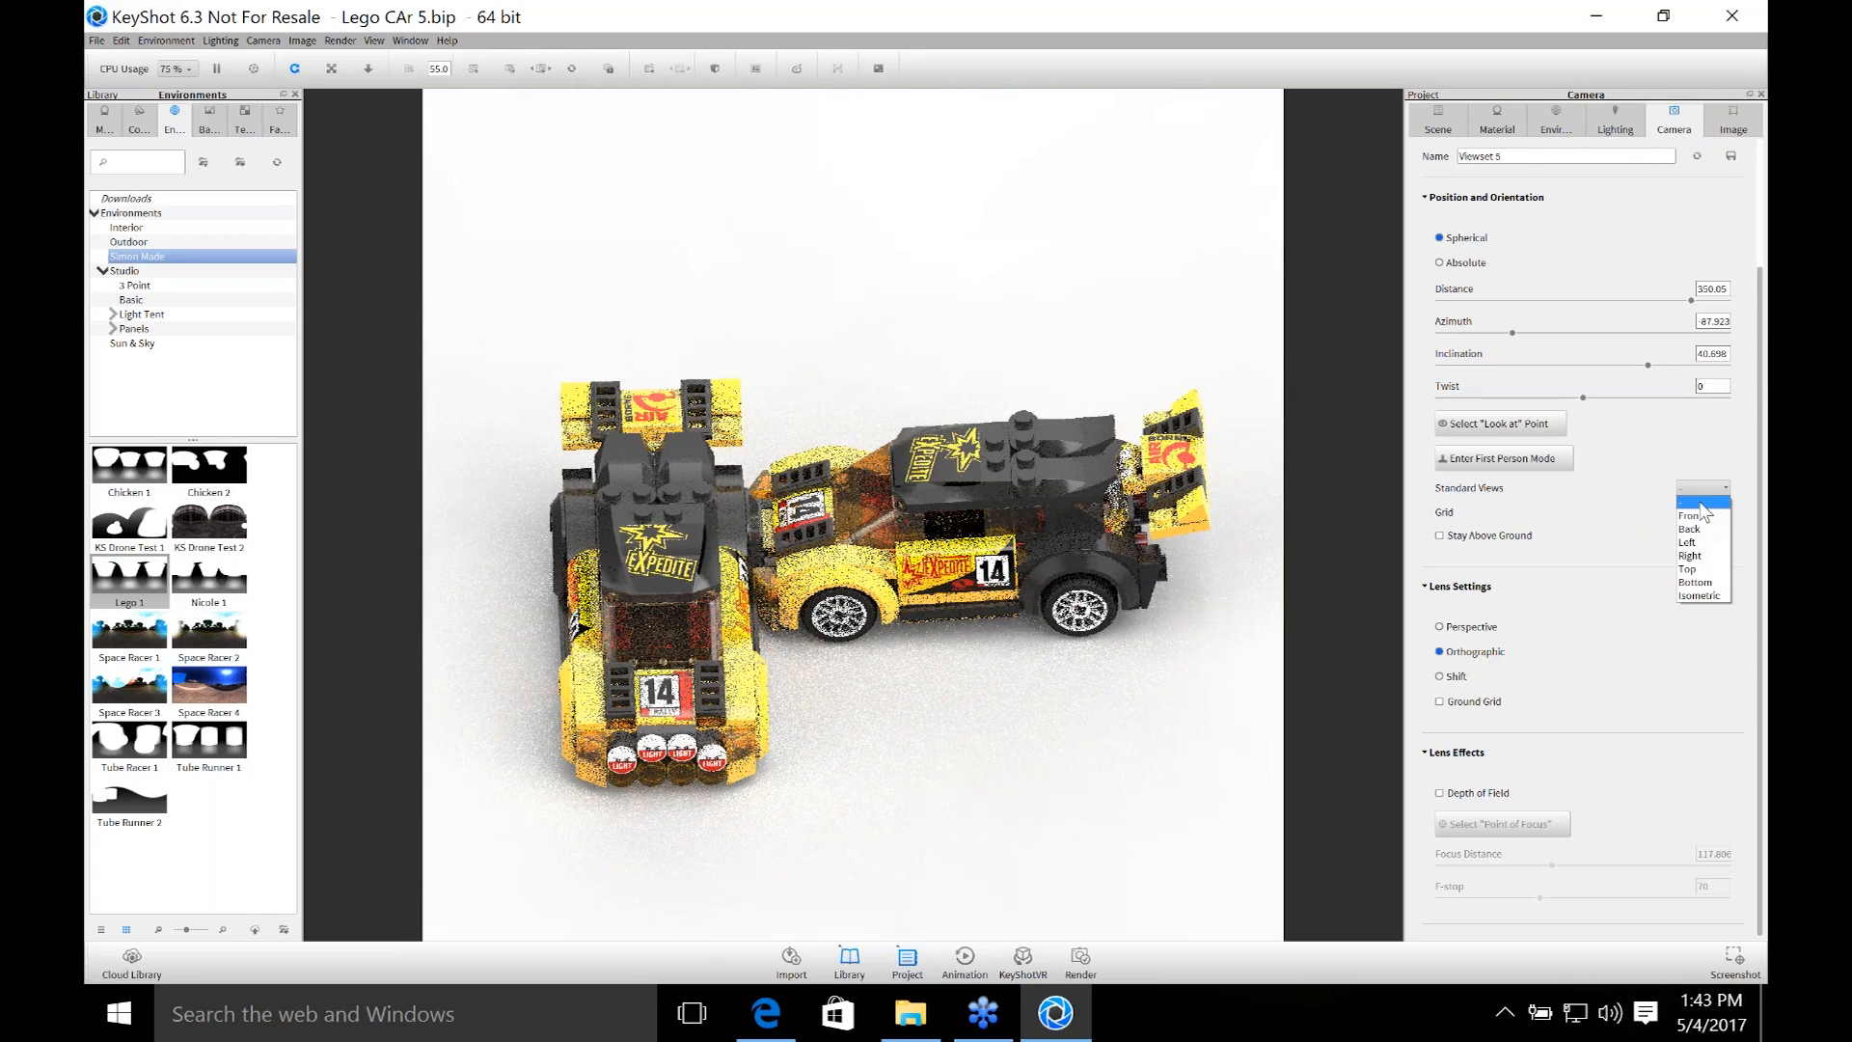
left_click(1694, 517)
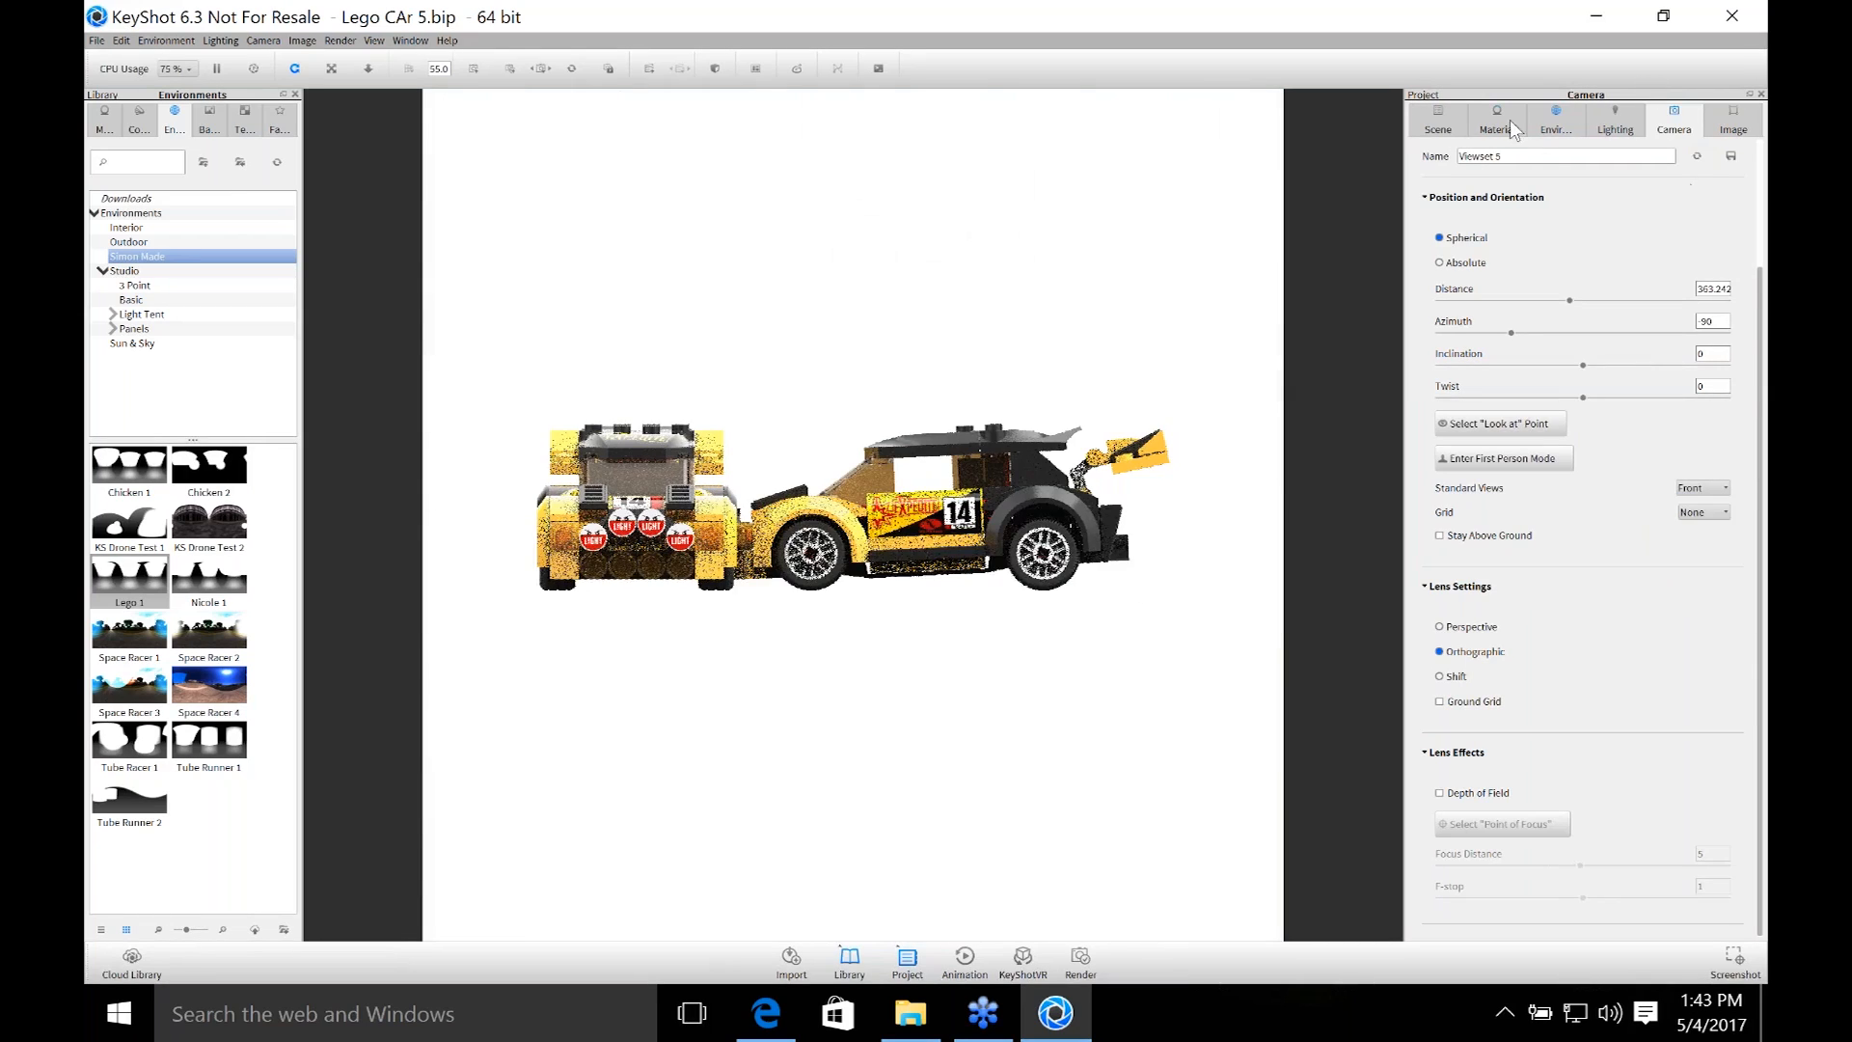
Move the duplicated car farther from the original along X to about -125.17, using translation only, and apply it.
left_click(1444, 126)
left_click(1494, 253)
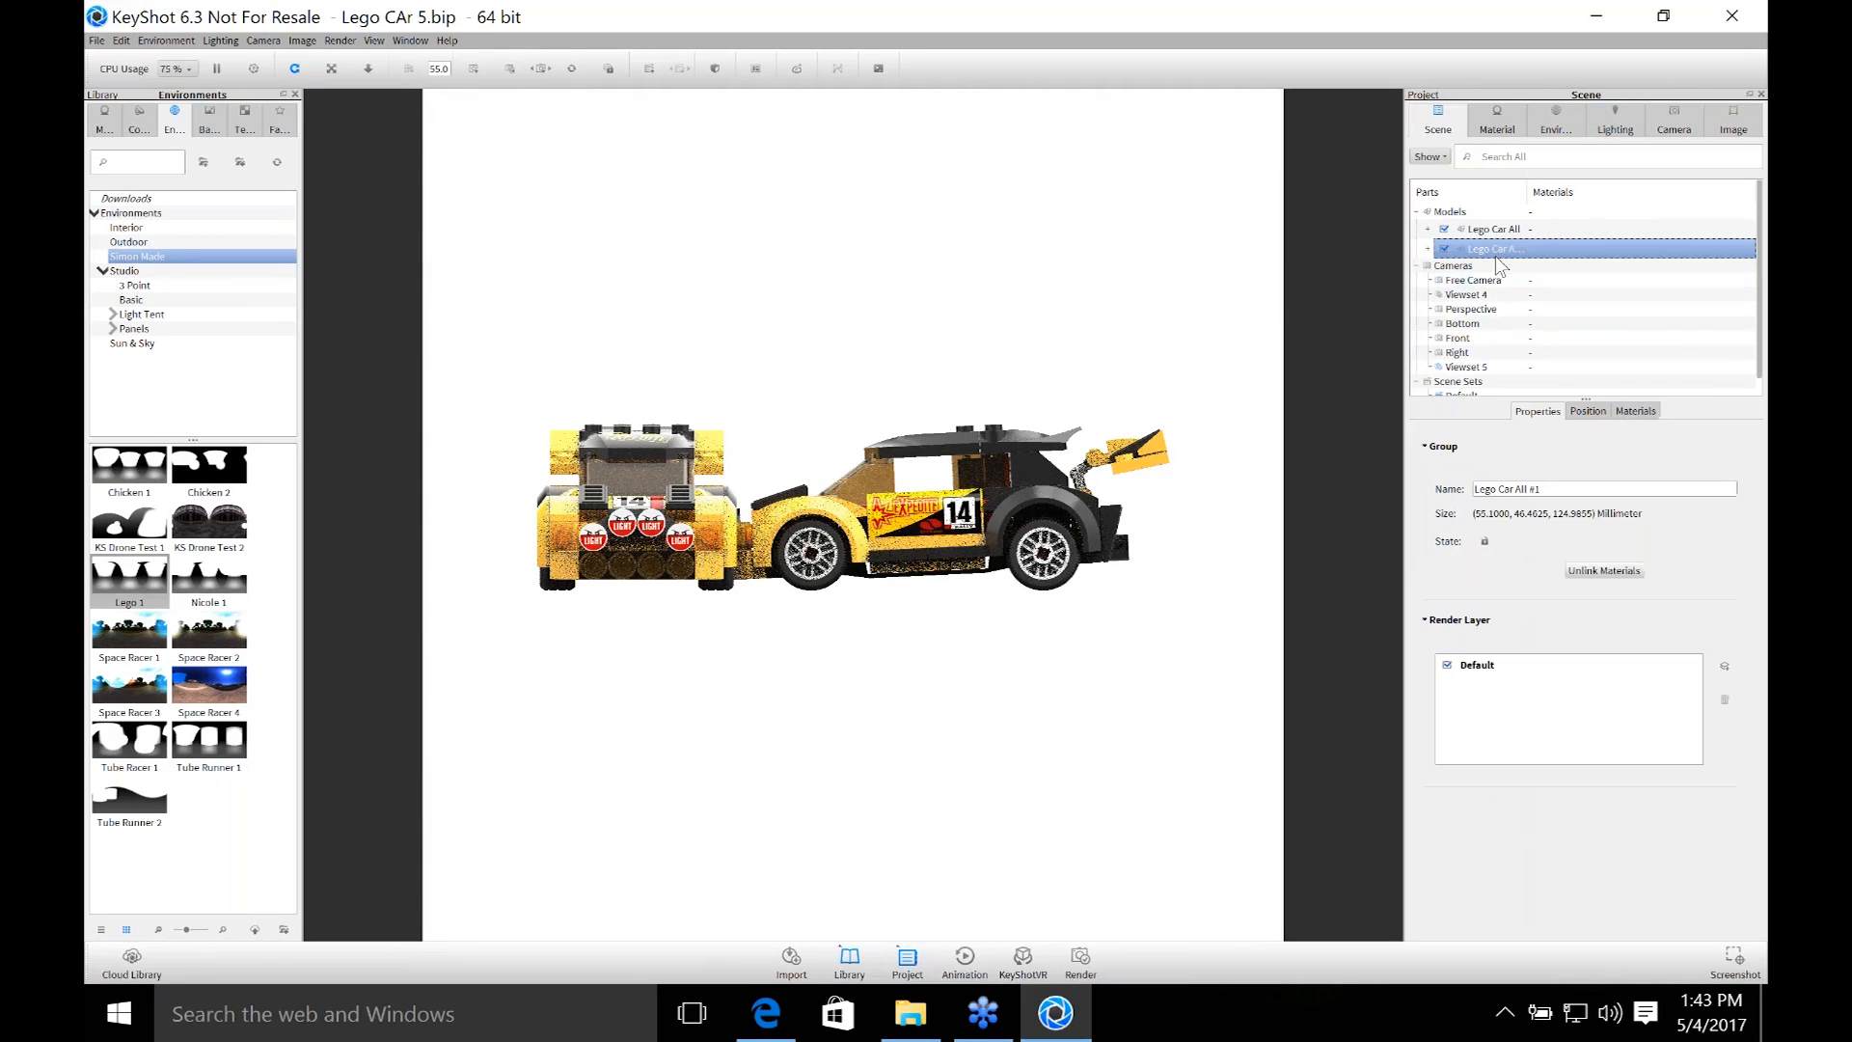
left_click(1588, 411)
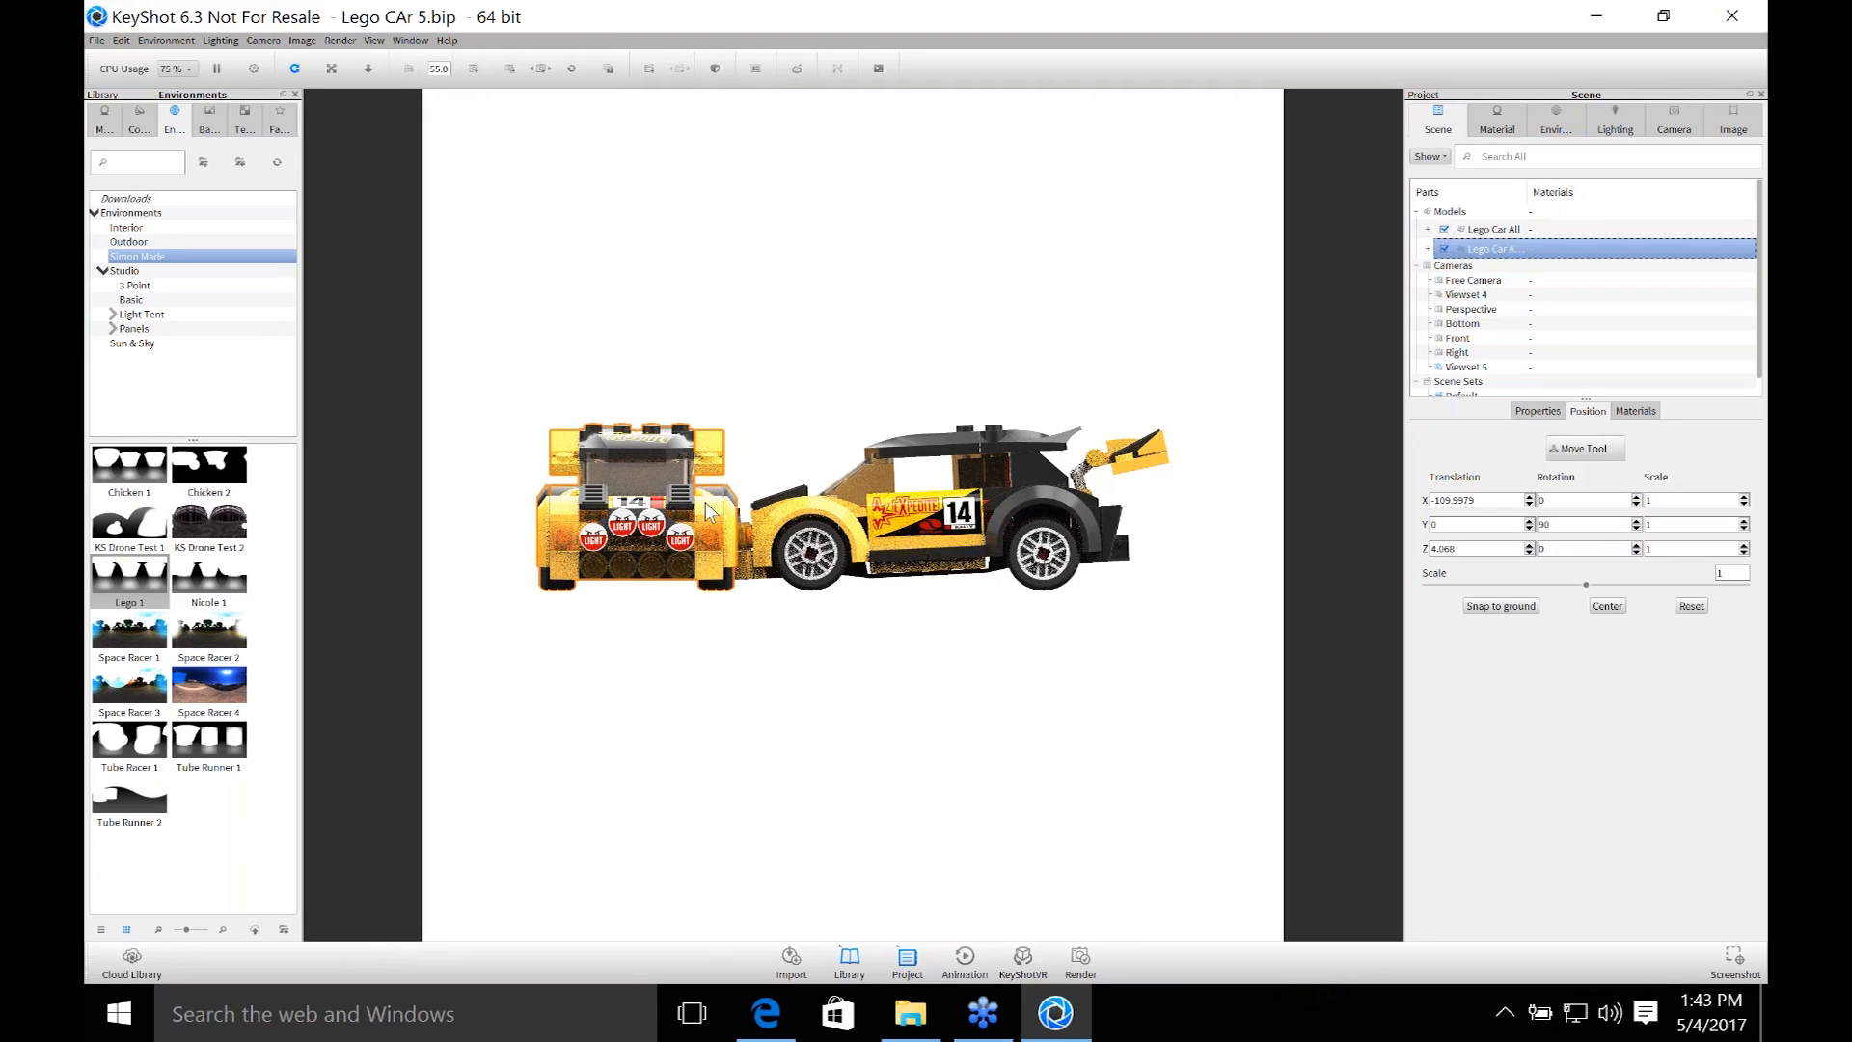
left_click(1582, 452)
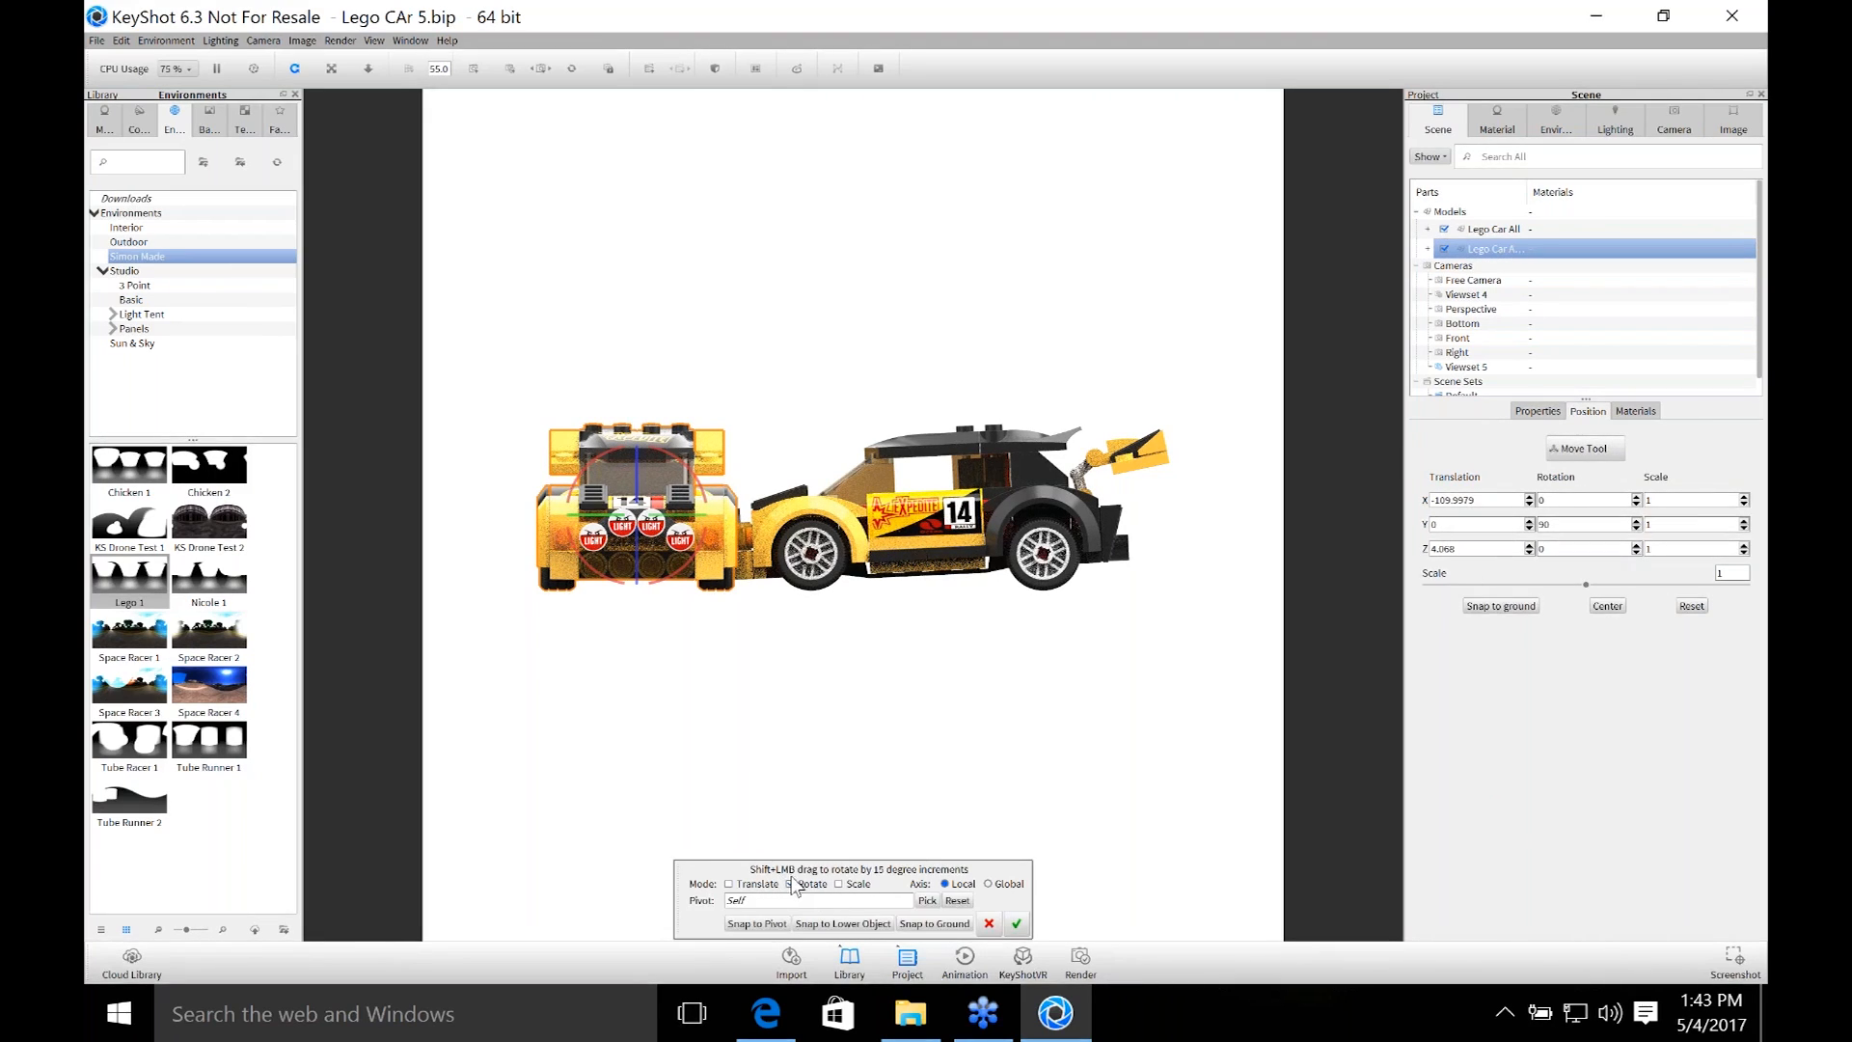
left_click(791, 884)
left_click(729, 885)
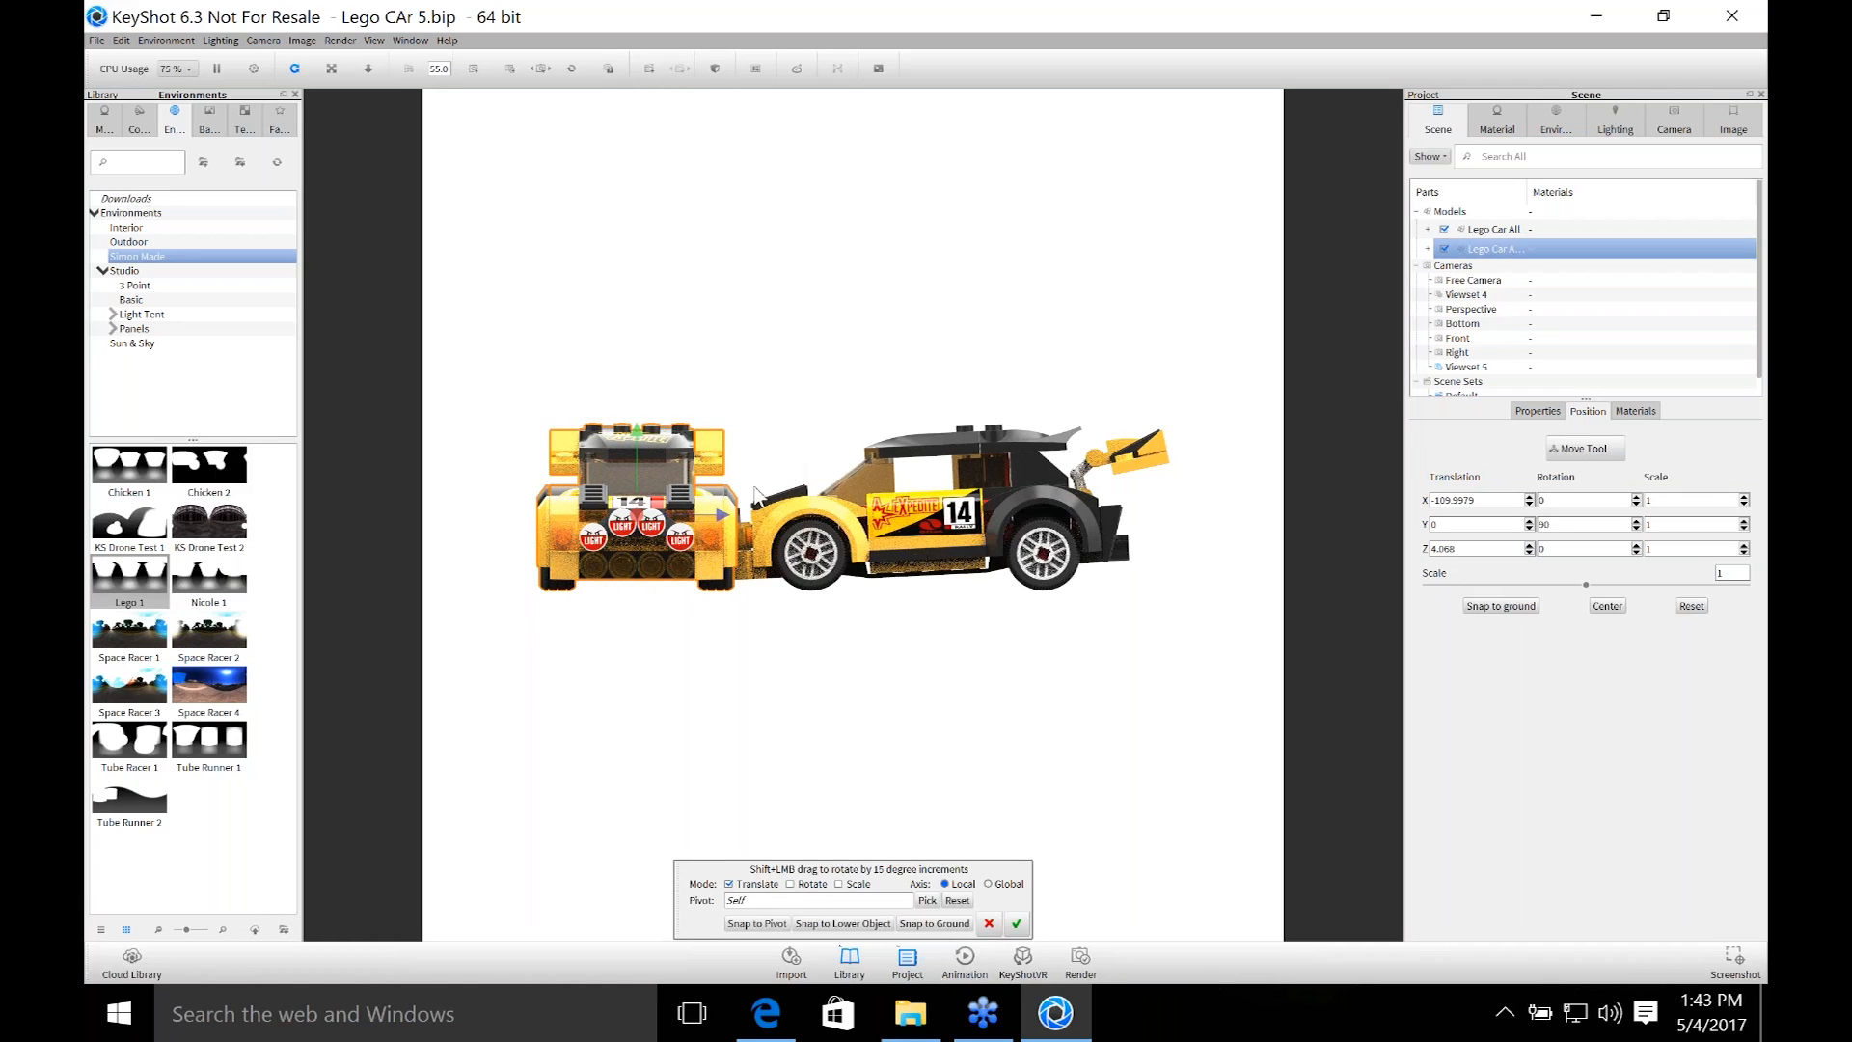
left_click_drag(726, 521, 674, 522)
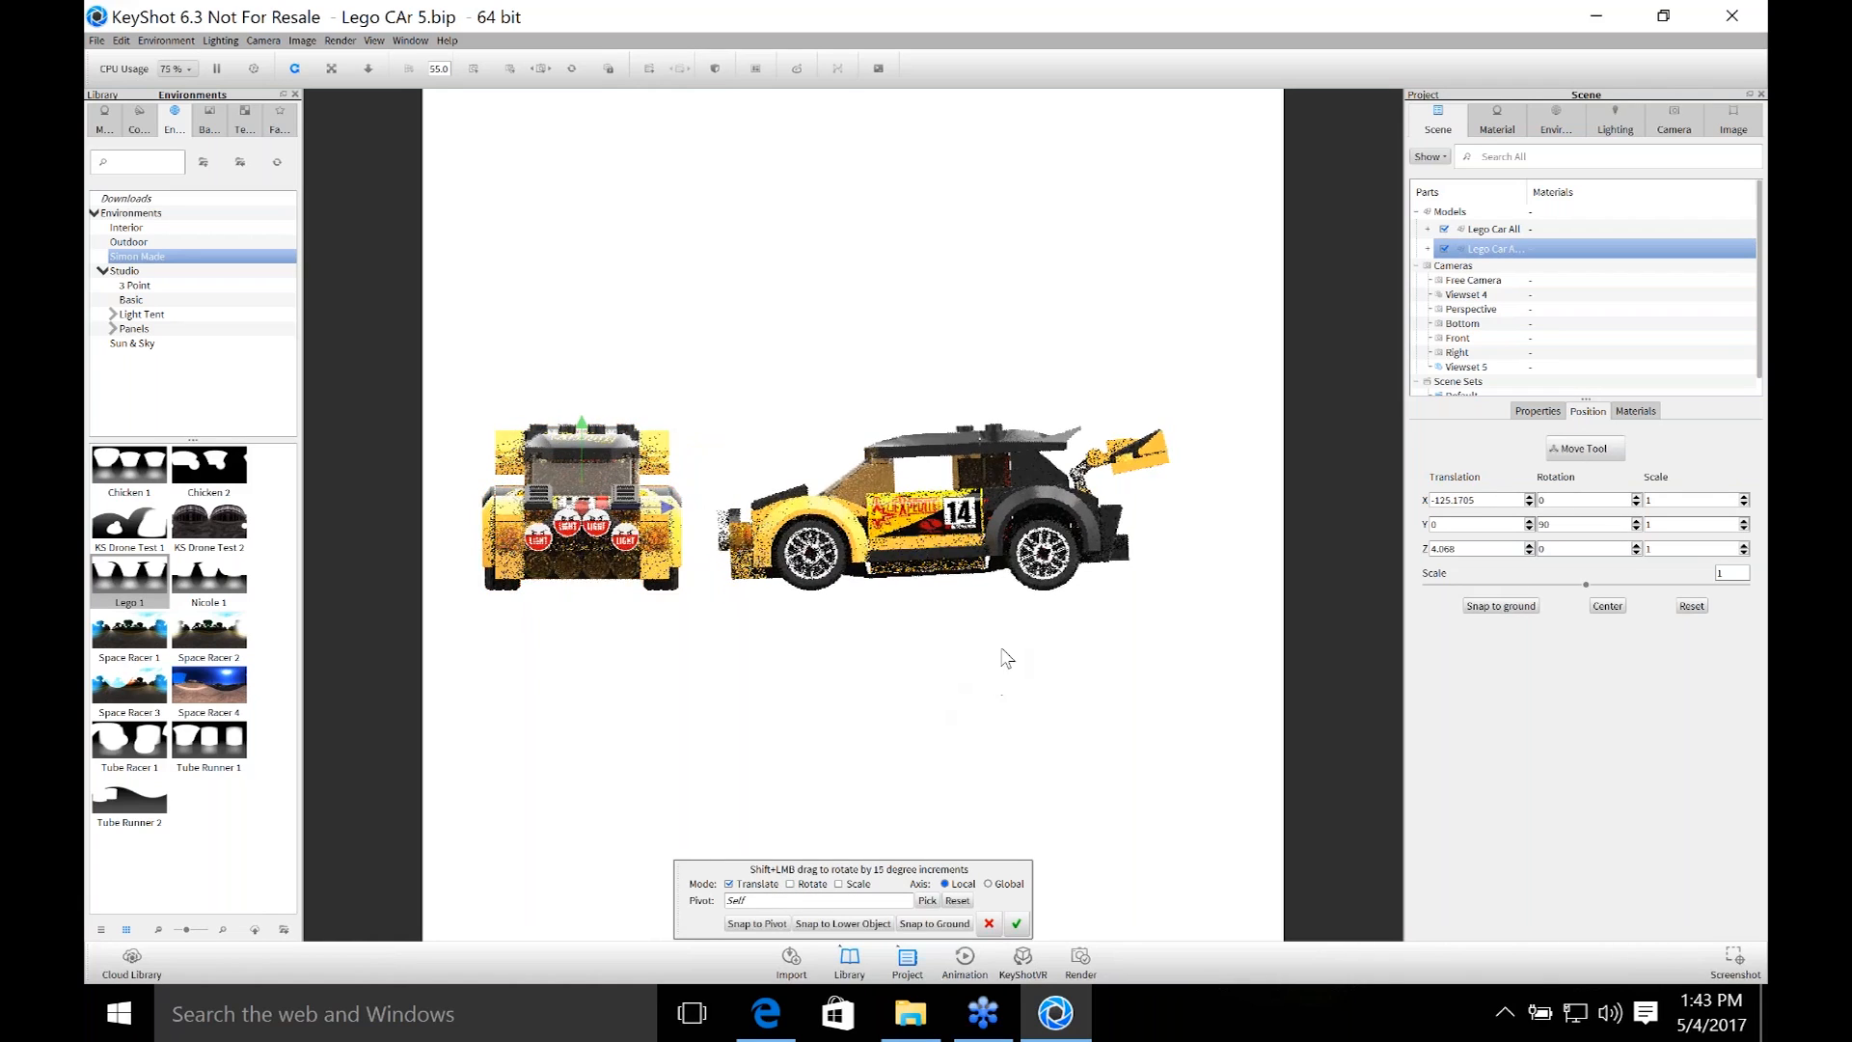
middle_click_drag(1053, 653, 1089, 643)
left_click(1019, 924)
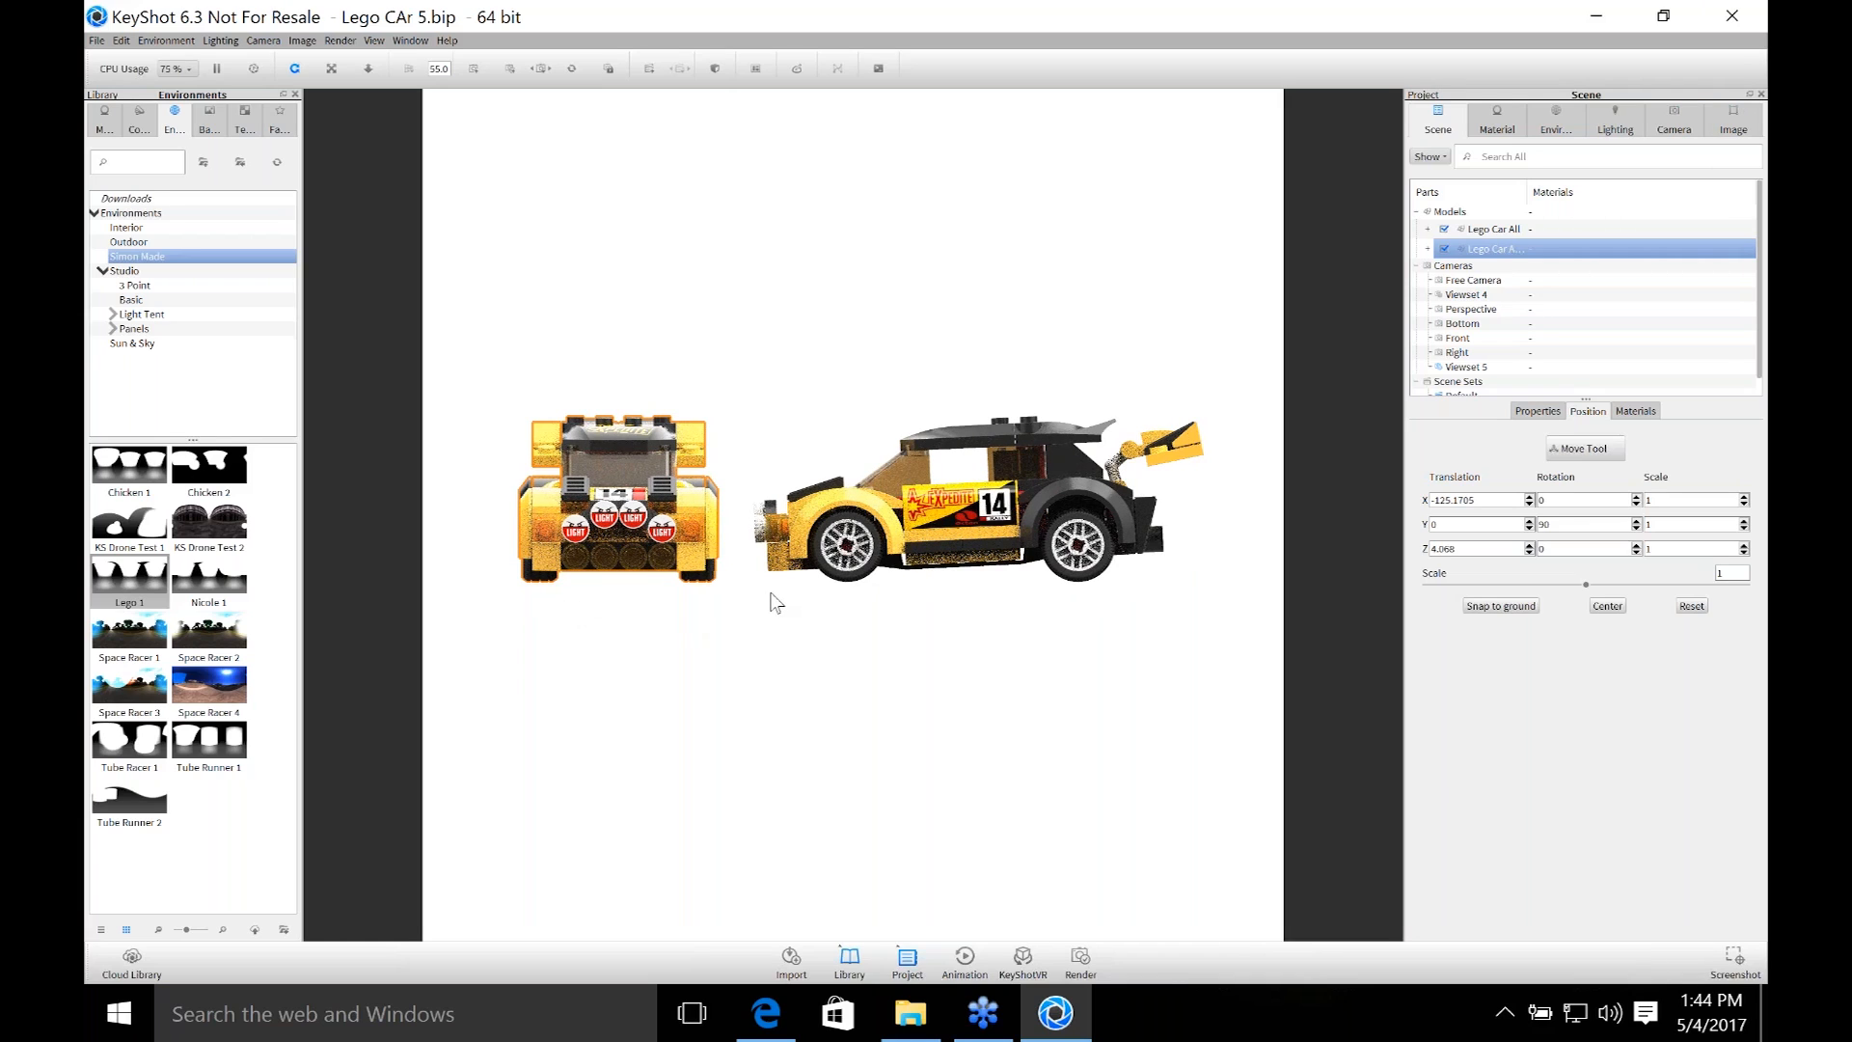
Raise the Viewset 5 camera's inclination slightly above 0.
left_click(1556, 121)
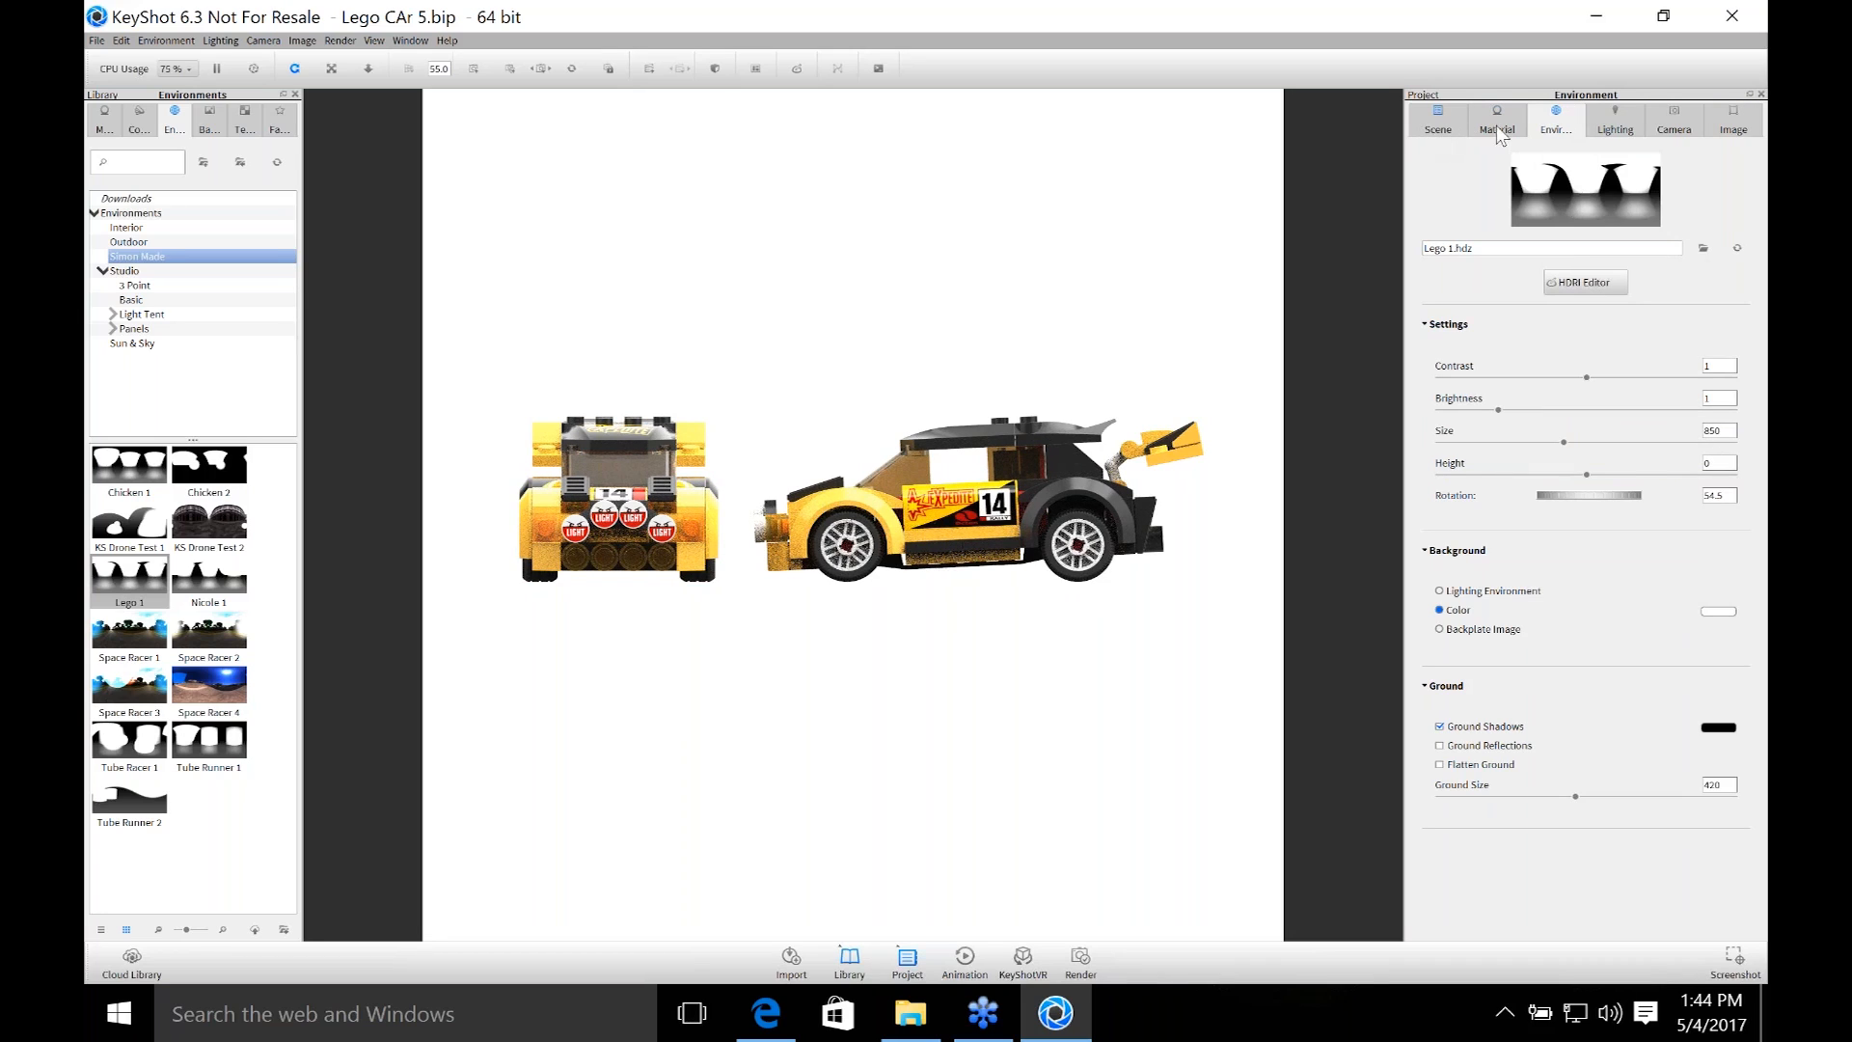
left_click(1655, 131)
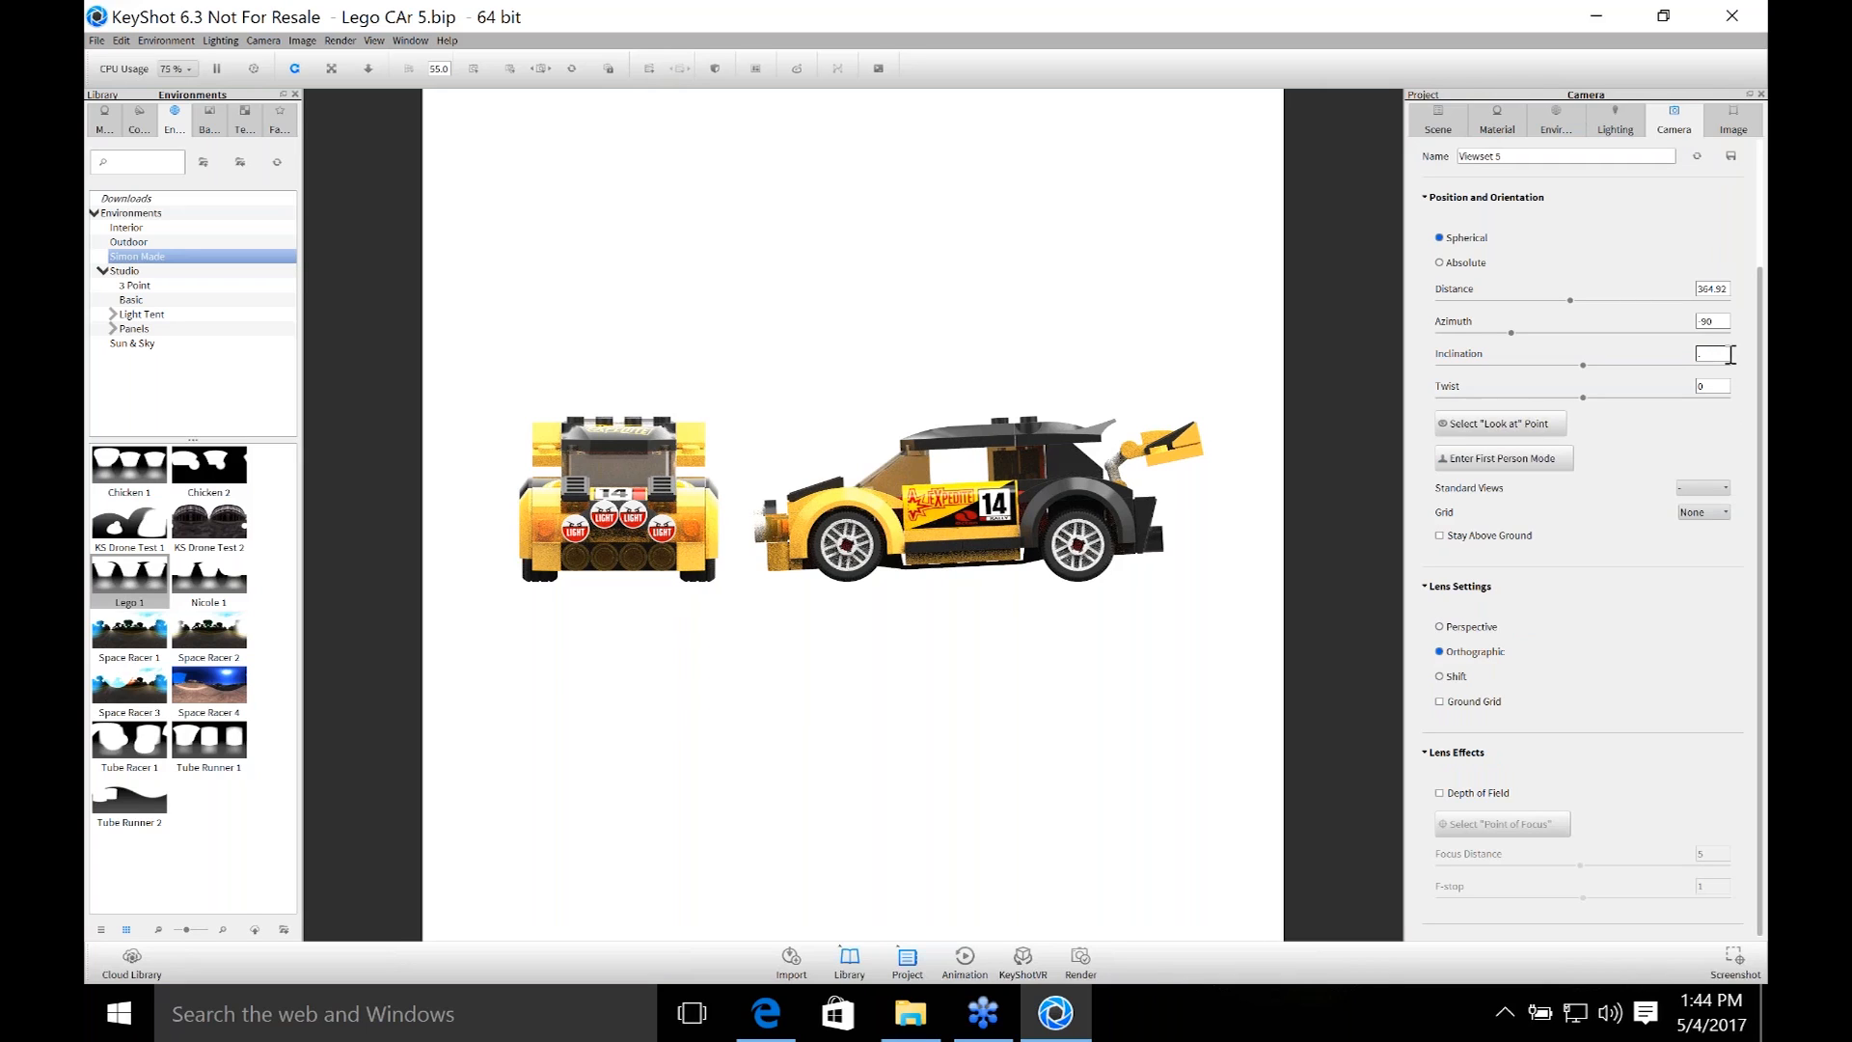
key("Return")
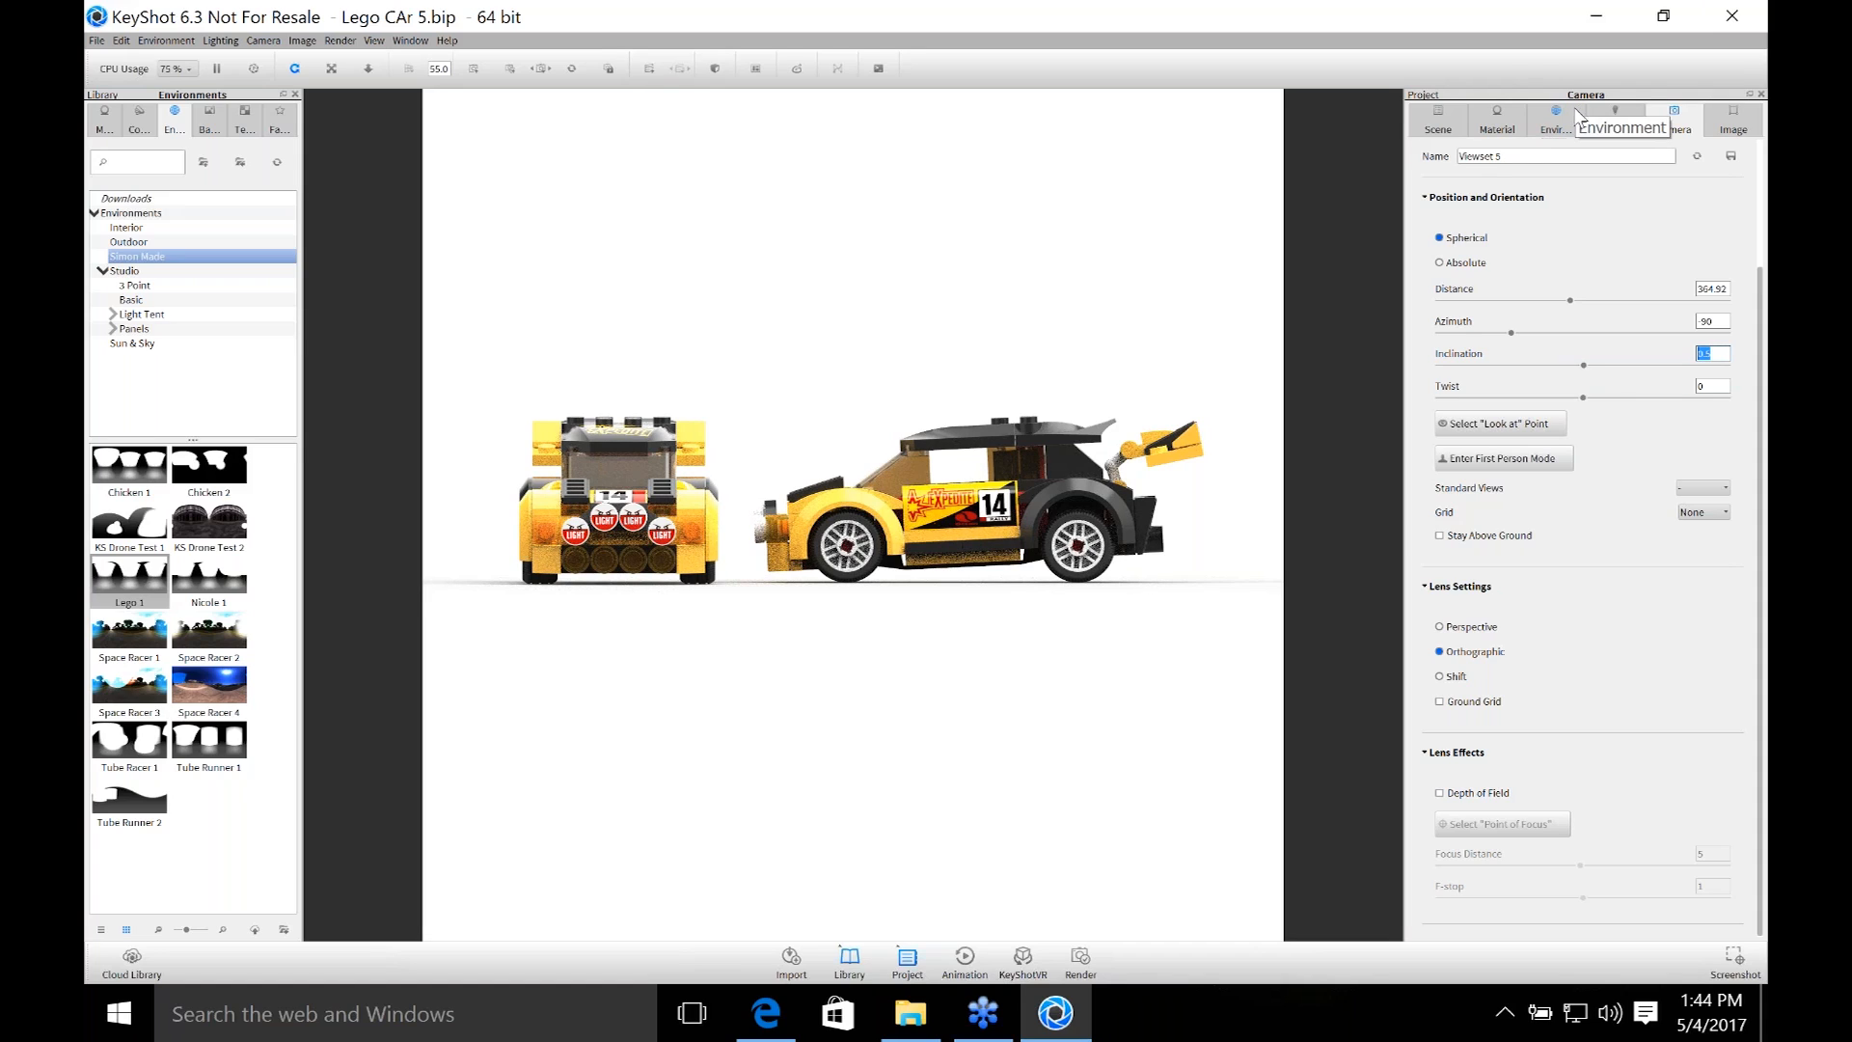
left_click(1751, 10)
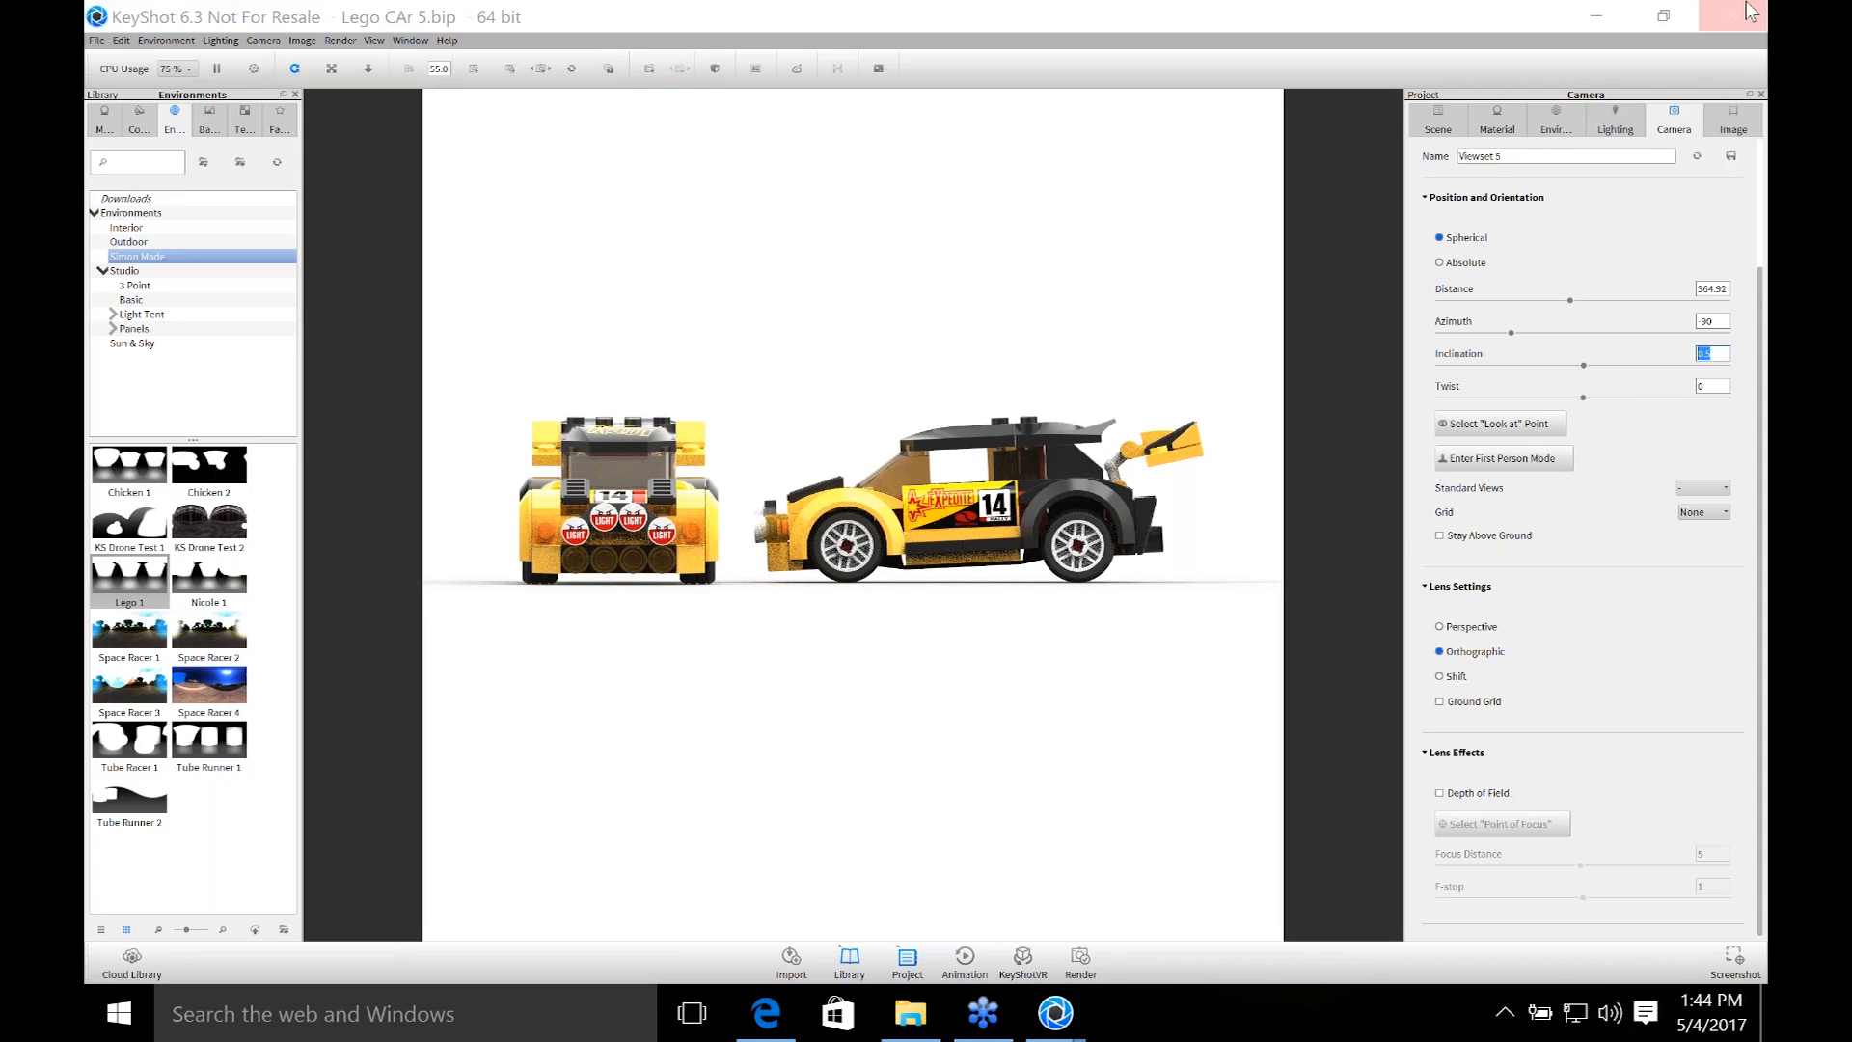
Close the Lego car scene and open KS Webinar Fast Web.bip from the KS Fast folder in File Explorer.
left_click(920, 526)
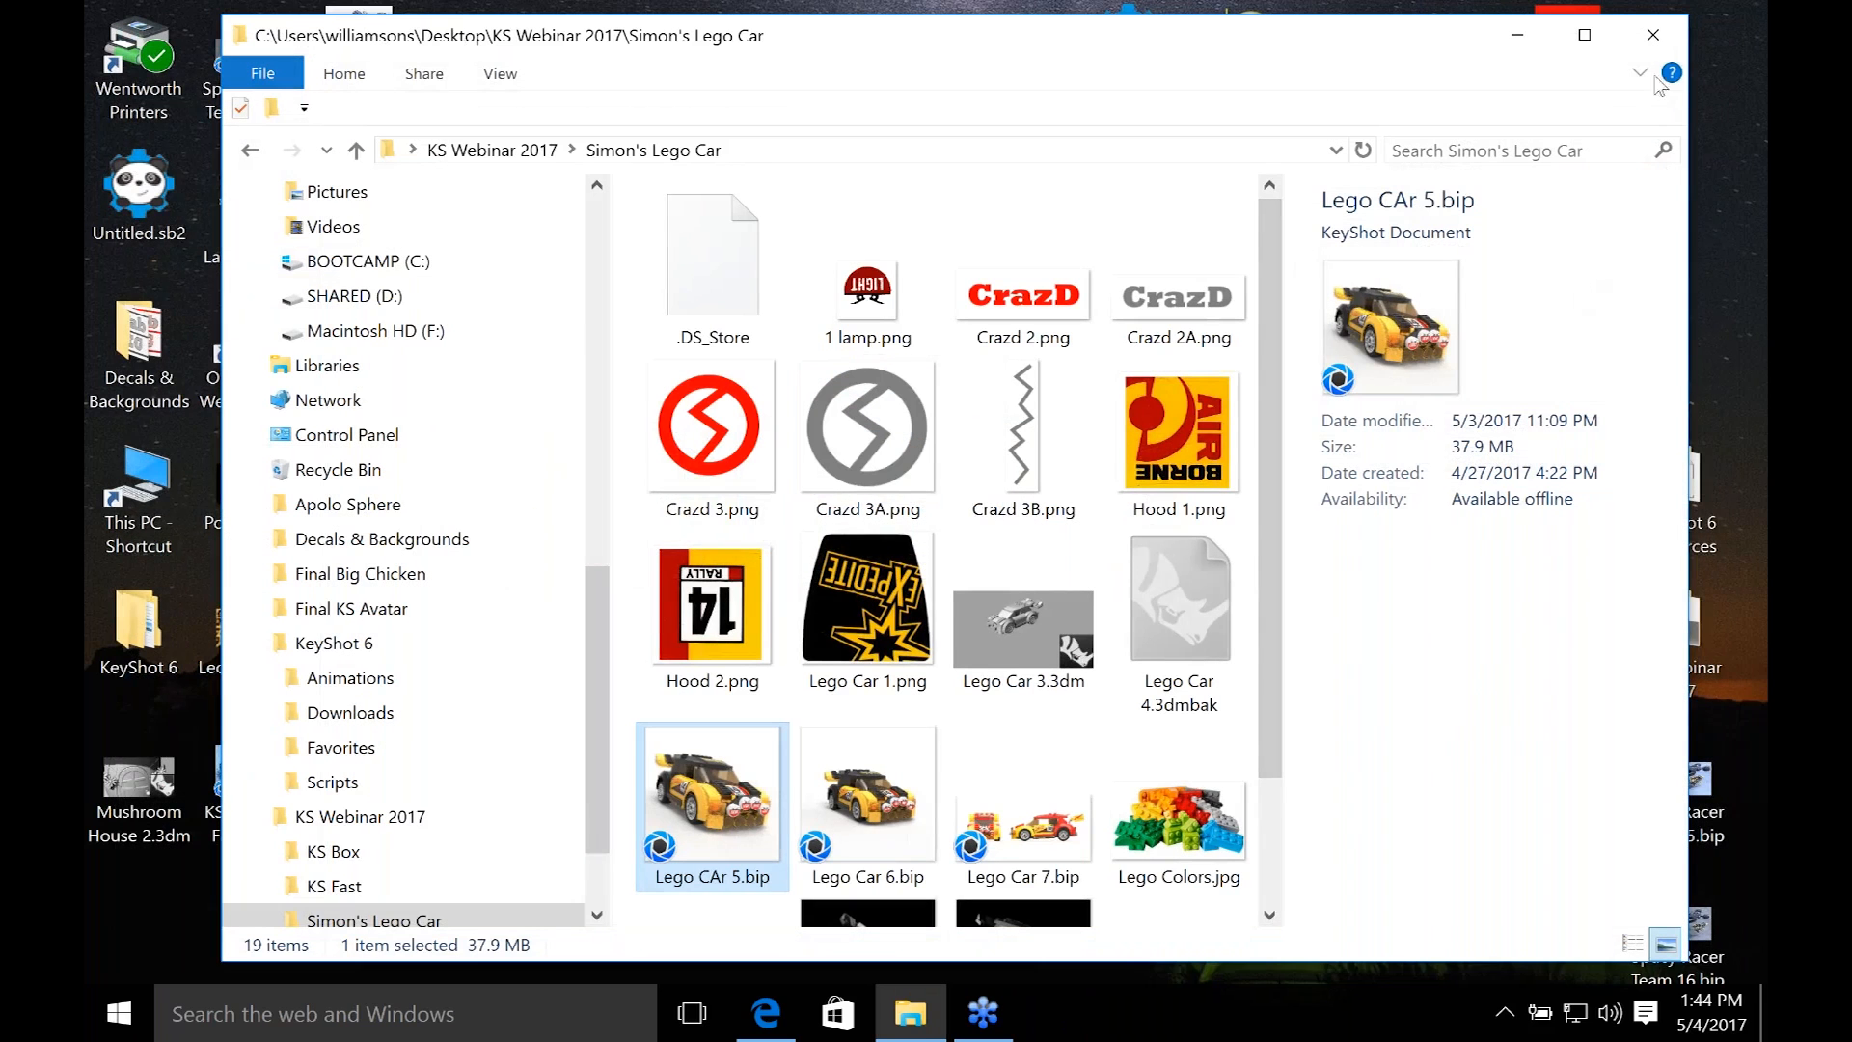
scroll(1040, 760, "down", 2)
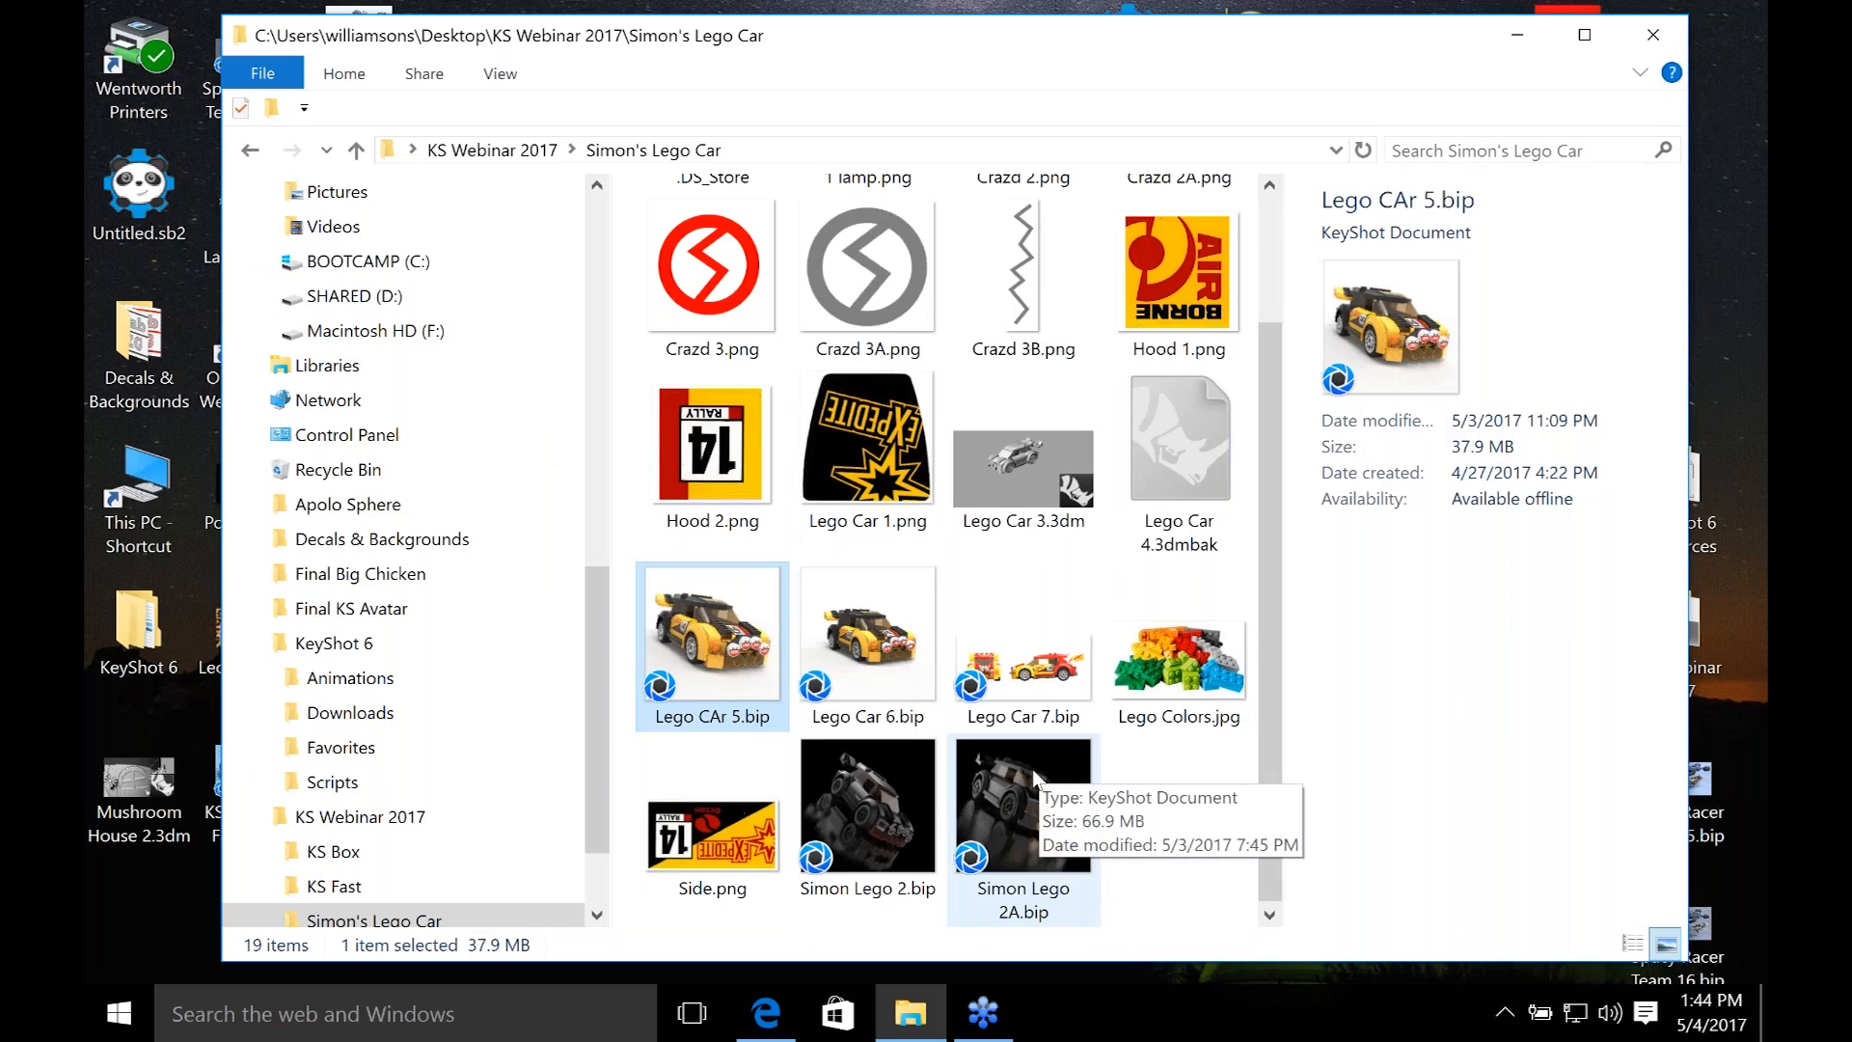
scroll(1033, 758, "up", 2)
left_click(254, 150)
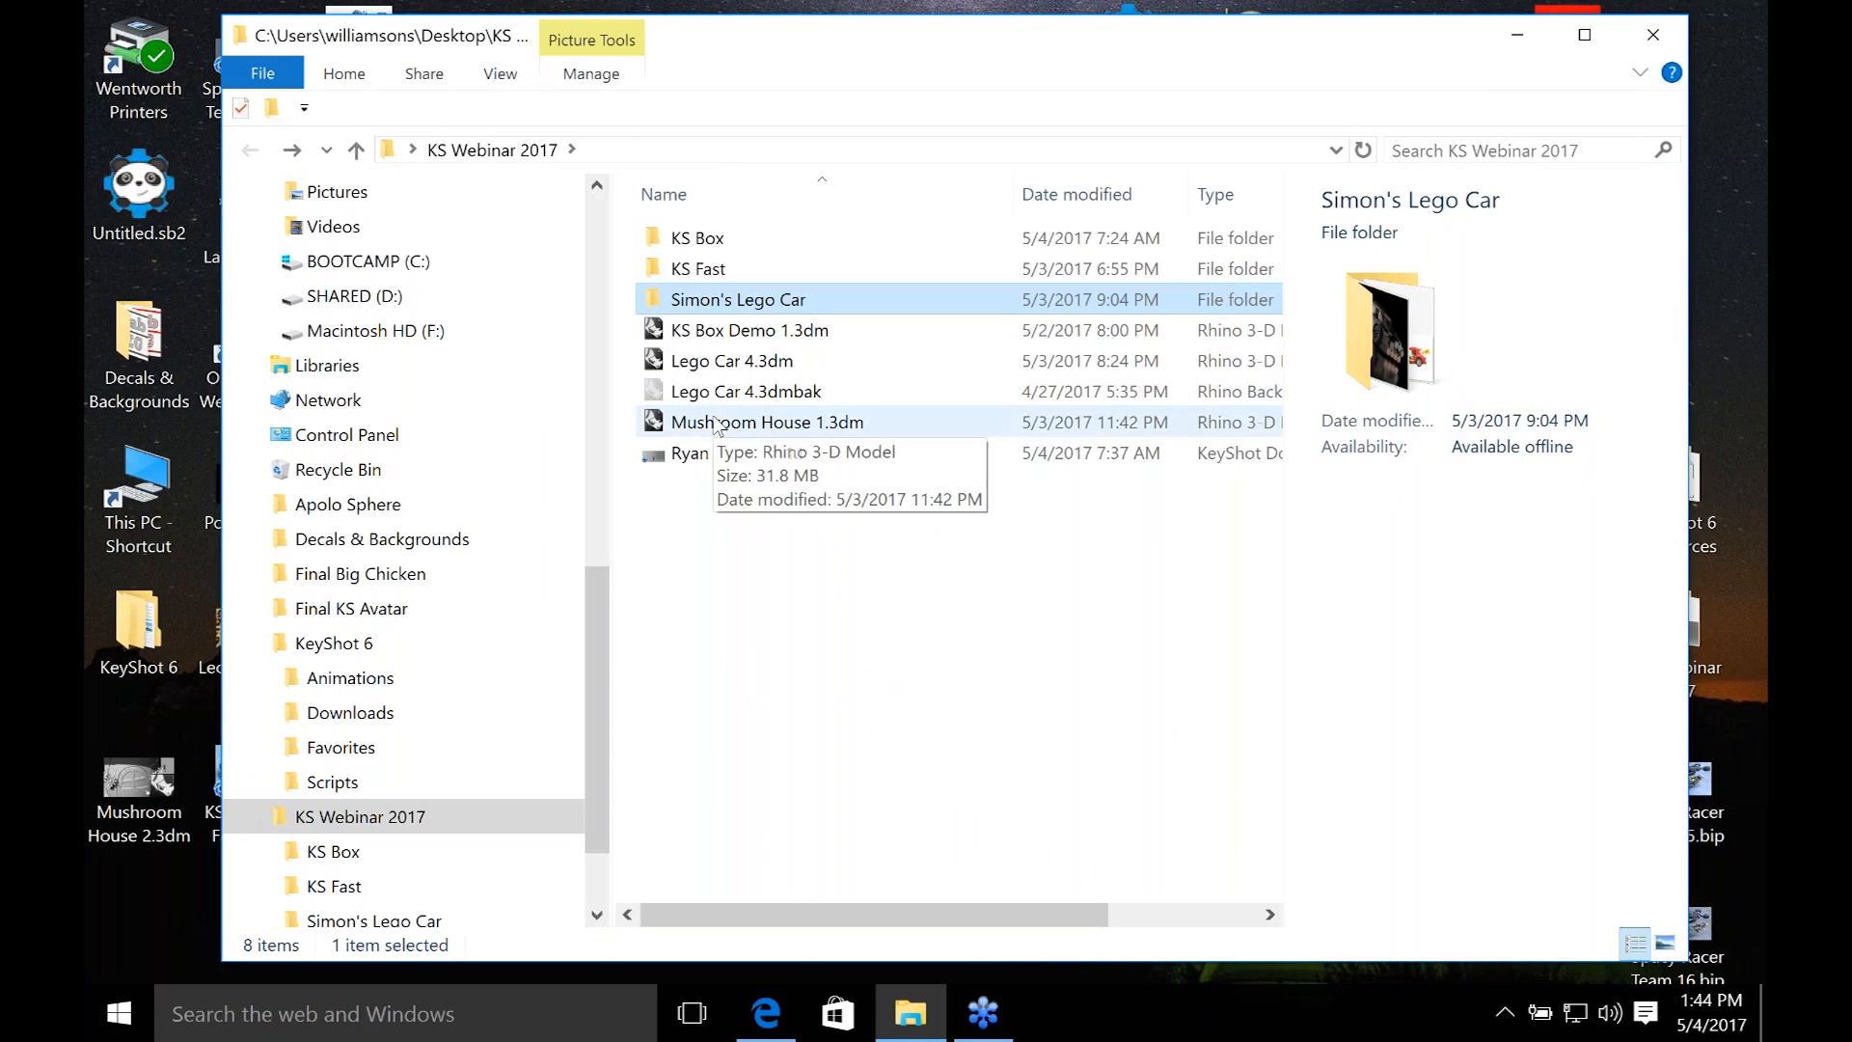
double_click(703, 269)
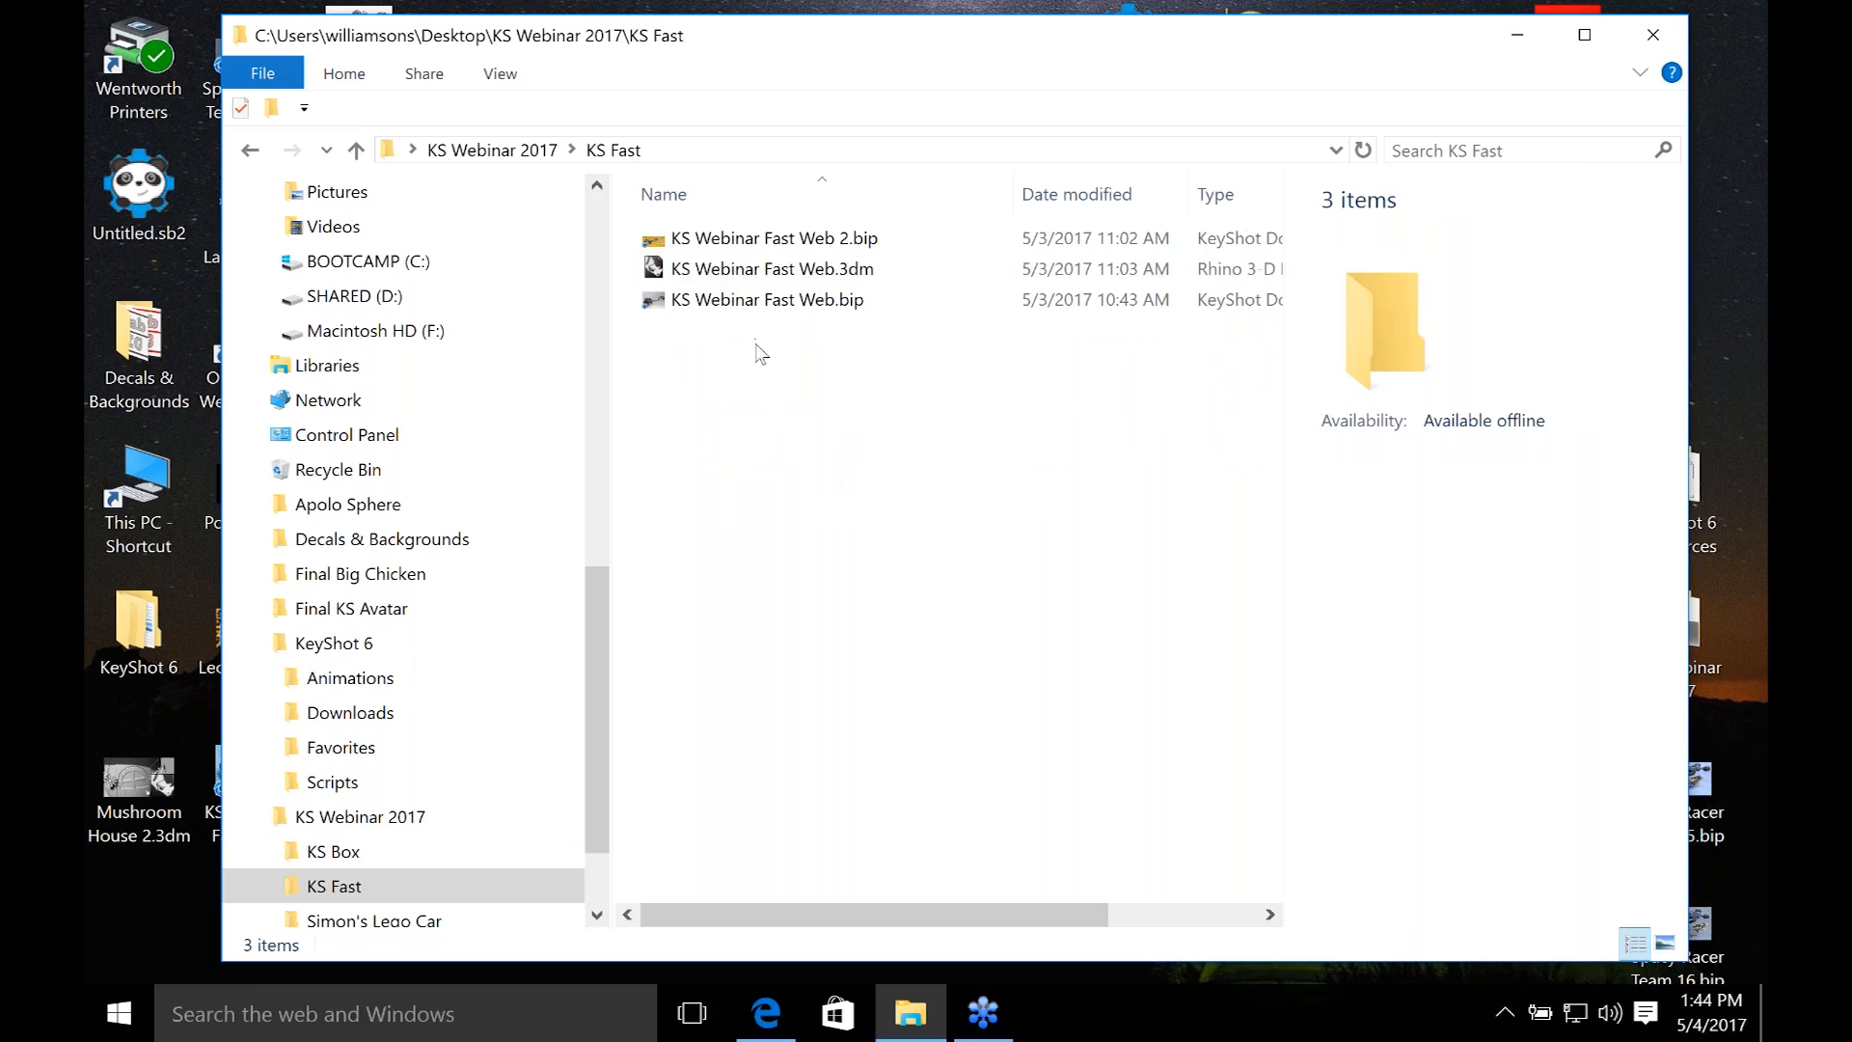
left_click(740, 301)
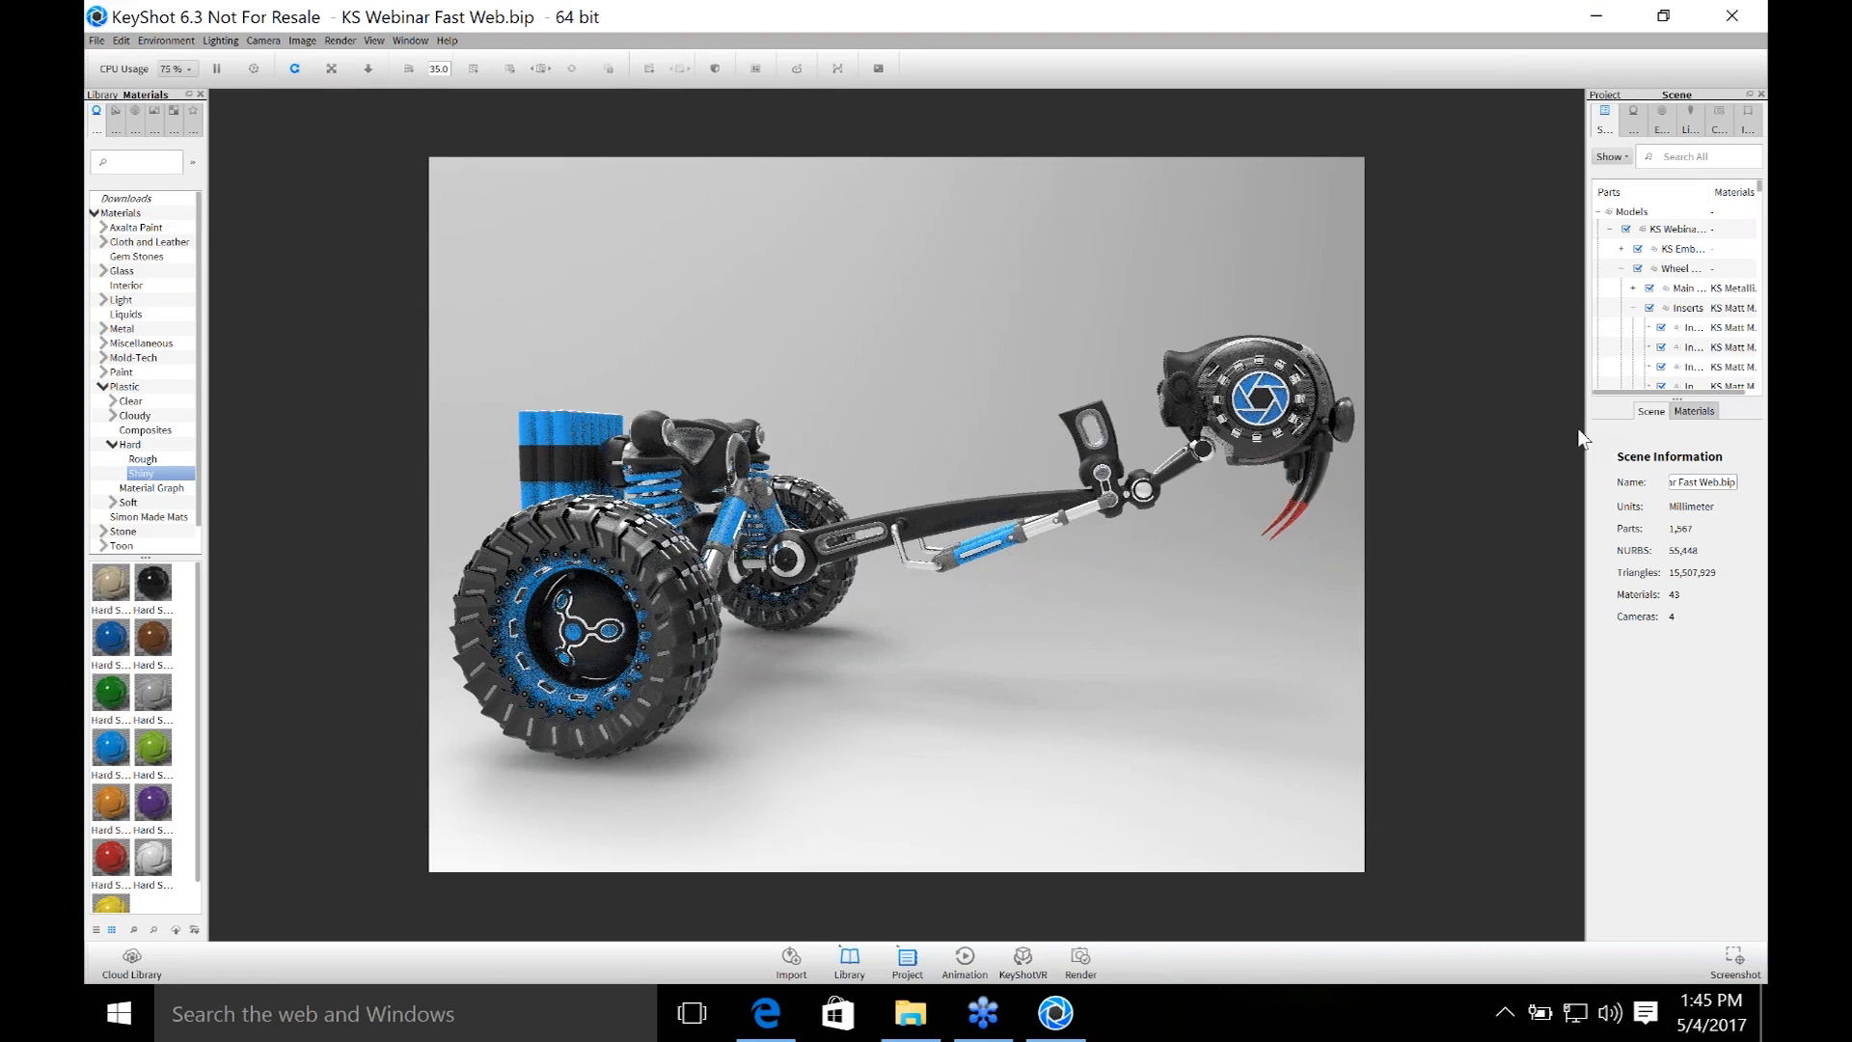
Widen the Project and Library panes around the vehicle view.
left_click_drag(1586, 421, 1438, 422)
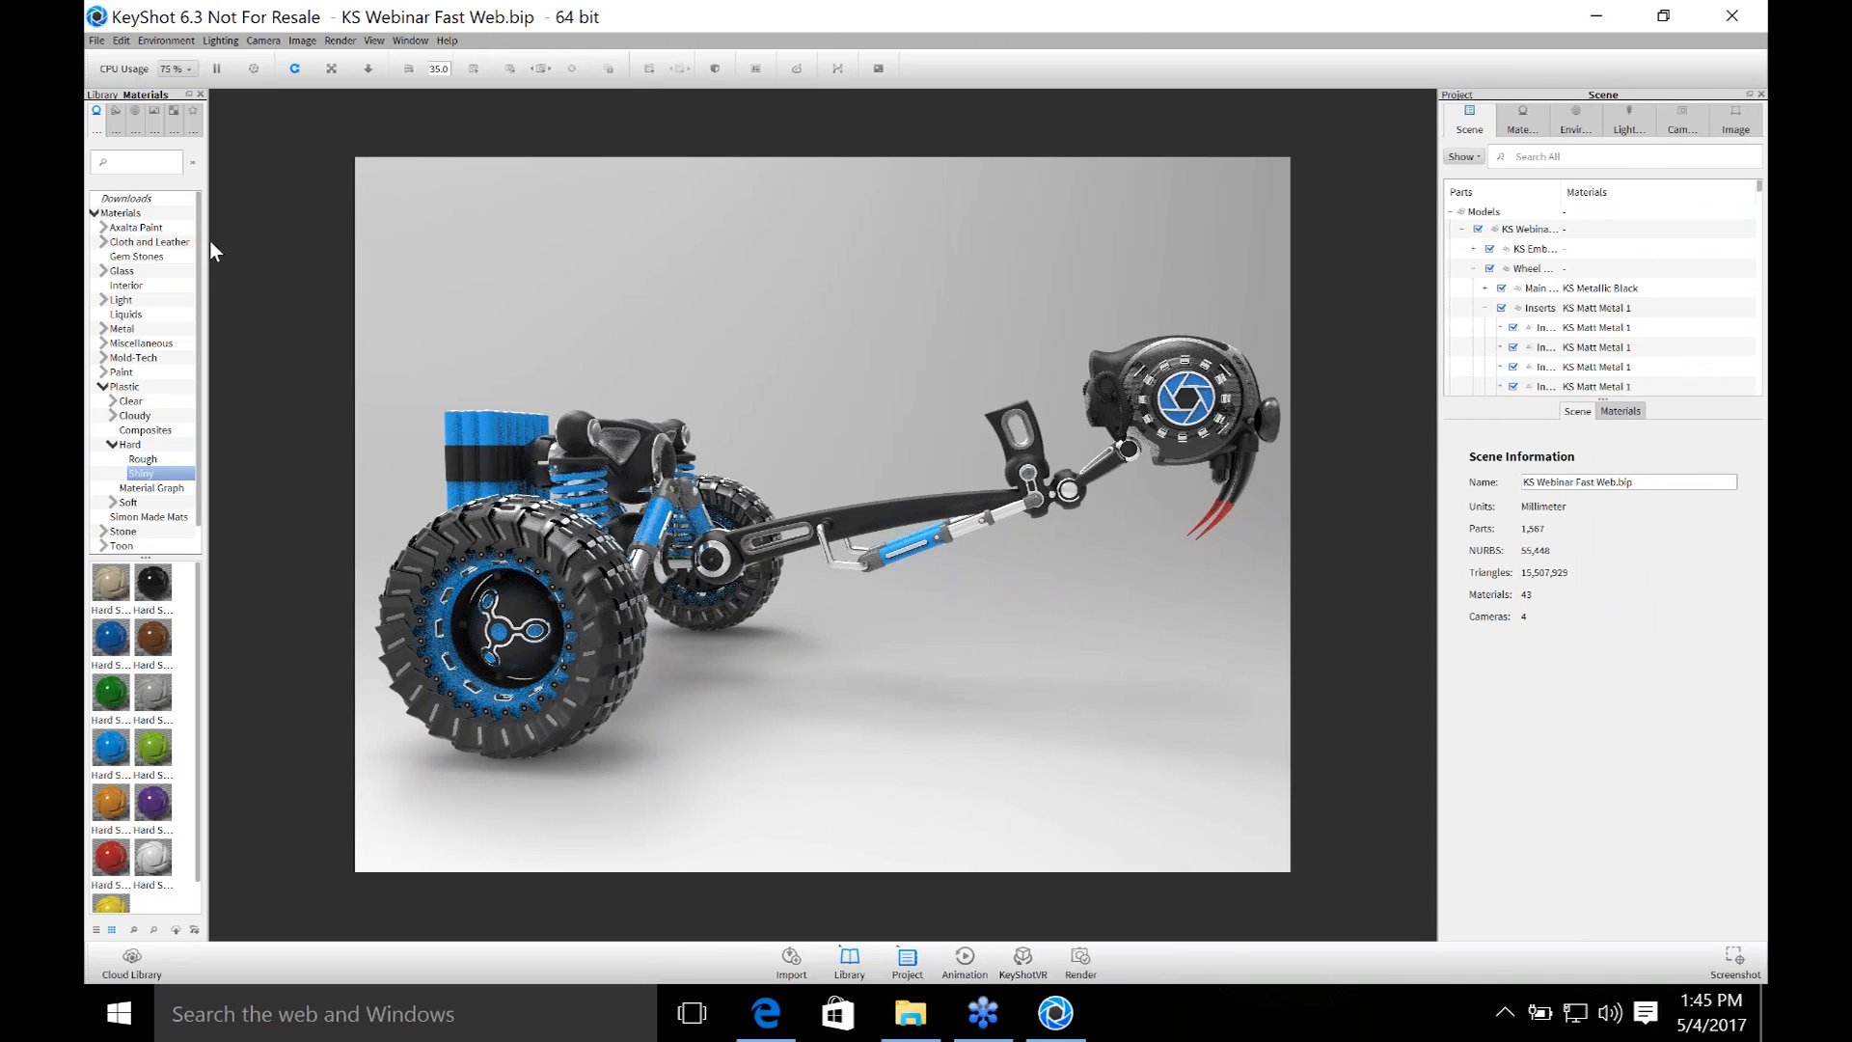
left_click_drag(208, 253, 315, 248)
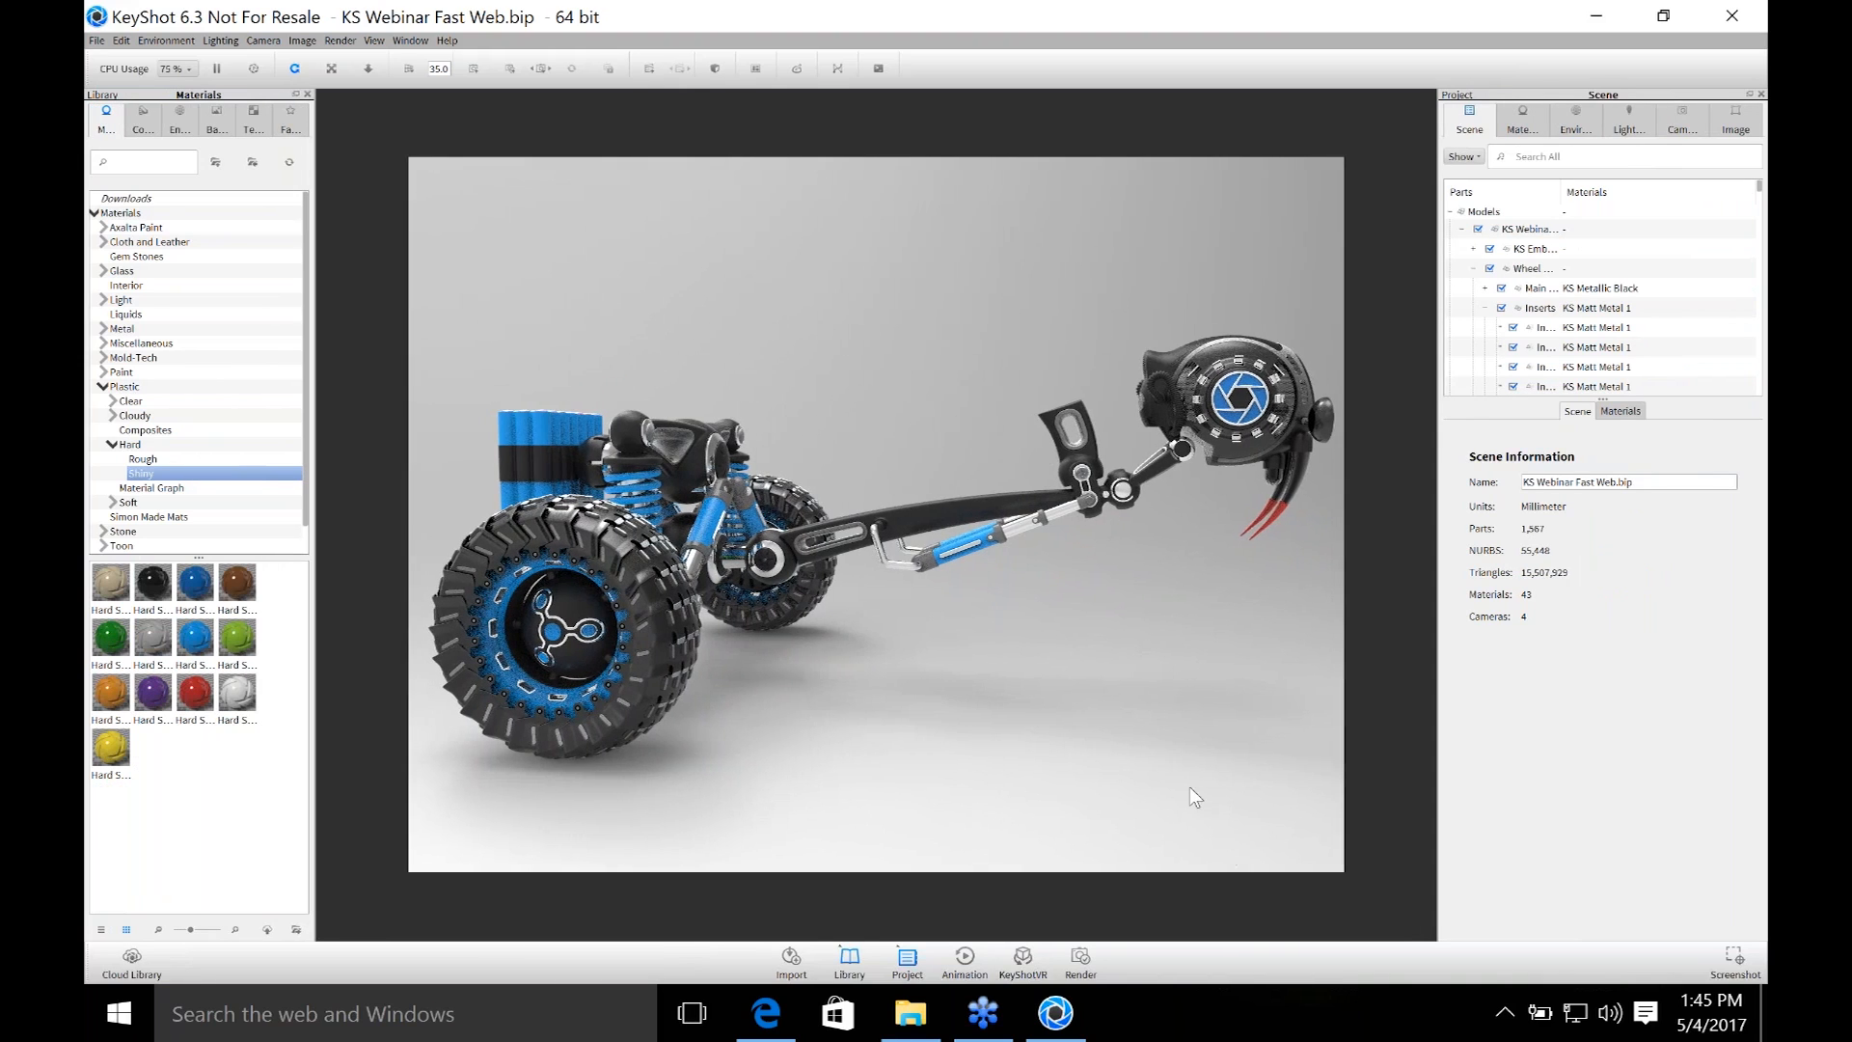
left_click_drag(1189, 785, 1058, 814)
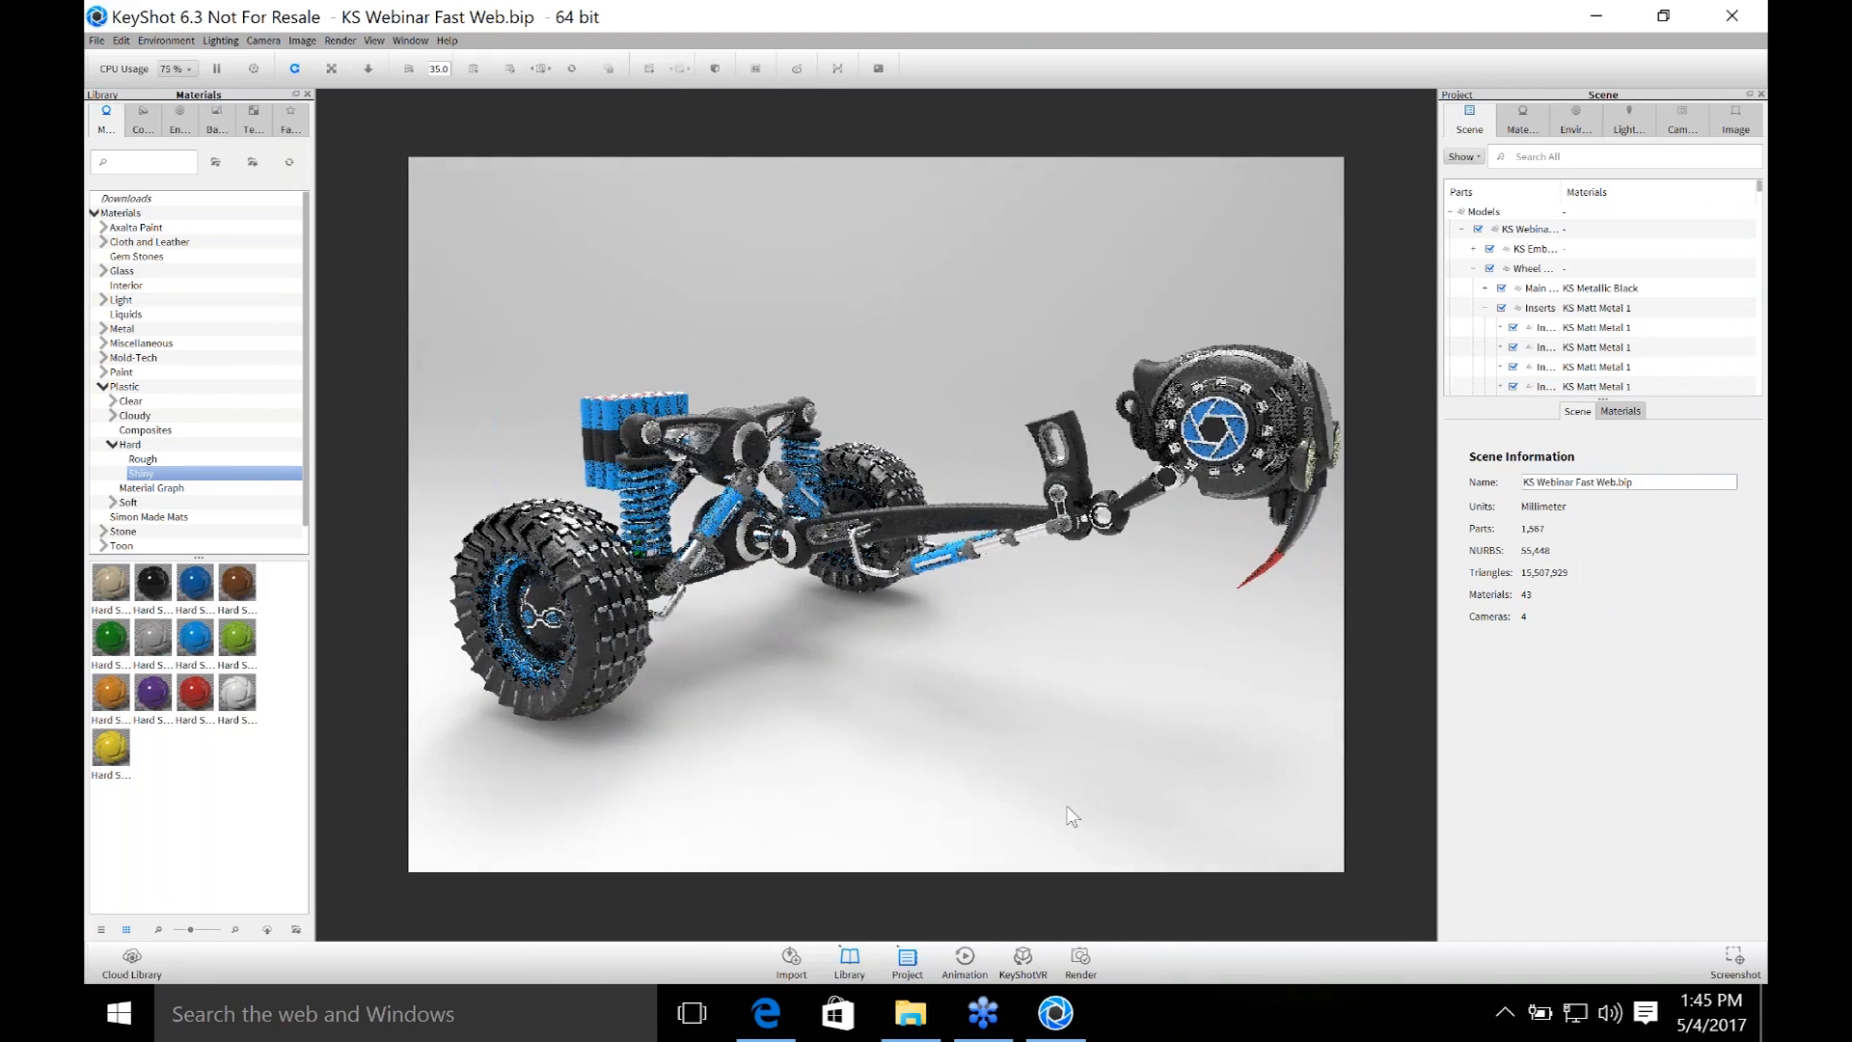
Light the vehicle scene with the Space Racer 3 environment and switch the background to a plain white color.
left_click(1628, 121)
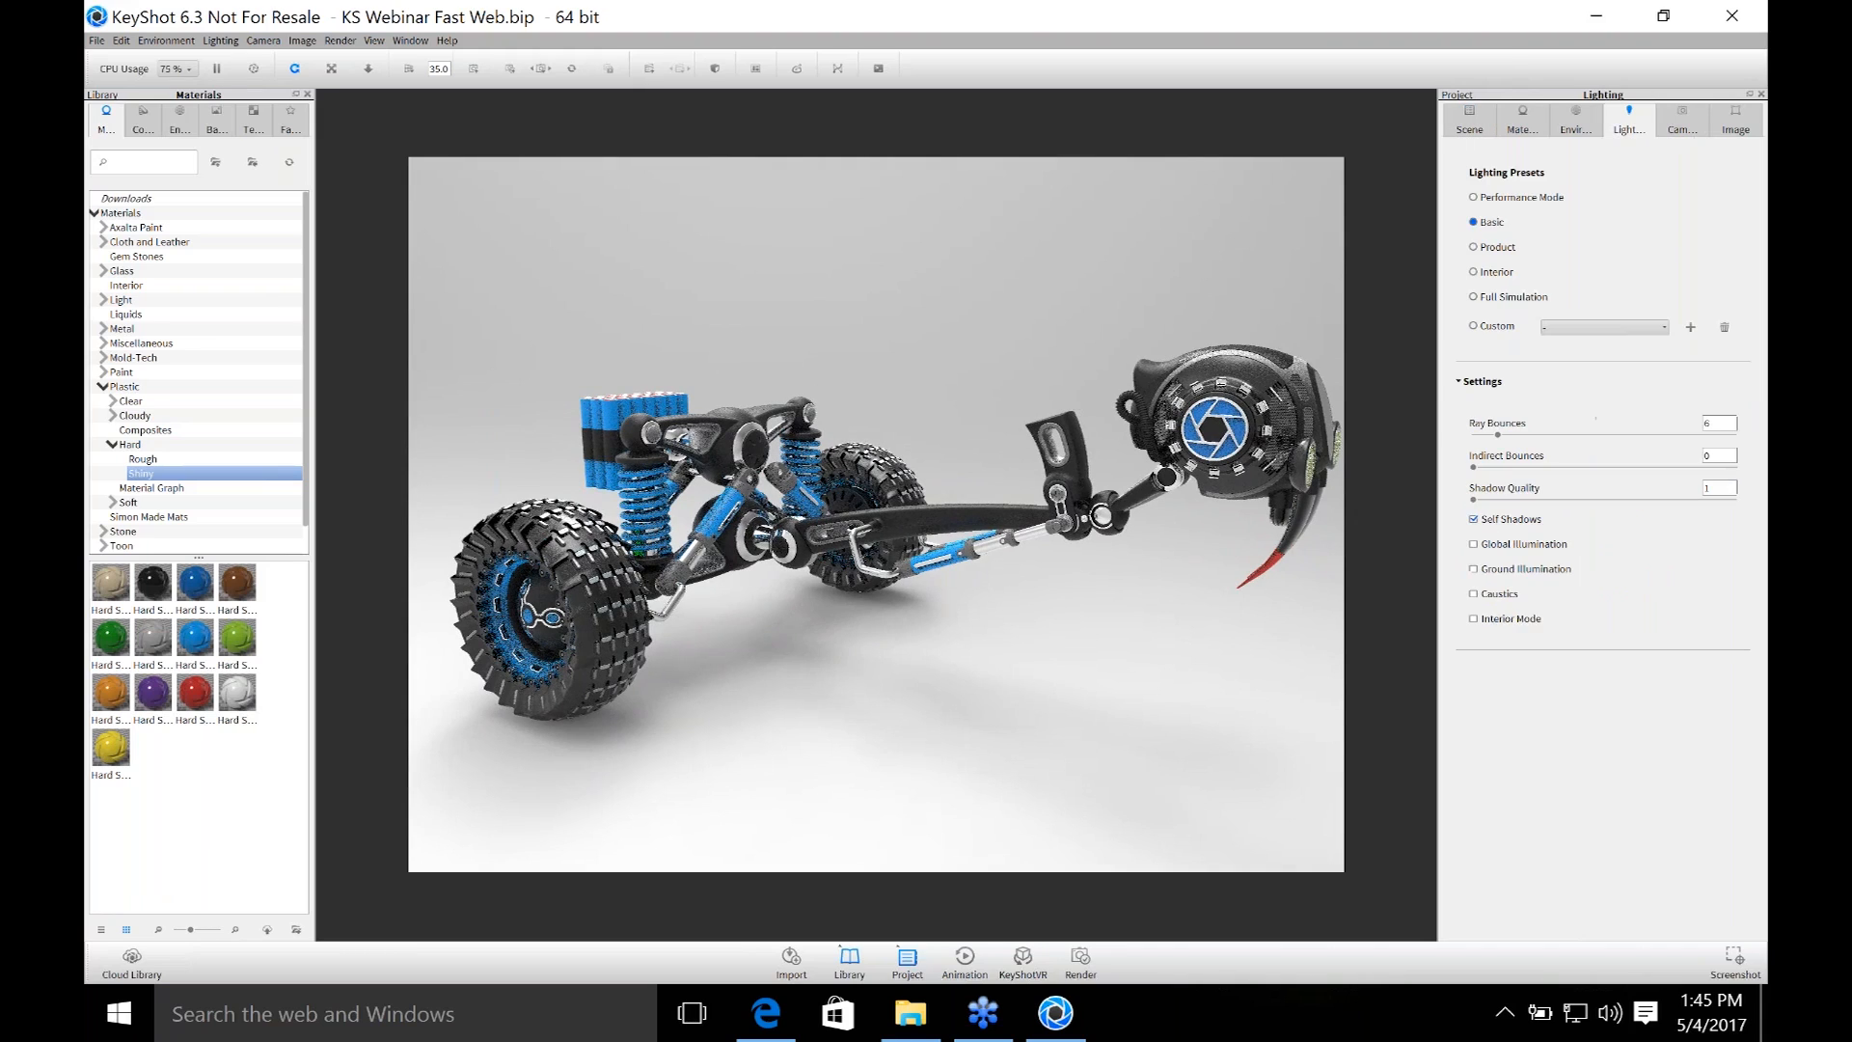
left_click(1576, 120)
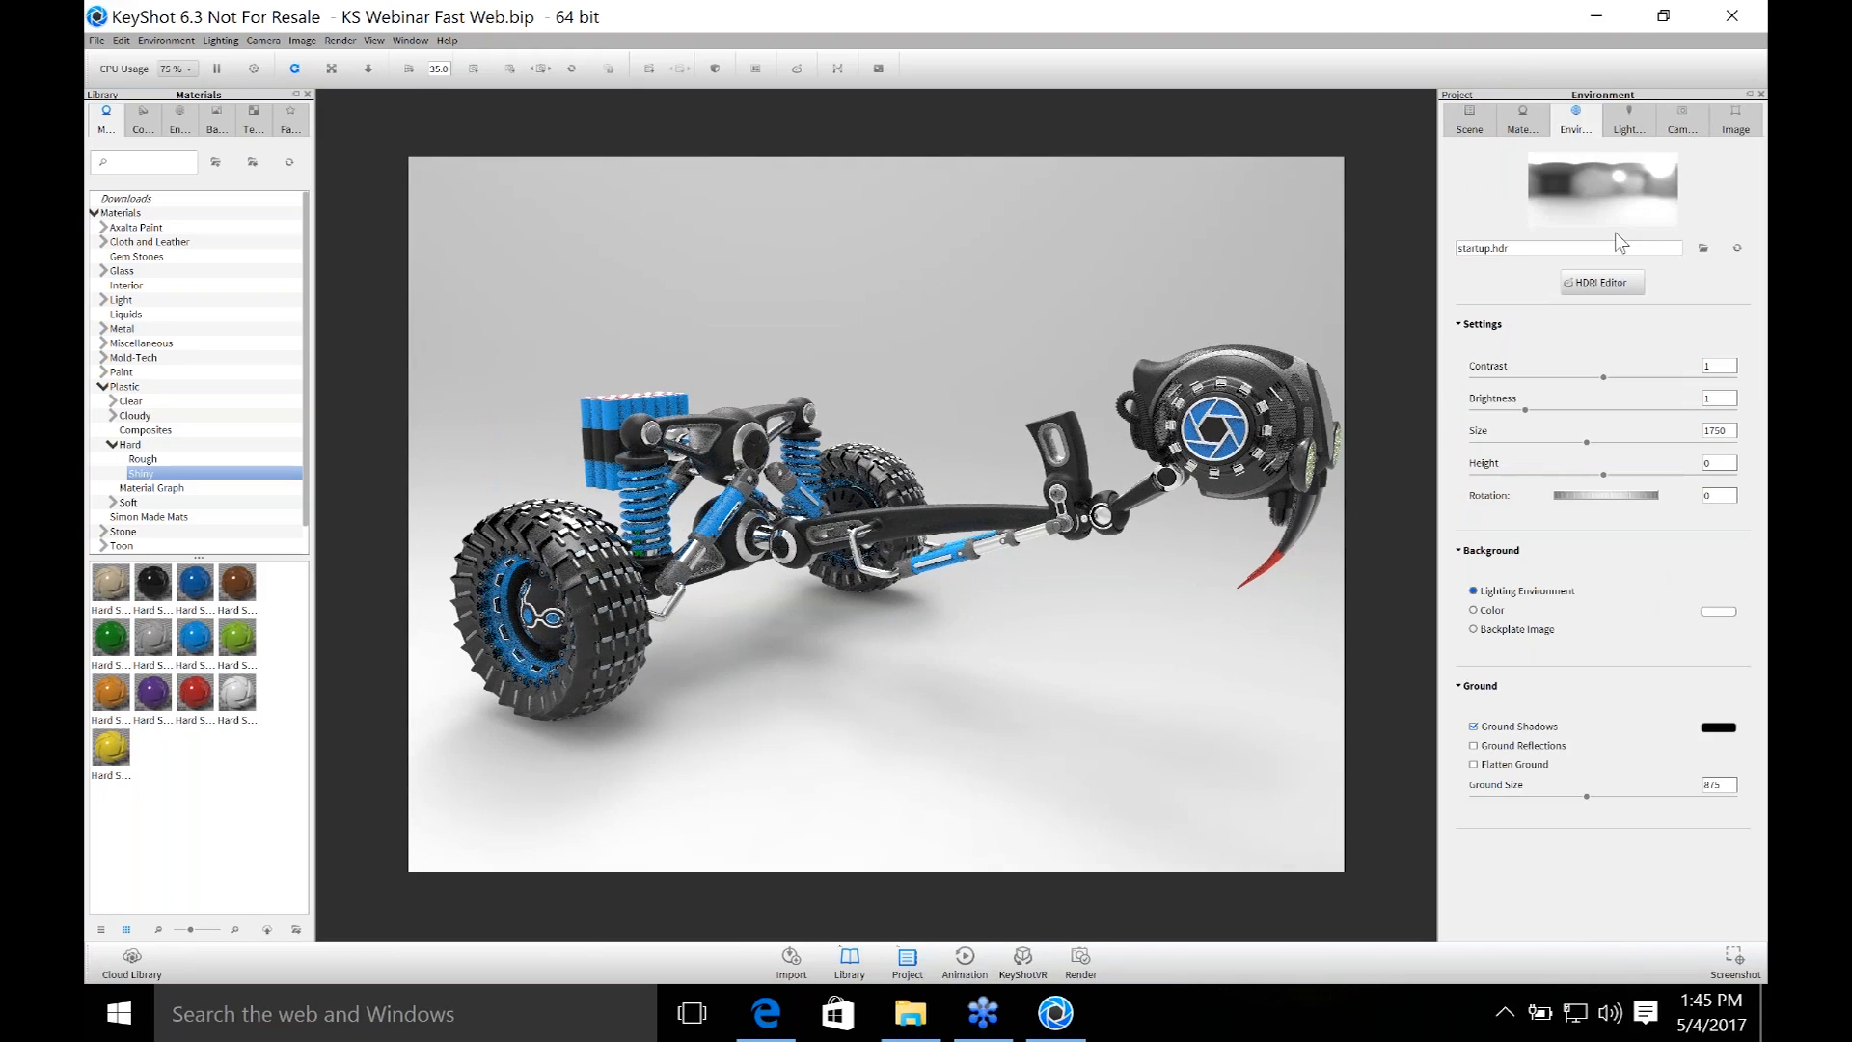
left_click(194, 126)
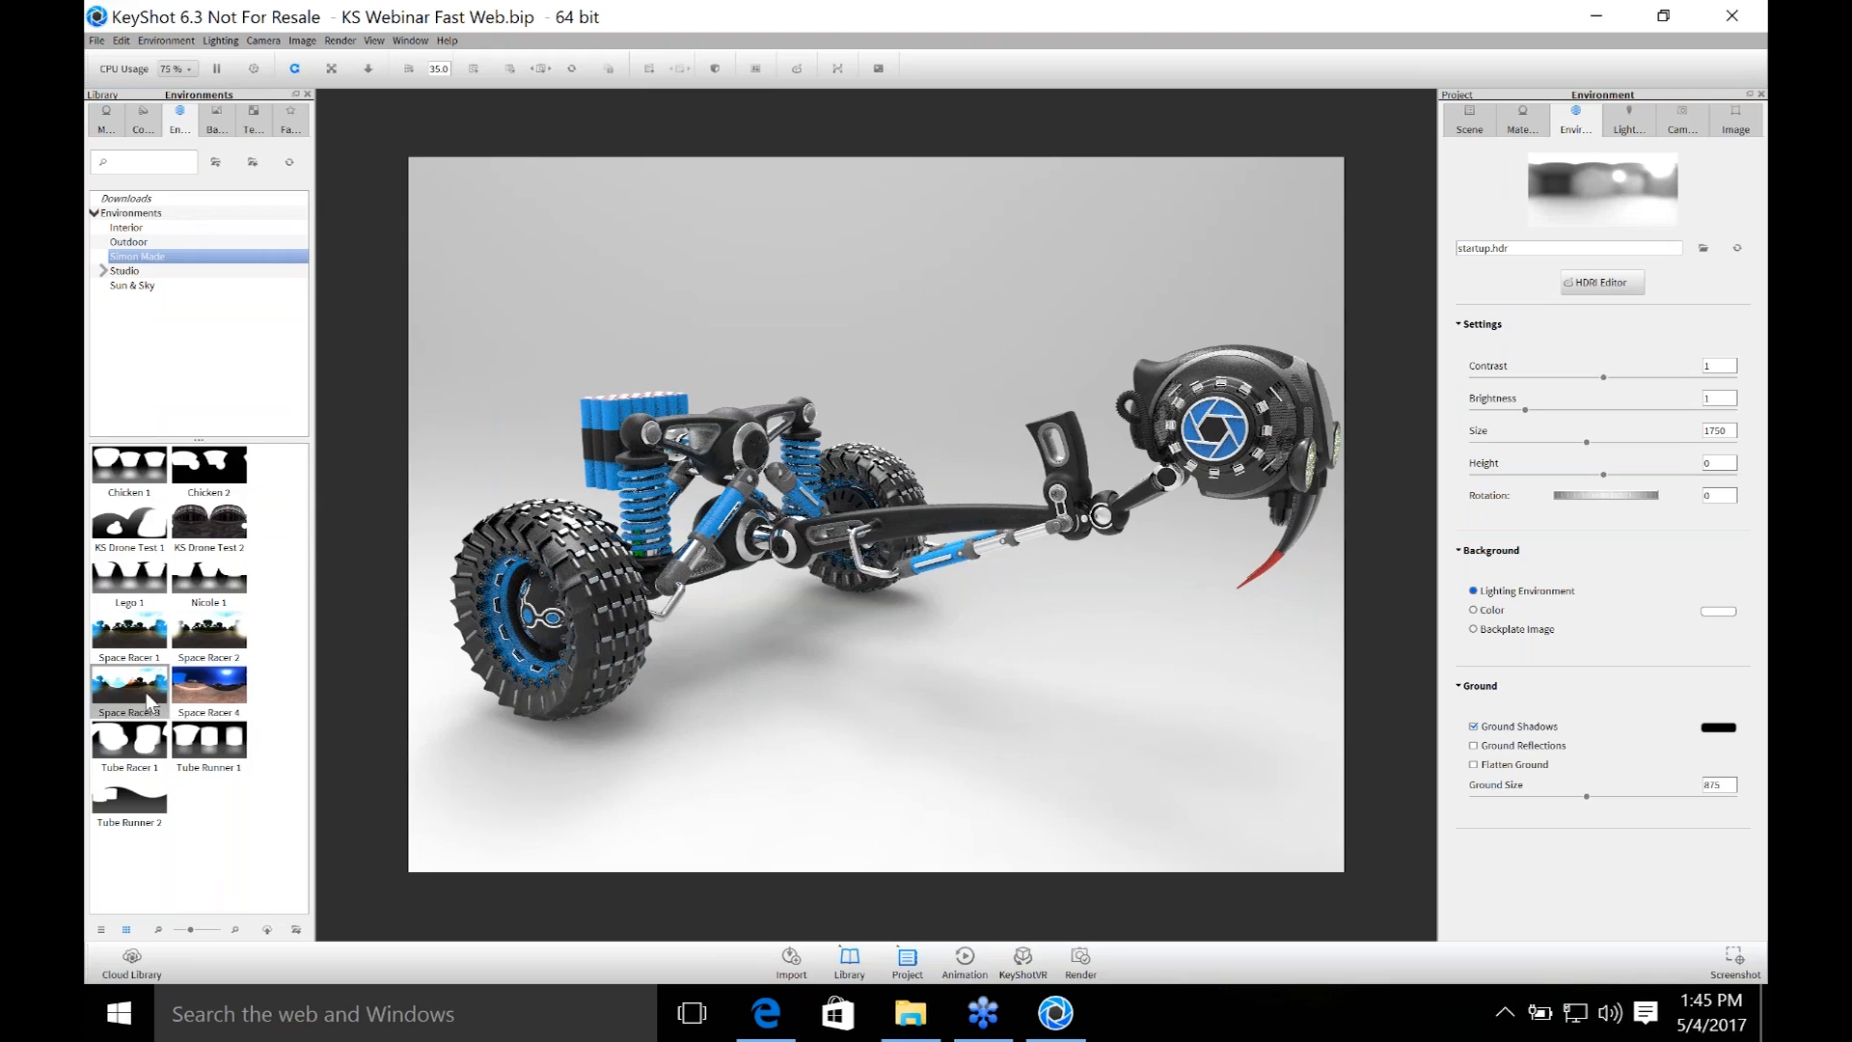
left_click_drag(135, 687, 926, 765)
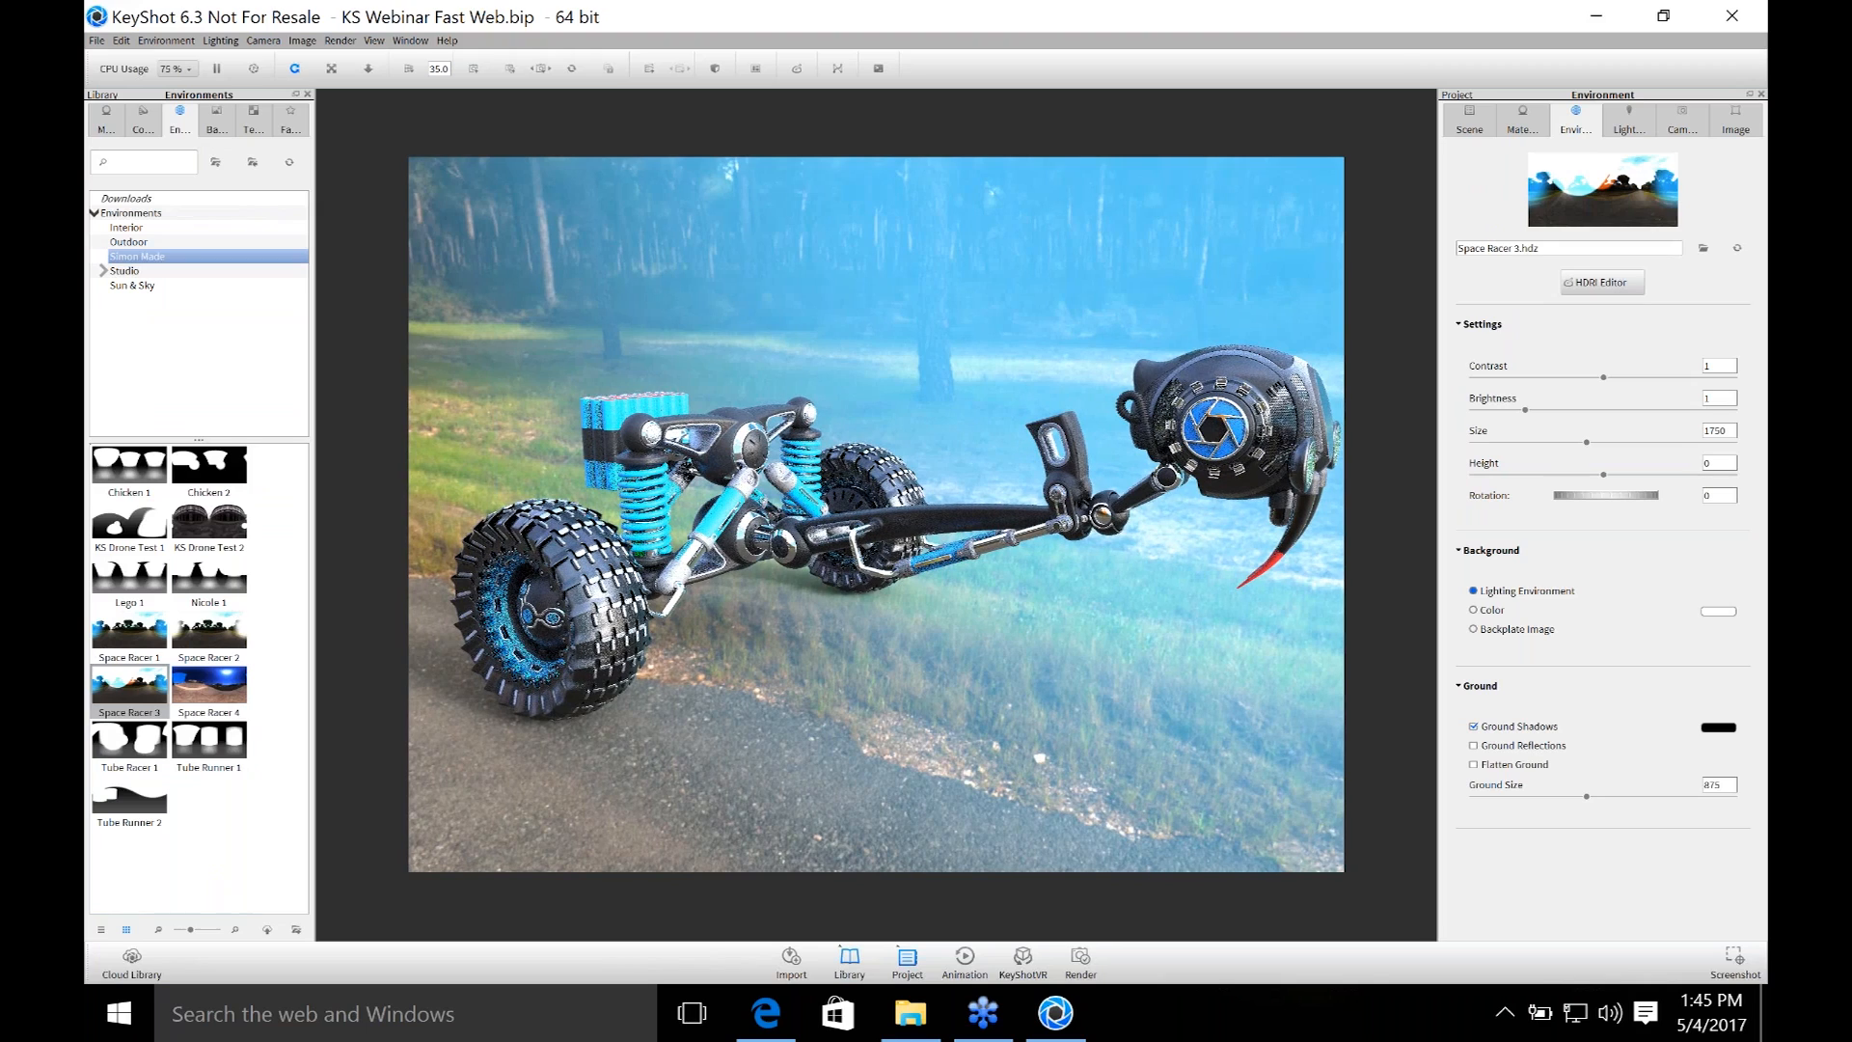
left_click(1473, 610)
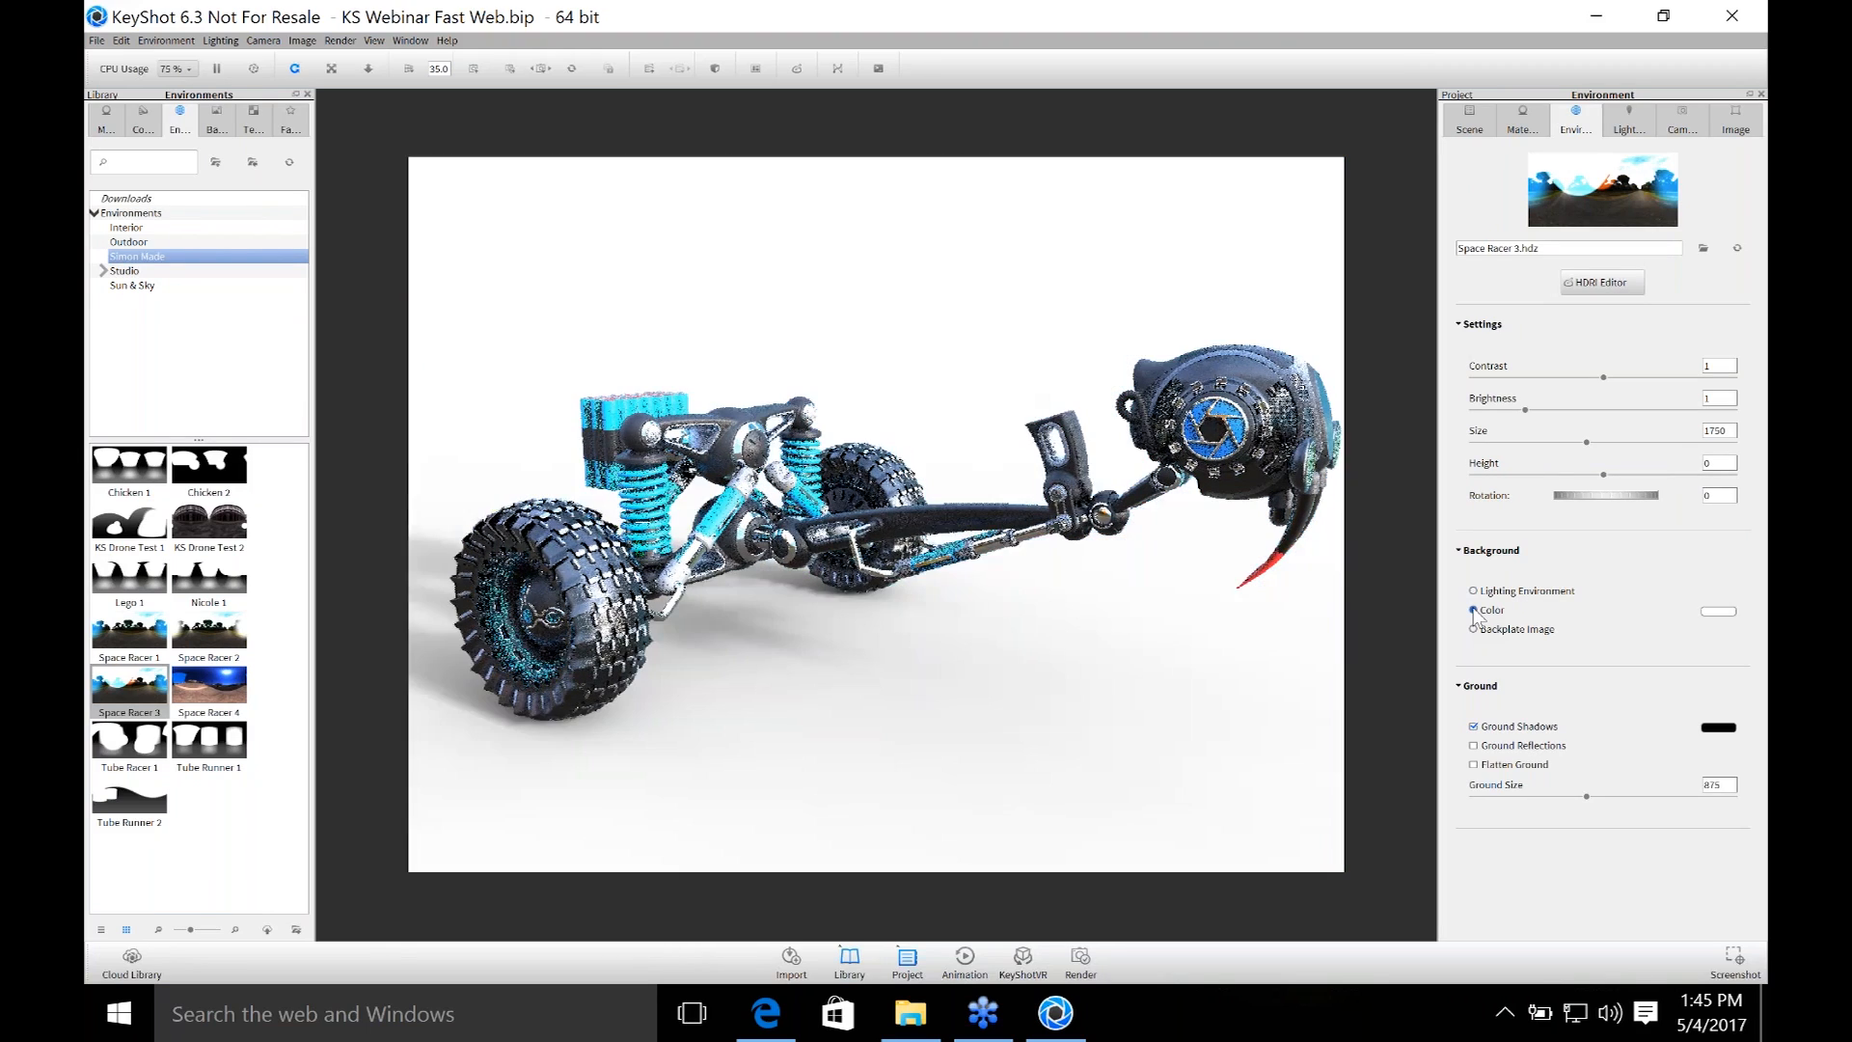
Lower the Space Racer 3 environment's brightness to about 0.755.
left_click_drag(1190, 686, 1170, 645)
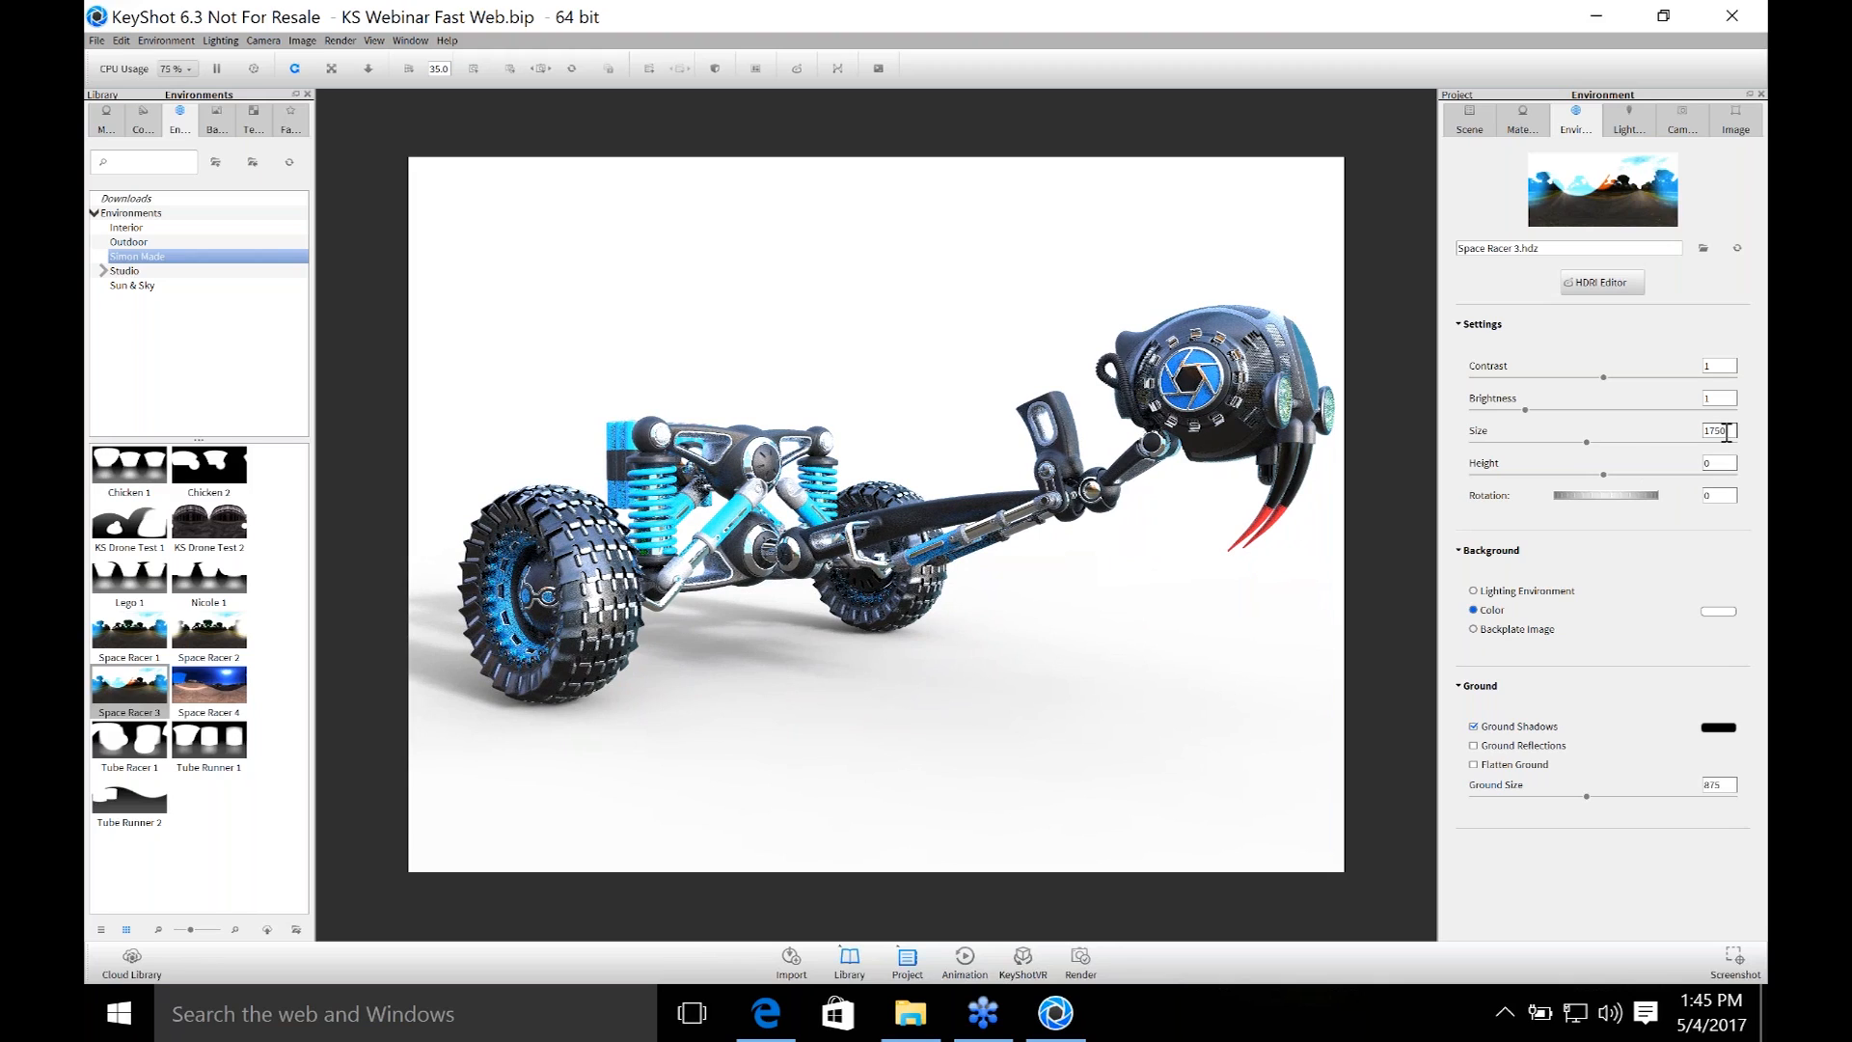
key("shift+Tab")
type("0.5")
key("Return")
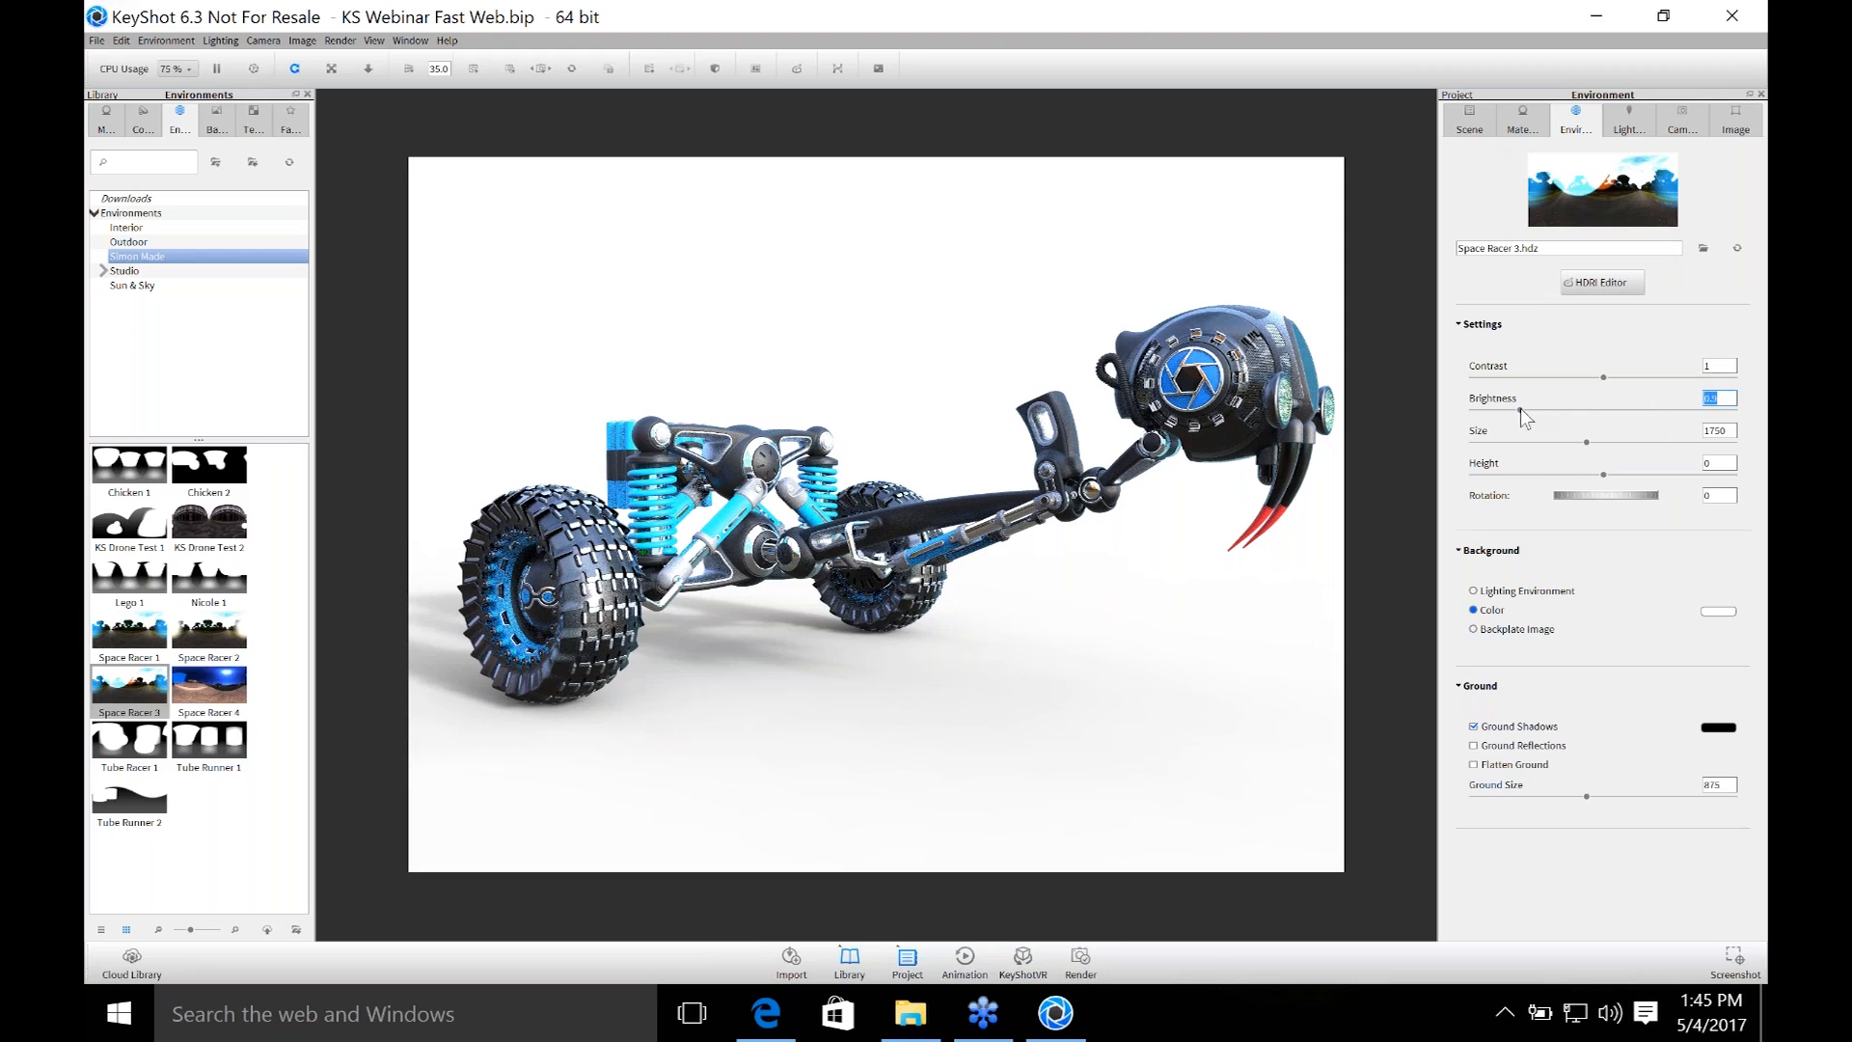
left_click_drag(1520, 409, 1513, 410)
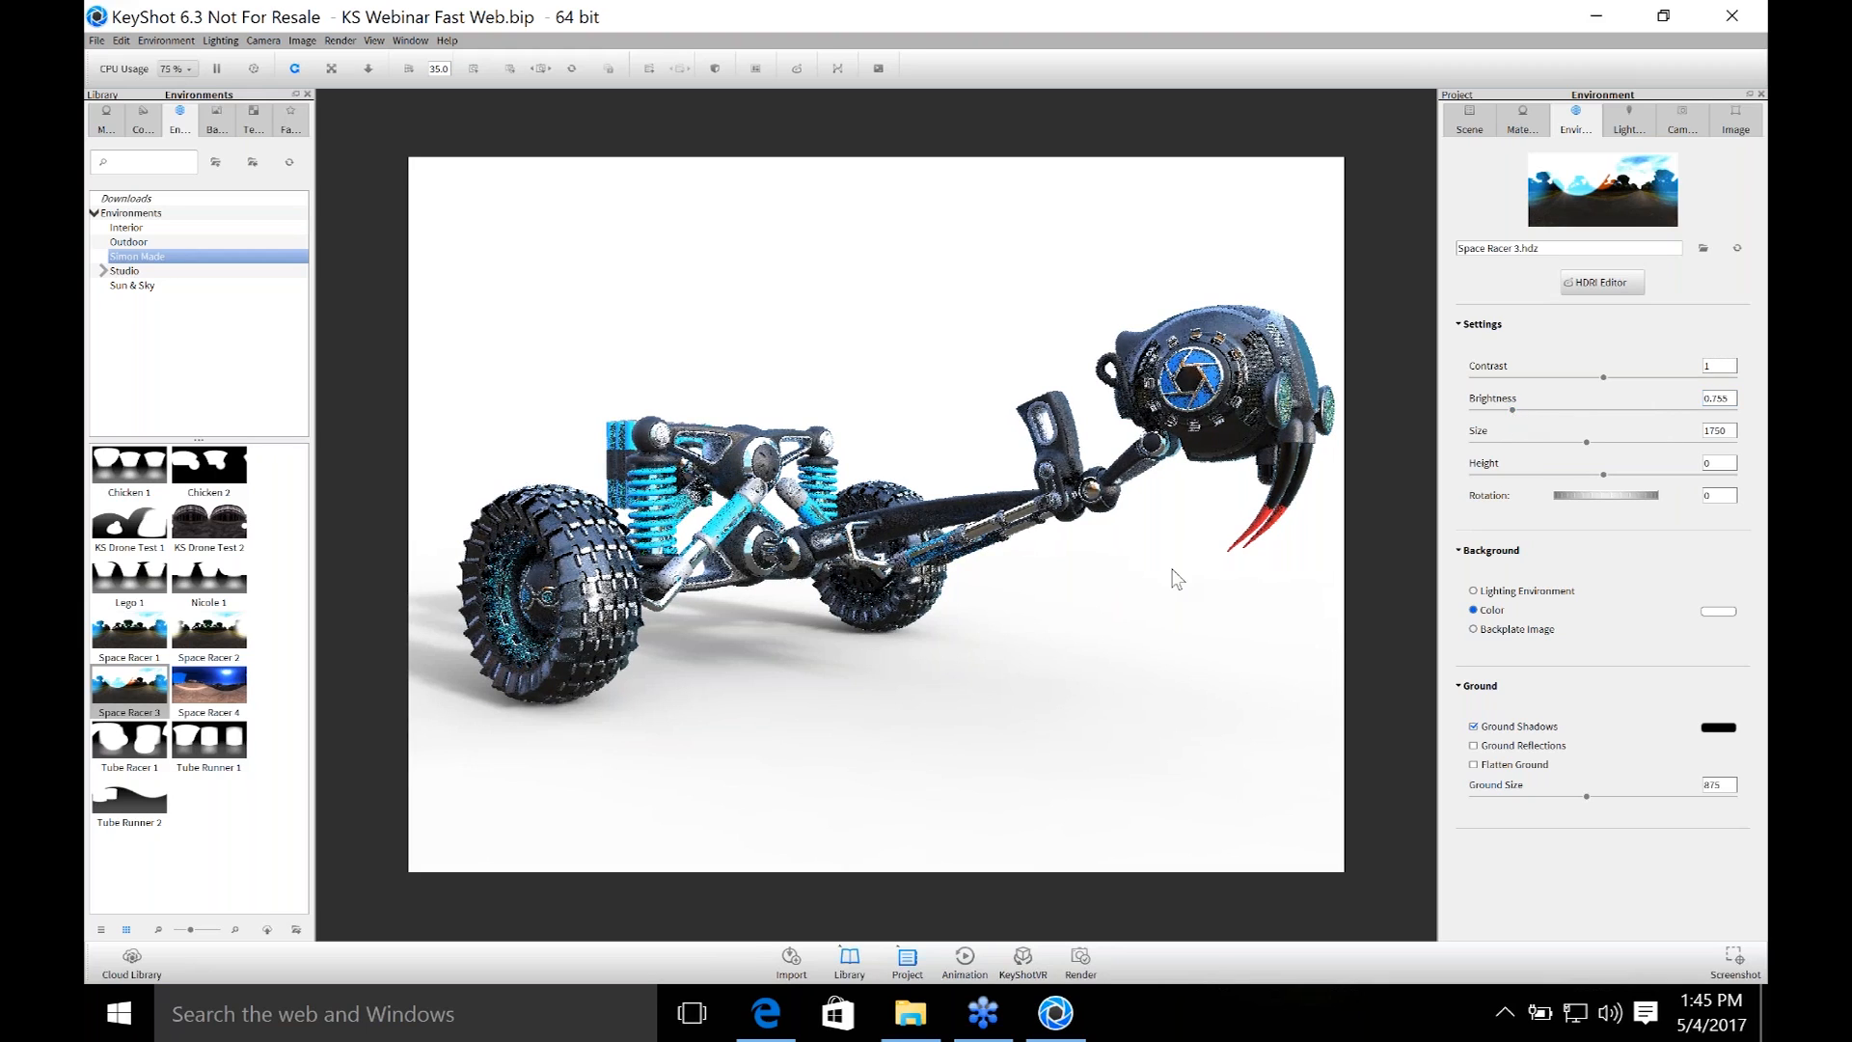
Darken the diffuse color of the Hard Rough Plastic Light Blue material to RGB 23, 83, 113.
left_click_drag(1175, 577, 1157, 628)
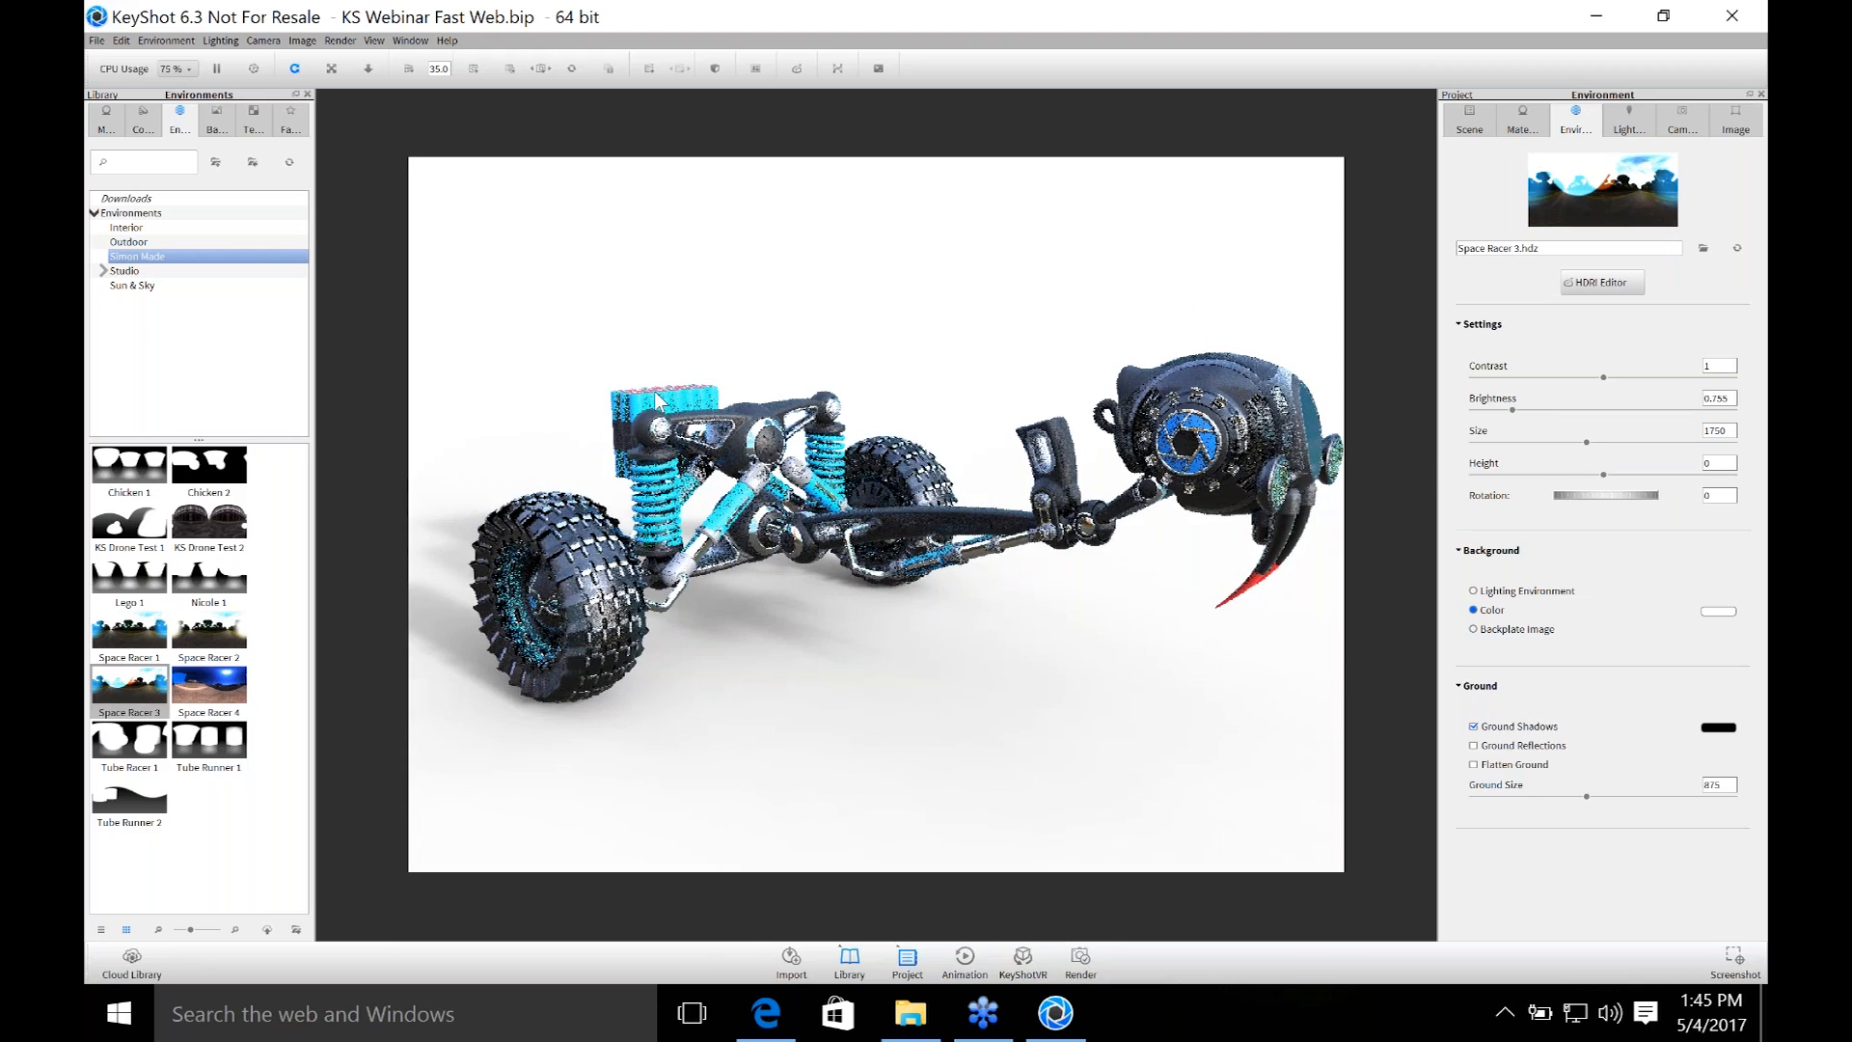
double_click(672, 413)
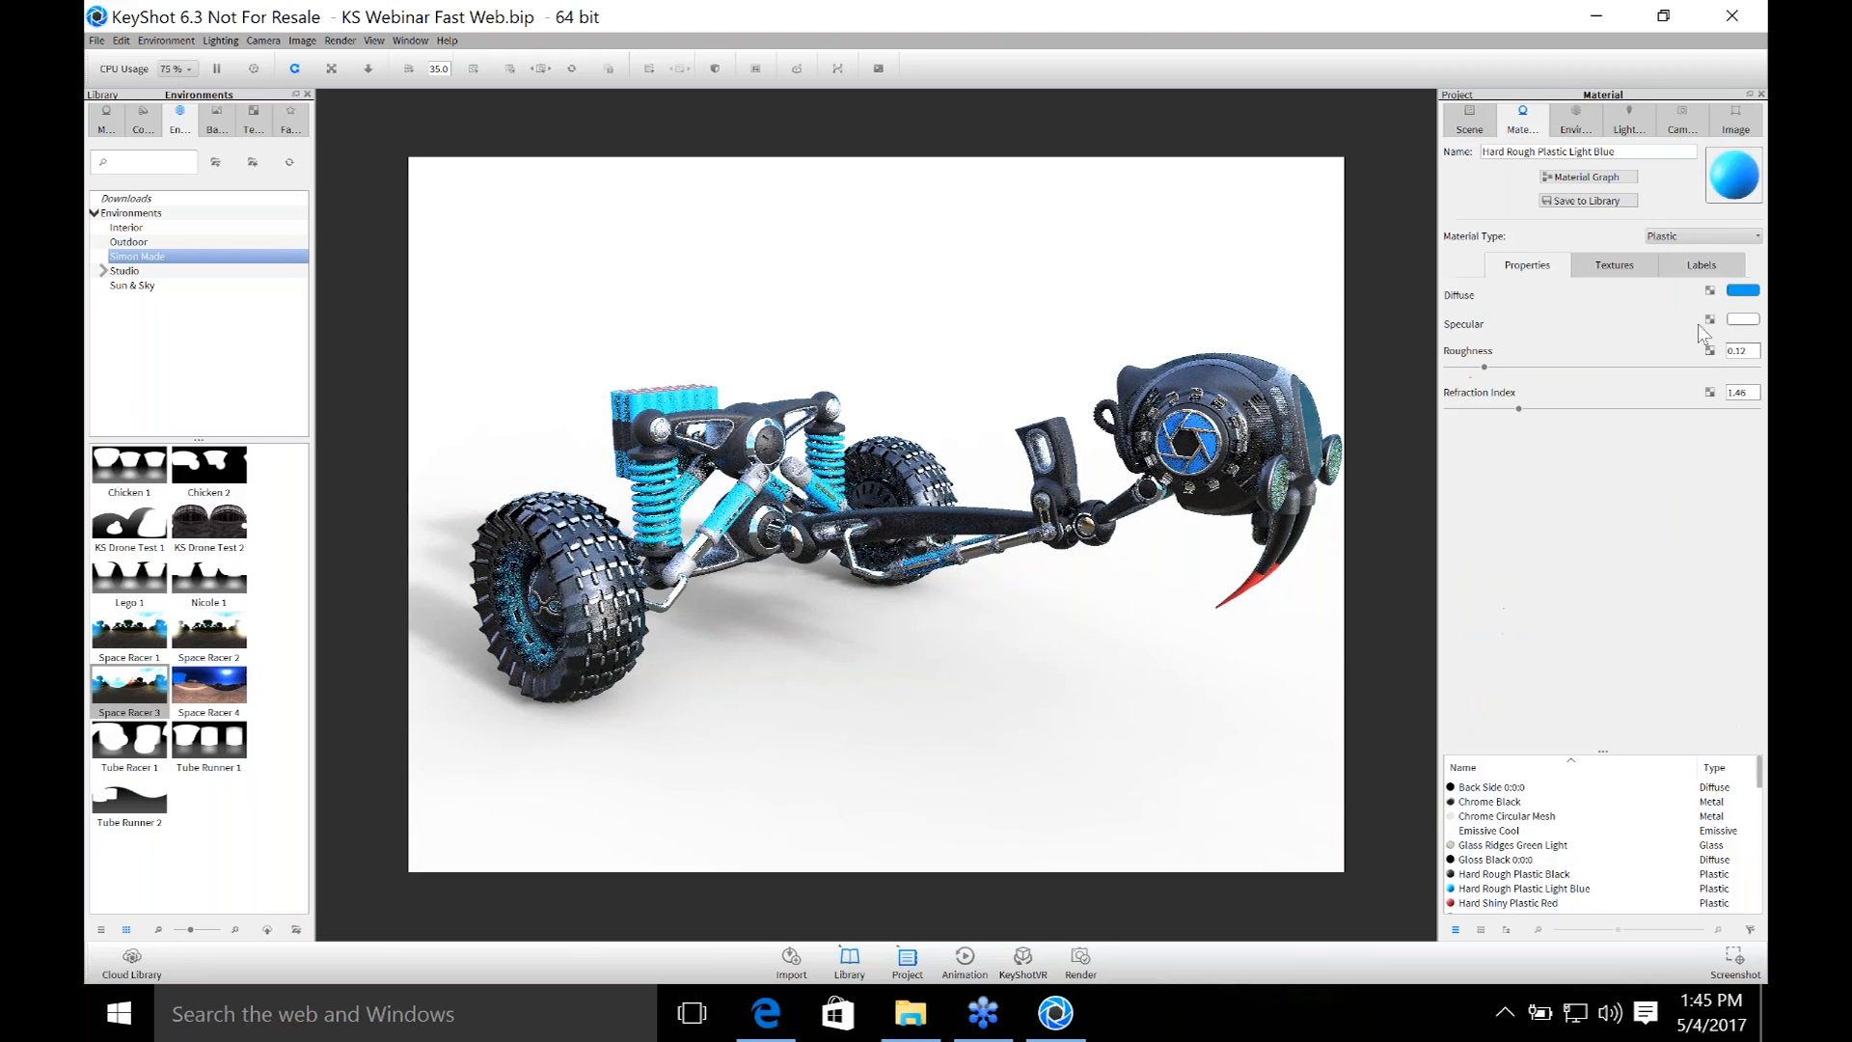
left_click(1743, 291)
left_click(1663, 199)
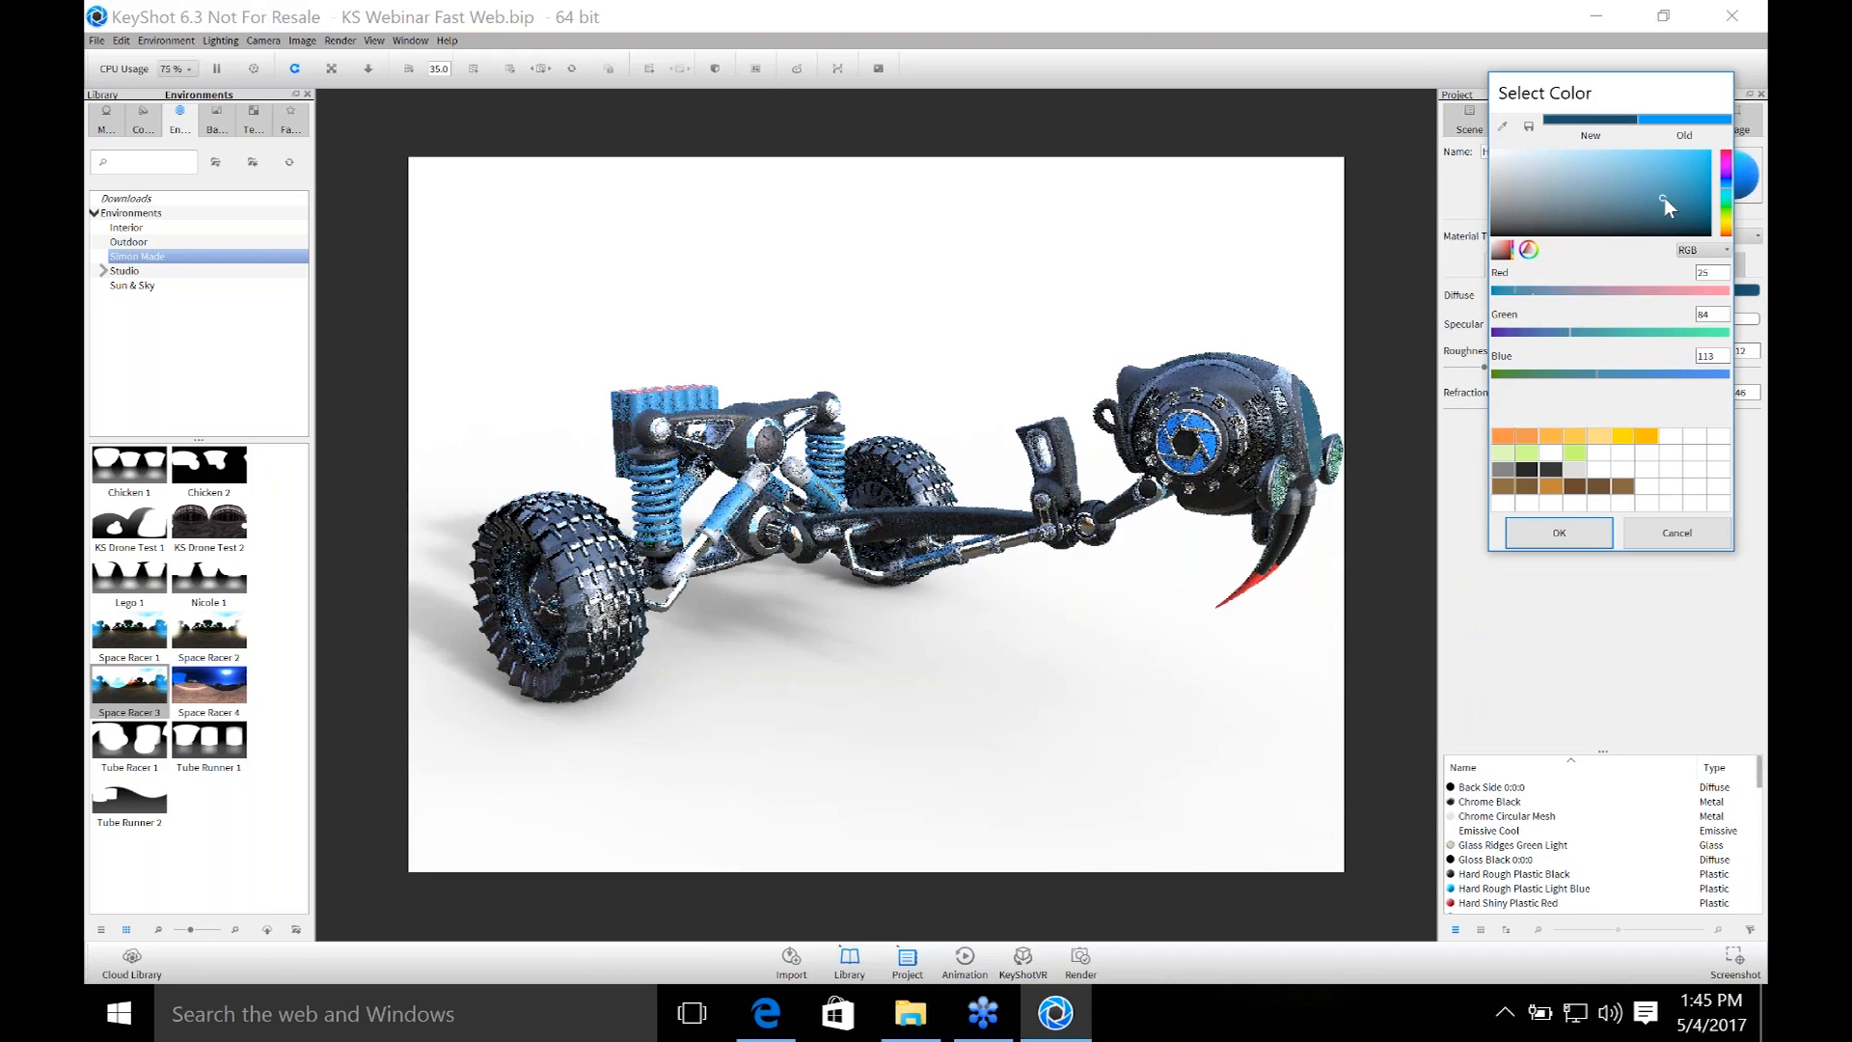
left_click_drag(1664, 196, 1666, 198)
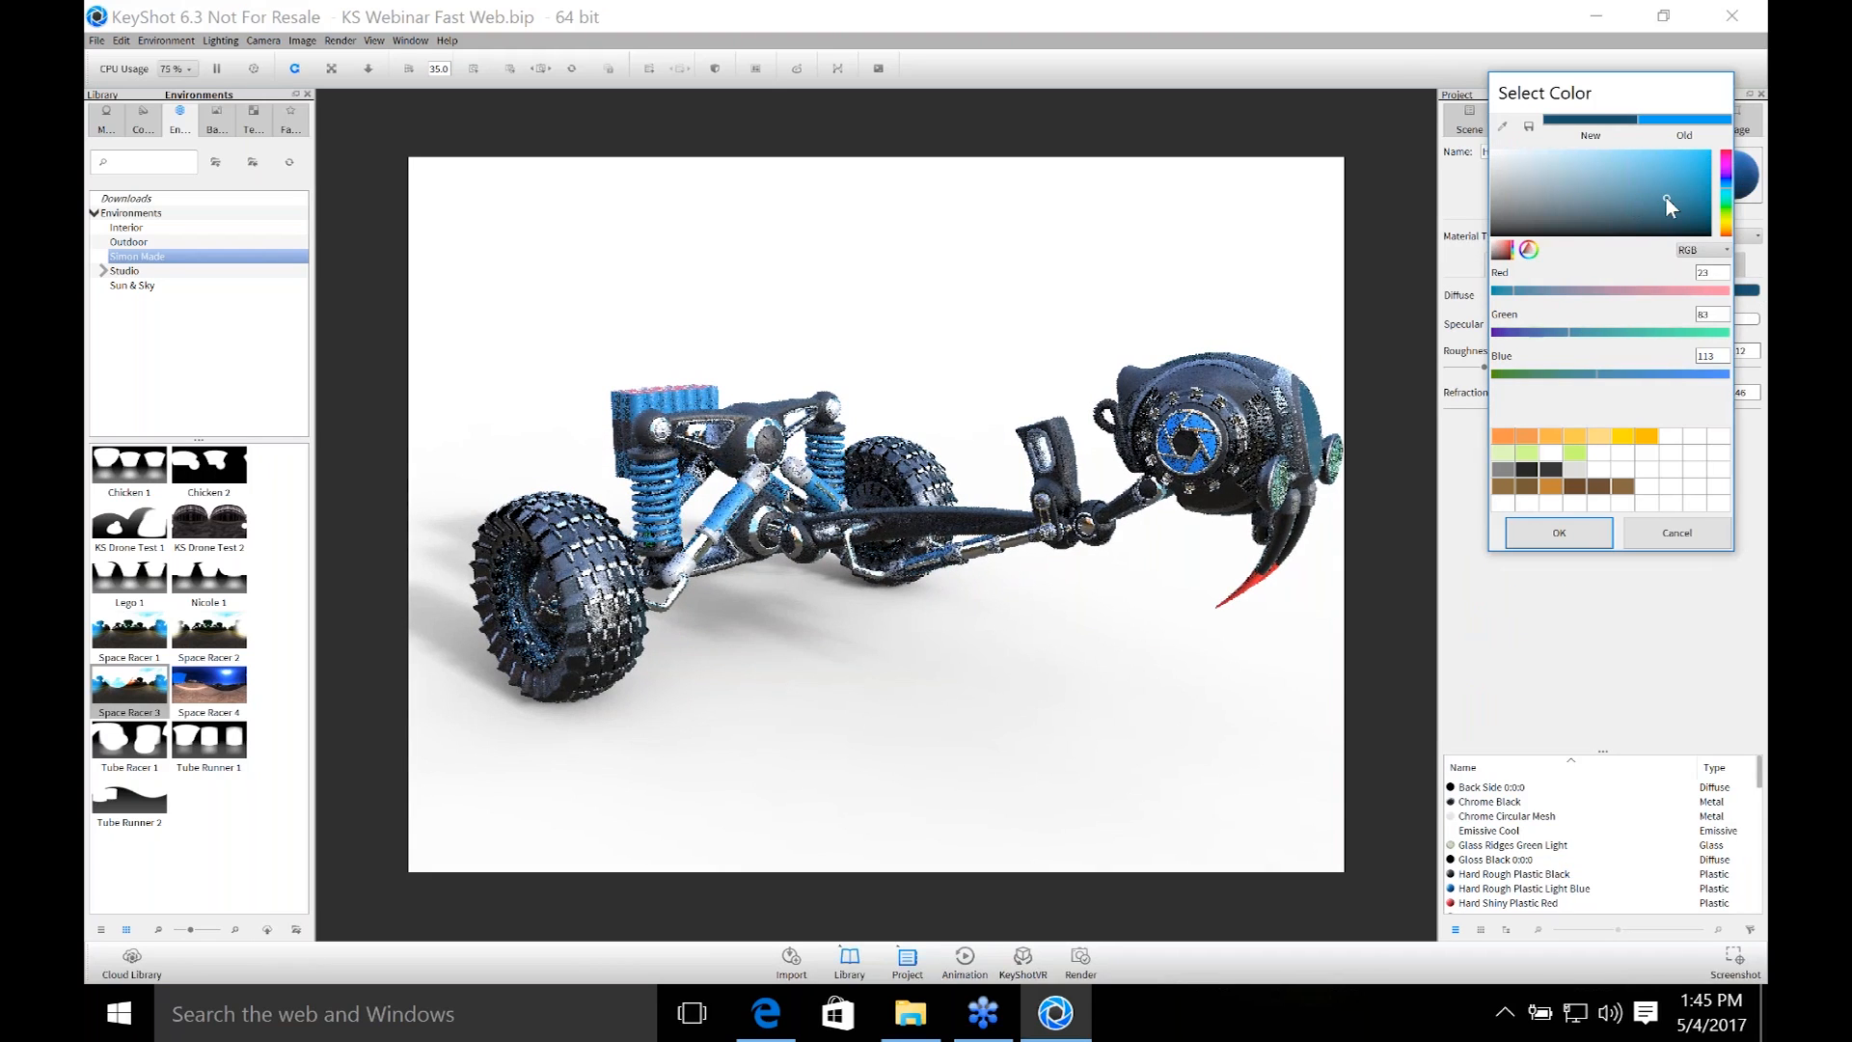
left_click(1560, 534)
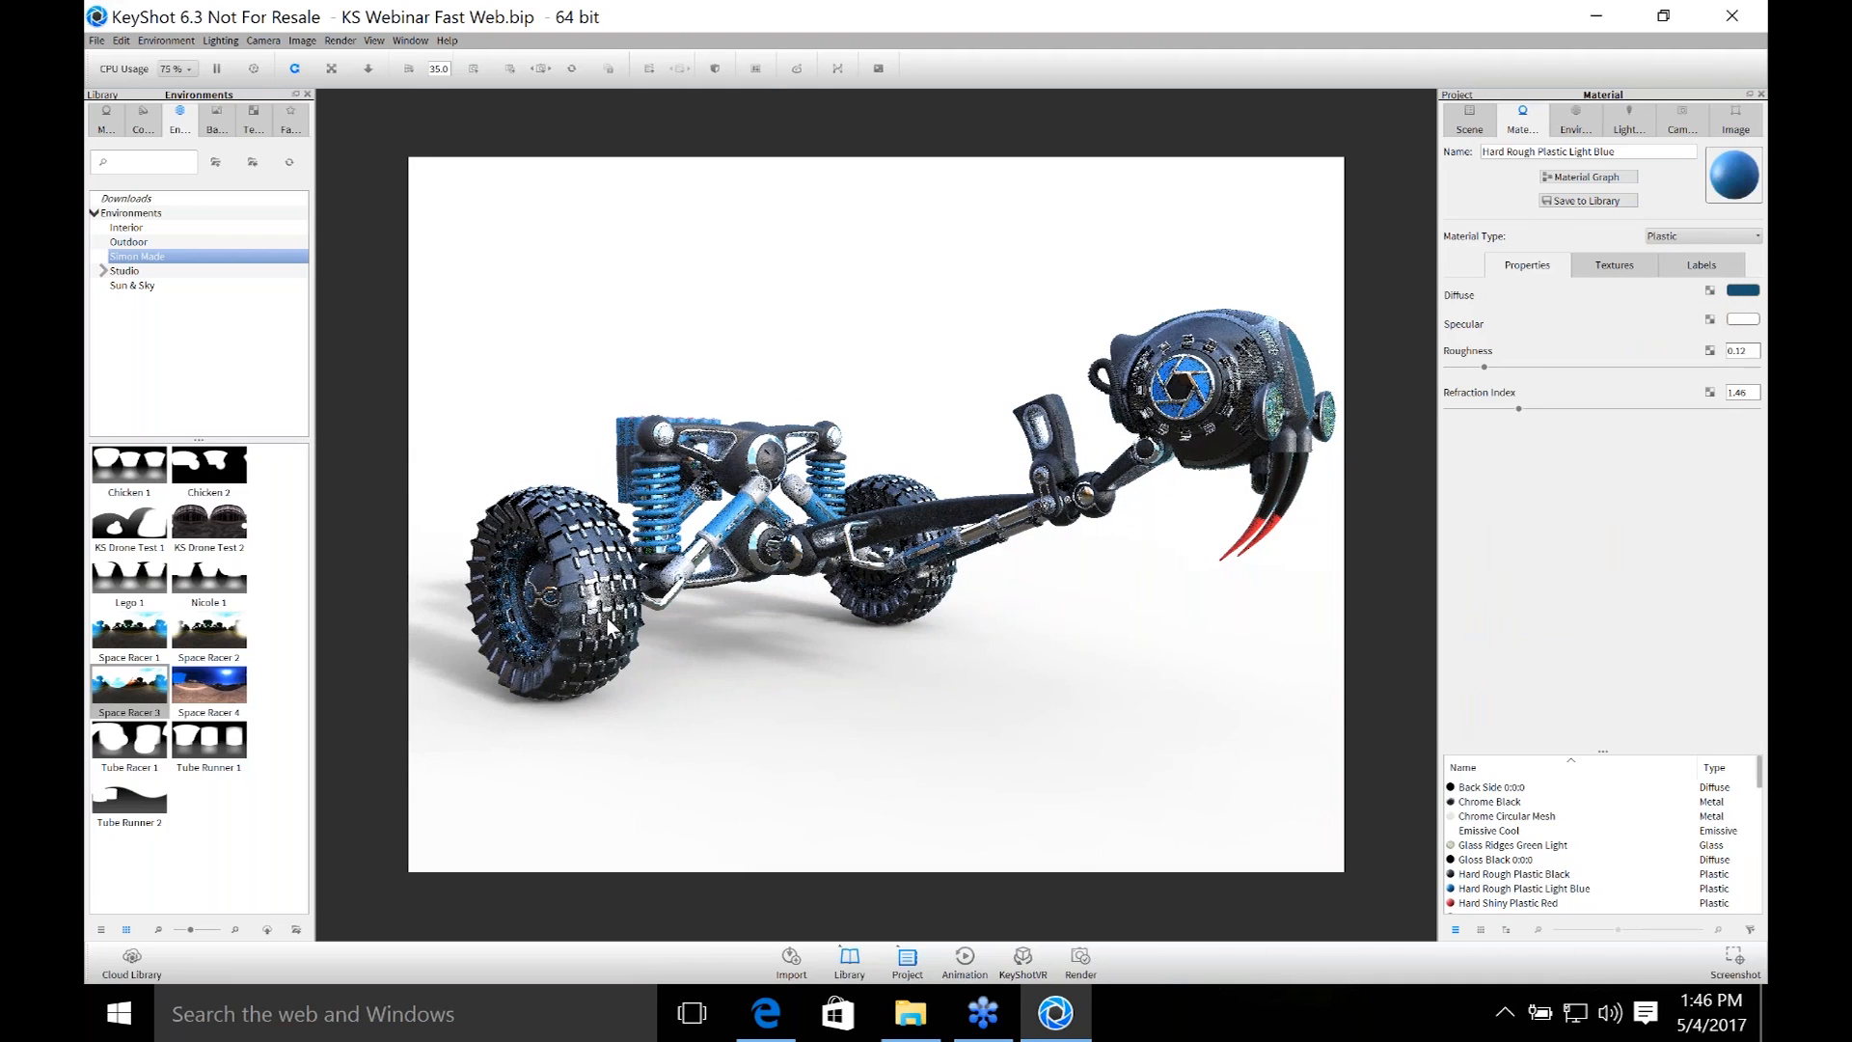
Add a rotation animation to the Wheel Treads group of the vehicle model.
left_click_drag(606, 618, 959, 662)
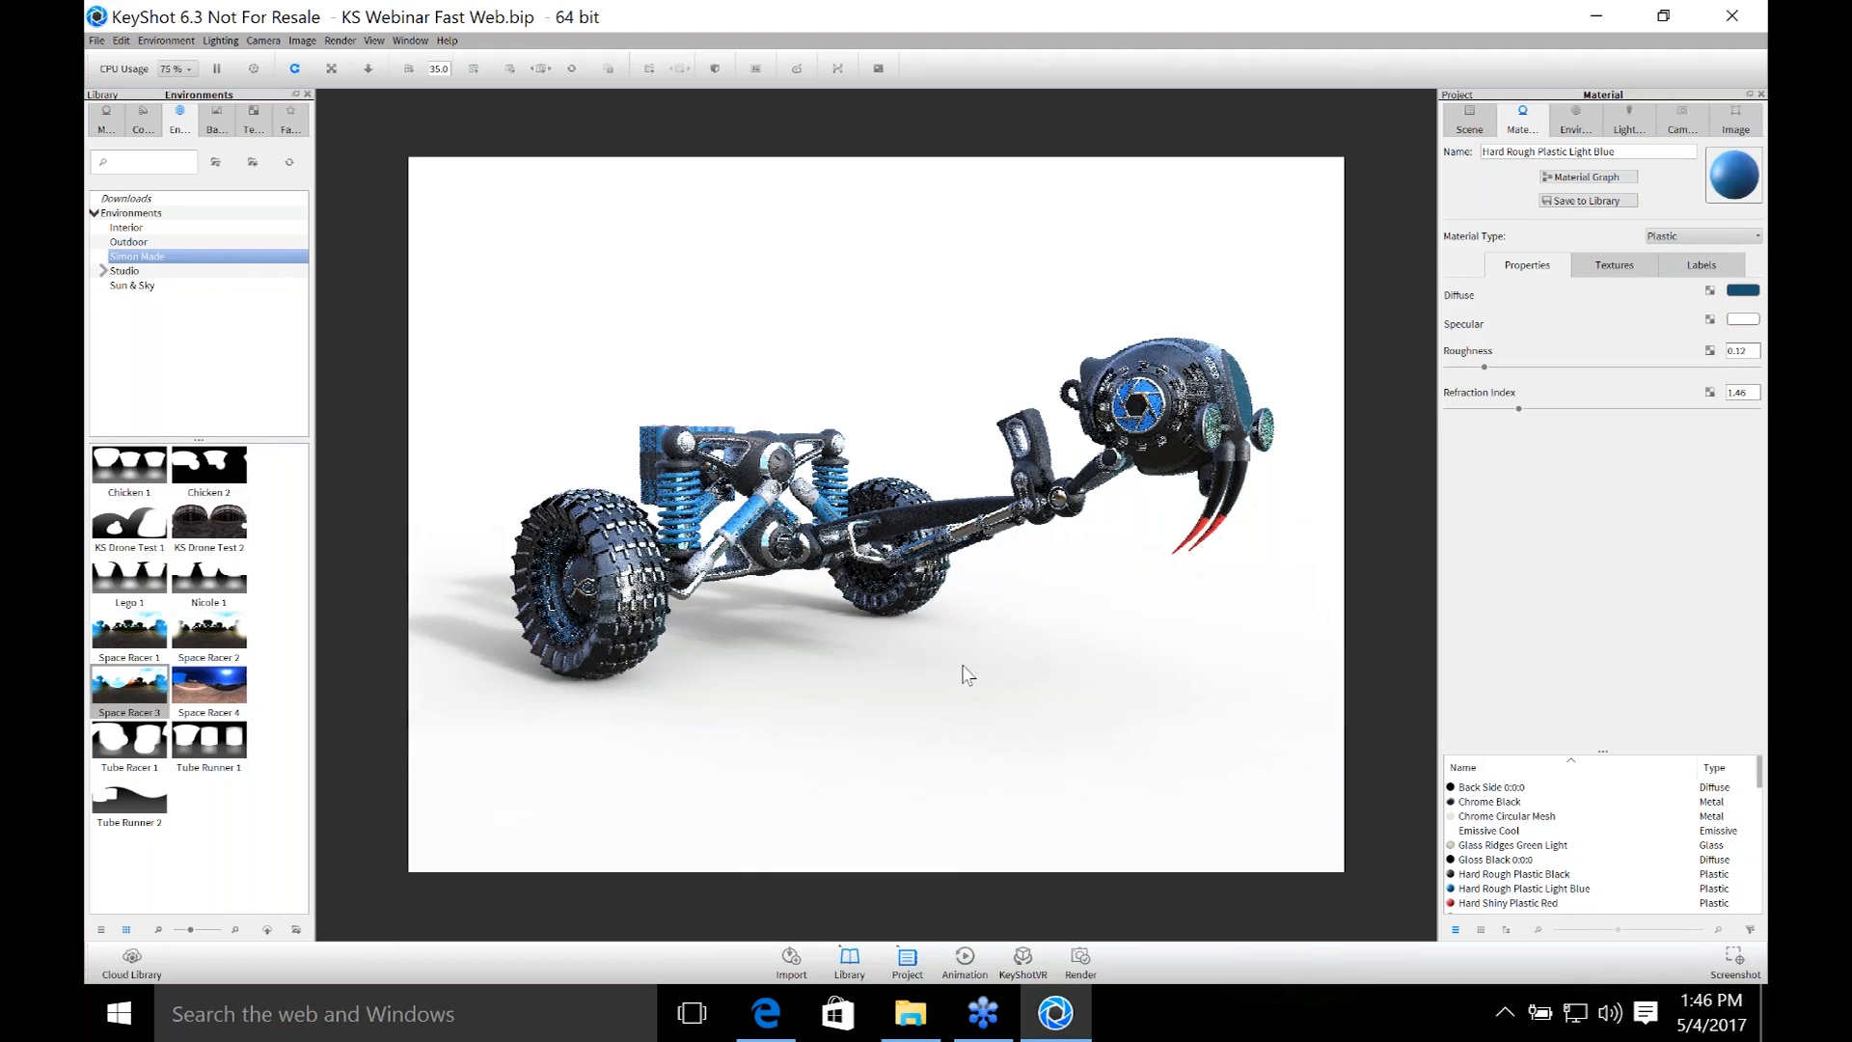
left_click(1469, 127)
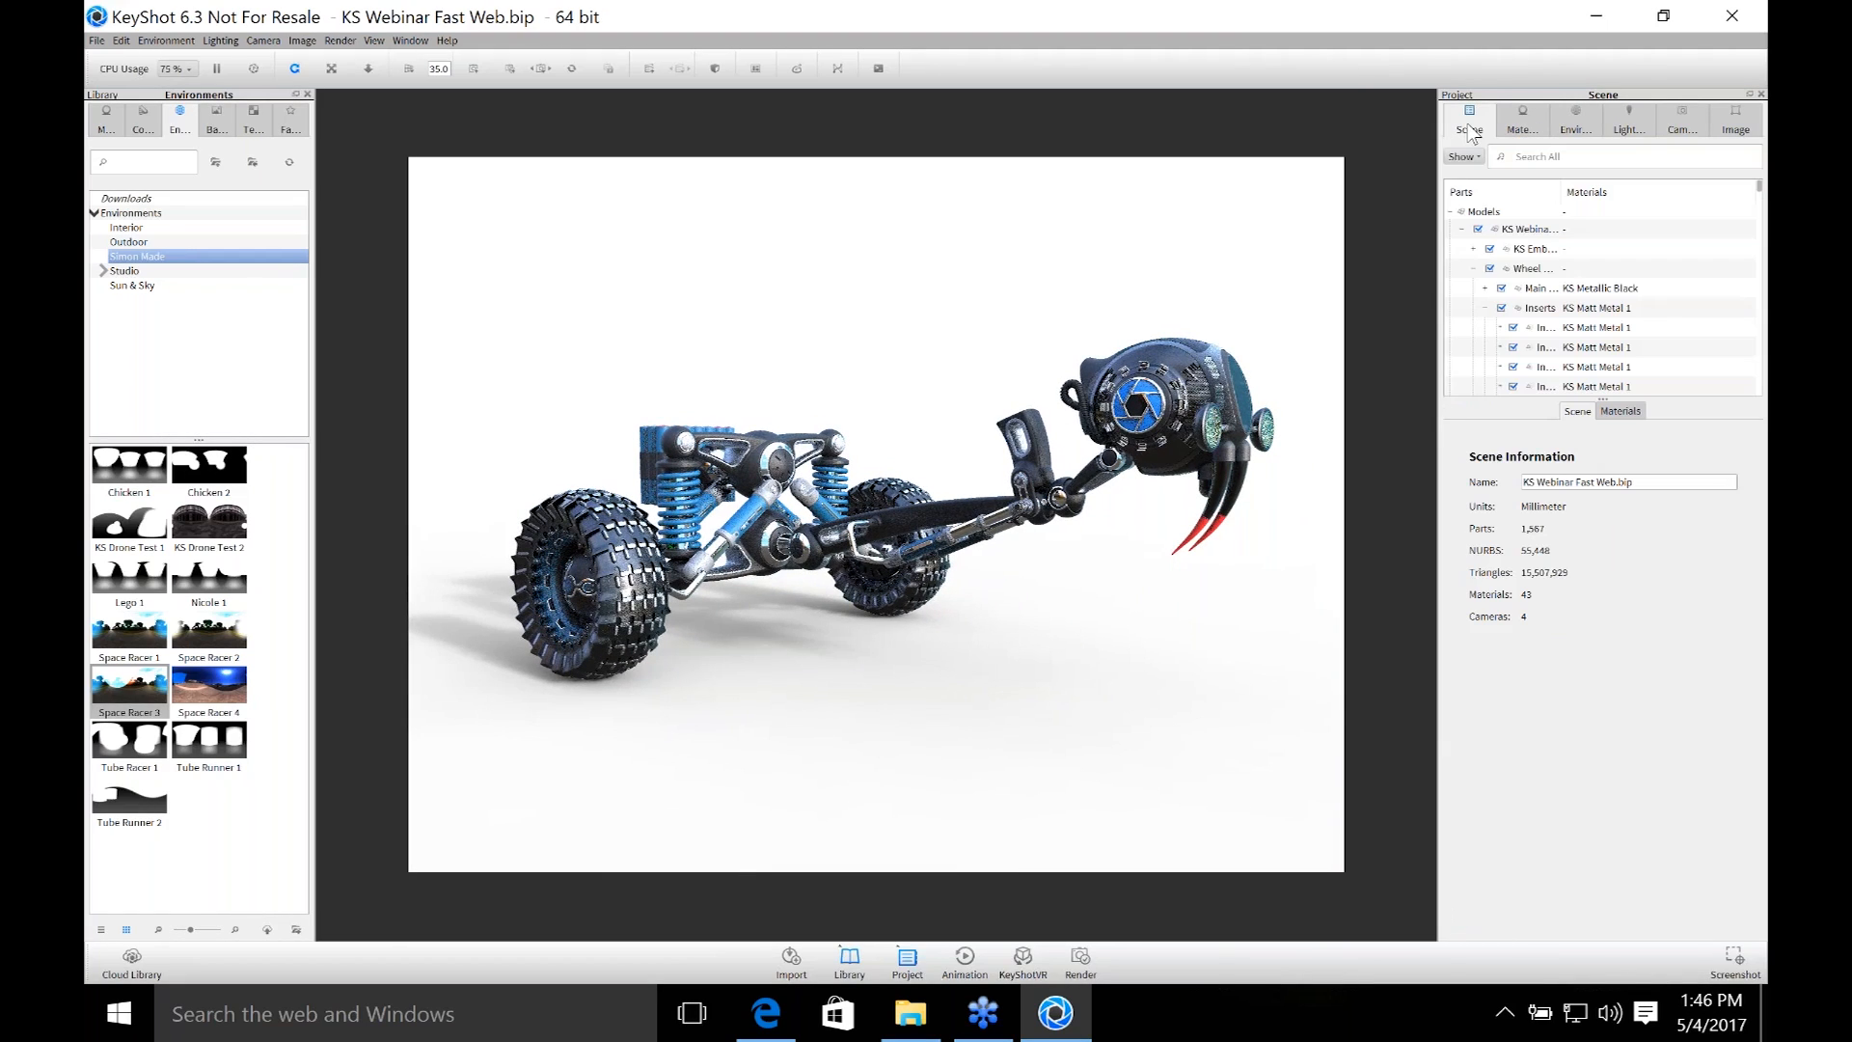
left_click(1474, 269)
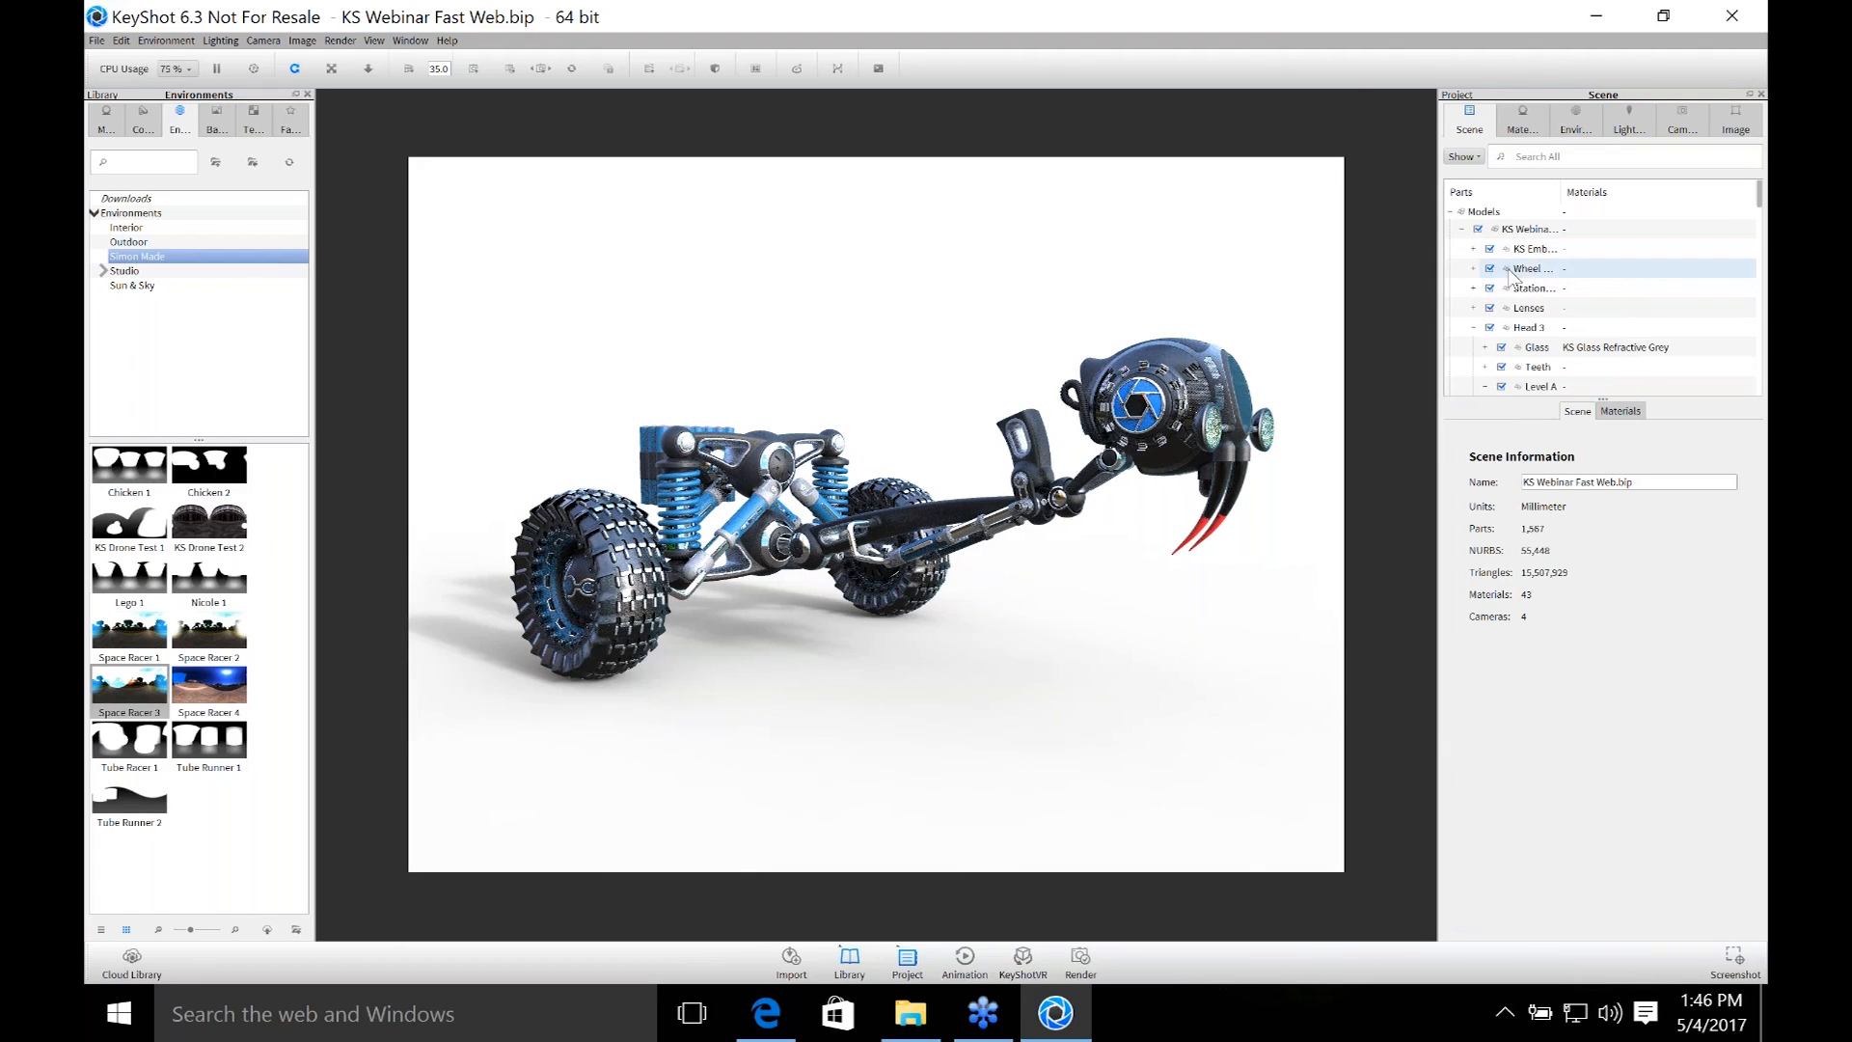
left_click(1510, 272)
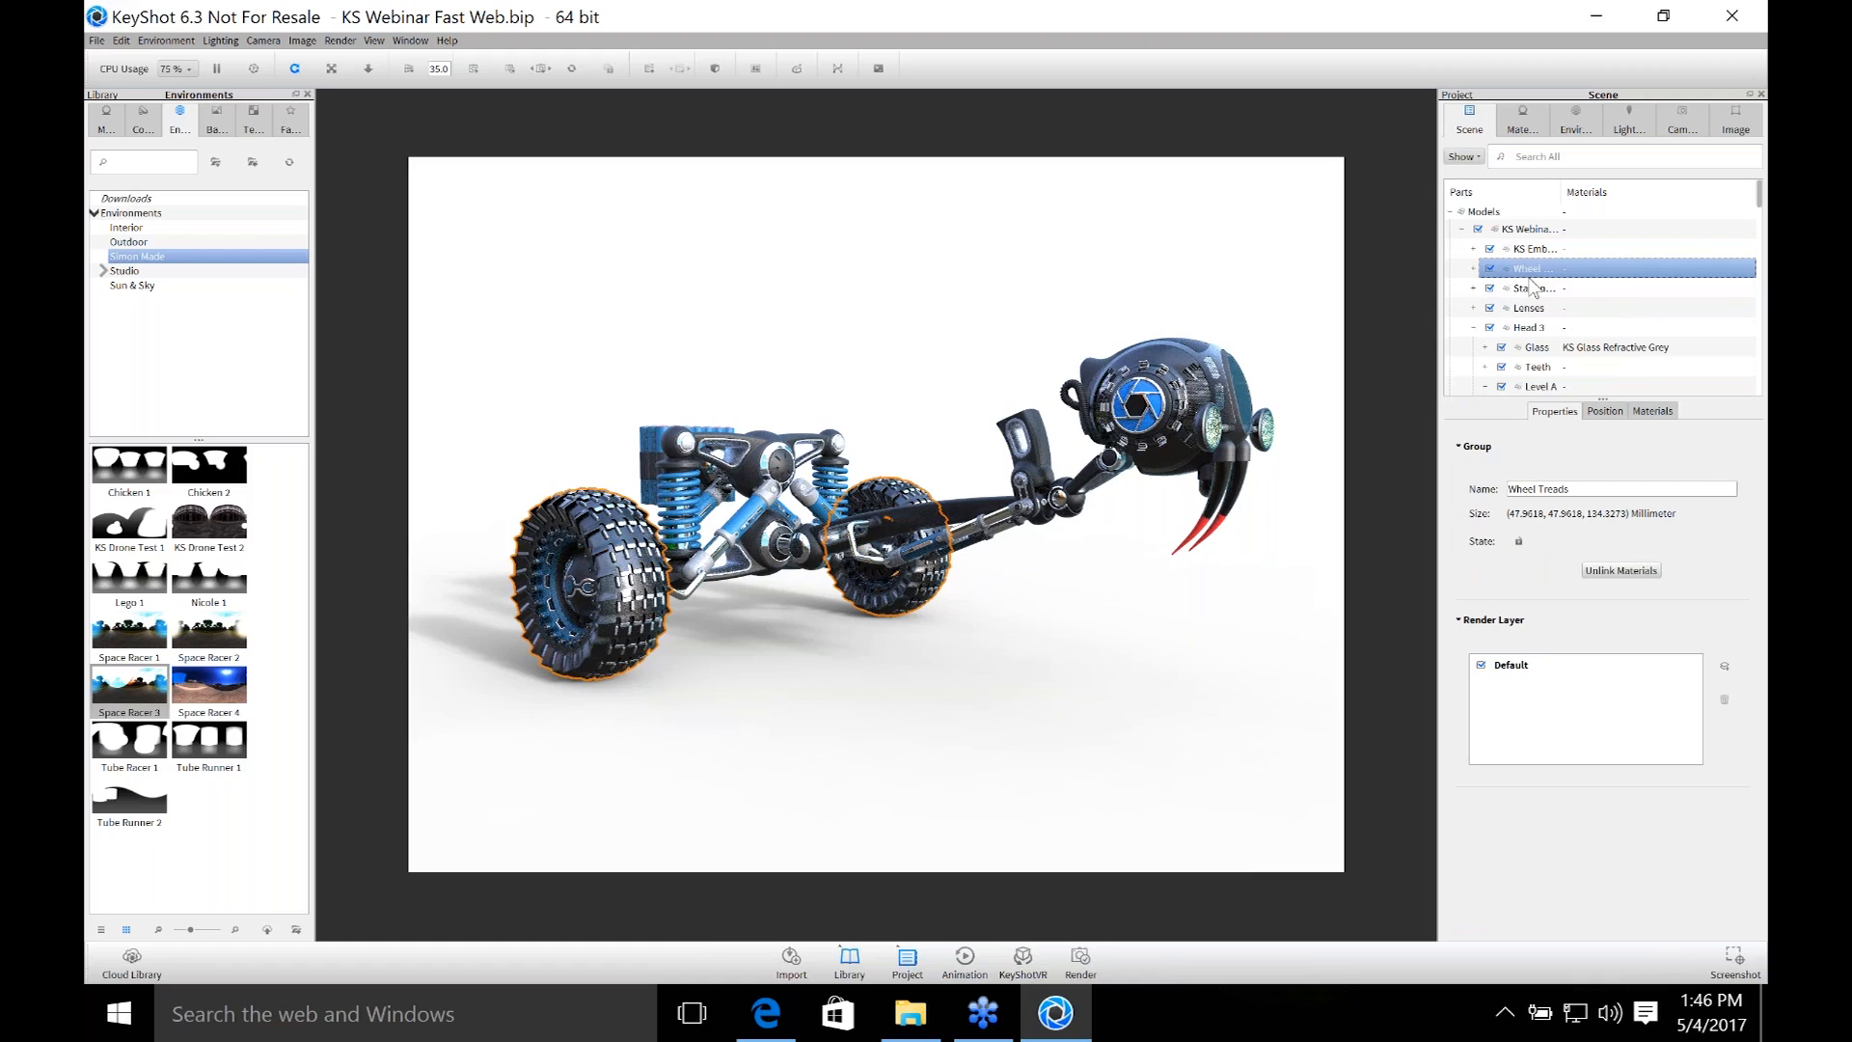
right_click(1533, 269)
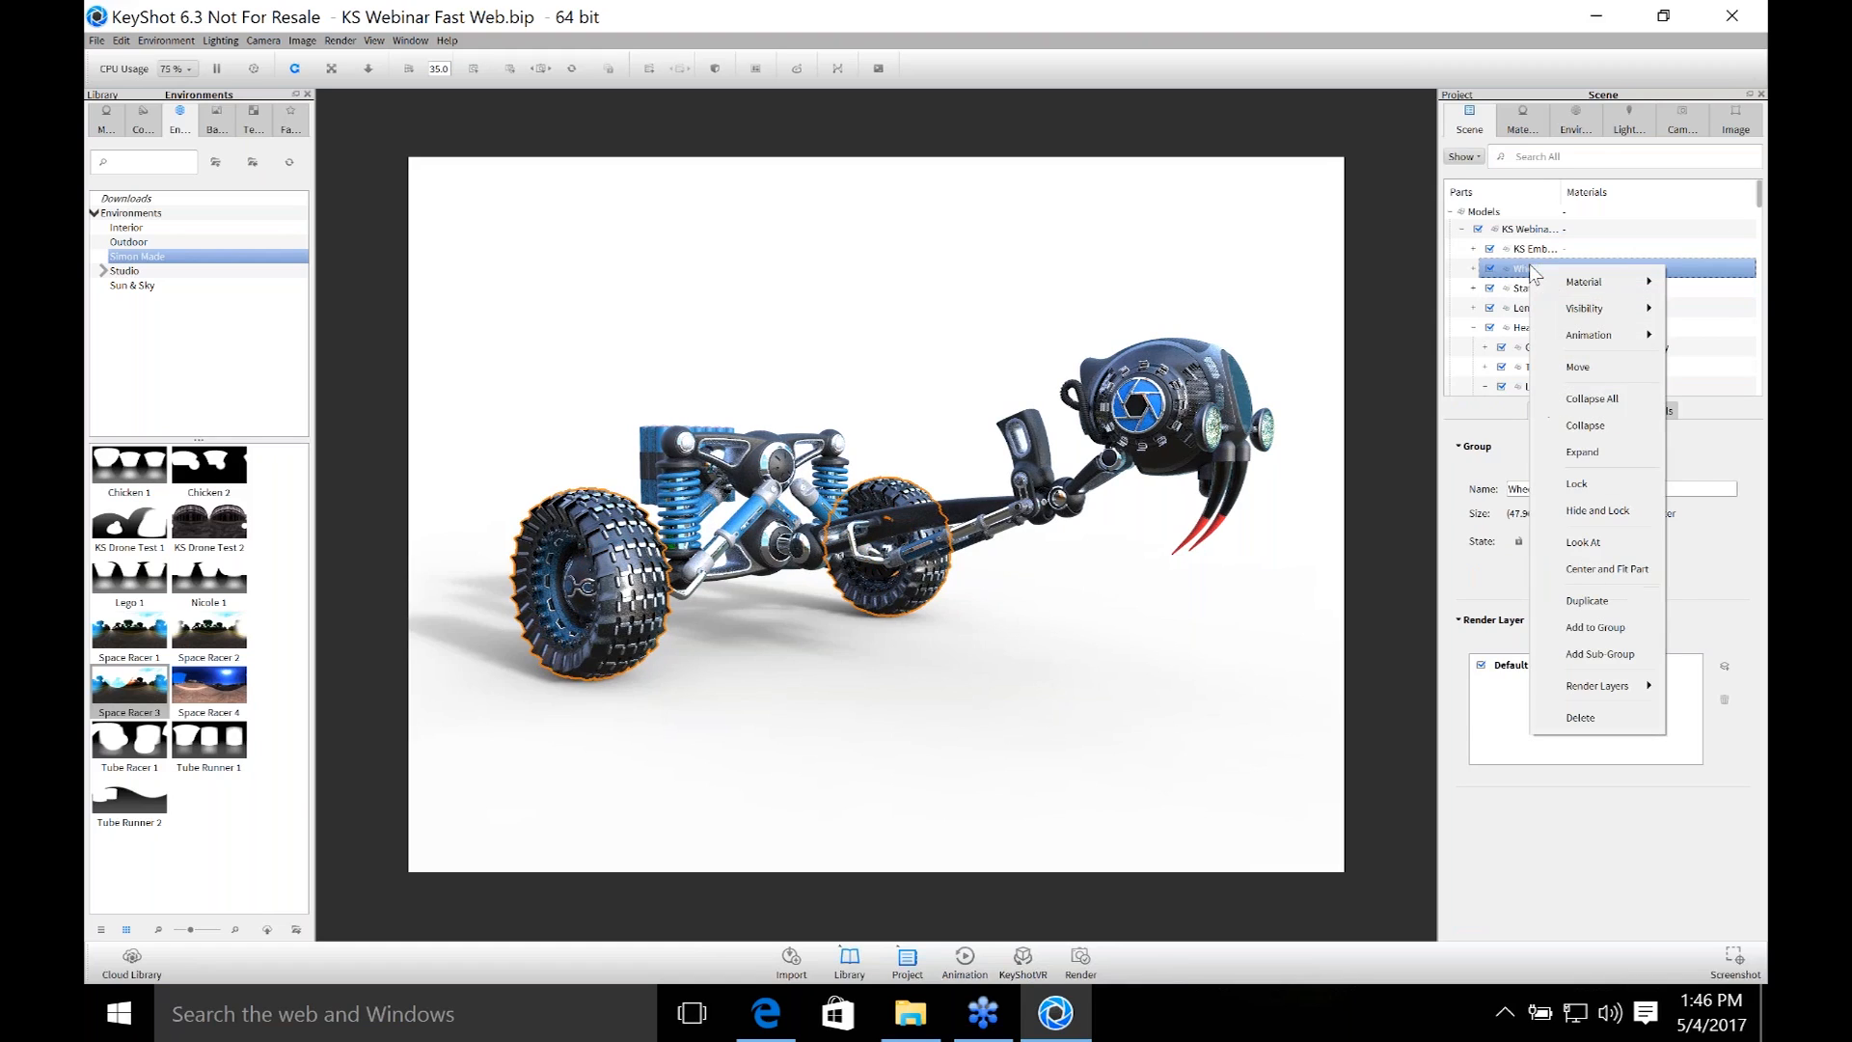
mouse_move(1592, 343)
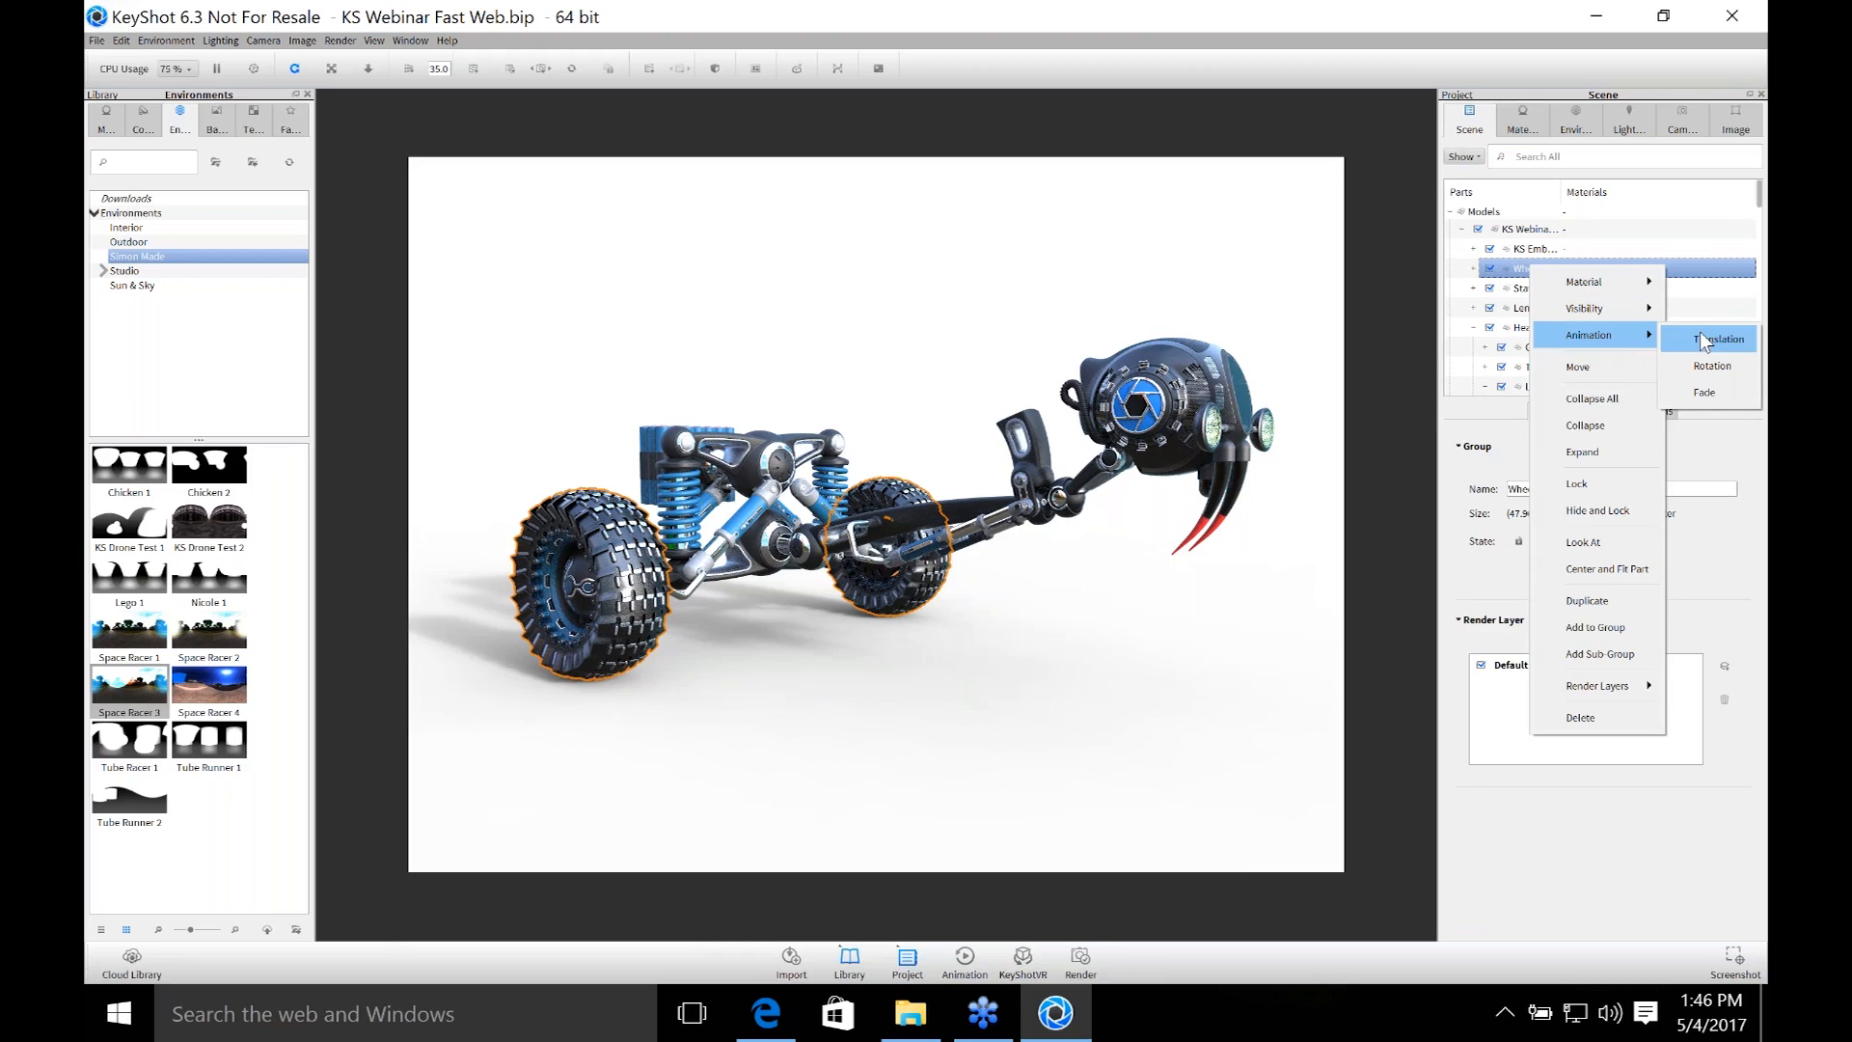
left_click(1704, 367)
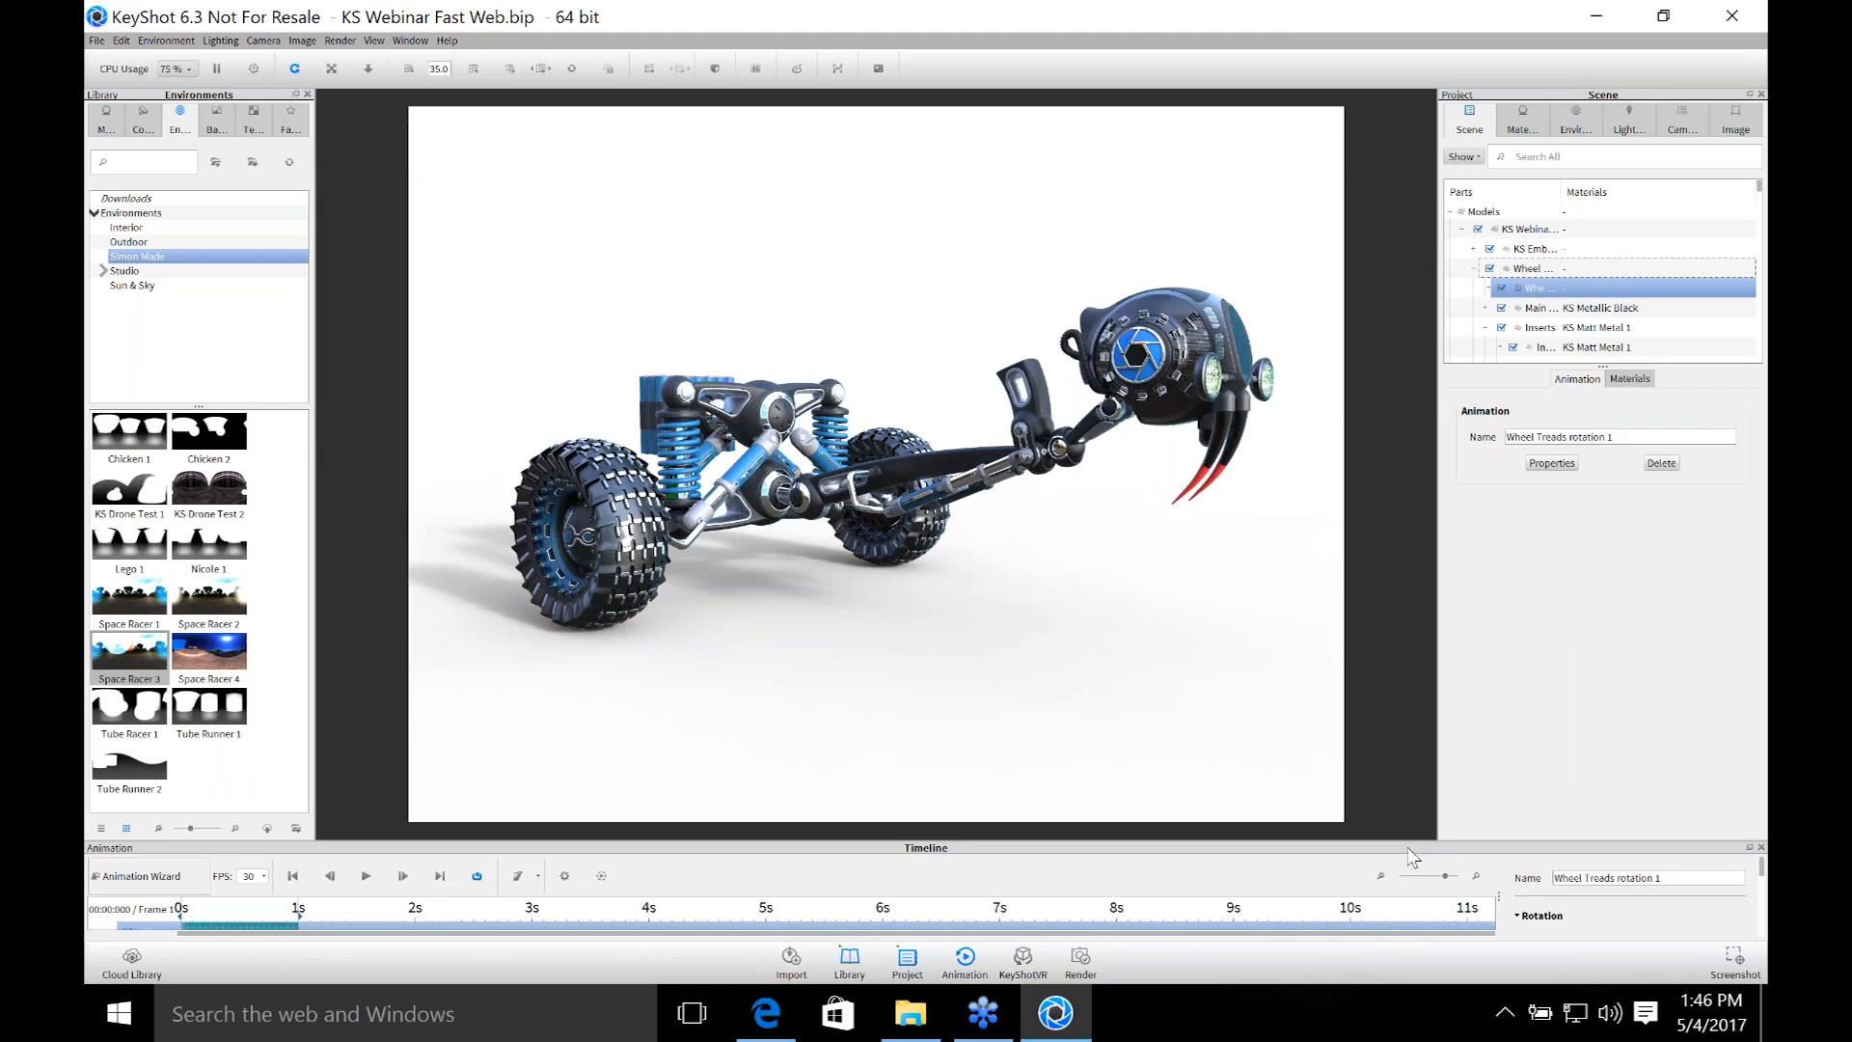
Enlarge the animation timeline, preview the Wheel Treads rotation partway through, and set its rotation axis to Z.
left_click_drag(1403, 837, 1412, 769)
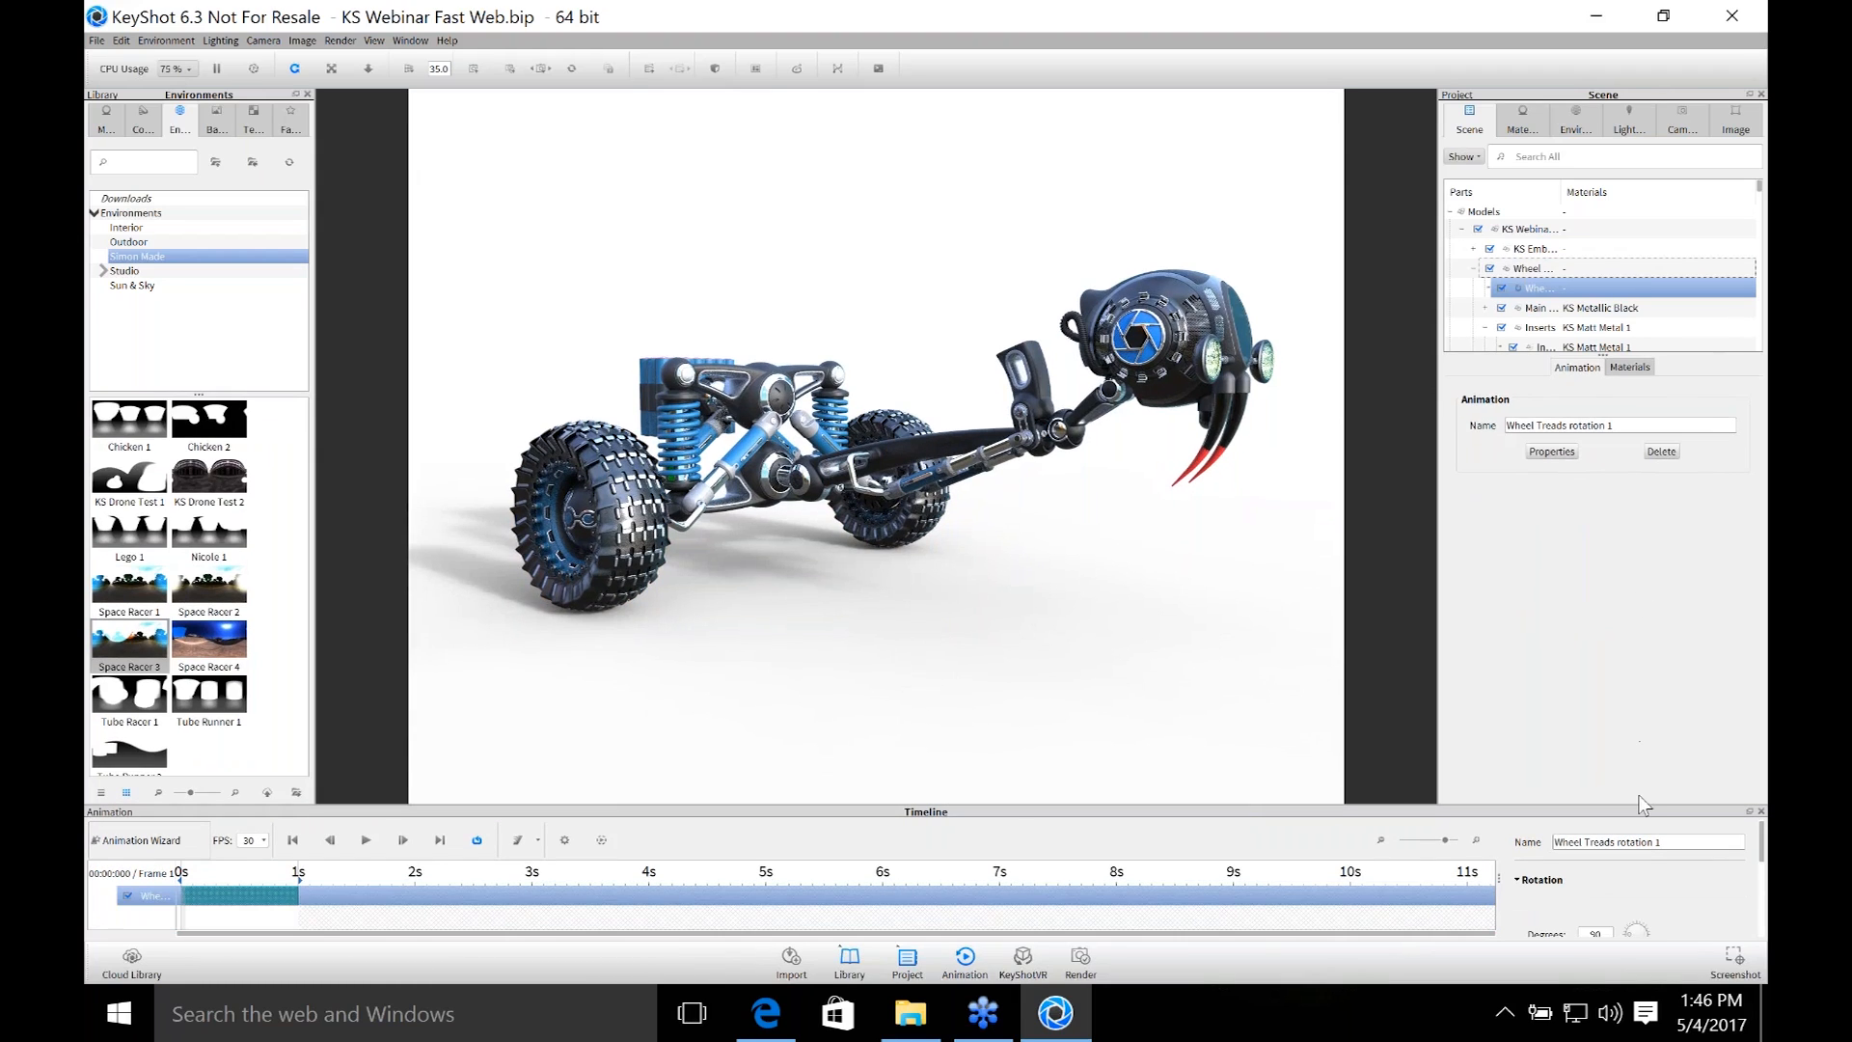
left_click(1662, 627)
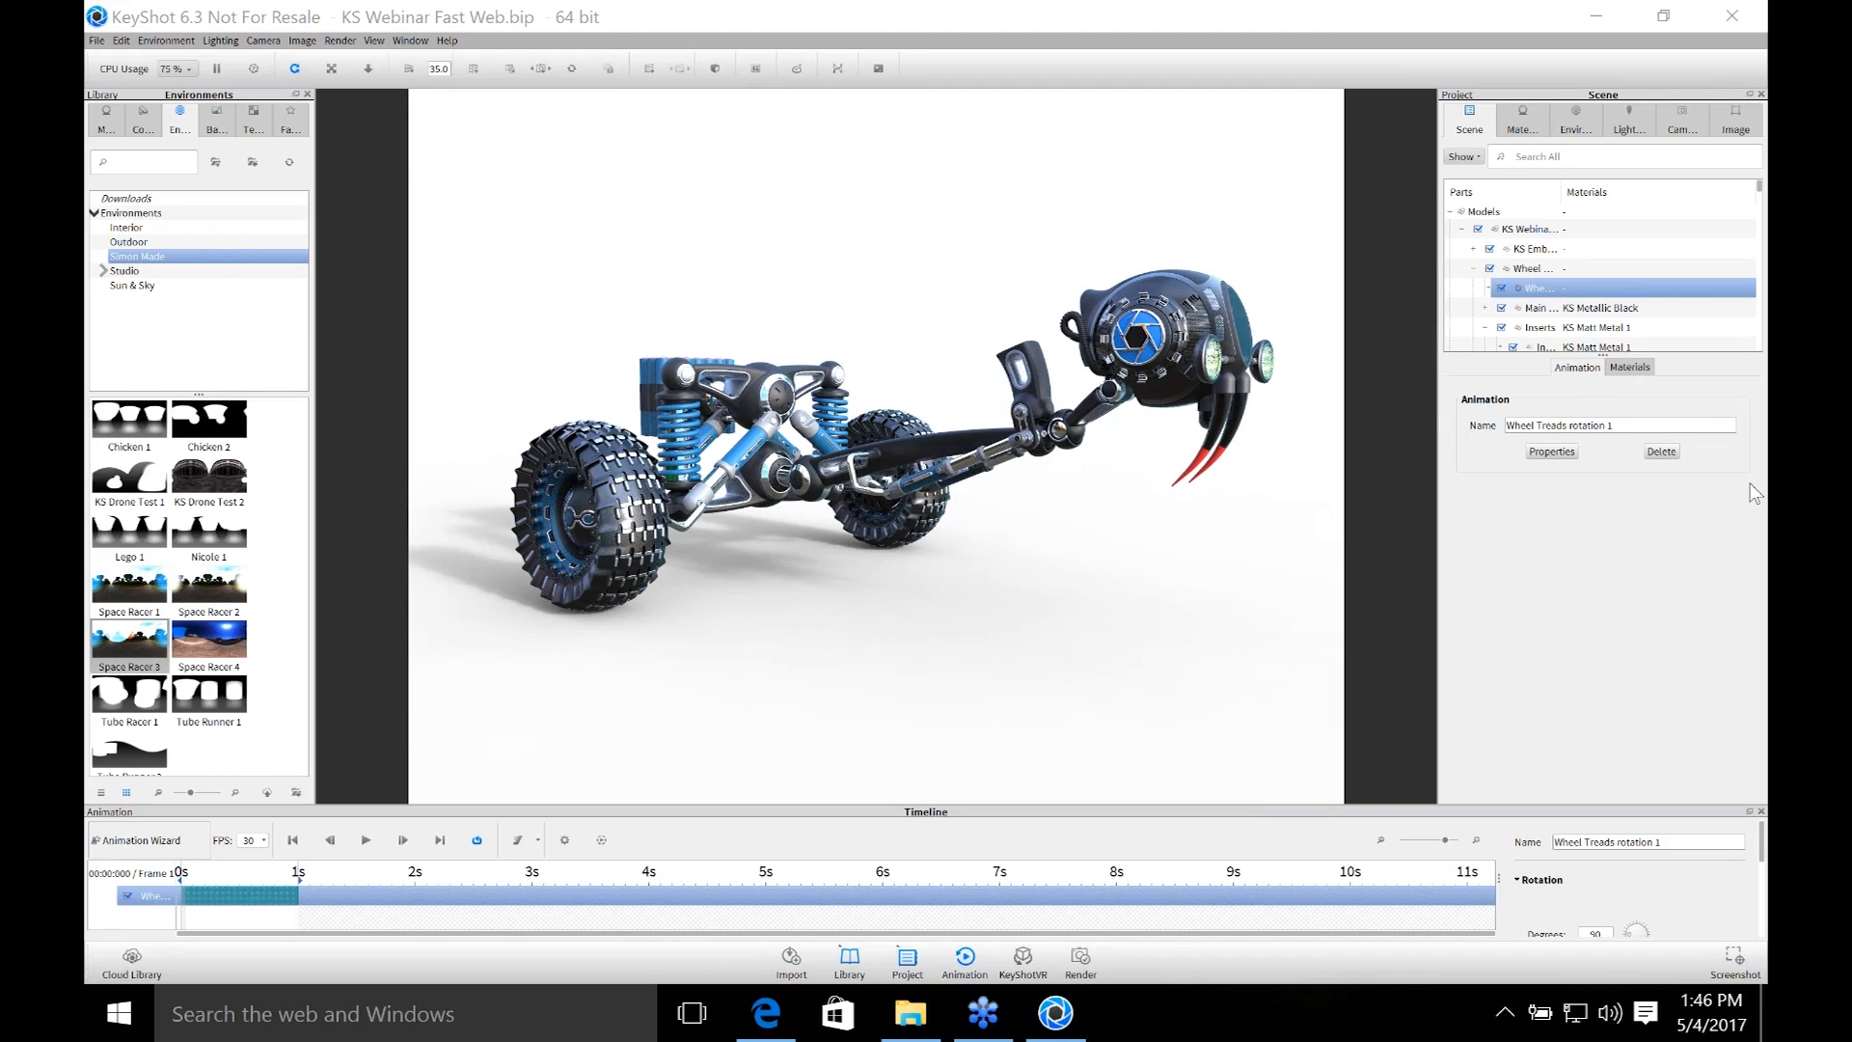
scroll(1601, 902, "down", 1)
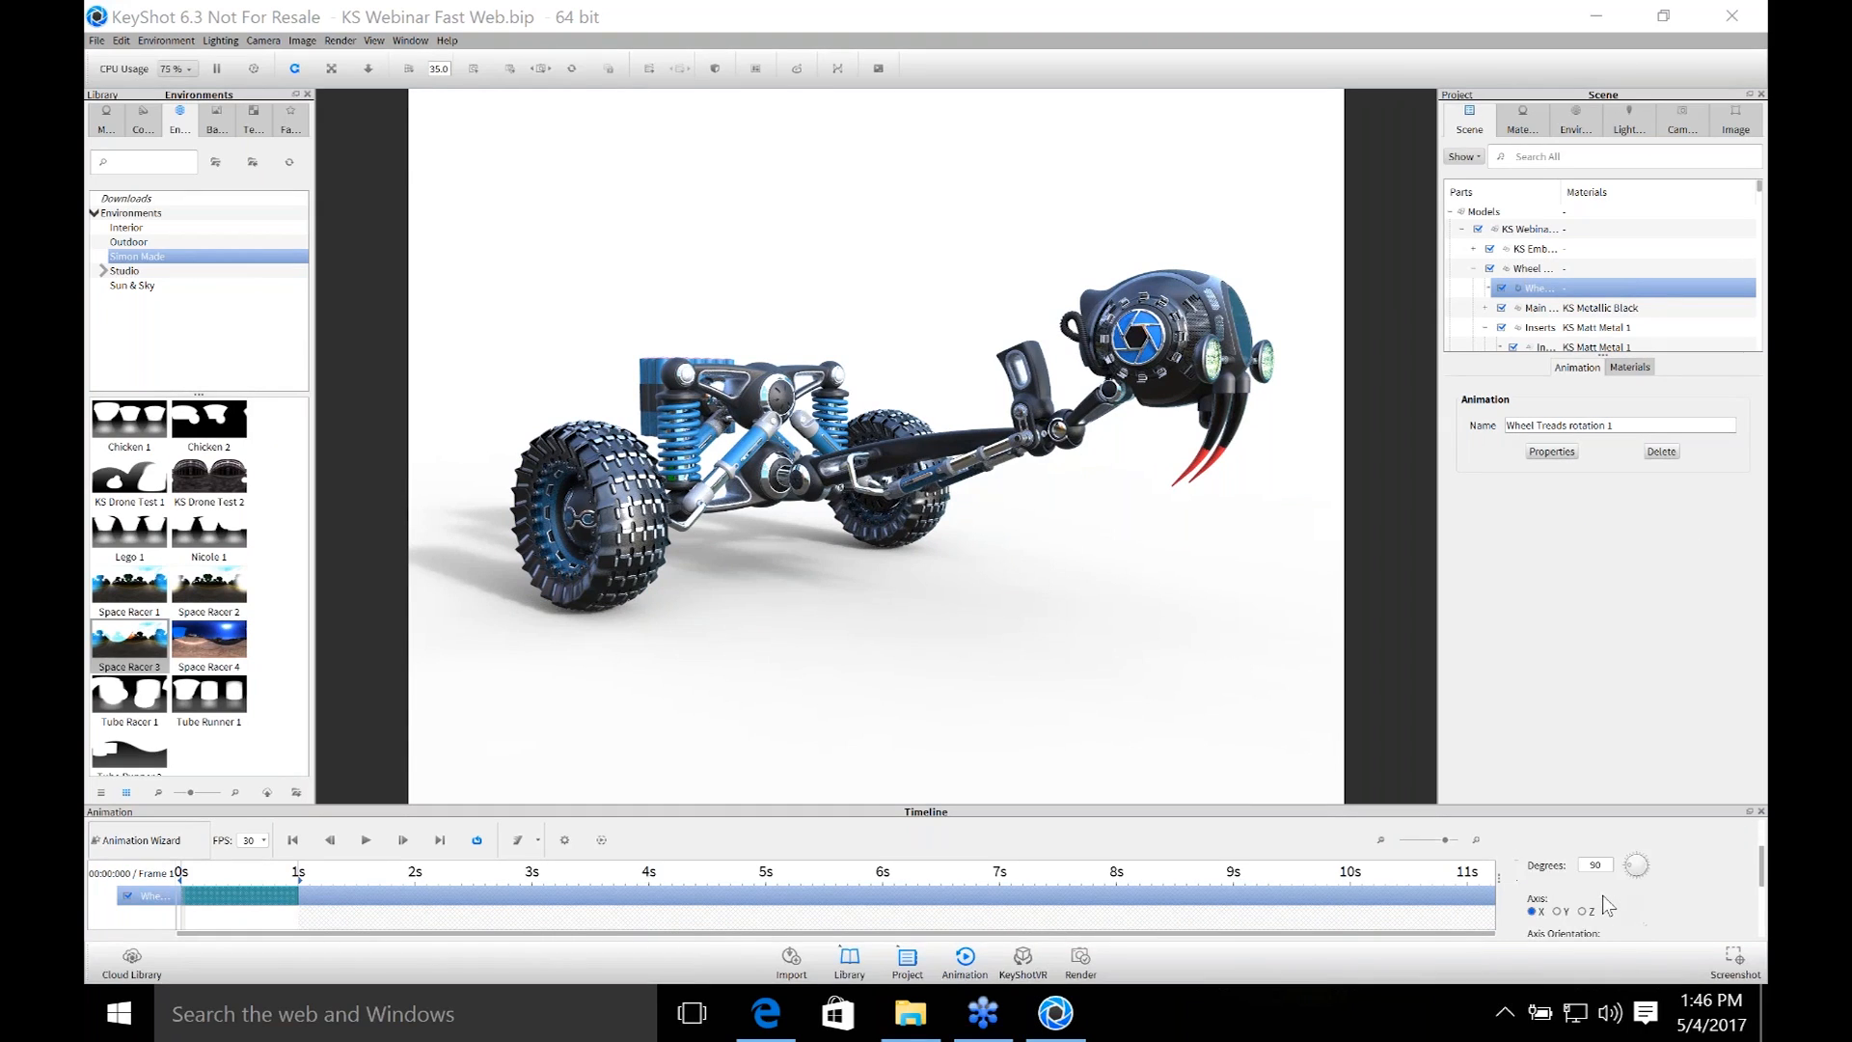
scroll(1603, 899, "down", 1)
left_click(196, 876)
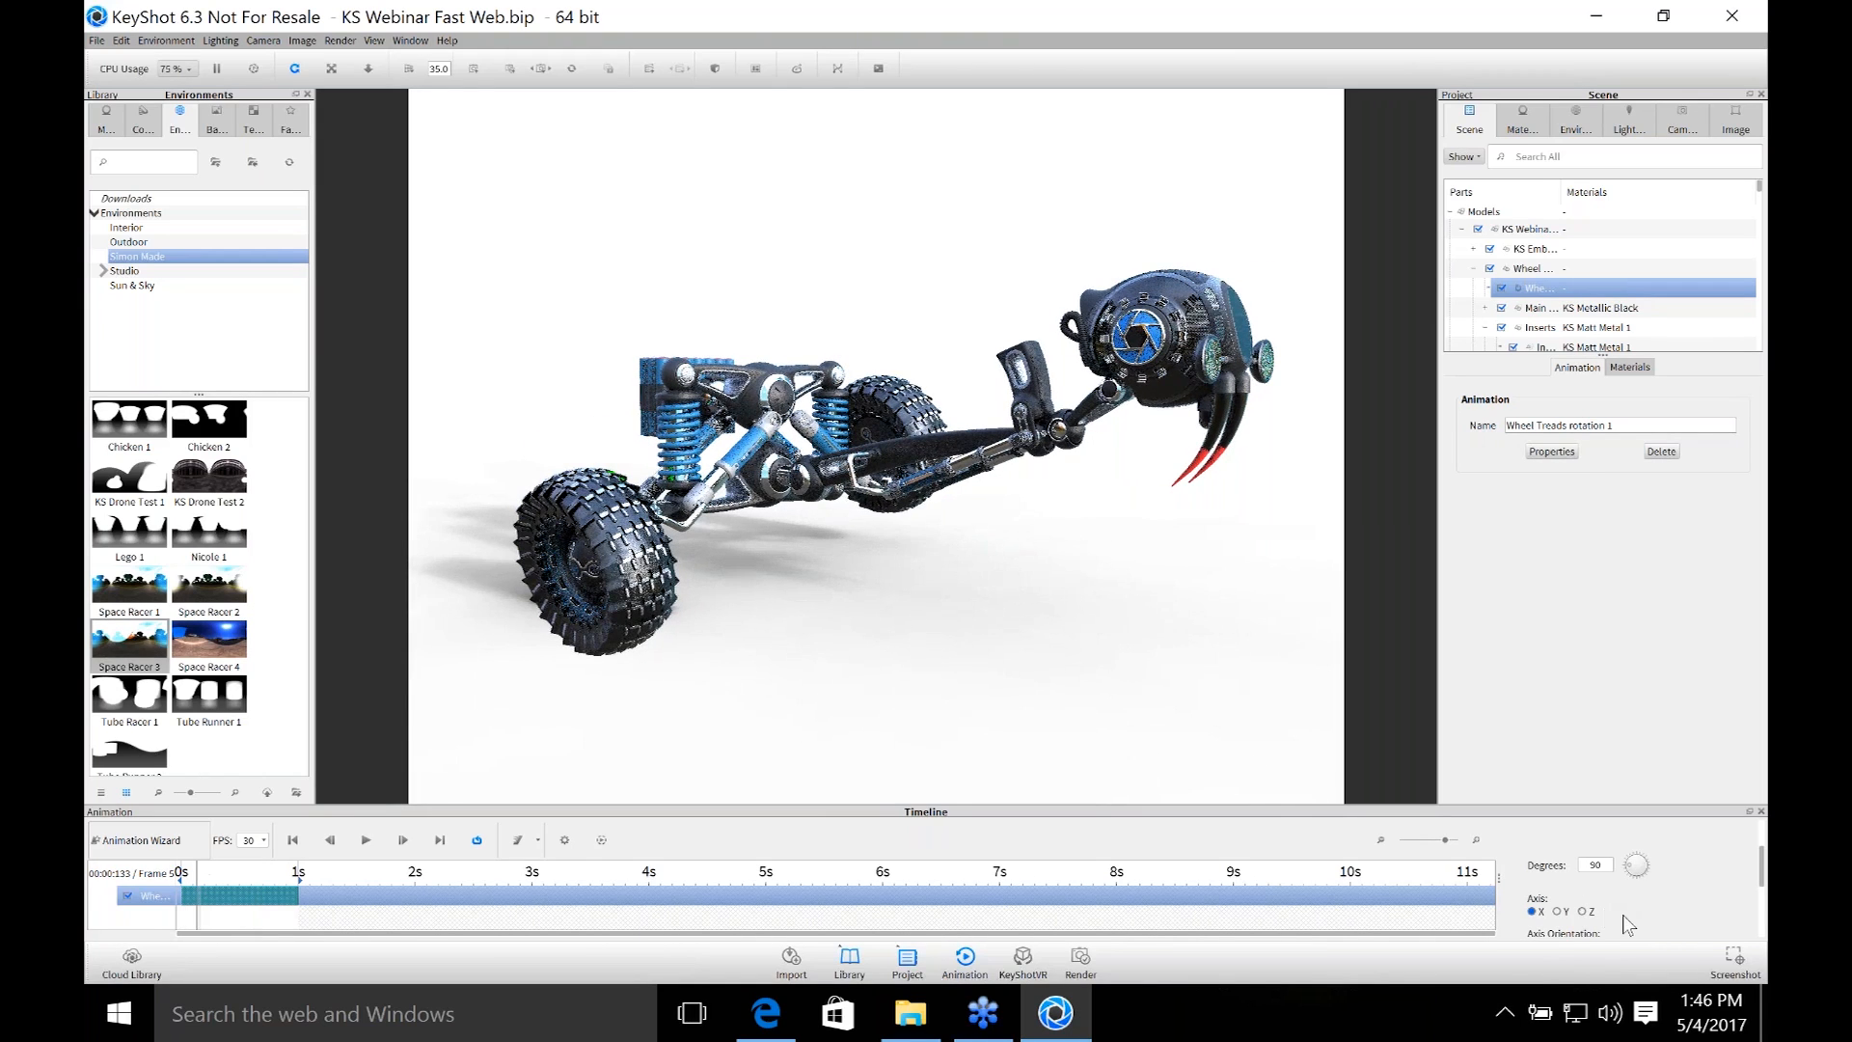
scroll(1622, 915, "down", 1)
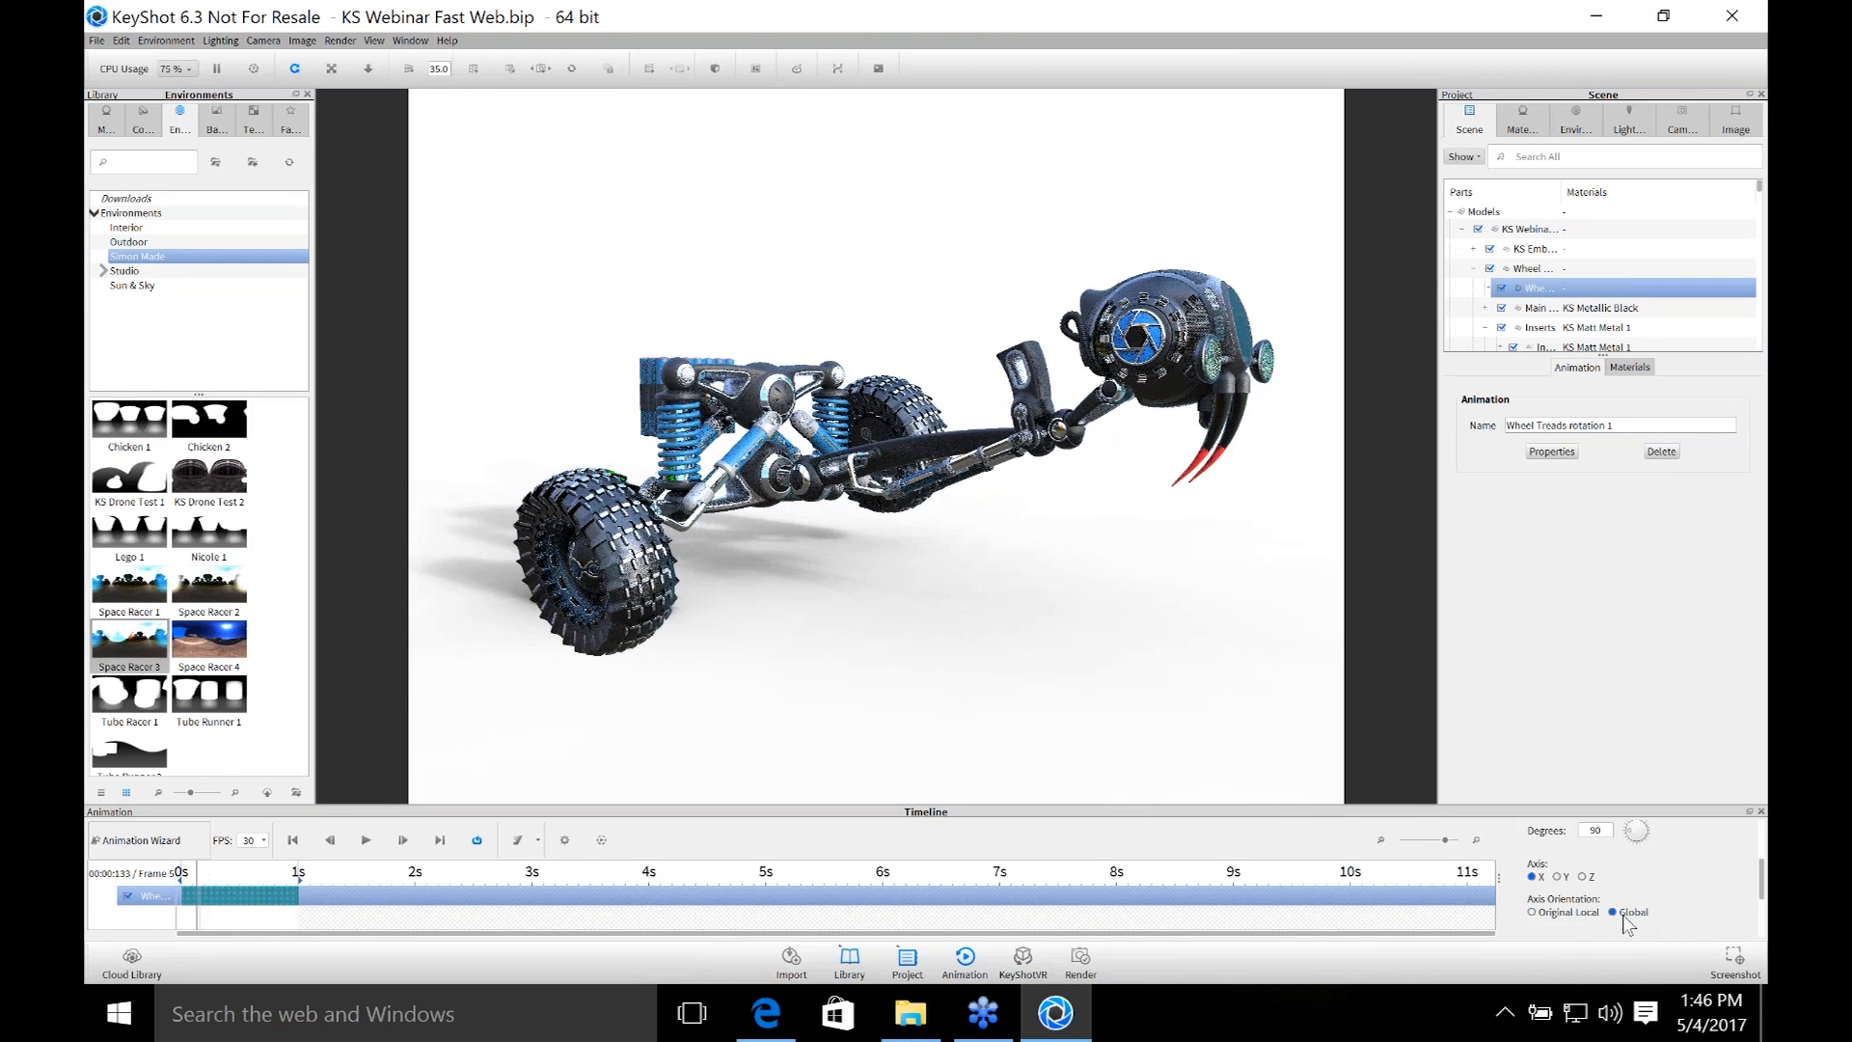
left_click(1582, 877)
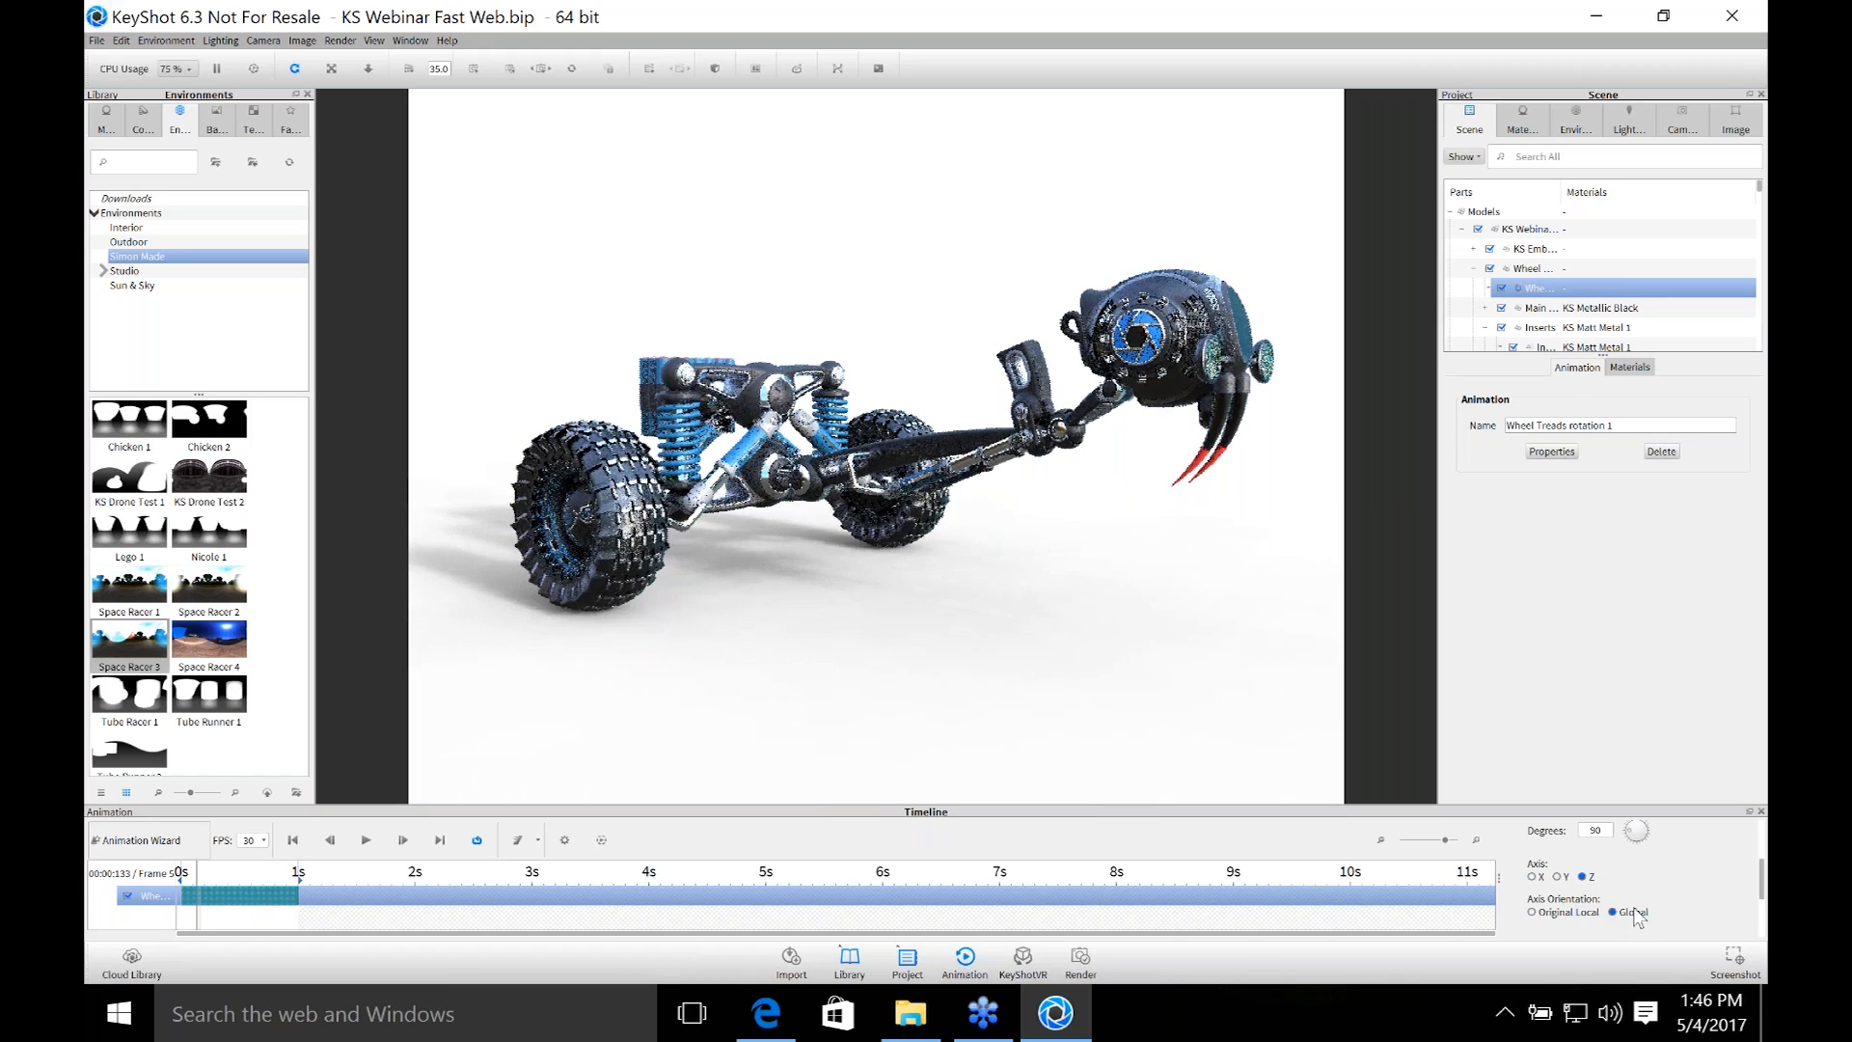
scroll(1659, 902, "down", 2)
scroll(1669, 907, "up", 3)
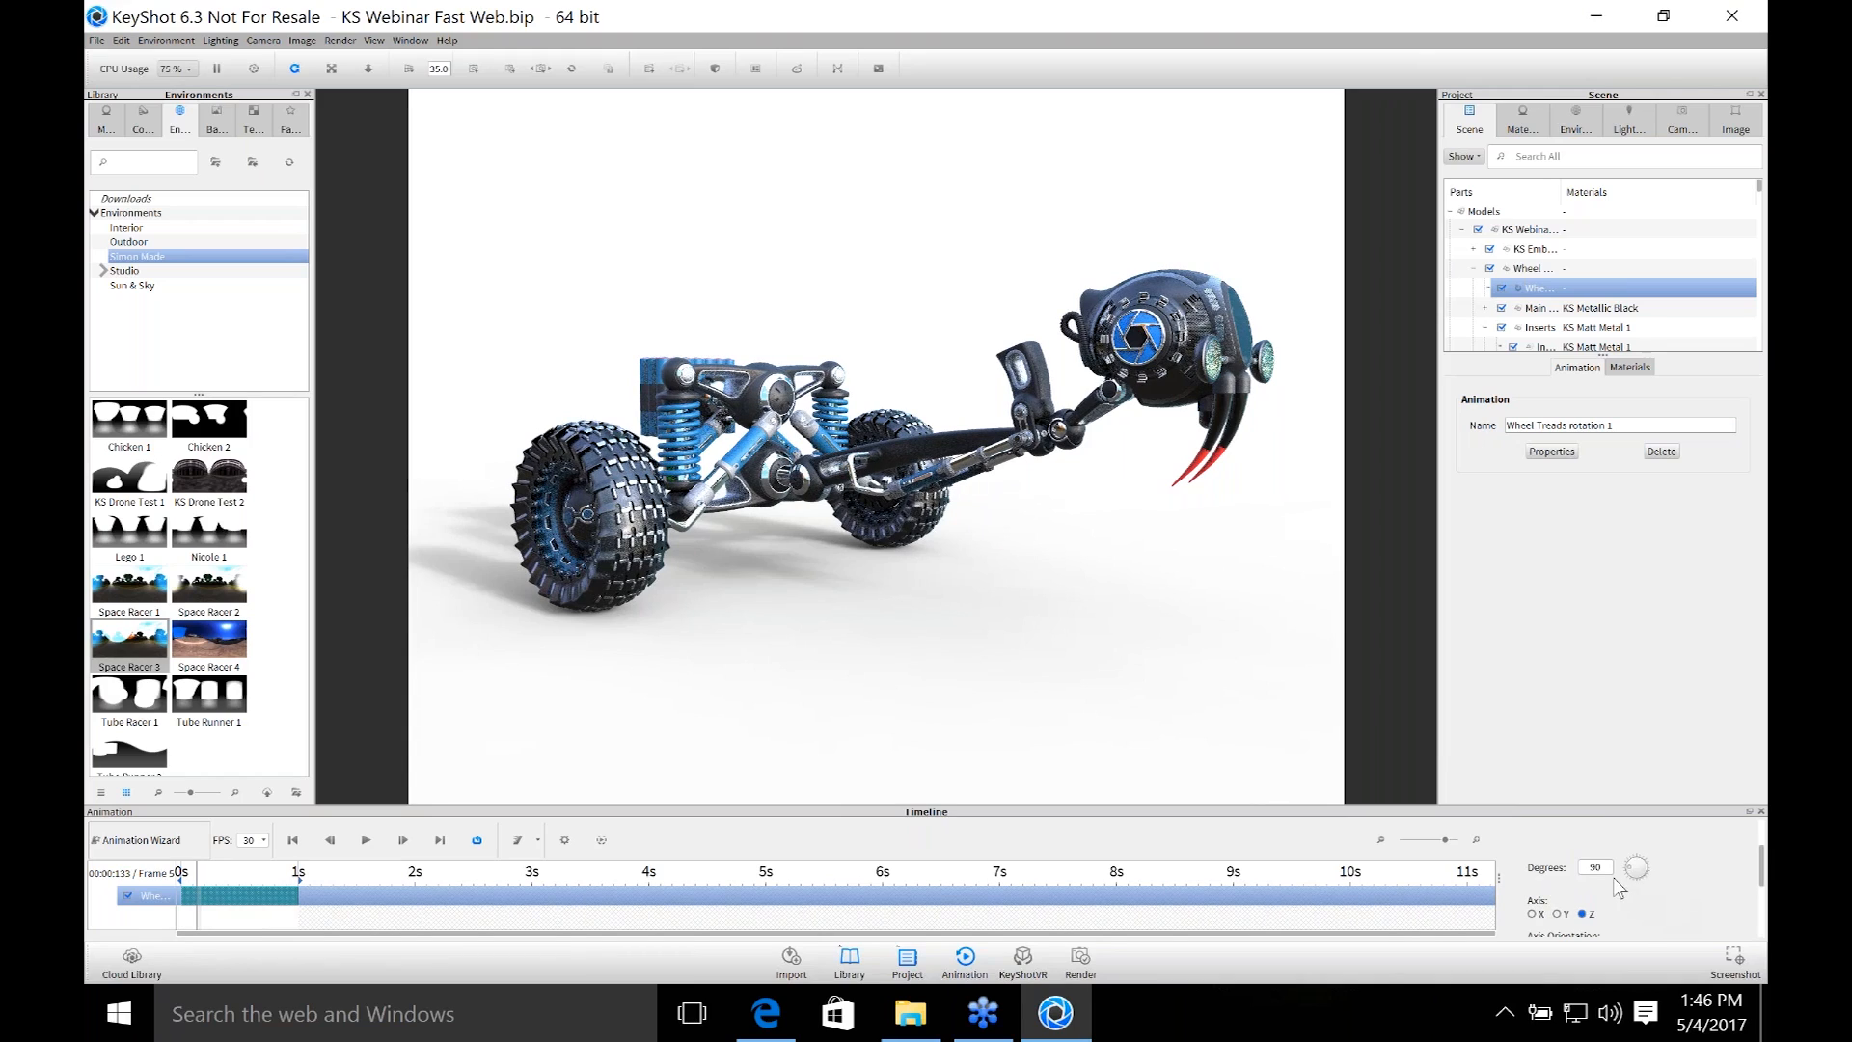
Set the Wheel Treads rotation animation to 1400 degrees.
double_click(1596, 868)
type("1400")
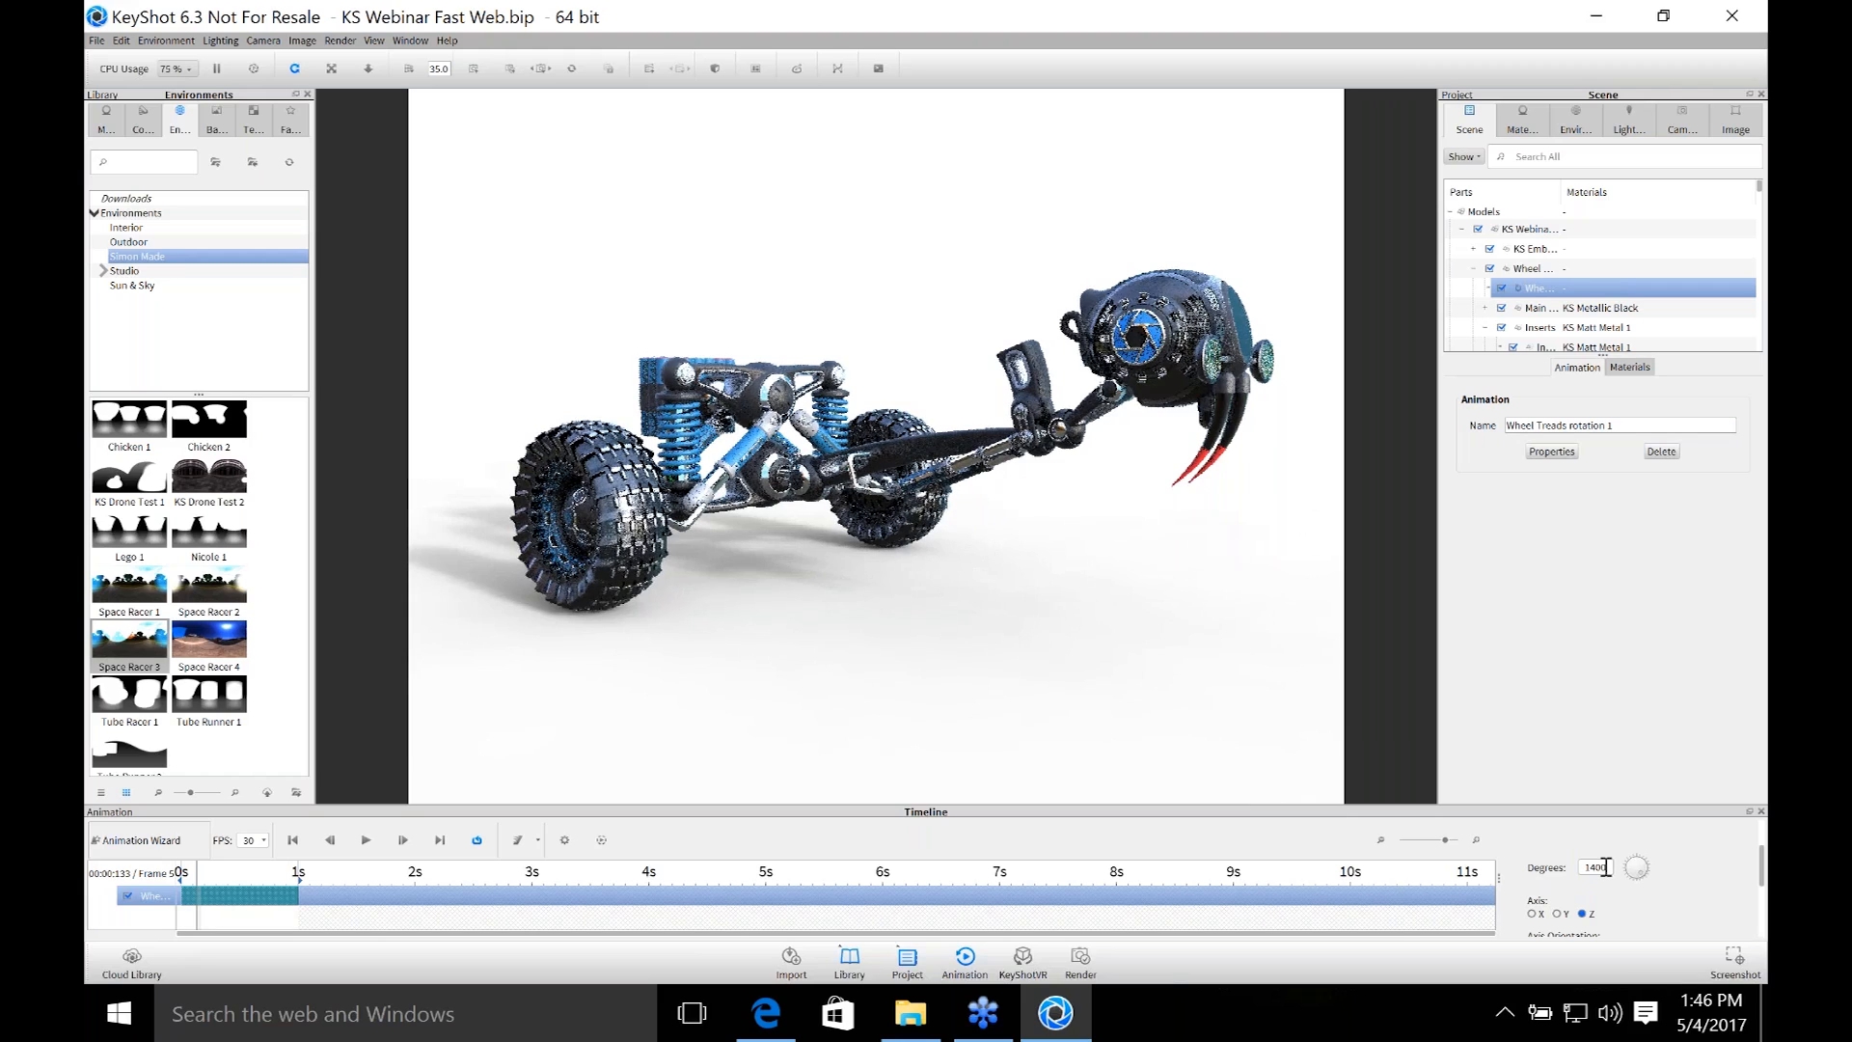
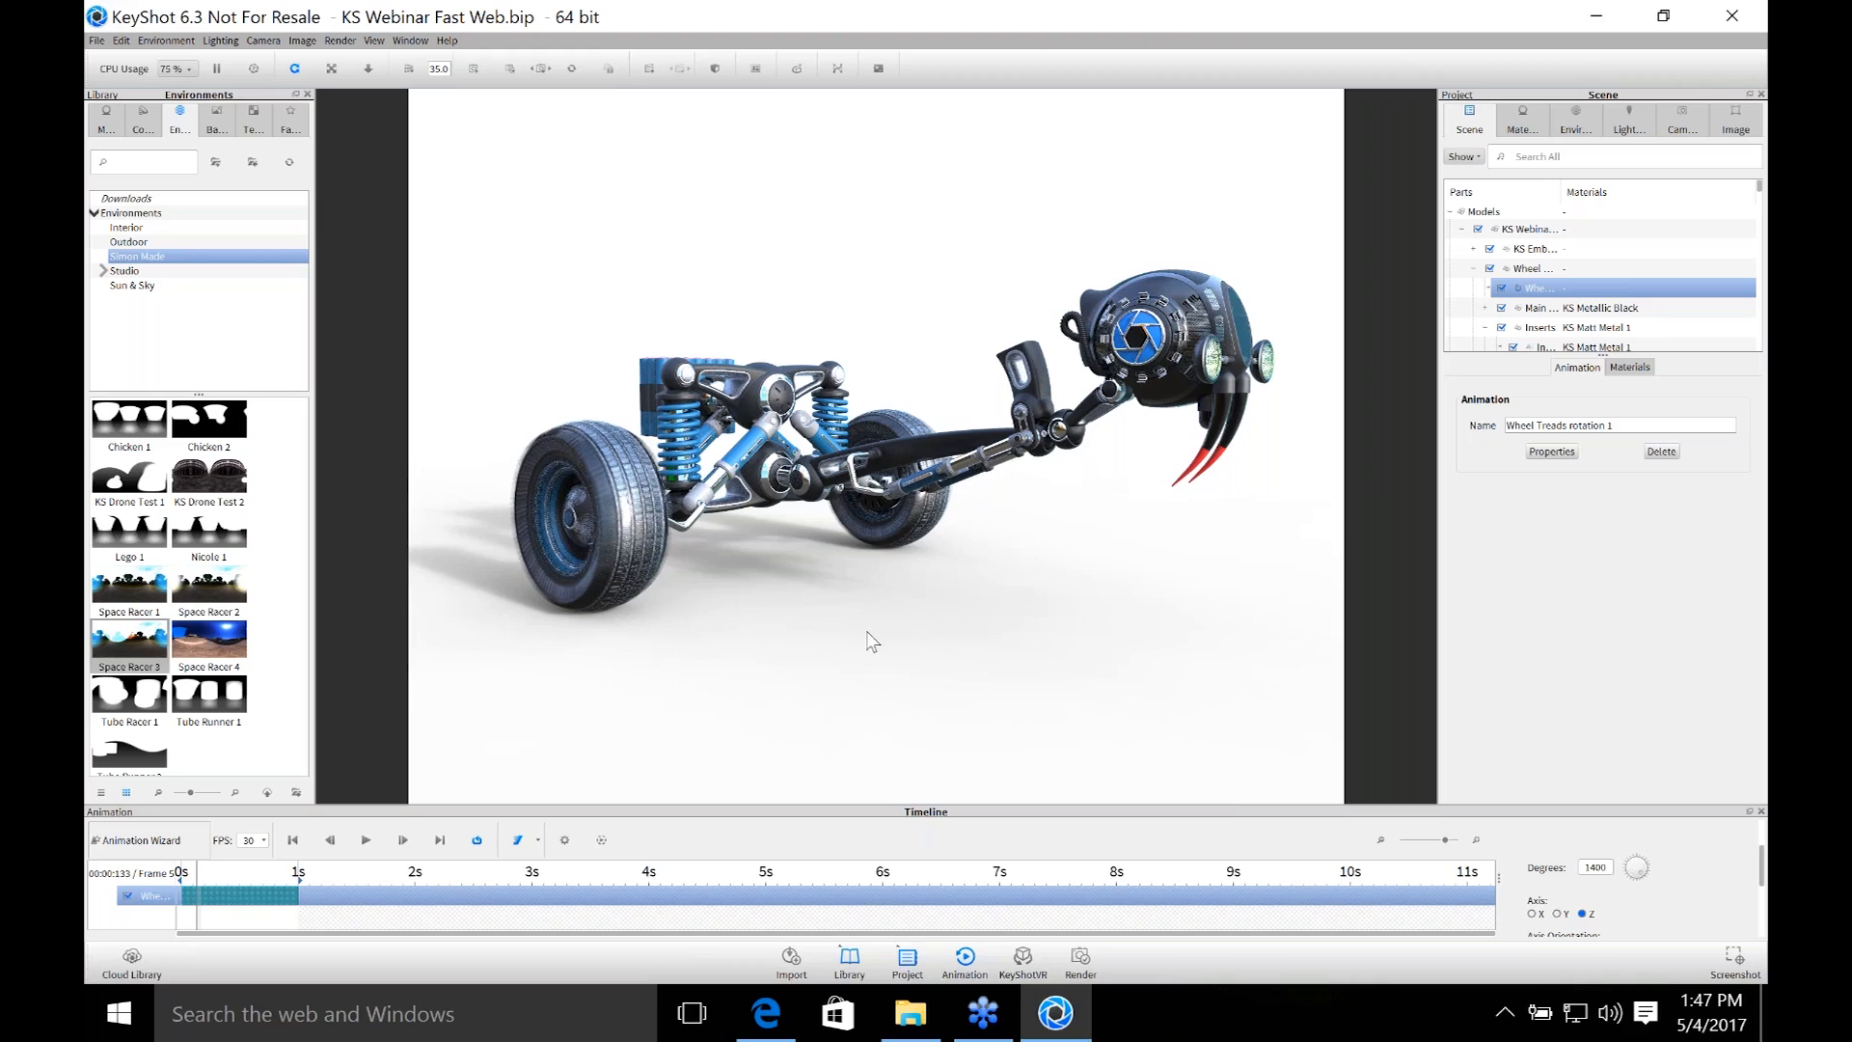
Add a Backdrop Ramp geometry behind and under the vehicle.
left_click(122, 40)
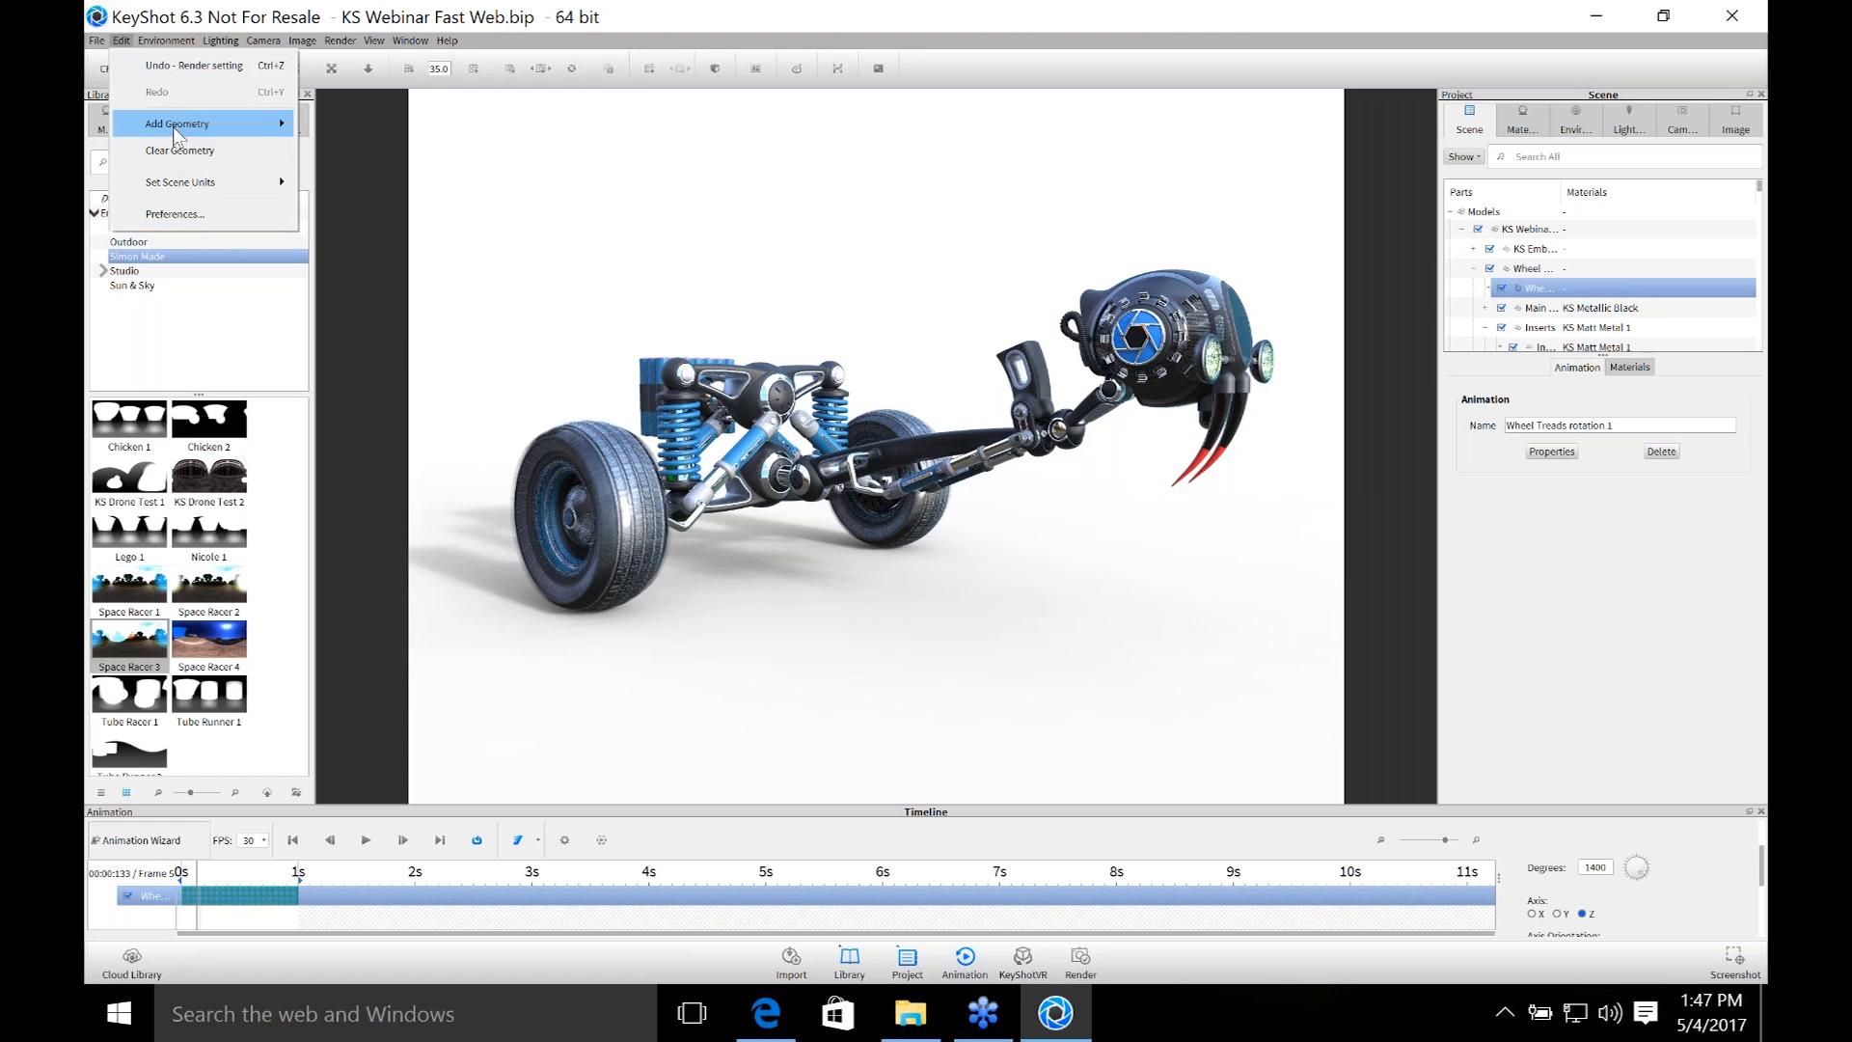
mouse_move(177, 123)
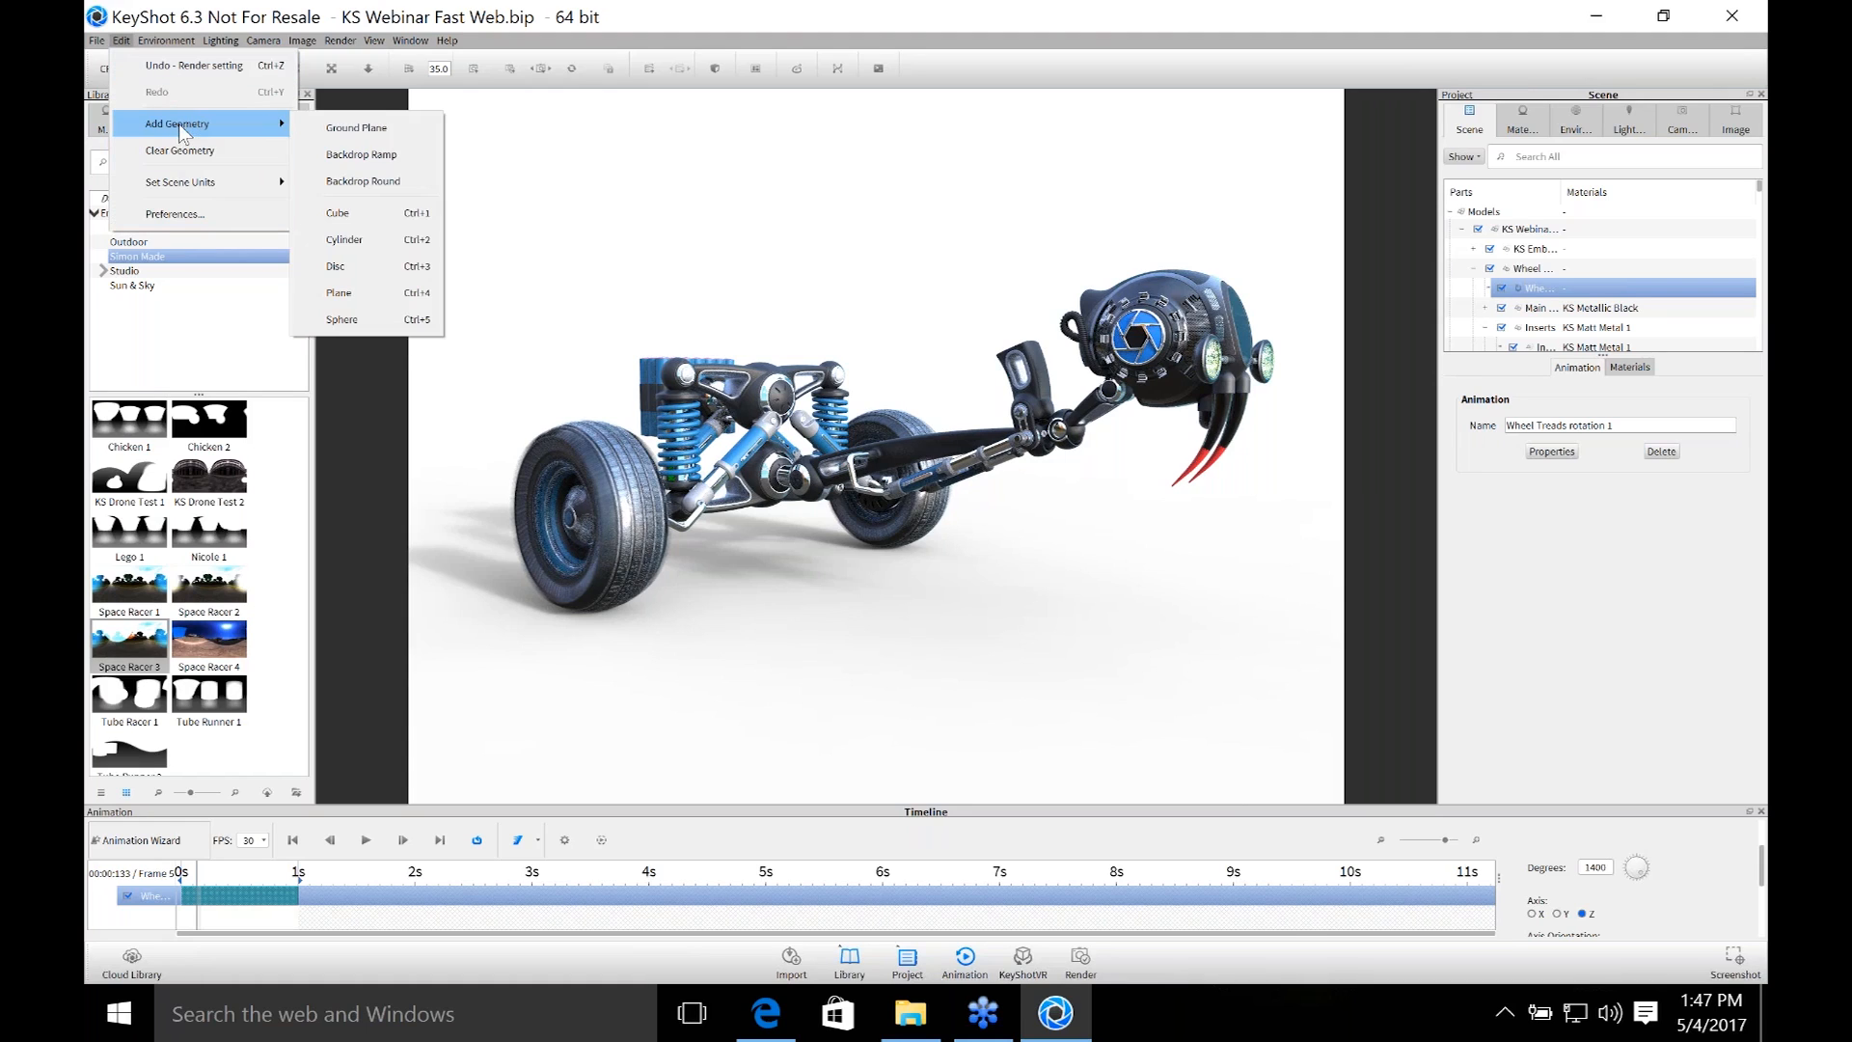
left_click(411, 157)
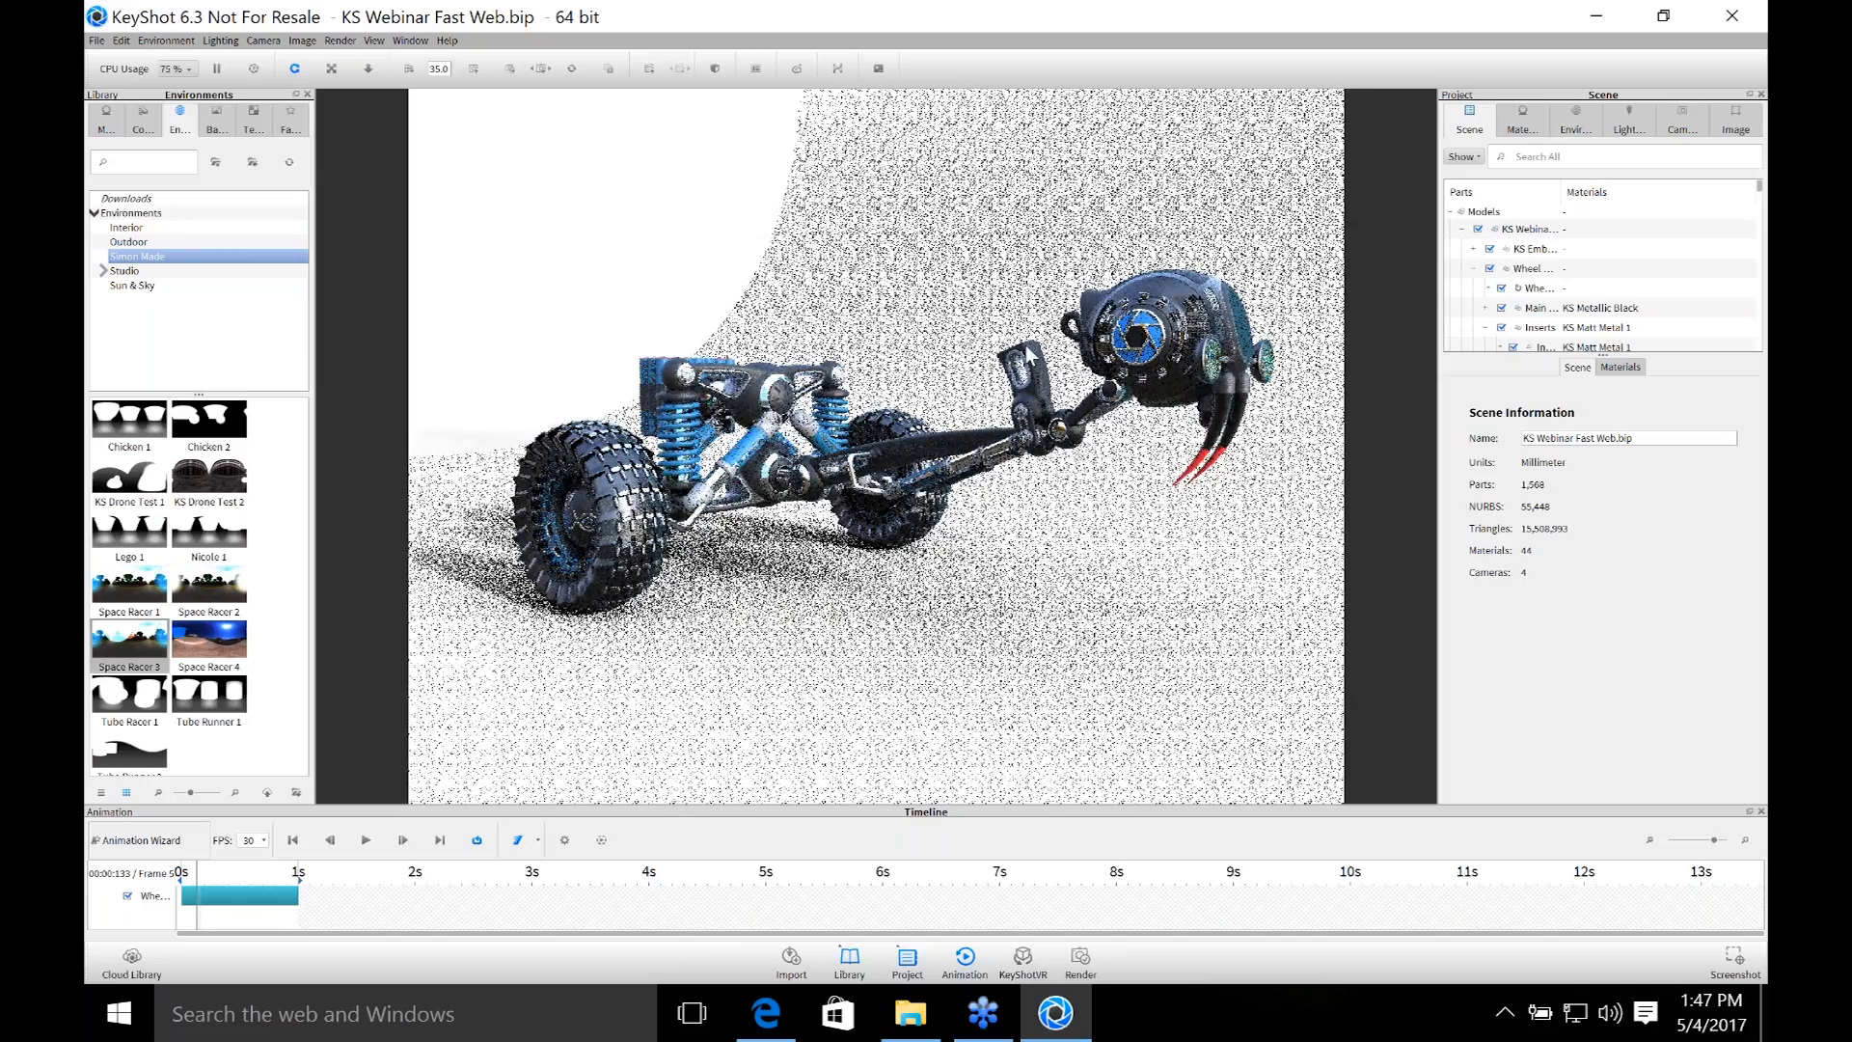
scroll(1022, 496, "down", 5)
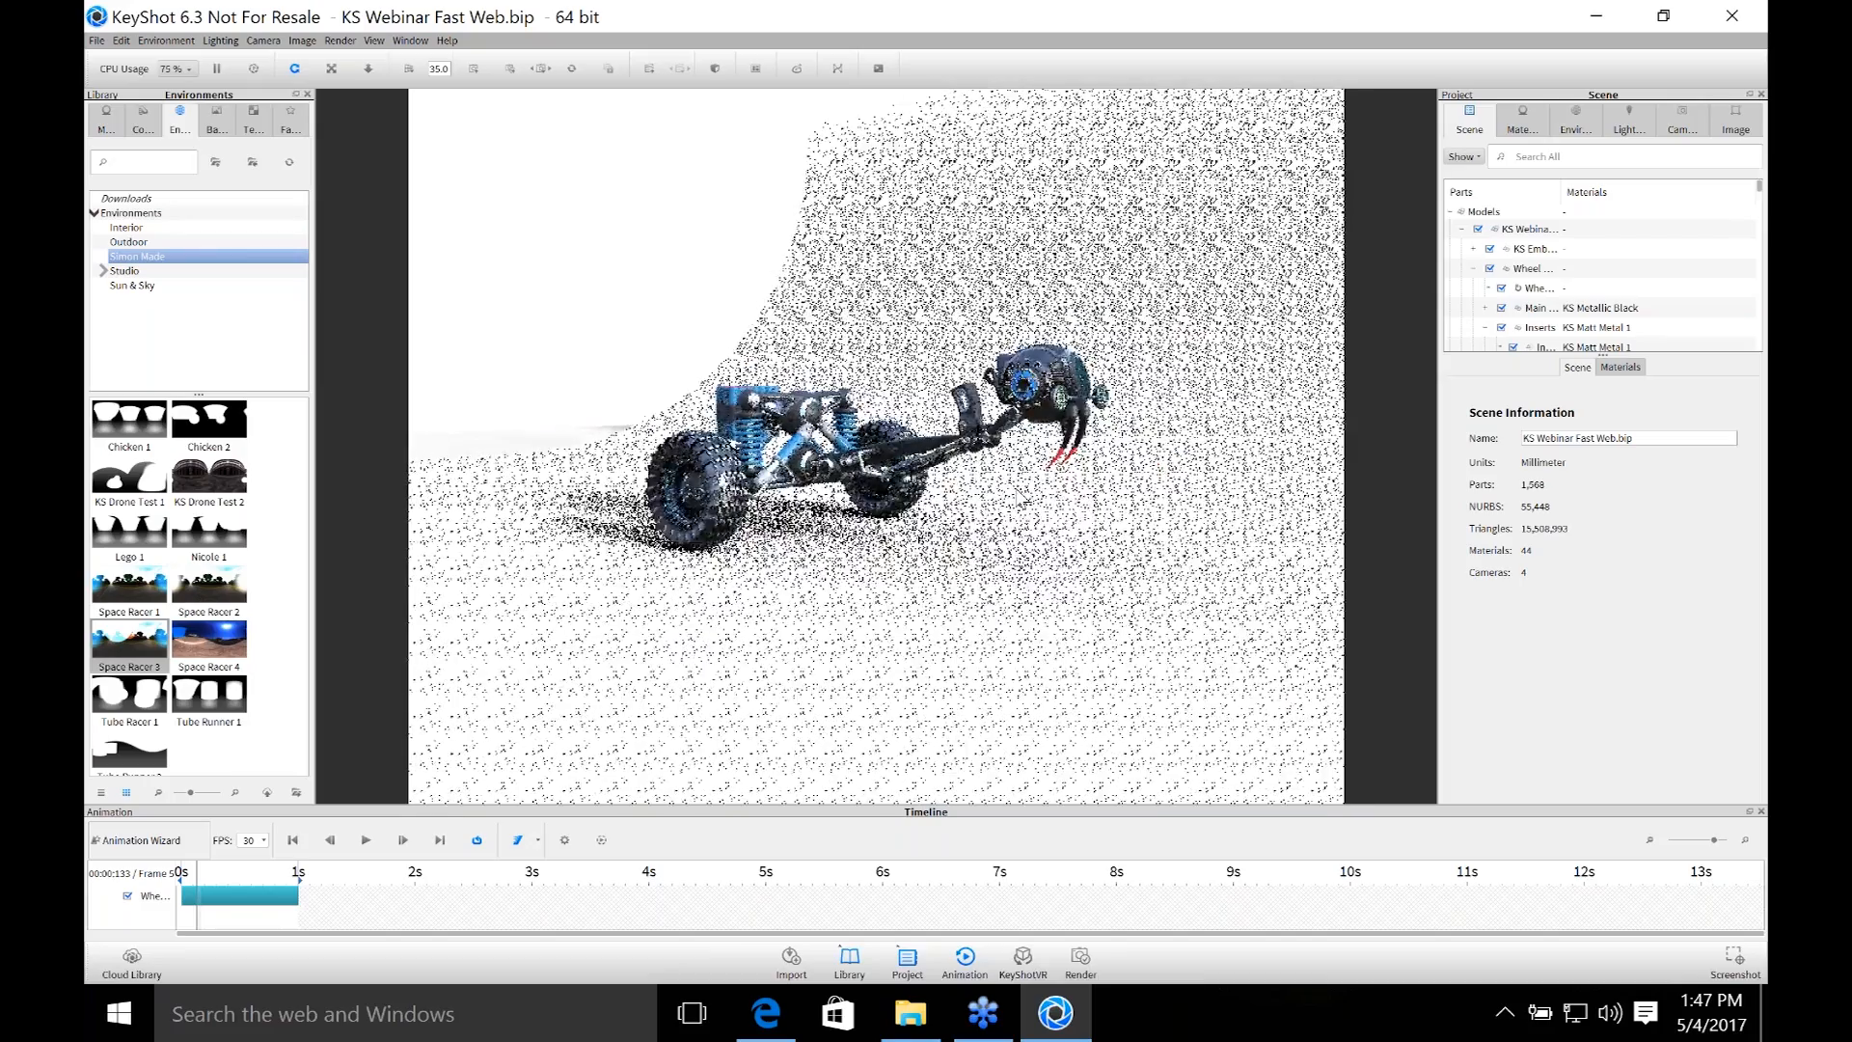
scroll(1064, 260, "down", 4)
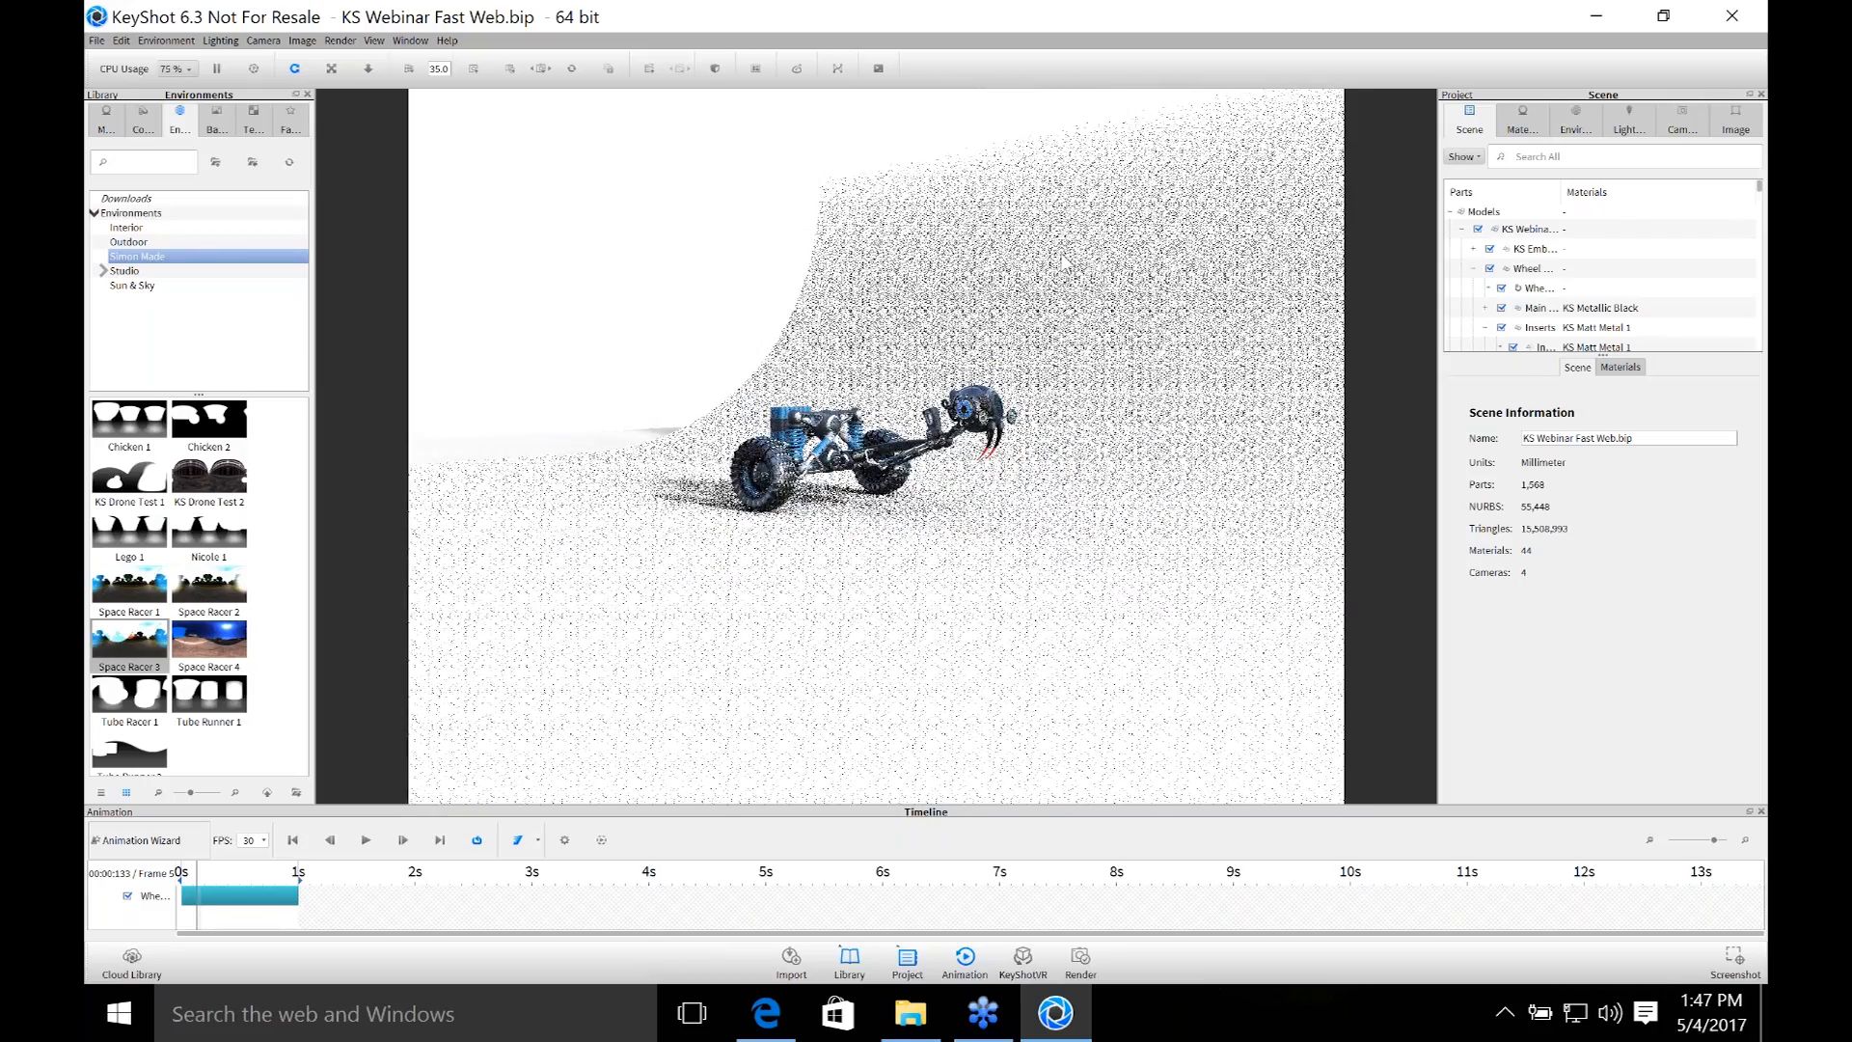
Scale the Backdrop Ramp uniformly to 3.
left_click(1064, 261)
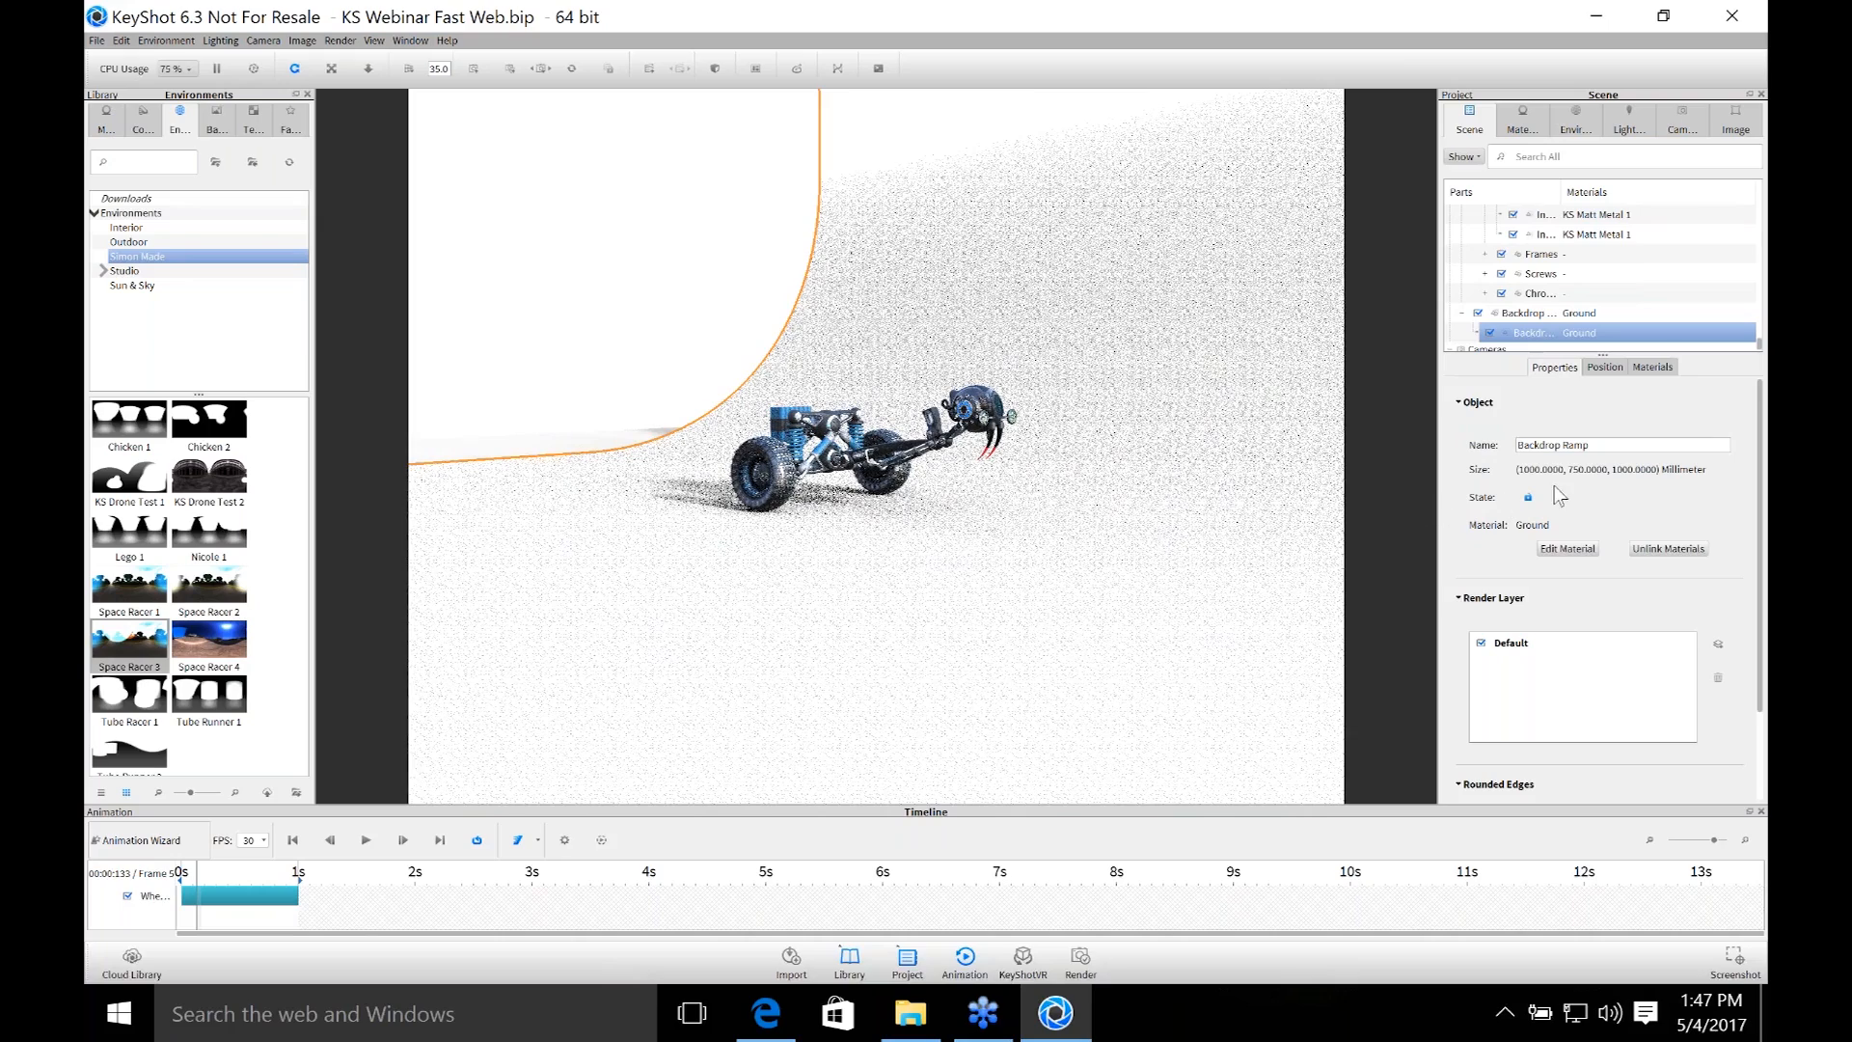
left_click(1606, 367)
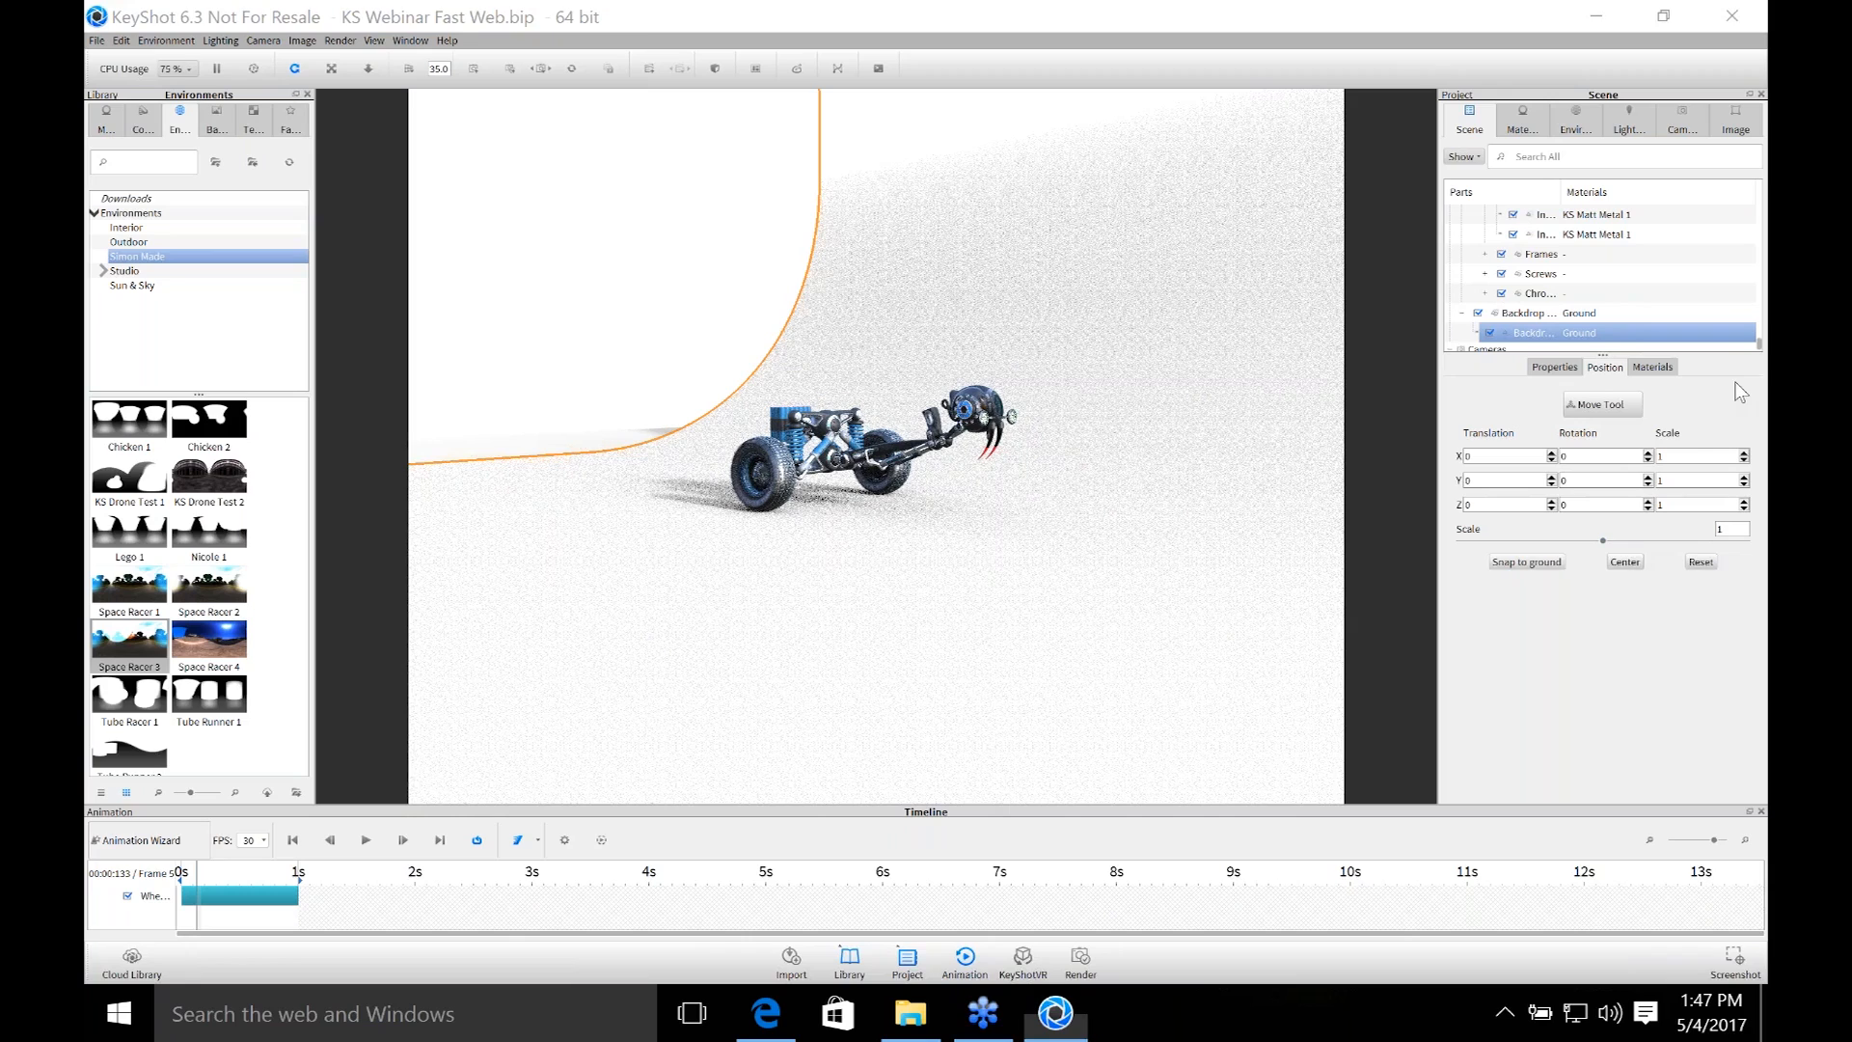
left_click_drag(1741, 532, 1717, 530)
type("3")
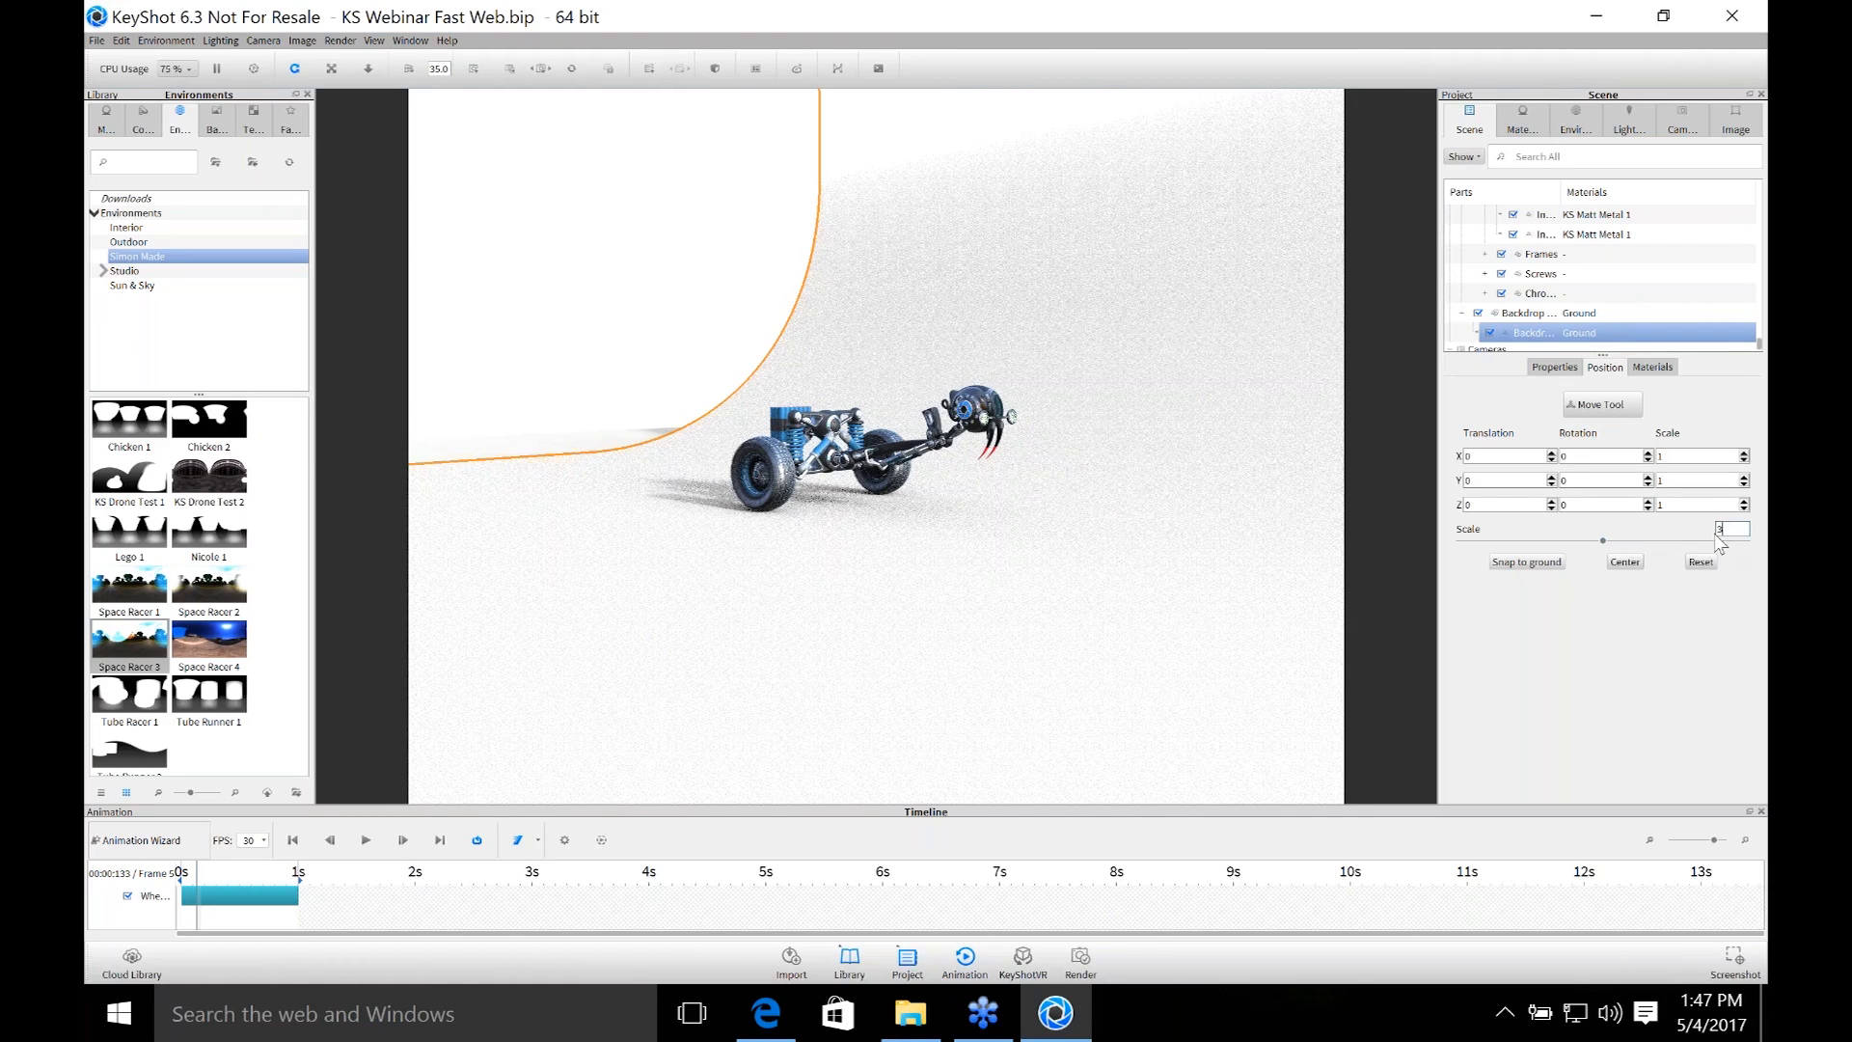
key("Return")
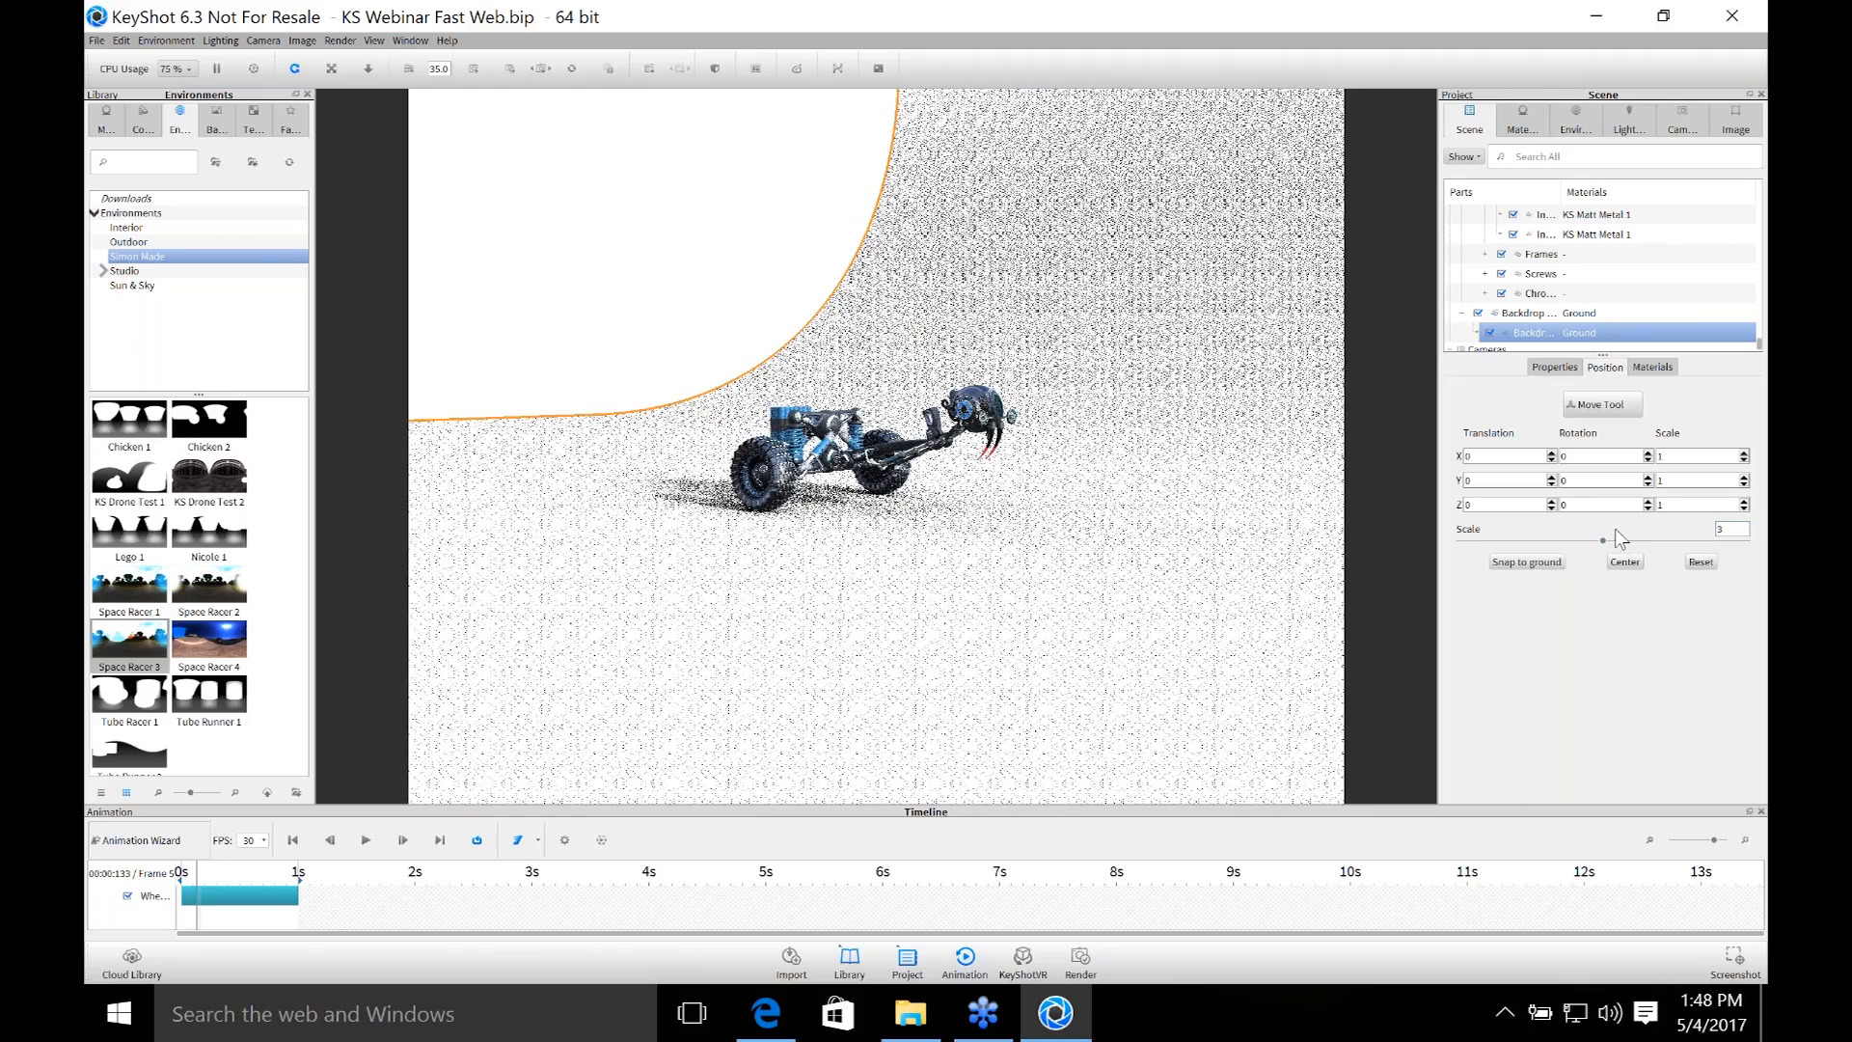
Move the Backdrop Ramp along the X axis to a translation of about -1018 with the Move Tool and accept it.
scroll(1165, 528, "down", 3)
scroll(1169, 533, "down", 5)
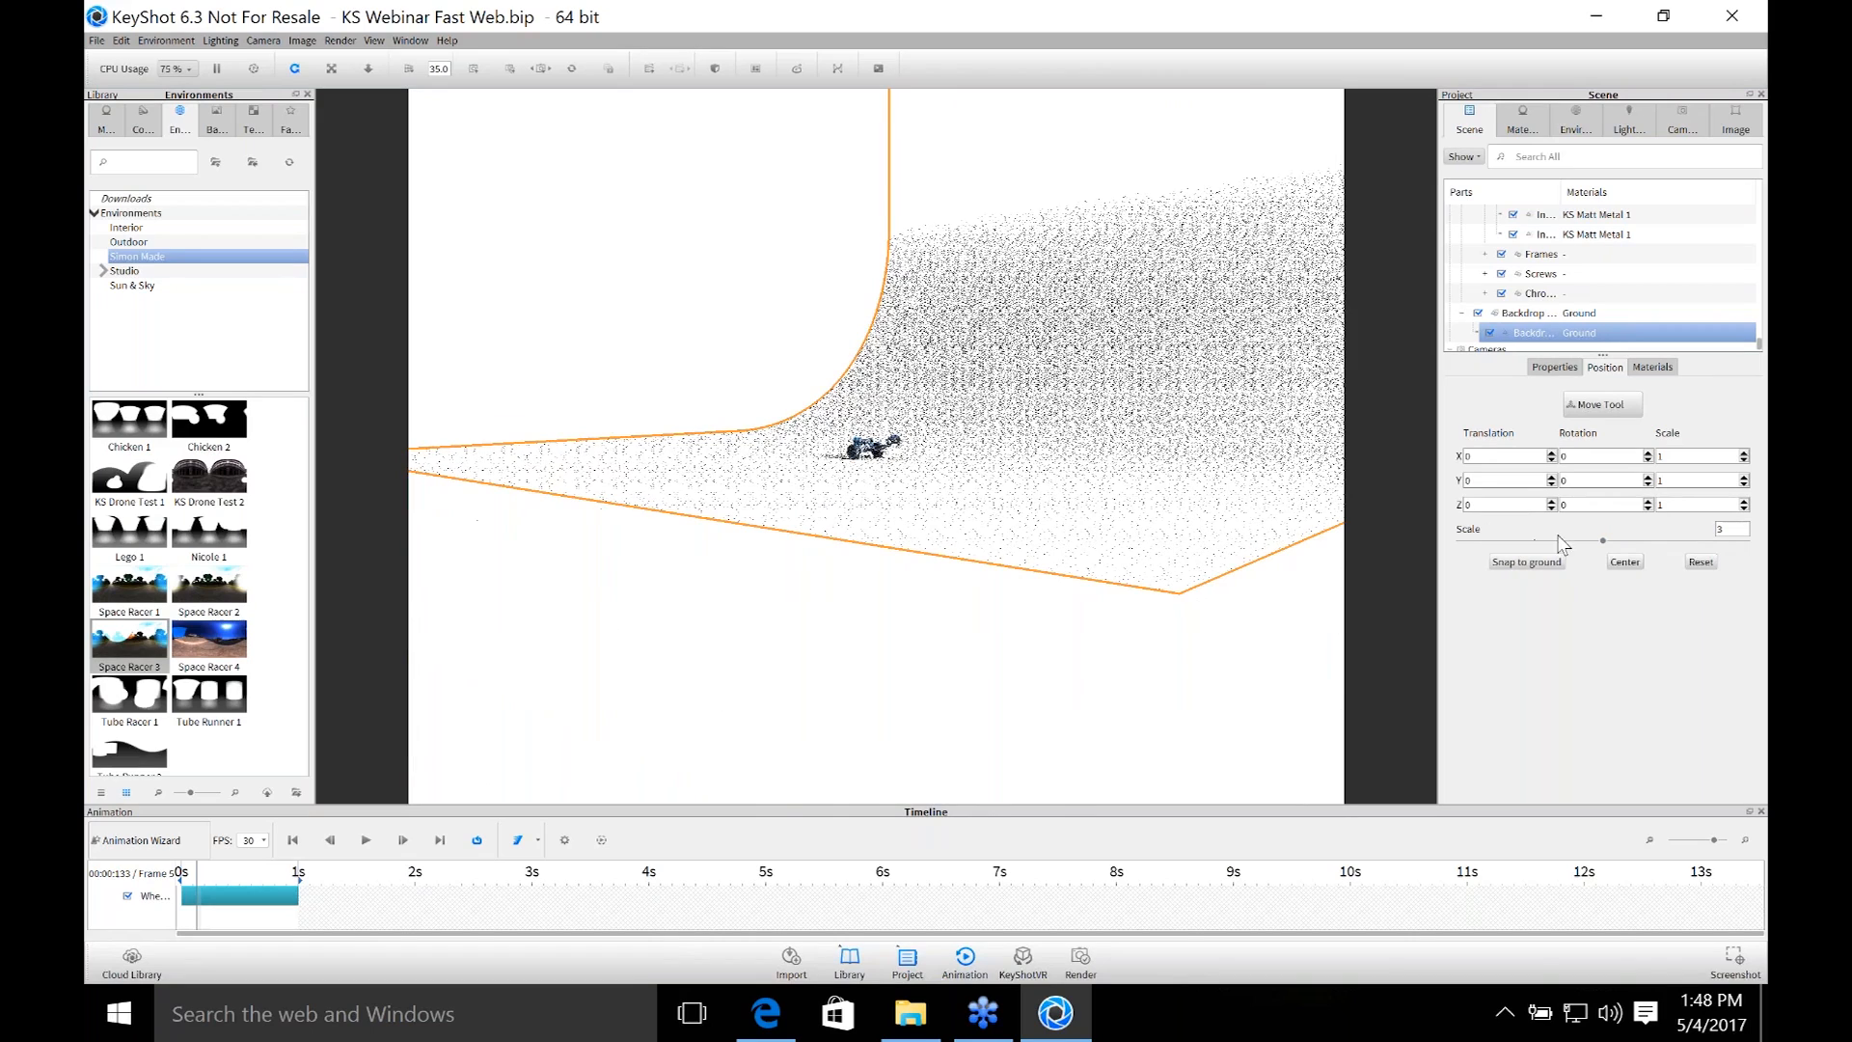
left_click(1606, 401)
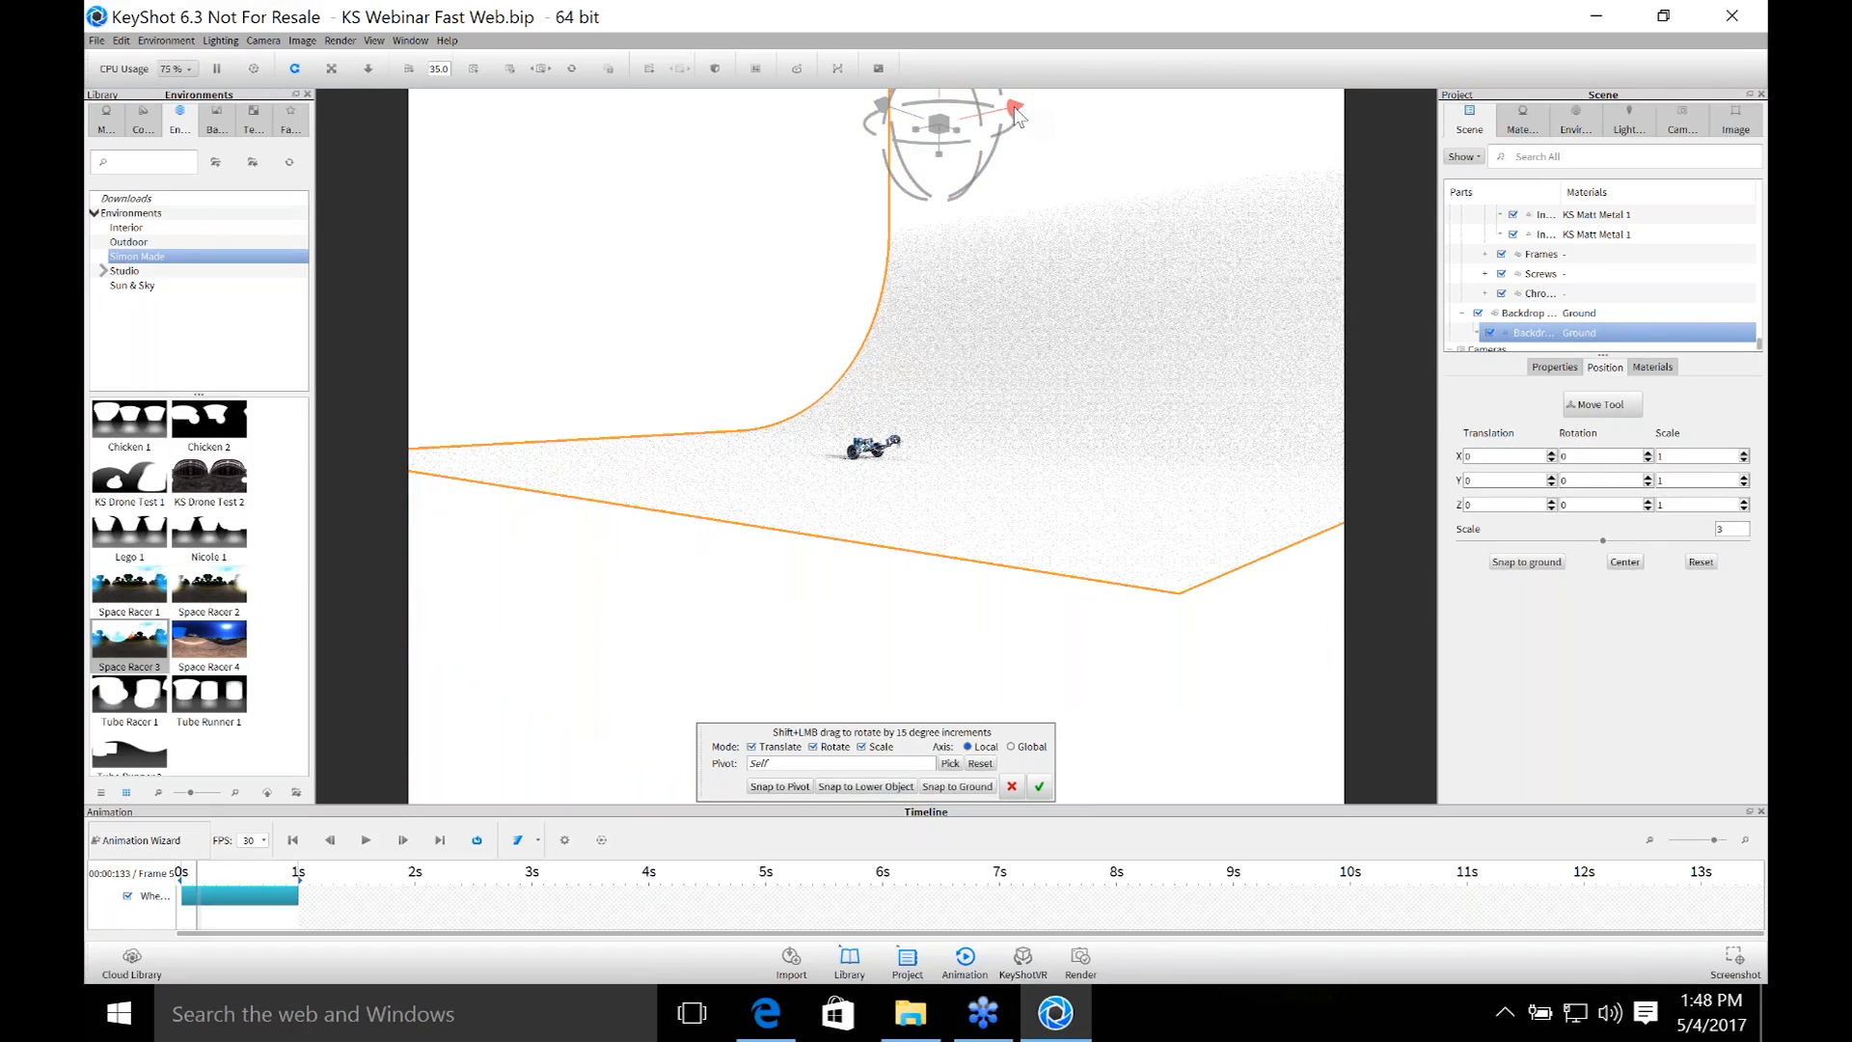
left_click_drag(1016, 108, 589, 140)
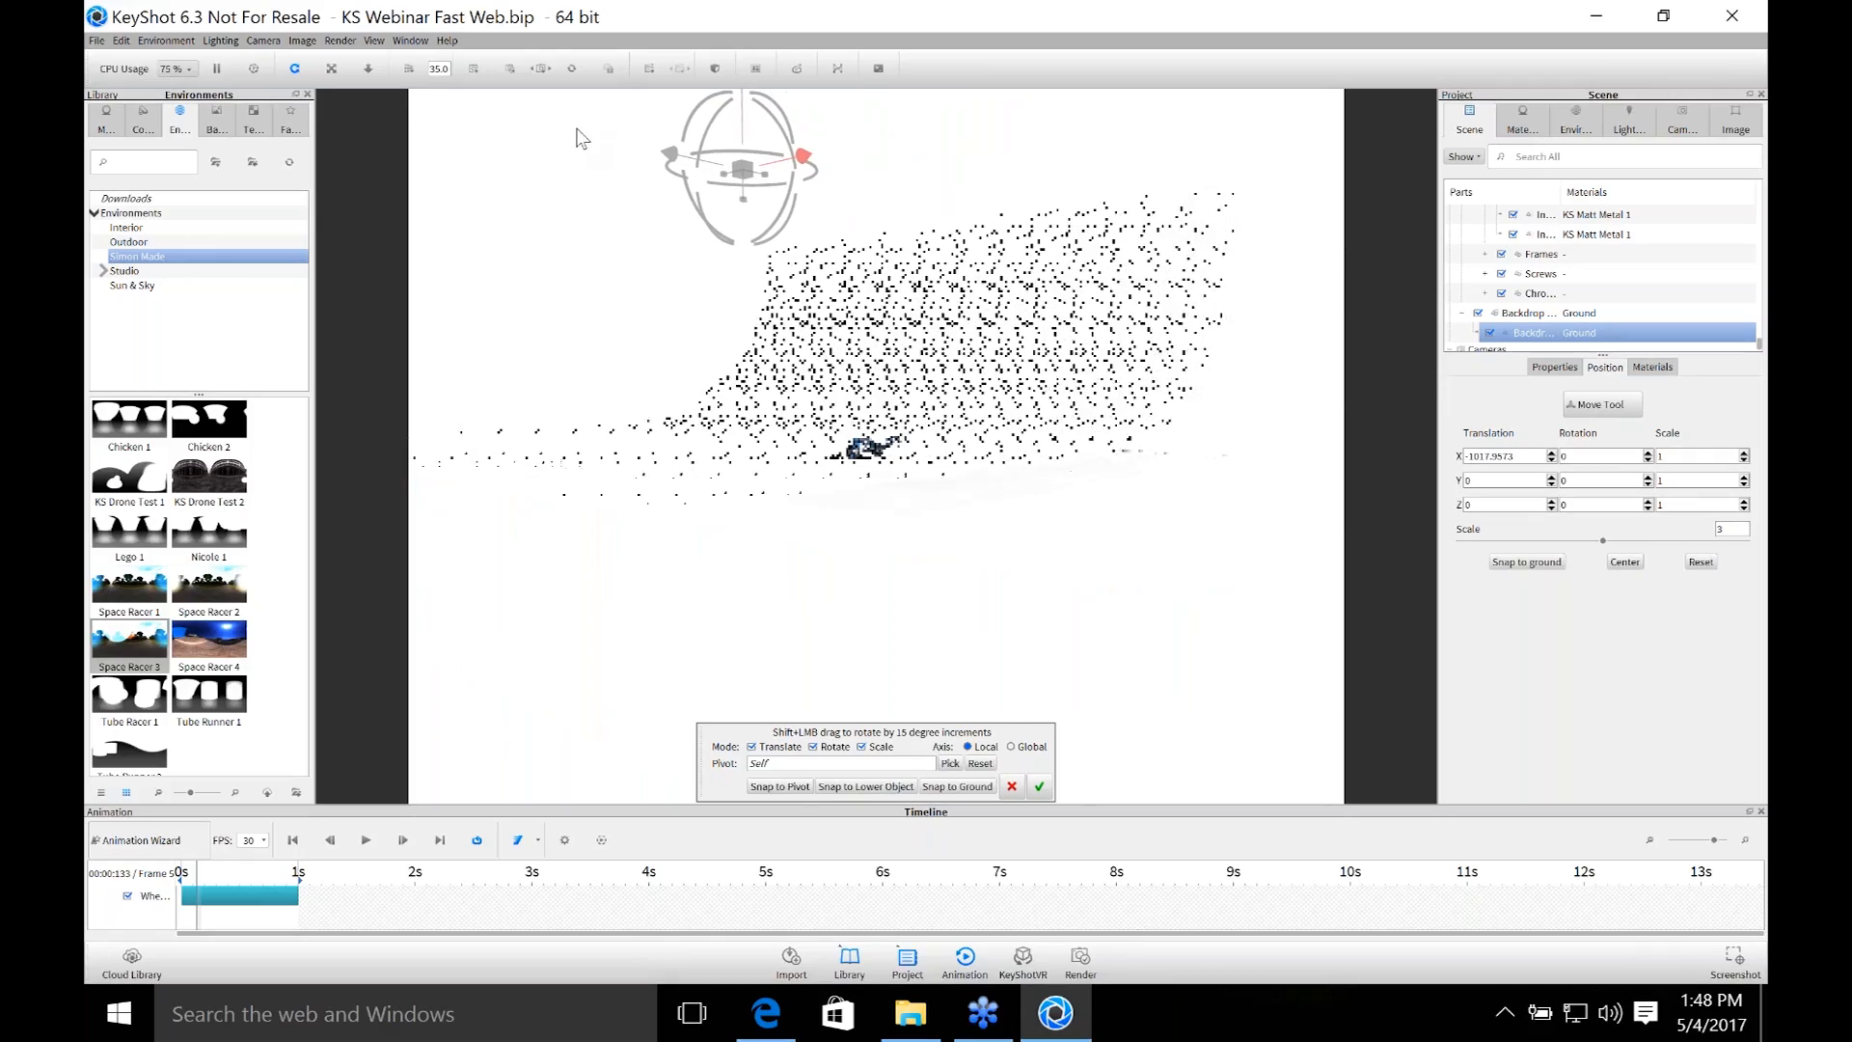
left_click(1040, 786)
Apply the downloaded Rons Natural Grunge #3 material to the Backdrop Ramp.
scroll(1038, 510, "up", 6)
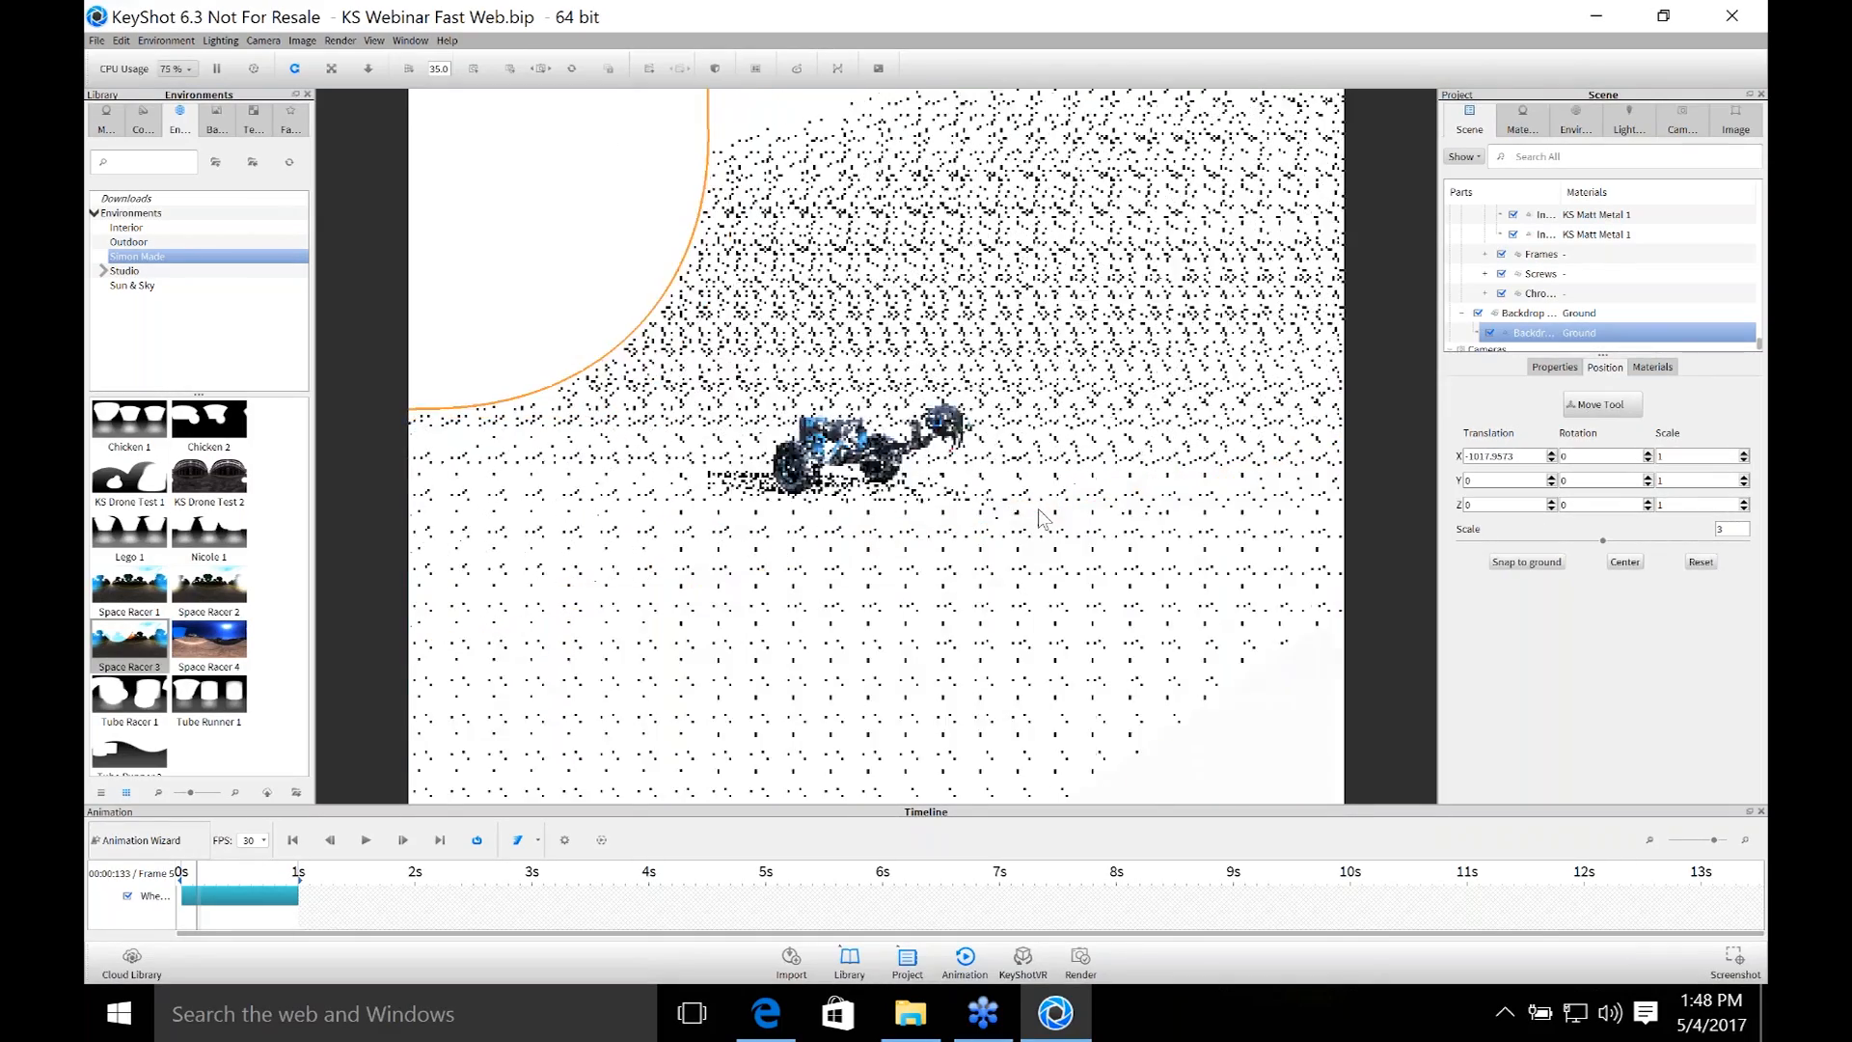
scroll(1039, 512, "up", 4)
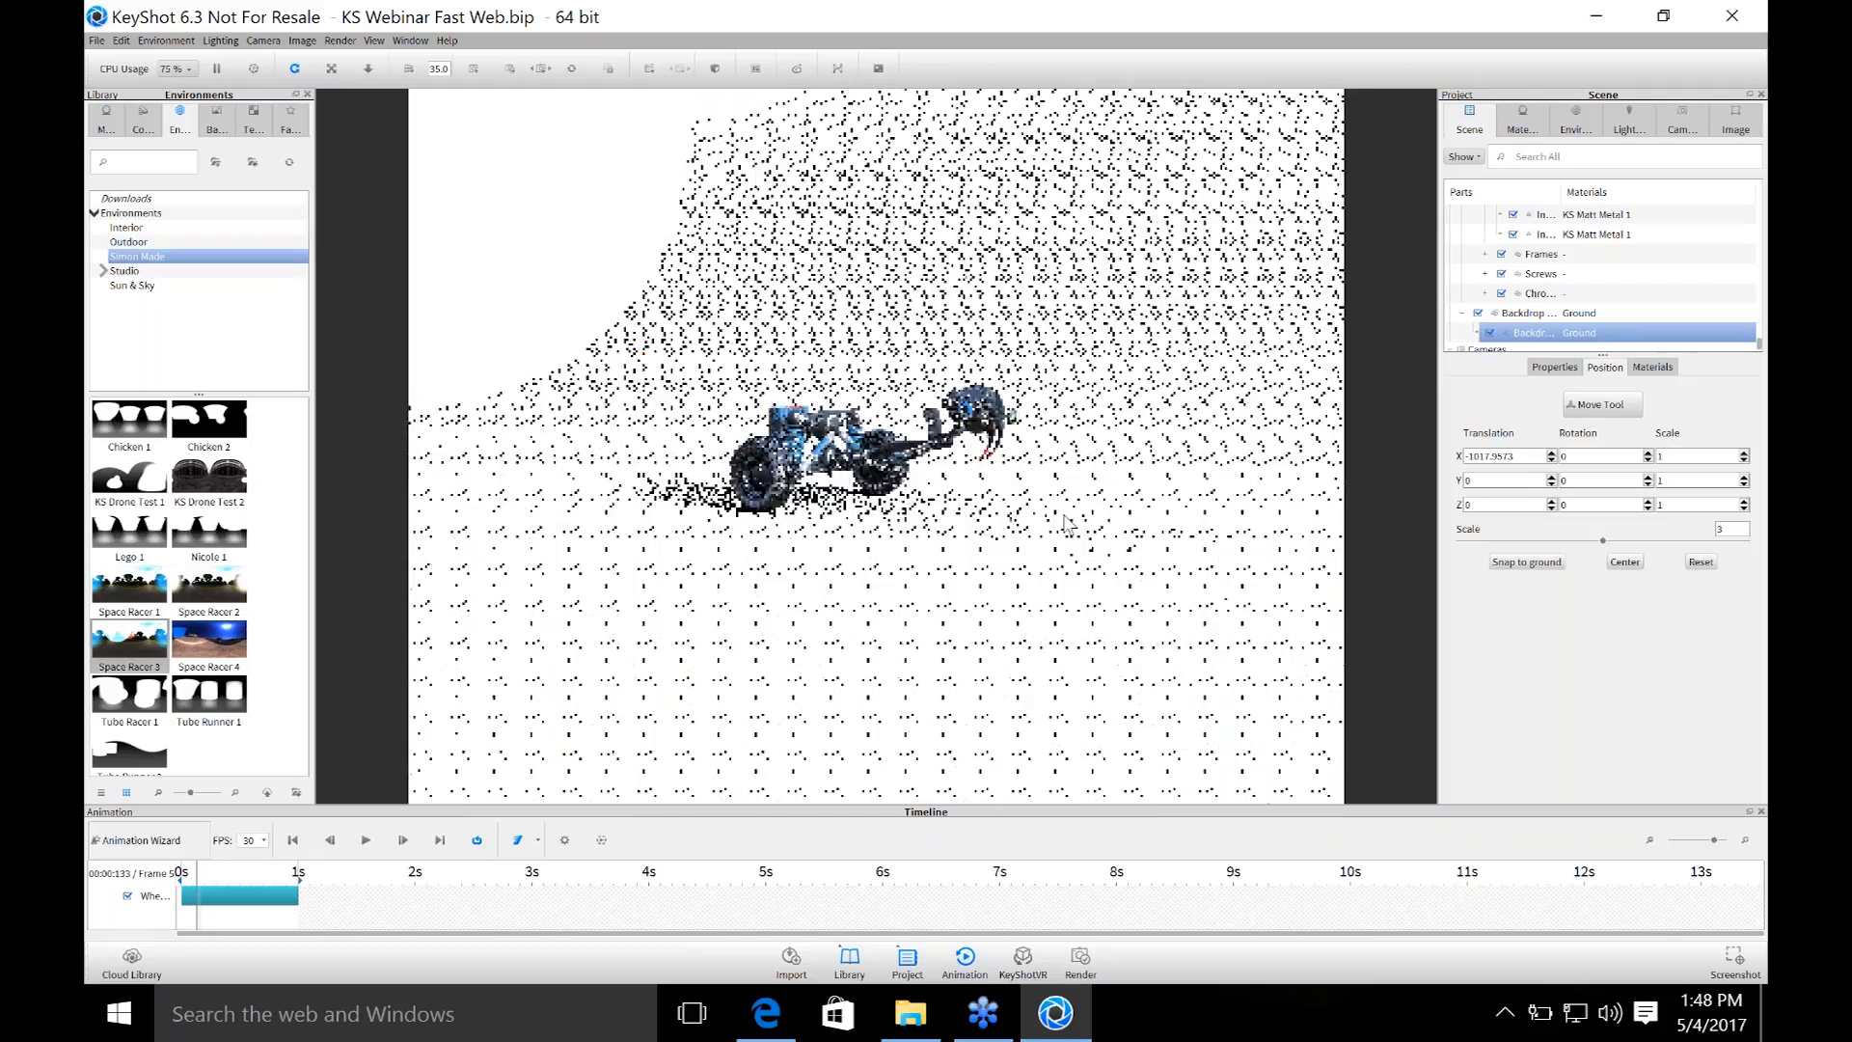
left_click_drag(1083, 515, 1138, 543)
scroll(1136, 534, "up", 4)
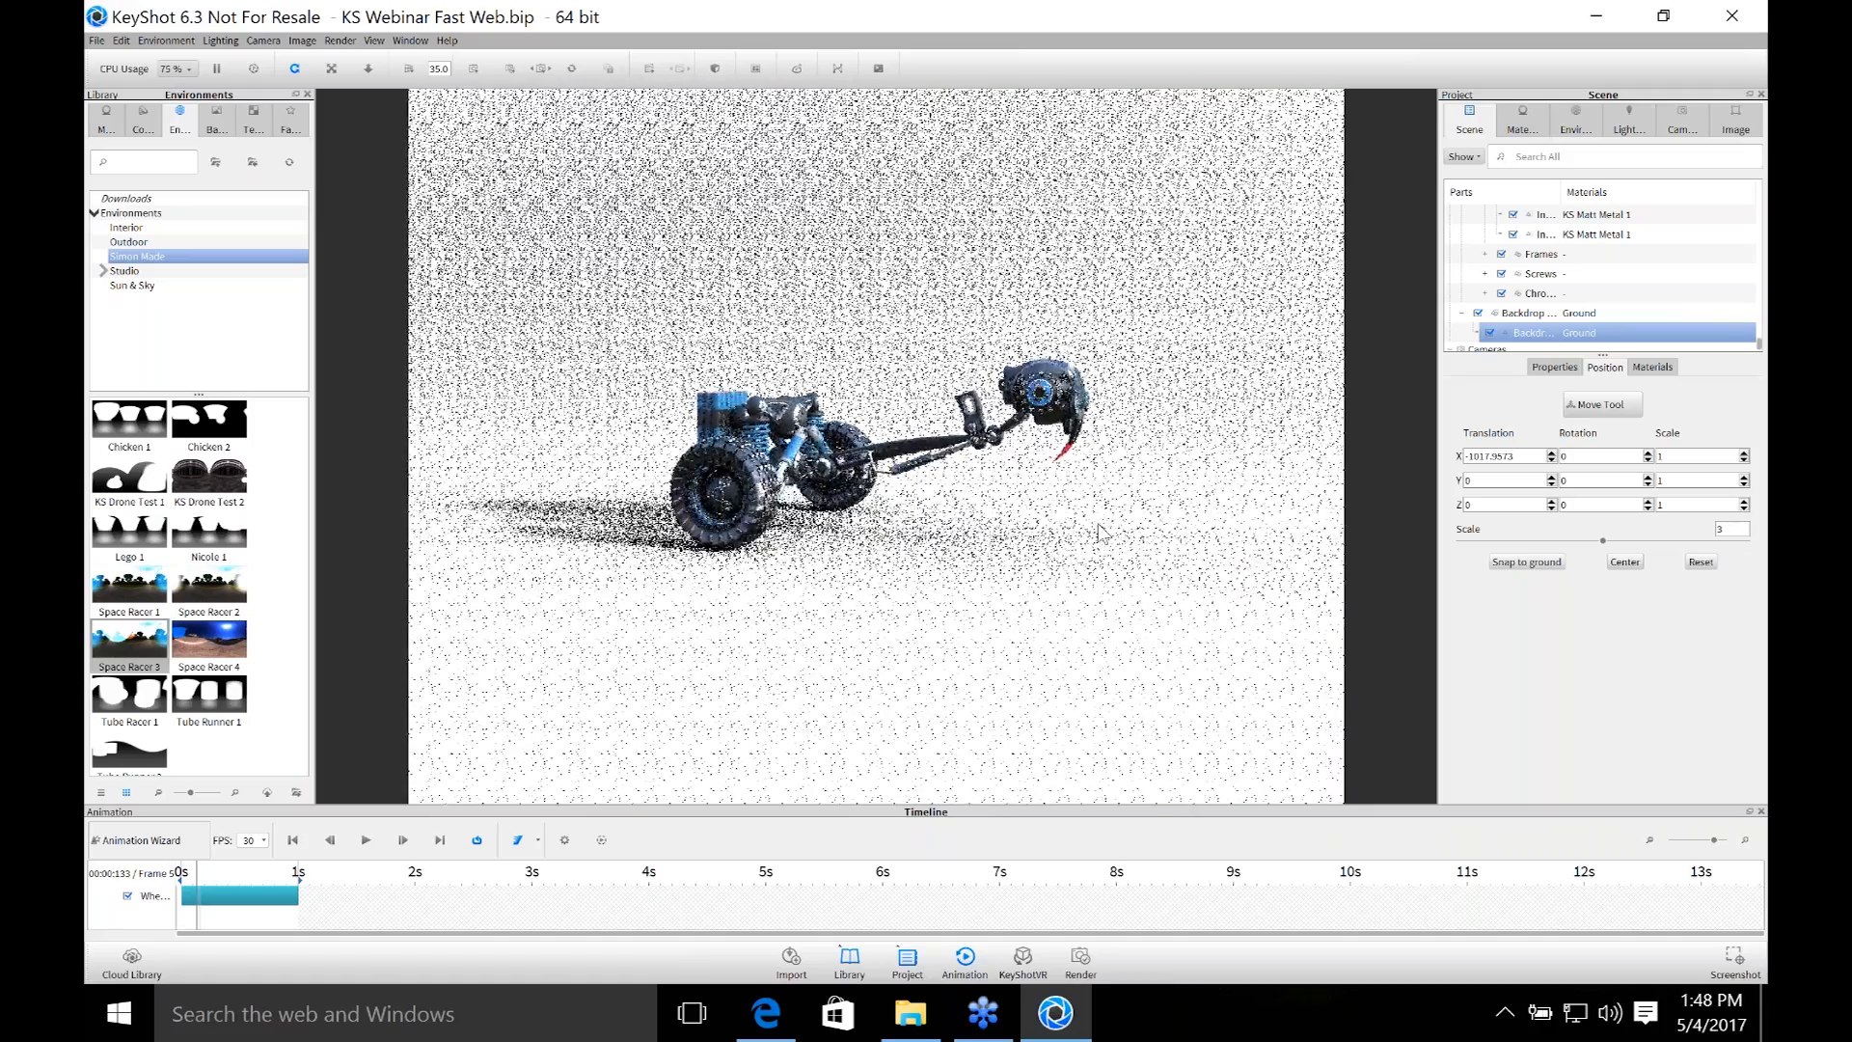
middle_click_drag(1052, 536, 1023, 522)
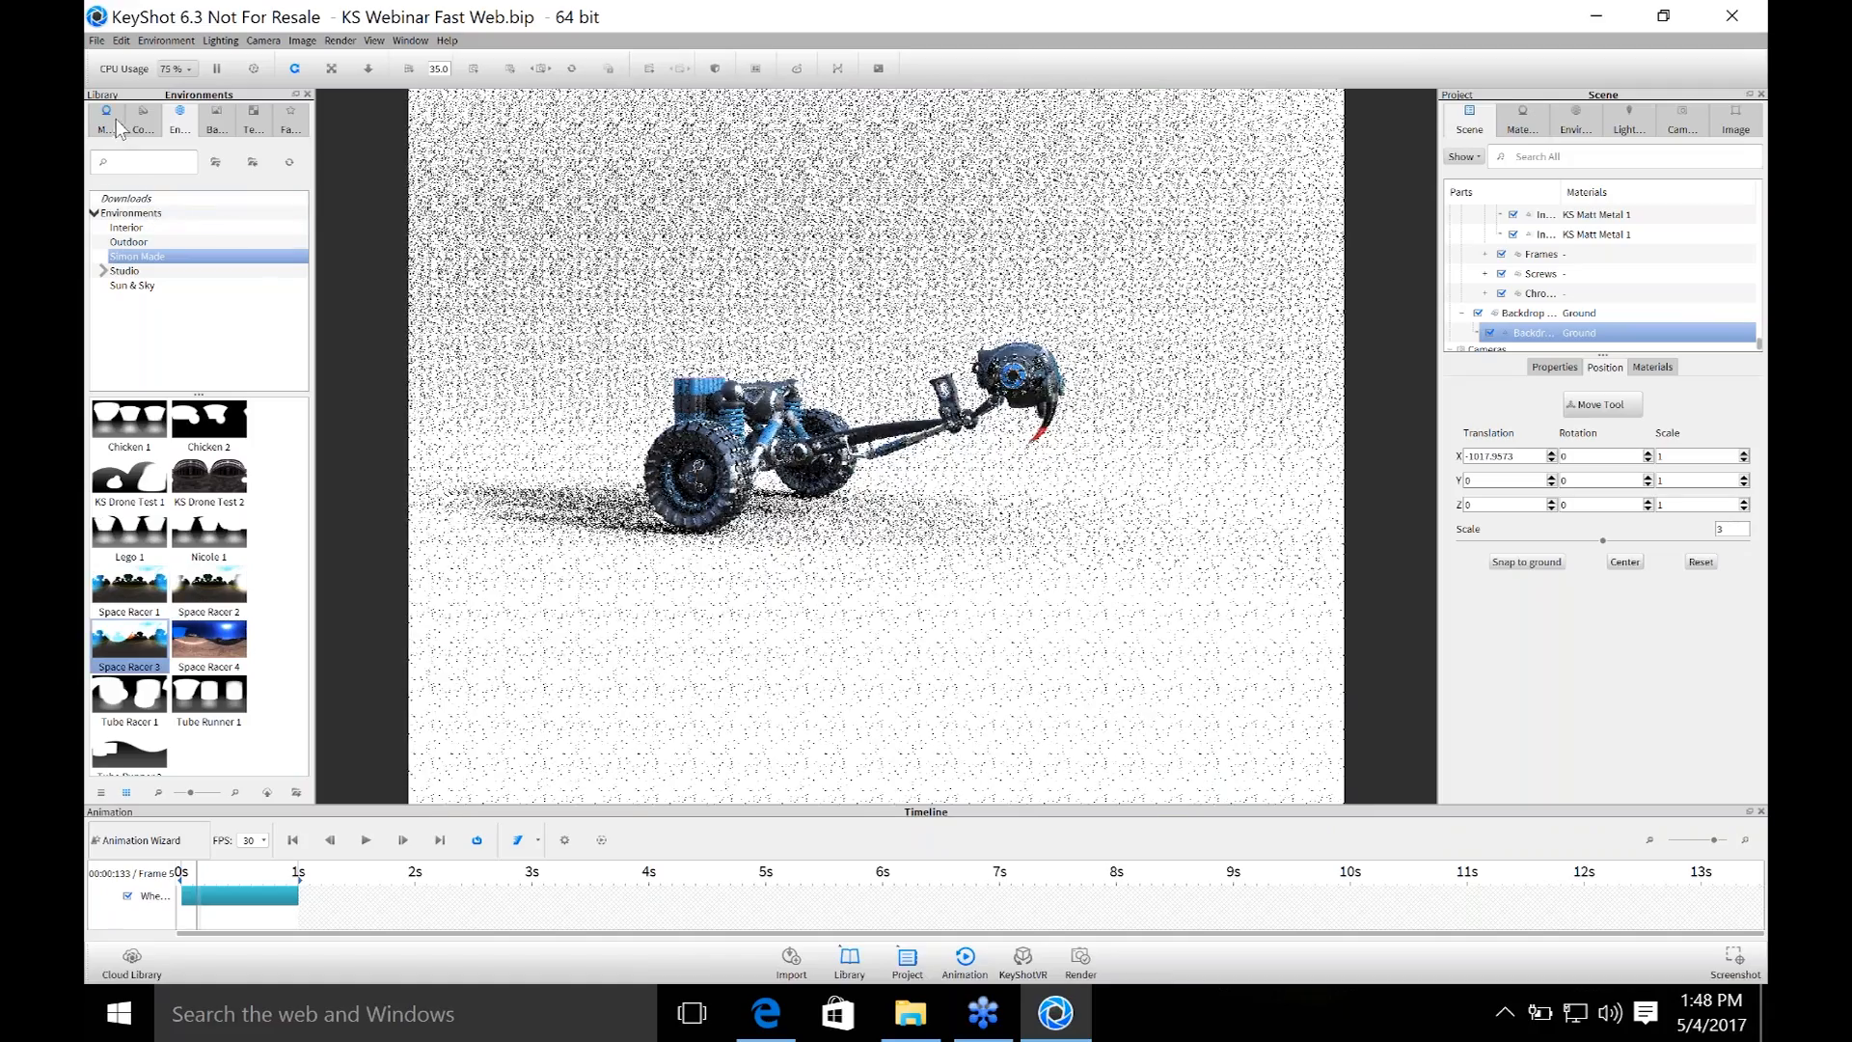
left_click(106, 115)
left_click(216, 199)
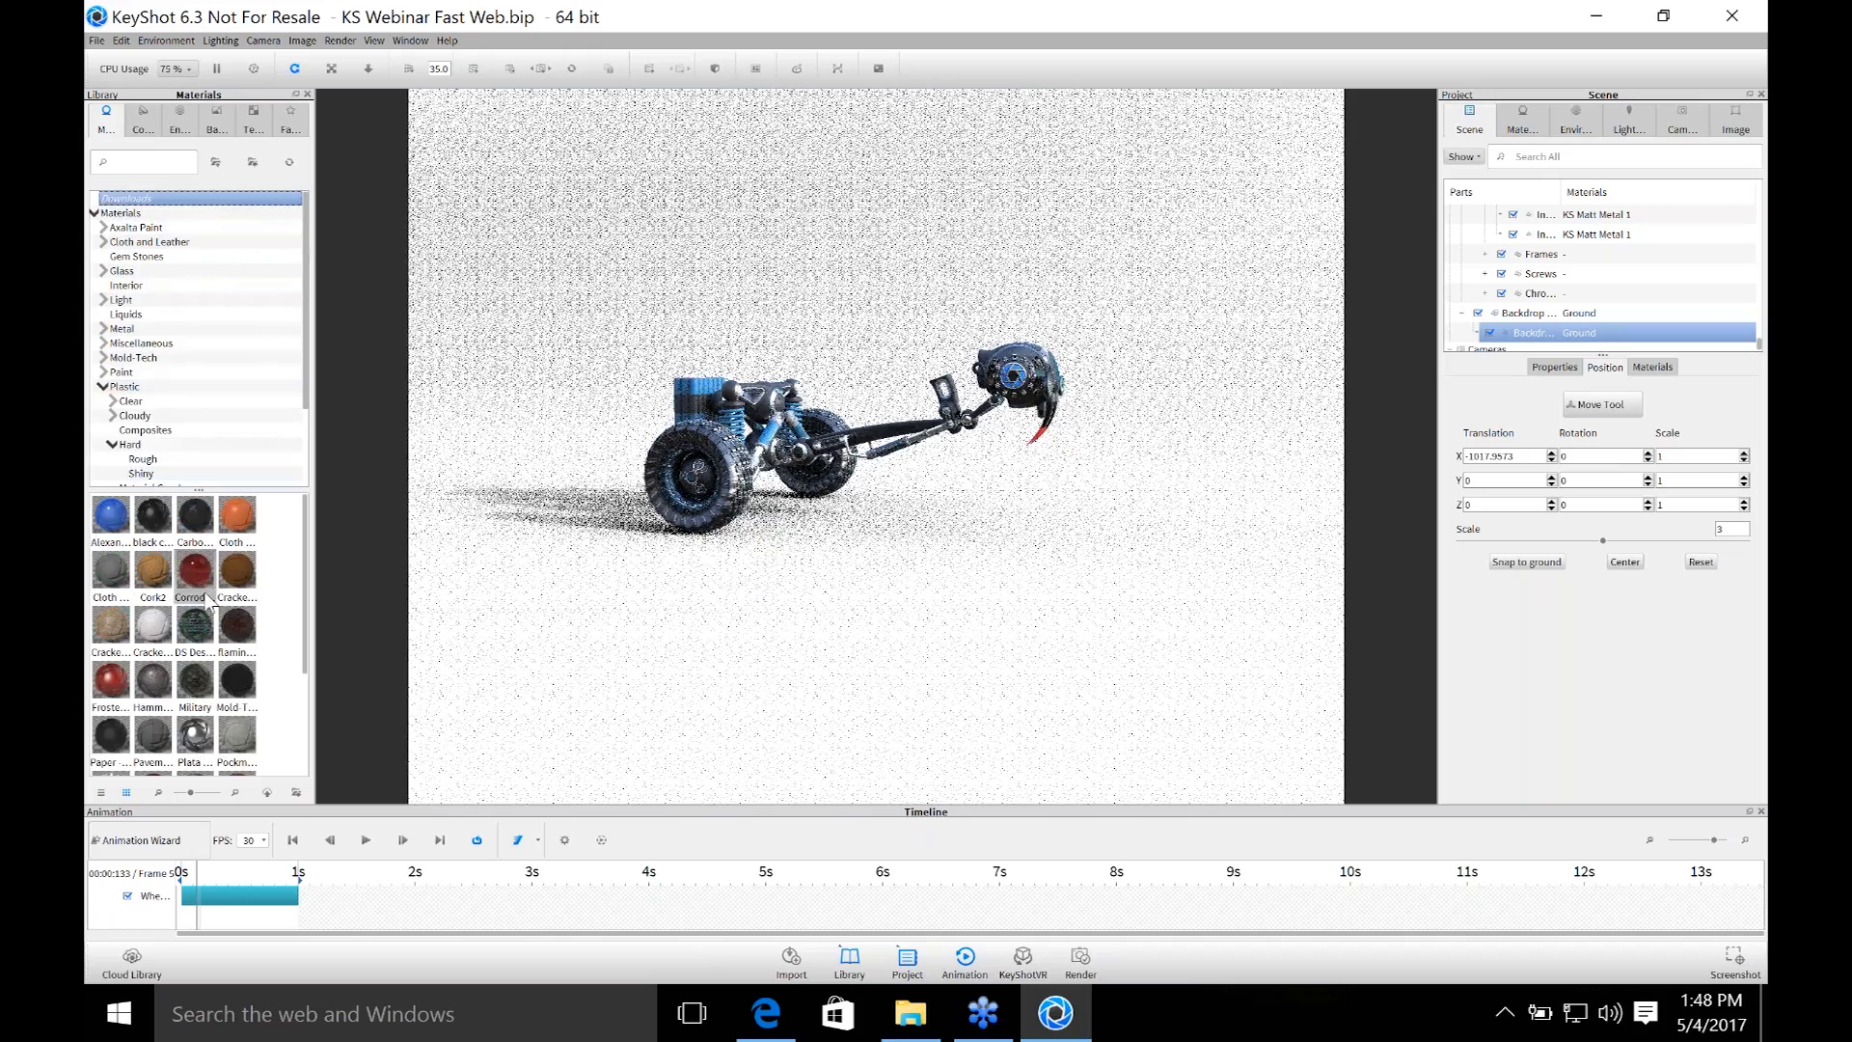
scroll(162, 714, "down", 3)
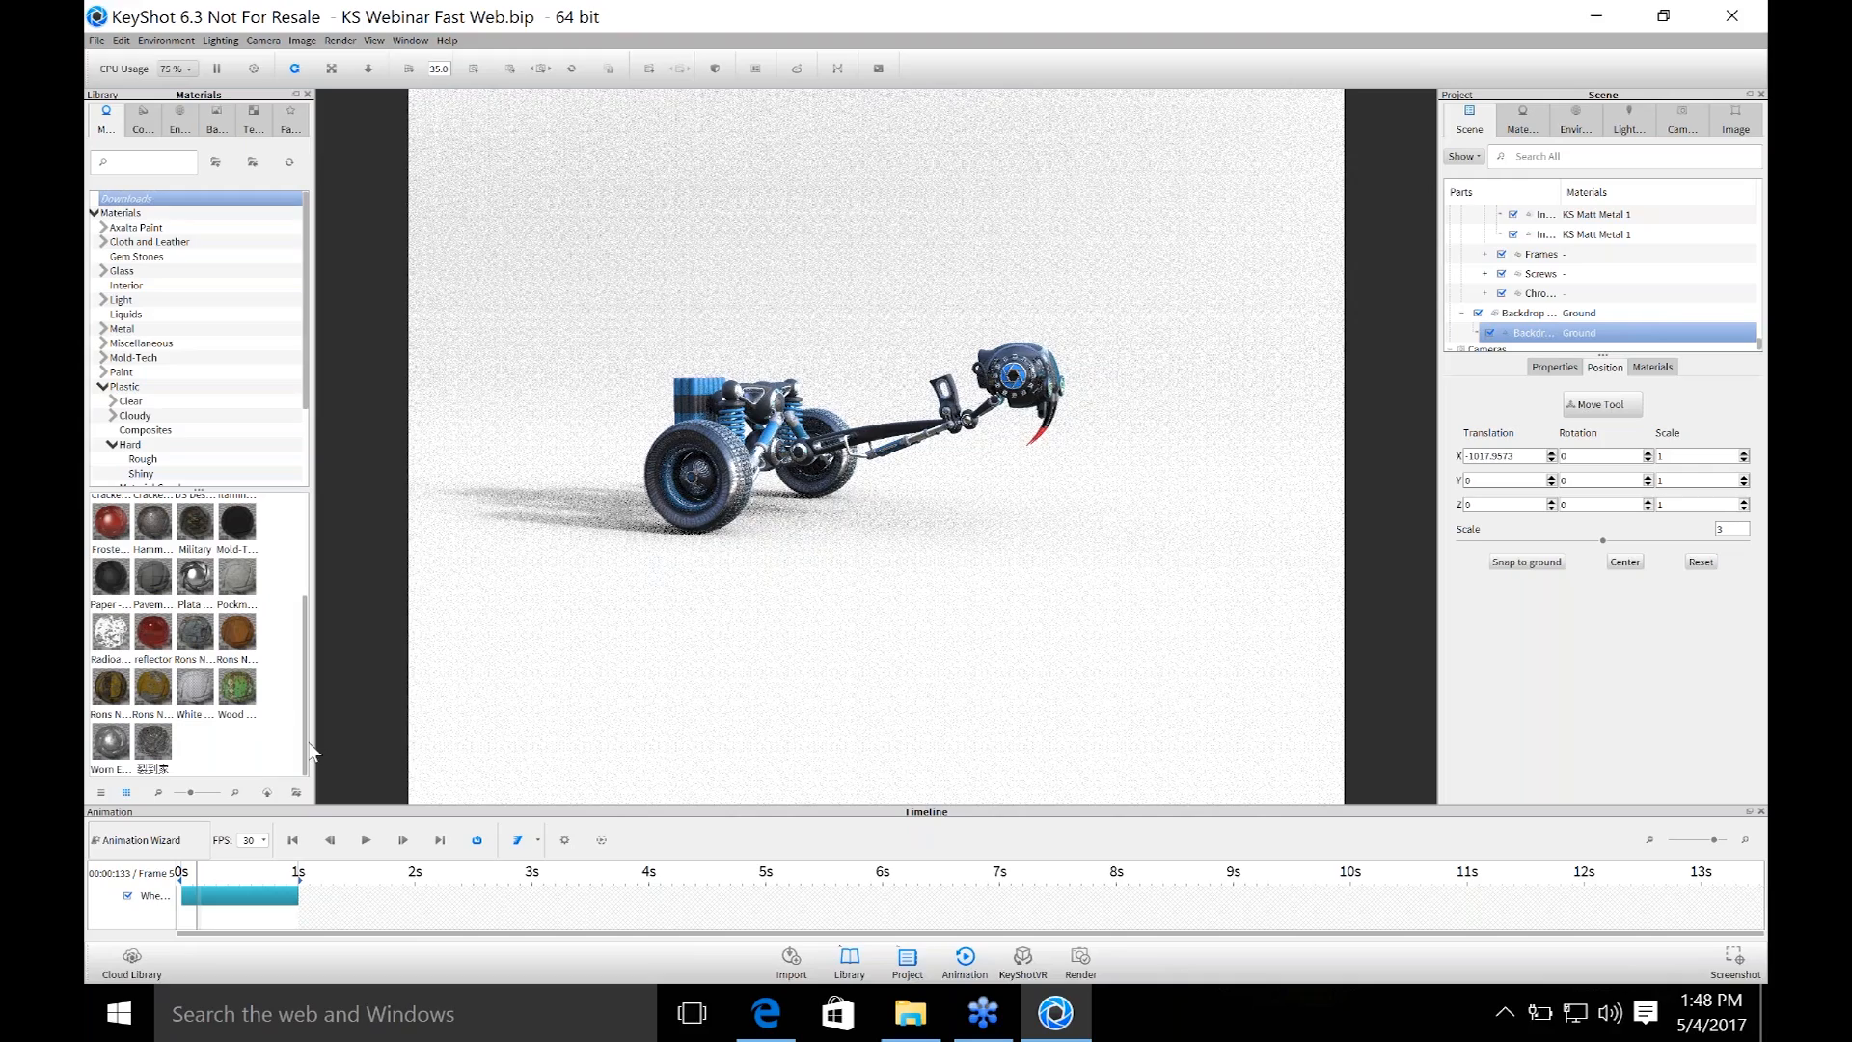
left_click_drag(310, 752, 326, 633)
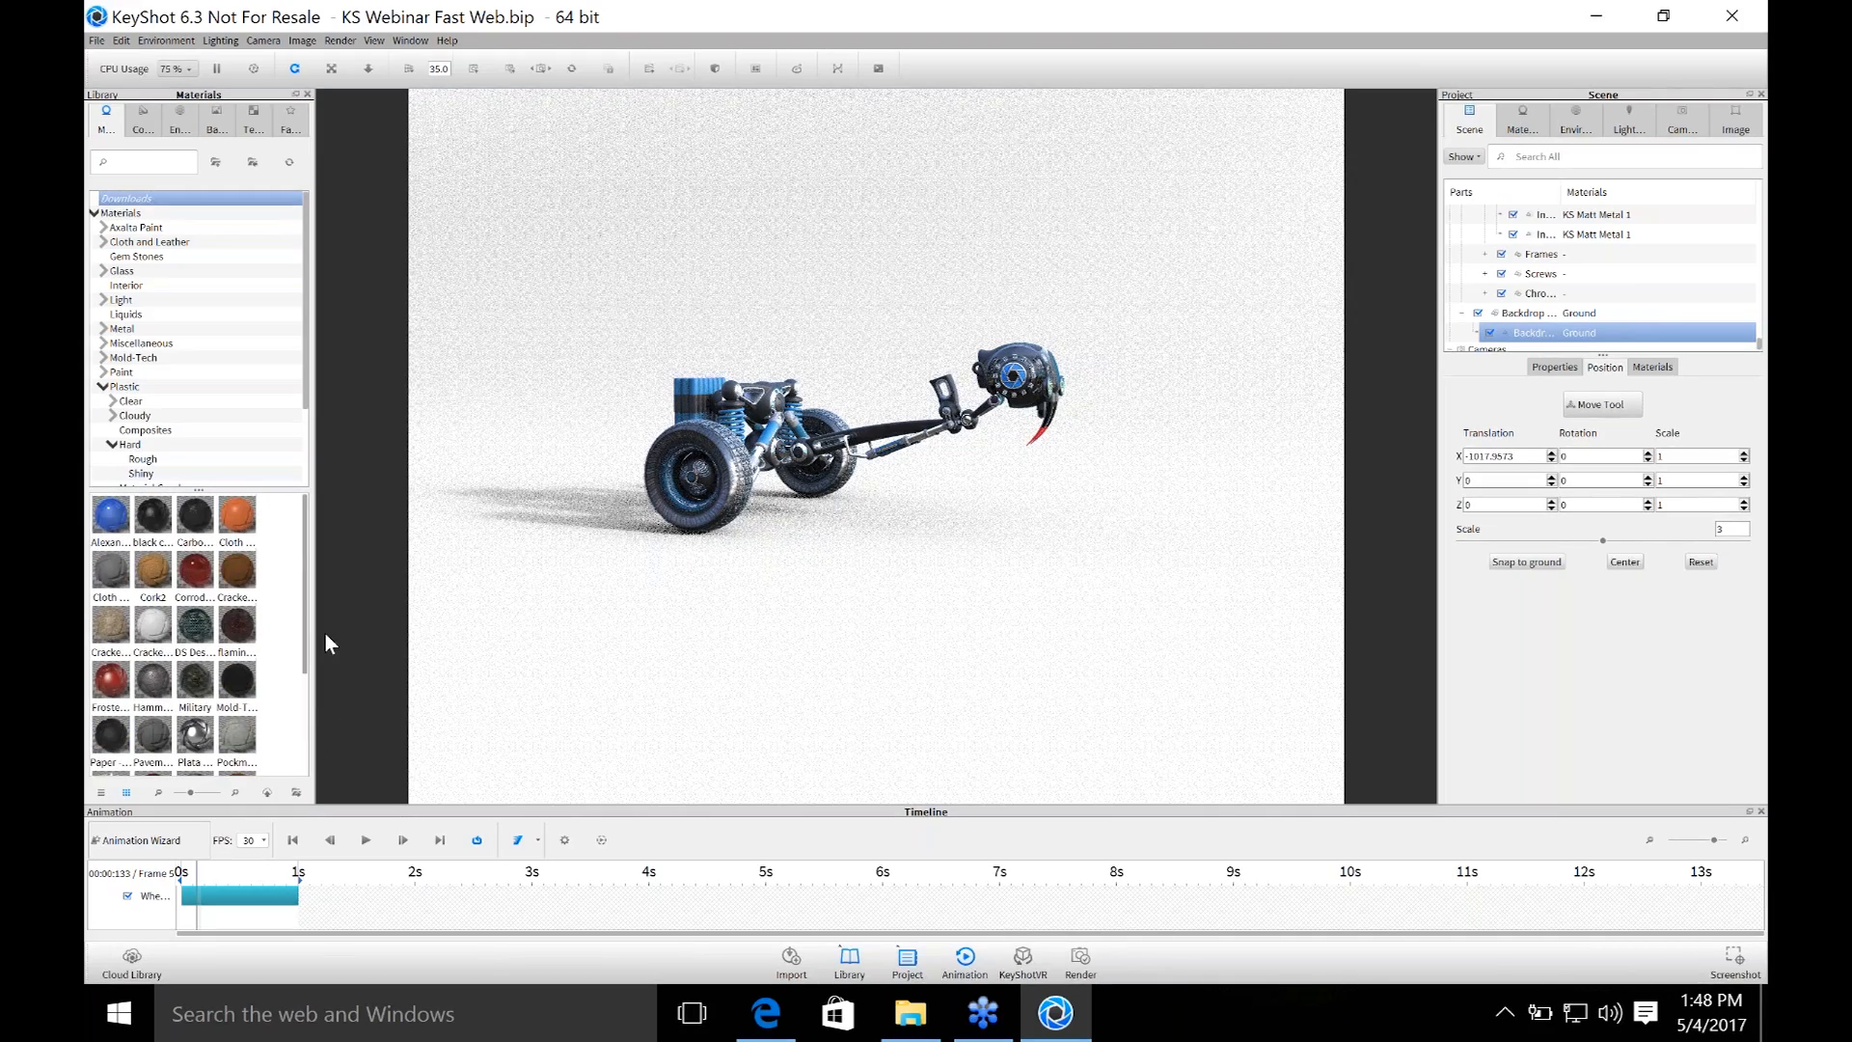
scroll(173, 676, "down", 3)
left_click_drag(152, 687, 593, 716)
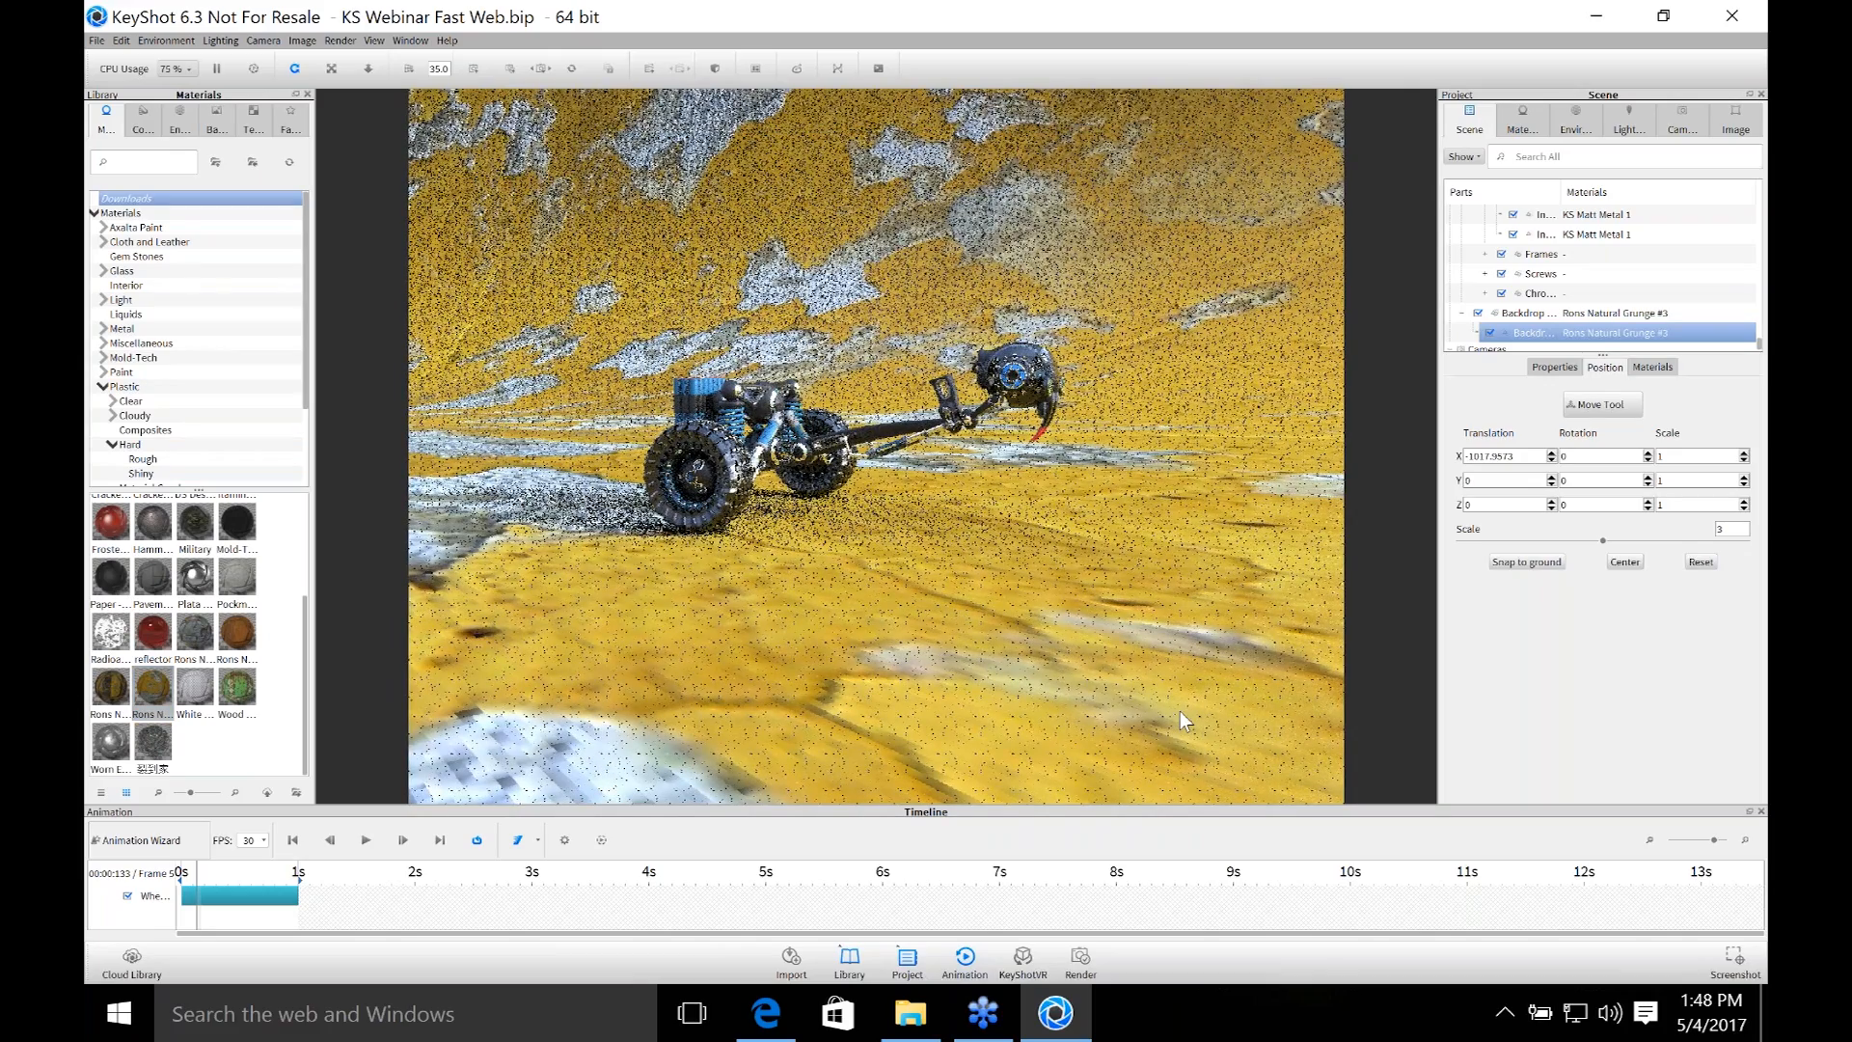
Adjust the X scale of the diffuse texture map in the ramp's Rons Natural Grunge #3 material.
double_click(1165, 629)
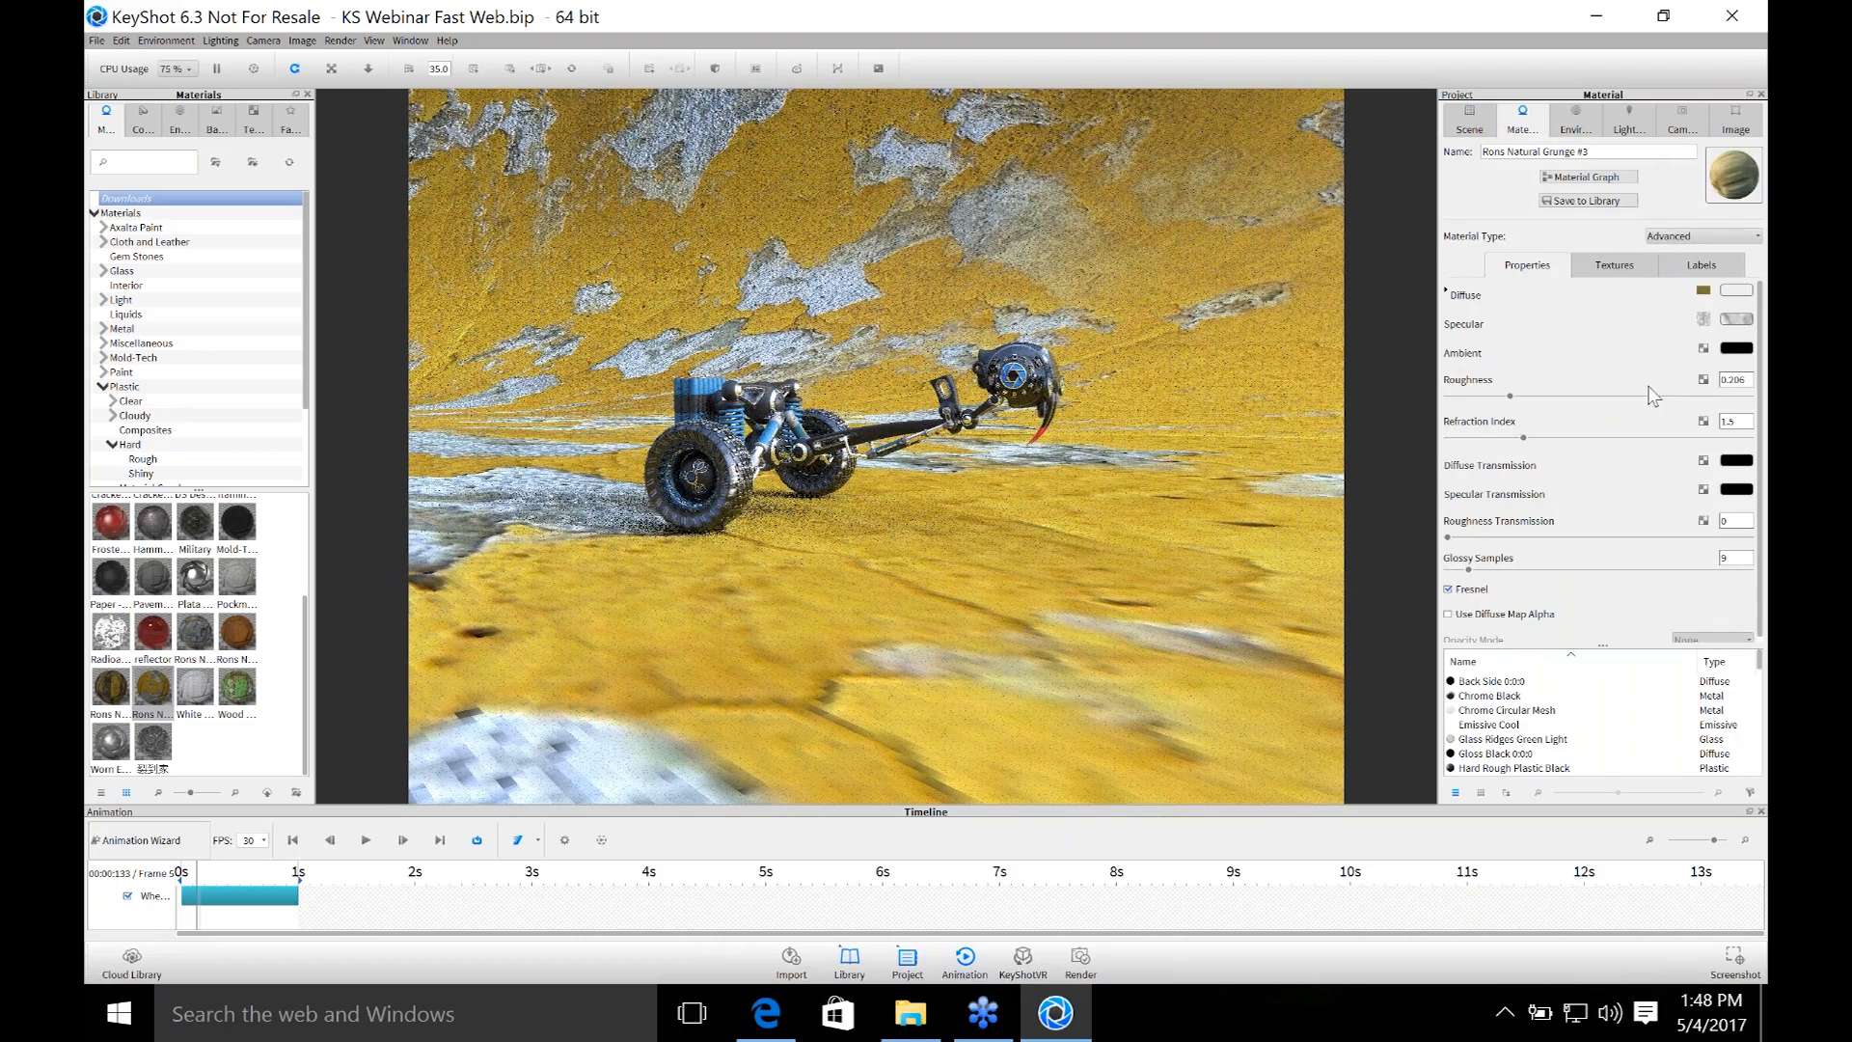
left_click(1614, 264)
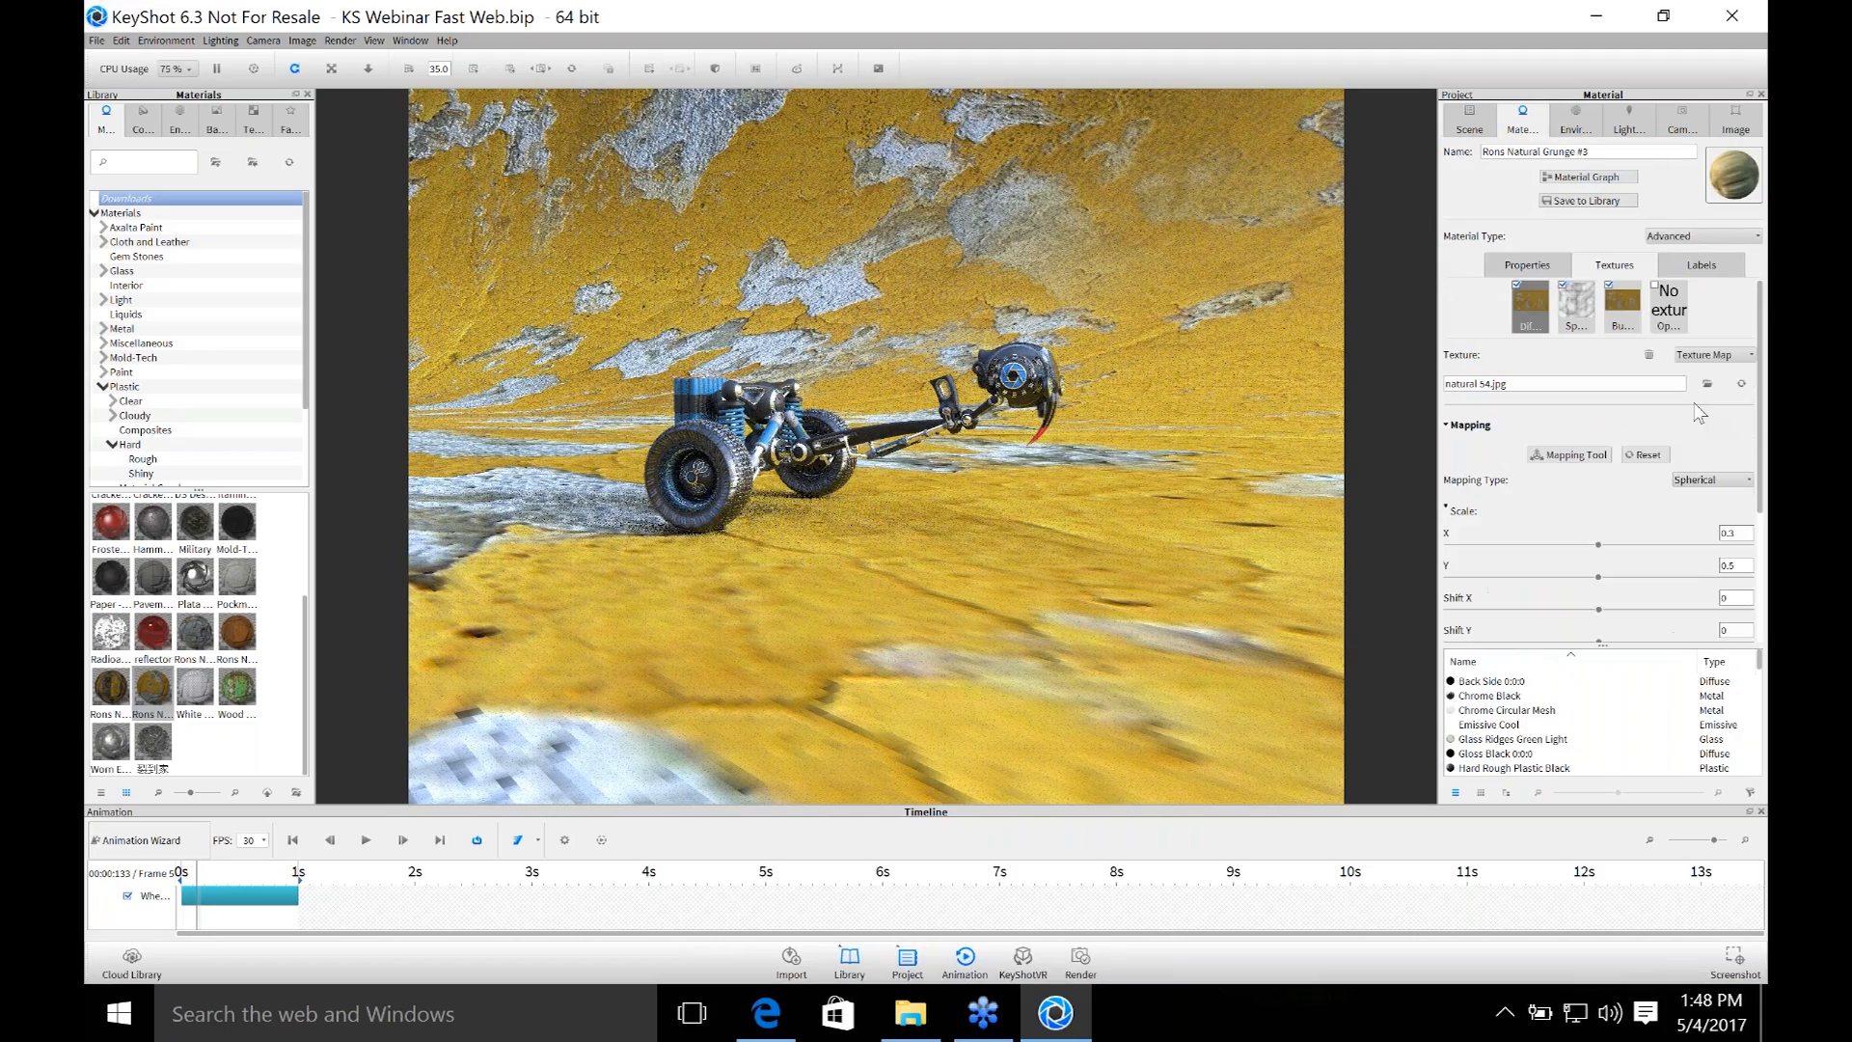
double_click(1745, 533)
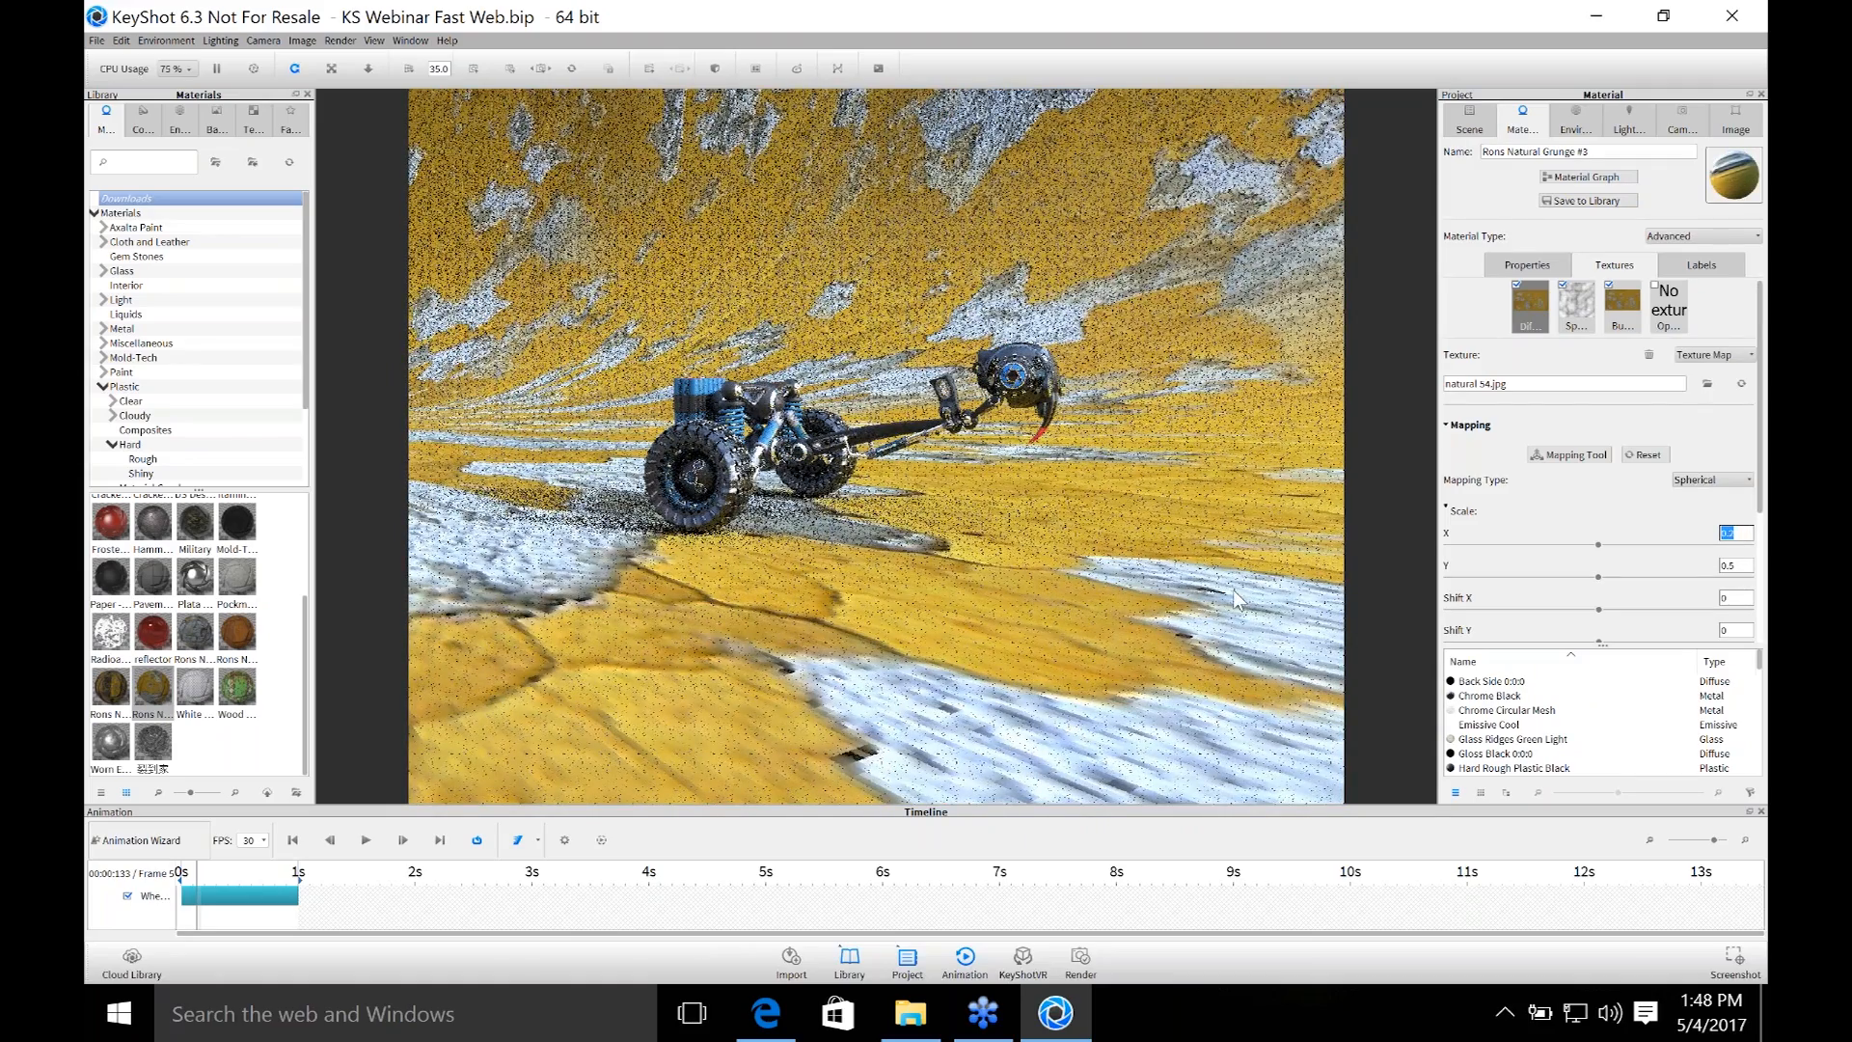
Add a translation animation to the Backdrop Ramp group and shift it to run from 0 to 1 second.
left_click(1468, 128)
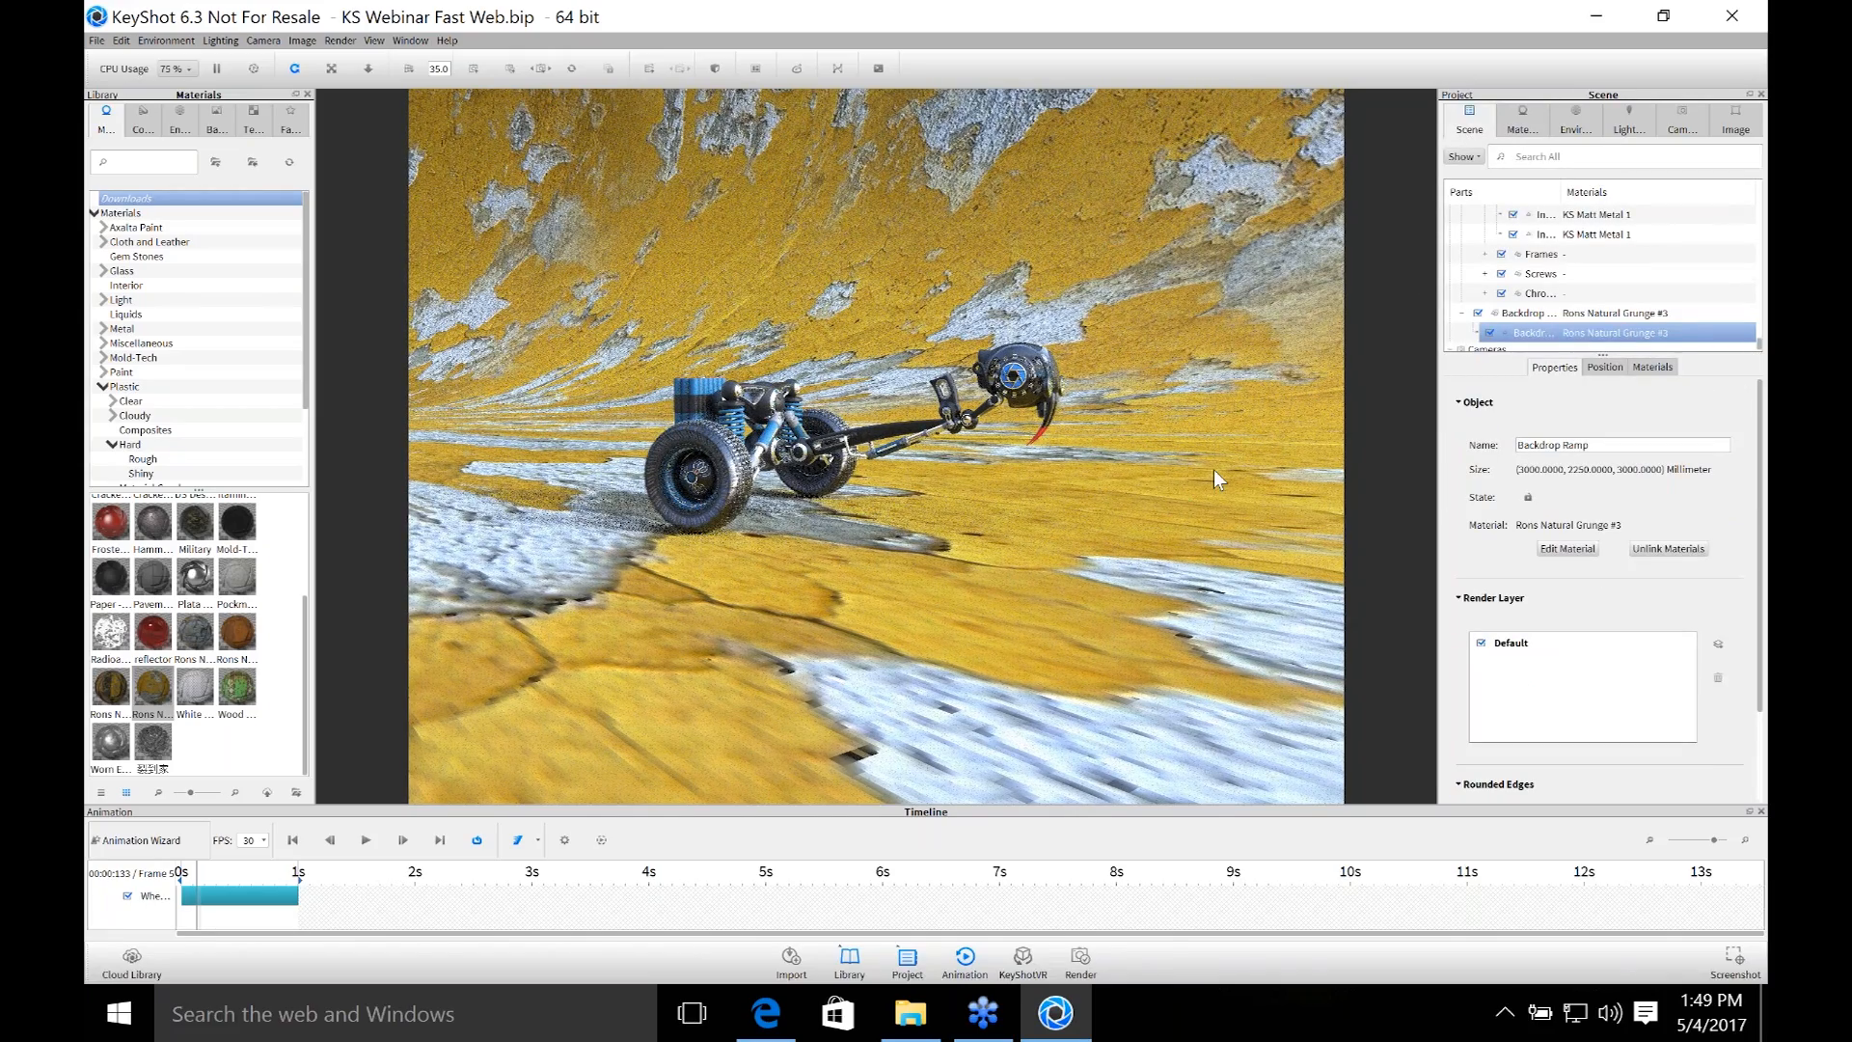
left_click_drag(1213, 469, 1104, 434)
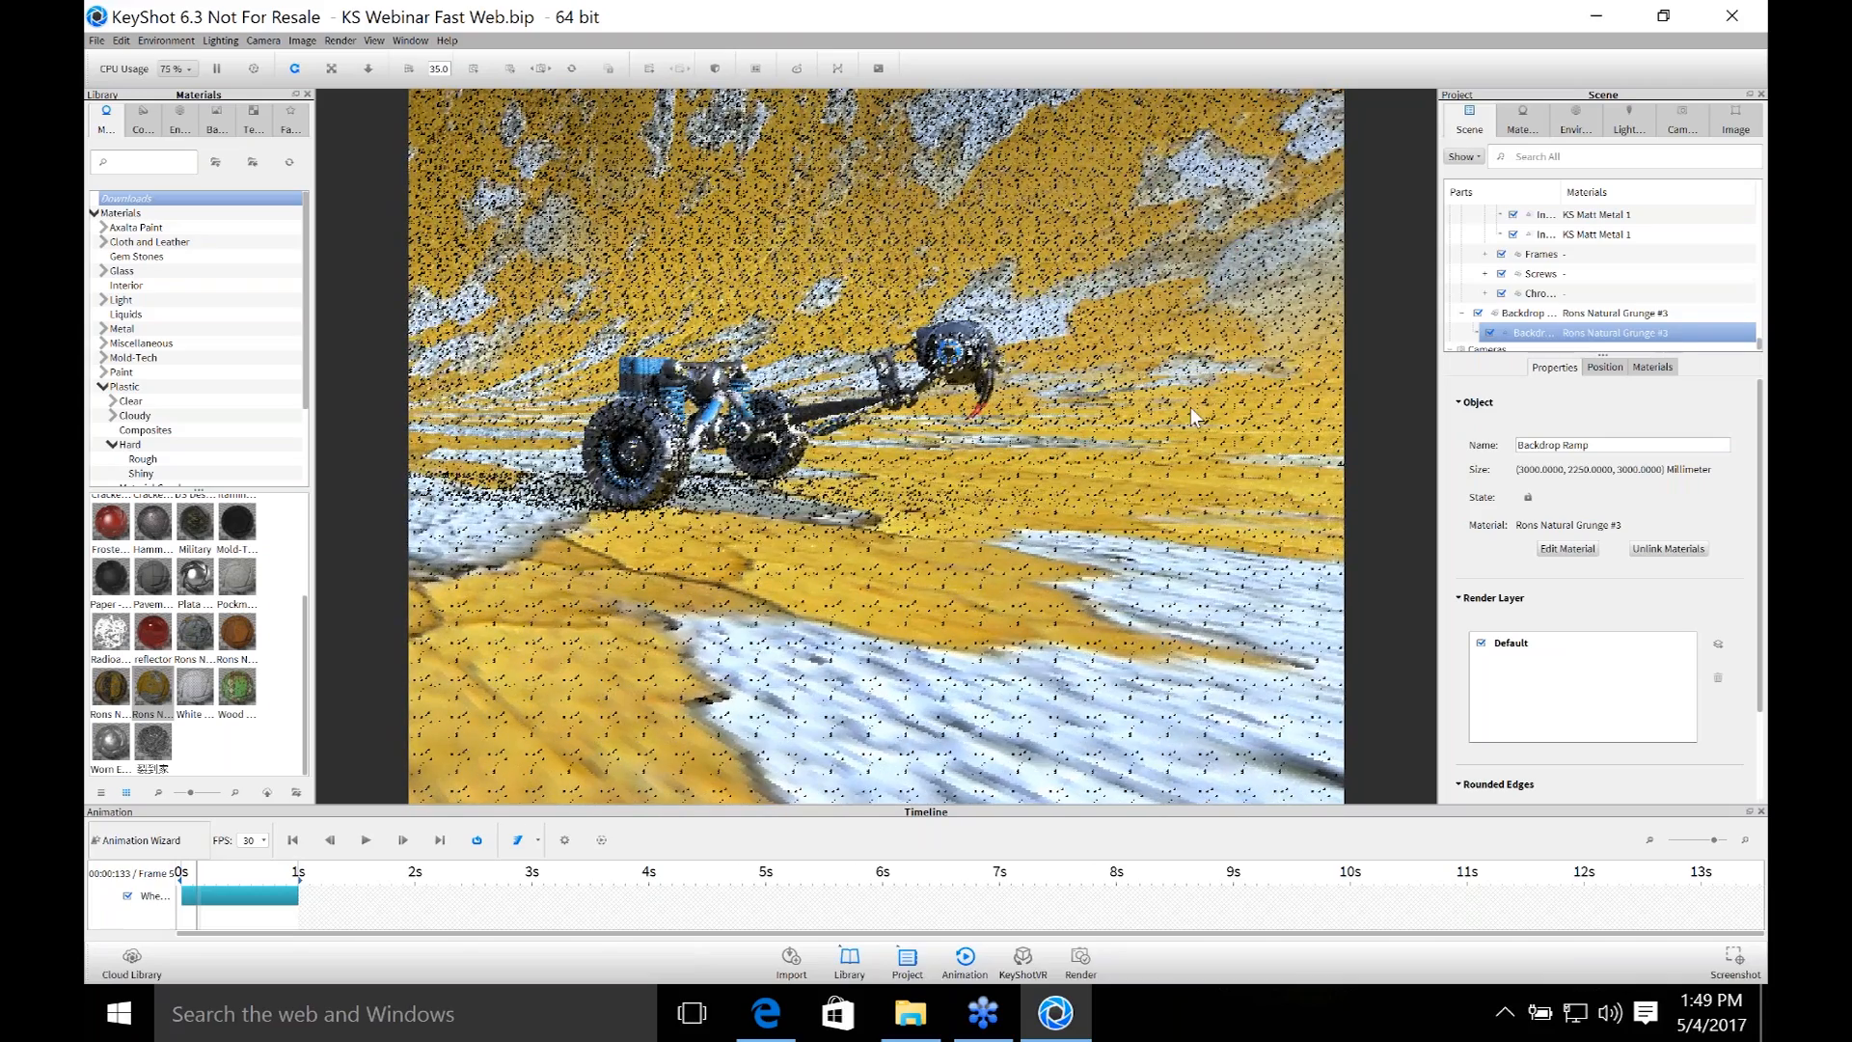
left_click(1569, 313)
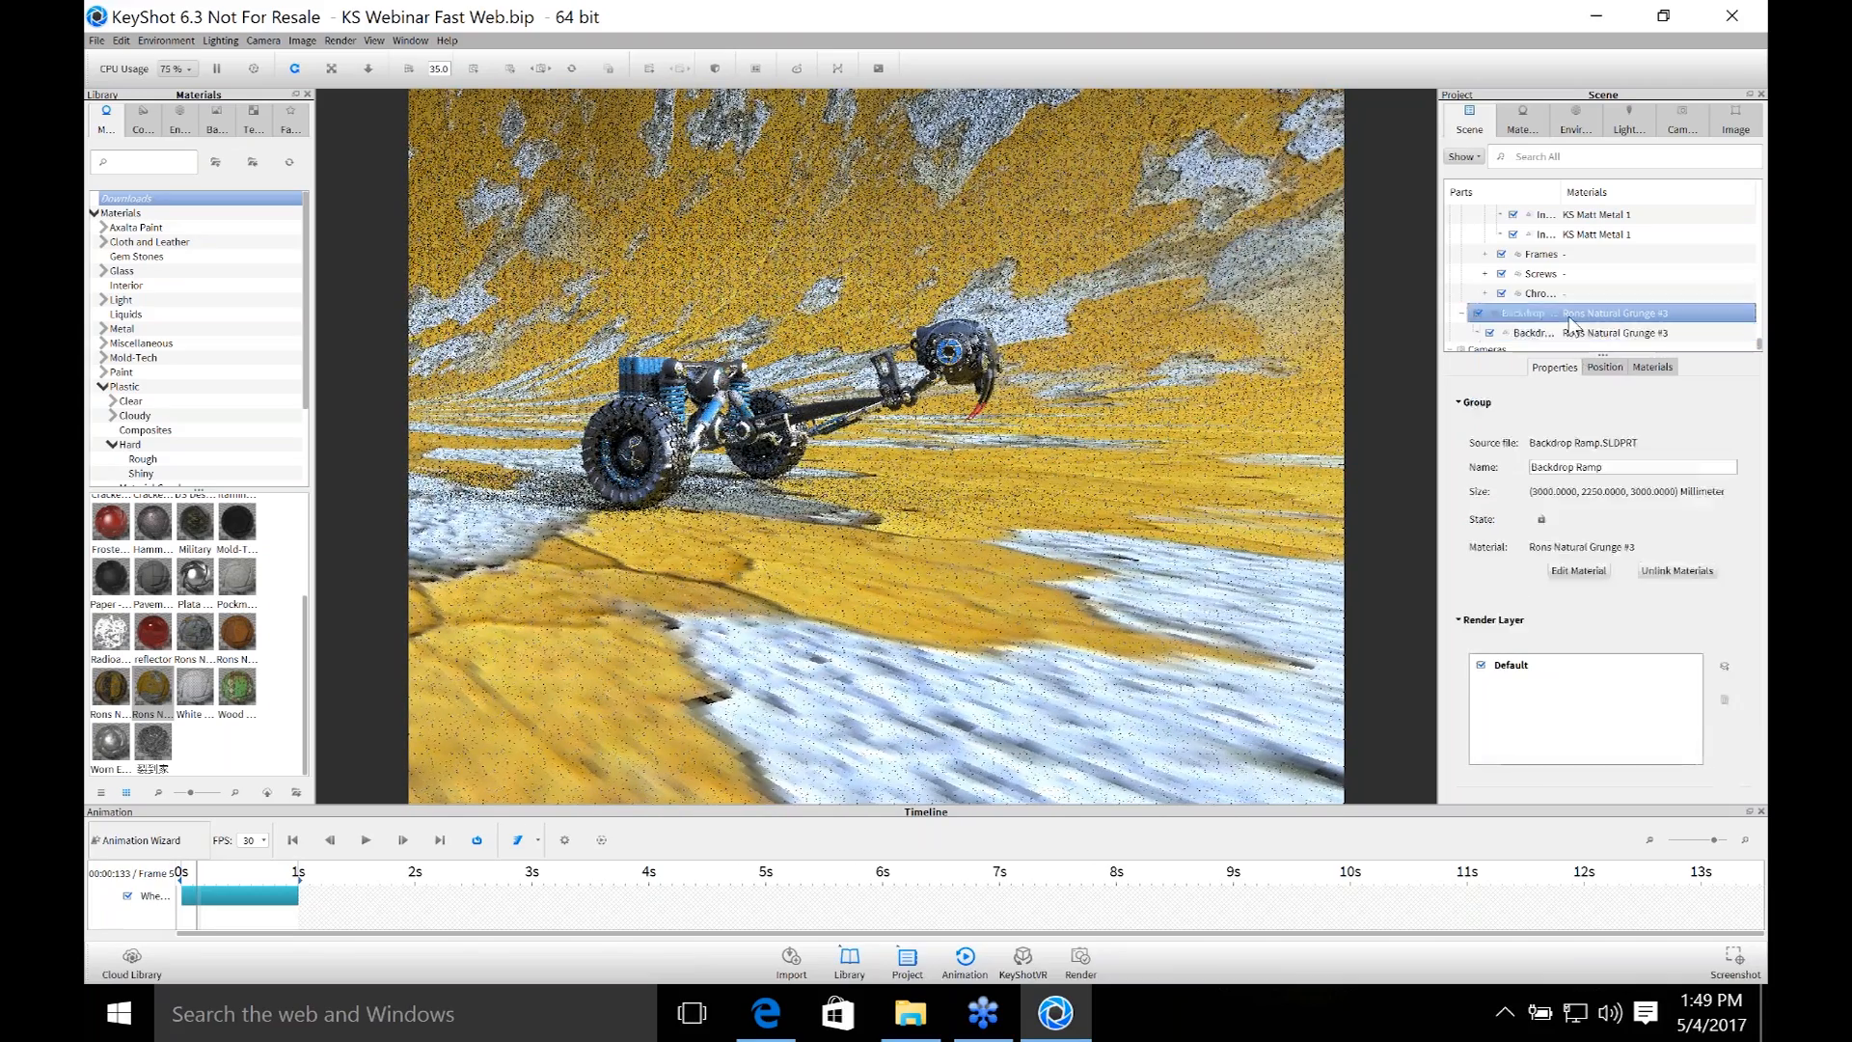
right_click(1569, 316)
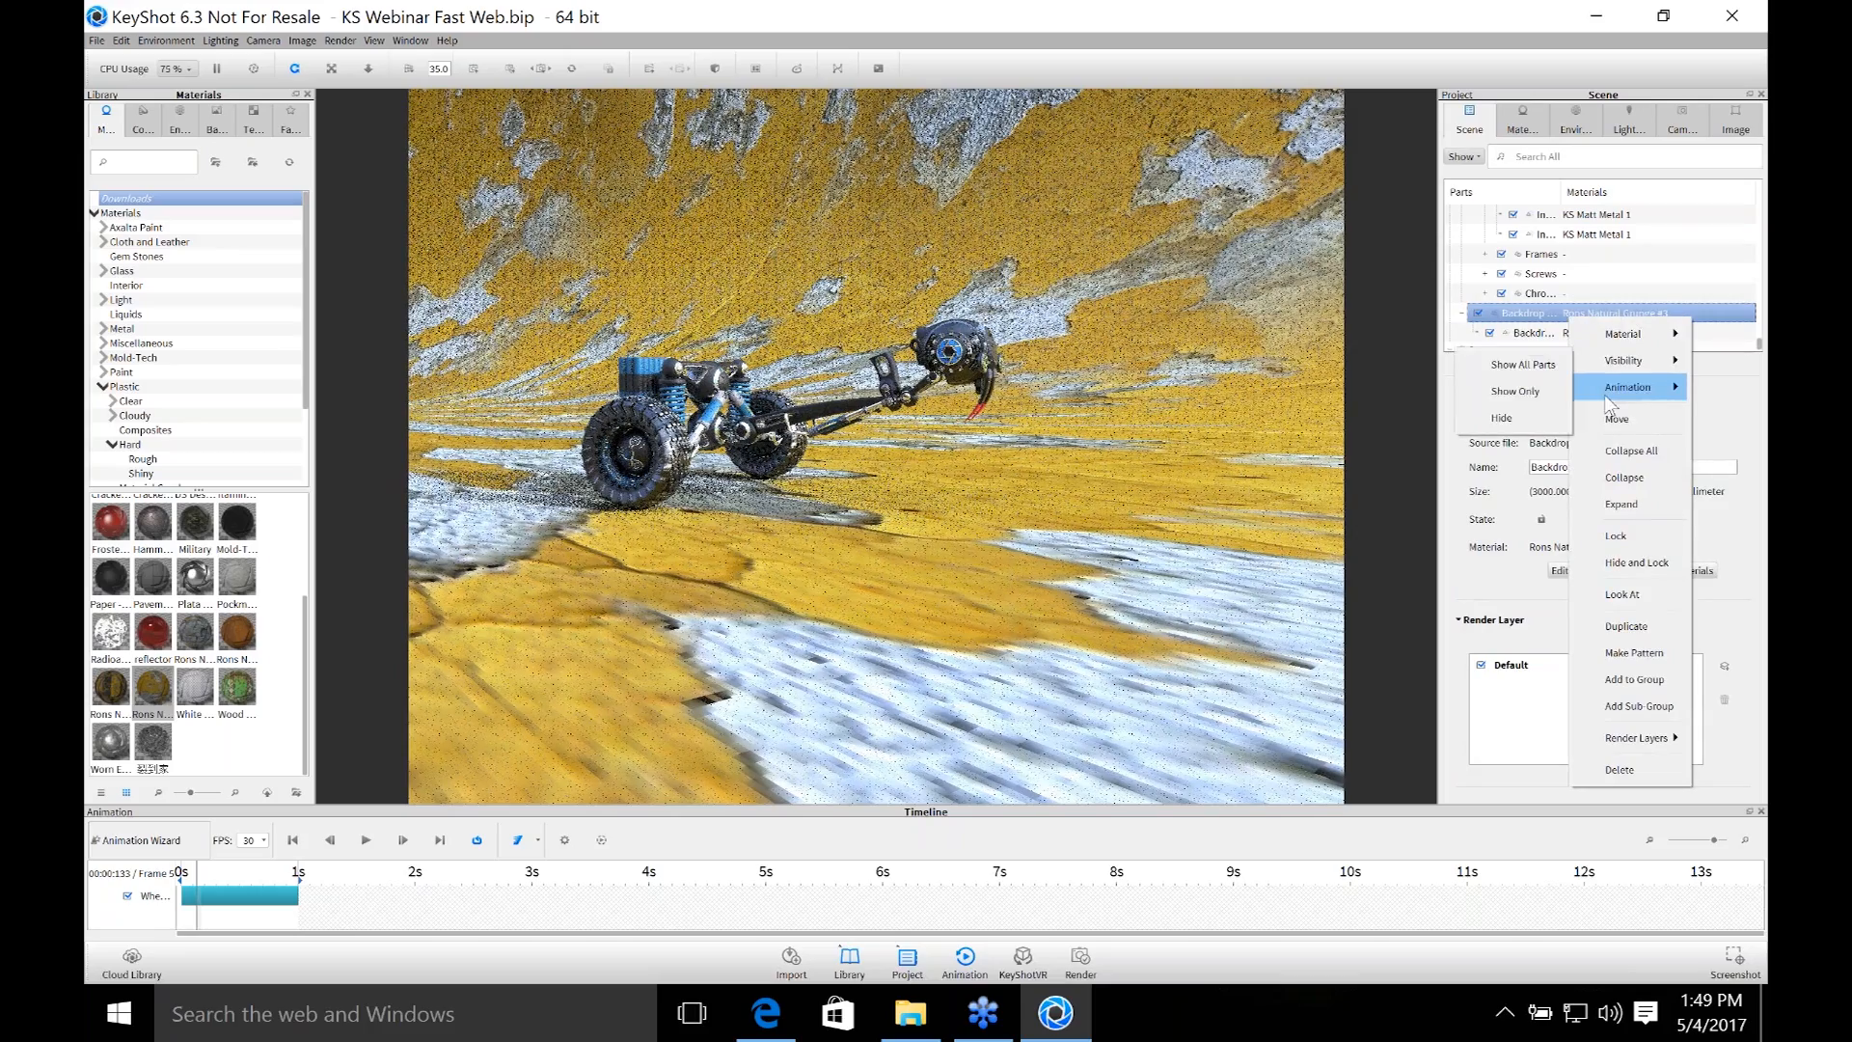
mouse_move(1605, 391)
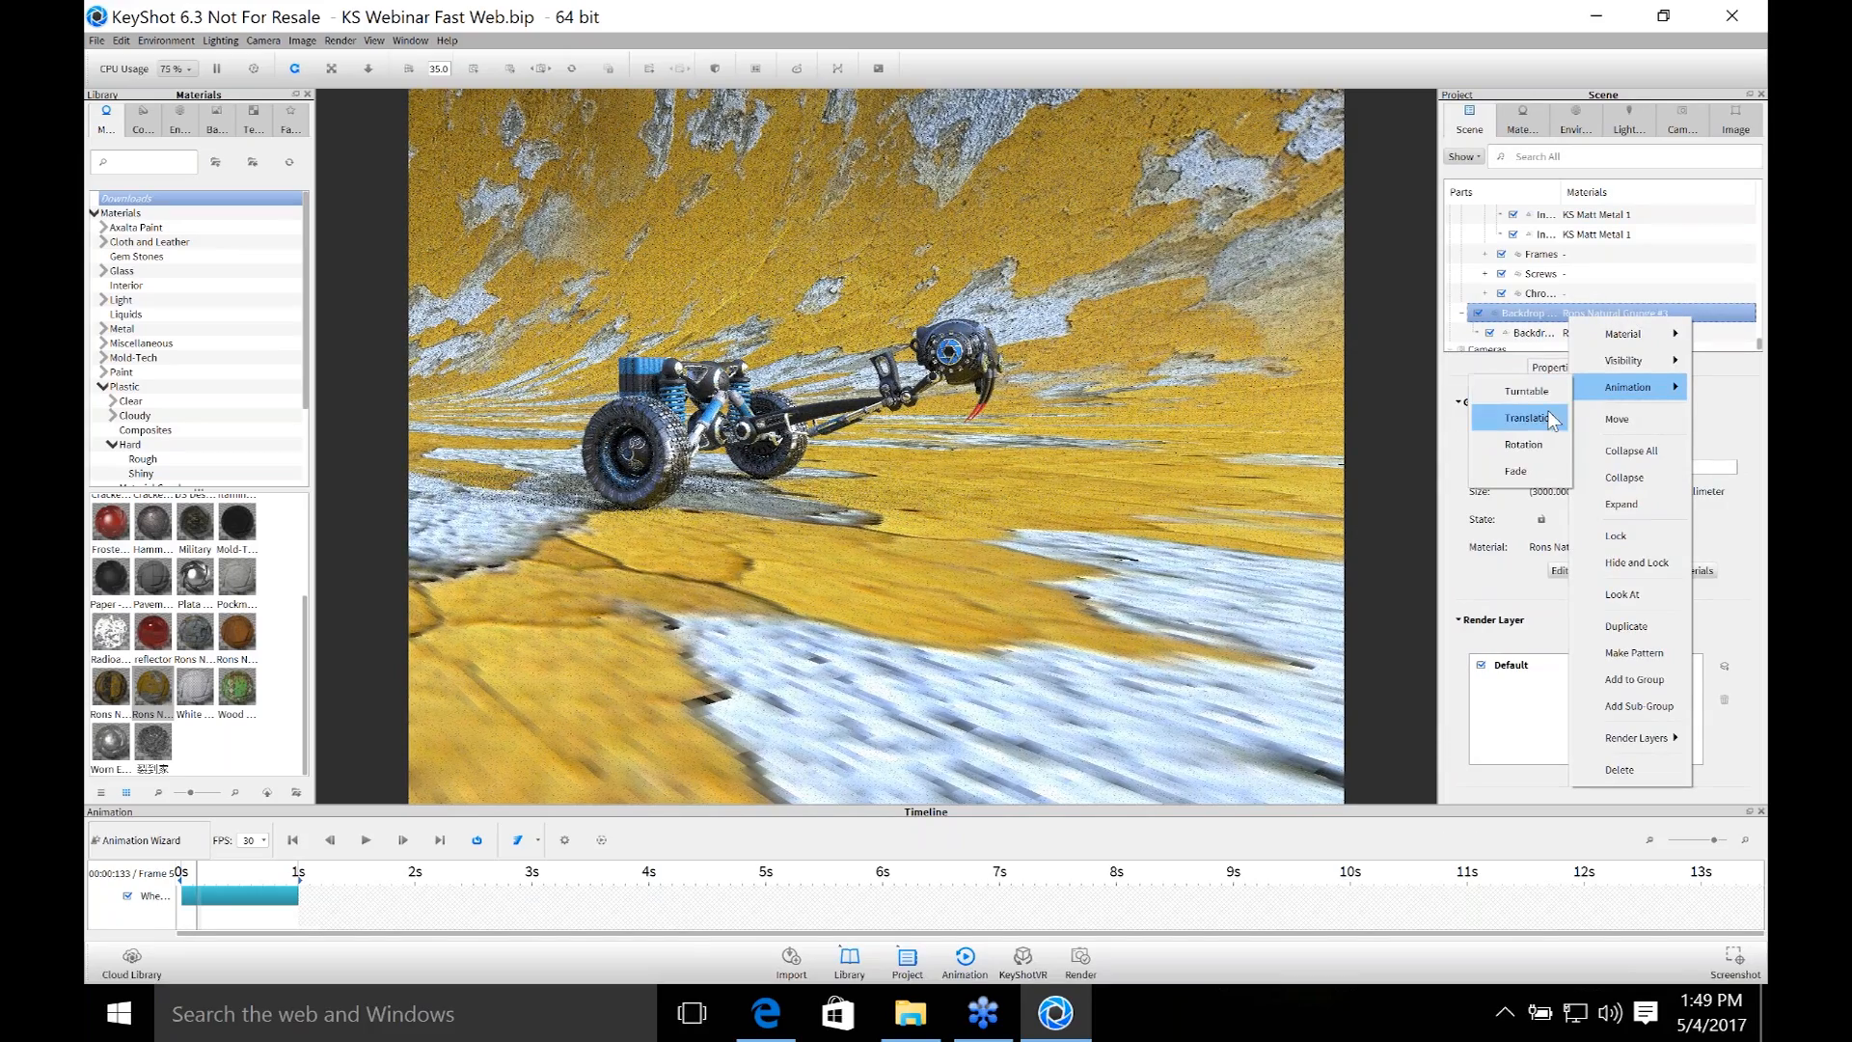
left_click(1551, 420)
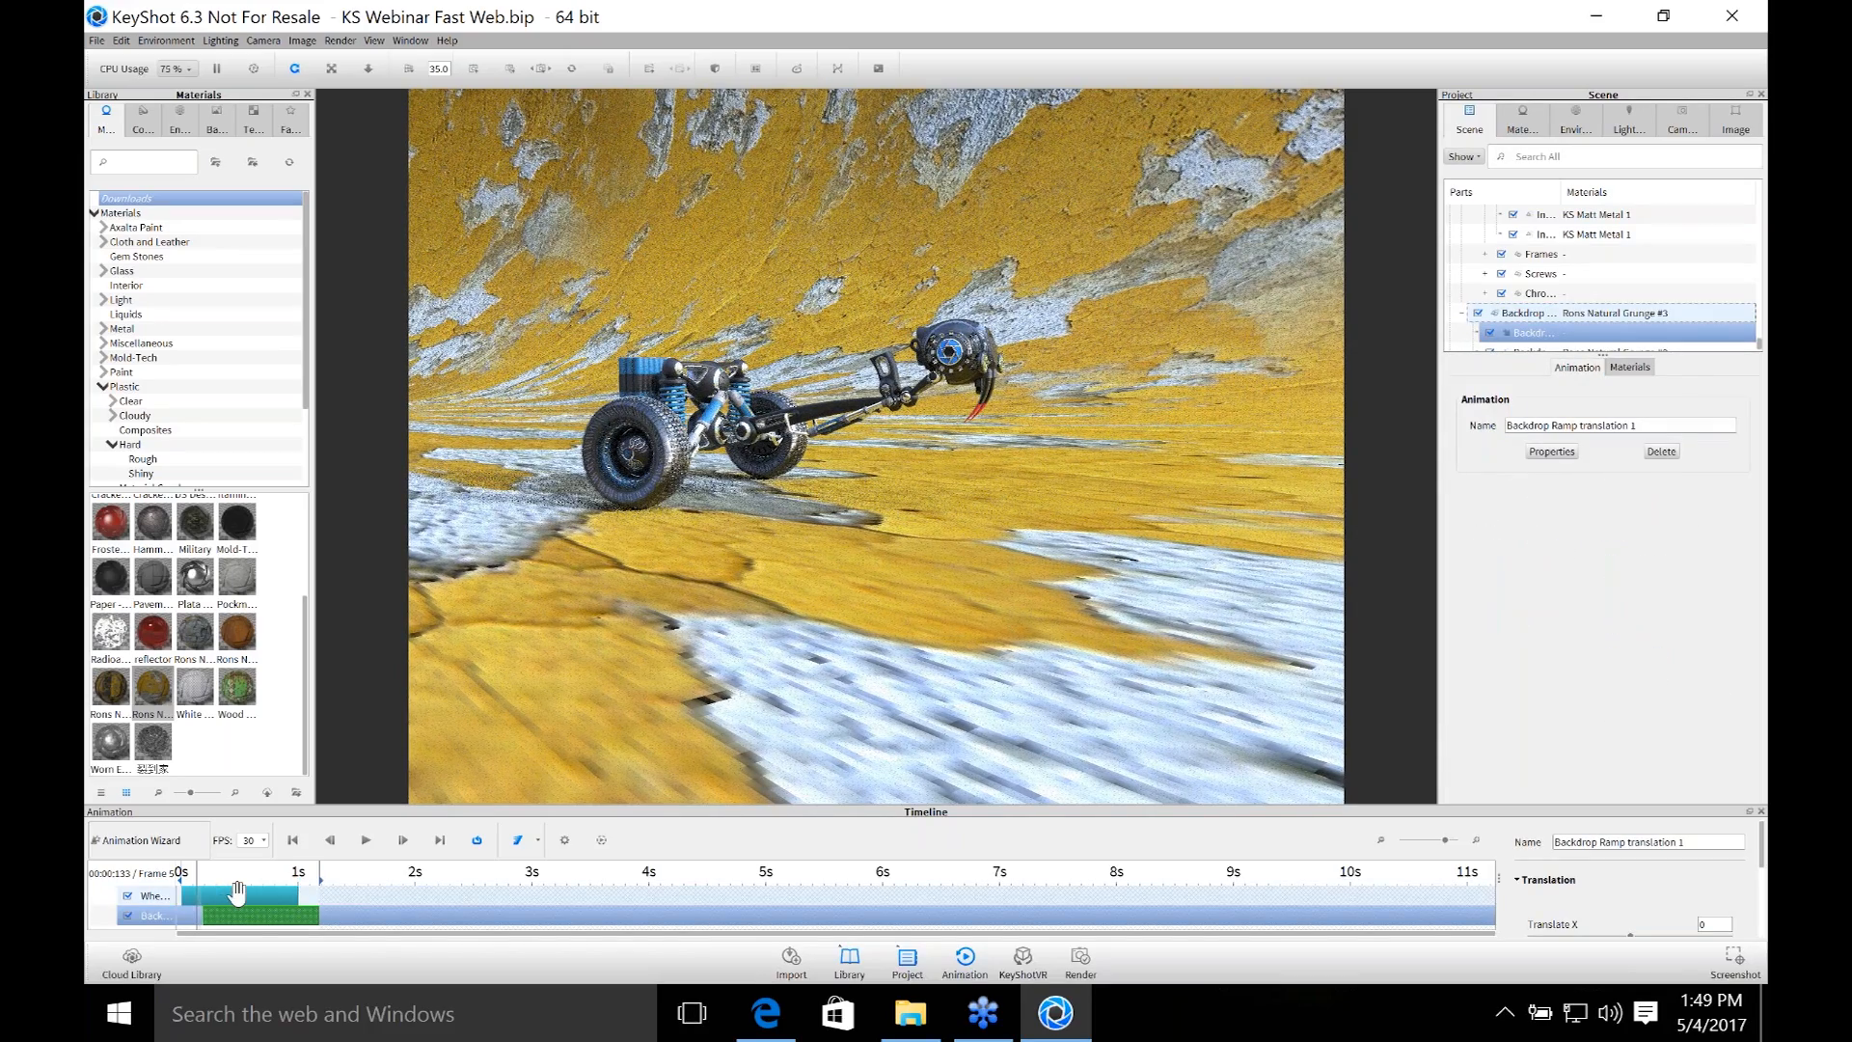
left_click_drag(261, 913, 234, 912)
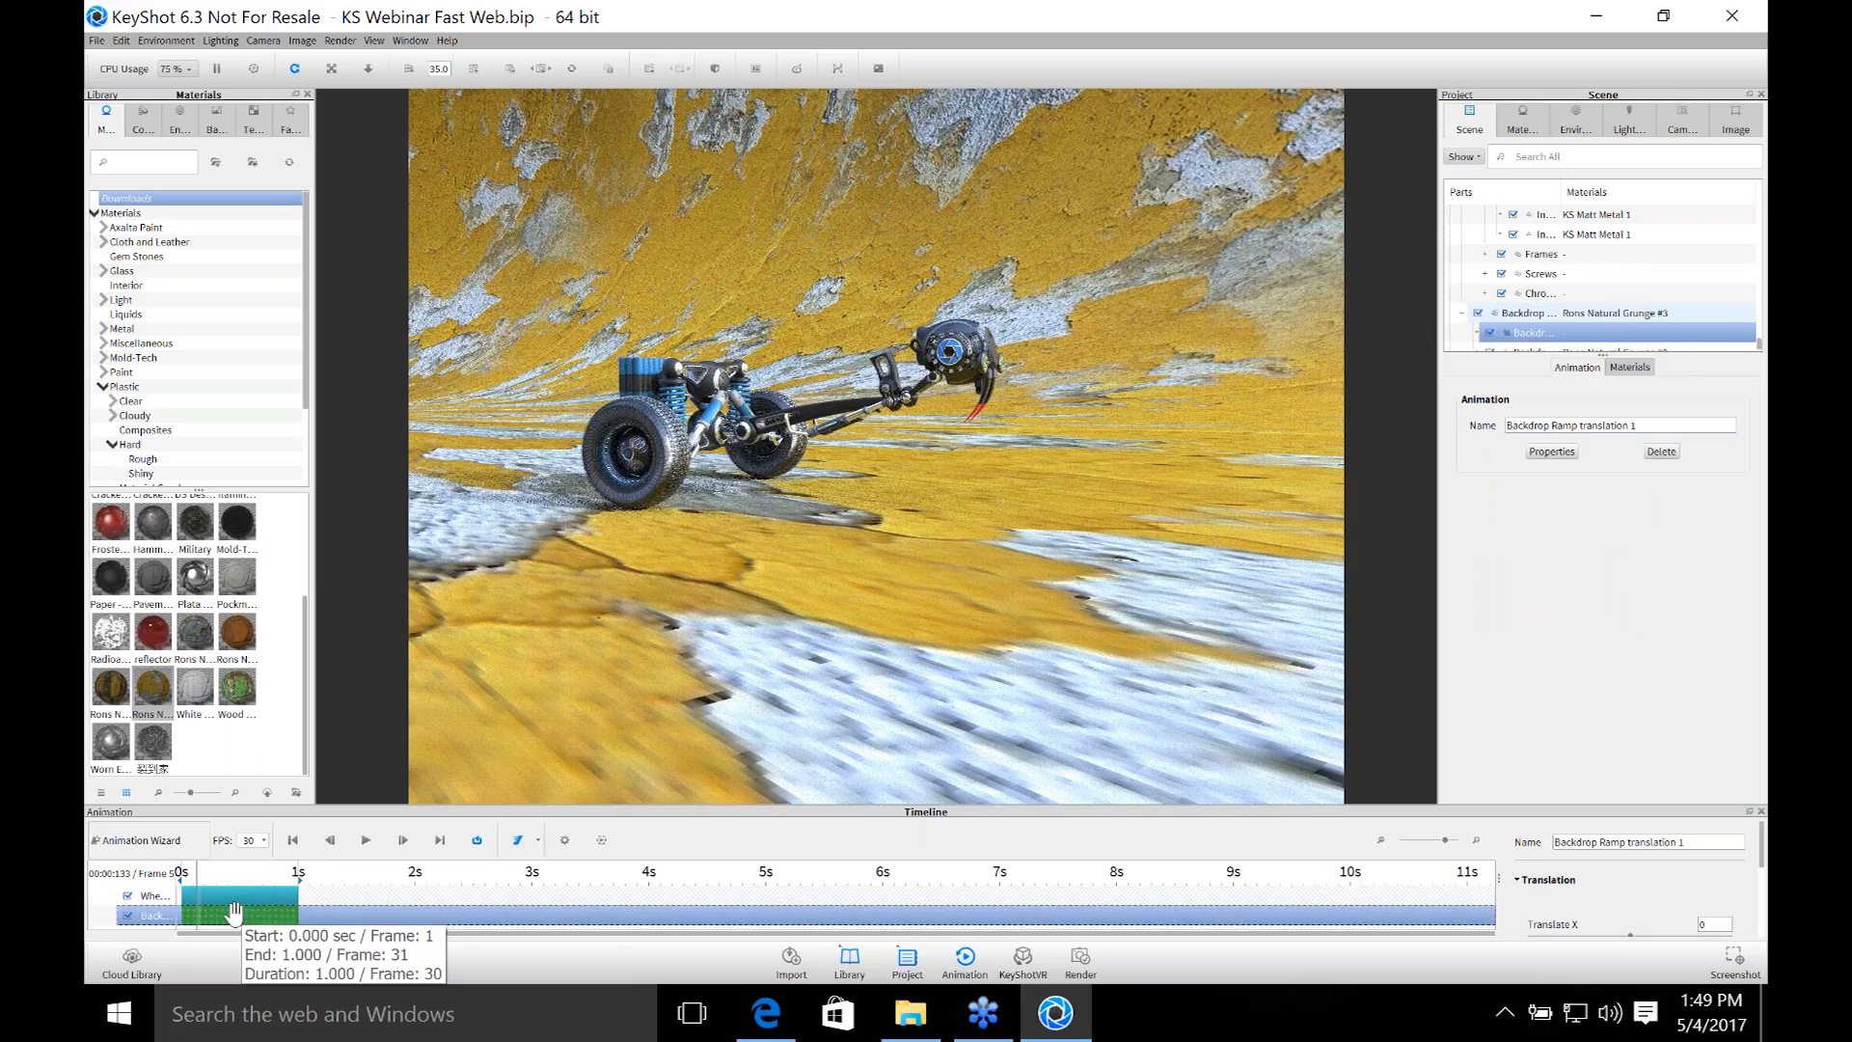
Set the Backdrop Ramp translation animation to 200 along X and 1 along Y.
scroll(1584, 905, "down", 2)
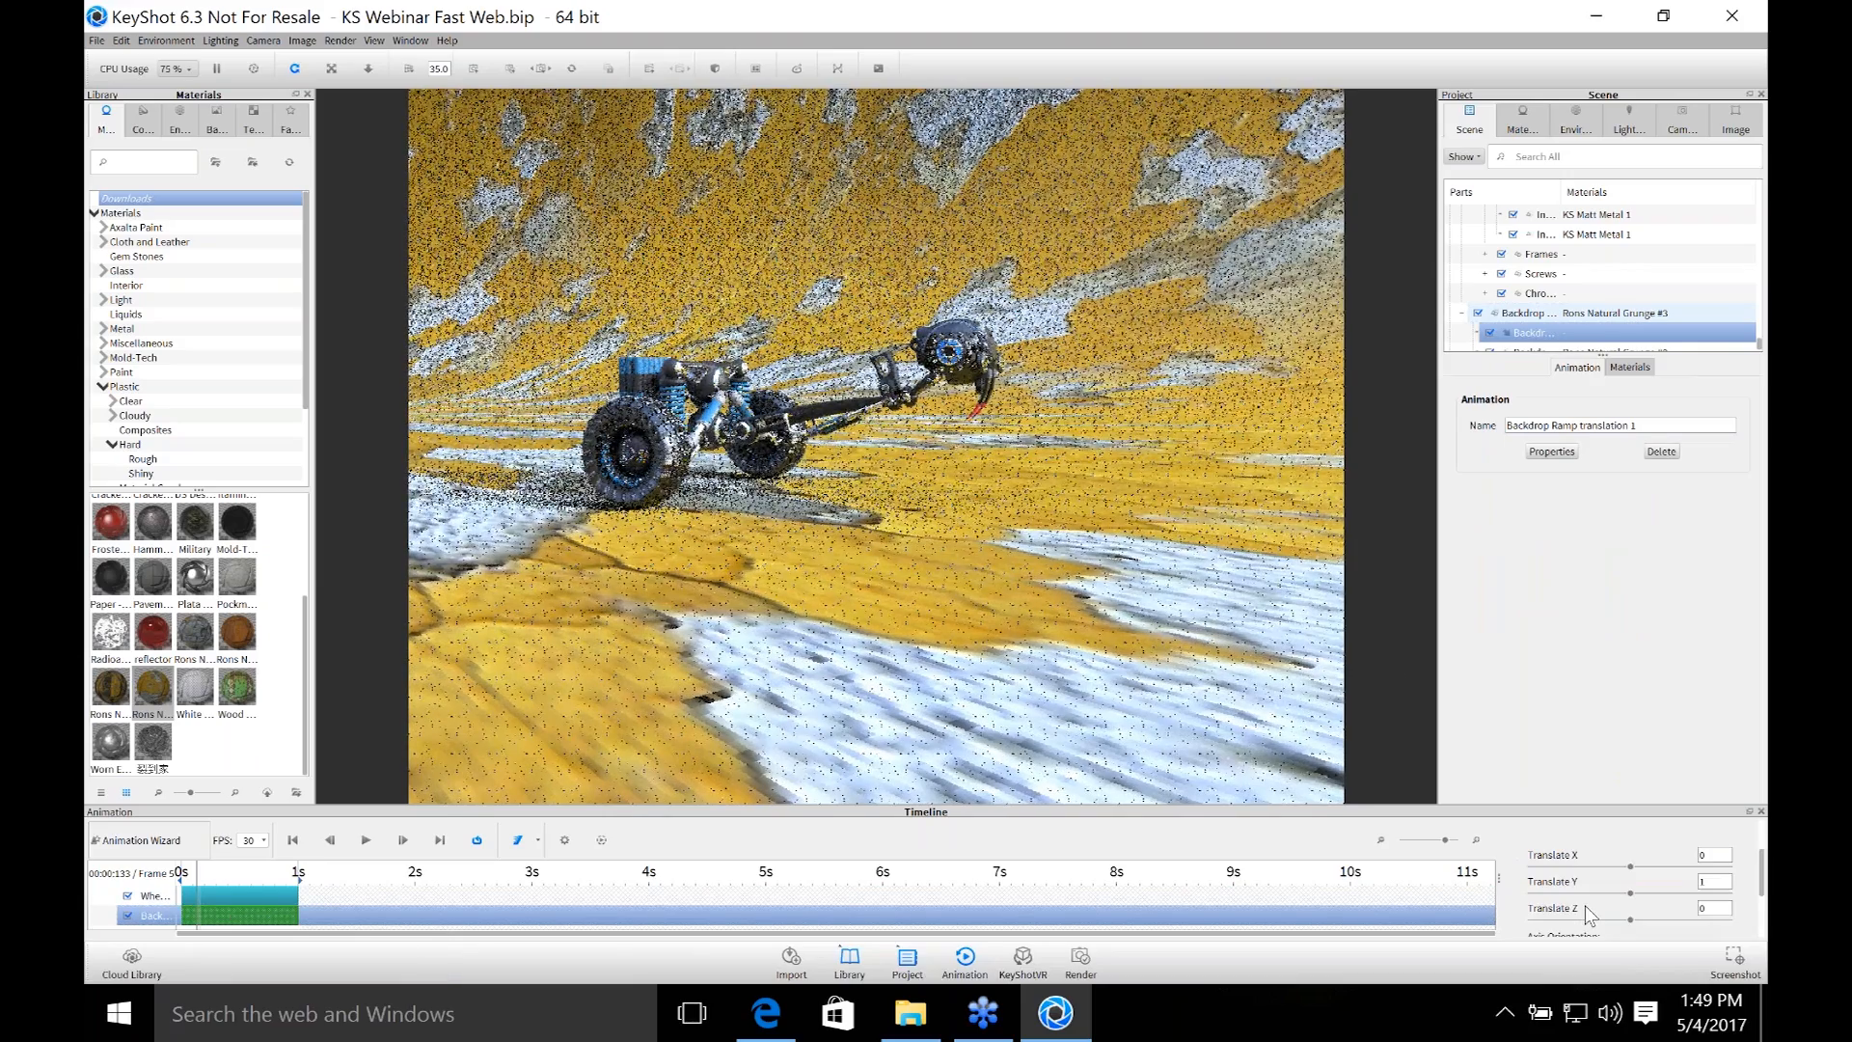
left_click(1707, 879)
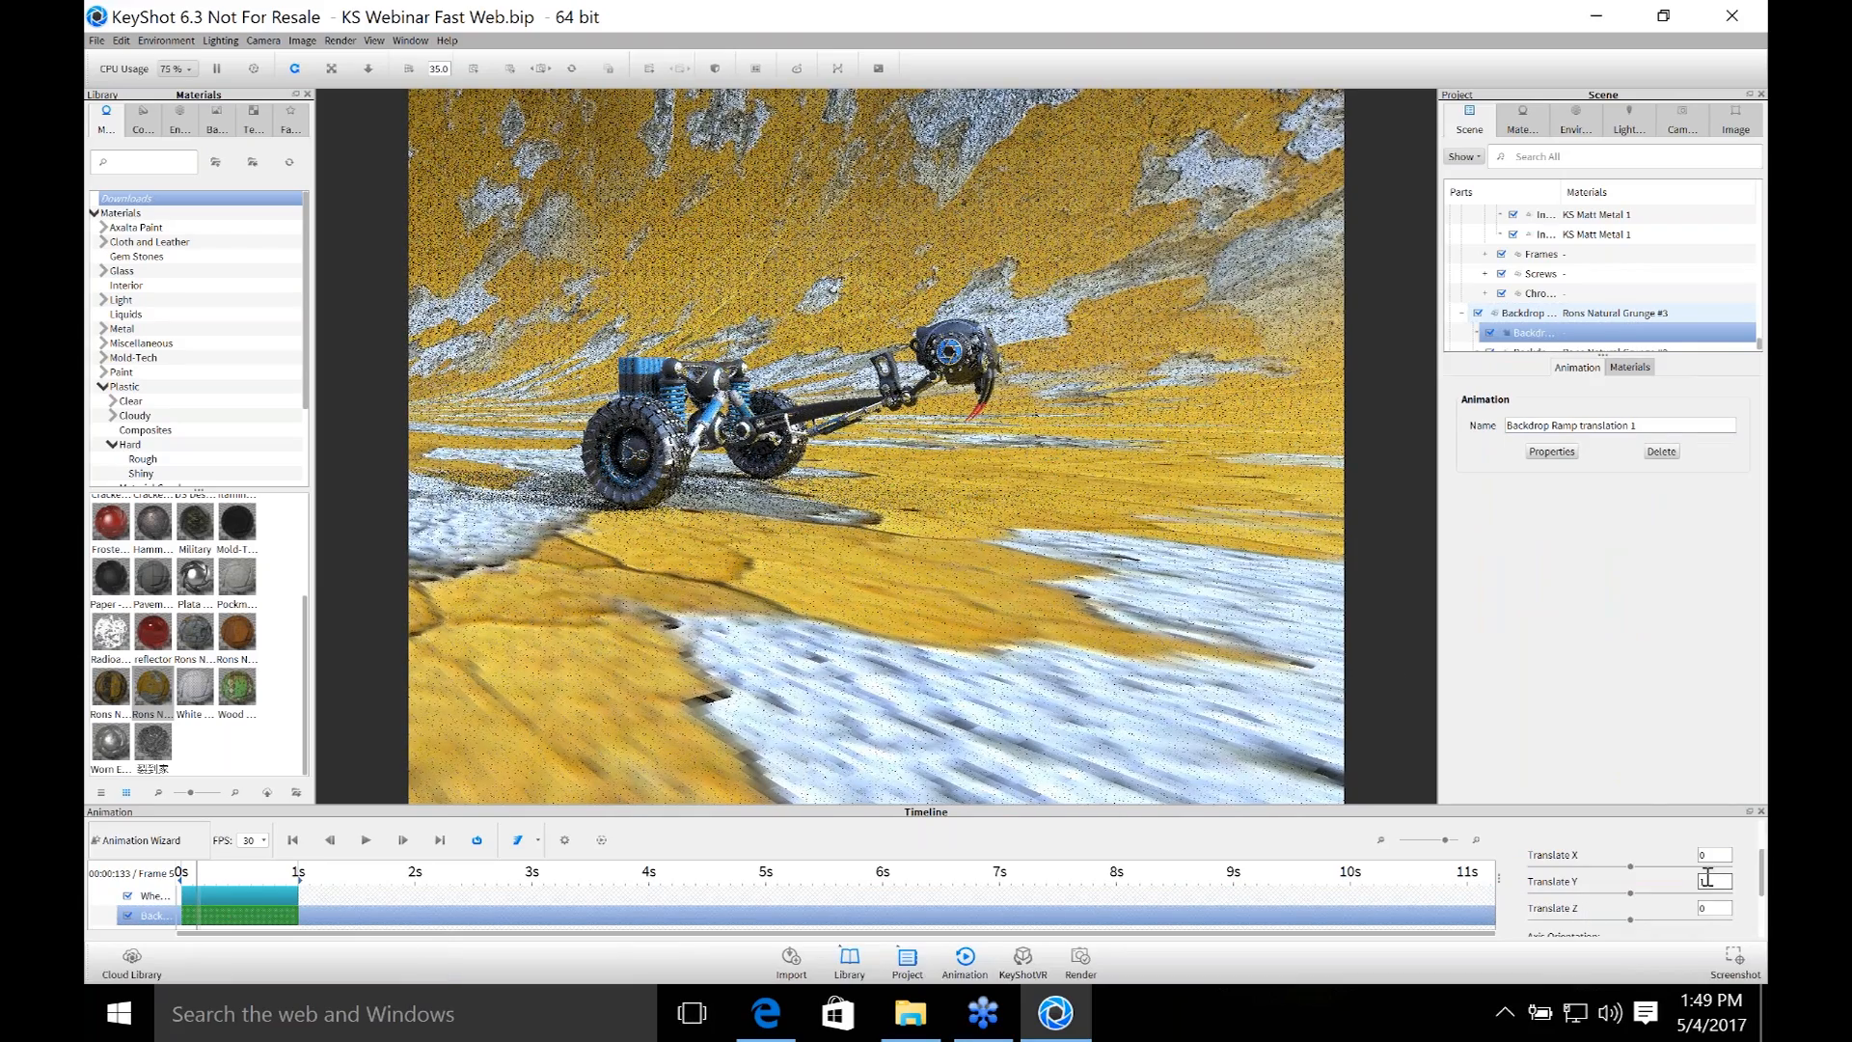
type("1")
key("BackSpace")
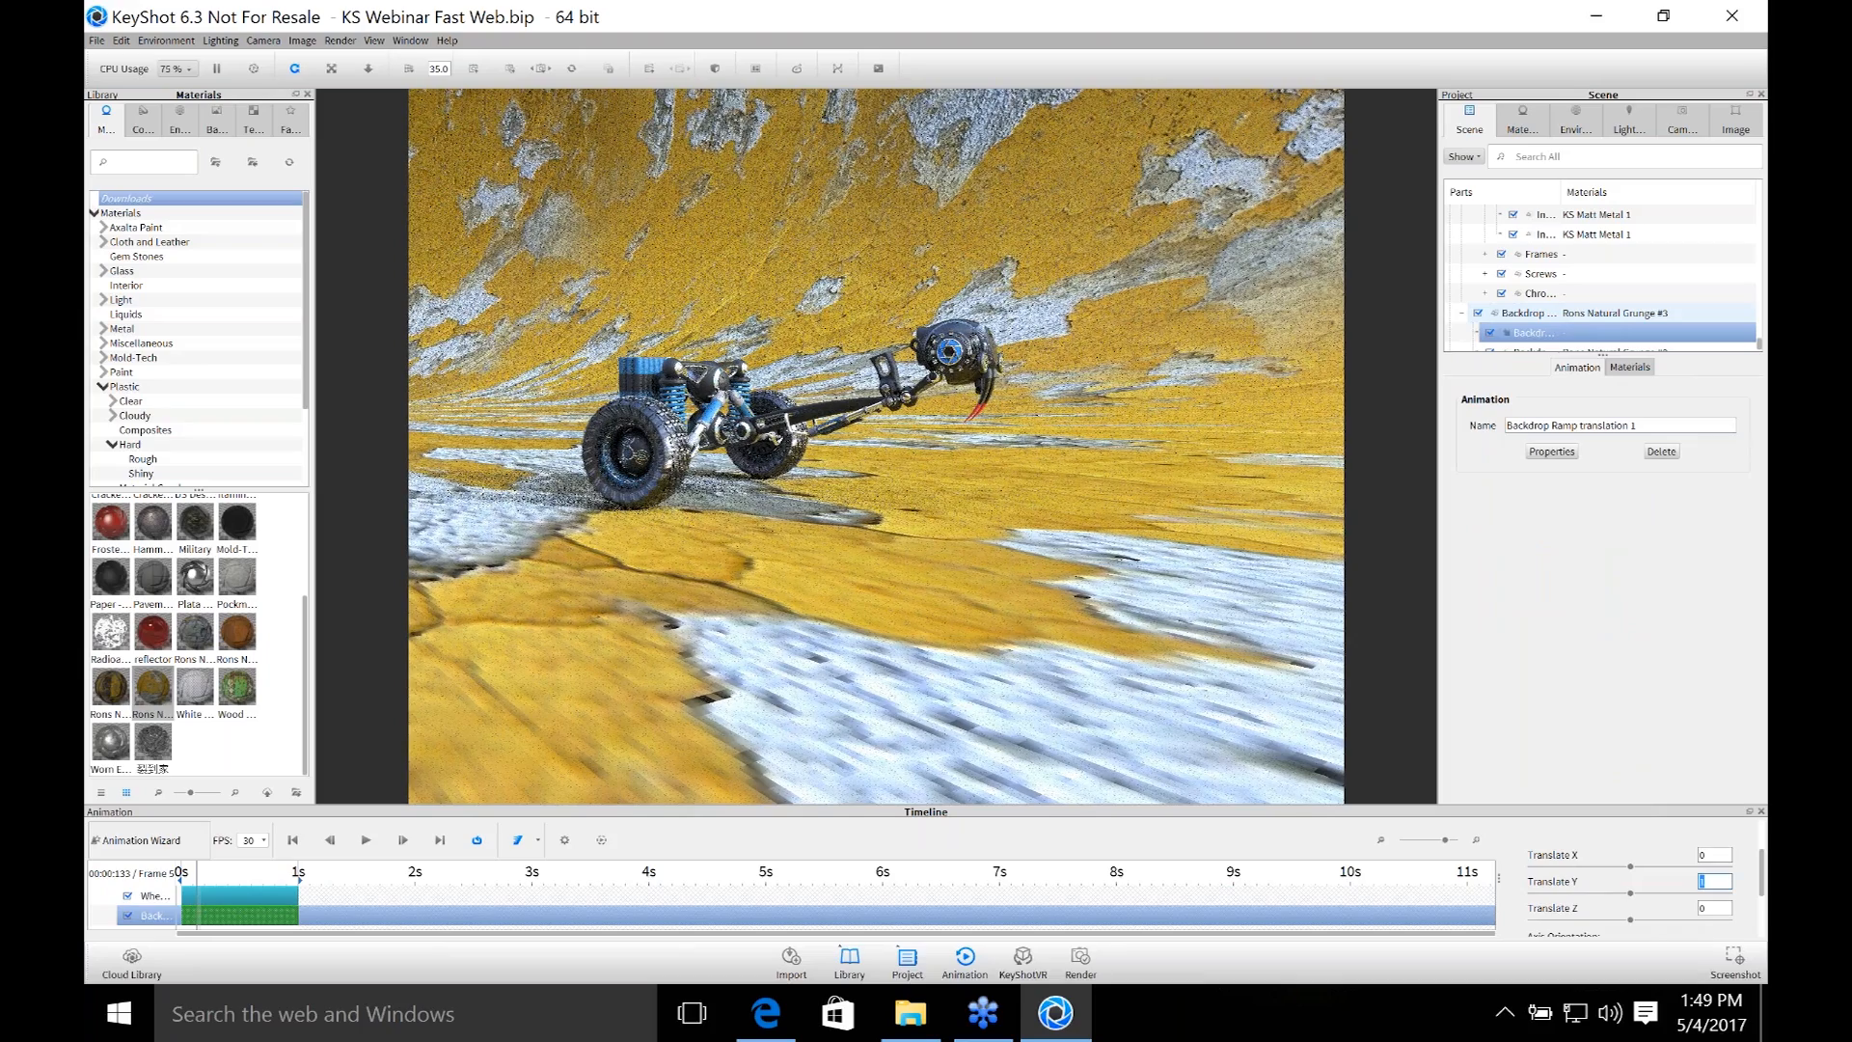
type("1")
left_click(1711, 852)
type("20")
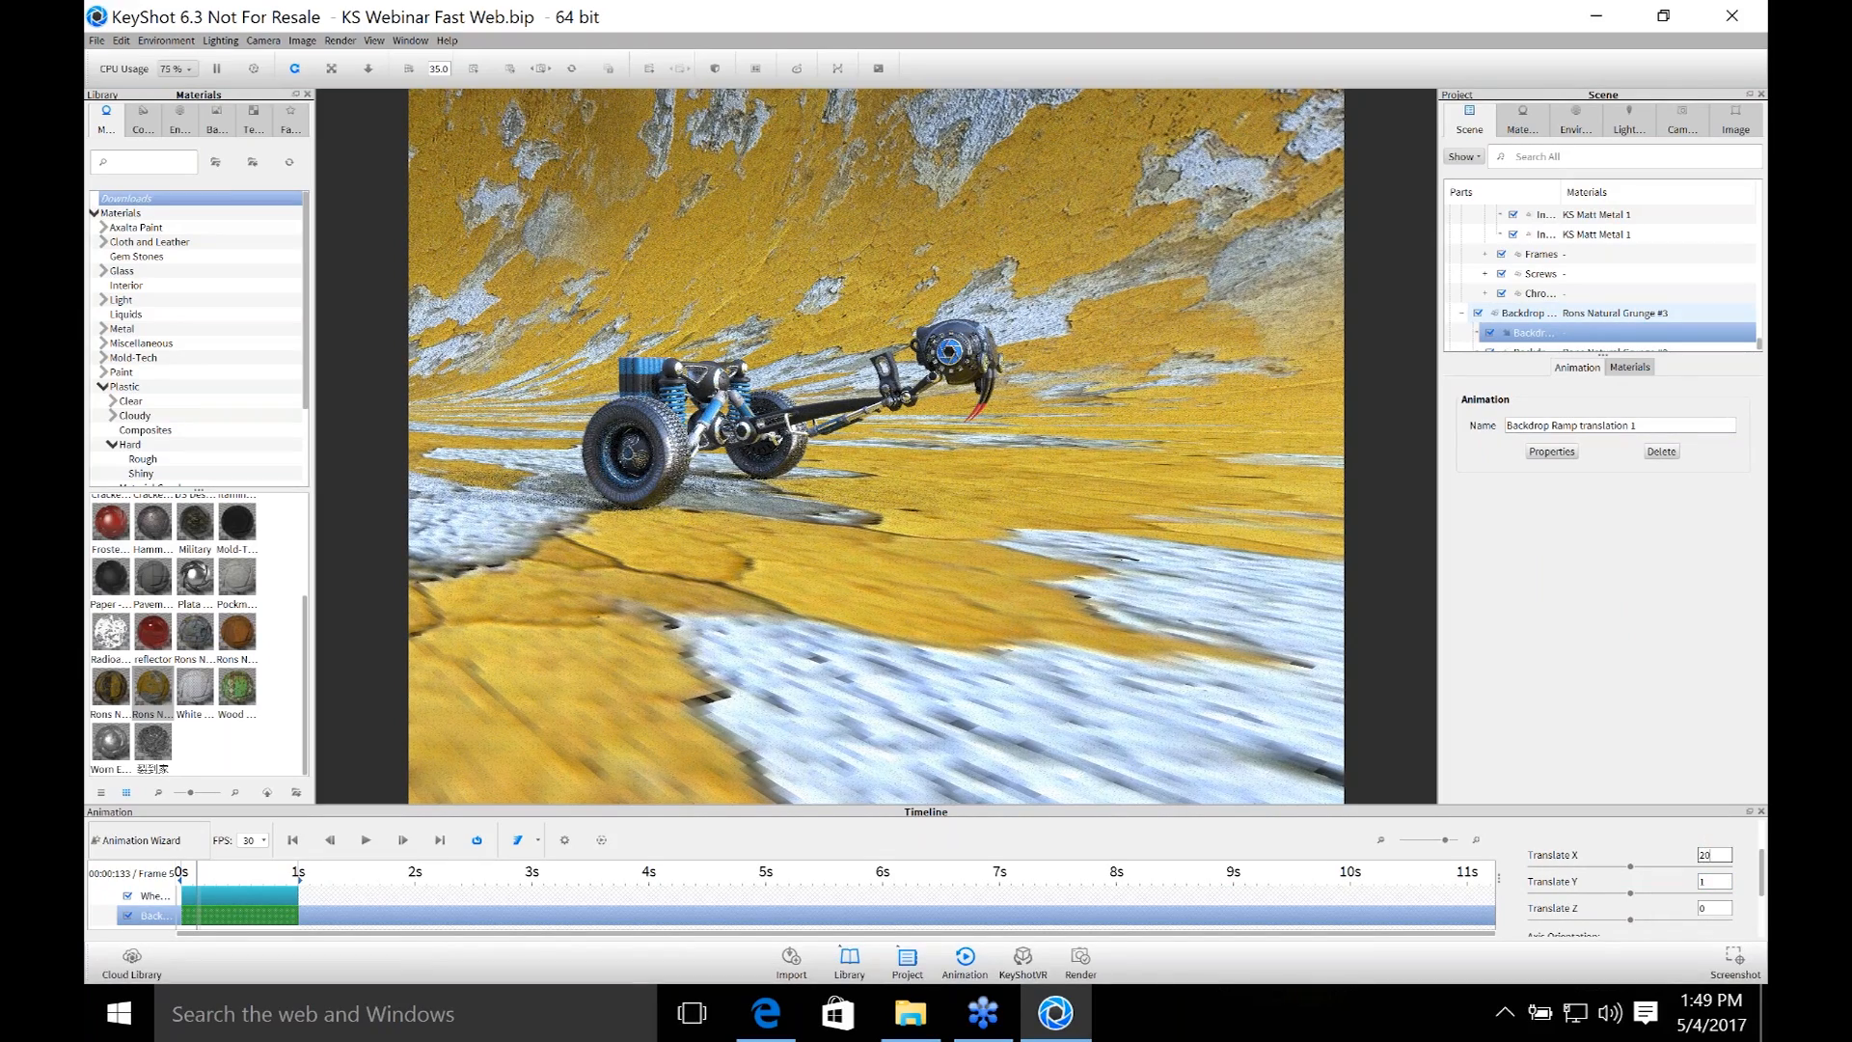
type("0")
key("Return")
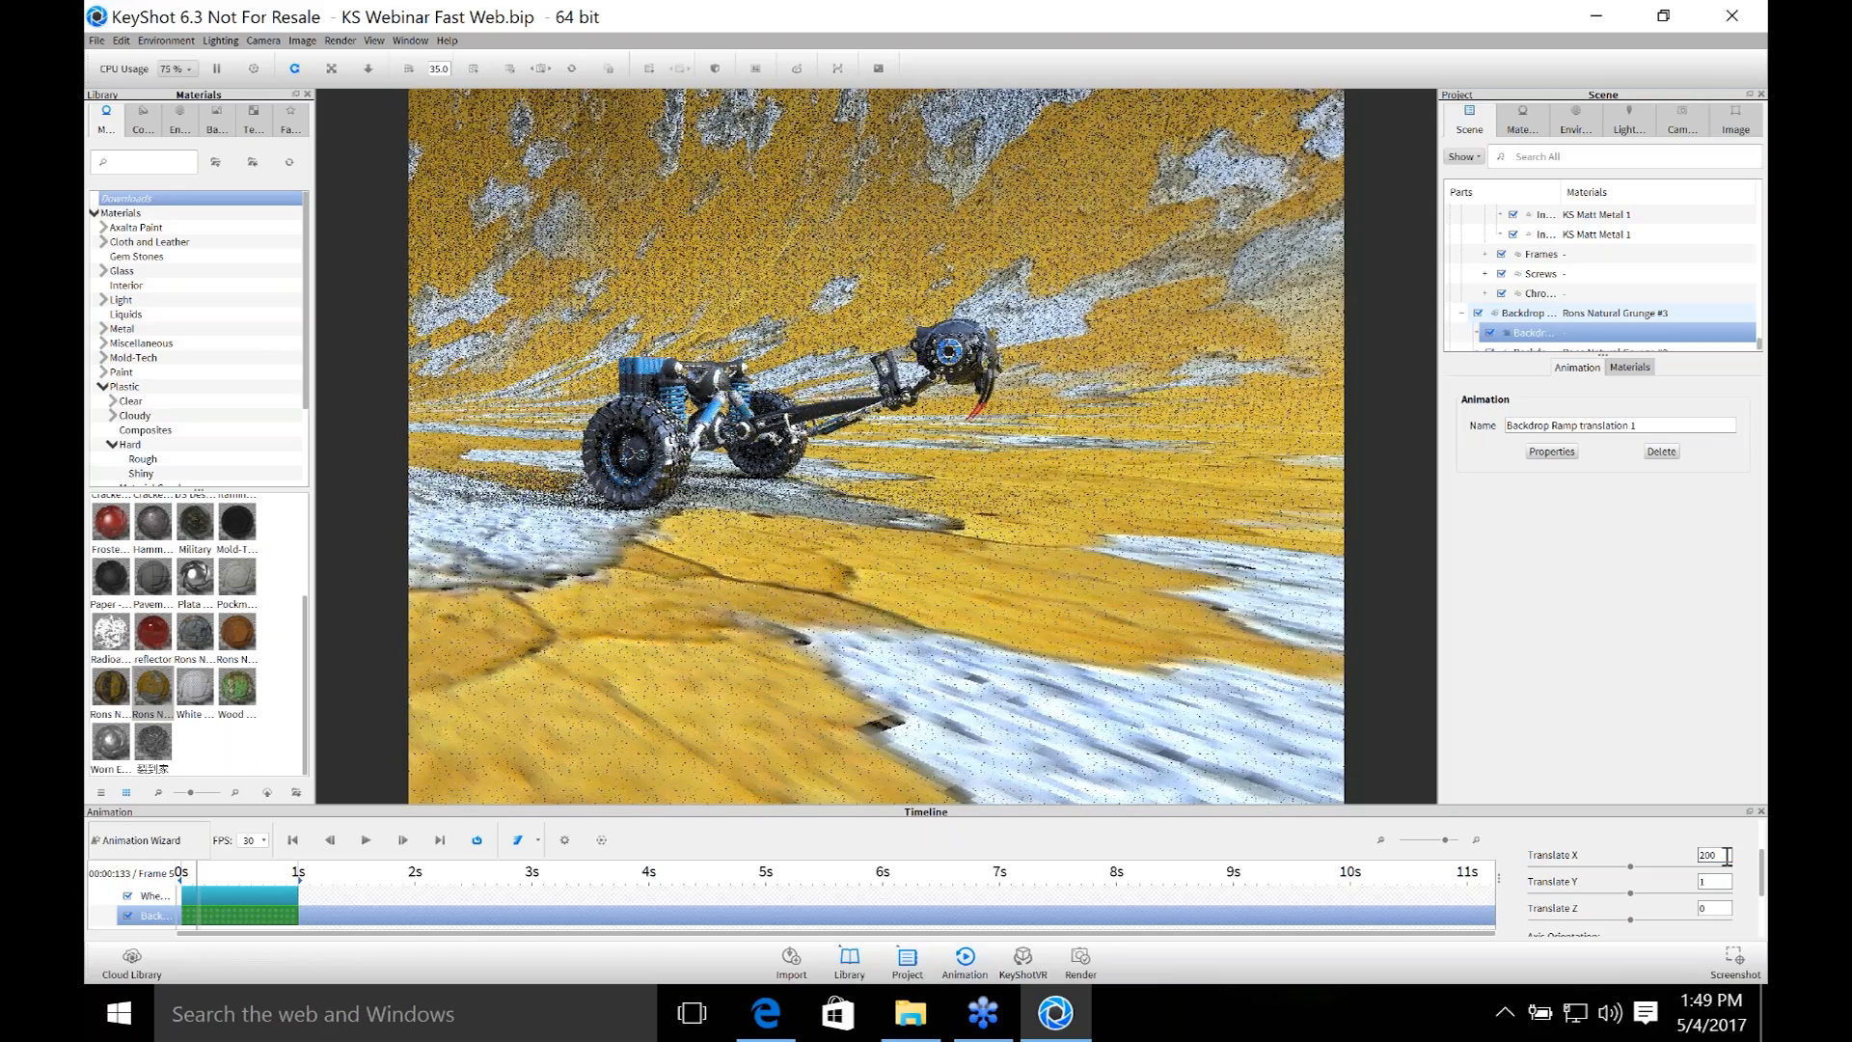
Set the Backdrop Ramp translation animation to 800 along X and 0 along Y.
type("800")
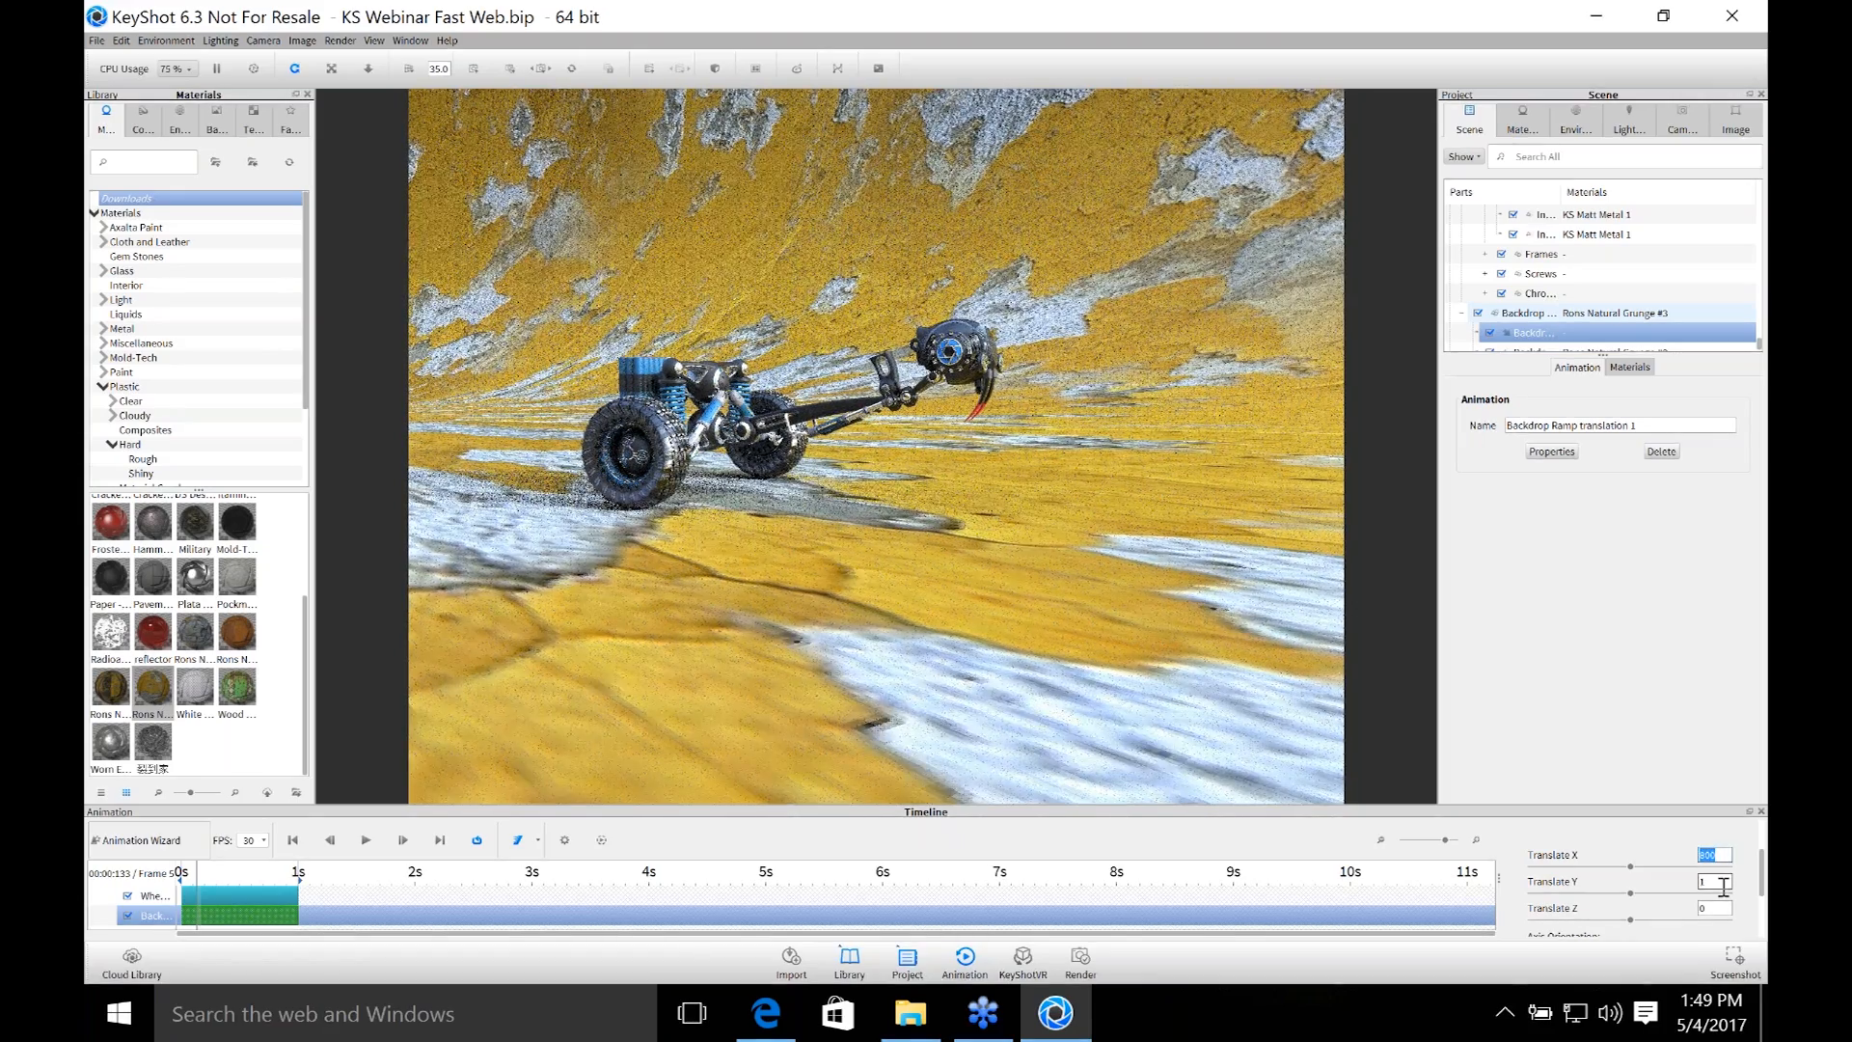
key("Return")
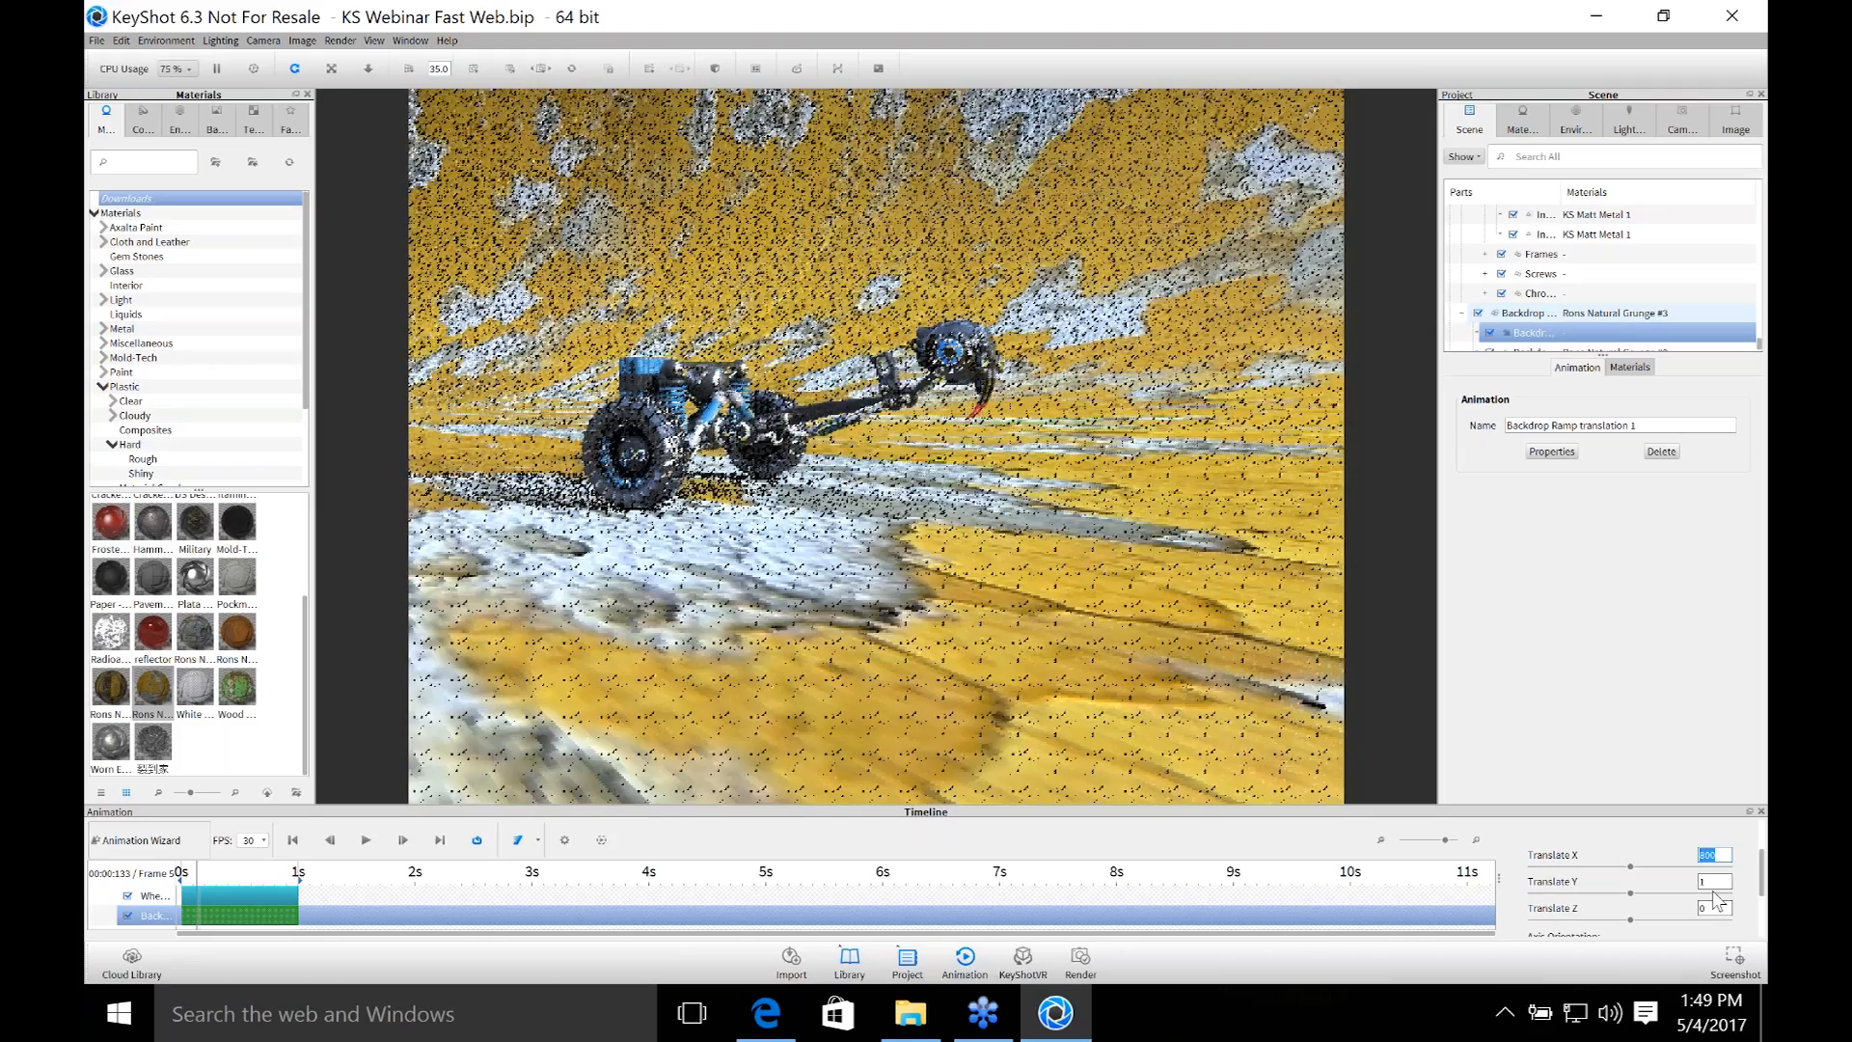
key("Tab")
type("0")
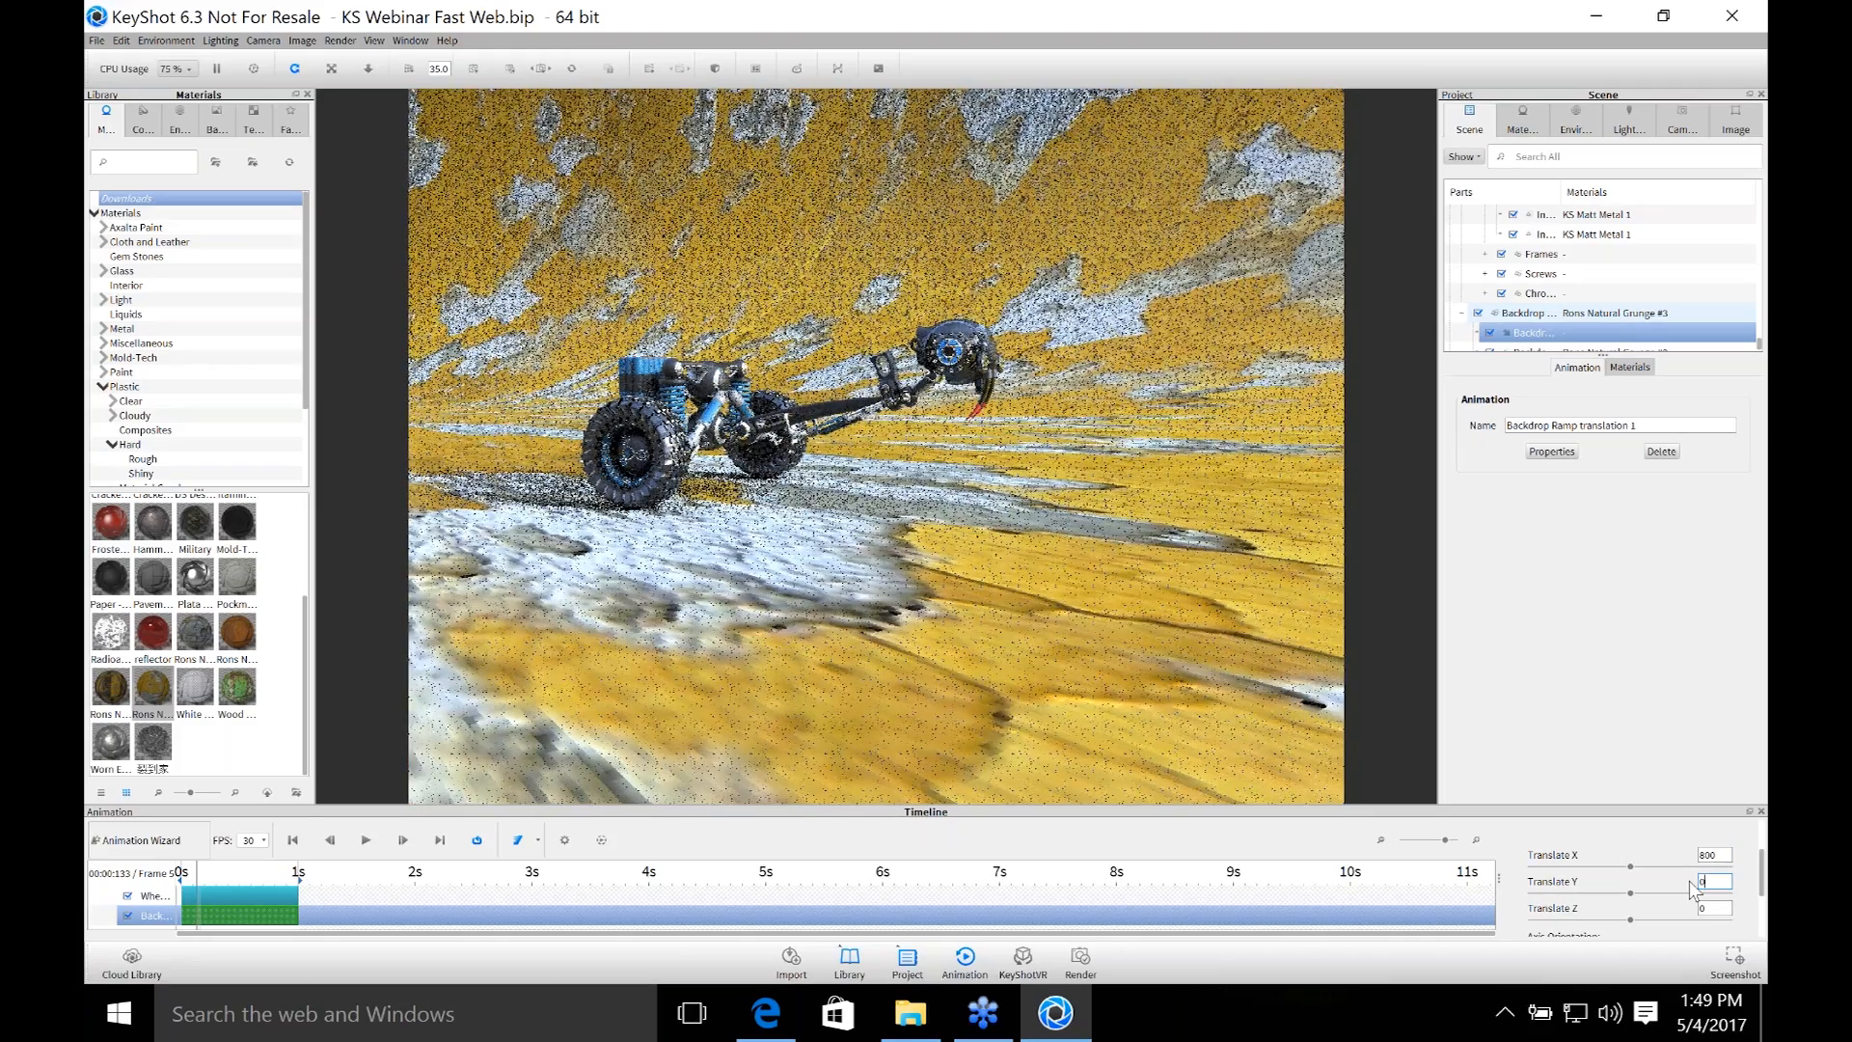
key("Return")
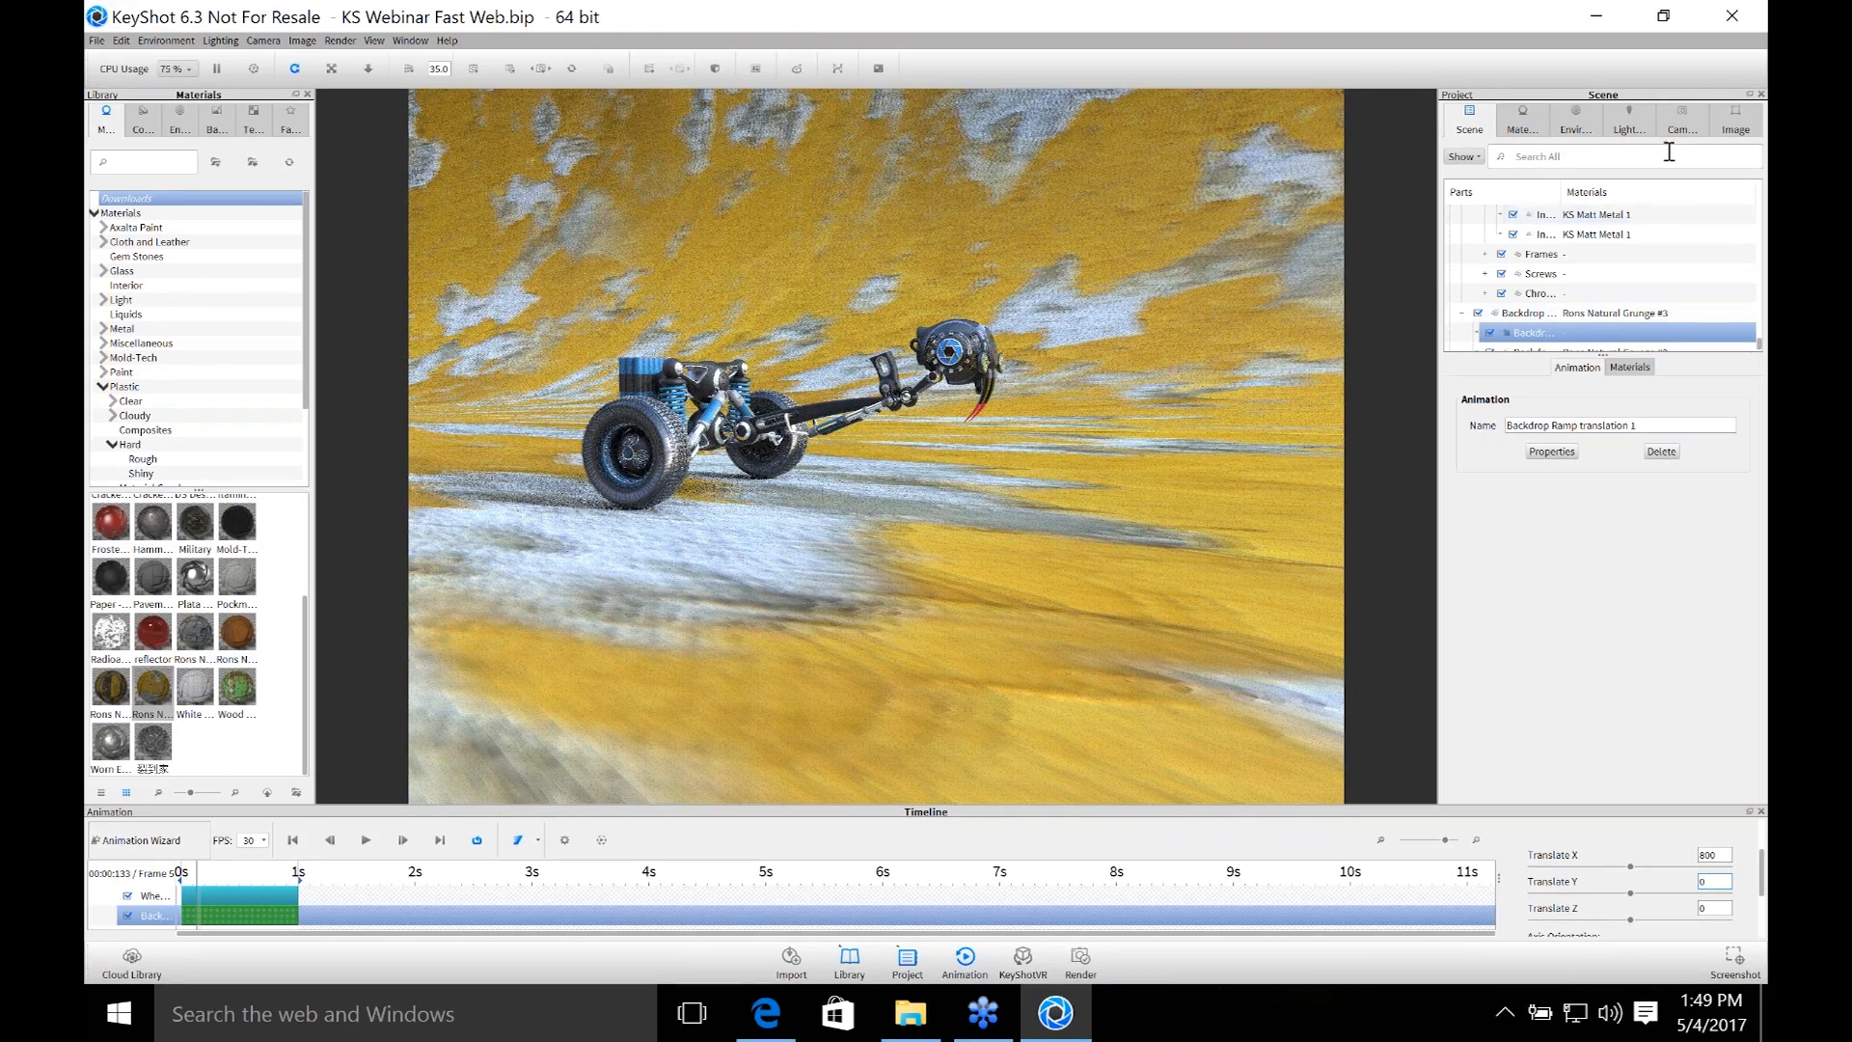
Change the image resolution to the custom 1600 x 800 preset.
left_click(1735, 120)
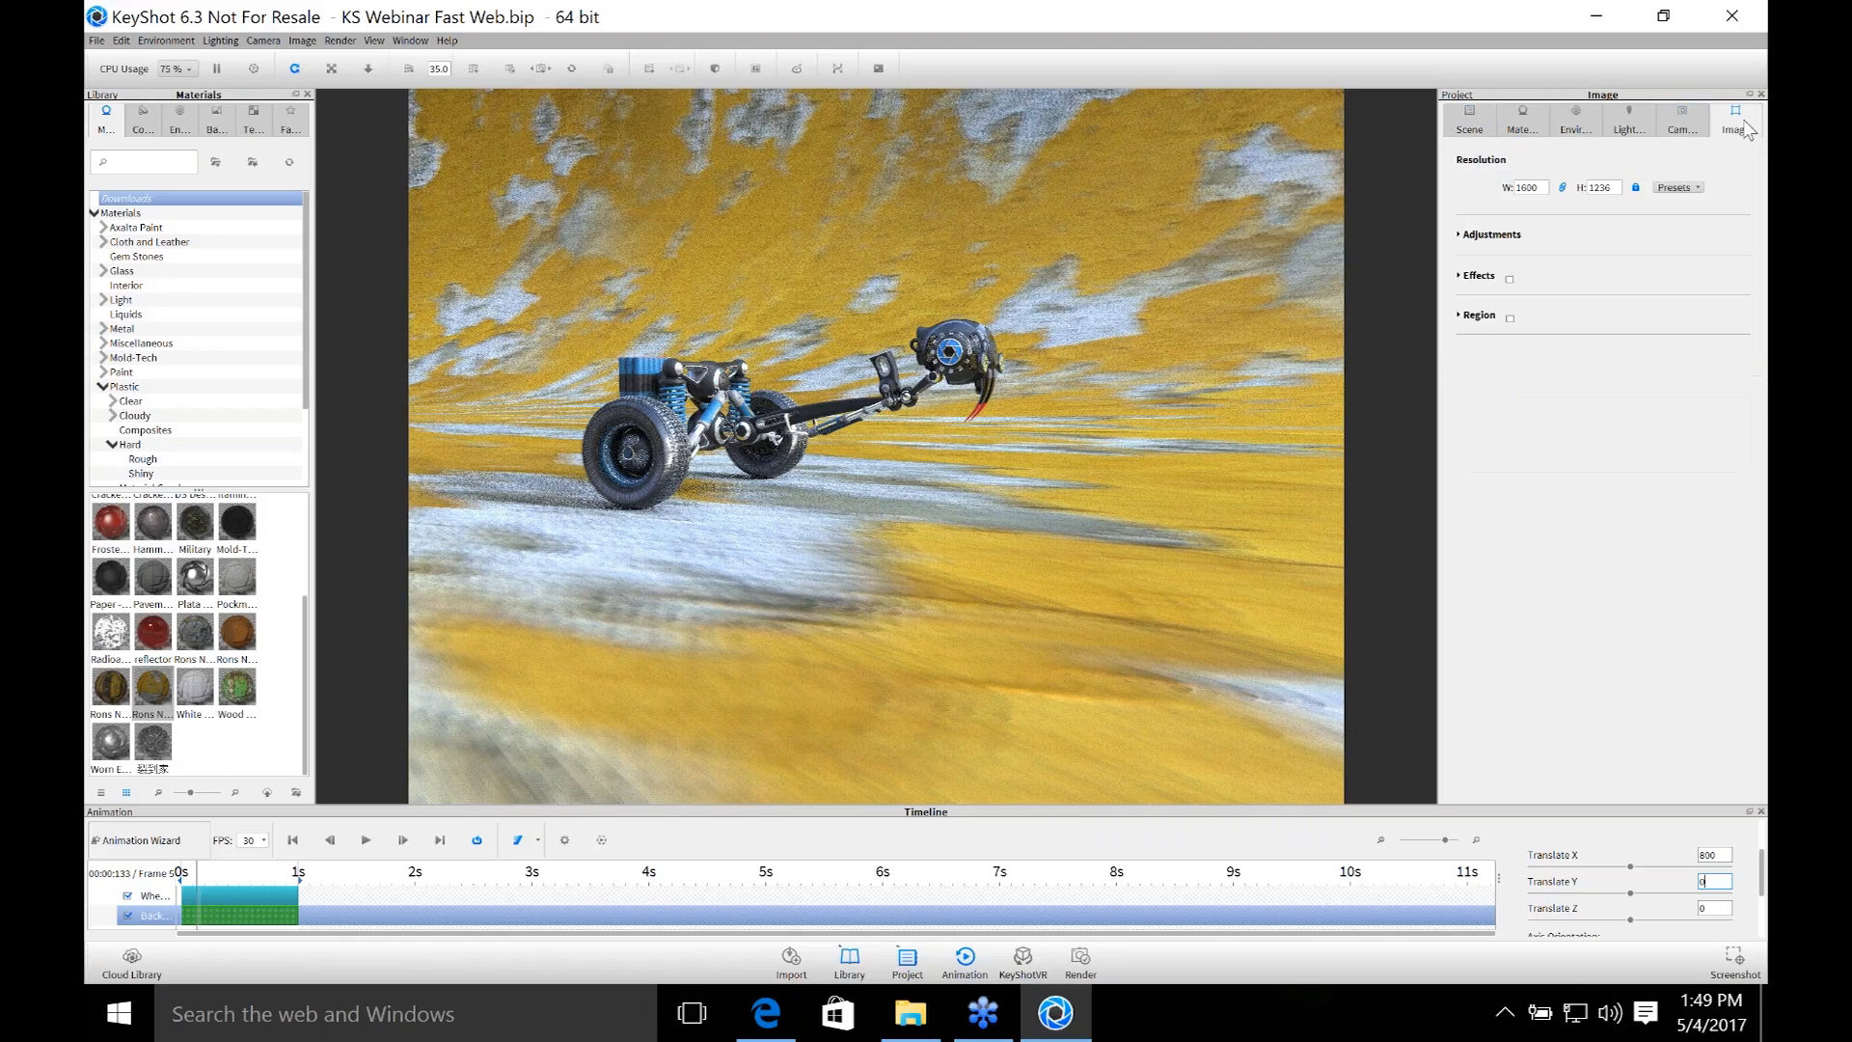
left_click(1679, 188)
mouse_move(1716, 241)
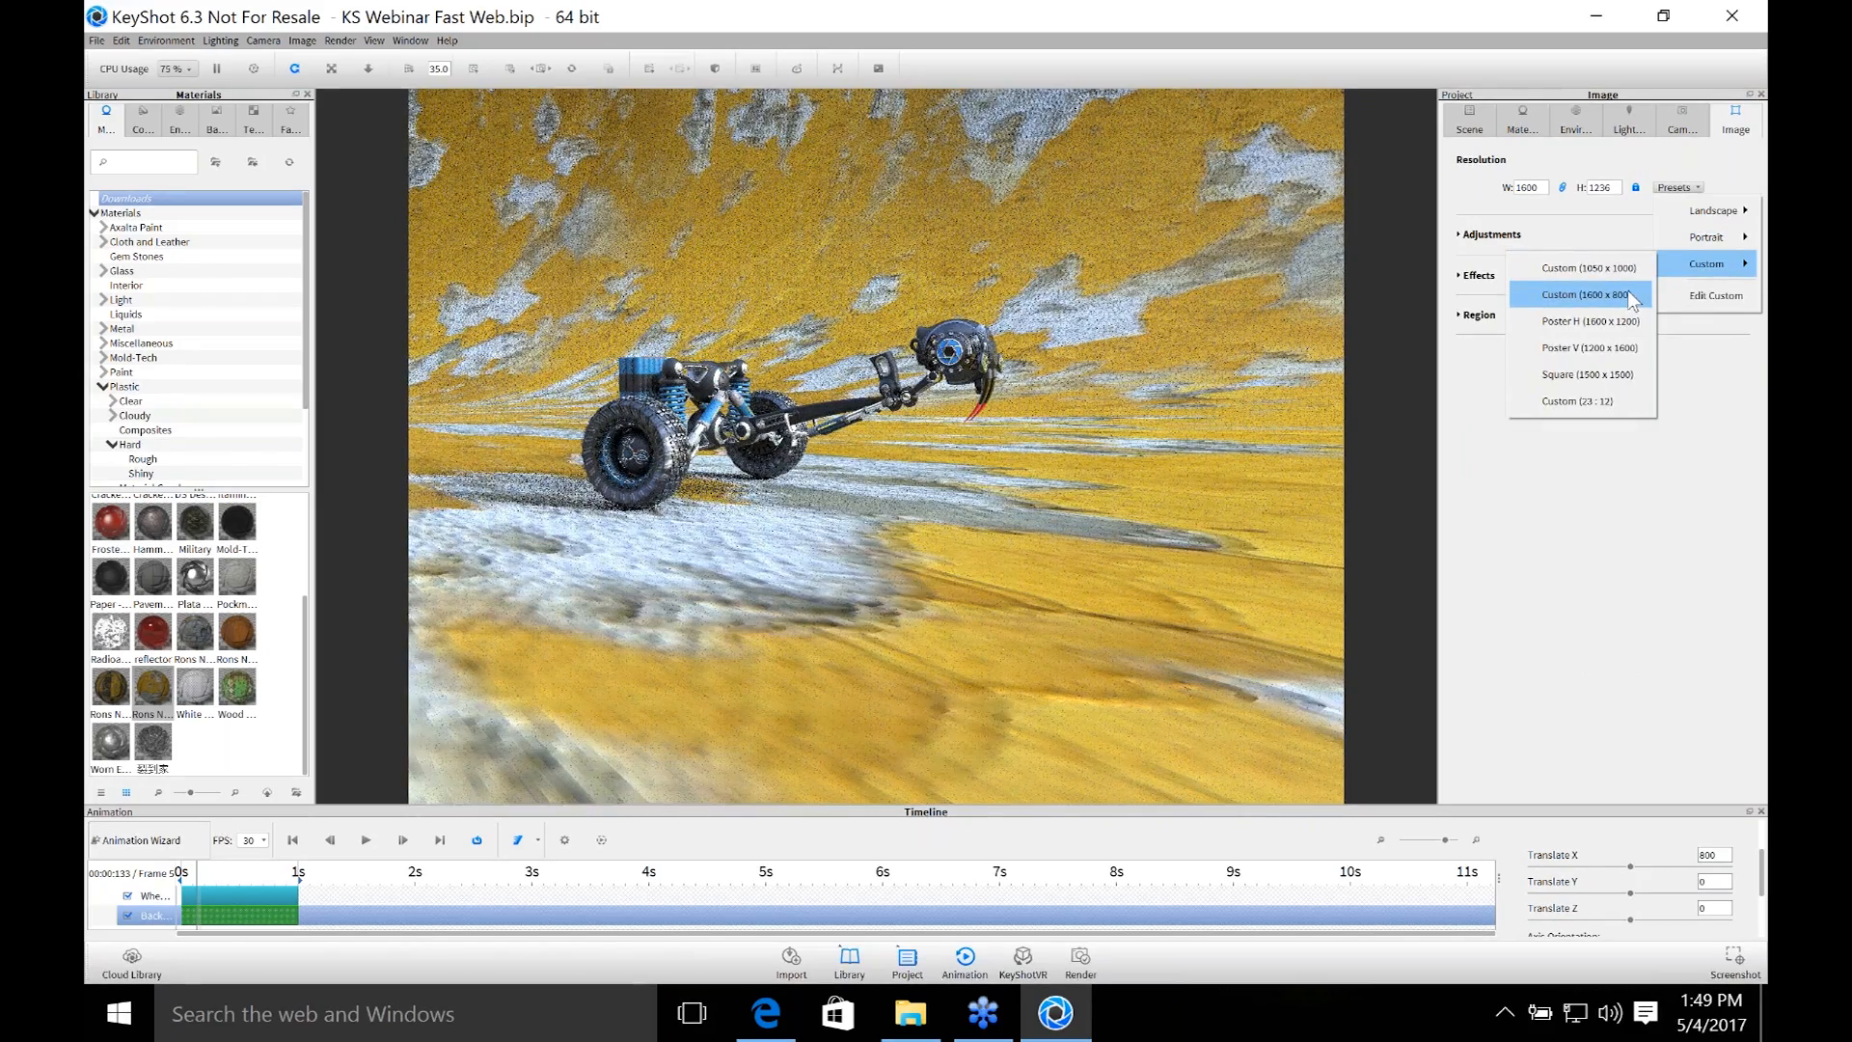
left_click(1628, 293)
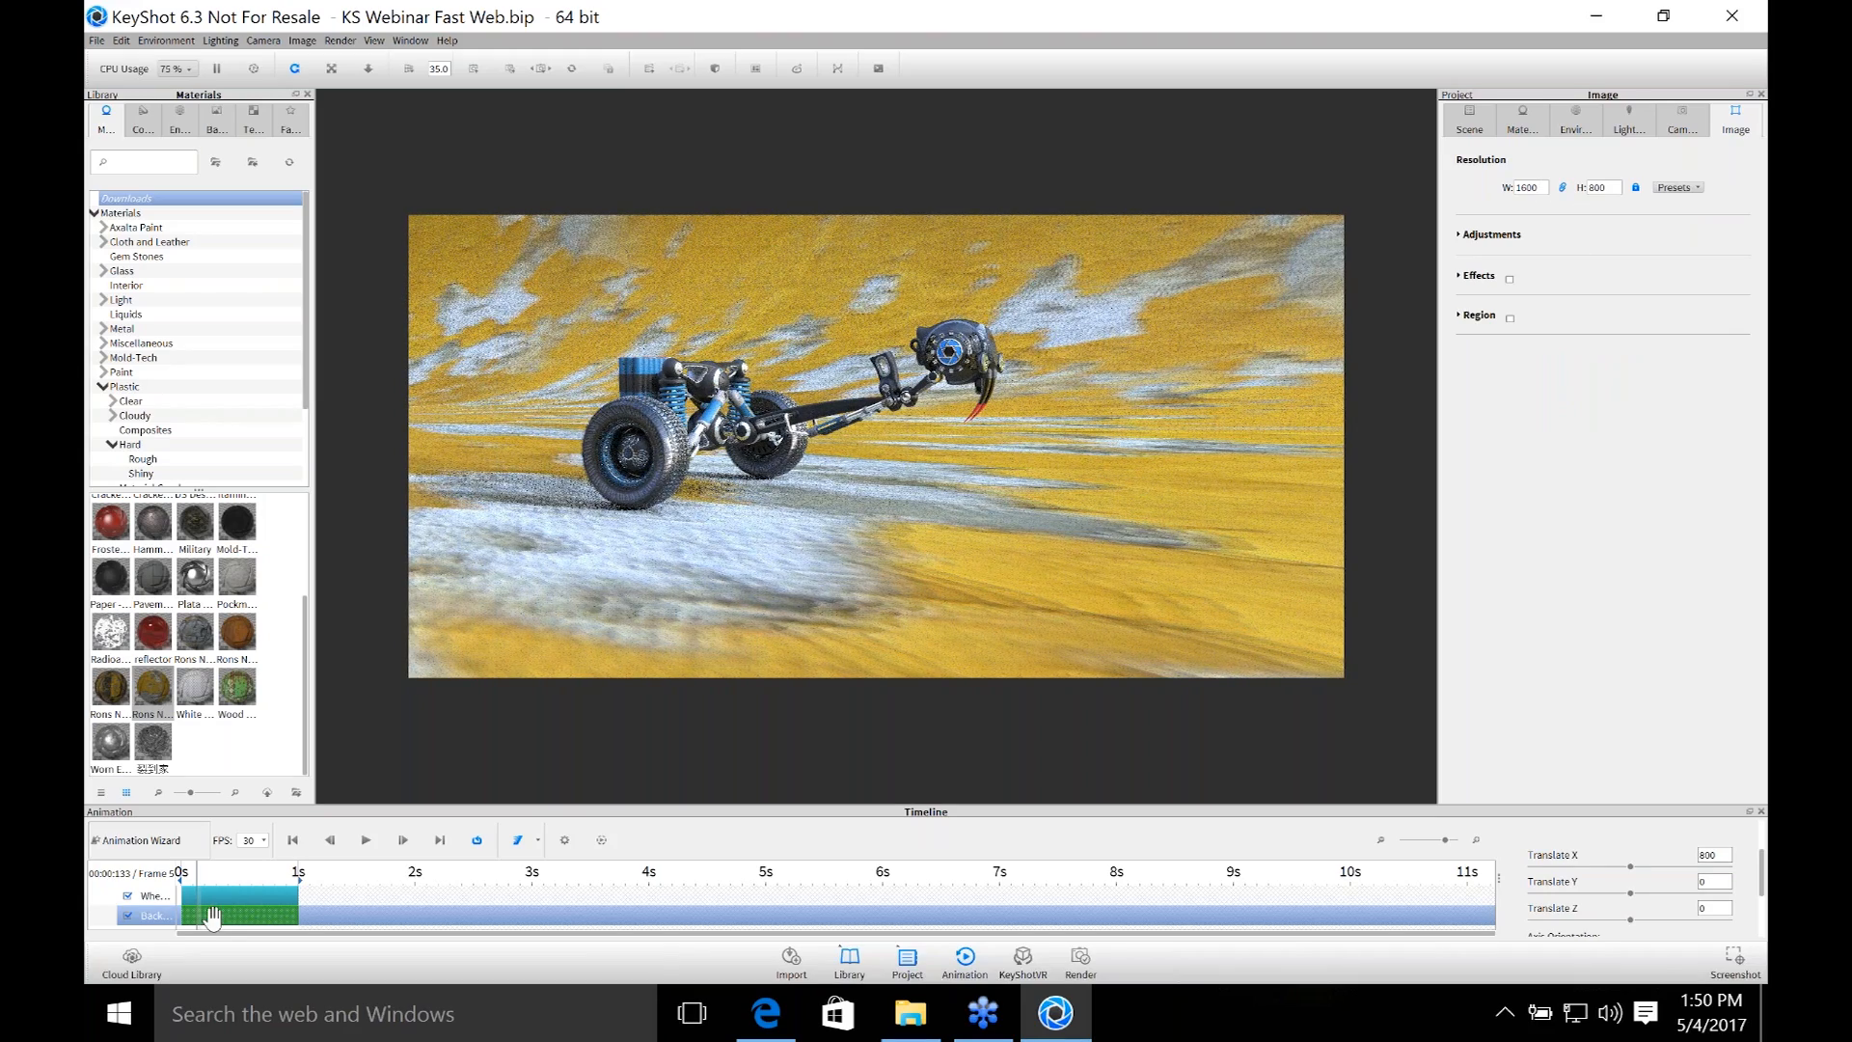
left_click(365, 840)
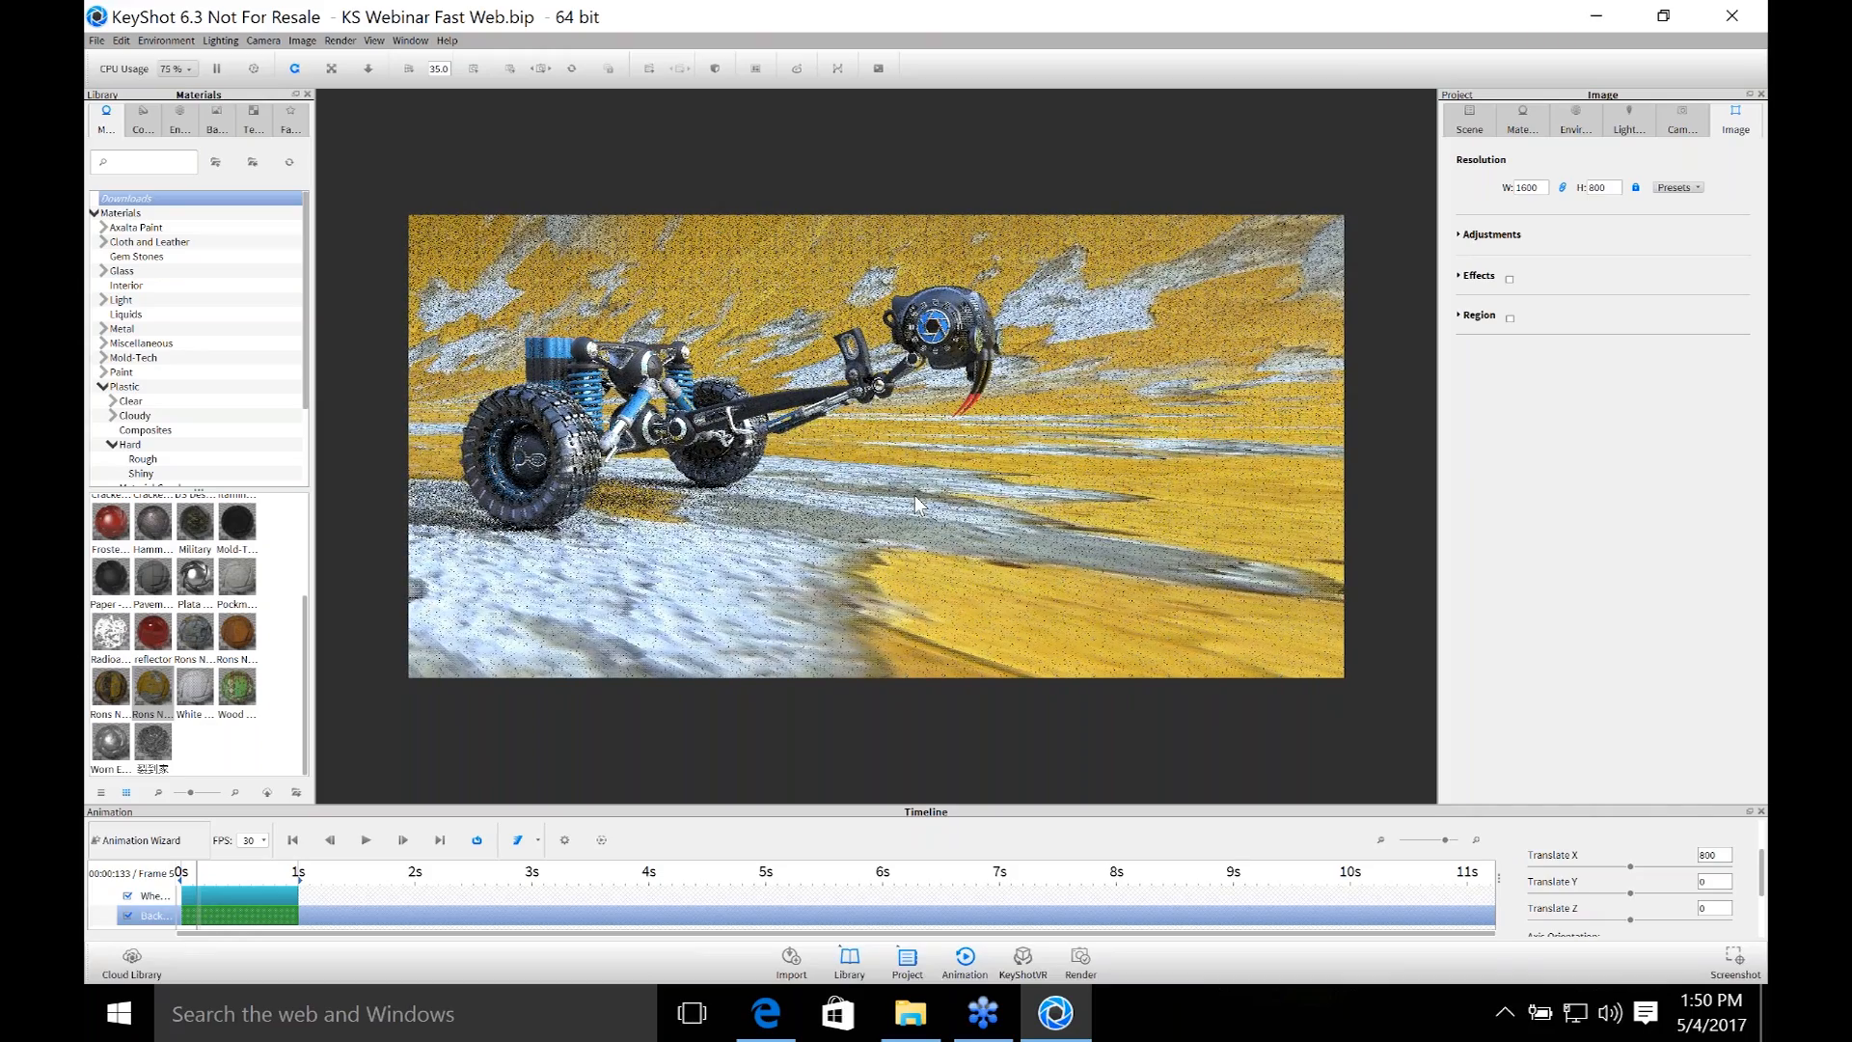
Enable Blend with Color for the diffuse texture of the ramp's Rons Natural Grunge #3 material.
double_click(1125, 392)
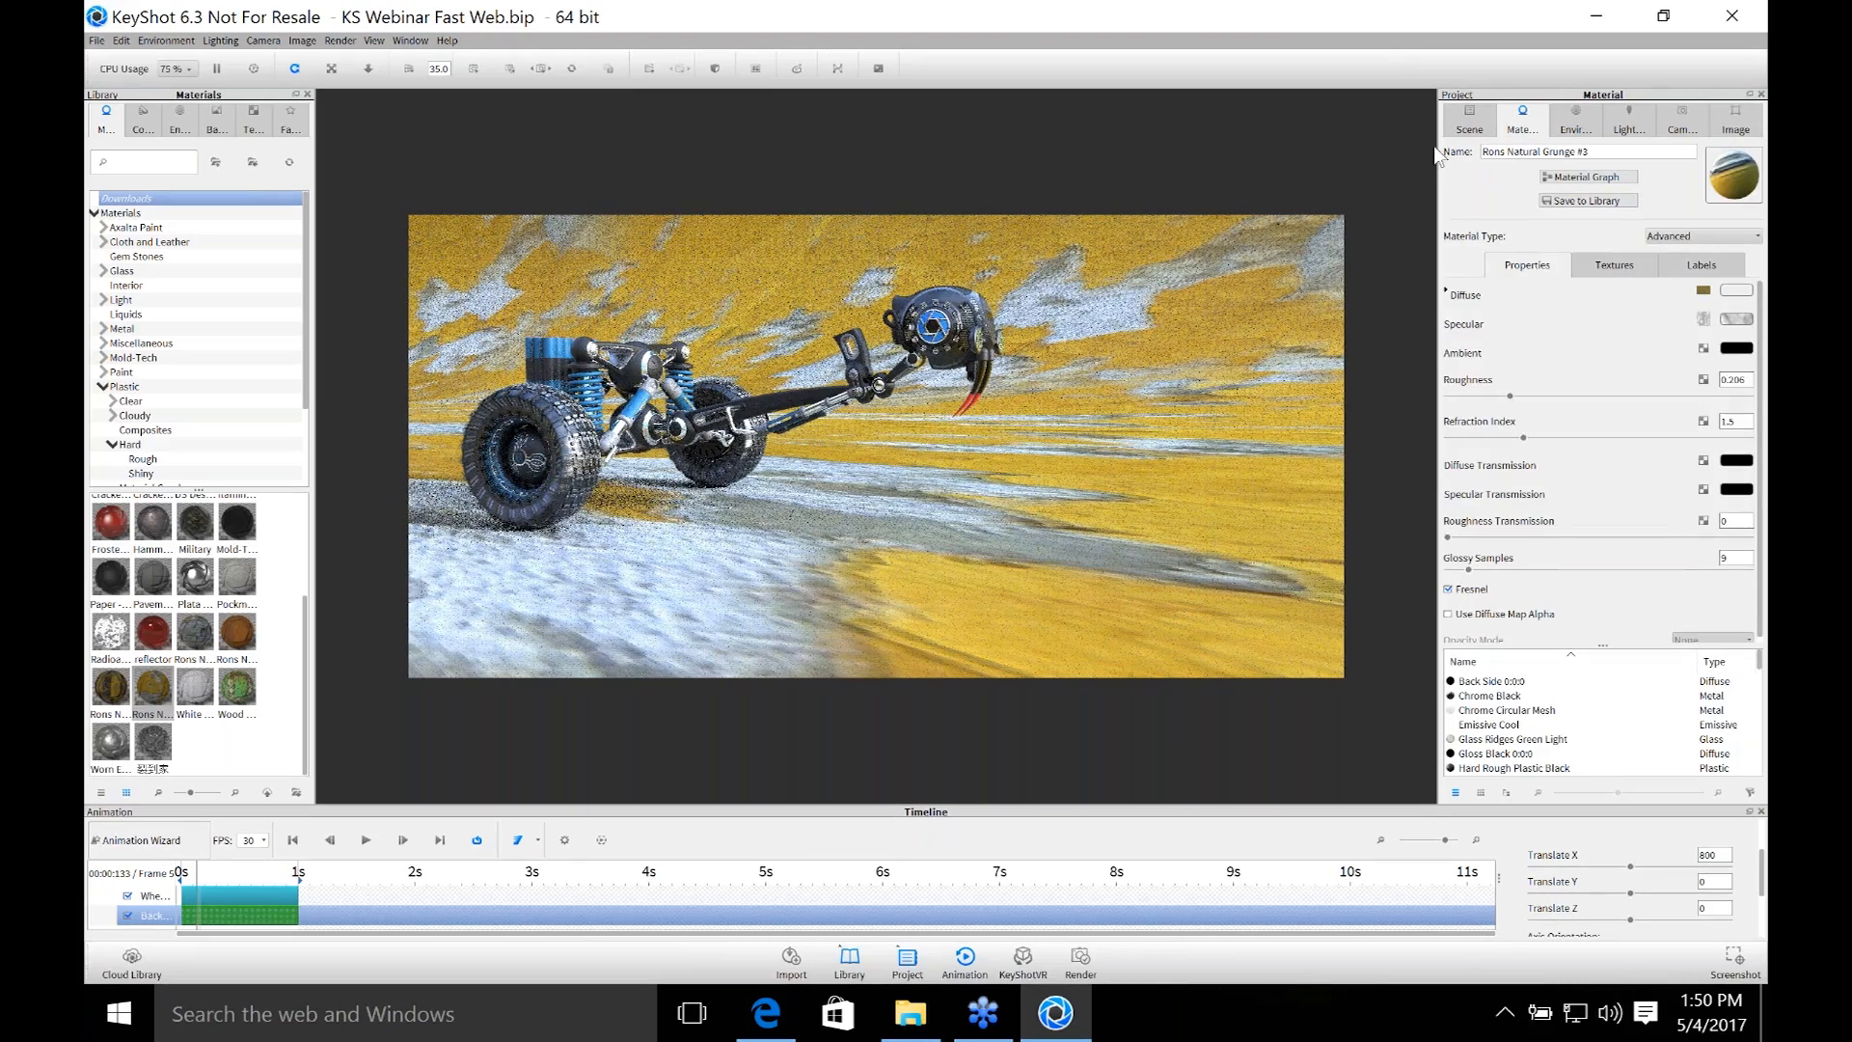
left_click(1447, 291)
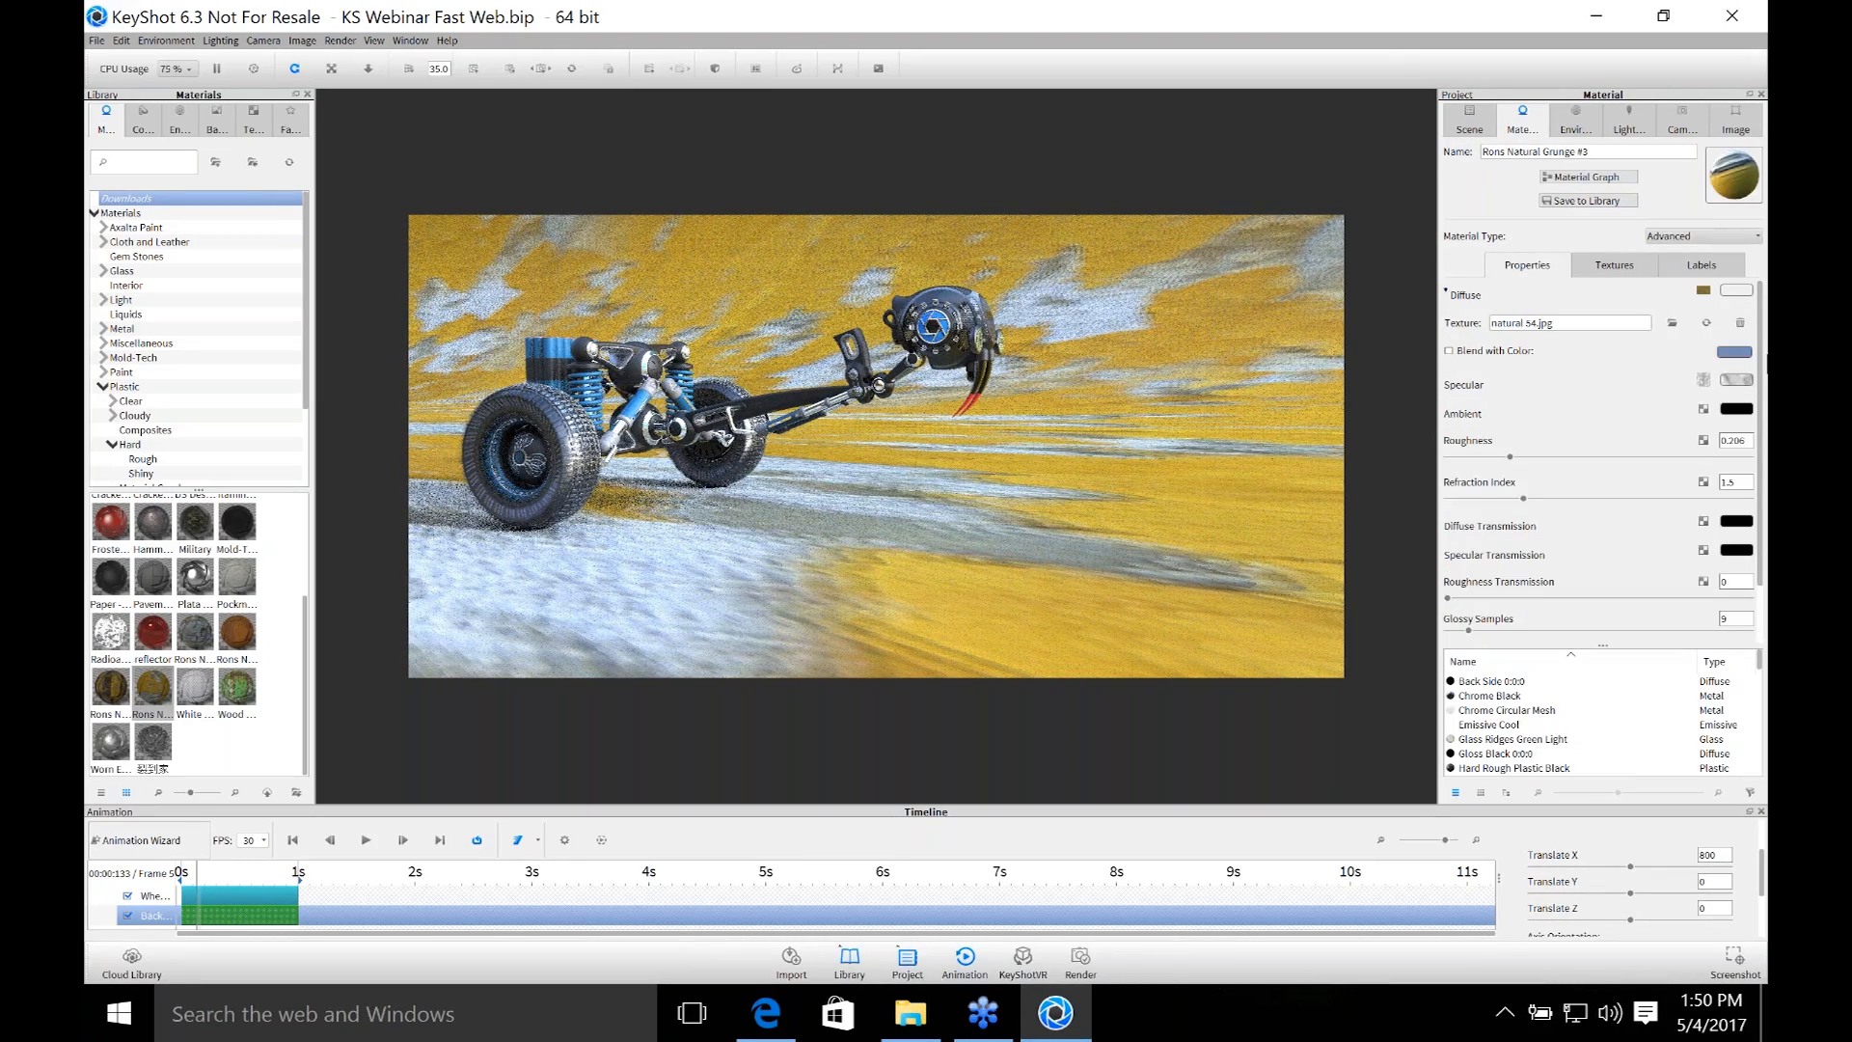
left_click(1448, 351)
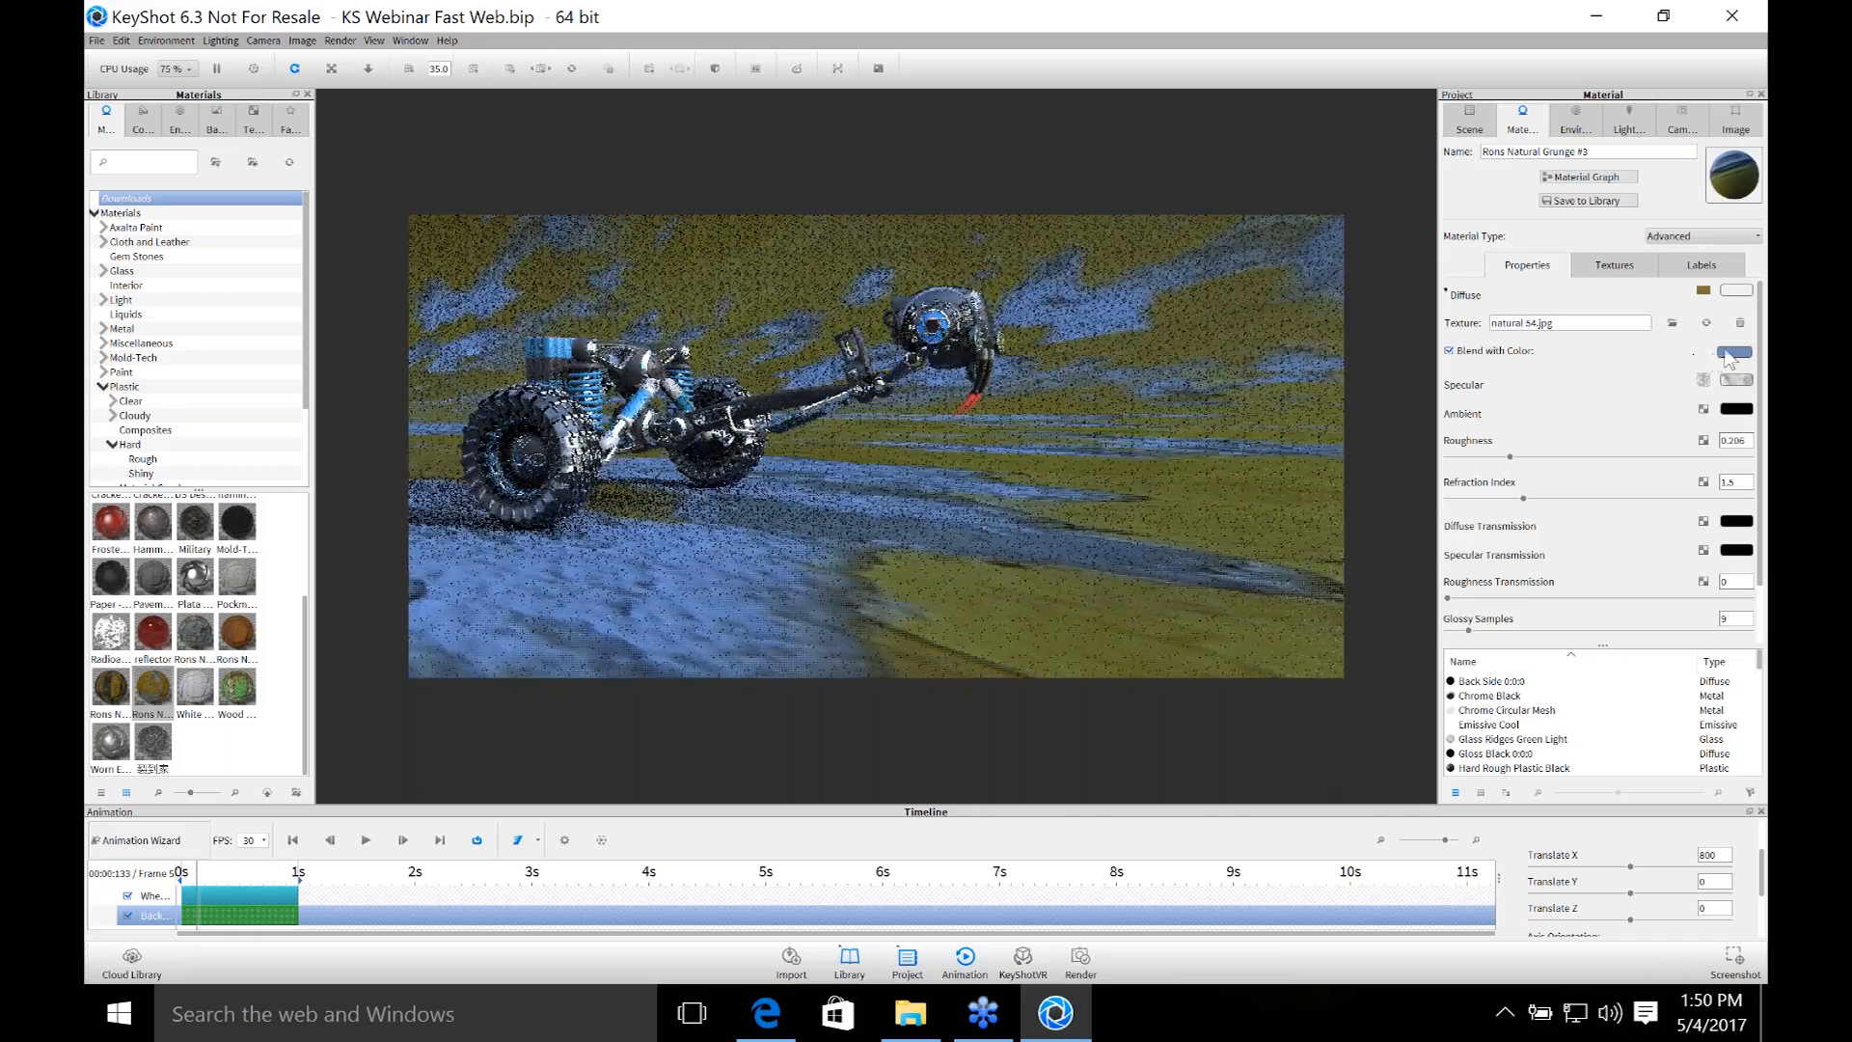
Set the ramp texture's blend color to an orange of about RGB 224, 163, 30 and accept it.
left_click(1734, 353)
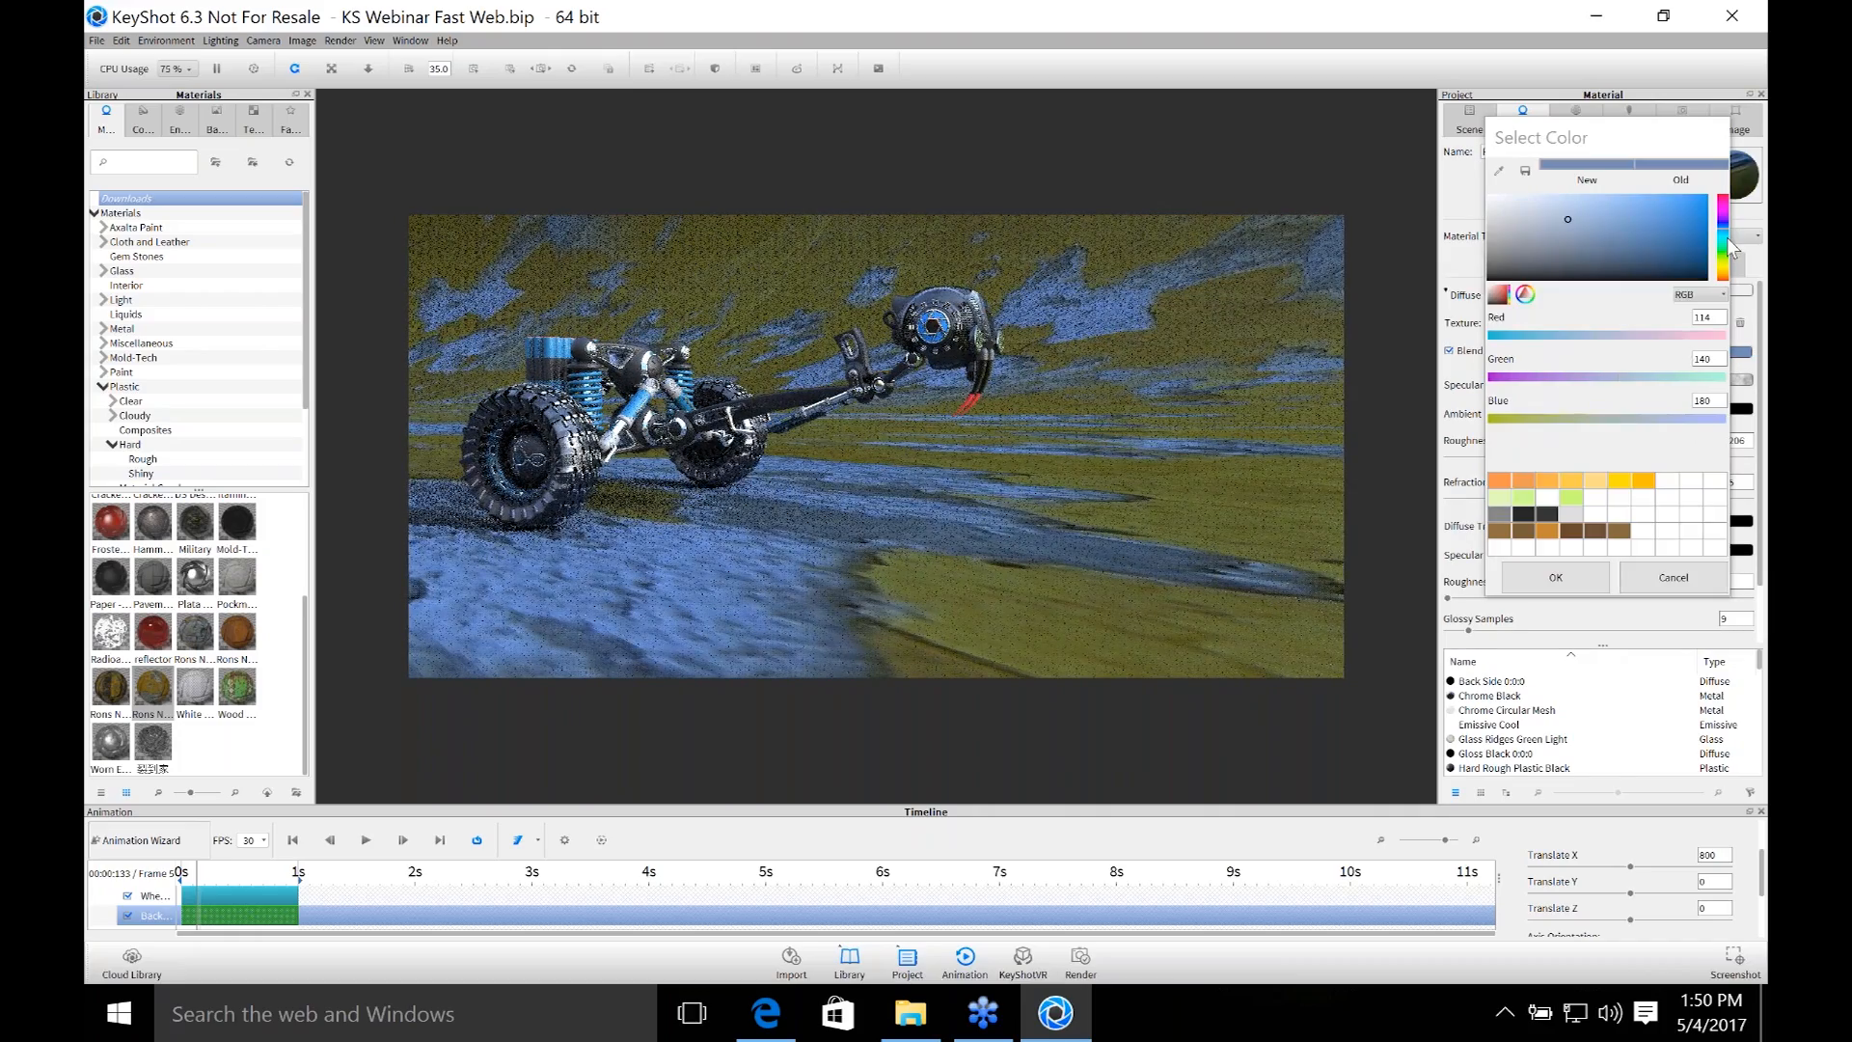
left_click(1724, 276)
left_click(1724, 277)
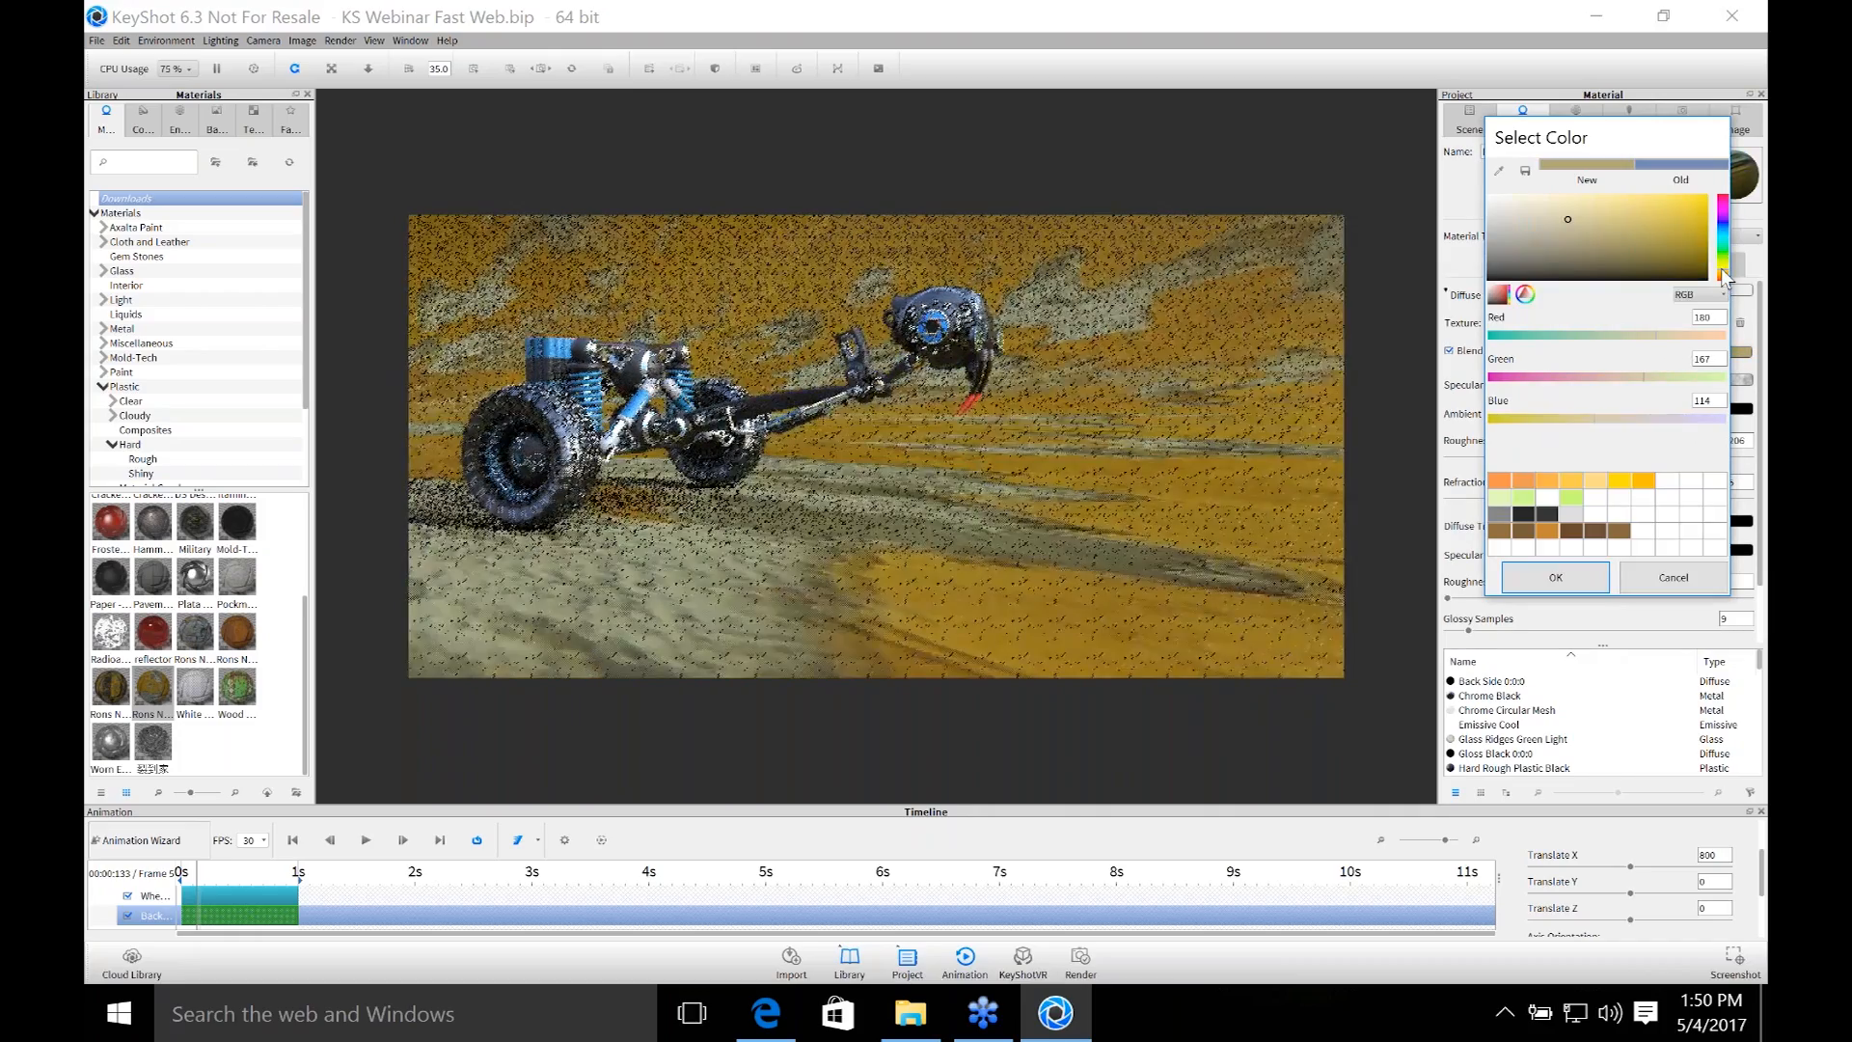
left_click(1723, 262)
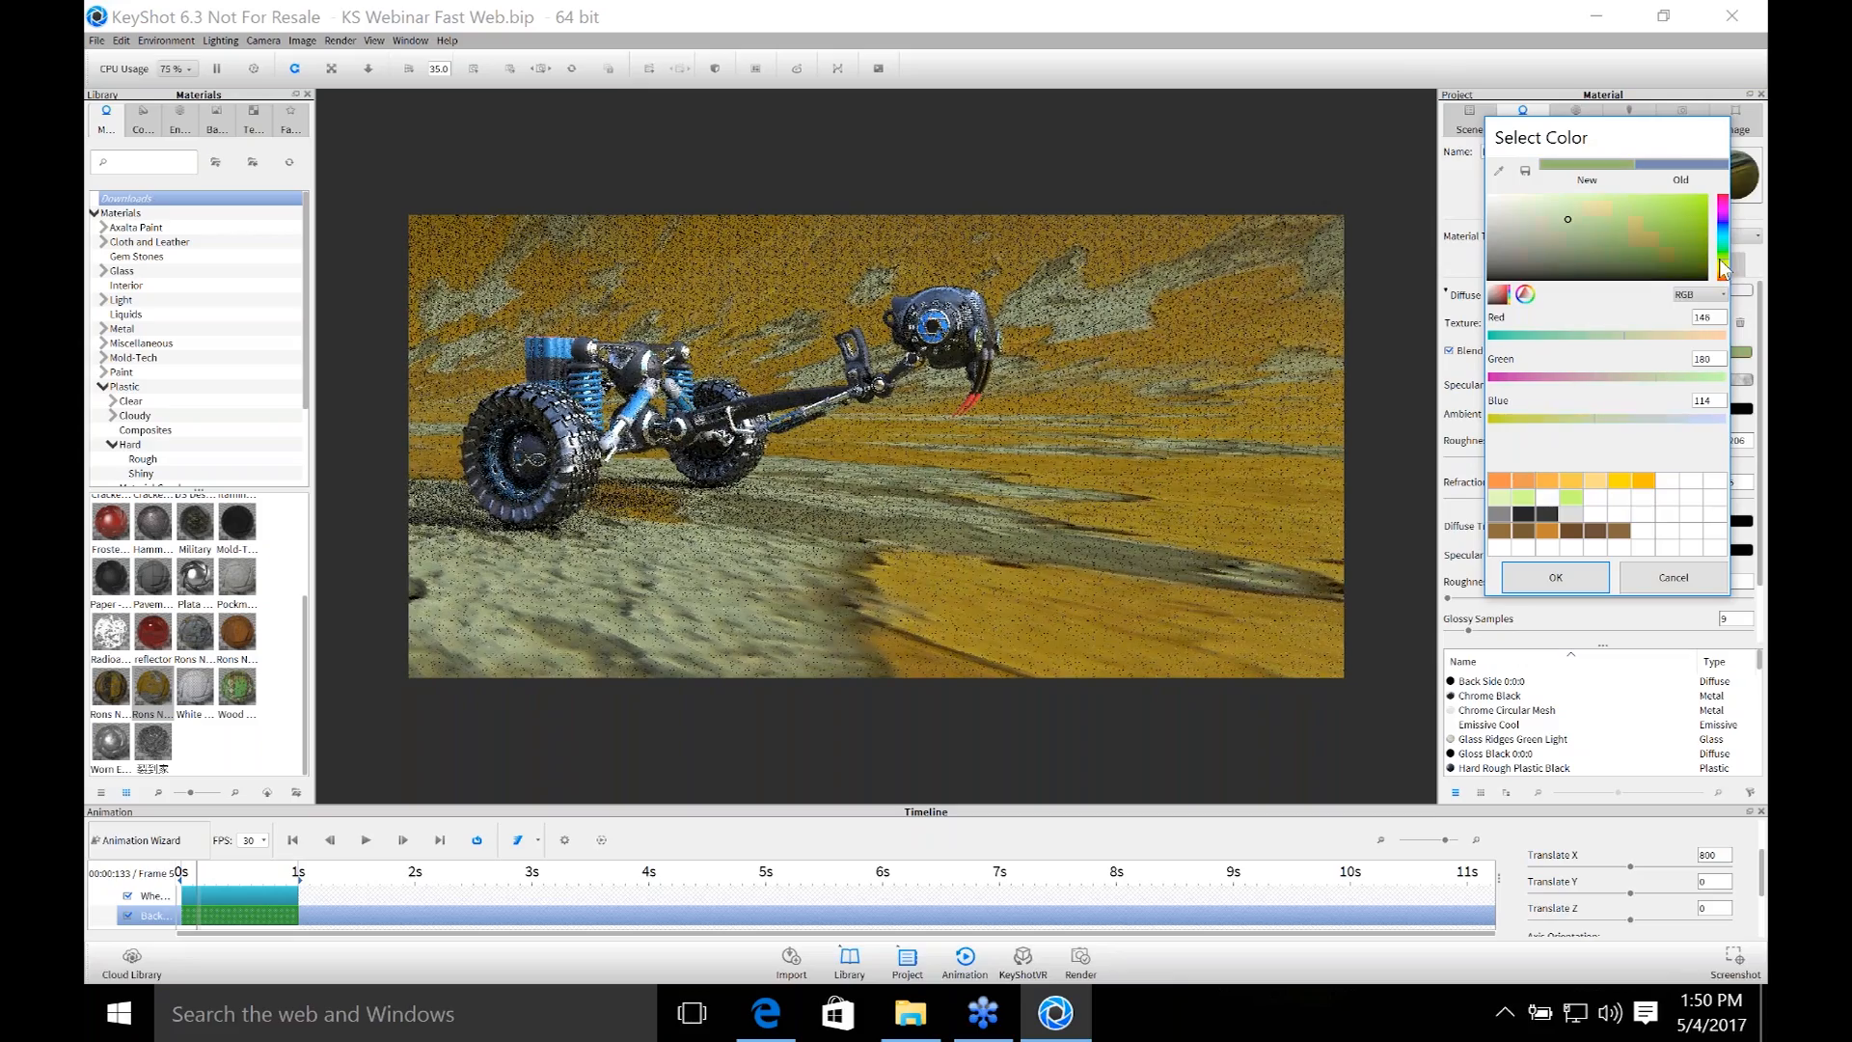
left_click(1719, 260)
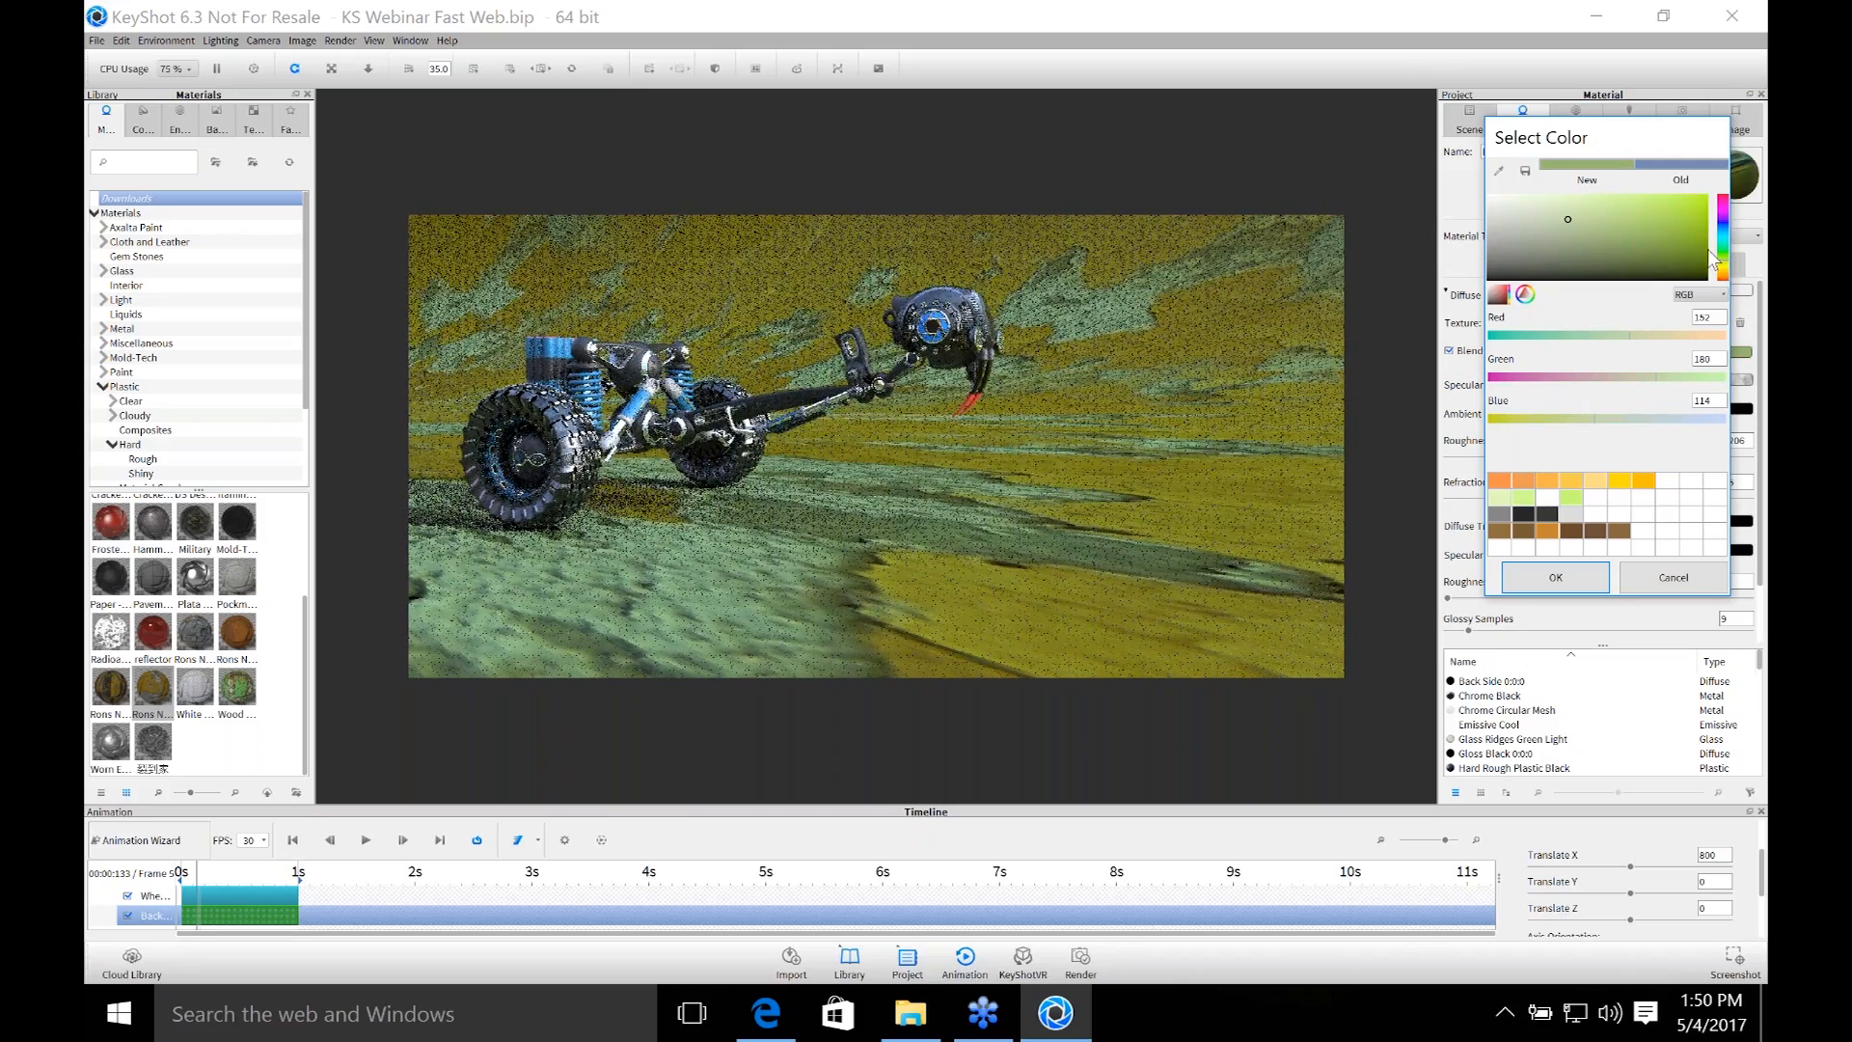
left_click(1722, 266)
left_click(1722, 273)
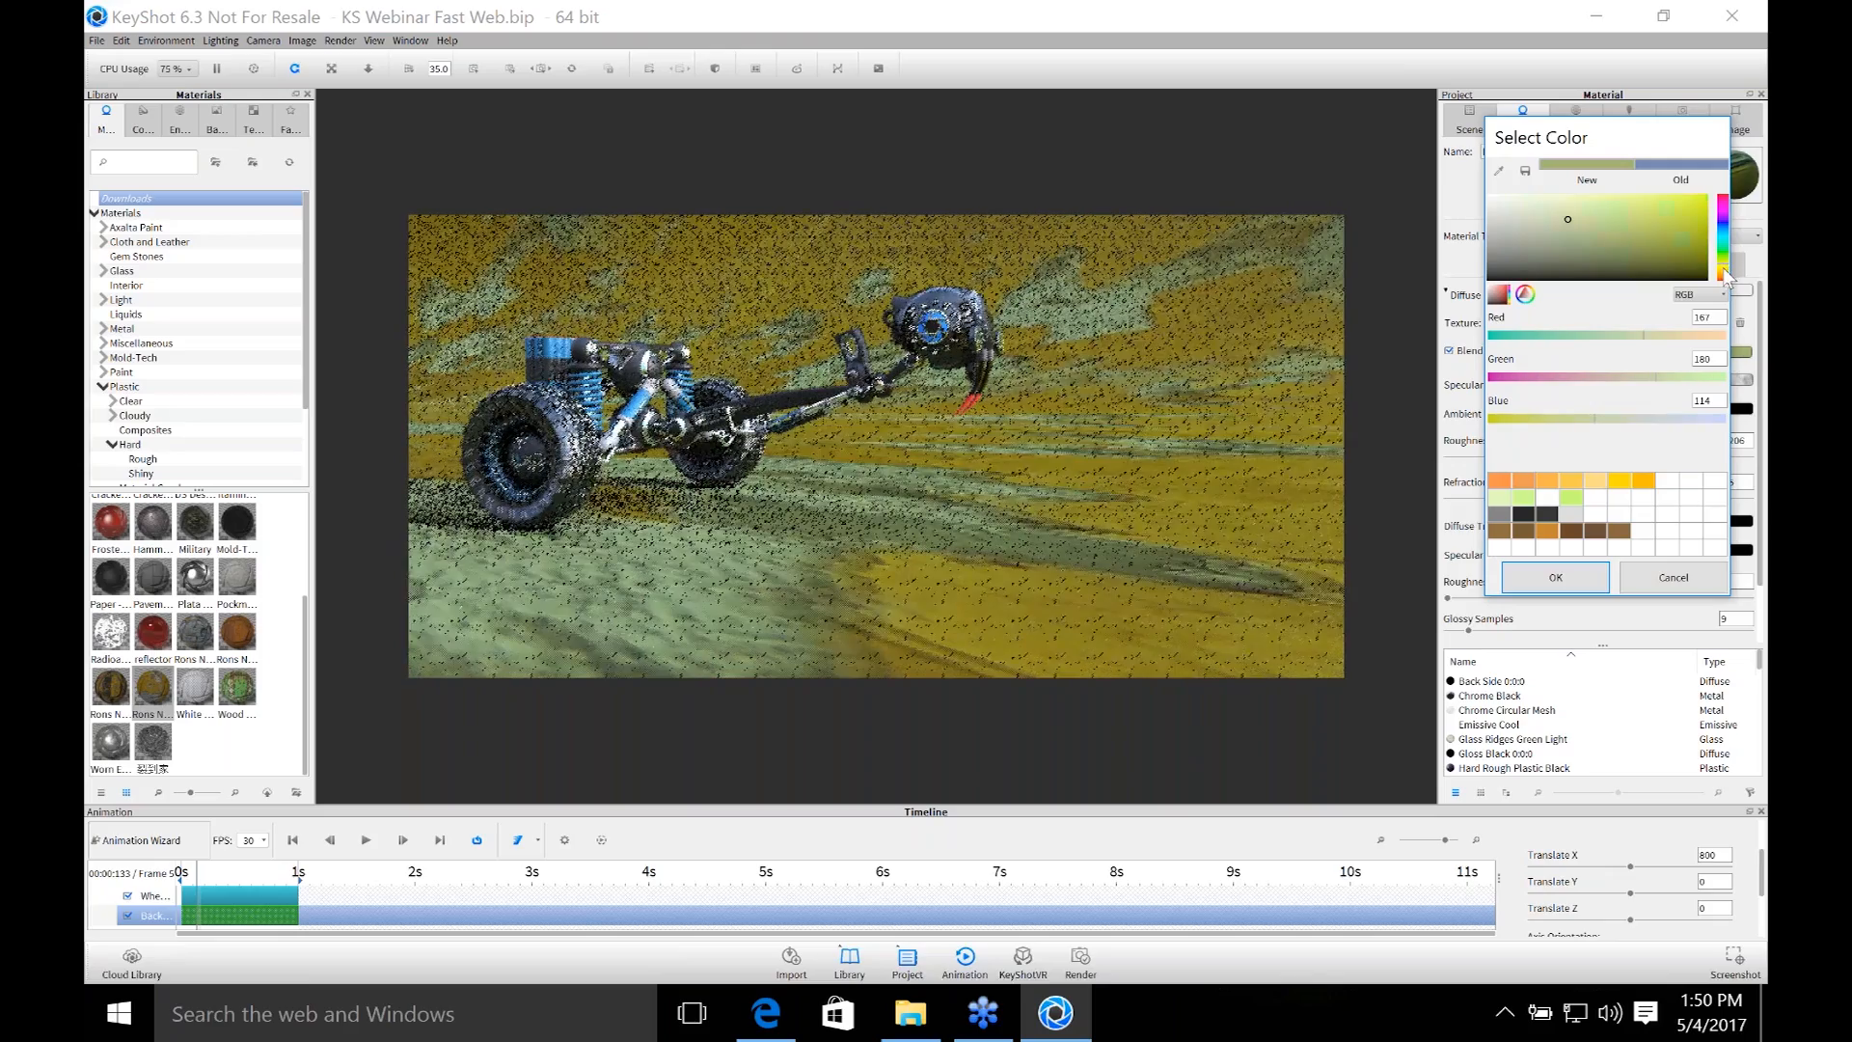
left_click(1678, 206)
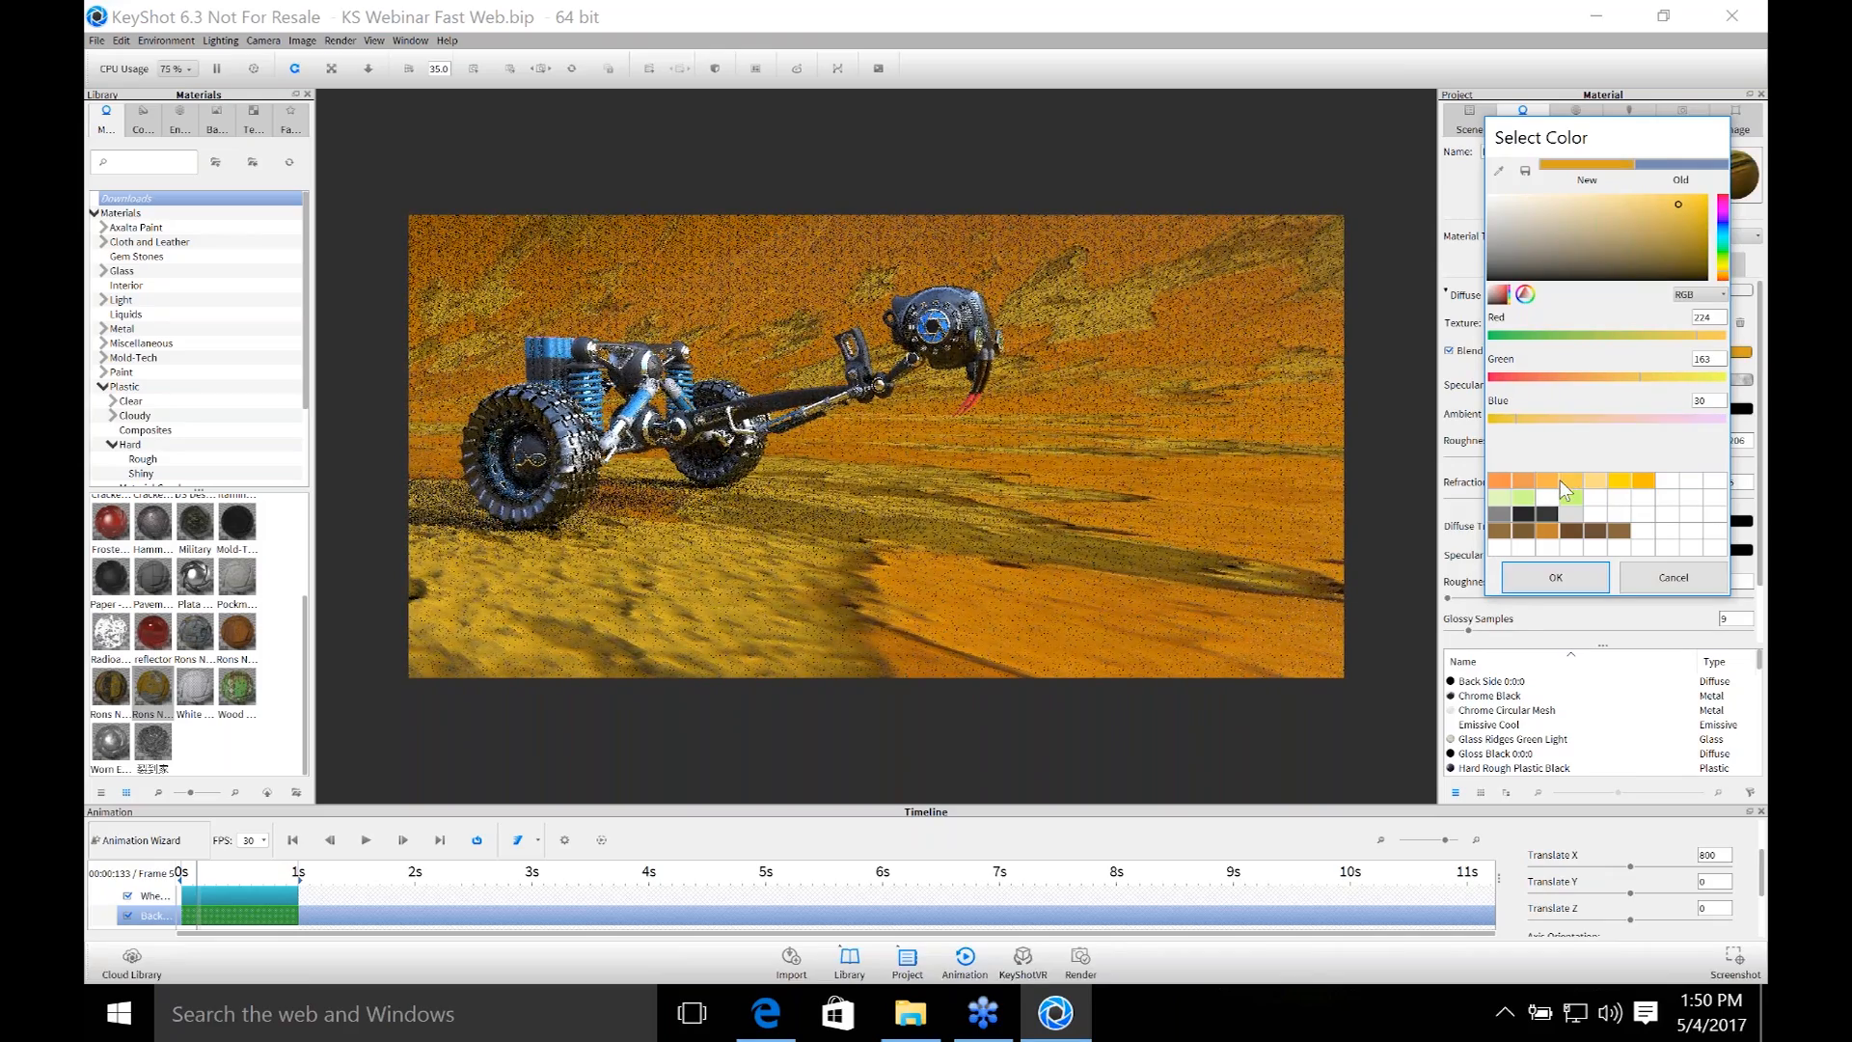
left_click(1522, 579)
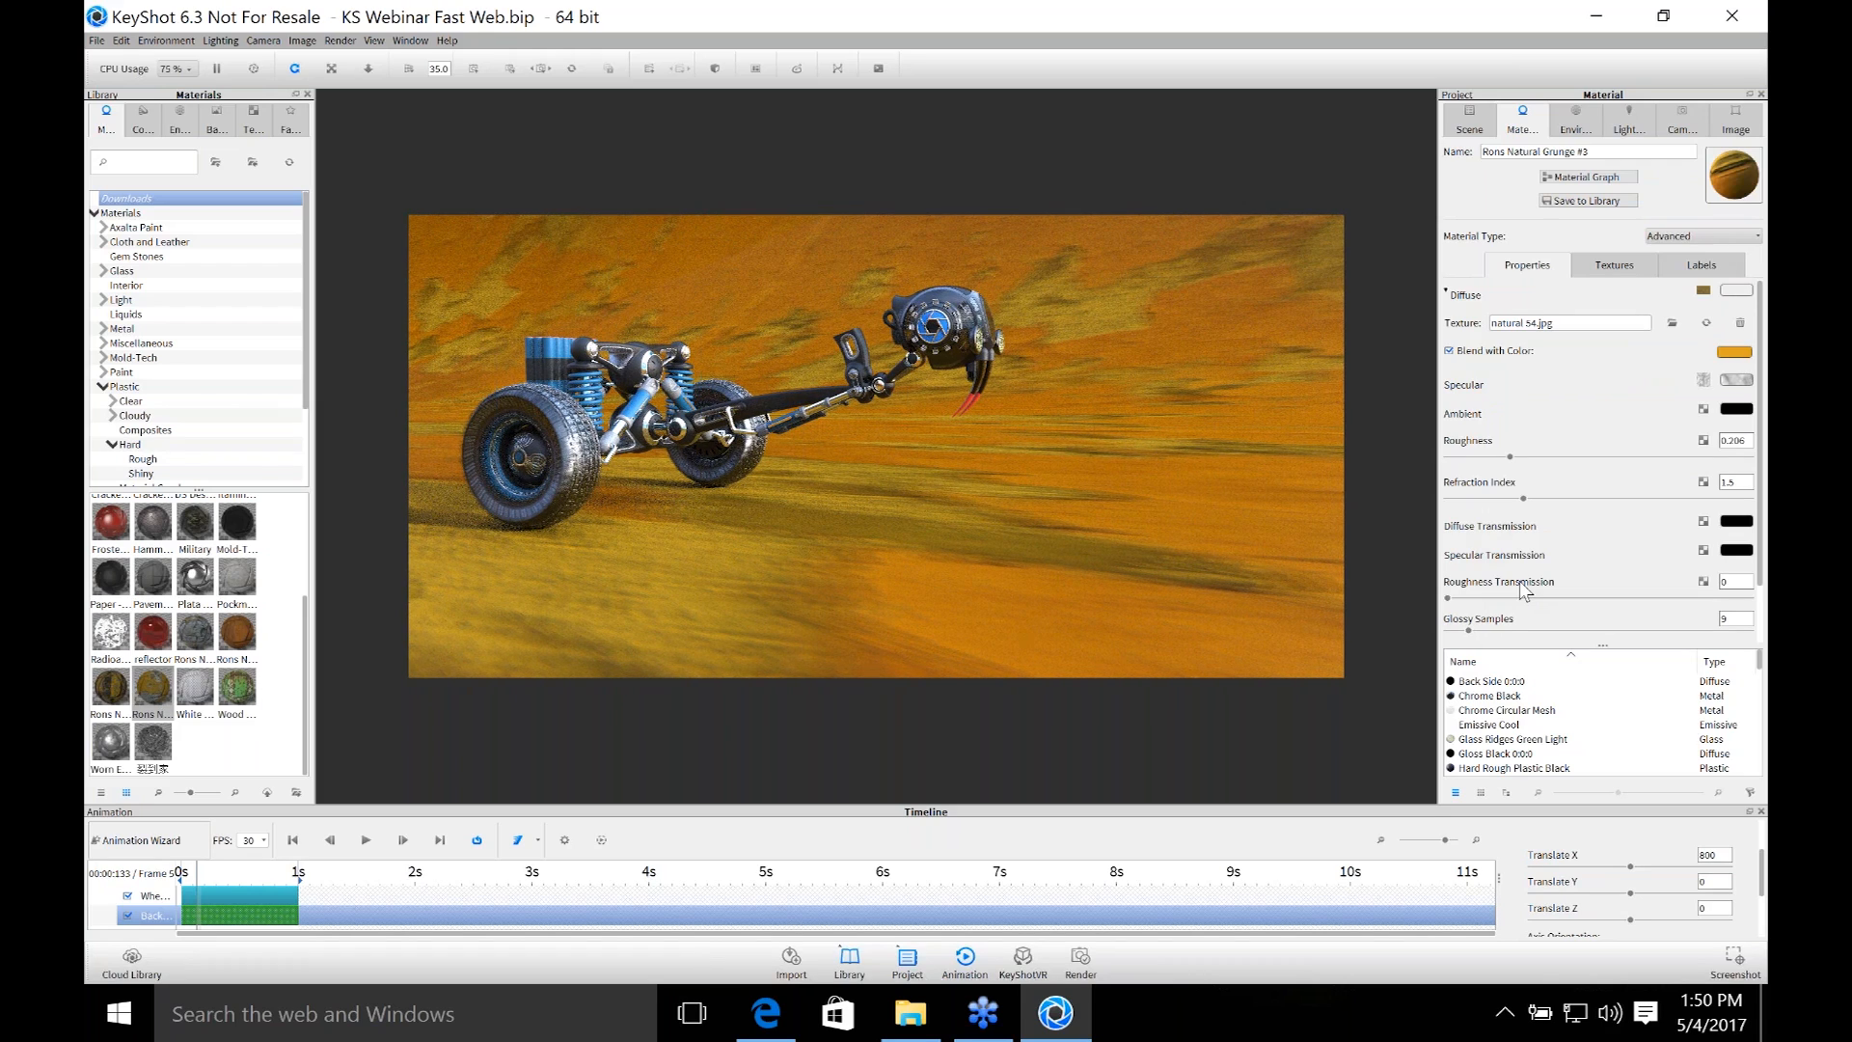
Set the camera's focal length to 75 and reframe the vehicle closer in the view.
double_click(443, 71)
type("75.0")
key("Return")
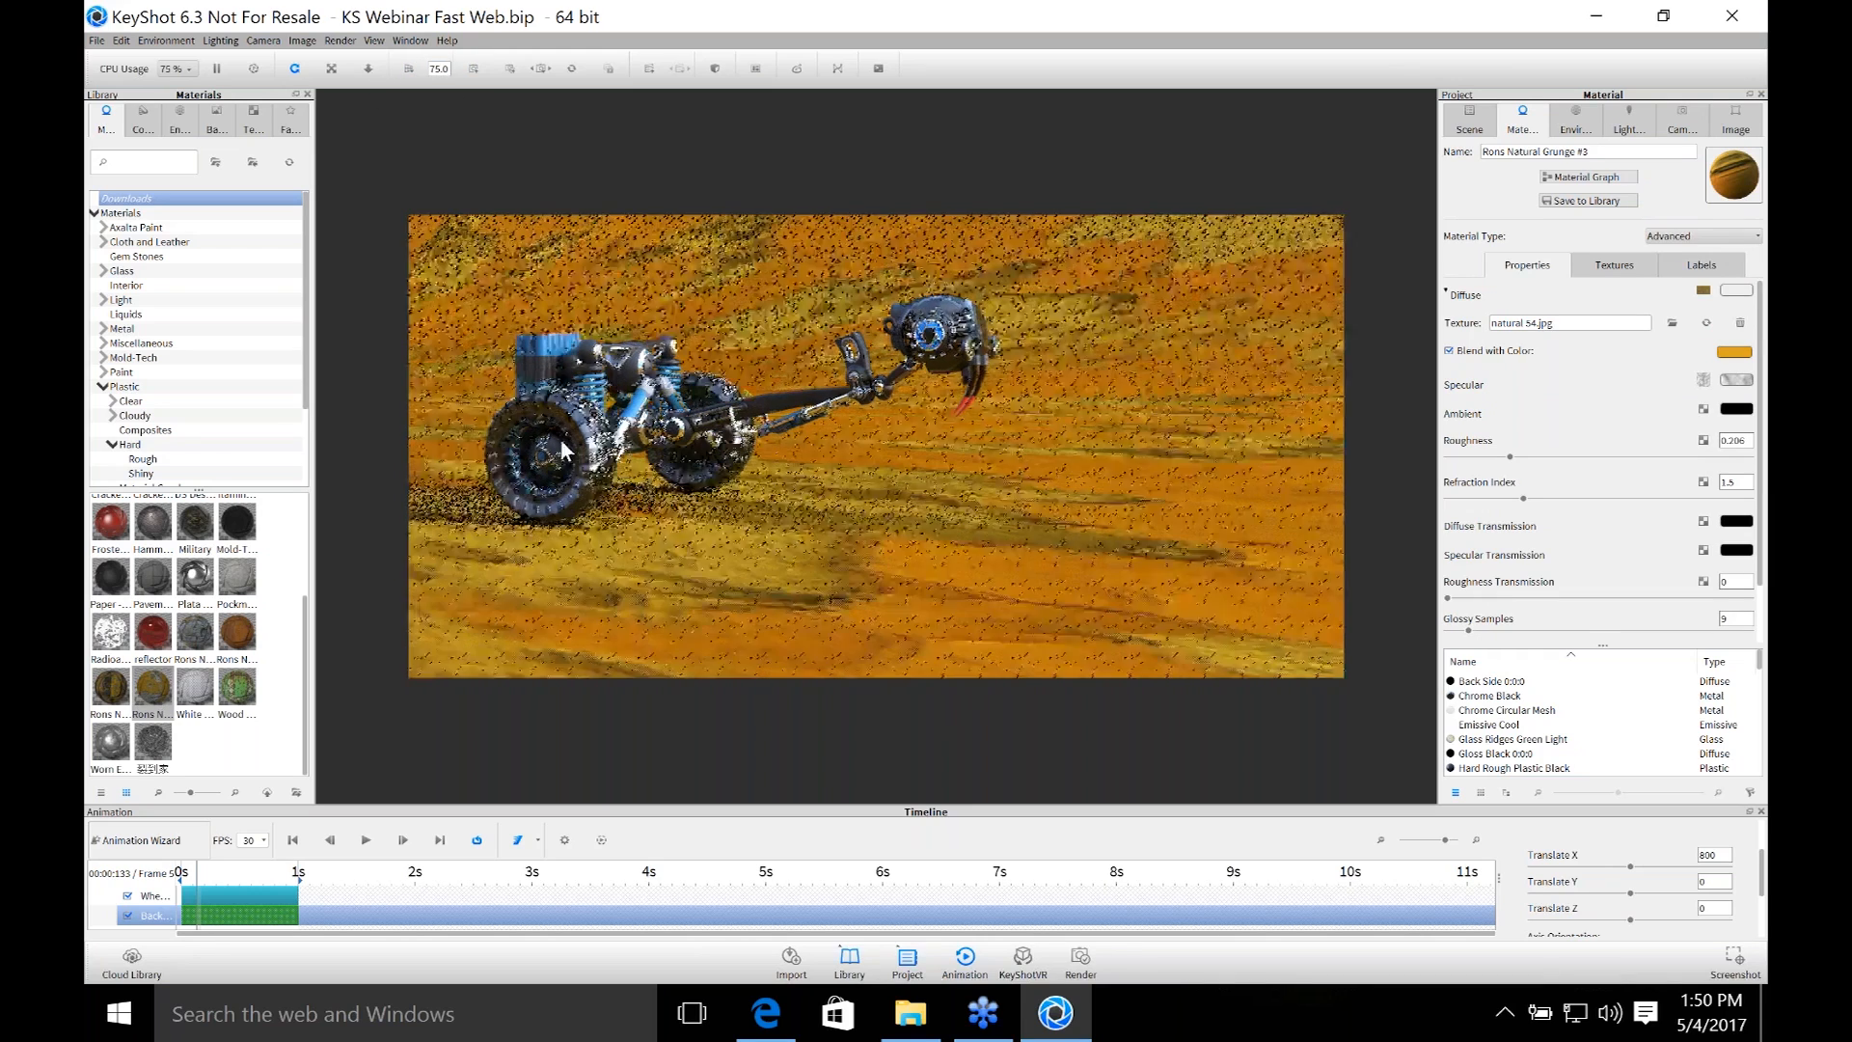
scroll(736, 474, "up", 2)
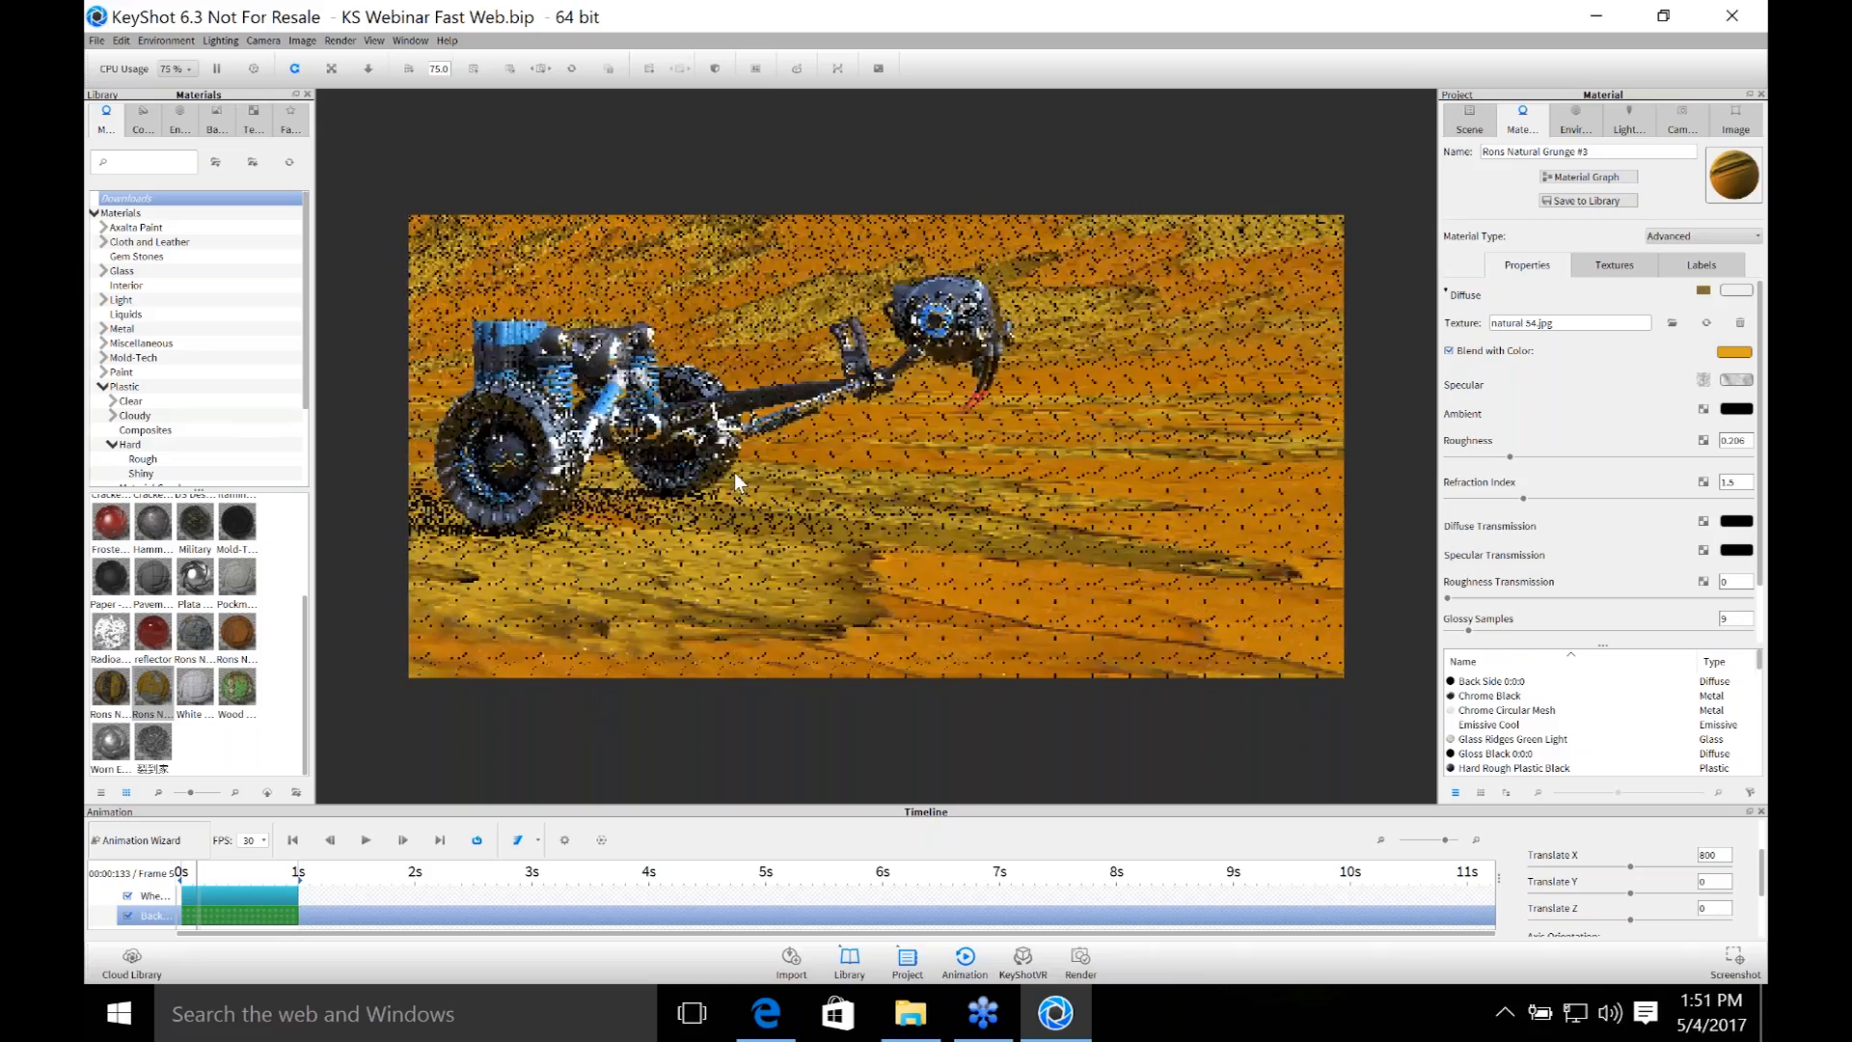
left_click_drag(791, 469, 826, 494)
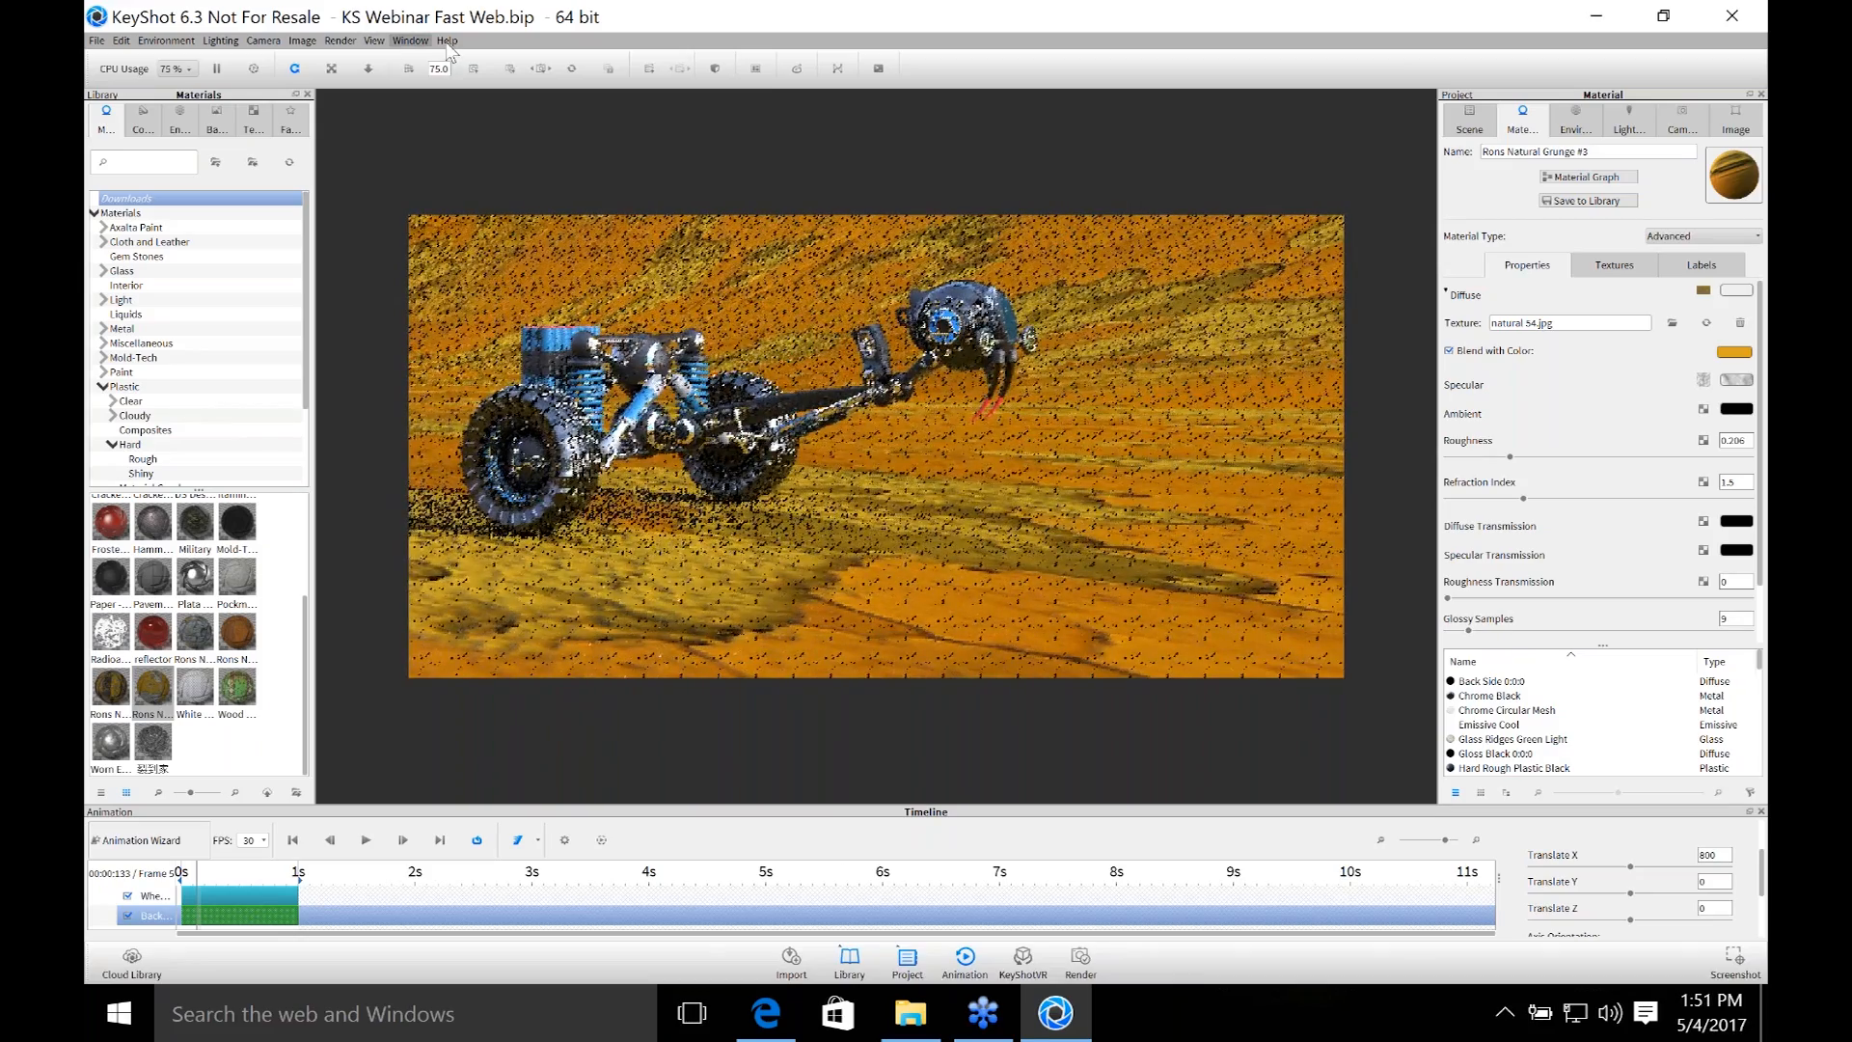
Set the camera's focal length to 25 and orbit the view around the vehicle.
double_click(446, 72)
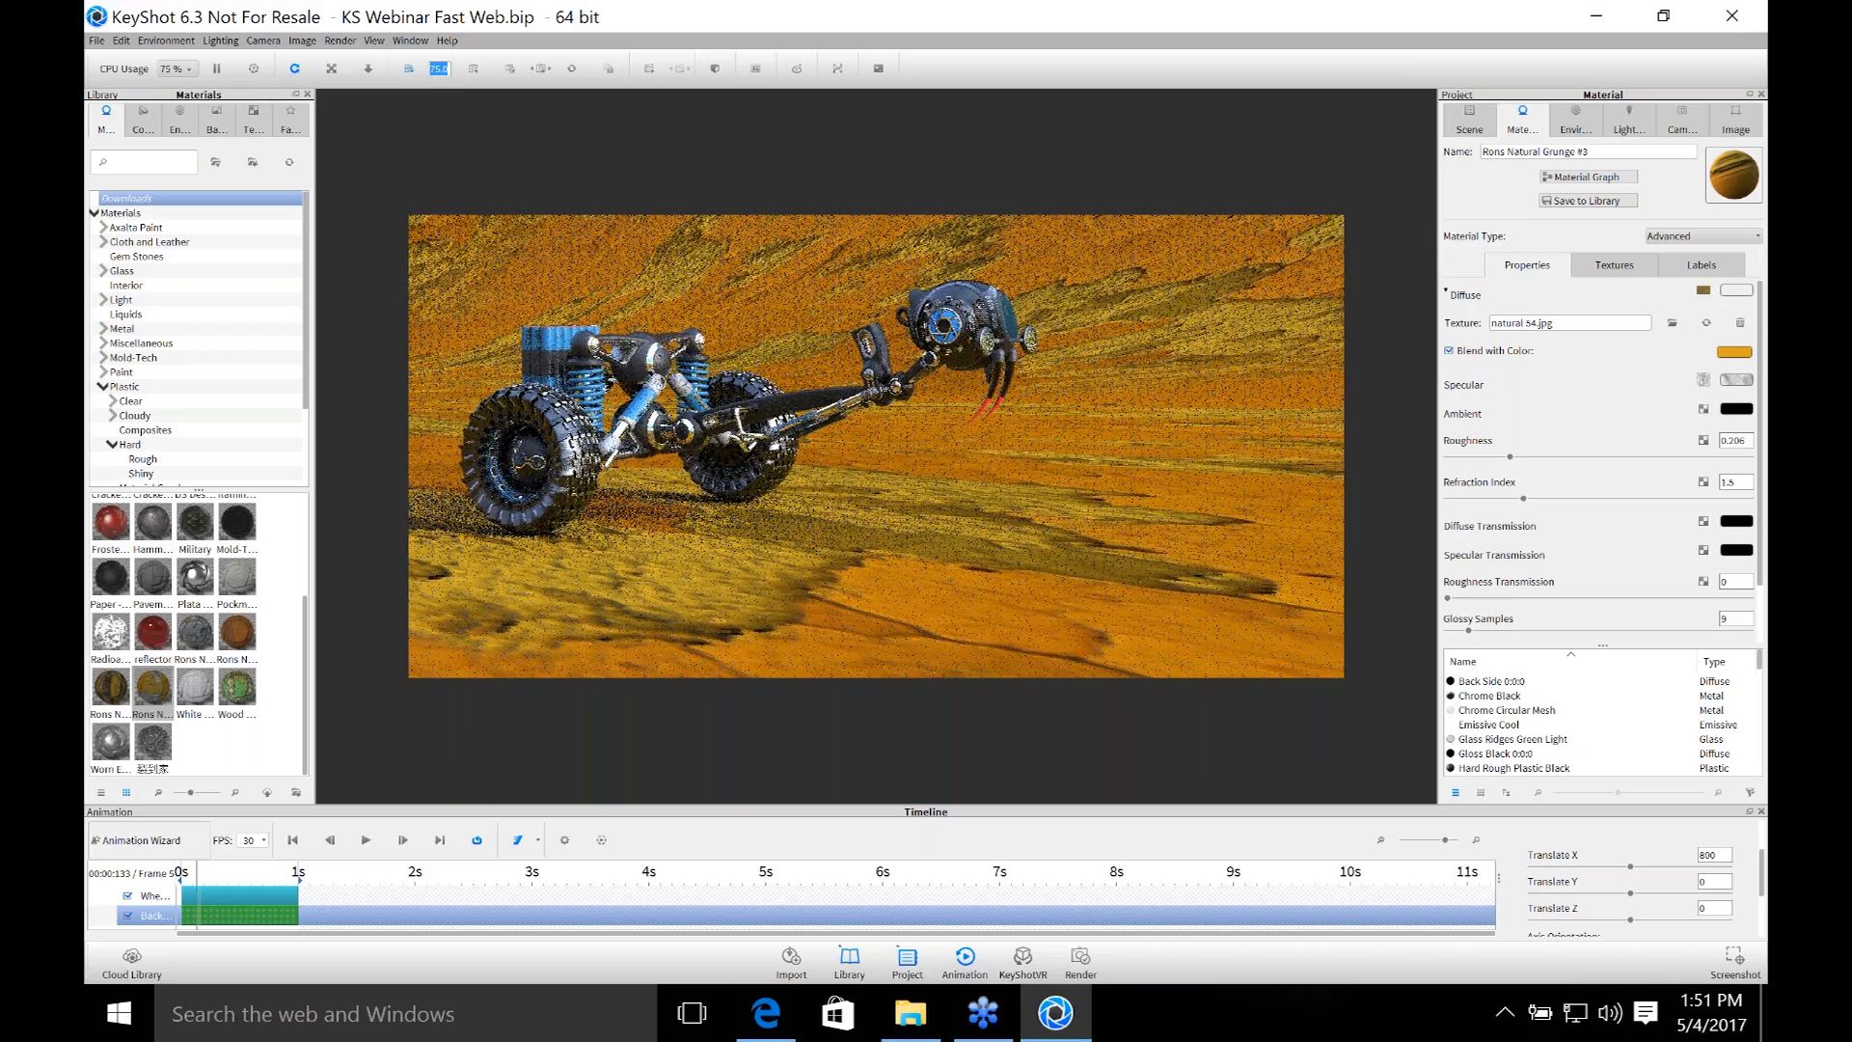
type("2")
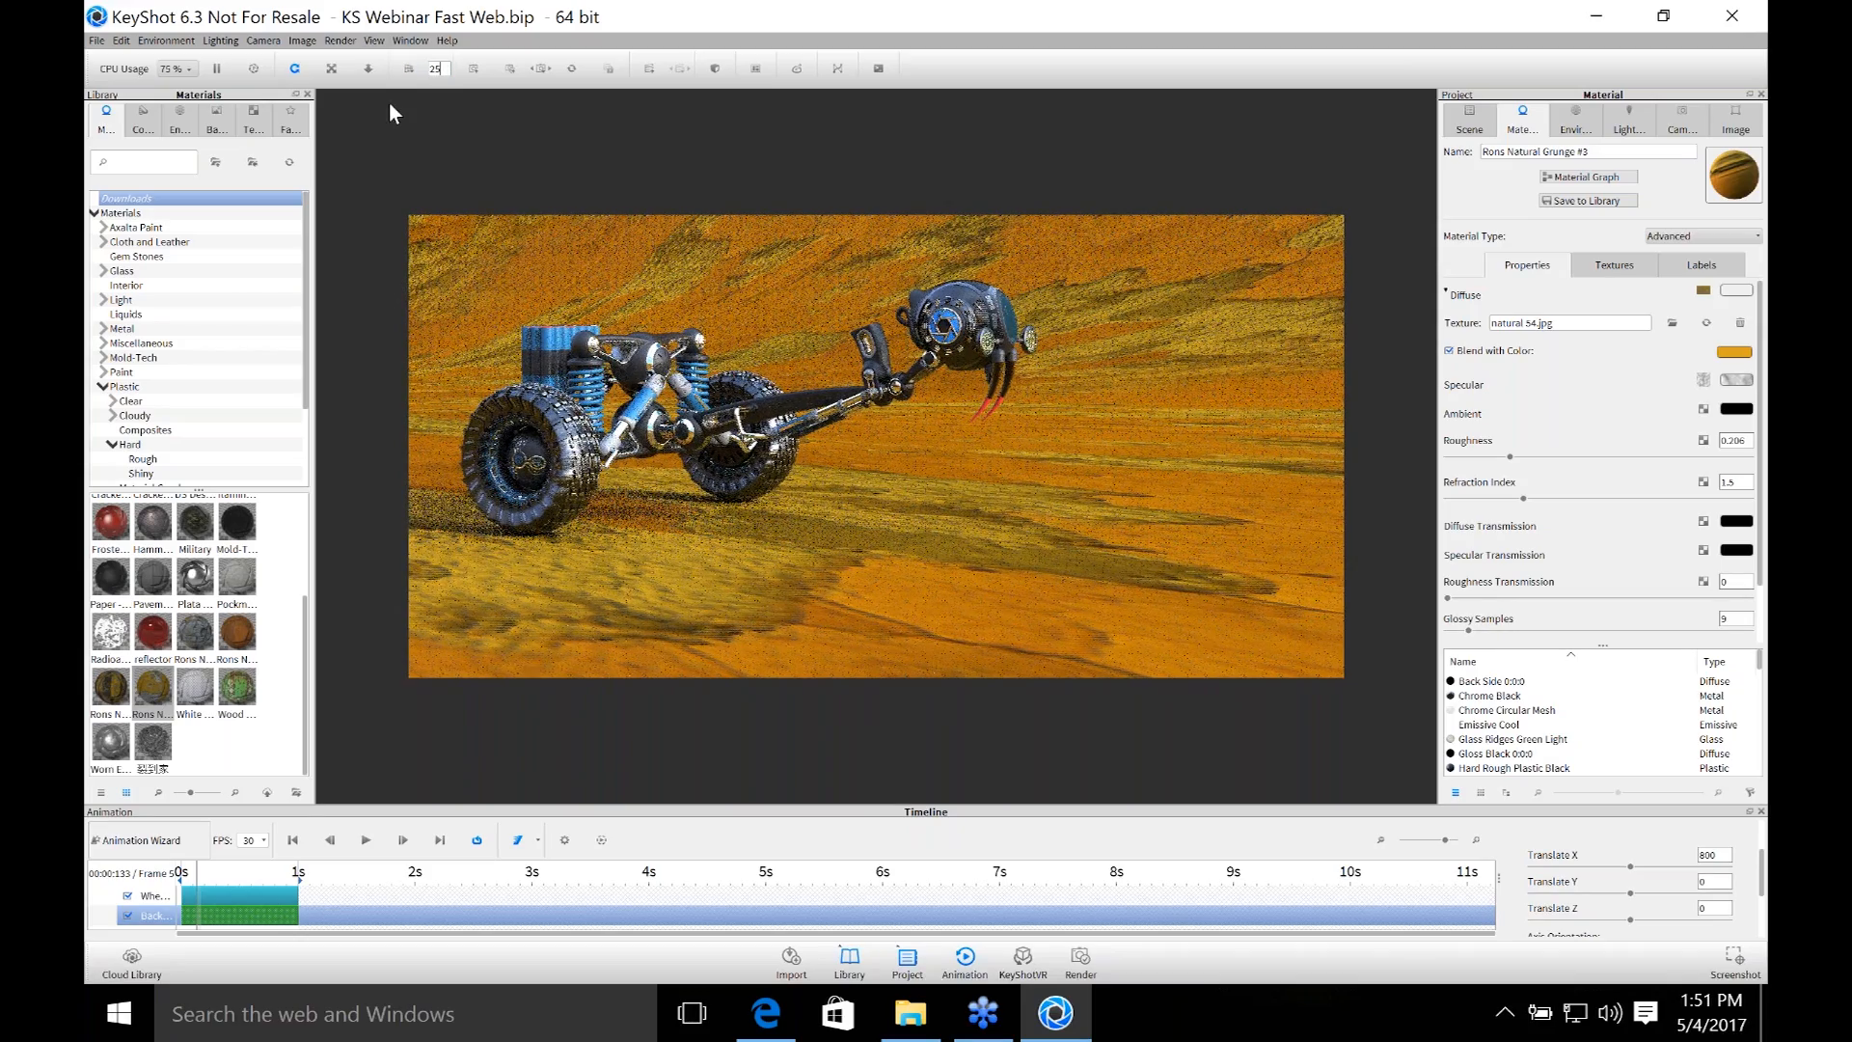
type("5")
key("Return")
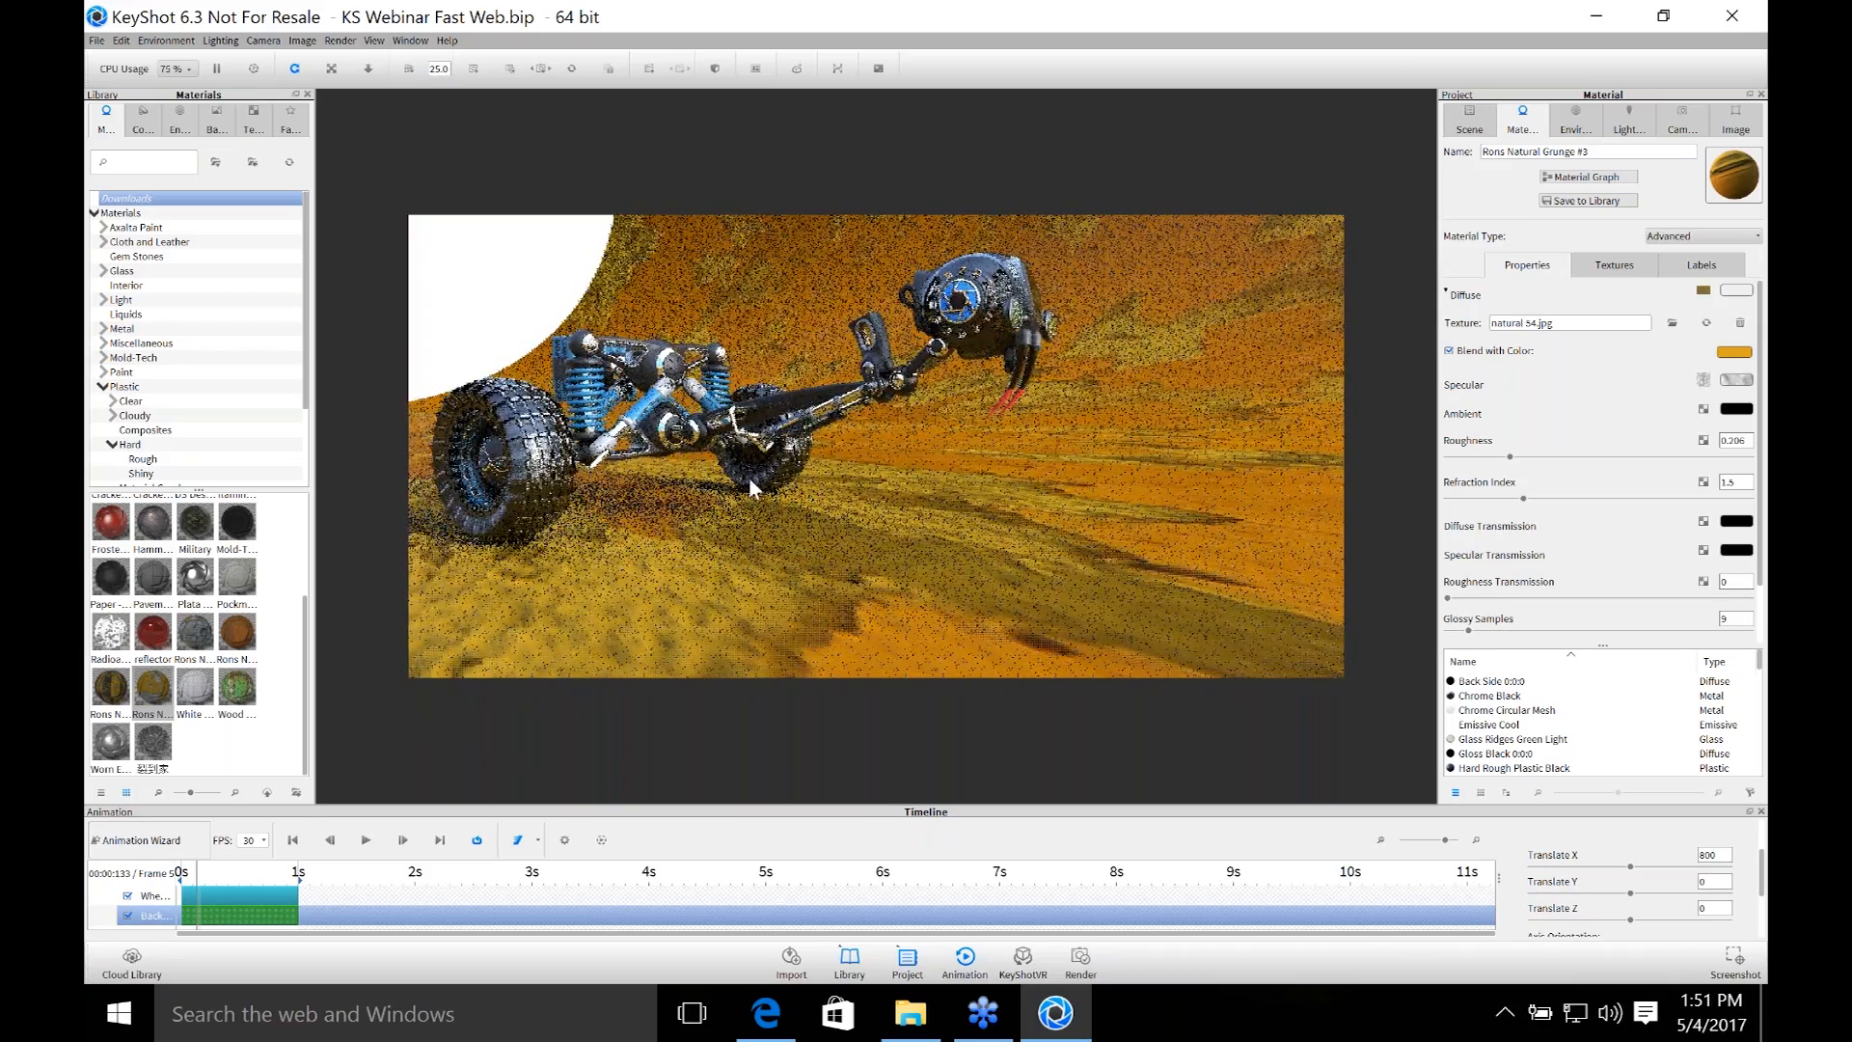
left_click_drag(749, 476, 797, 480)
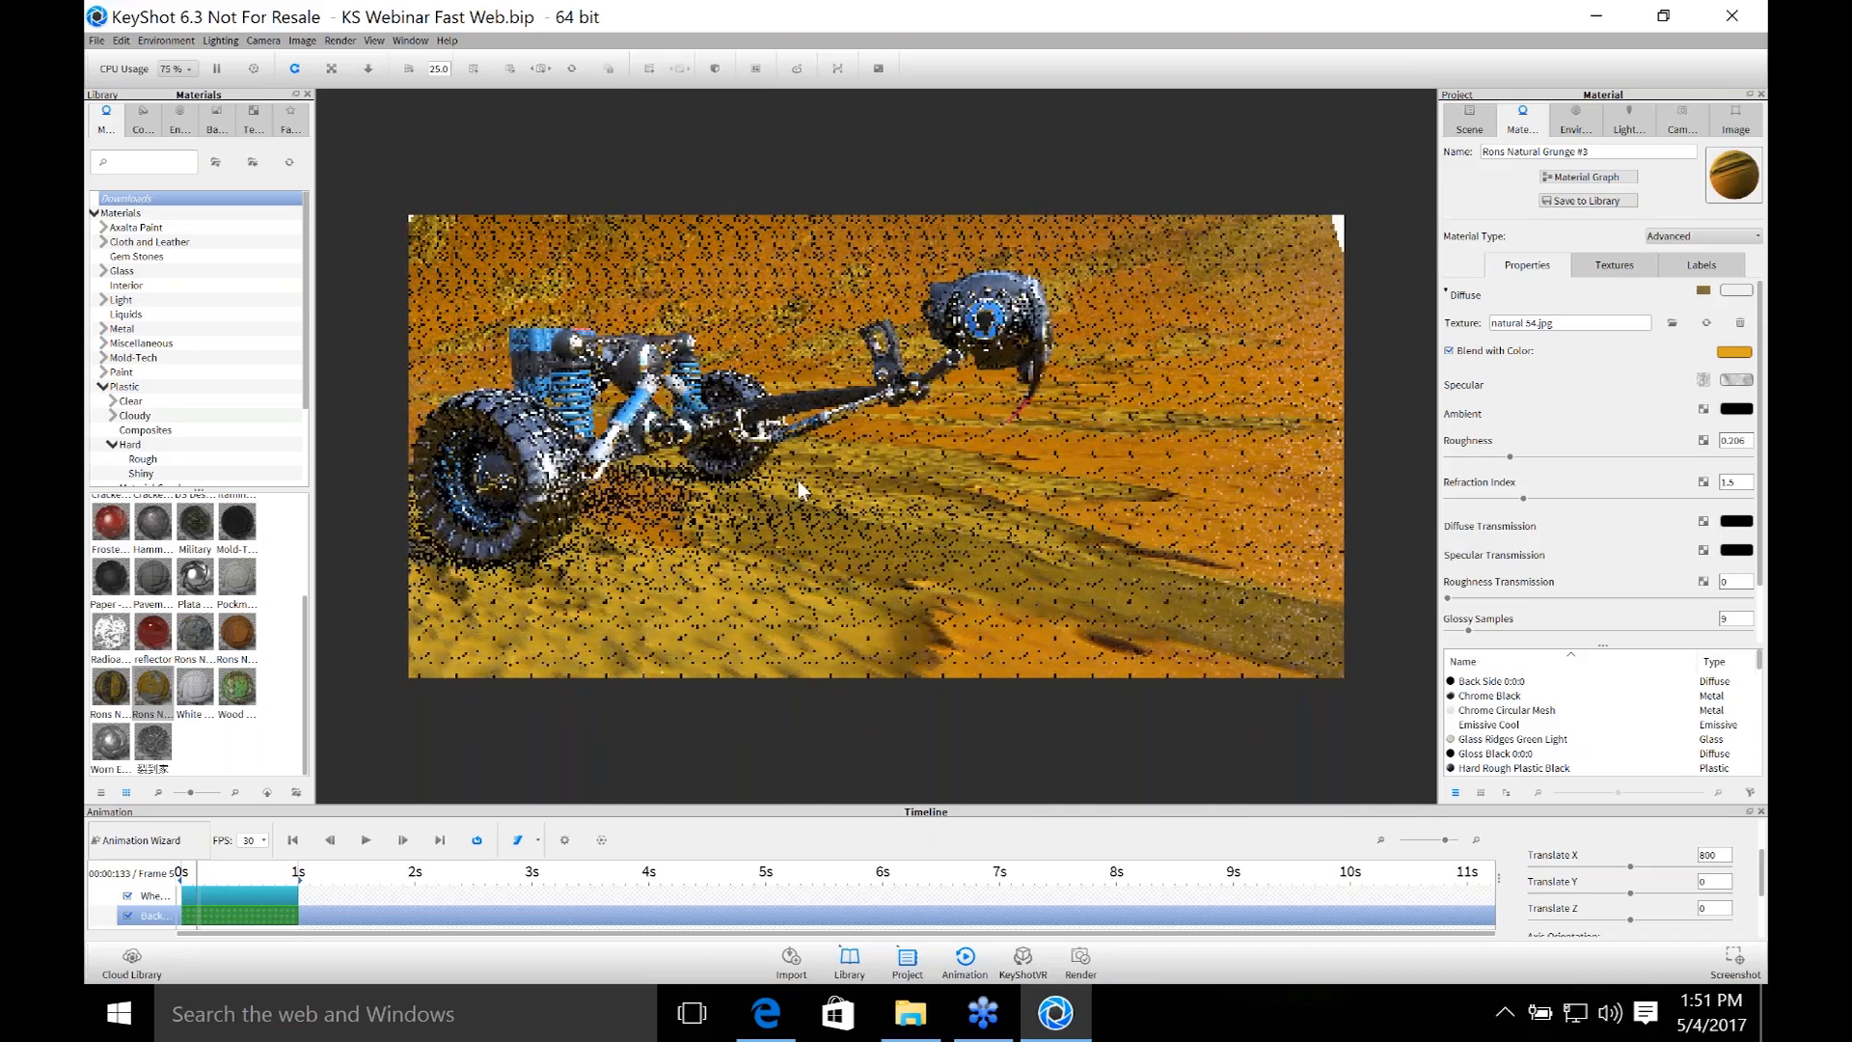
Set the camera's focal length to 40 for the vehicle shot.
double_click(422, 67)
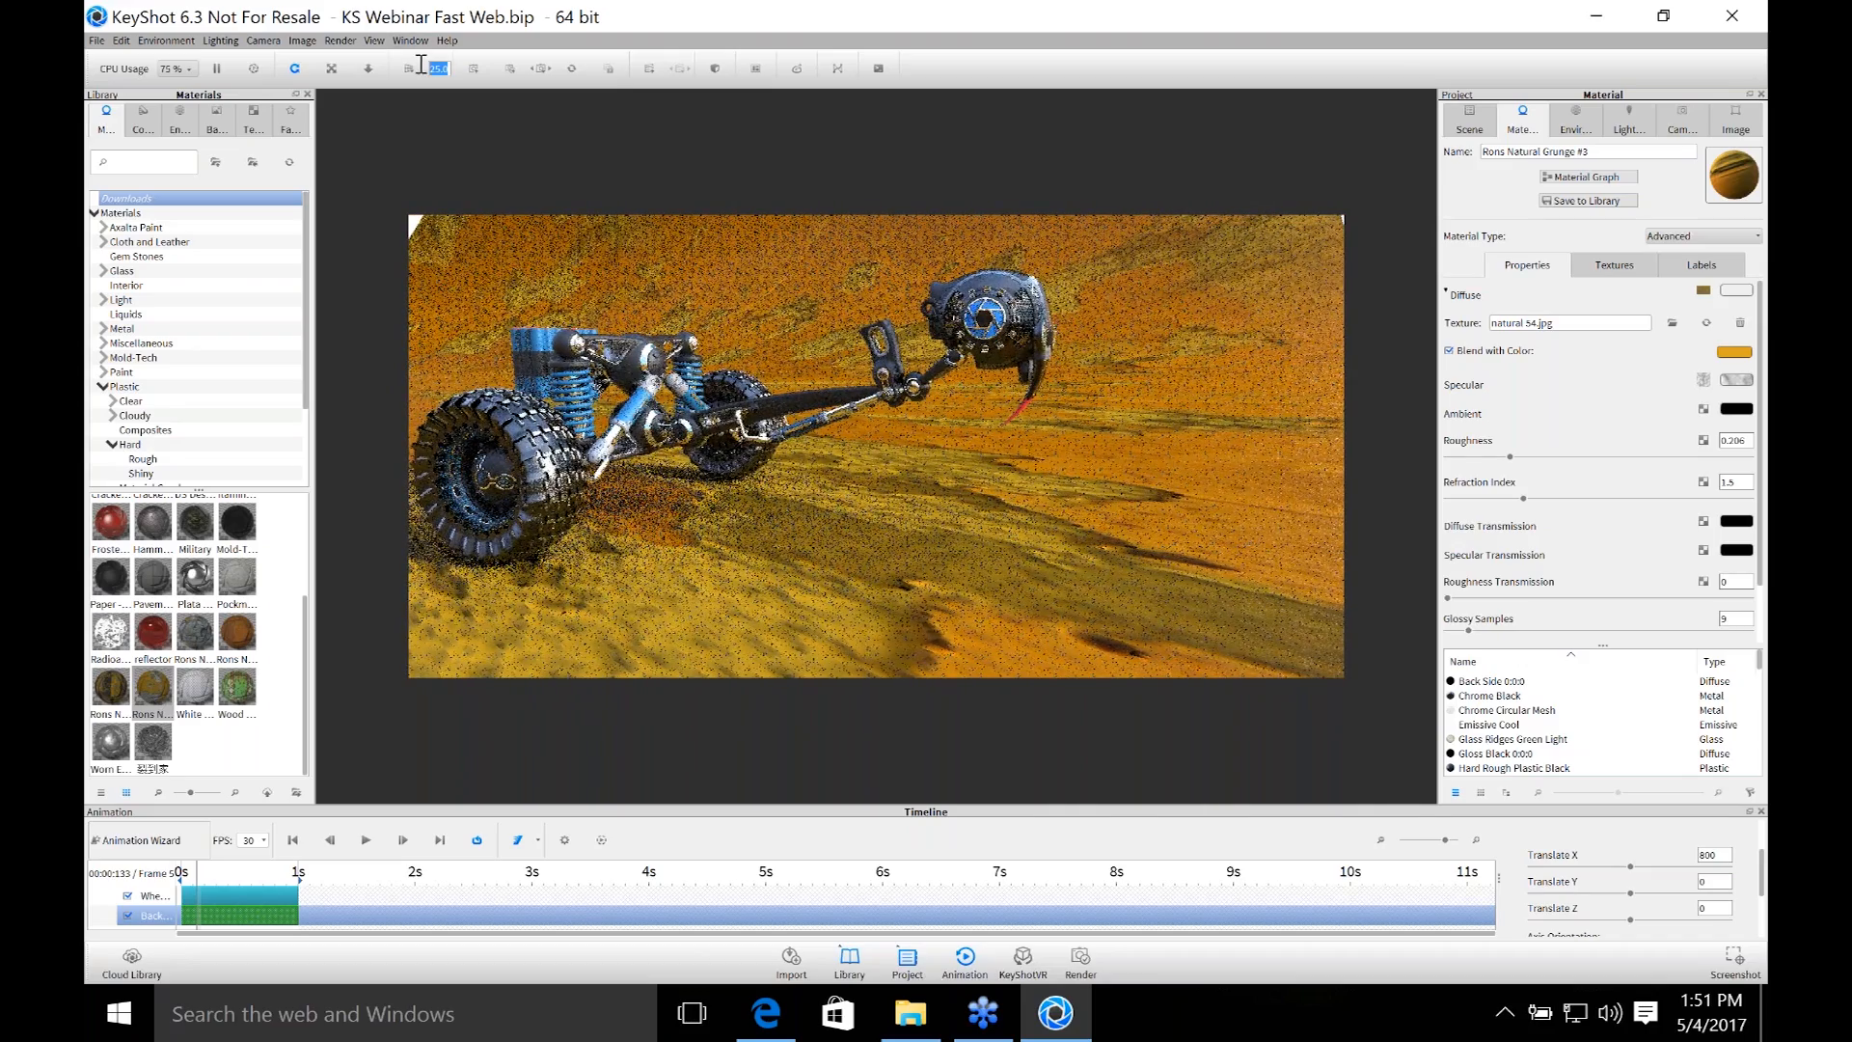
type("40")
key("Return")
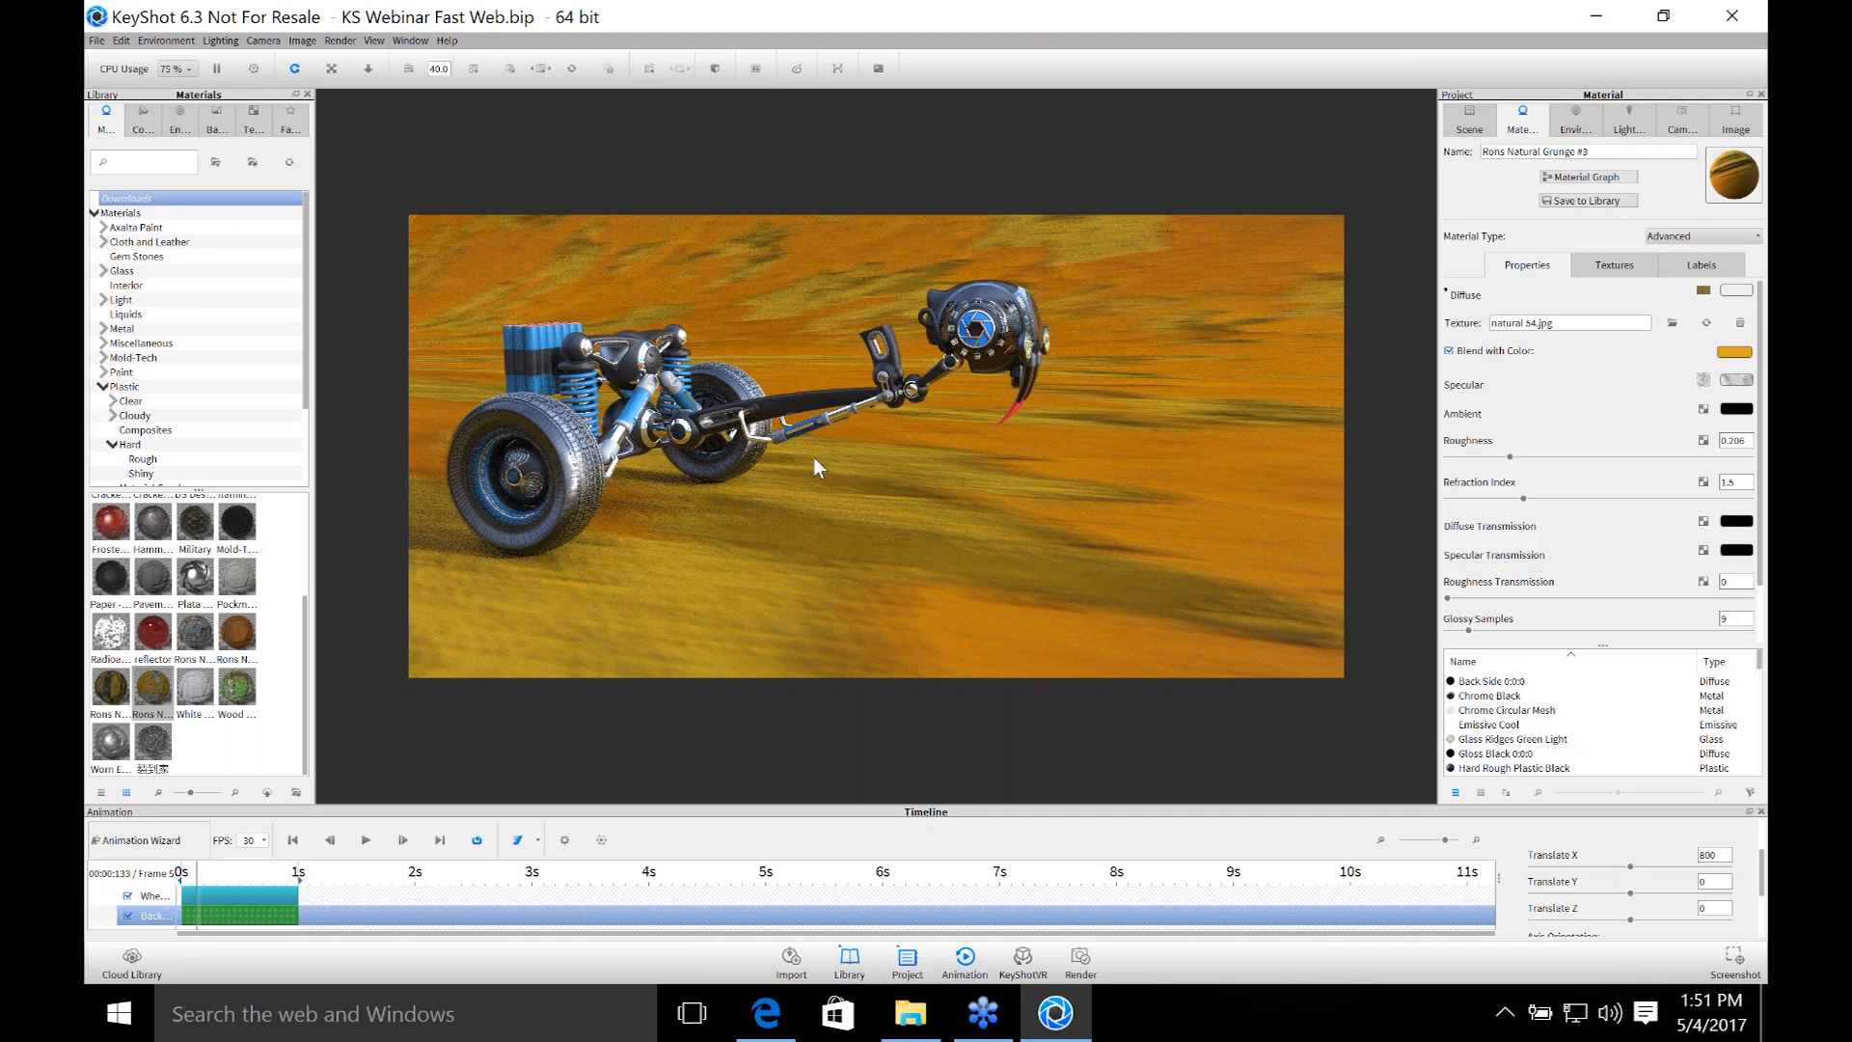
Open the render settings and set the still image's resolution width to 3000 pixels.
left_click(1081, 957)
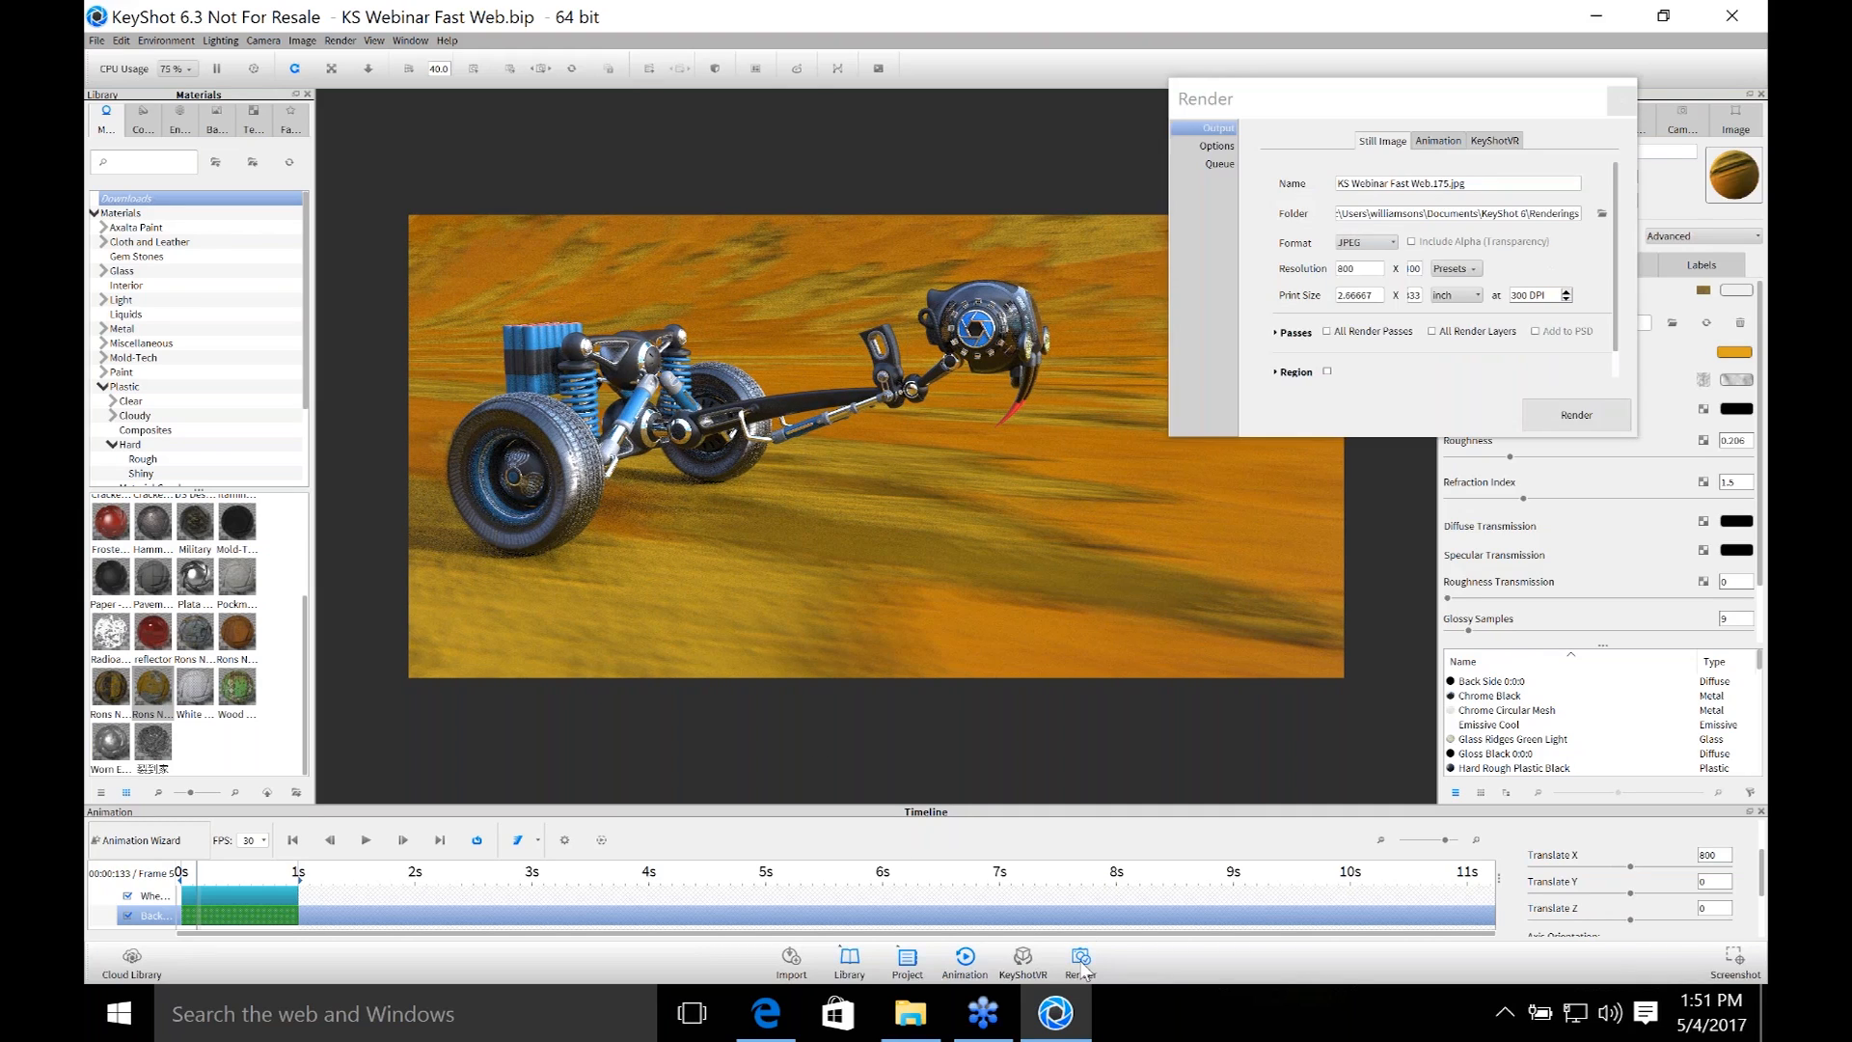
left_click(1367, 274)
double_click(1366, 274)
type("3")
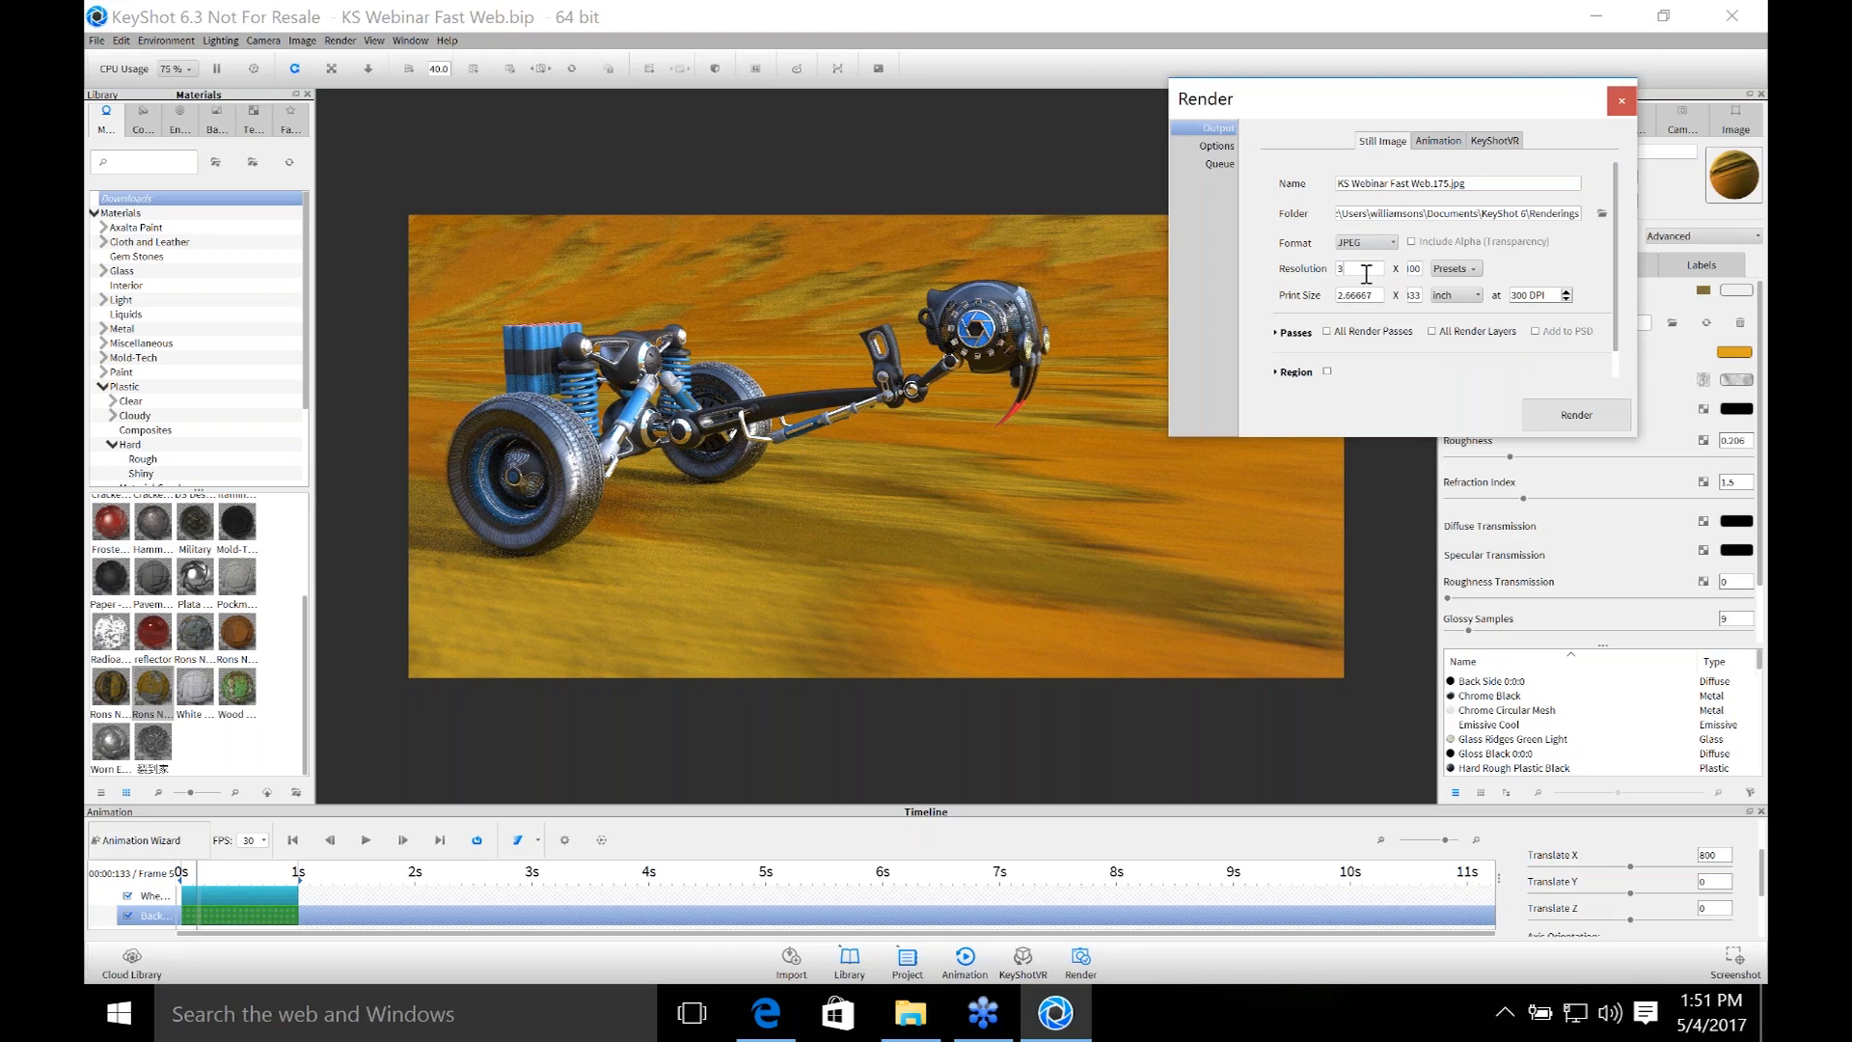
type("000")
key("Return")
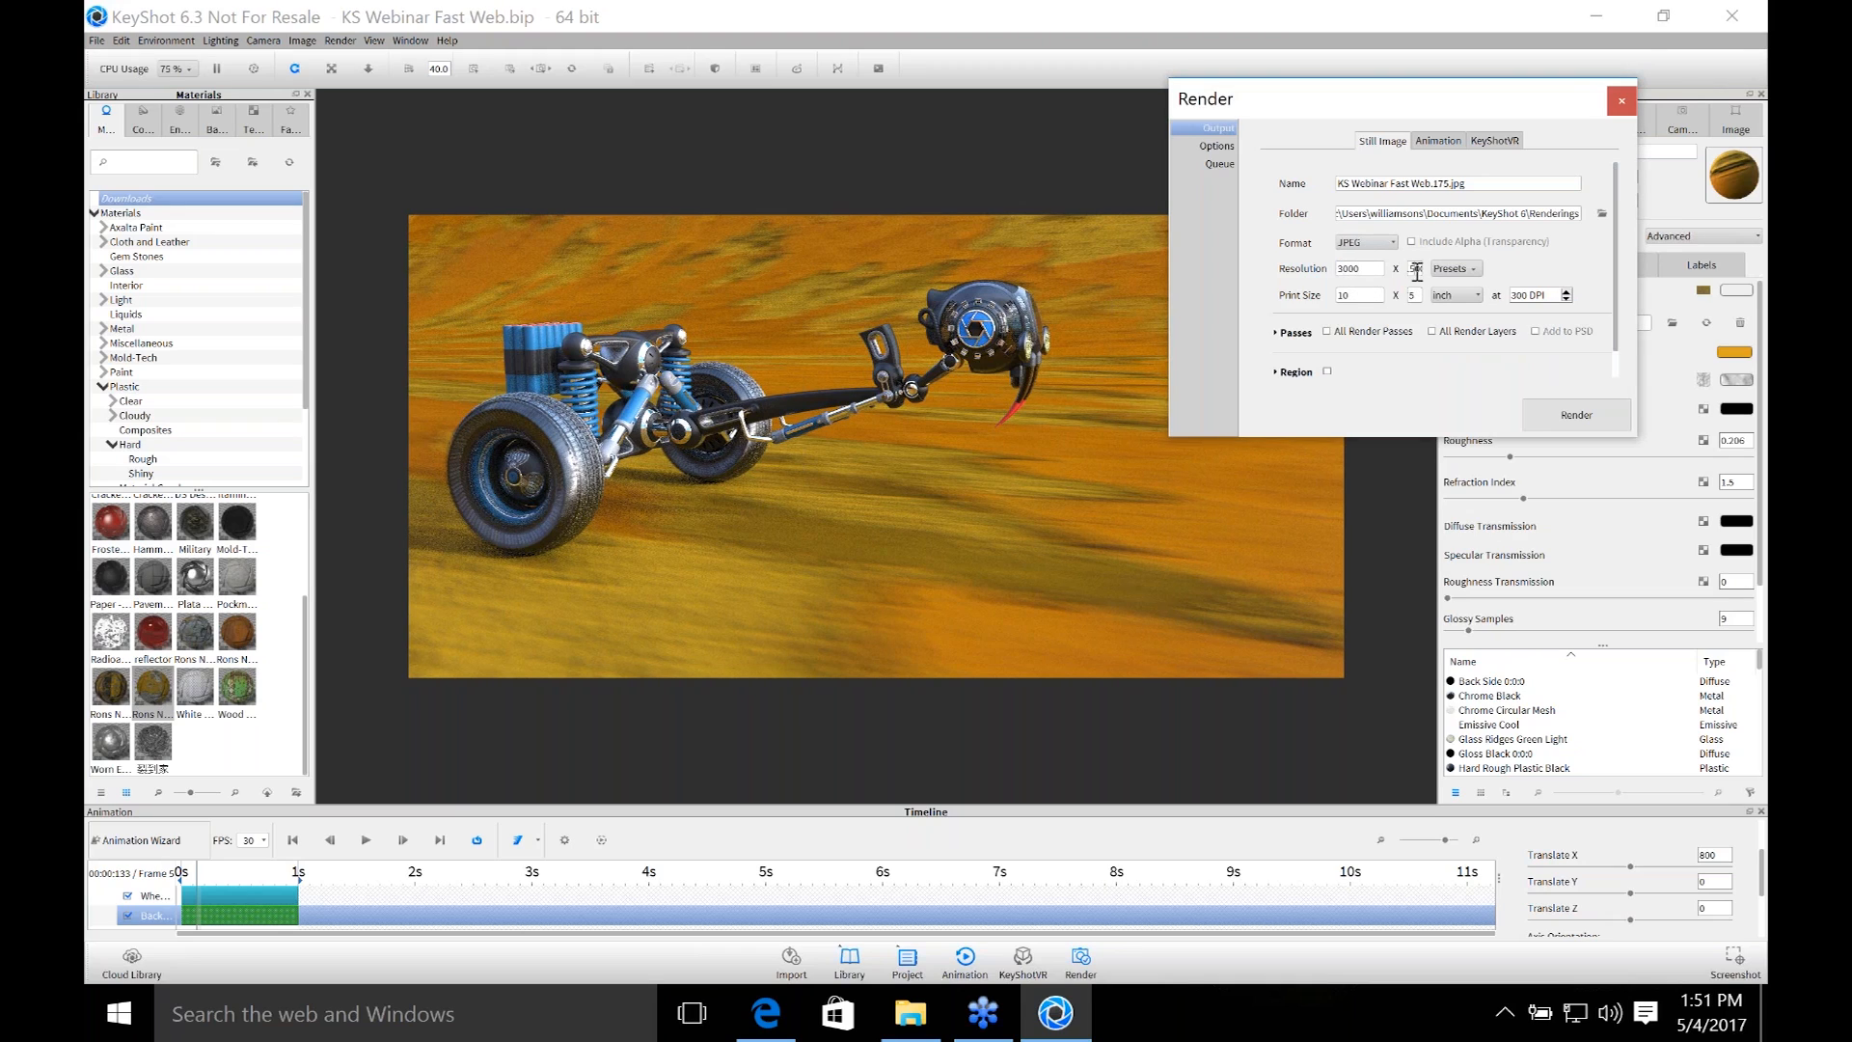
Set the render quality to Maximum Time with a limit of 1 hour, 0 minutes and 0 seconds.
left_click(1222, 151)
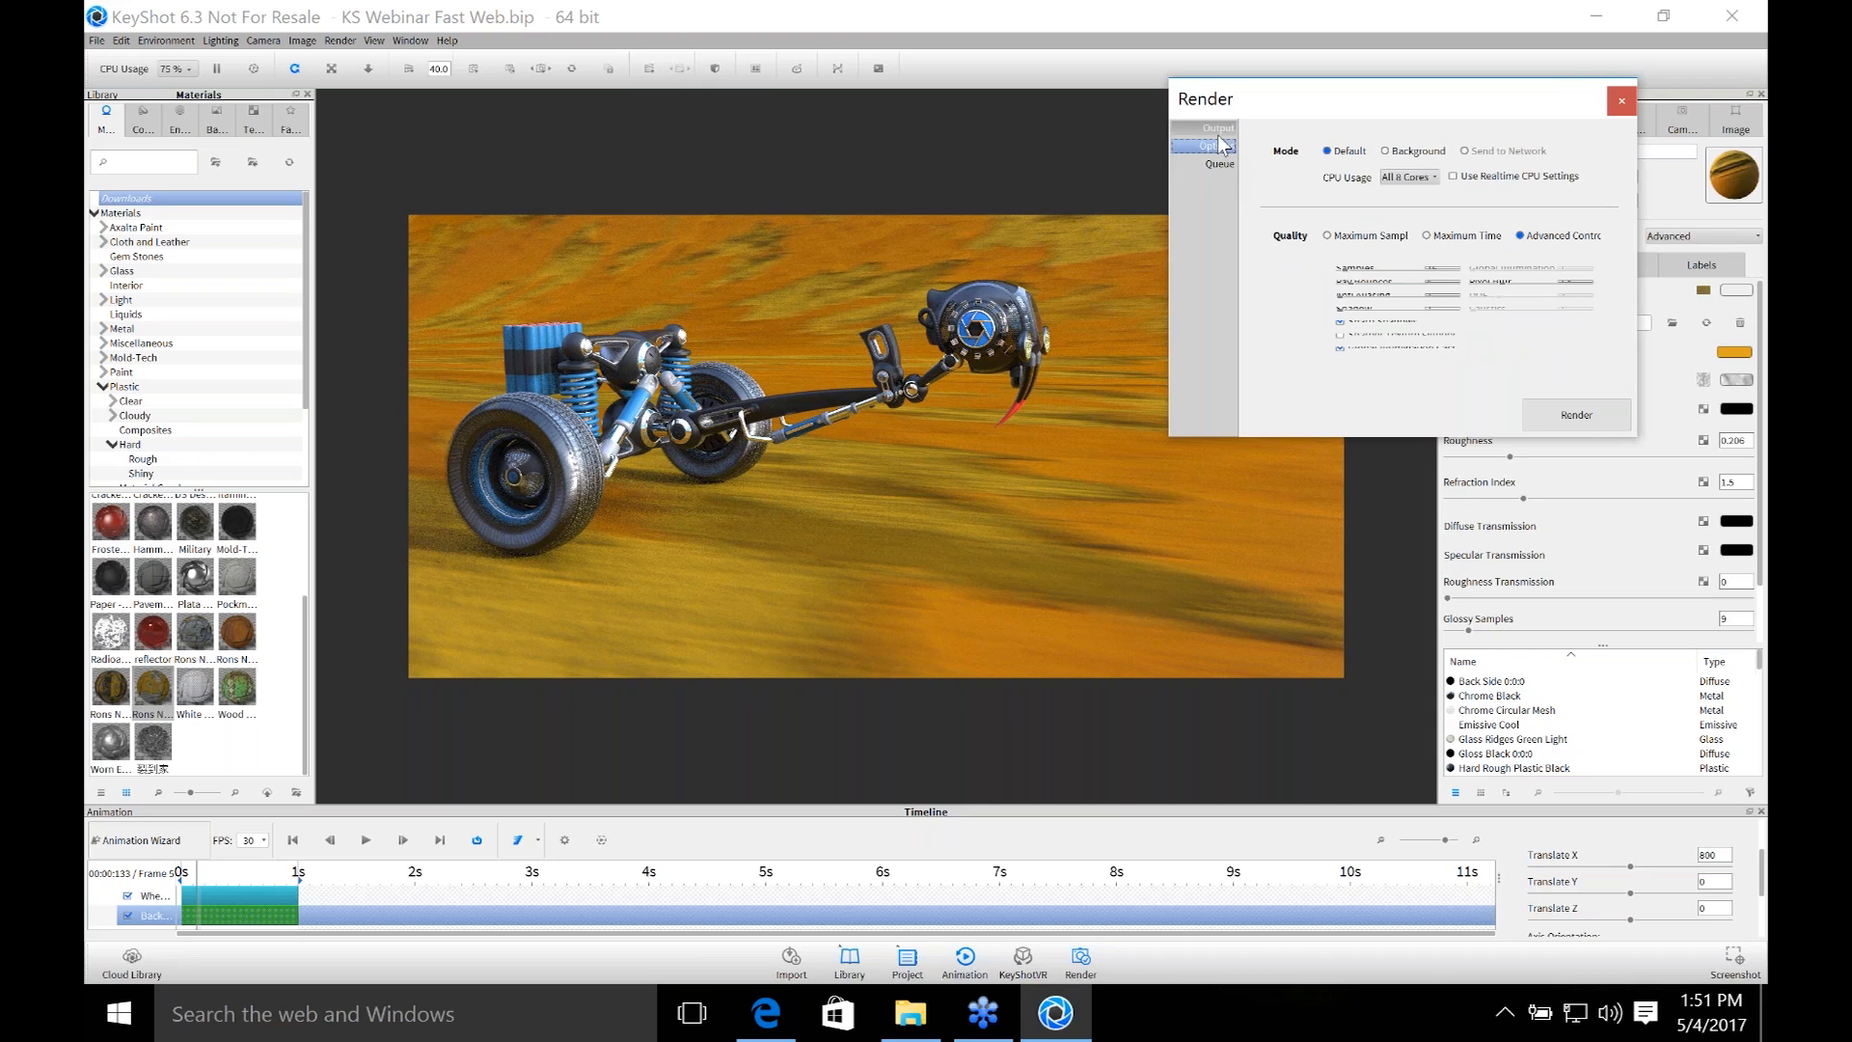
left_click(1426, 238)
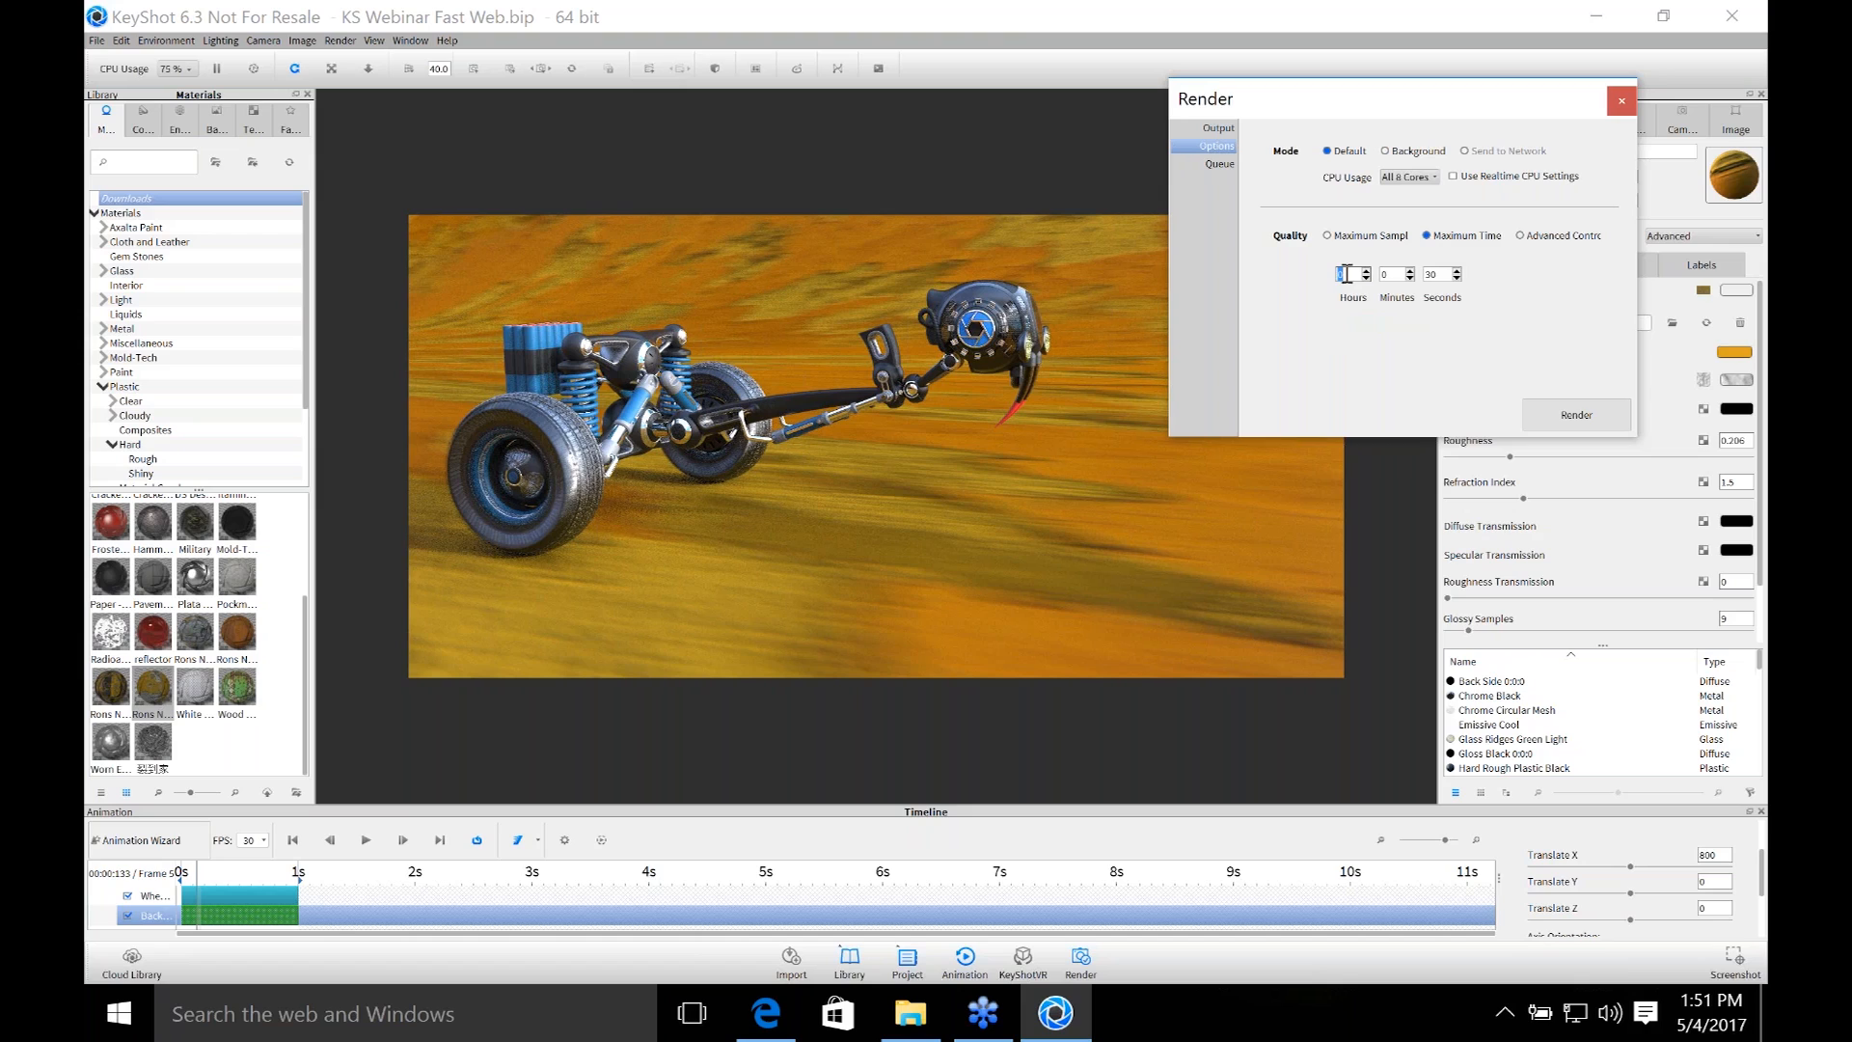
type("1")
double_click(1431, 274)
type("0")
Add the vehicle scene to the render queue as a new job.
left_click(1225, 164)
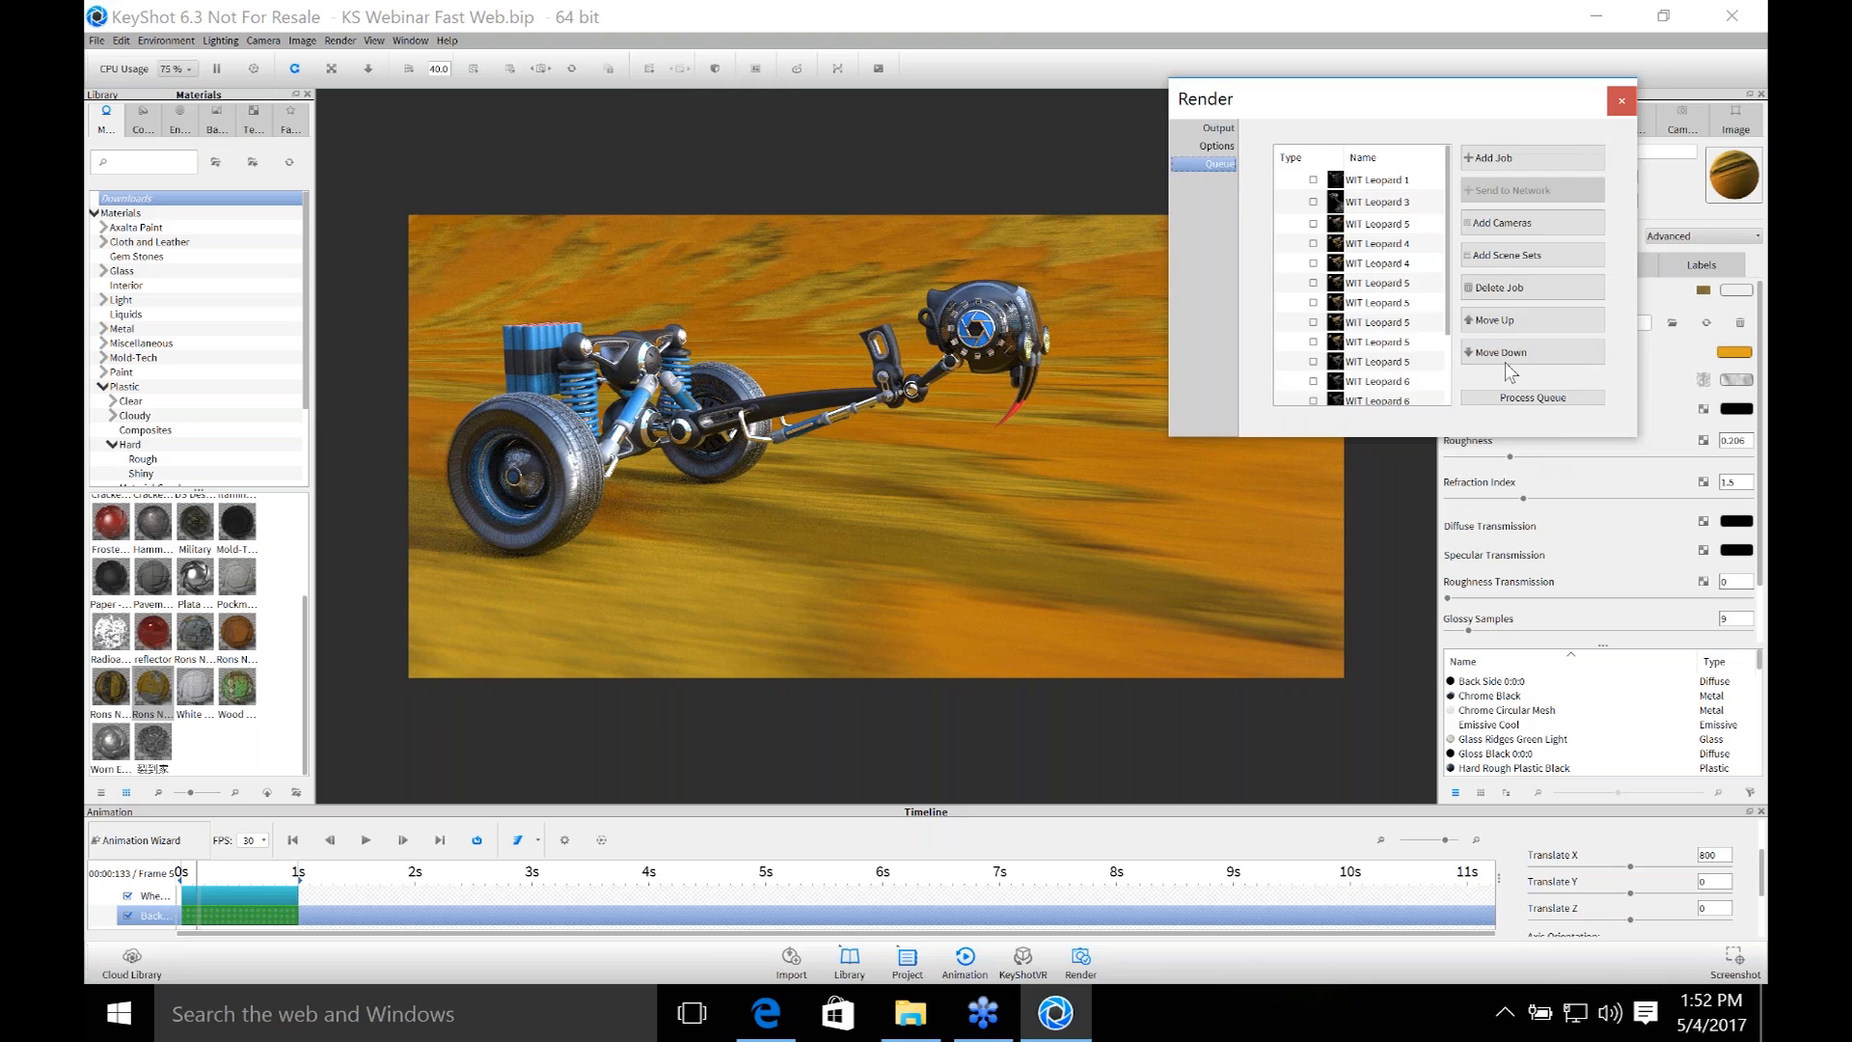
left_click(1505, 159)
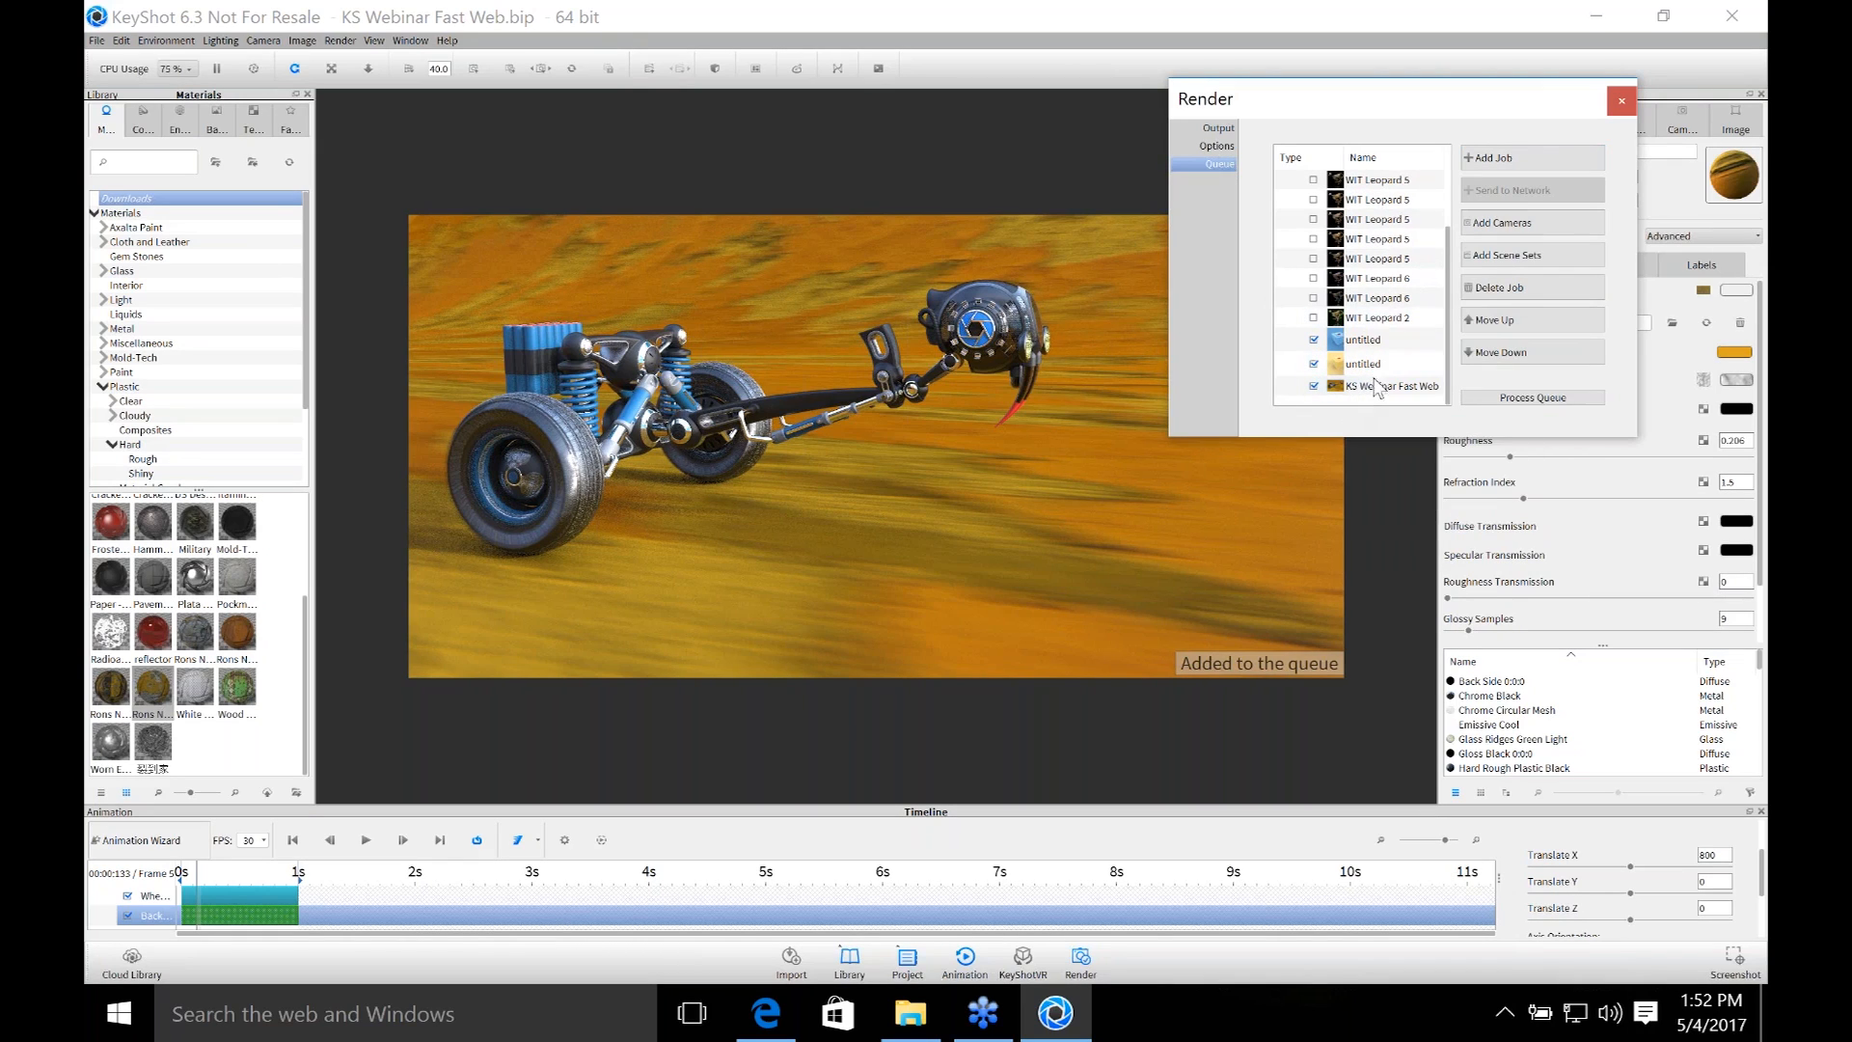
left_click_drag(1572, 112, 1599, 163)
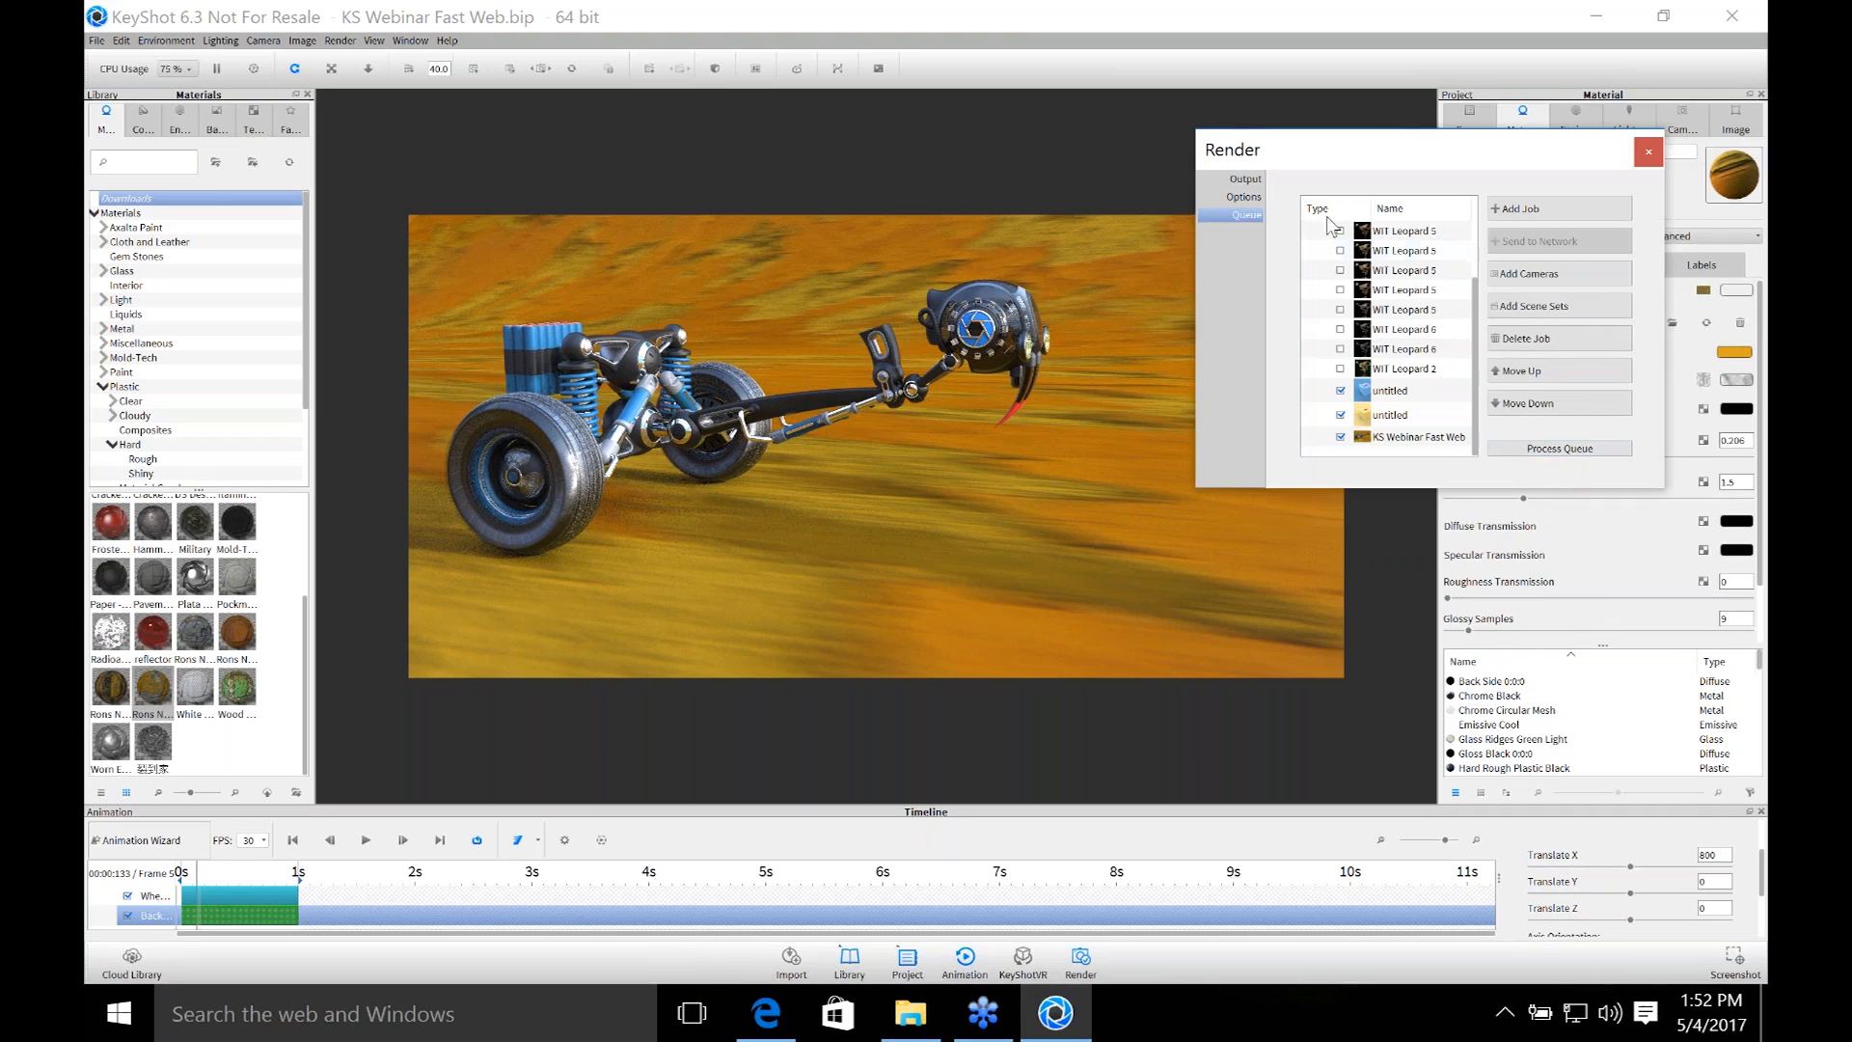
Start processing the render queue and stop it during the blue box's render.
left_click(1553, 450)
left_click(1555, 449)
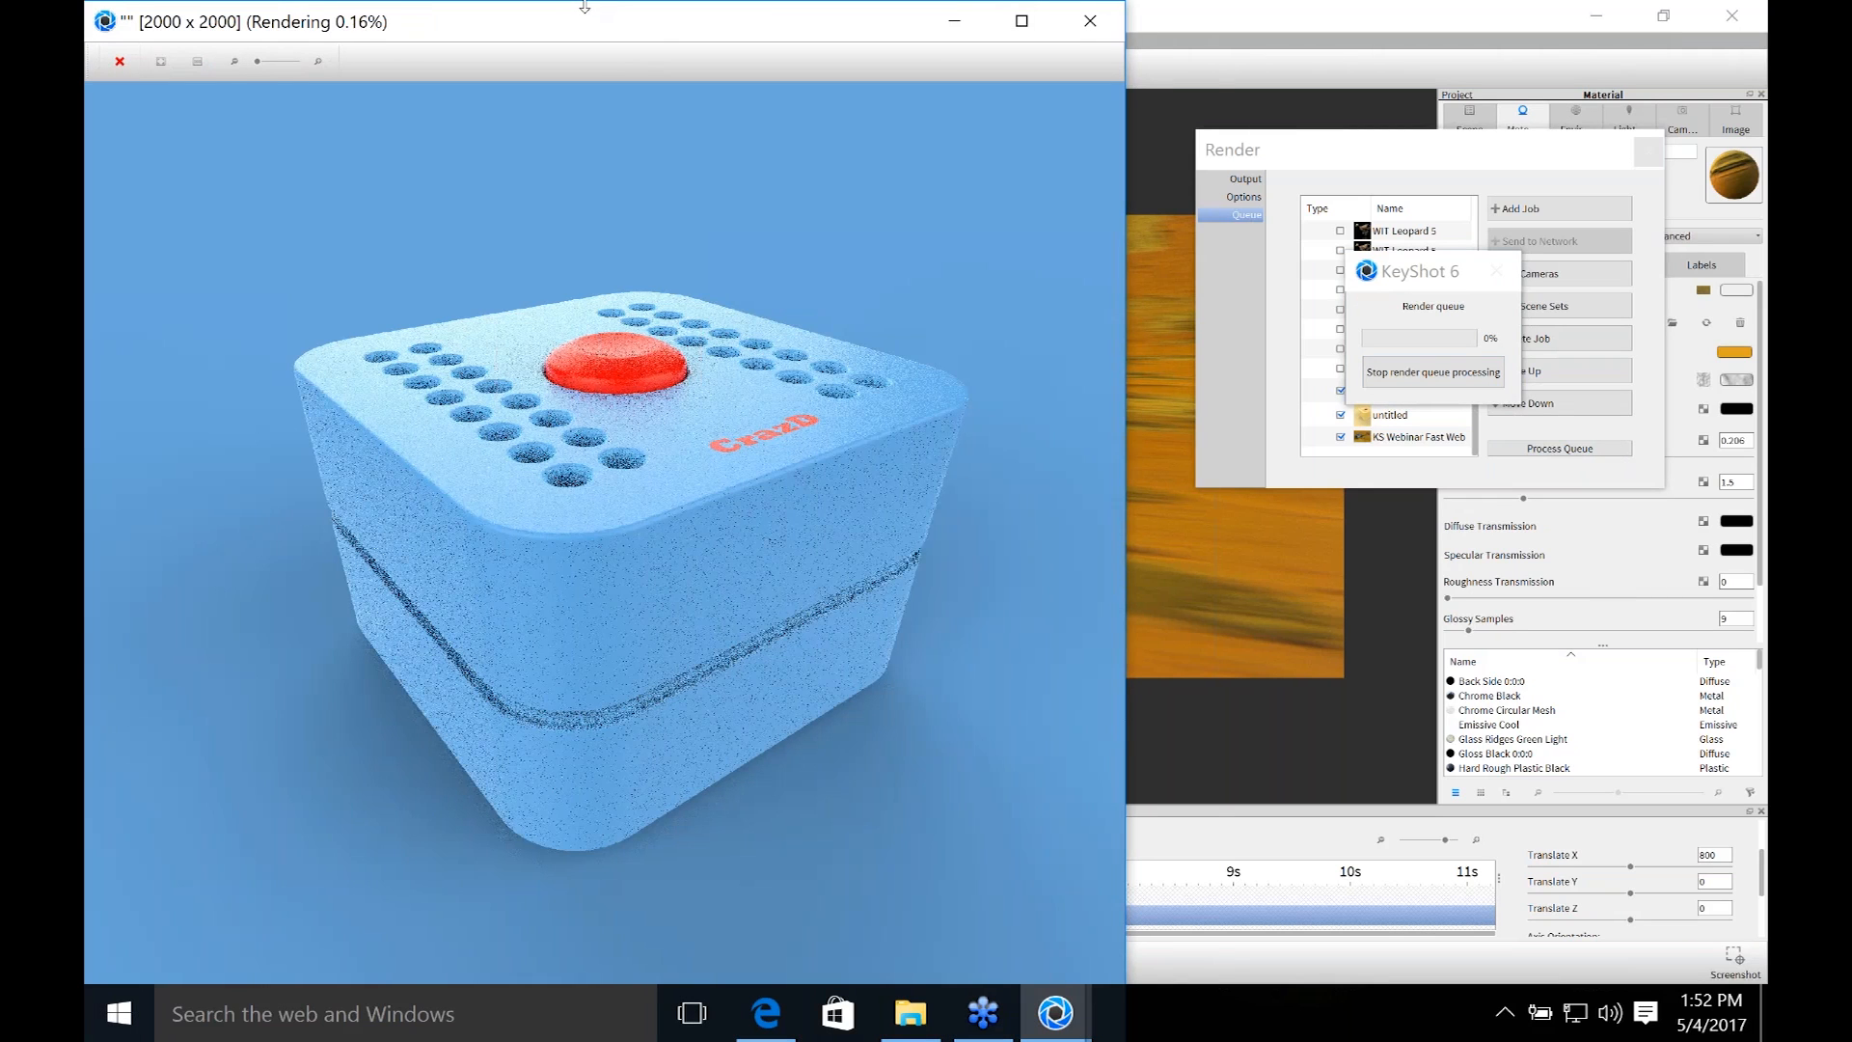
left_click_drag(584, 7, 676, 8)
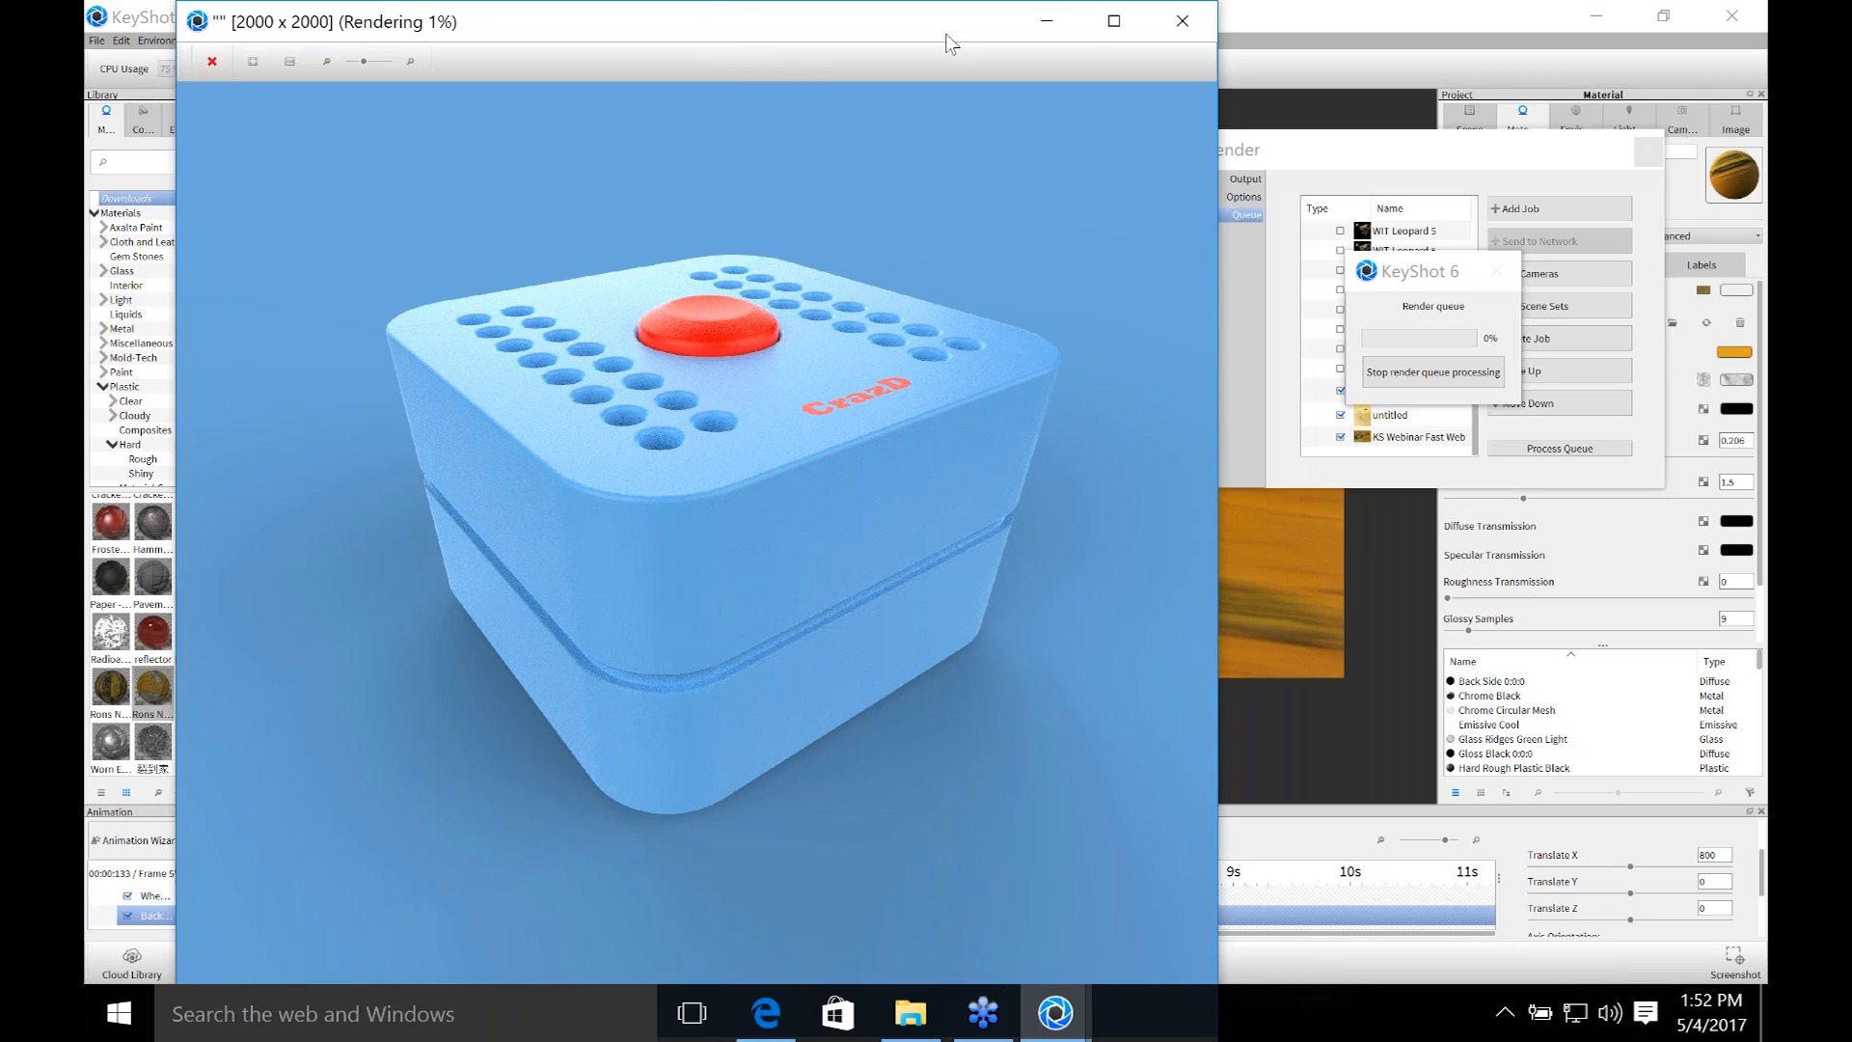
left_click_drag(946, 19, 948, 27)
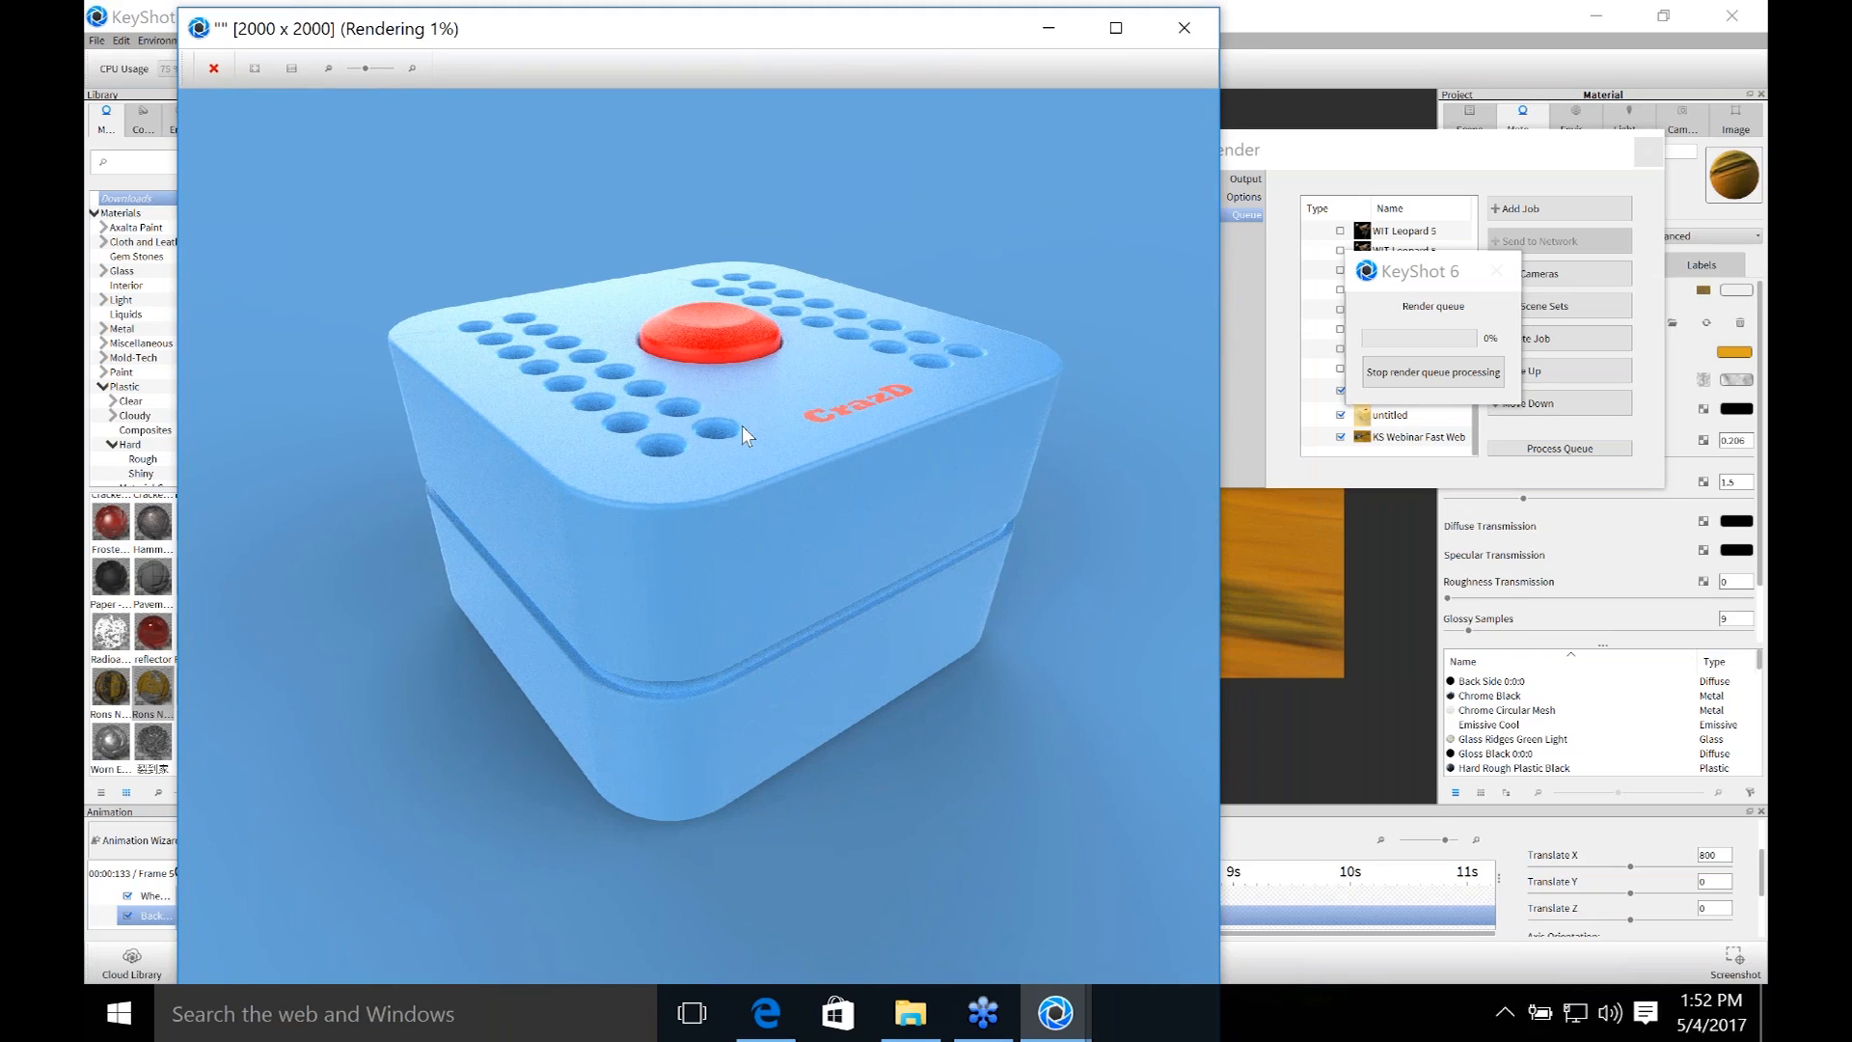
left_click(1427, 378)
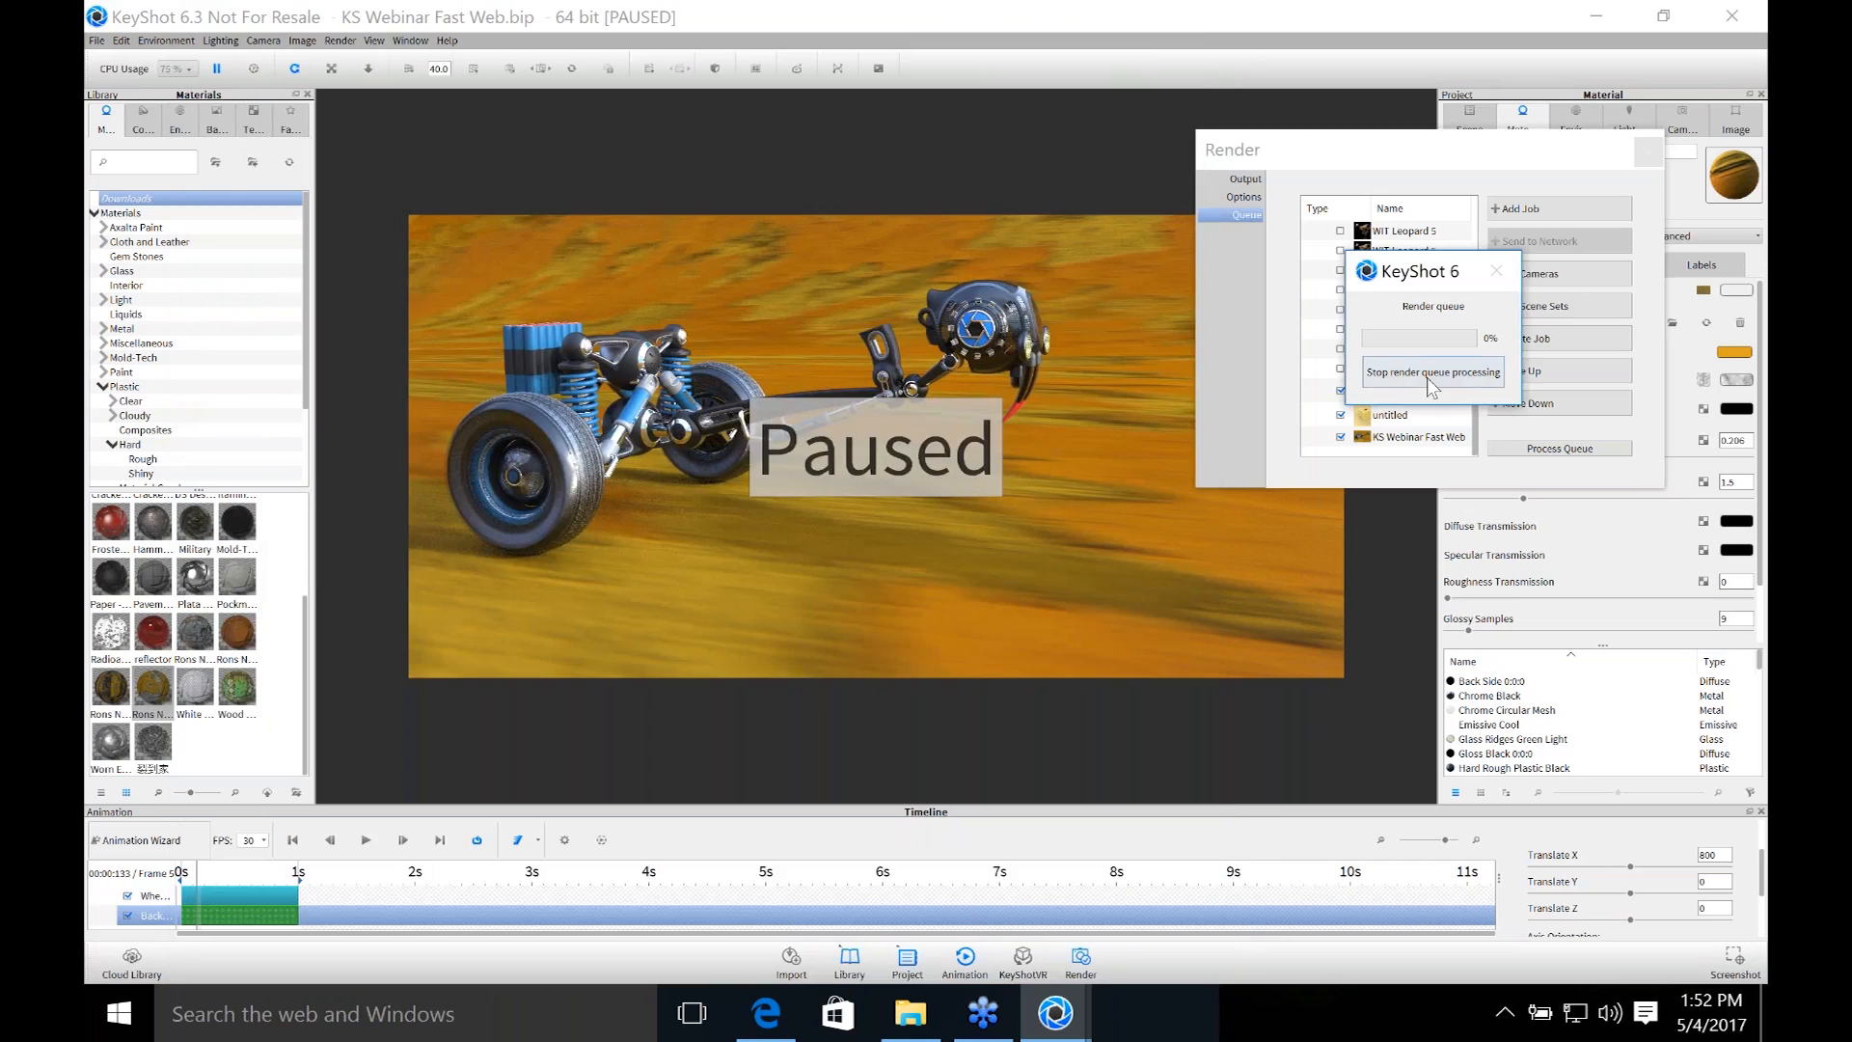
left_click(1416, 373)
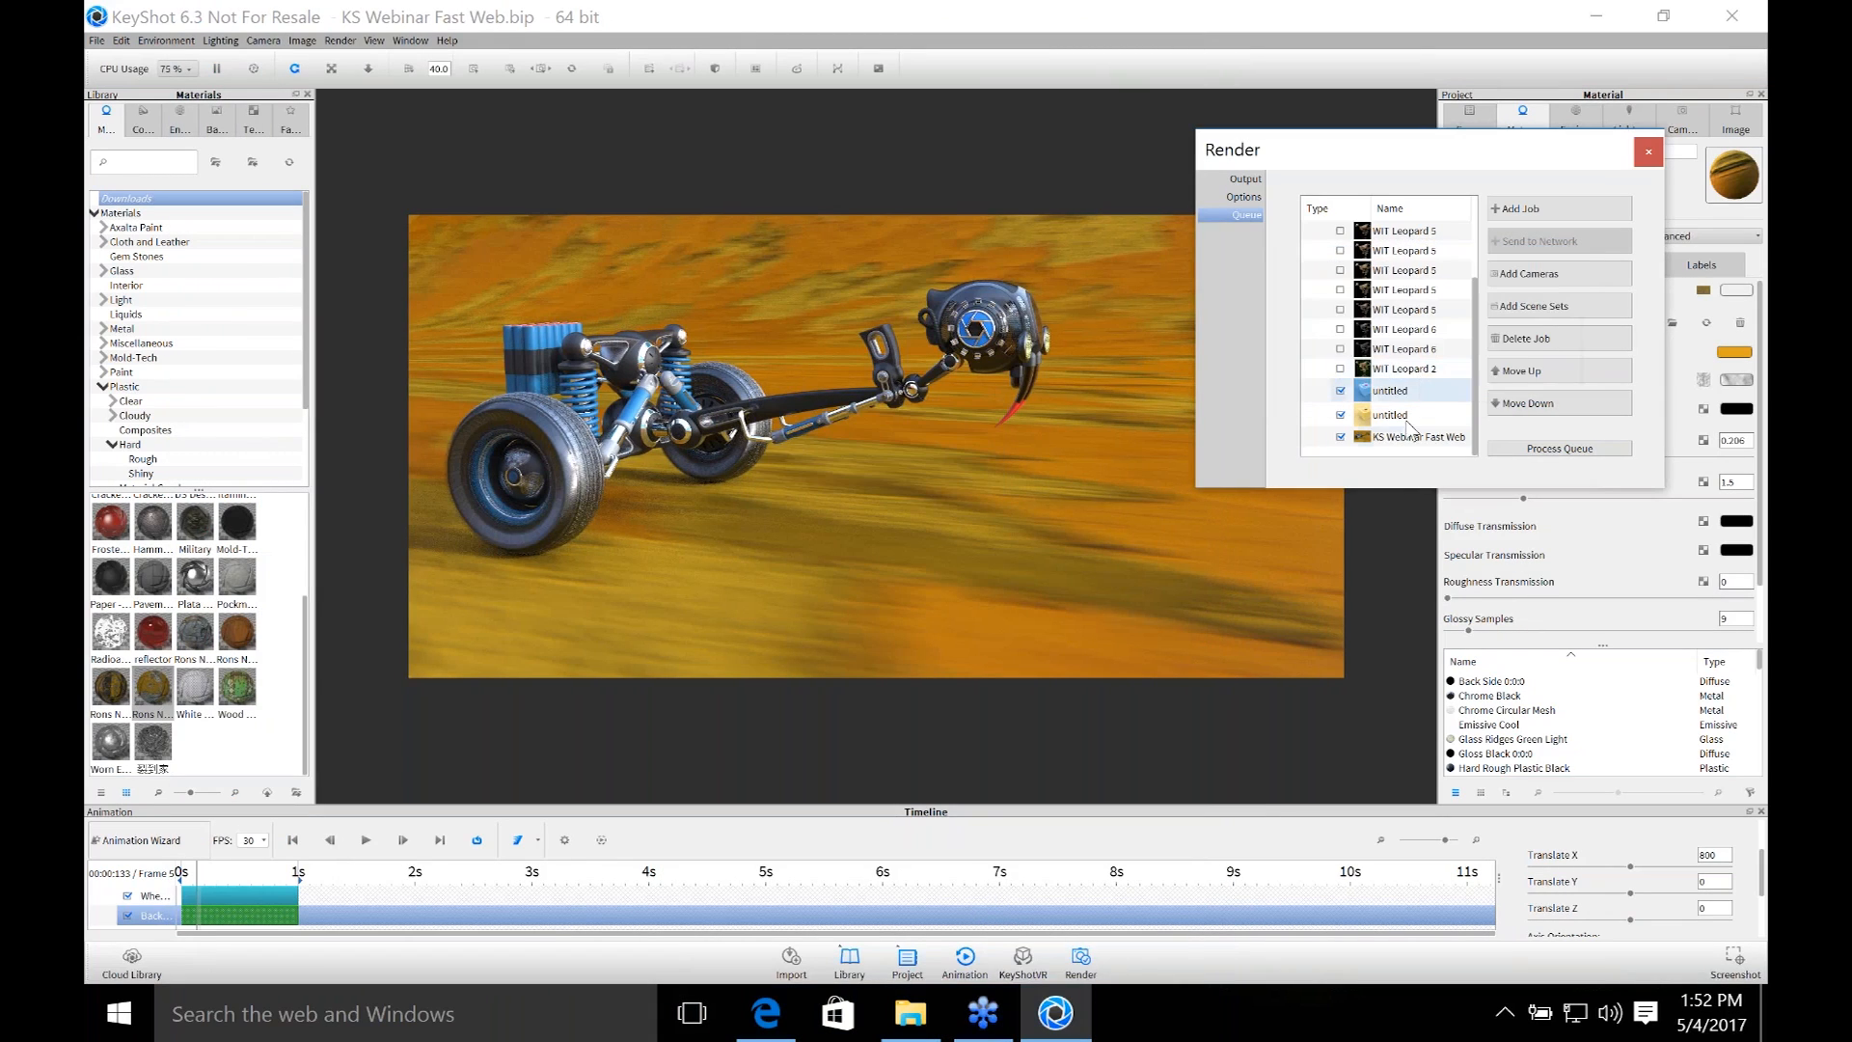
Preview the queued yellow box and KS Webinar Fast Web jobs, and close the render settings.
mouse_move(1372, 399)
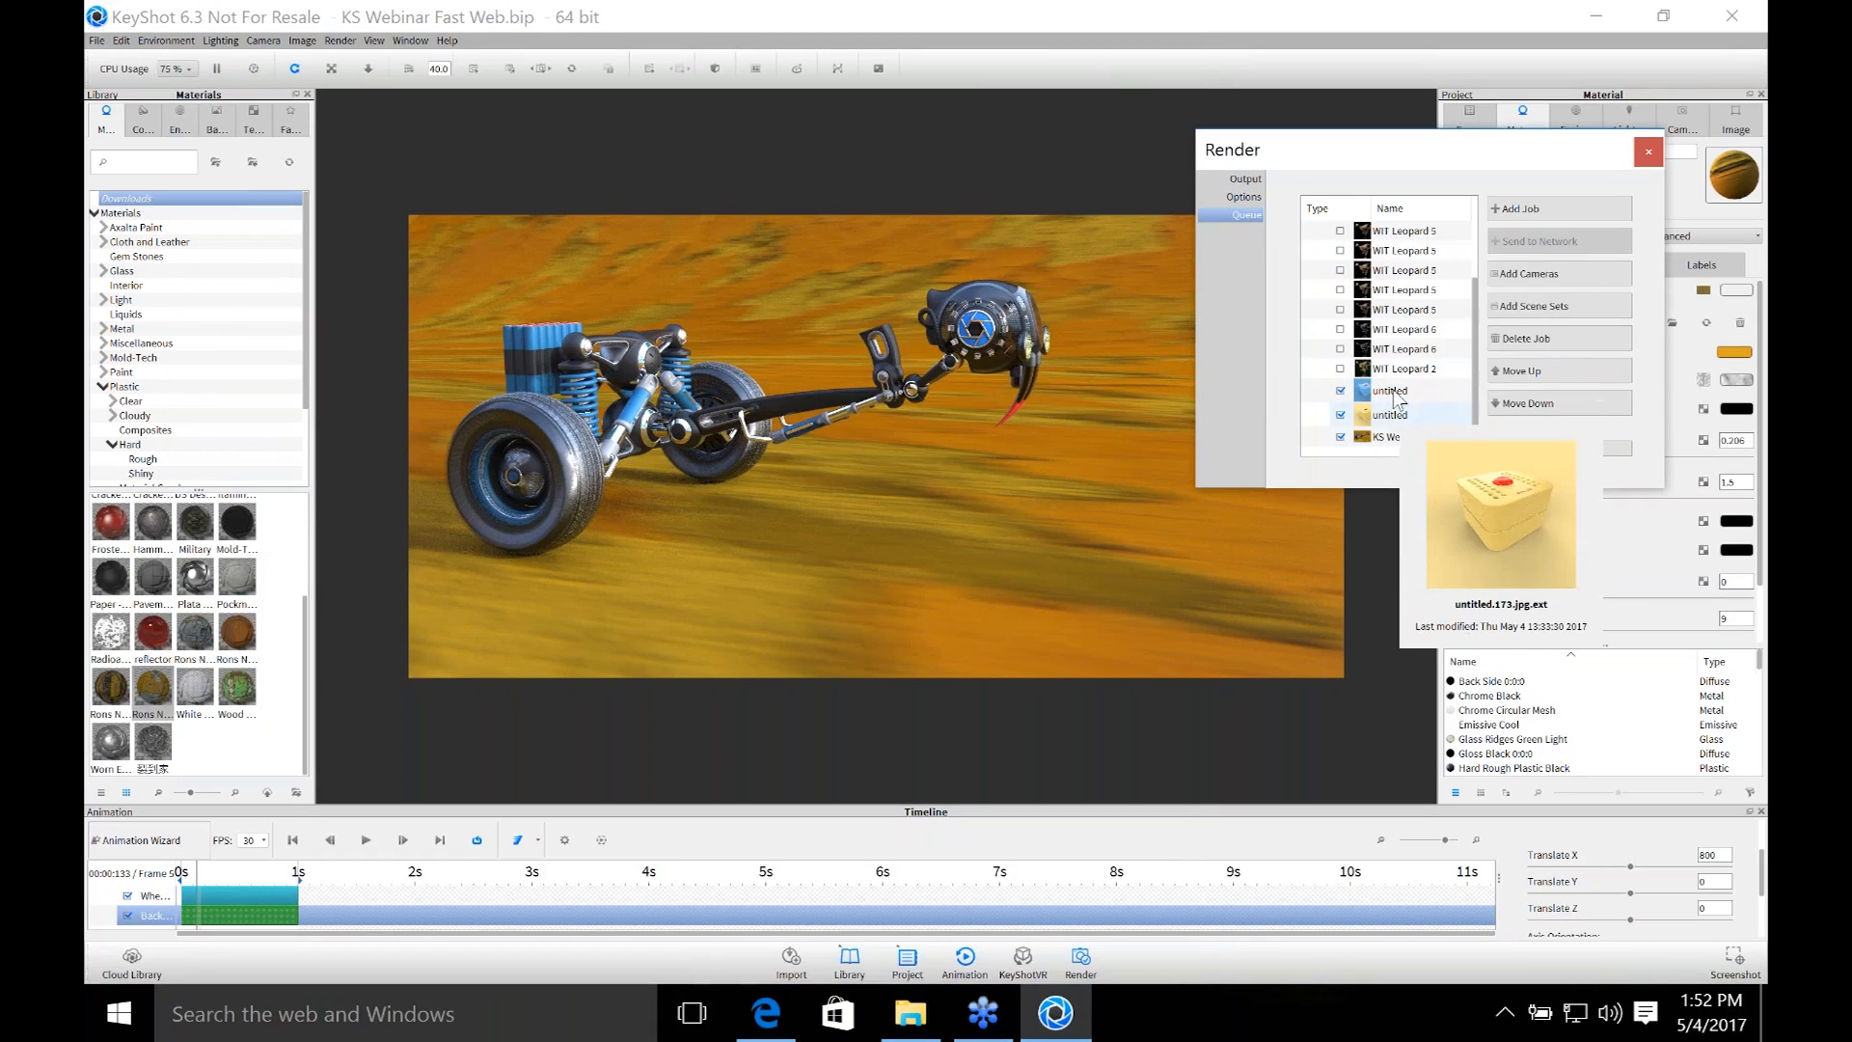
mouse_move(1396, 439)
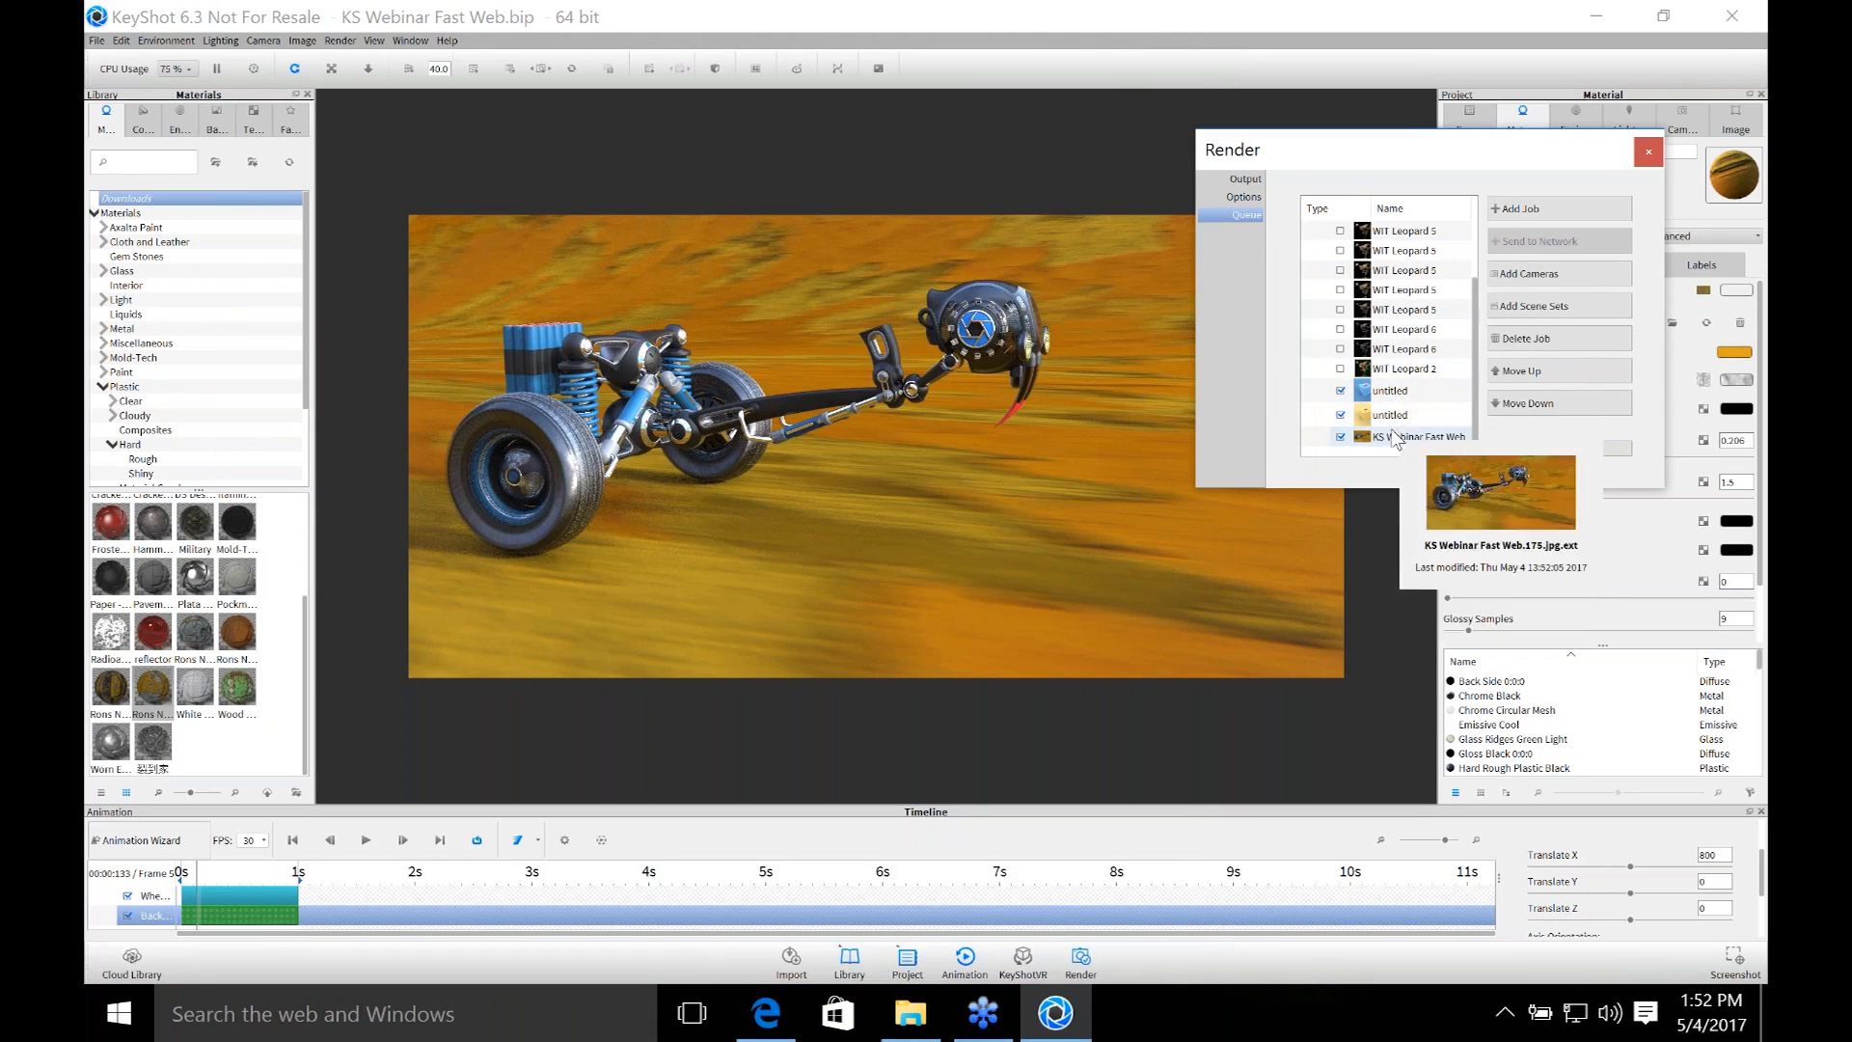
left_click(1110, 166)
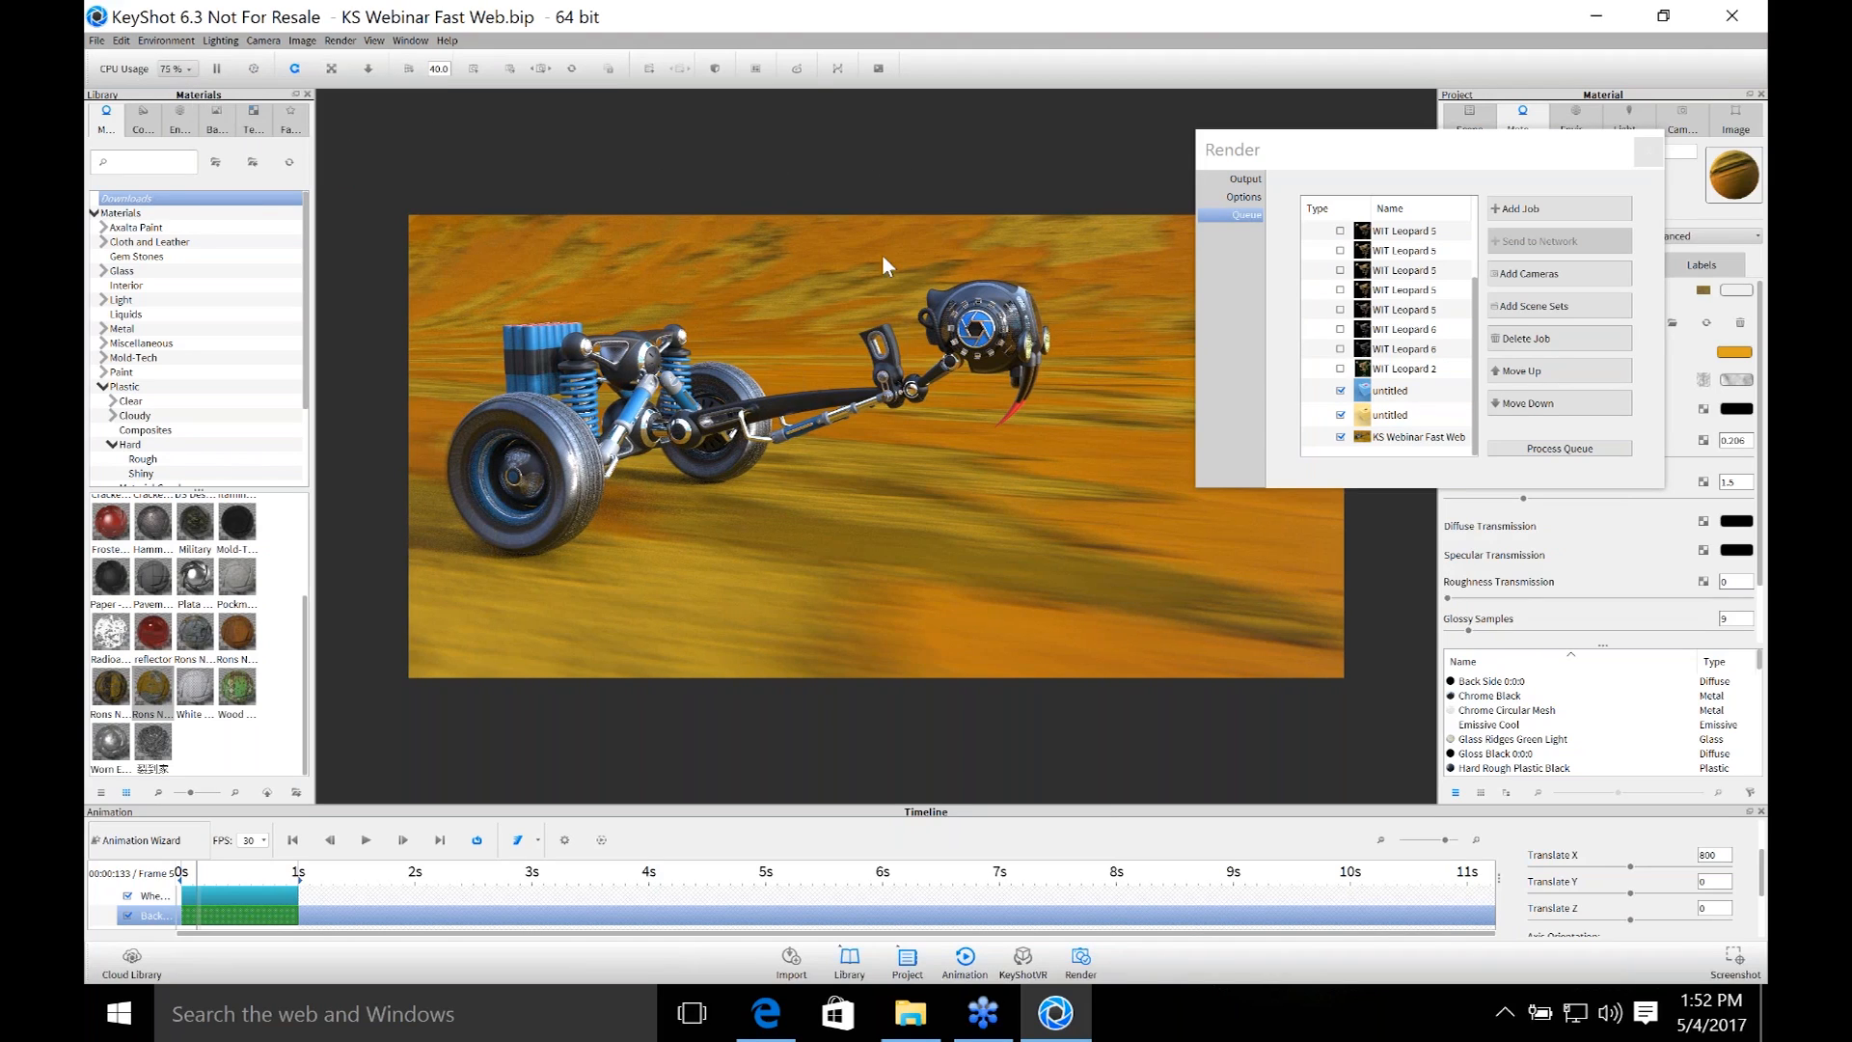
left_click(1648, 152)
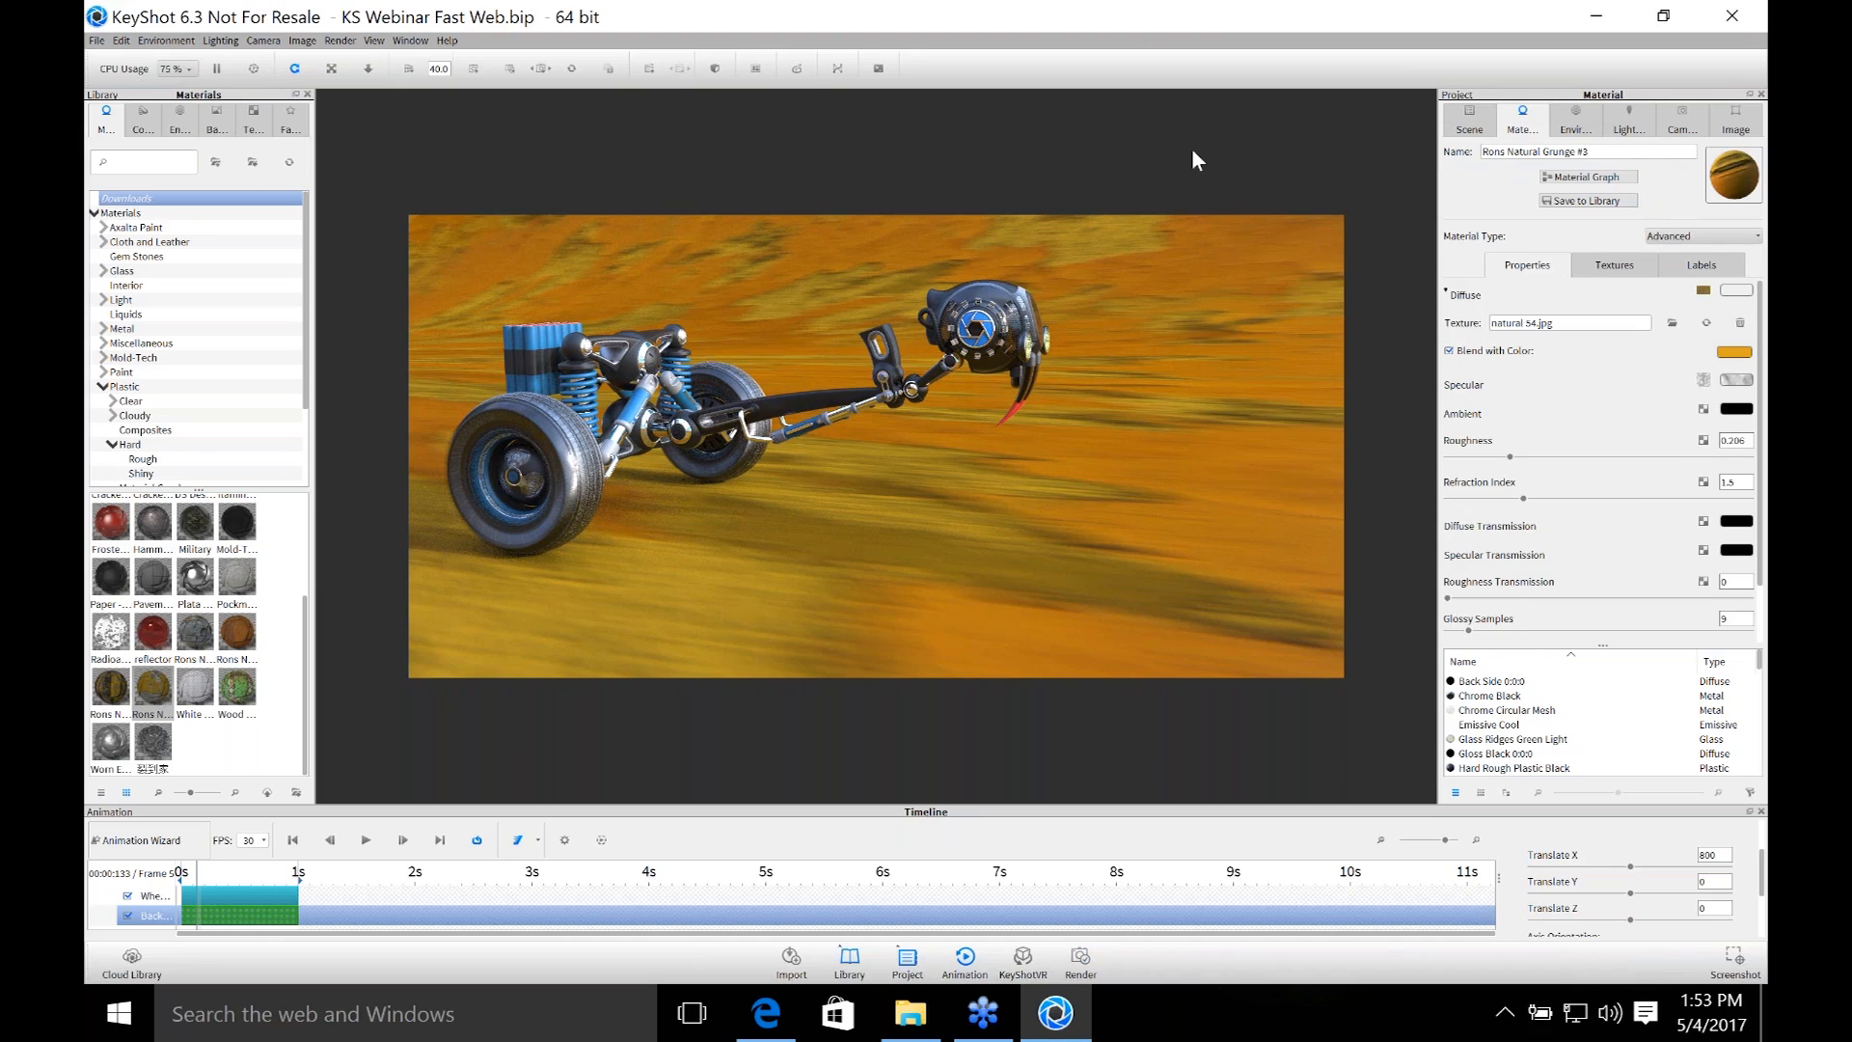